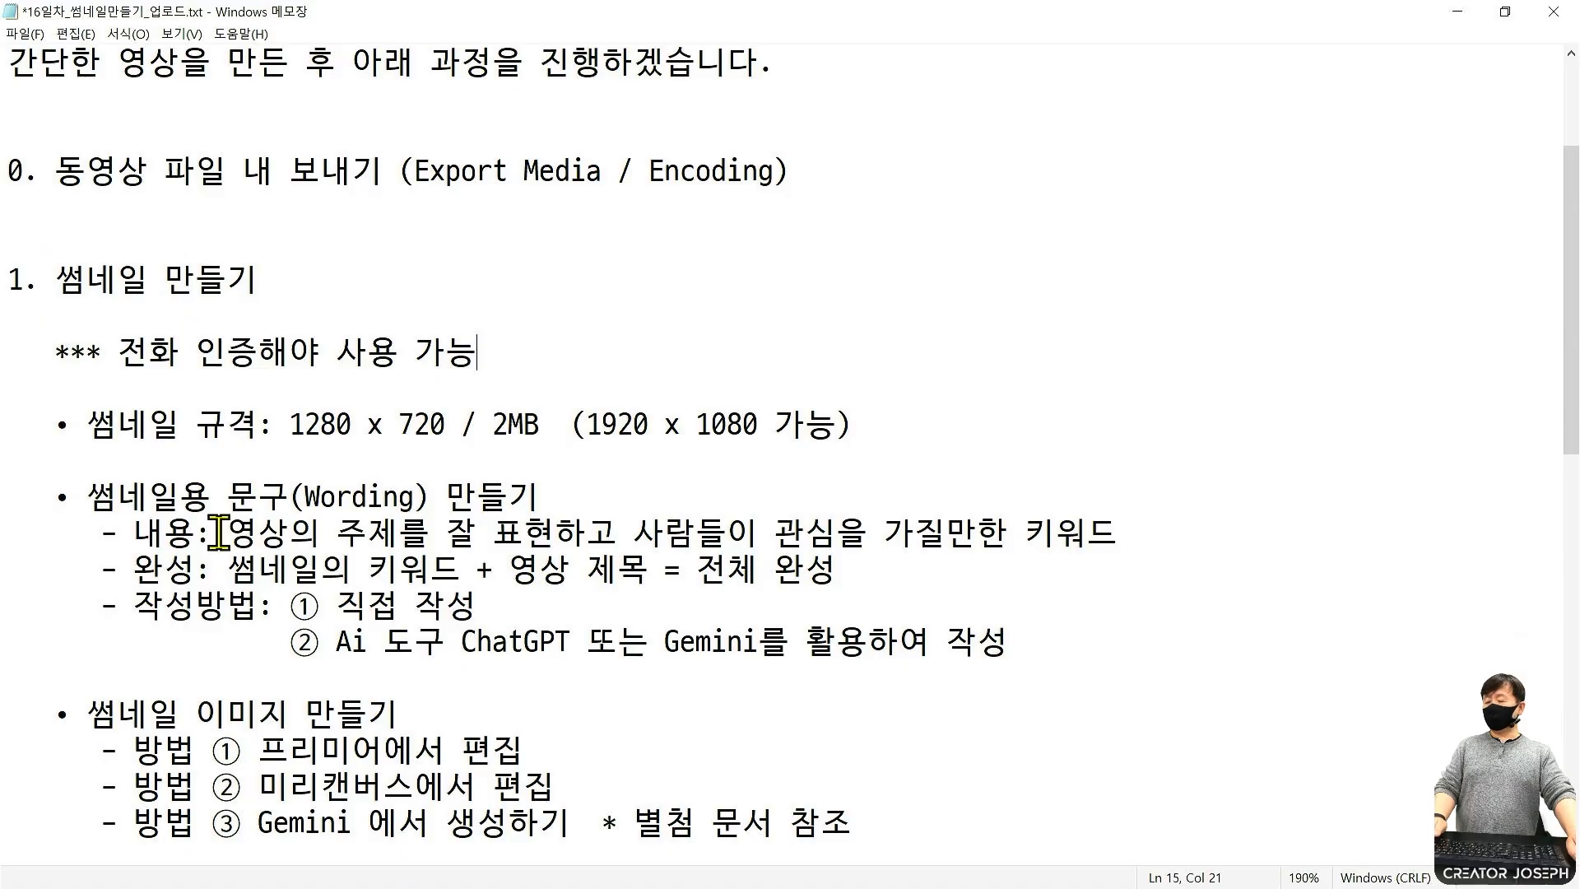
Review the lesson plan notes on exporting the video, making thumbnails, uploading the video and managing content.
drag(72, 310, 265, 346)
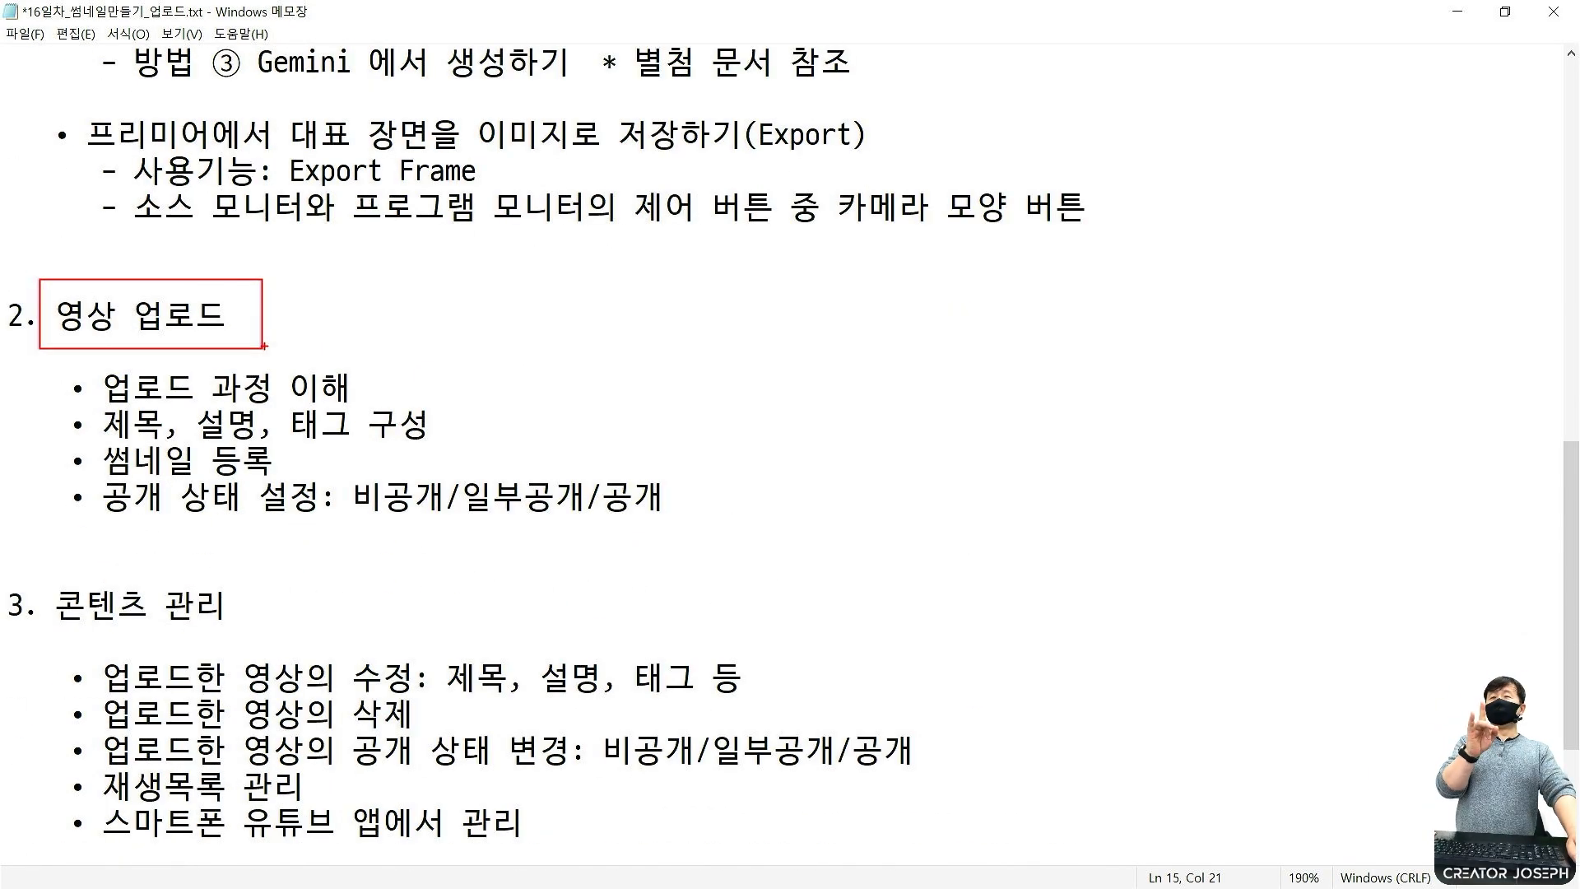
key(Escape)
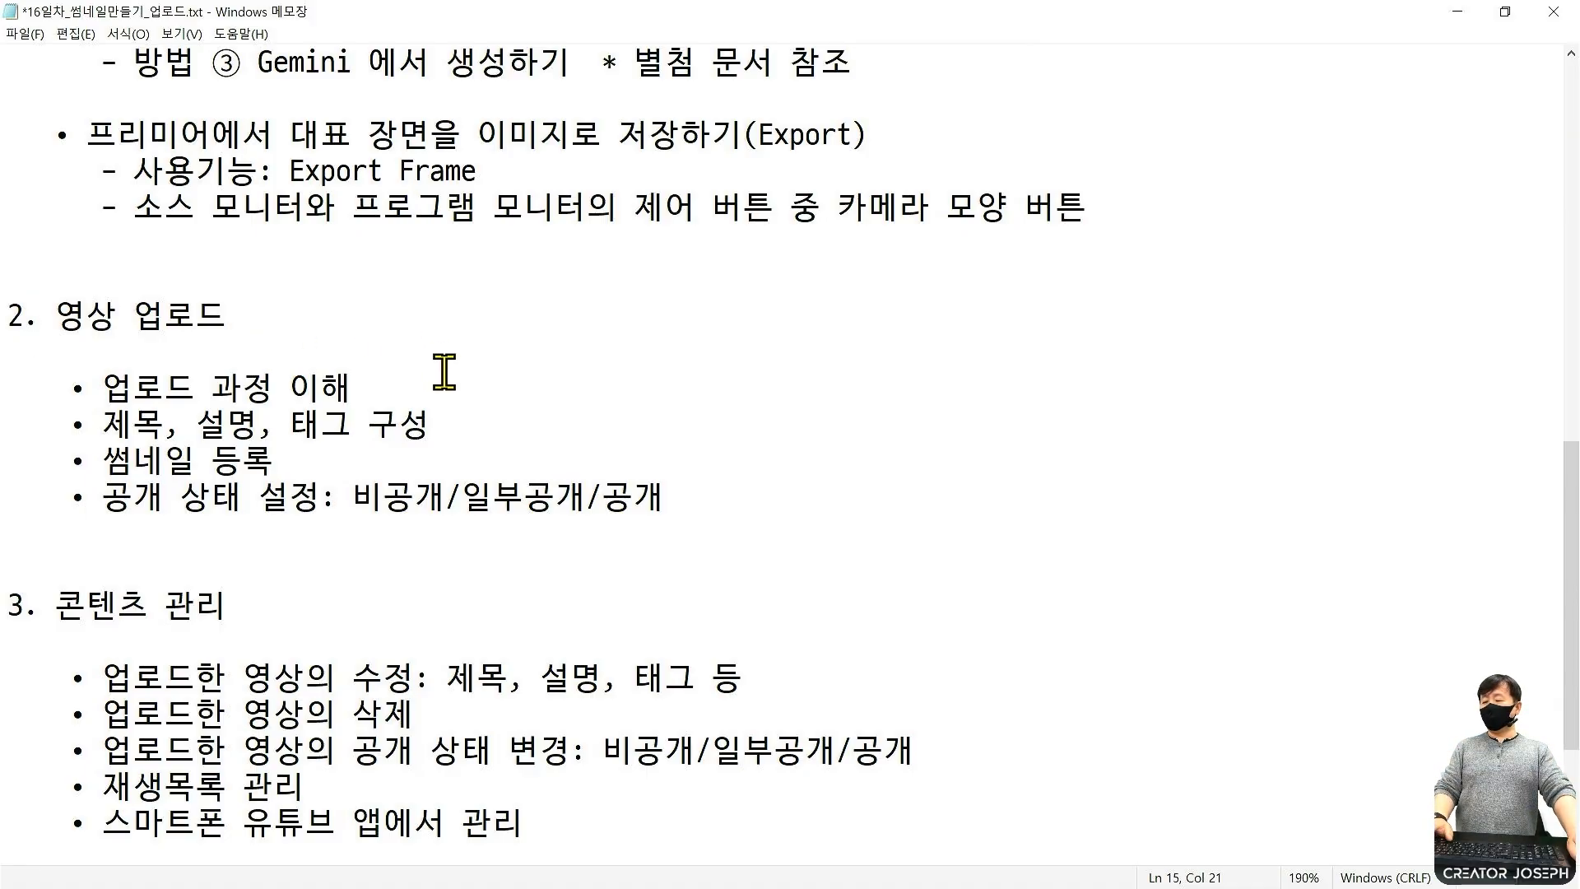
click(471, 359)
key(ctrl+2)
drag(338, 464, 446, 538)
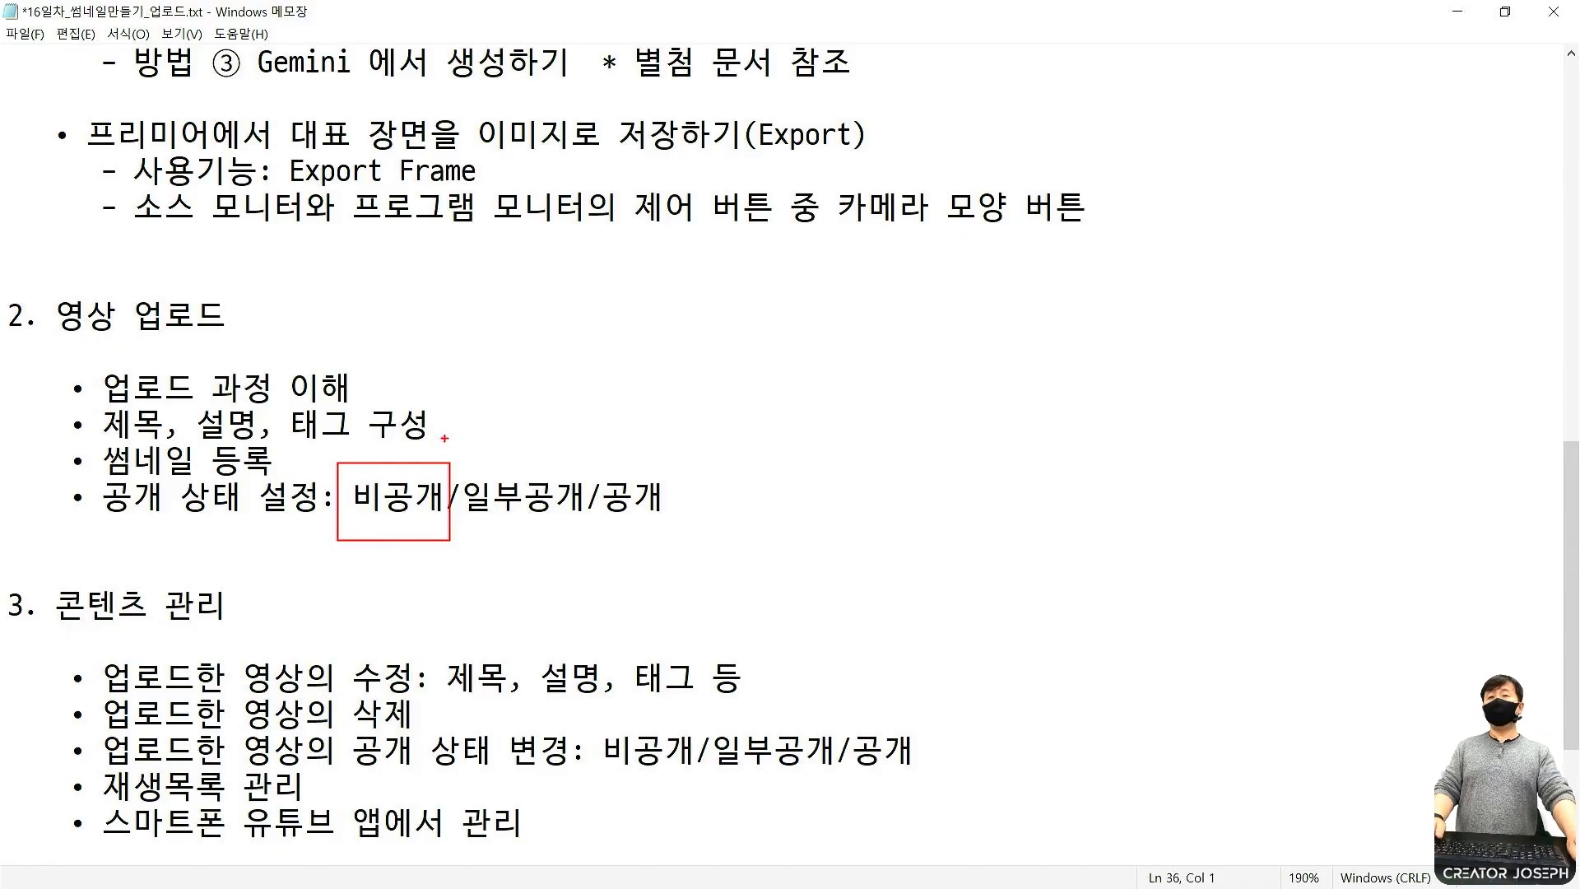
drag(441, 449, 456, 421)
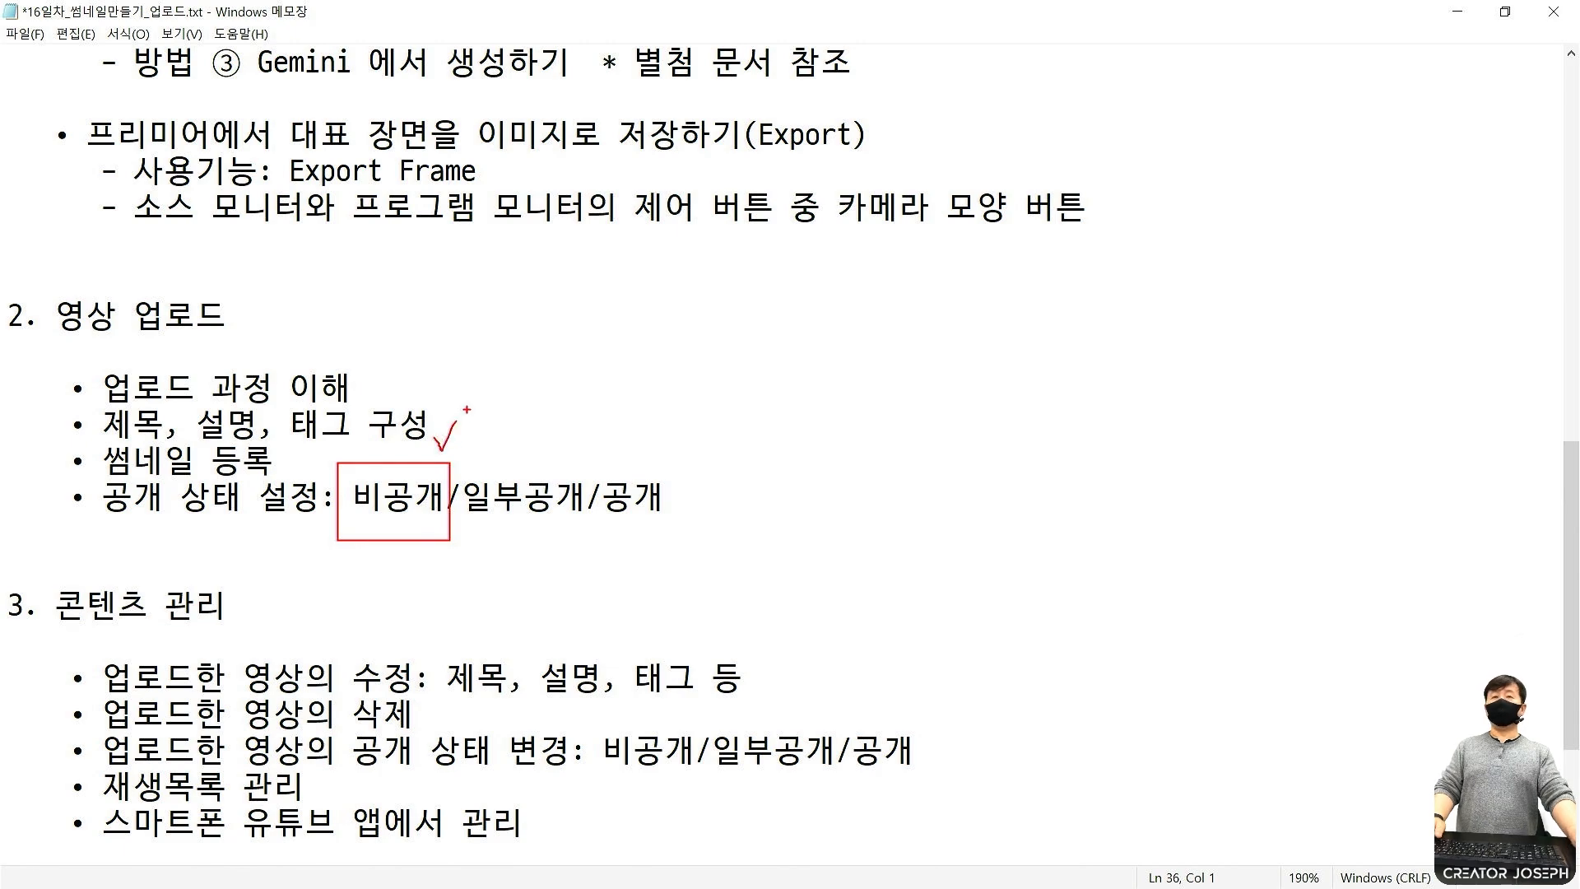
key(Escape)
scroll(477, 420, up, 15)
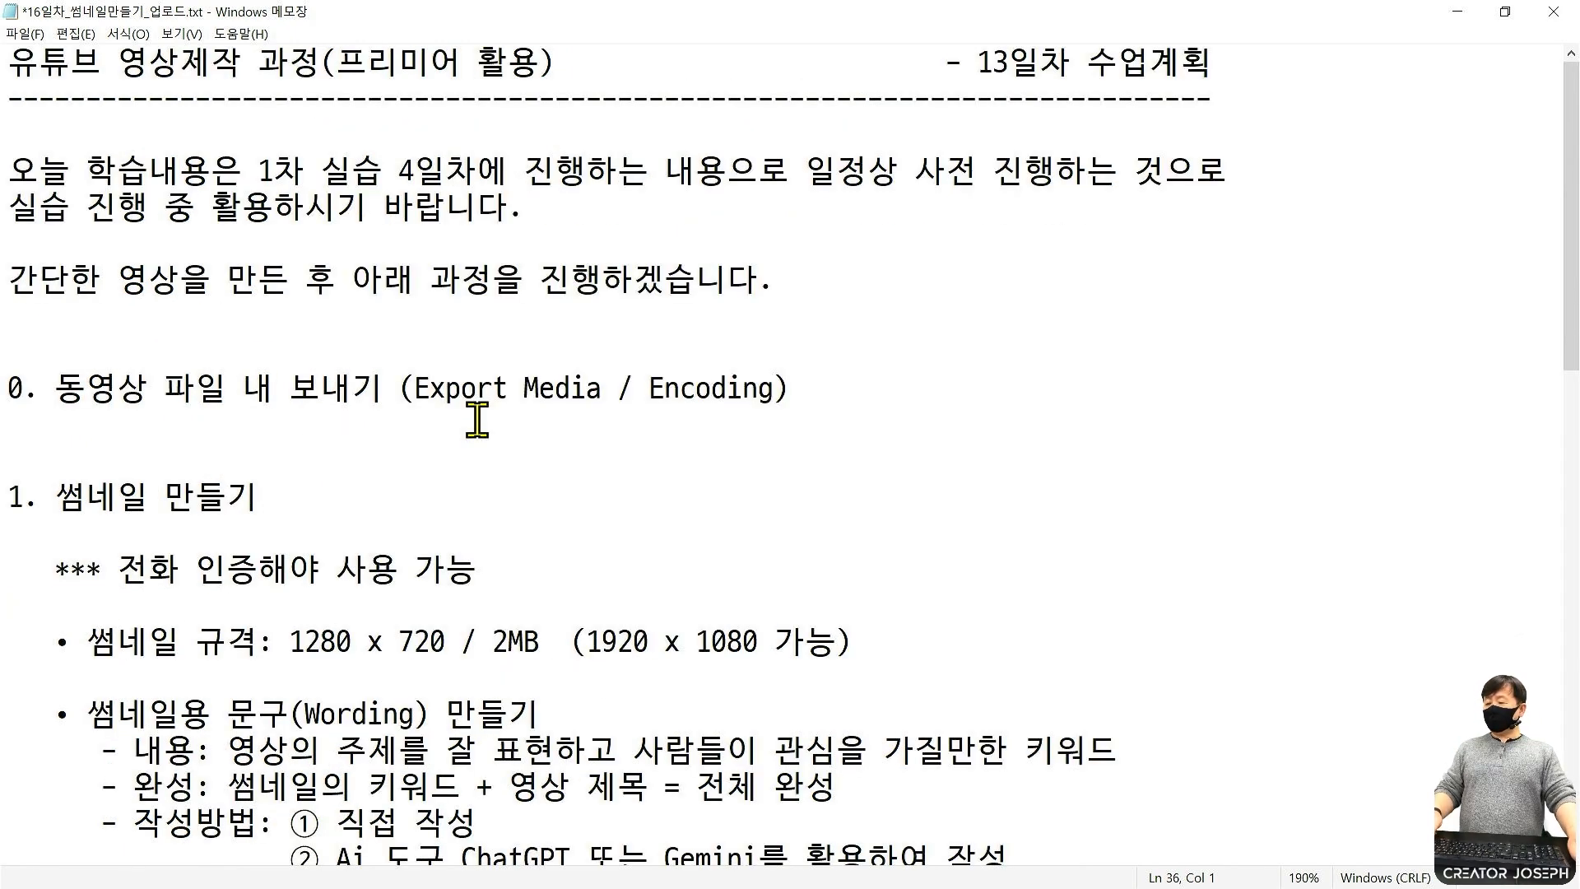
key(Escape)
click(44, 329)
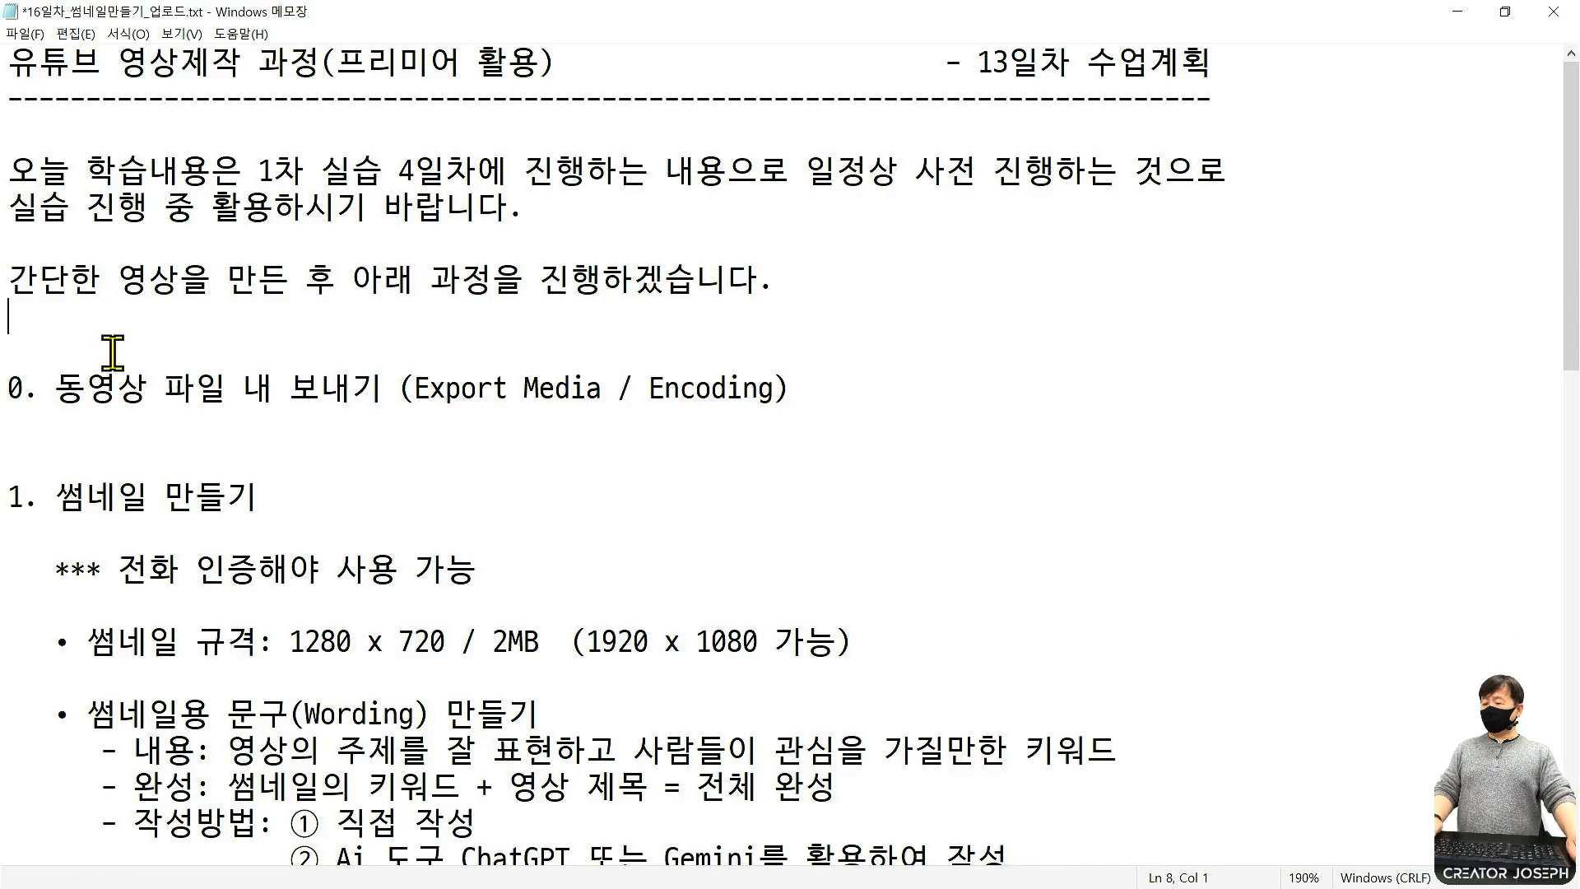
key(ctrl+2)
mouse_move(12, 251)
mouse_down()
mouse_move(74, 293)
mouse_move(192, 314)
mouse_up()
mouse_move(795, 301)
mouse_down()
mouse_move(855, 451)
mouse_move(998, 659)
mouse_move(1116, 758)
mouse_up()
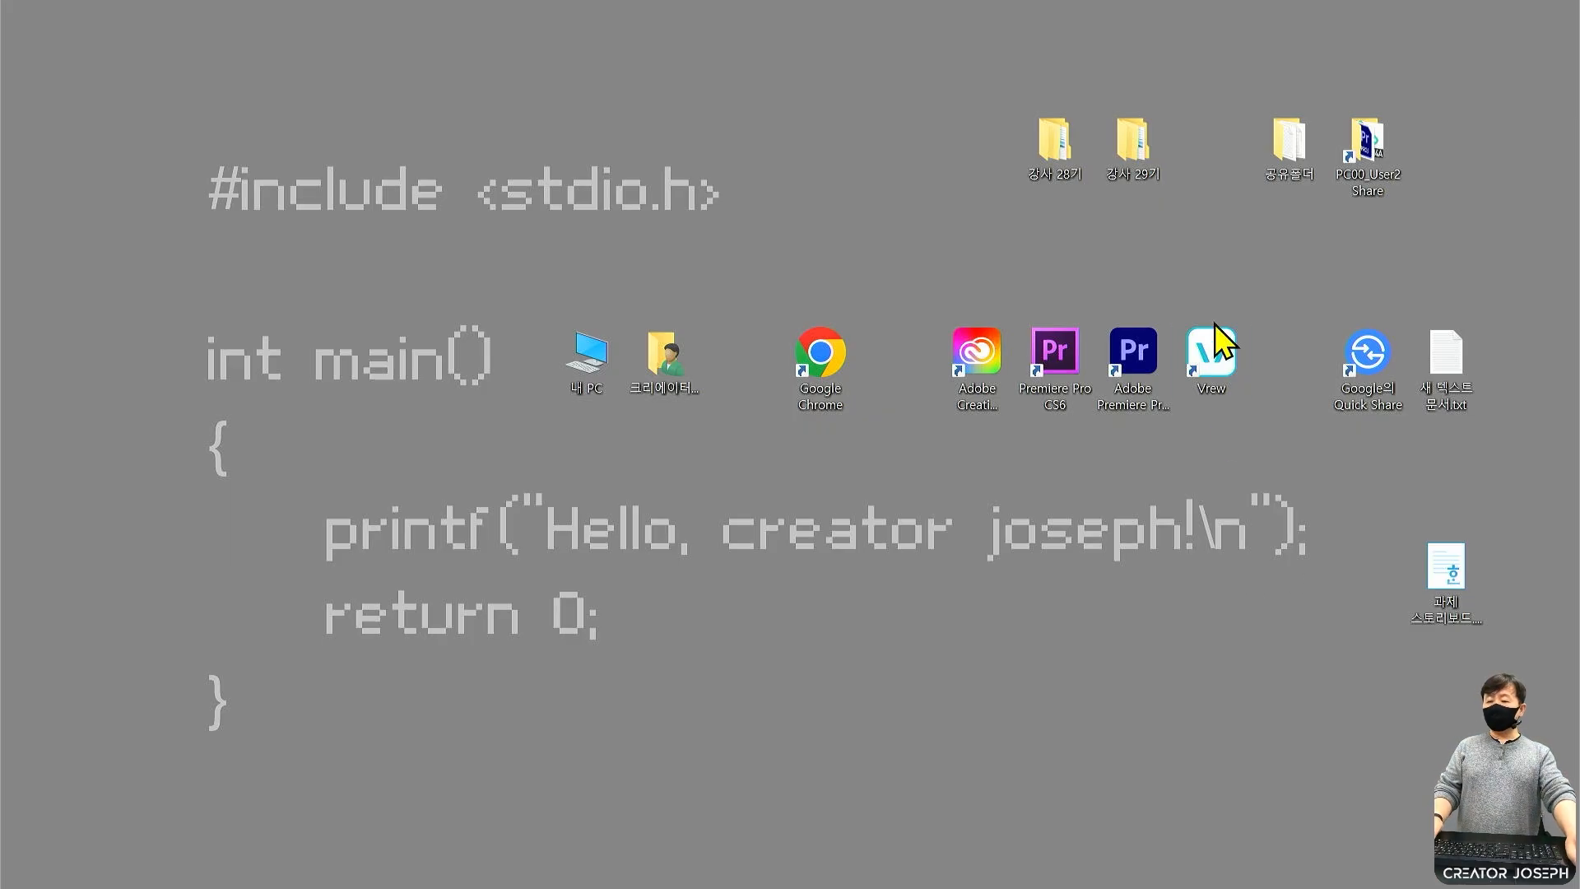
Create a folder named 0109_썸네일만들기 inside the desktop folder 강사 28기.
double_click(1053, 142)
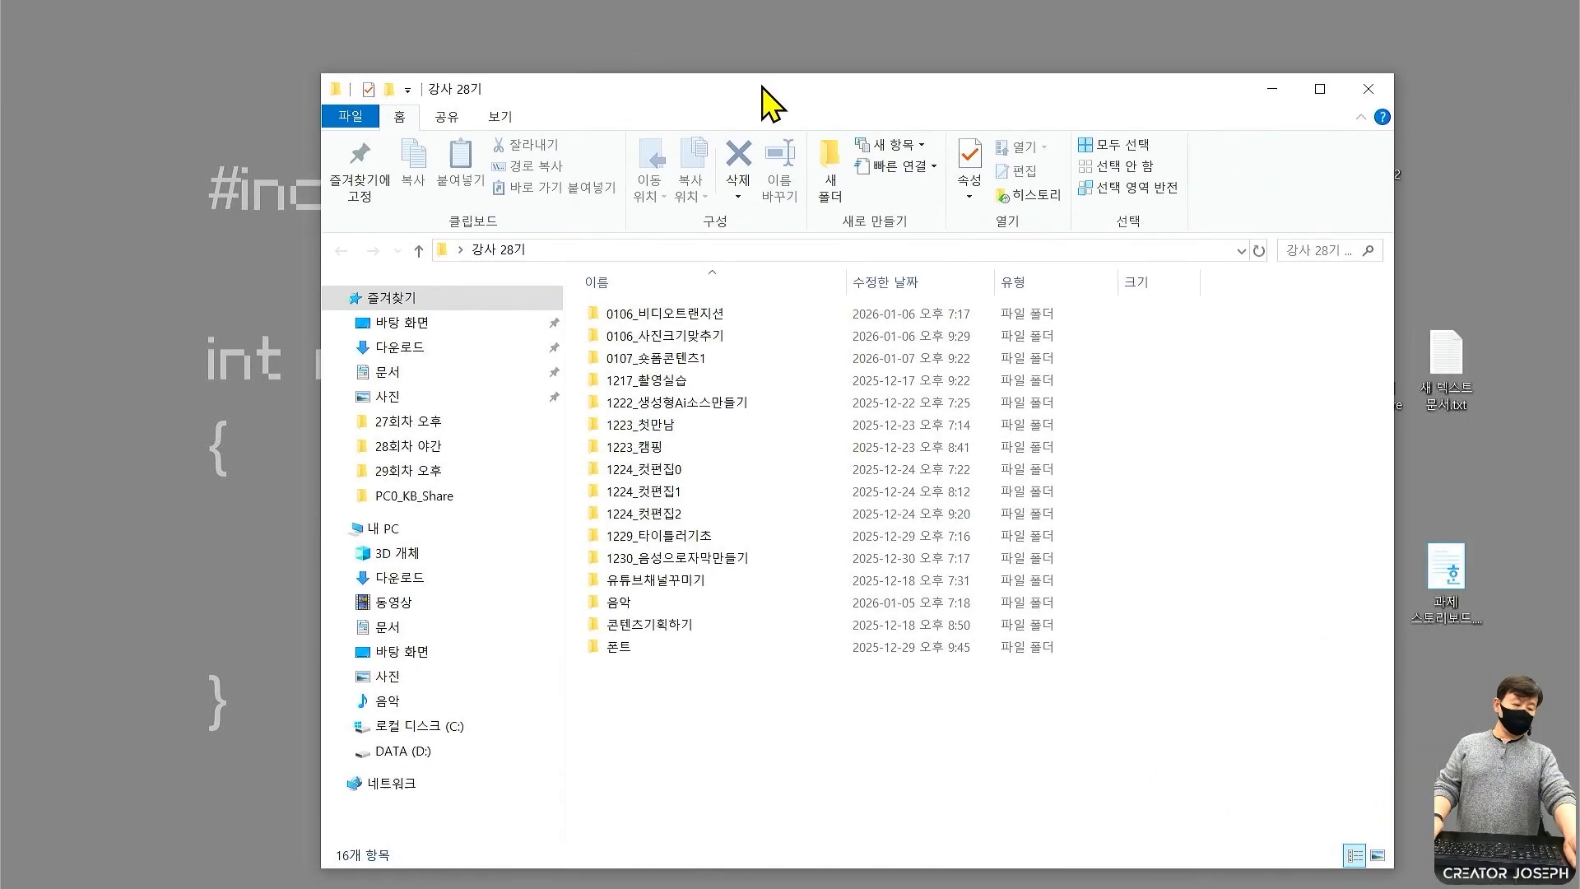
click(830, 168)
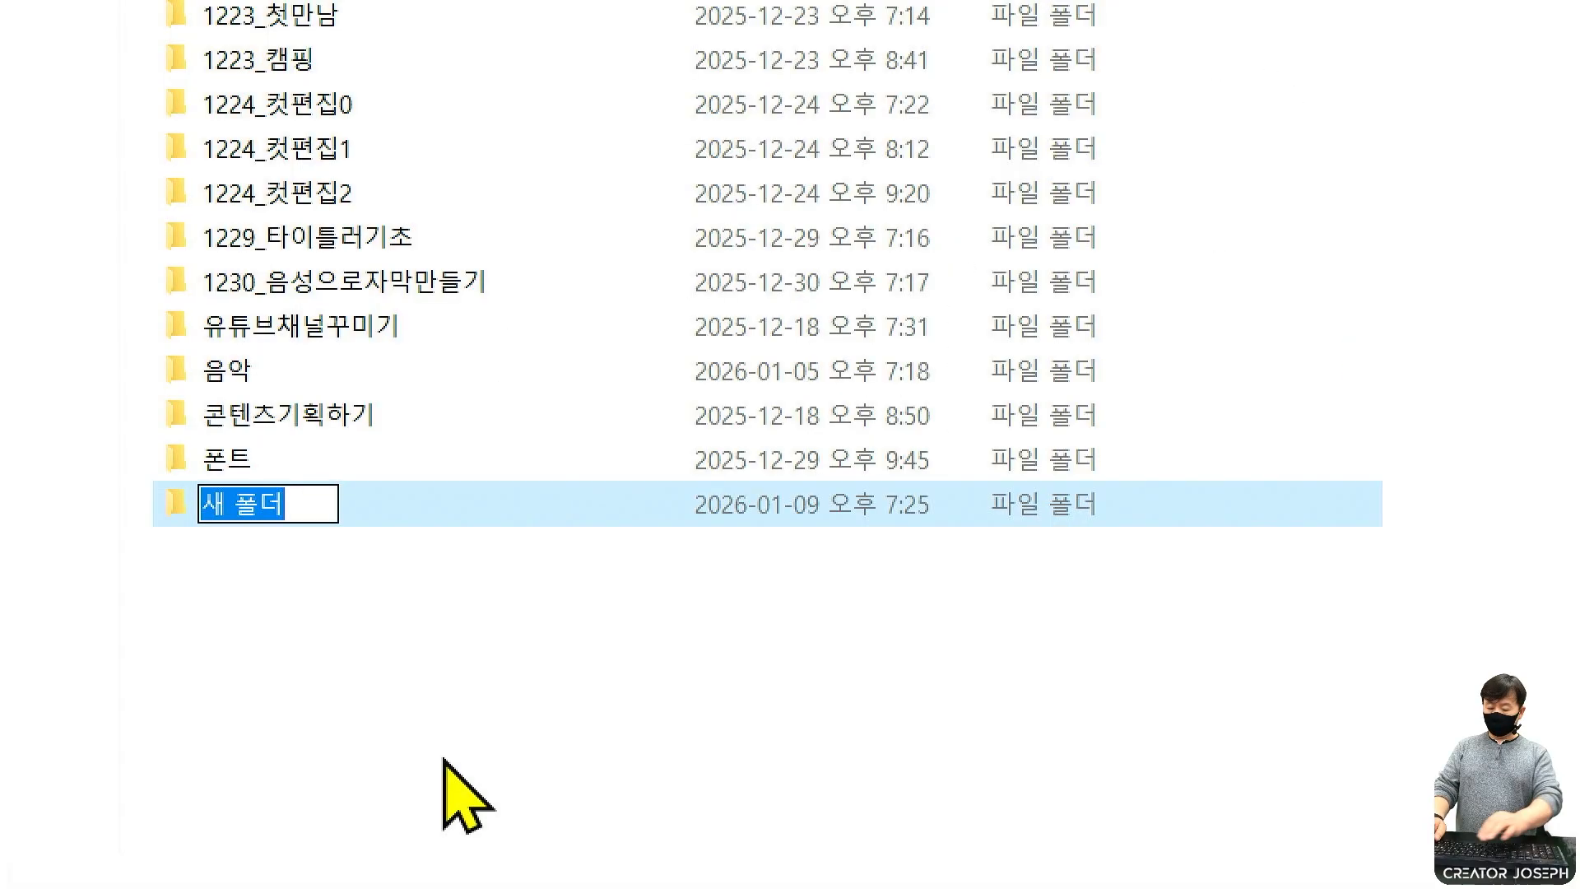
text(019)
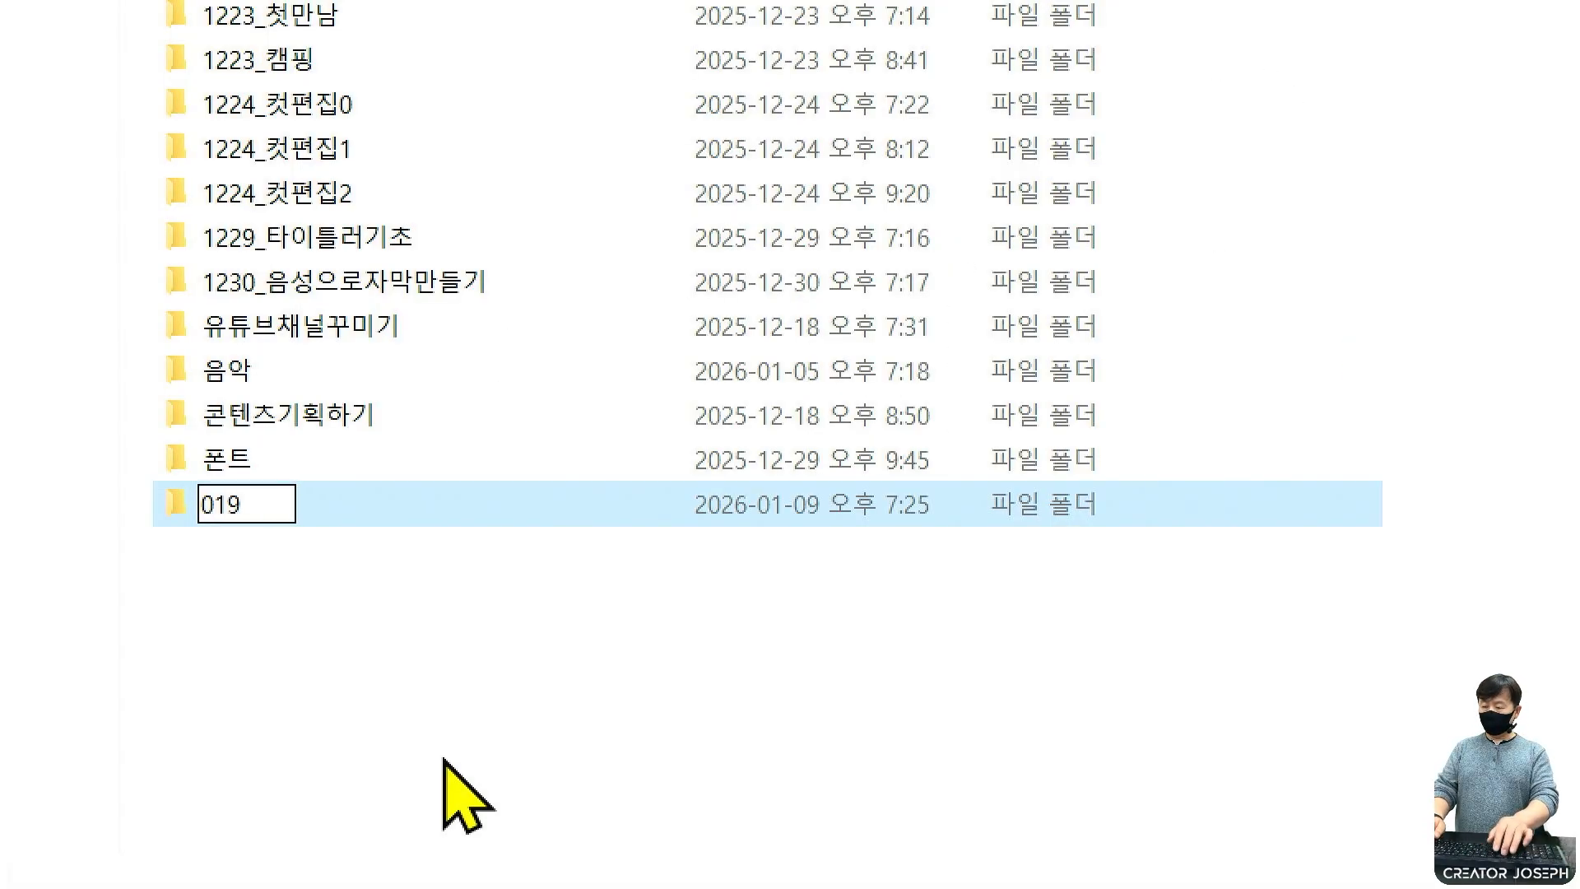
key(BackSpace)
text(09_썸네일만들기)
key(Return)
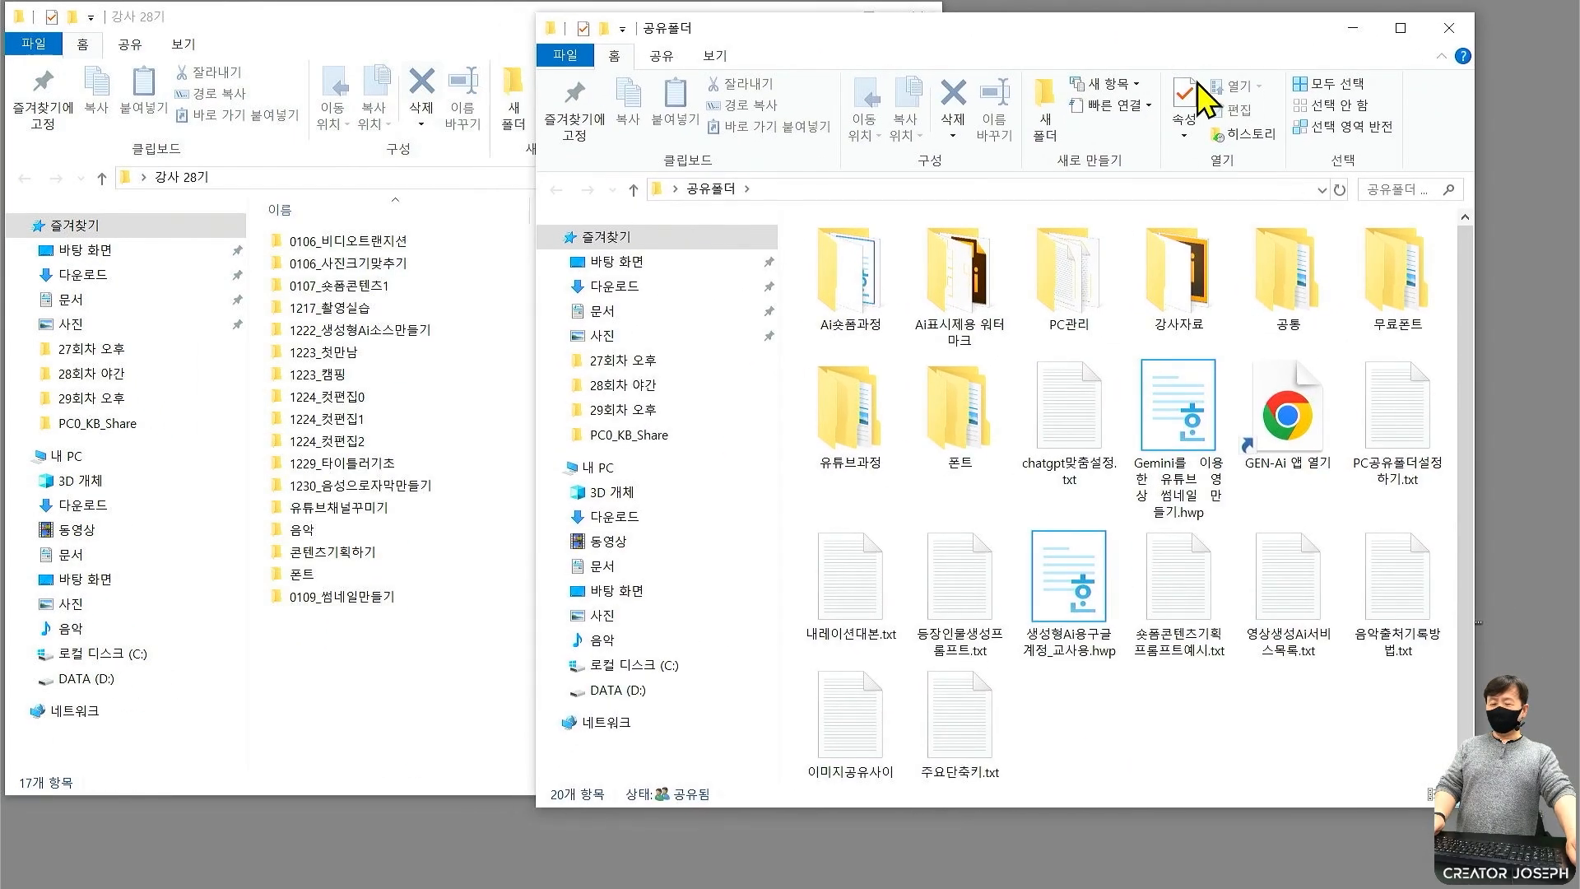
Copy all files from 공유폴더 > 공통 > 영상_숏폼콘텐츠소스 > 시니어건강정보-겨울철 안전하게 등산 즐기기 into the 0109_썸네일만들기 folder.
double_click(1279, 280)
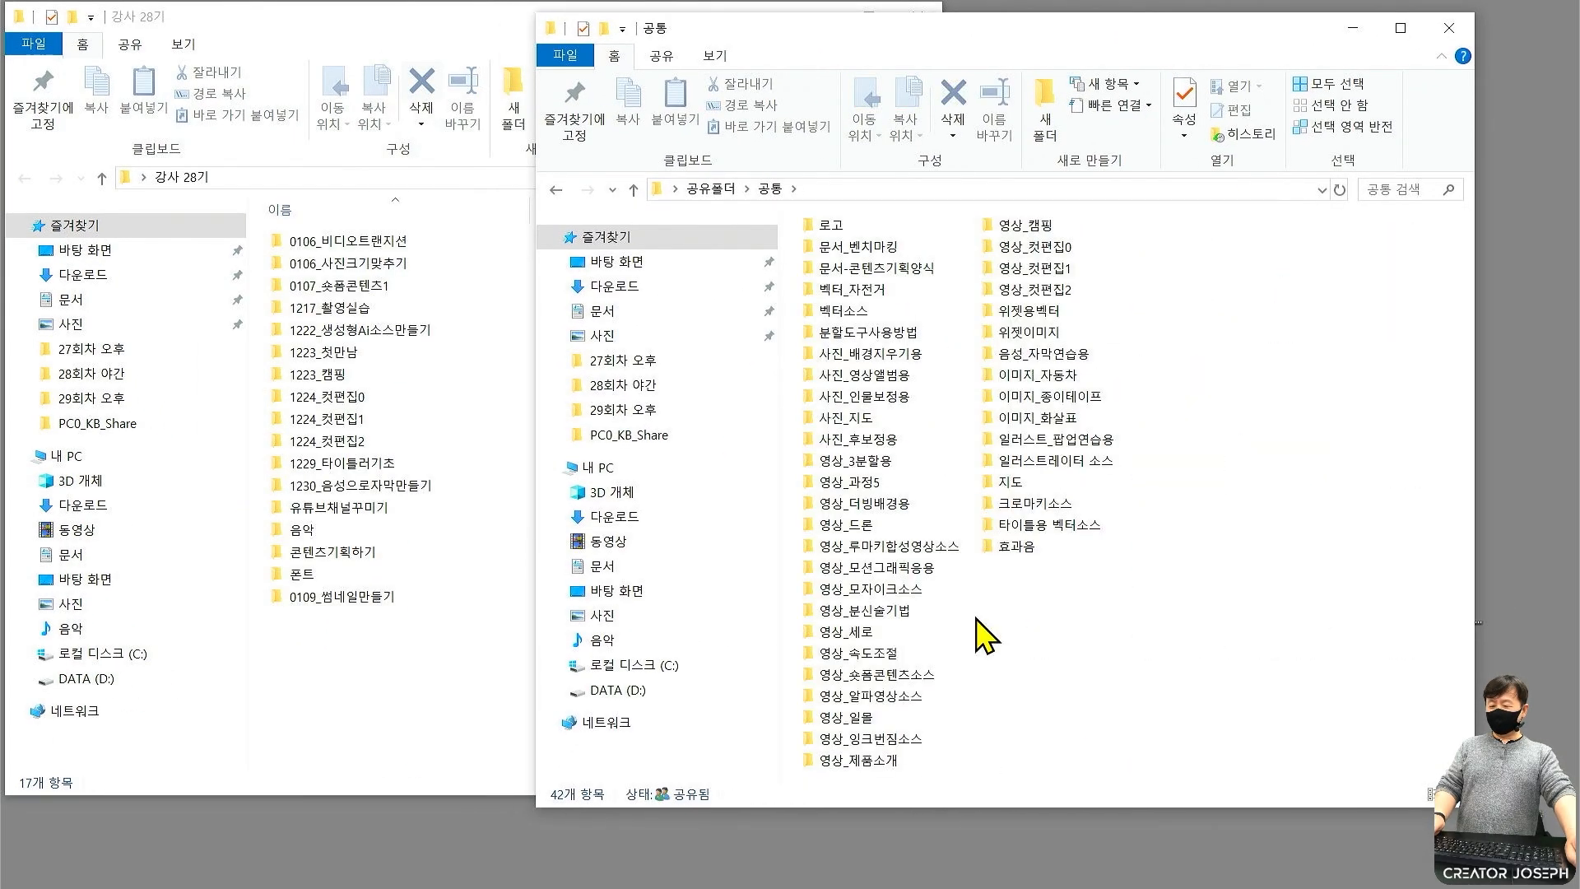
click(912, 676)
double_click(956, 251)
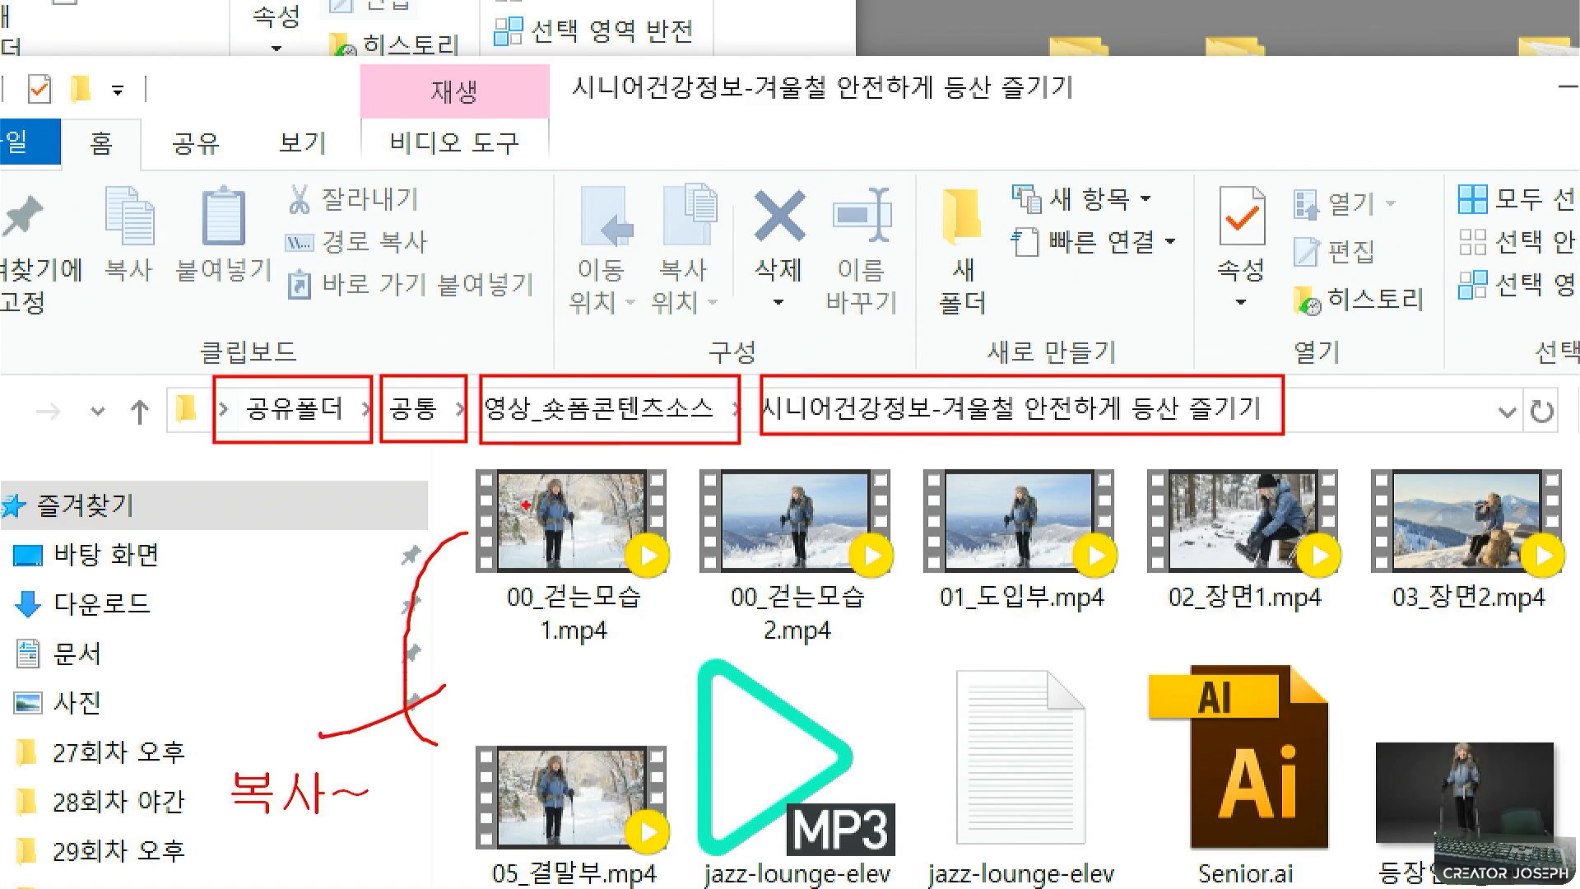
key(Escape)
mouse_move(1370, 630)
mouse_down()
mouse_move(1143, 466)
mouse_move(746, 330)
mouse_up()
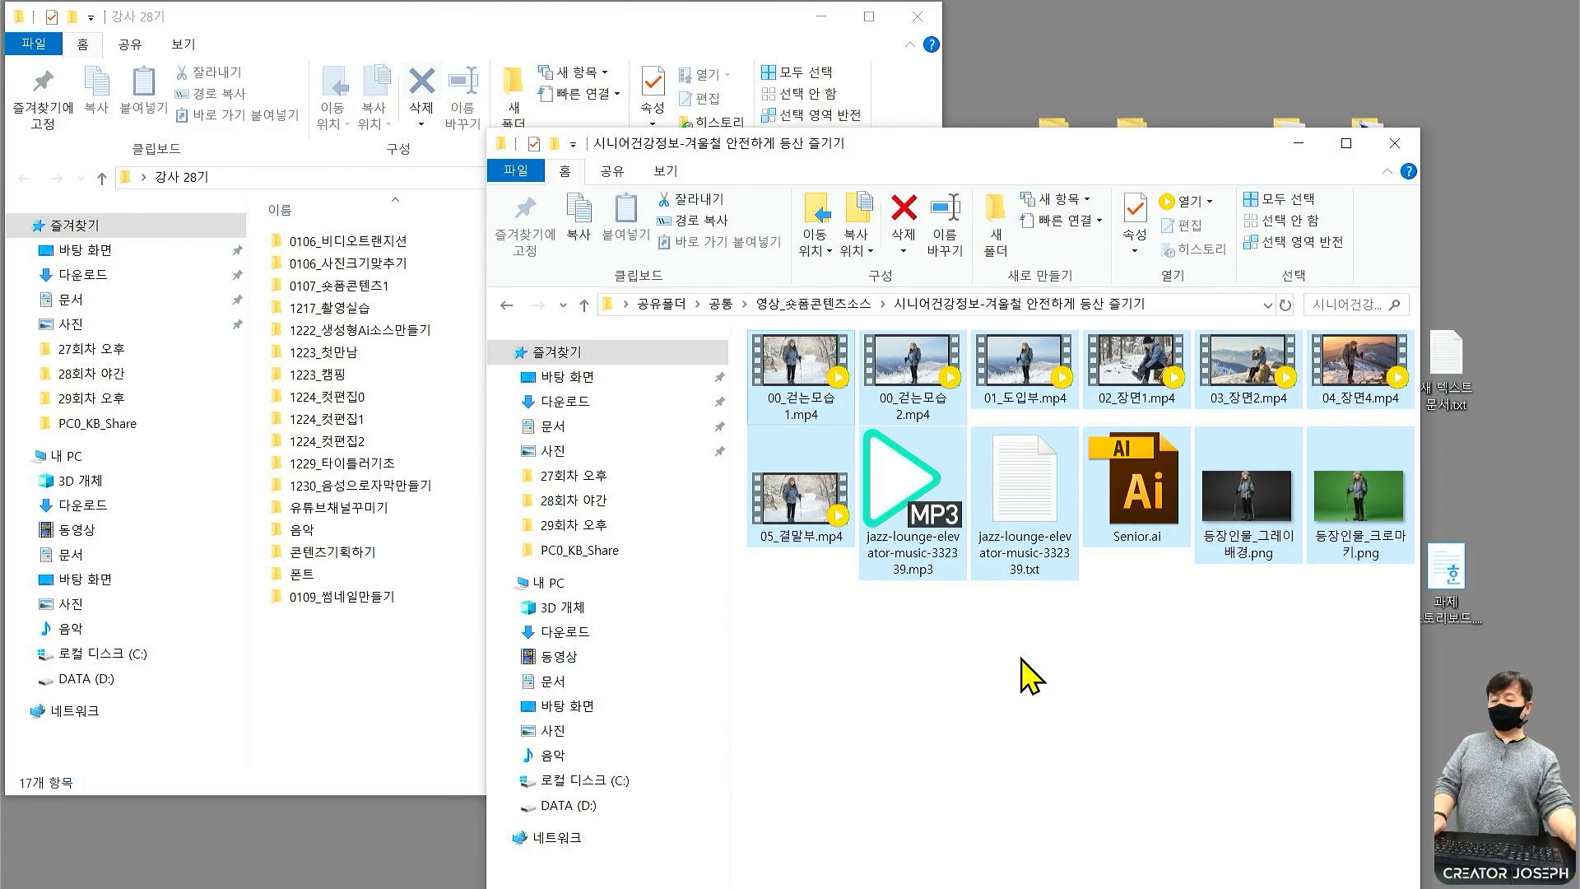
drag(1062, 149, 1181, 93)
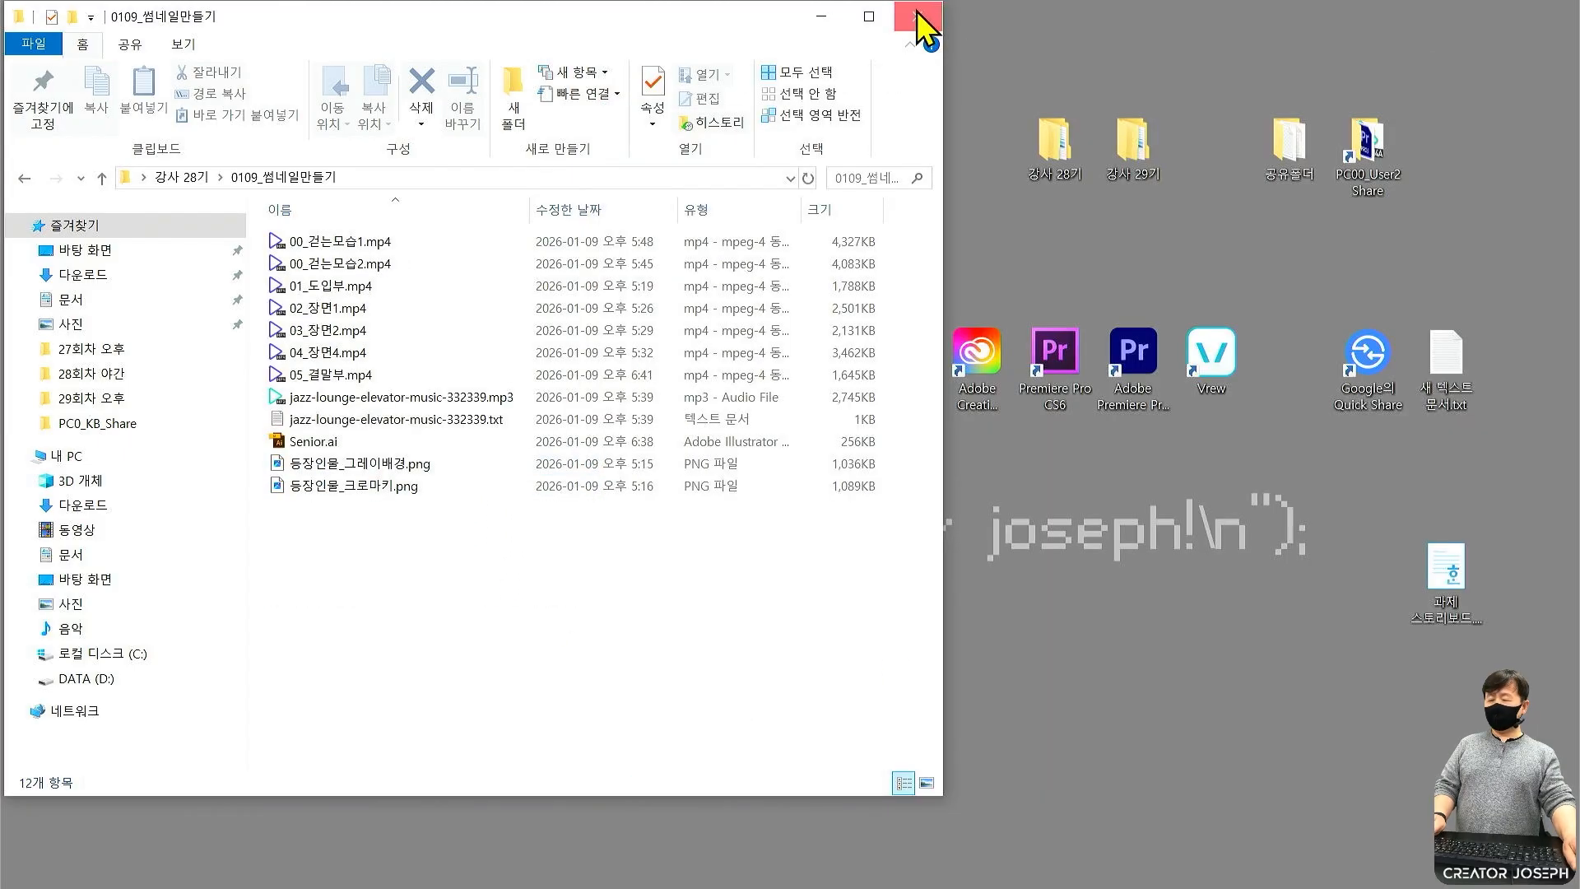
click(917, 15)
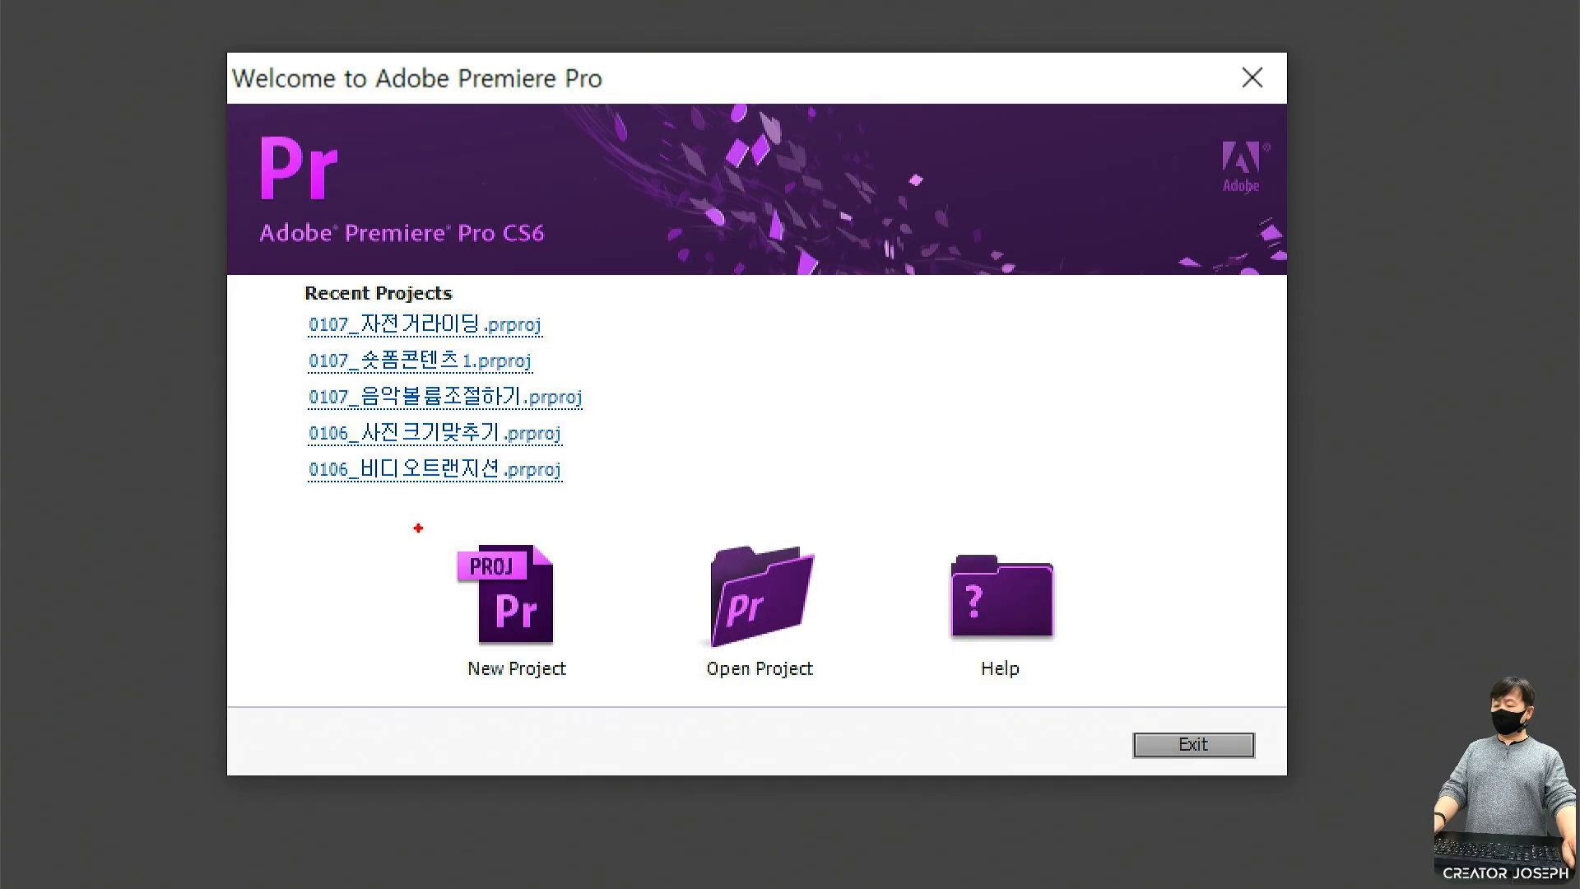
Start a new project in Adobe Premiere Pro CS6 and set its location to the 0109_썸네일만들기 folder inside 강사 28기.
mouse_move(414, 517)
mouse_down()
mouse_move(565, 629)
mouse_move(619, 711)
mouse_up()
mouse_move(489, 492)
mouse_down()
mouse_move(524, 544)
mouse_move(563, 467)
mouse_up()
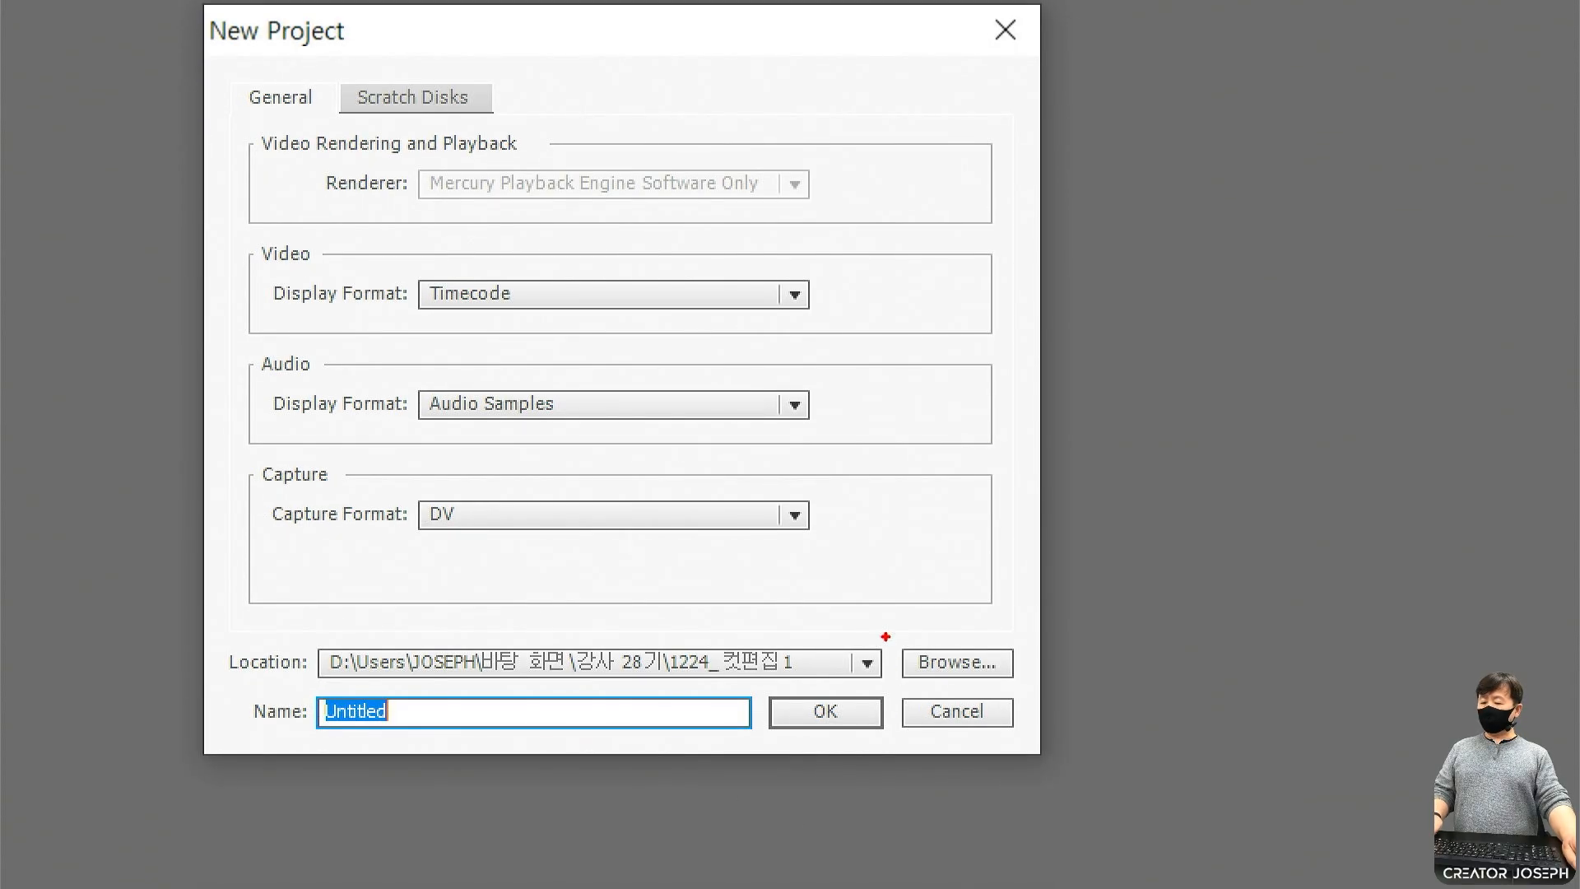
drag(885, 636, 1034, 689)
mouse_move(953, 593)
mouse_down()
mouse_move(957, 618)
mouse_move(978, 546)
mouse_up()
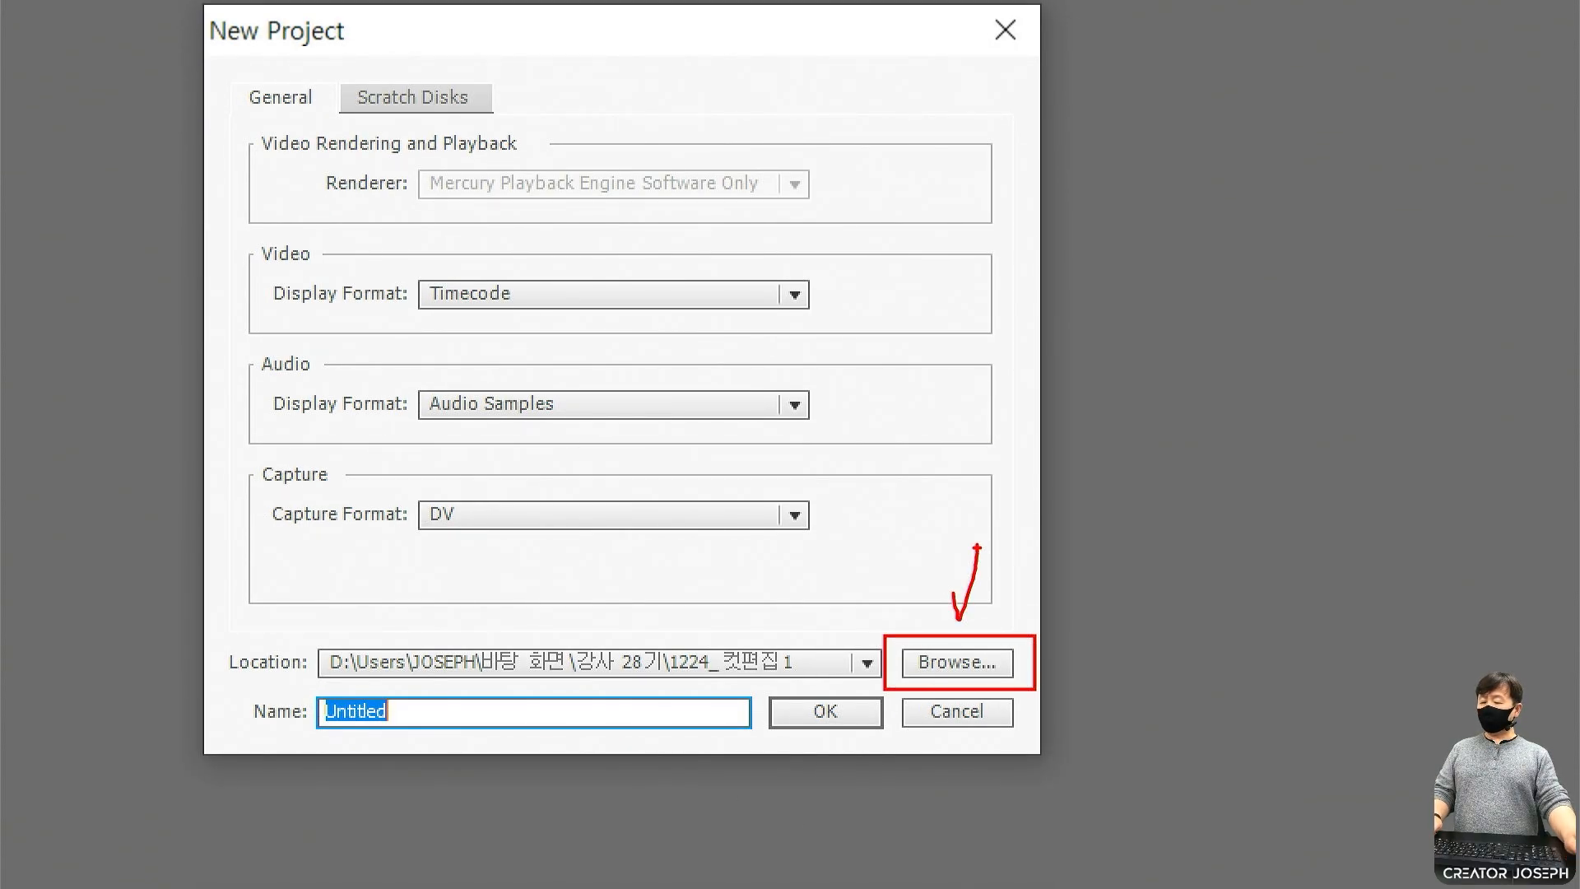
key(Escape)
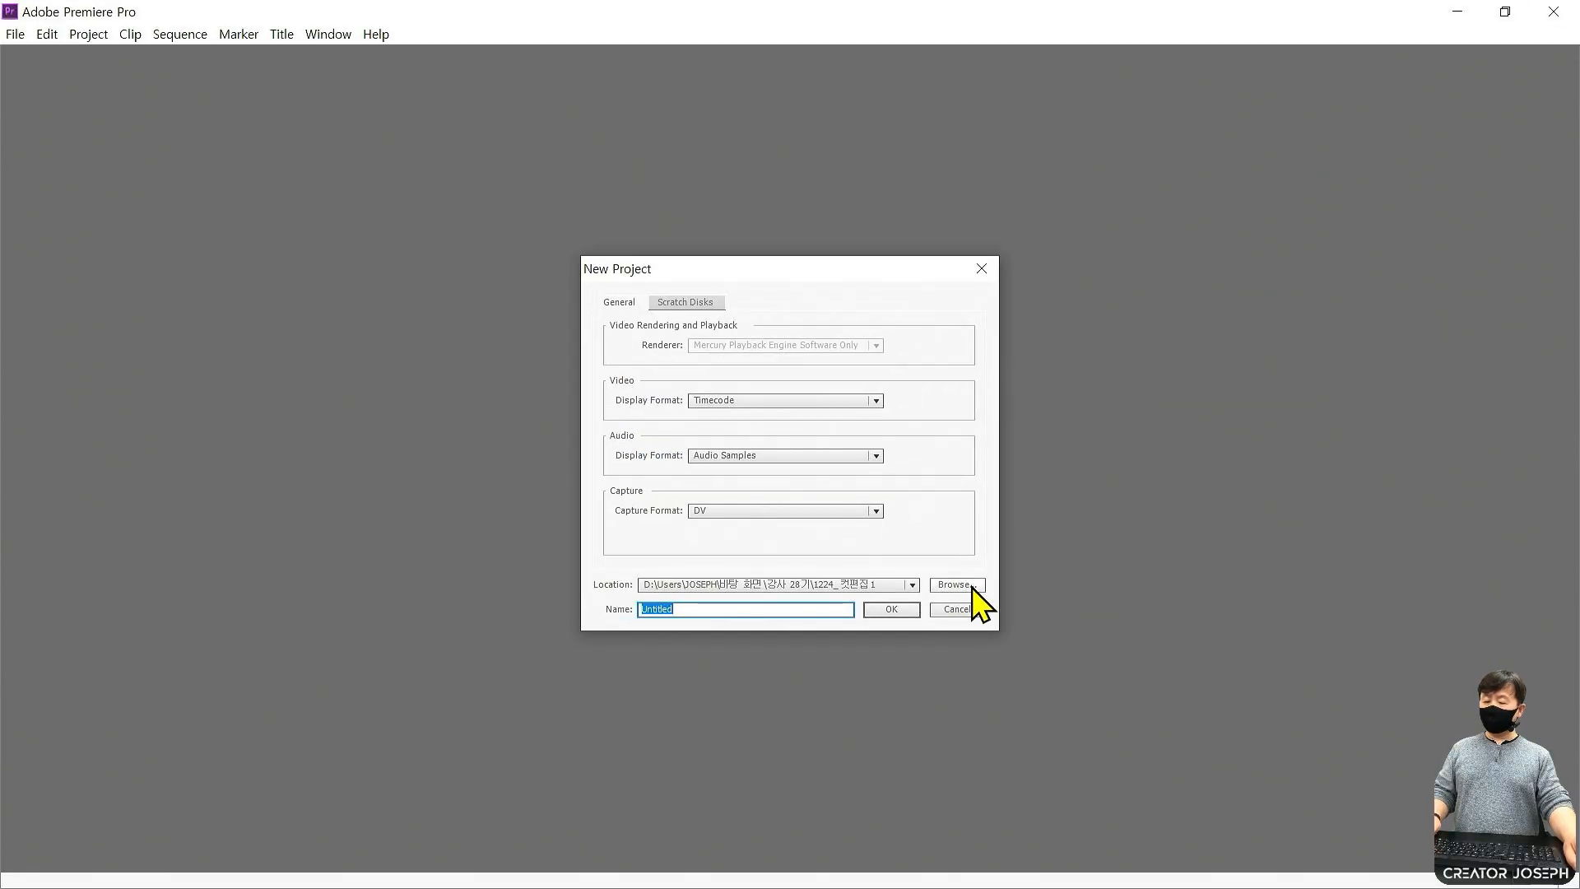
click(979, 662)
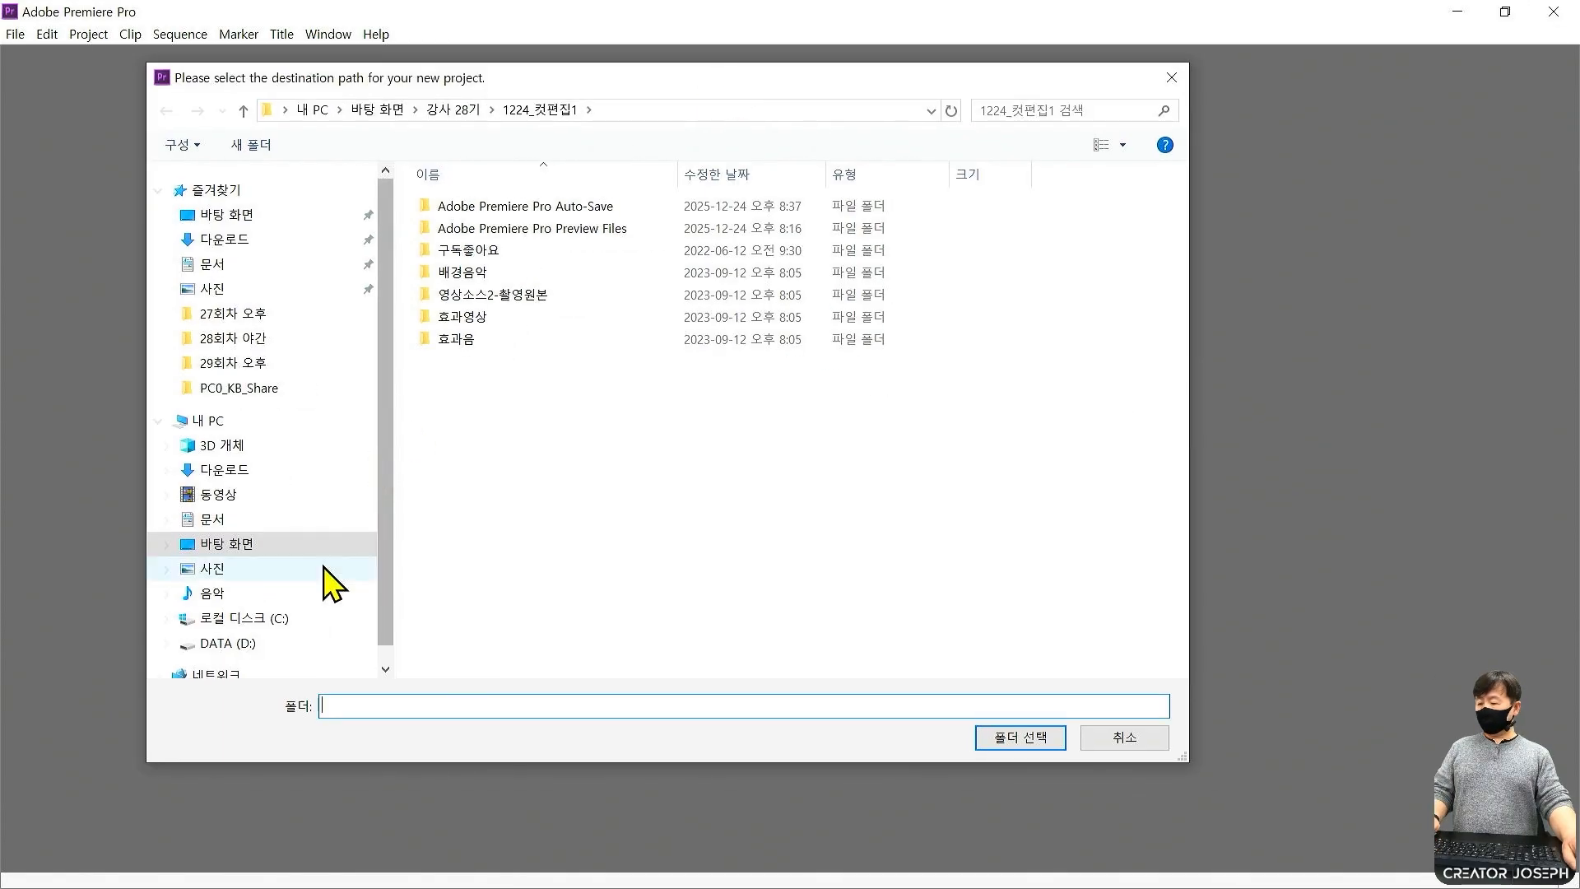
click(455, 112)
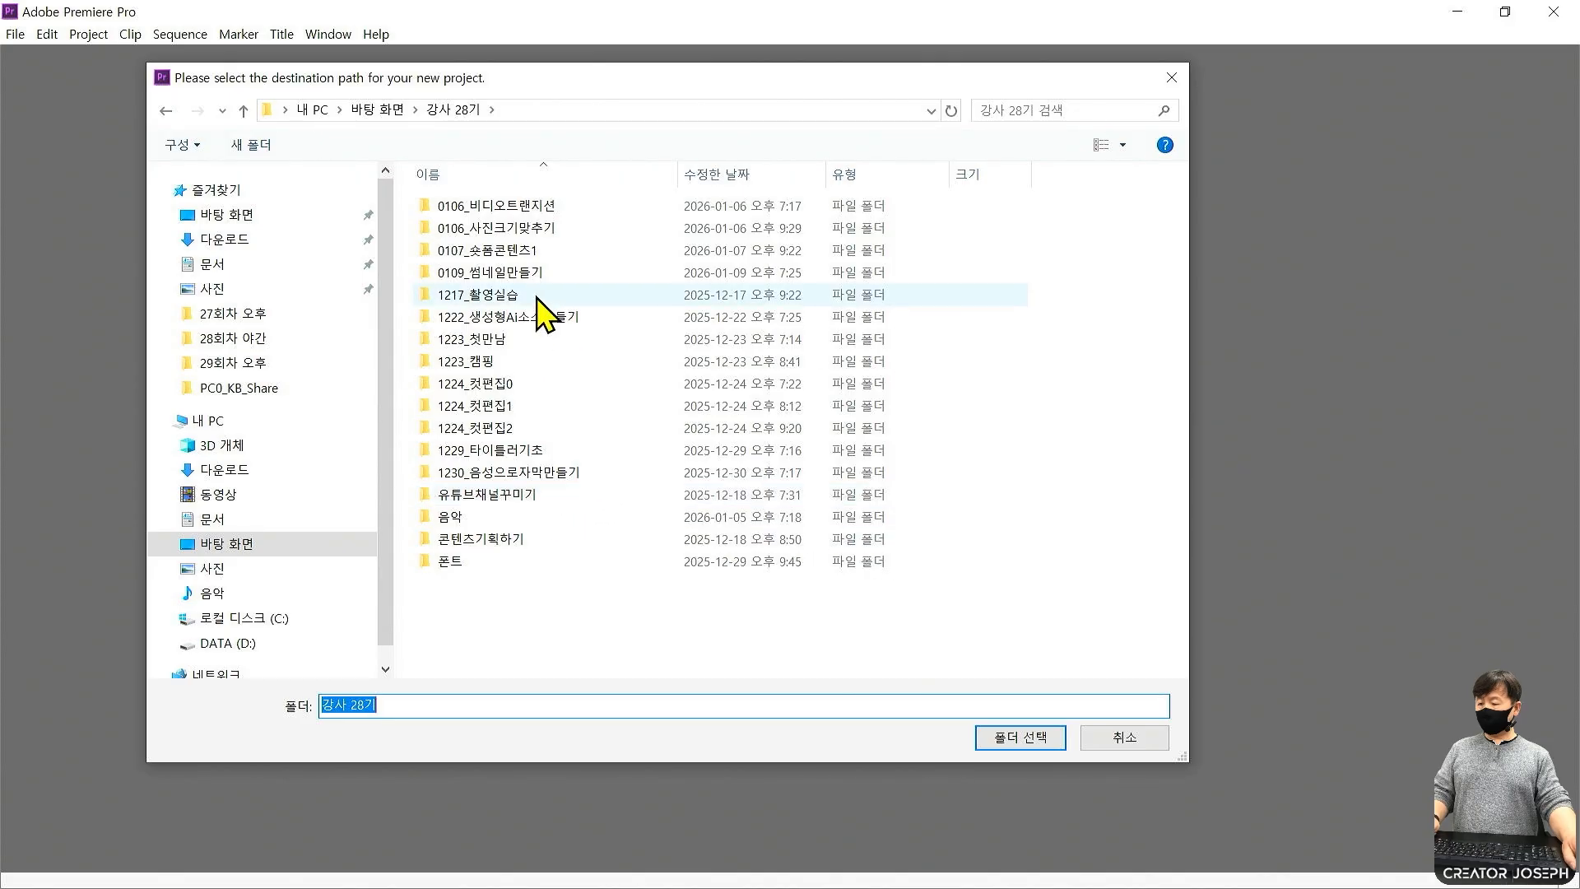
double_click(527, 275)
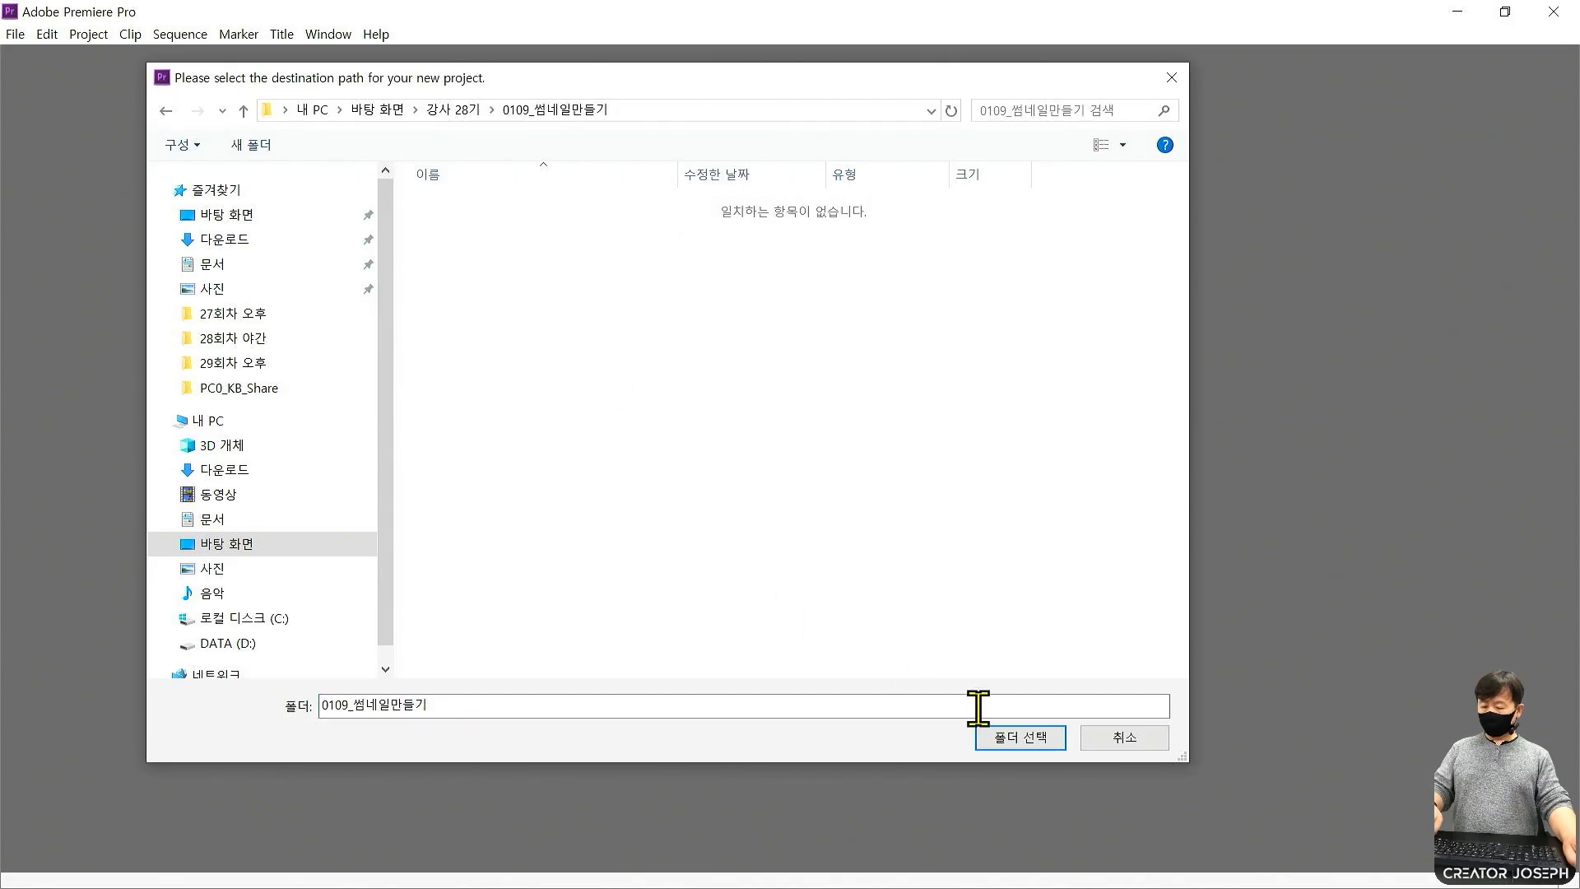
click(1017, 736)
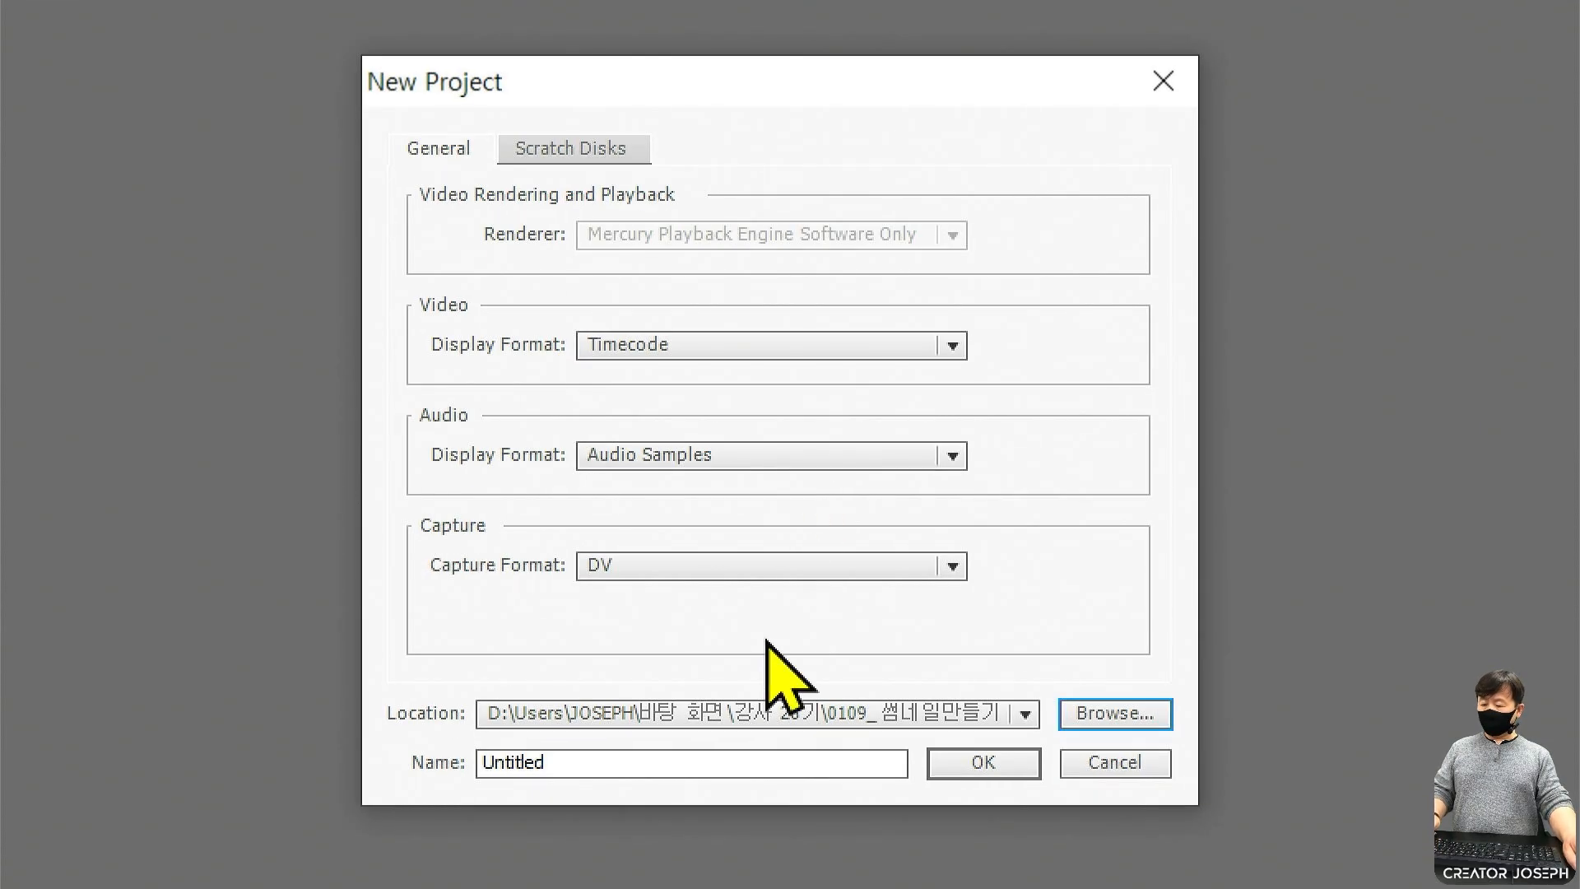
Name the project 0109_썸네일만들기 and create it.
double_click(546, 762)
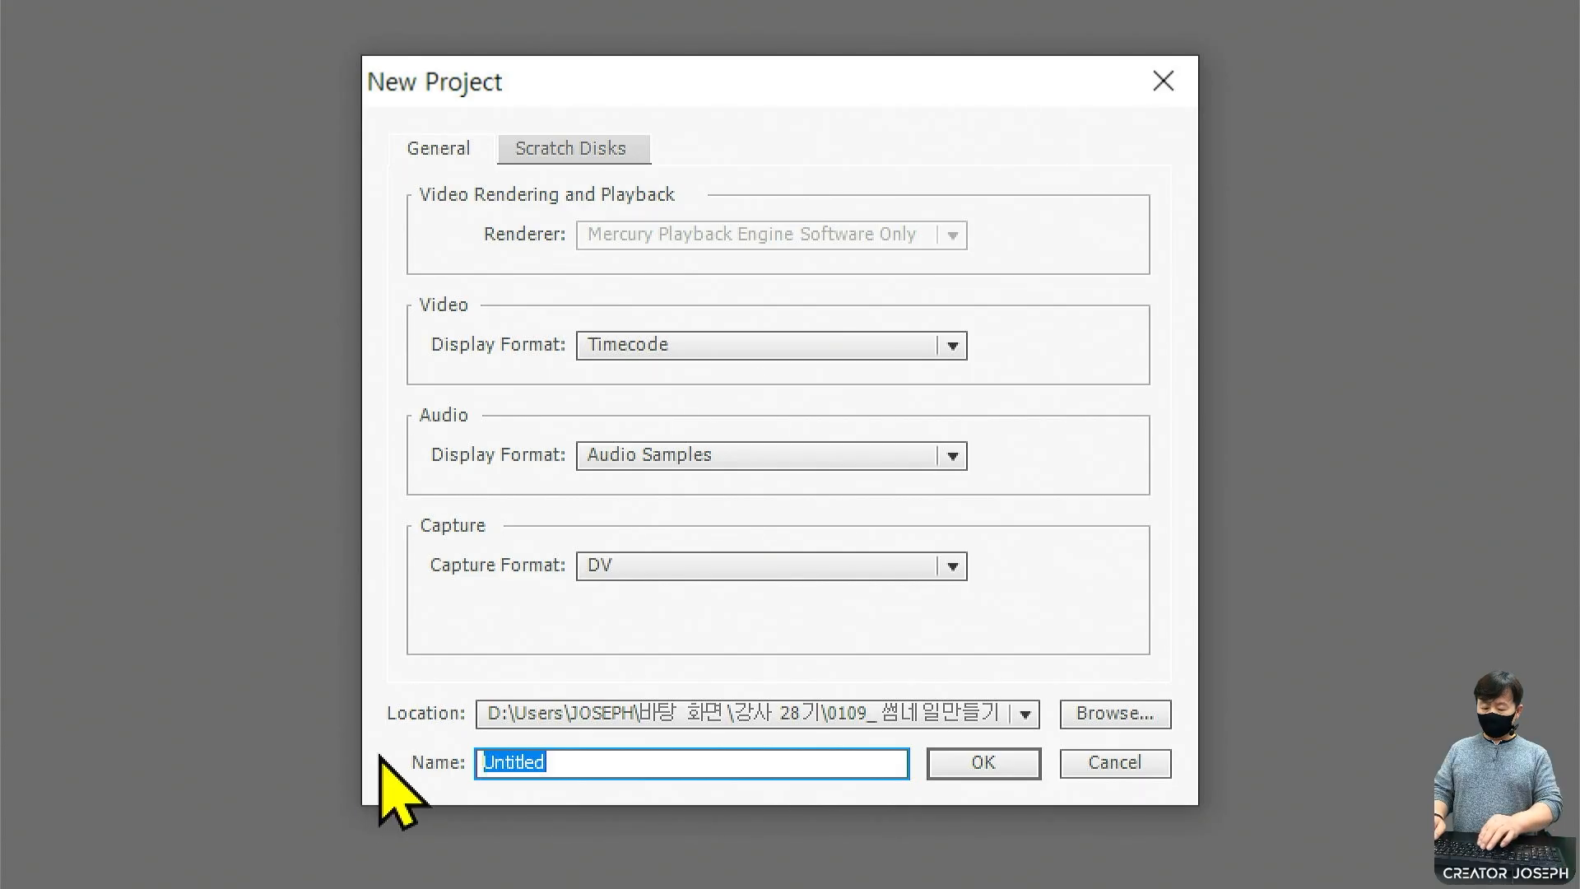
text(0109_썸네일만들기)
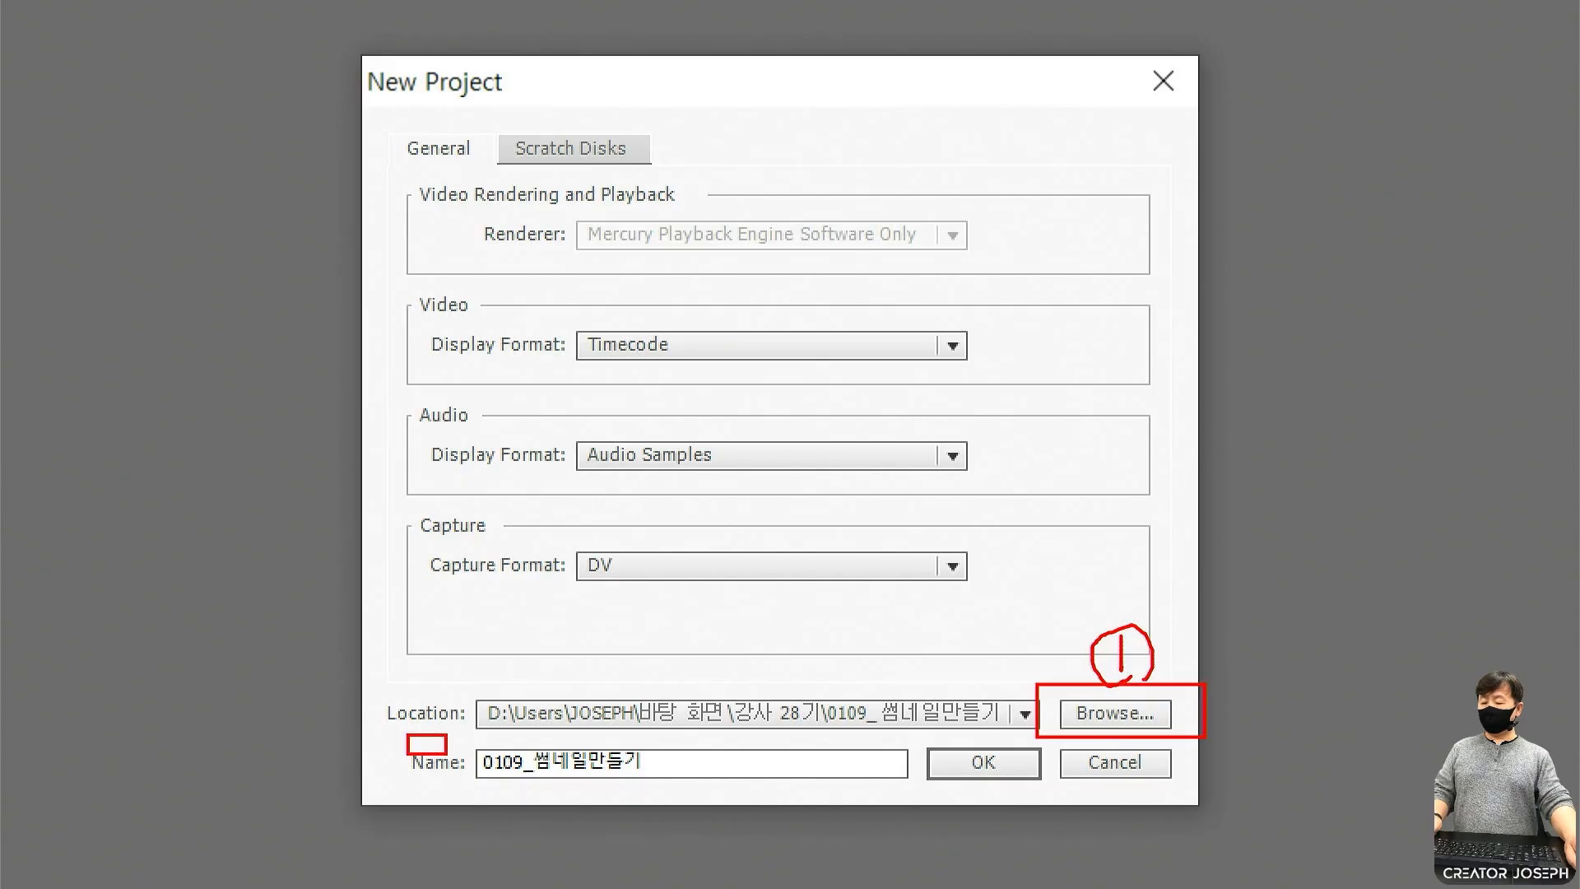
click(1014, 763)
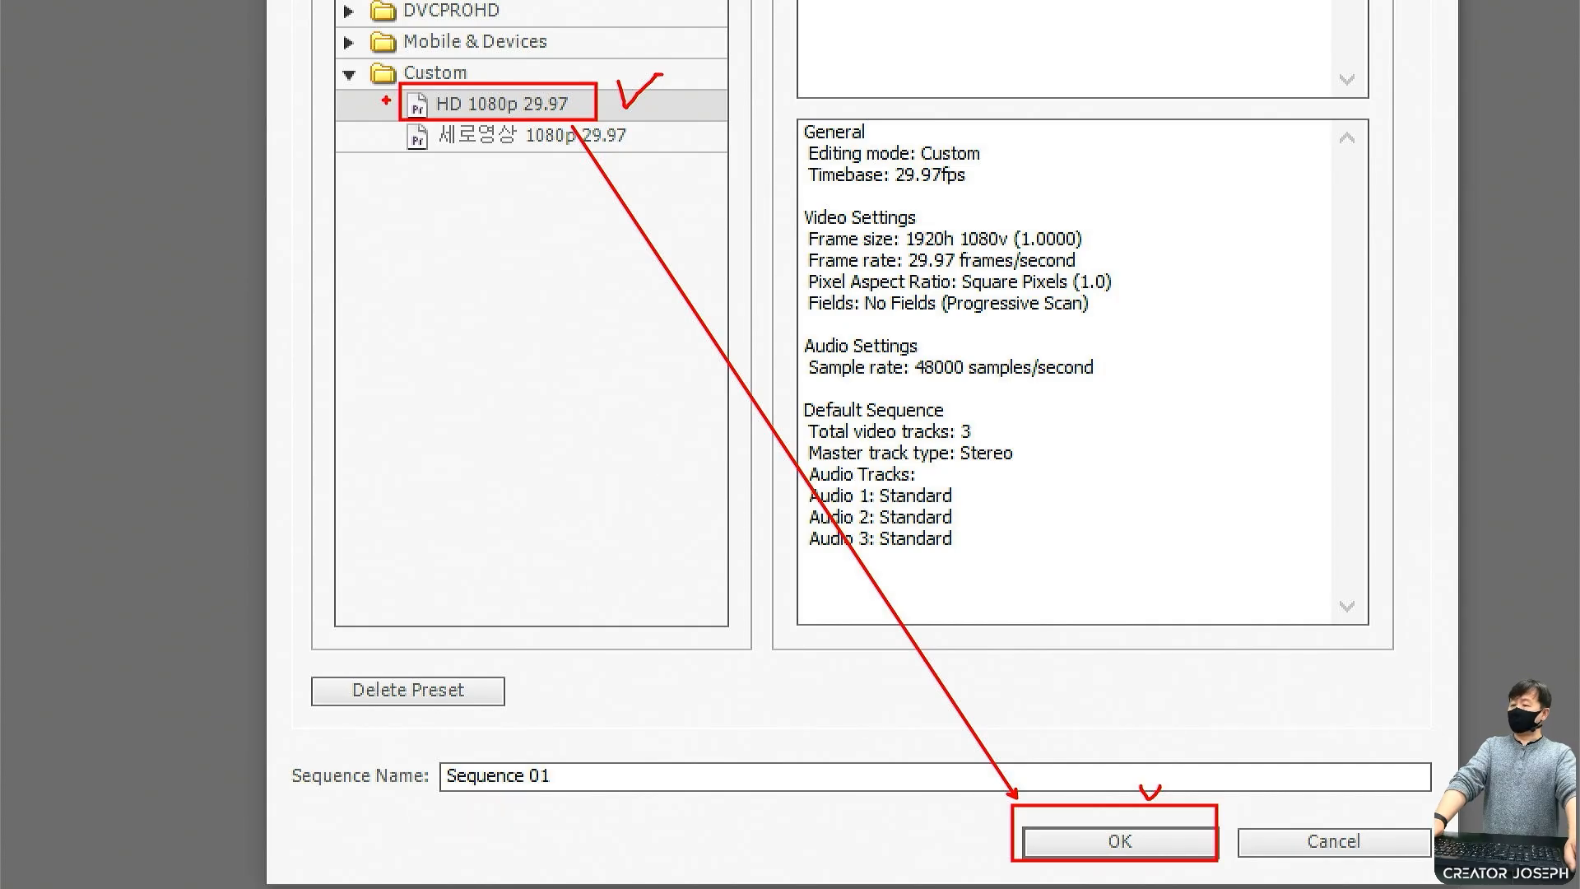
Create the project's sequence from the custom HD 1080p 29.97 preset.
mouse_move(338, 324)
mouse_down()
mouse_move(380, 355)
mouse_move(433, 344)
mouse_up()
mouse_move(413, 269)
mouse_down()
mouse_move(416, 341)
mouse_move(479, 328)
mouse_move(434, 435)
mouse_move(352, 411)
mouse_move(341, 227)
mouse_move(518, 273)
mouse_move(487, 381)
mouse_up()
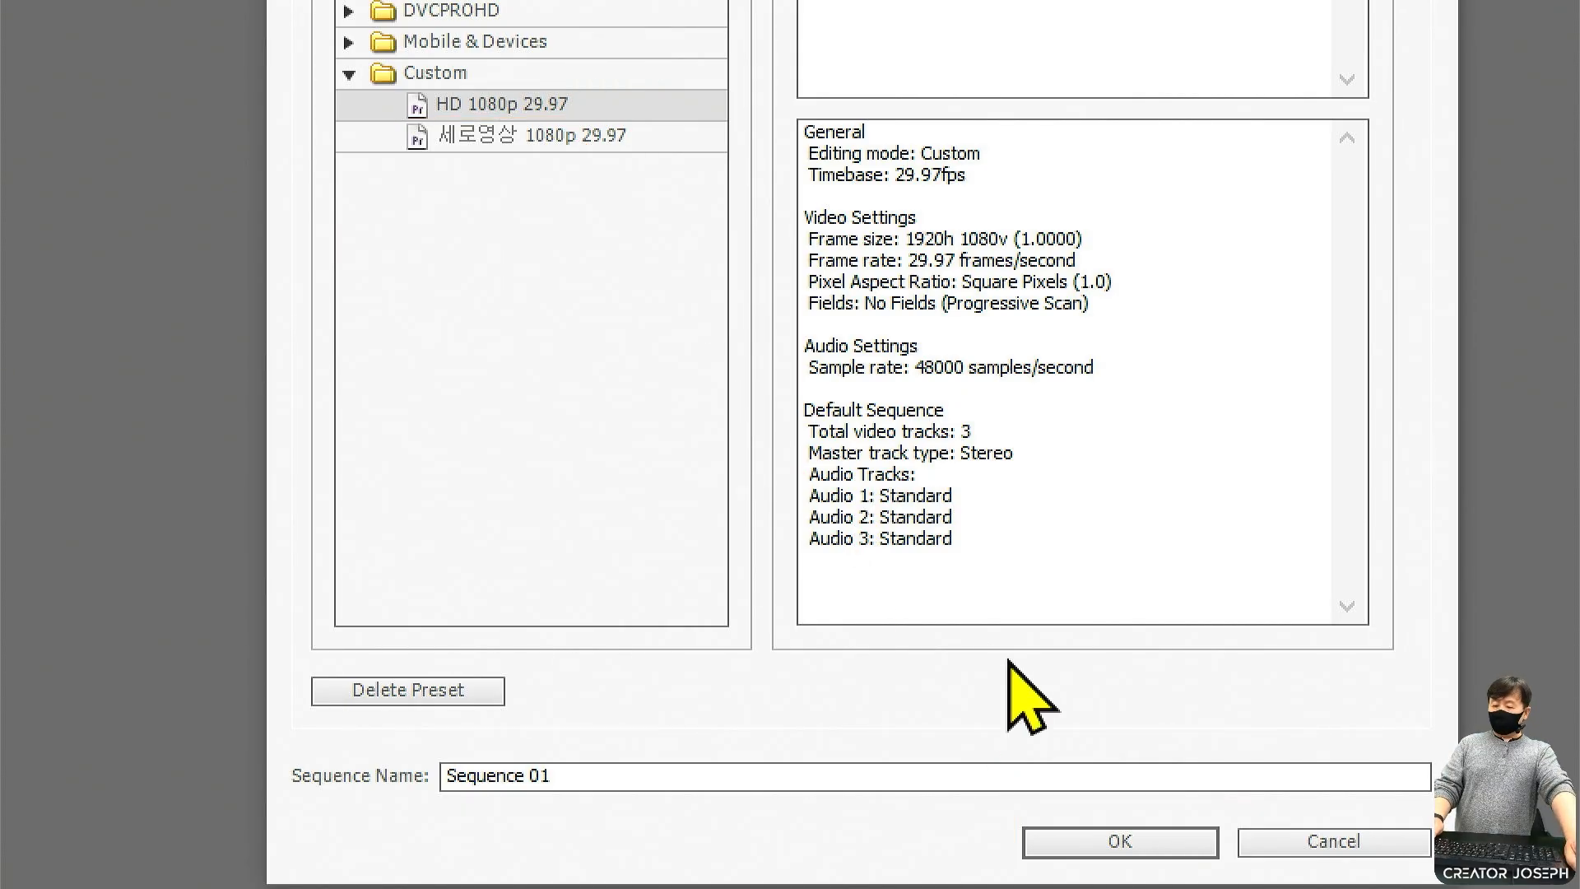
click(1169, 843)
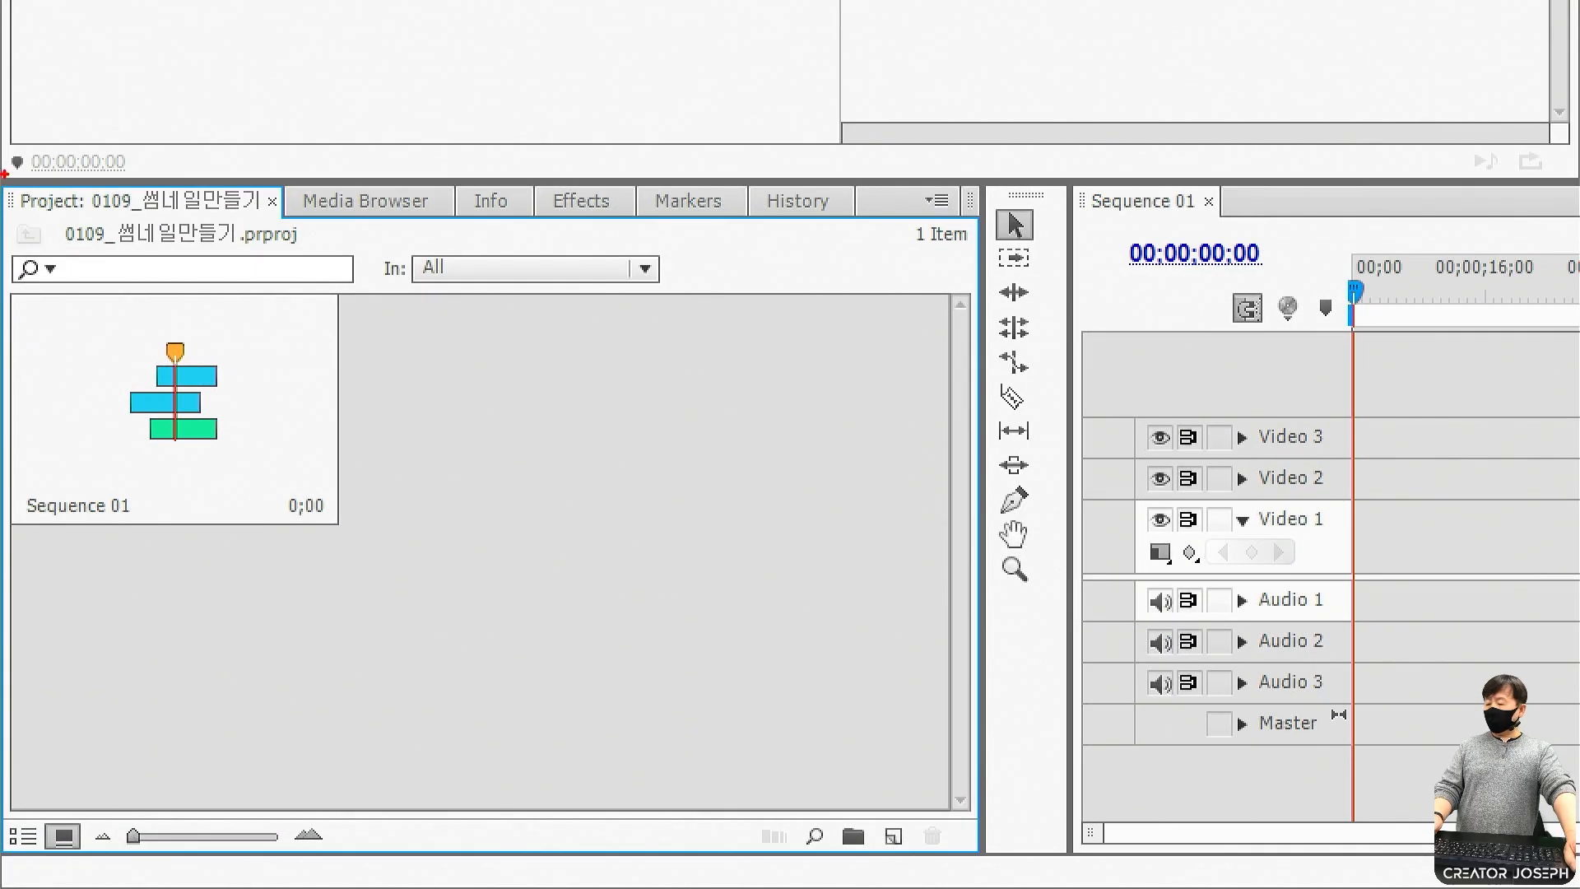
Import the seven MP4 clips, 00_걷는모습1 through 05_결말부, and jazz-lounge-elevator-music-332339.mp3 into the project.
drag(4, 172, 82, 216)
mouse_move(536, 491)
mouse_down()
mouse_move(514, 447)
mouse_move(529, 492)
mouse_move(576, 498)
mouse_move(584, 444)
mouse_up()
mouse_move(591, 437)
mouse_down()
mouse_move(617, 503)
mouse_move(668, 442)
mouse_up()
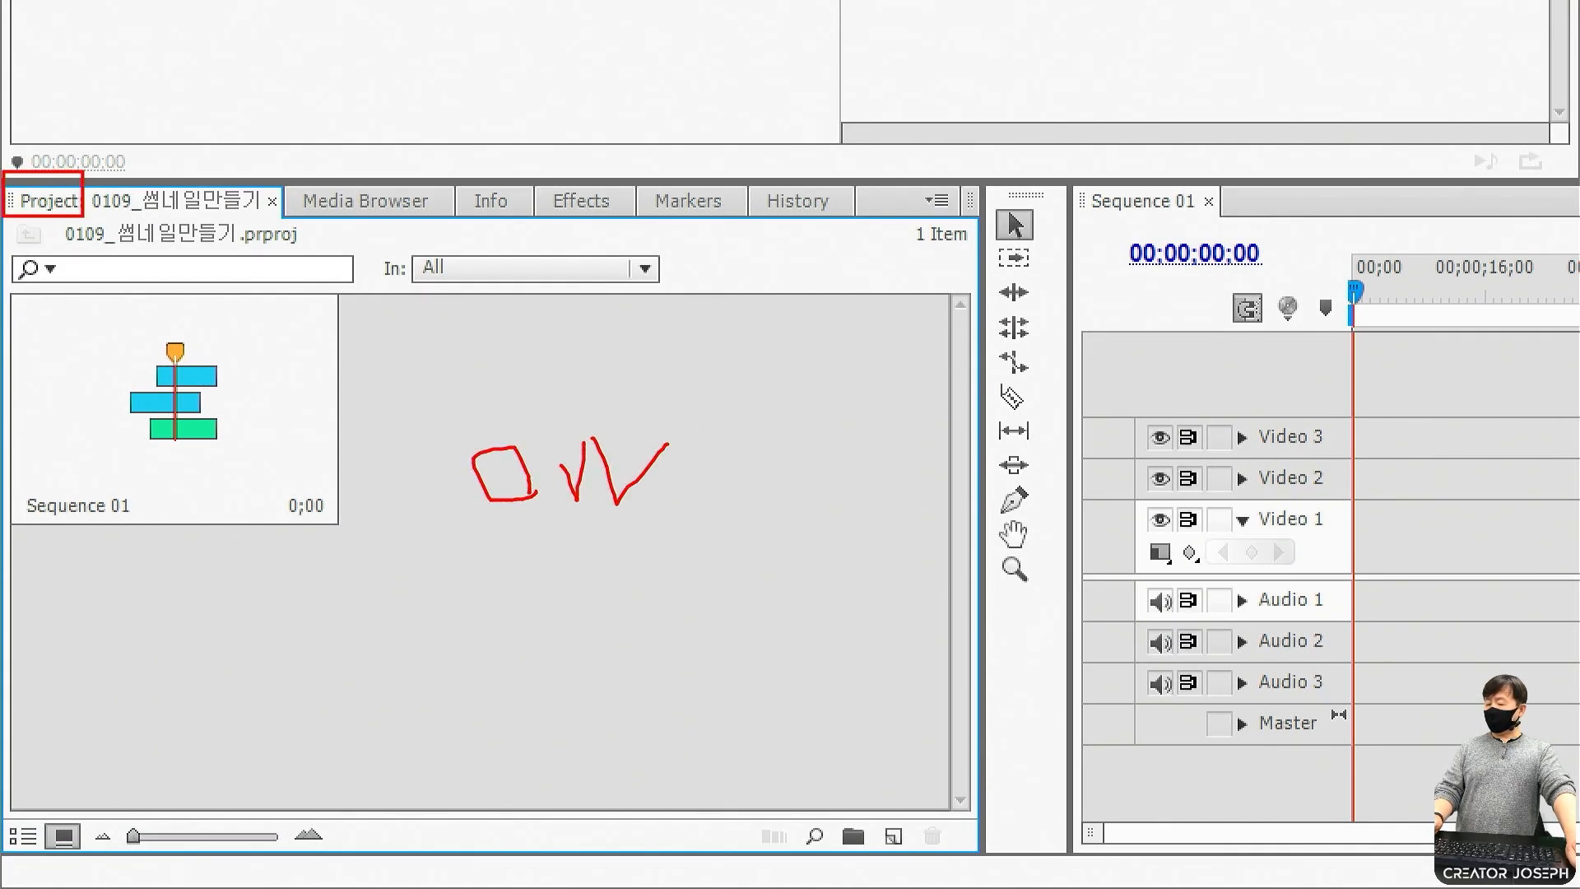
drag(696, 228, 867, 286)
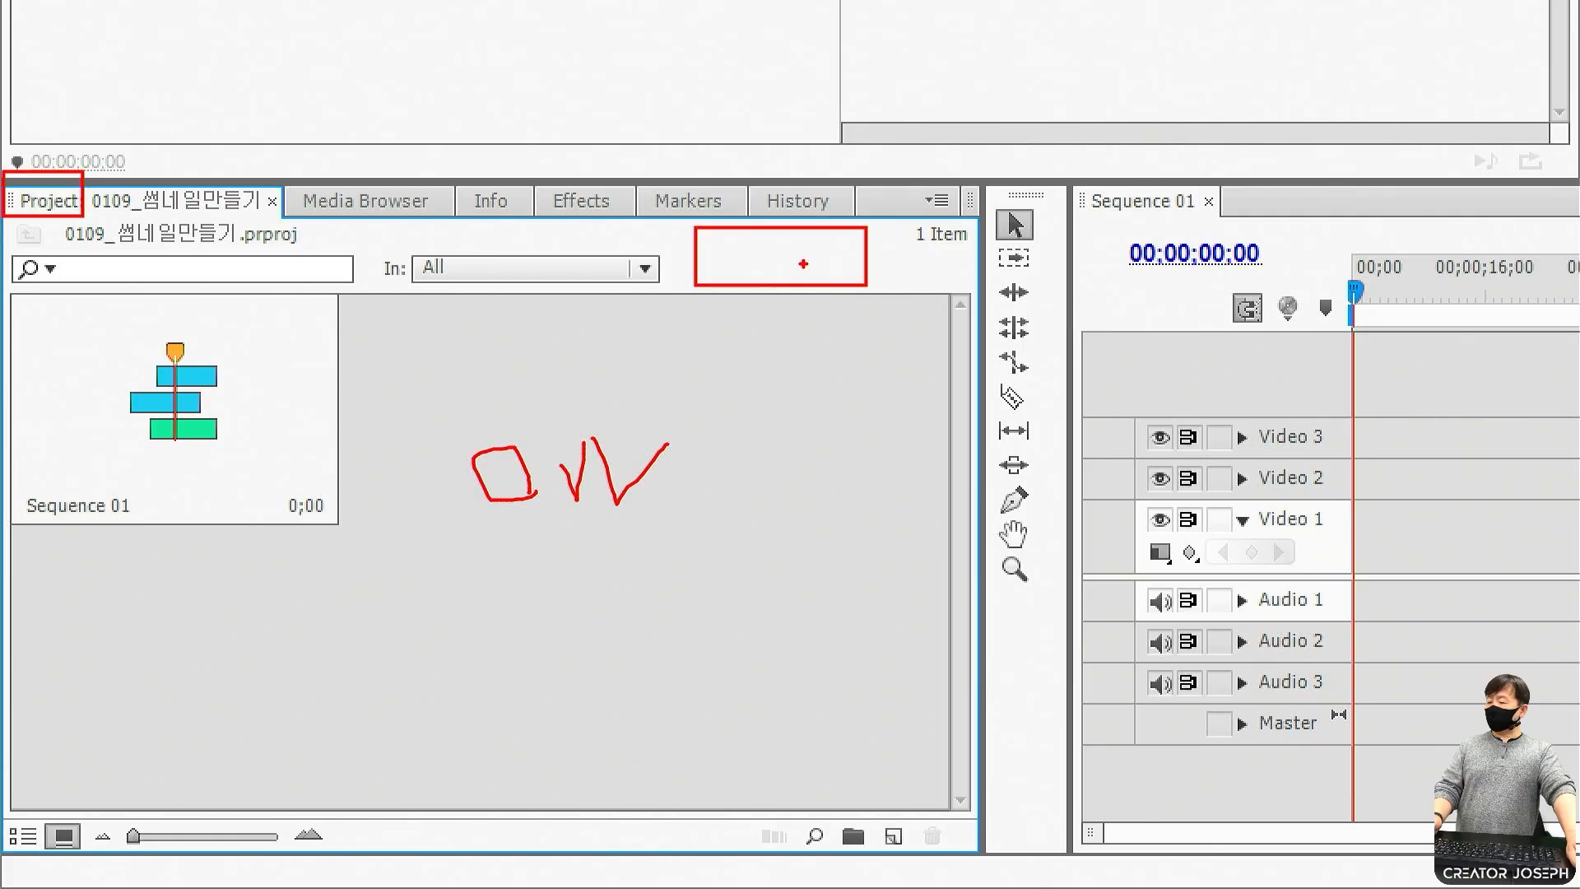
mouse_move(756, 222)
mouse_down()
mouse_move(787, 231)
mouse_move(806, 196)
mouse_up()
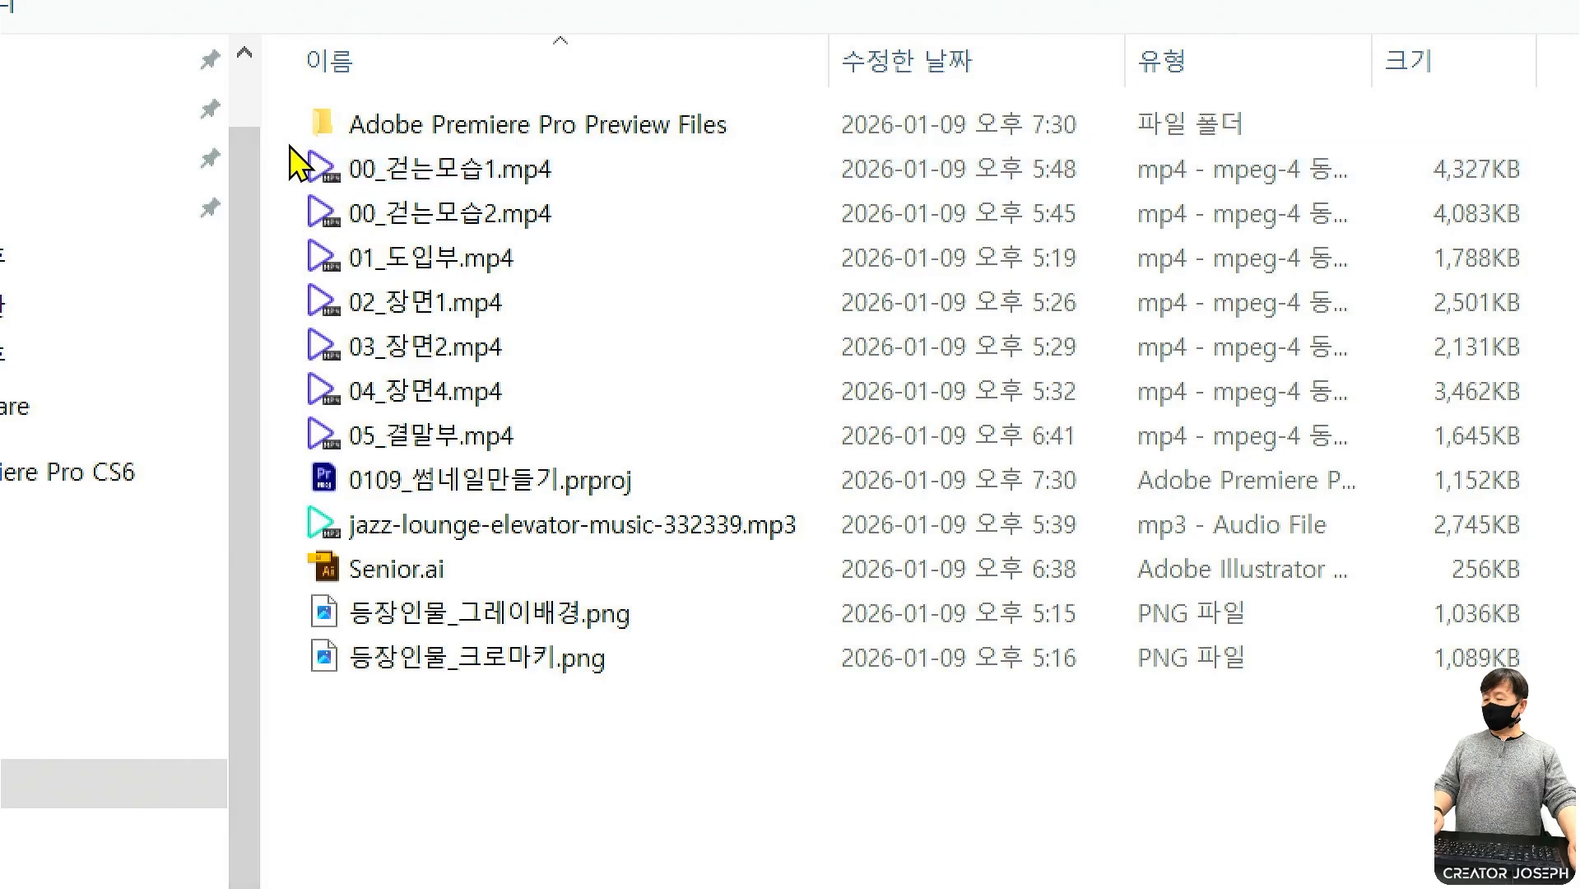
drag(288, 144, 671, 455)
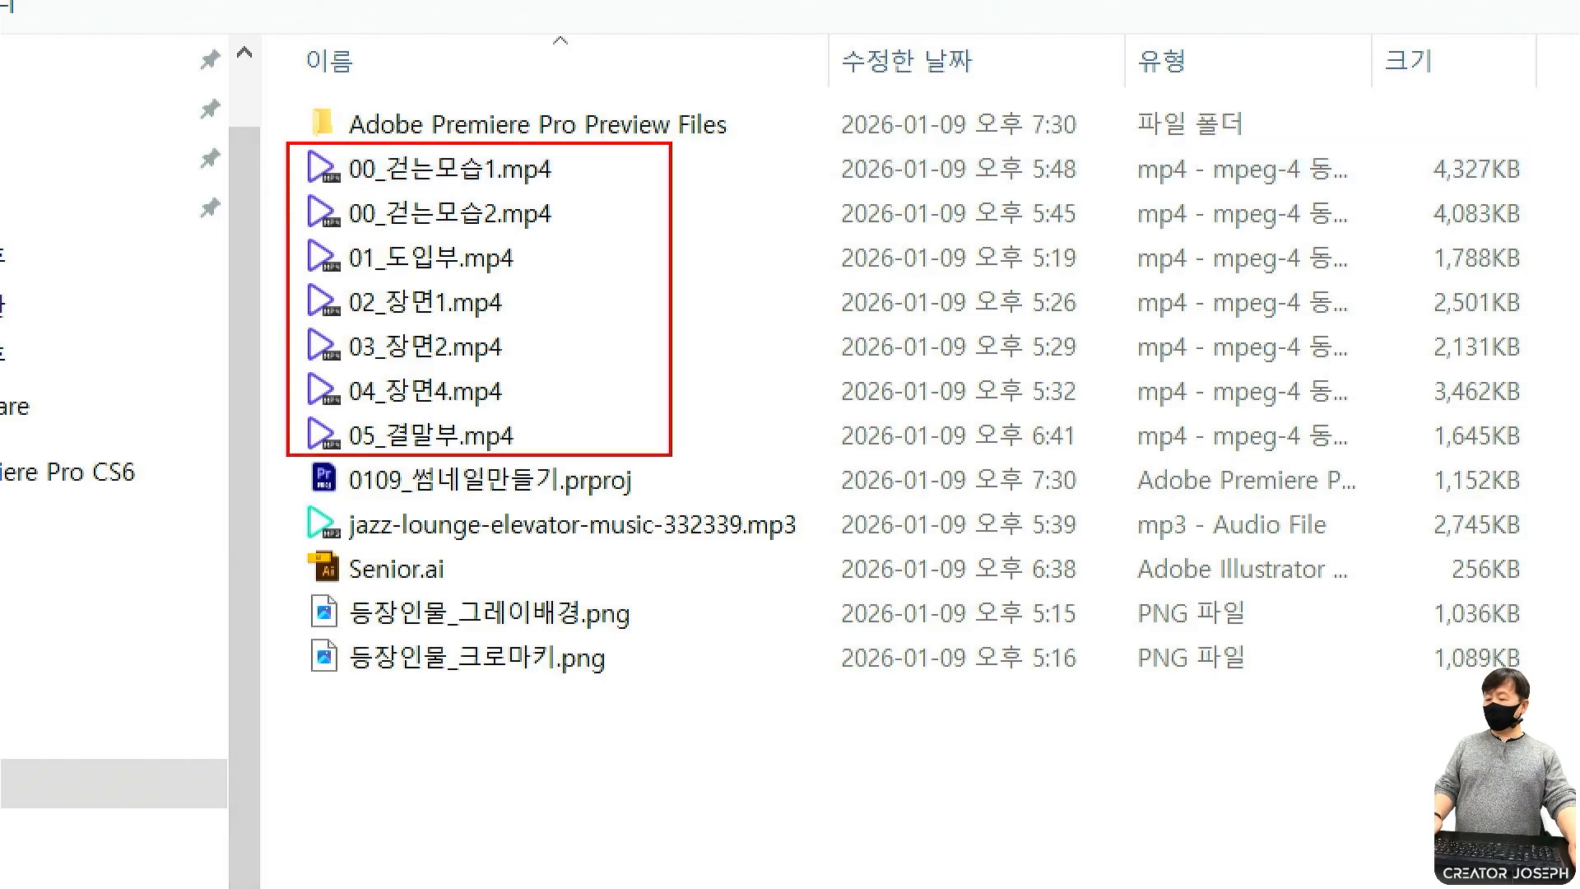
mouse_move(280, 495)
mouse_down()
mouse_move(471, 545)
mouse_move(775, 575)
mouse_move(830, 560)
mouse_up()
drag(249, 272, 264, 276)
drag(238, 496, 250, 514)
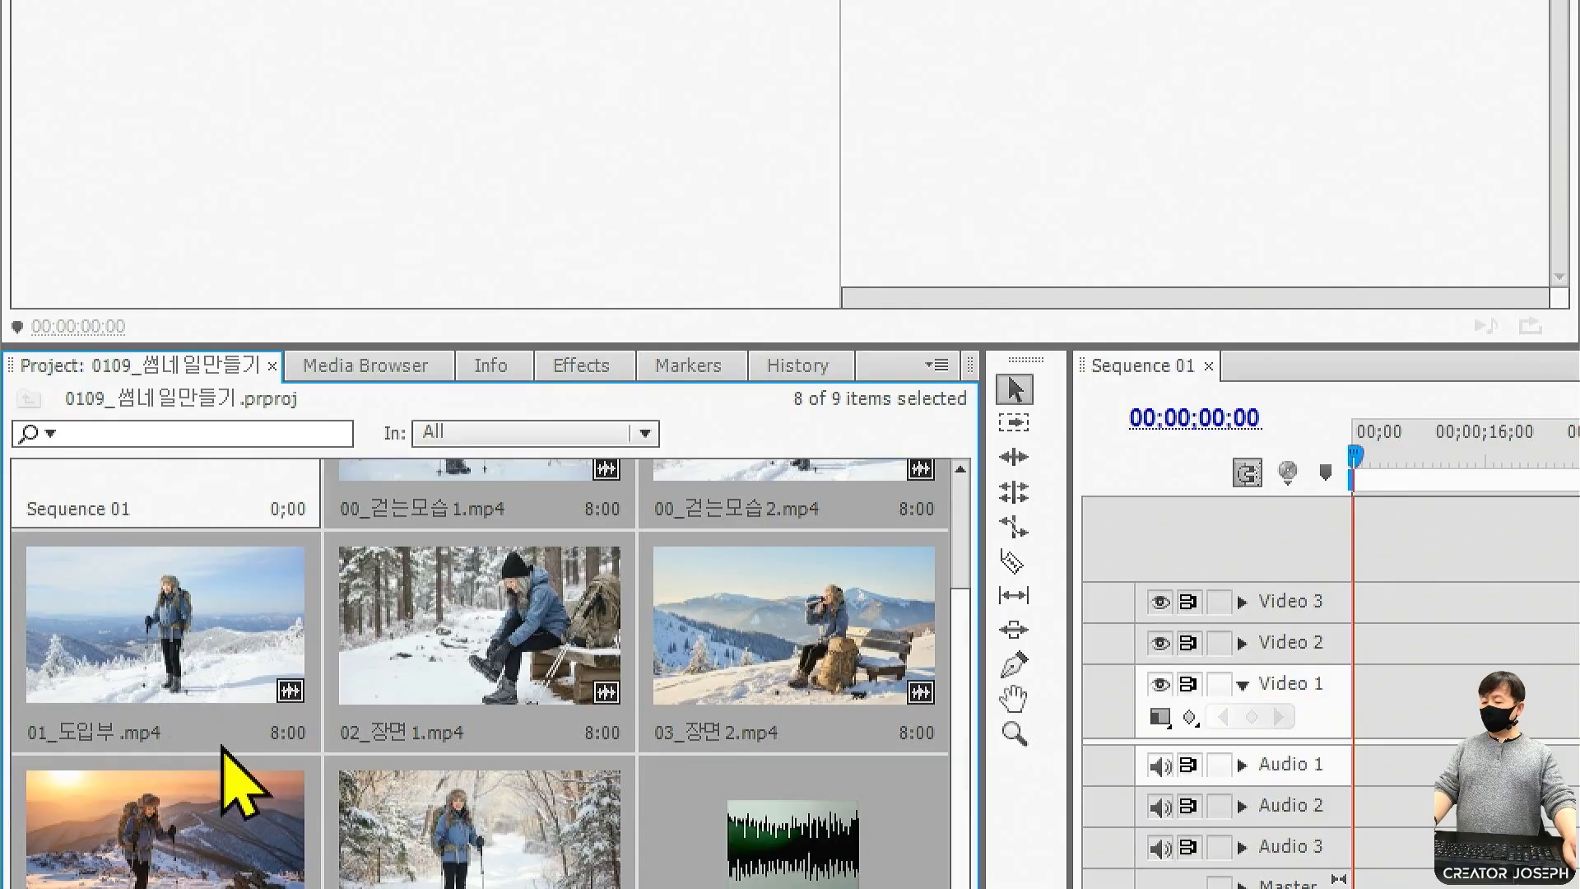
scroll(235, 740, up, 3)
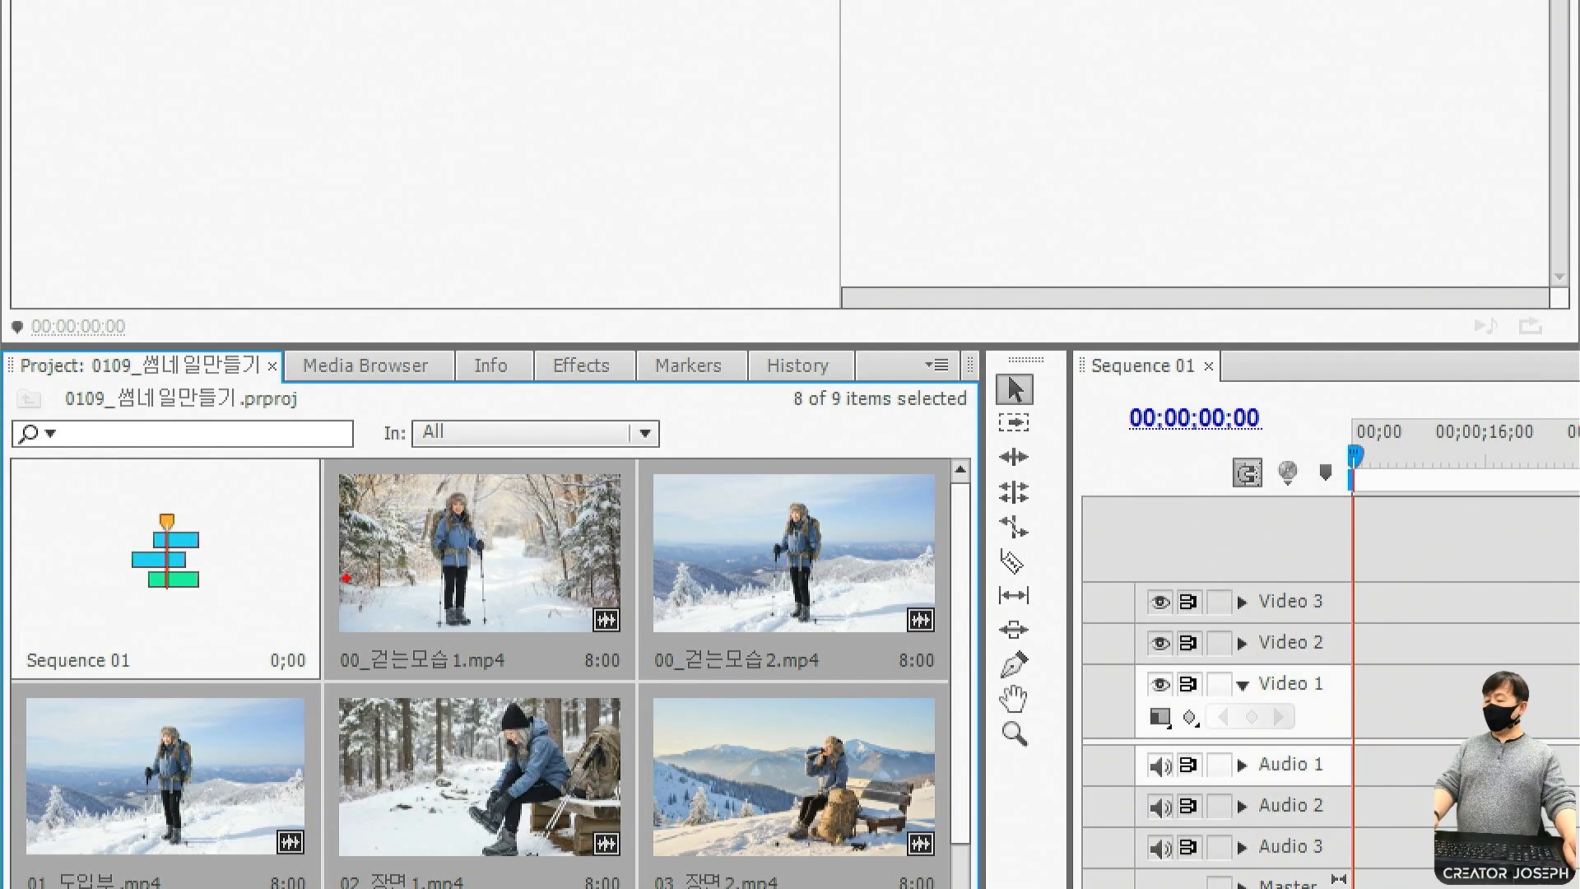
drag(379, 553, 422, 547)
drag(210, 539, 248, 539)
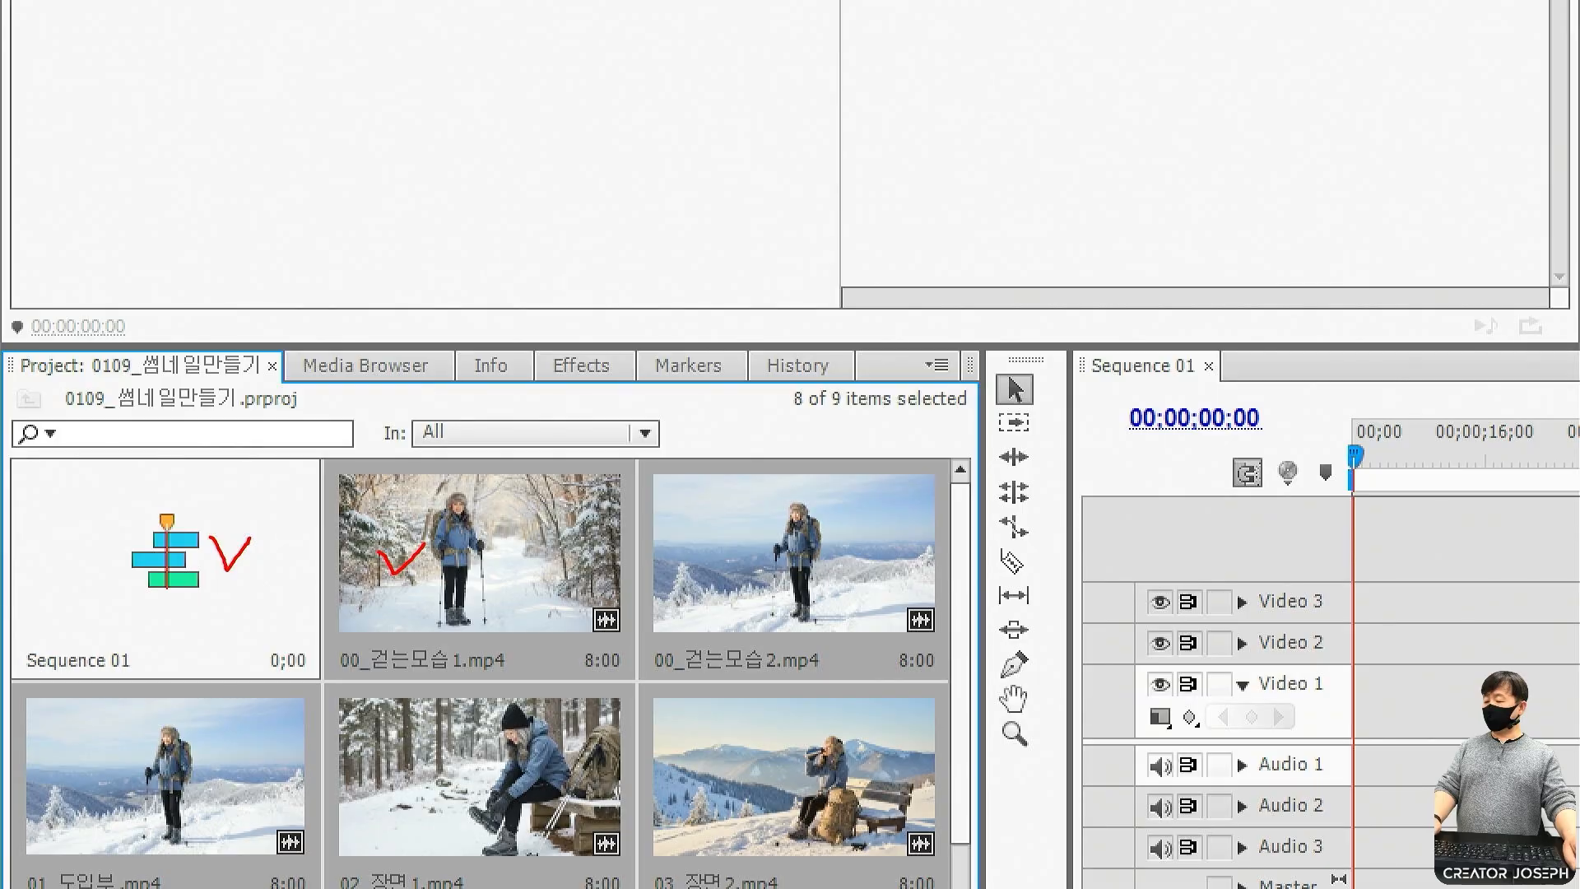
Review the imported 00_걷는모습1, 00_걷는모습2 and 01_도입부 clips among the project items.
key(Escape)
click(879, 697)
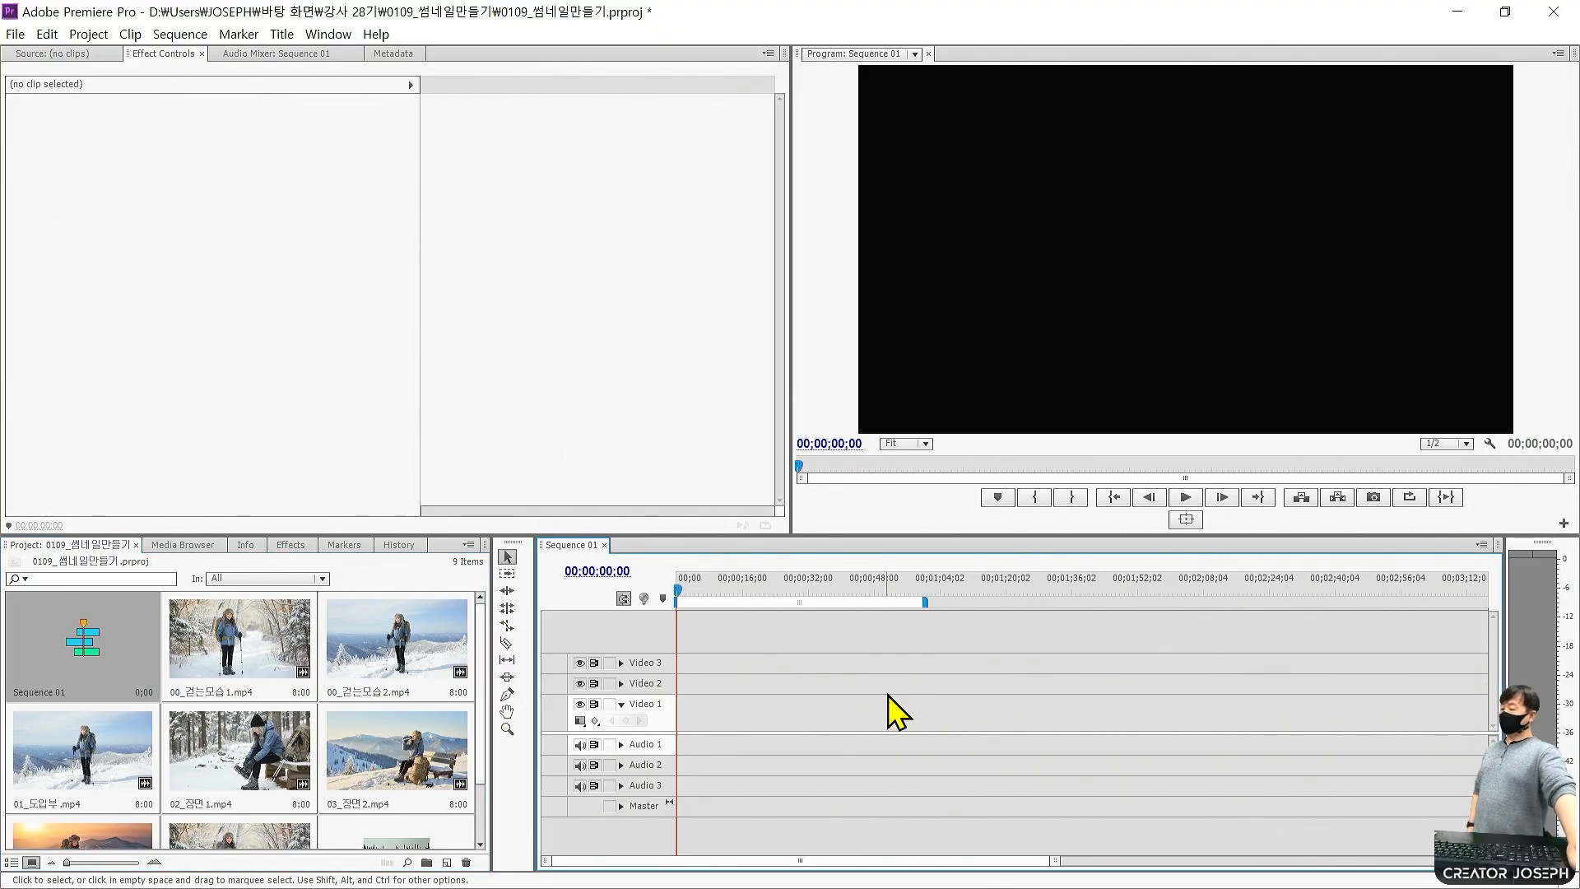
key(ctrl+4)
key(ctrl+2)
drag(326, 478, 536, 512)
drag(652, 476, 837, 507)
mouse_move(506, 411)
mouse_down()
mouse_move(475, 427)
mouse_move(422, 384)
mouse_move(467, 328)
mouse_move(538, 382)
mouse_move(504, 418)
mouse_up()
drag(514, 315, 553, 313)
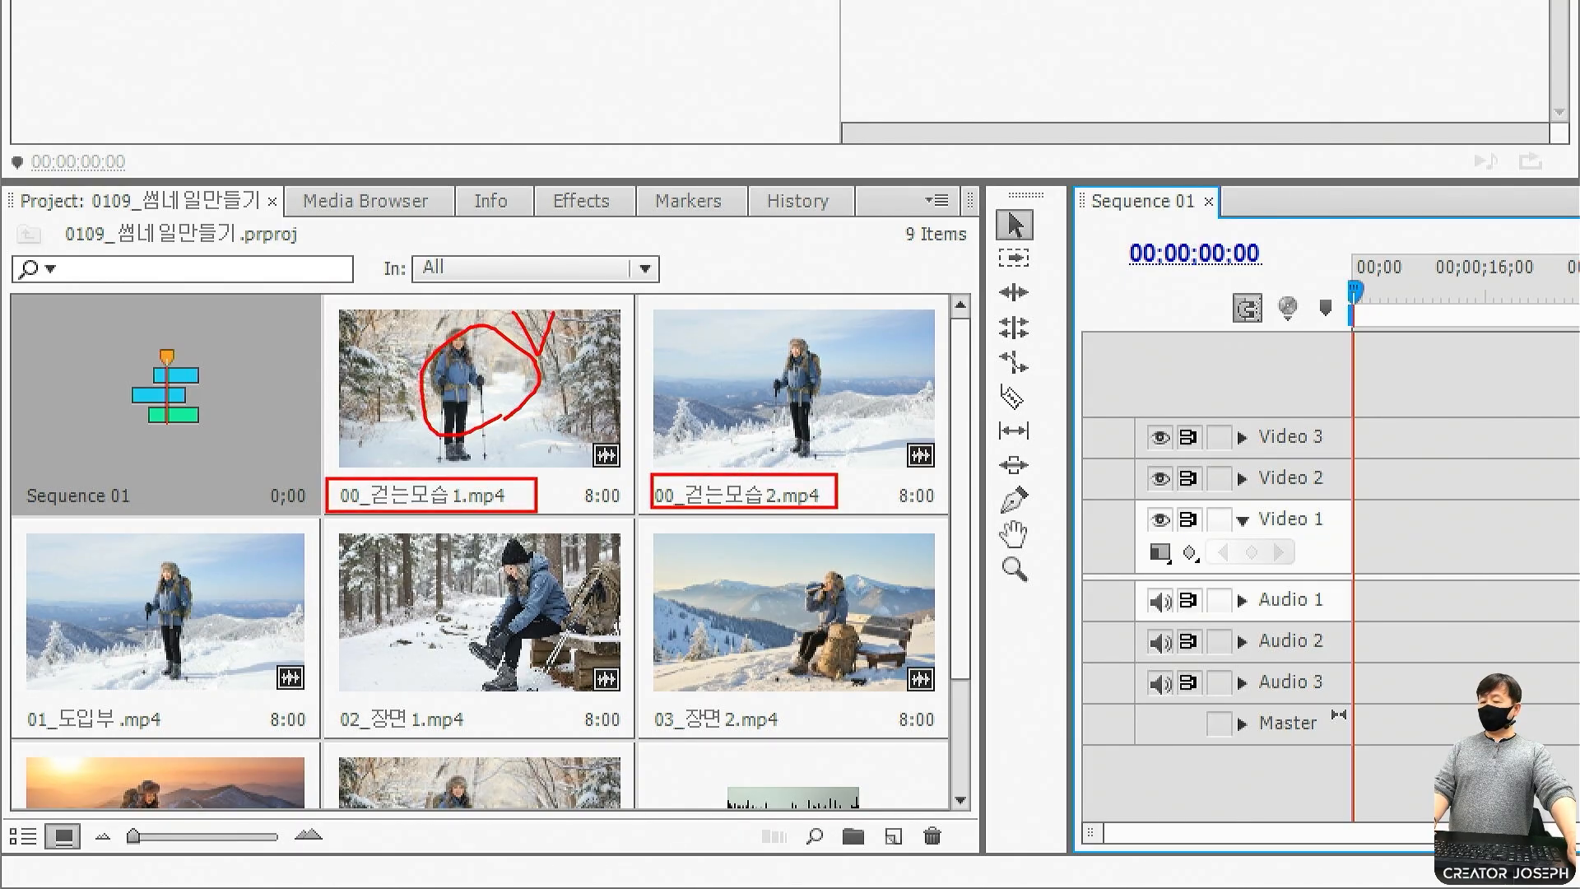
mouse_move(889, 378)
mouse_down()
mouse_move(816, 393)
mouse_move(773, 448)
mouse_move(747, 366)
mouse_move(841, 426)
mouse_up()
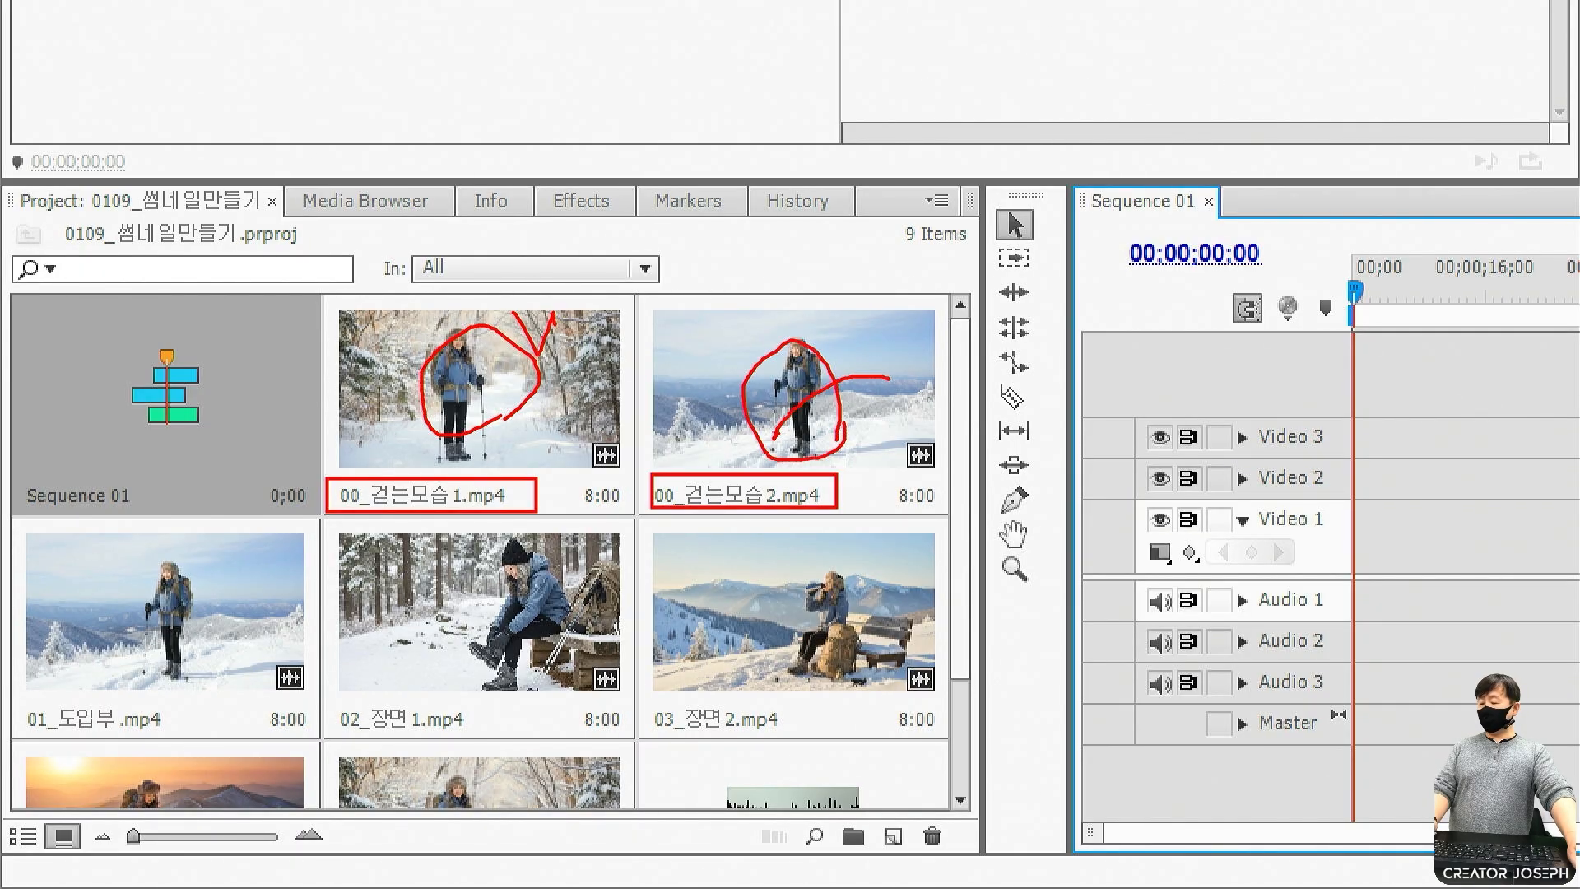
mouse_move(213, 648)
mouse_down()
mouse_move(159, 666)
mouse_move(148, 562)
mouse_move(240, 594)
mouse_up()
drag(164, 524, 185, 523)
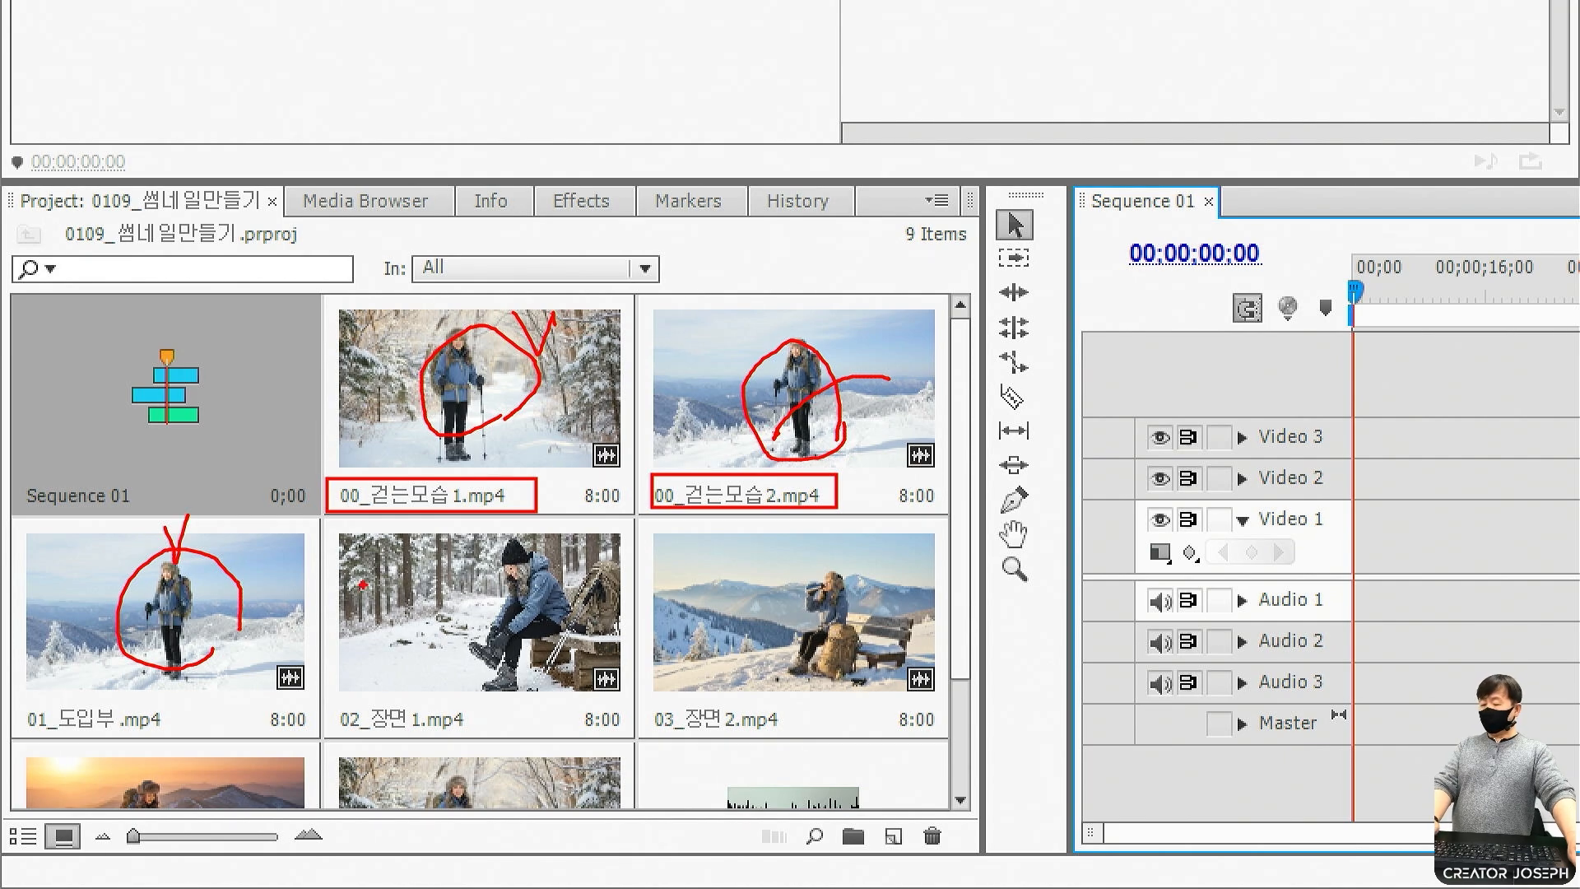
key(Escape)
Review the remaining imported items, from the 02_장면1 clip through 05_결말부 and the jazz-lounge music file.
scroll(529, 798, down, 2)
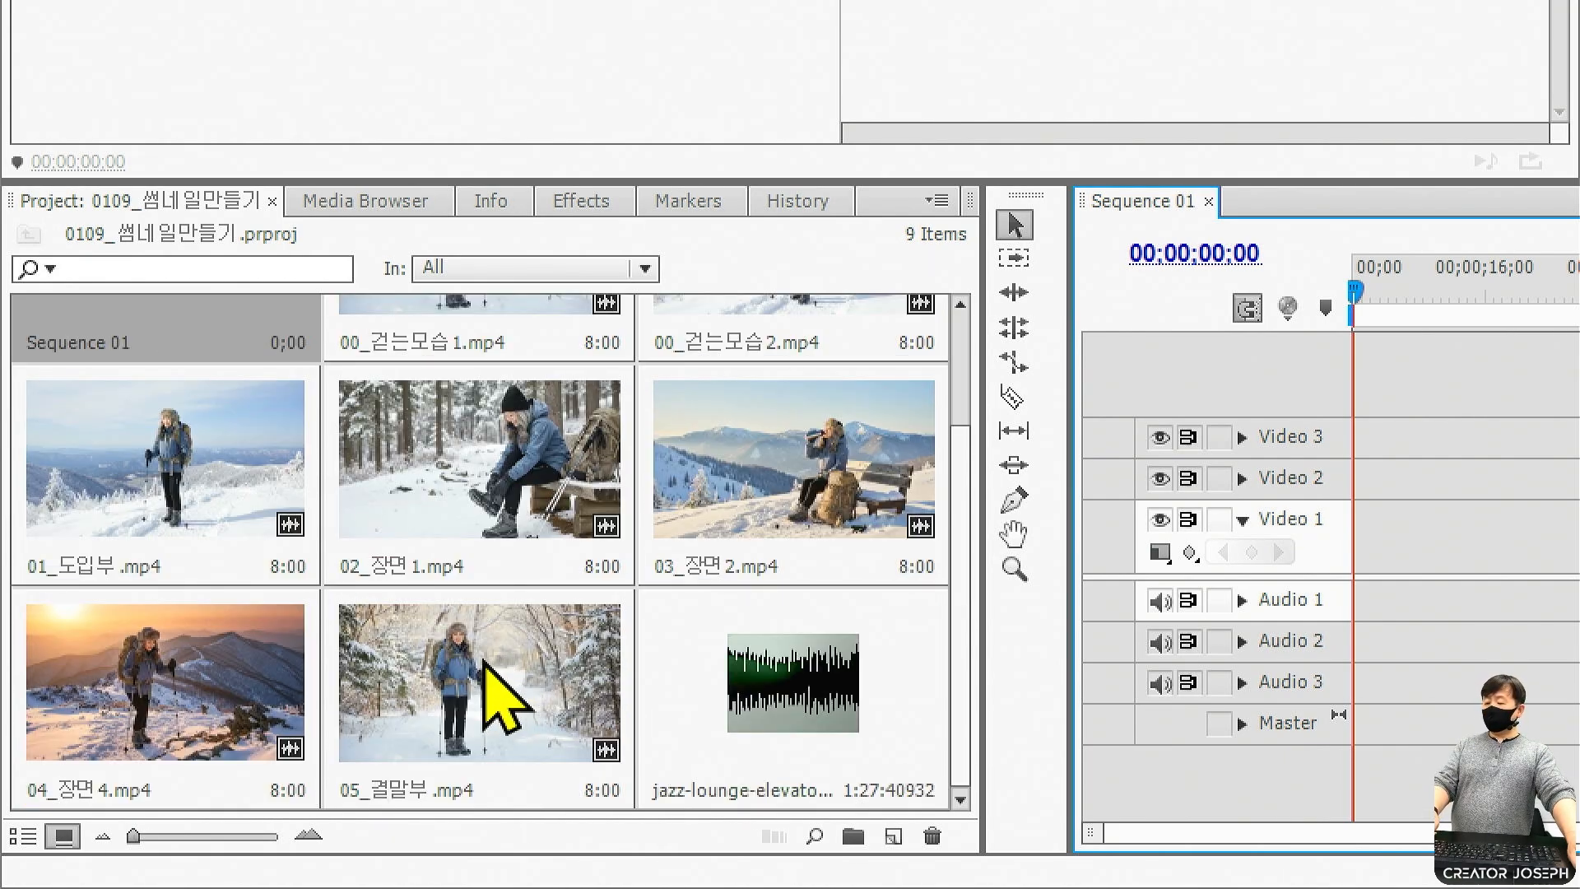
drag(337, 367, 591, 576)
mouse_move(482, 511)
mouse_down()
mouse_move(477, 472)
mouse_move(502, 506)
mouse_up()
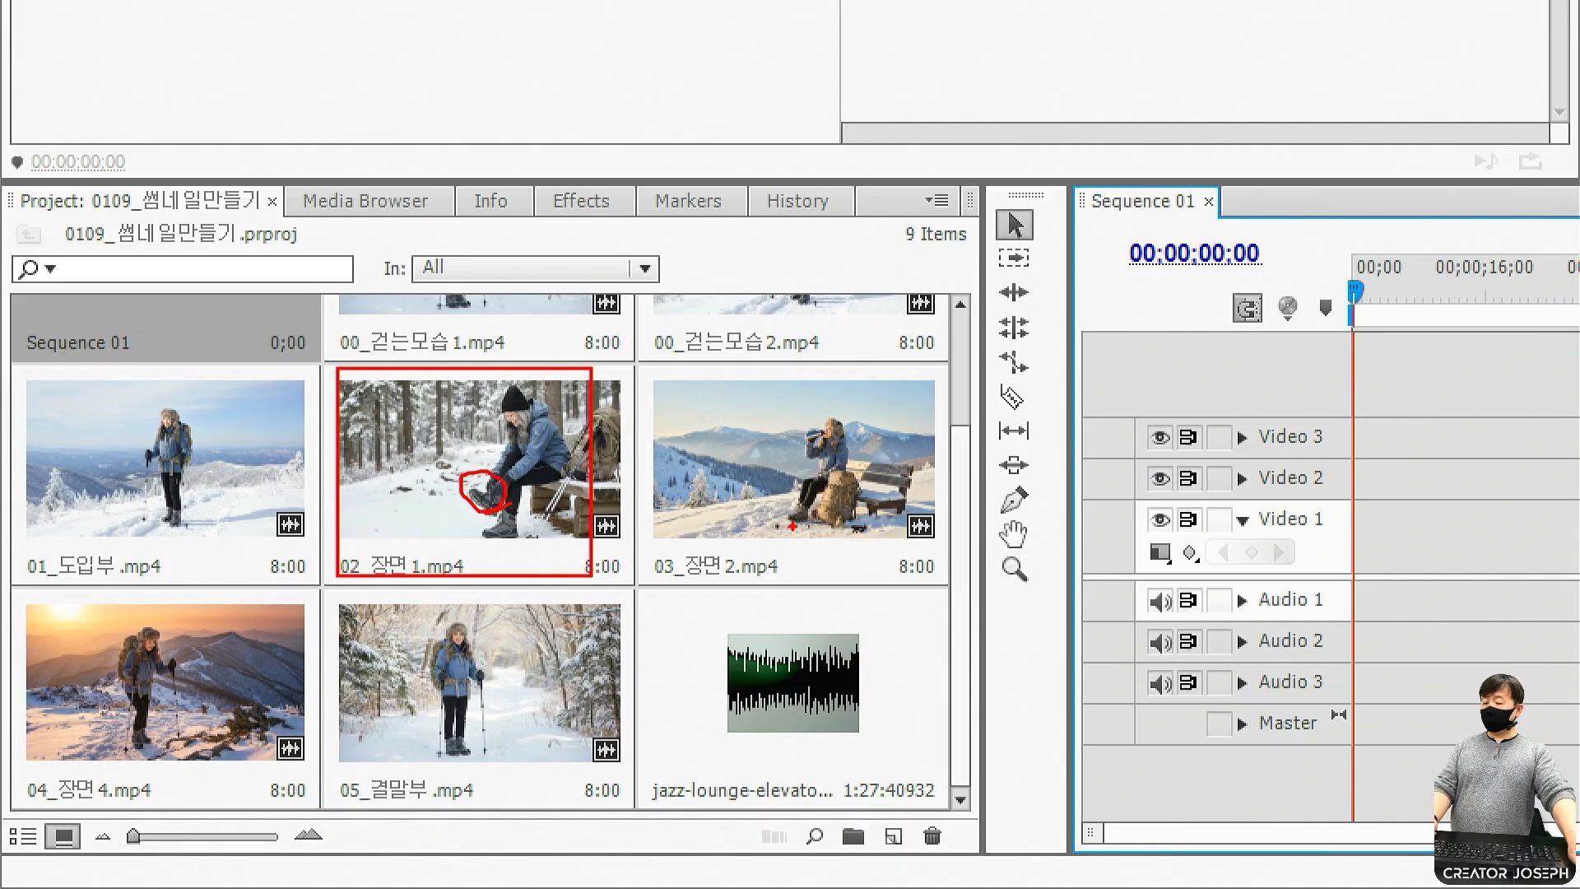
mouse_move(825, 527)
mouse_down()
mouse_move(752, 490)
mouse_move(774, 424)
mouse_move(847, 412)
mouse_move(878, 461)
mouse_move(856, 511)
mouse_move(767, 490)
mouse_up()
key(Escape)
key(ctrl+2)
mouse_move(29, 598)
mouse_down()
mouse_move(269, 770)
mouse_move(302, 770)
mouse_up()
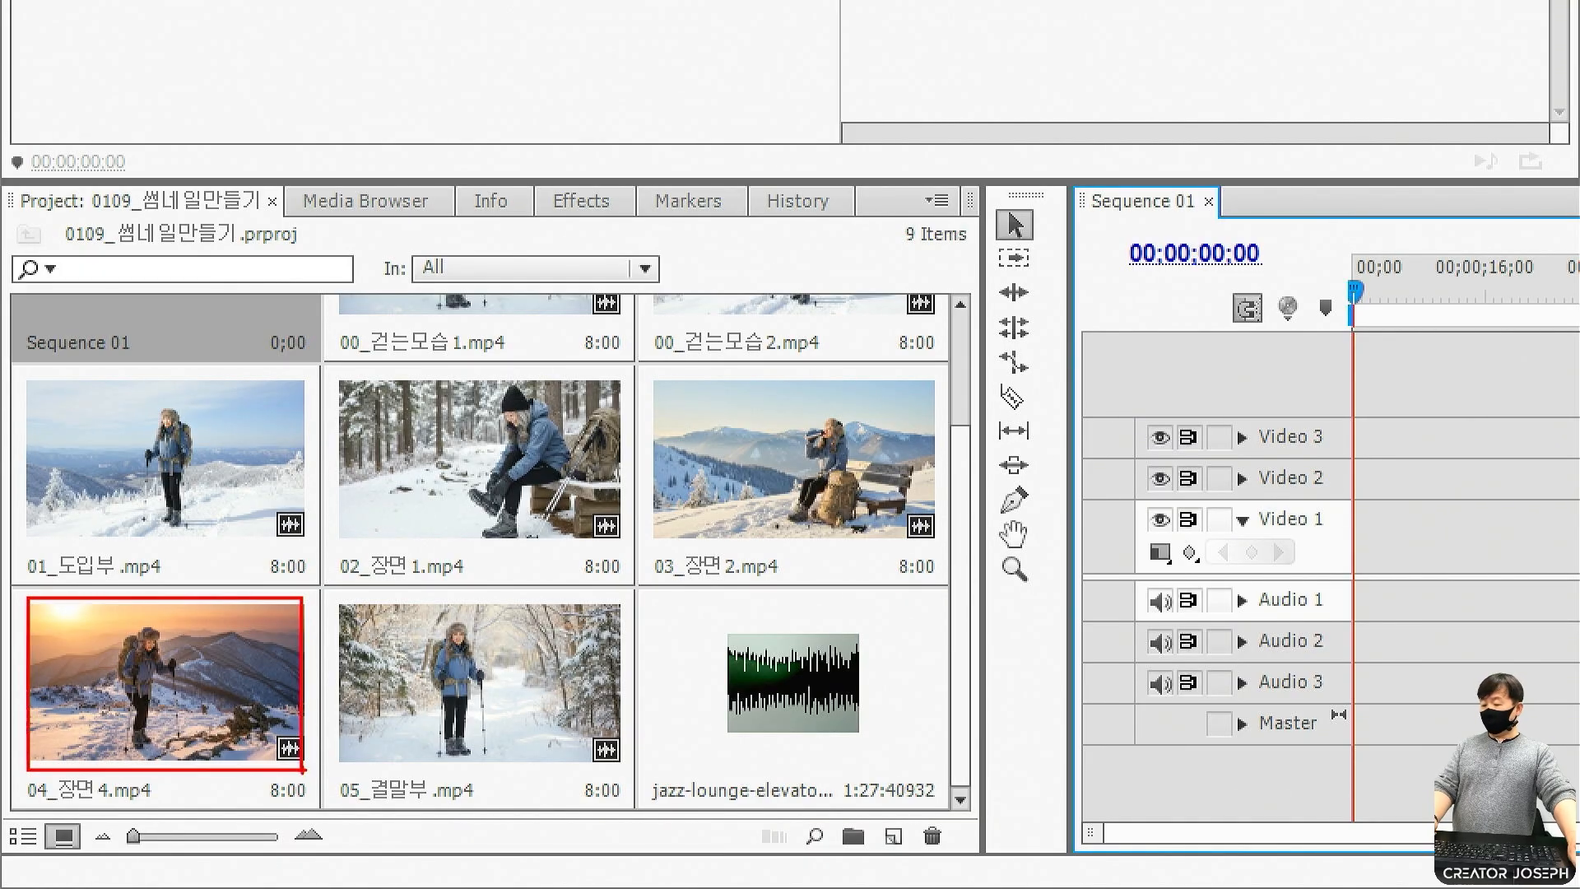
drag(512, 747, 412, 710)
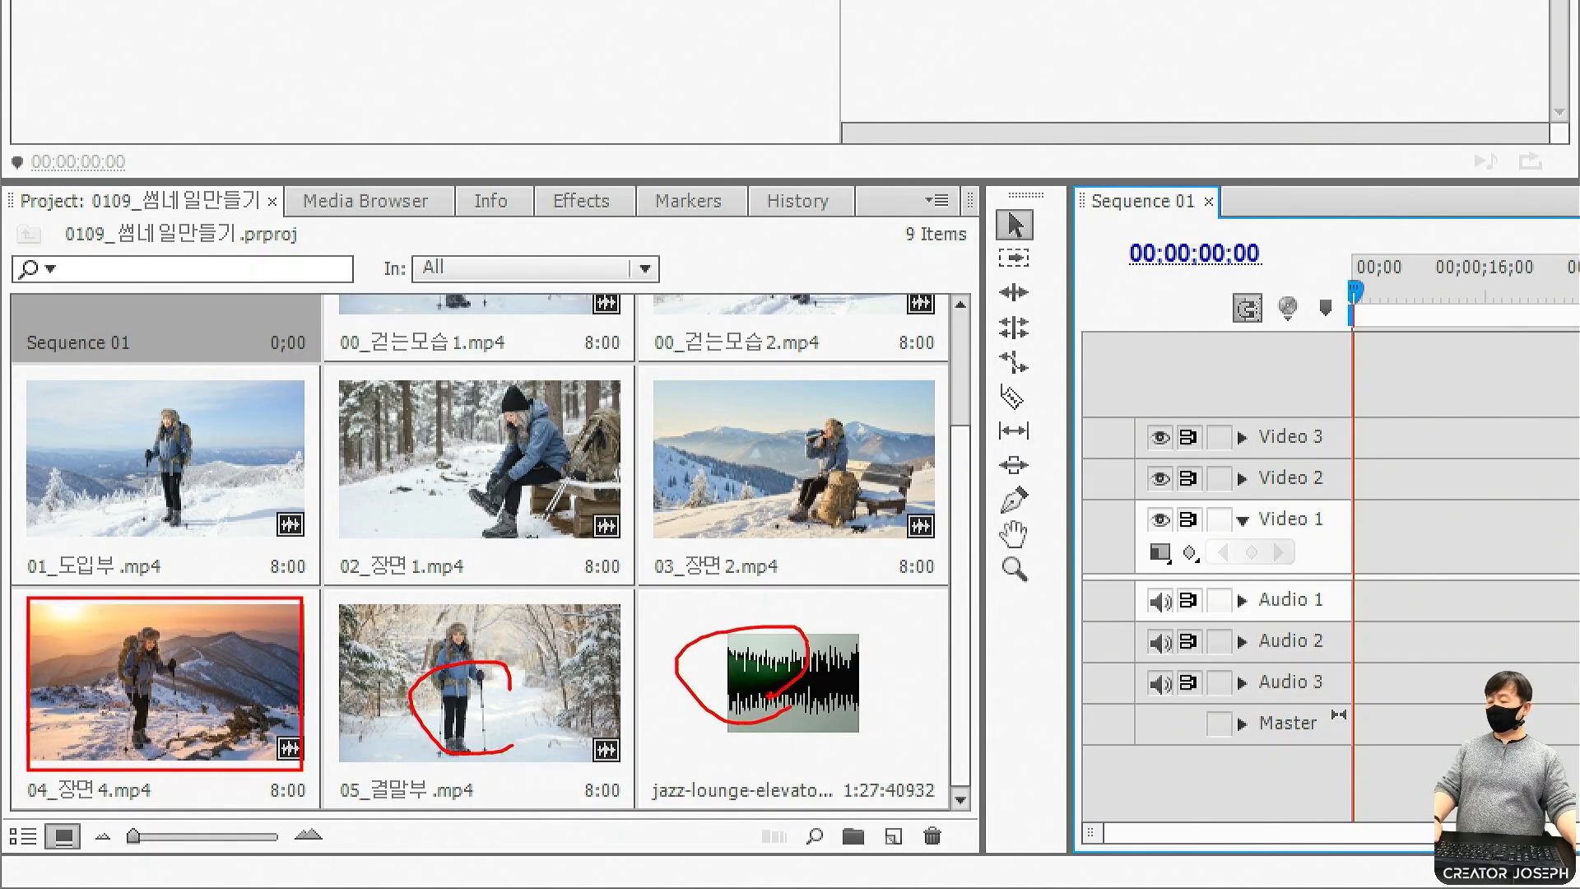
scroll(722, 688, up, 2)
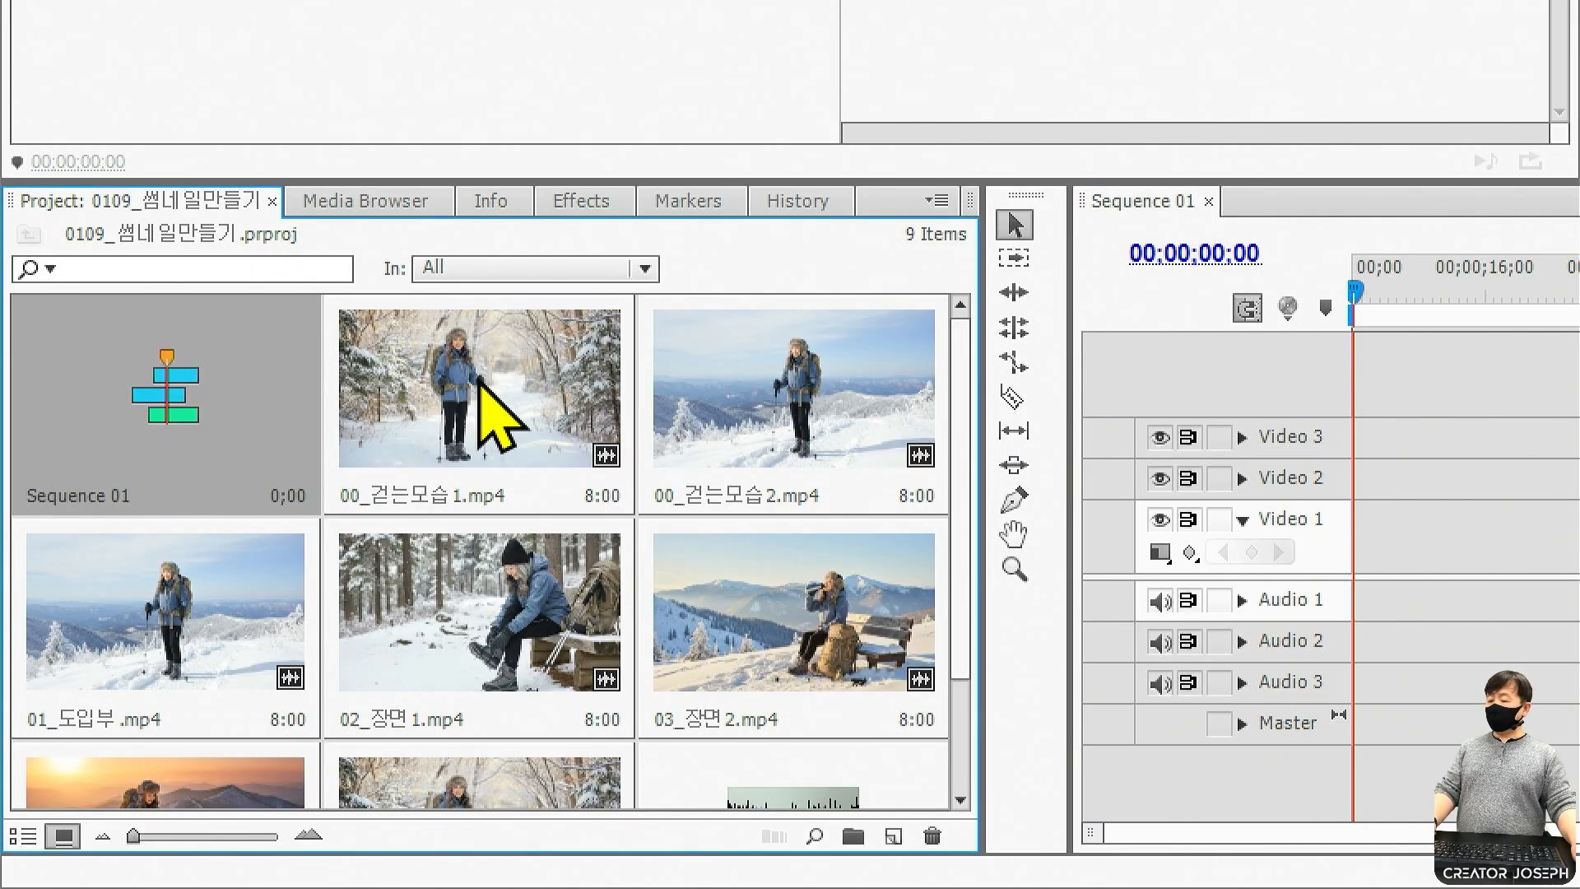
Place 00_걷는모습1.mp4 at the start of the Video 1 track, keeping the existing sequence settings.
click(477, 394)
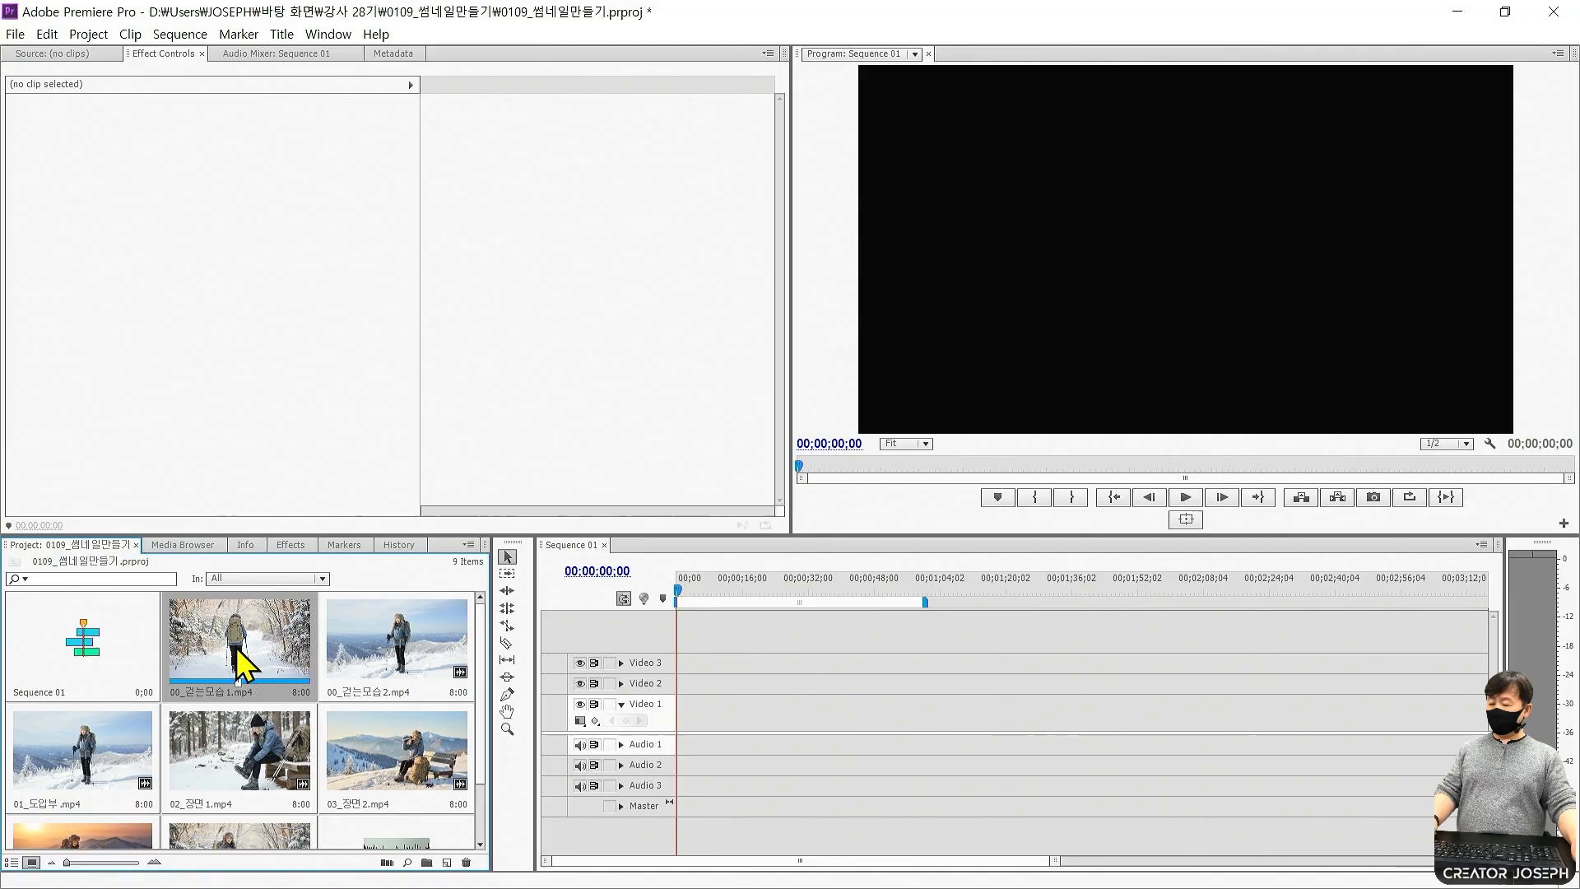
drag(492, 419, 1369, 609)
drag(683, 747, 684, 749)
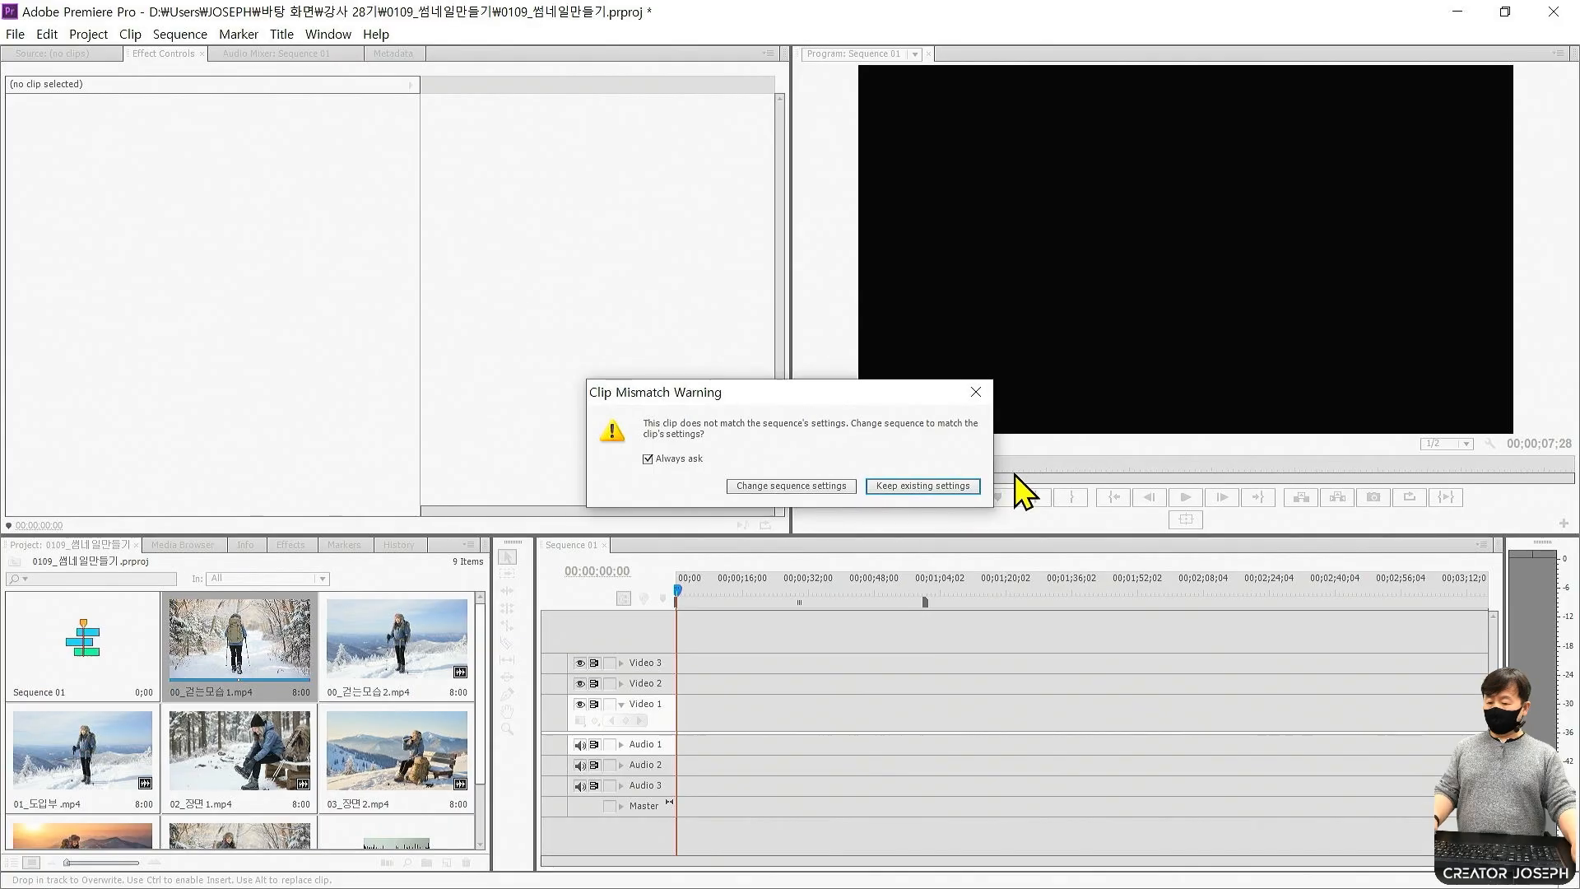
click(1016, 469)
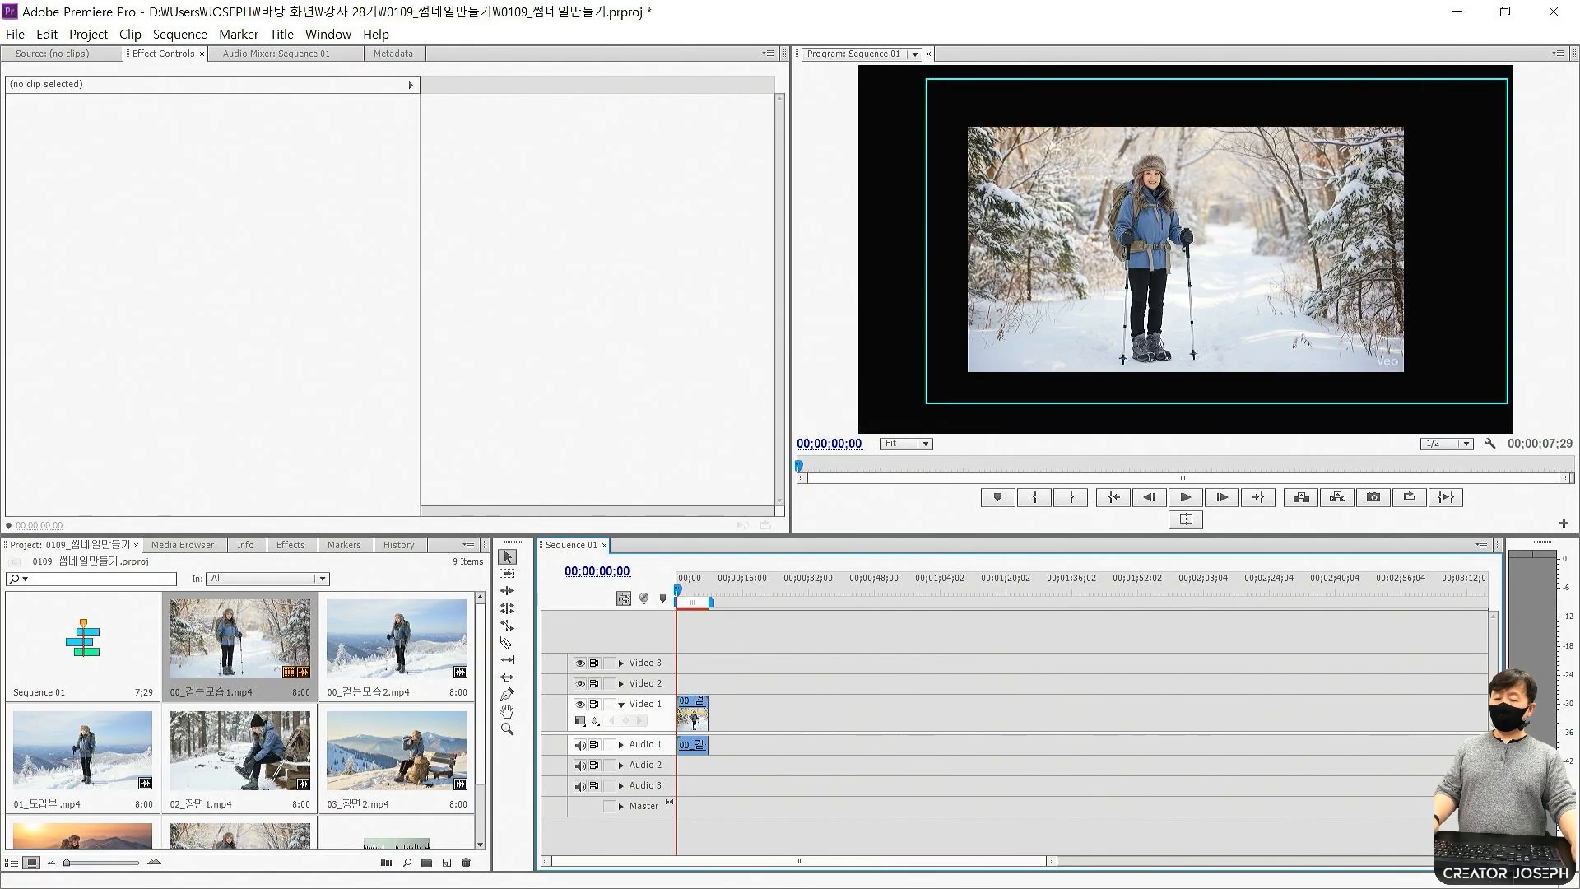
mouse_move(1106, 21)
mouse_down()
mouse_move(1135, 74)
mouse_move(1156, 29)
mouse_up()
key(Escape)
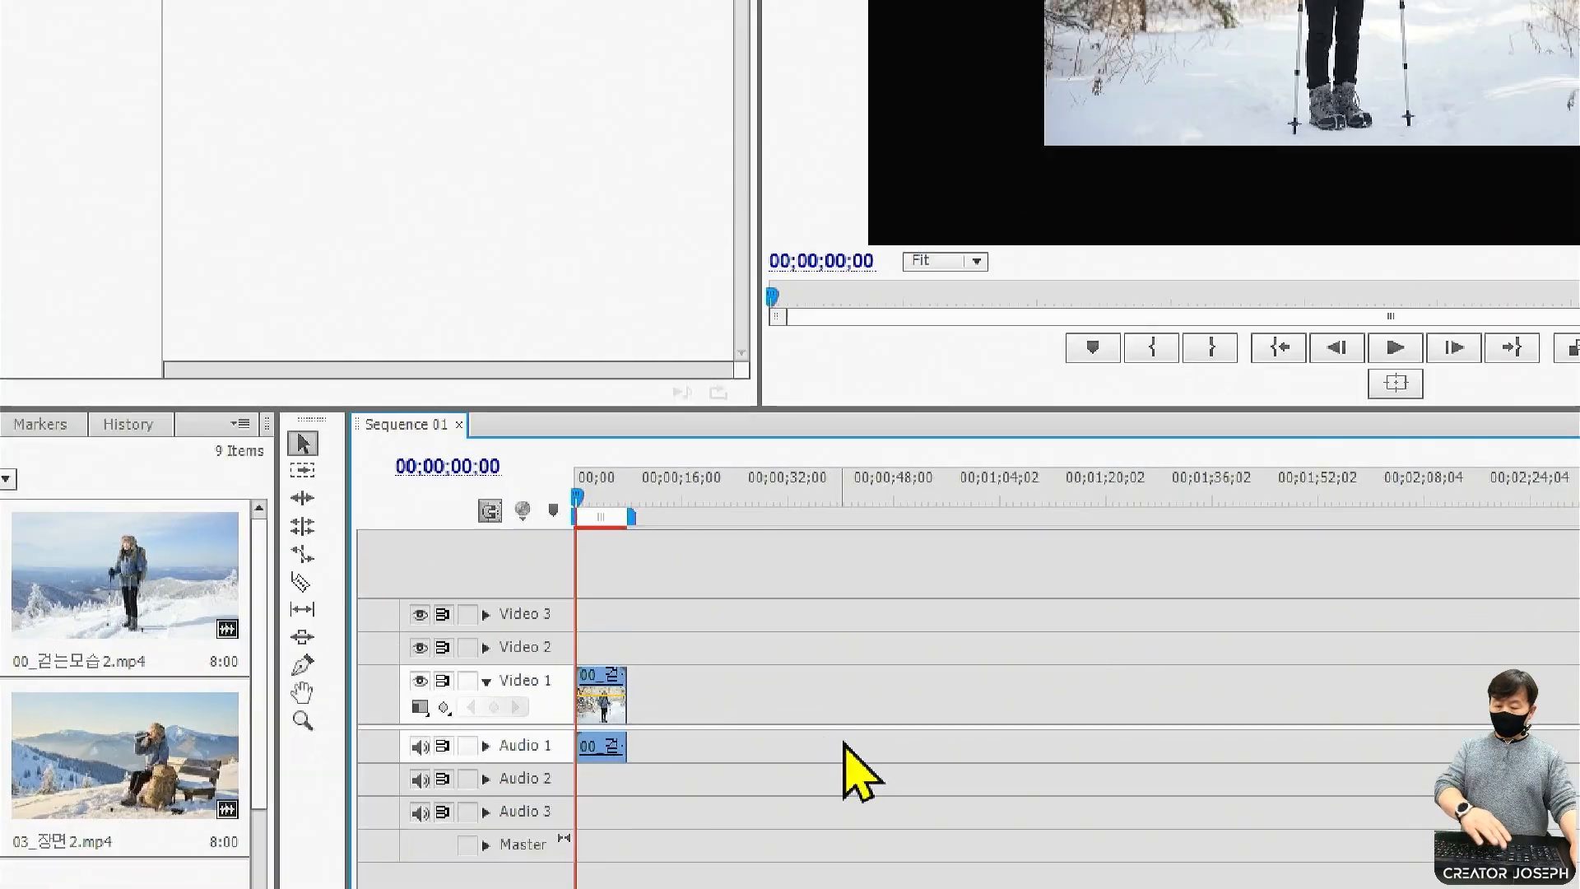
Fit the sequence to the timeline's width and scale the 00_걷는모습1.mp4 clip to the frame size.
key(backslash)
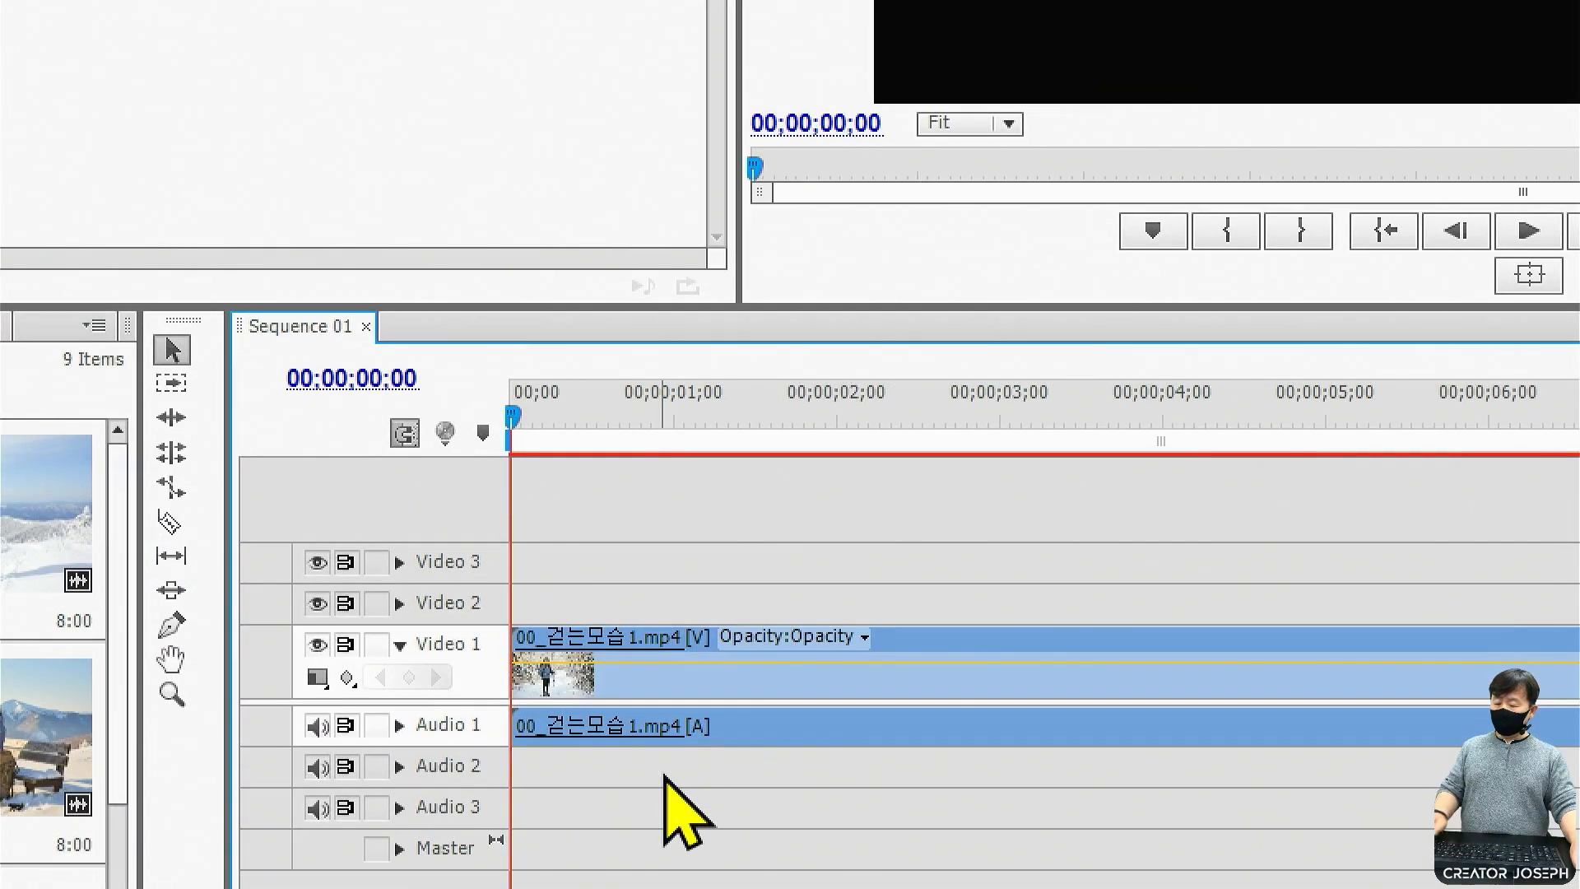
right_click(803, 674)
key(ctrl+2)
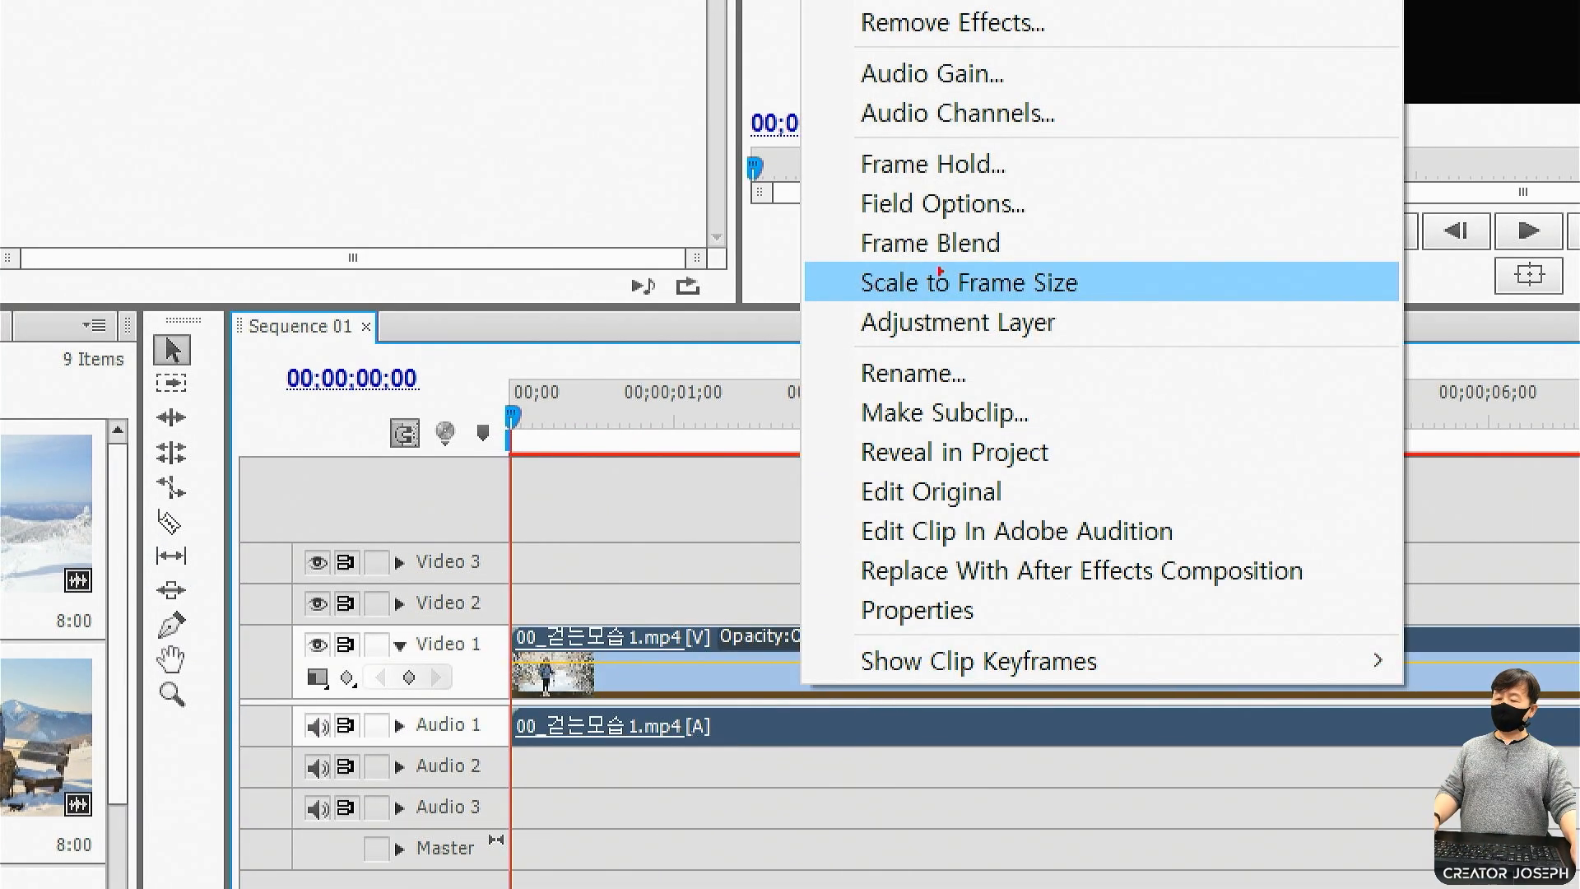
drag(813, 252, 1129, 312)
drag(828, 333, 729, 621)
mouse_move(696, 572)
mouse_down()
mouse_move(720, 625)
mouse_move(751, 543)
mouse_up()
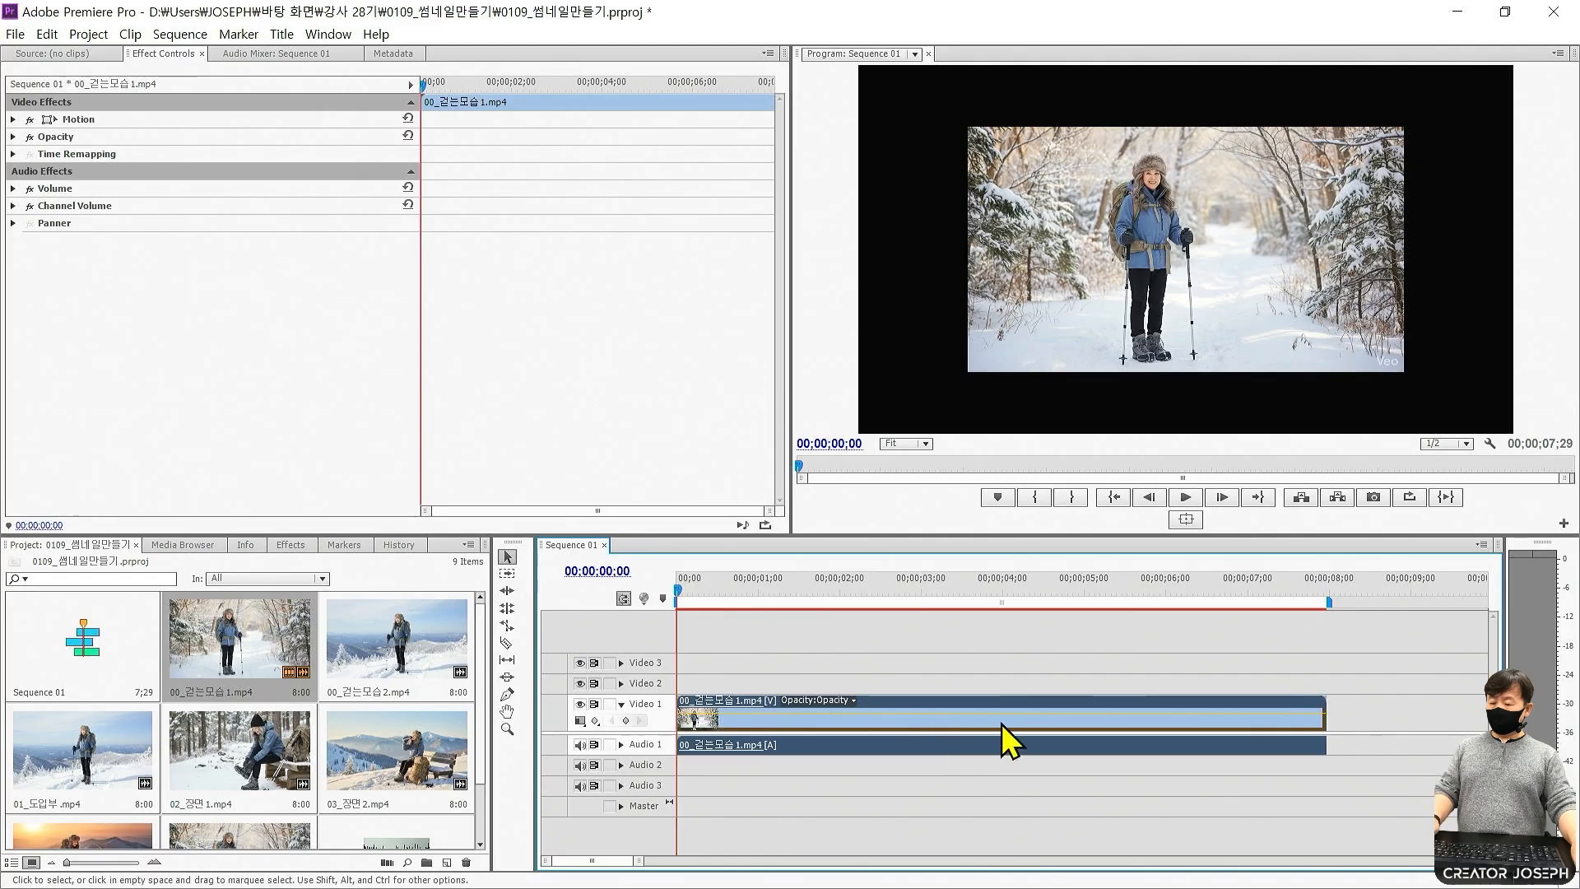
right_click(985, 702)
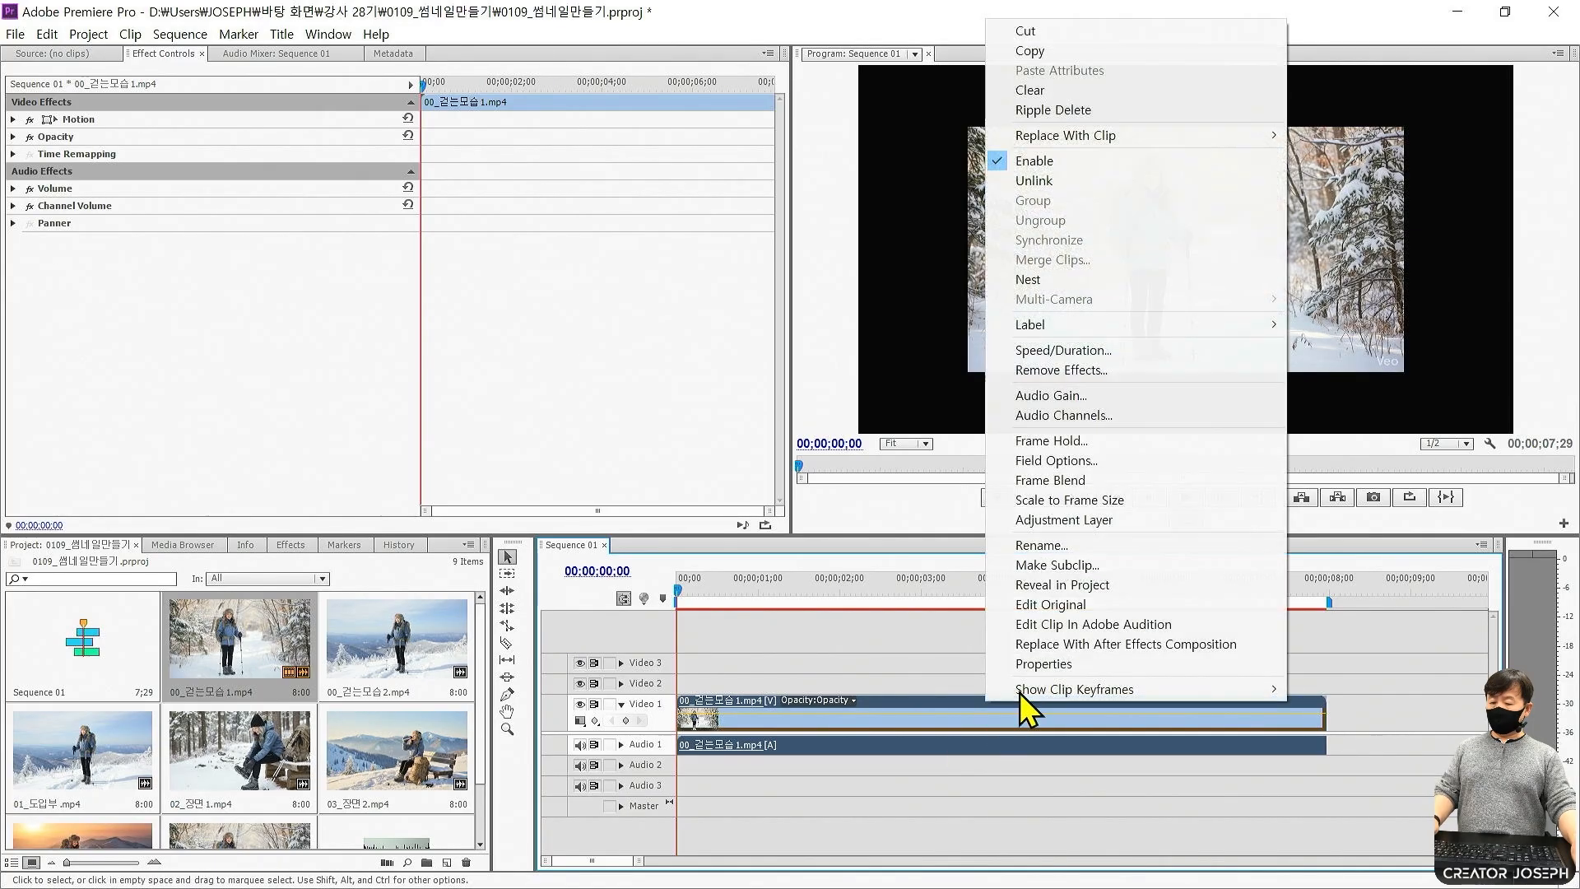
click(1110, 502)
click(1107, 647)
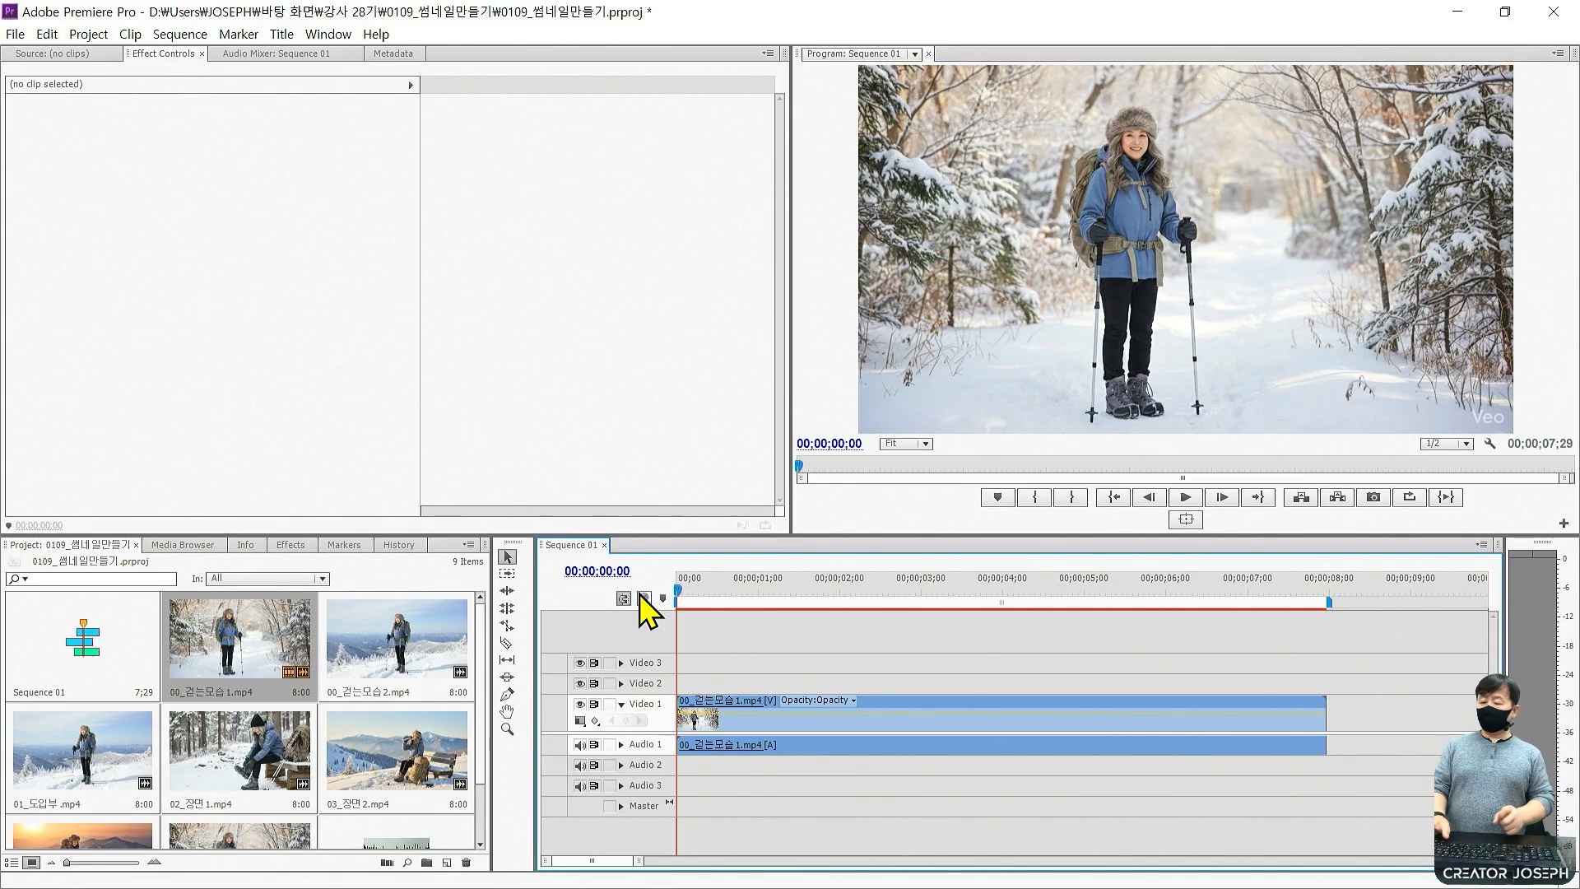
Play the 00_걷는모습1.mp4 clip from the beginning and place the playhead at 00;00;03;19 as the cut point.
key(space)
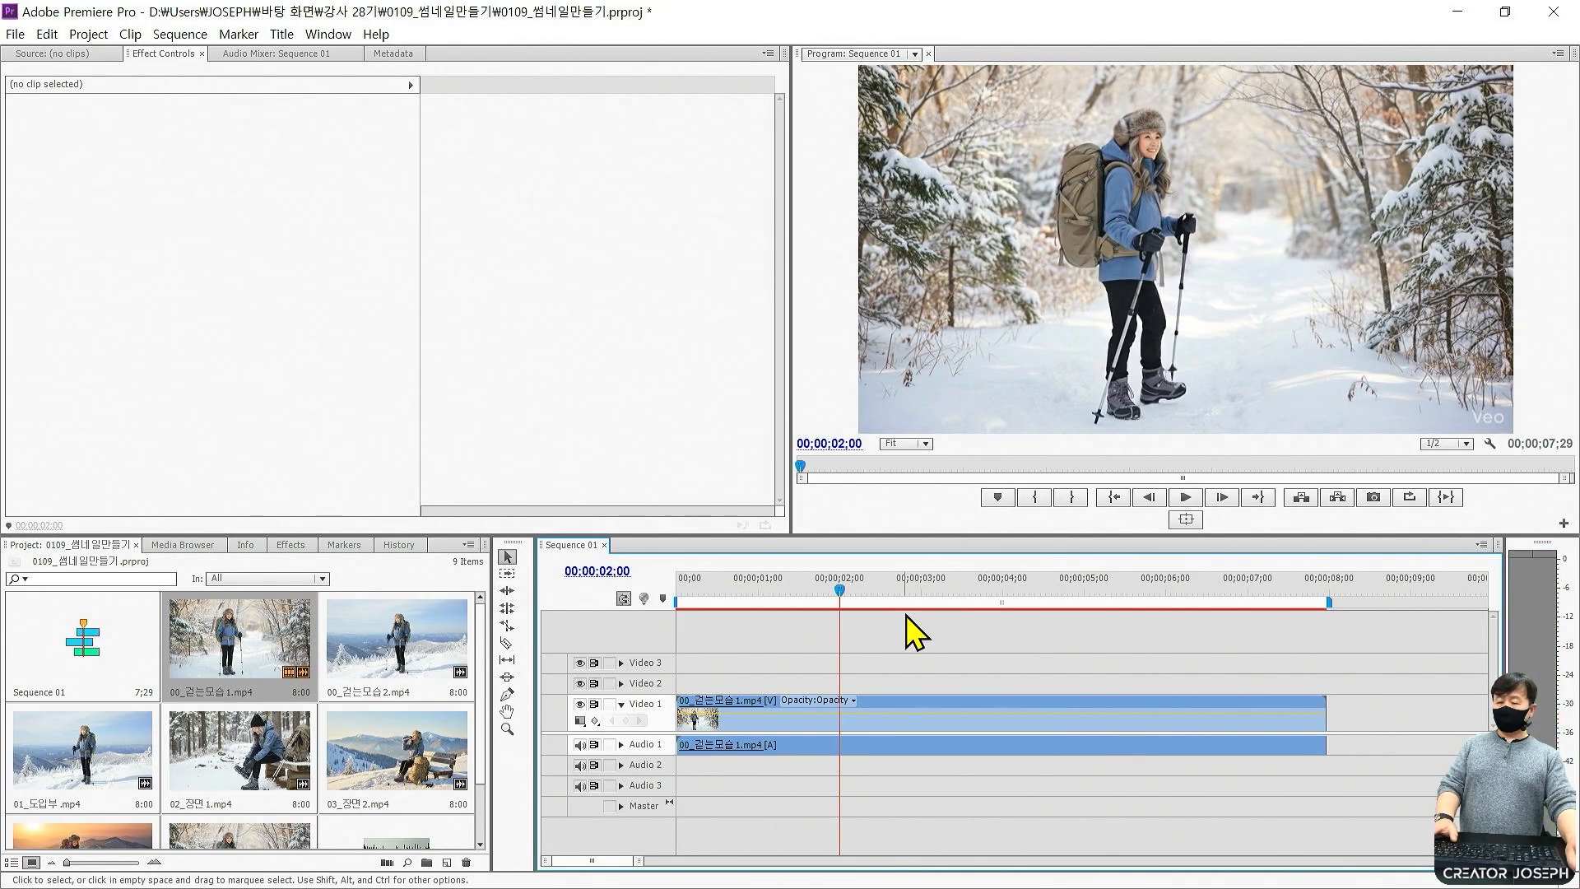
drag(841, 590, 595, 594)
key(space)
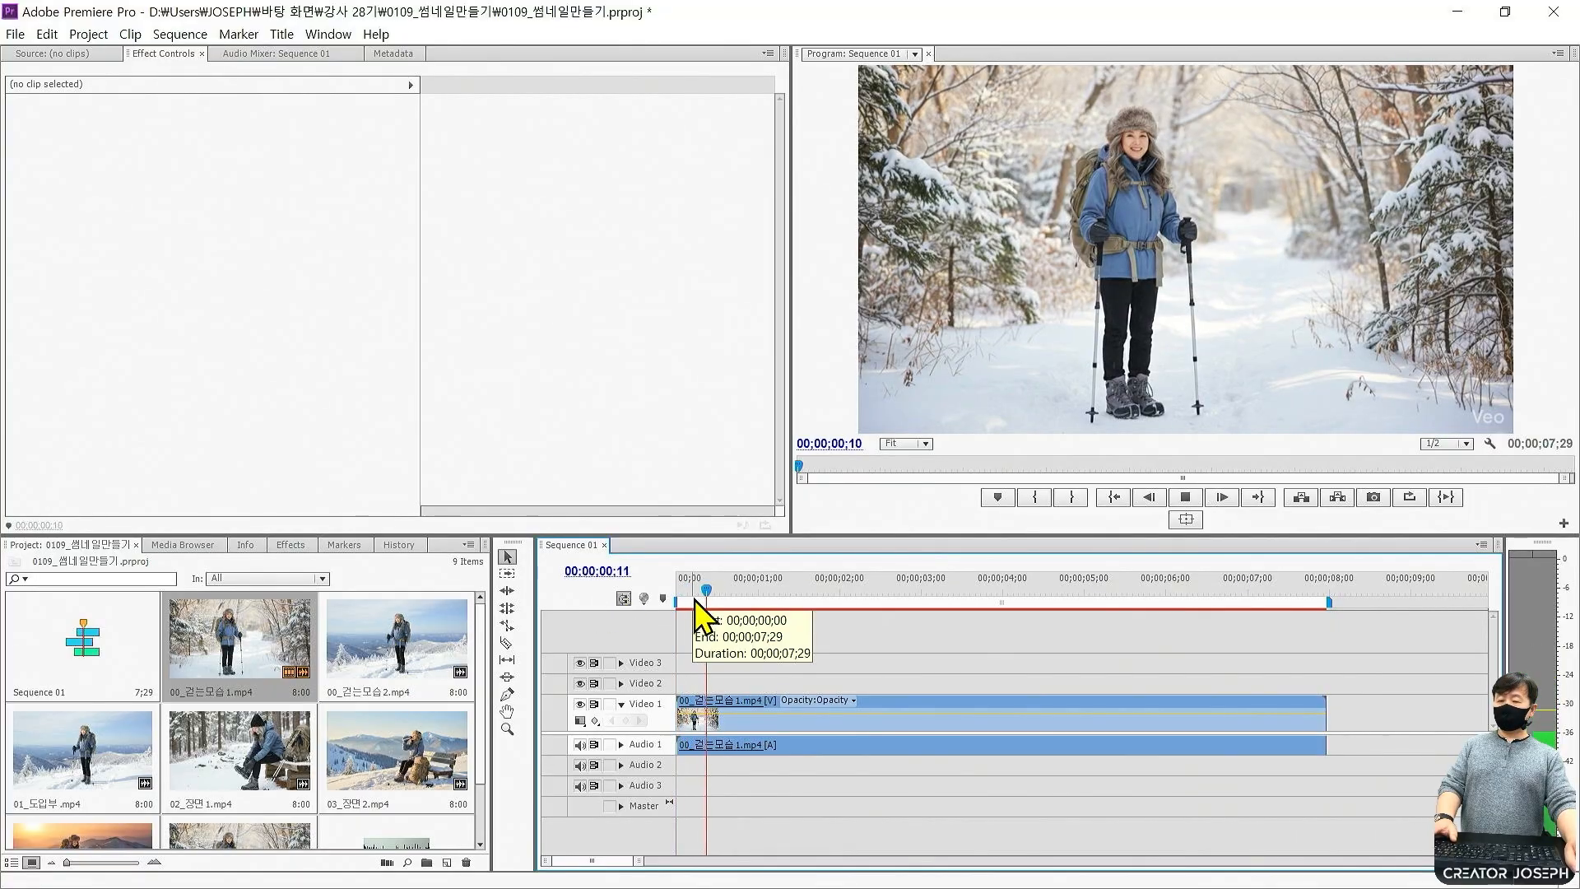
drag(825, 593, 974, 594)
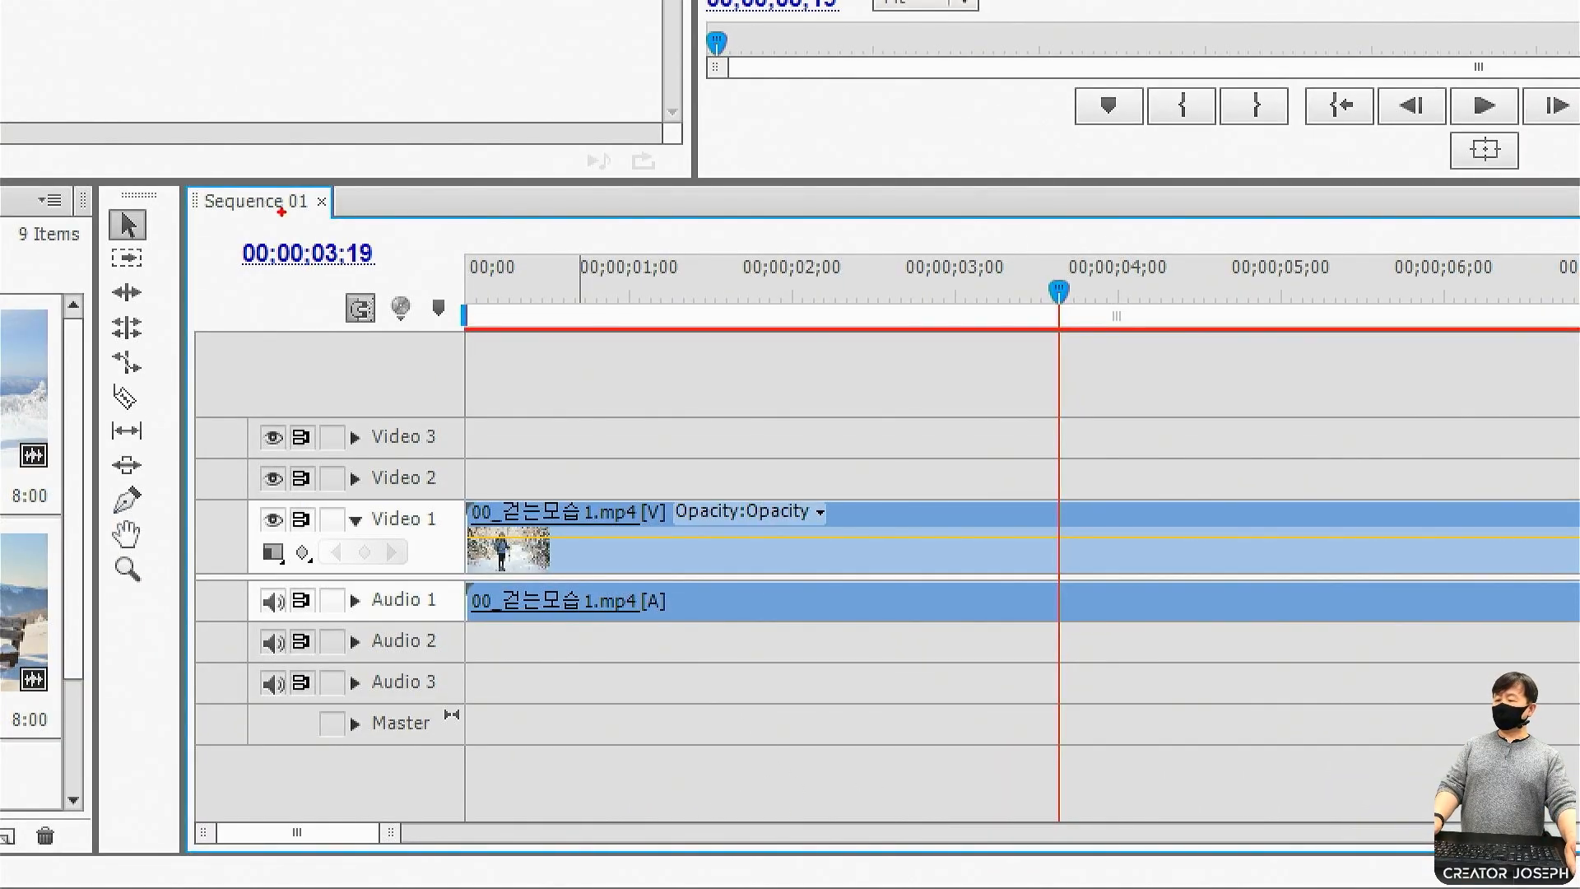
mouse_move(239, 219)
mouse_down()
mouse_move(272, 247)
mouse_move(388, 272)
mouse_up()
mouse_move(1040, 471)
mouse_down()
mouse_move(1054, 505)
mouse_move(1070, 470)
mouse_up()
drag(861, 474, 757, 613)
drag(765, 484, 837, 608)
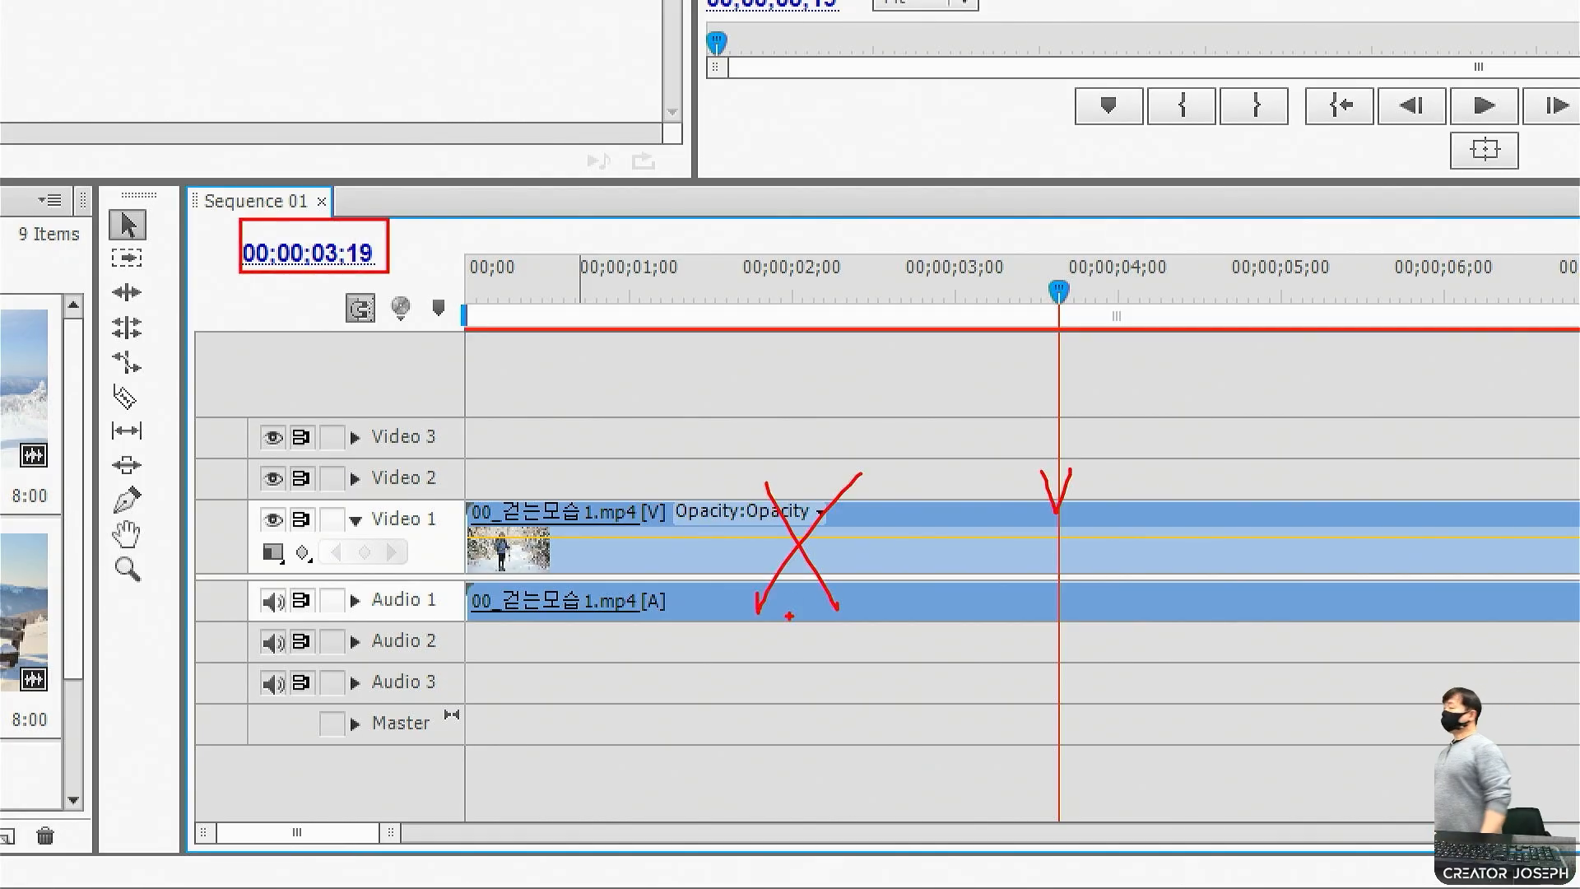
drag(1068, 352, 1116, 337)
drag(85, 366, 169, 409)
drag(187, 394, 1027, 531)
drag(1033, 459, 1081, 465)
mouse_move(706, 700)
mouse_down()
mouse_move(820, 690)
mouse_move(838, 648)
mouse_up()
drag(666, 728, 672, 798)
drag(688, 731, 744, 792)
key(Escape)
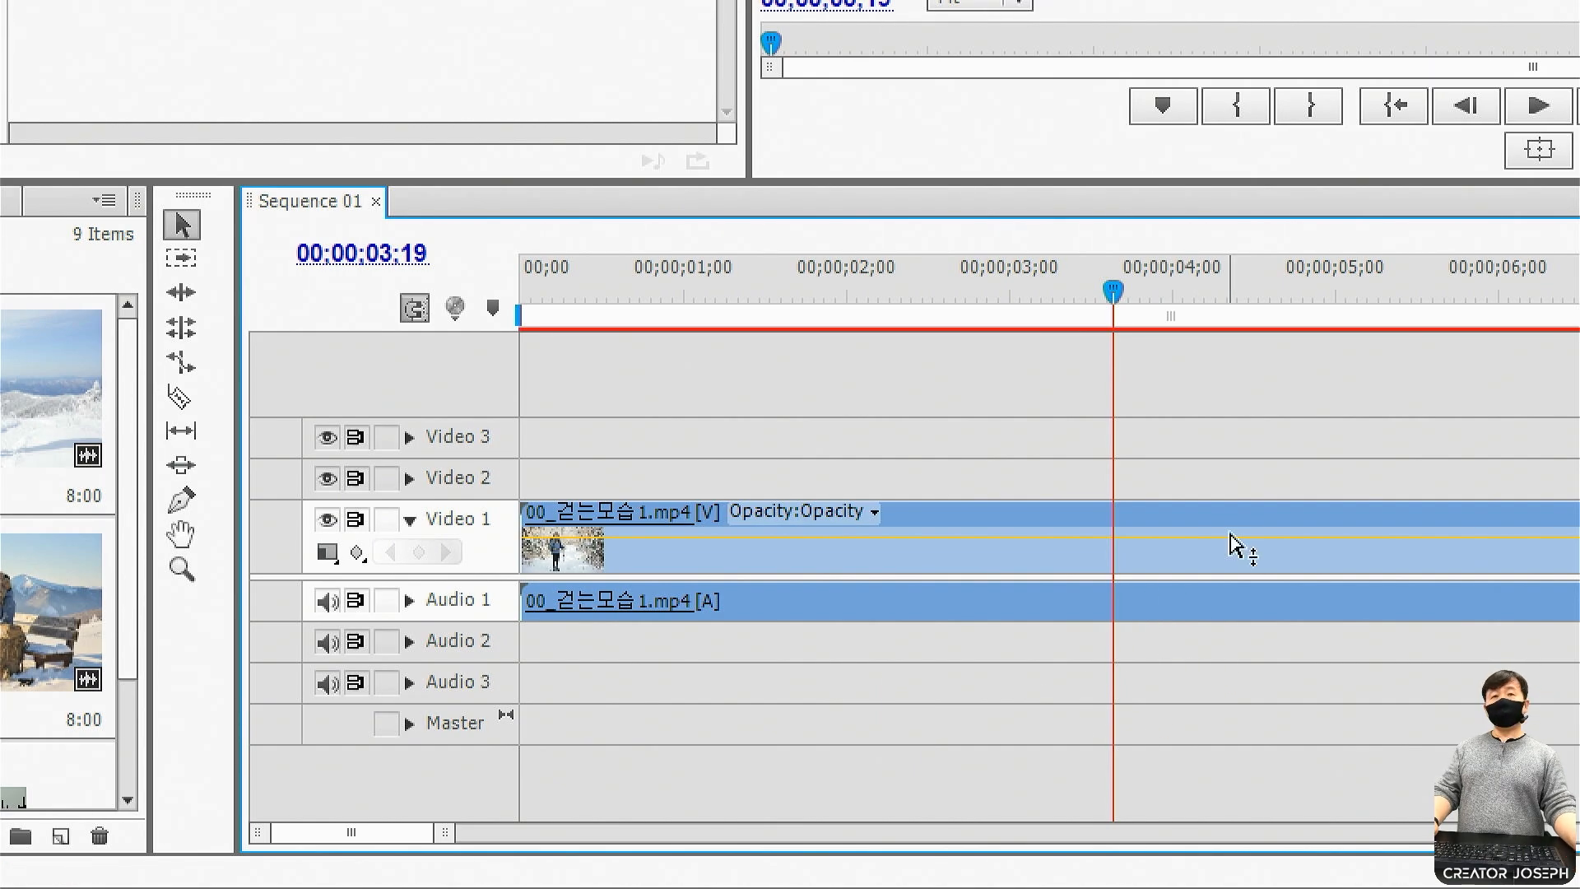
Select the 00_걷는모습1.mp4 clip in the sequence.
mouse_move(1234, 545)
mouse_move(852, 677)
mouse_down()
mouse_move(919, 510)
mouse_move(816, 465)
mouse_up()
drag(673, 465, 685, 613)
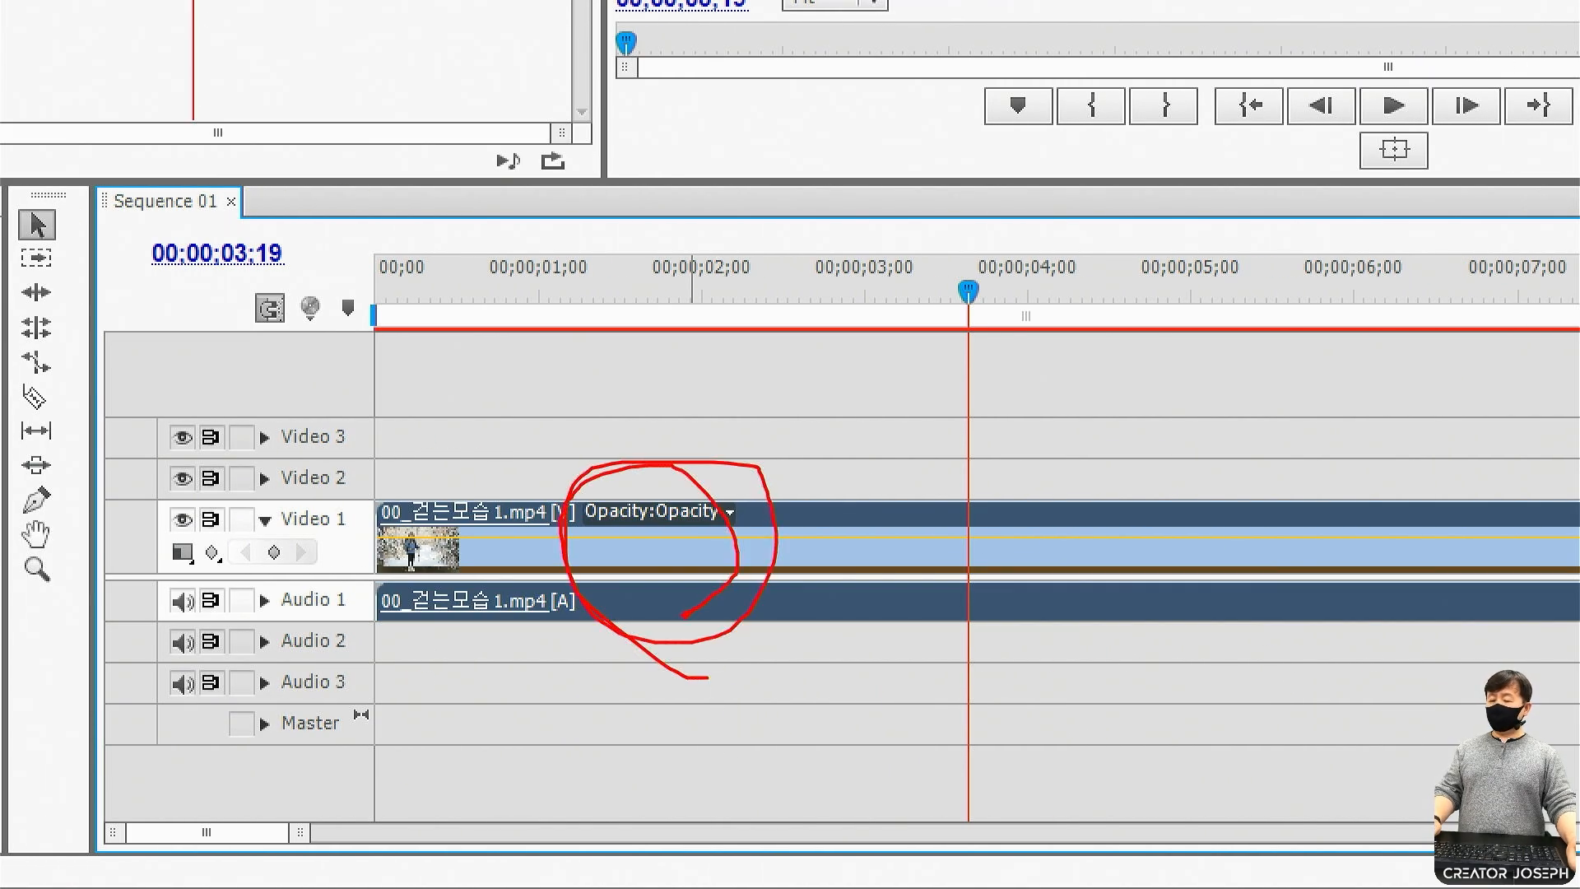
key(Escape)
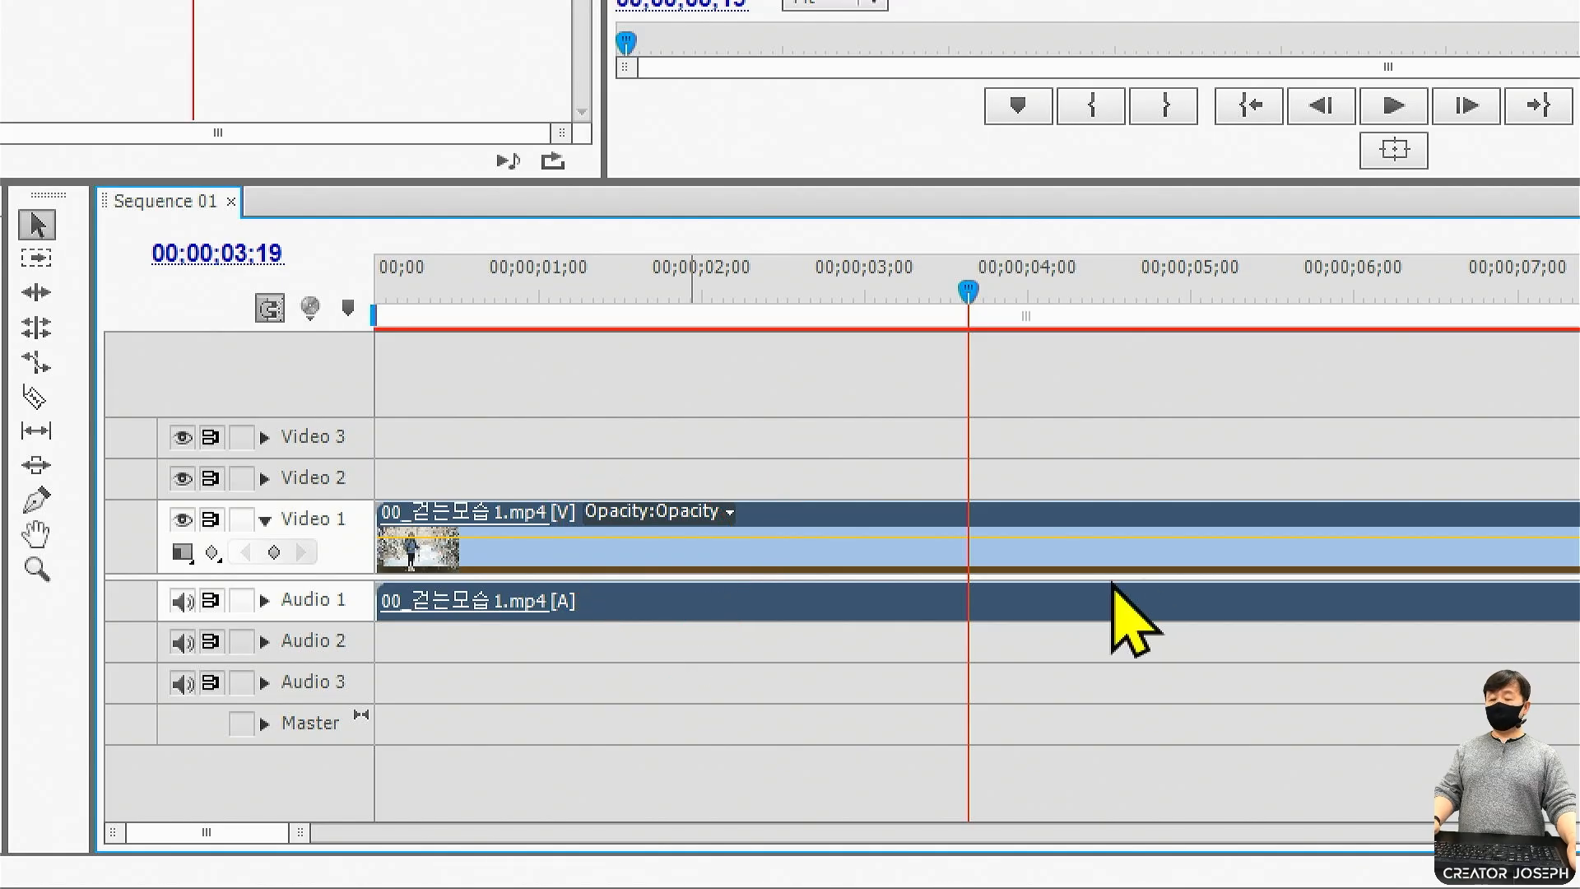
click(797, 733)
click(1008, 599)
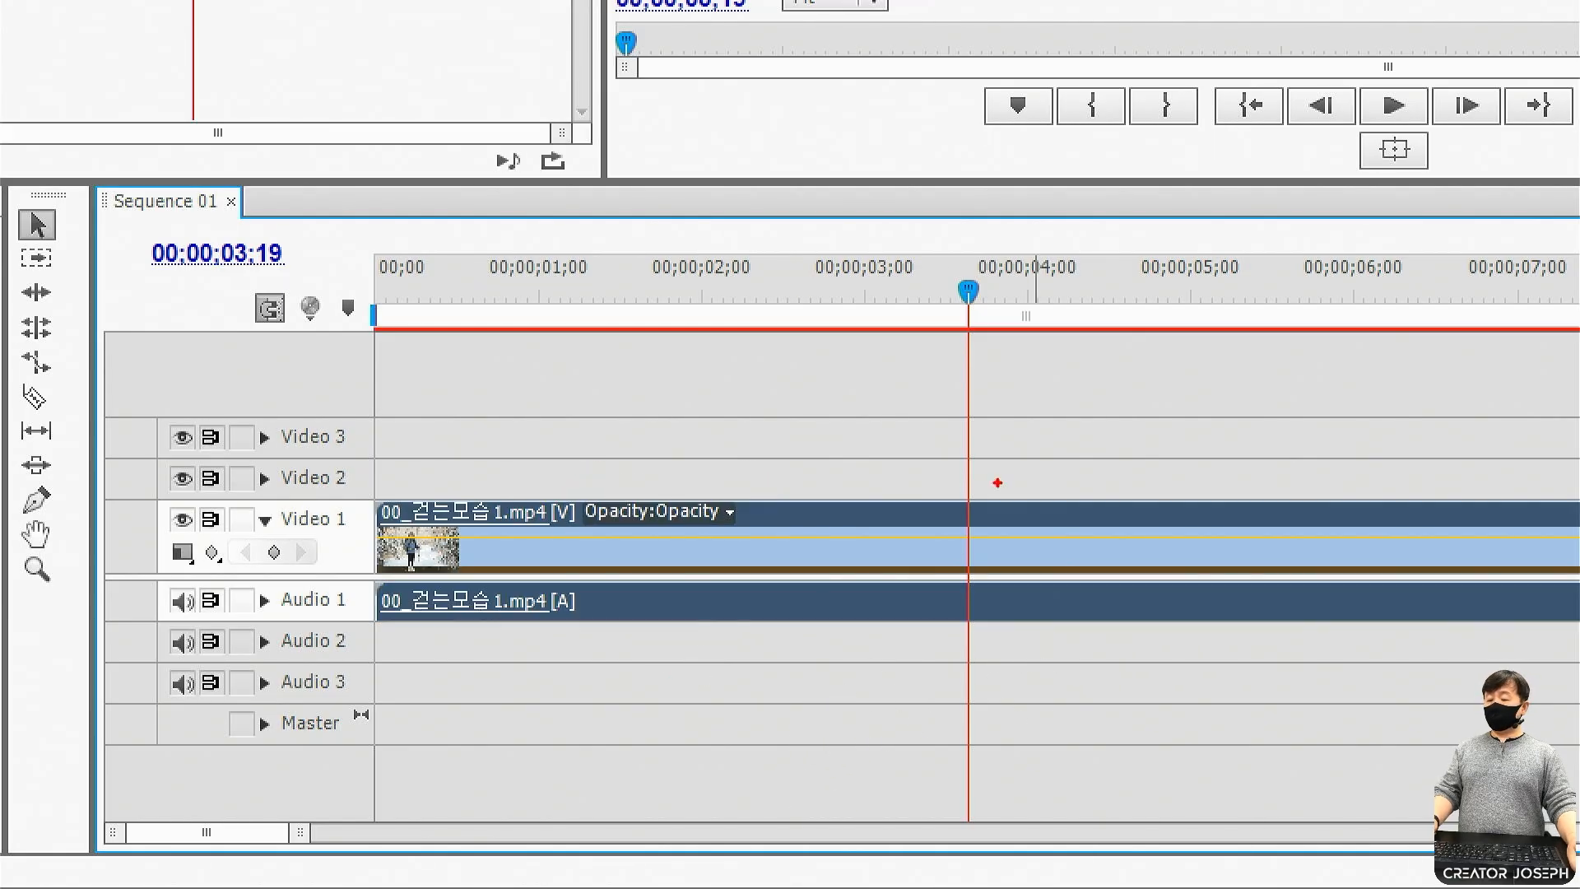
mouse_move(999, 476)
mouse_down()
mouse_move(1031, 540)
mouse_move(1071, 431)
mouse_up()
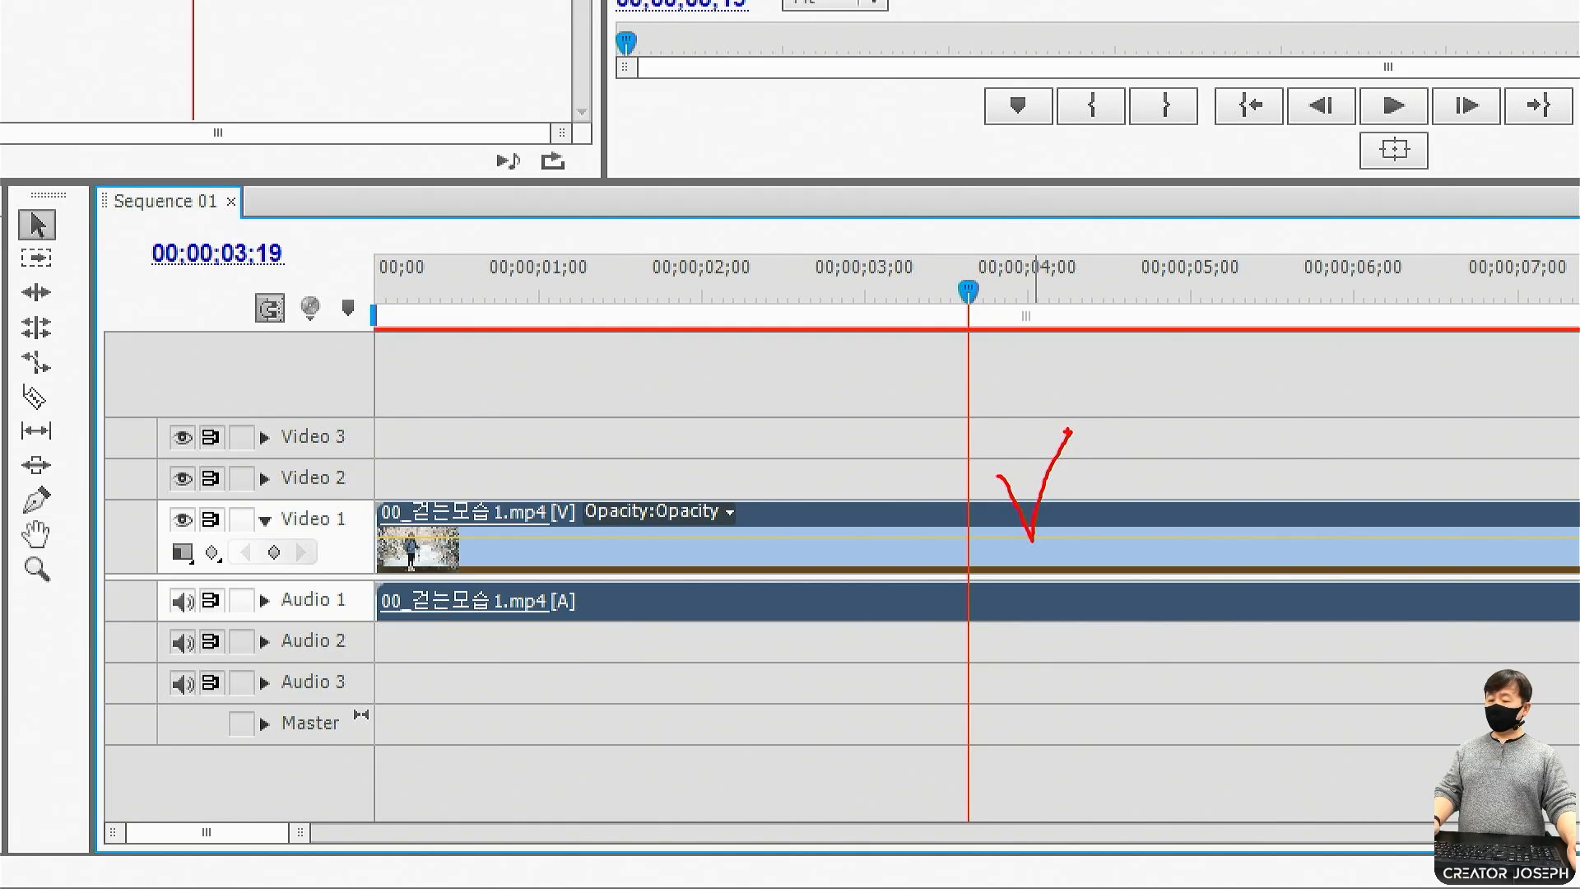
Try splitting the selected clip at 00;00;03;19 and ripple-deleting its front part, and undo both edits.
key(ctrl+k)
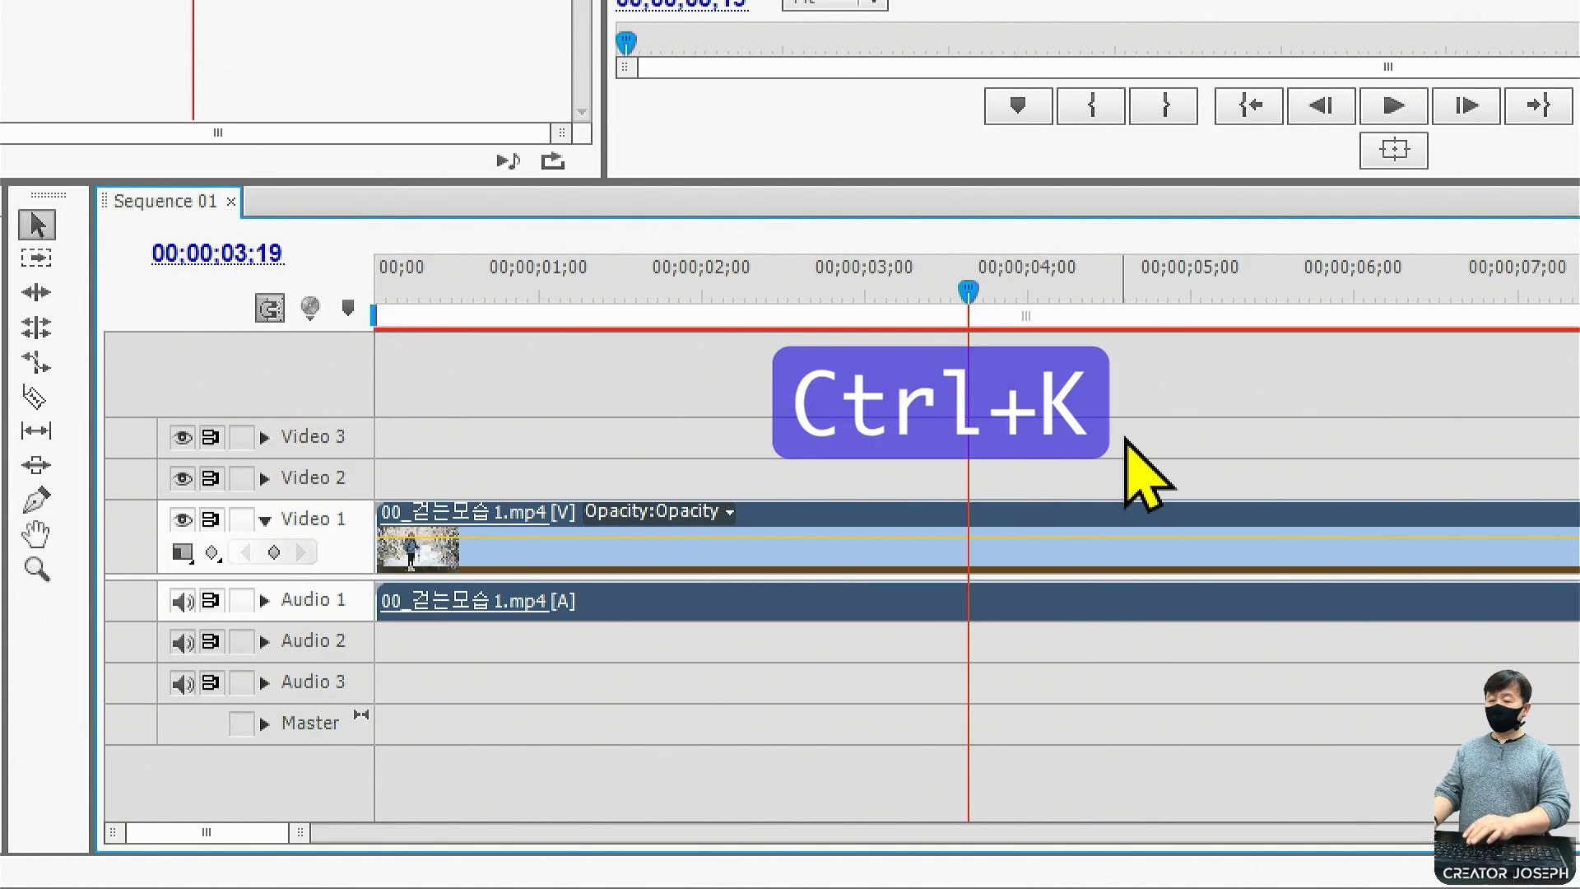
key(ctrl+k)
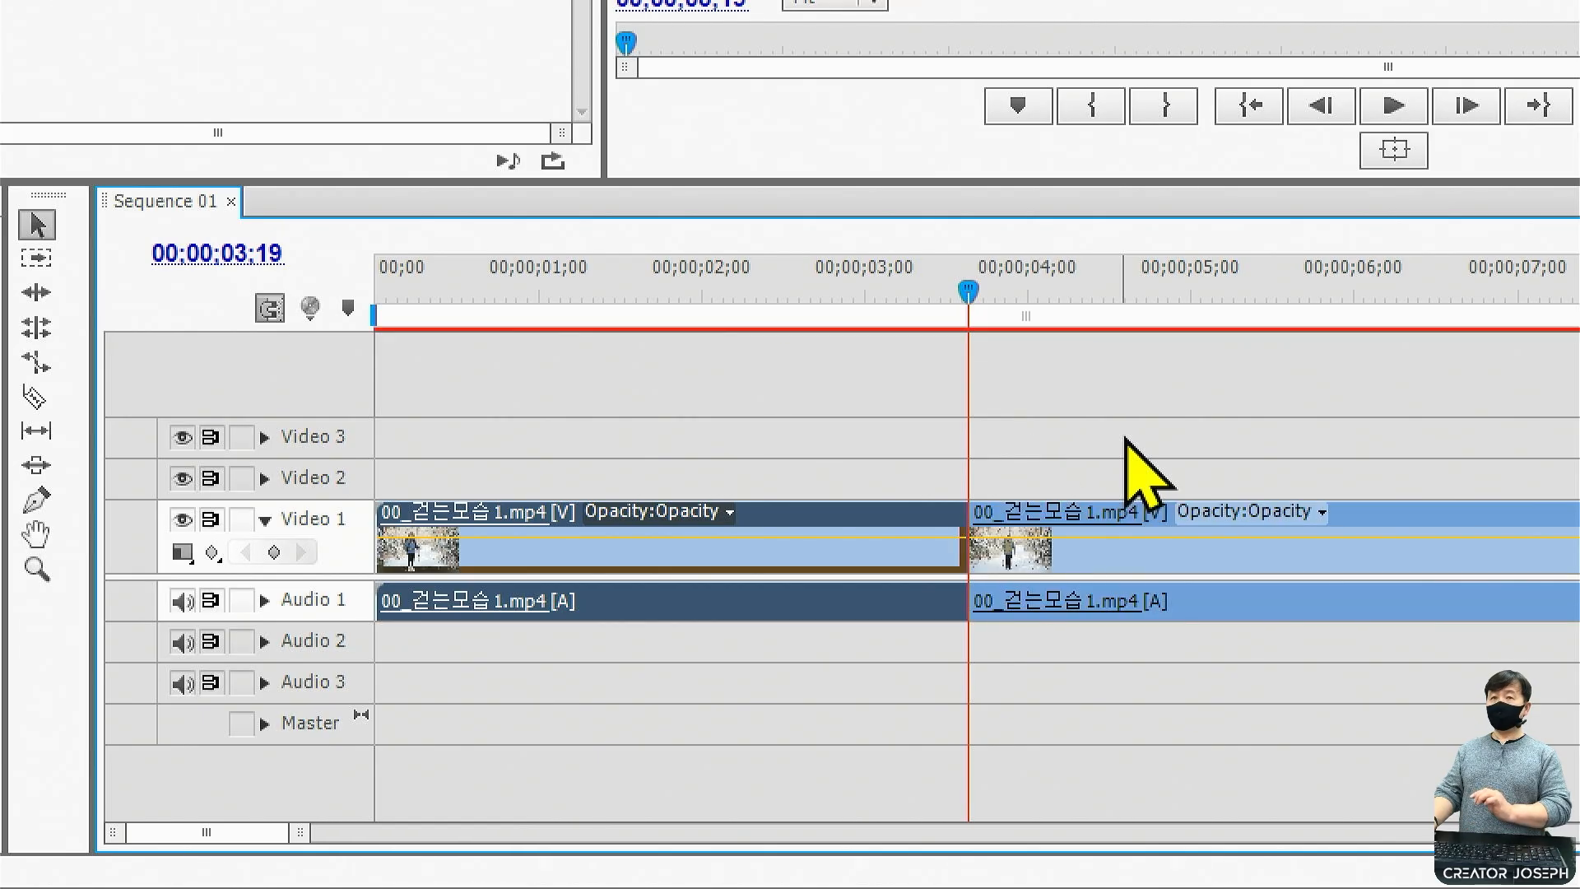
key(shift+Delete)
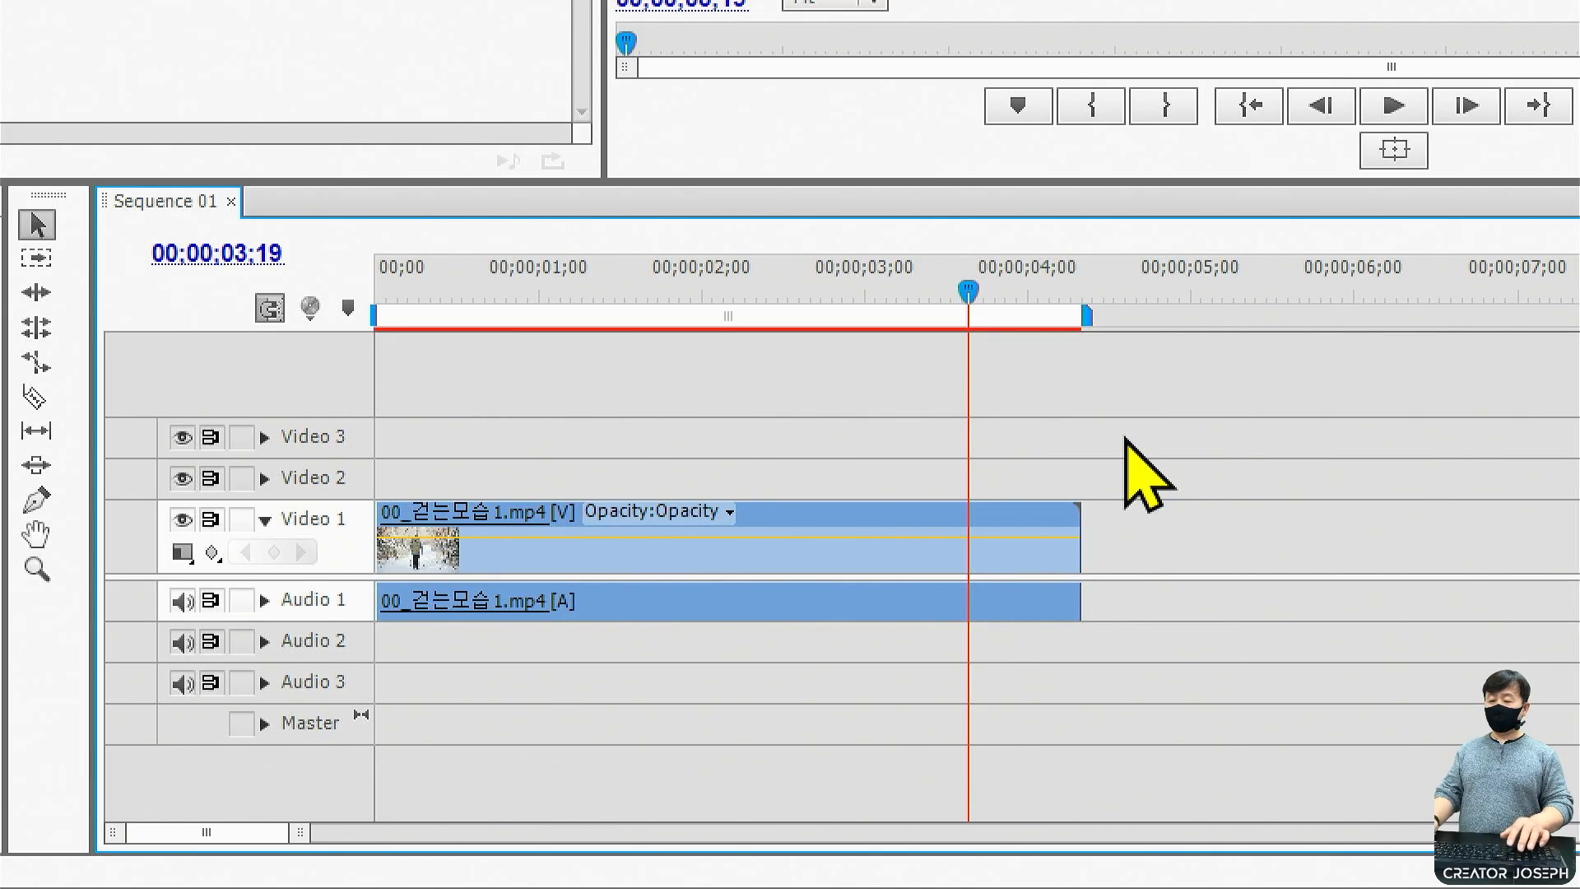
key(ctrl+z)
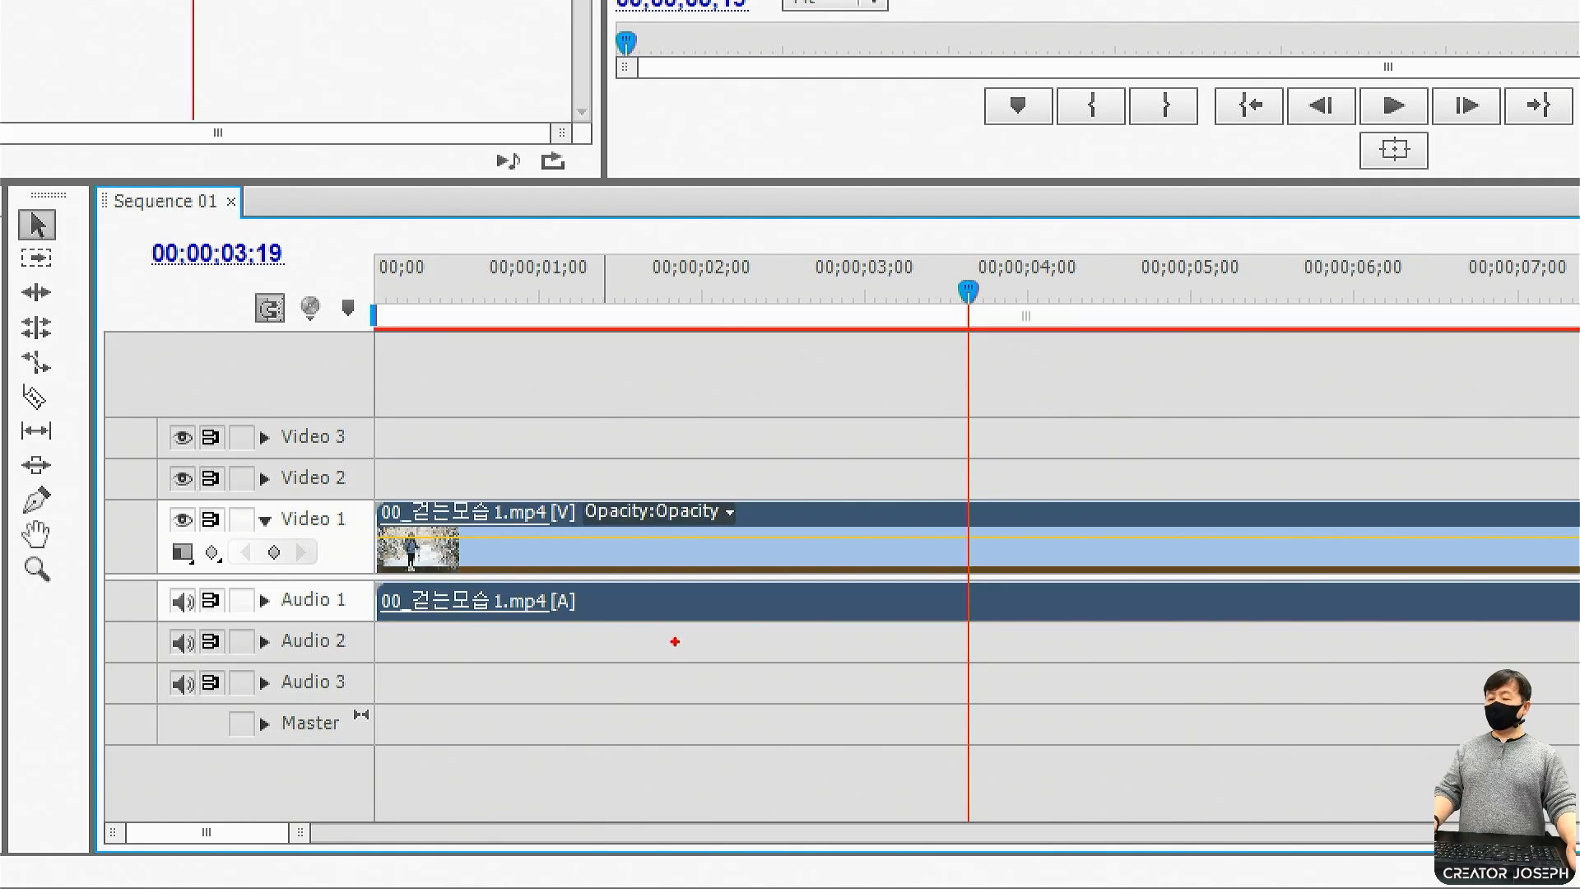
Split the 00_걷는모습1.mp4 clip at 00;00;03;19, ripple-delete the part before the cut and return to the sequence start.
mouse_move(732, 638)
mouse_down()
mouse_move(618, 627)
mouse_move(584, 459)
mouse_move(772, 478)
mouse_move(769, 629)
mouse_move(668, 650)
mouse_move(581, 492)
mouse_move(720, 434)
mouse_up()
mouse_move(874, 461)
mouse_down()
mouse_move(916, 513)
mouse_move(983, 420)
mouse_up()
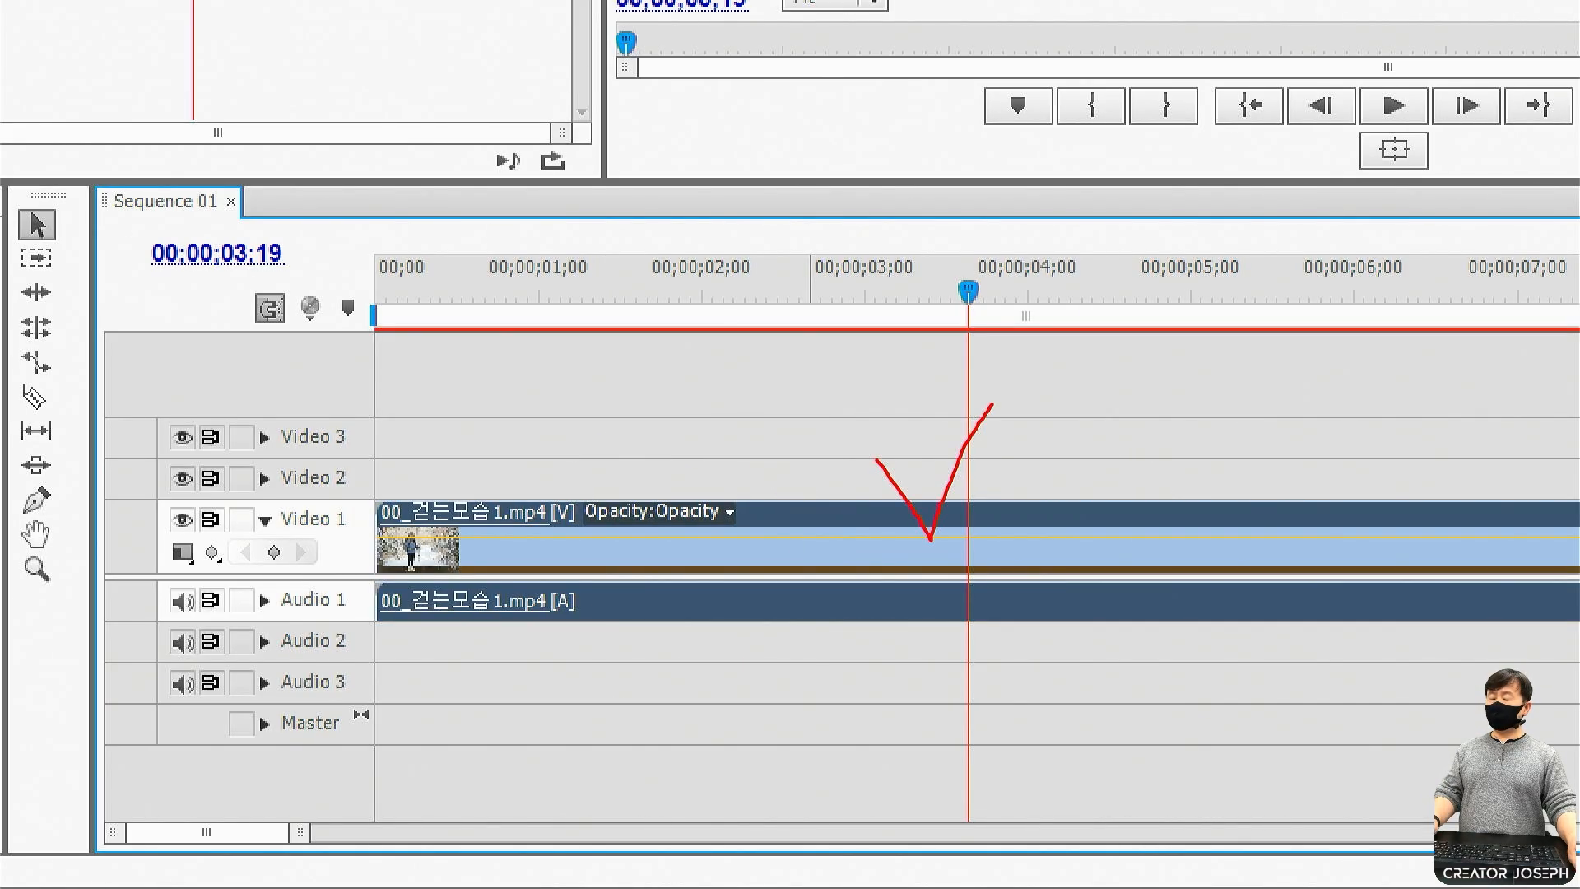
key(ctrl+k)
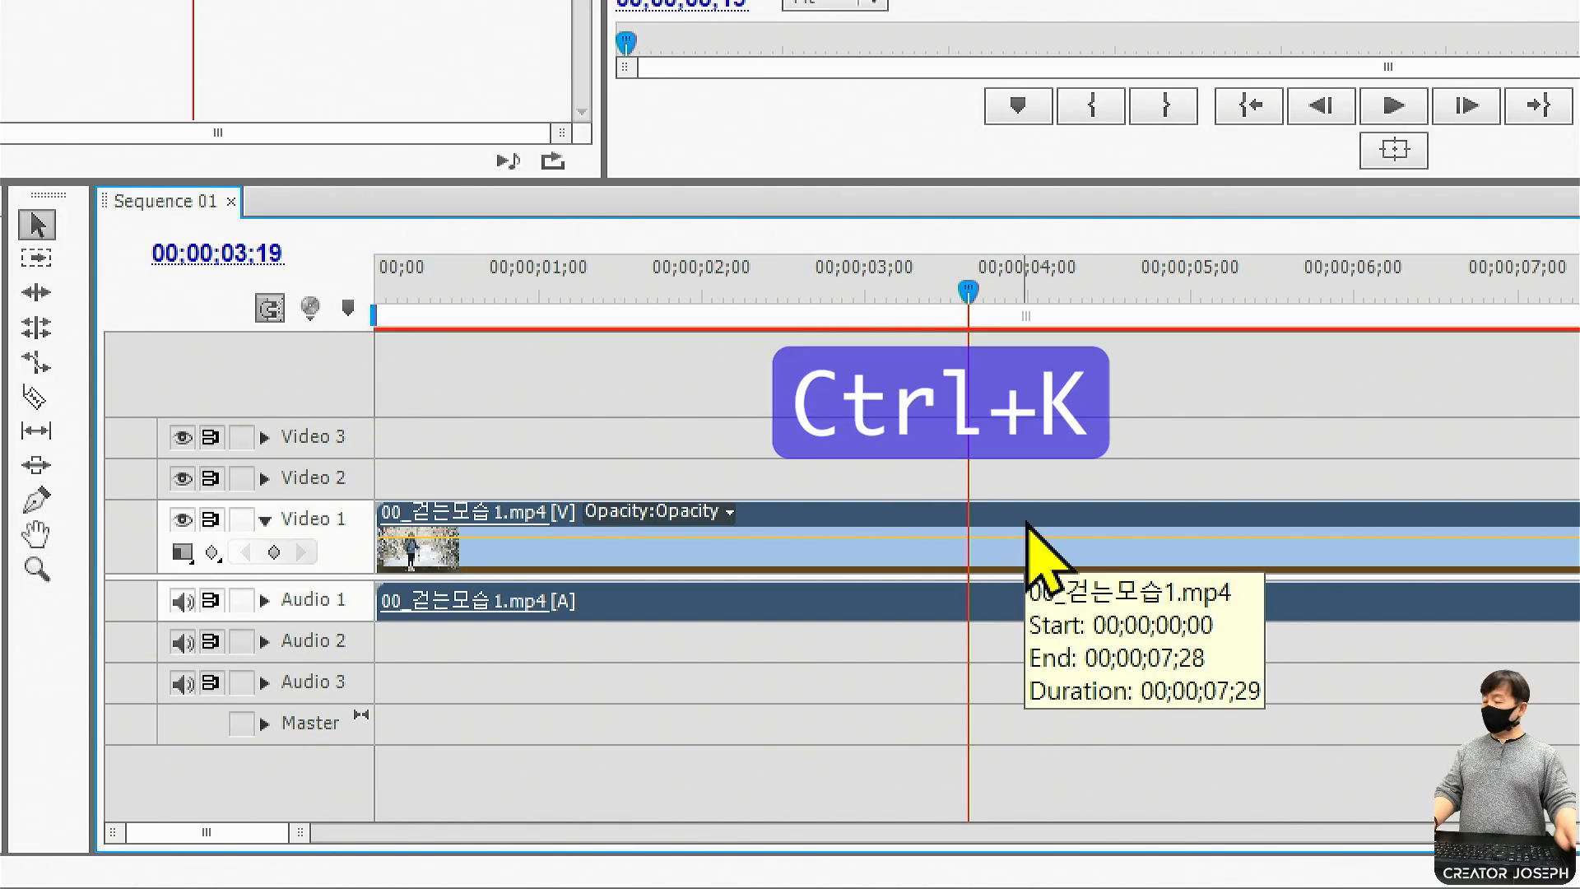
click(1027, 526)
key(shift+Delete)
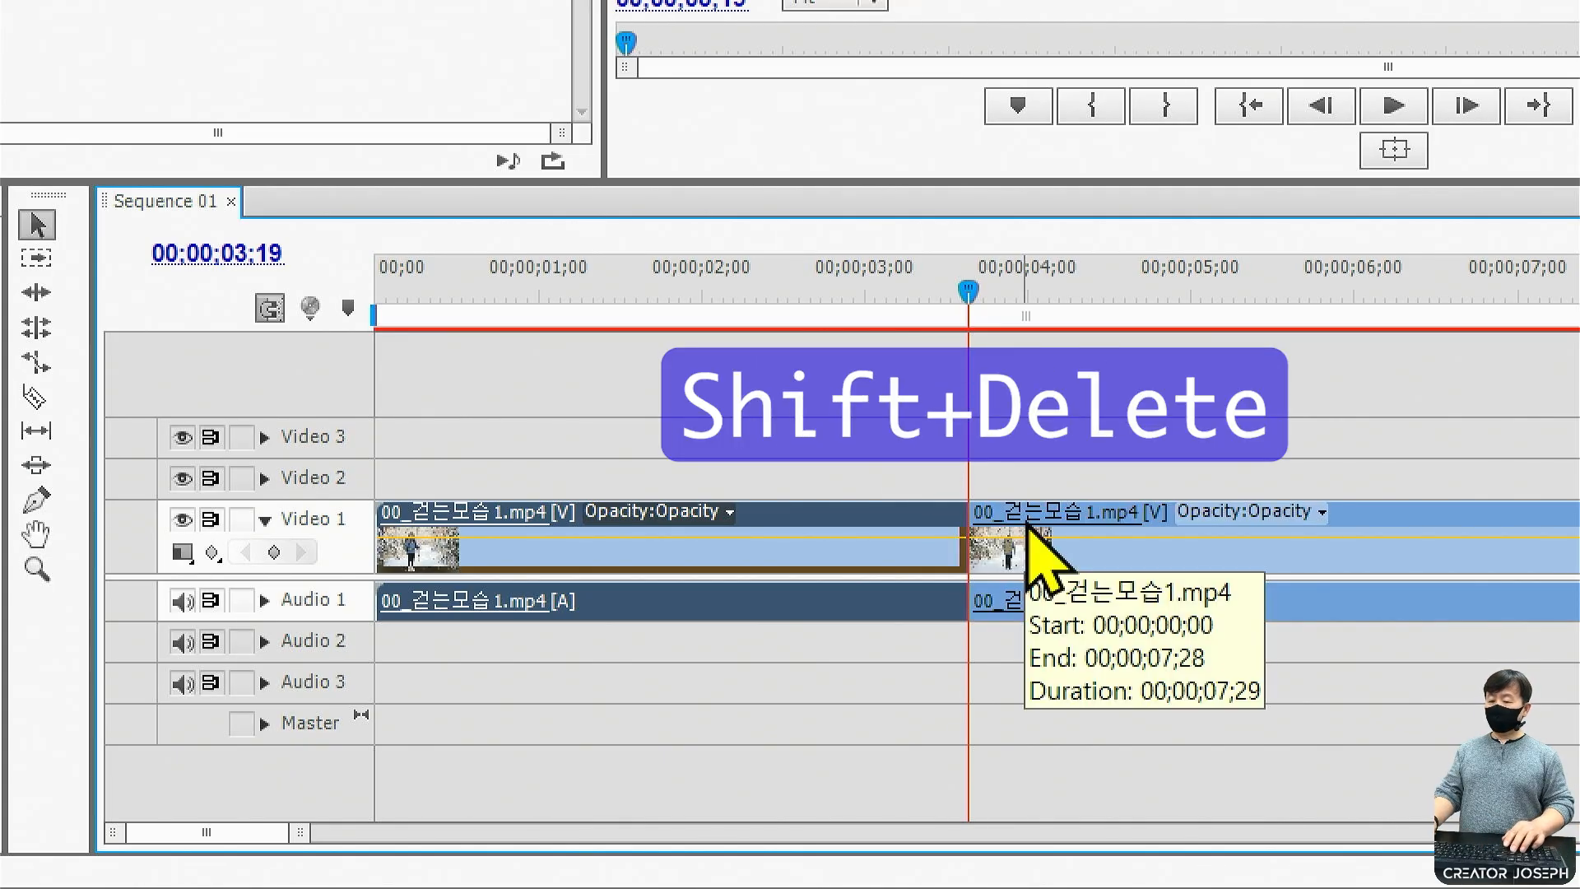
key(Home)
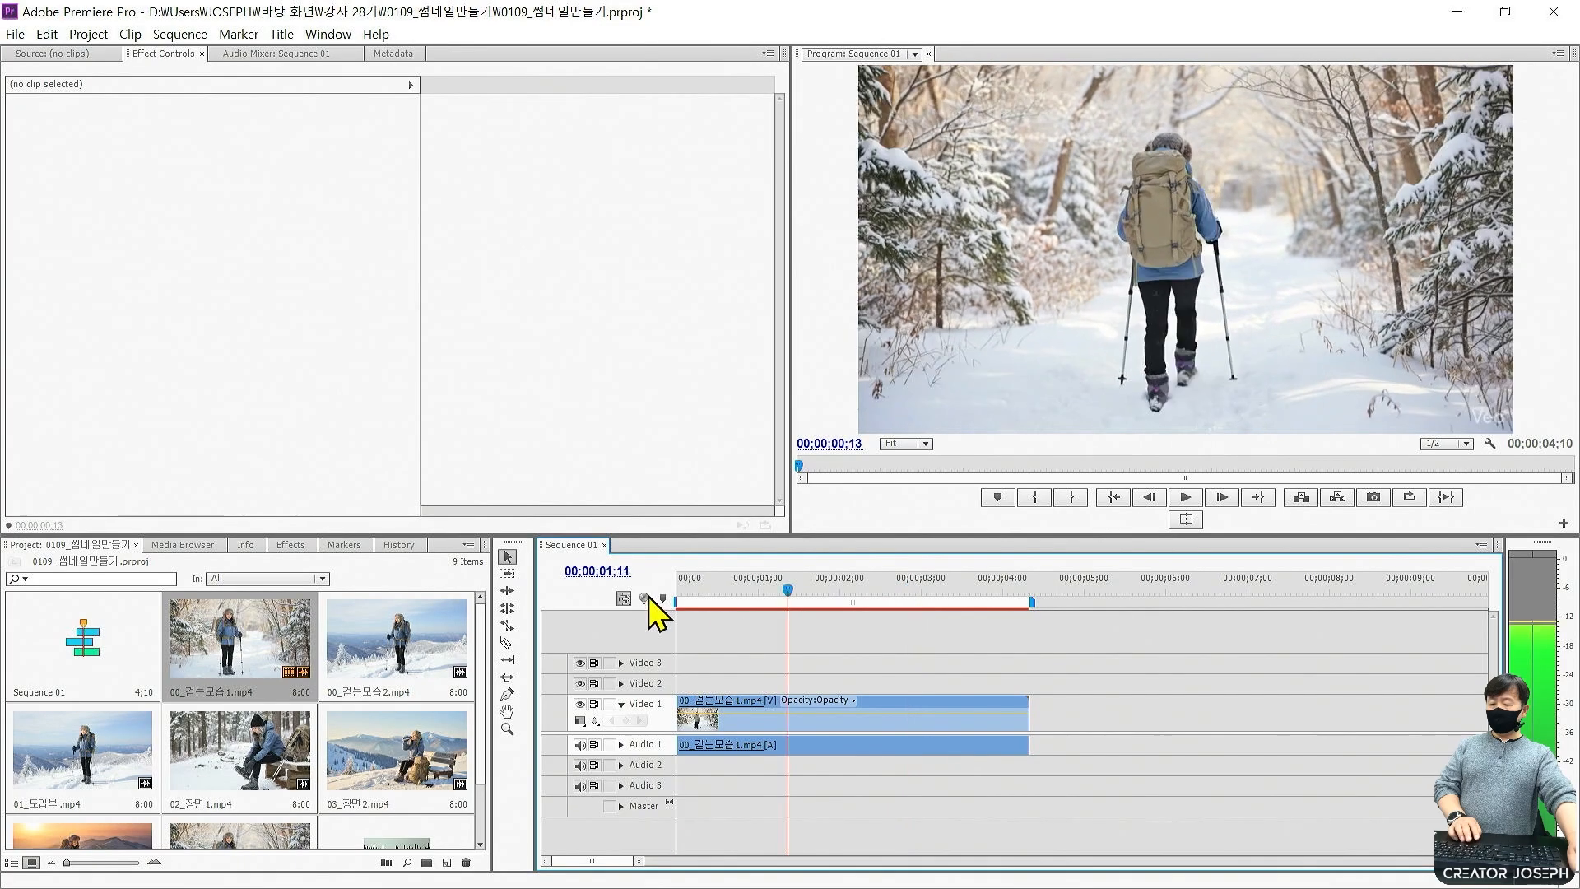
Play the 00_걷는모습1.mp4 clip from the sequence start and trim its end back to 00;00;02;15.
key(Home)
key(space)
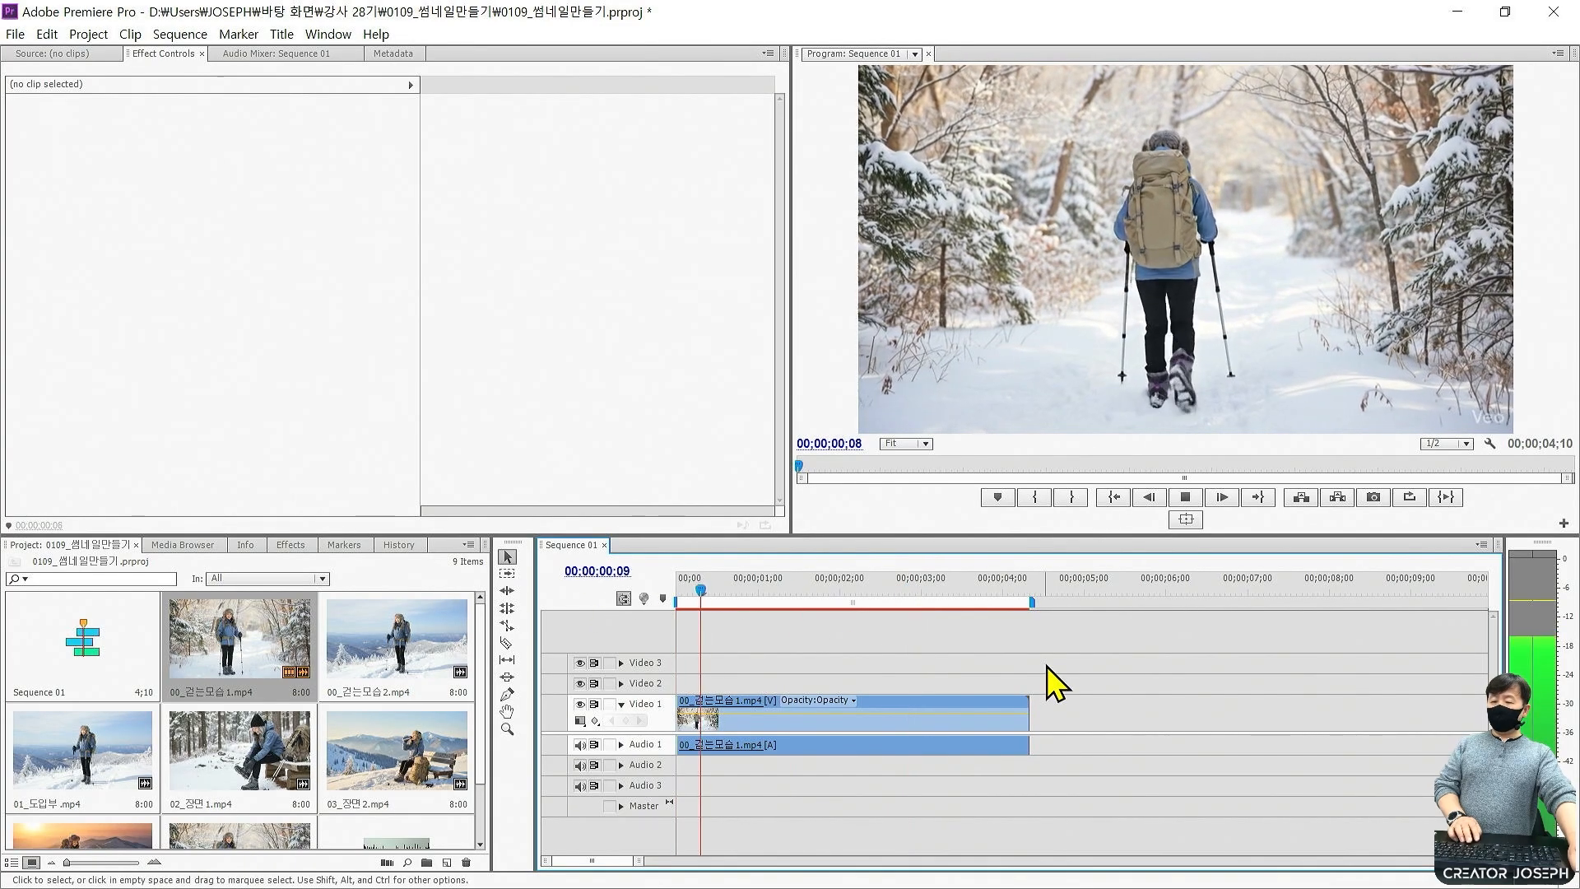
key(space)
key(Home)
key(space)
key(space)
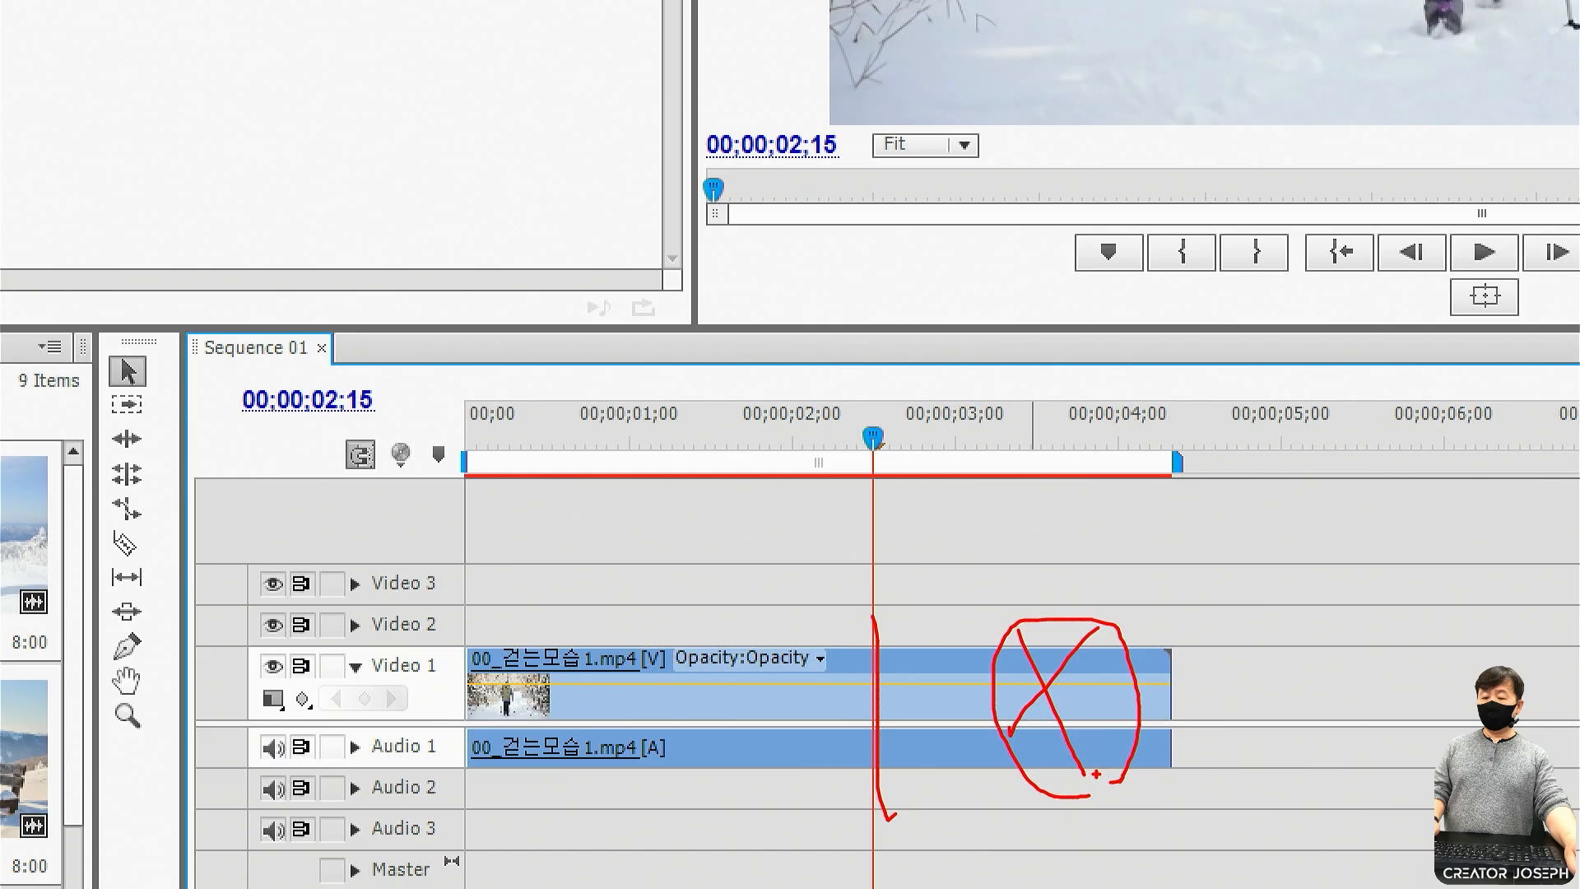
drag(1172, 671, 893, 698)
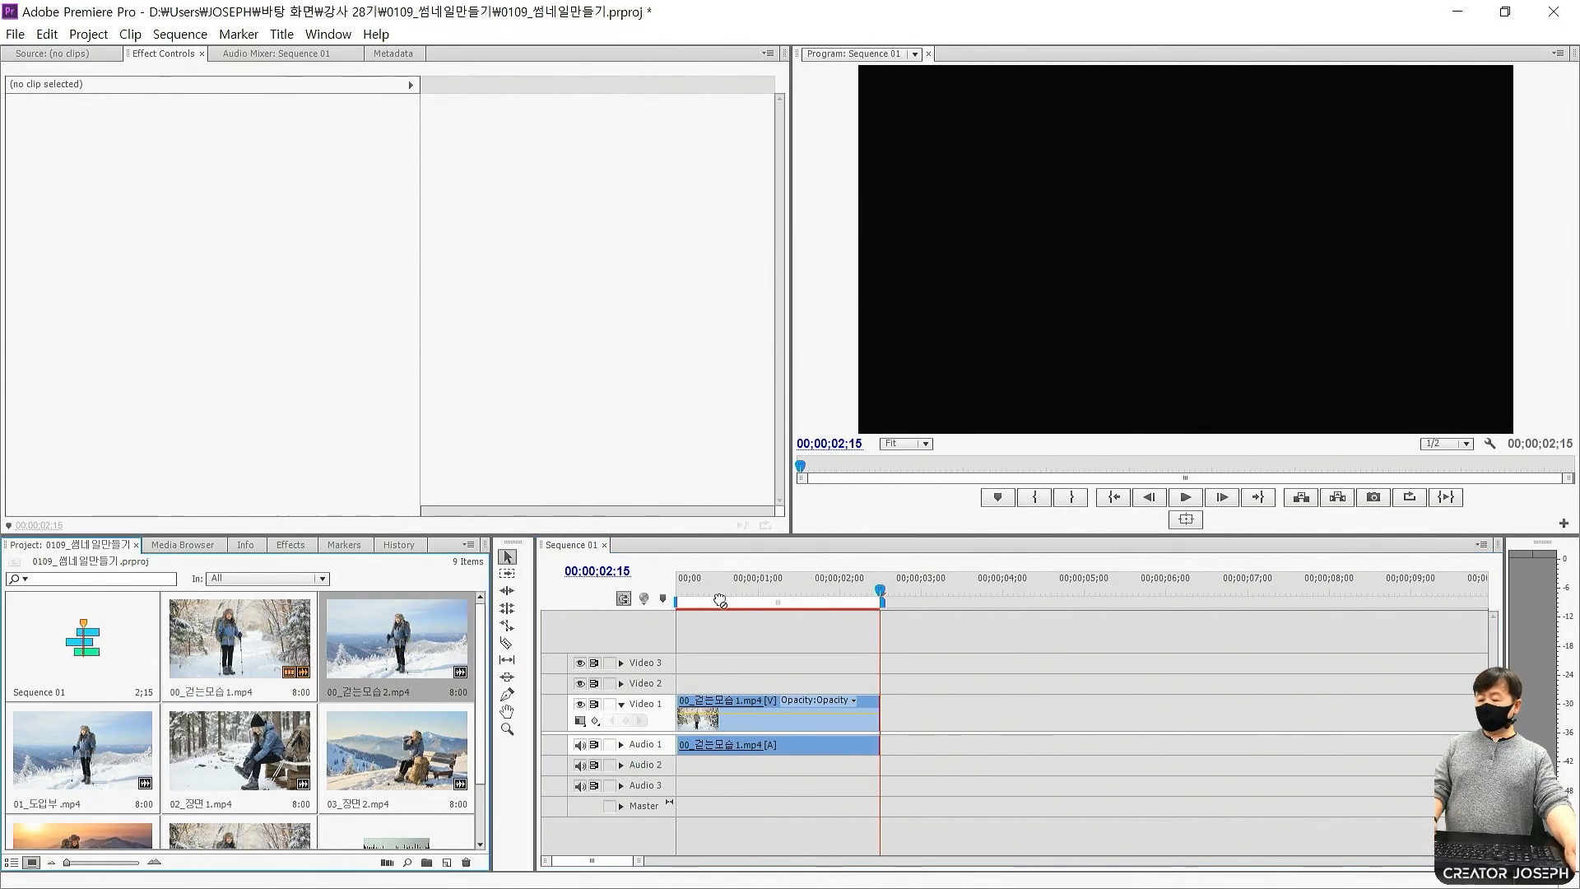
Place 00_걷는모습2.mp4 on Video 1 directly after the first clip and show its picture at 00;00;03;26.
drag(397, 642, 882, 728)
click(993, 592)
key(ctrl+2)
drag(961, 543, 1038, 839)
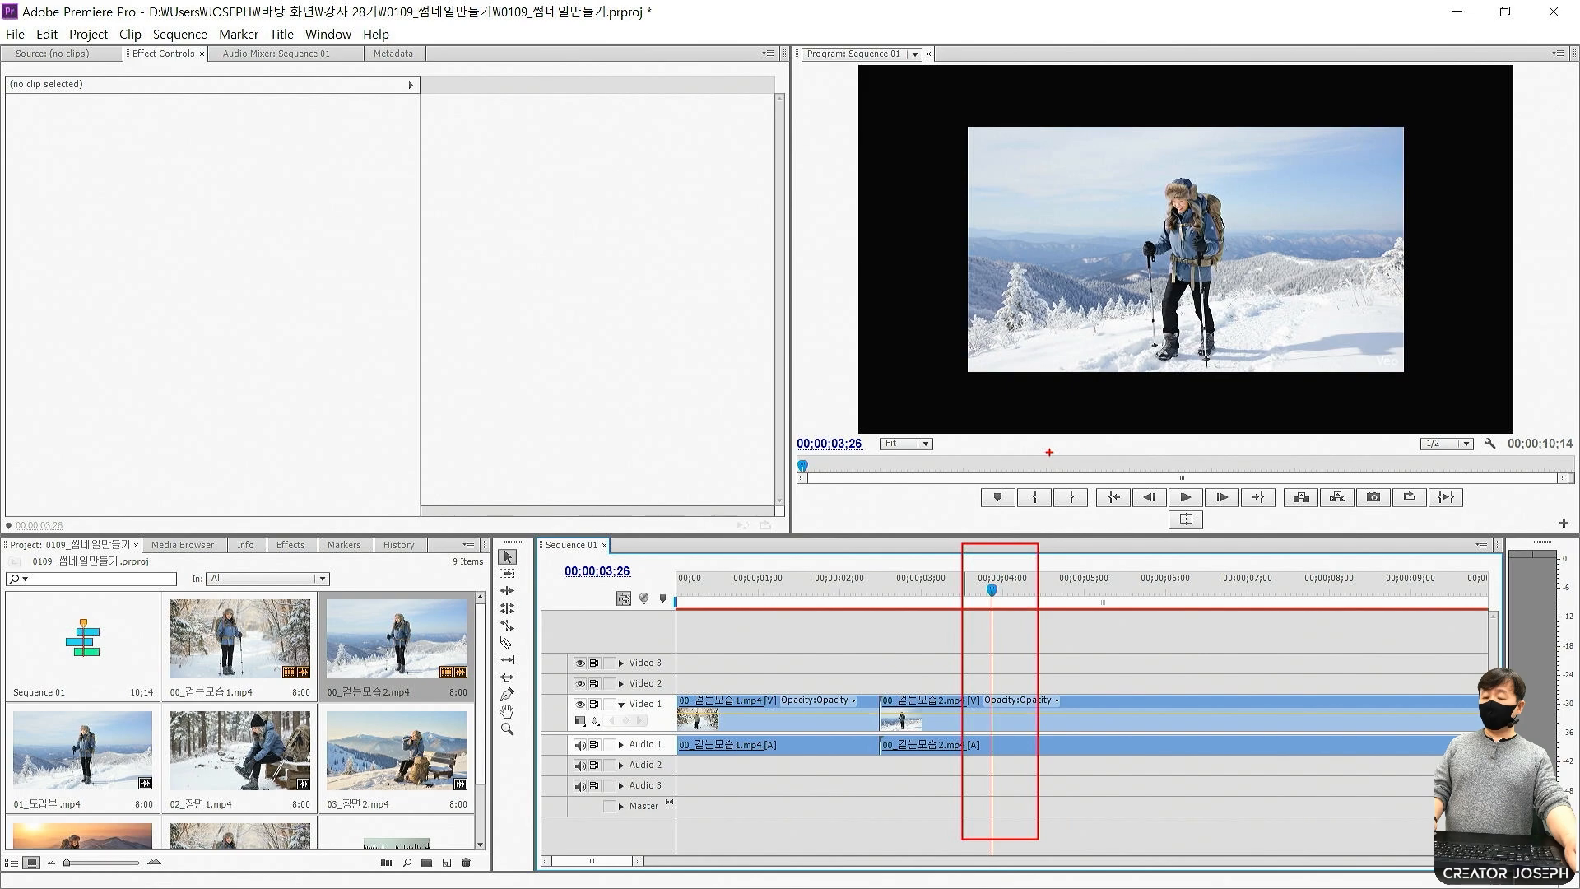
mouse_move(1289, 395)
mouse_down()
mouse_move(983, 353)
mouse_move(990, 70)
mouse_move(1307, 51)
mouse_move(1317, 398)
mouse_up()
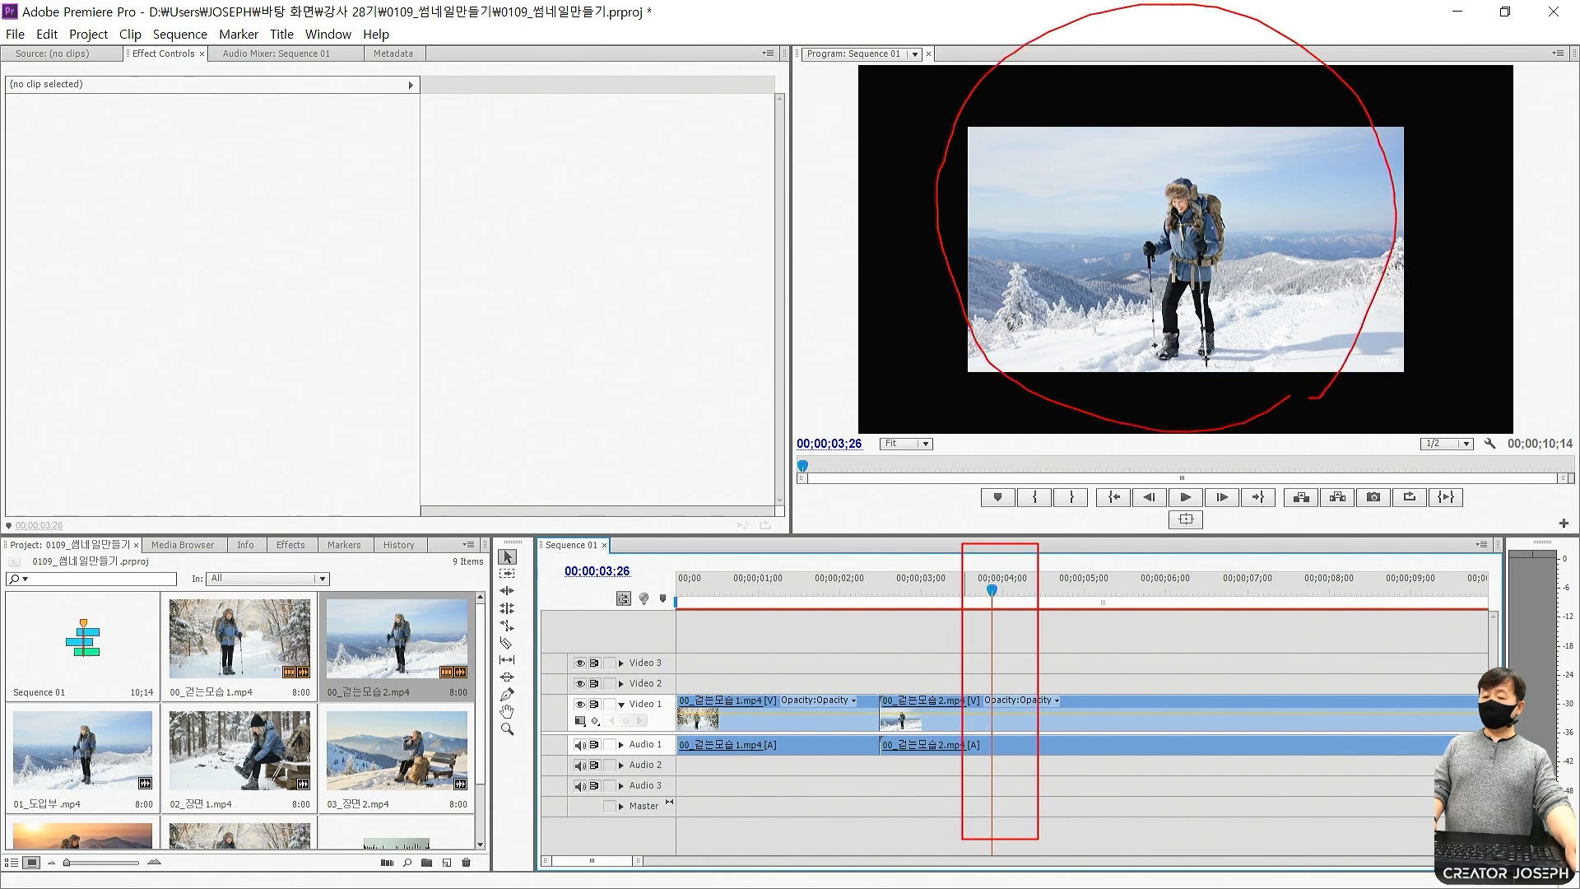
mouse_move(1049, 413)
mouse_down()
mouse_move(1018, 516)
mouse_move(1051, 414)
mouse_move(1076, 449)
mouse_up()
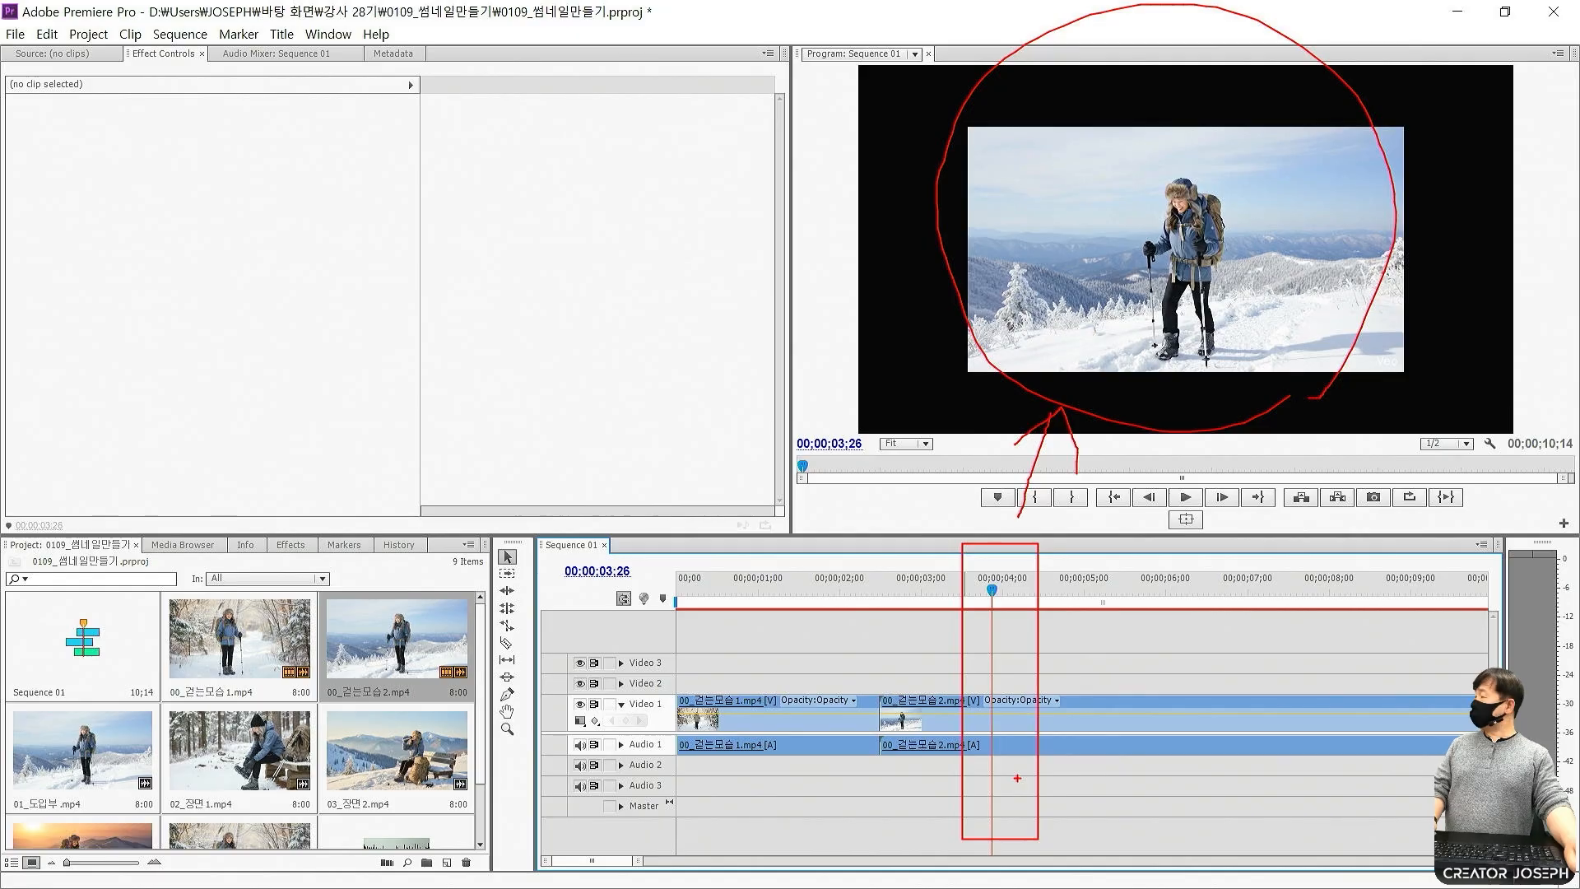
mouse_move(1038, 606)
mouse_down()
mouse_move(999, 620)
mouse_move(964, 599)
mouse_move(1006, 552)
mouse_move(1038, 607)
mouse_up()
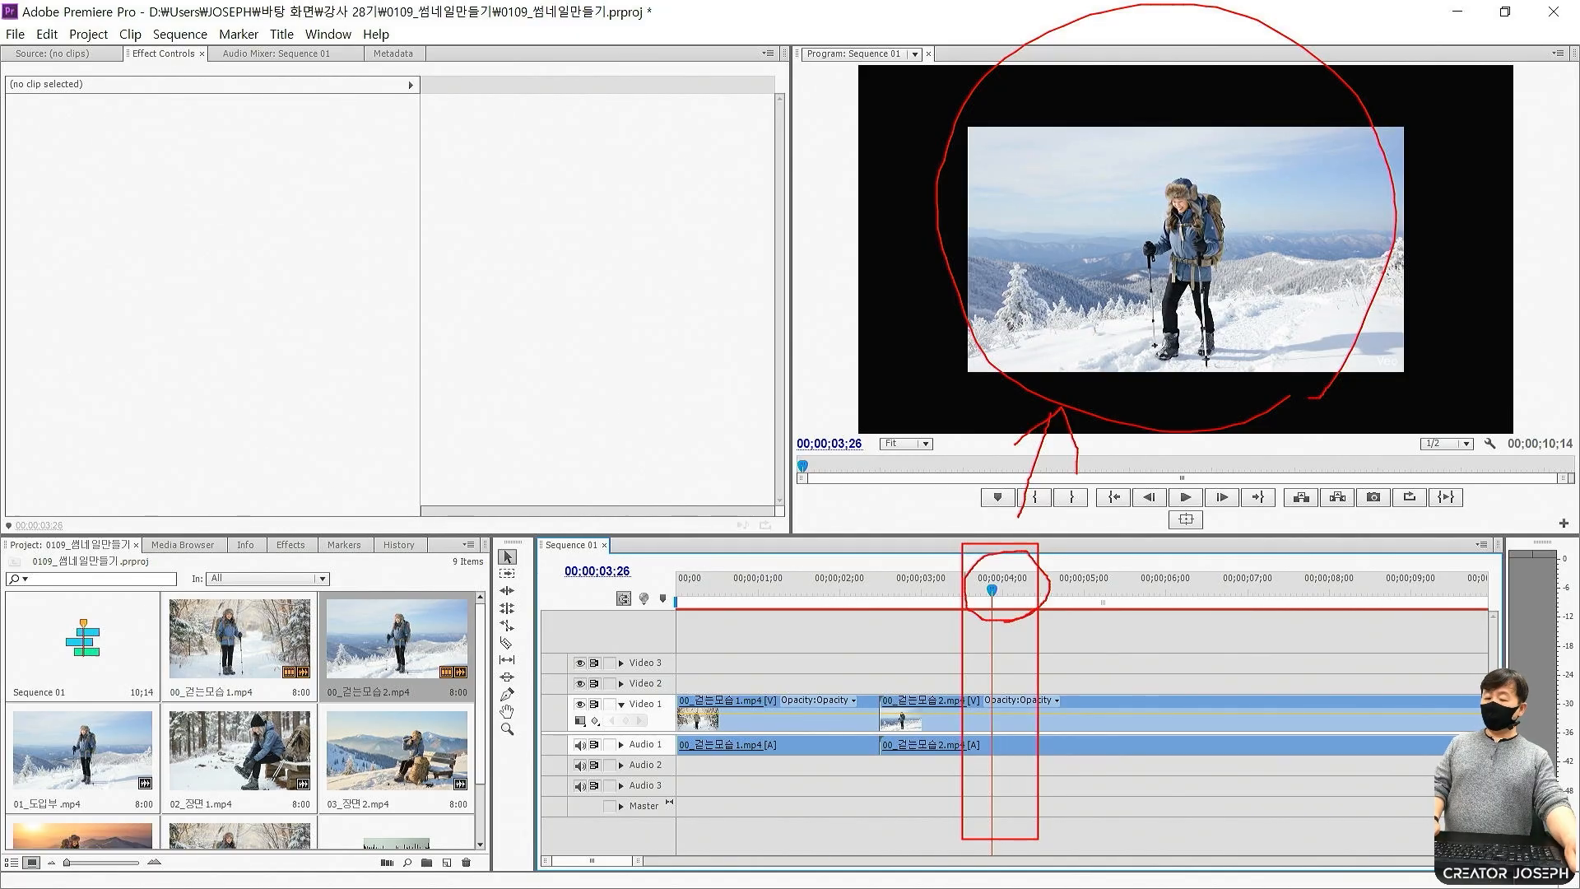
drag(1111, 684, 1141, 654)
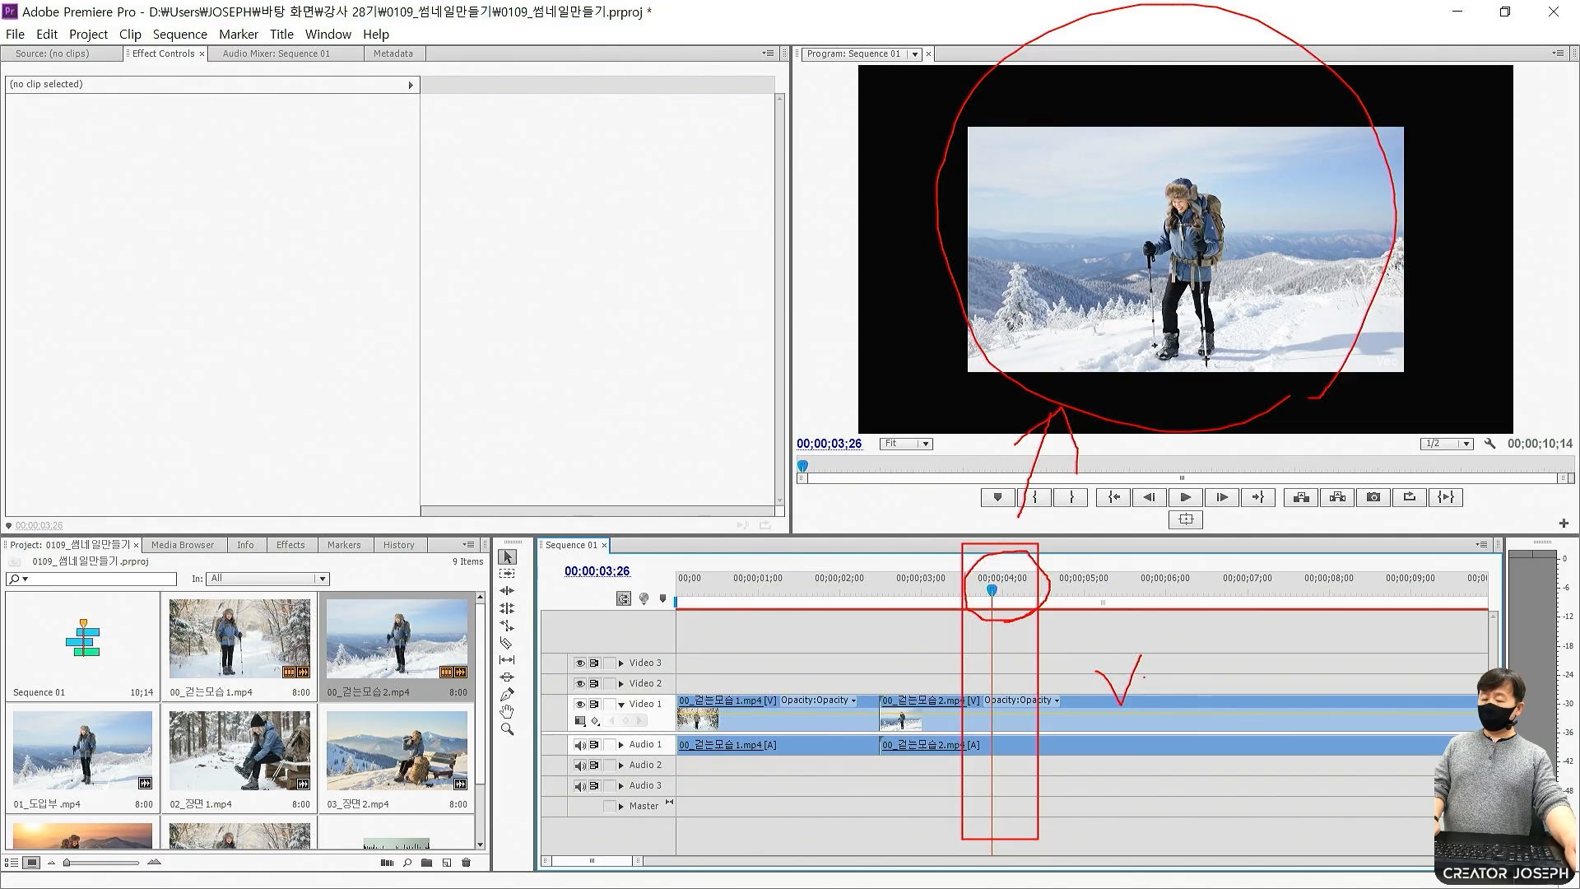
key(Escape)
Scale the 00_걷는모습2.mp4 clip in the sequence to the frame size.
right_click(1123, 707)
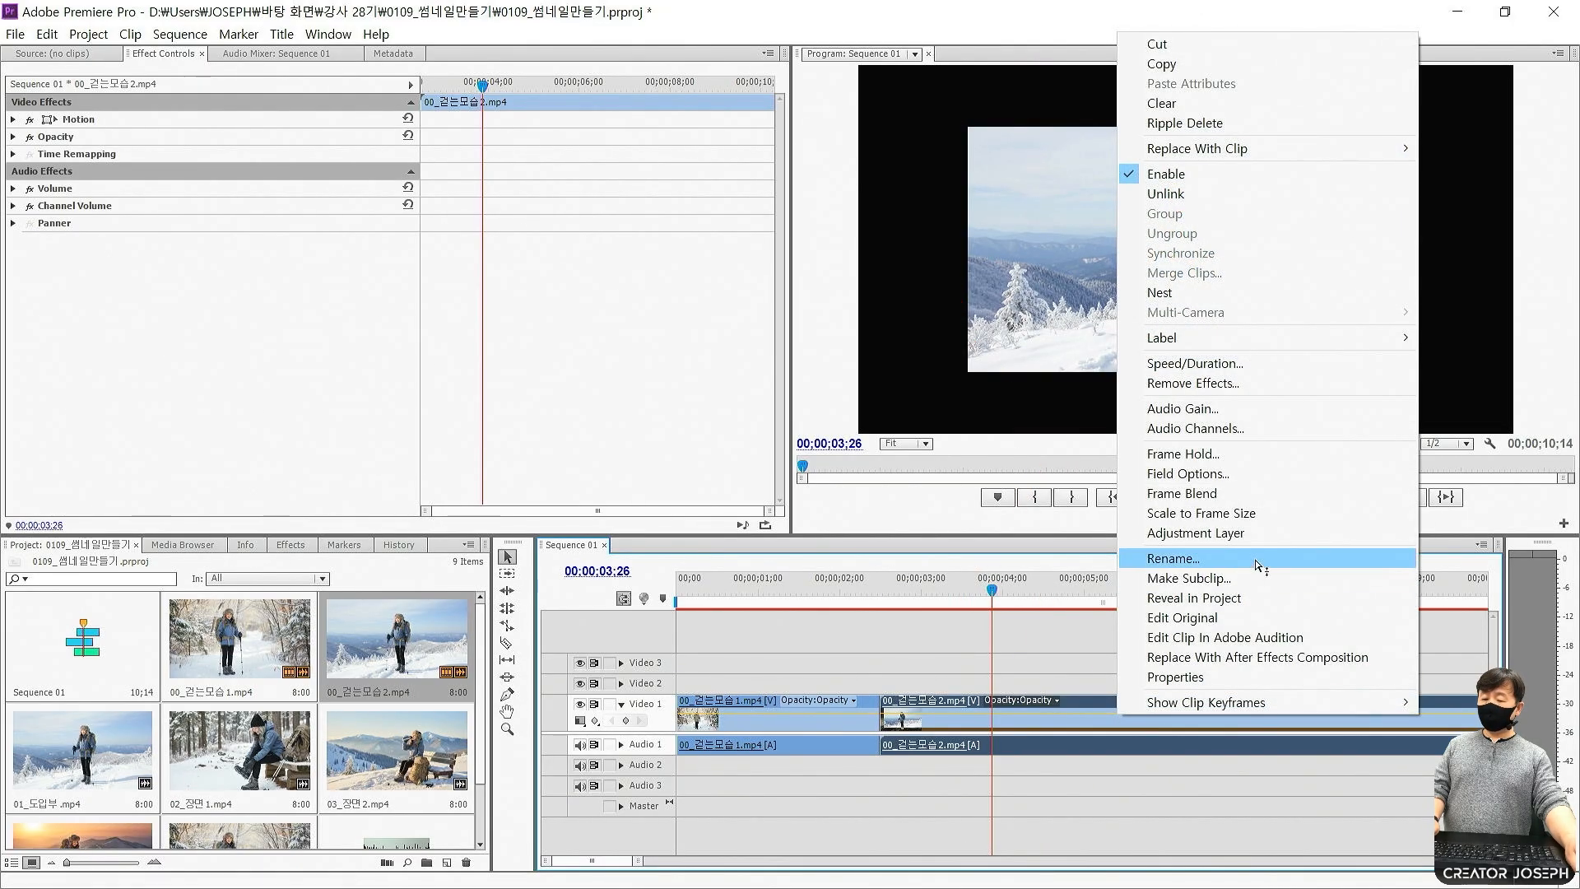
click(1274, 514)
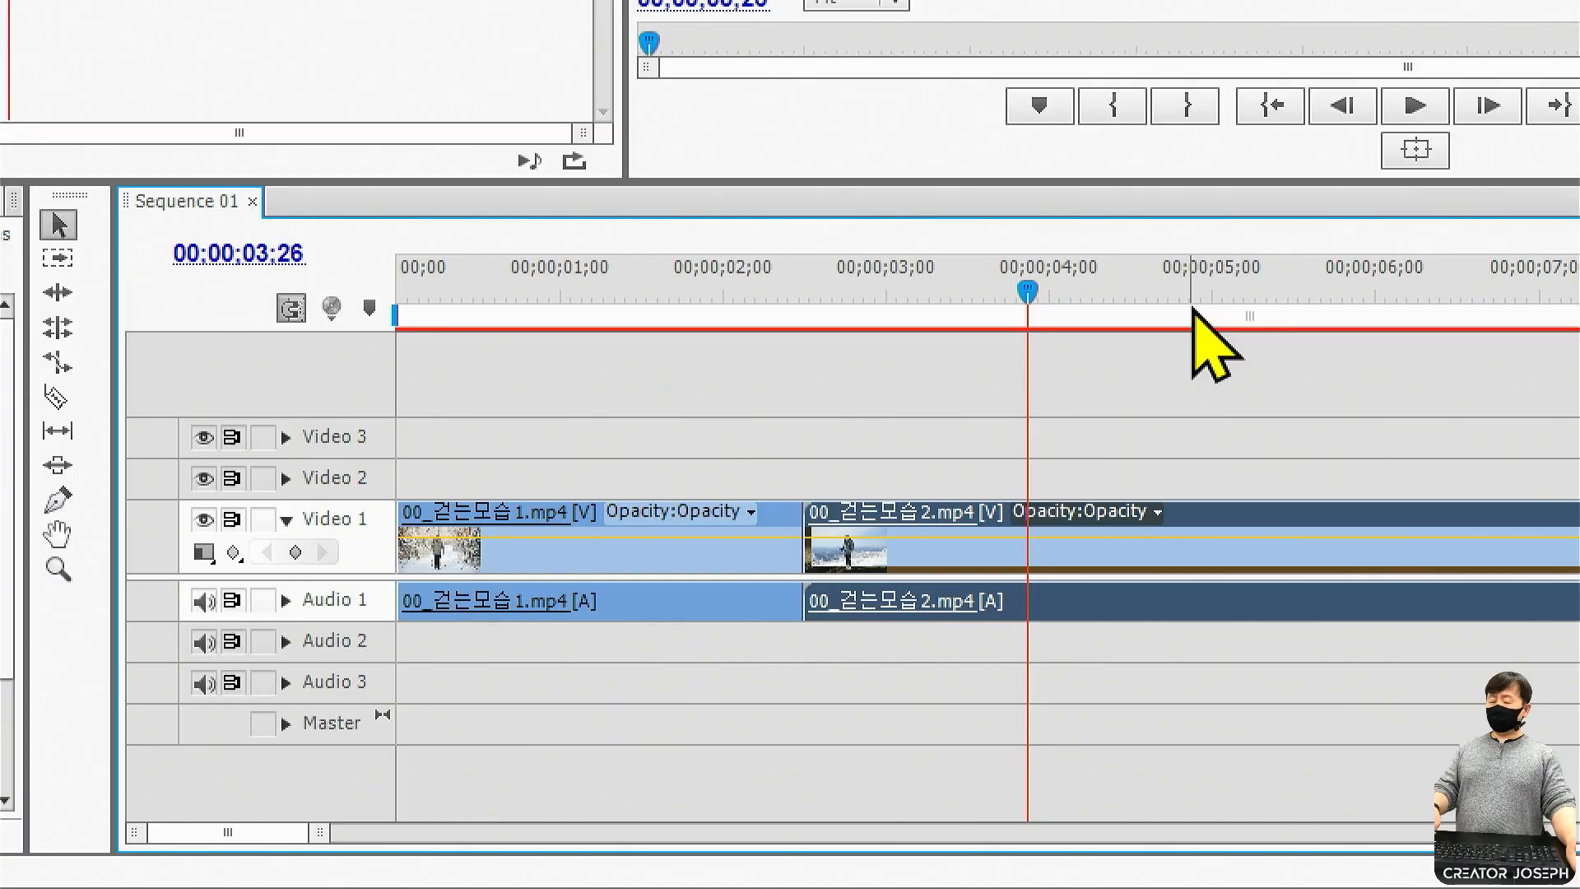
key(ctrl+2)
drag(1008, 248, 1065, 700)
mouse_move(971, 636)
mouse_down()
mouse_move(887, 539)
mouse_move(960, 533)
mouse_move(958, 613)
mouse_up()
drag(802, 437, 801, 716)
mouse_move(748, 321)
mouse_down()
mouse_move(743, 224)
mouse_move(735, 240)
mouse_move(832, 298)
mouse_move(856, 290)
mouse_up()
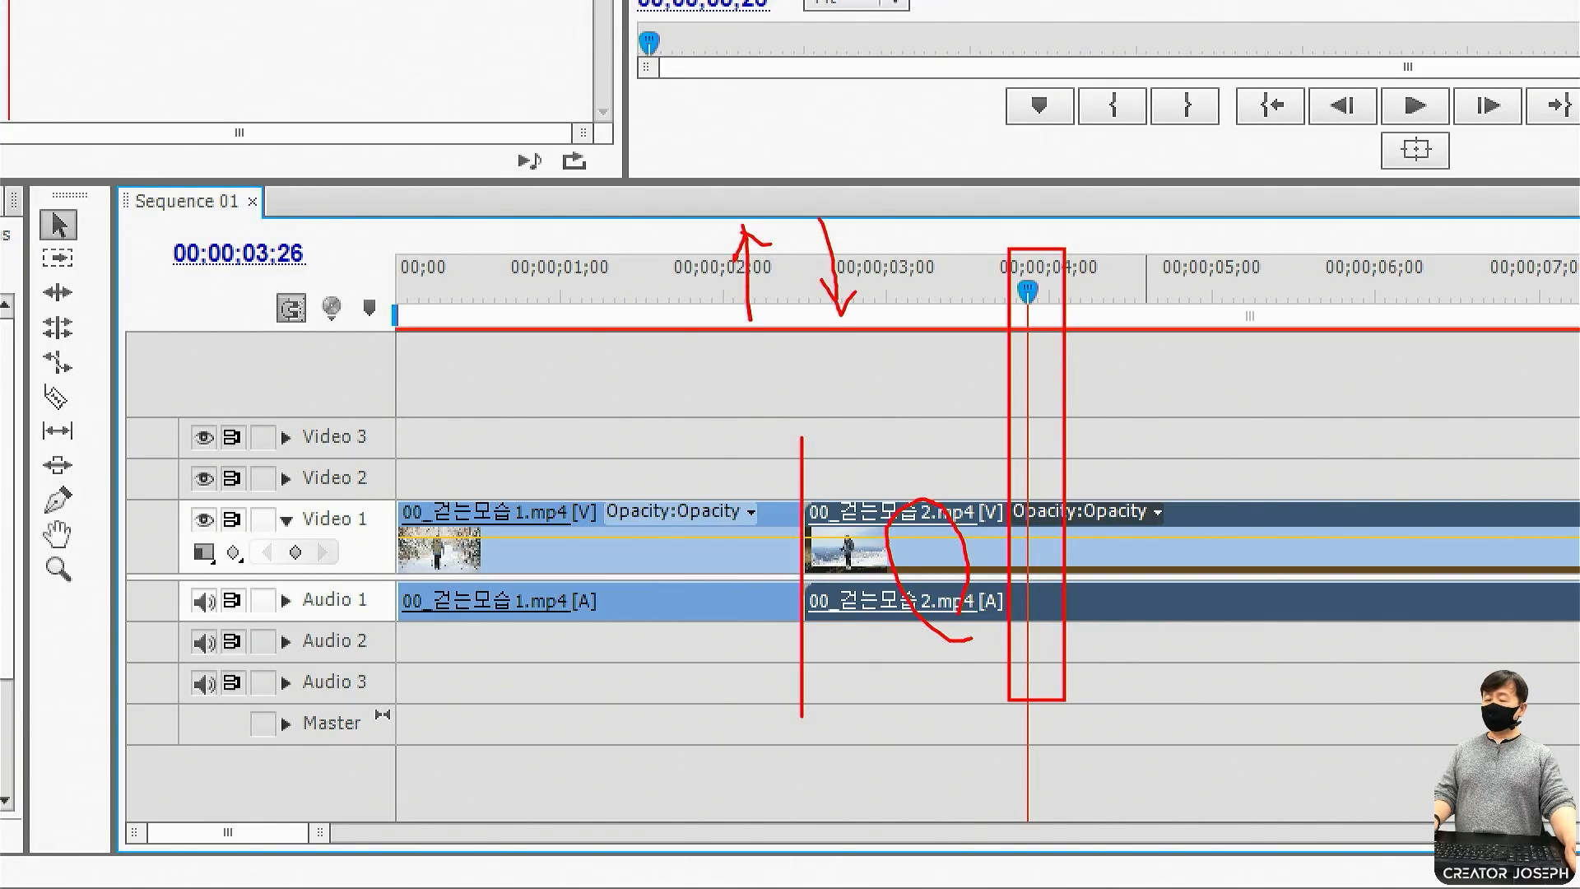
drag(705, 199, 780, 358)
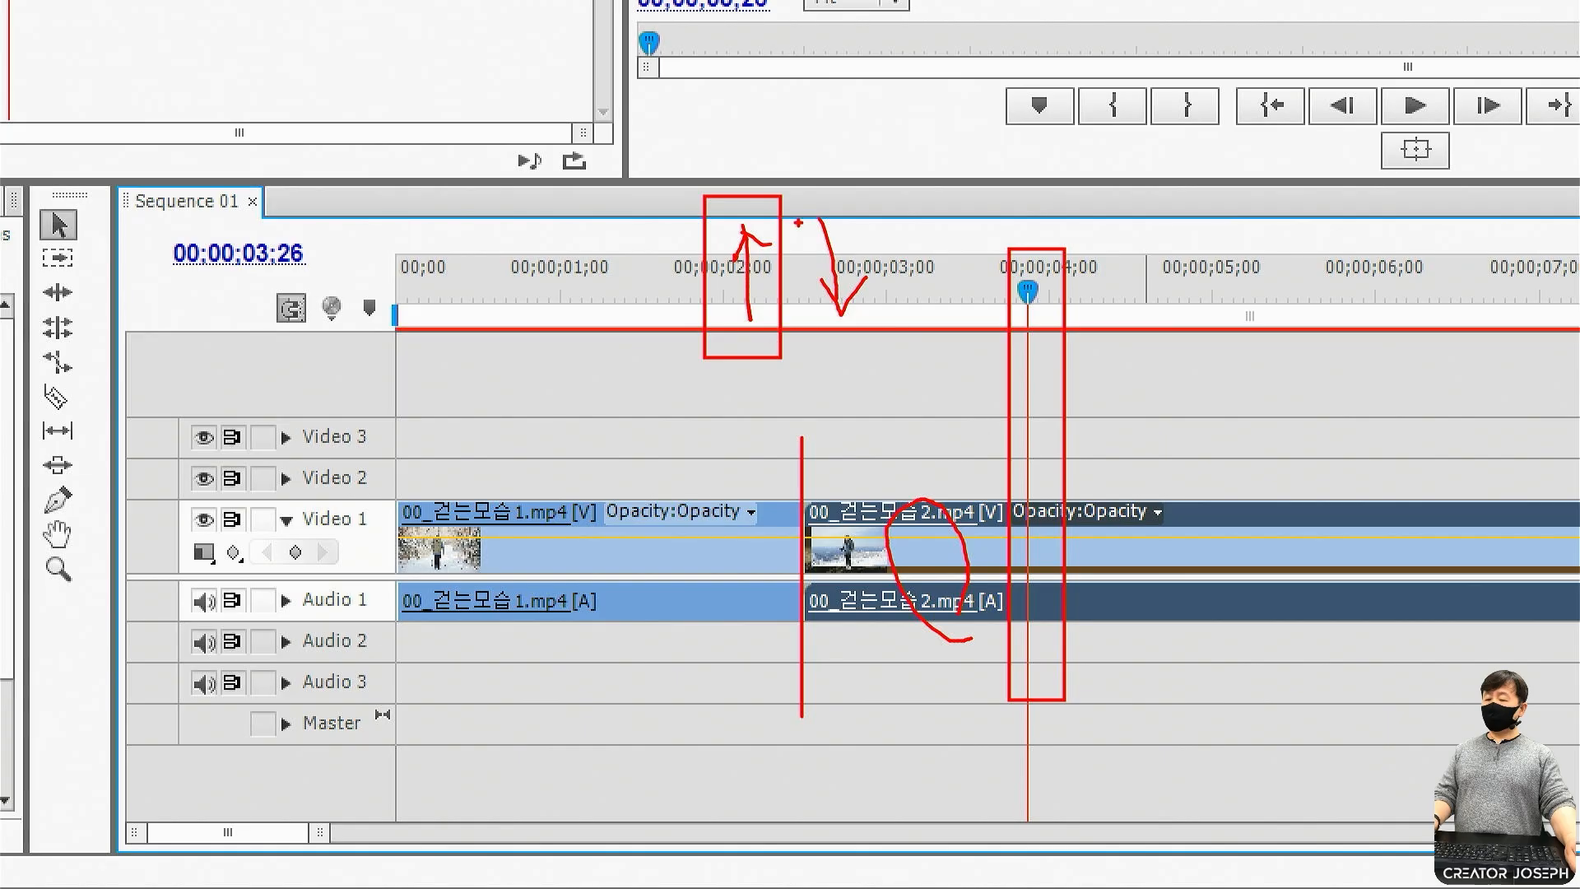
mouse_move(801, 186)
mouse_down()
mouse_move(853, 329)
mouse_move(878, 348)
mouse_up()
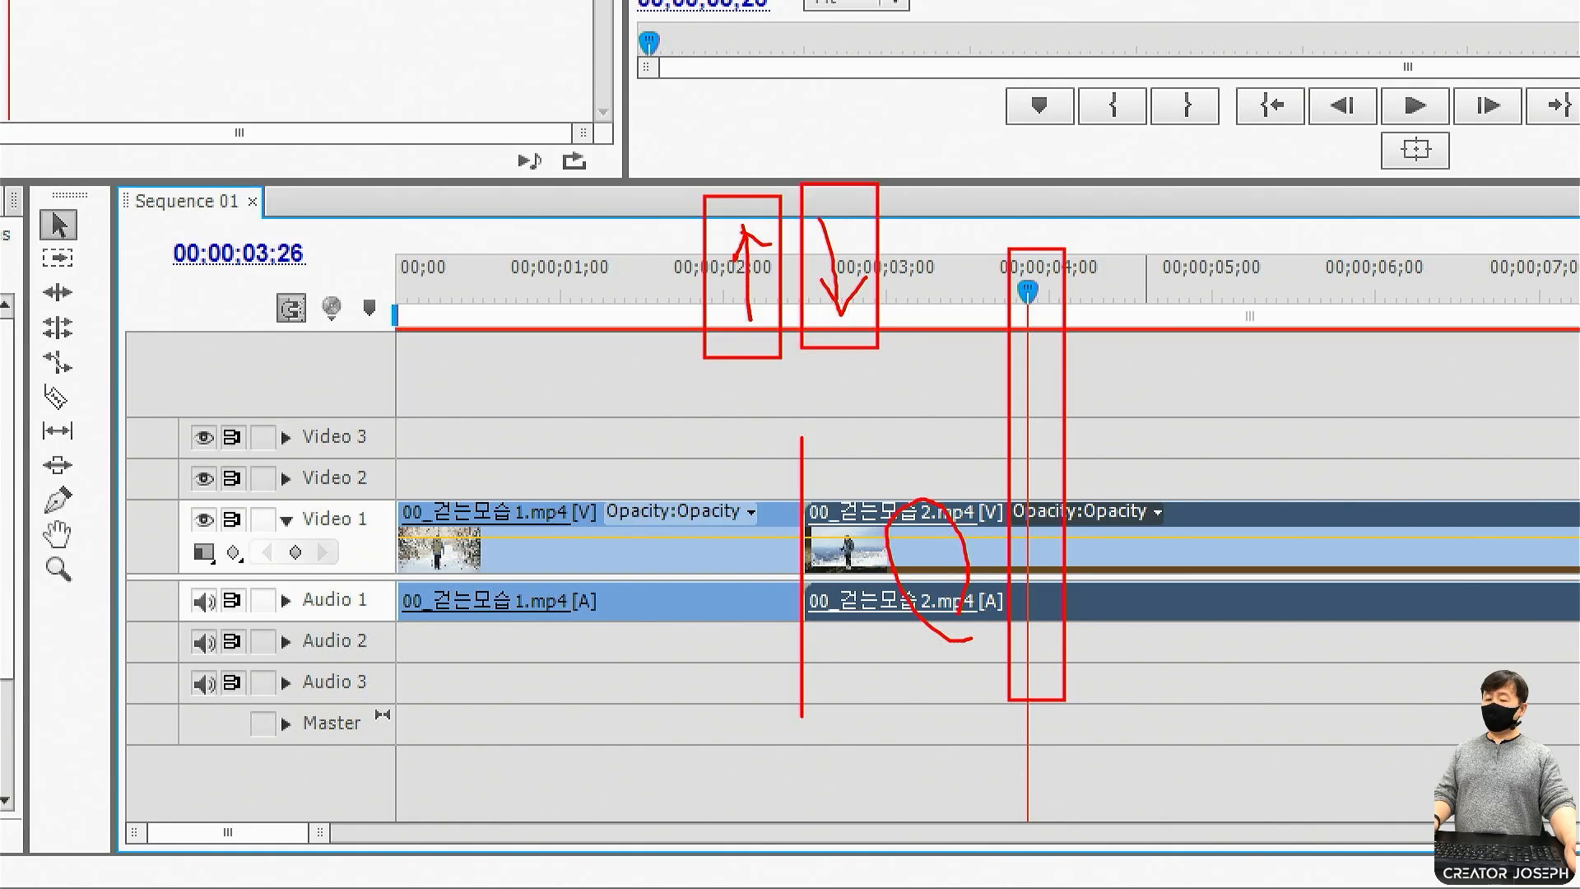
mouse_move(1058, 318)
mouse_down()
mouse_move(1001, 293)
mouse_move(1015, 239)
mouse_move(1061, 249)
mouse_move(1046, 323)
mouse_up()
drag(1119, 371, 1096, 403)
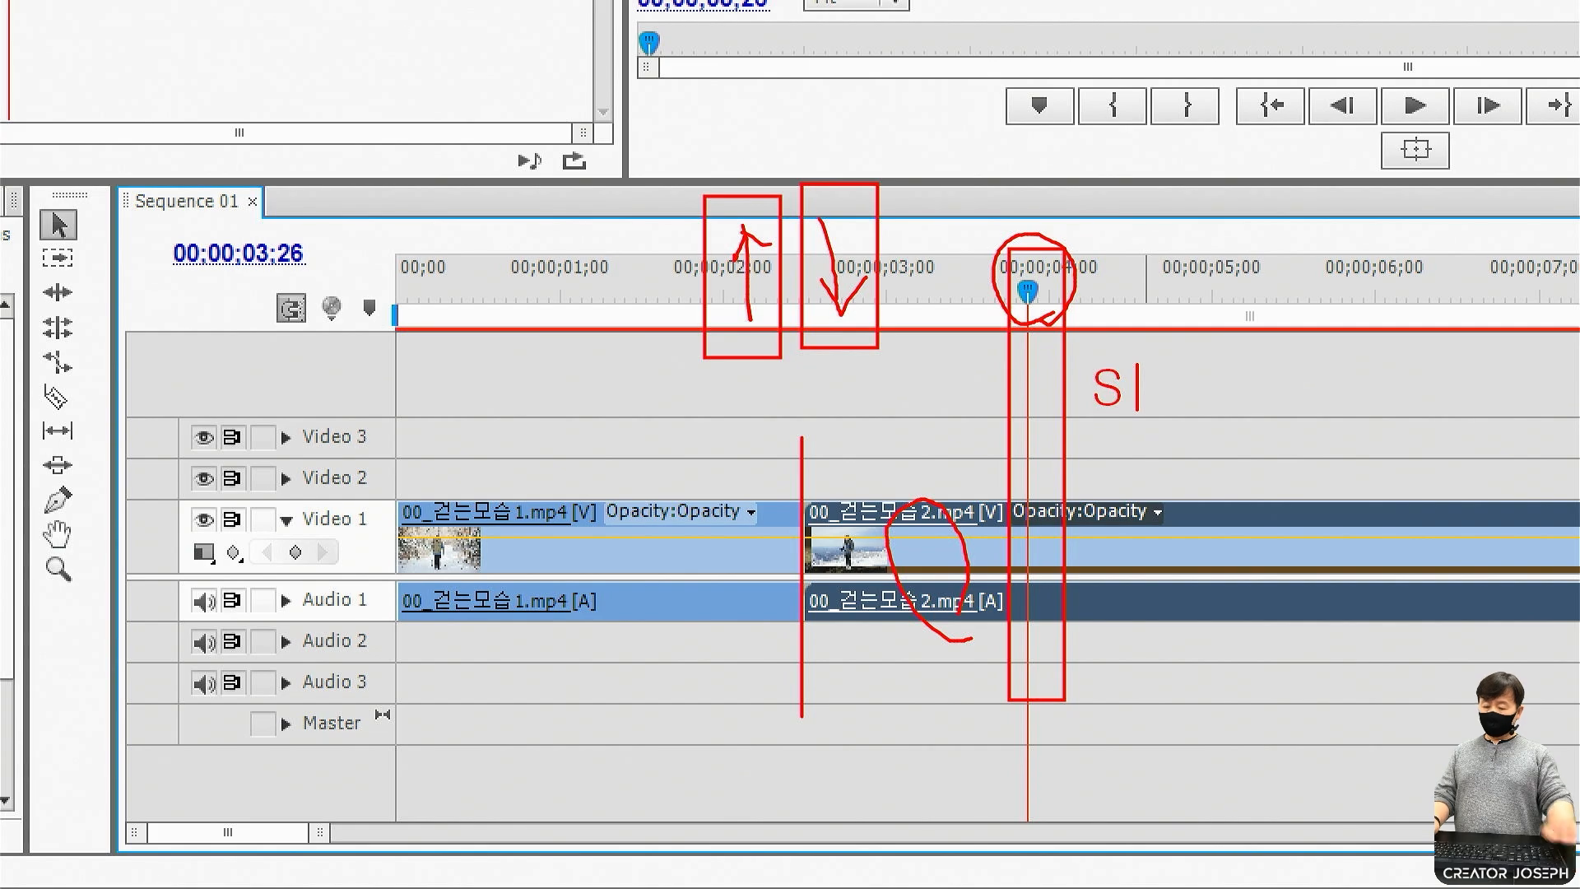
text(hift+)
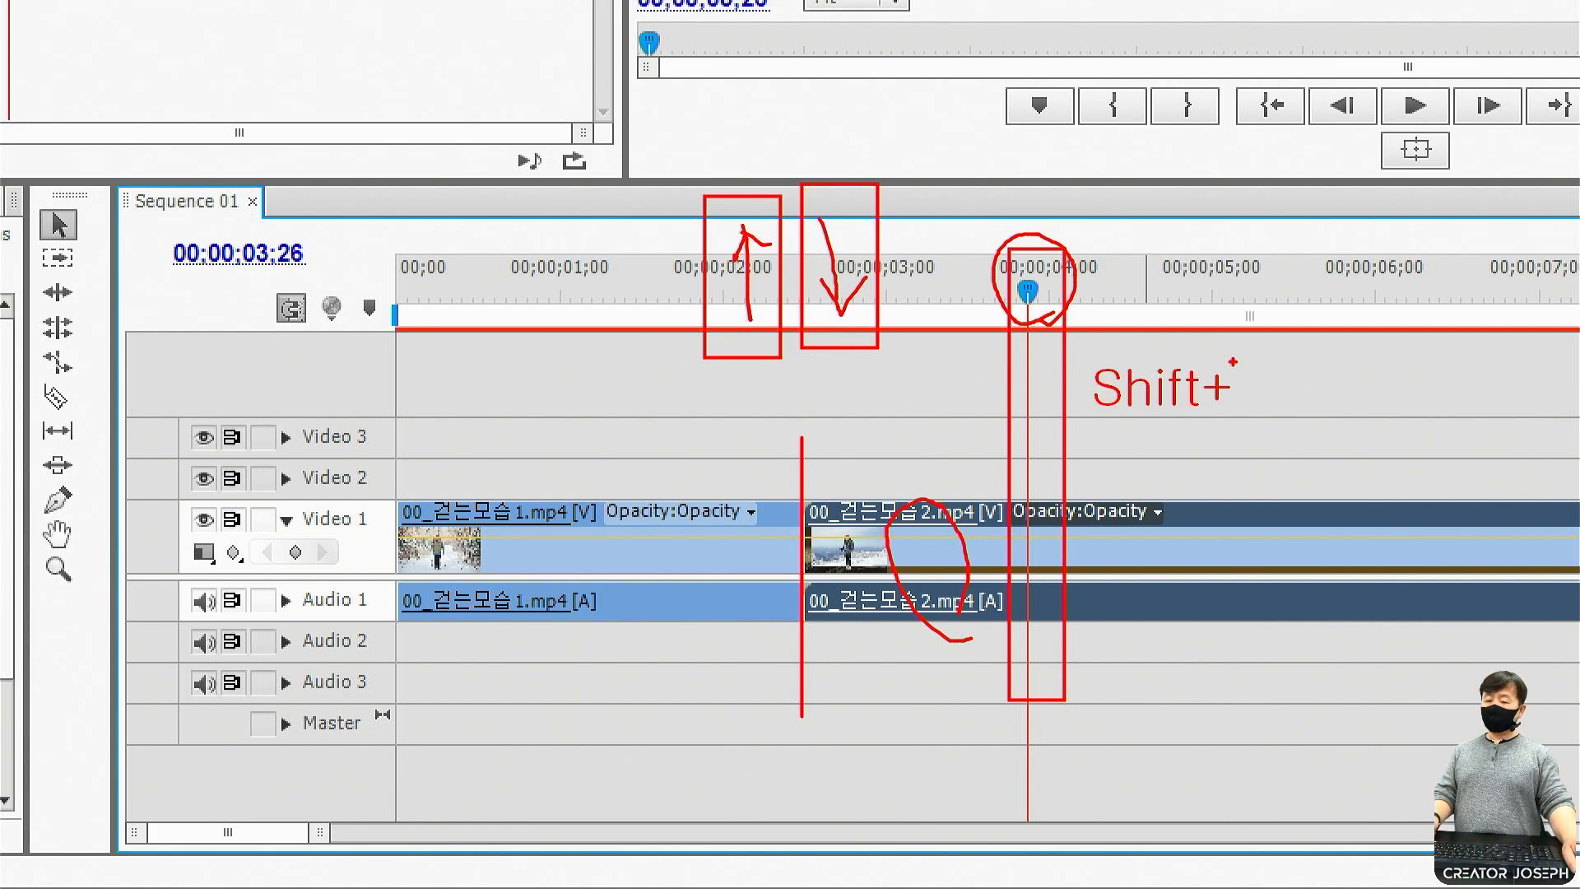
mouse_move(997, 219)
mouse_down()
mouse_move(1026, 260)
mouse_move(870, 298)
mouse_move(777, 298)
mouse_up()
mouse_move(831, 629)
mouse_down()
mouse_move(766, 582)
mouse_move(791, 498)
mouse_move(837, 512)
mouse_move(849, 609)
mouse_up()
mouse_move(426, 622)
mouse_down()
mouse_move(393, 630)
mouse_move(428, 541)
mouse_up()
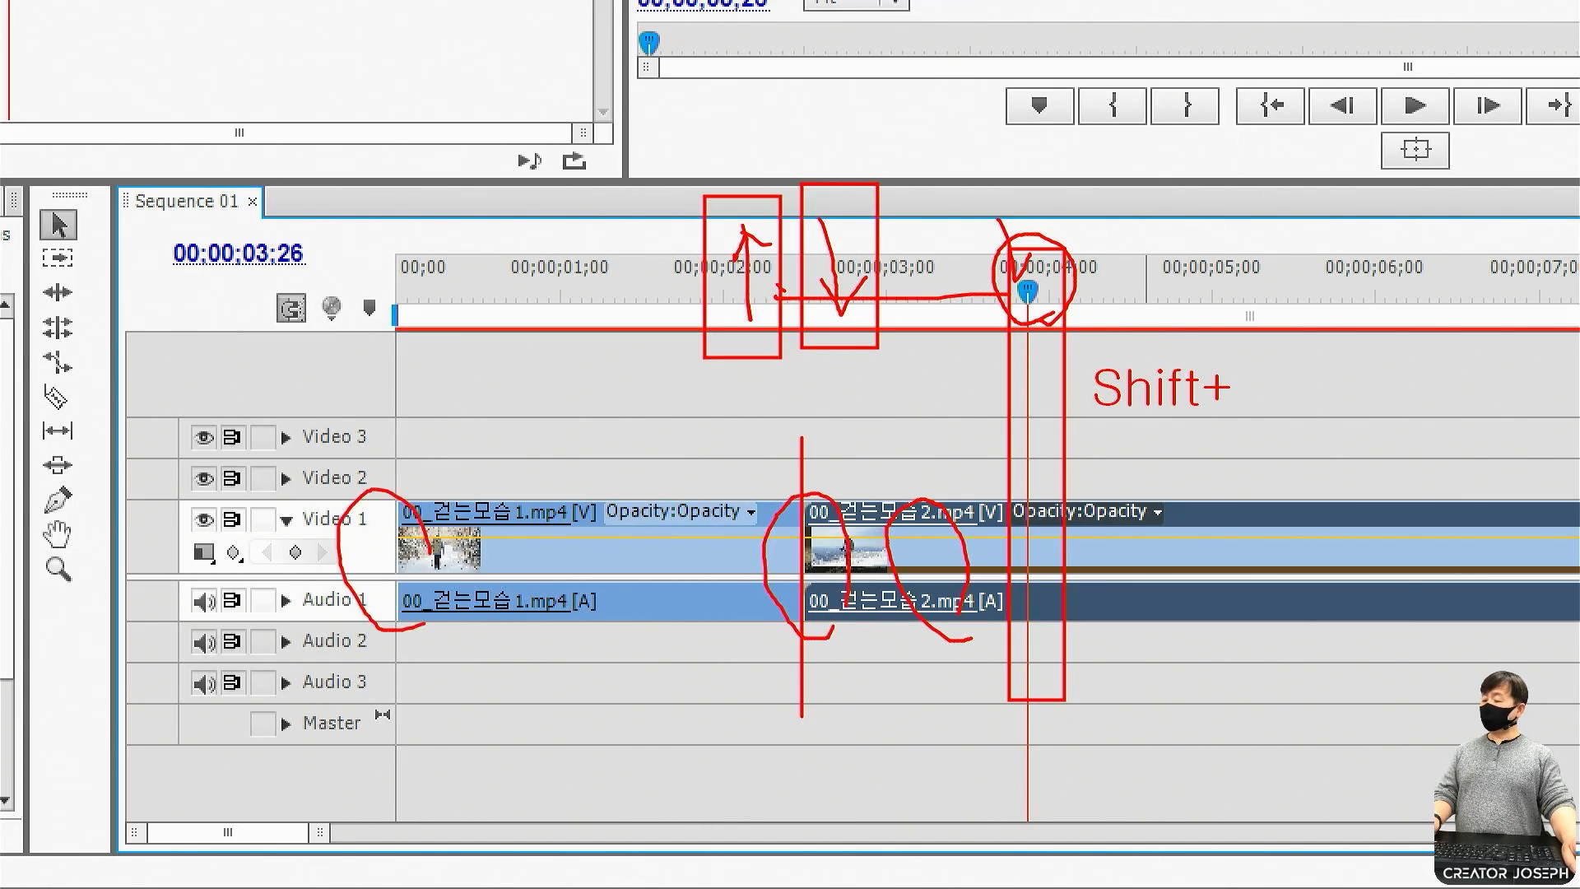
key(Escape)
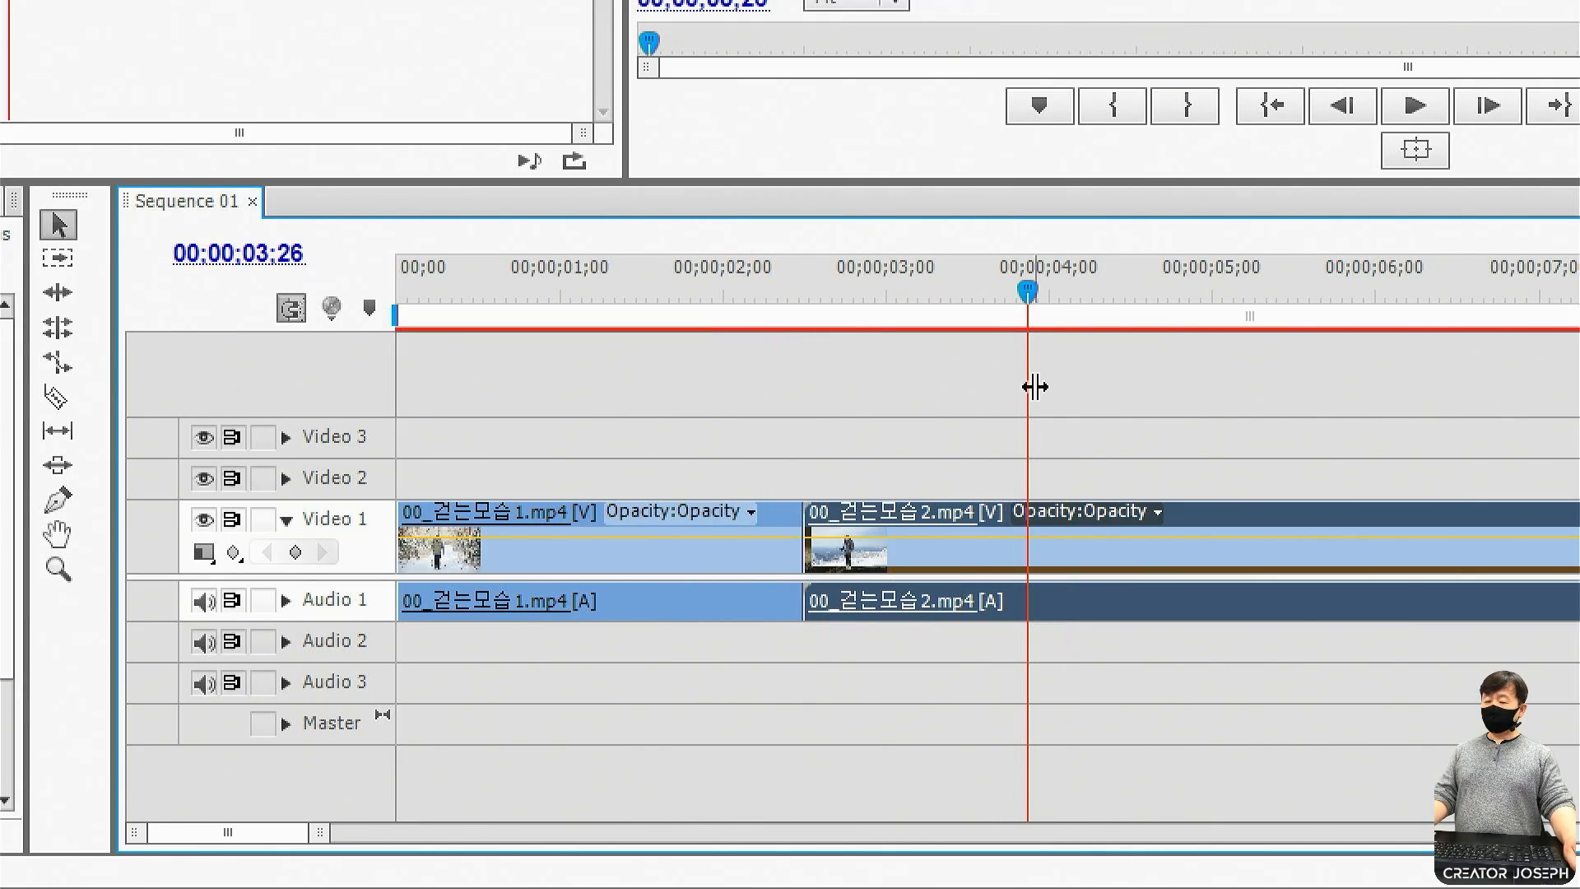
Play the 00_걷는모습2.mp4 clip from its start at 00;00;02;15 and place the playhead at 00;00;03;26 as the cut point.
drag(1028, 306, 800, 296)
mouse_move(752, 240)
mouse_down()
mouse_move(803, 423)
mouse_move(845, 728)
mouse_up()
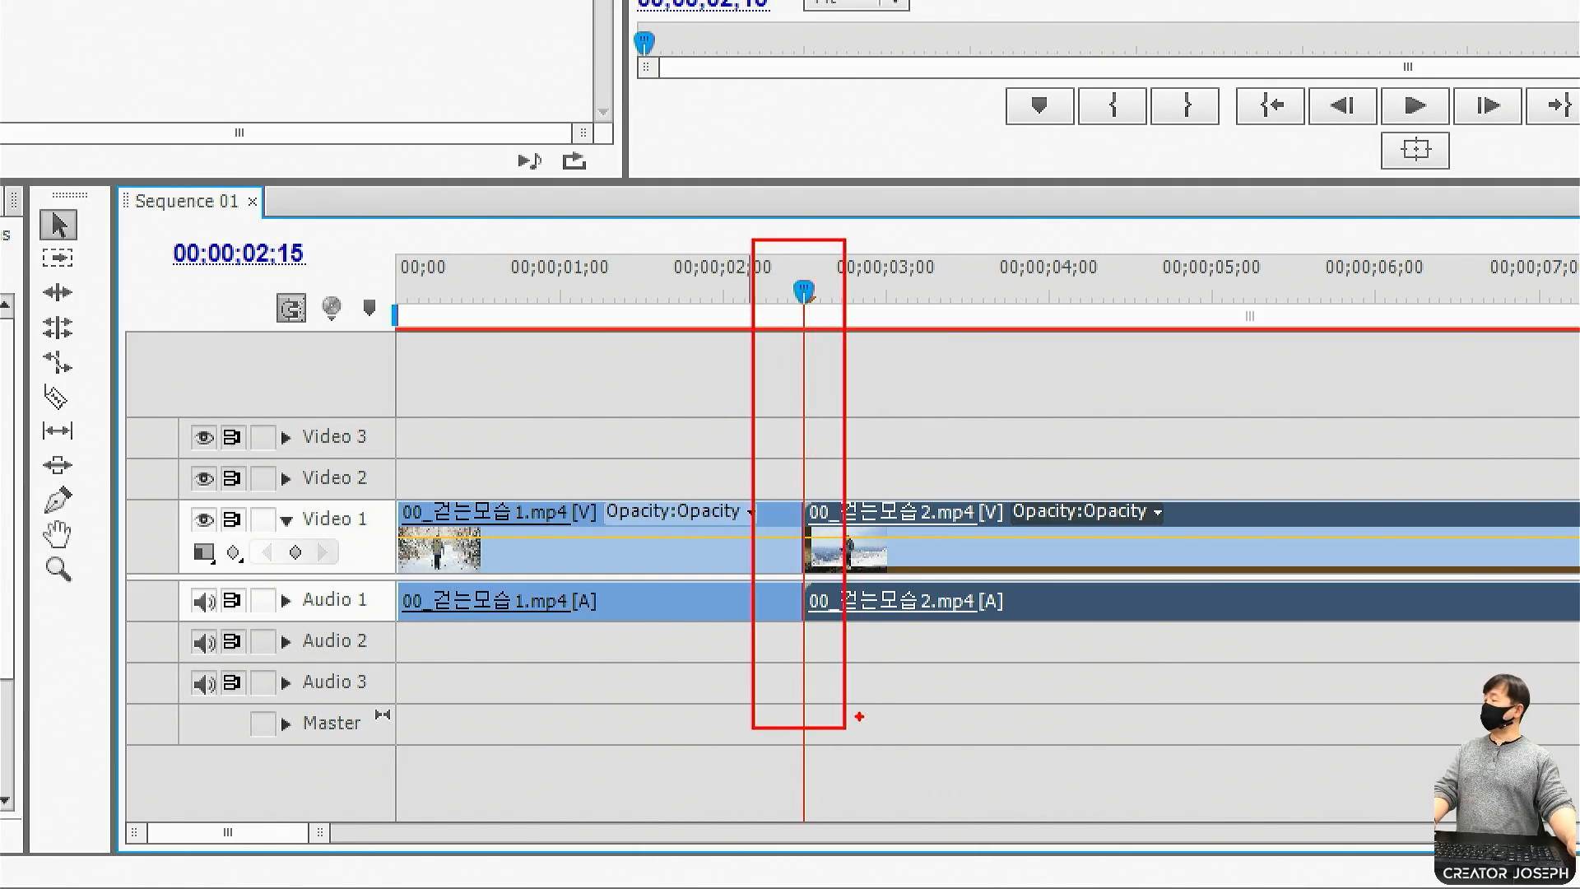
key(Escape)
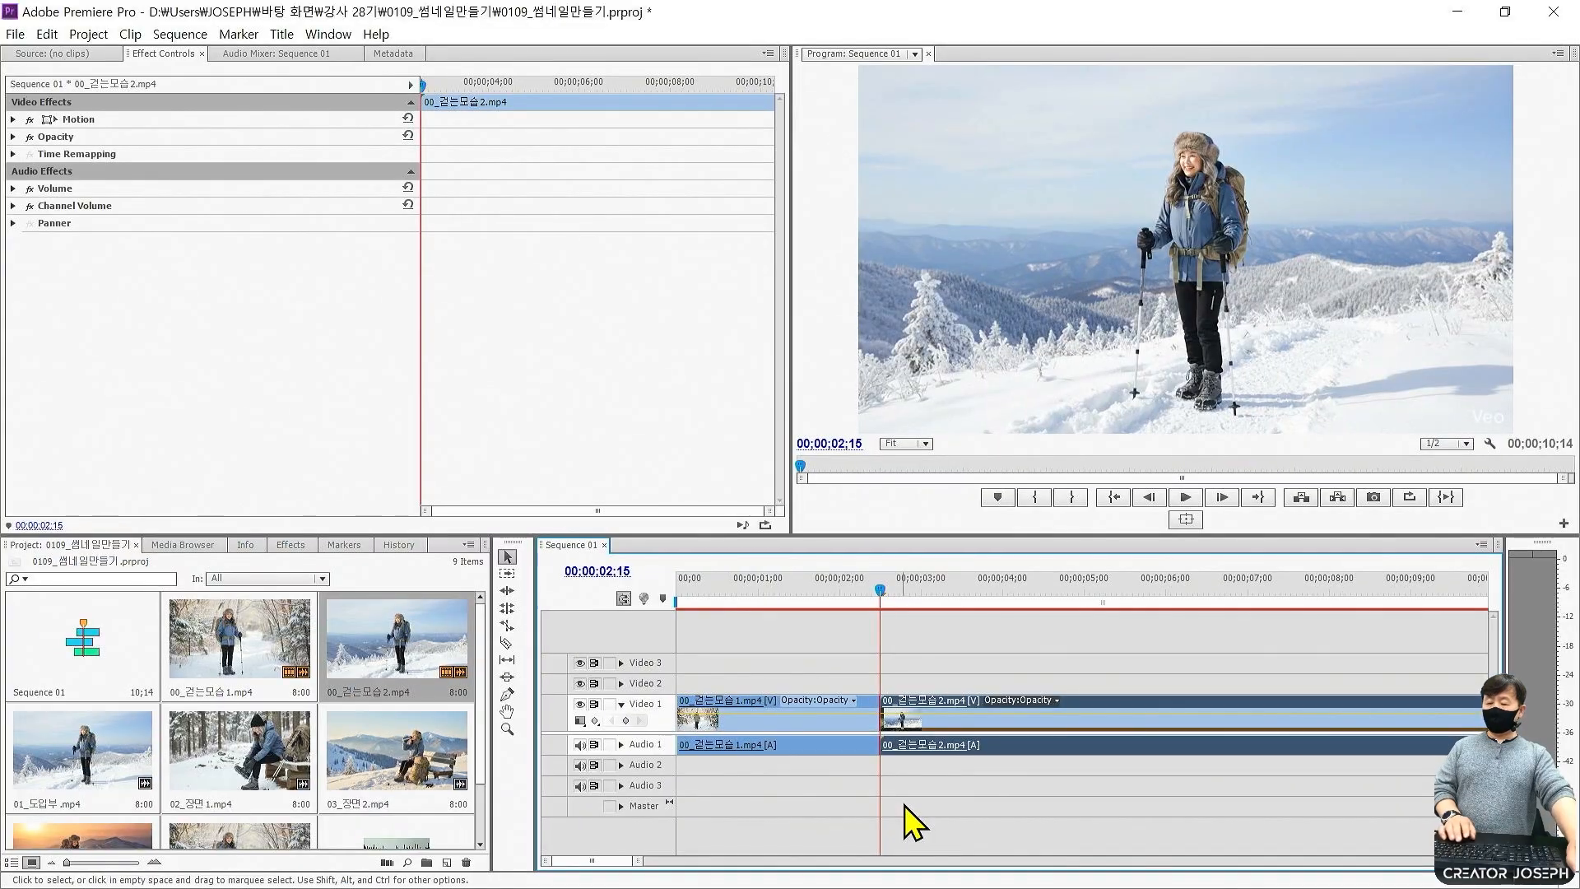
key(space)
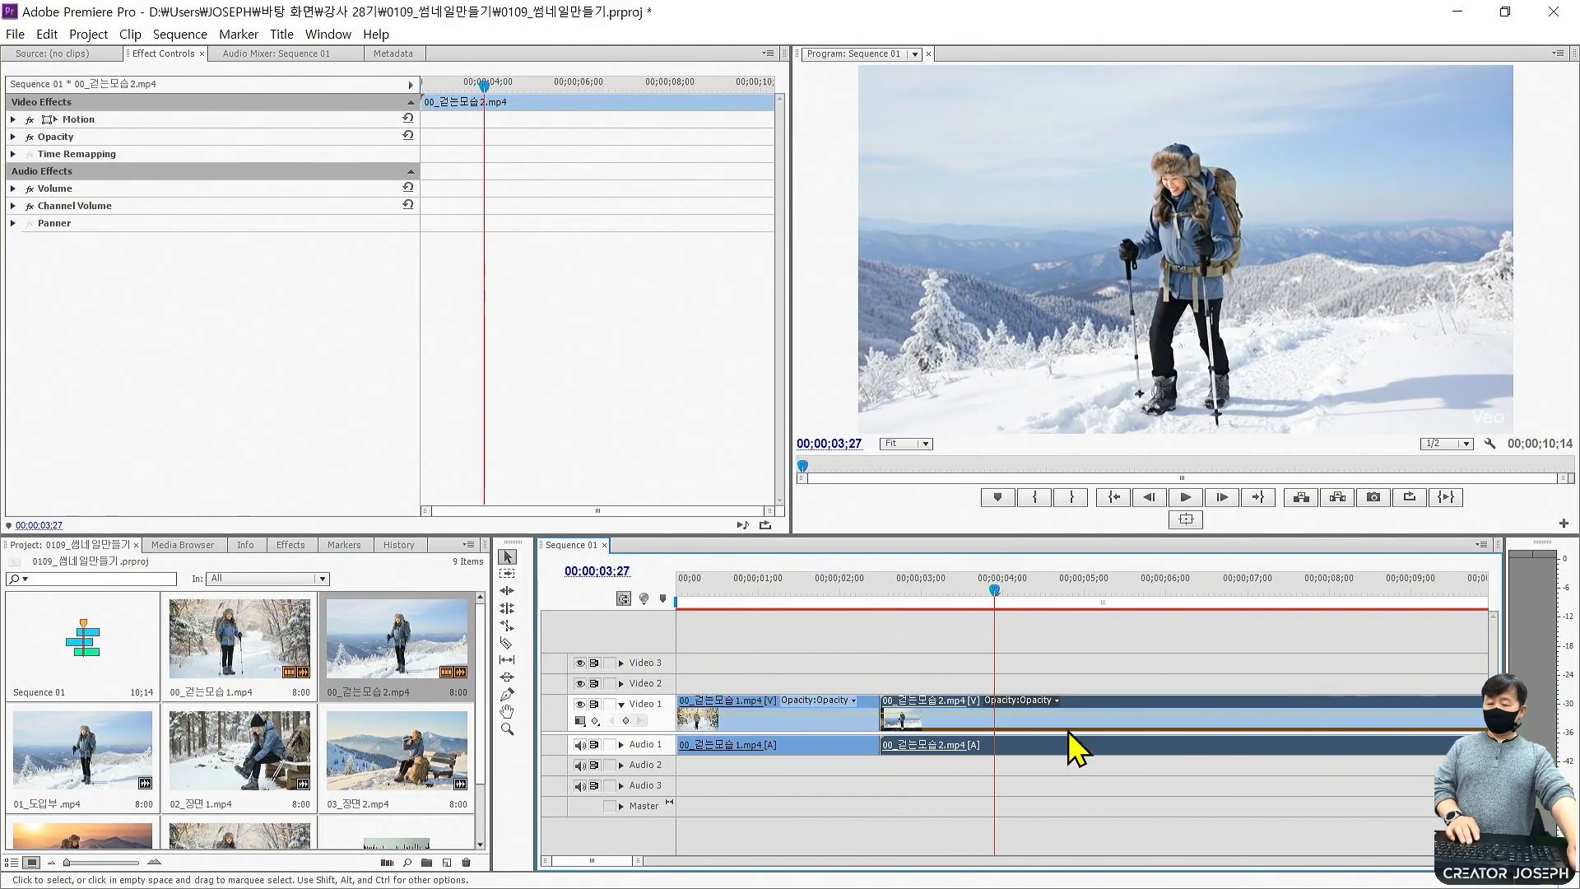
click(897, 590)
drag(898, 590, 889, 590)
key(space)
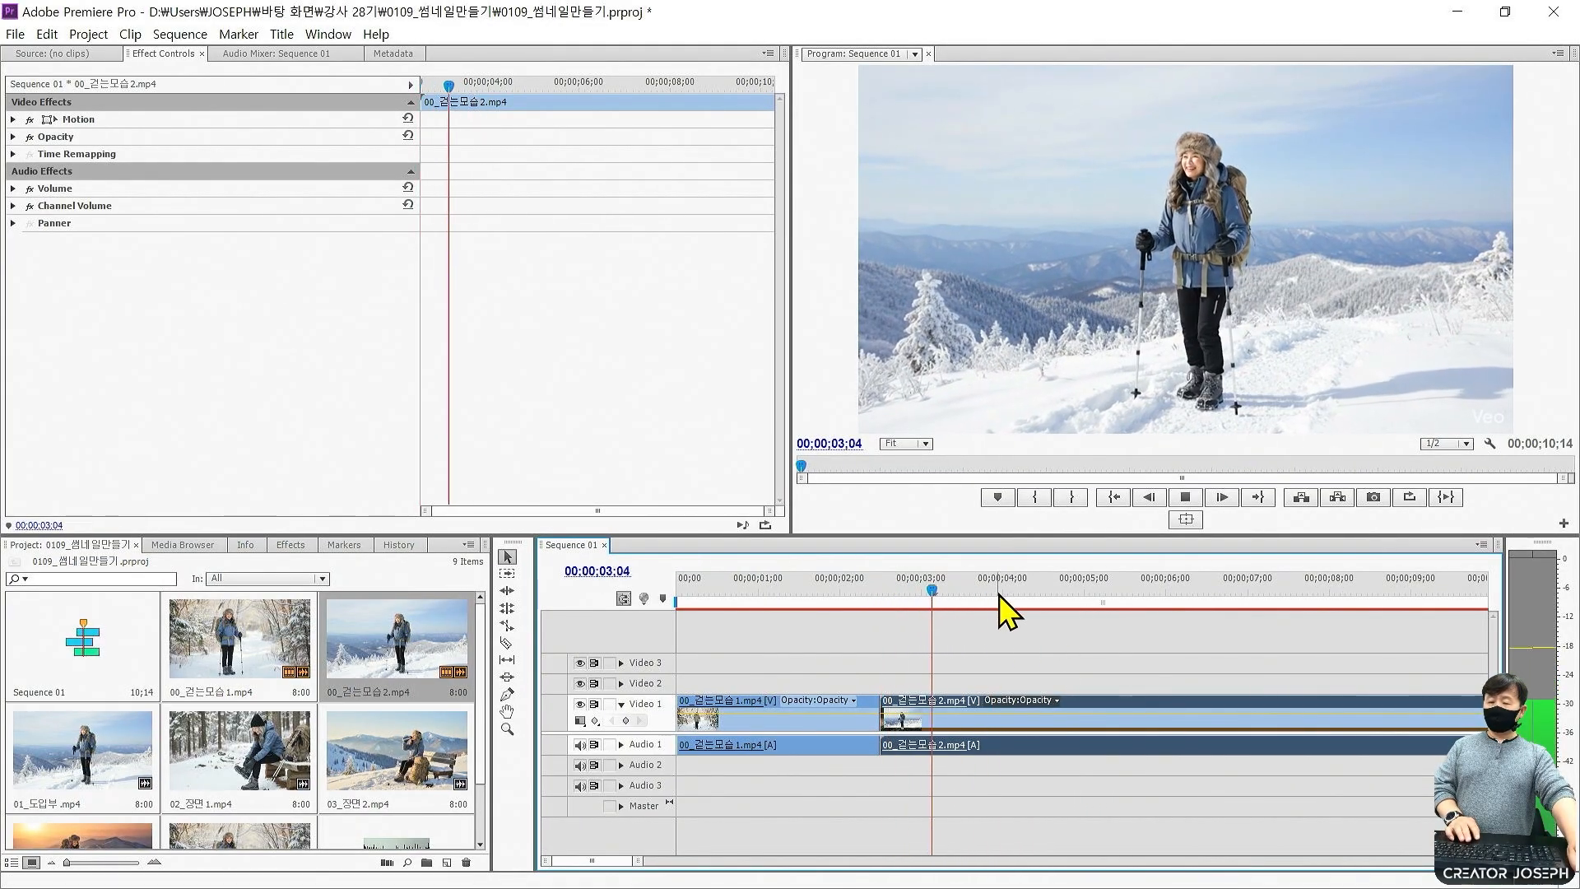
key(space)
mouse_move(979, 590)
mouse_down()
mouse_move(945, 591)
mouse_move(991, 591)
mouse_up()
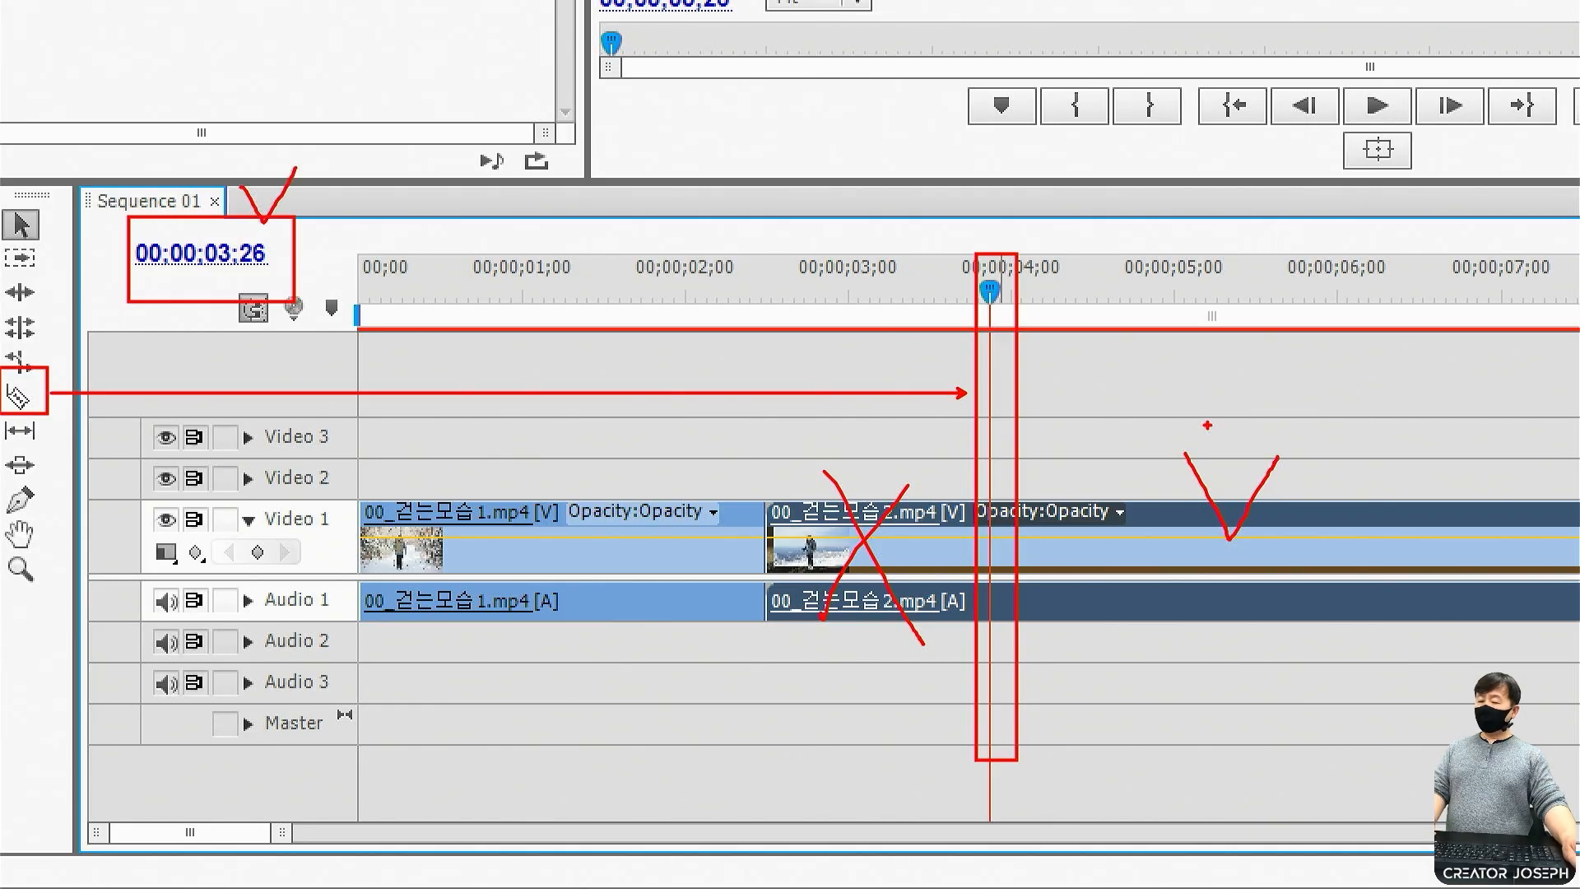
text(Ctrl+K)
key(Return)
text(S)
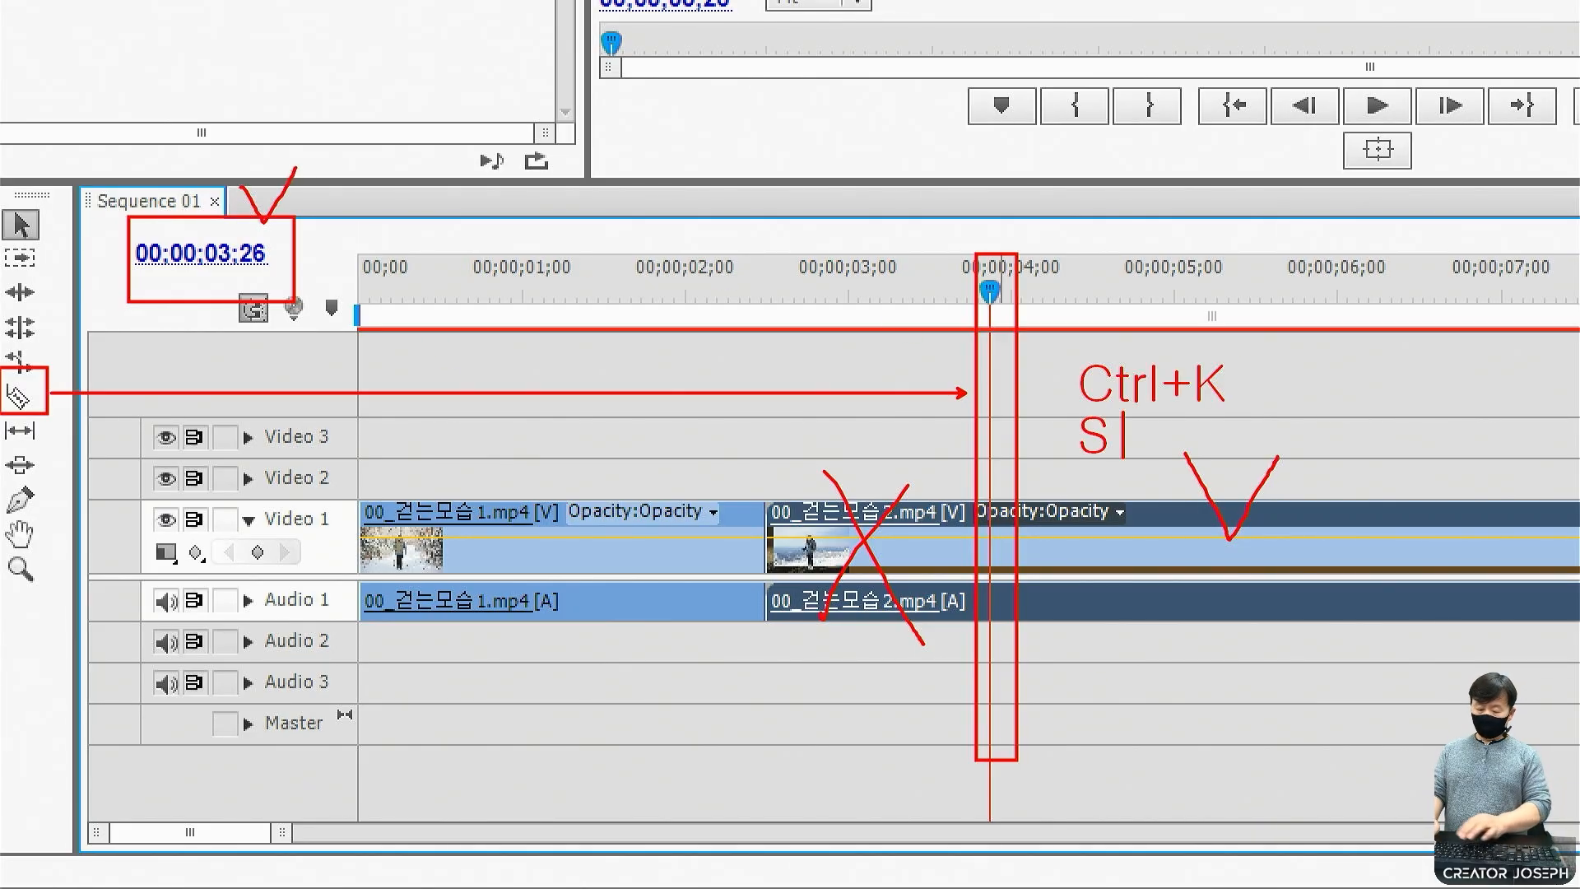
text(hift+Del)
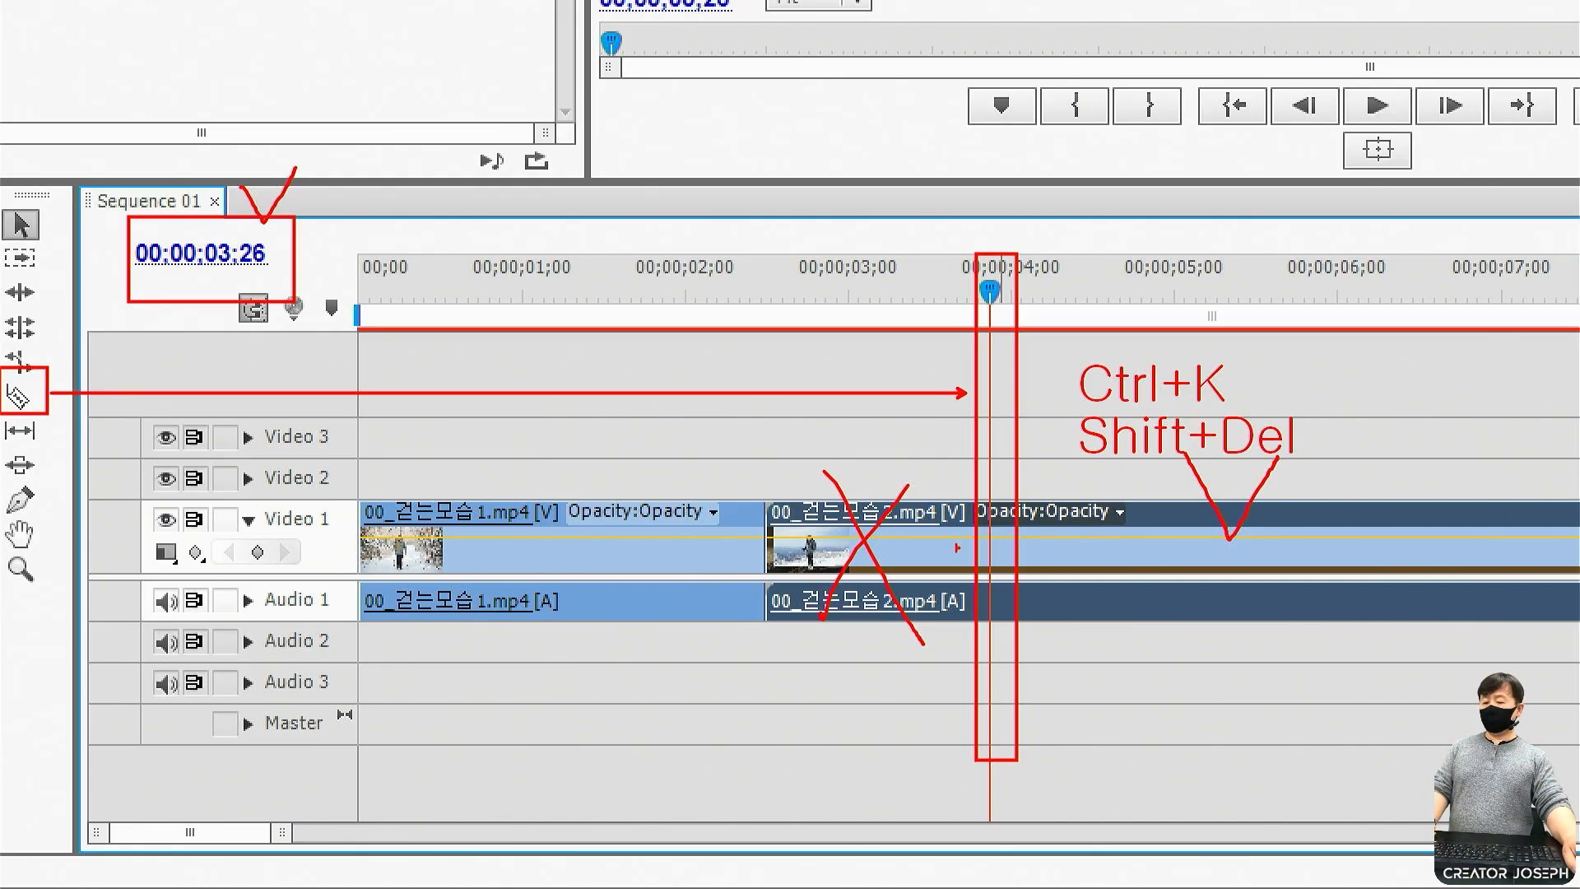
drag(892, 625, 931, 531)
key(Escape)
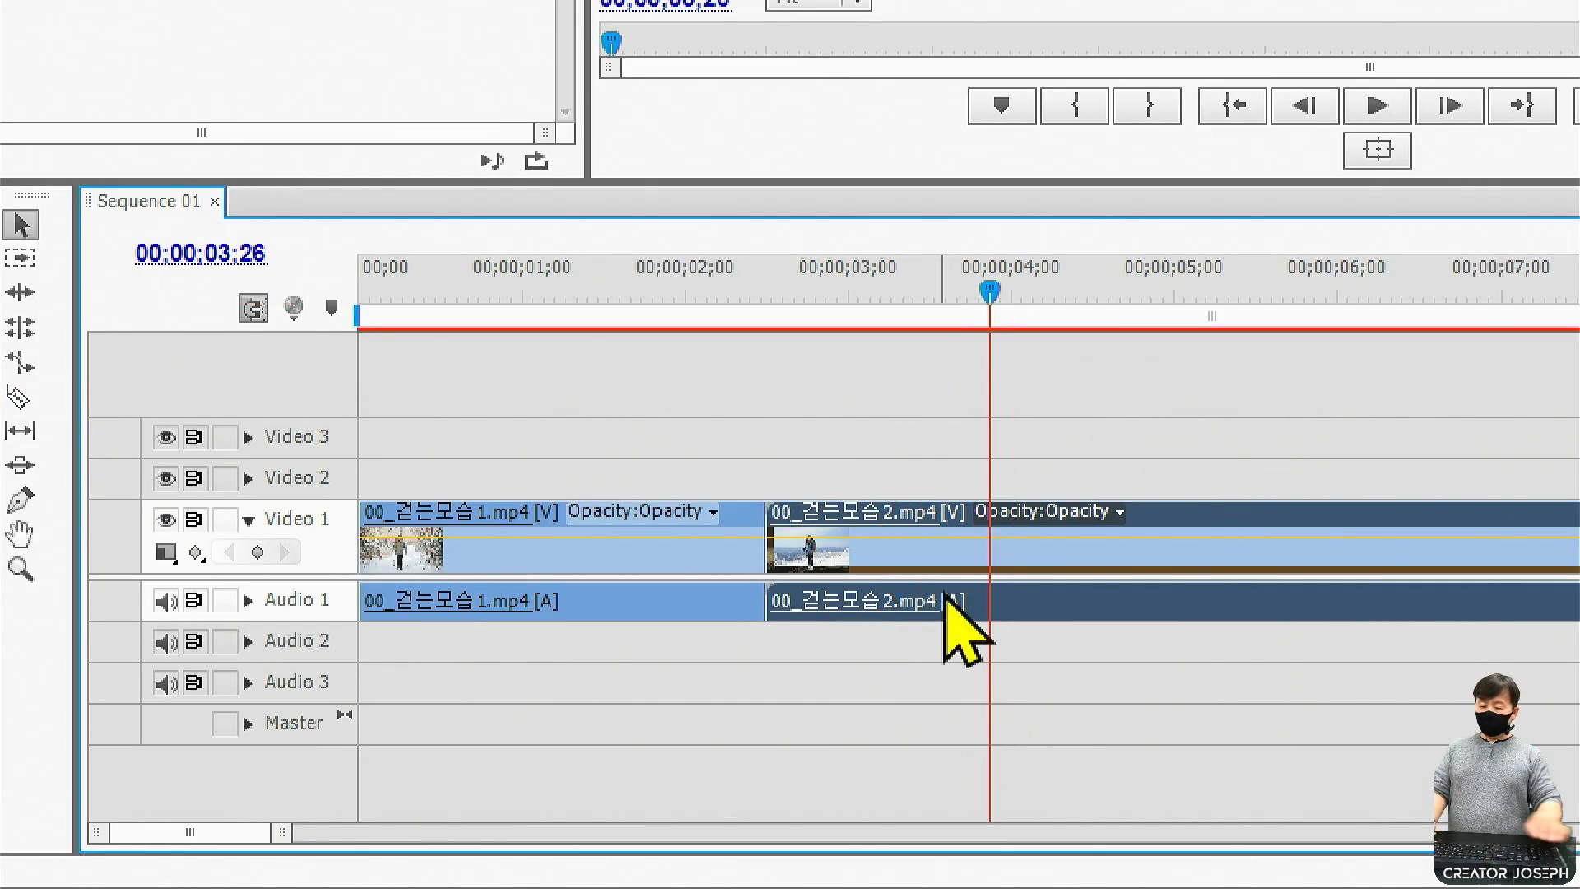
Split the 00_걷는모습2.mp4 clip at 00;00;03;26, ripple-delete the part before the cut and return to the join at 00;00;02;15.
key(ctrl+k)
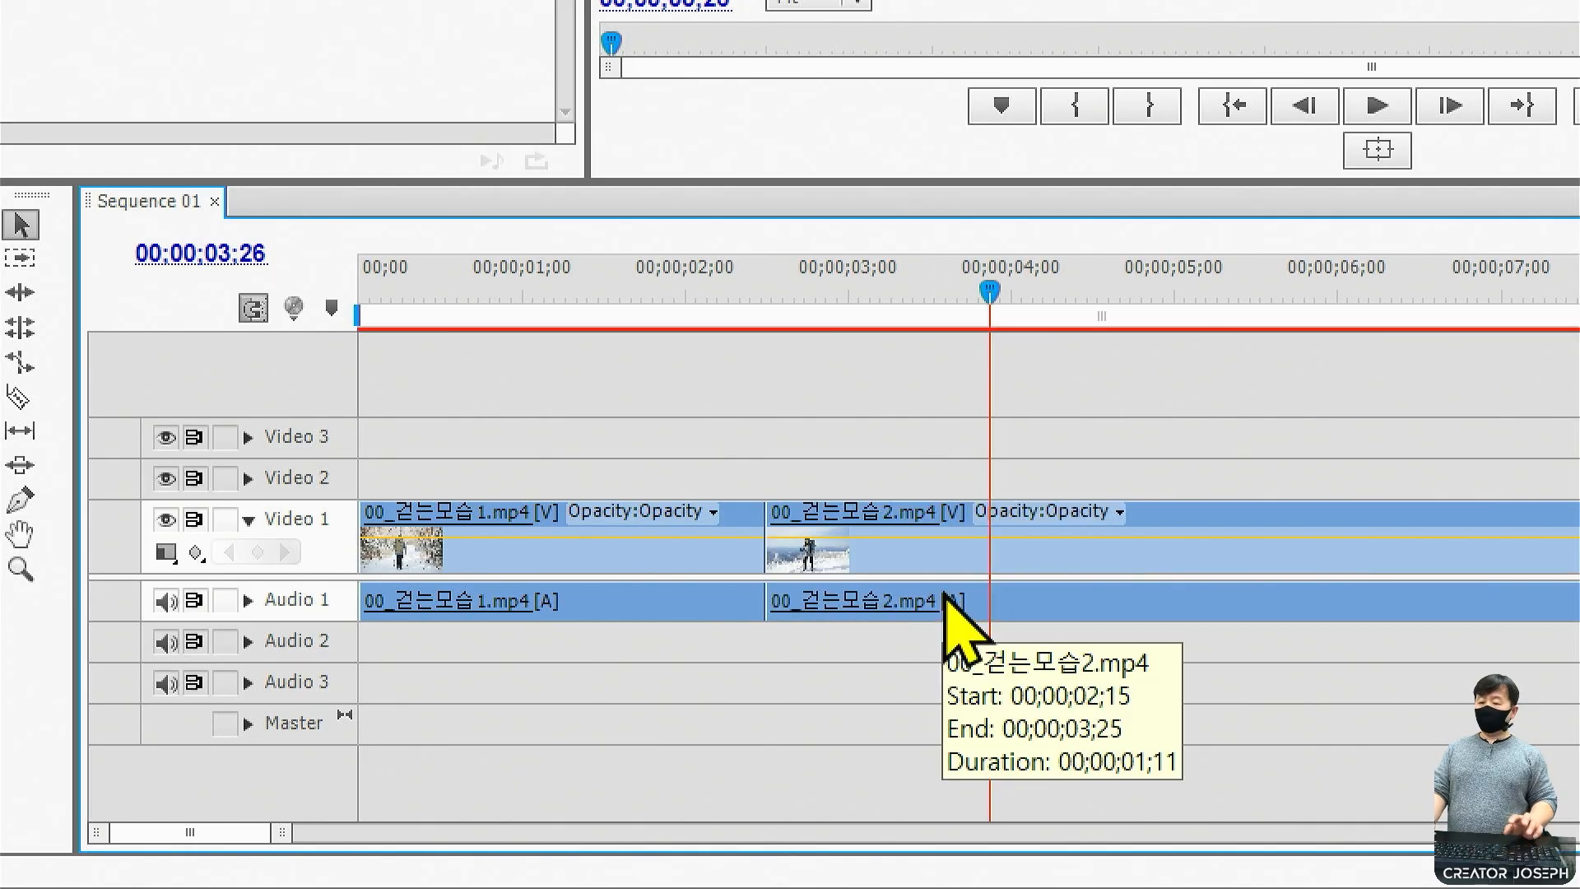
key(Up)
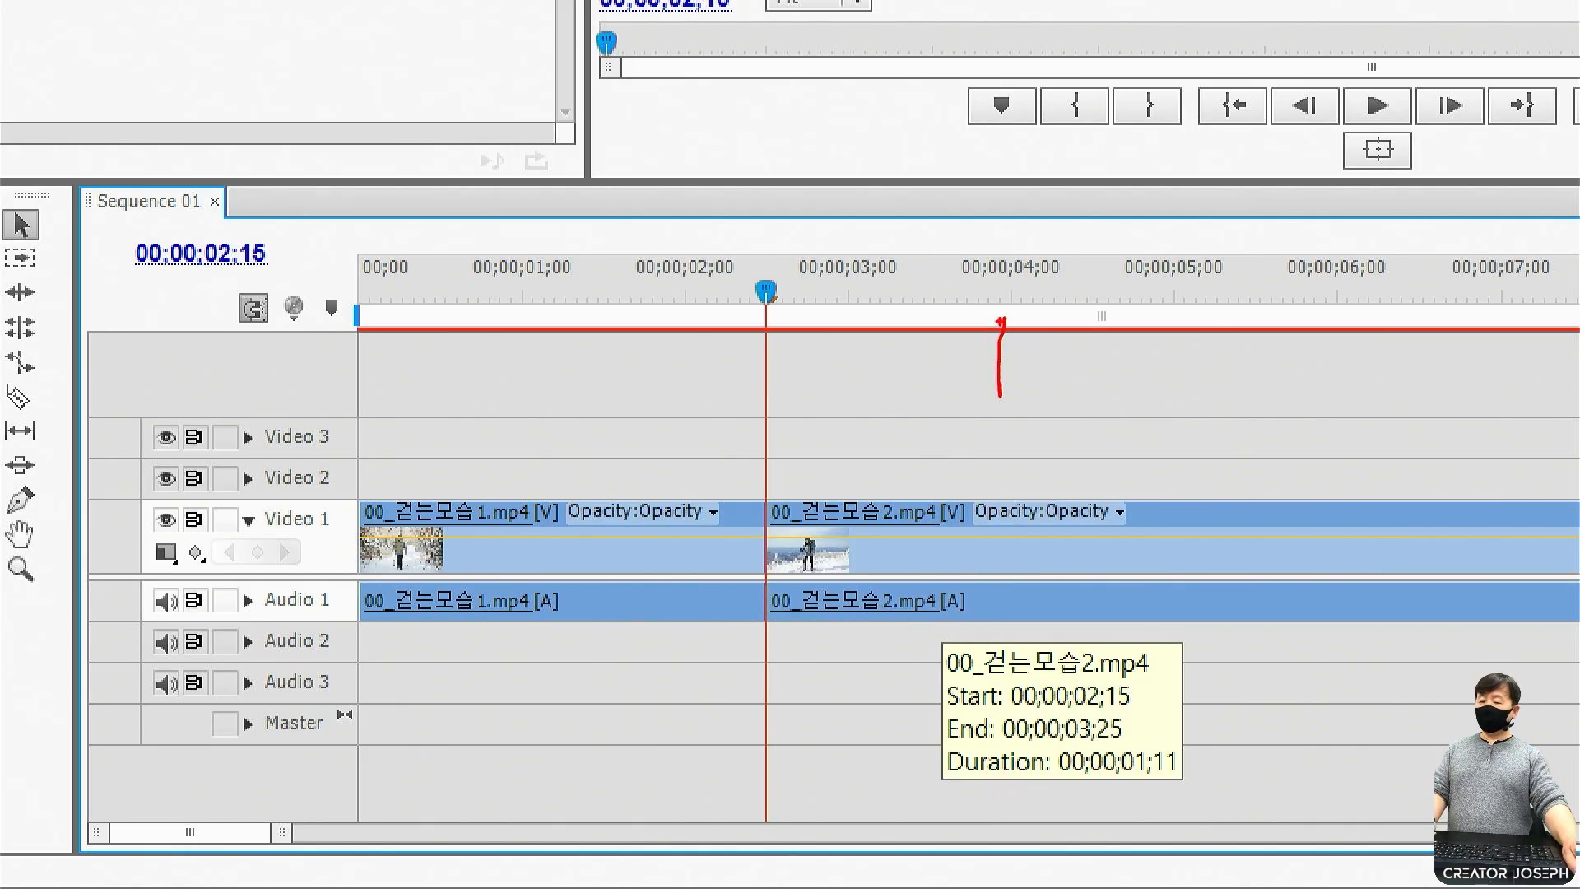
mouse_move(769, 641)
mouse_down()
mouse_move(793, 484)
mouse_move(783, 656)
mouse_move(670, 554)
mouse_move(811, 496)
mouse_move(857, 623)
mouse_up()
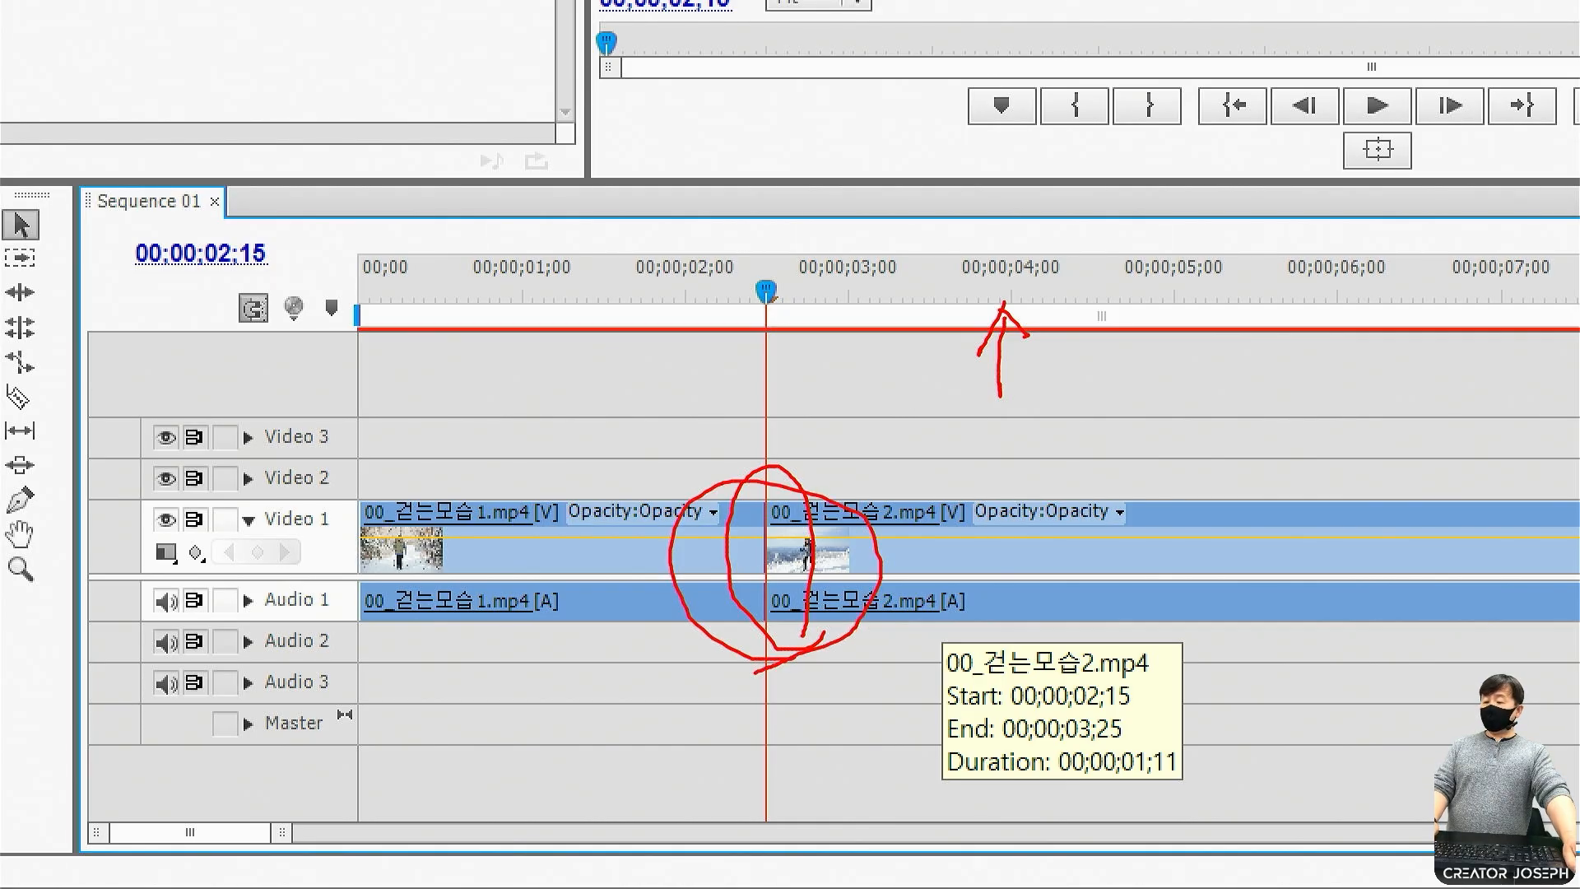
key(Escape)
key(ctrl+2)
drag(733, 469, 806, 660)
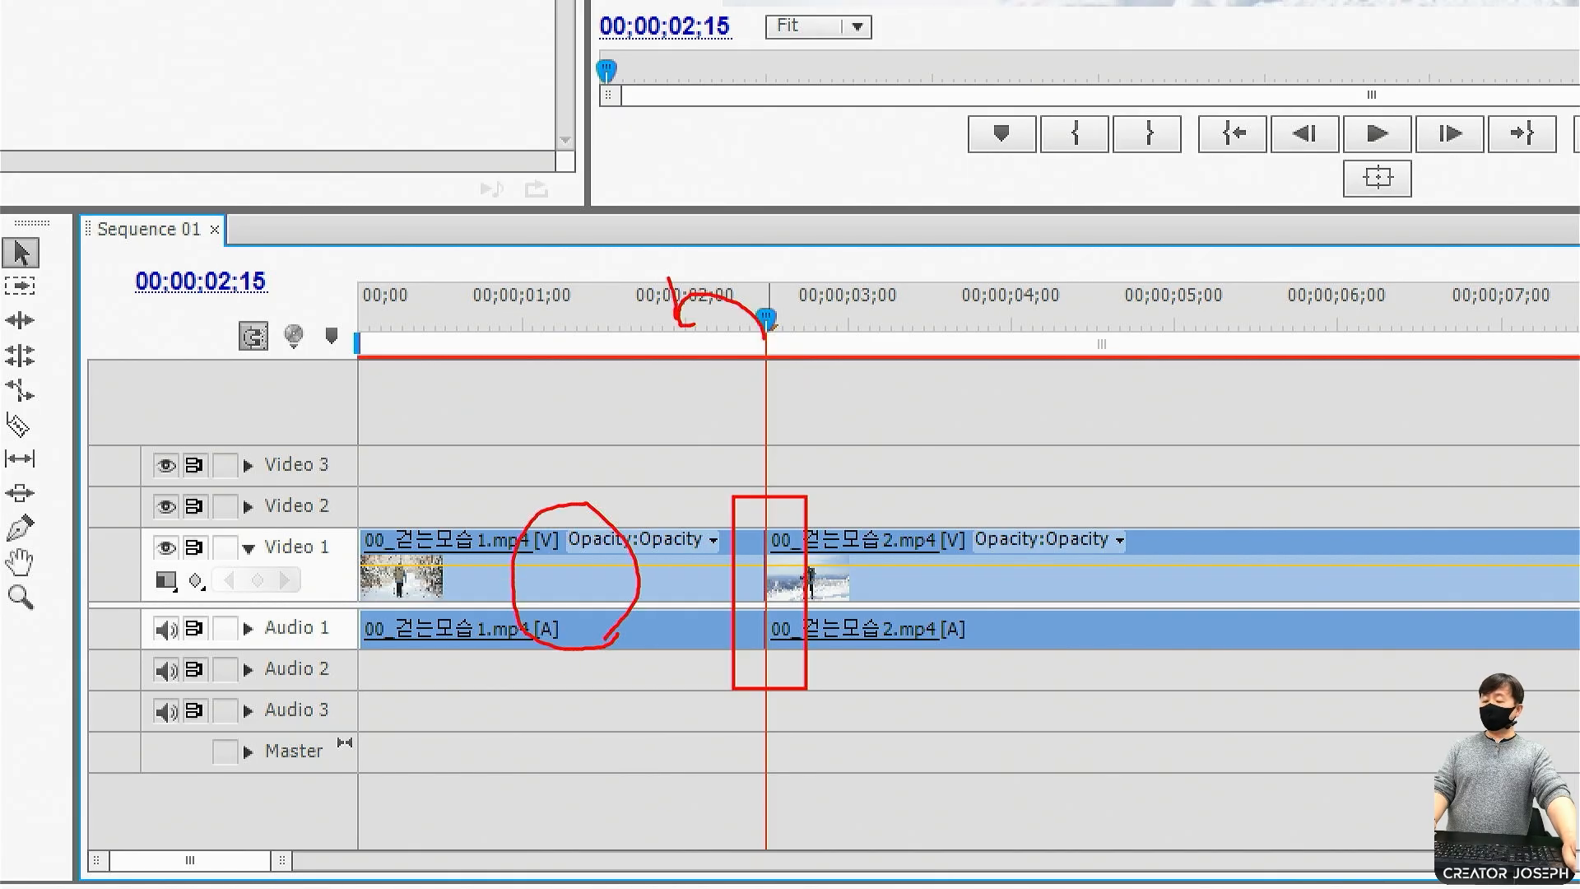
mouse_move(574, 473)
mouse_down()
mouse_move(791, 411)
mouse_move(981, 500)
mouse_up()
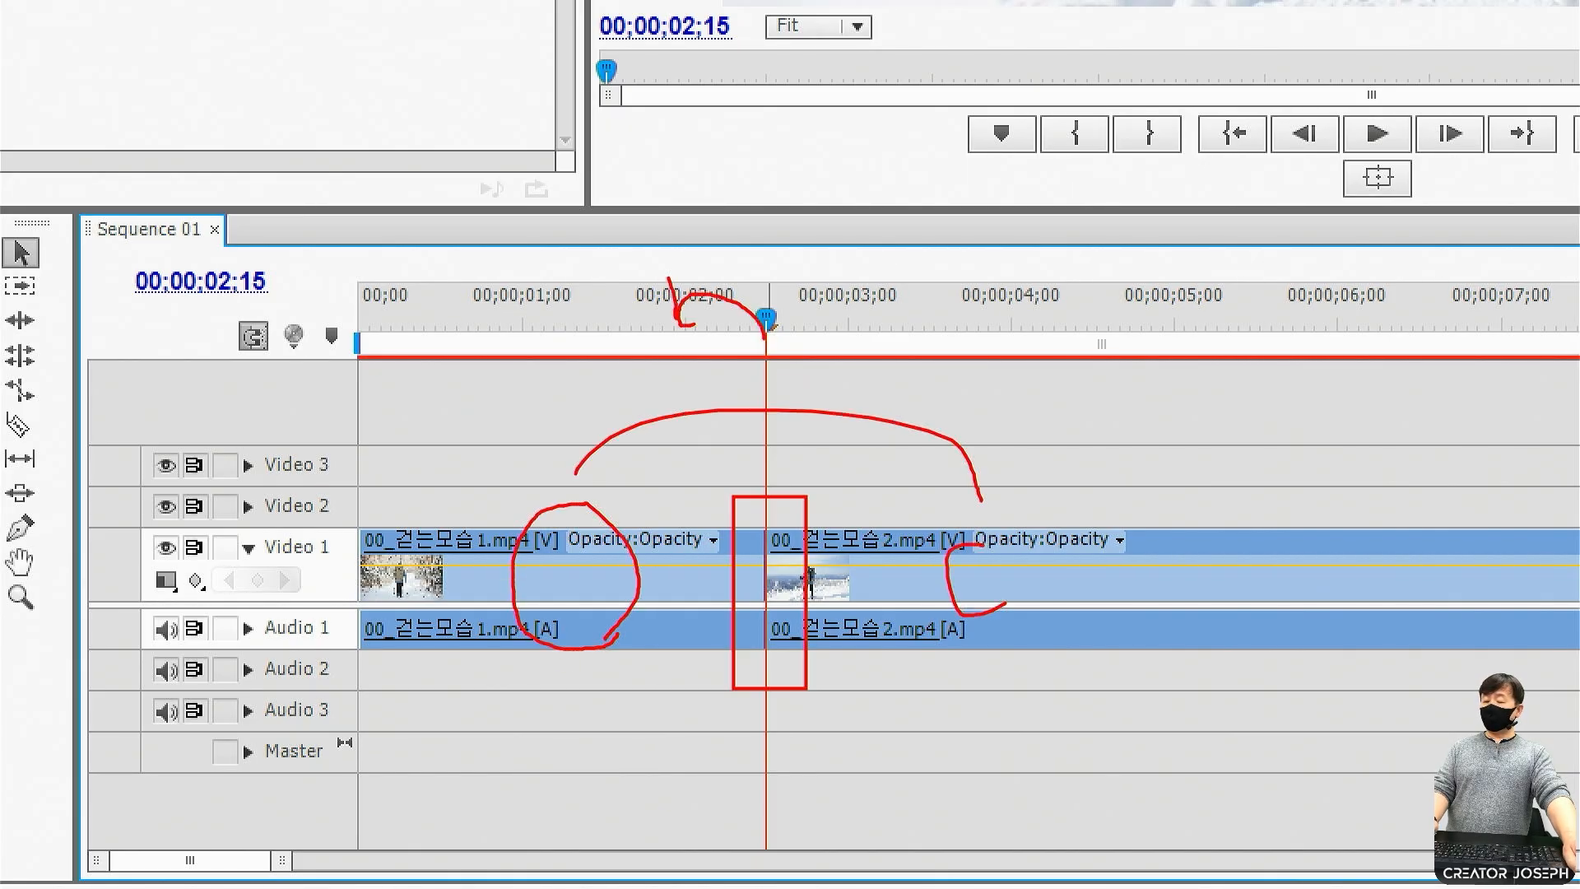
key(Escape)
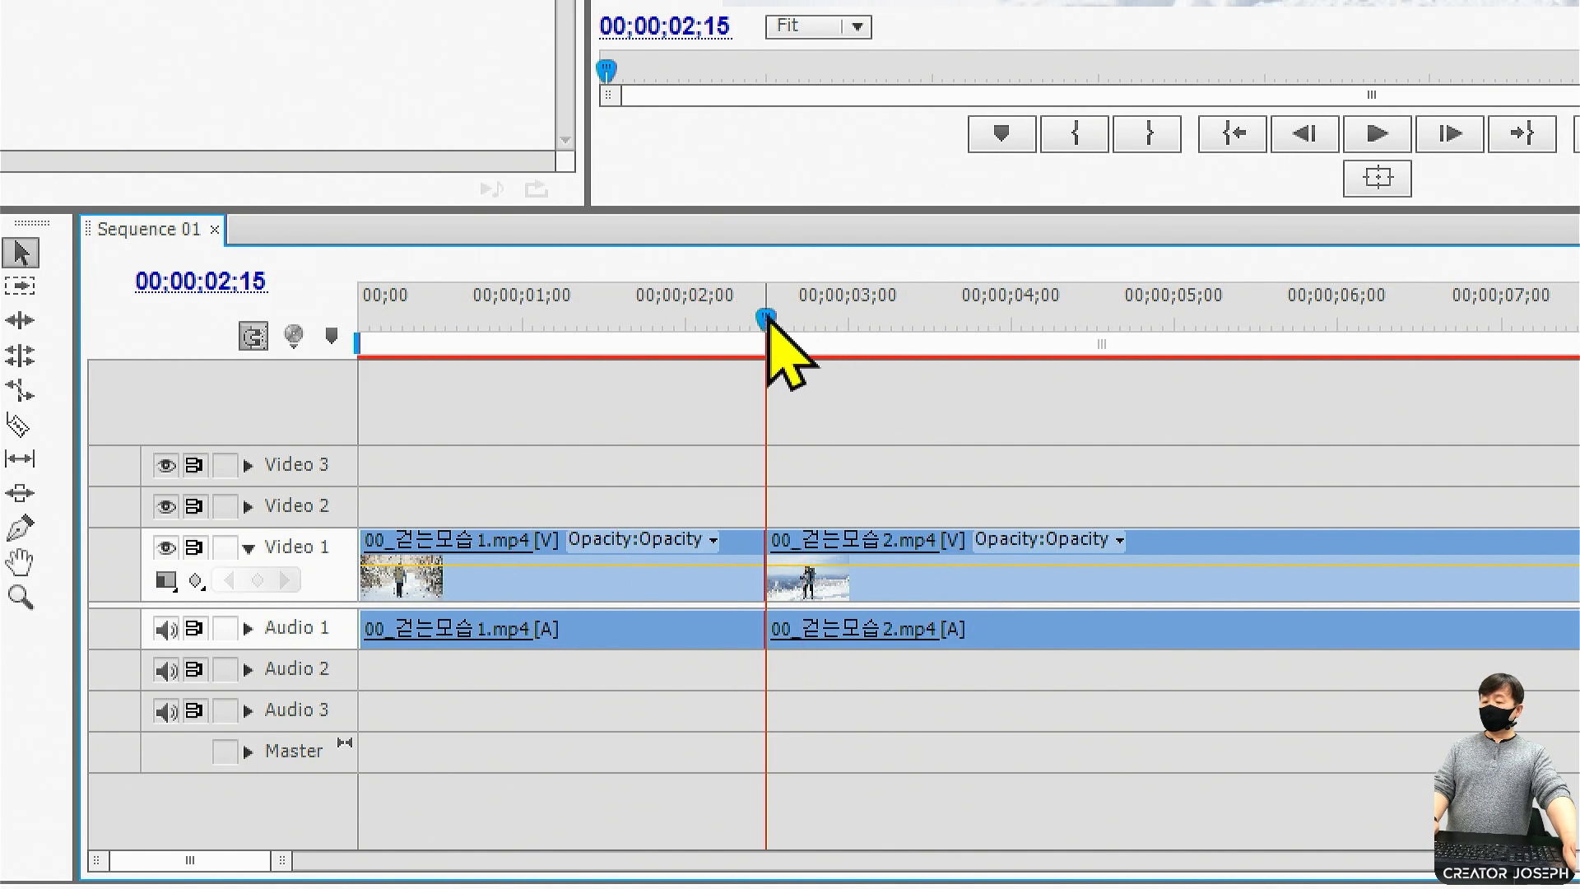
Play back the transition between the two walking clips, first from 00;00;01;17 and again from the sequence start.
drag(767, 317, 617, 325)
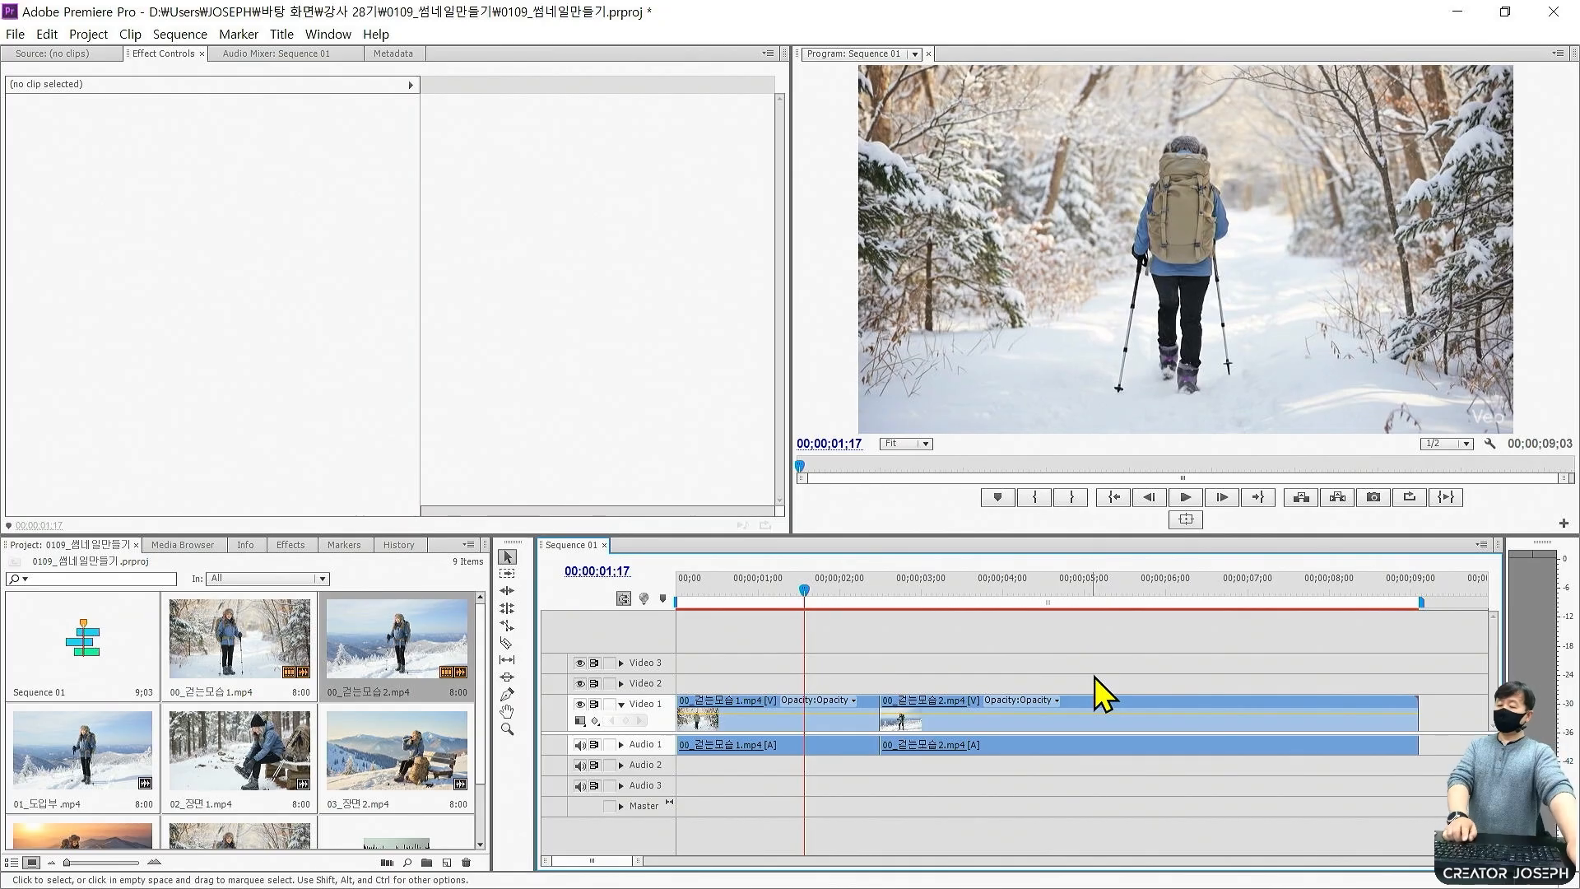
key(space)
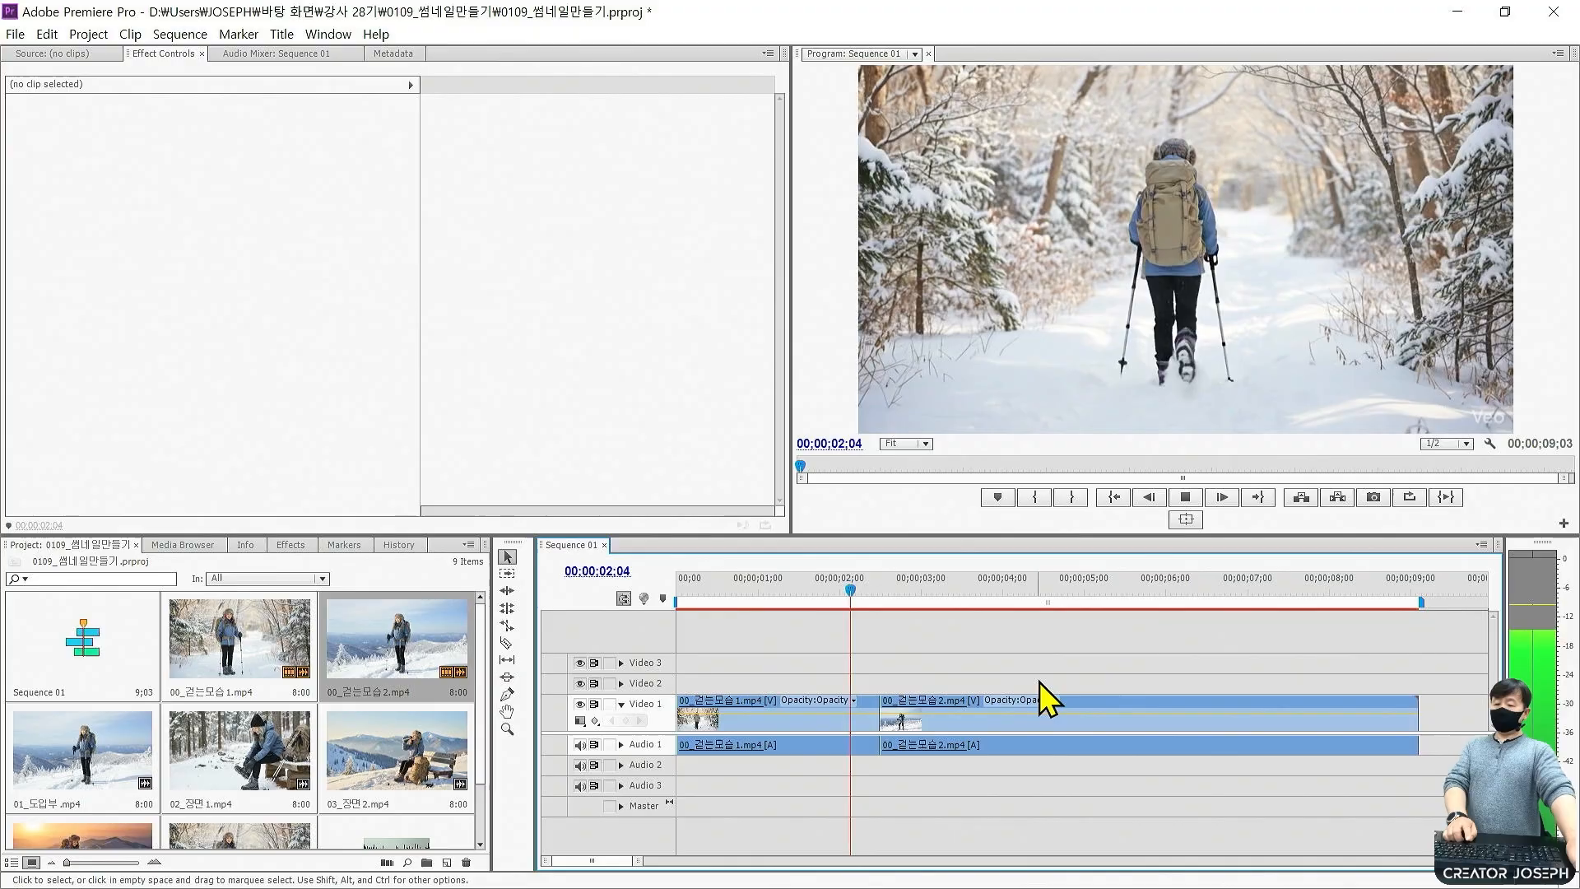
drag(770, 586, 570, 589)
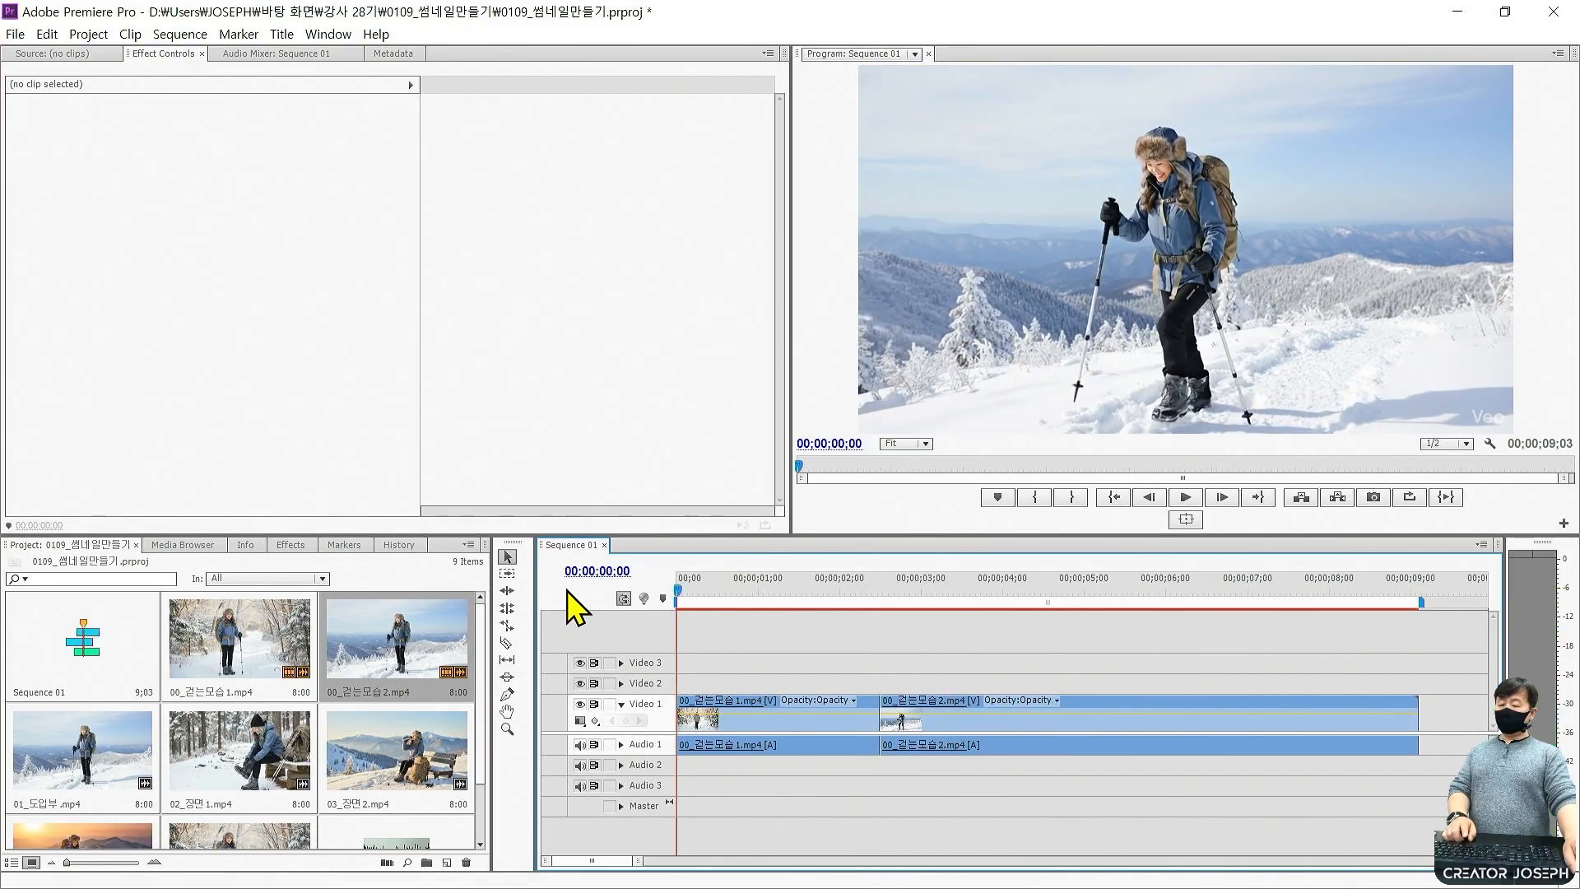
key(space)
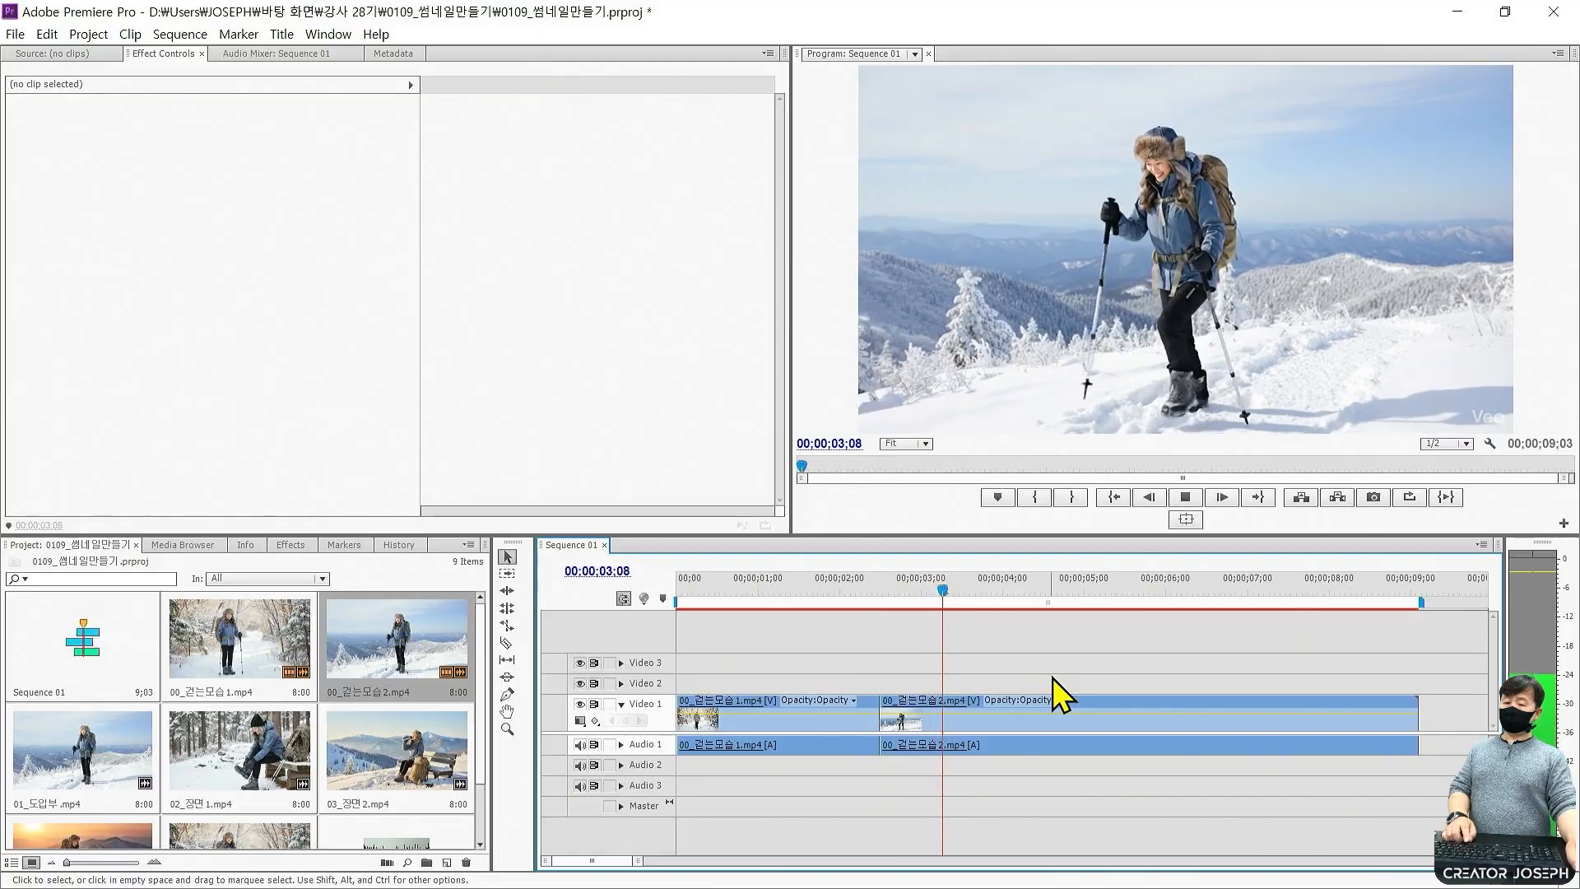
Replay the 00_걷는모습2.mp4 section of the sequence and stop the playhead at 00;00;05;21 as its end point.
key(space)
click(893, 589)
key(space)
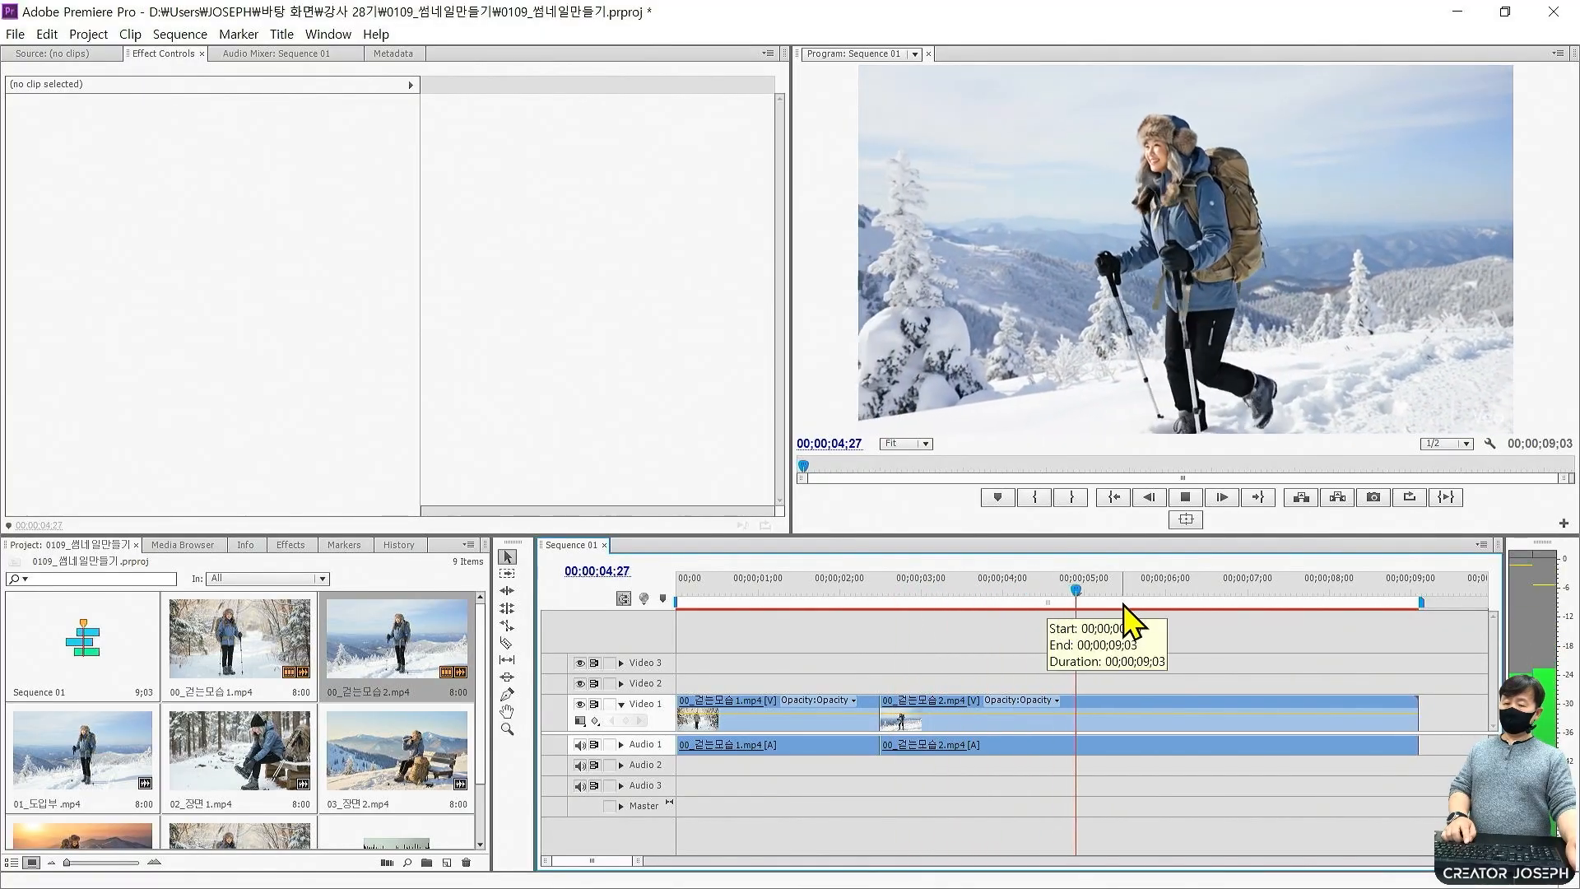
key(space)
key(space)
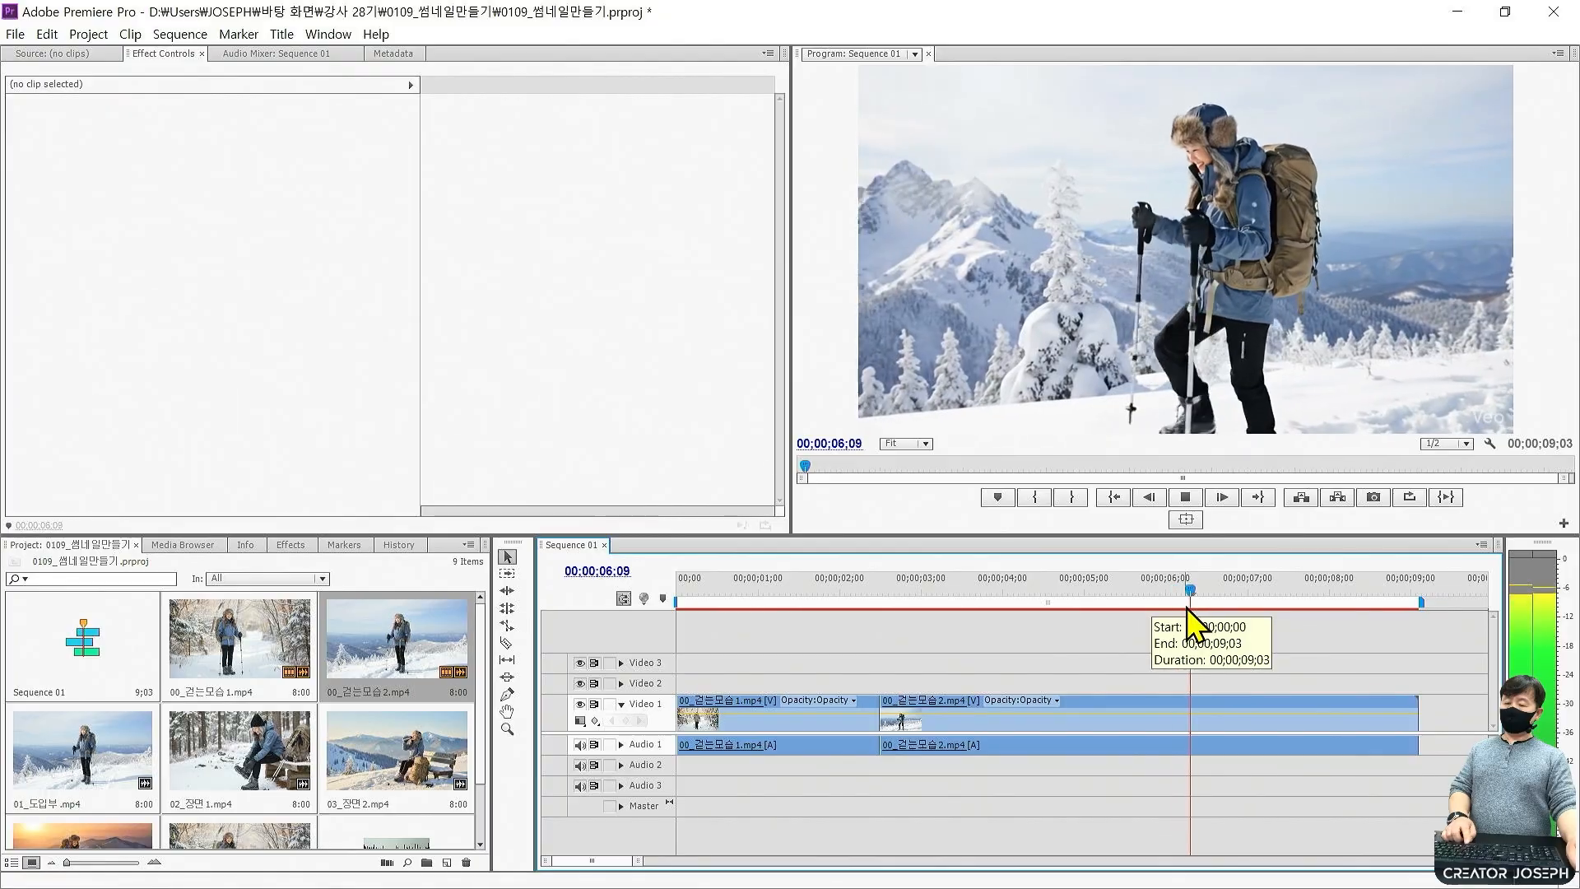
key(space)
click(913, 591)
key(space)
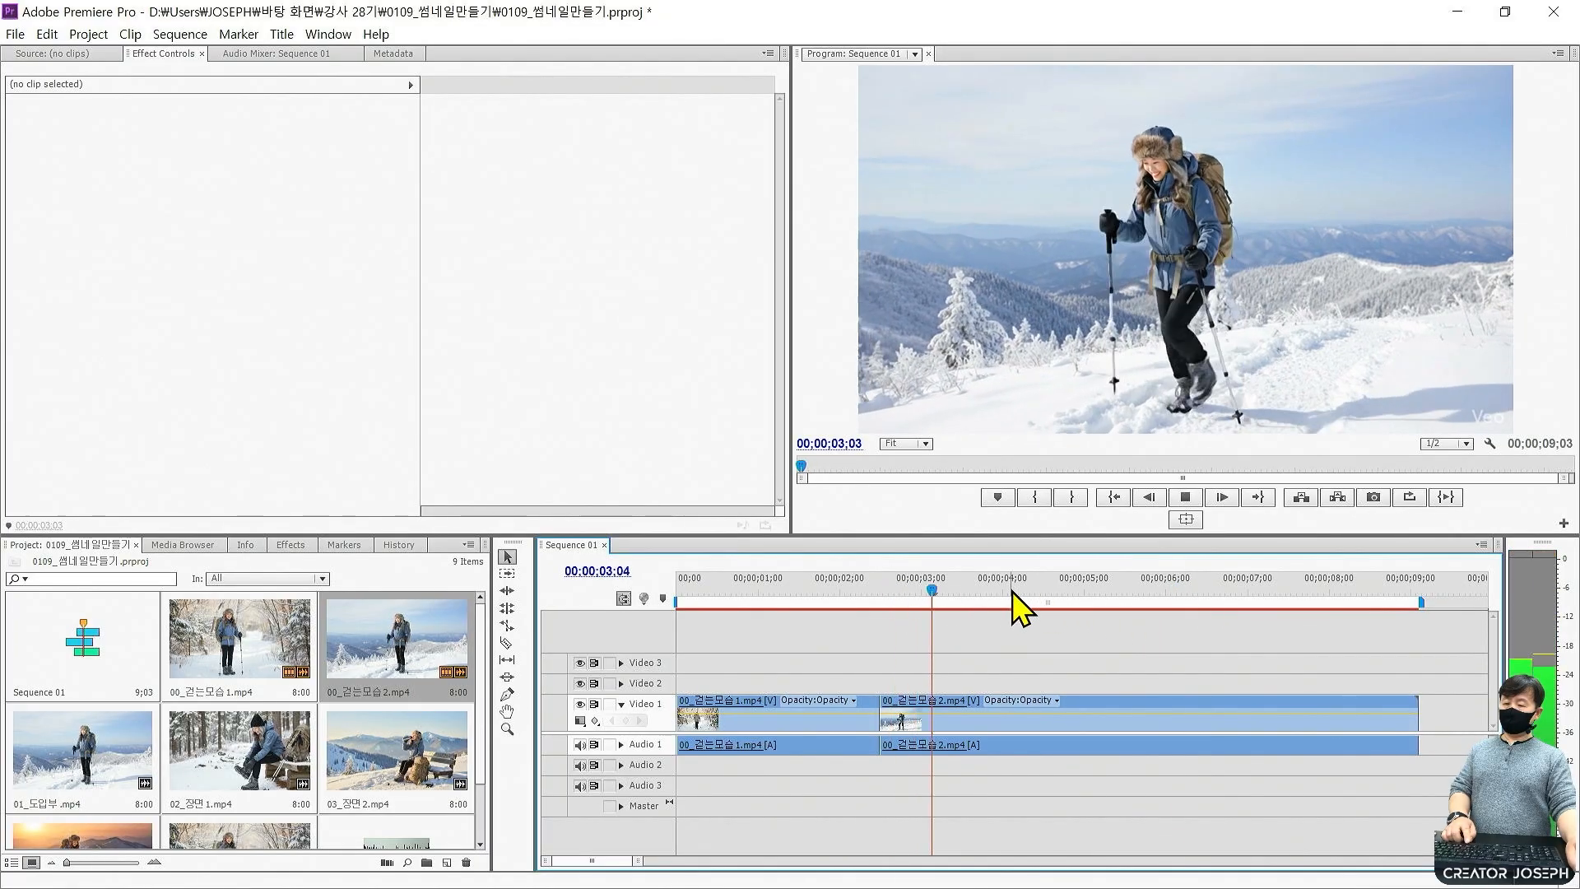
key(space)
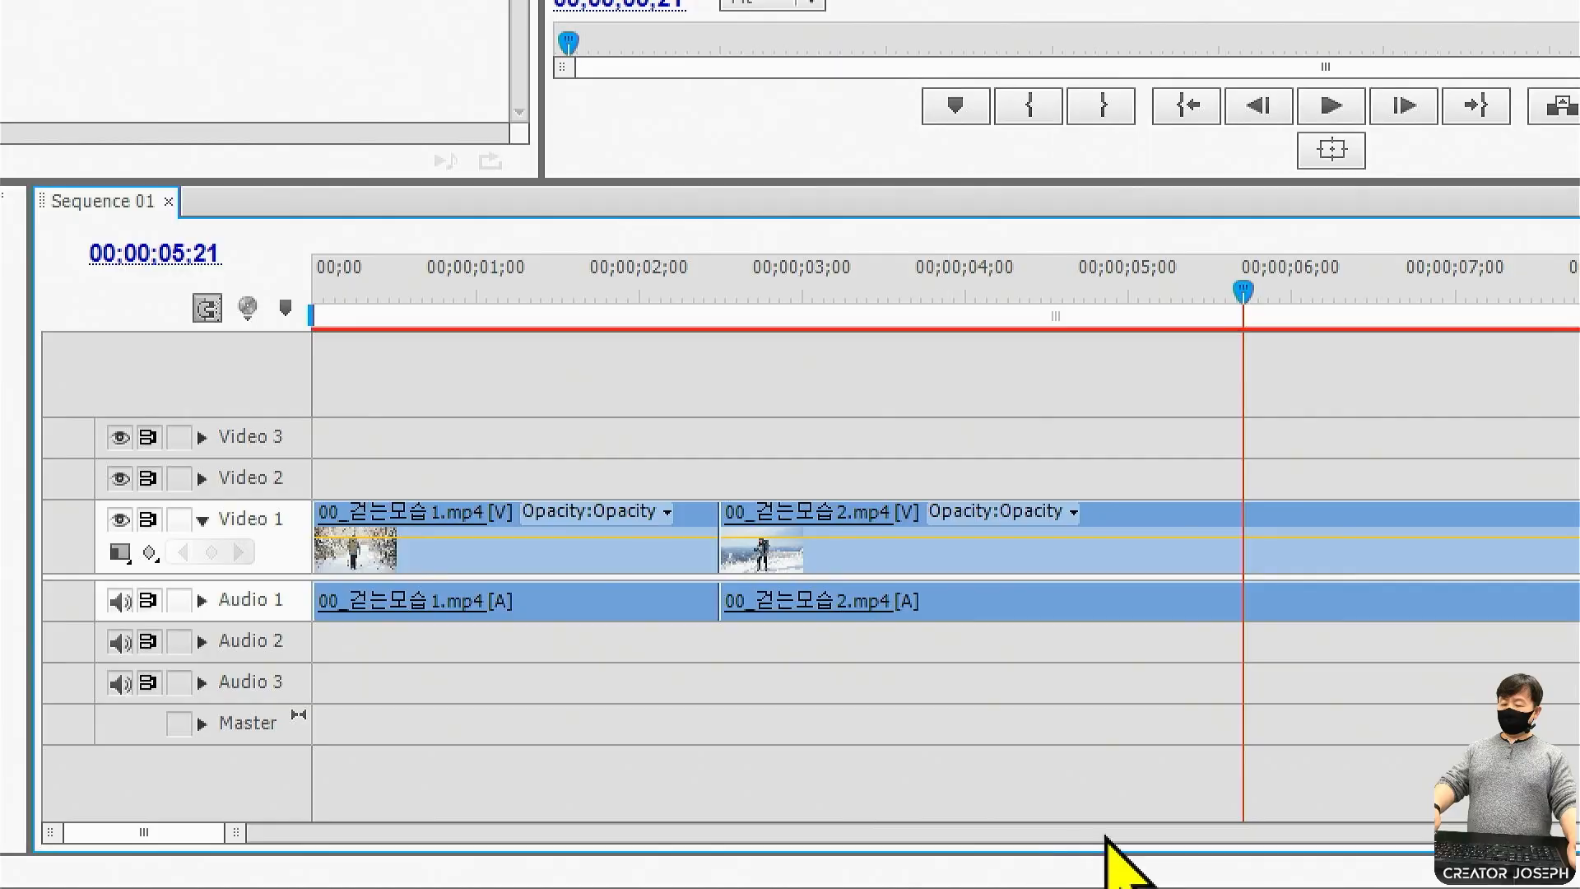
Trim the end of the 00_걷는모습2.mp4 clip back to the playhead at 00;00;05;21.
drag(66, 205, 232, 286)
key(Escape)
key(minus)
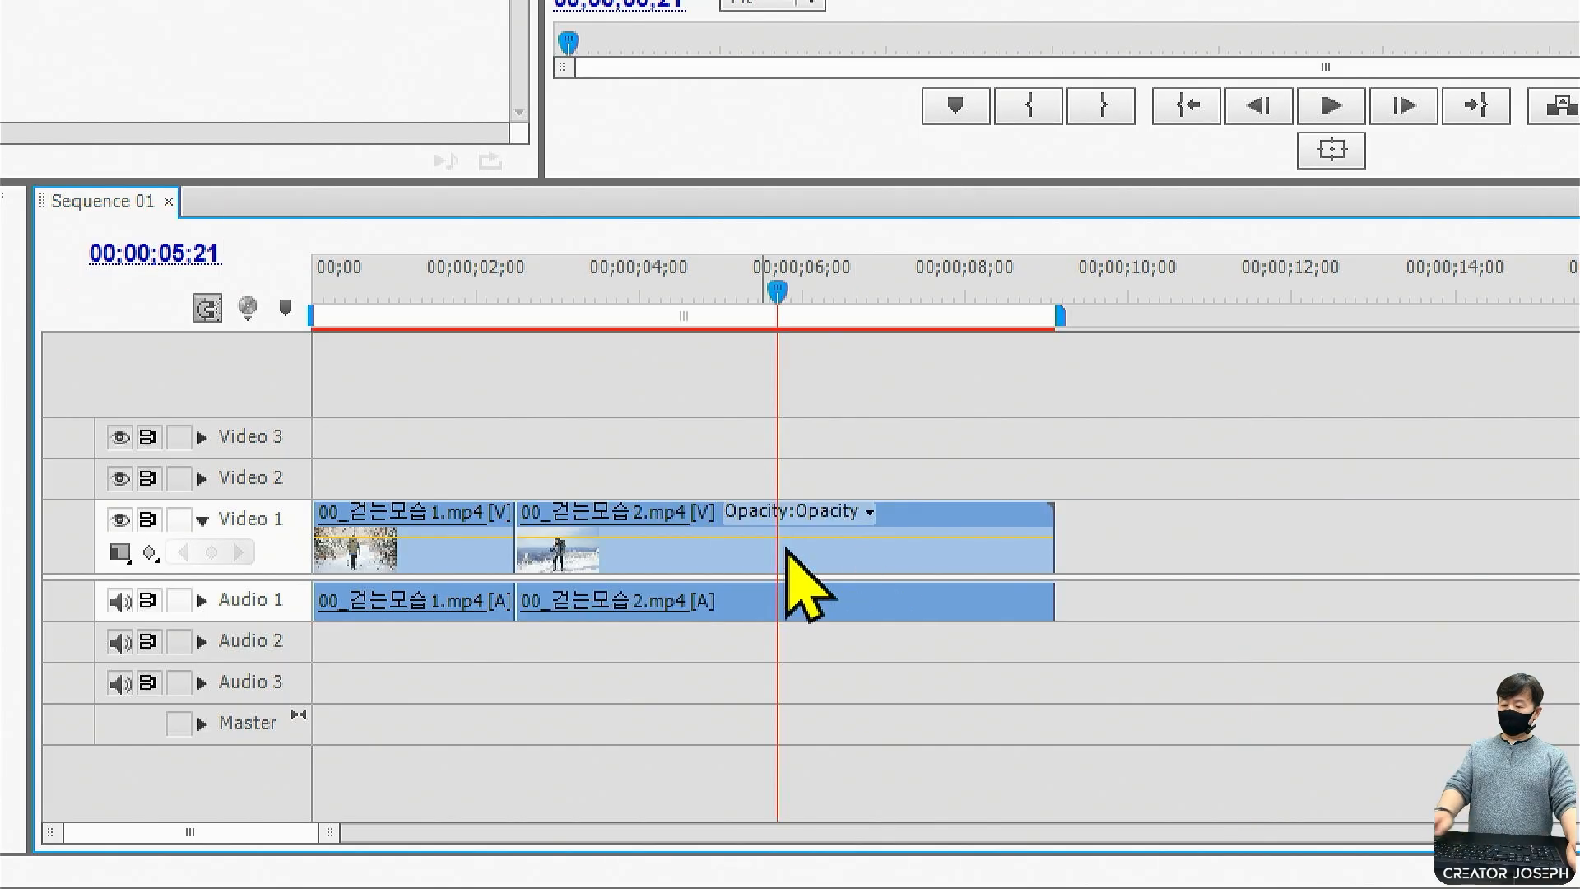
drag(77, 224, 238, 269)
drag(748, 253, 808, 723)
drag(1066, 627, 1097, 564)
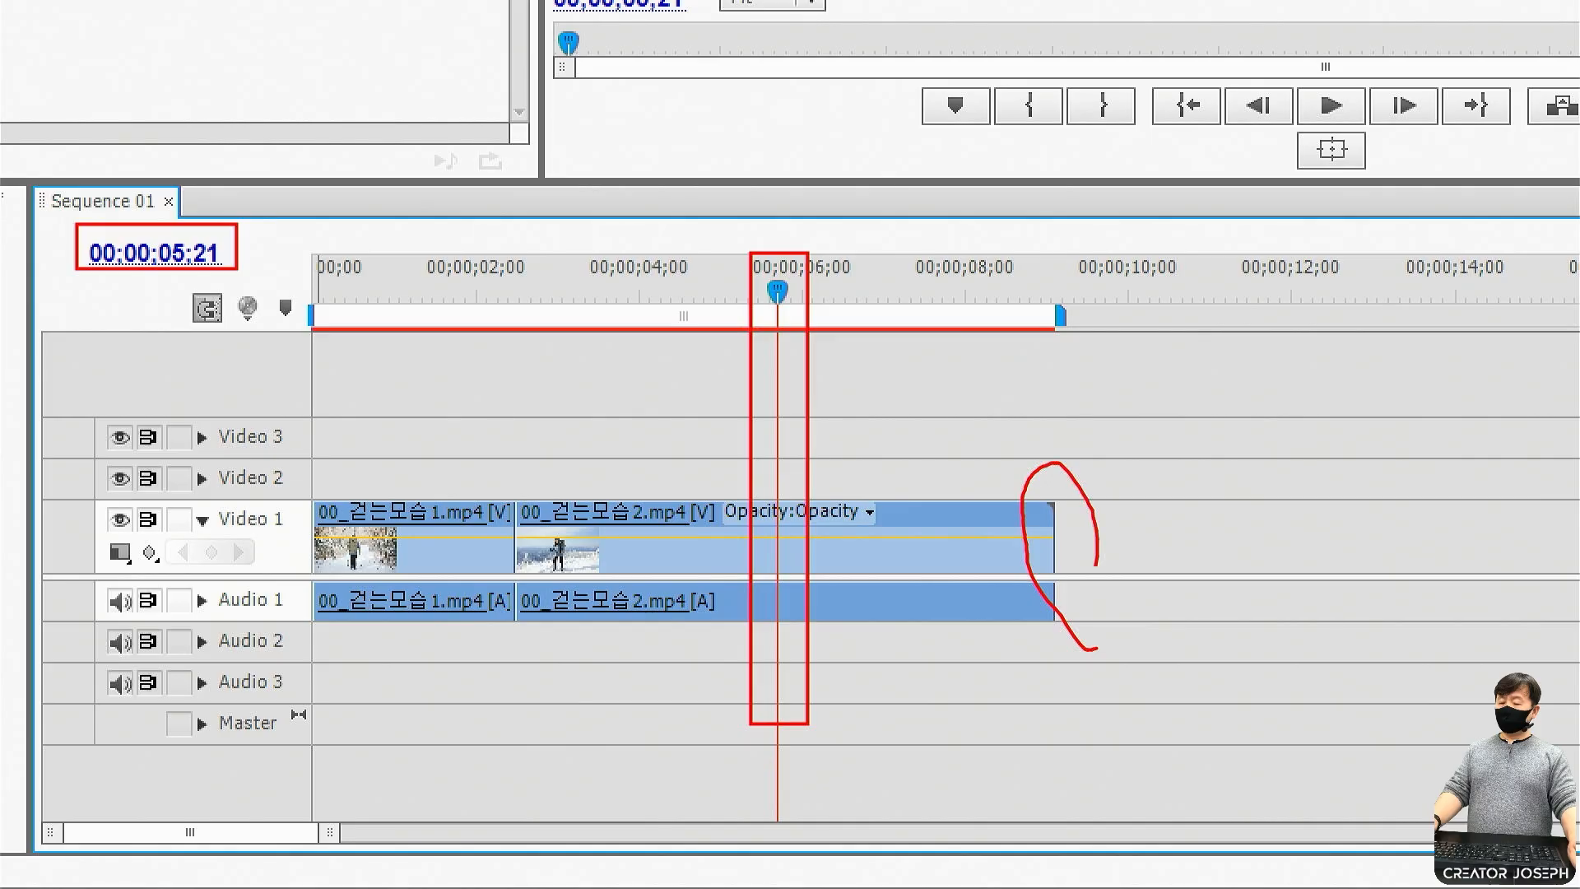
drag(1038, 451, 800, 448)
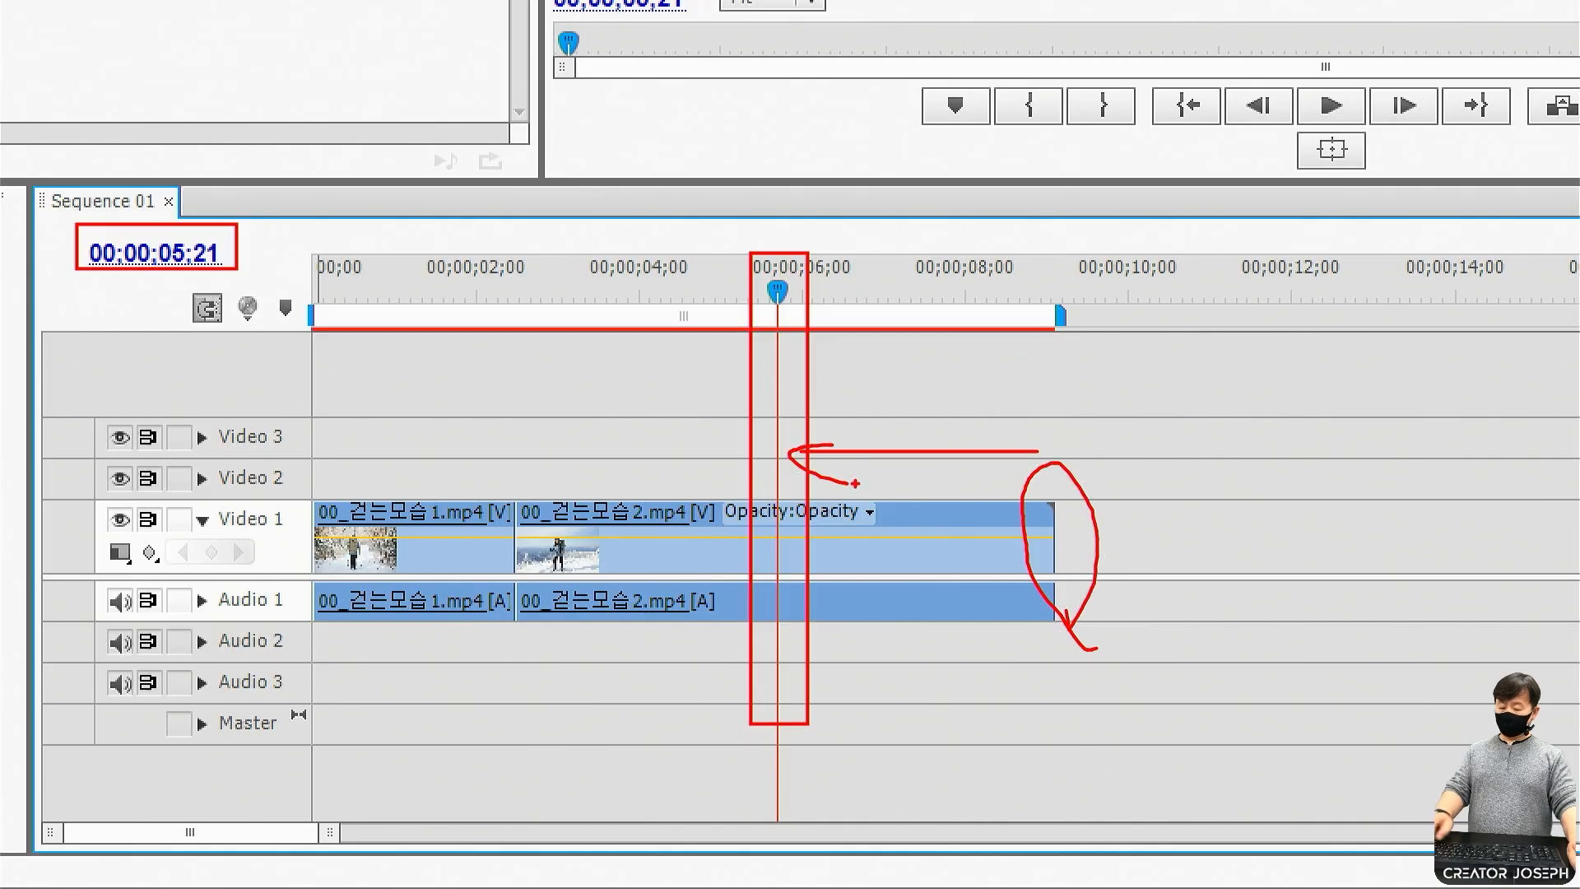
key(Escape)
drag(1039, 706, 910, 719)
Add 01_도입부.mp4 on Video 1 directly after 00_걷는모습2.mp4 and place the playhead within it at 00;00;08;26.
key(ctrl+1)
click(13, 612)
drag(30, 500, 312, 765)
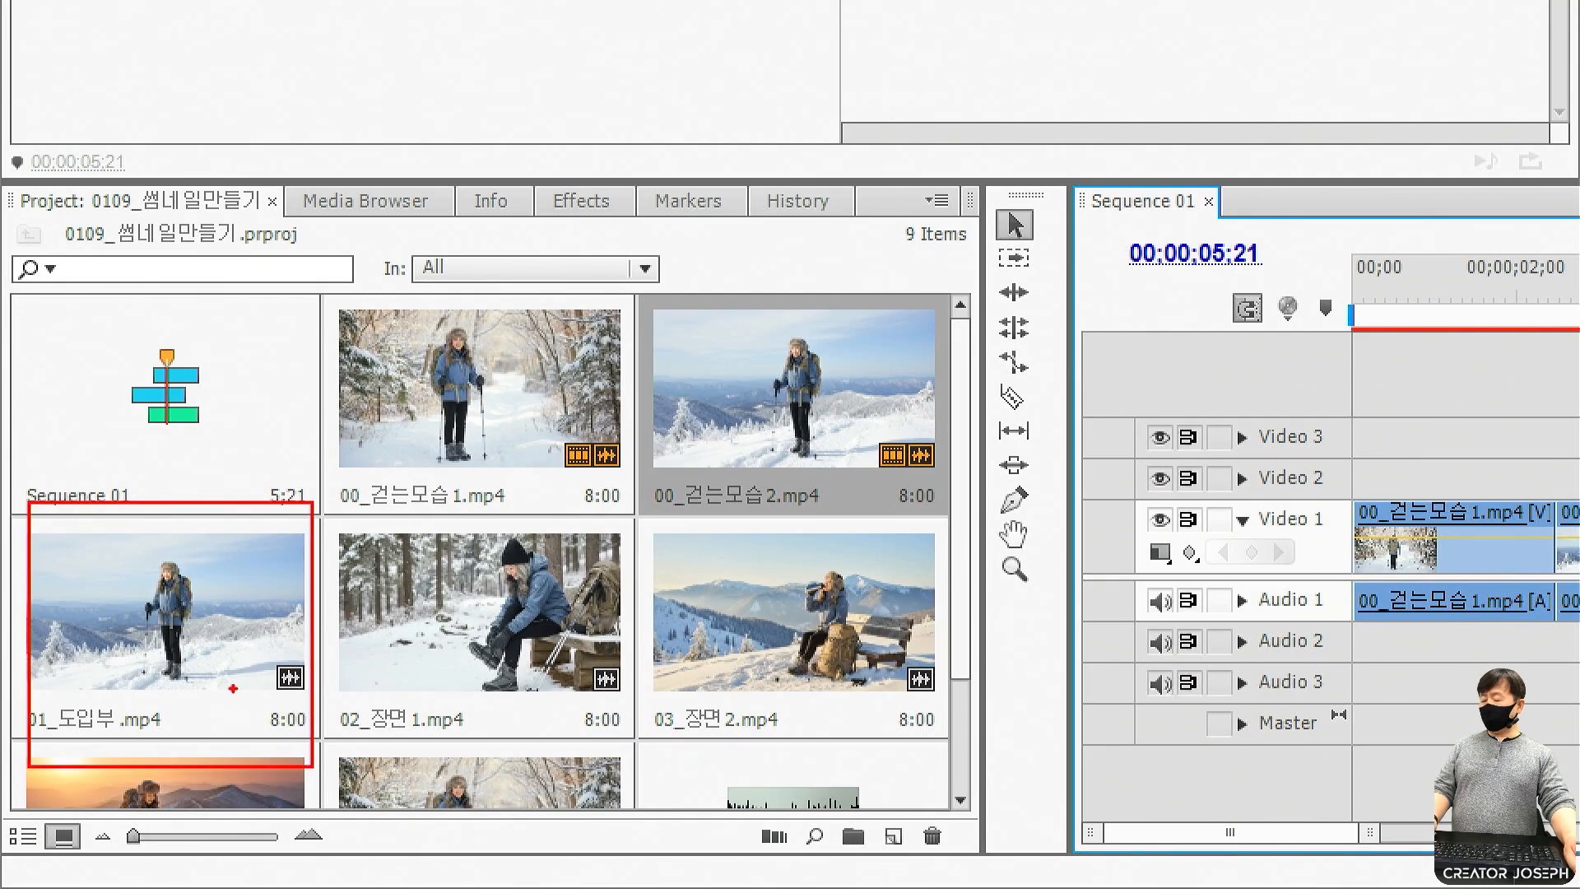
drag(231, 658, 191, 585)
key(Escape)
mouse_move(83, 752)
mouse_down()
mouse_move(1185, 740)
mouse_move(1088, 748)
mouse_up()
click(1038, 580)
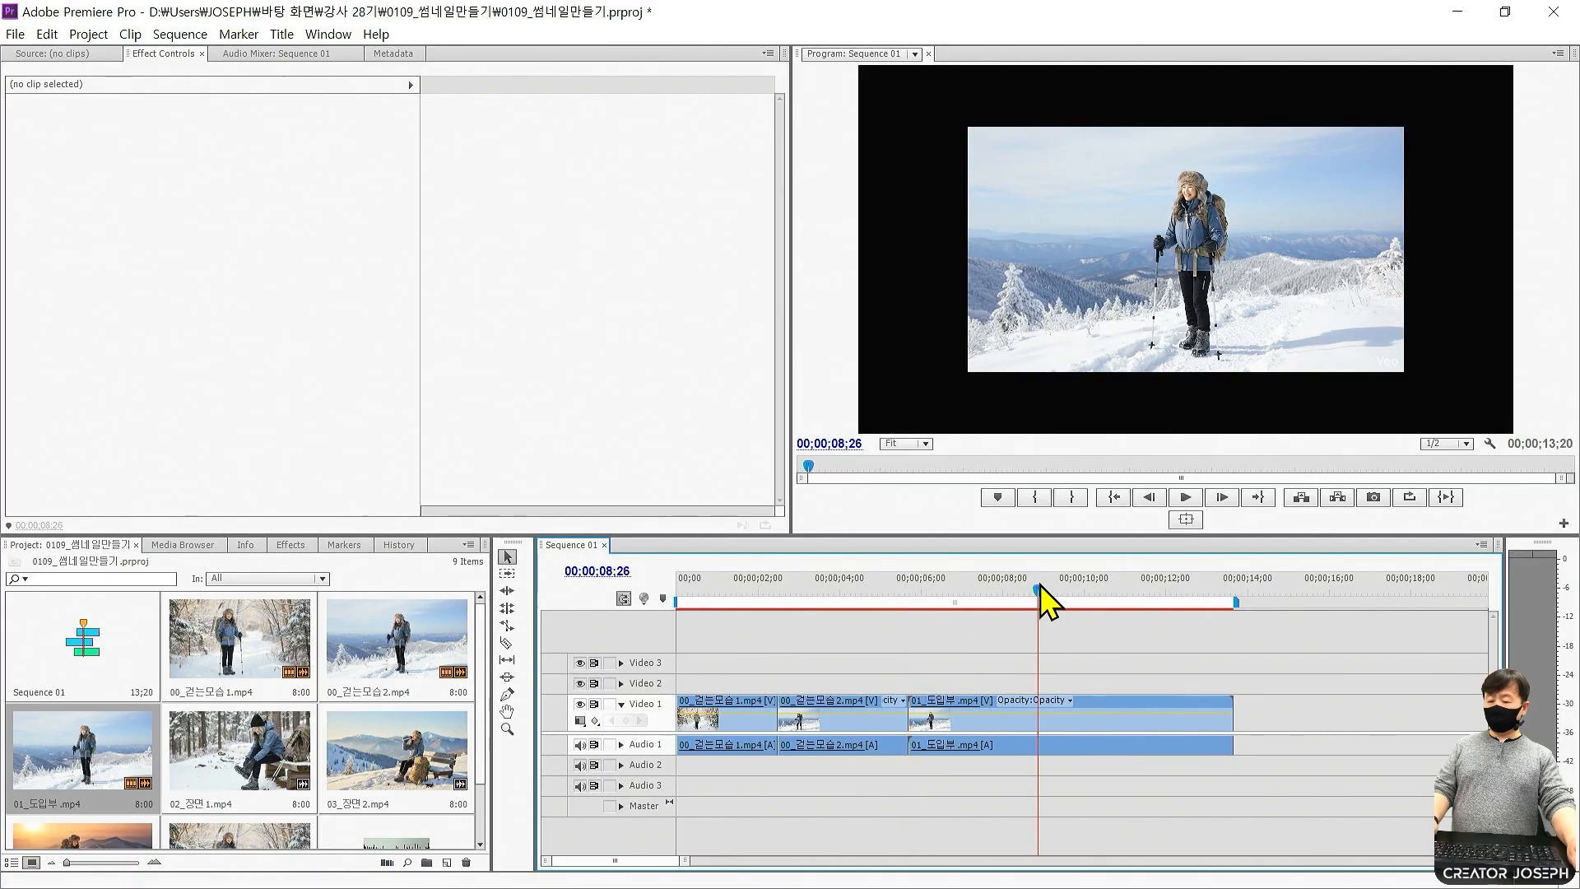
Scale the 01_도입부.mp4 clip in the sequence to the frame size.
drag(1016, 566, 1092, 823)
mouse_move(770, 23)
mouse_down()
mouse_move(847, 131)
mouse_move(1461, 423)
mouse_up()
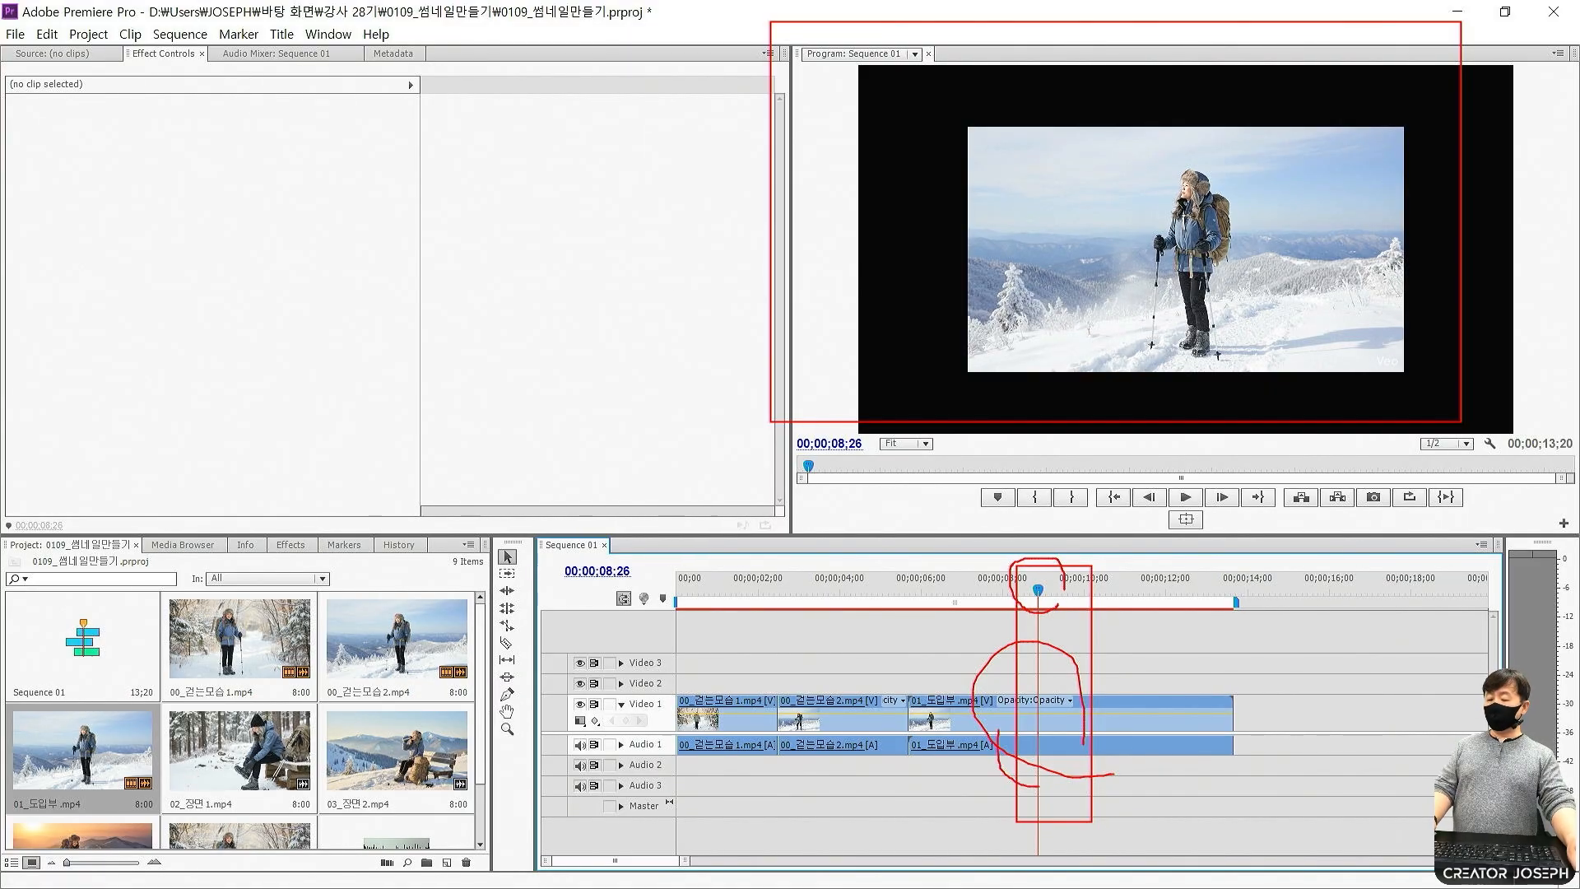
key(Escape)
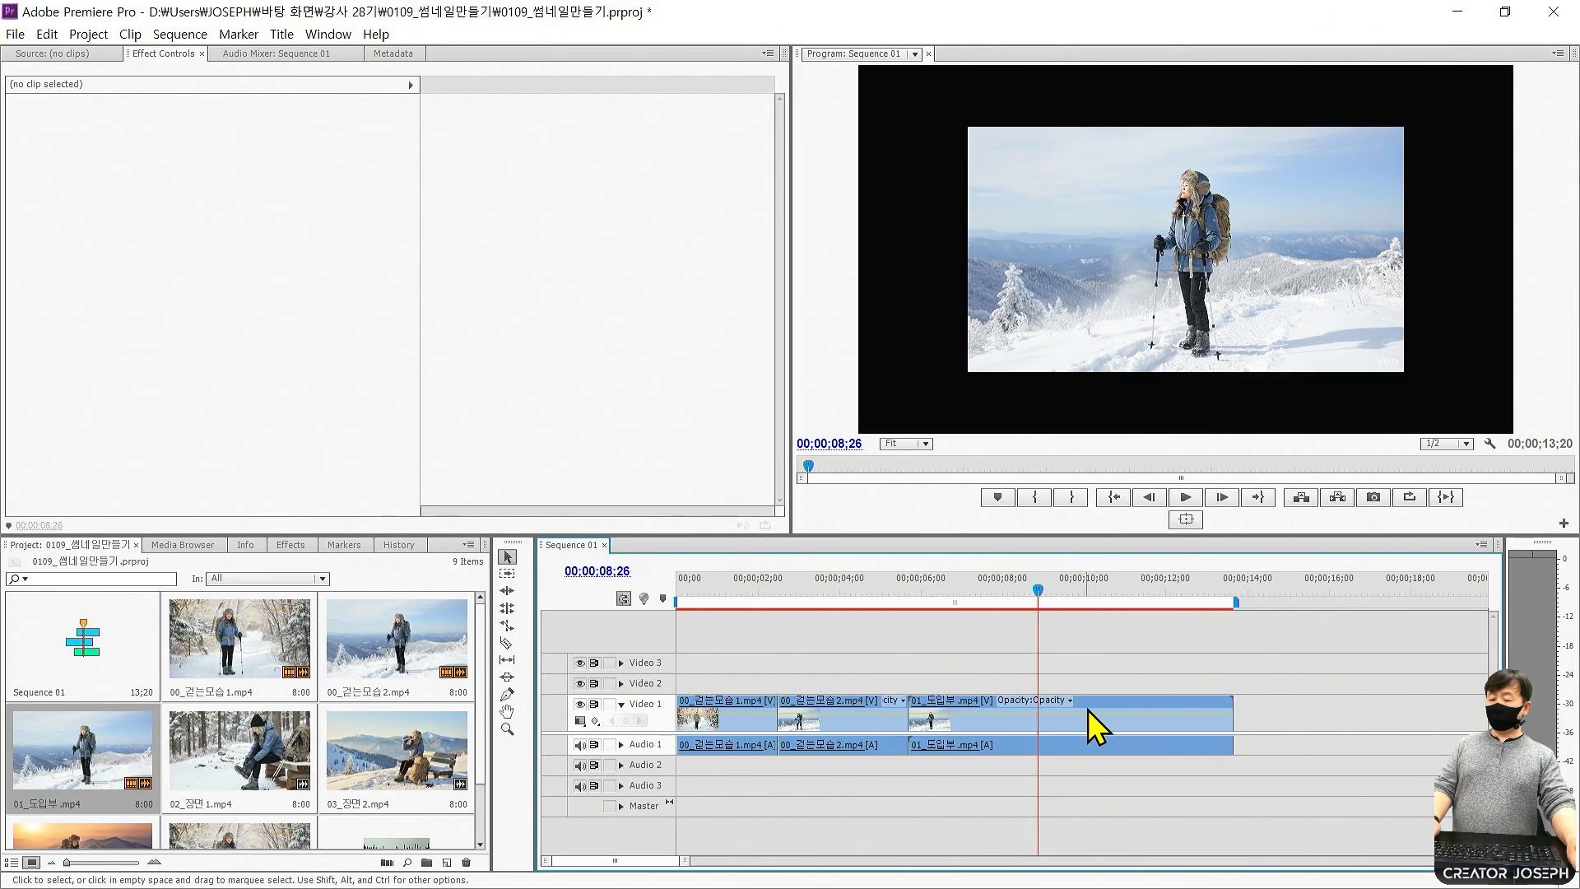
click(1089, 717)
right_click(1090, 724)
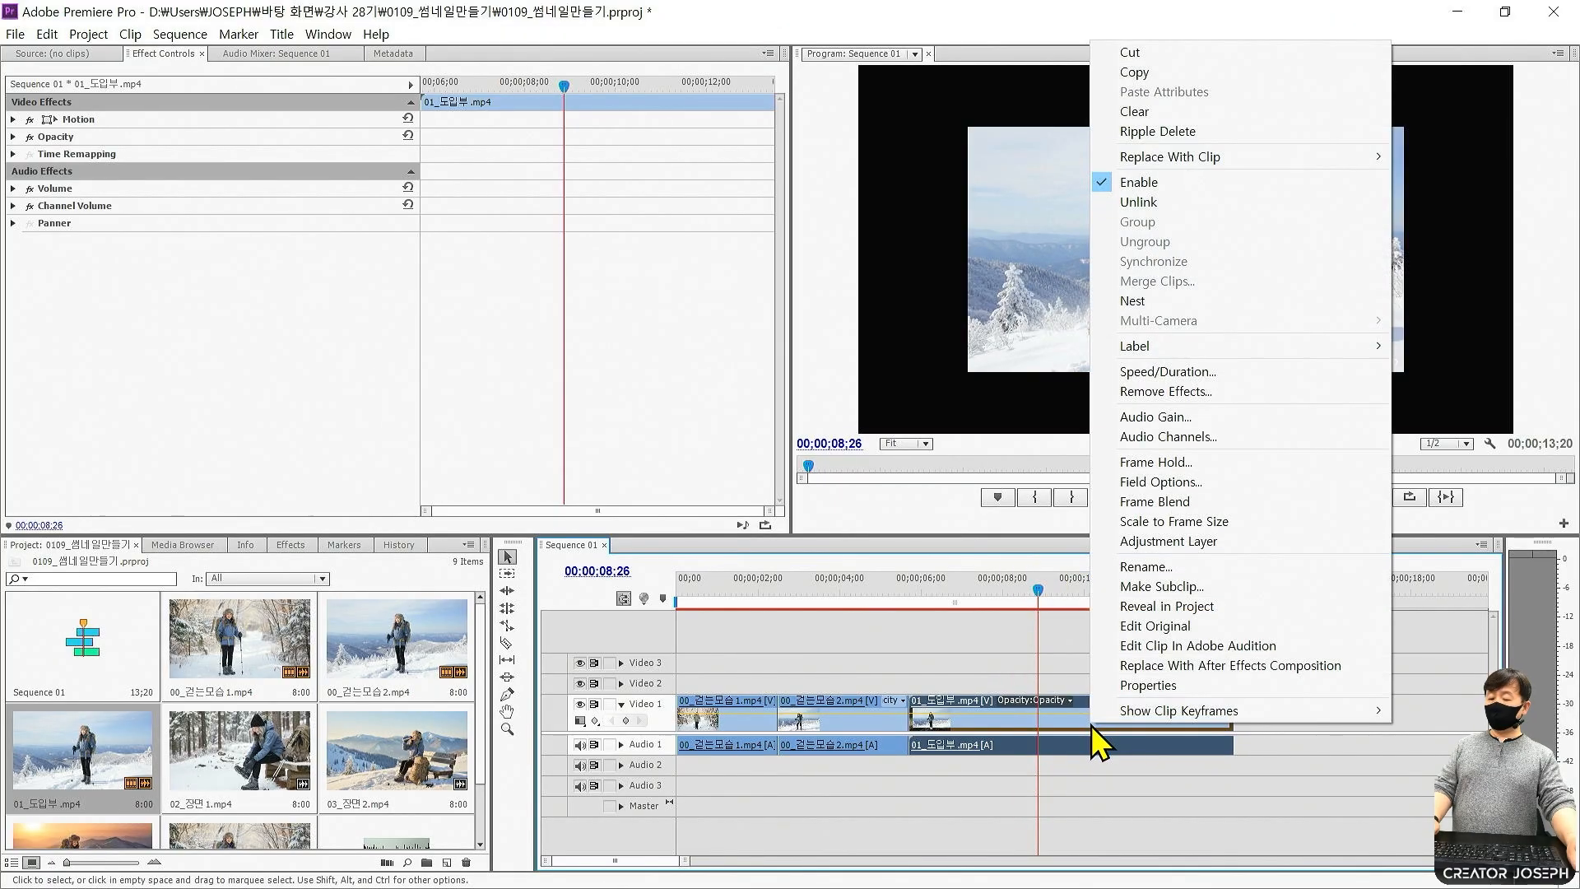
click(1217, 521)
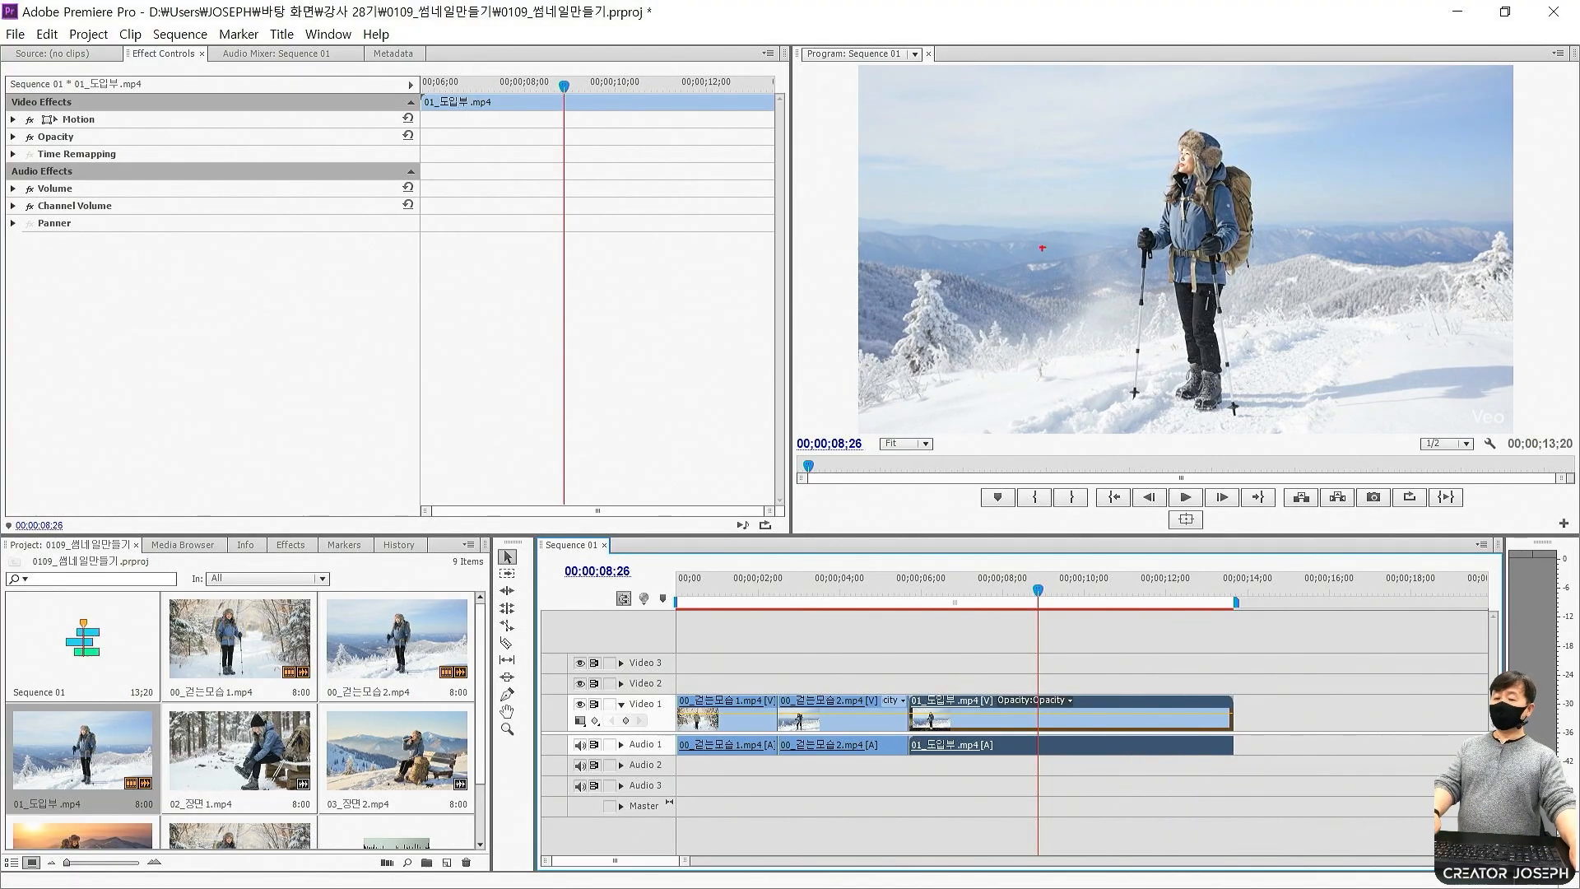
drag(1001, 181, 1380, 334)
drag(679, 2, 1578, 518)
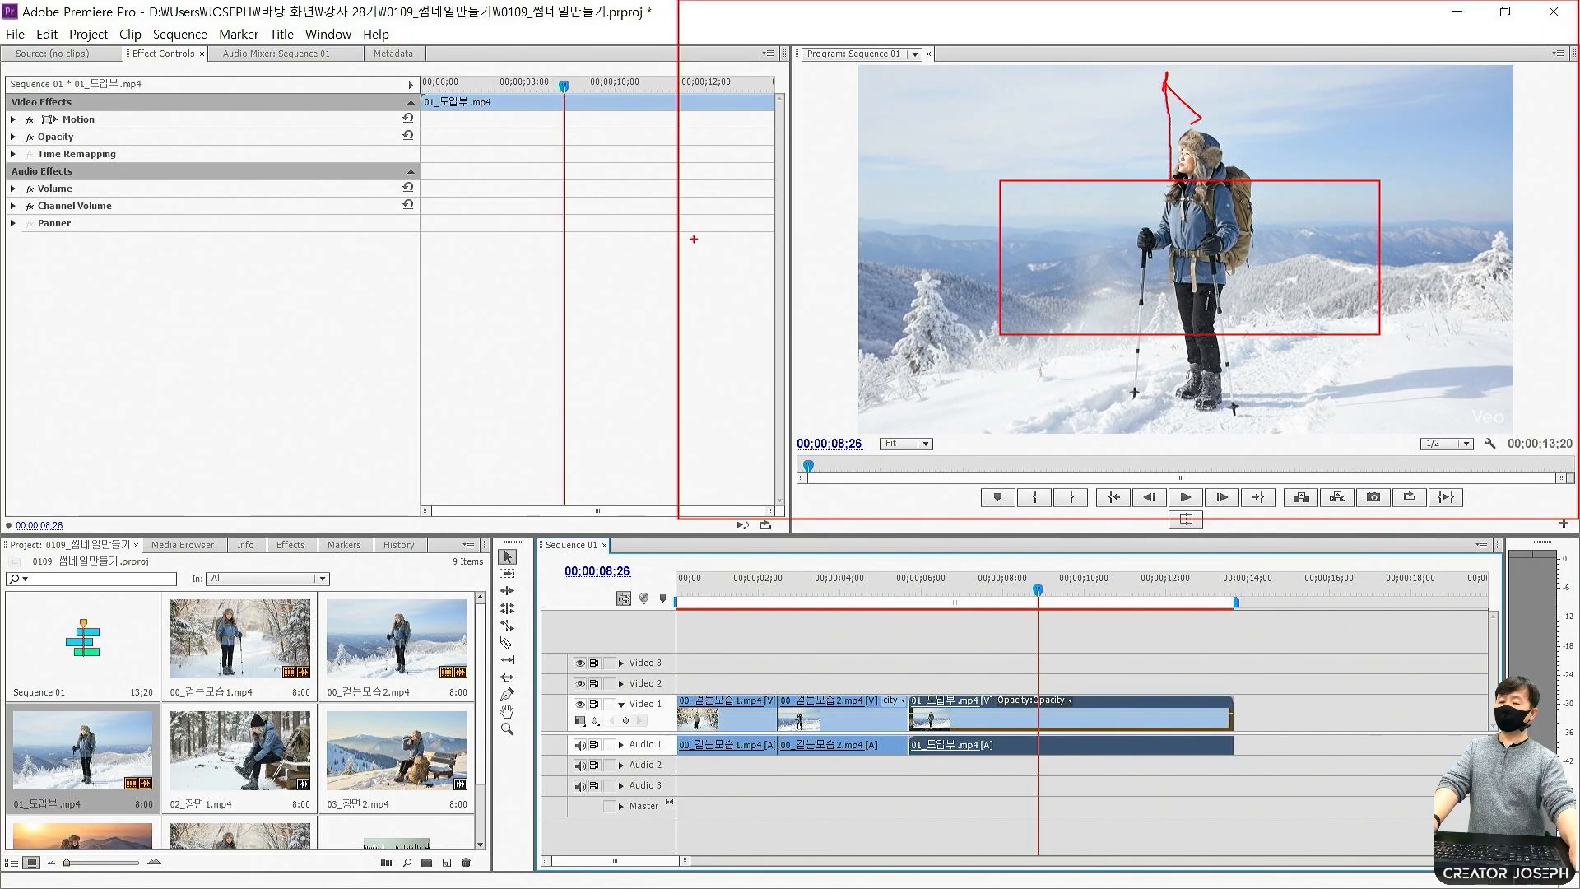
drag(693, 238, 860, 242)
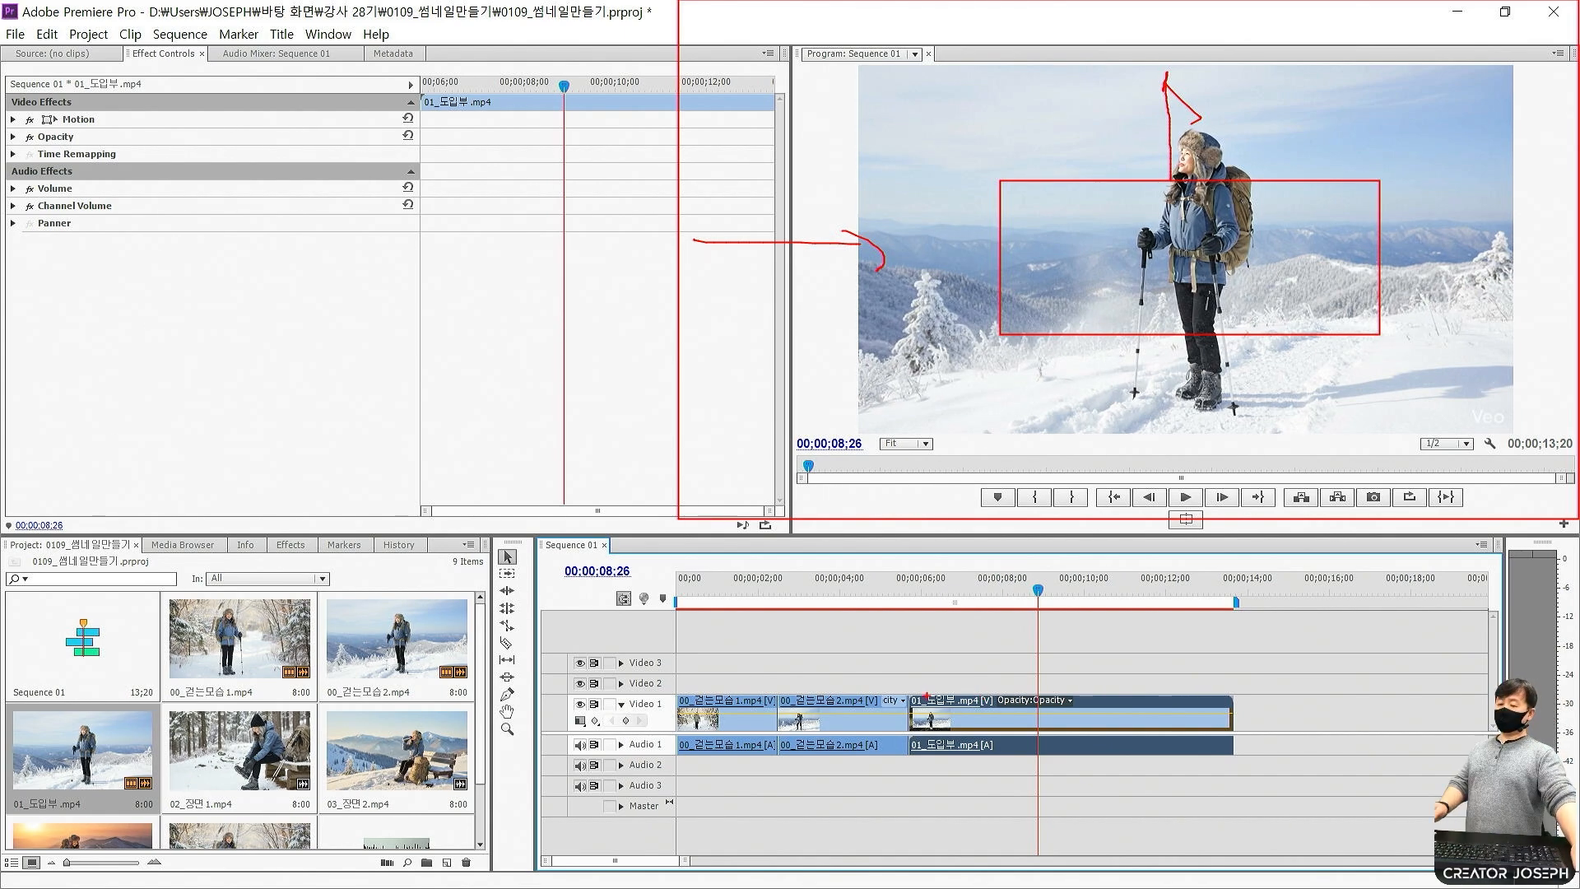
key(Escape)
key(ctrl+1)
click(829, 636)
mouse_move(826, 650)
mouse_down()
mouse_move(720, 517)
mouse_move(868, 492)
mouse_up()
drag(1125, 633, 1153, 500)
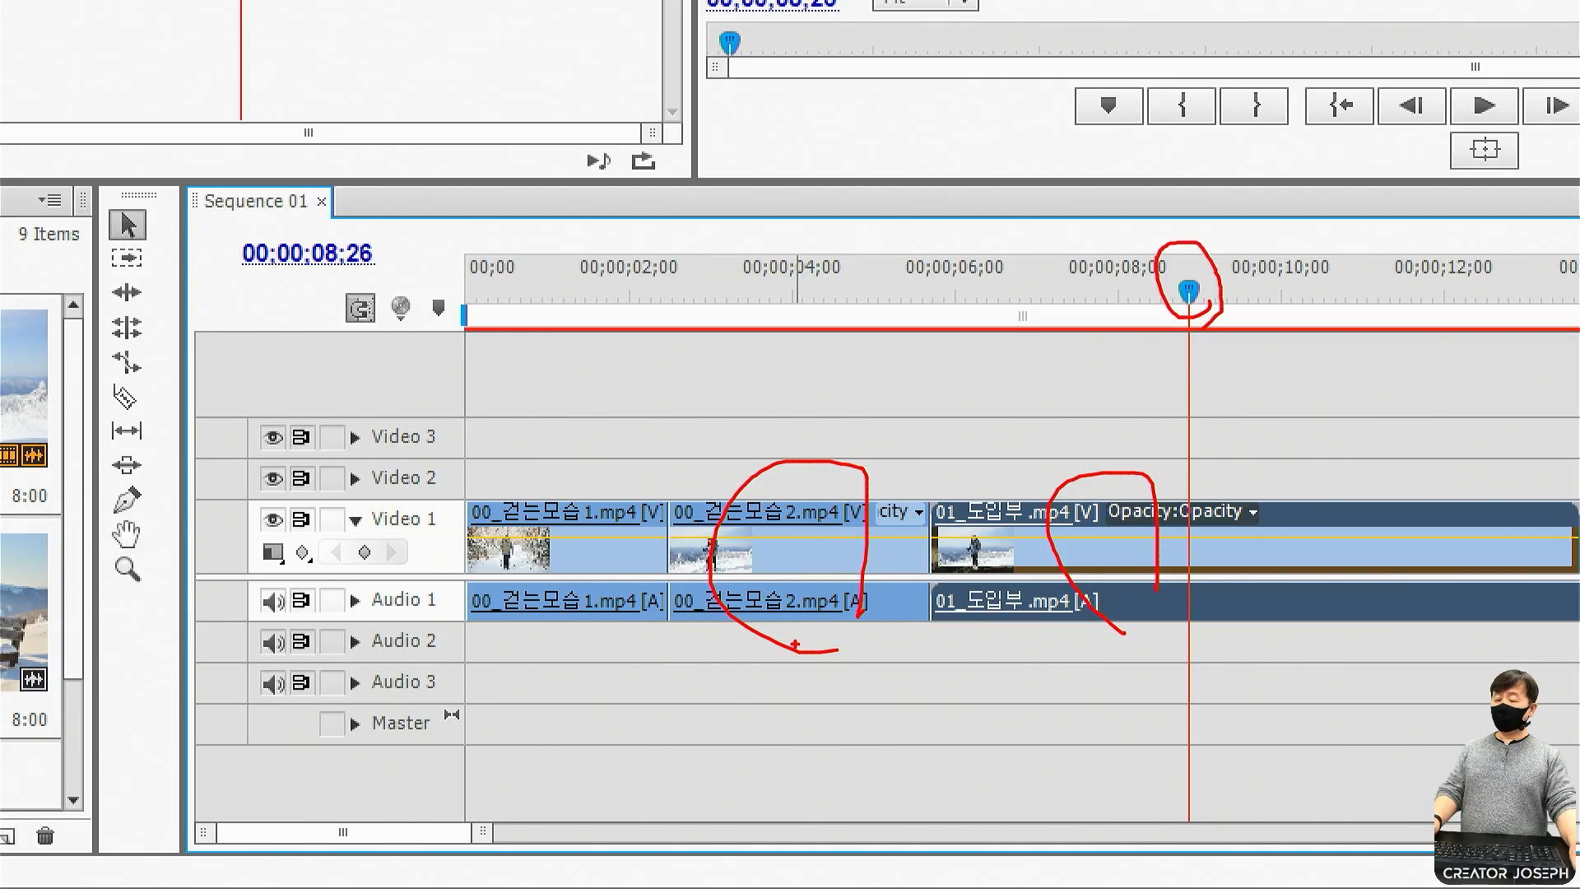
drag(788, 585, 863, 613)
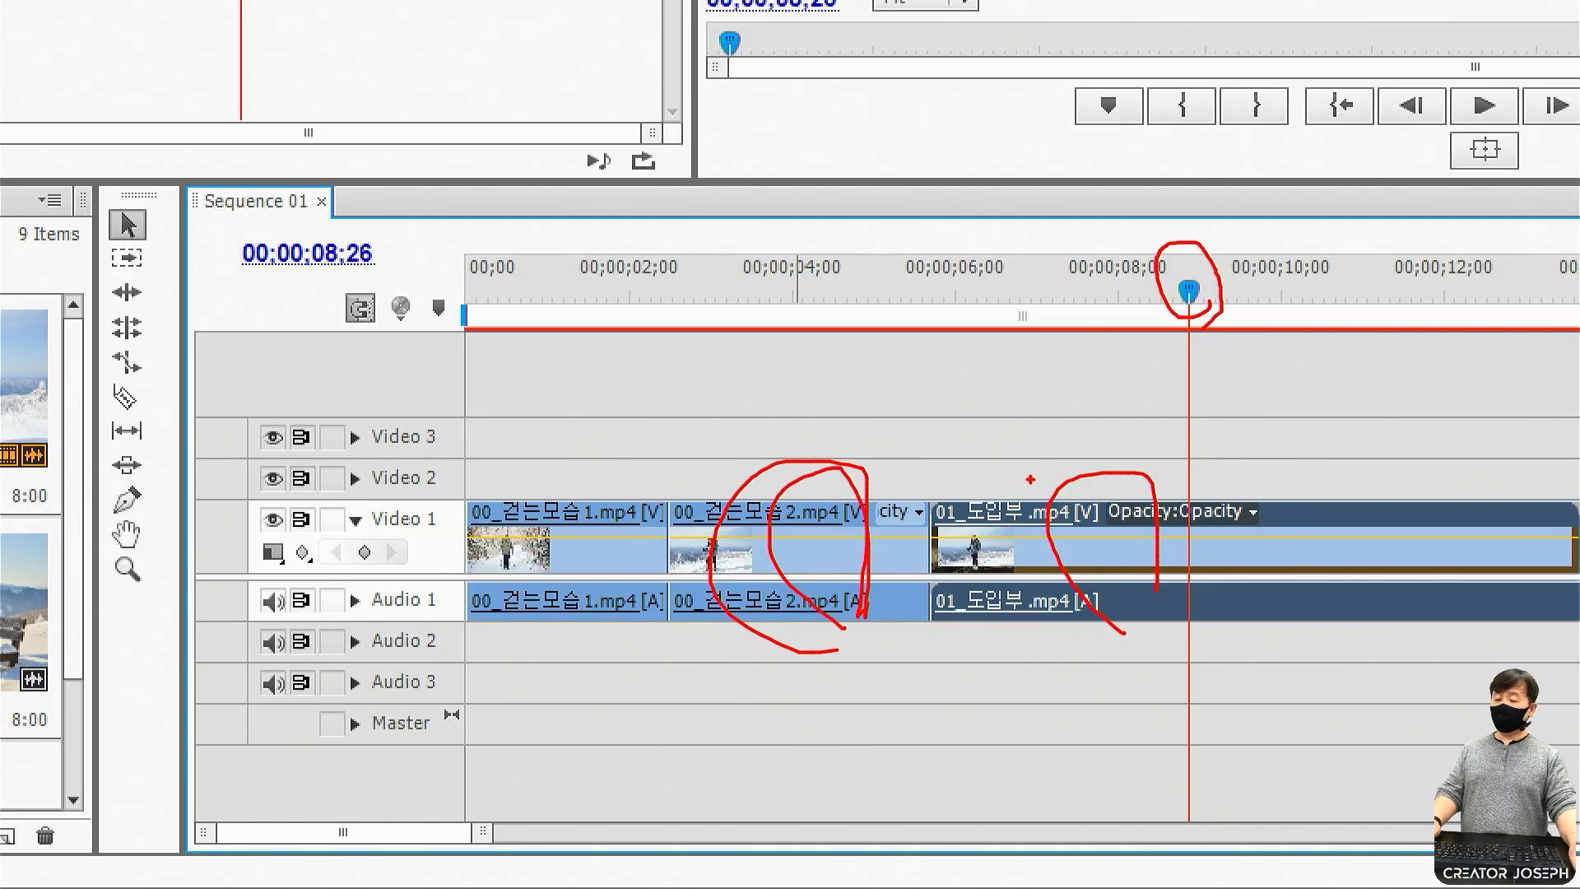
key(Escape)
Play back the join between 00_걷는모습2.mp4 and 01_도입부.mp4, stopping at 00;00;06;16.
drag(1189, 292, 893, 316)
key(ctrl+2)
drag(764, 235, 917, 674)
drag(892, 401, 1067, 394)
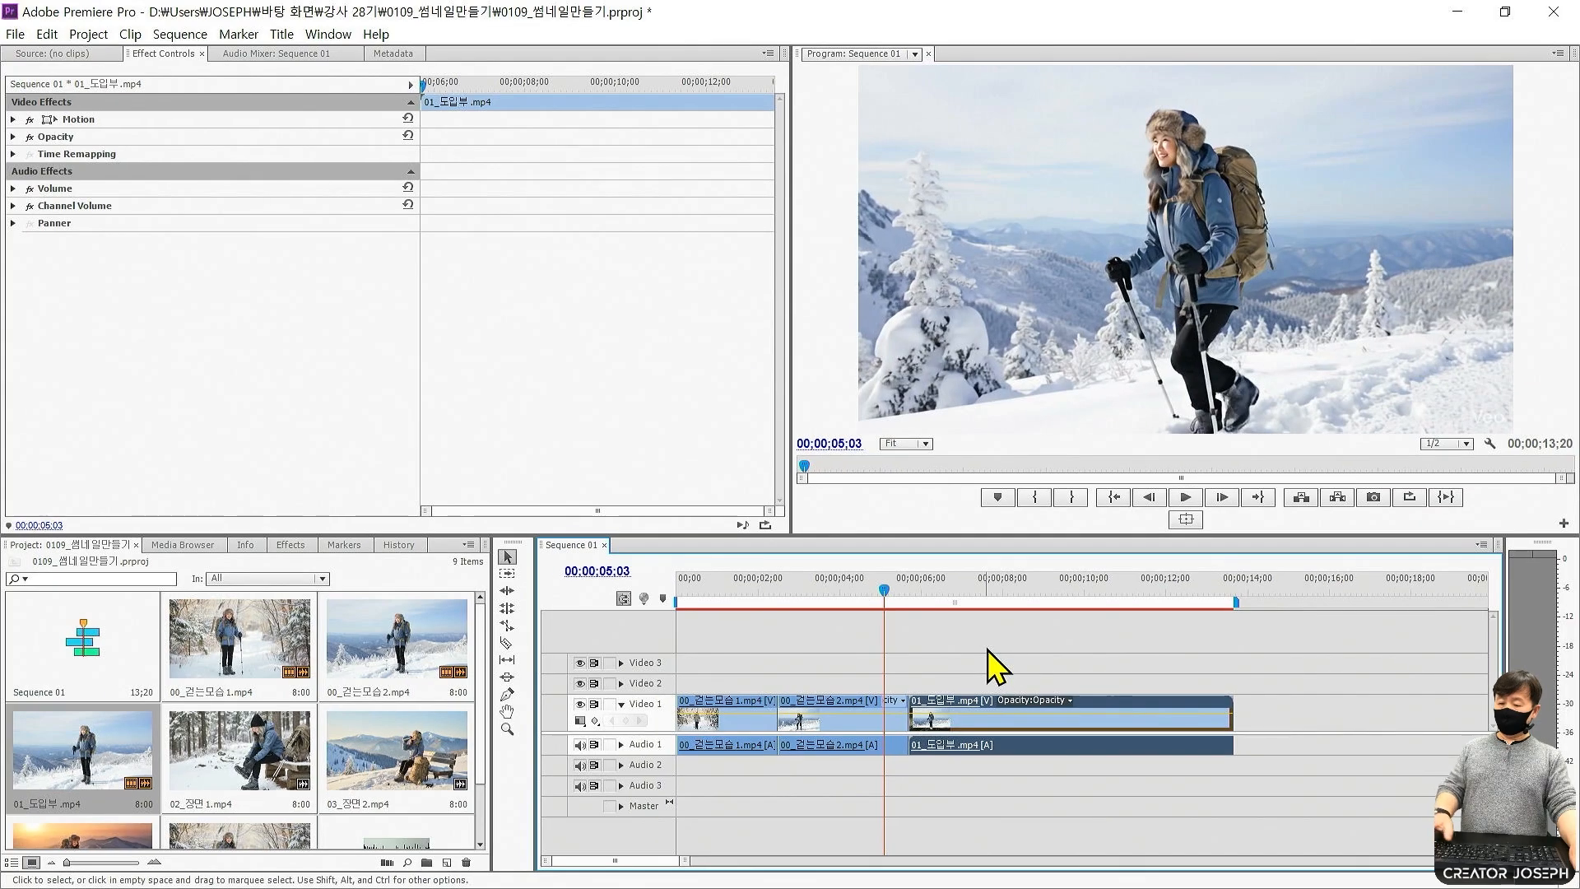
key(space)
click(859, 597)
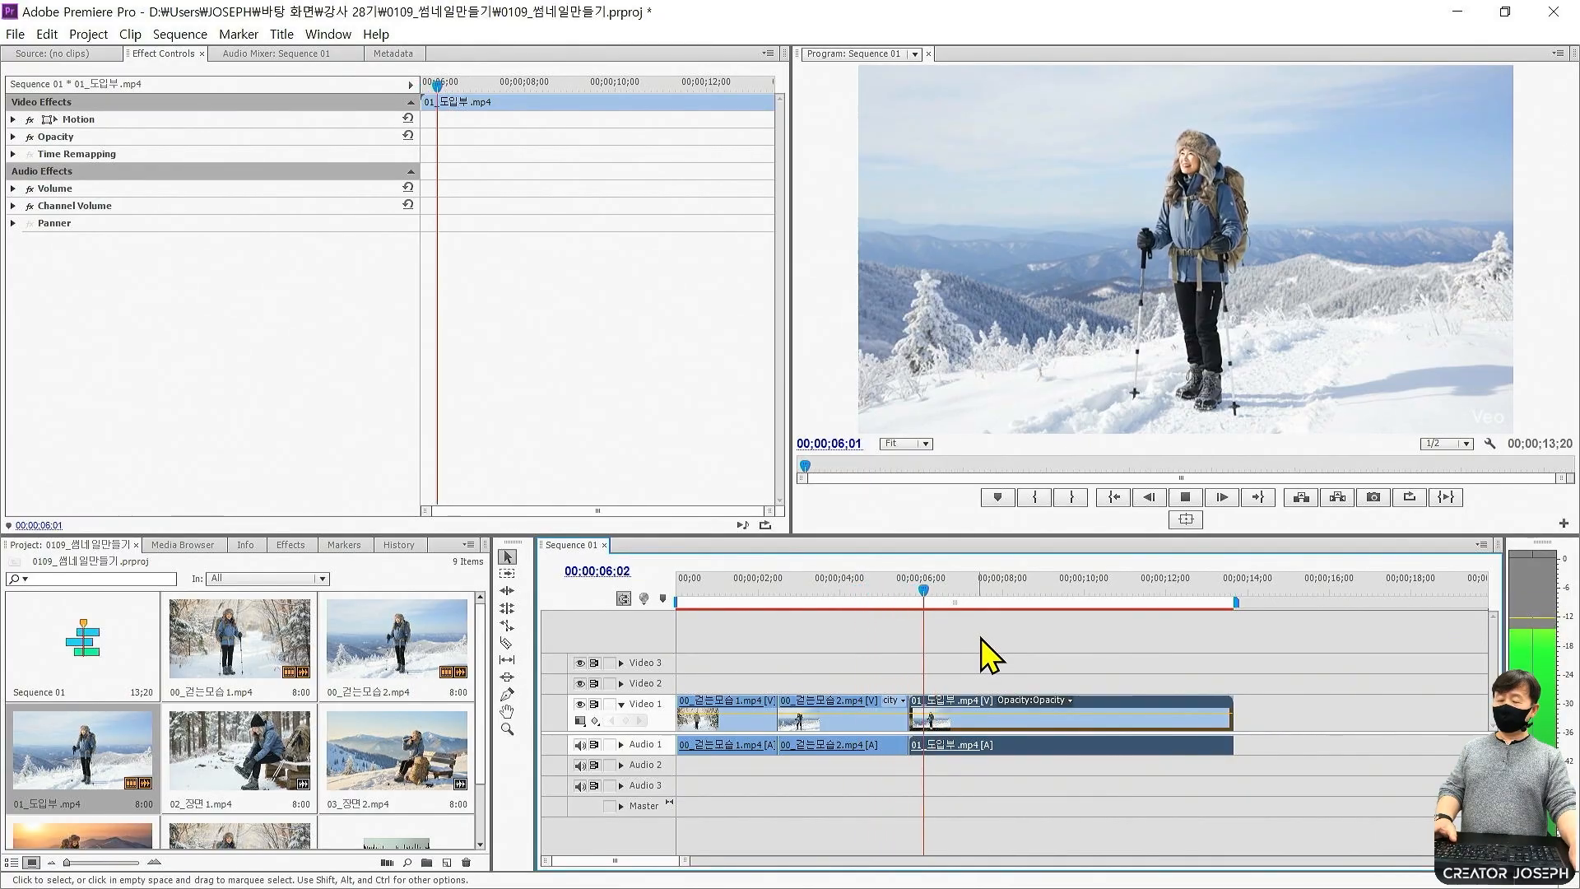
key(space)
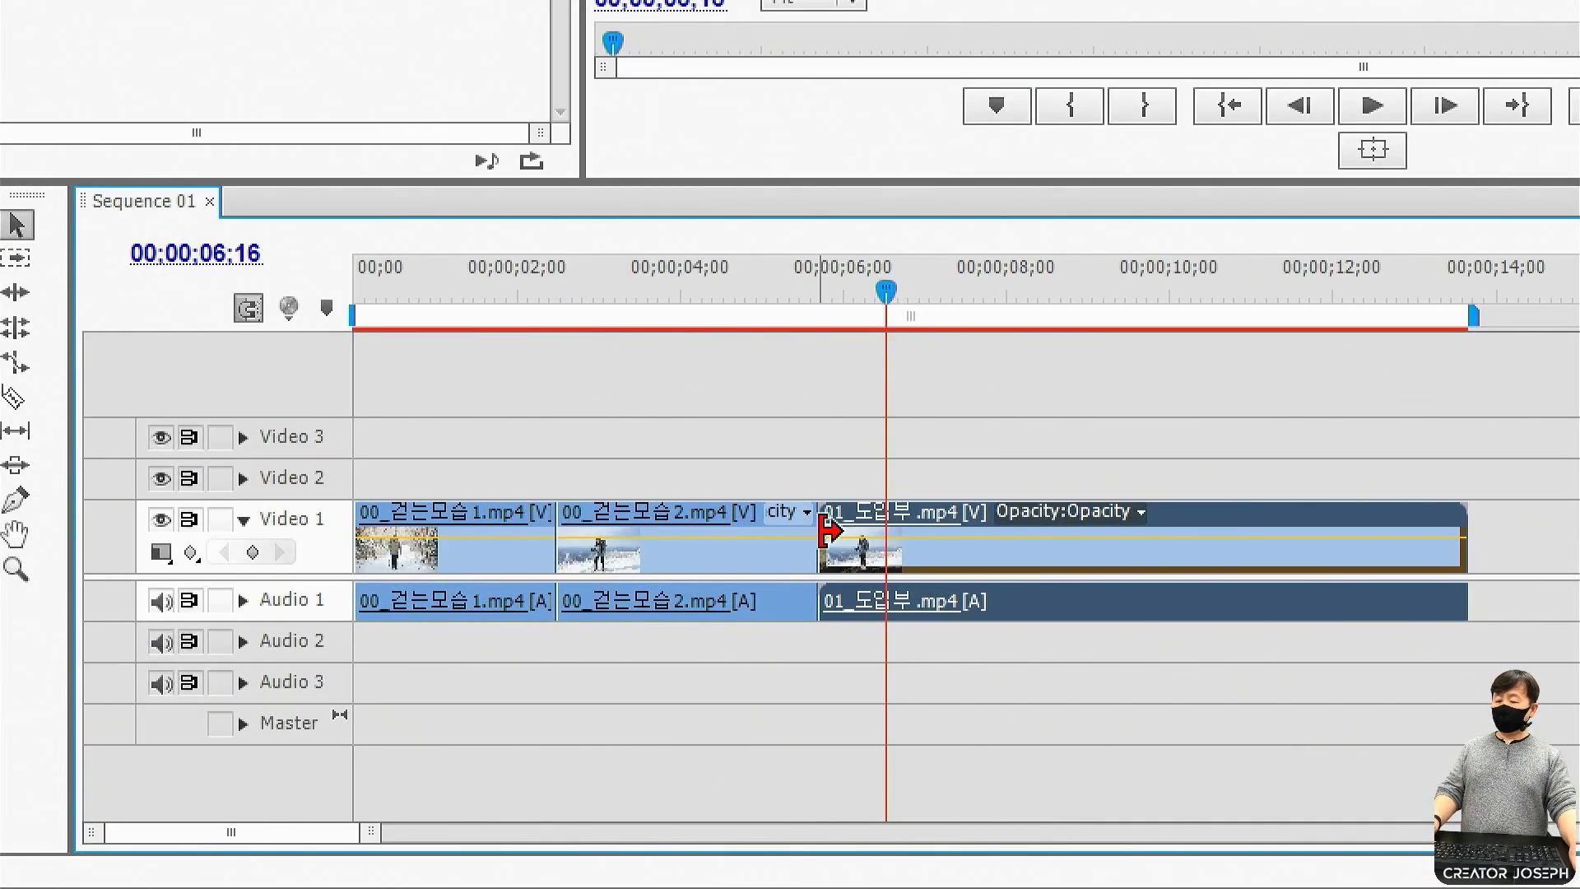
Apply the default transitions to the start of 01_도입부.mp4 at its join with 00_걷는모습2.mp4.
right_click(826, 532)
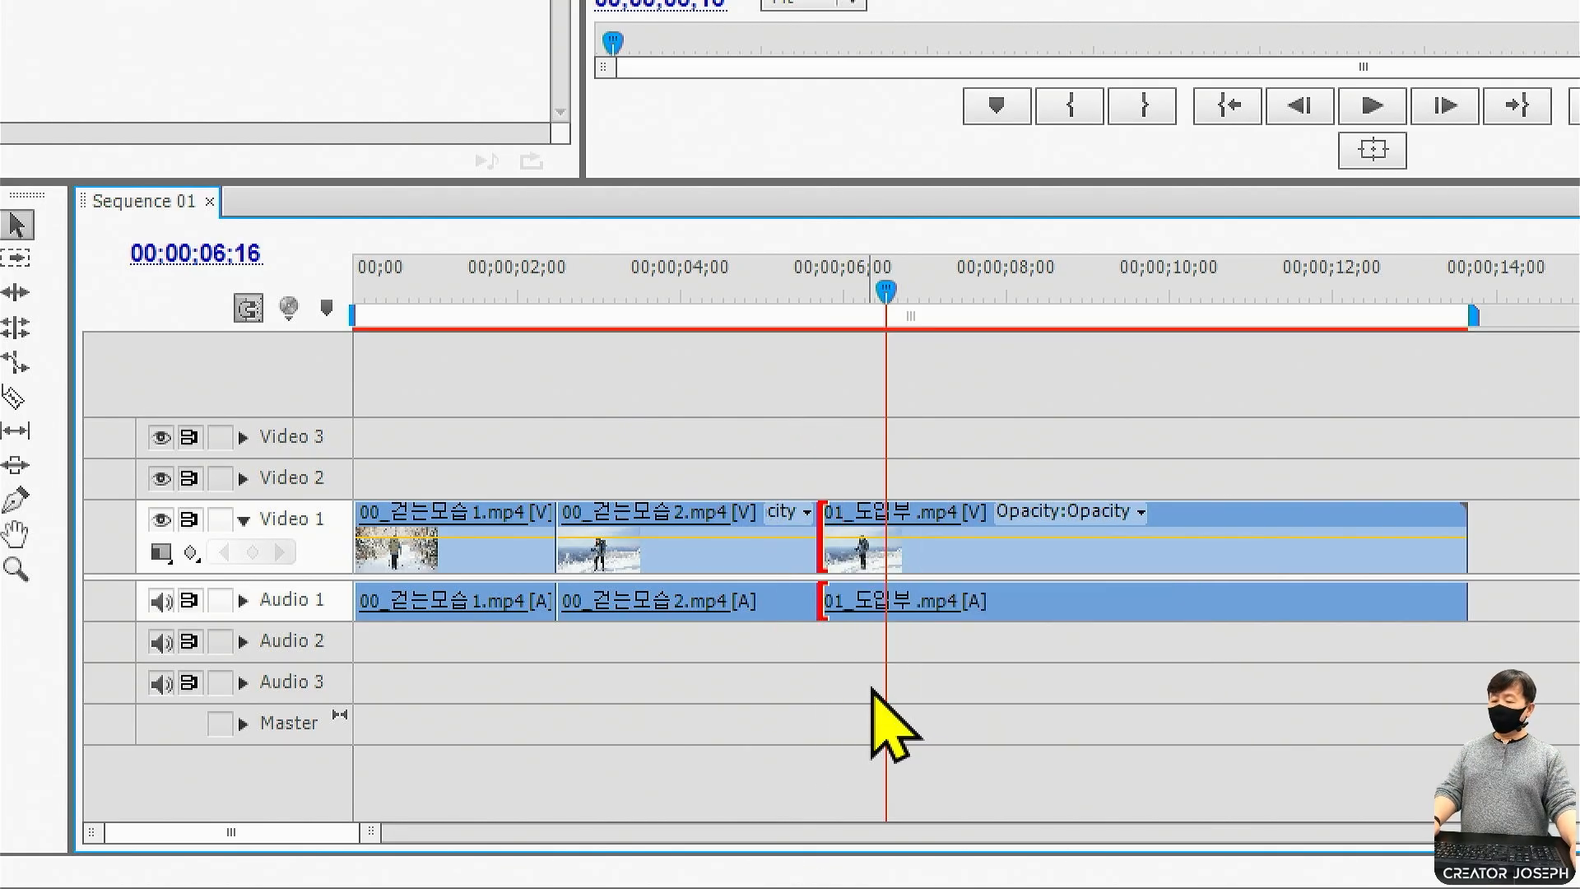
right_click(826, 557)
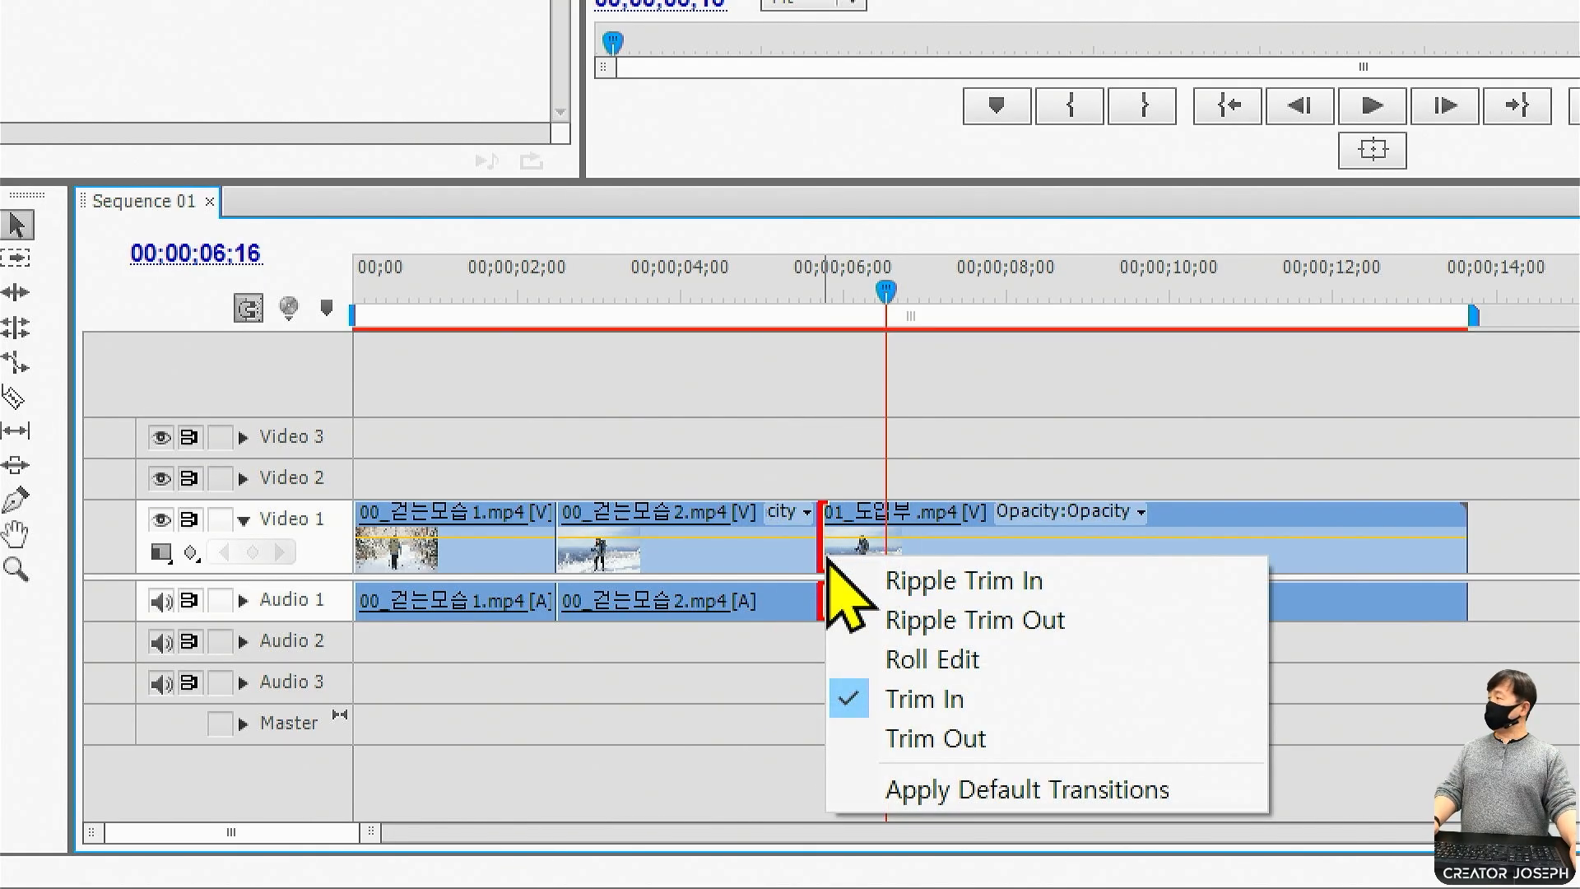
click(1020, 790)
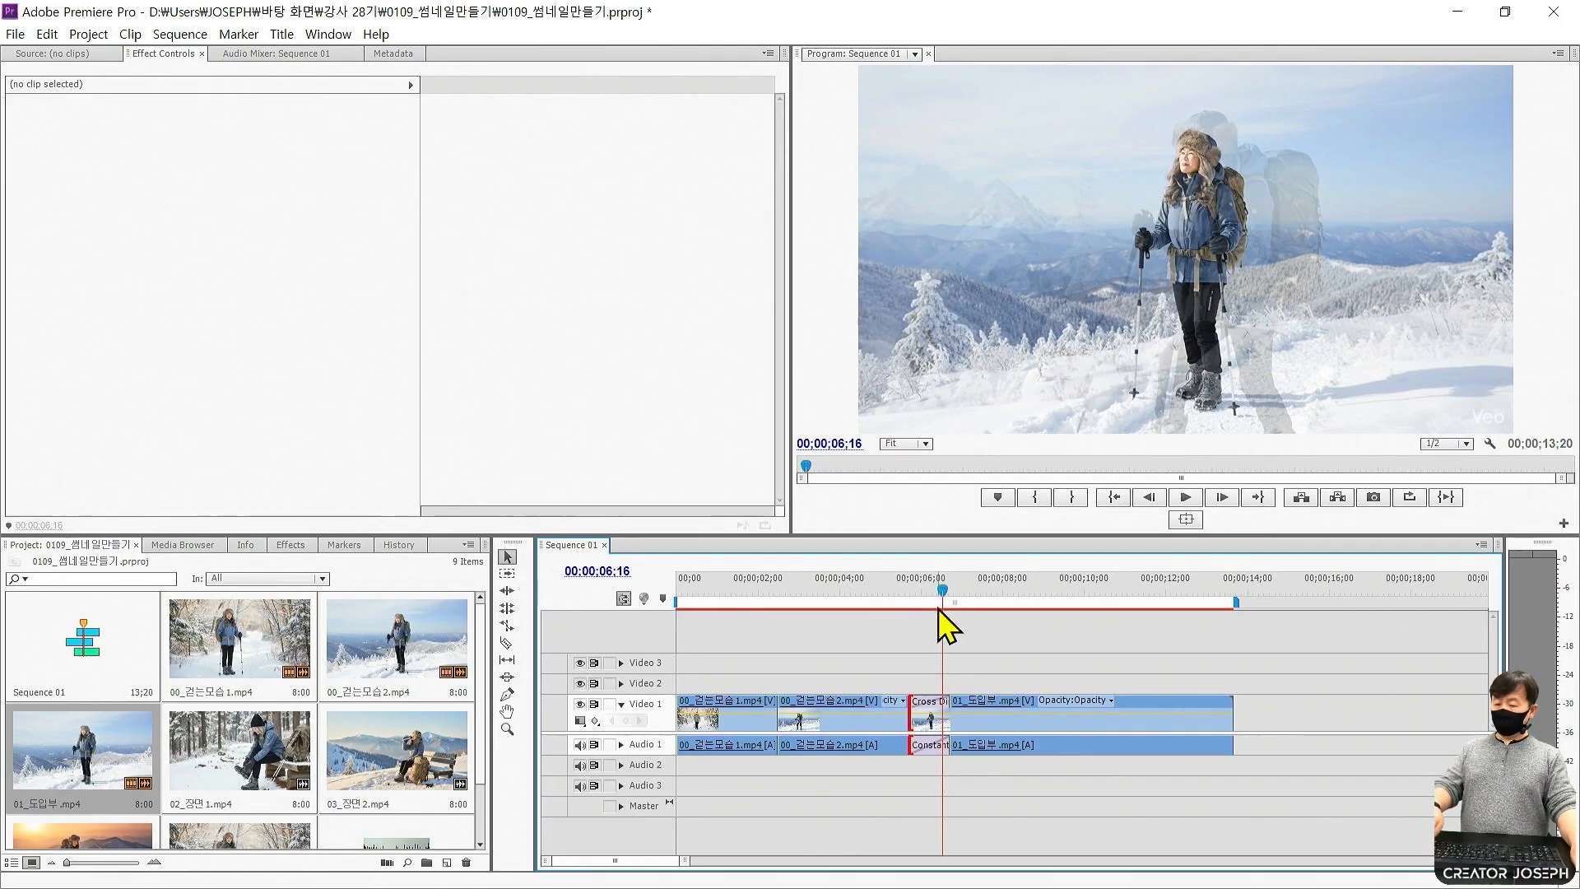
Play back the new transition from 00;00;04;16, replay it through the 01_도입부.mp4 clip and place the playhead at 00;00;13;00.
drag(878, 322, 728, 260)
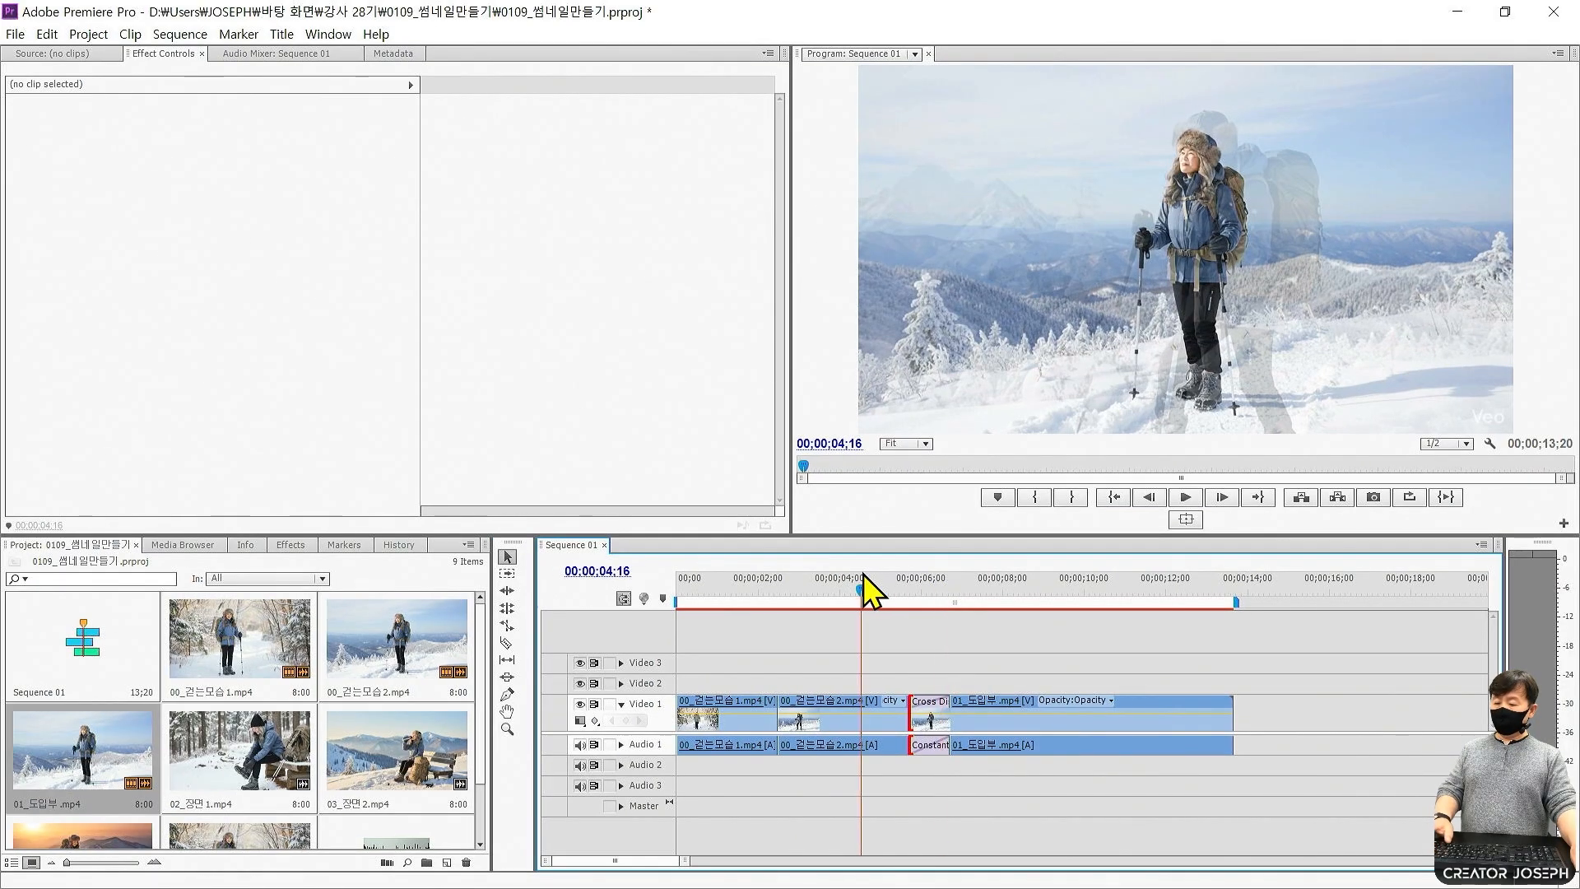
key(space)
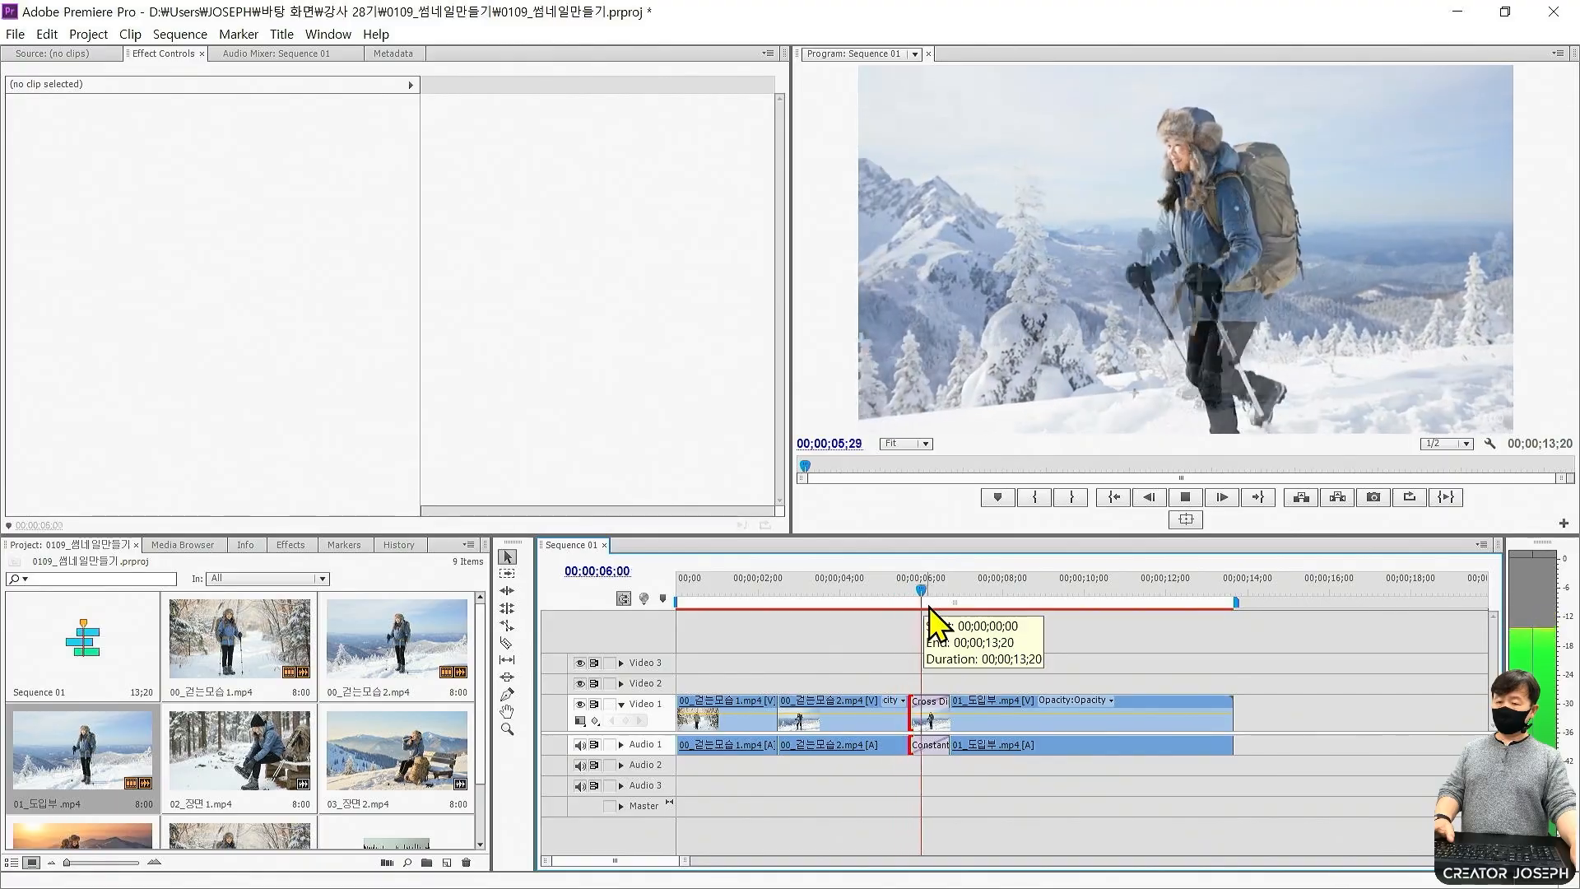
key(space)
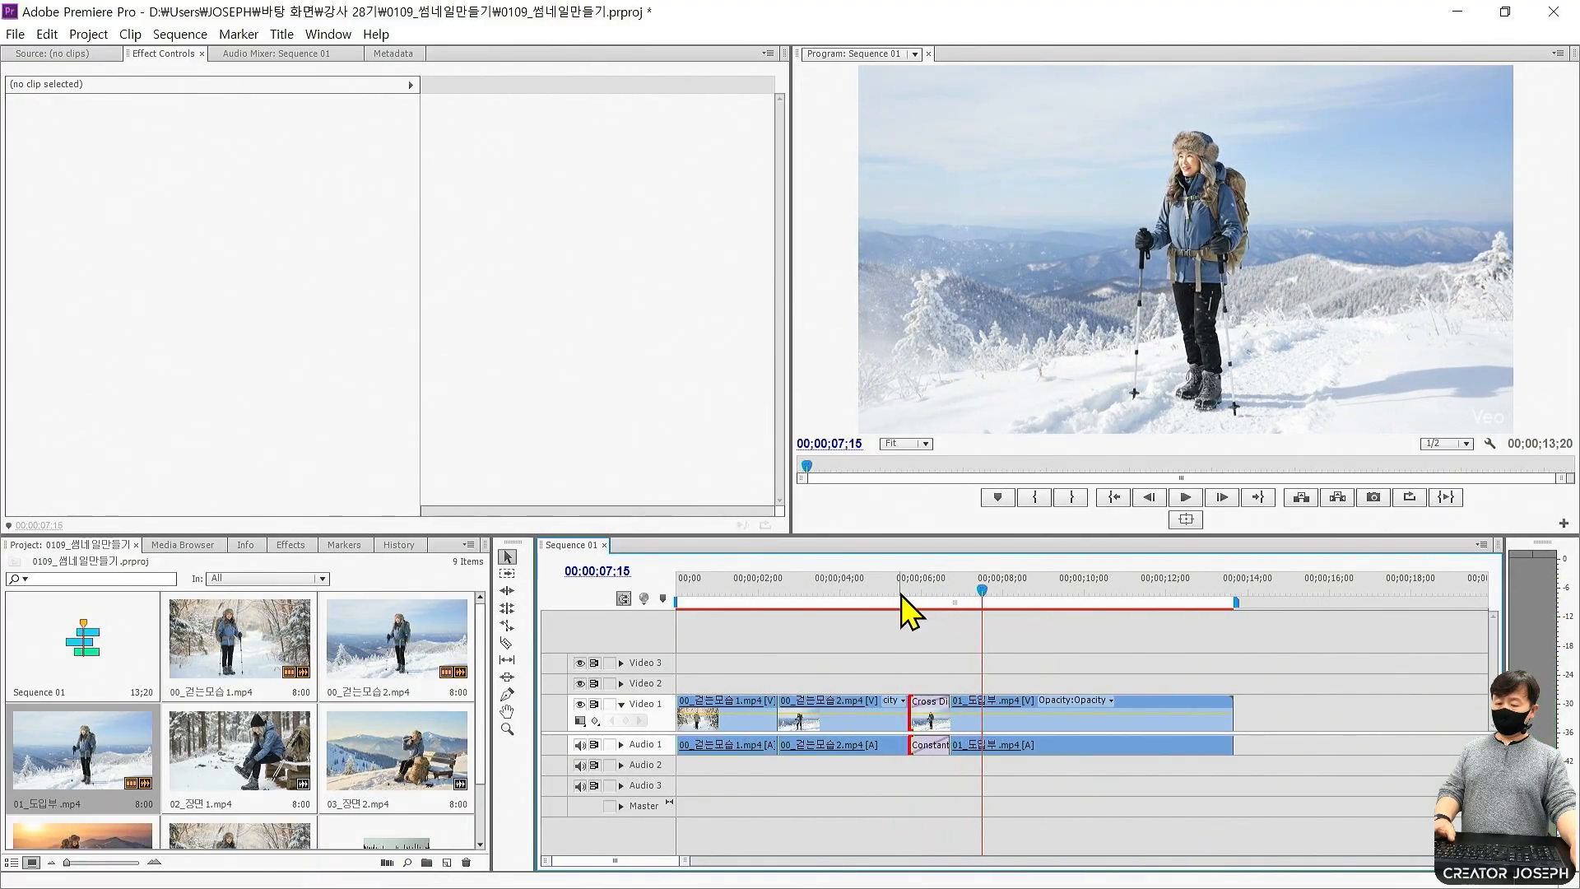
click(901, 594)
key(space)
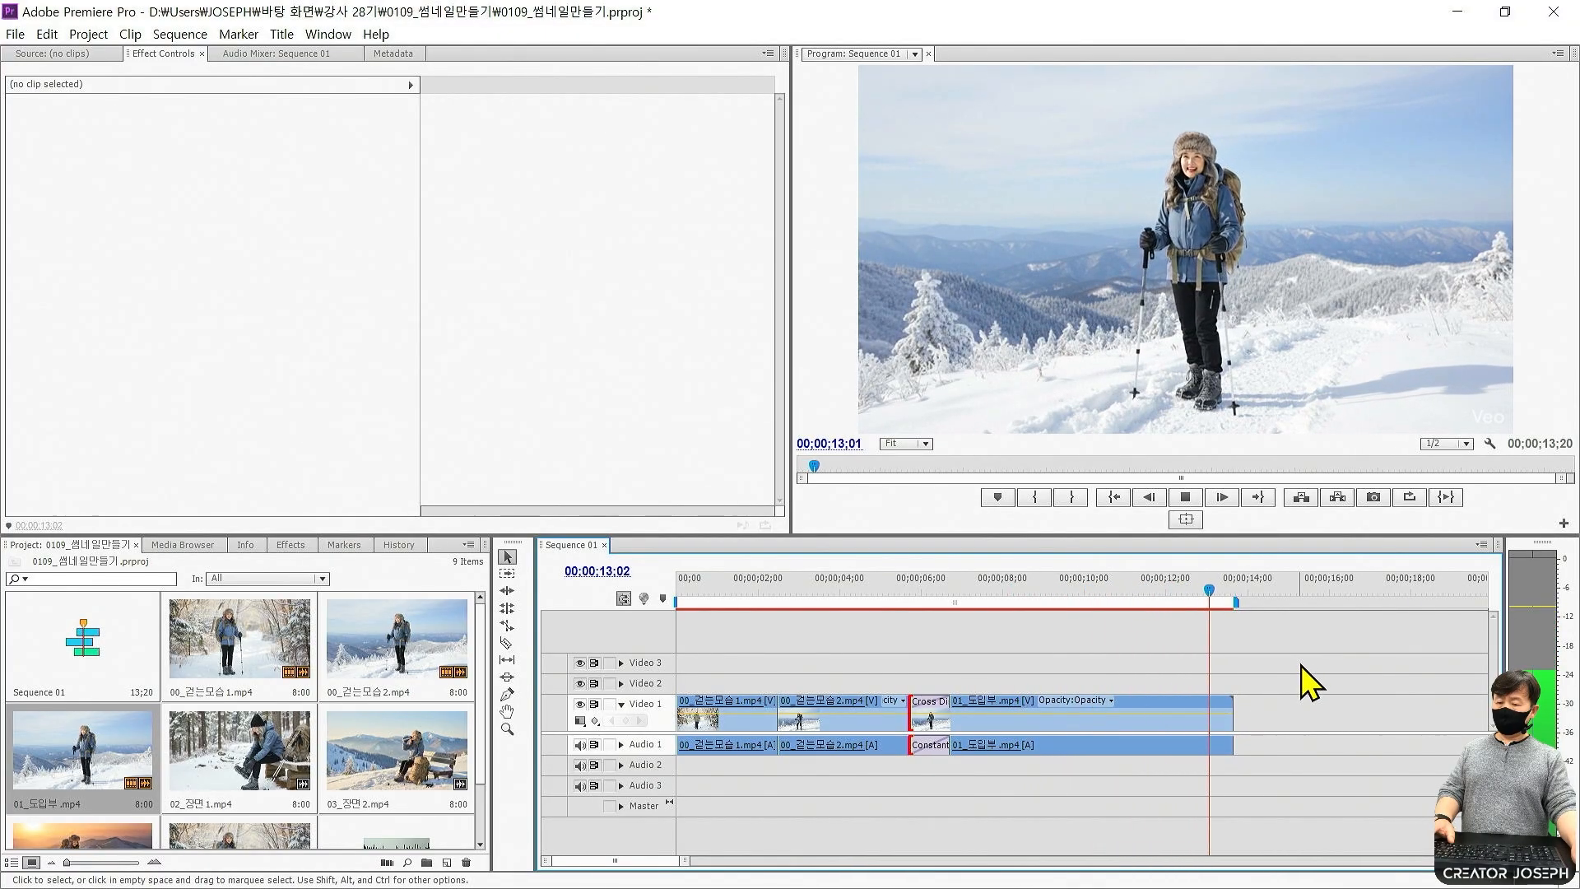
click(1206, 597)
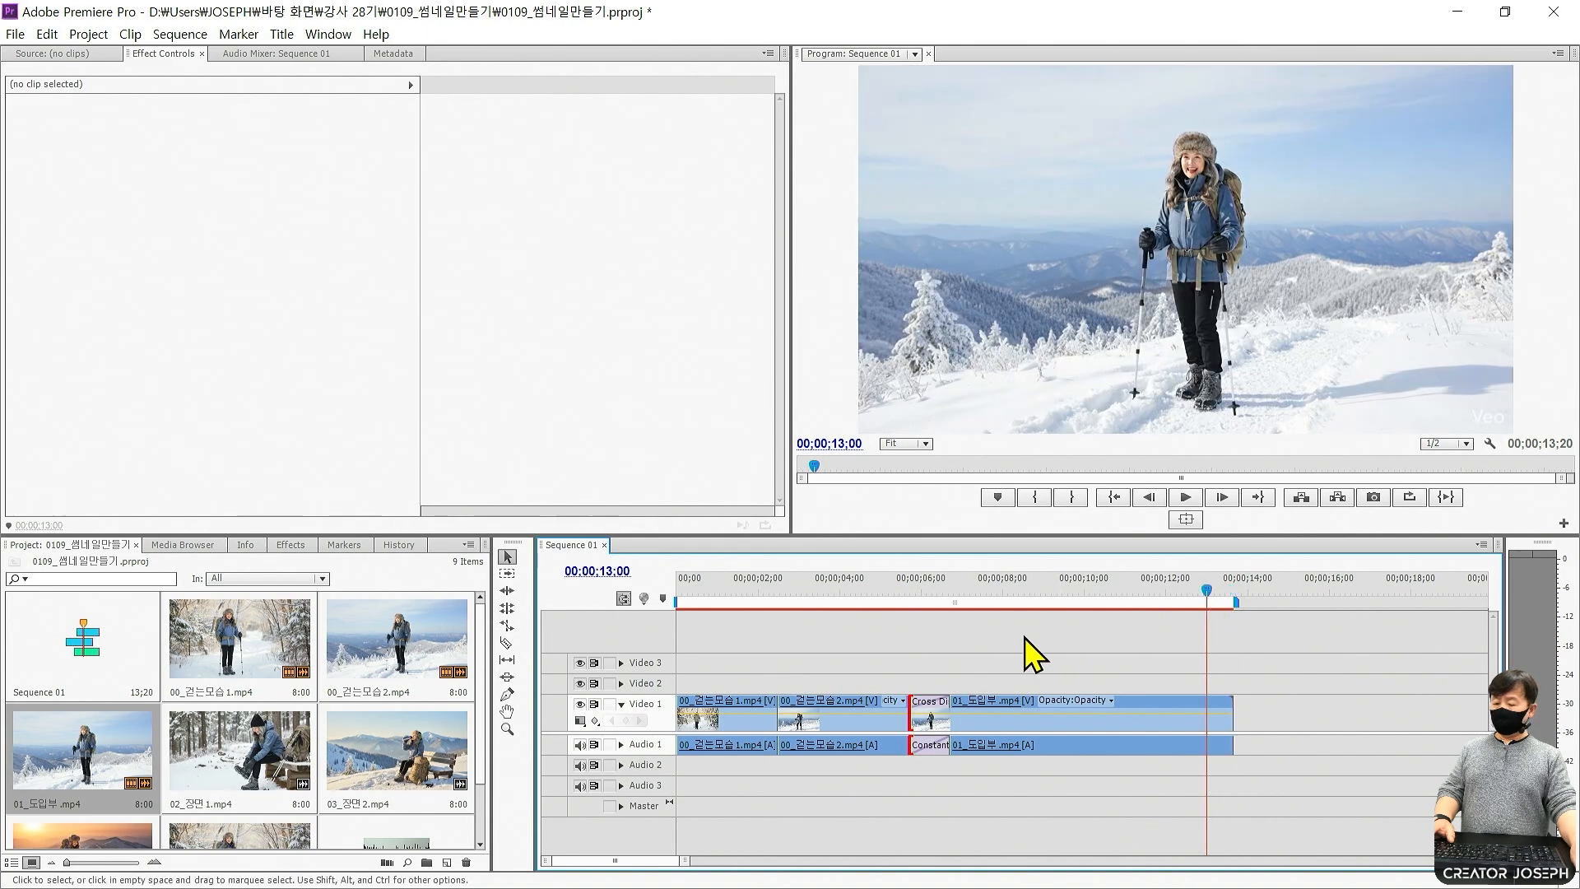
Add 02_장면1.mp4 on Video 1 directly after 01_도입부.mp4 and scale it to the frame size.
click(241, 765)
drag(242, 765, 1237, 728)
click(1325, 580)
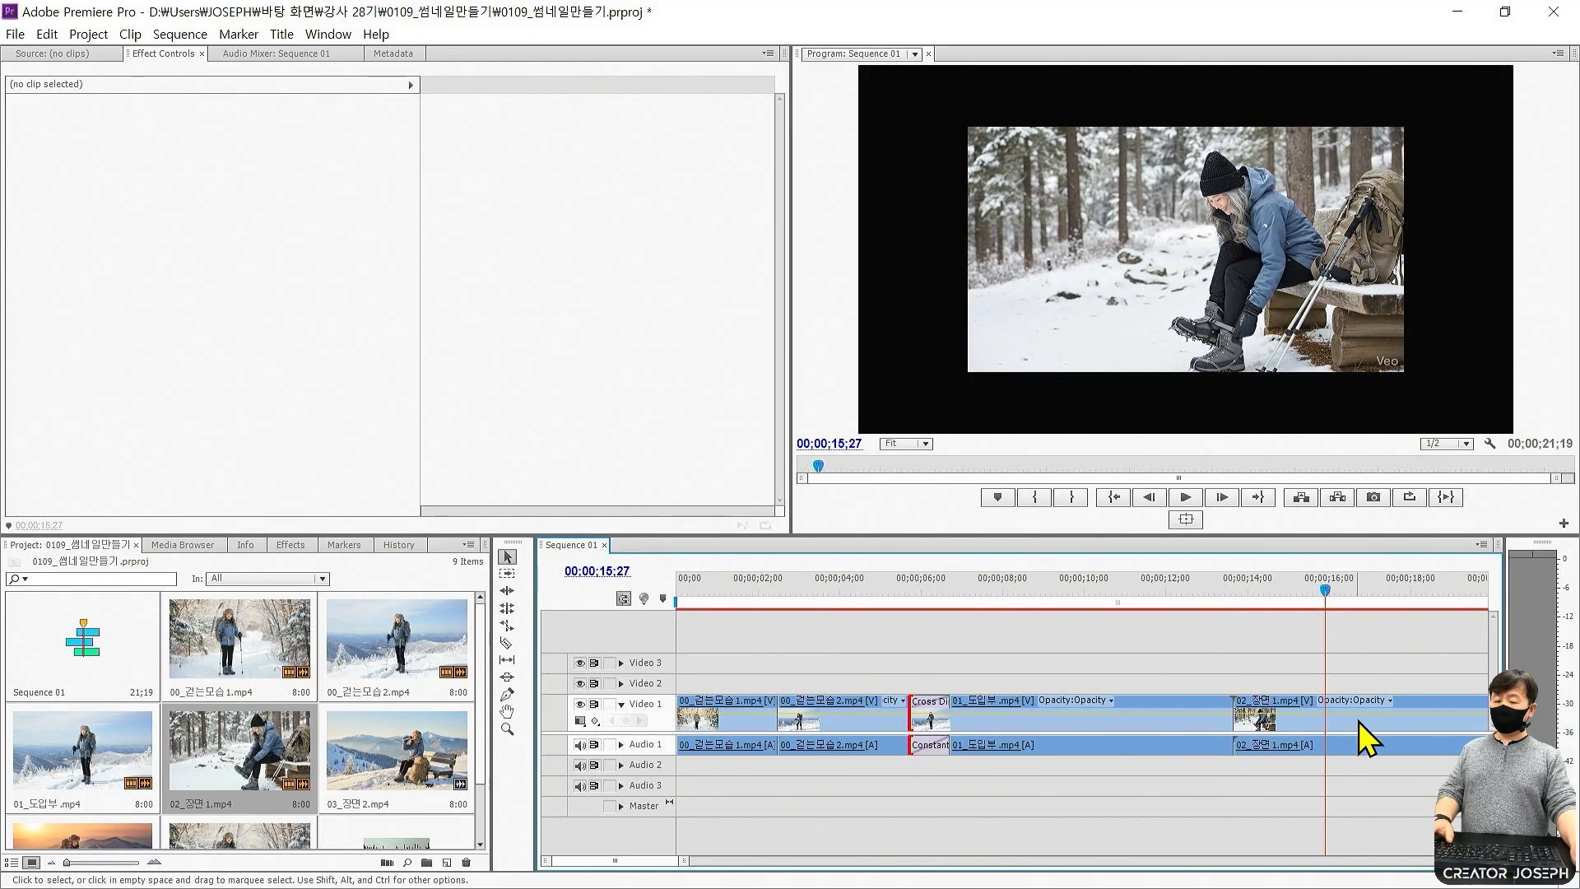
right_click(1358, 723)
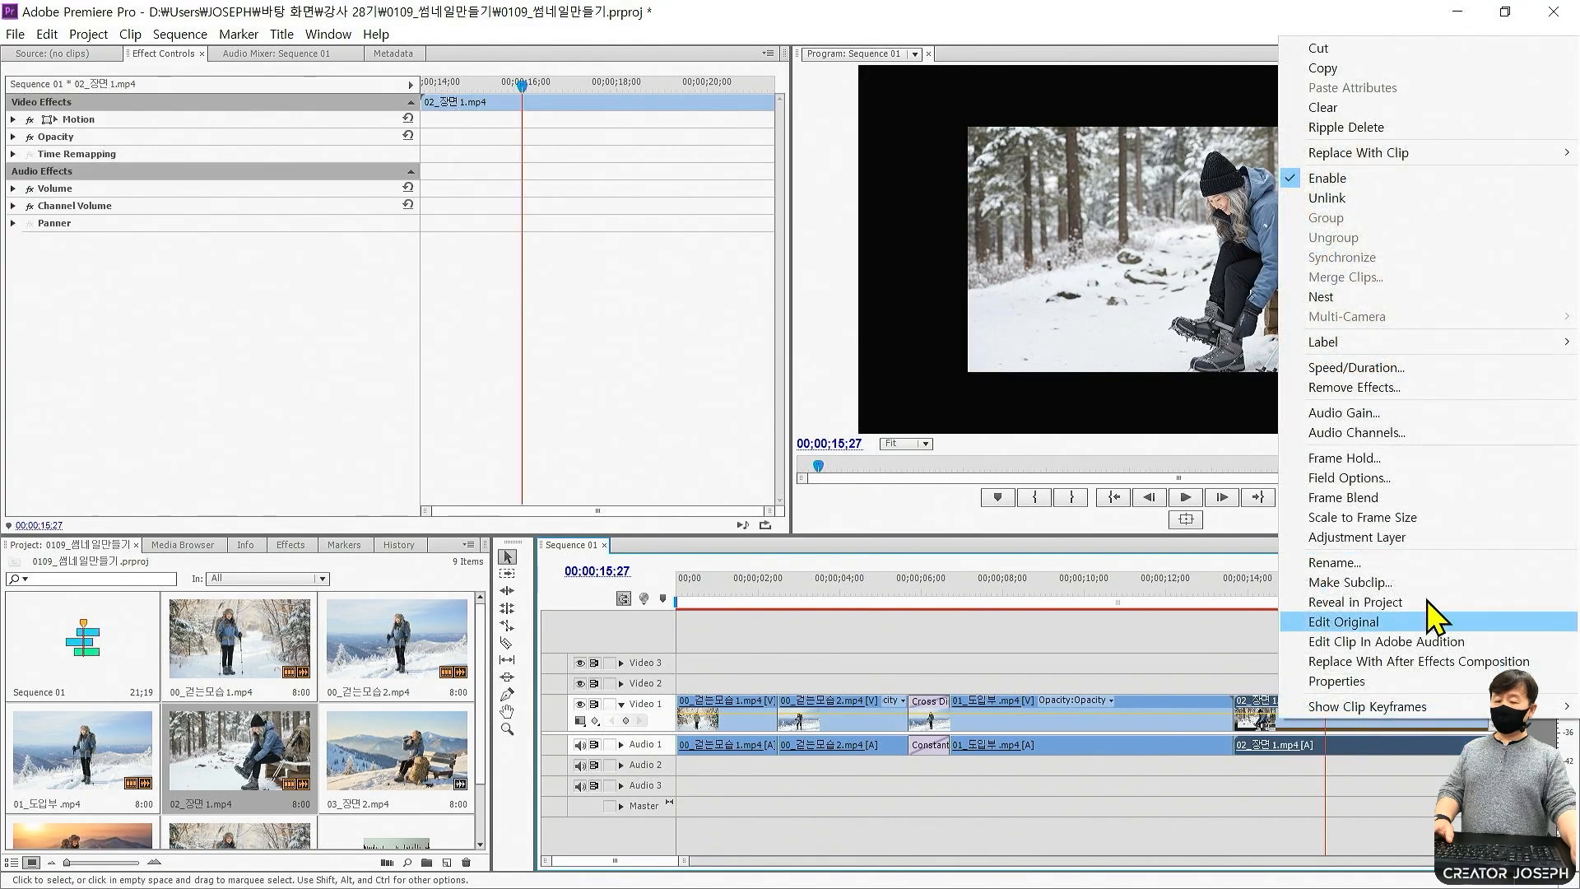
click(1418, 524)
click(1369, 663)
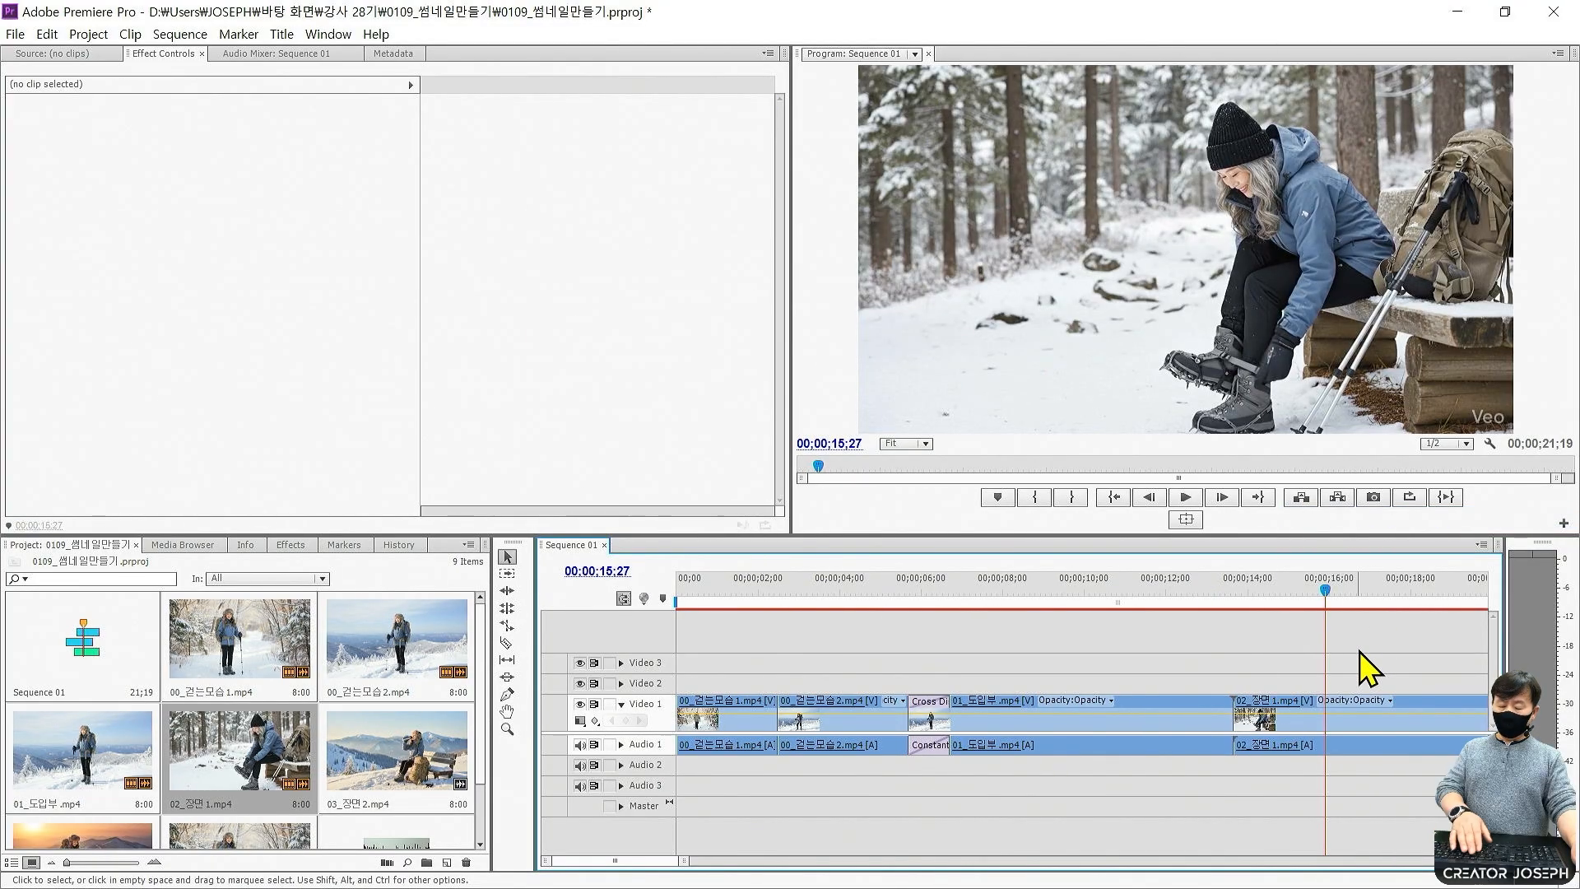
Play the sequence from the 01_도입부.mp4 clip through 02_장면1.mp4 and stop at 00;00;21;08.
key(minus)
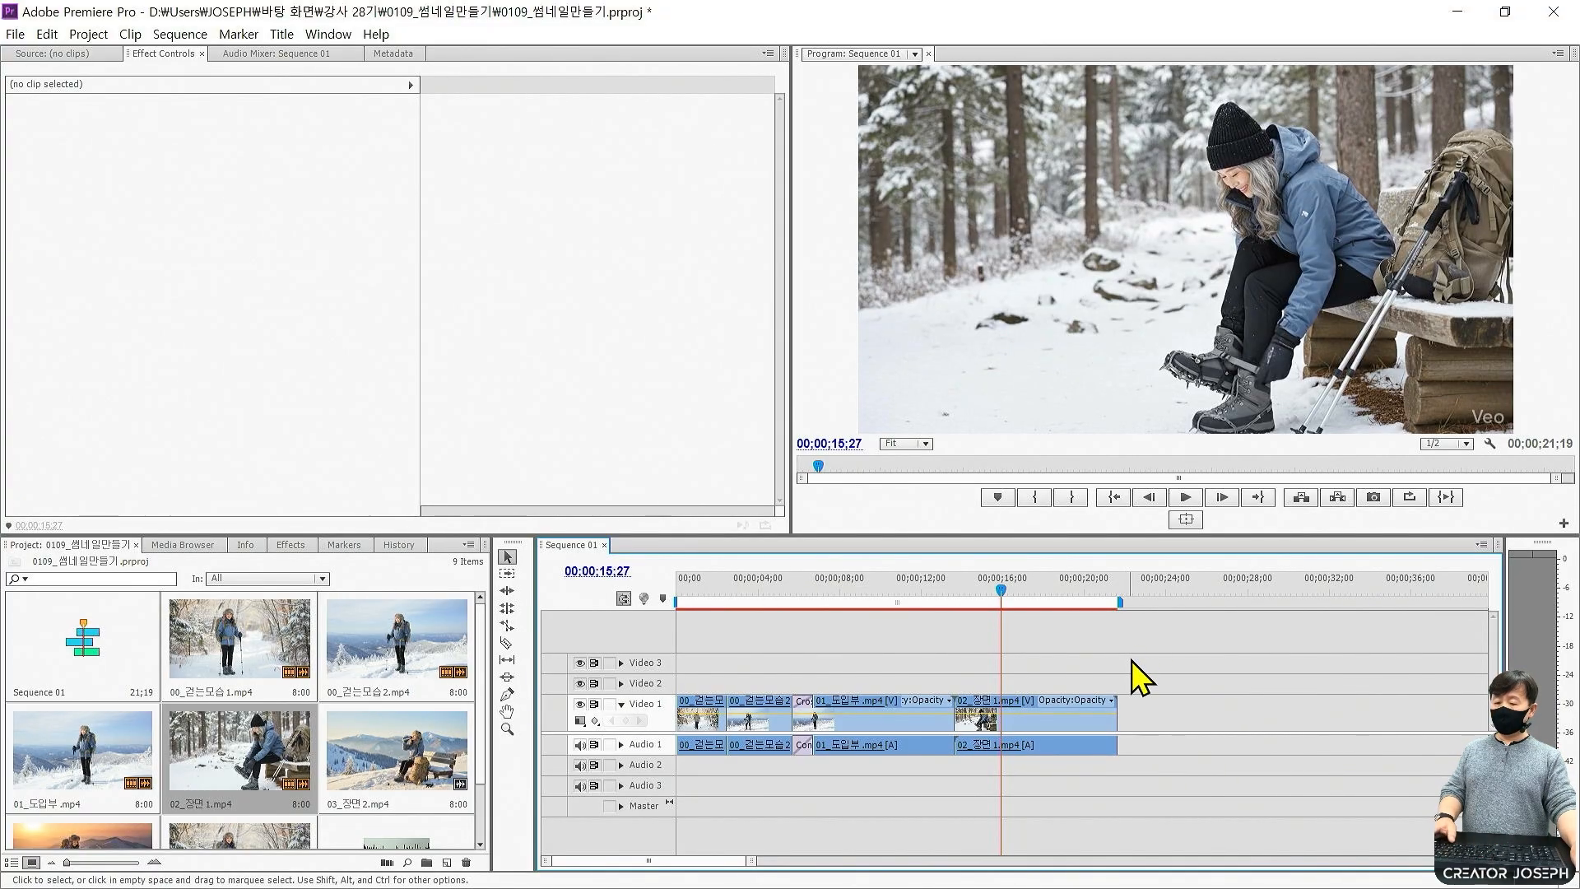
click(923, 593)
key(space)
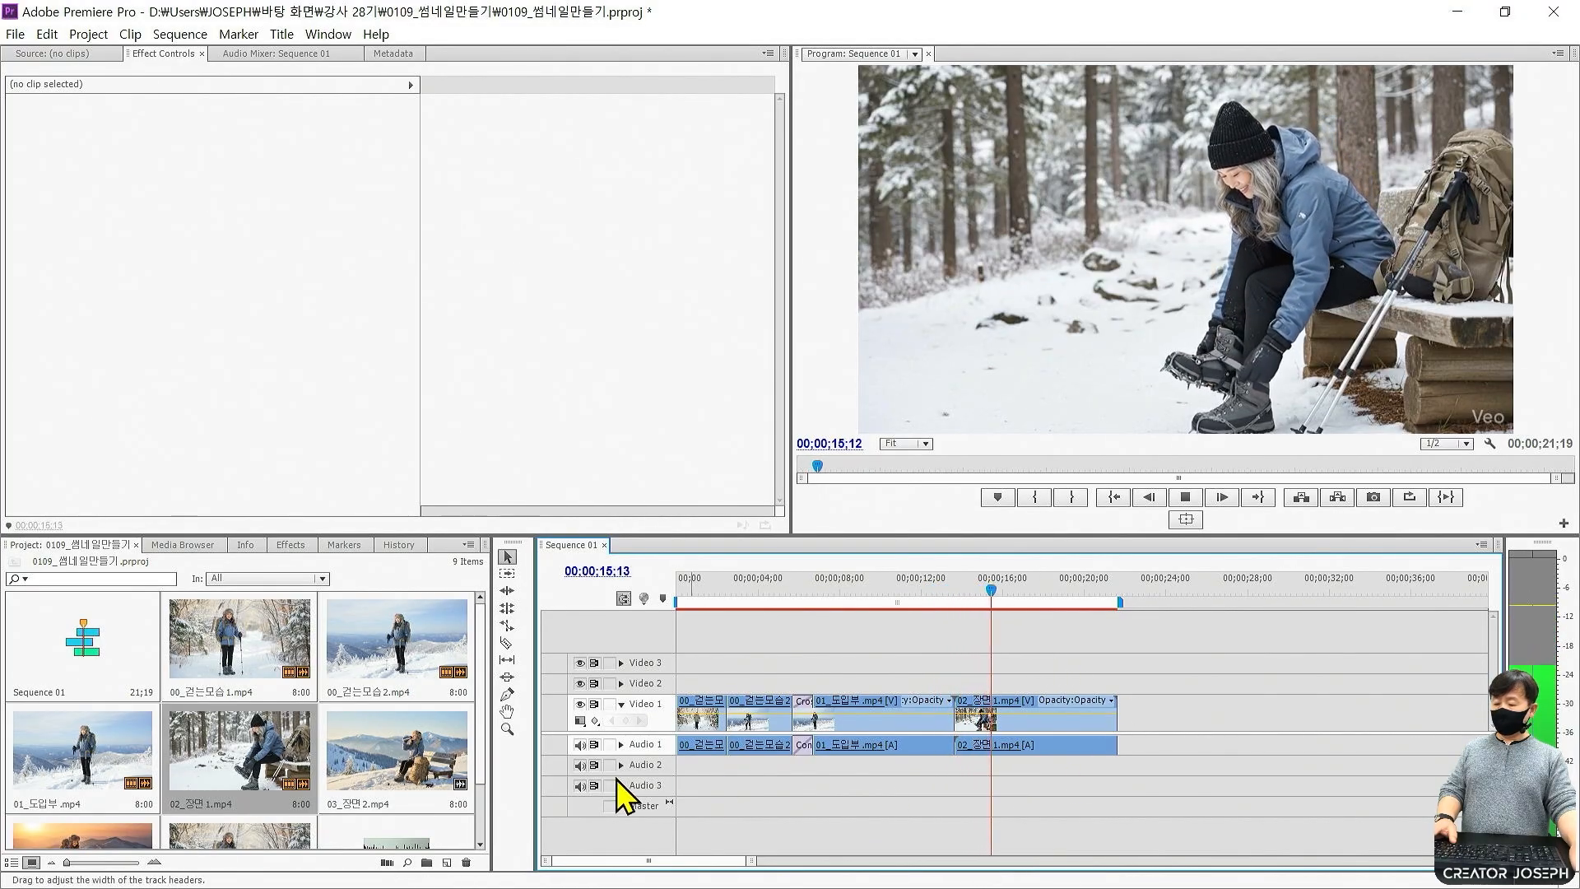
scroll(419, 773, down, 2)
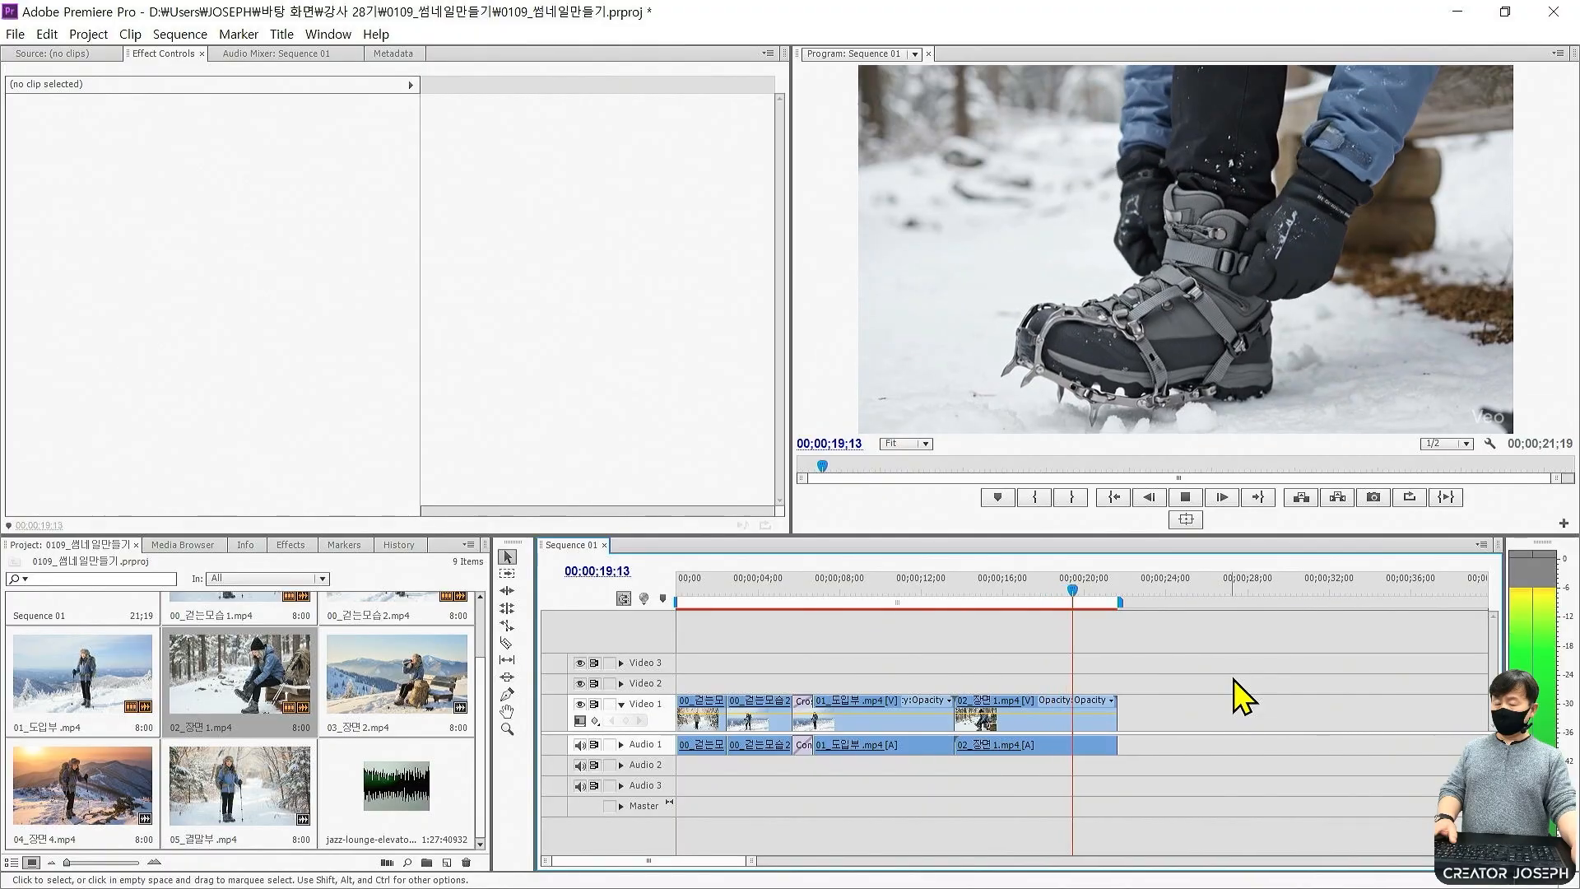
key(space)
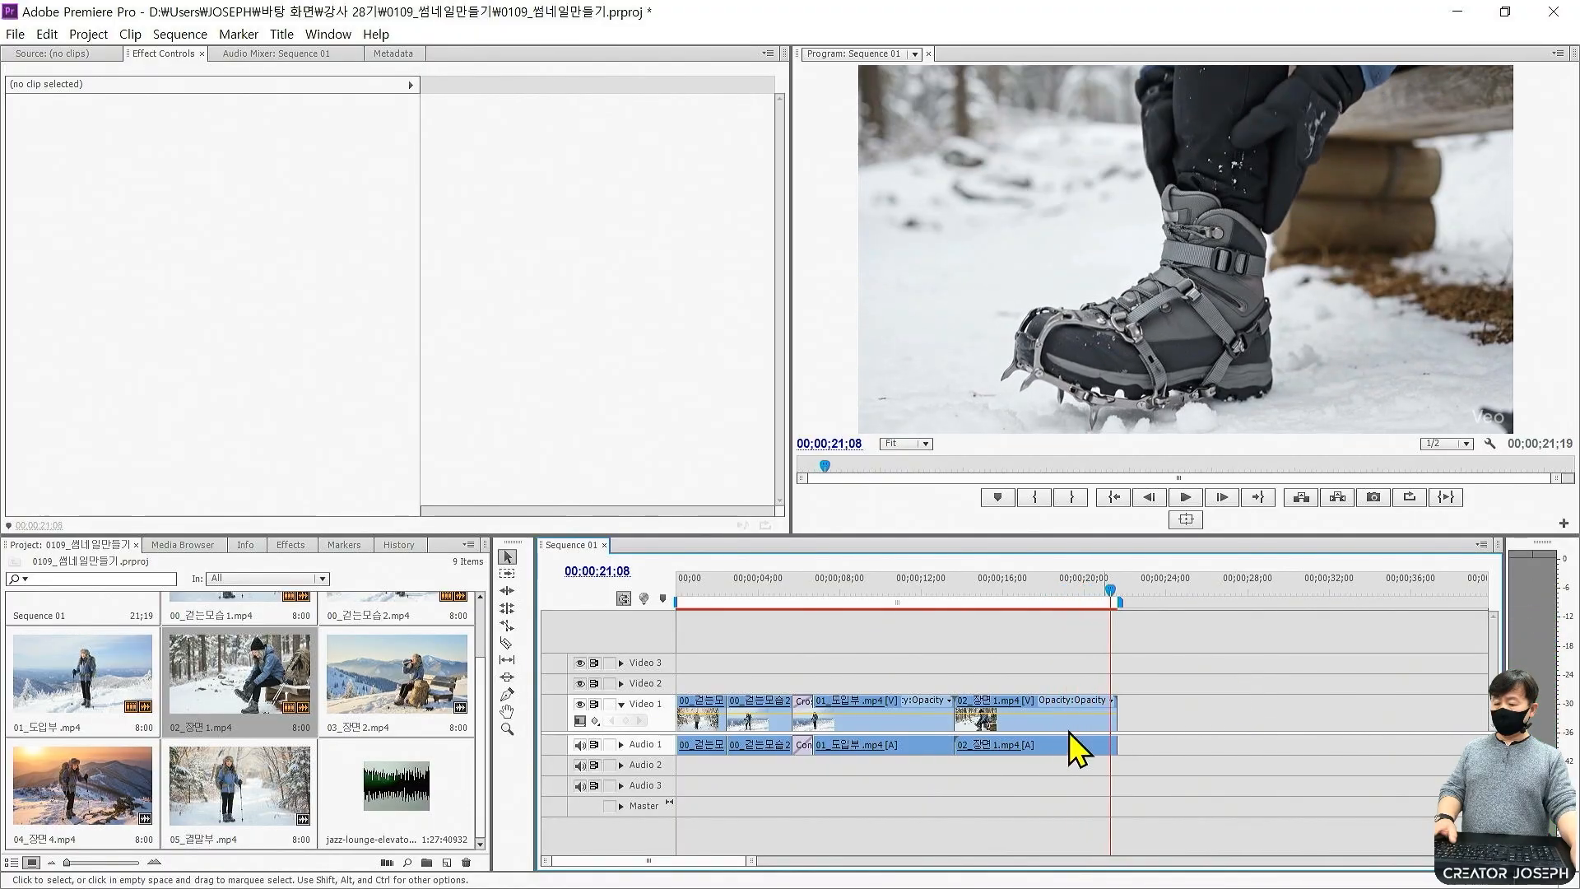
Add 03_장면2.mp4 on Video 1 directly after 02_장면1.mp4 and scale it to the frame size.
drag(395, 688, 1144, 721)
drag(1127, 727, 1129, 725)
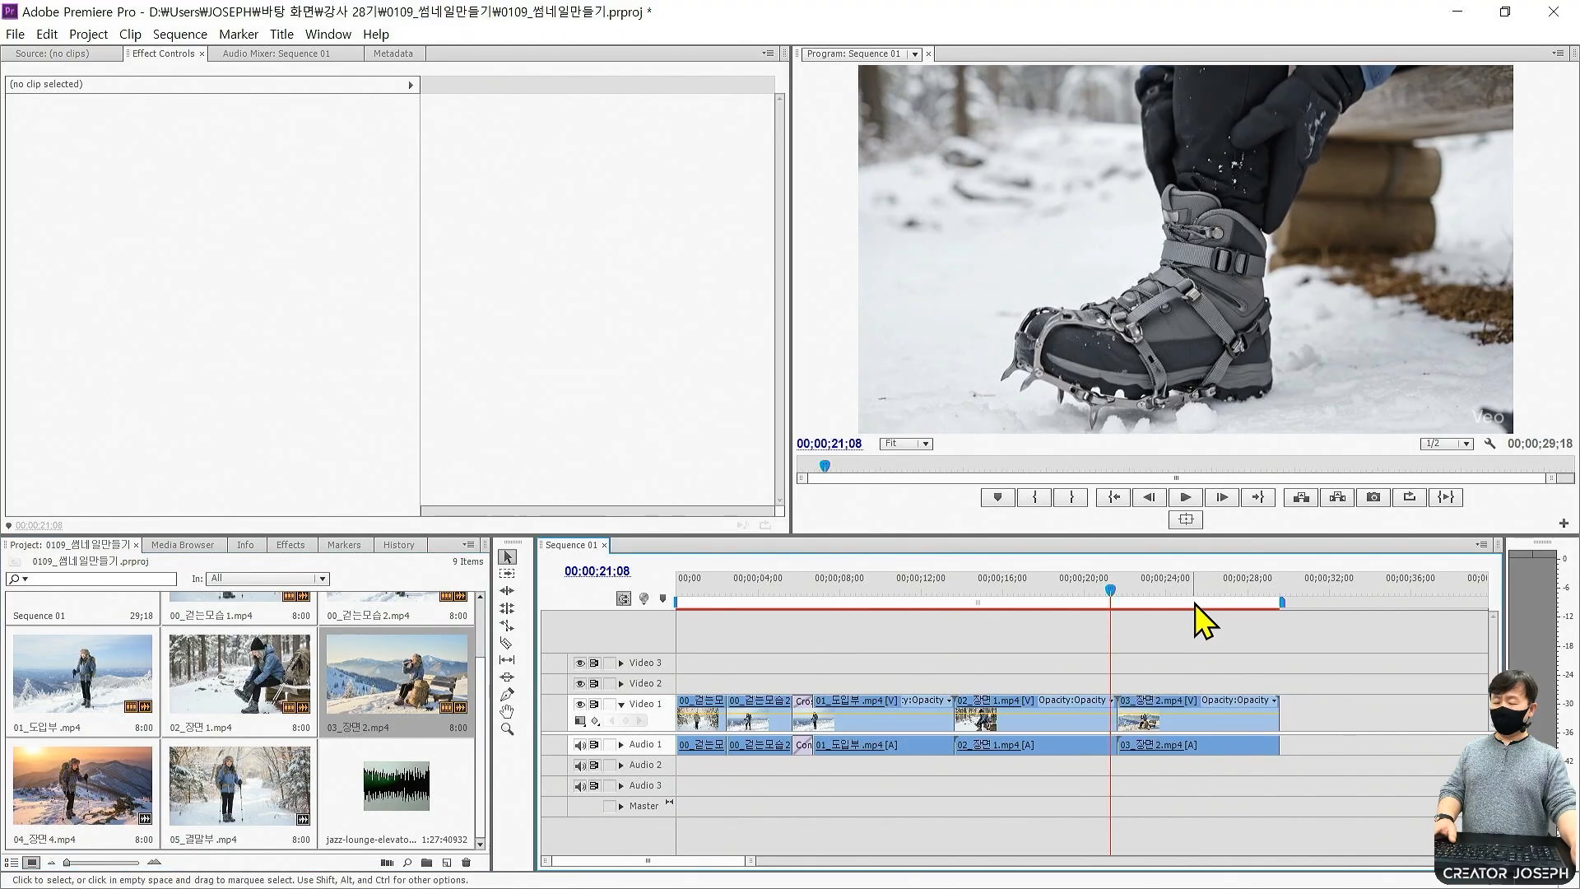
click(1188, 594)
right_click(1195, 723)
click(1316, 526)
Play back the sequence from the start of the 03_장면2.mp4 clip to check how it fills the frame.
click(1119, 586)
key(space)
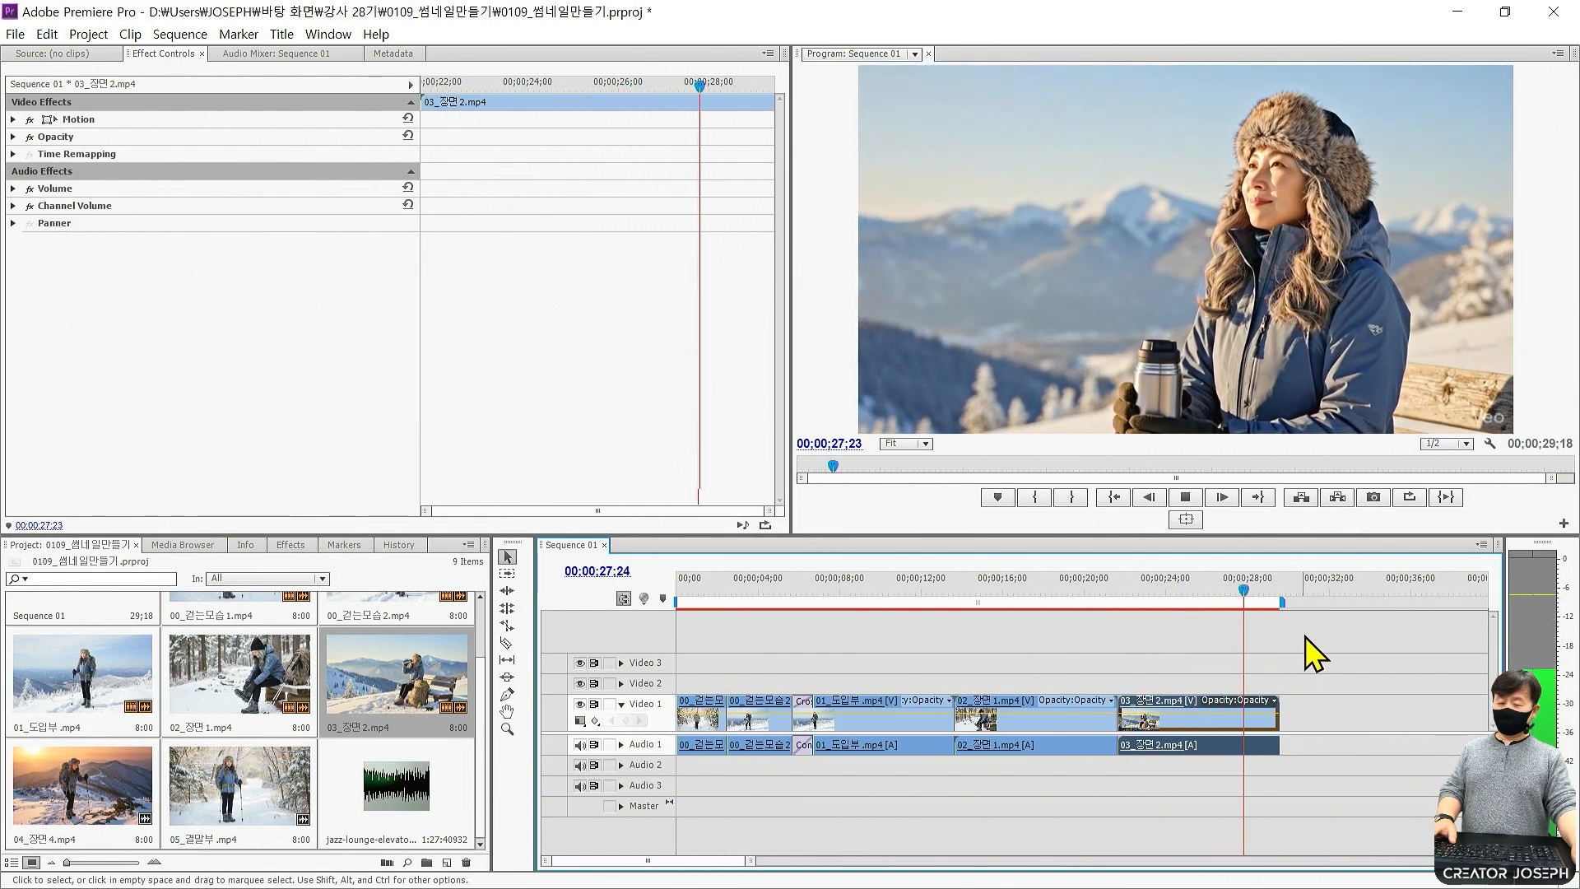
key(space)
Add 04_장면4.mp4 on Video 1 directly after 03_장면2.mp4 and scale it to the frame size.
drag(148, 817, 1318, 711)
click(1342, 707)
right_click(1343, 707)
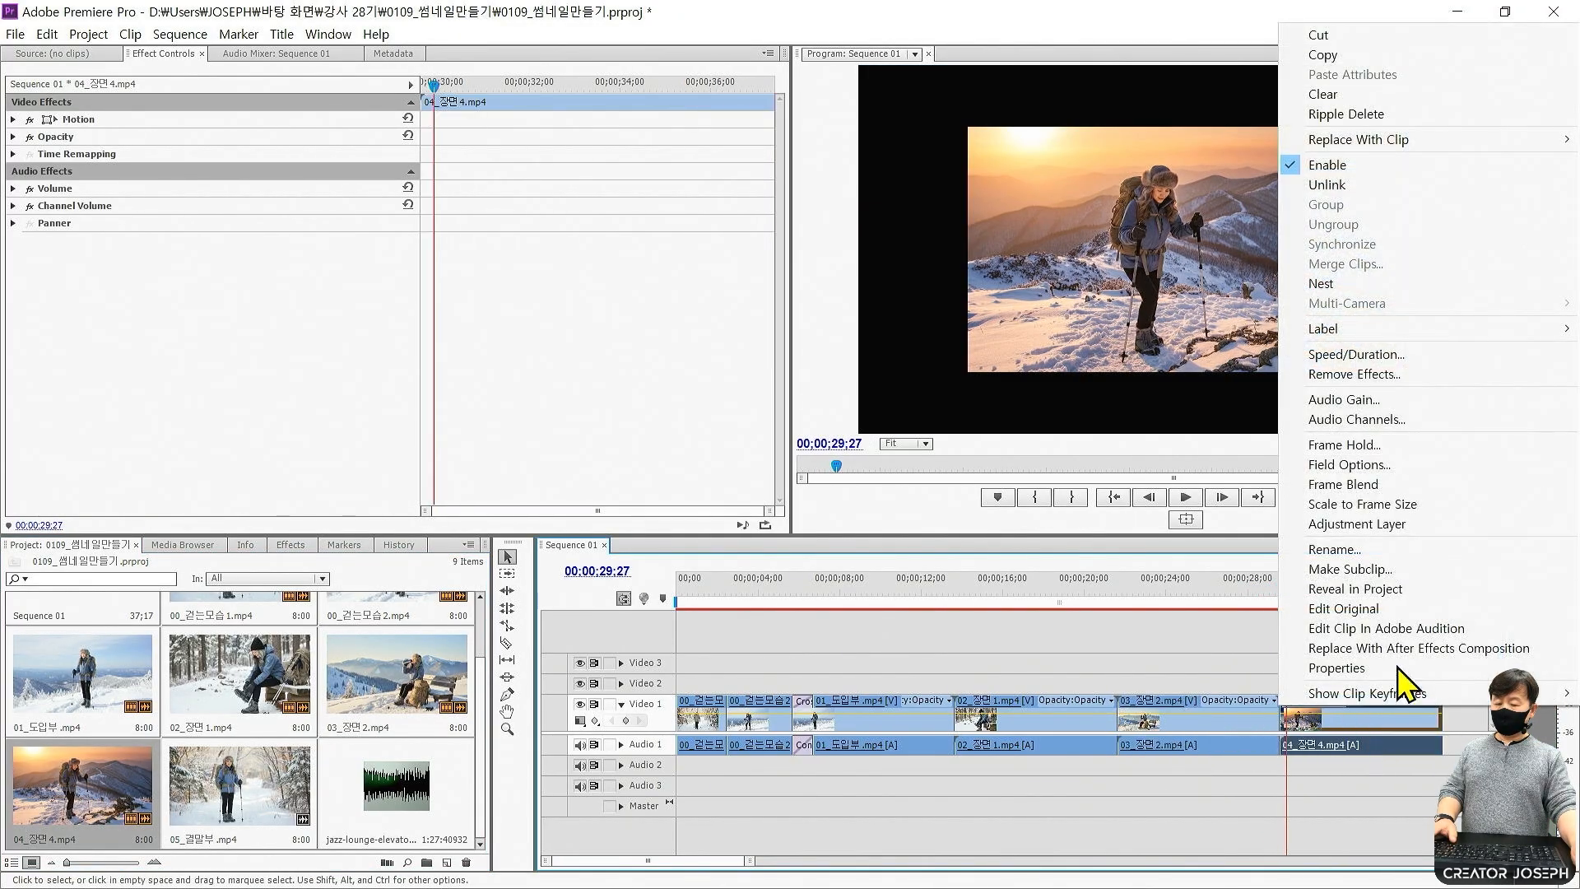
click(1408, 503)
Play the sequence from the end of 03_장면2.mp4 through the 04_장면4.mp4 clip.
click(1259, 585)
key(space)
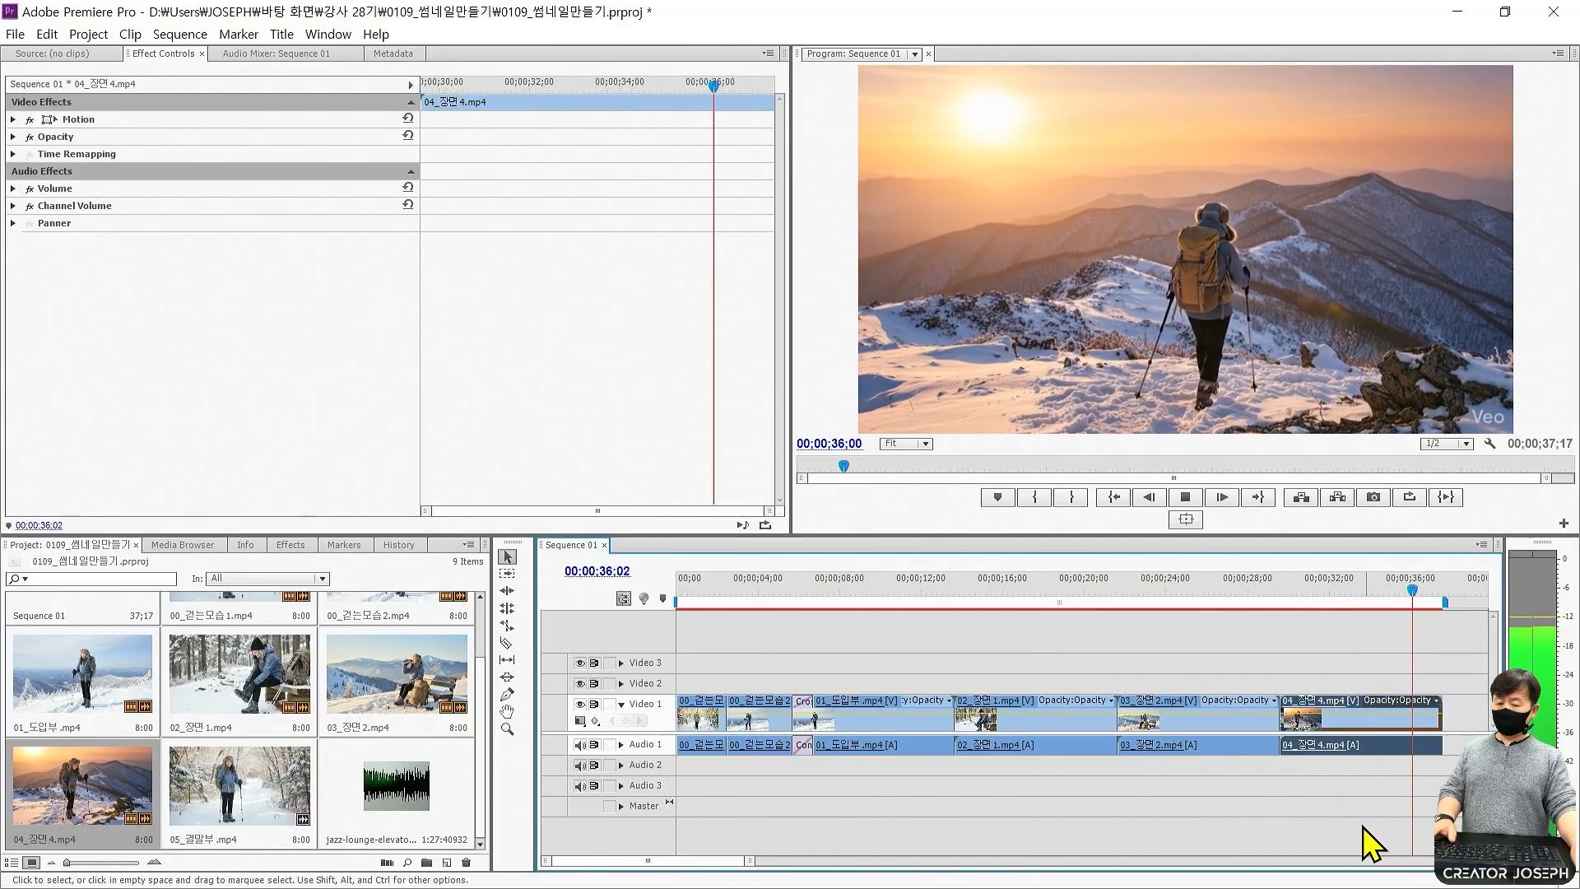
key(space)
Add 05_결말부.mp4 on Video 1 directly after 04_장면4.mp4 and scale it to the frame size.
key(minus)
drag(238, 794, 1085, 724)
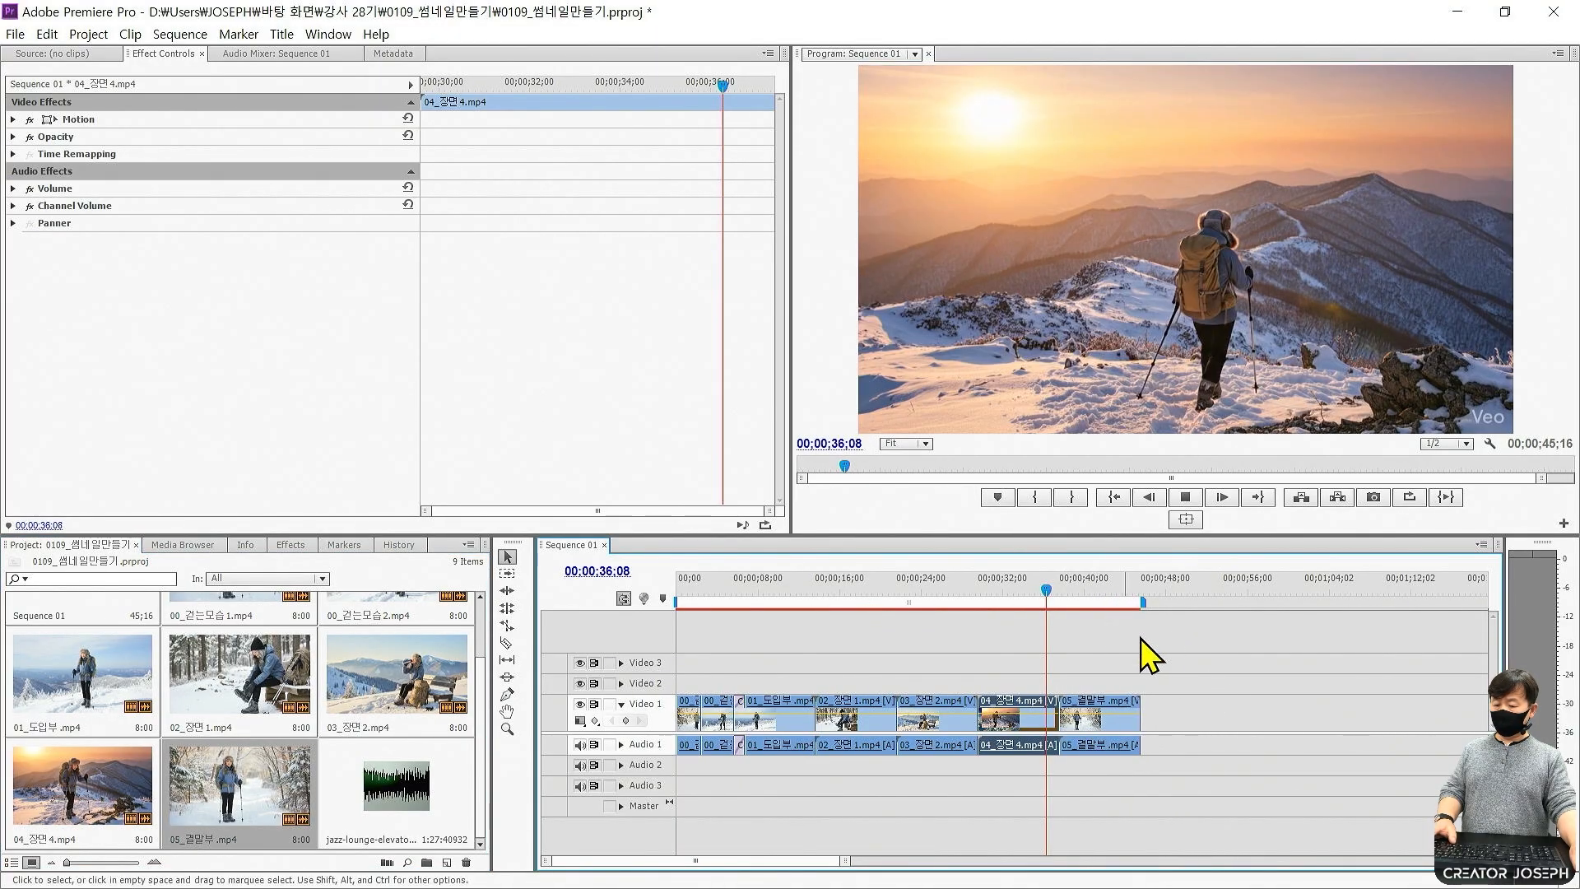
key(space)
key(space)
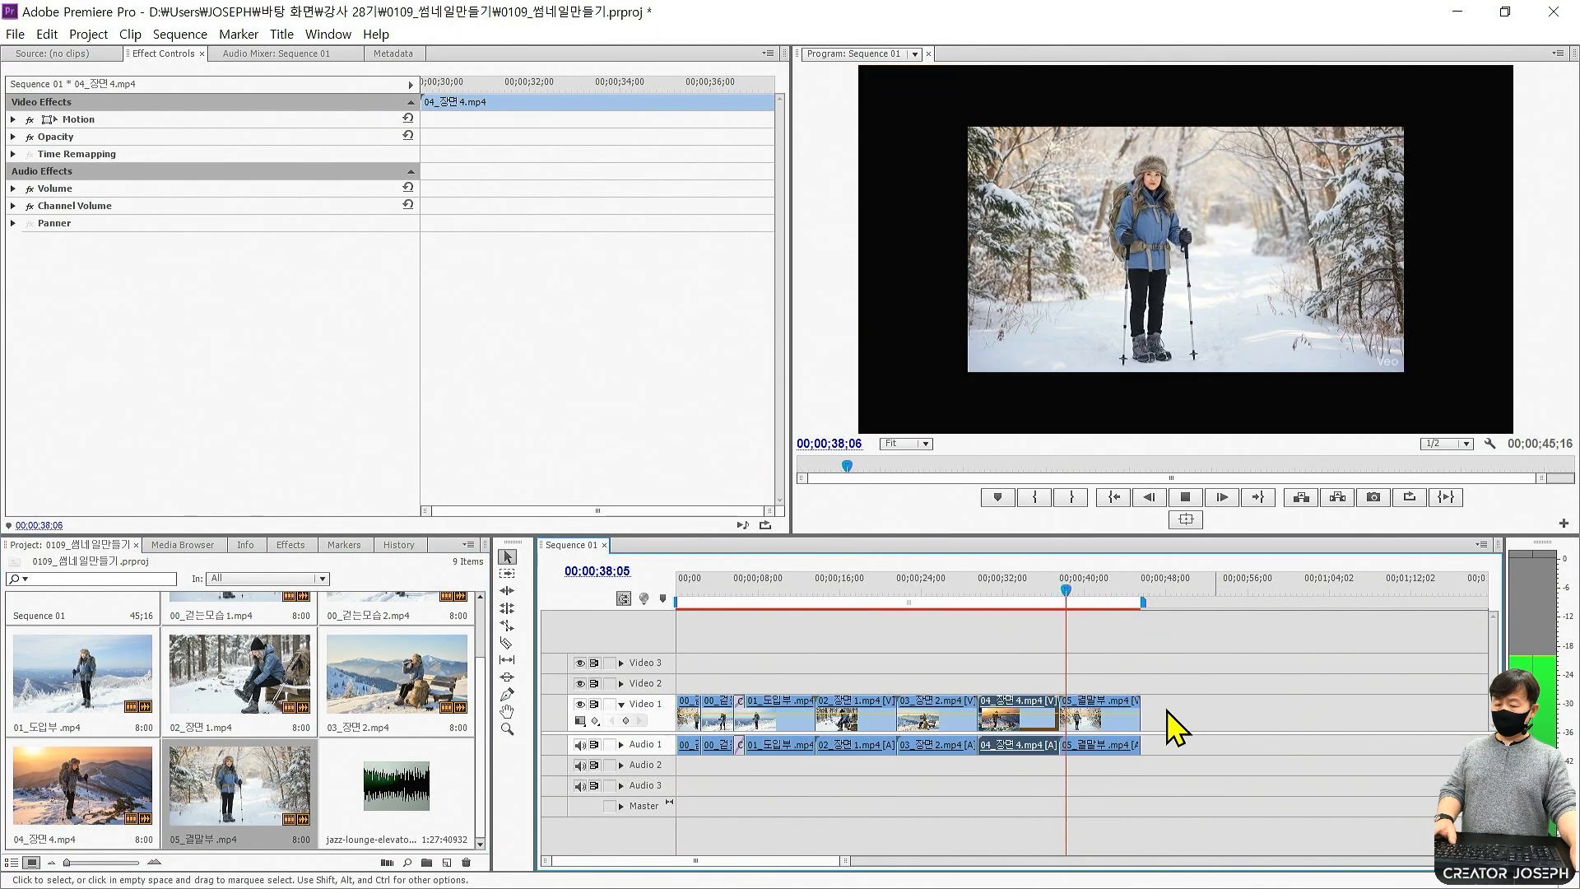
right_click(1100, 714)
click(1217, 510)
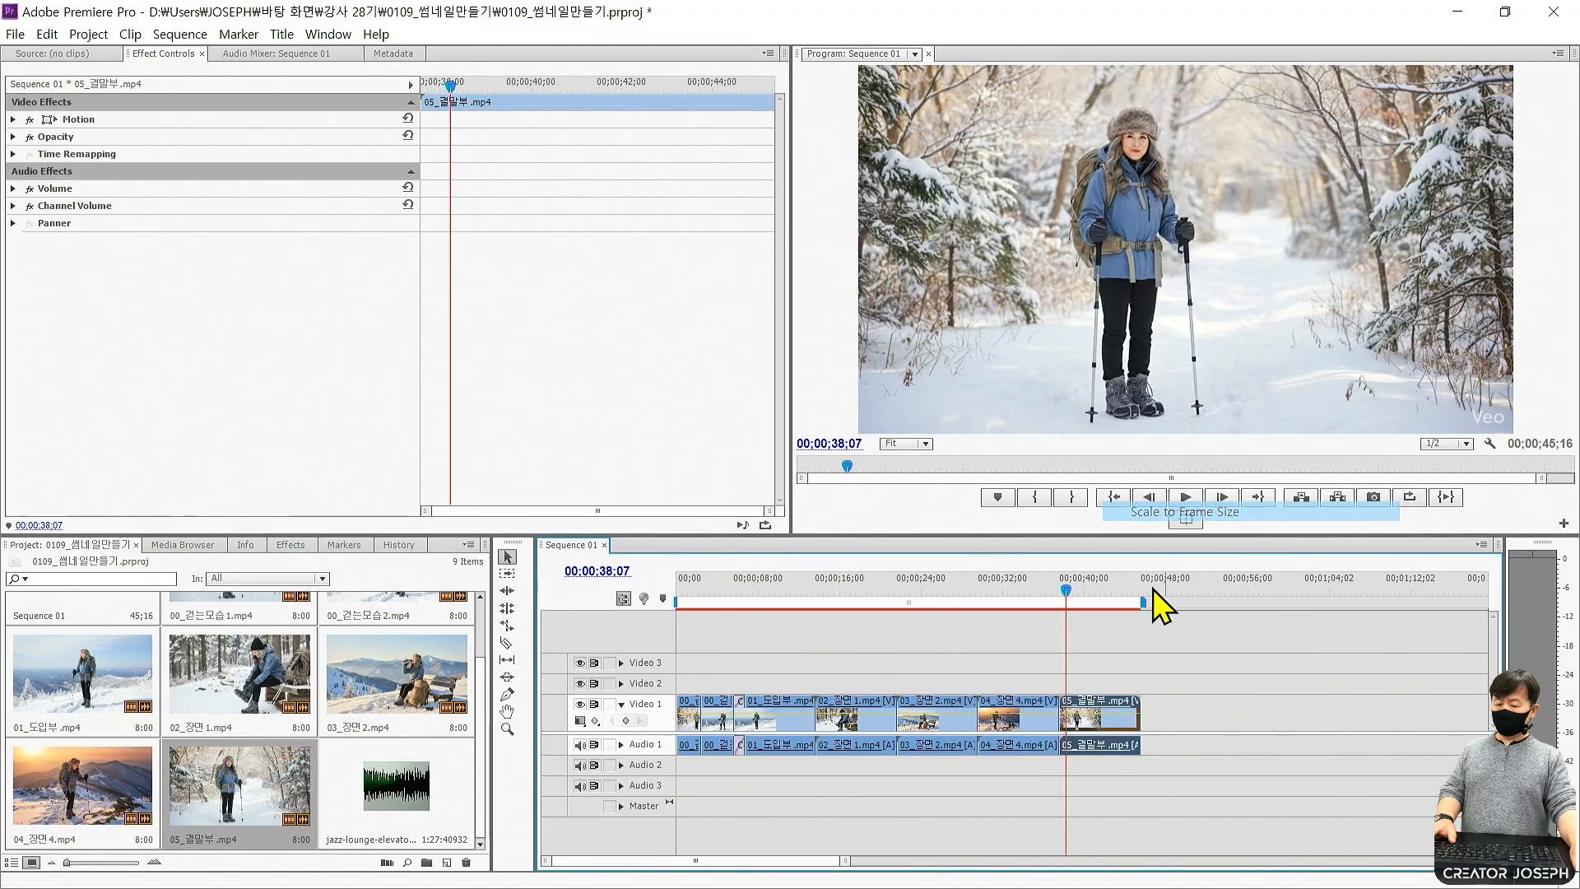
Play the join into 05_결말부.mp4, return the playhead to 00;00;00;00 and review the assembled clips.
click(1047, 586)
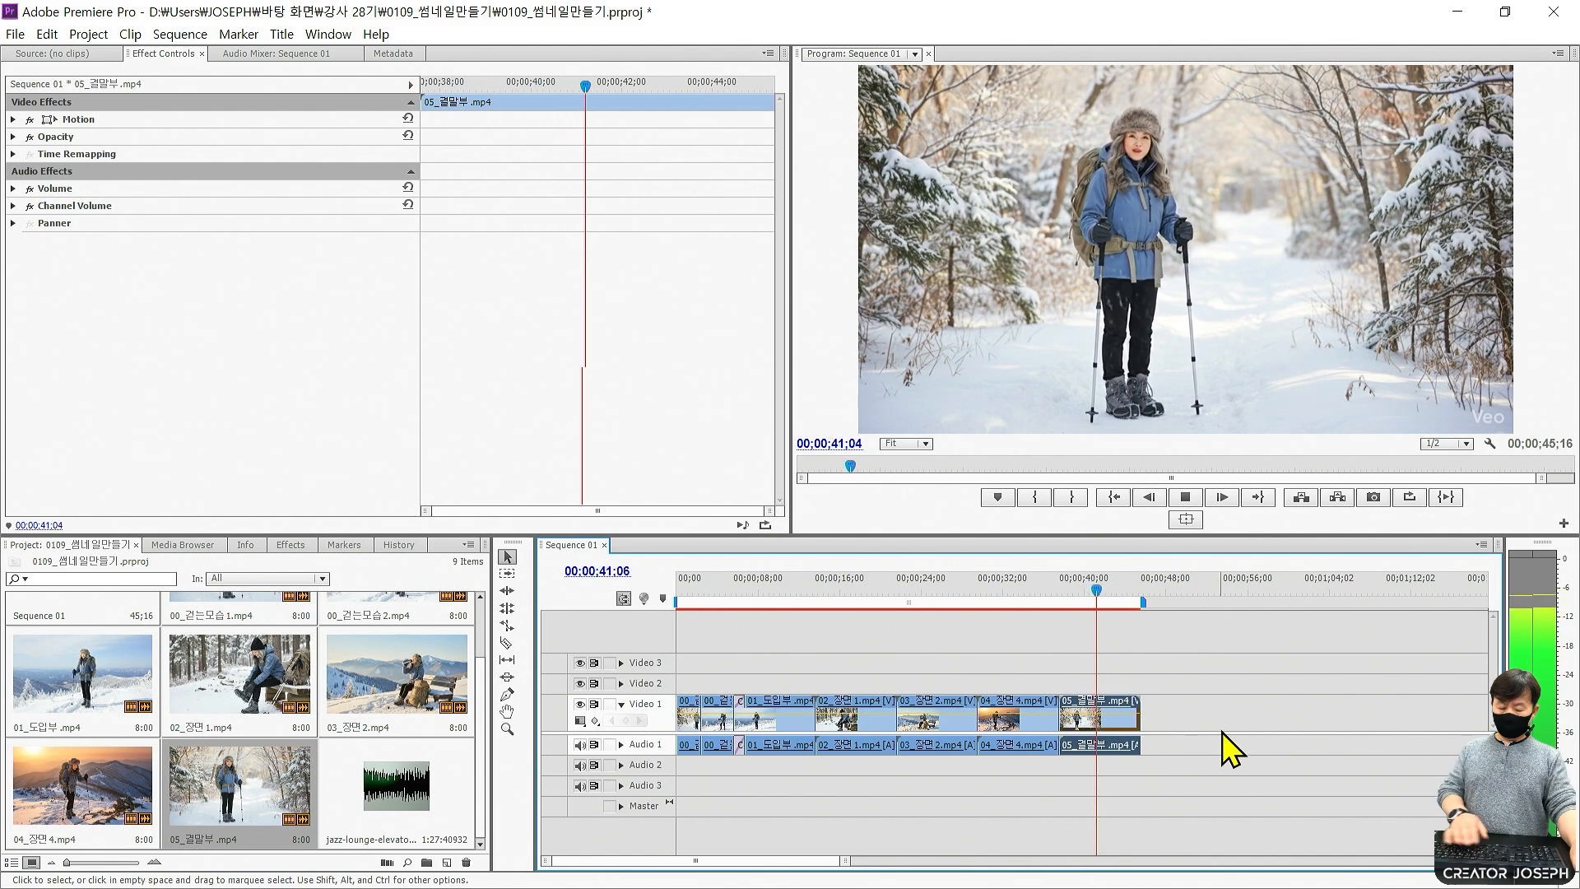
key(=)
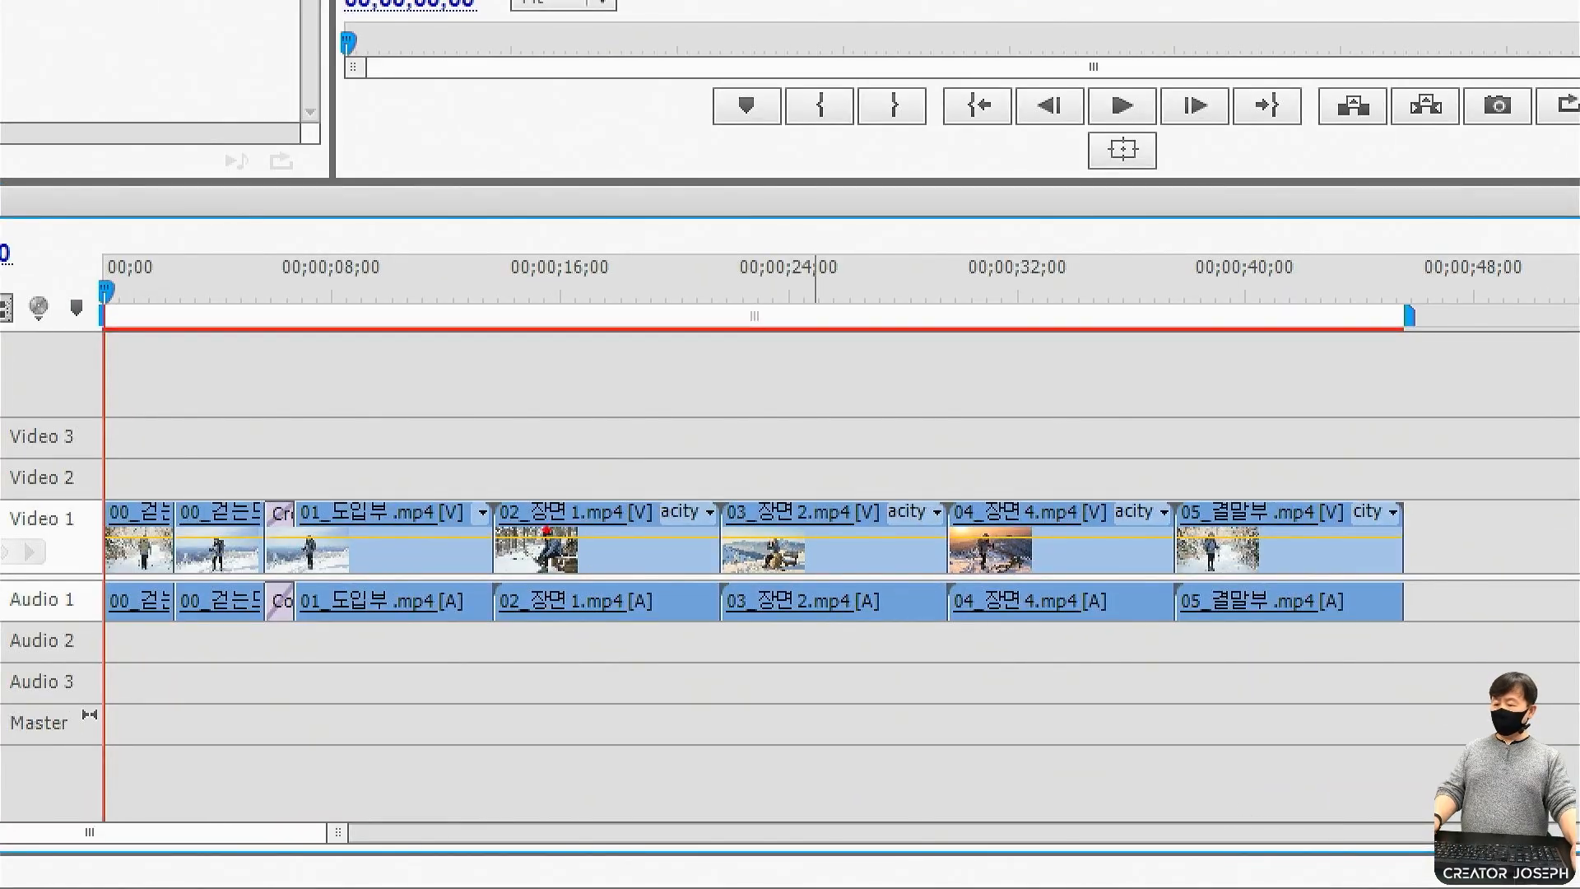
mouse_move(480, 450)
mouse_down()
mouse_move(543, 592)
mouse_move(980, 654)
mouse_move(1437, 671)
mouse_up()
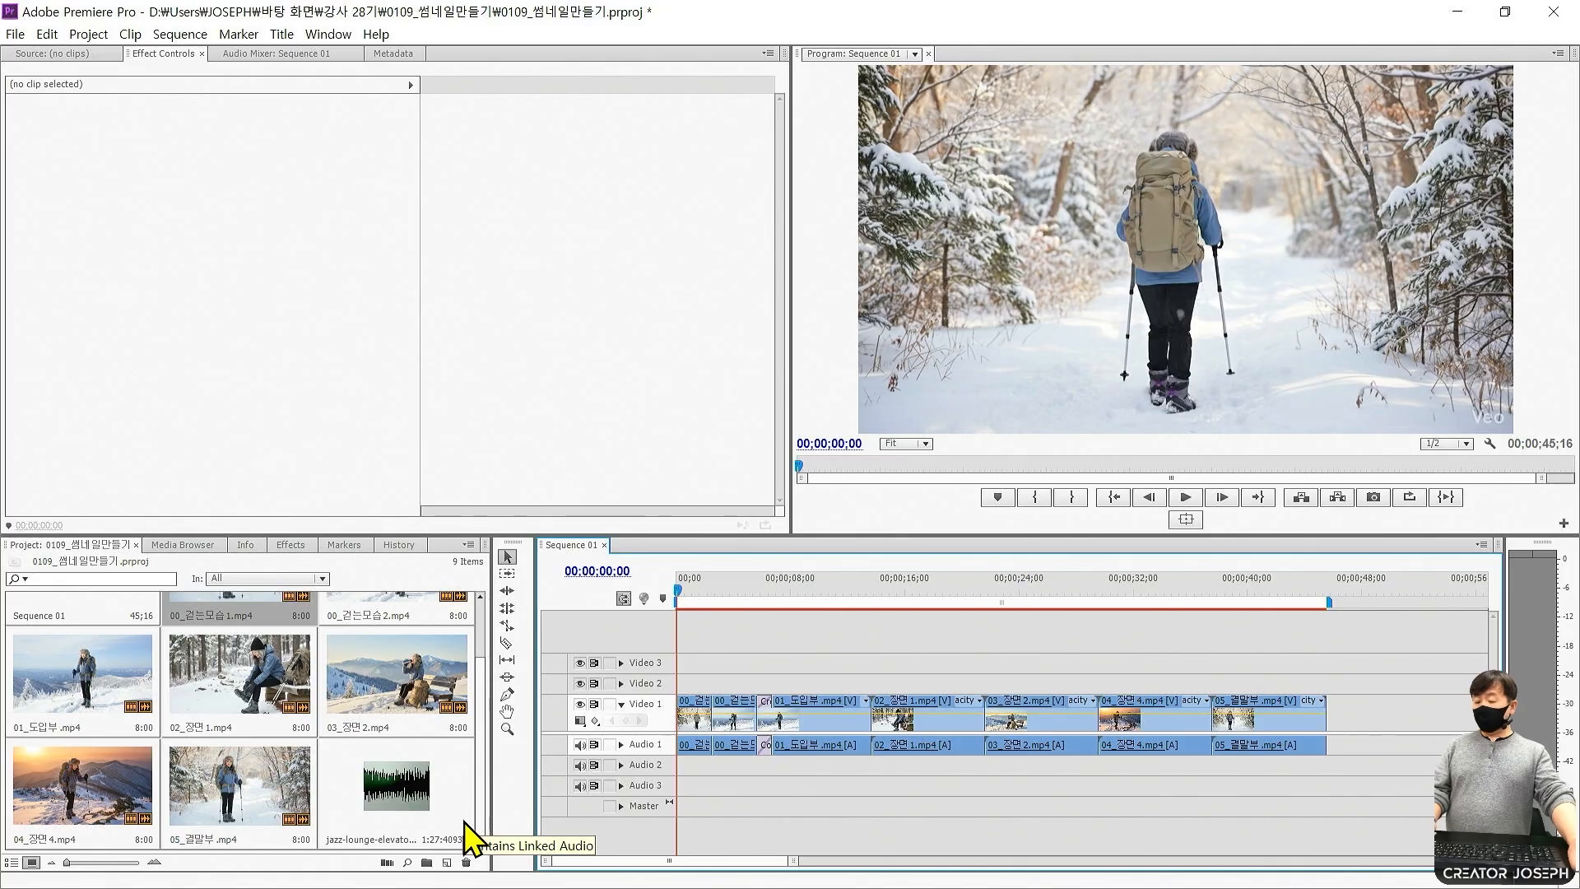
Add the jazz-lounge-elevator music file on Audio 2 at the start of the sequence.
drag(408, 803, 678, 776)
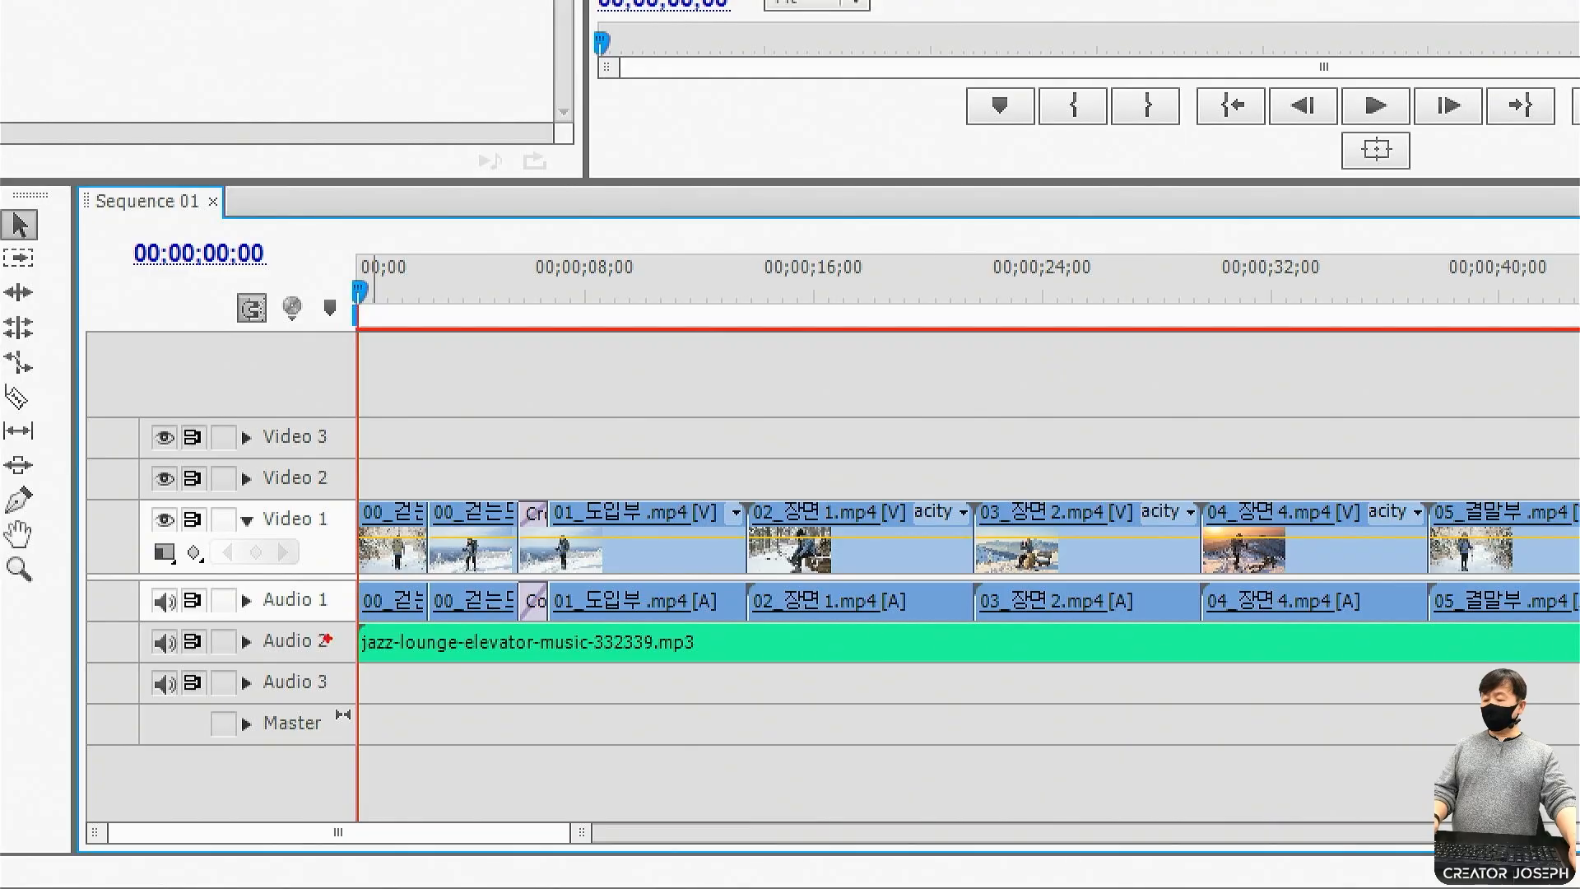
mouse_move(338, 619)
mouse_down()
mouse_move(580, 684)
mouse_move(811, 691)
mouse_up()
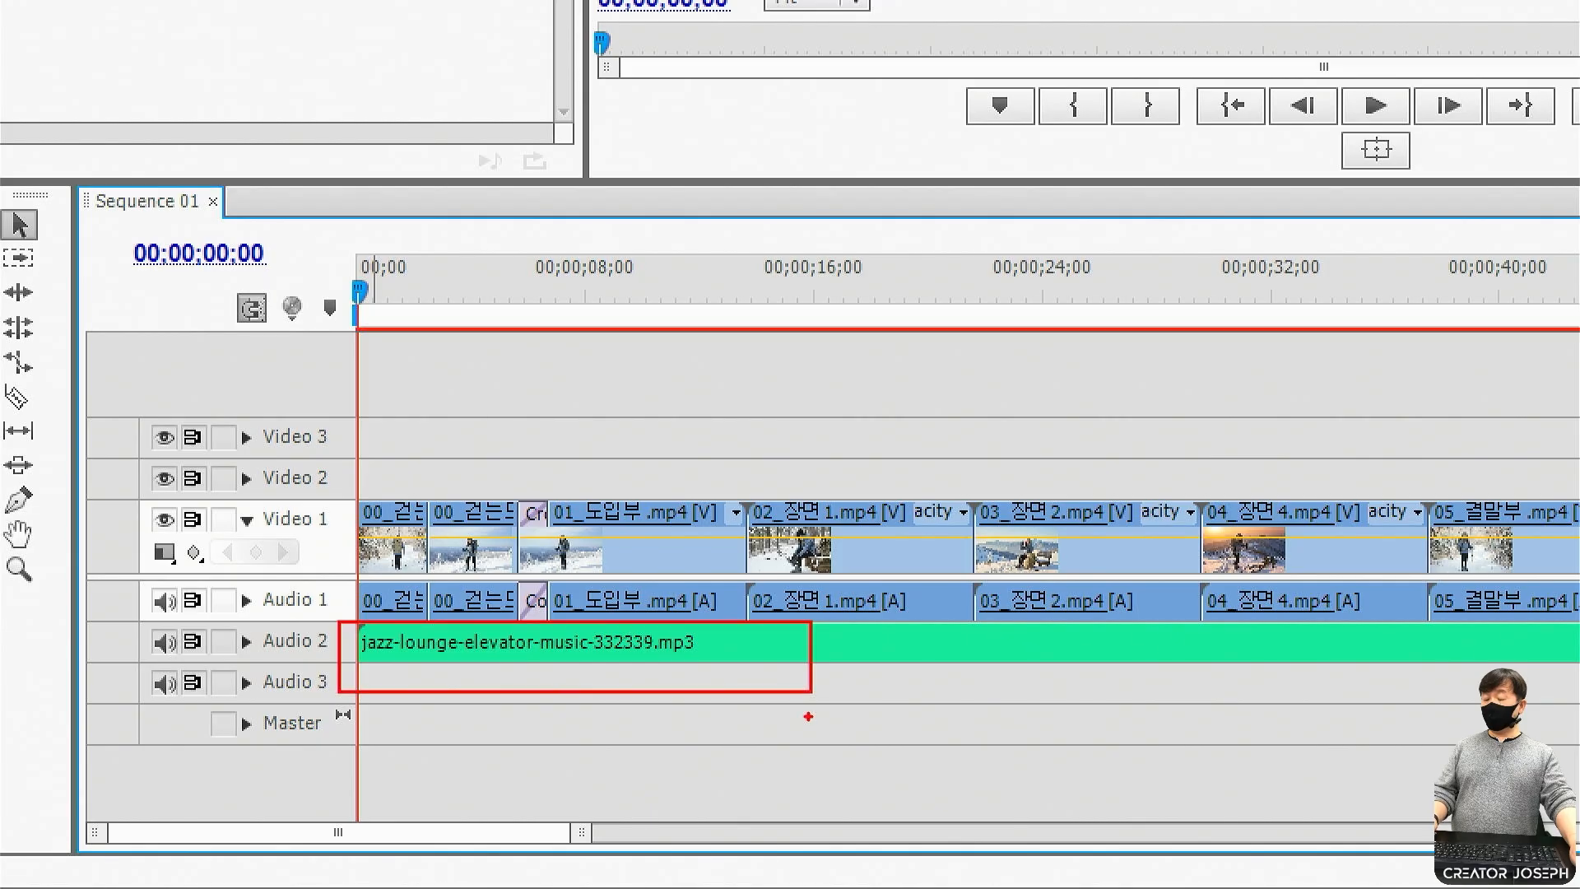
key(Escape)
Cut the music on Audio 2 with the Razor tool at 00;00;05;21, where 01_도입부.mp4 begins.
click(520, 285)
key(ctrl+2)
drag(445, 485, 458, 517)
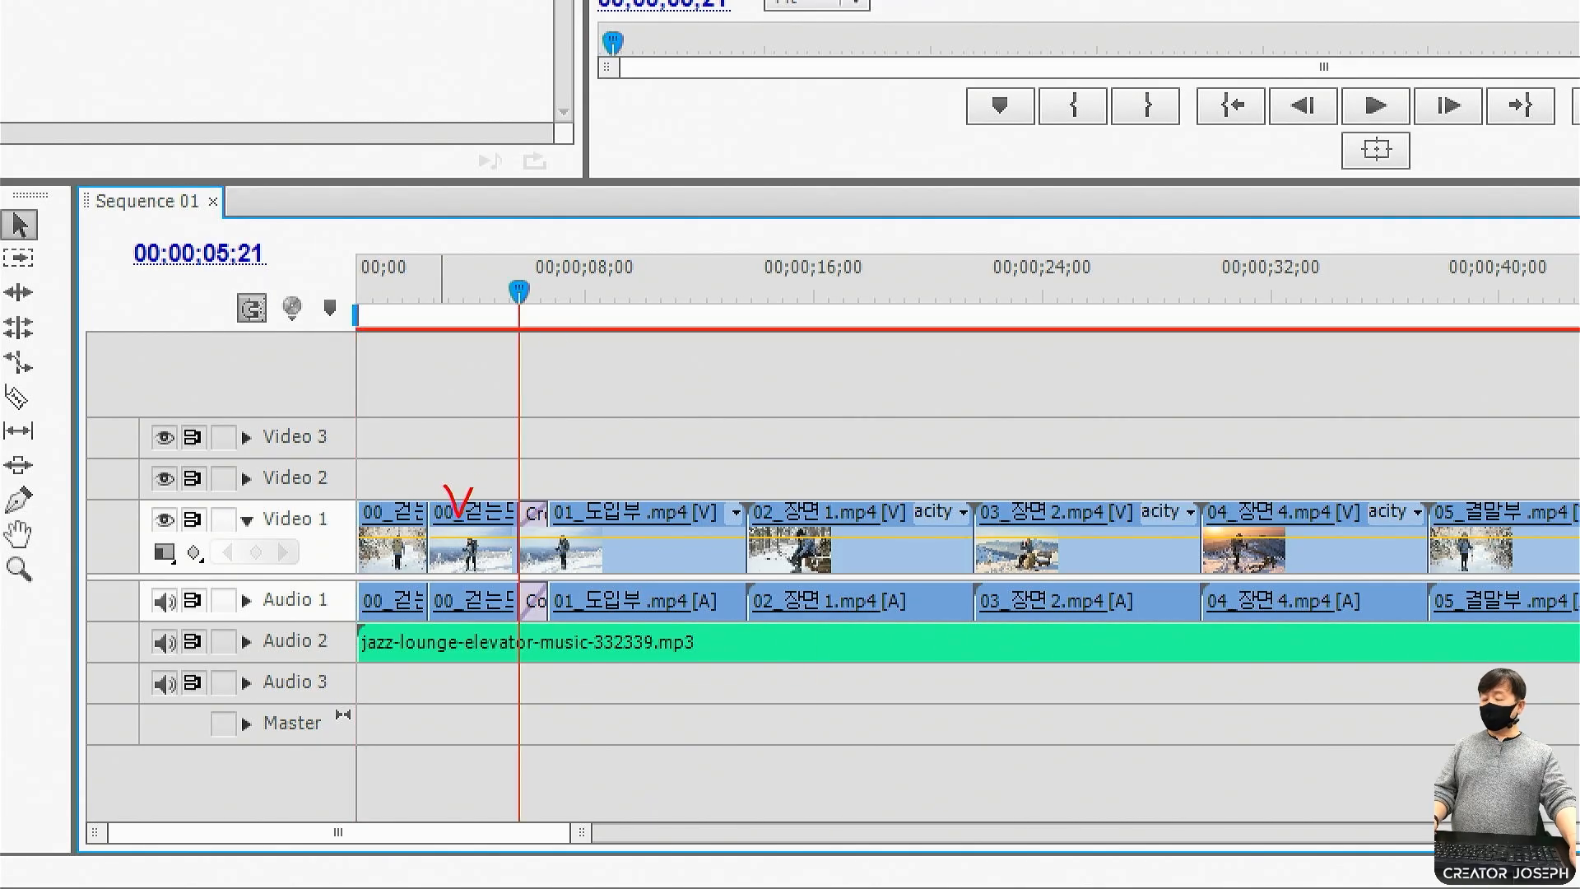
mouse_move(572, 479)
mouse_down()
mouse_move(603, 482)
mouse_move(515, 634)
mouse_move(515, 768)
mouse_up()
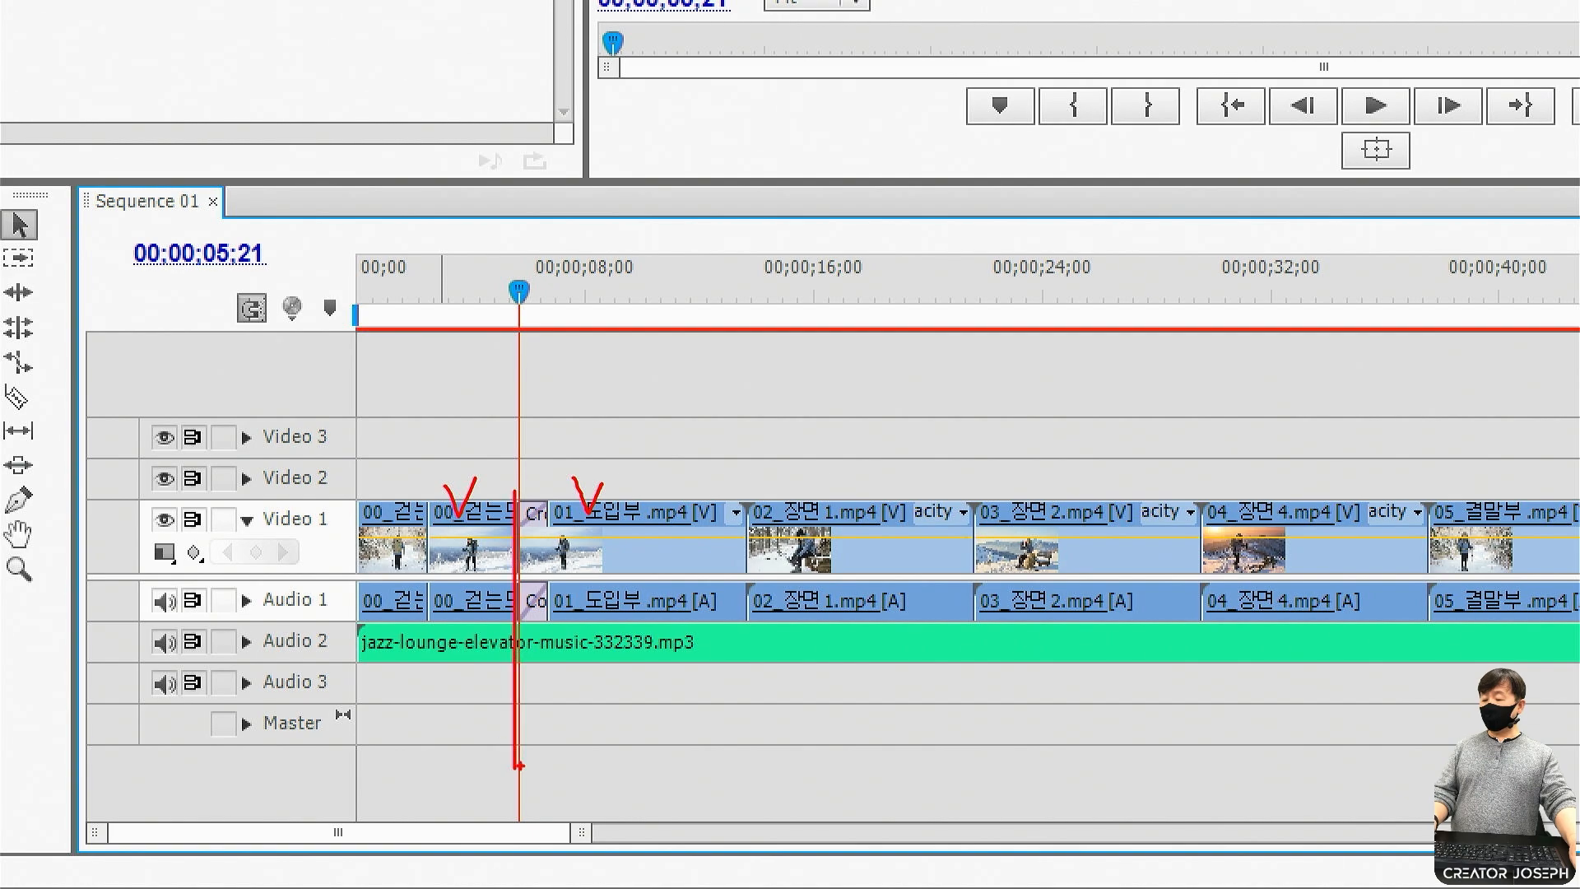
mouse_move(2, 372)
mouse_down()
mouse_move(51, 425)
mouse_move(529, 669)
mouse_up()
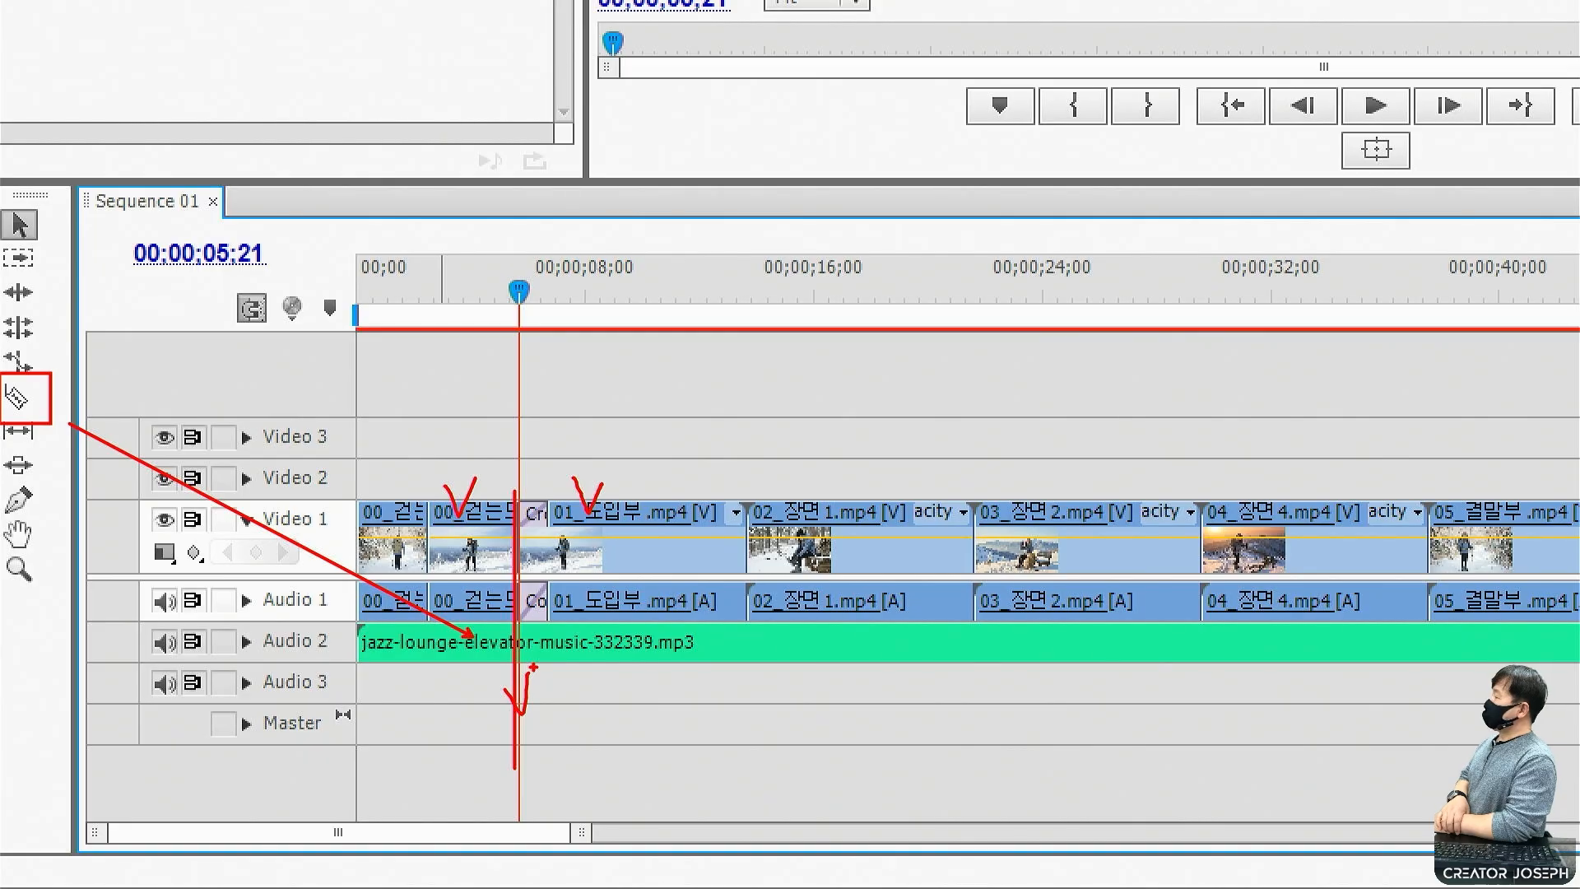
key(Escape)
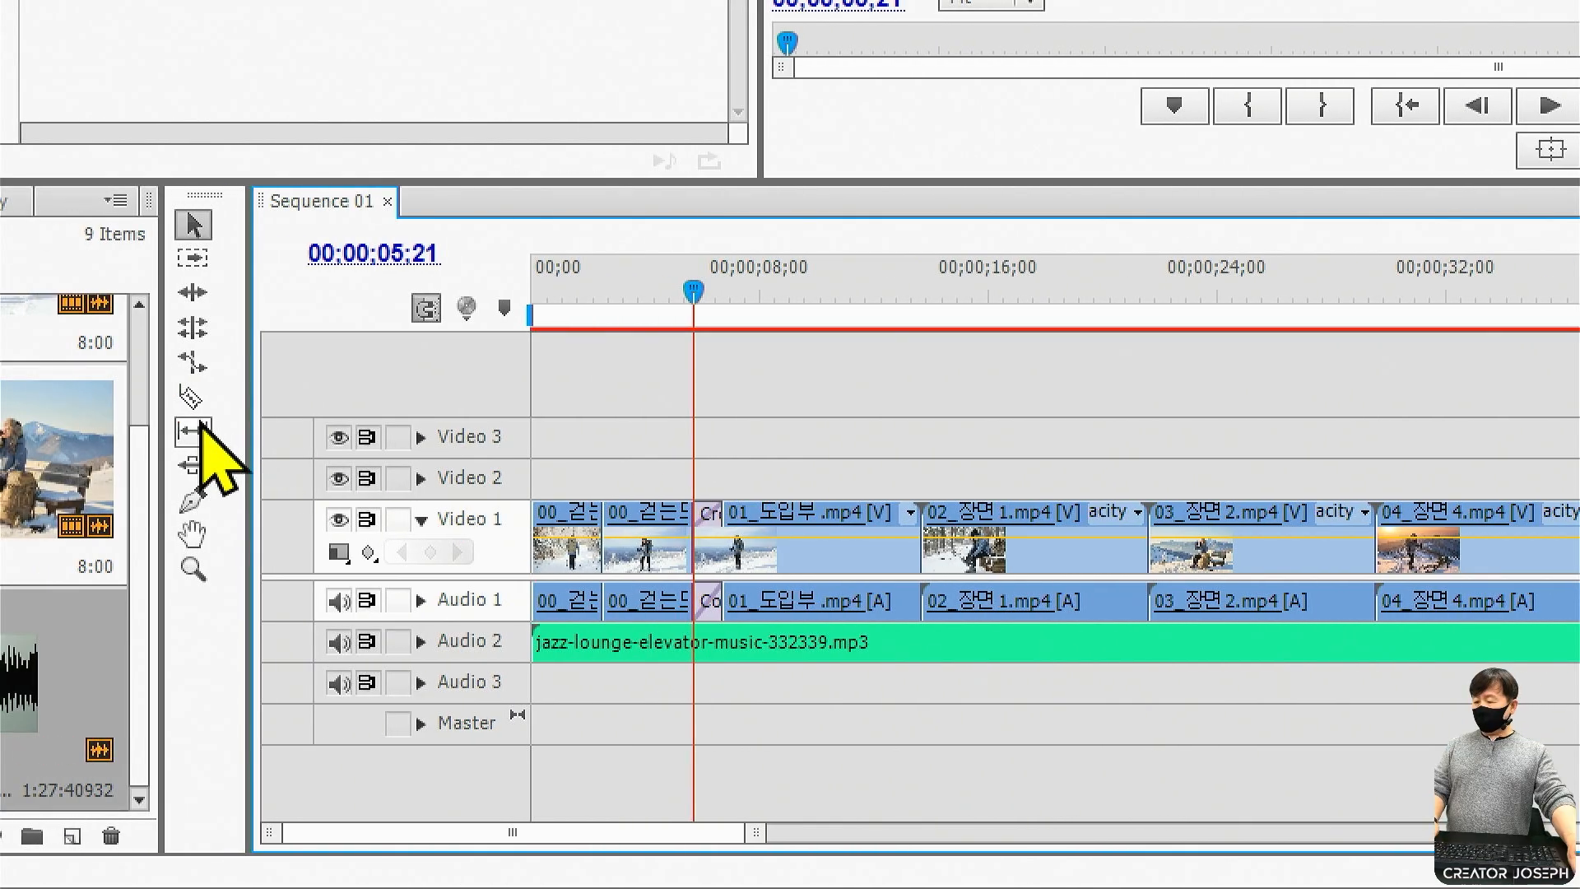
click(18, 399)
click(521, 644)
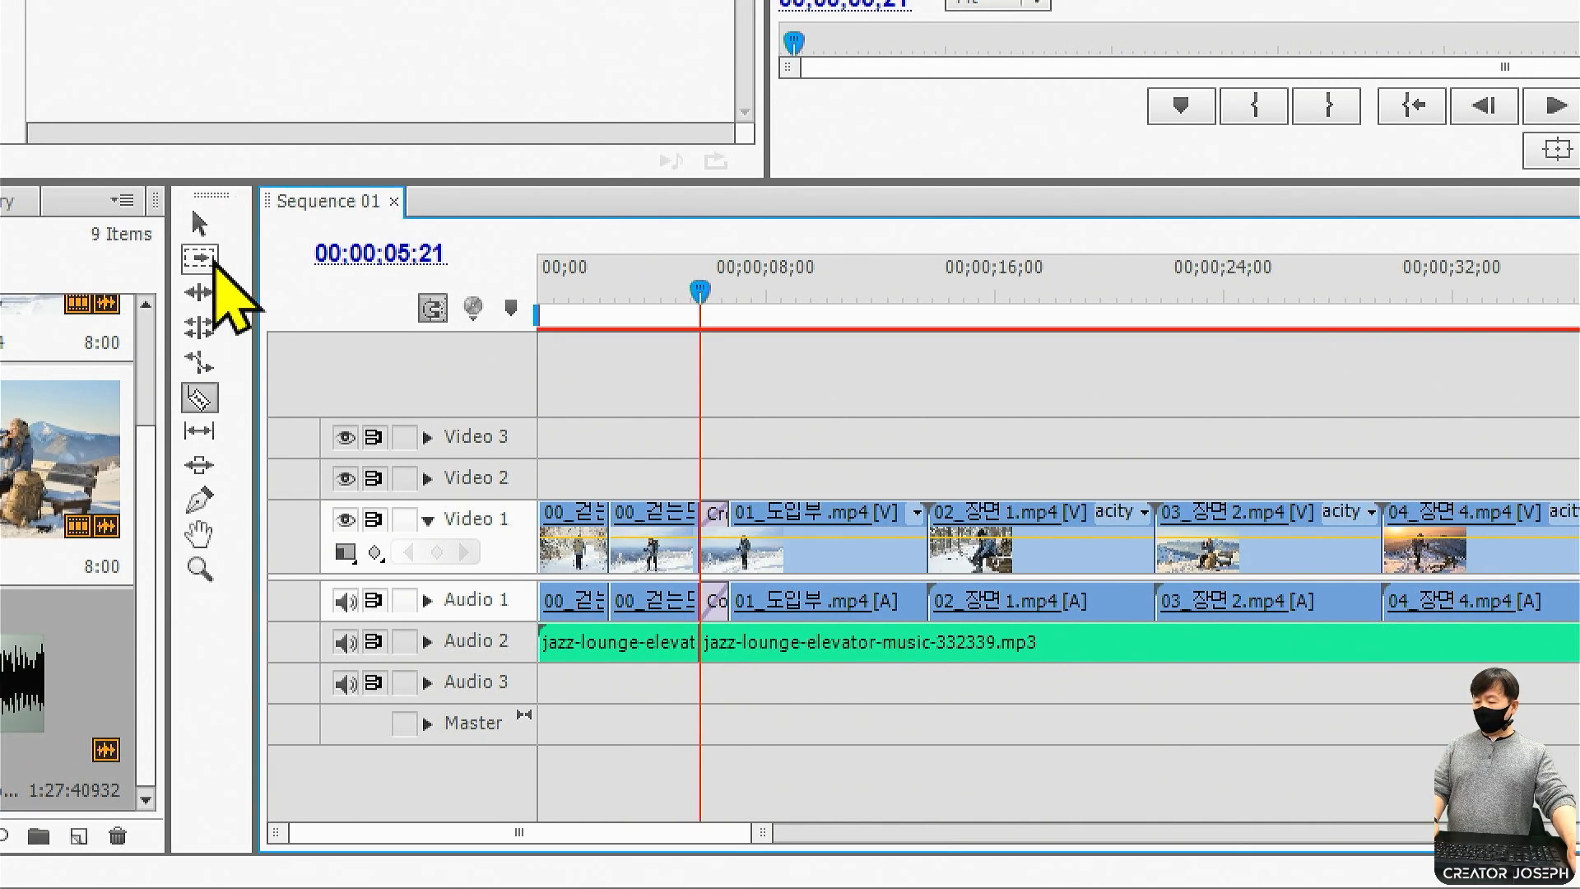
Select the first music segment on Audio 2 and open its Audio Gain settings.
click(199, 223)
click(642, 650)
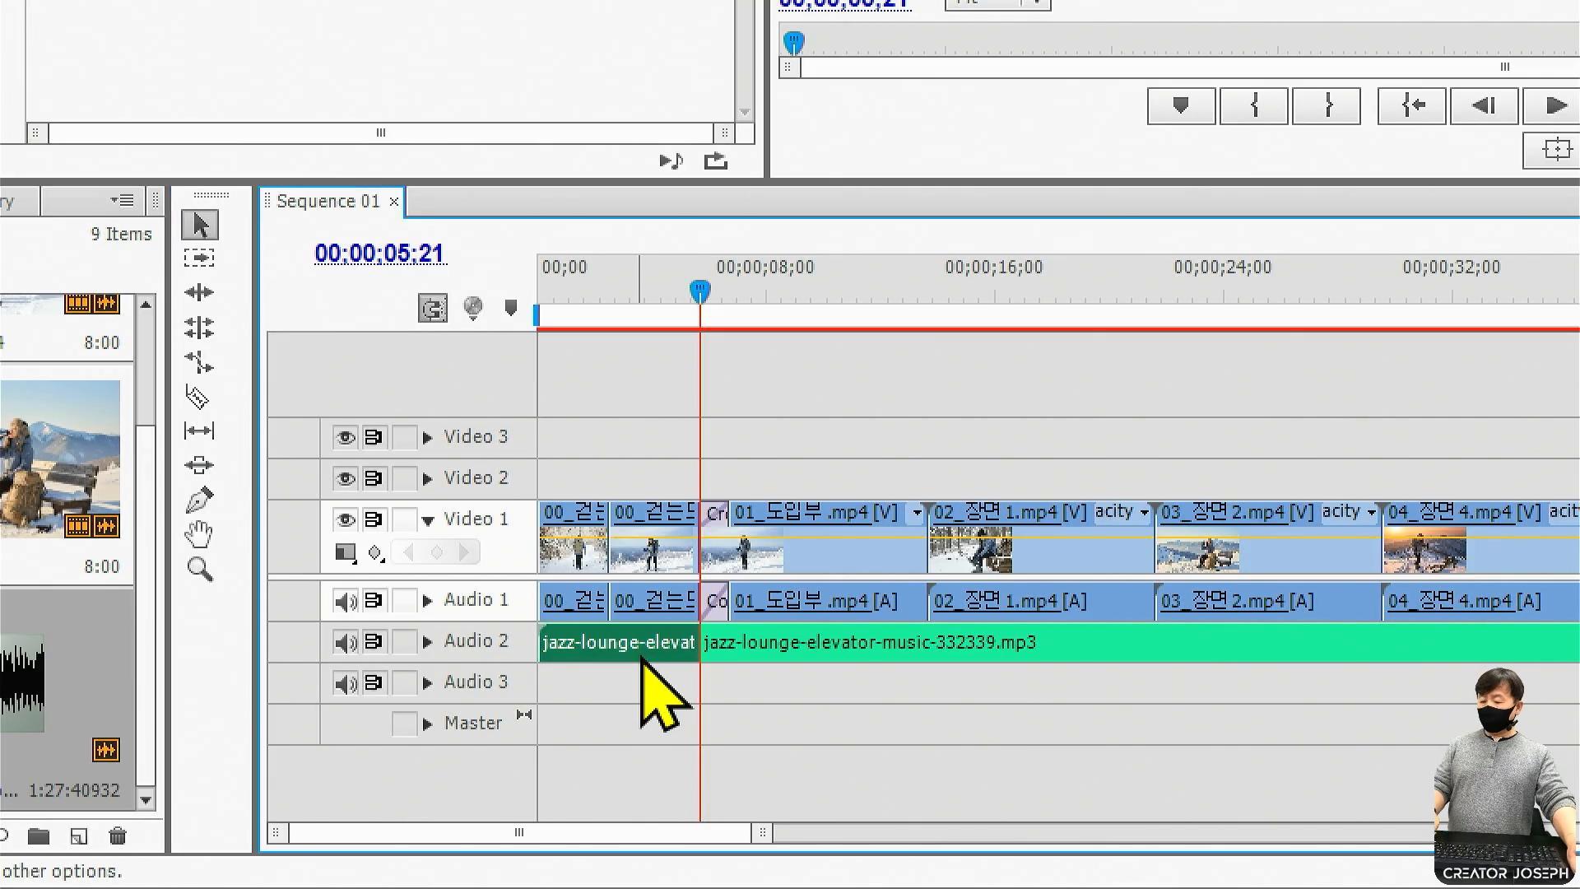
drag(591, 641, 651, 635)
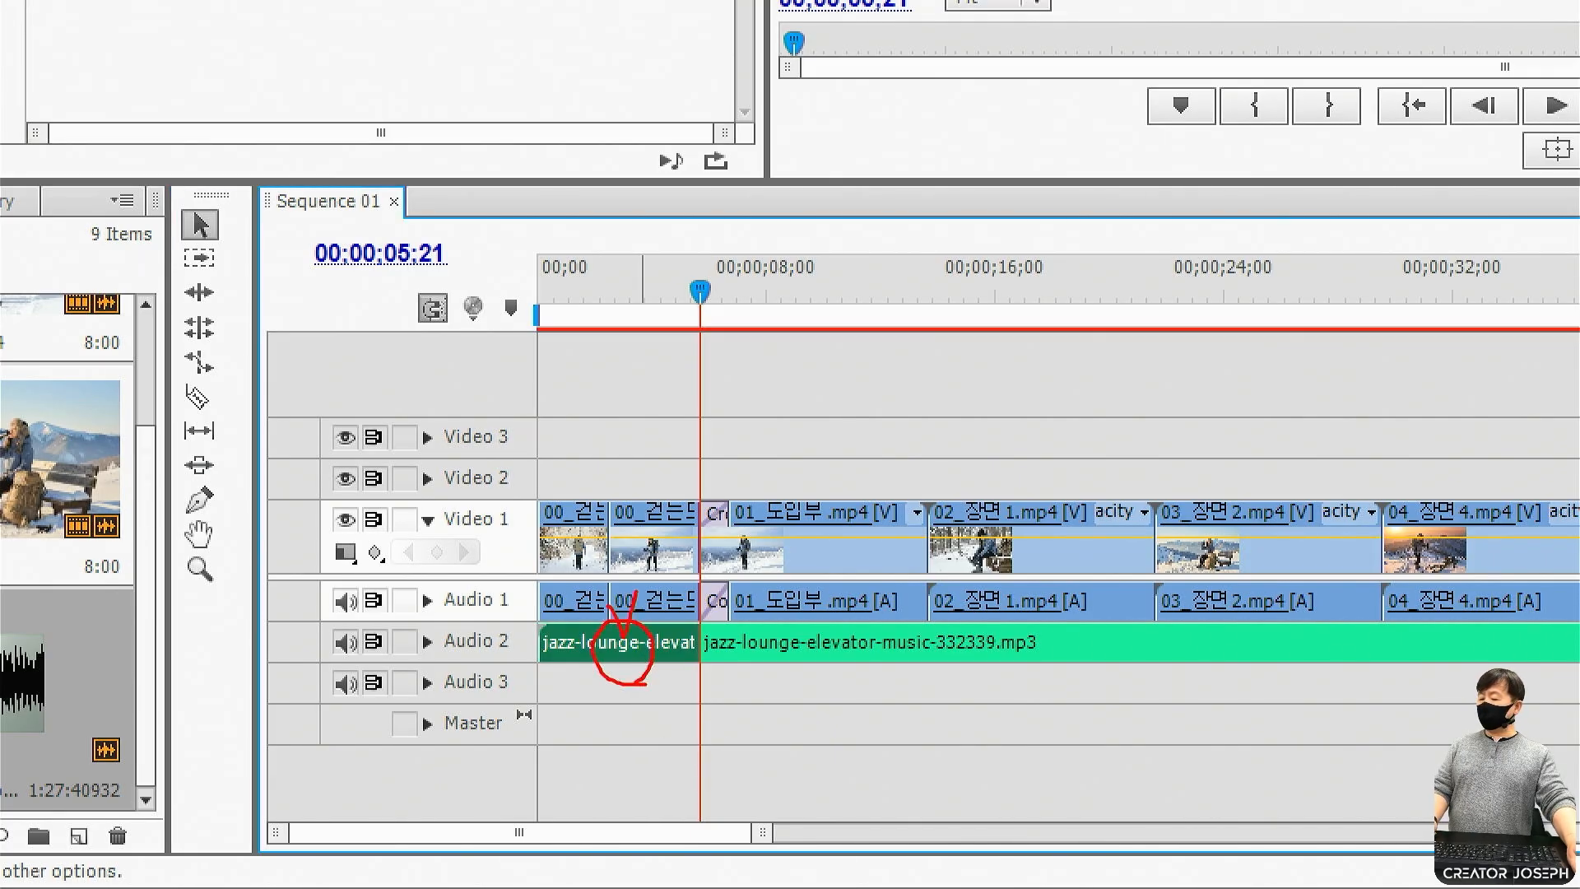
key(Escape)
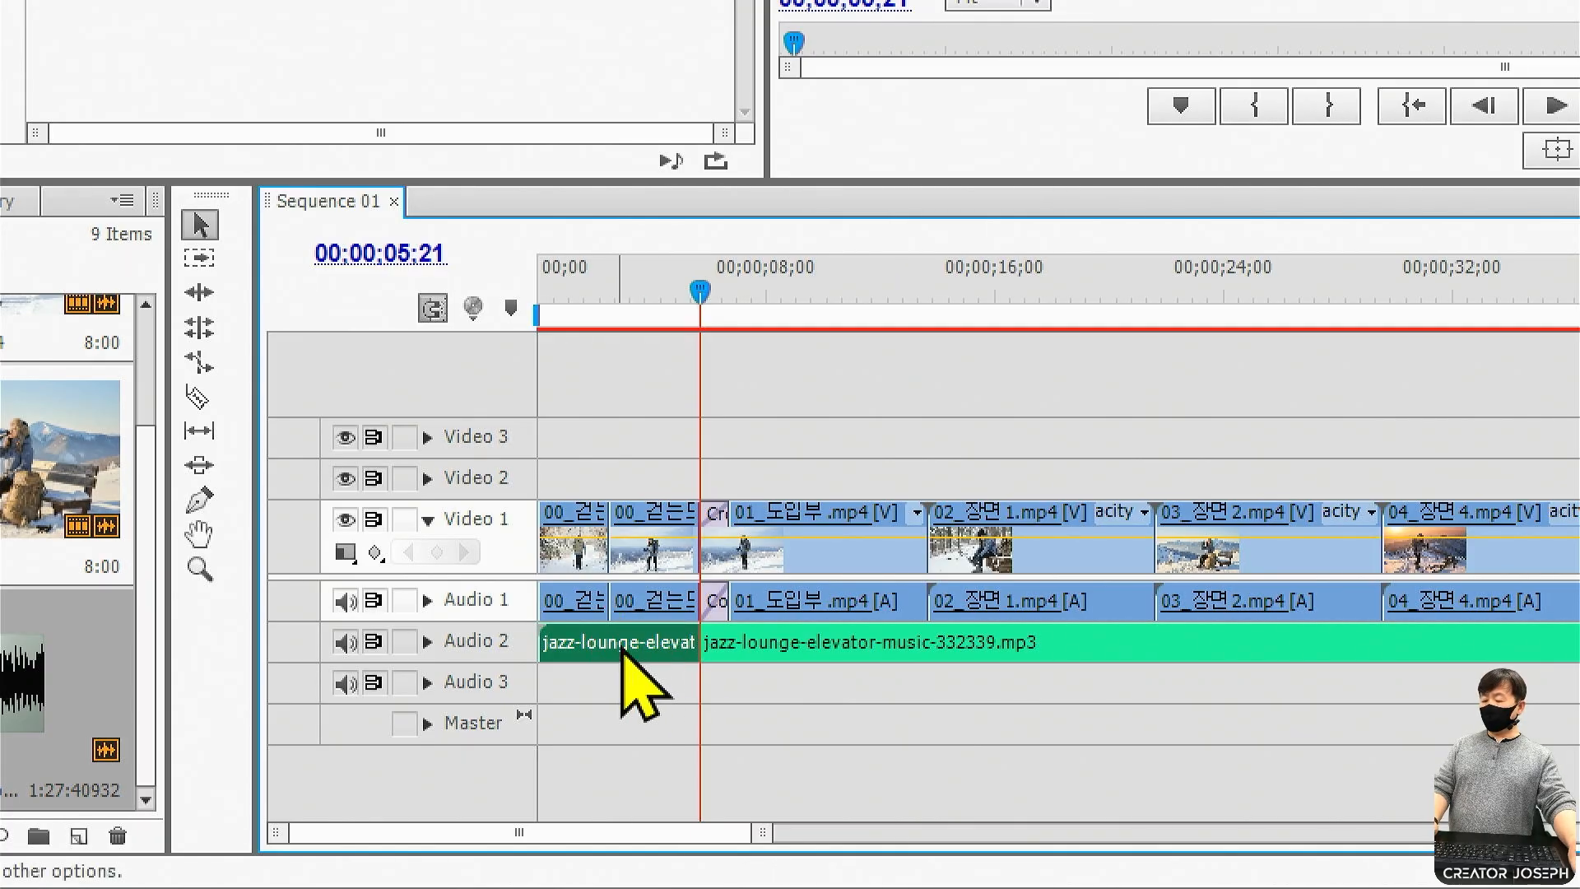
right_click(623, 649)
key(ctrl+2)
drag(651, 255, 832, 297)
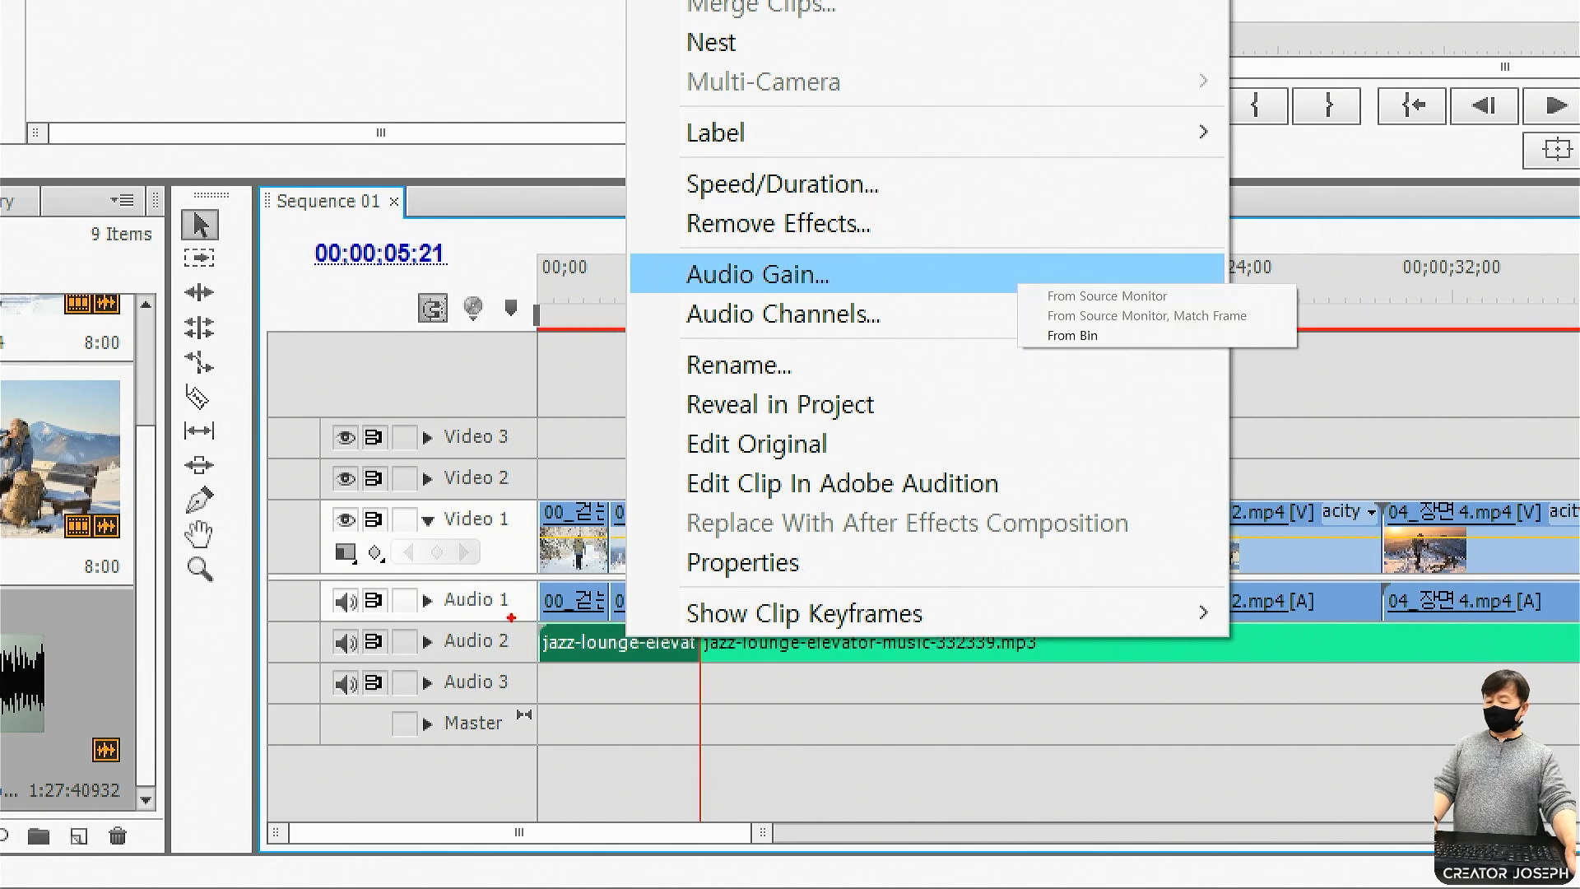
drag(511, 617, 699, 669)
drag(636, 250, 852, 297)
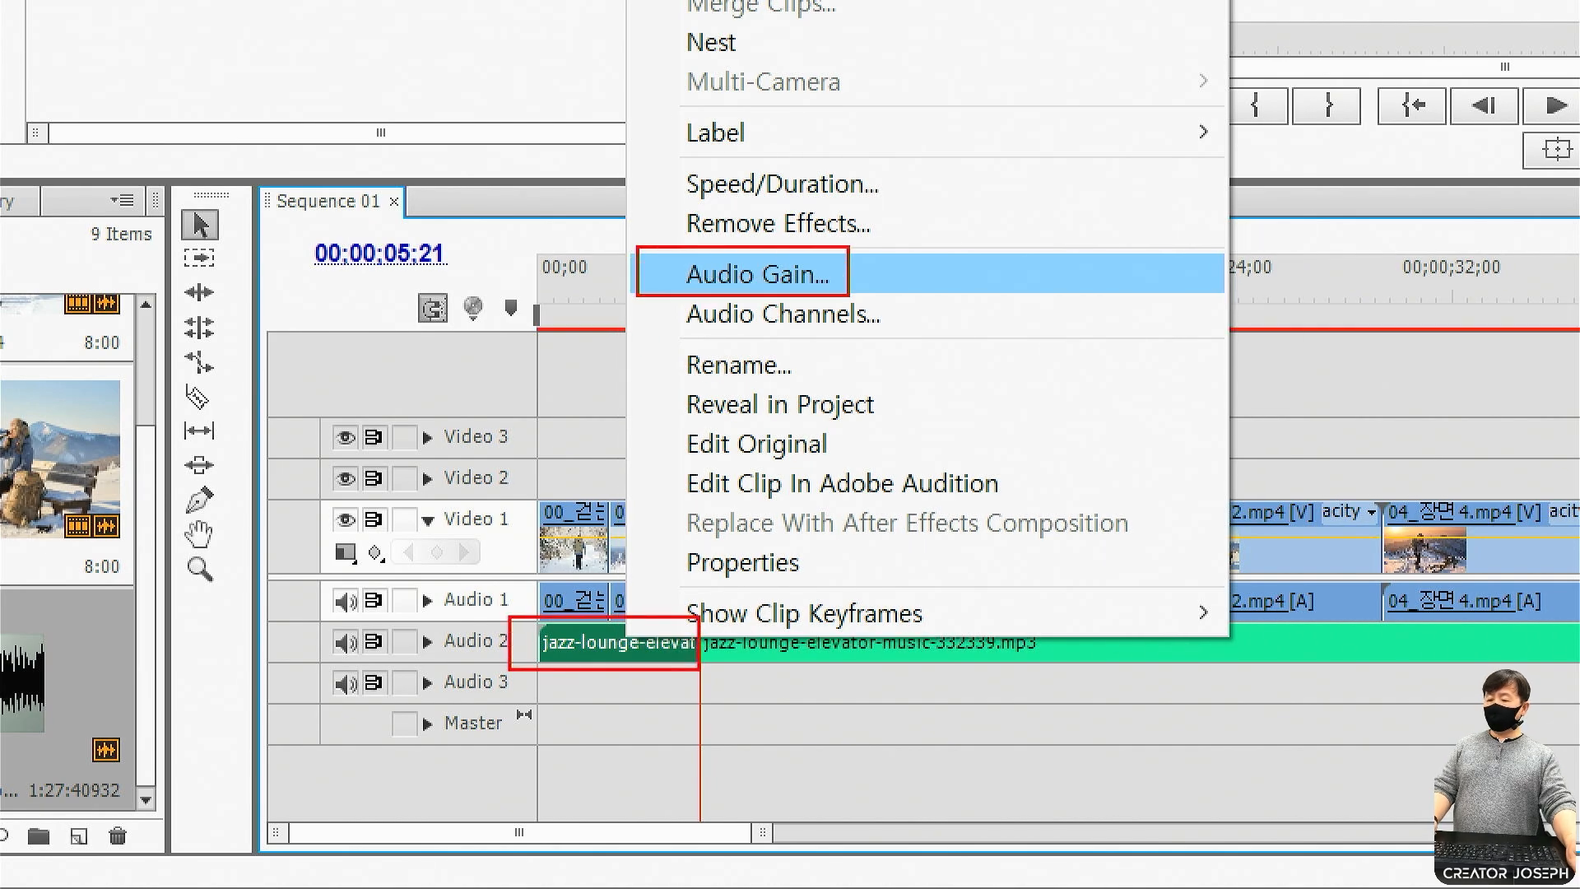
drag(658, 311, 579, 615)
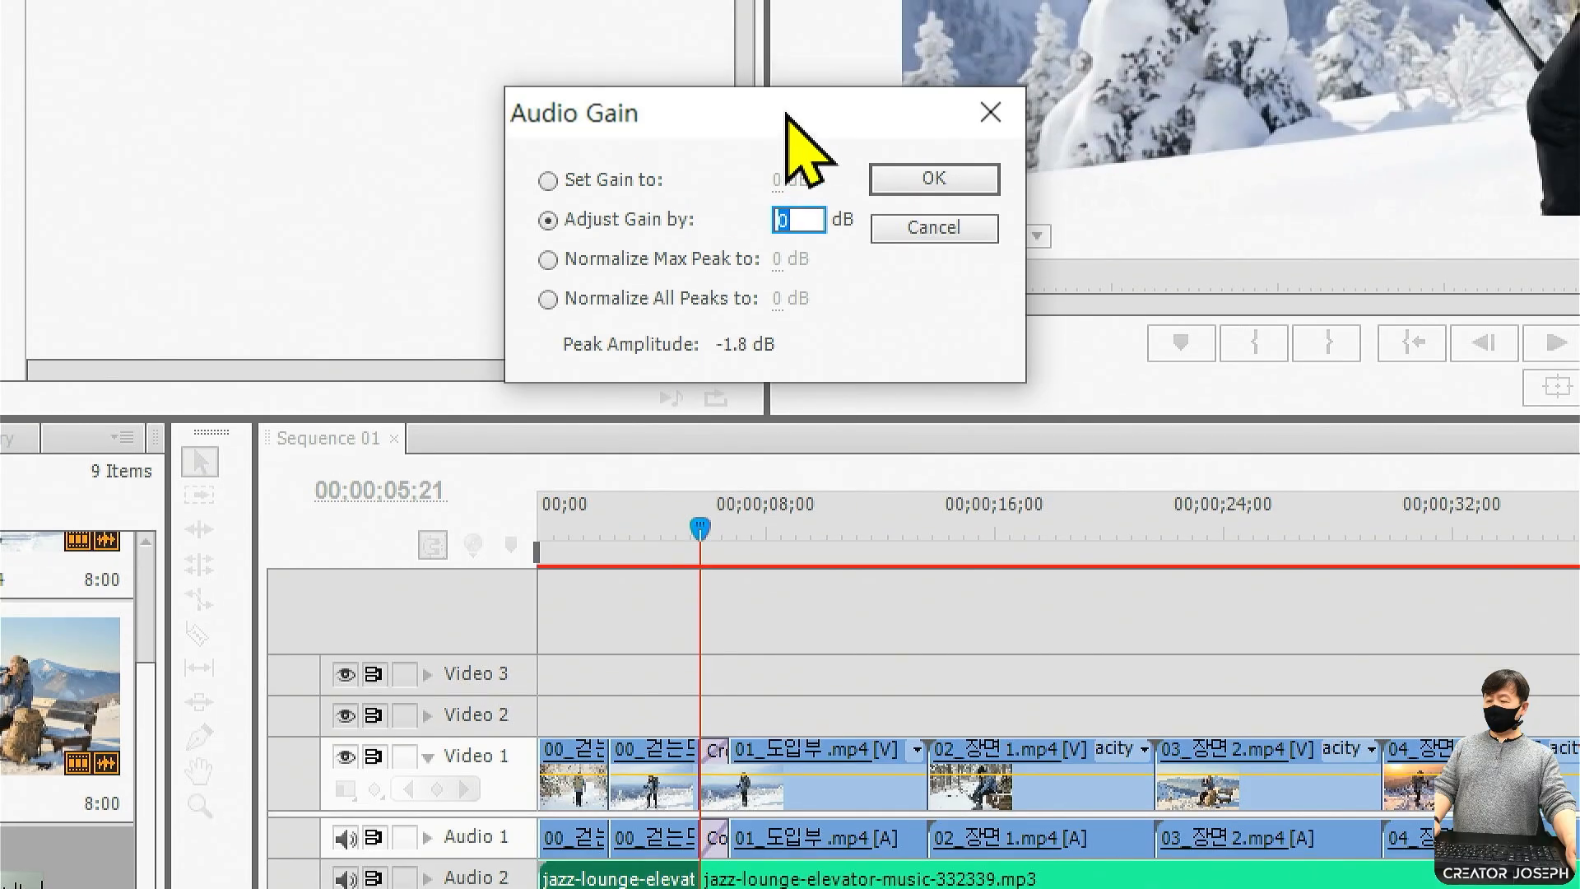
Normalize the first music segment's max peak to -6 dB.
drag(783, 113, 878, 328)
click(778, 478)
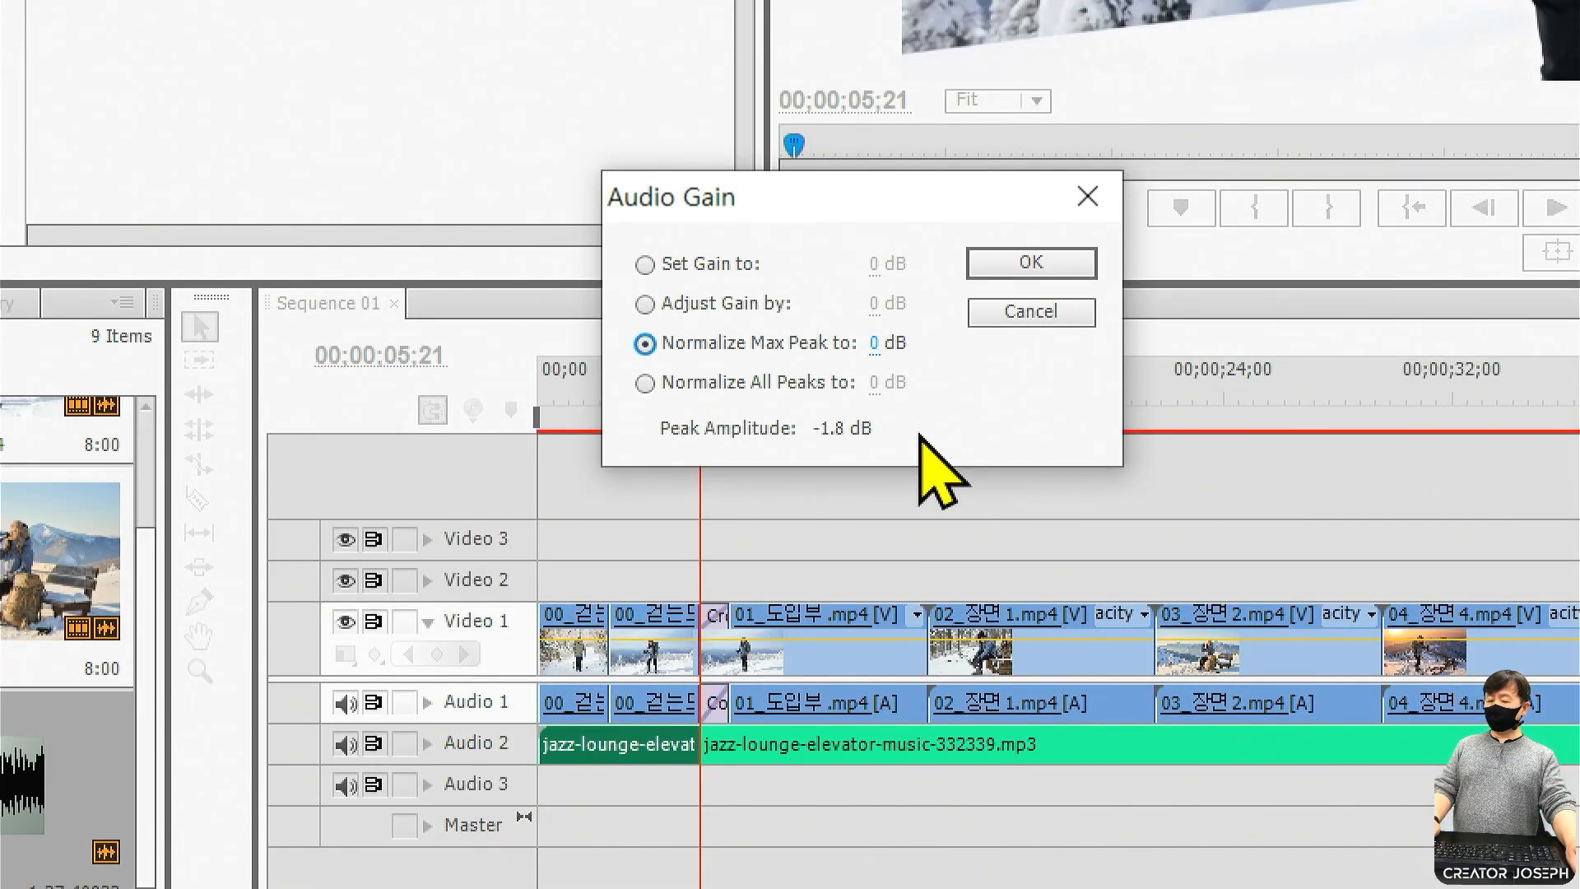
mouse_move(603, 455)
mouse_down()
mouse_move(610, 471)
mouse_move(745, 478)
mouse_up()
mouse_move(745, 343)
mouse_down()
mouse_move(905, 361)
mouse_move(998, 413)
mouse_up()
mouse_move(1006, 381)
mouse_down()
mouse_move(1007, 403)
mouse_move(1030, 407)
mouse_up()
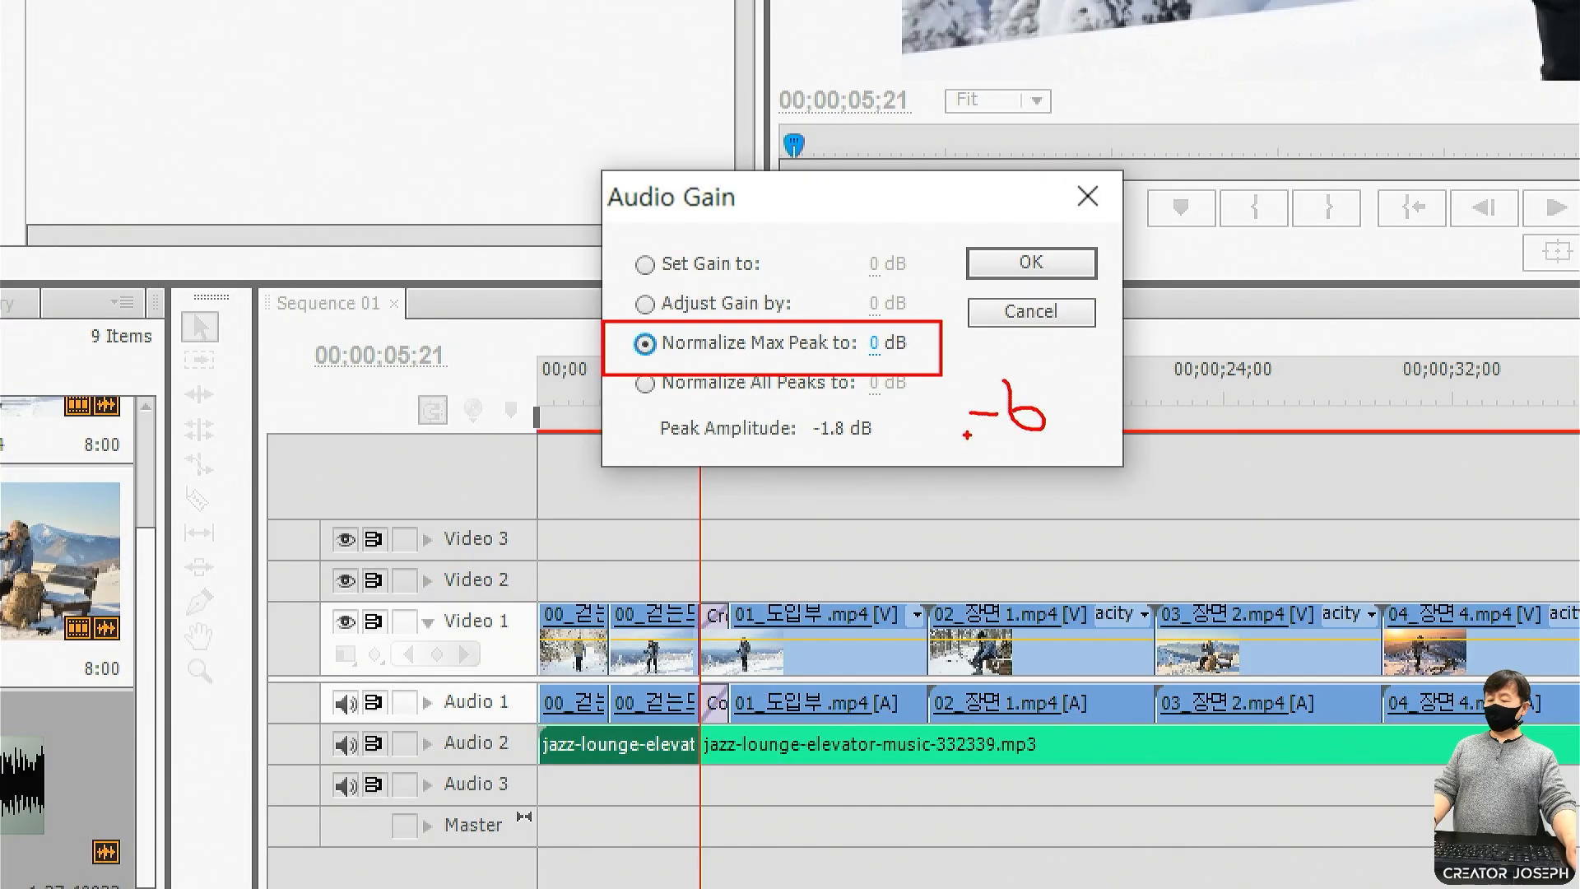
mouse_move(500, 705)
mouse_down()
mouse_move(601, 761)
mouse_move(706, 775)
mouse_up()
mouse_move(671, 417)
mouse_down()
mouse_move(563, 622)
mouse_move(521, 736)
mouse_move(594, 687)
mouse_up()
mouse_move(1080, 784)
mouse_down()
mouse_move(1115, 731)
mouse_move(1092, 778)
mouse_move(1226, 815)
mouse_up()
mouse_move(1255, 780)
mouse_down()
mouse_move(1243, 827)
mouse_move(1238, 807)
mouse_up()
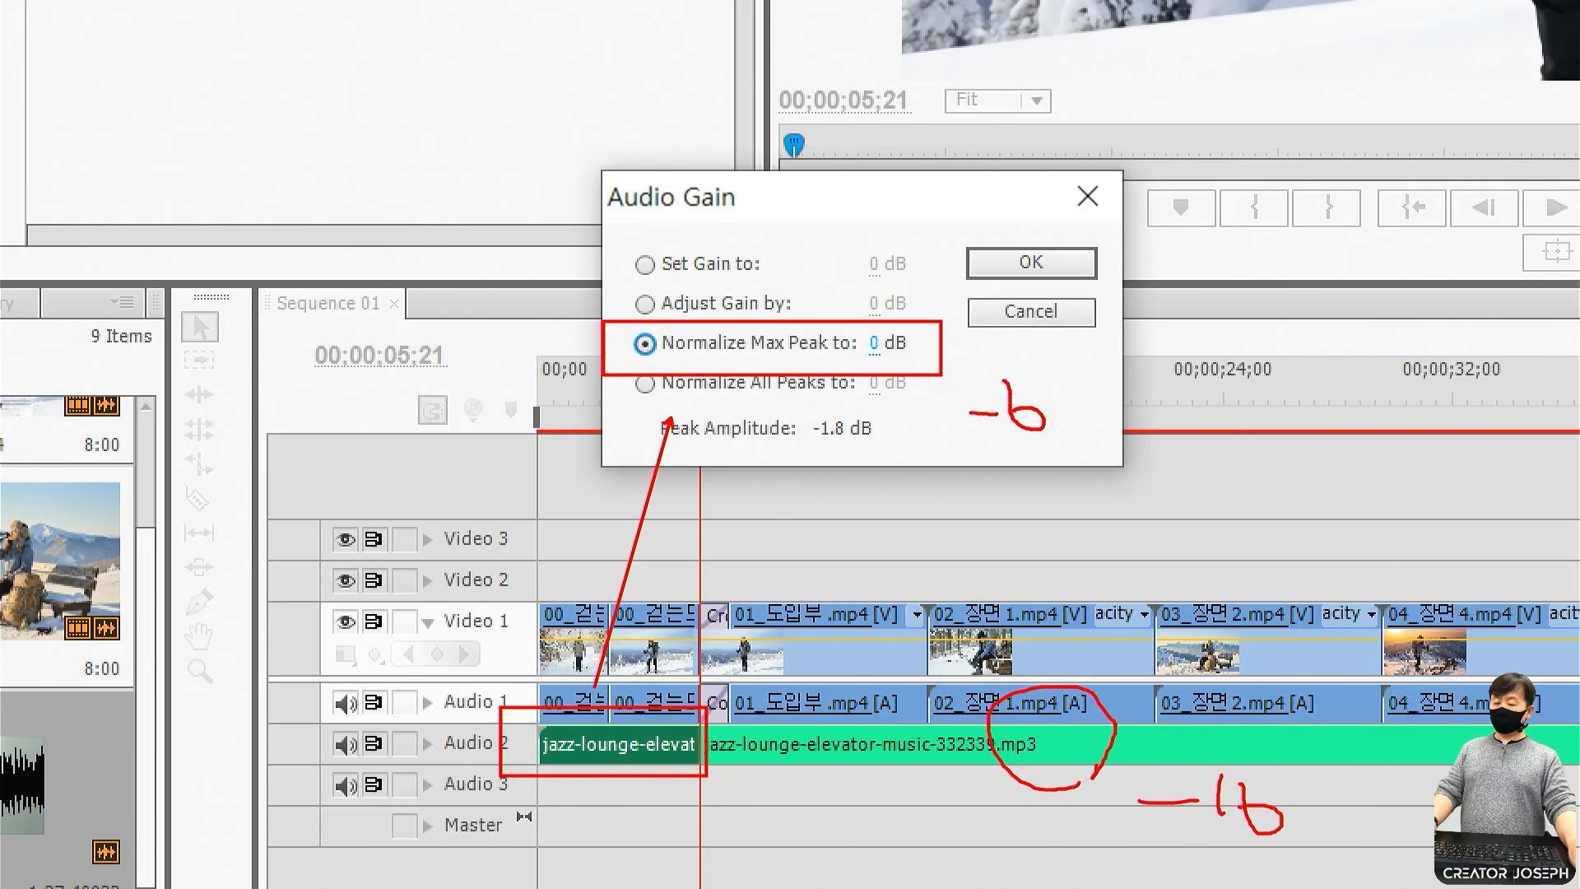
drag(554, 836, 640, 848)
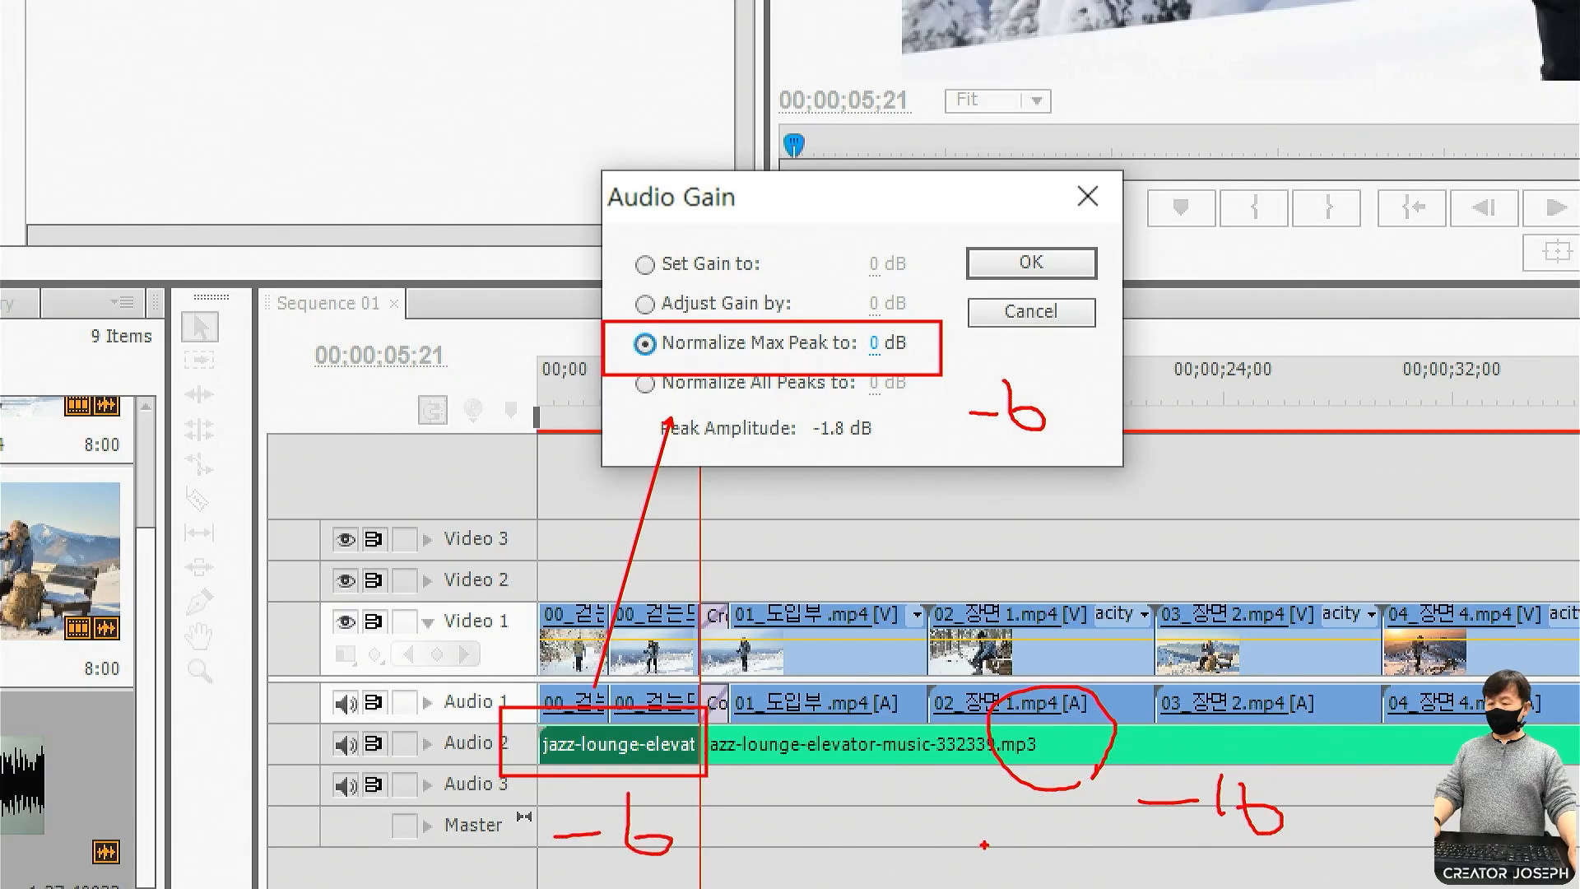
key(Escape)
click(874, 344)
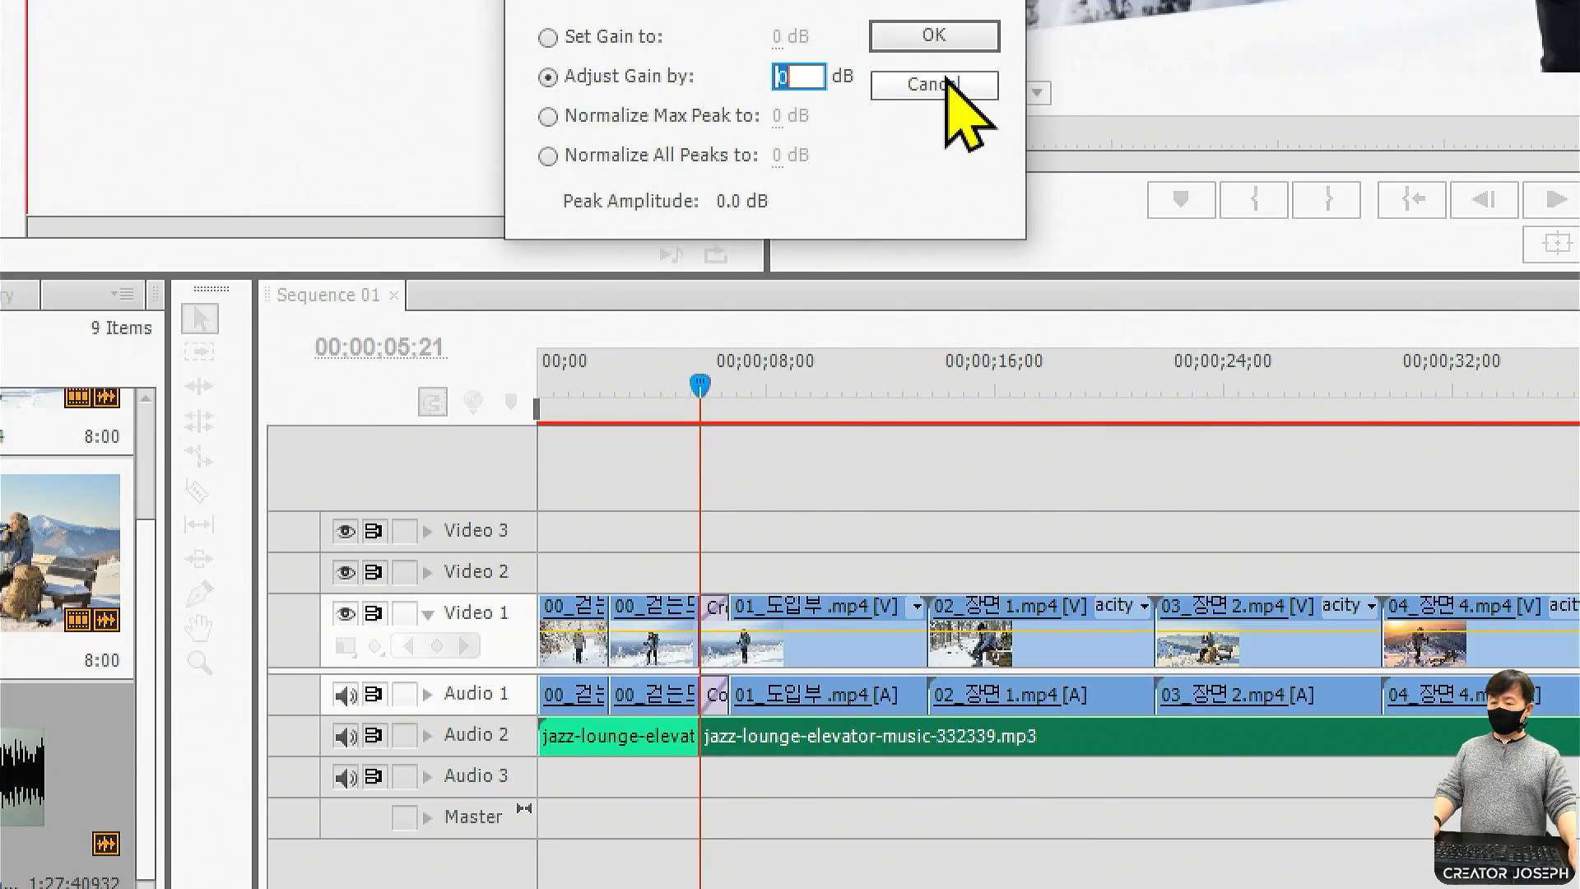
Normalize the max peak of the second music segment on Audio 2 to -16 dB.
click(642, 66)
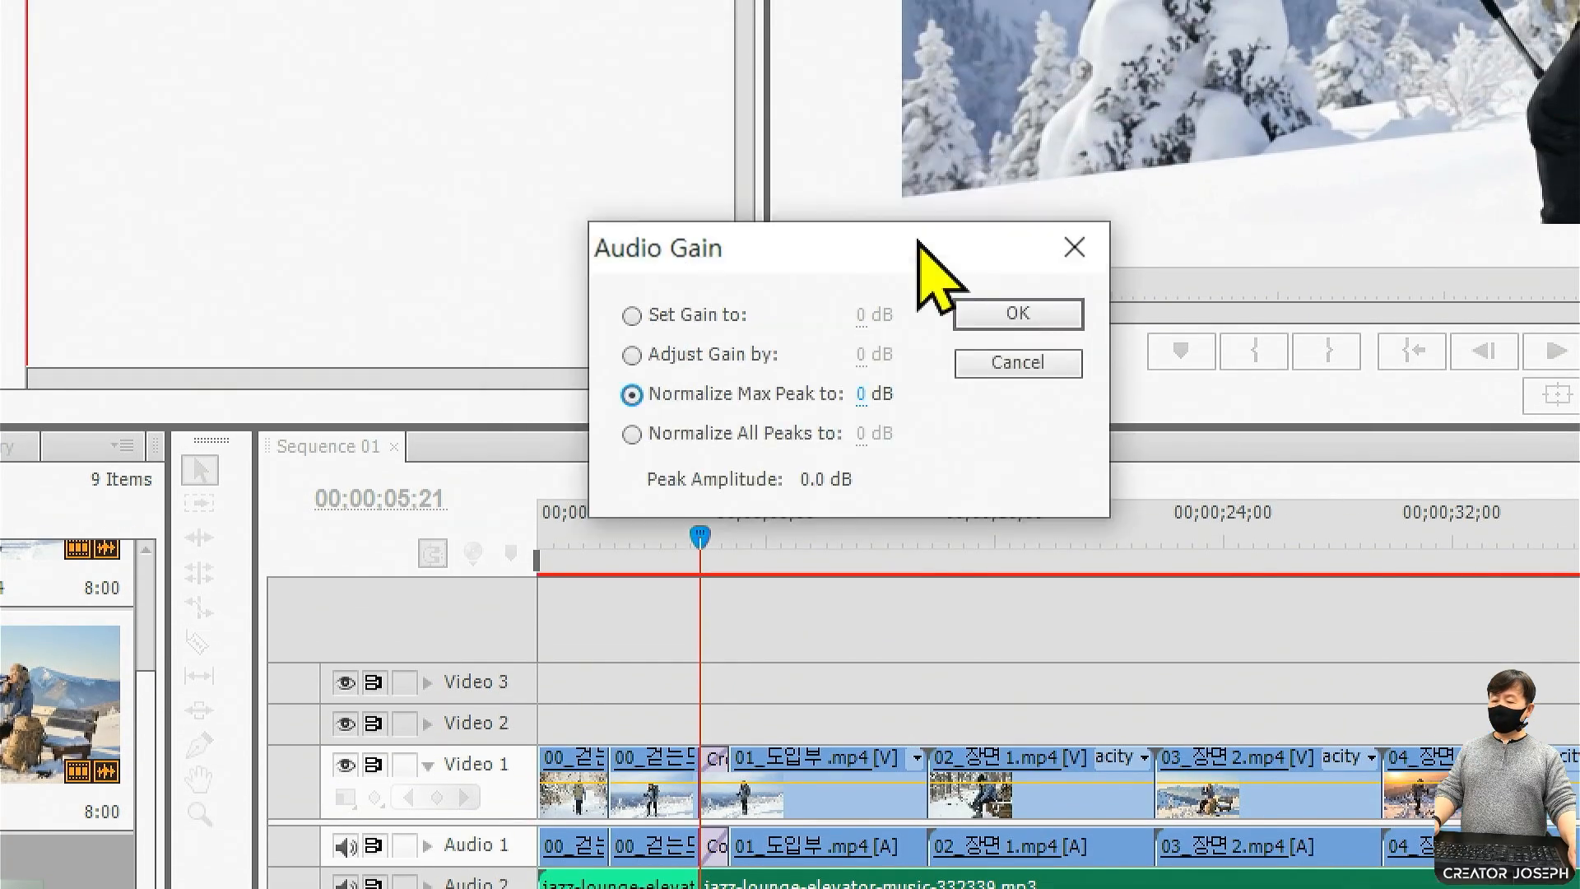
drag(918, 240, 969, 327)
click(915, 482)
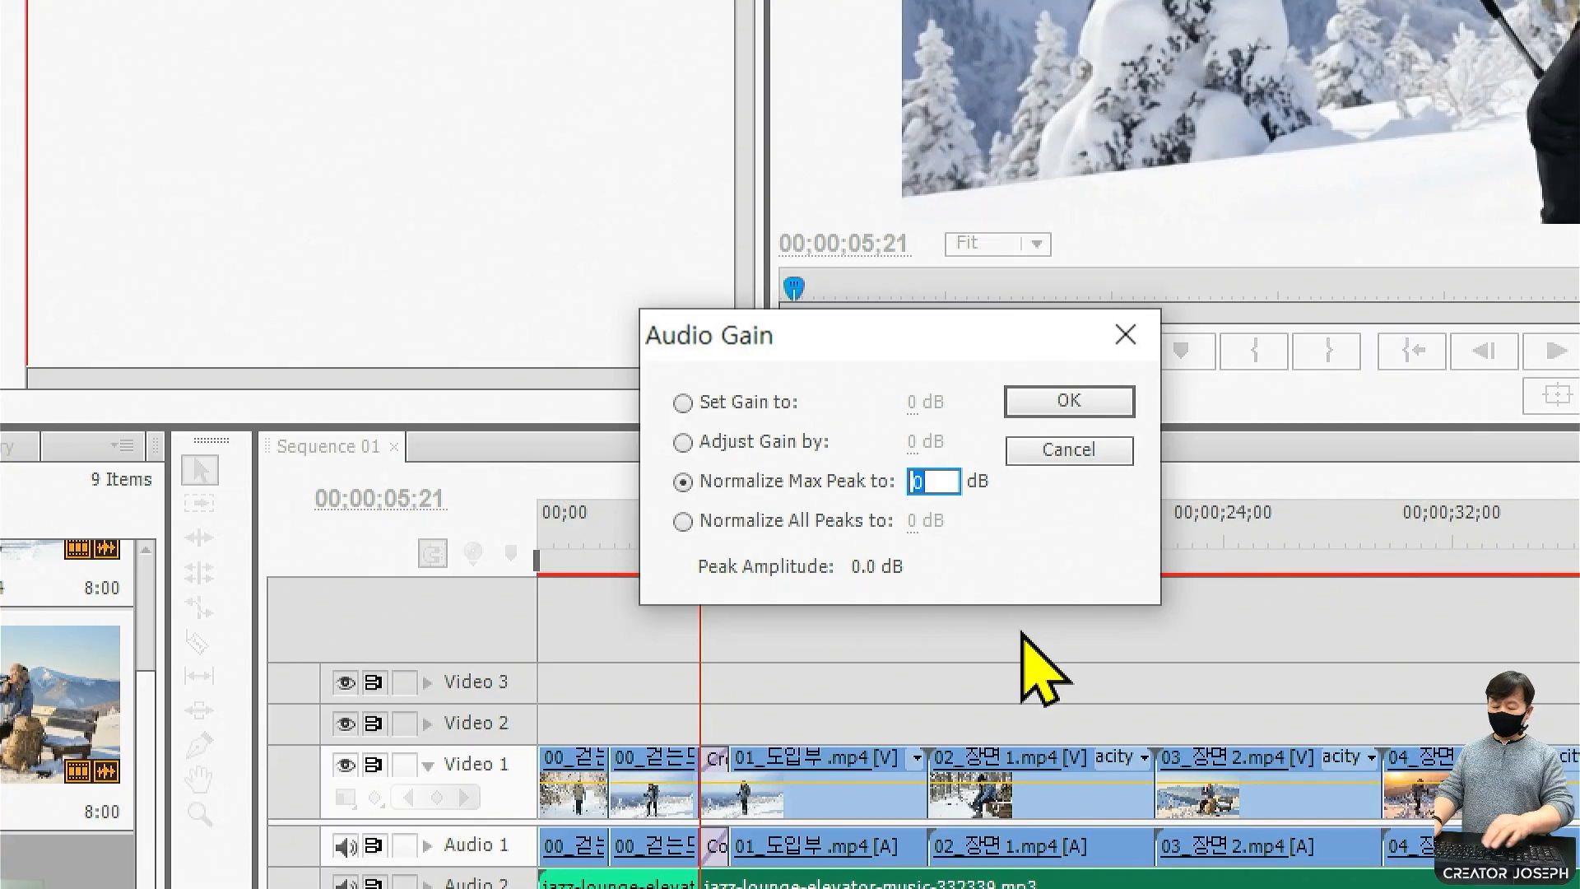
text(-16)
key(Return)
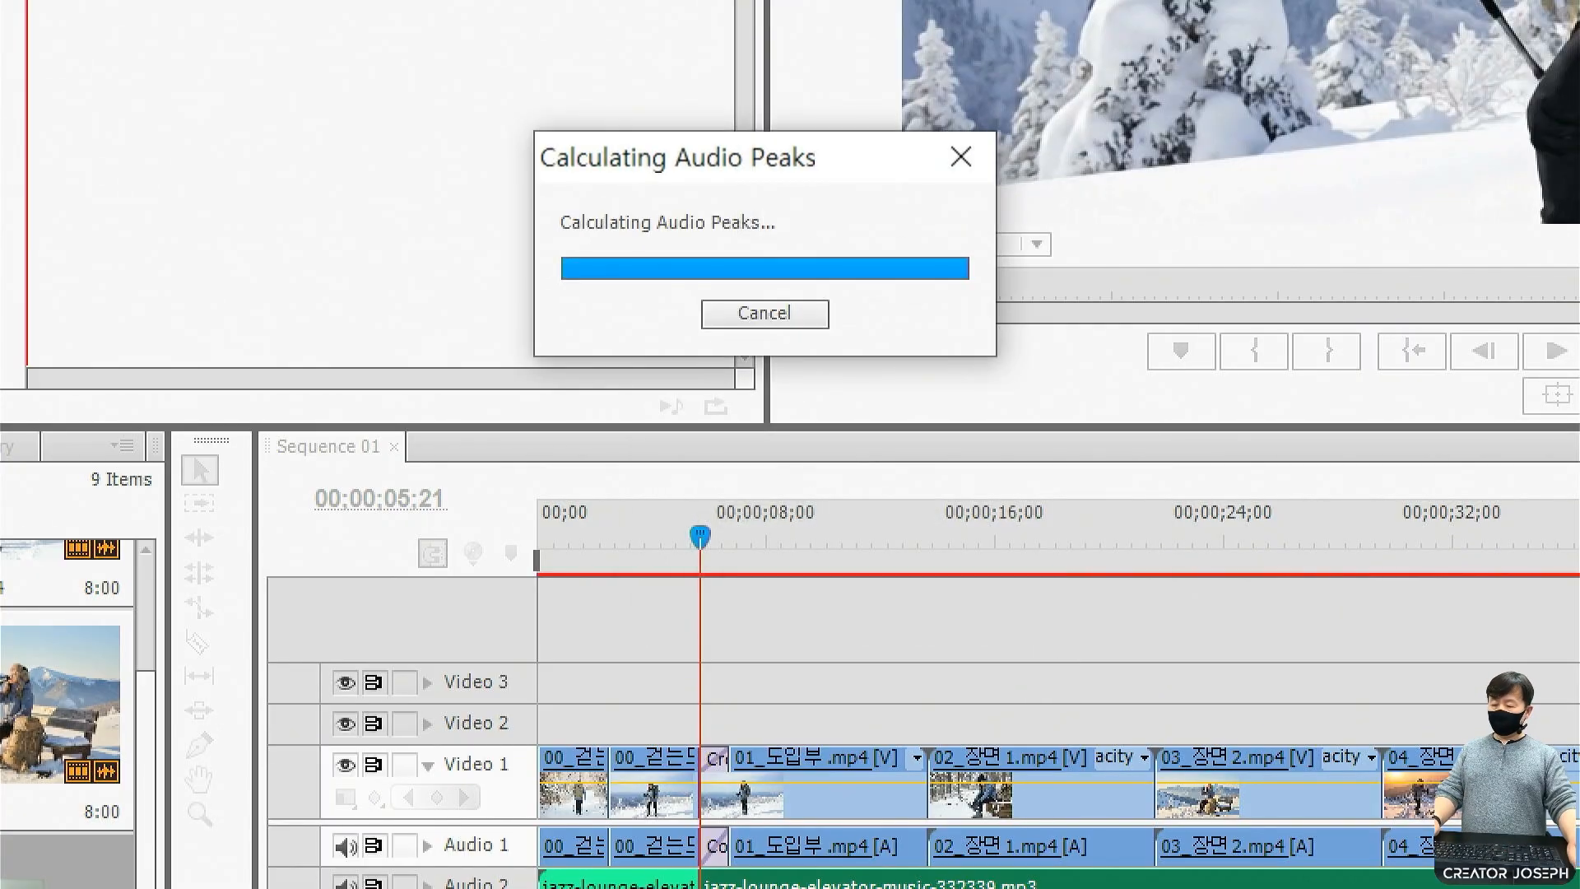
Play the sequence from the beginning past the music cut to check the volume change.
key(Home)
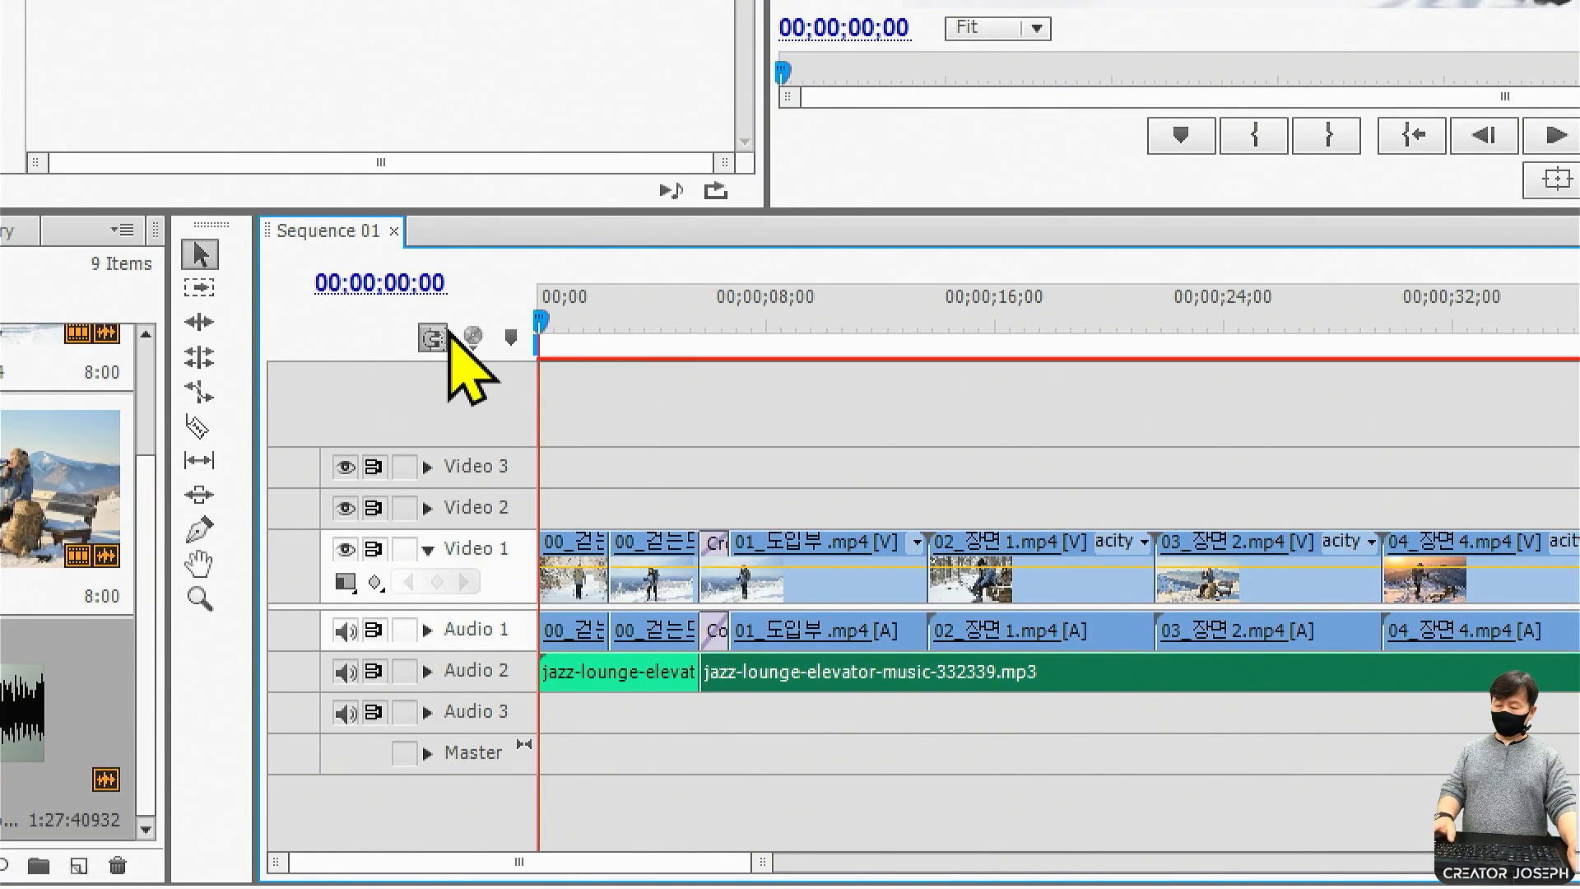
key(space)
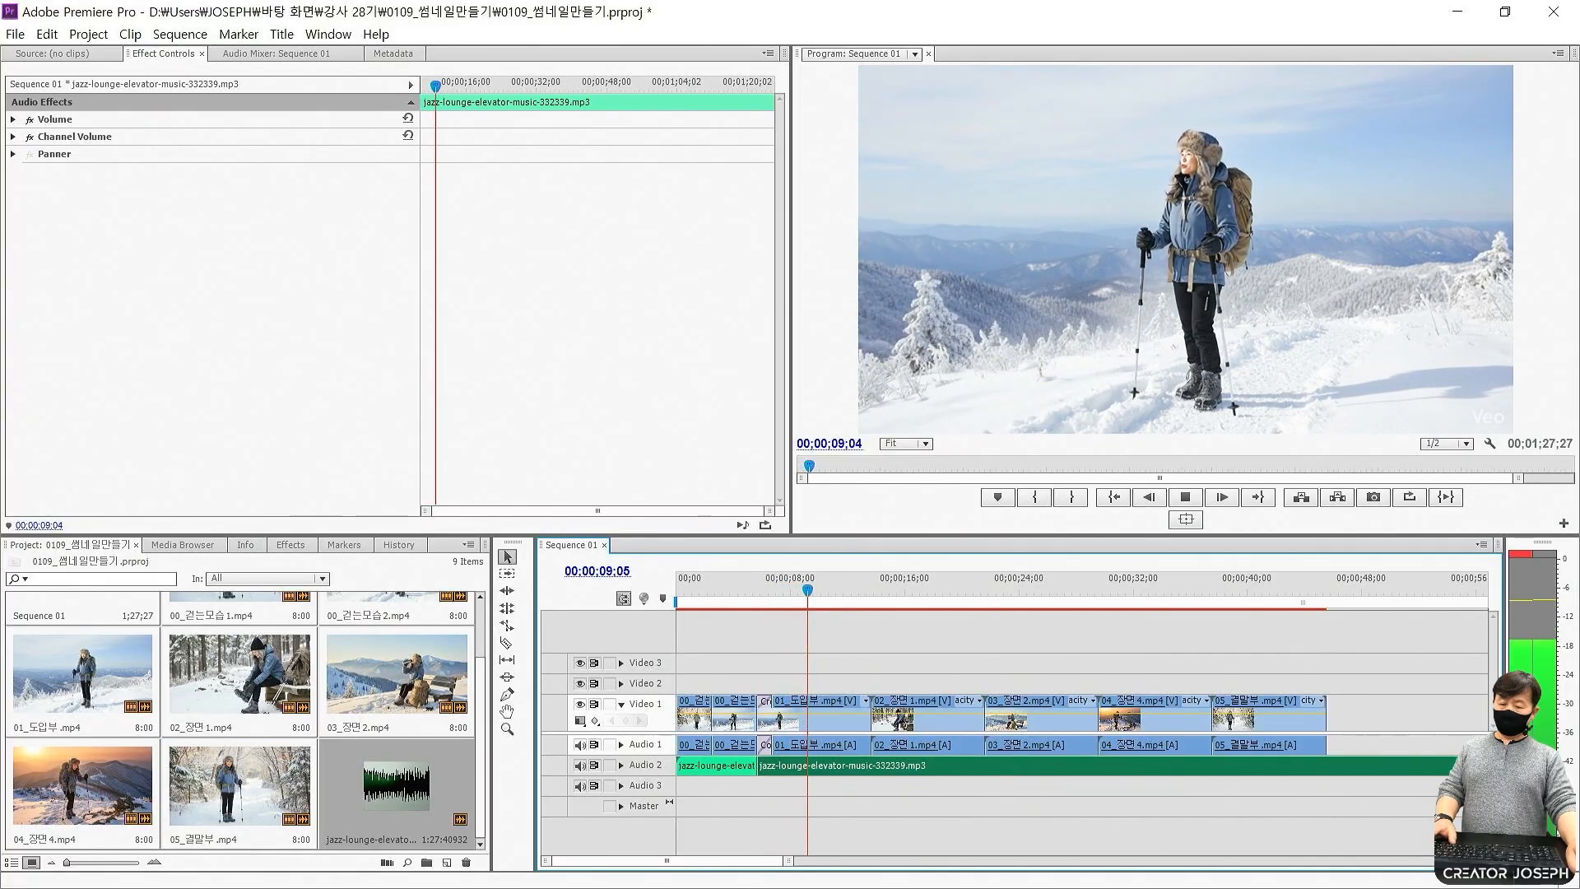
key(space)
Move the playhead to the end of the last video clip, 05_결말부.mp4, at 00;00;45;16.
click(1322, 601)
drag(1322, 600, 1328, 589)
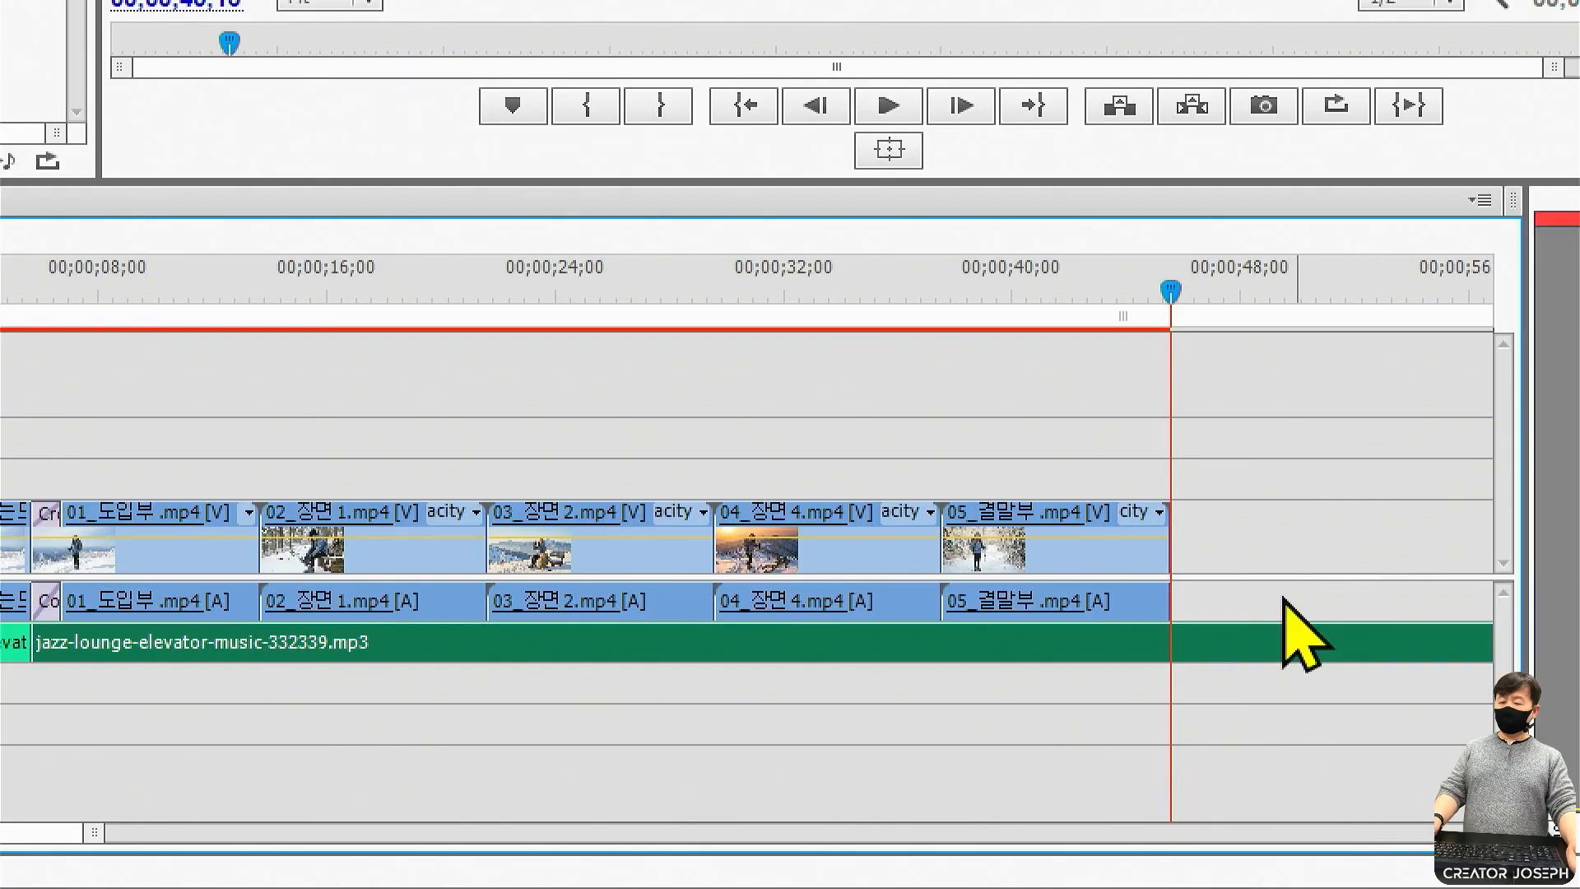
drag(1219, 736, 1222, 739)
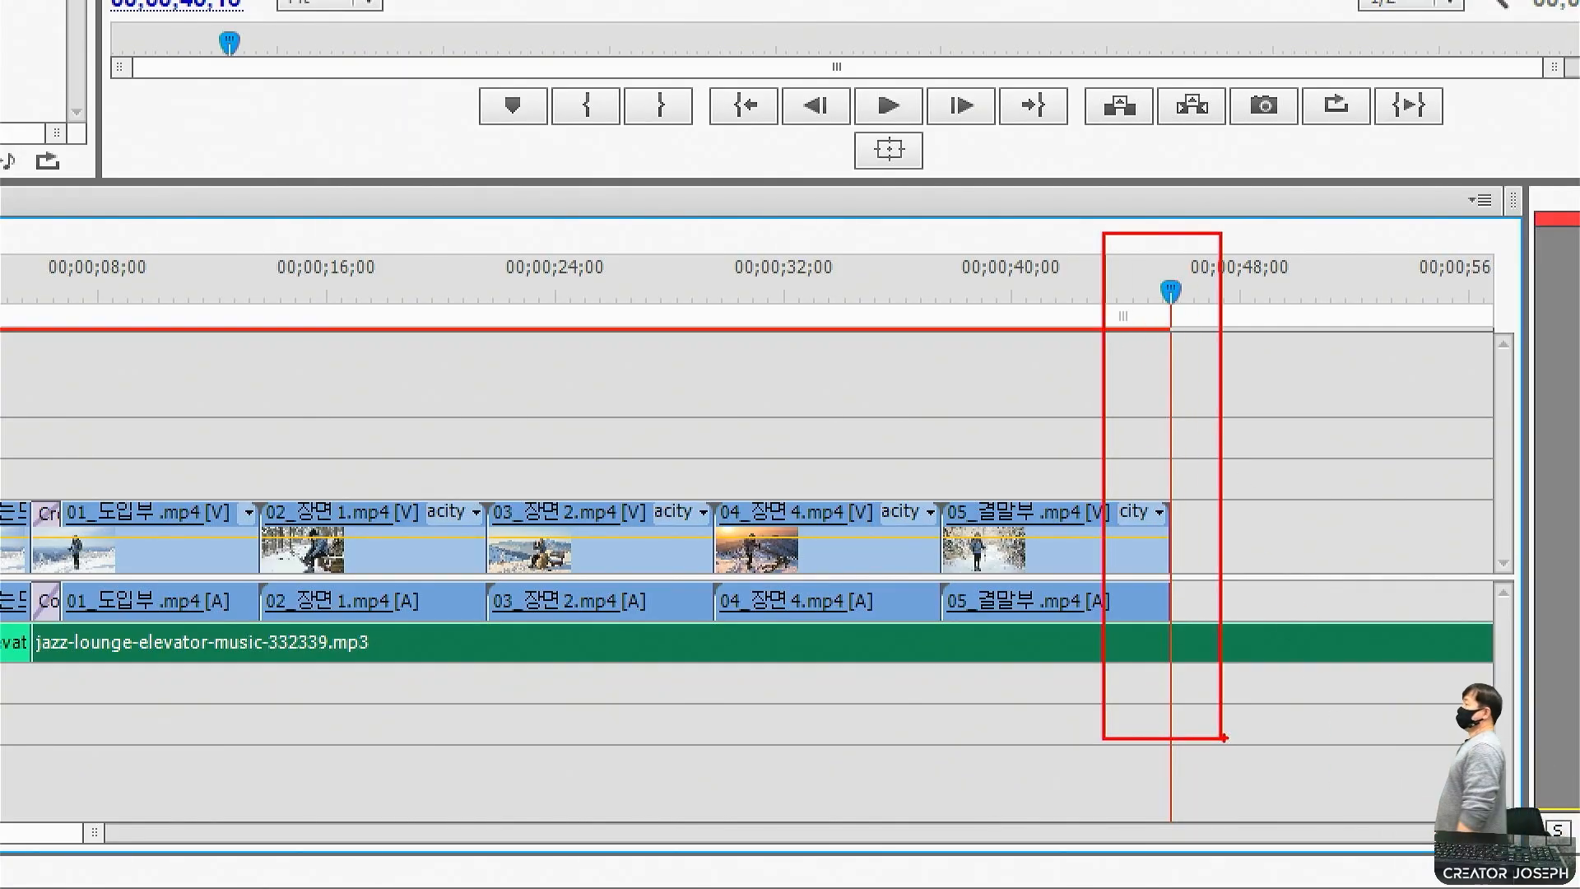
drag(1091, 283, 1113, 735)
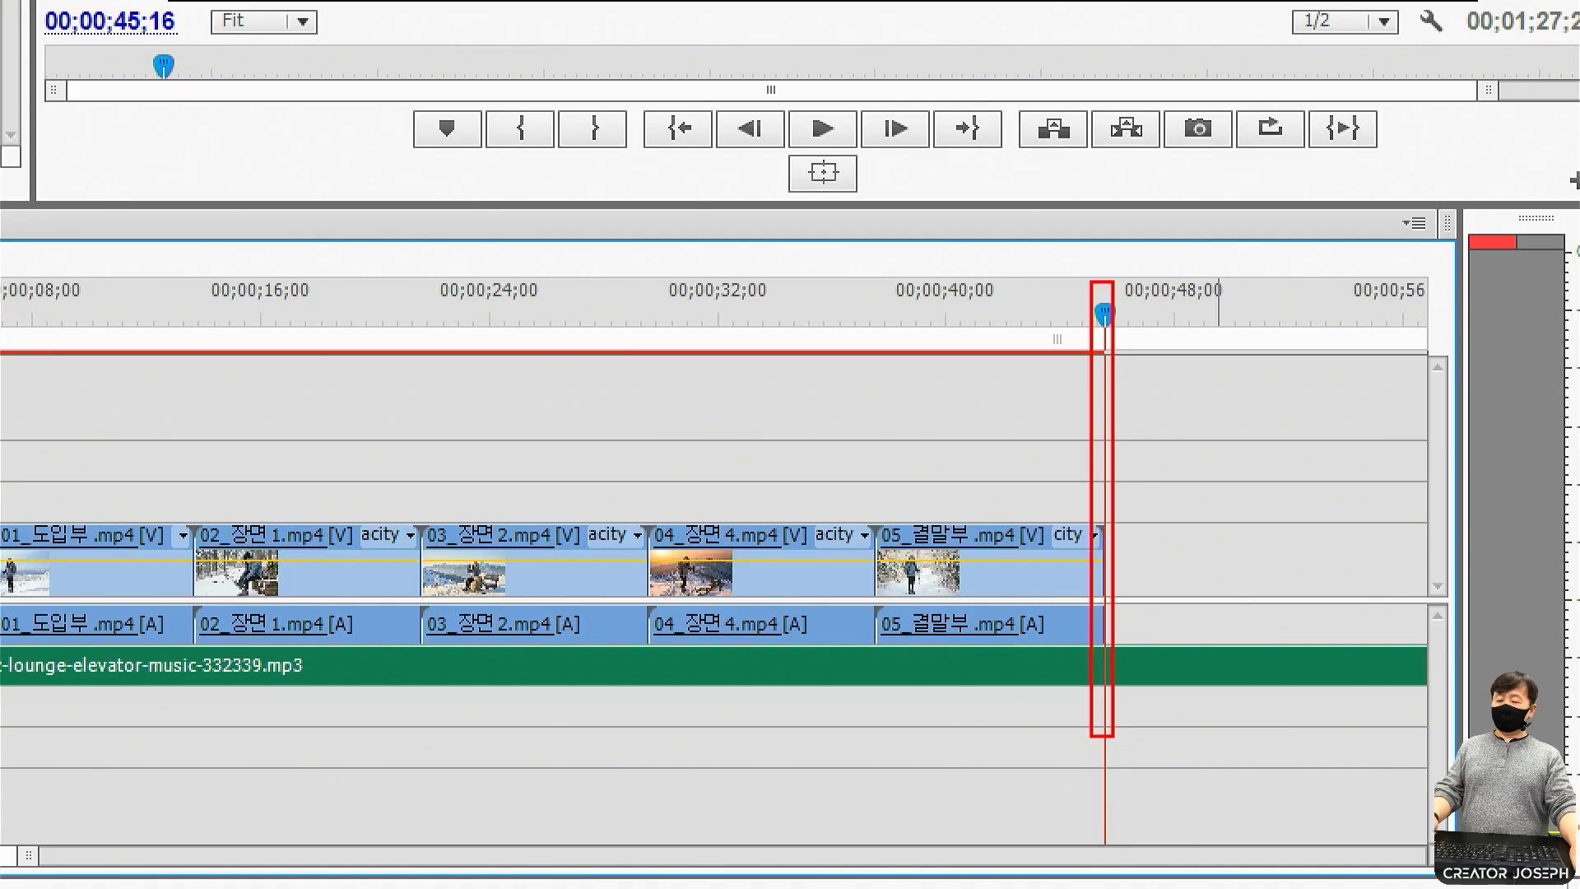
mouse_move(1067, 273)
mouse_down()
mouse_move(1114, 476)
mouse_move(1136, 725)
mouse_up()
drag(1193, 416, 1257, 412)
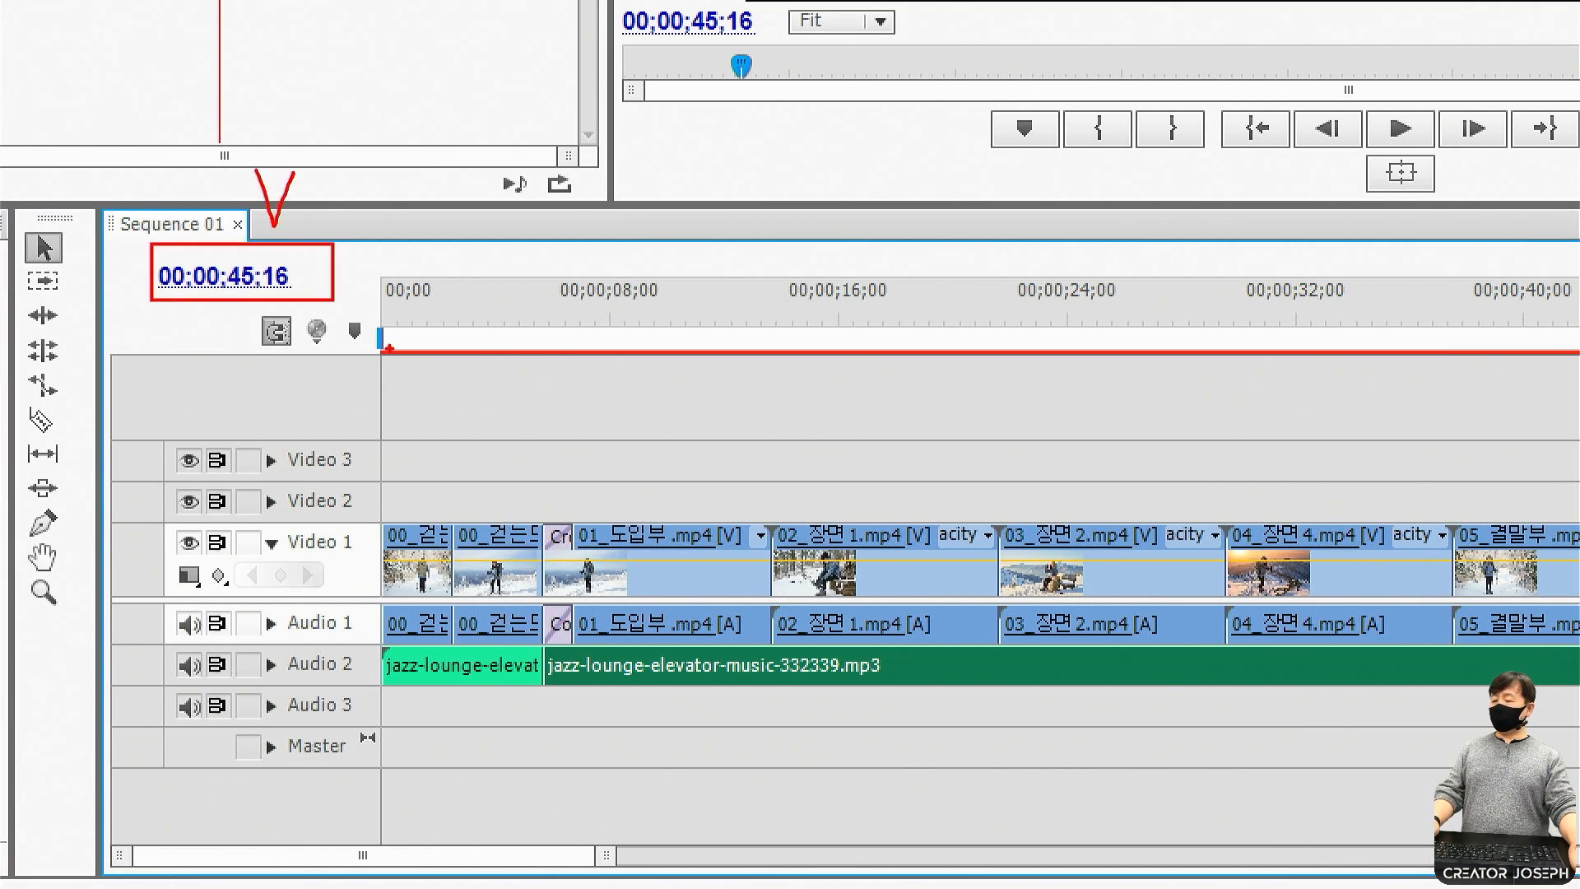
Offset the playhead by +200 in the sequence timecode so that it sits 2 seconds past the last video clip.
click(304, 290)
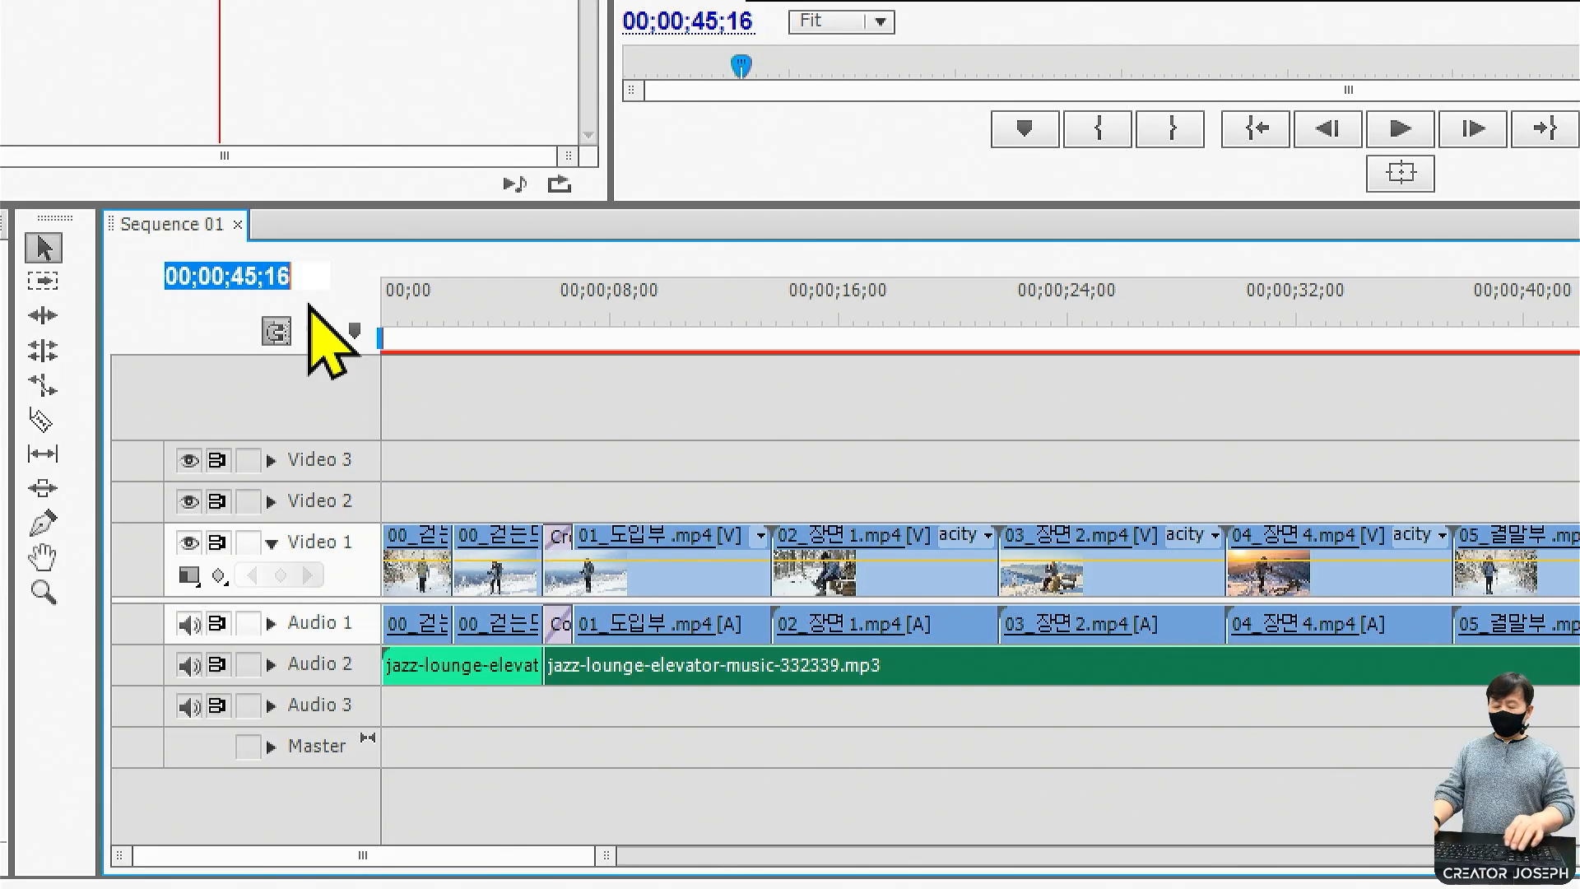
key(BackSpace)
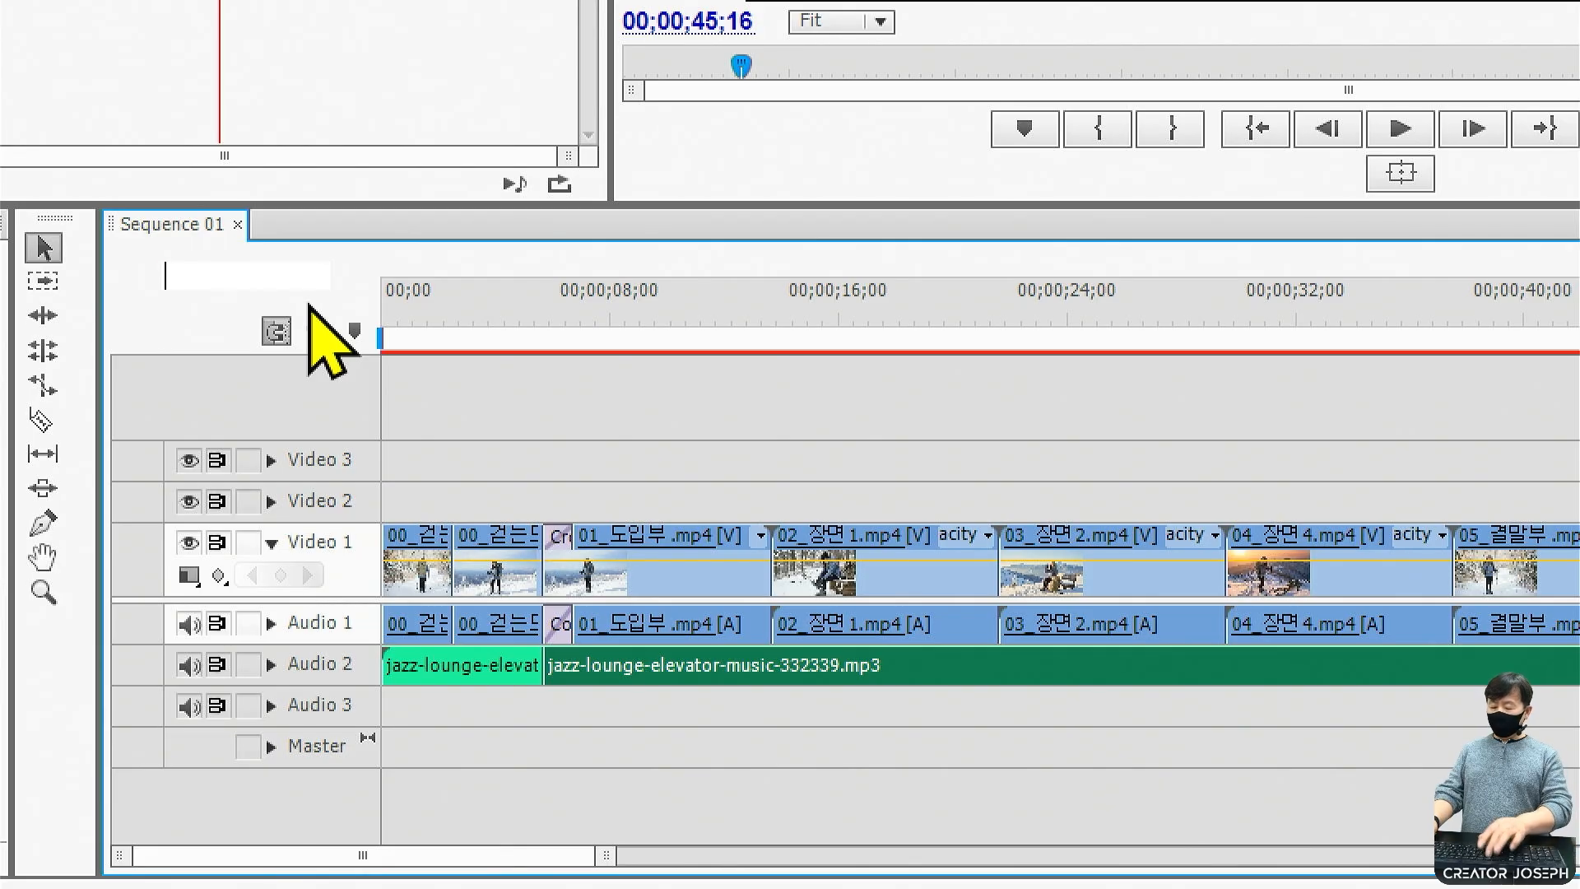
text(+200)
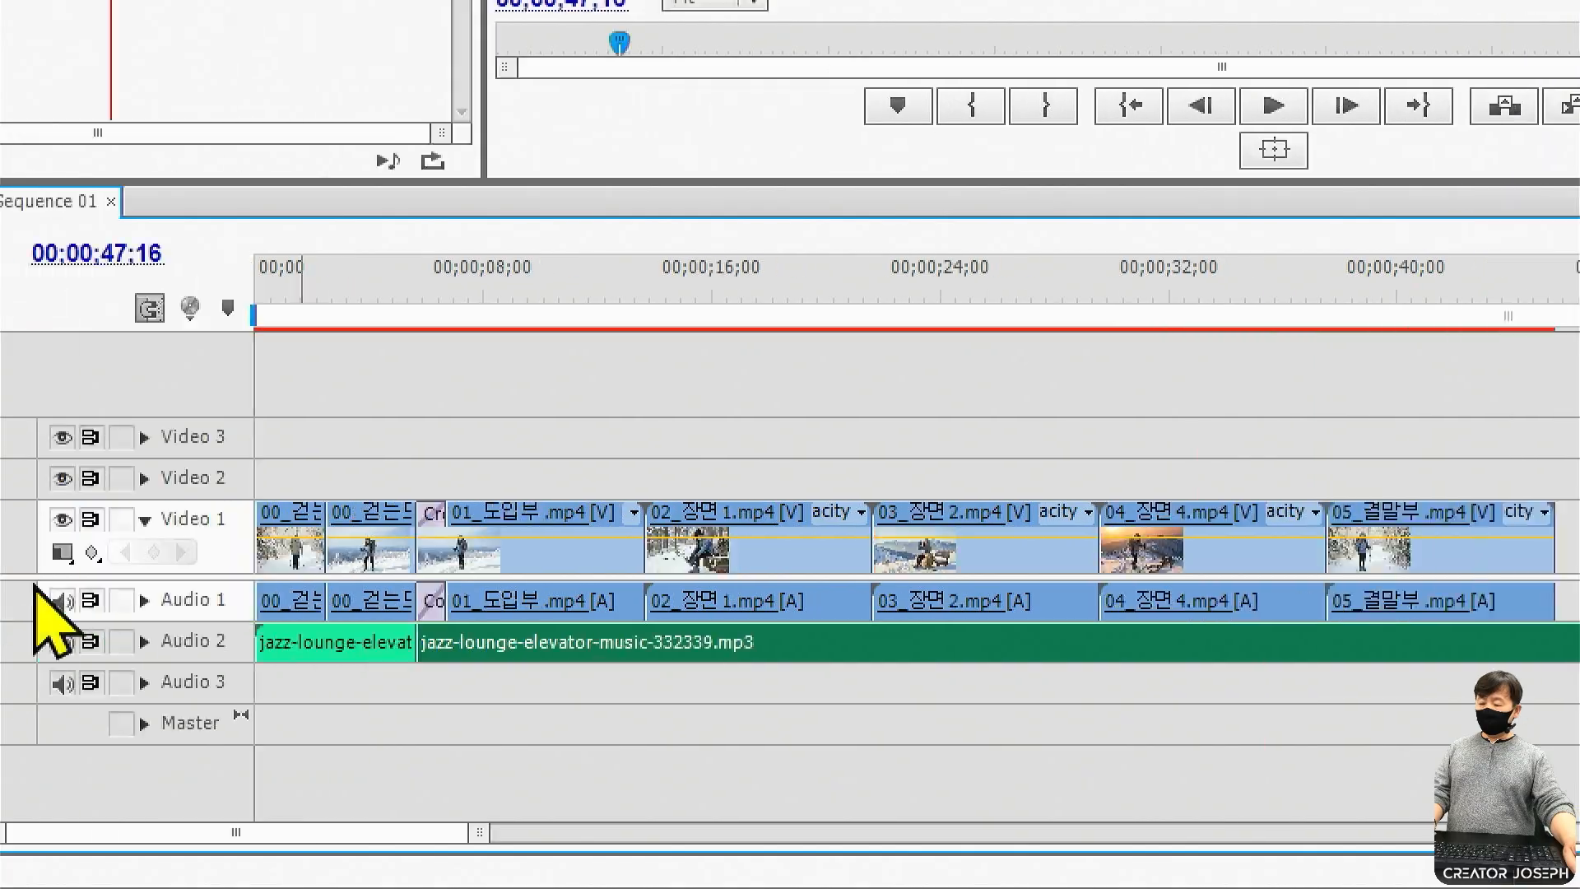
Cut the background music on Audio 2 at the playhead and delete the part after the cut.
click(231, 400)
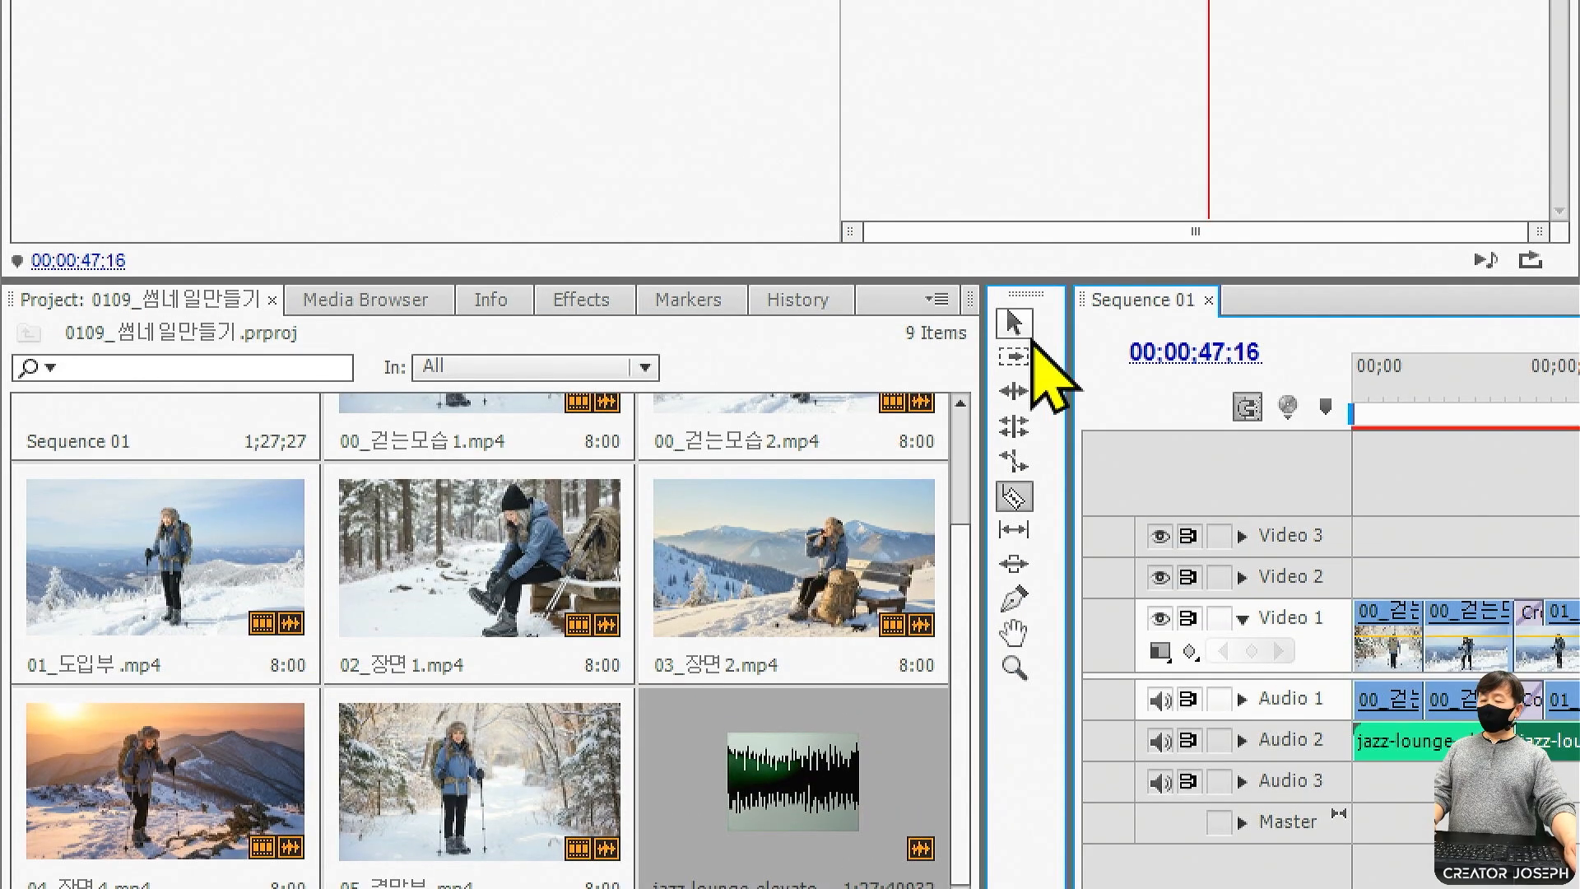
click(1015, 324)
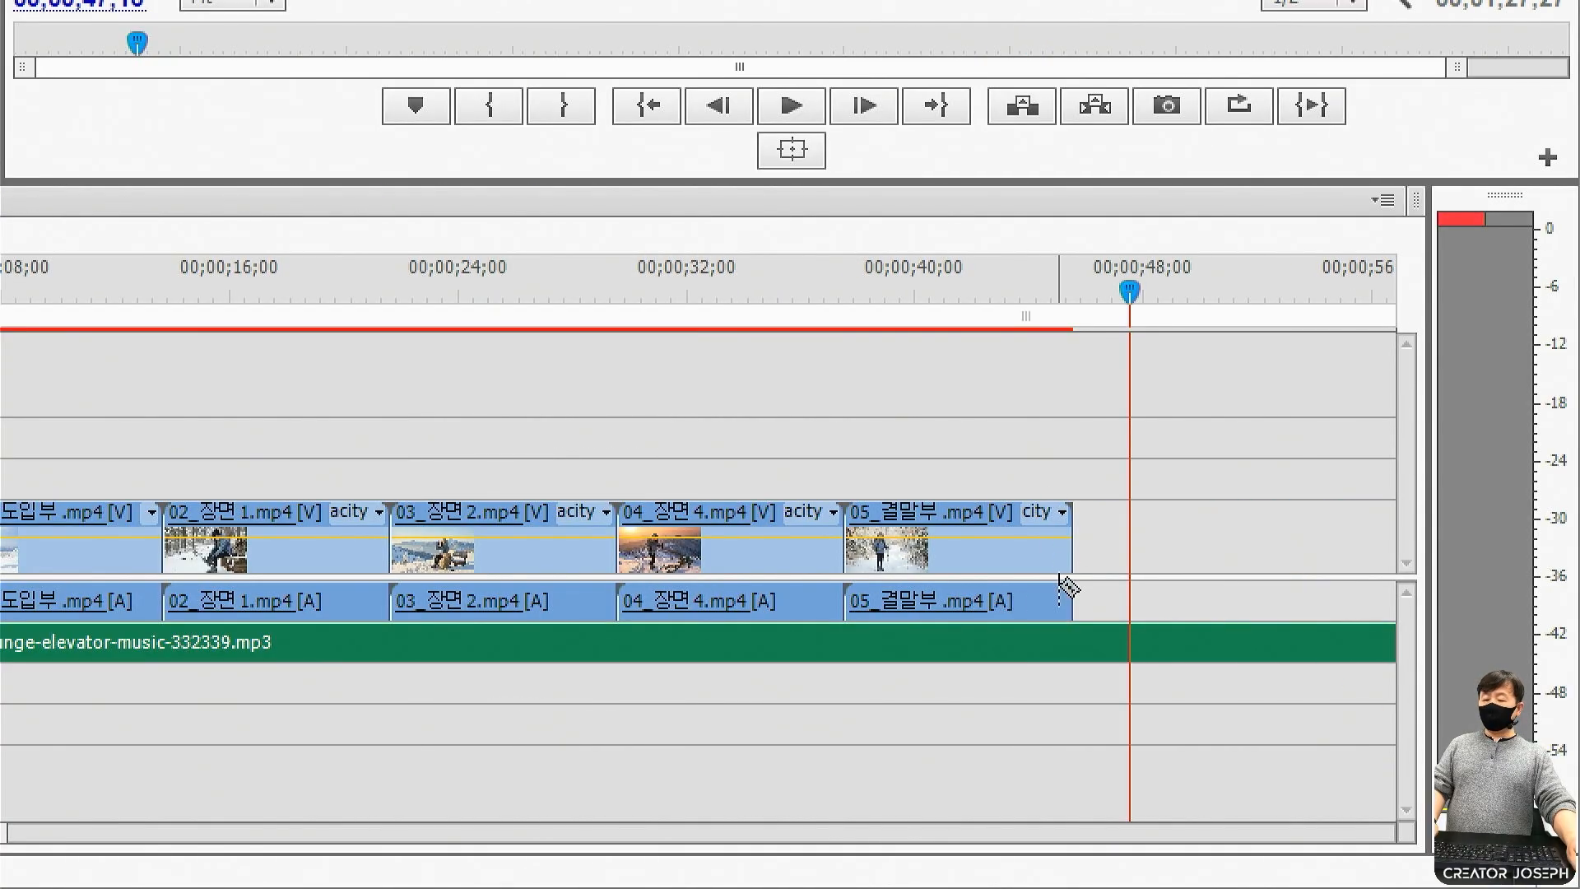
click(1130, 651)
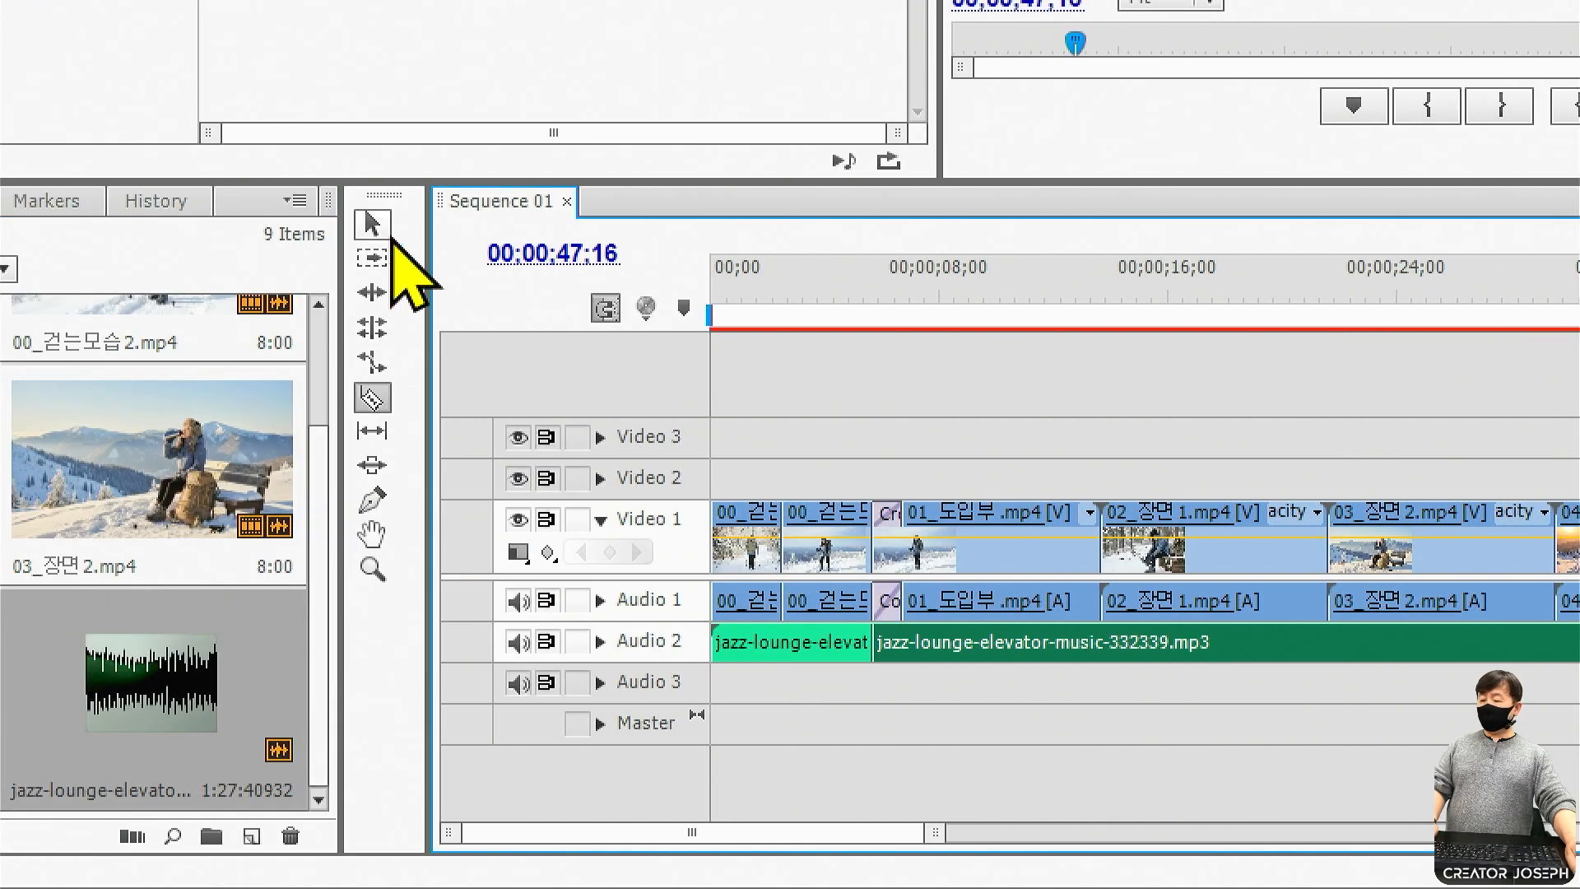
click(373, 223)
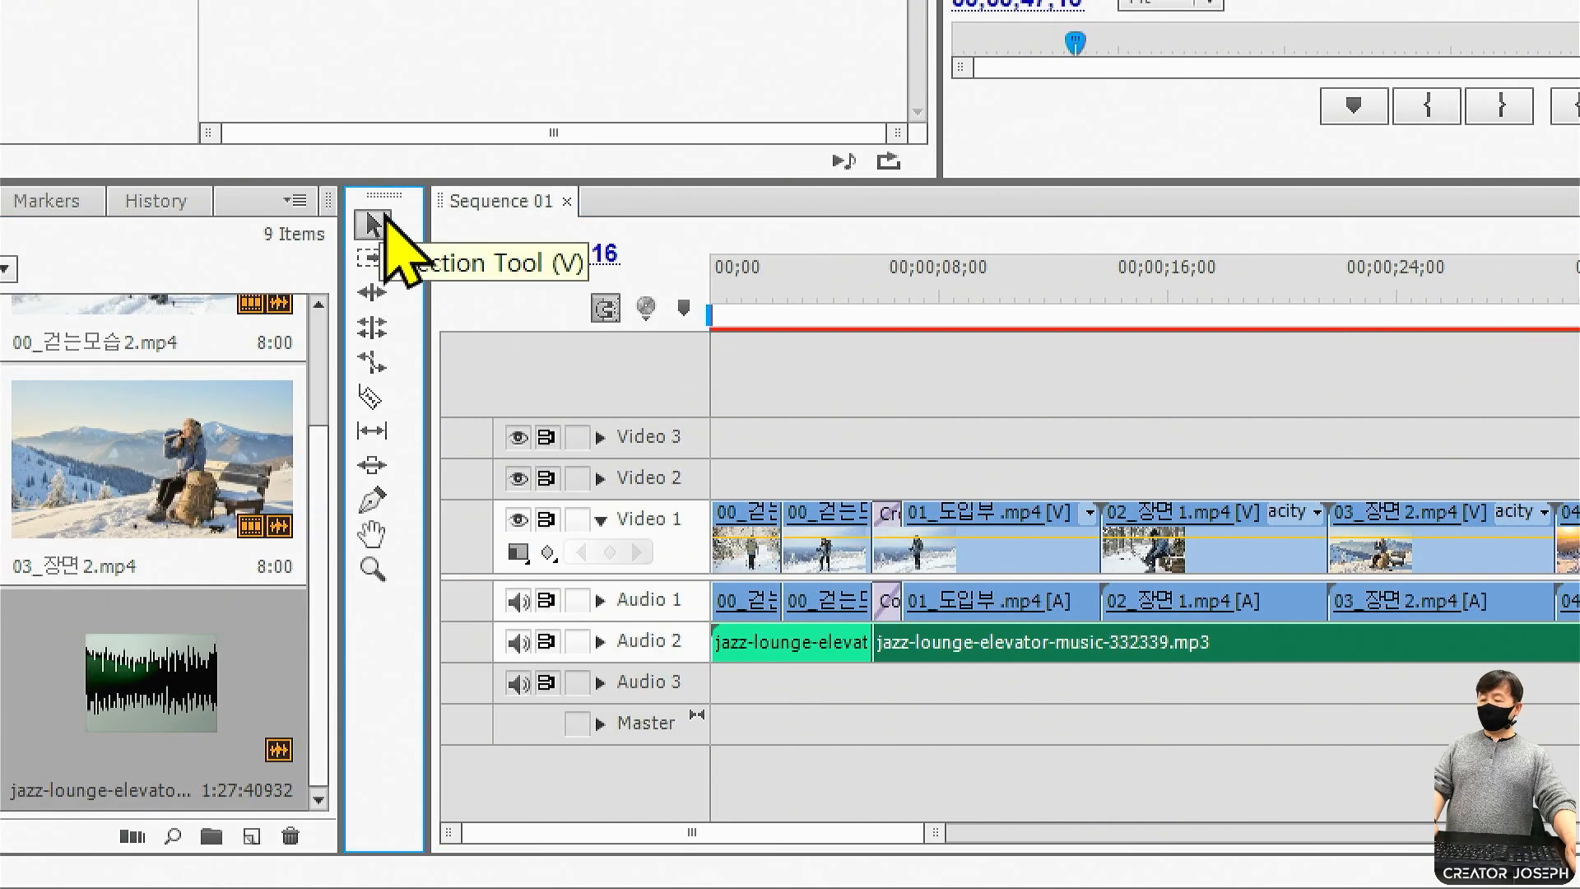
click(1274, 643)
key(Delete)
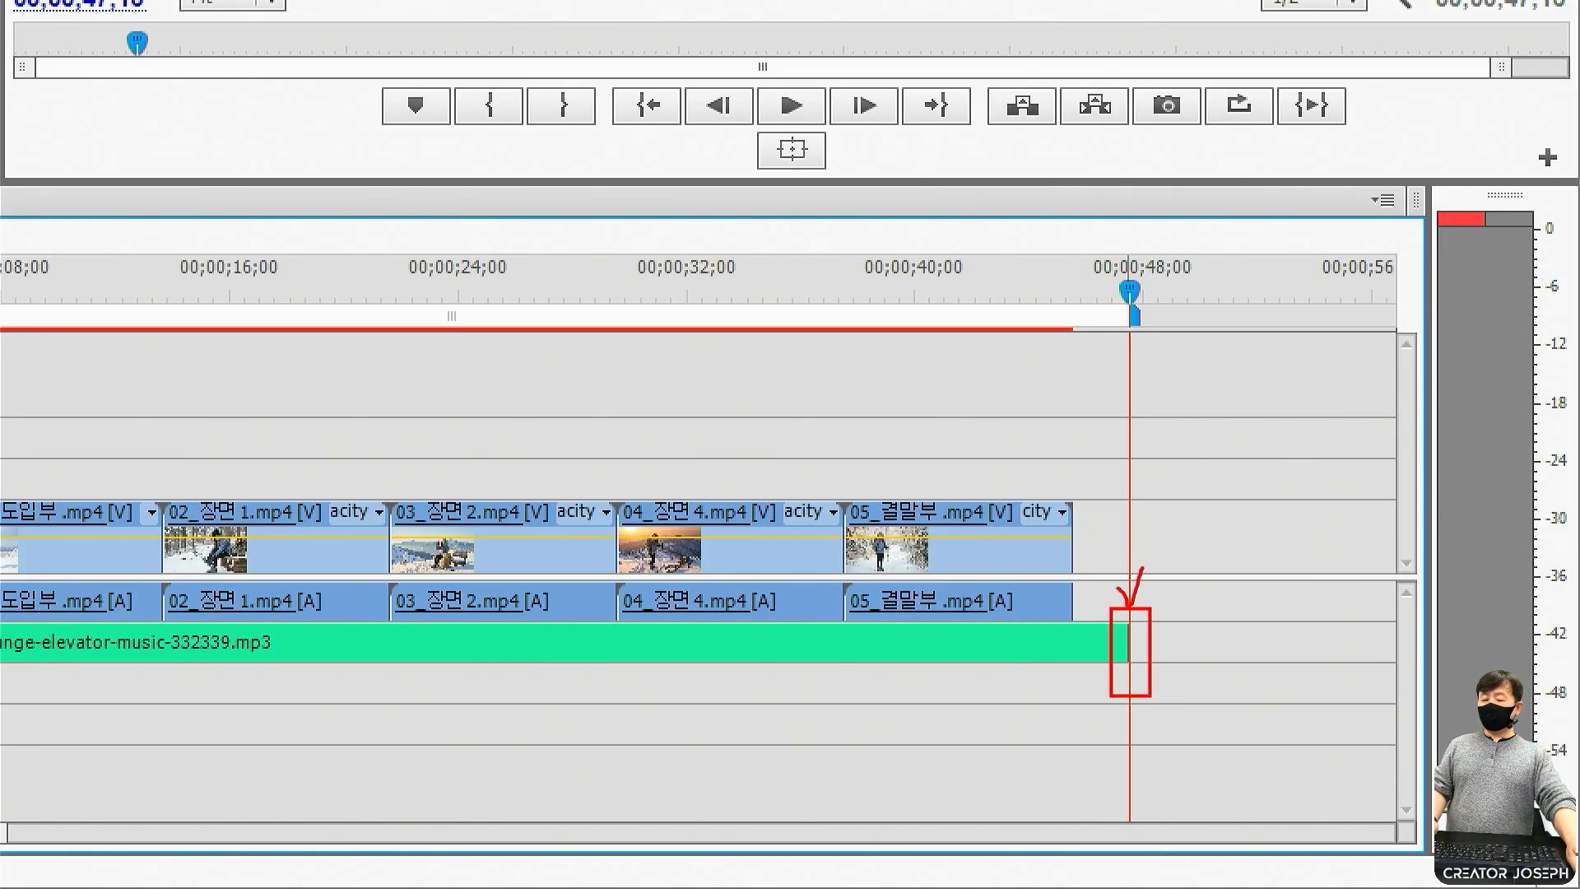
Apply the default audio transition to the end of the background music on Audio 2.
right_click(1127, 642)
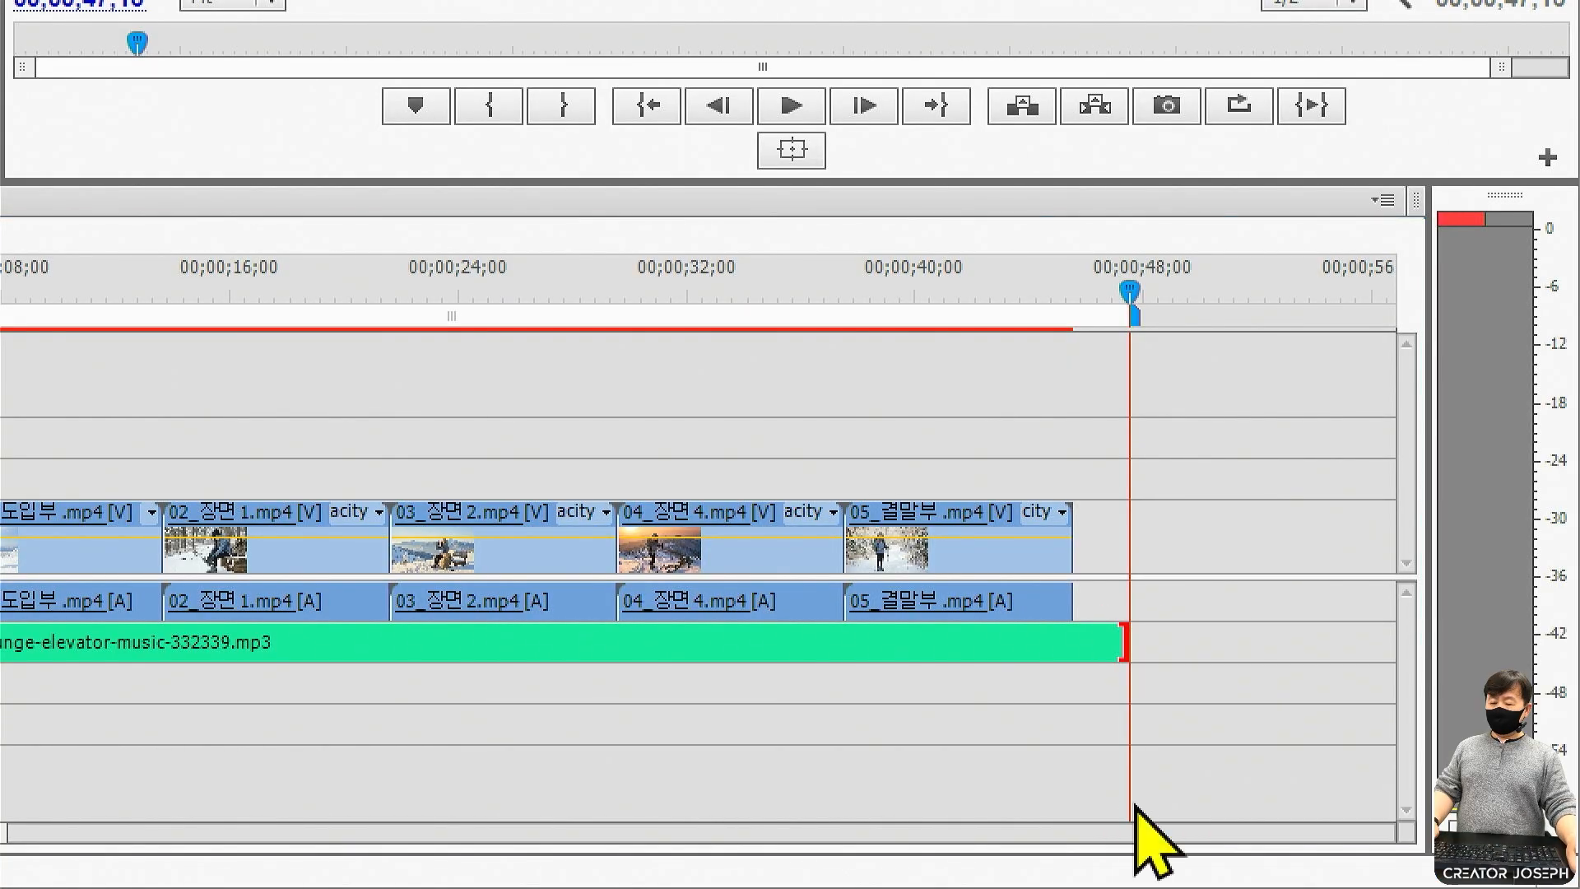
right_click(1121, 643)
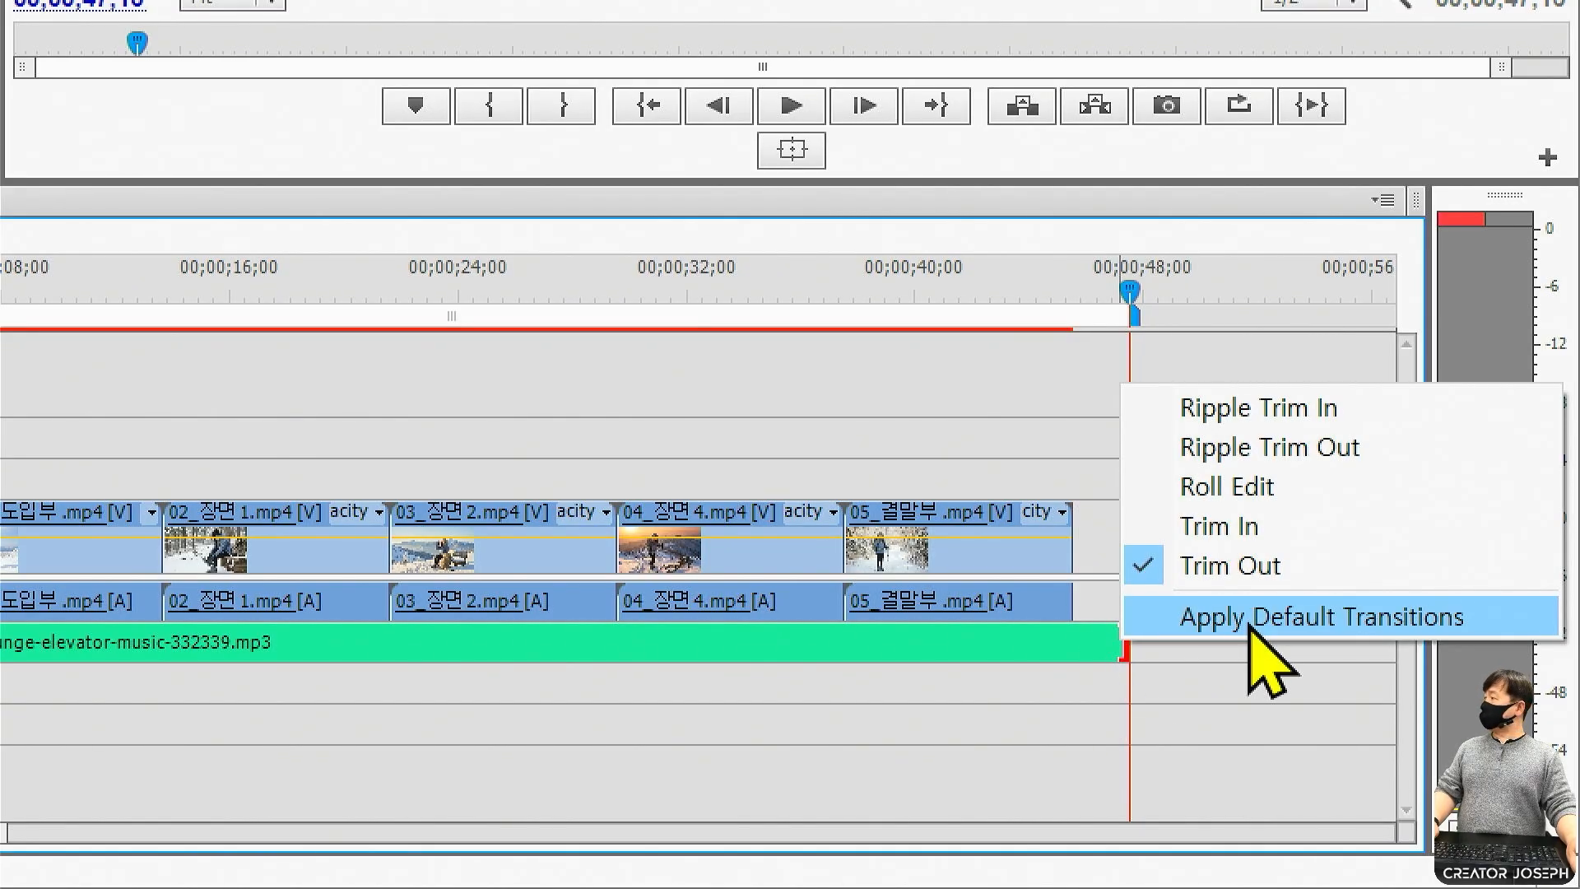
click(1249, 627)
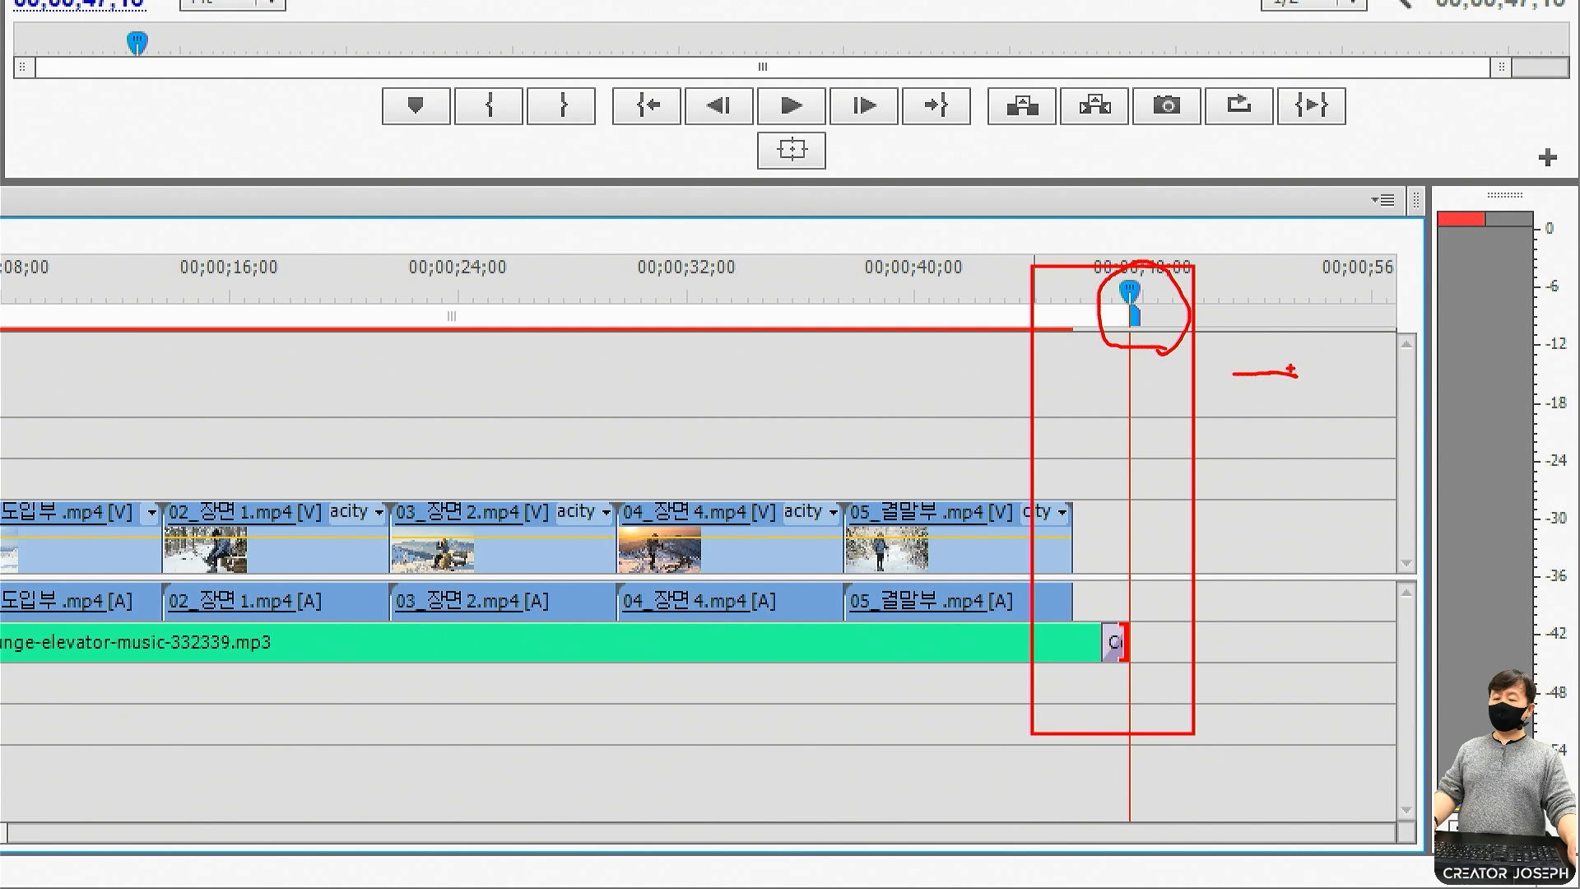
drag(1219, 330, 1299, 414)
drag(1319, 335, 1378, 427)
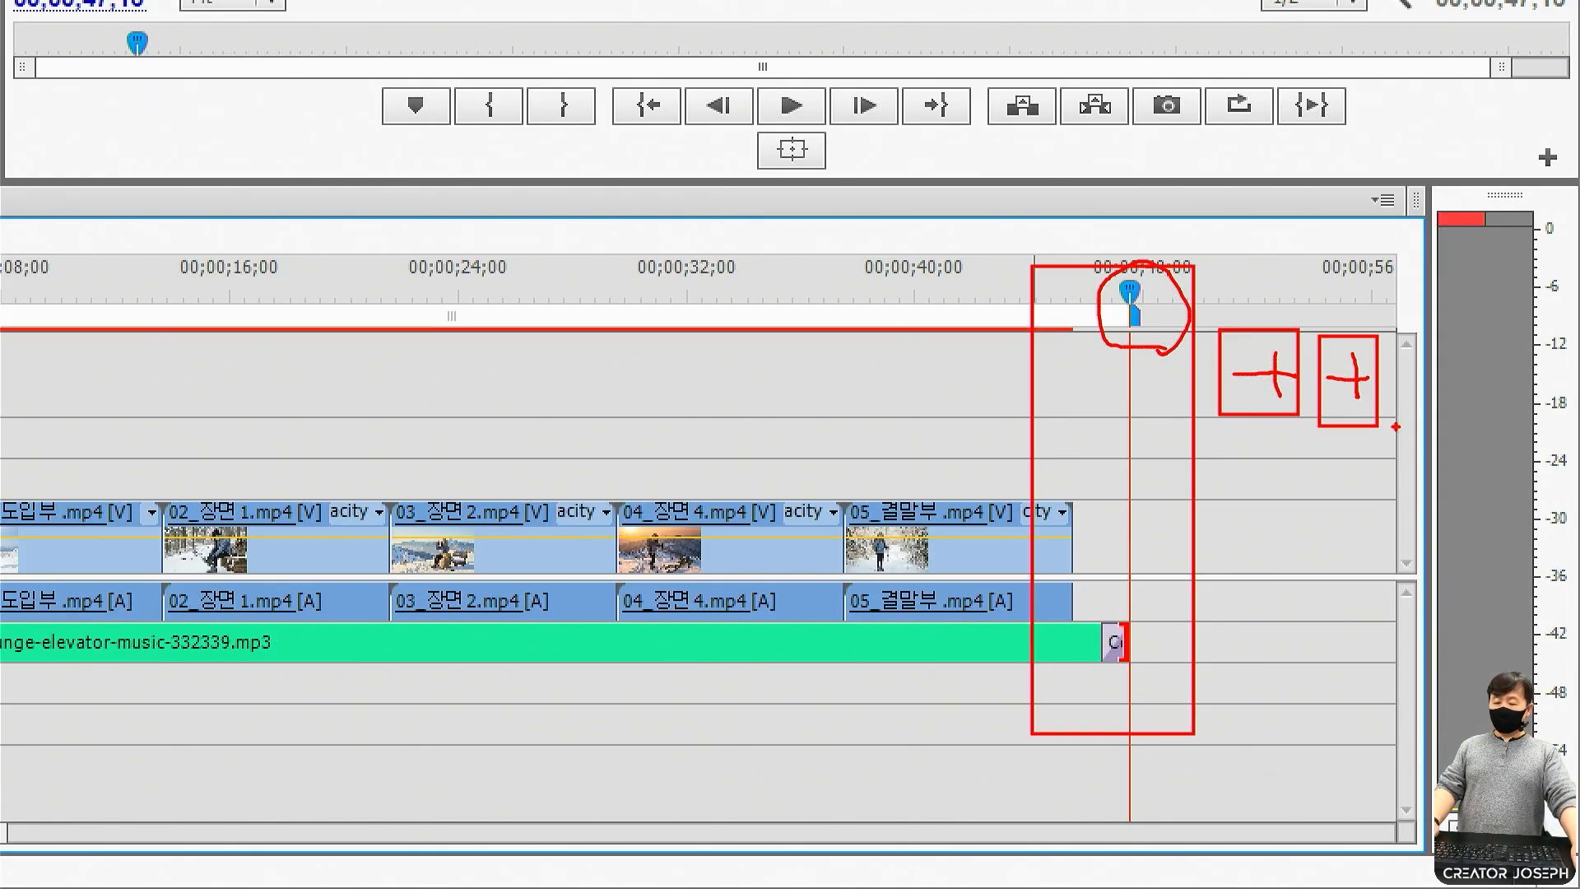
key(Escape)
Set the duration of the Constant Power transition at the end of the music to 3 seconds (300).
key(equal)
key(equal)
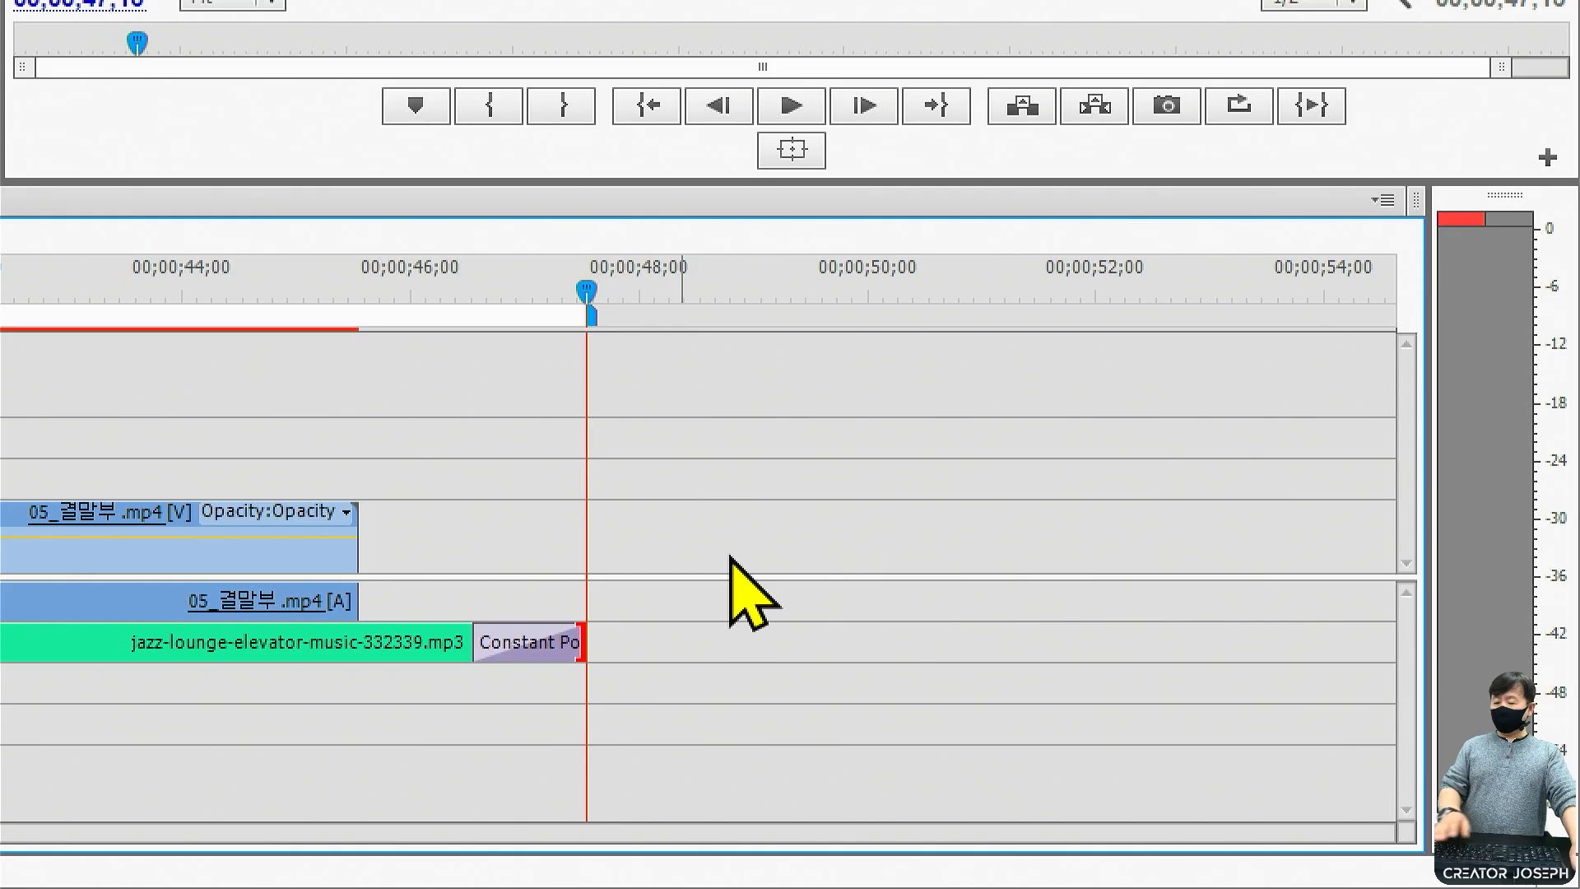
key(ctrl+2)
drag(985, 603, 1141, 693)
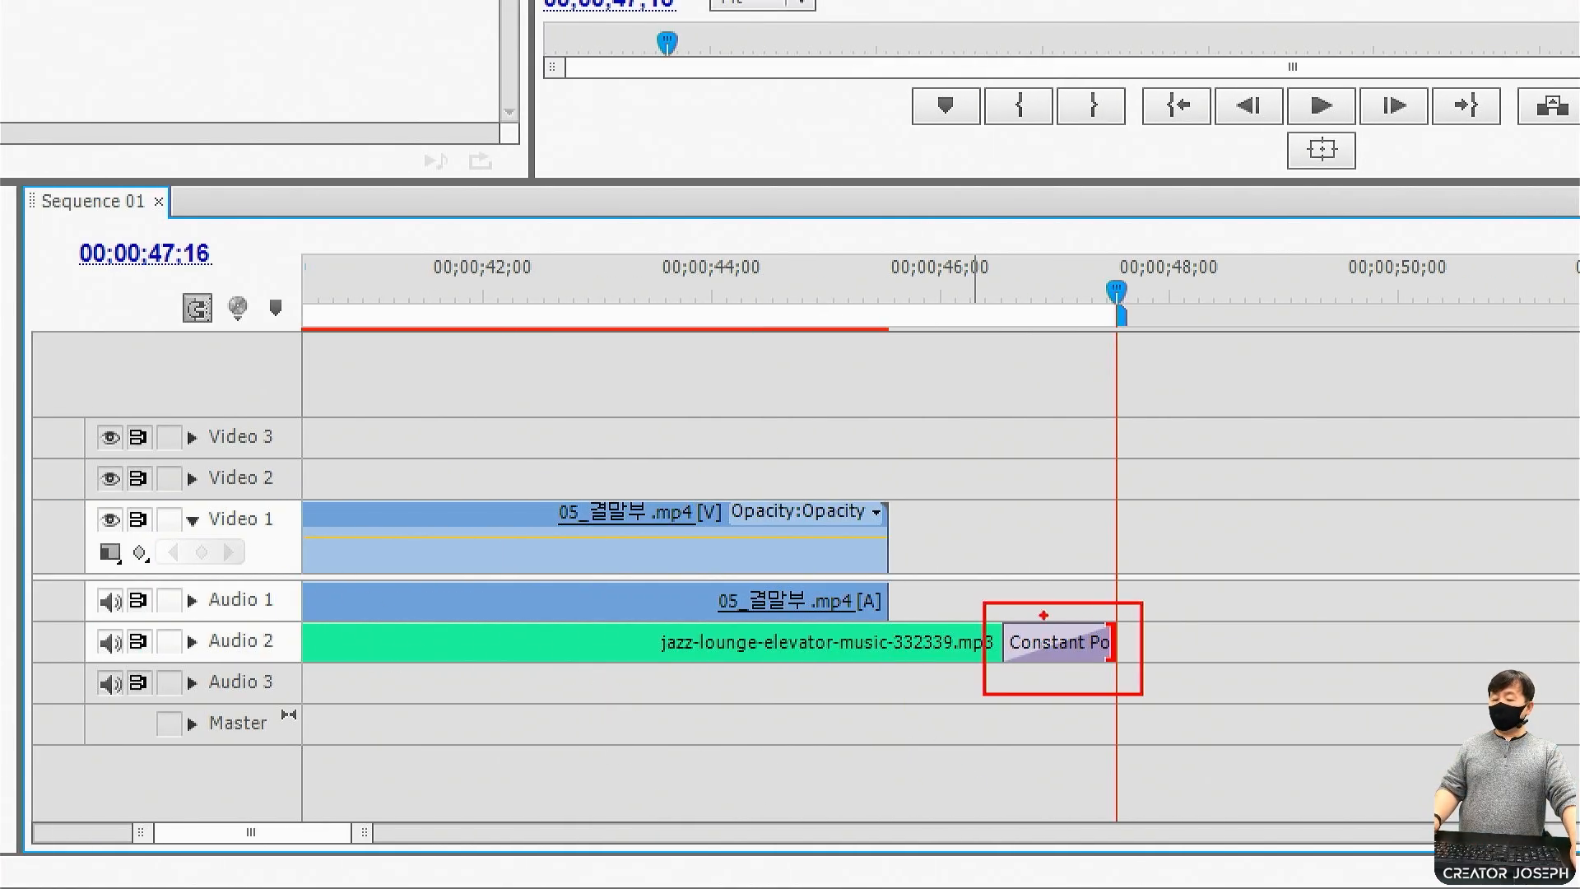
key(Escape)
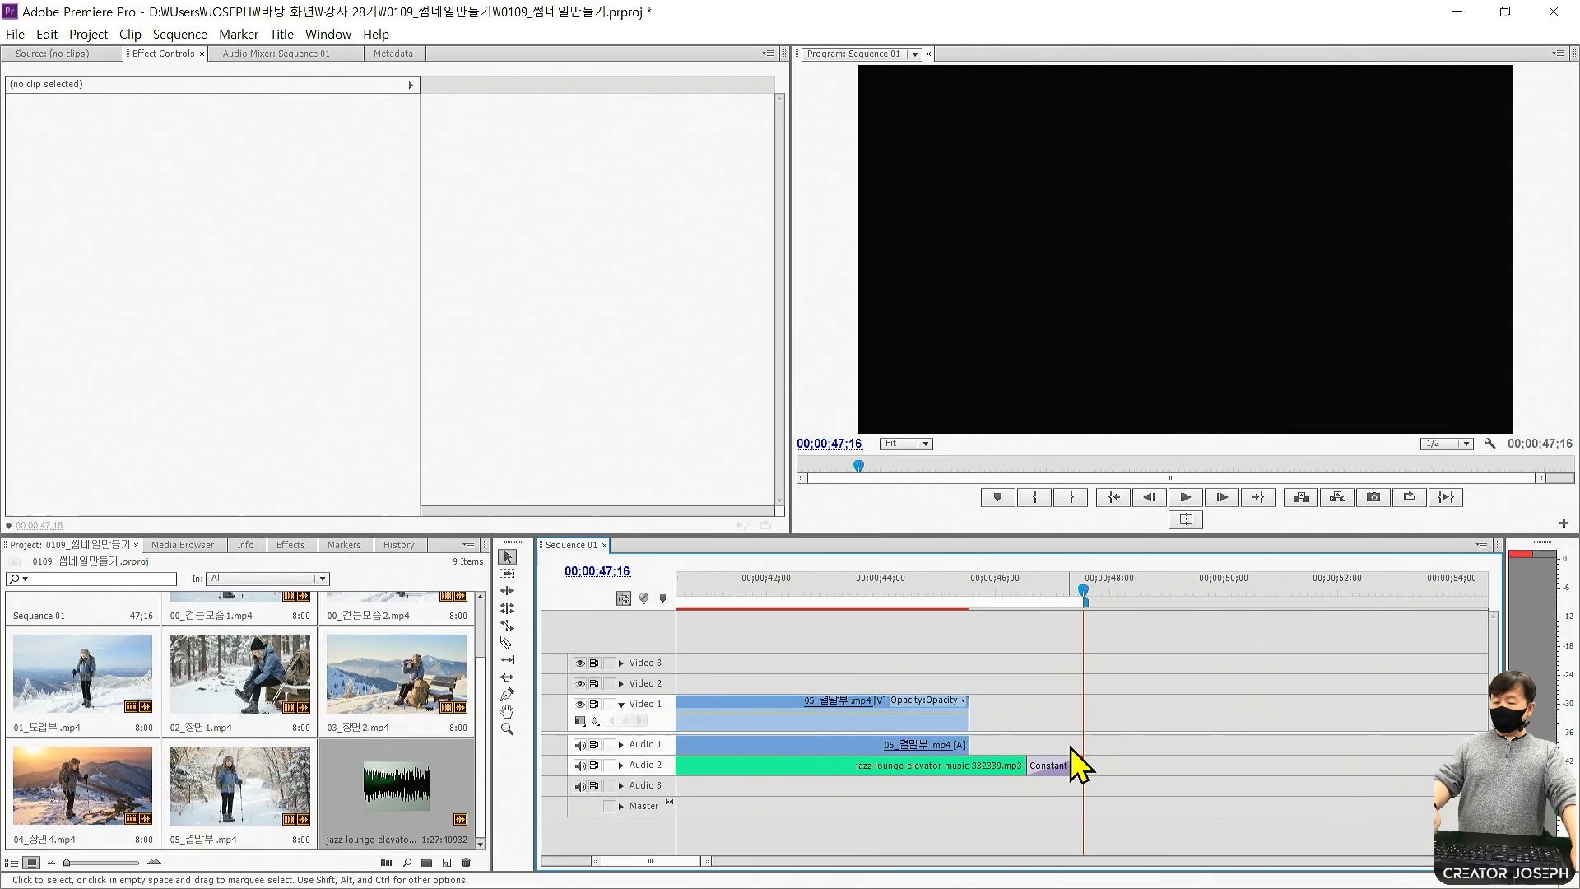
click(1066, 645)
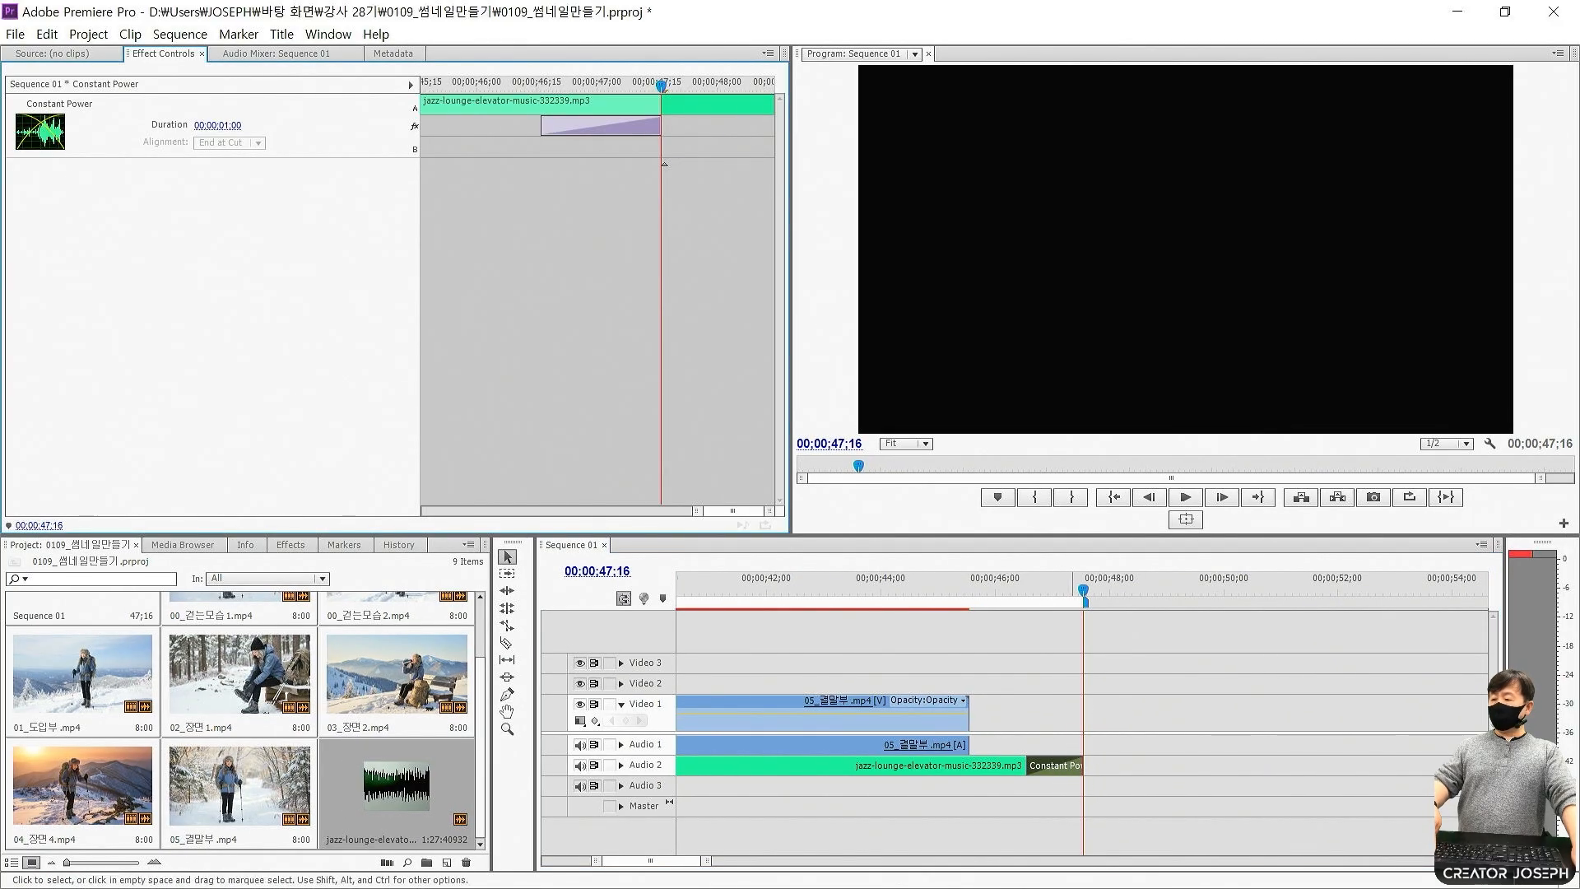
key(ctrl+1)
click(115, 44)
mouse_move(234, 78)
mouse_down()
mouse_move(337, 133)
mouse_move(417, 137)
mouse_up()
drag(282, 221, 511, 266)
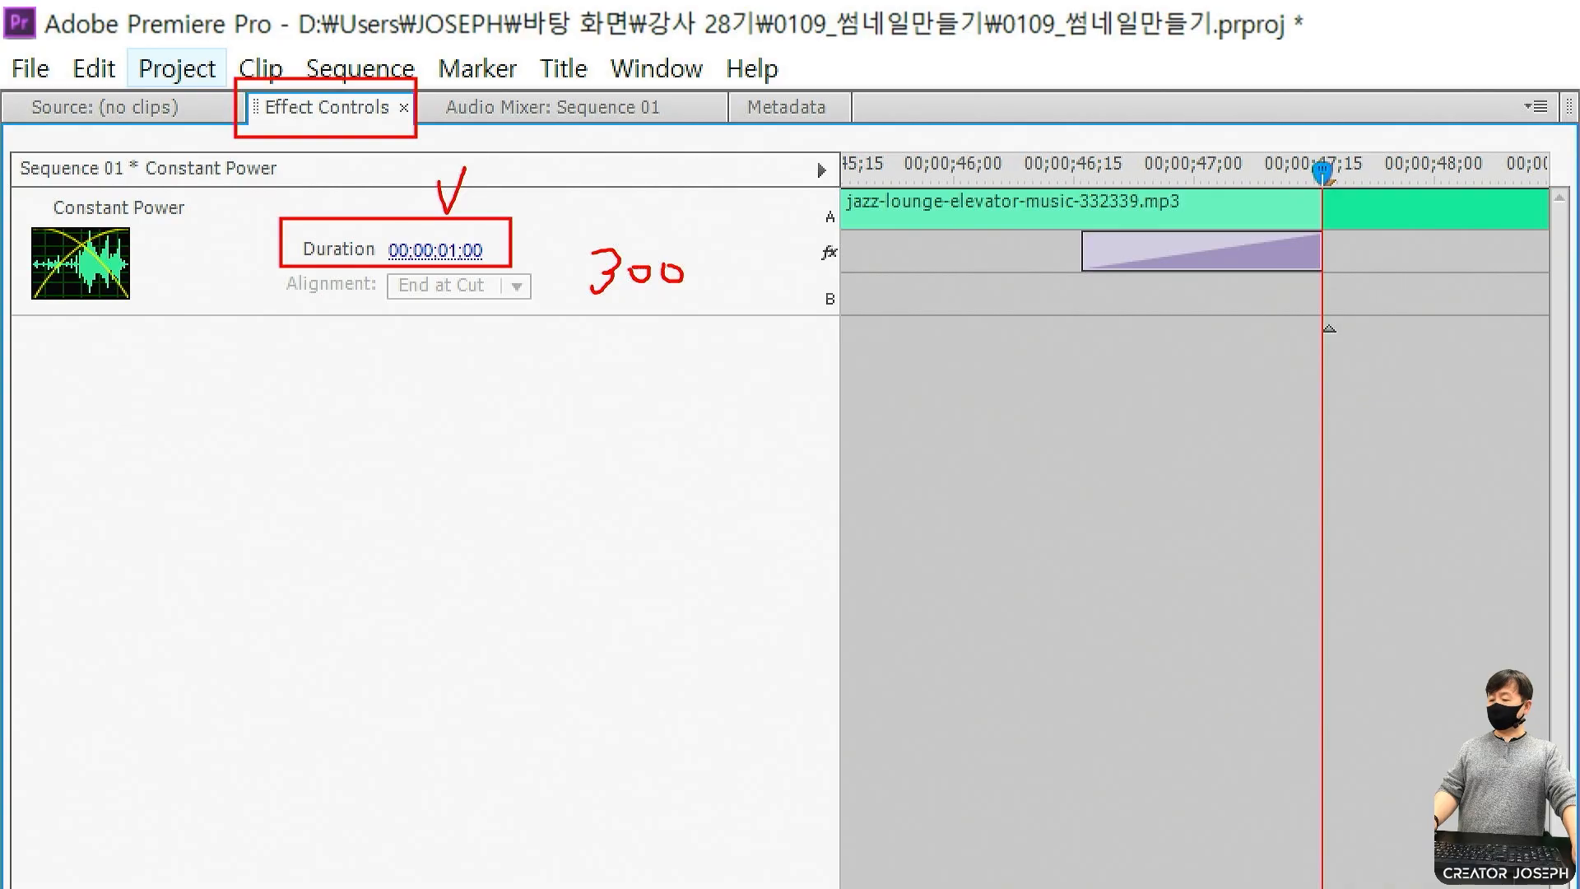
key(Escape)
click(458, 251)
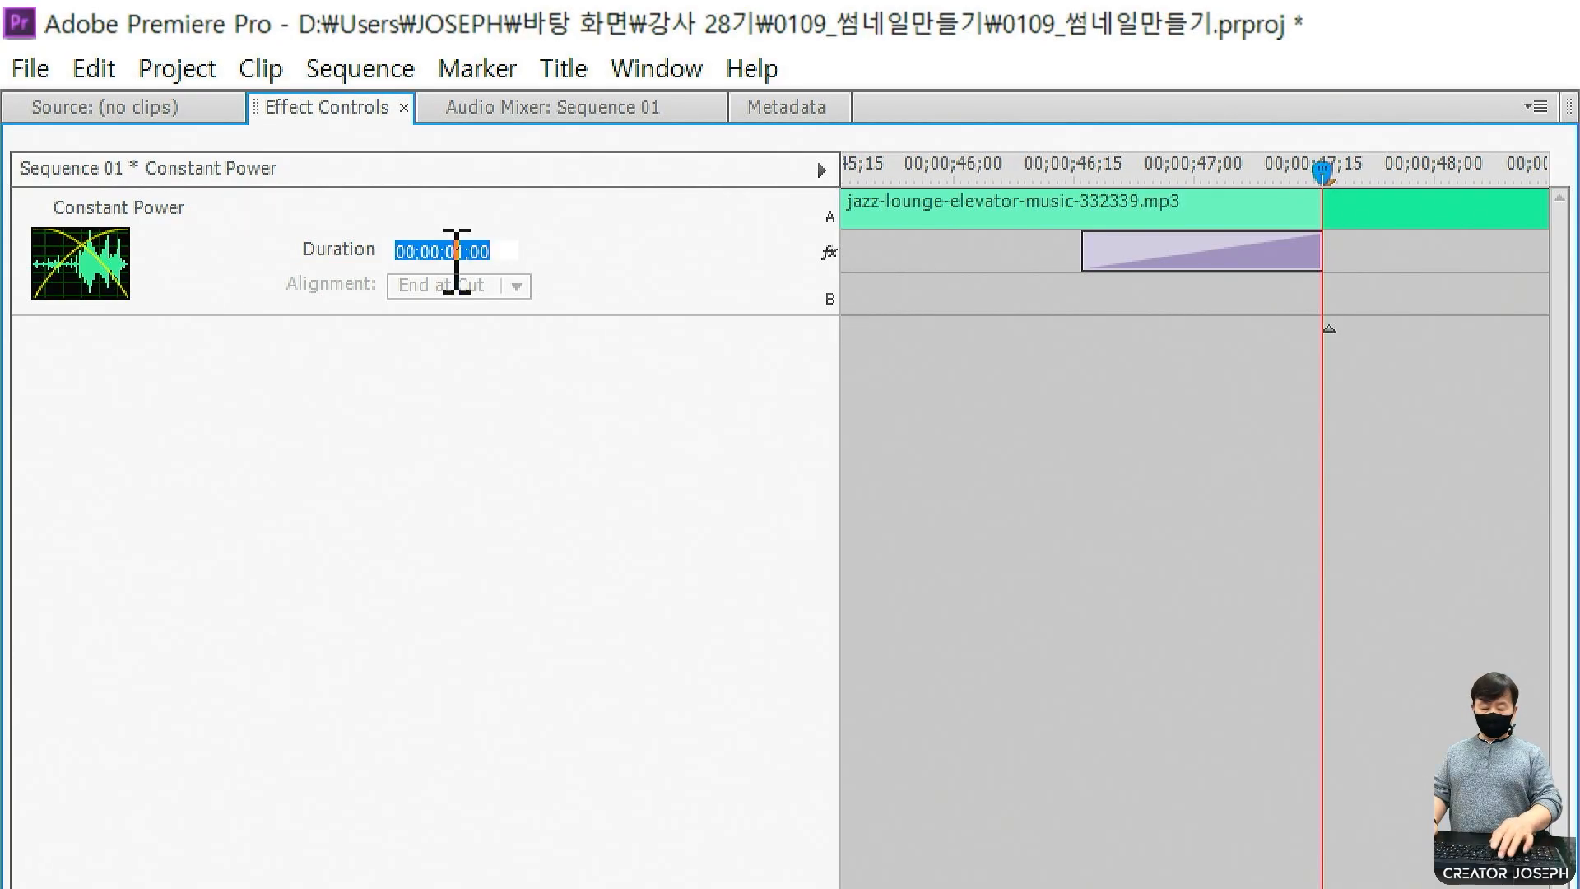
key(BackSpace)
text(300)
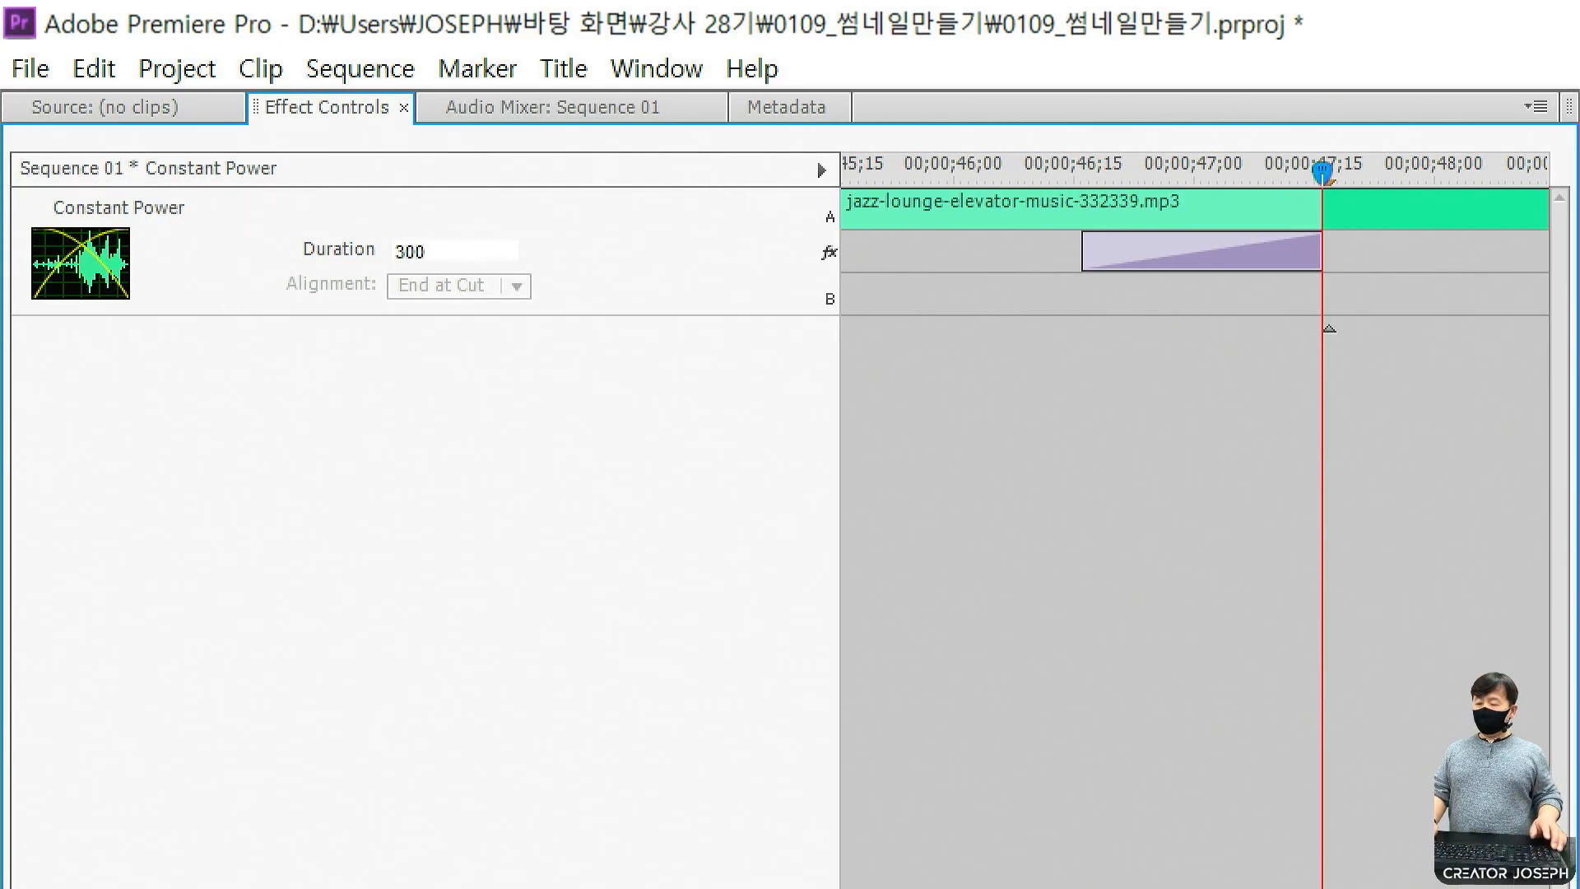
key(Return)
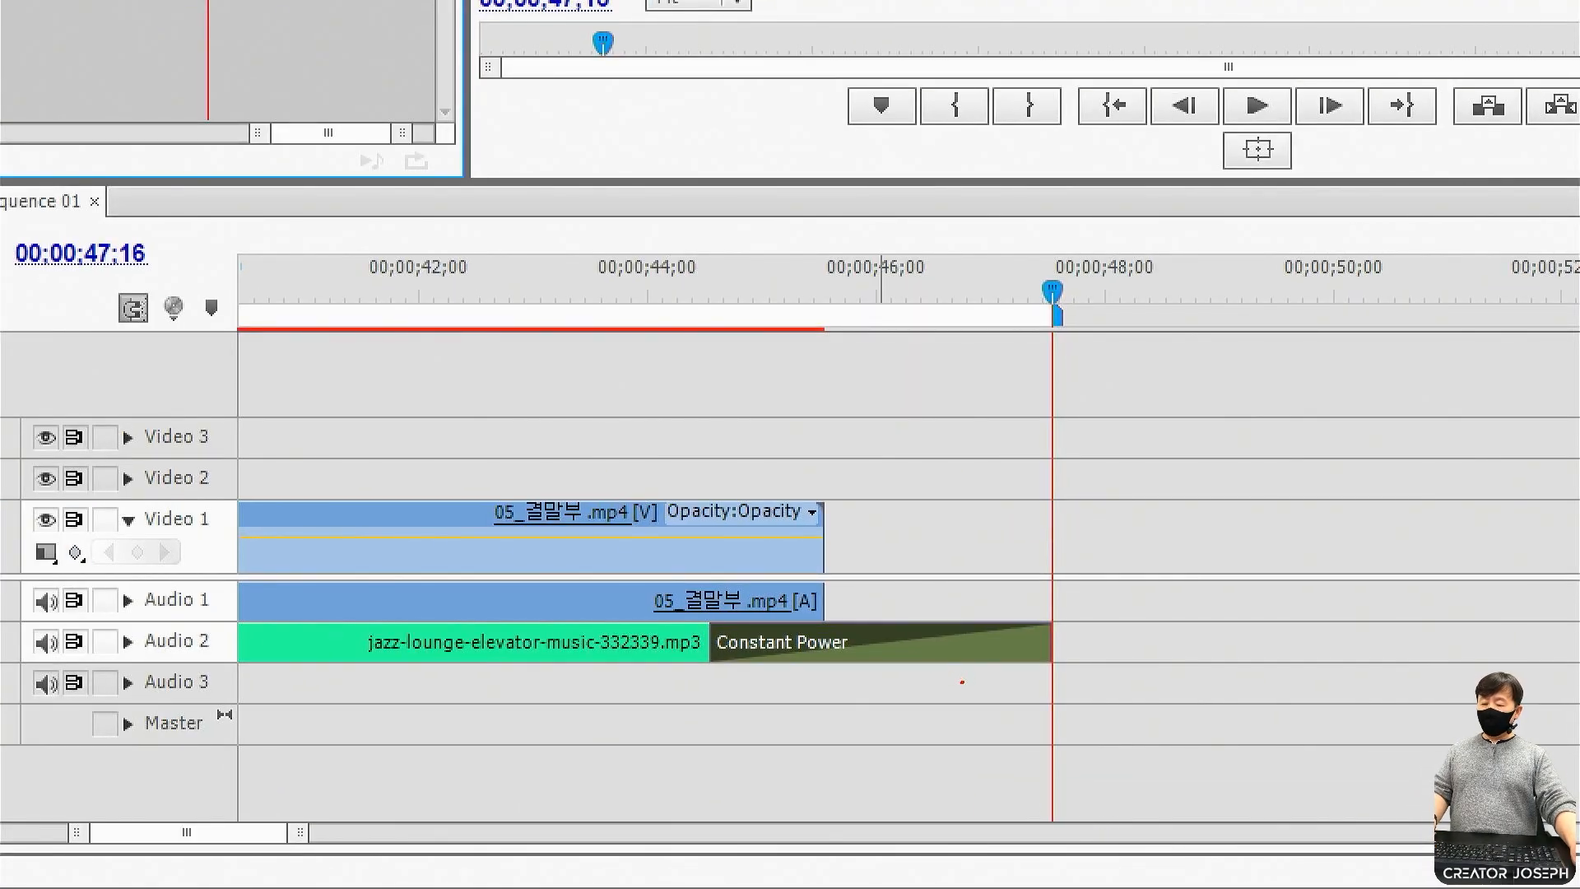
Apply the default transitions to the end of the last clip, 05_결말부.mp4, for both its video and audio.
mouse_move(961, 682)
mouse_down()
mouse_move(712, 681)
mouse_move(732, 670)
mouse_up()
mouse_move(695, 492)
mouse_down()
mouse_move(721, 585)
mouse_move(822, 625)
mouse_up()
key(Escape)
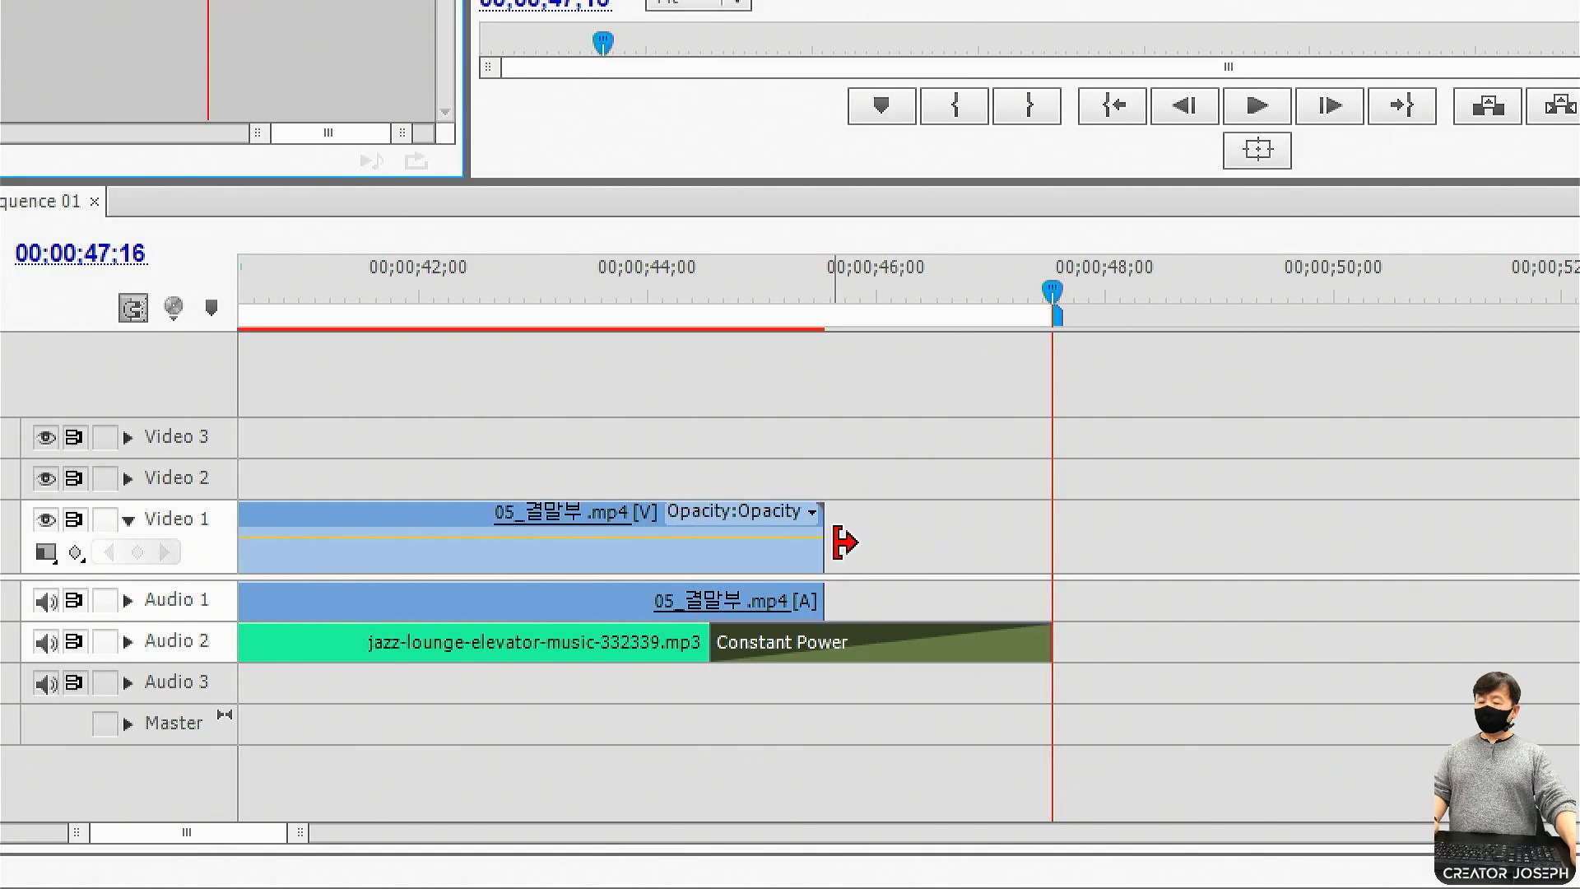
right_click(835, 541)
key(ctrl+2)
drag(797, 478, 882, 660)
drag(871, 754, 1210, 811)
drag(905, 745, 848, 673)
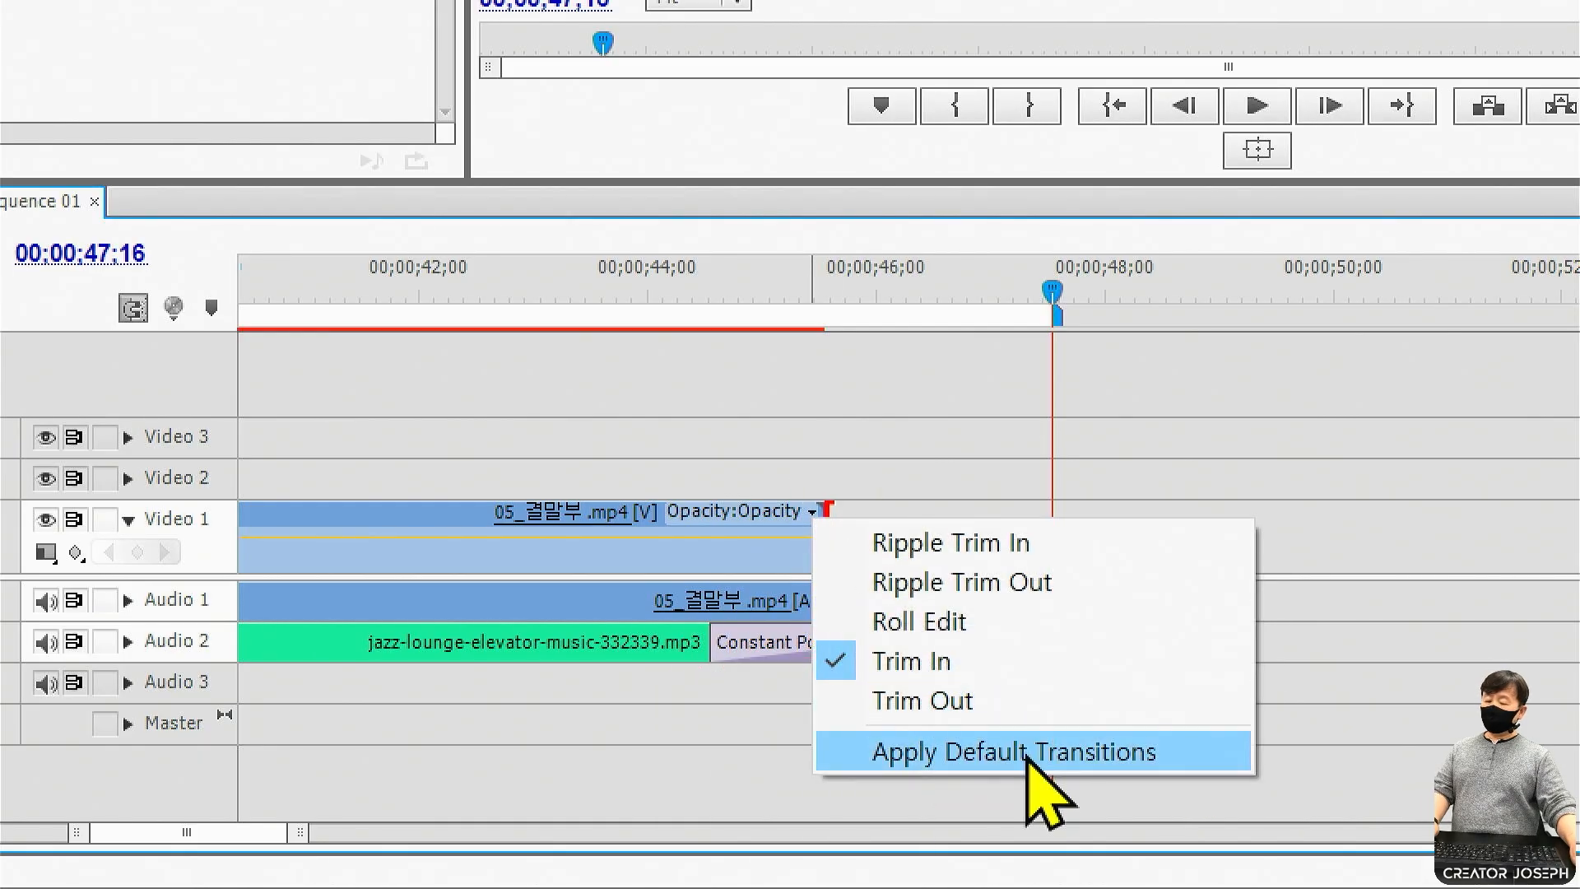
click(1027, 753)
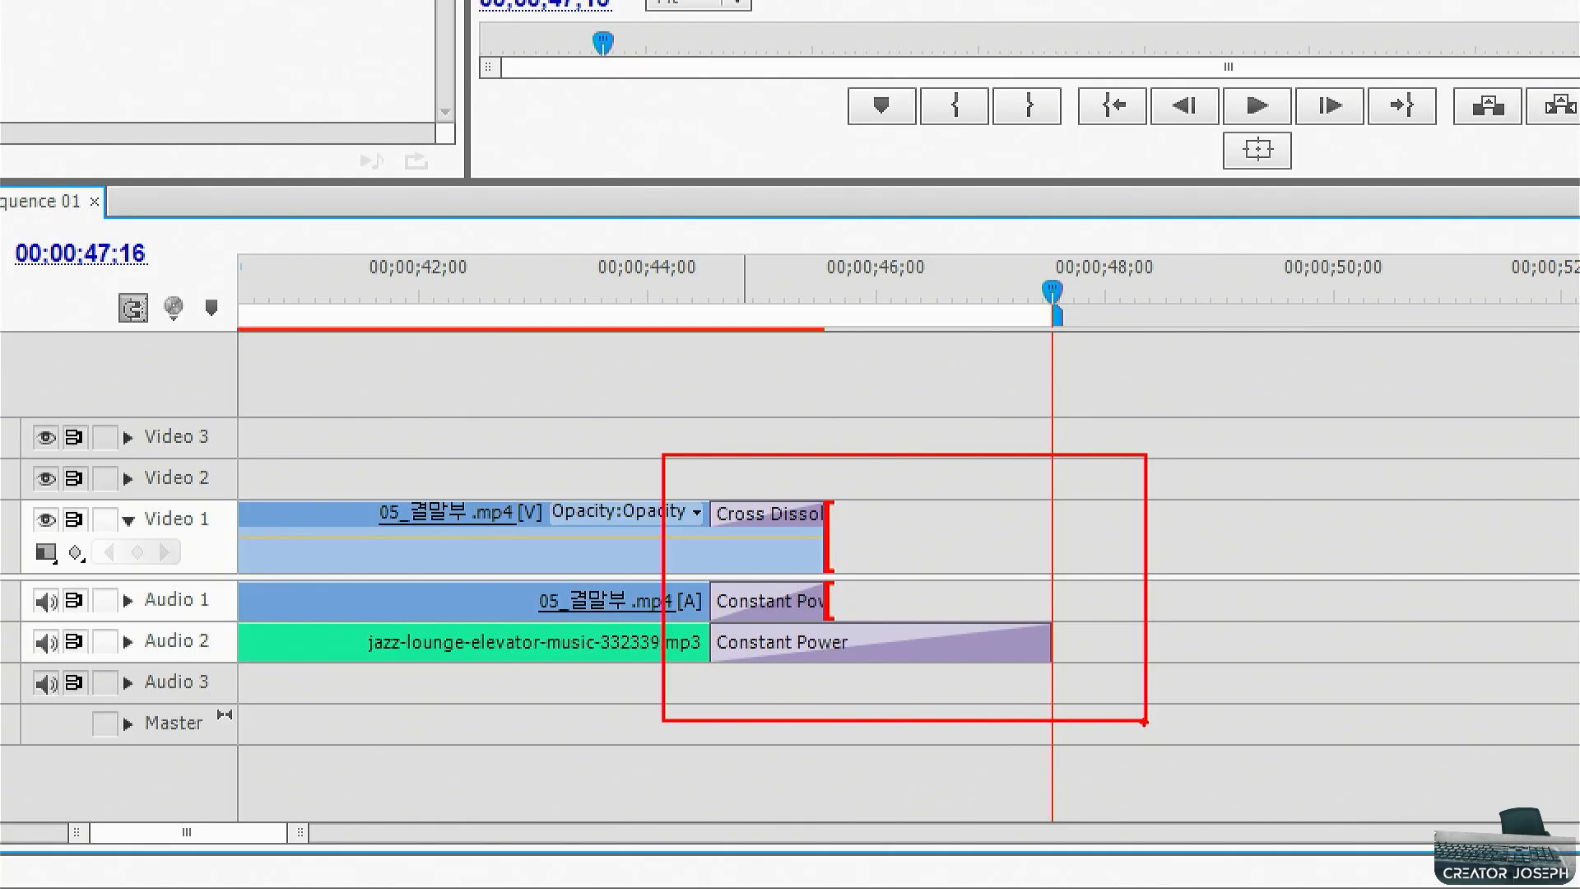
key(Escape)
Fit the whole sequence in the timeline and play it from the beginning to review the edit.
key(Home)
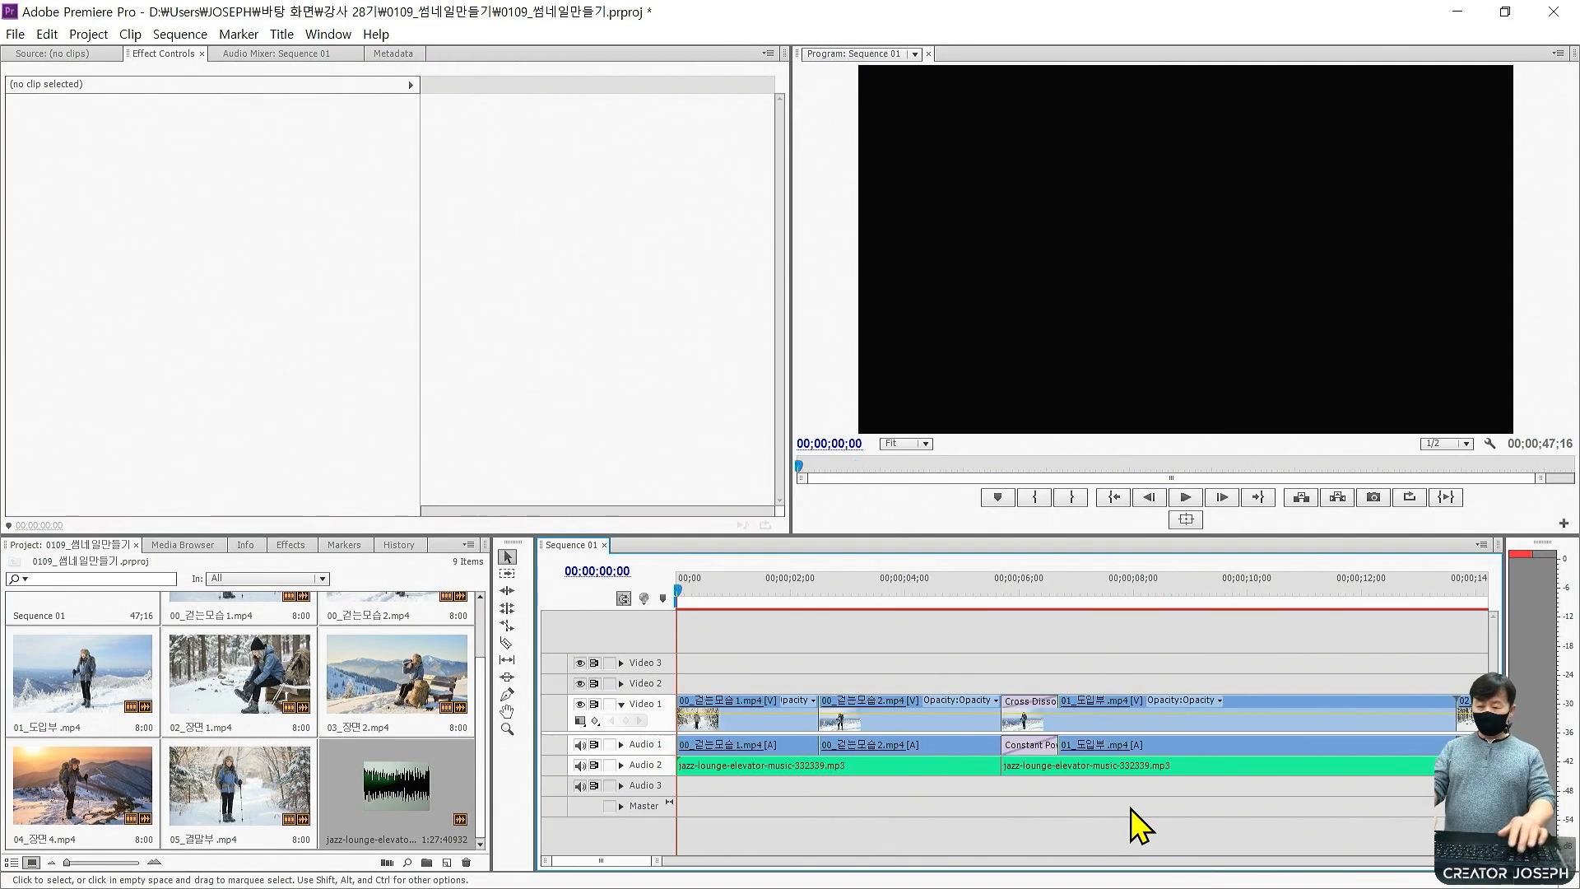
key(backslash)
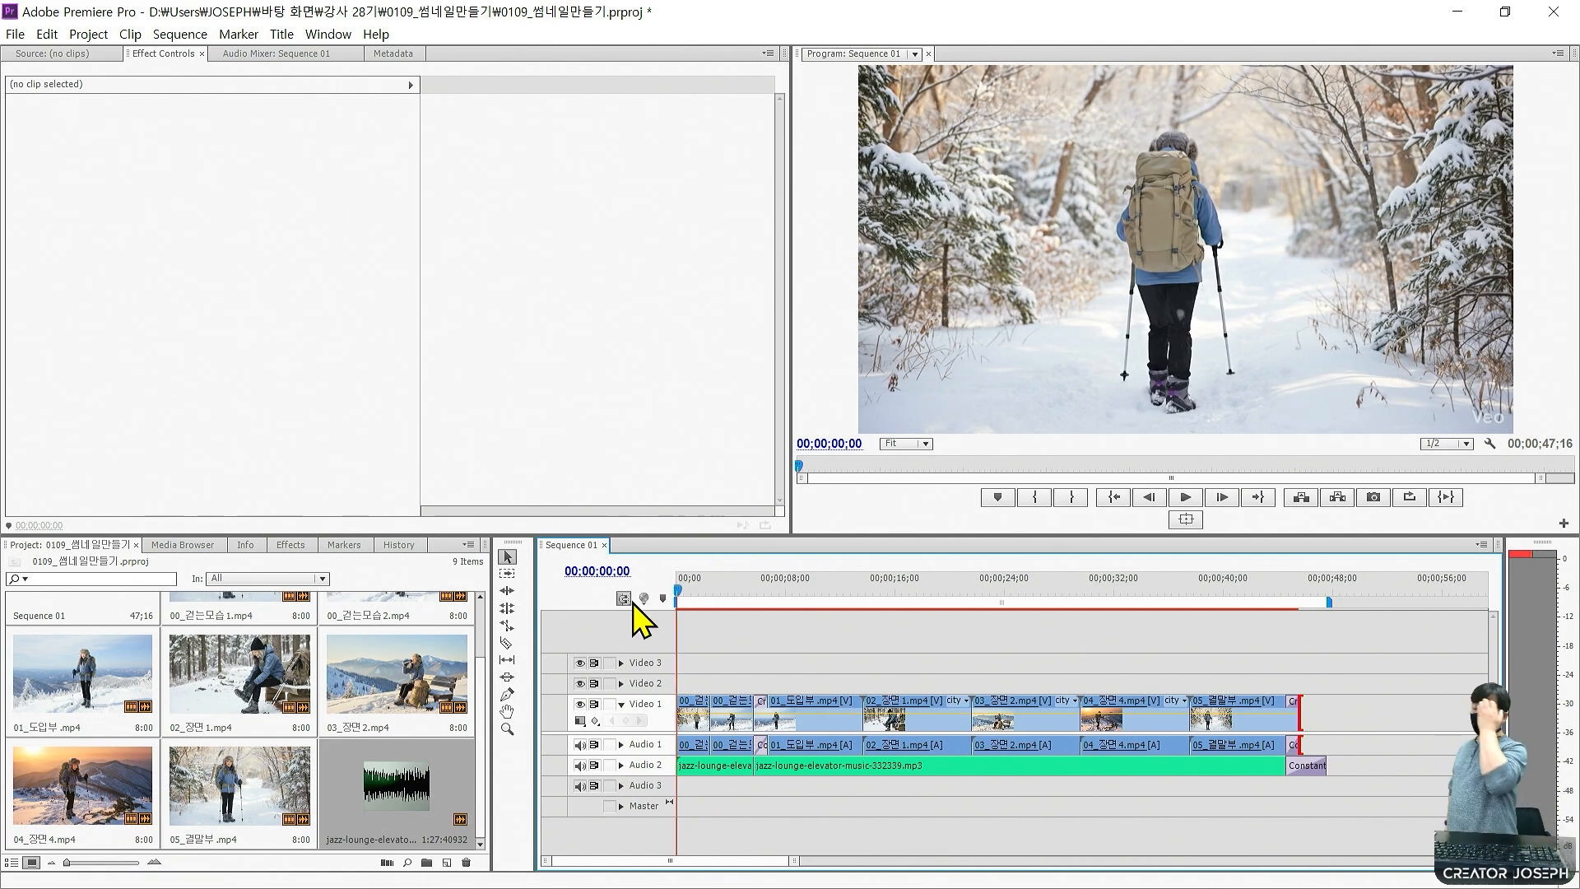
key(space)
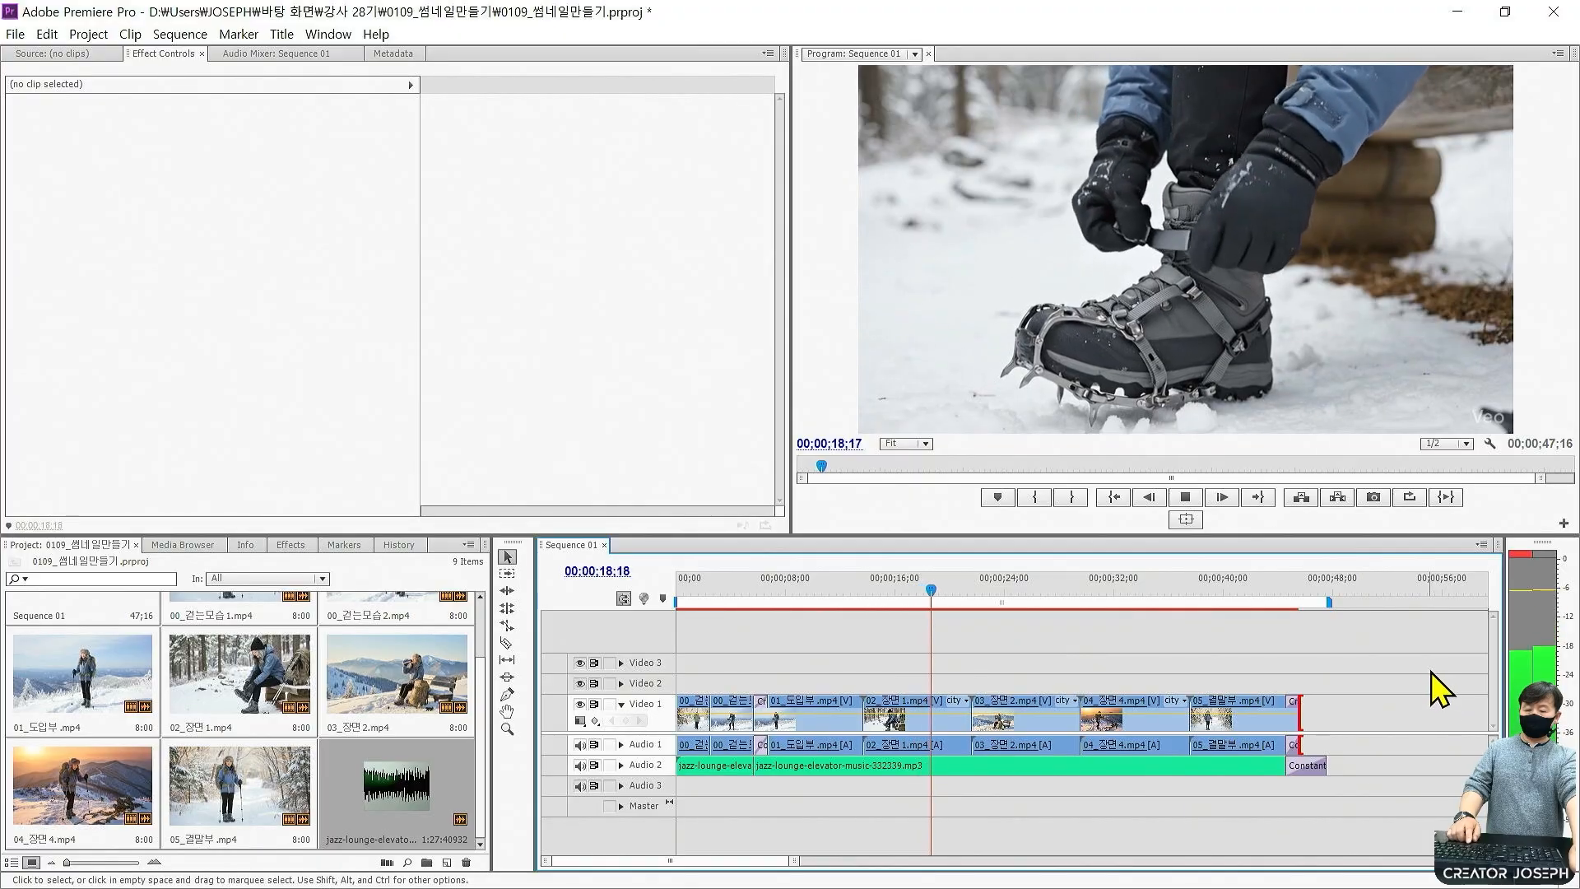
key(space)
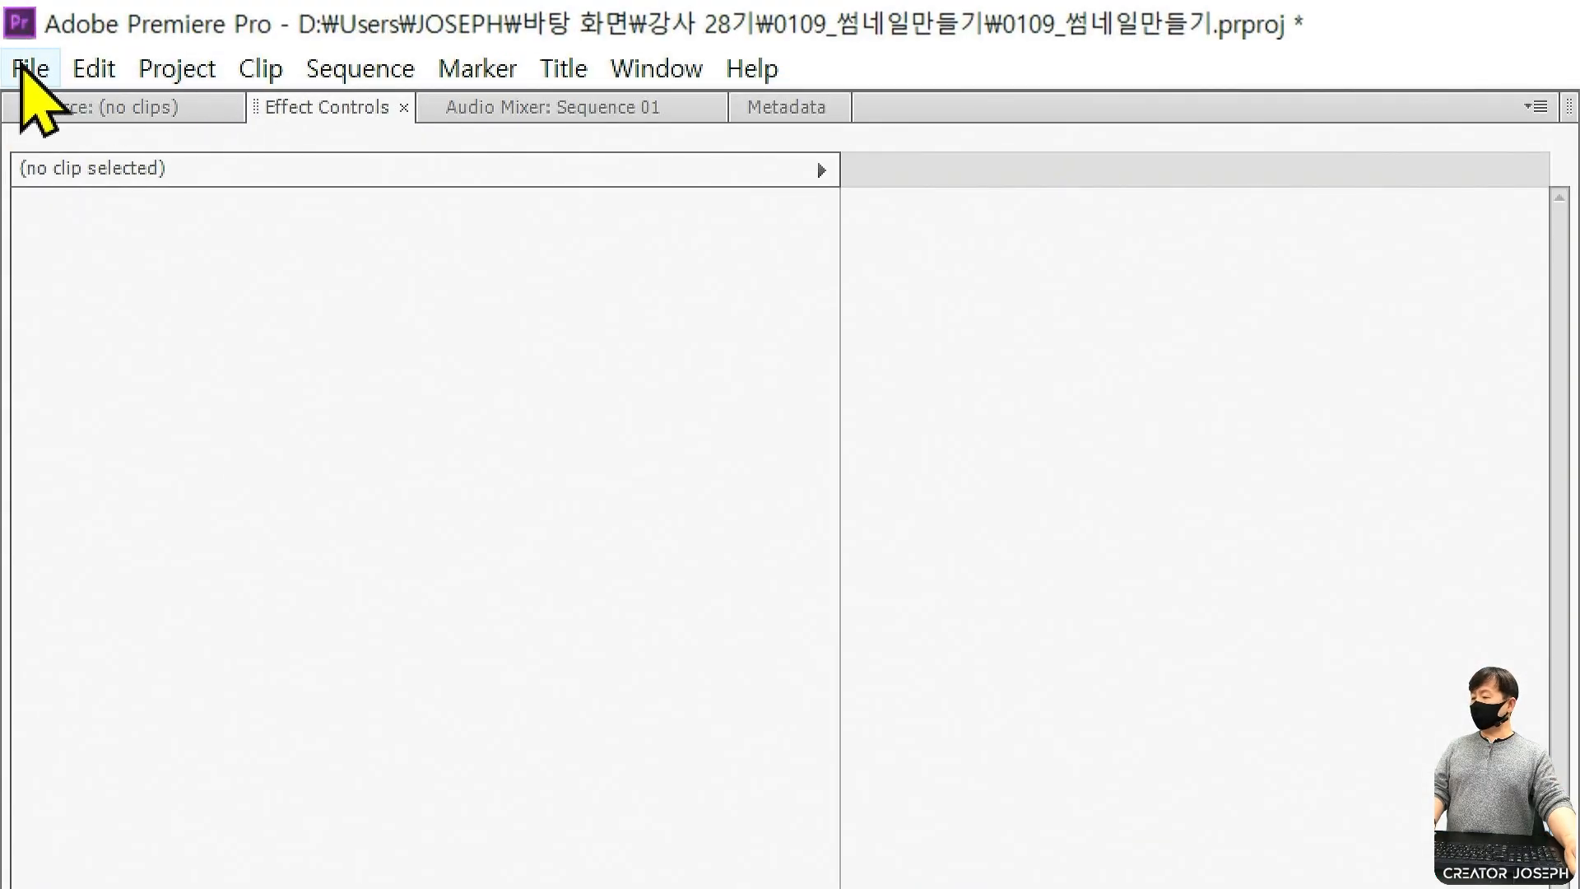
Save the project under its existing name.
click(16, 34)
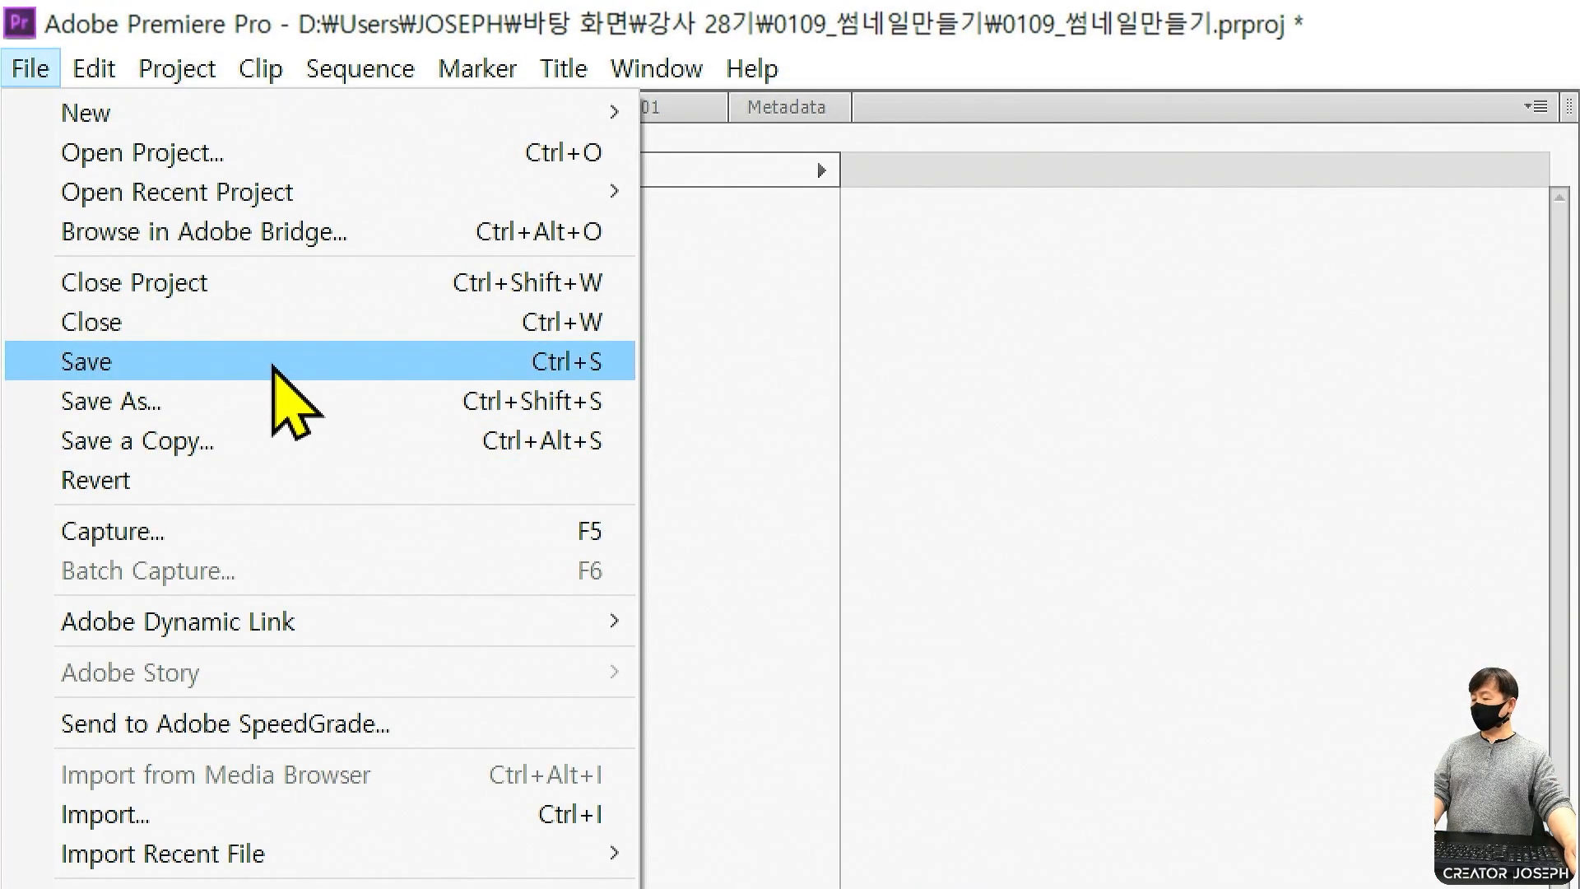
drag(7, 50, 67, 110)
drag(21, 327, 154, 395)
drag(72, 331, 33, 151)
drag(177, 343, 226, 316)
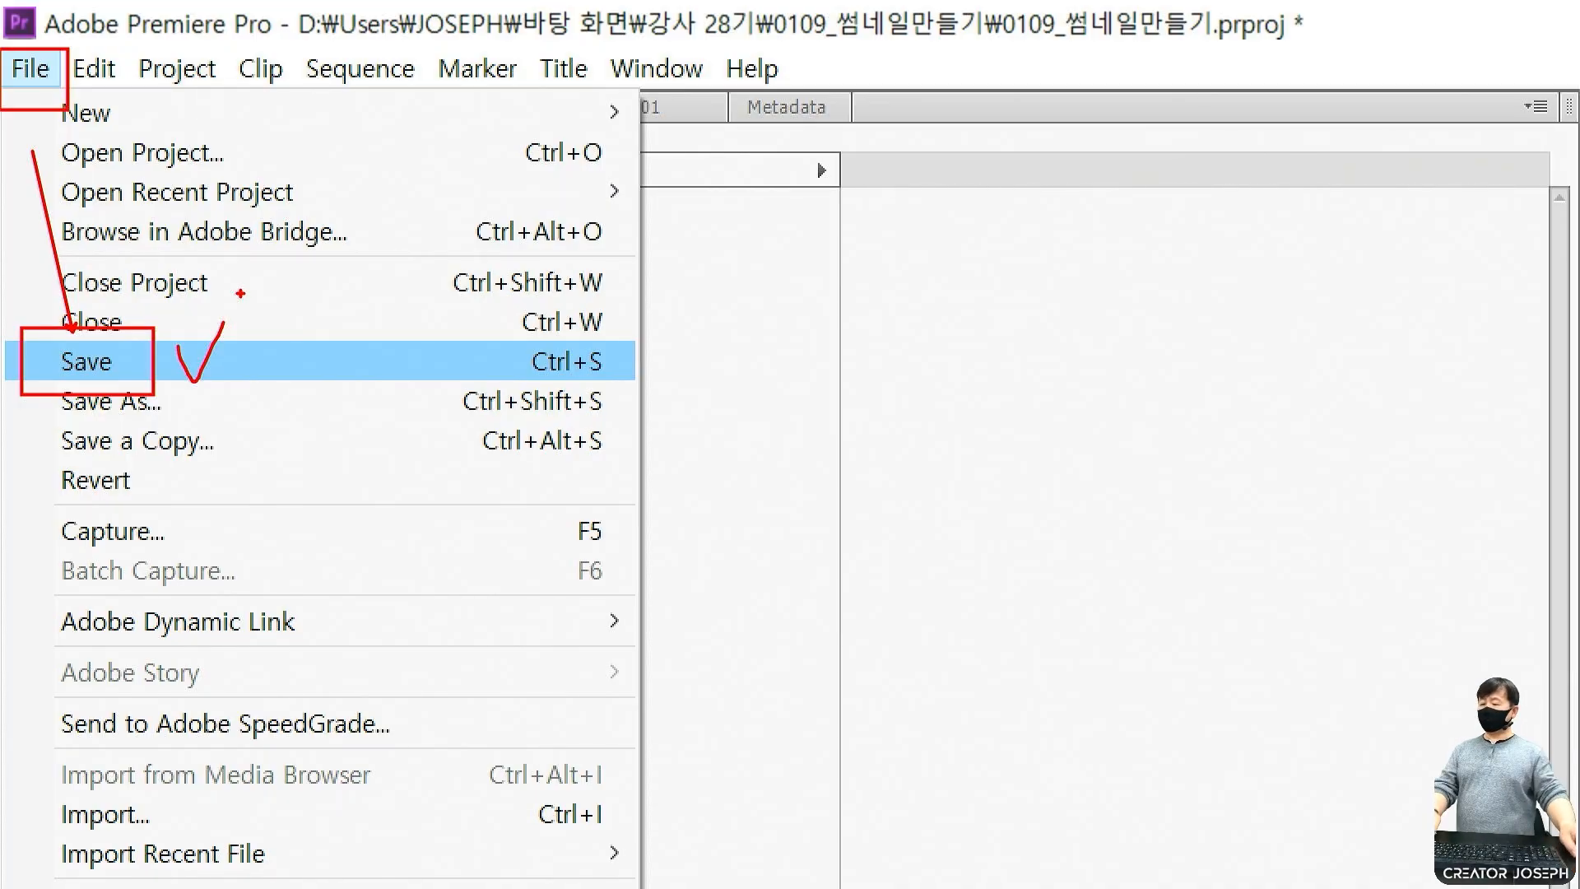
drag(515, 327, 633, 390)
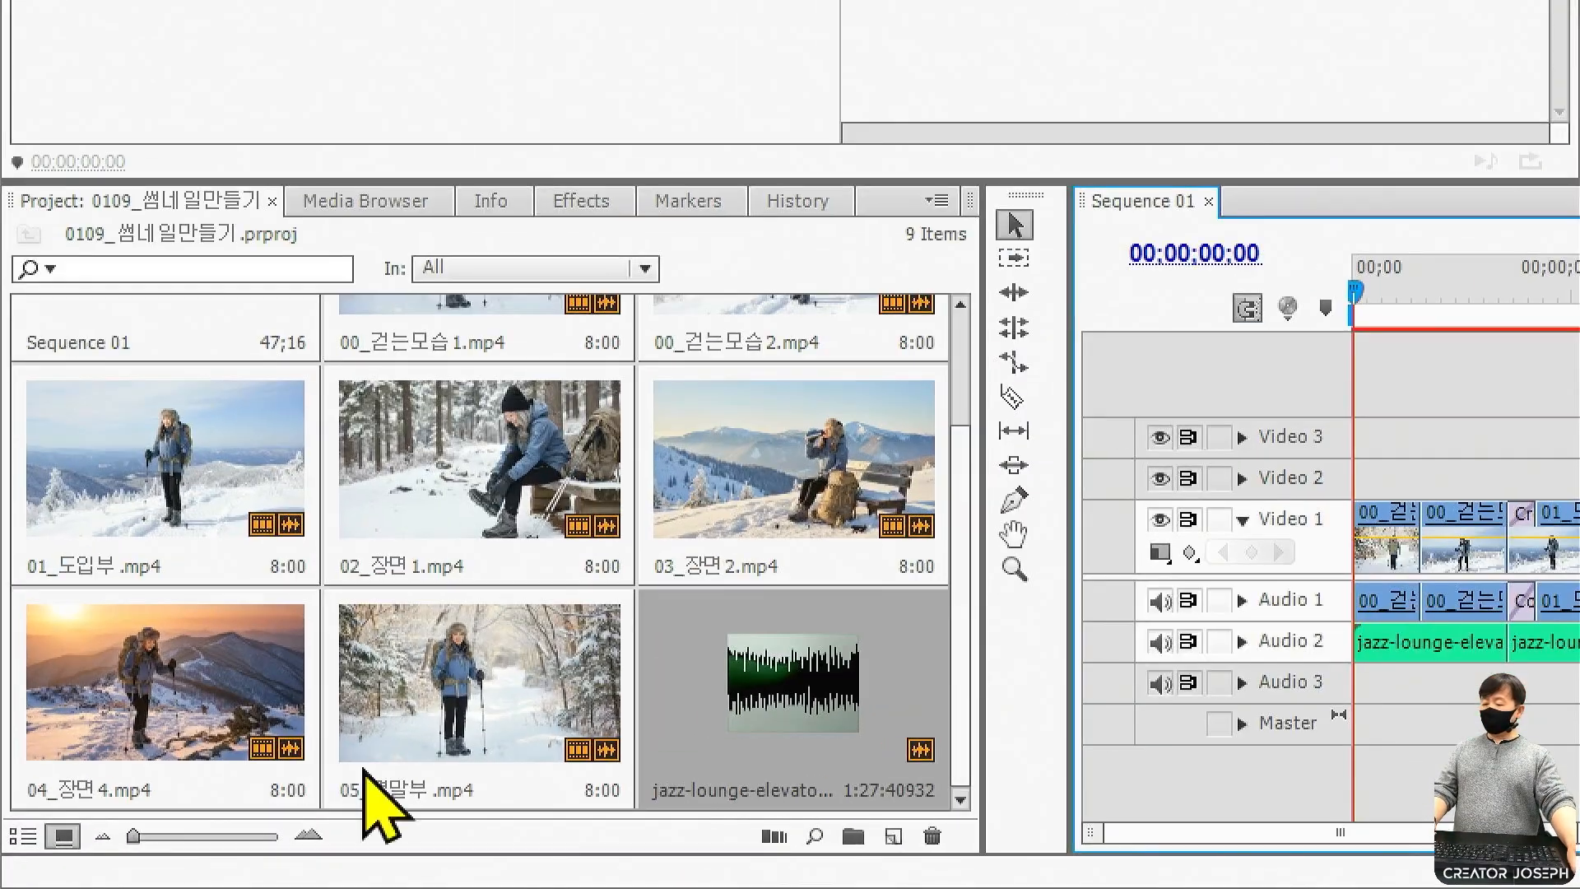
click(896, 839)
click(895, 839)
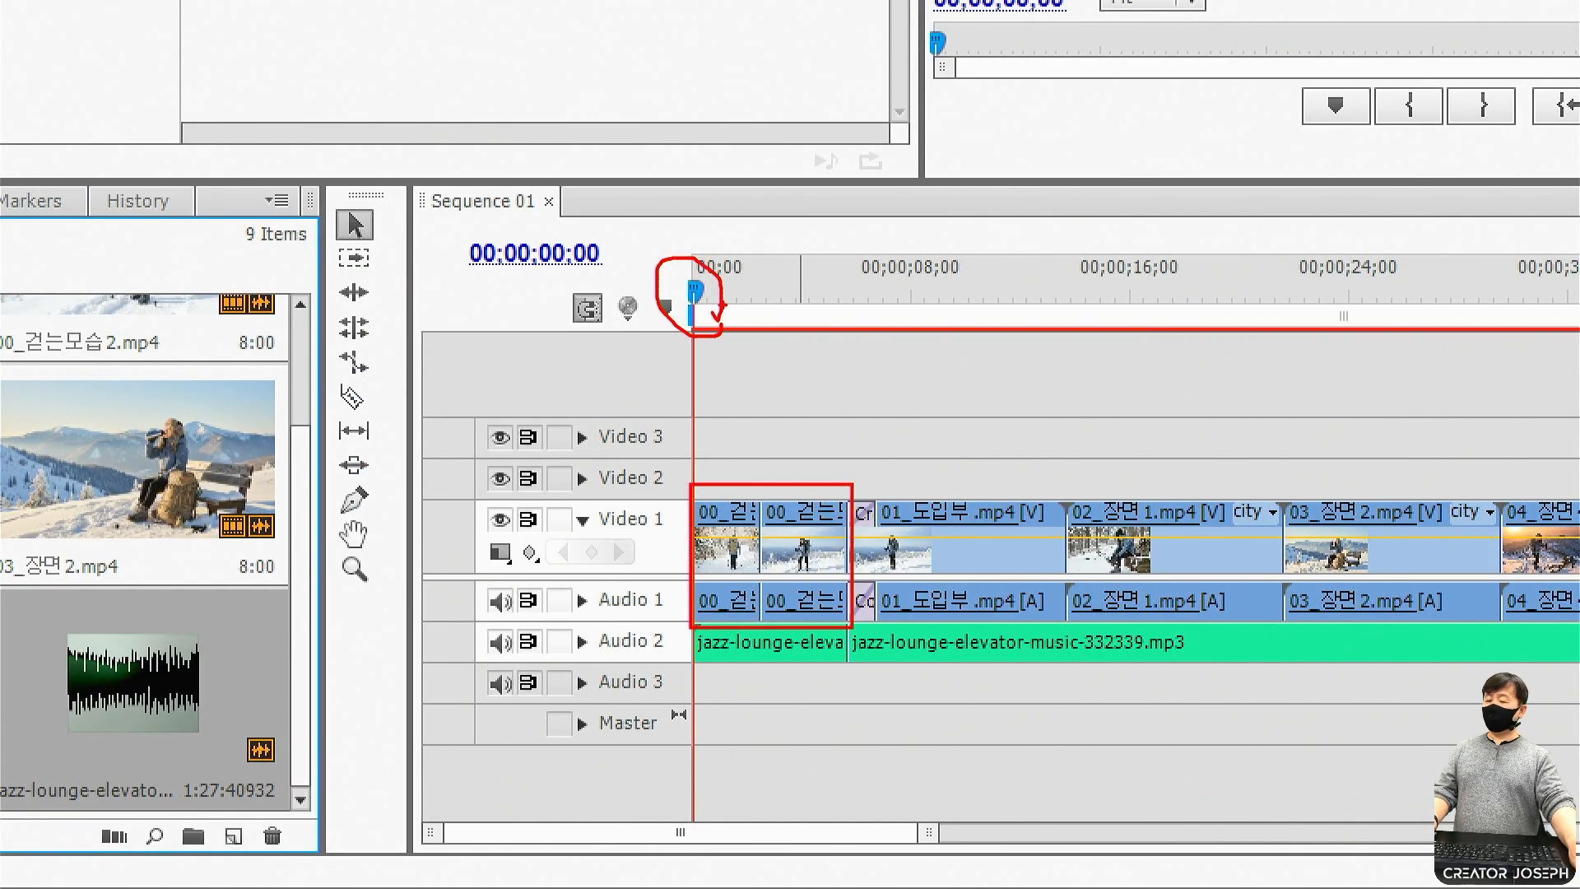
drag(847, 368, 847, 421)
drag(849, 403, 902, 372)
mouse_move(897, 340)
mouse_down()
mouse_move(899, 430)
mouse_move(950, 393)
mouse_move(913, 379)
mouse_move(993, 385)
mouse_move(1059, 420)
mouse_up()
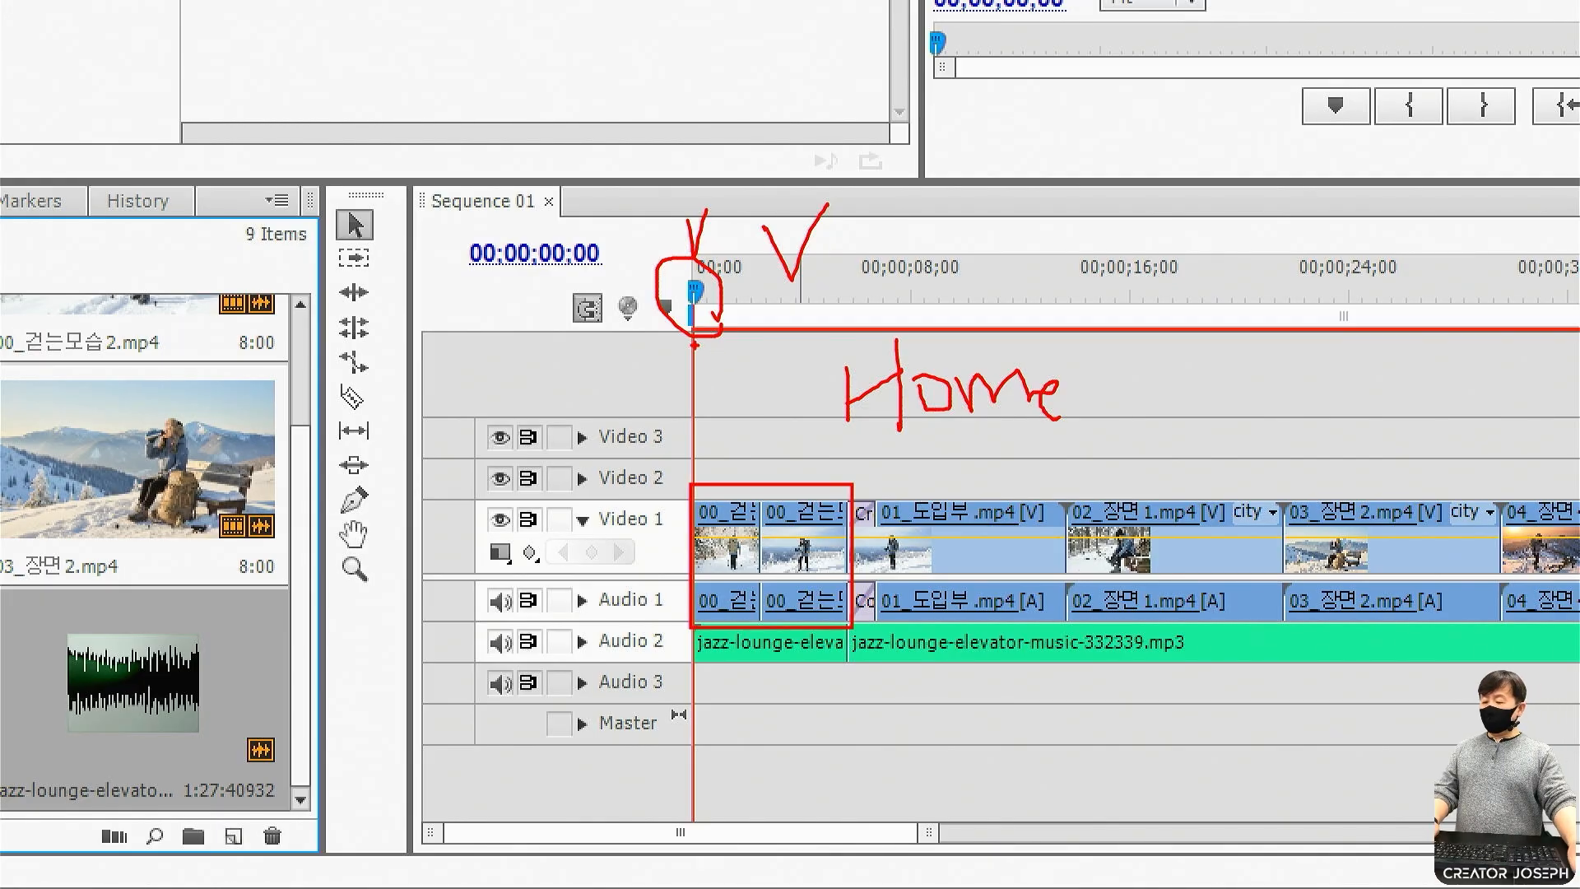
key(Escape)
Create a new title named 제목, keeping the default video settings.
click(893, 836)
click(1070, 559)
text(wpah)
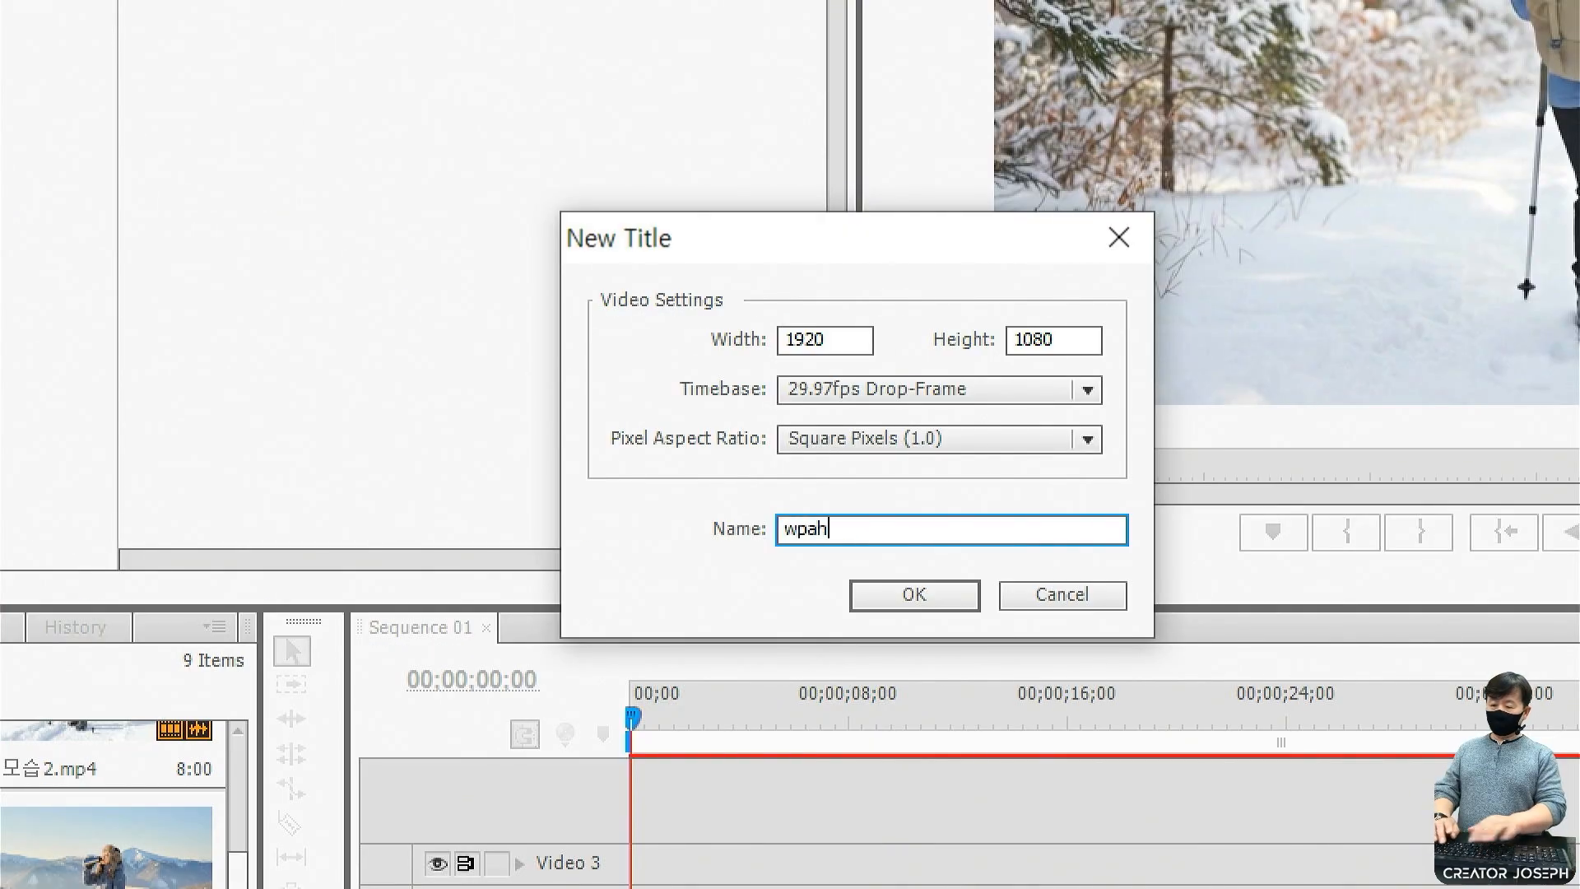
key(BackSpace)
key(BackSpace)
key(BackSpace)
key(BackSpace)
key(Hangul)
text(제목)
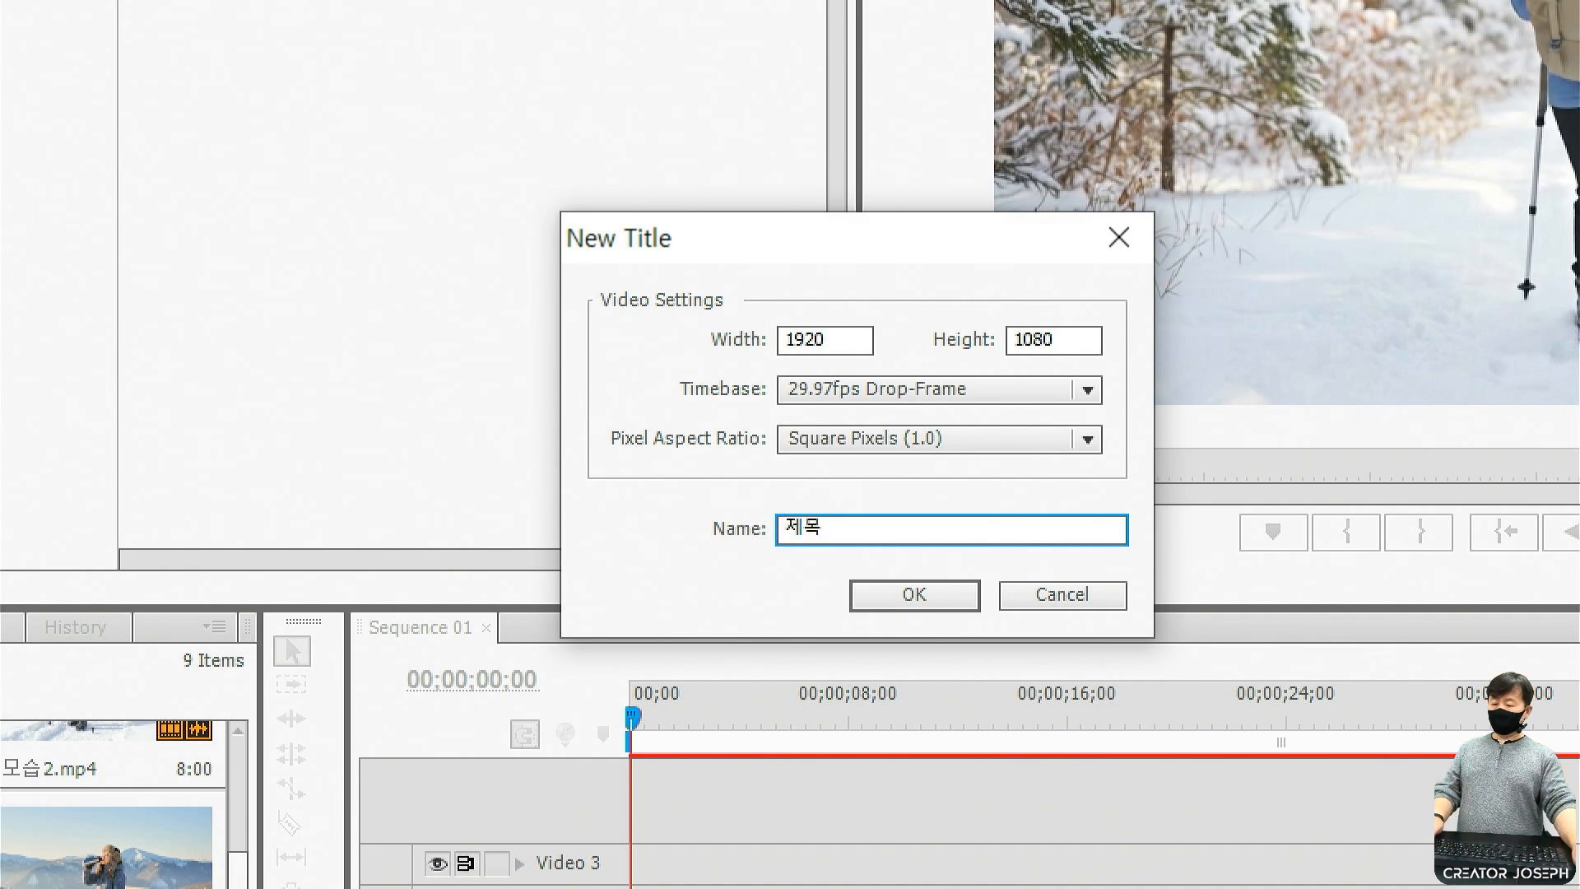
key(ctrl+2)
drag(663, 486, 885, 568)
drag(897, 578, 927, 578)
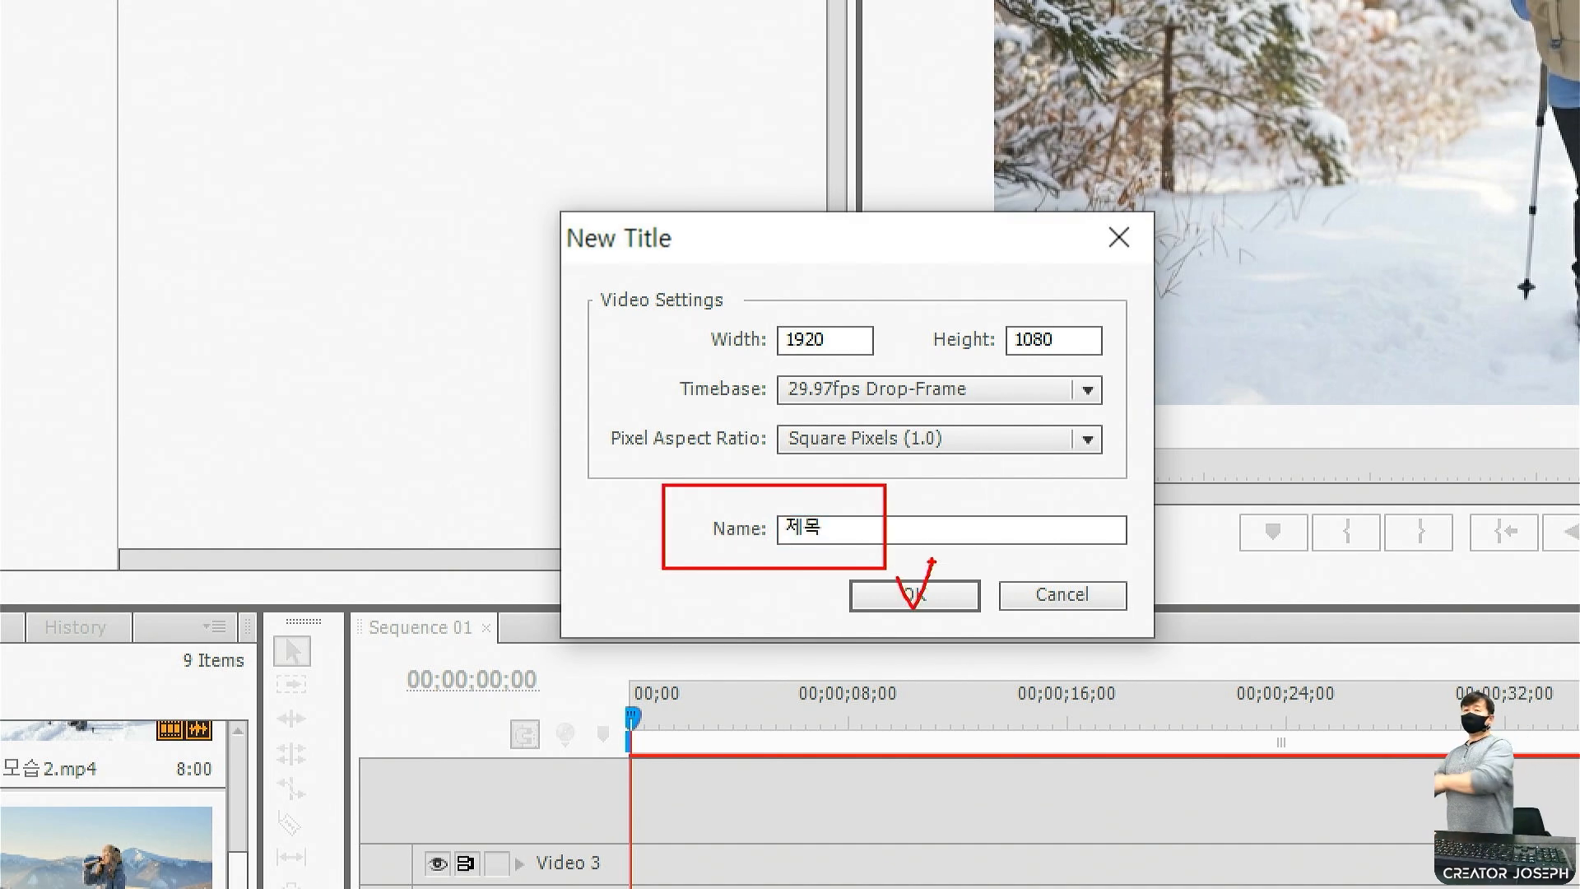
key(Escape)
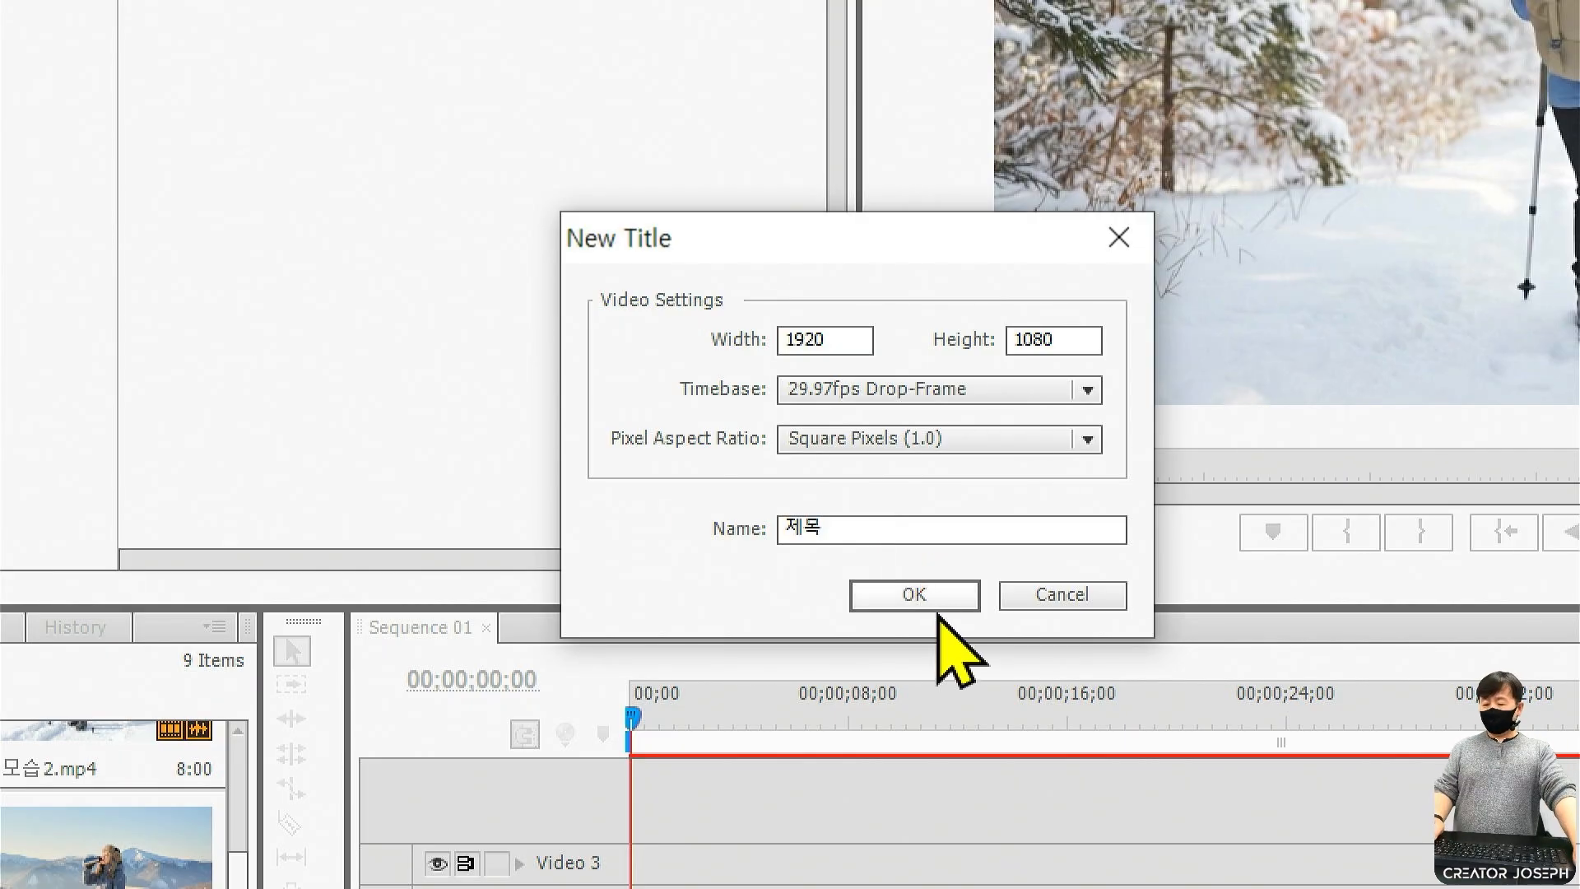
click(921, 596)
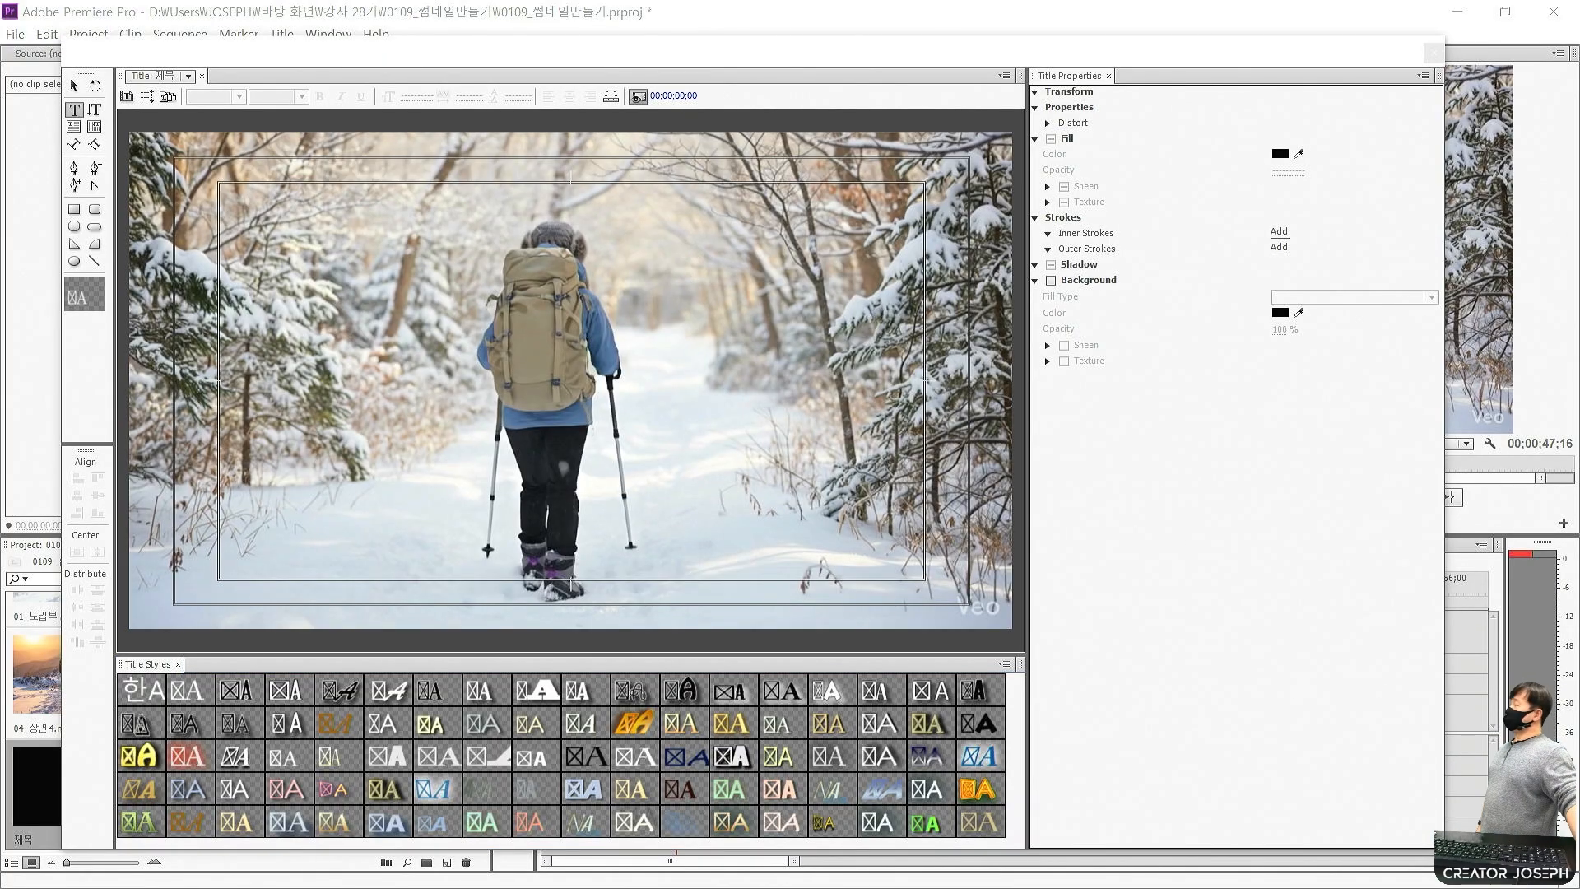
Add the text "시니어 건강정보" to the title, in the area beside the hiker's head.
click(607, 54)
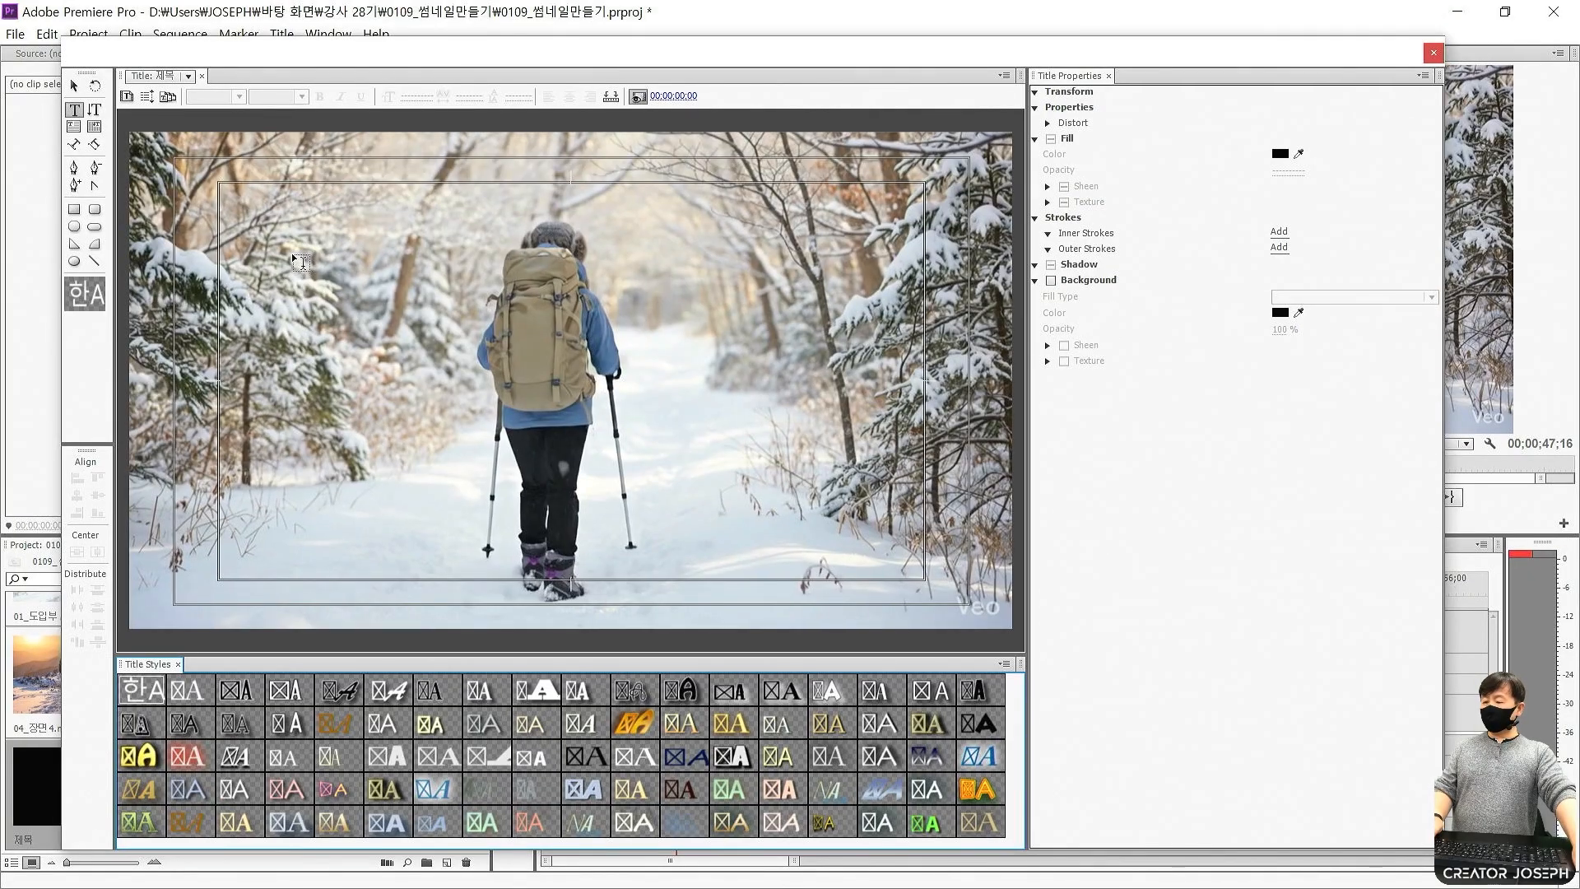
click(291, 250)
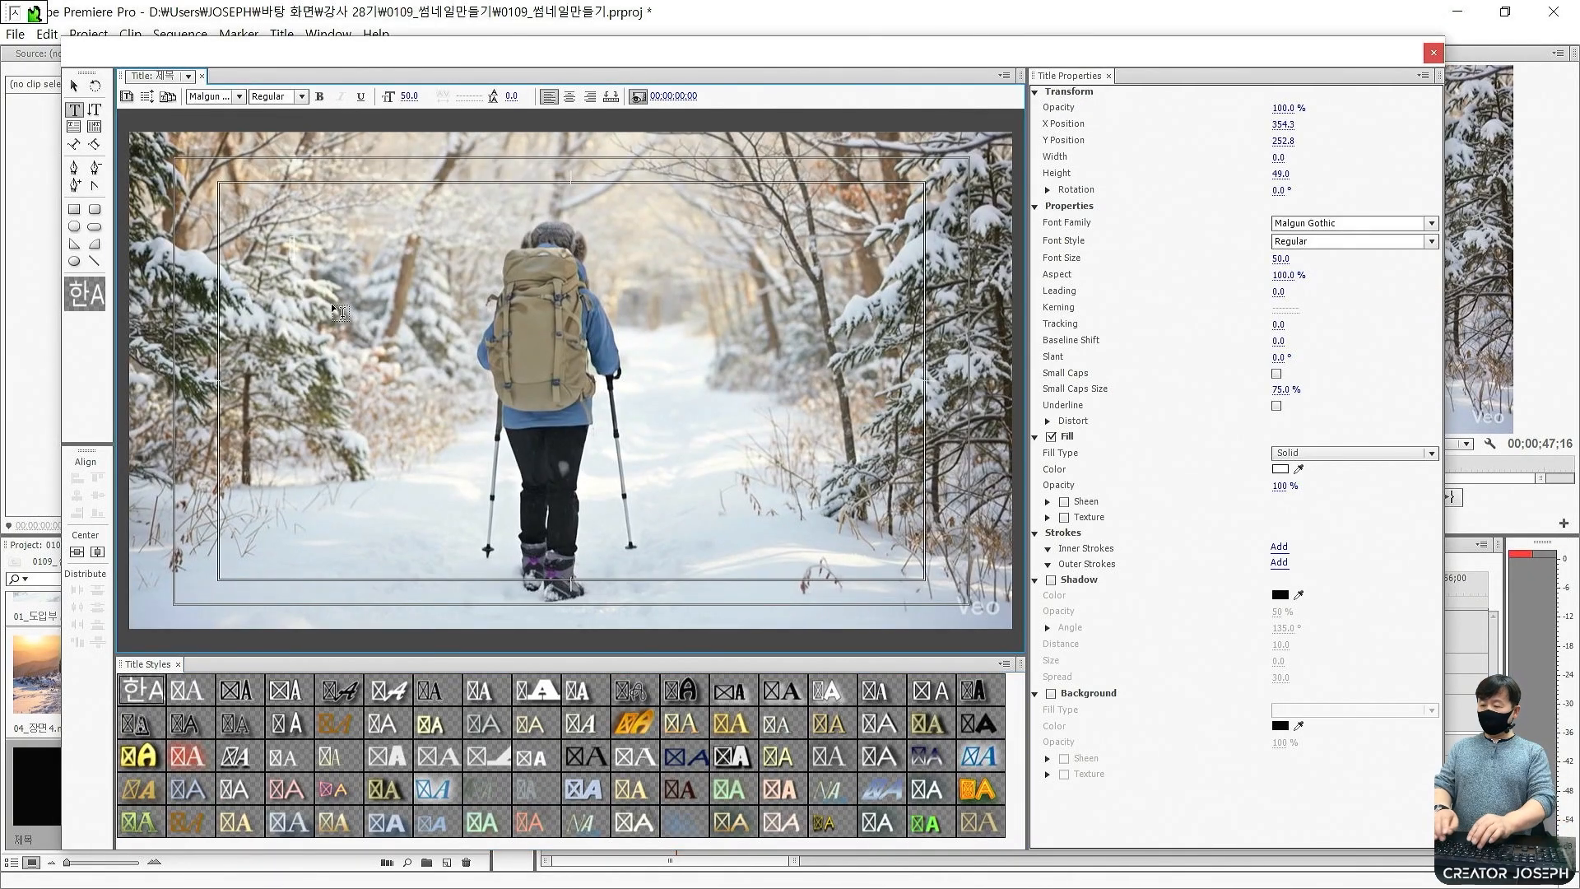
text(시니어 건강정보)
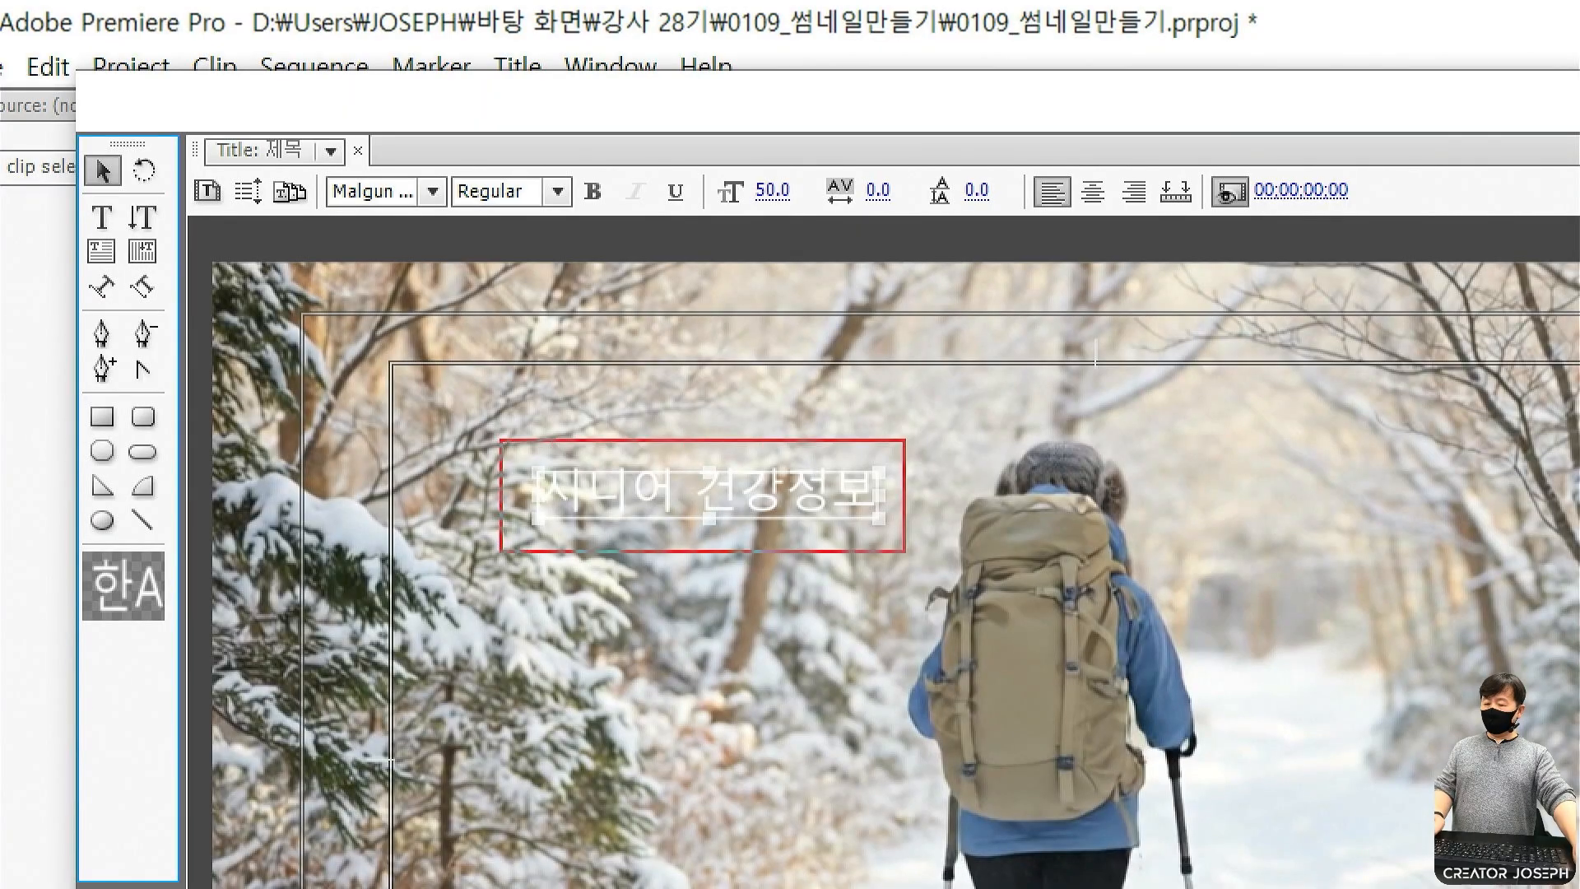
drag(53, 147, 131, 196)
drag(99, 134, 126, 125)
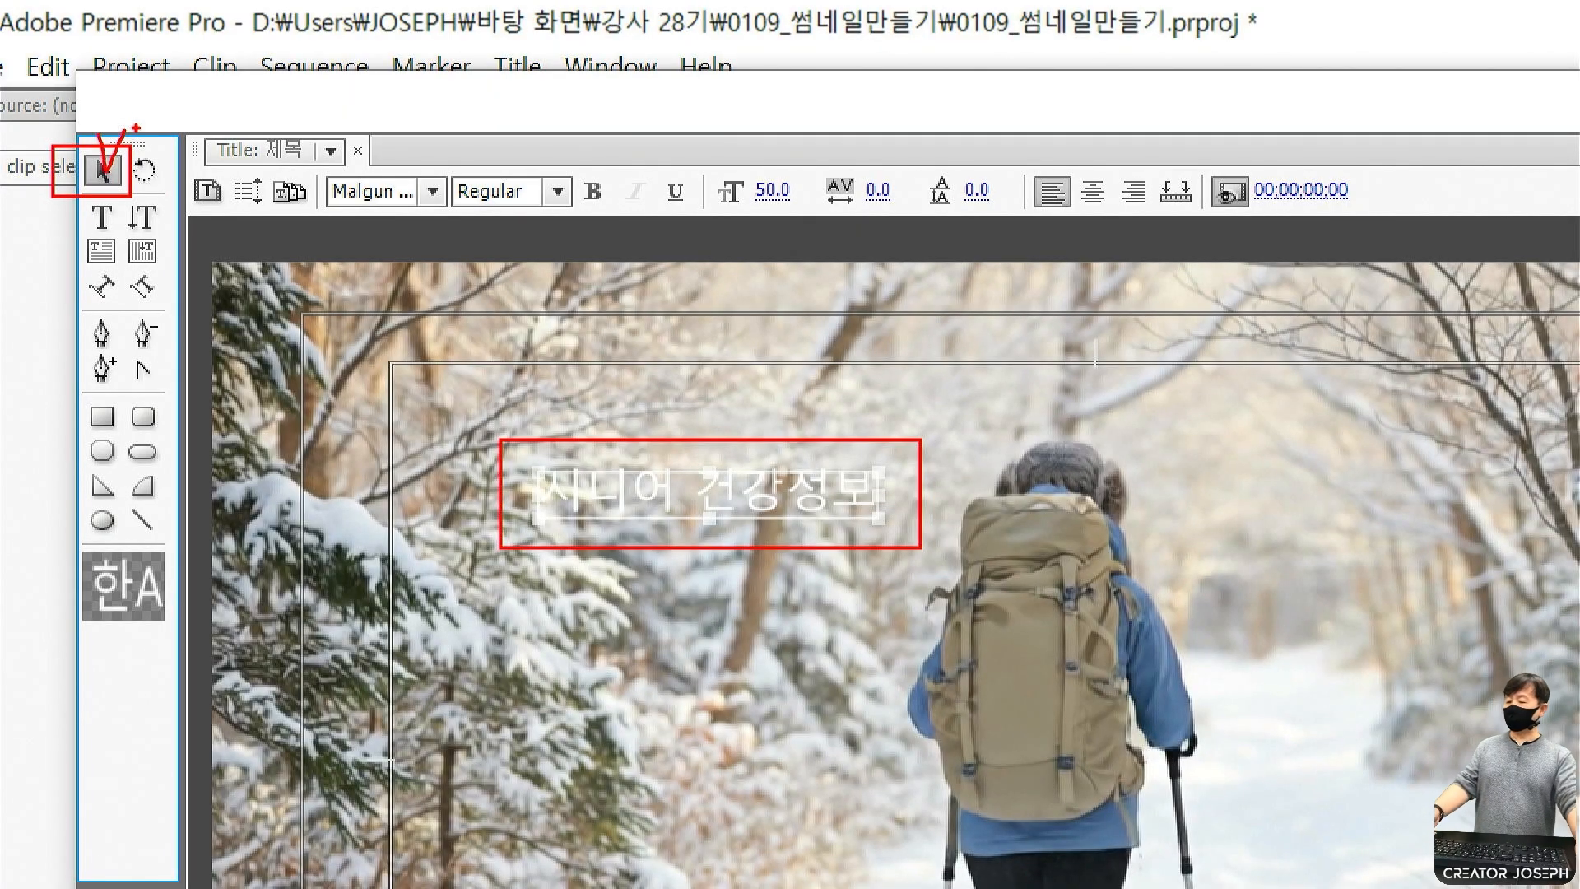
key(Escape)
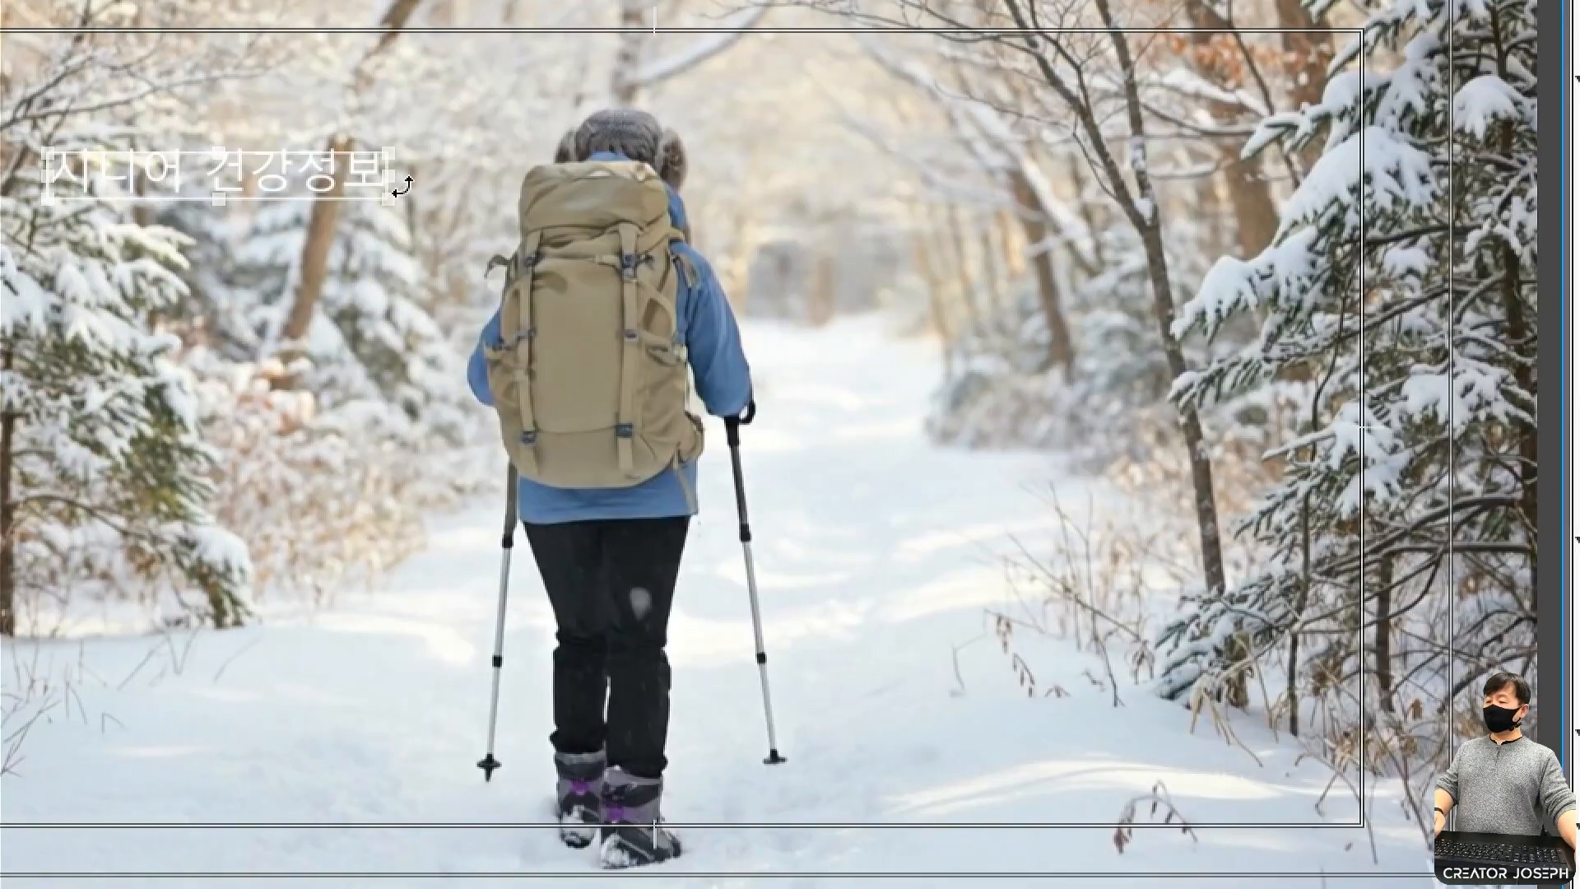
Move the title text to the other side of the hiker and set its font size to 80.
drag(408, 255, 954, 286)
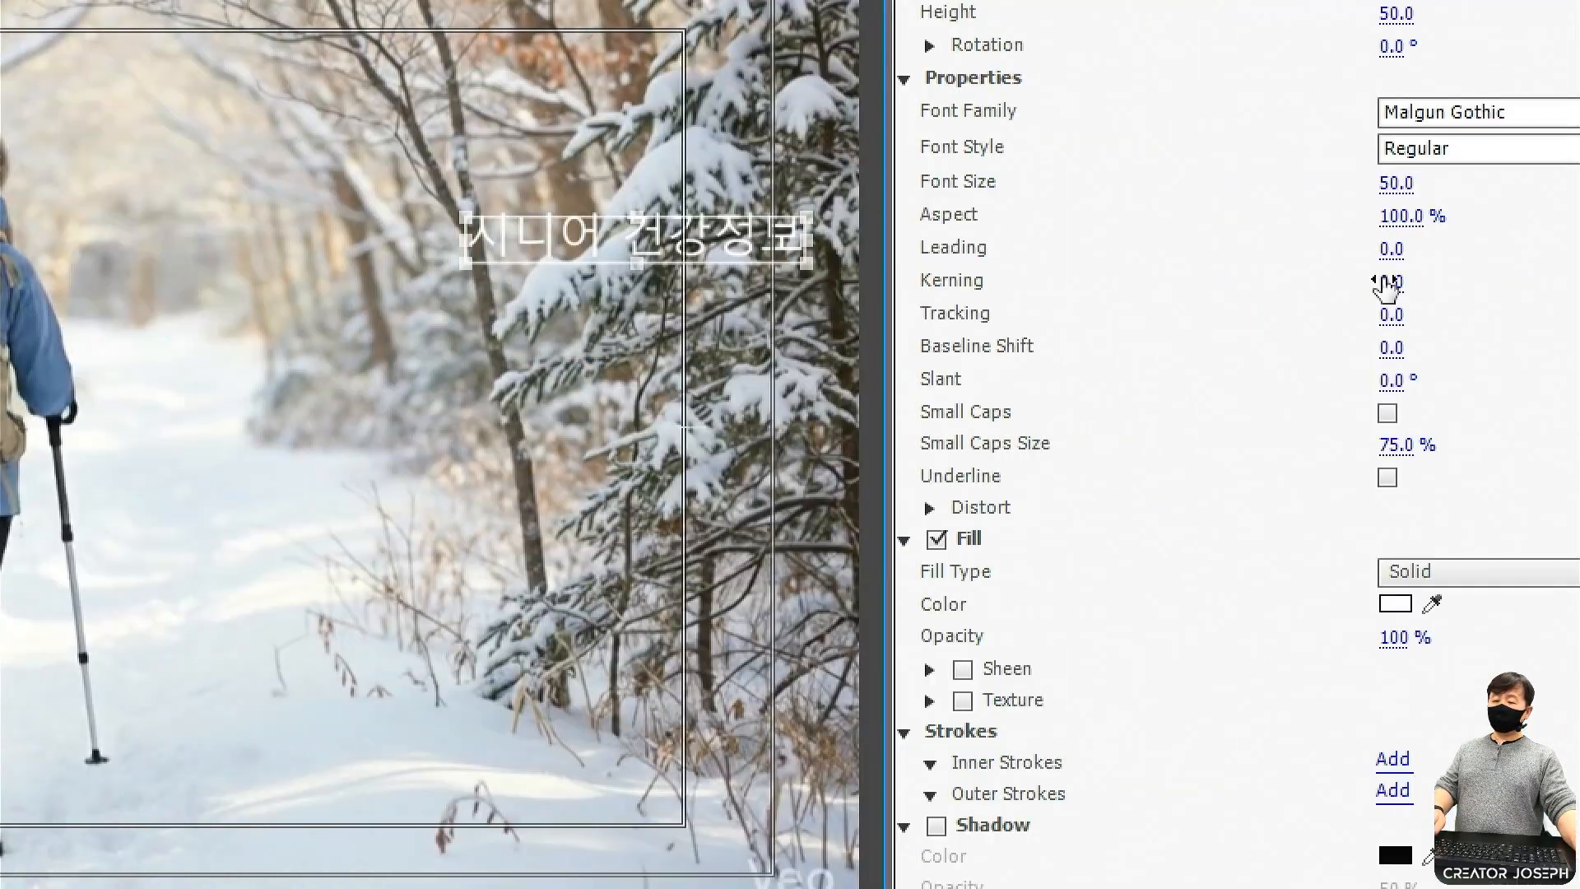
drag(1374, 243, 1299, 173)
click(1389, 182)
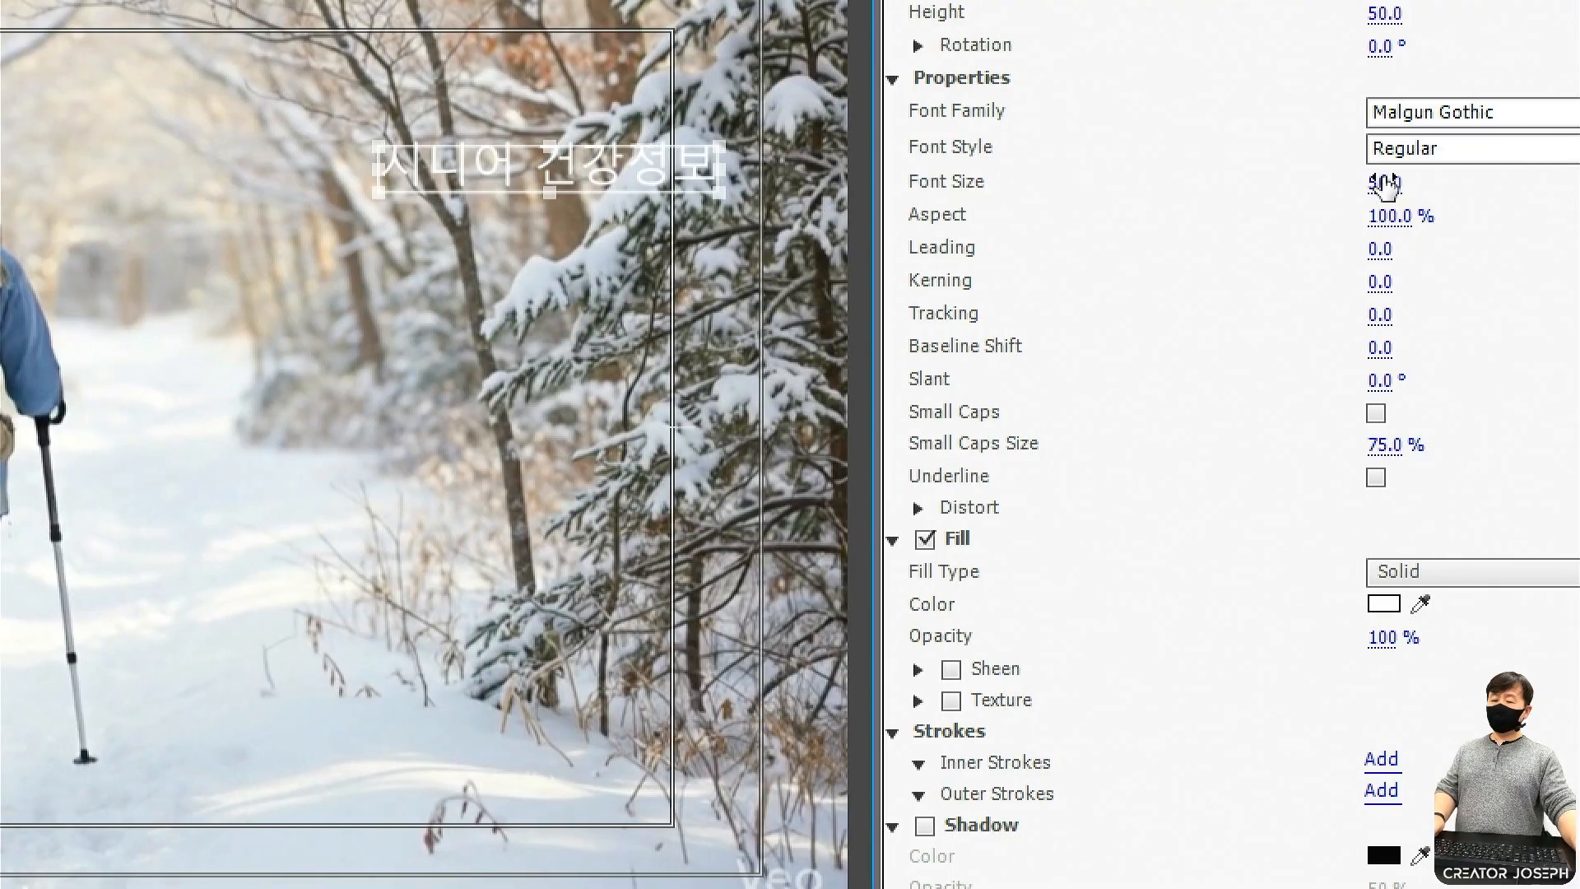
text(80)
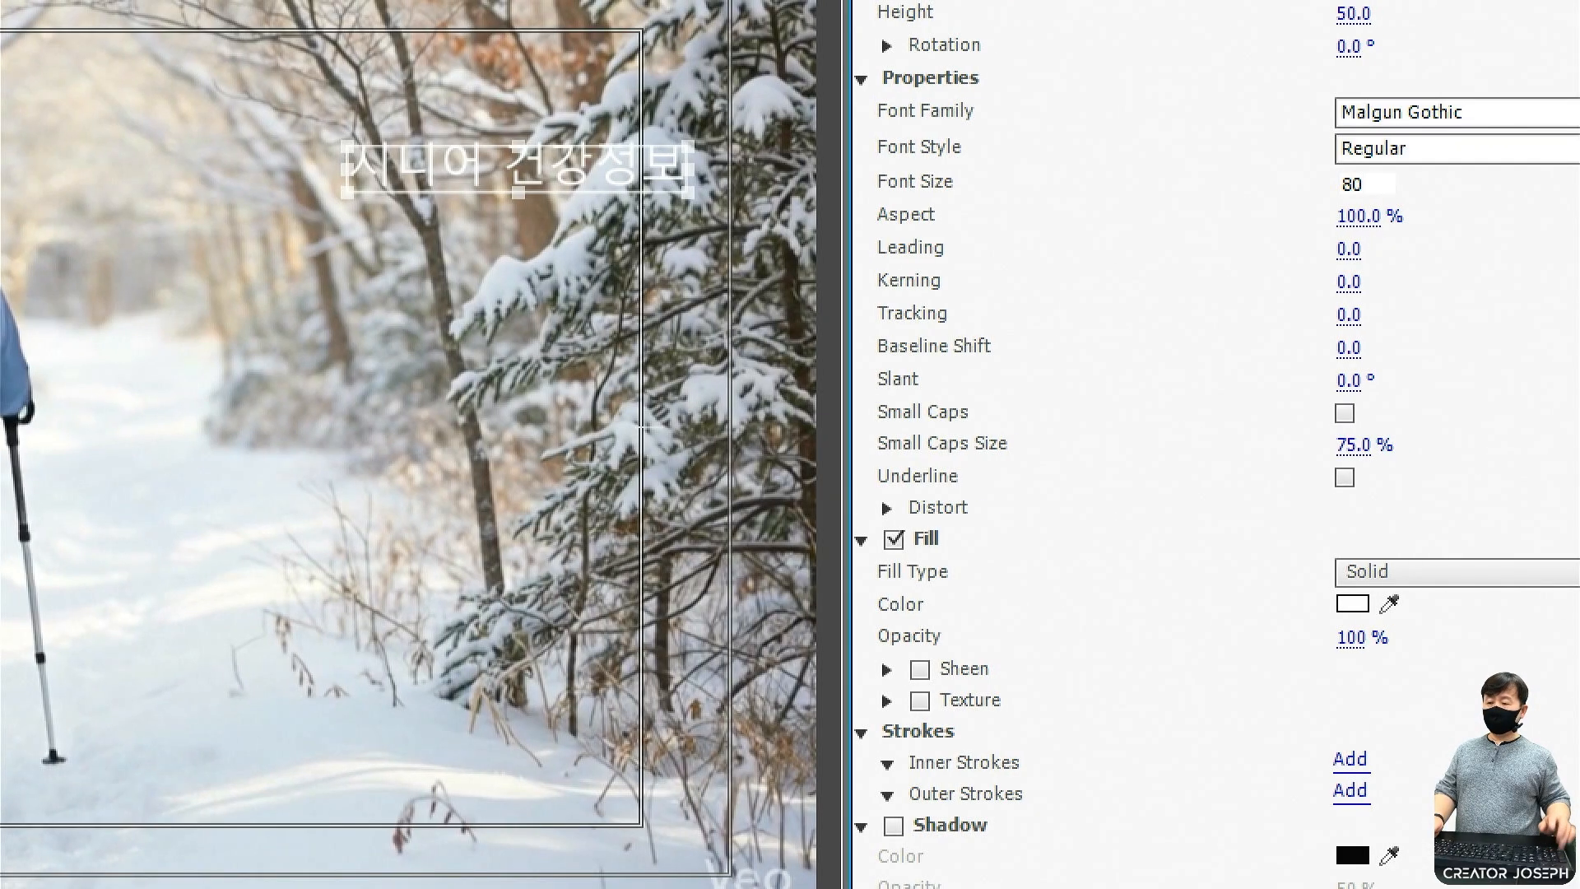
key(Return)
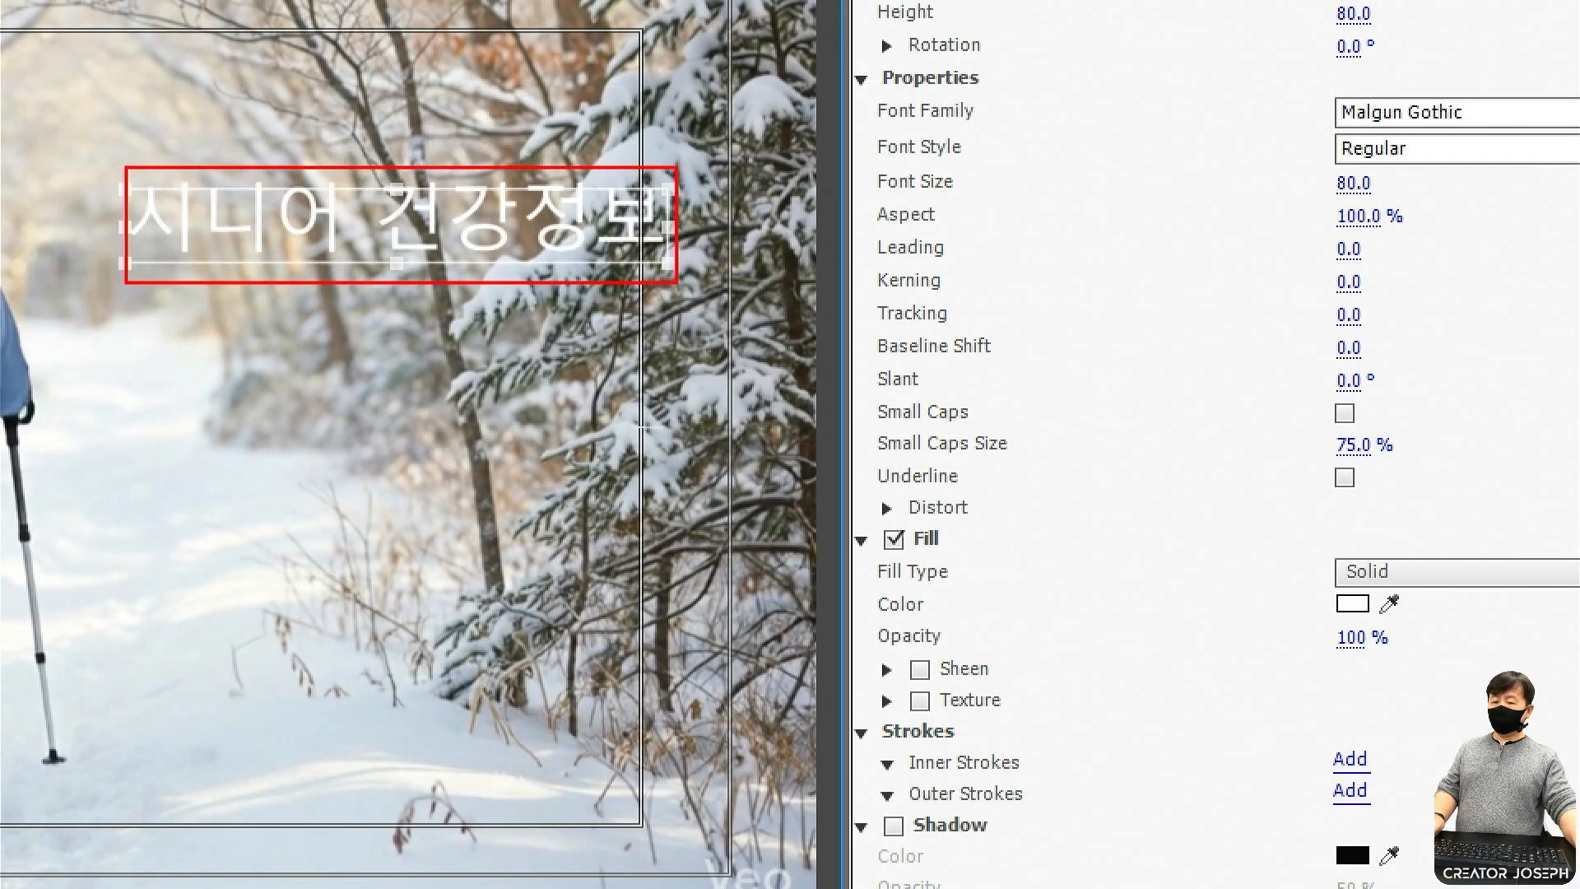
drag(852, 159, 1407, 208)
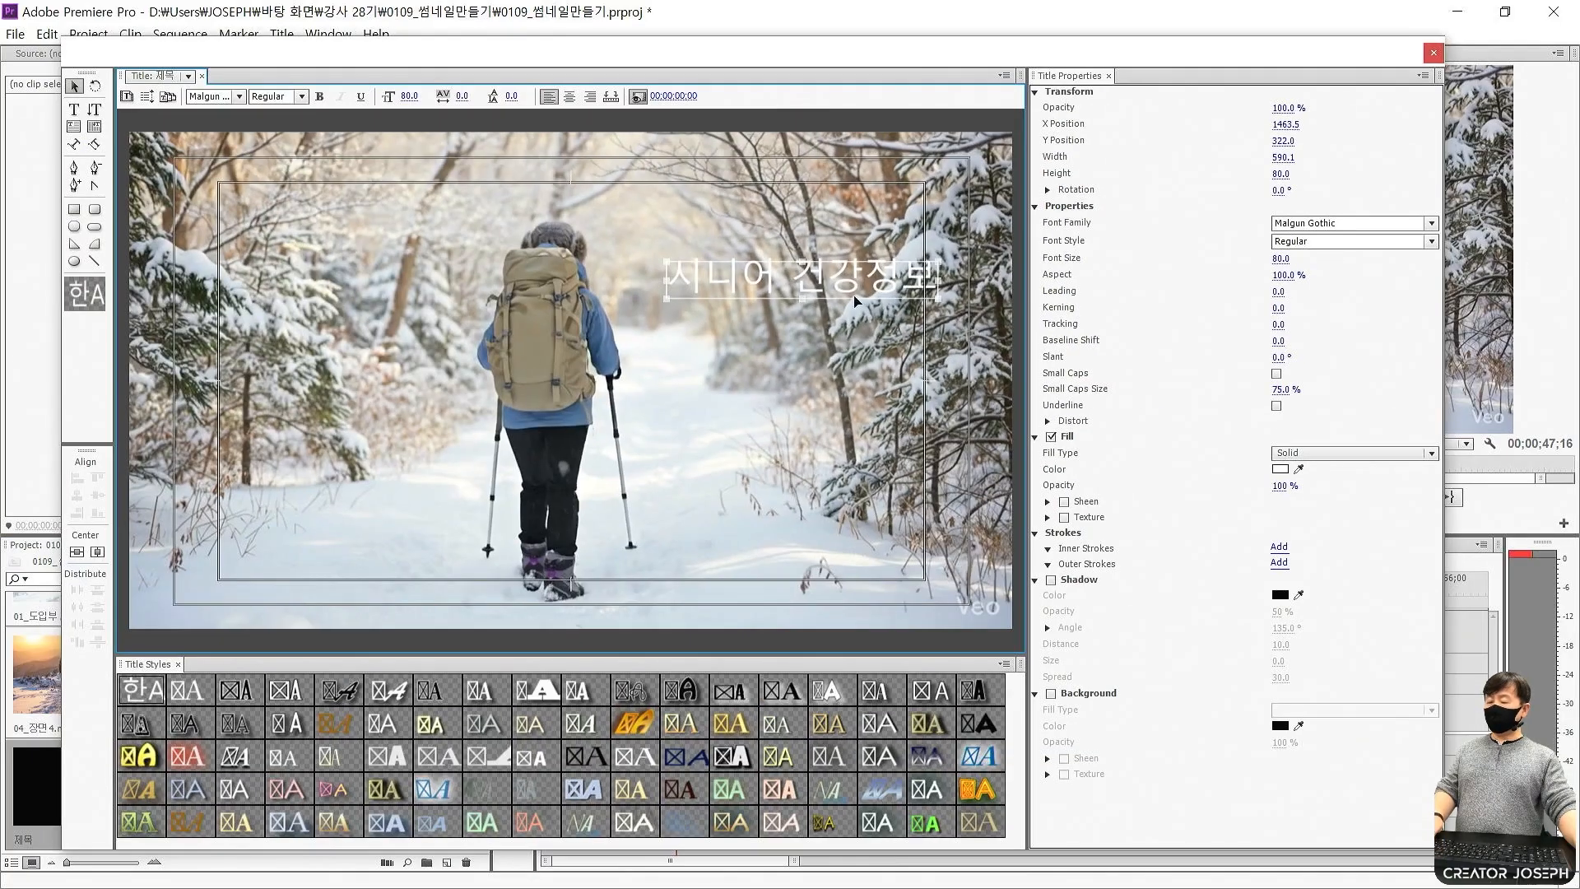
Move the title text back beside the hiker's head, to about X 470, Y 252, and deselect it.
drag(855, 301, 399, 246)
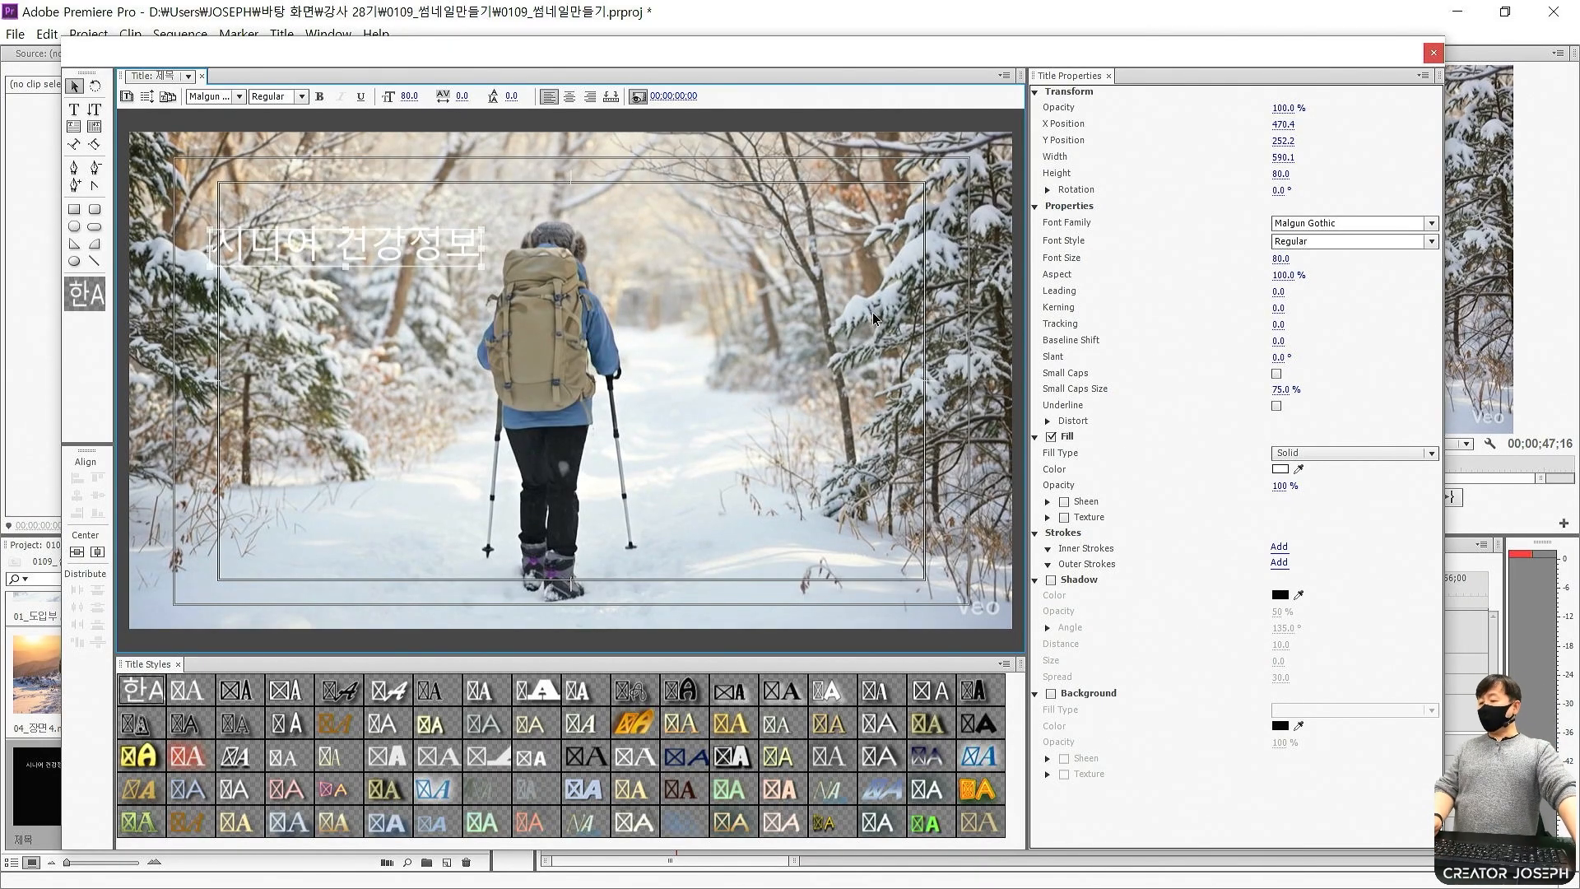
click(734, 277)
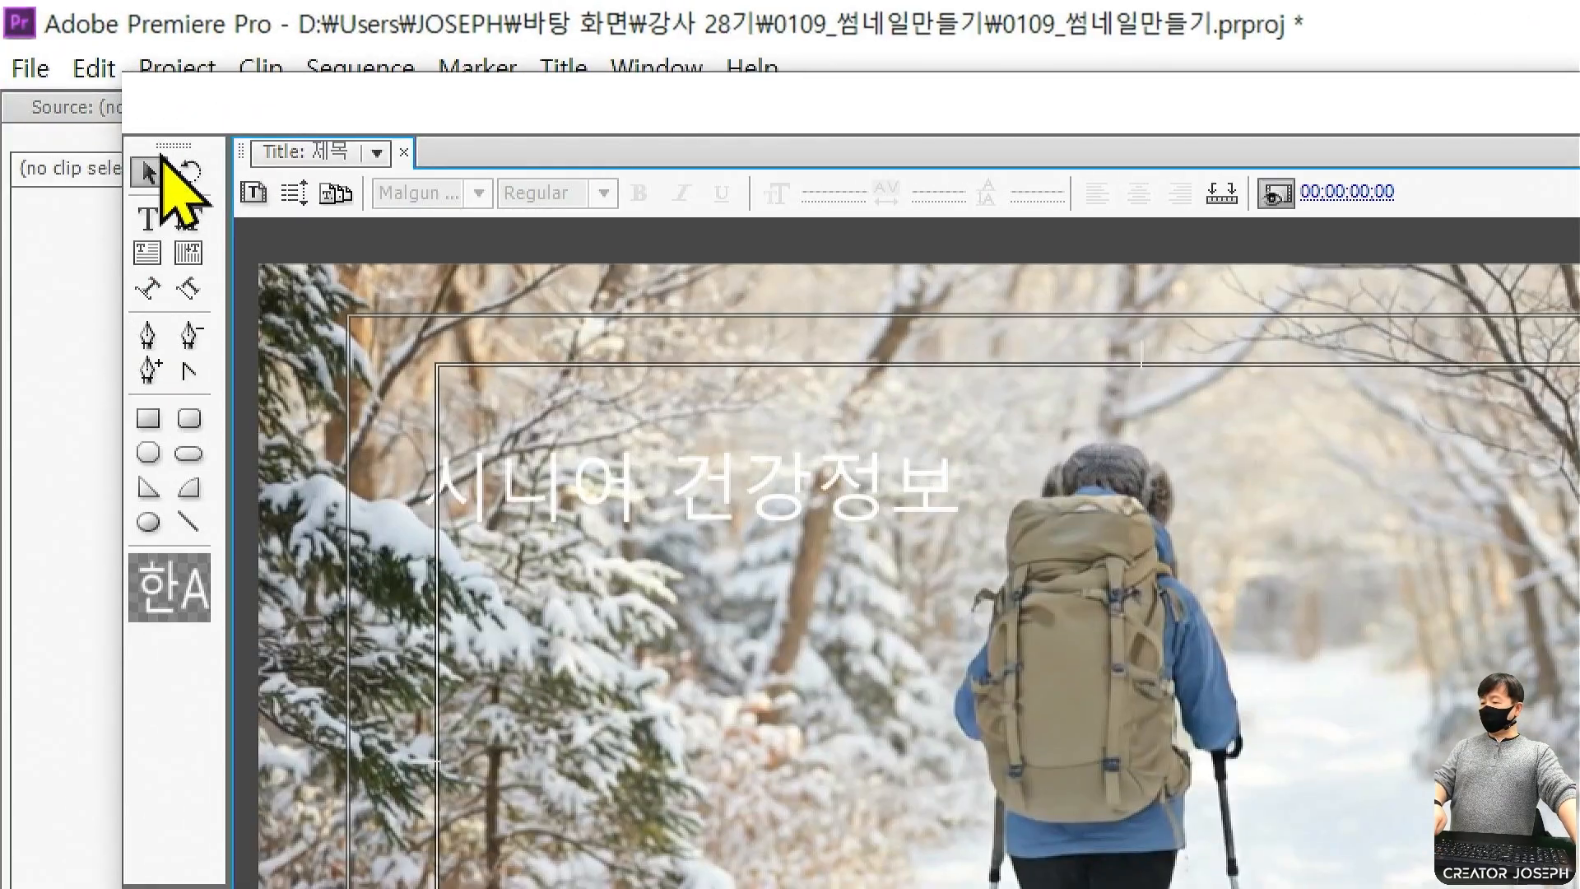
click(74, 86)
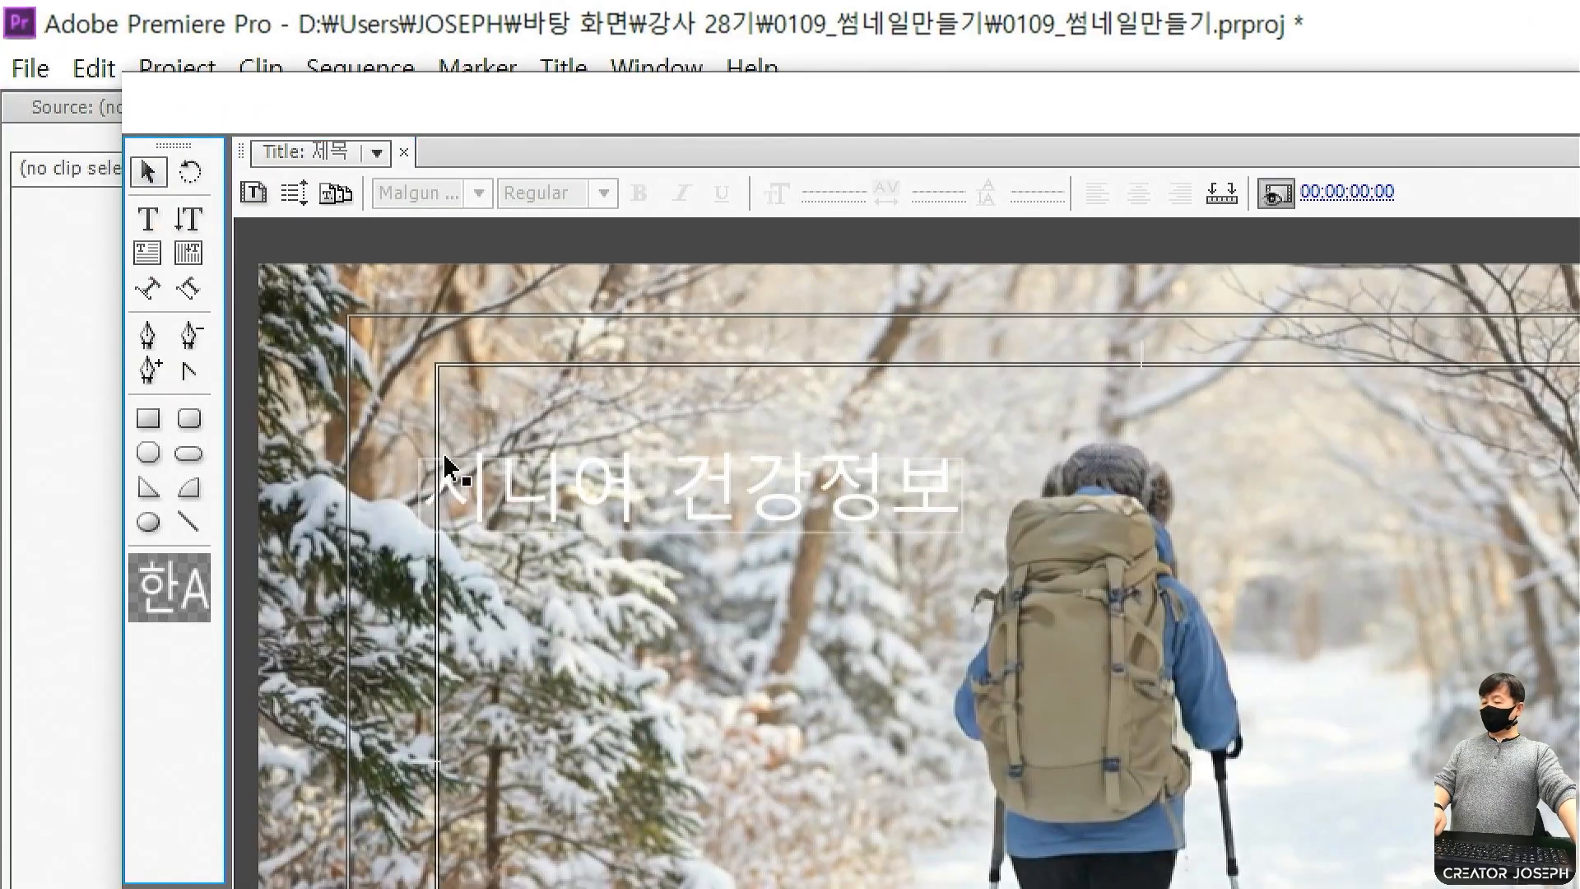
drag(460, 330, 502, 303)
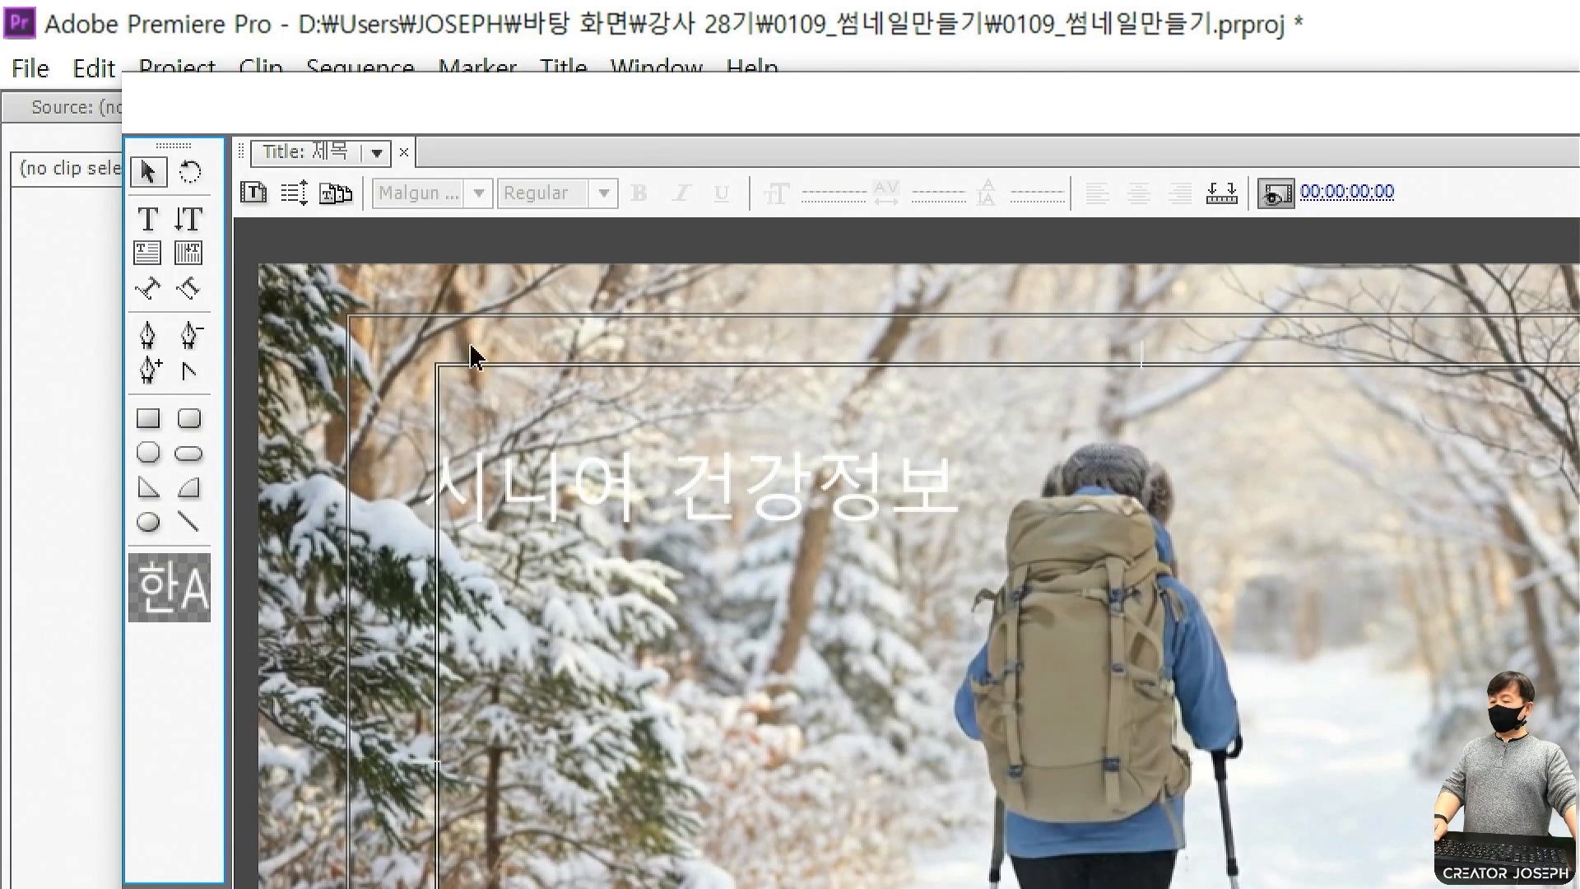
Draw a rectangle about 702 by 142 that covers the title text, and return to the Selection tool.
click(148, 418)
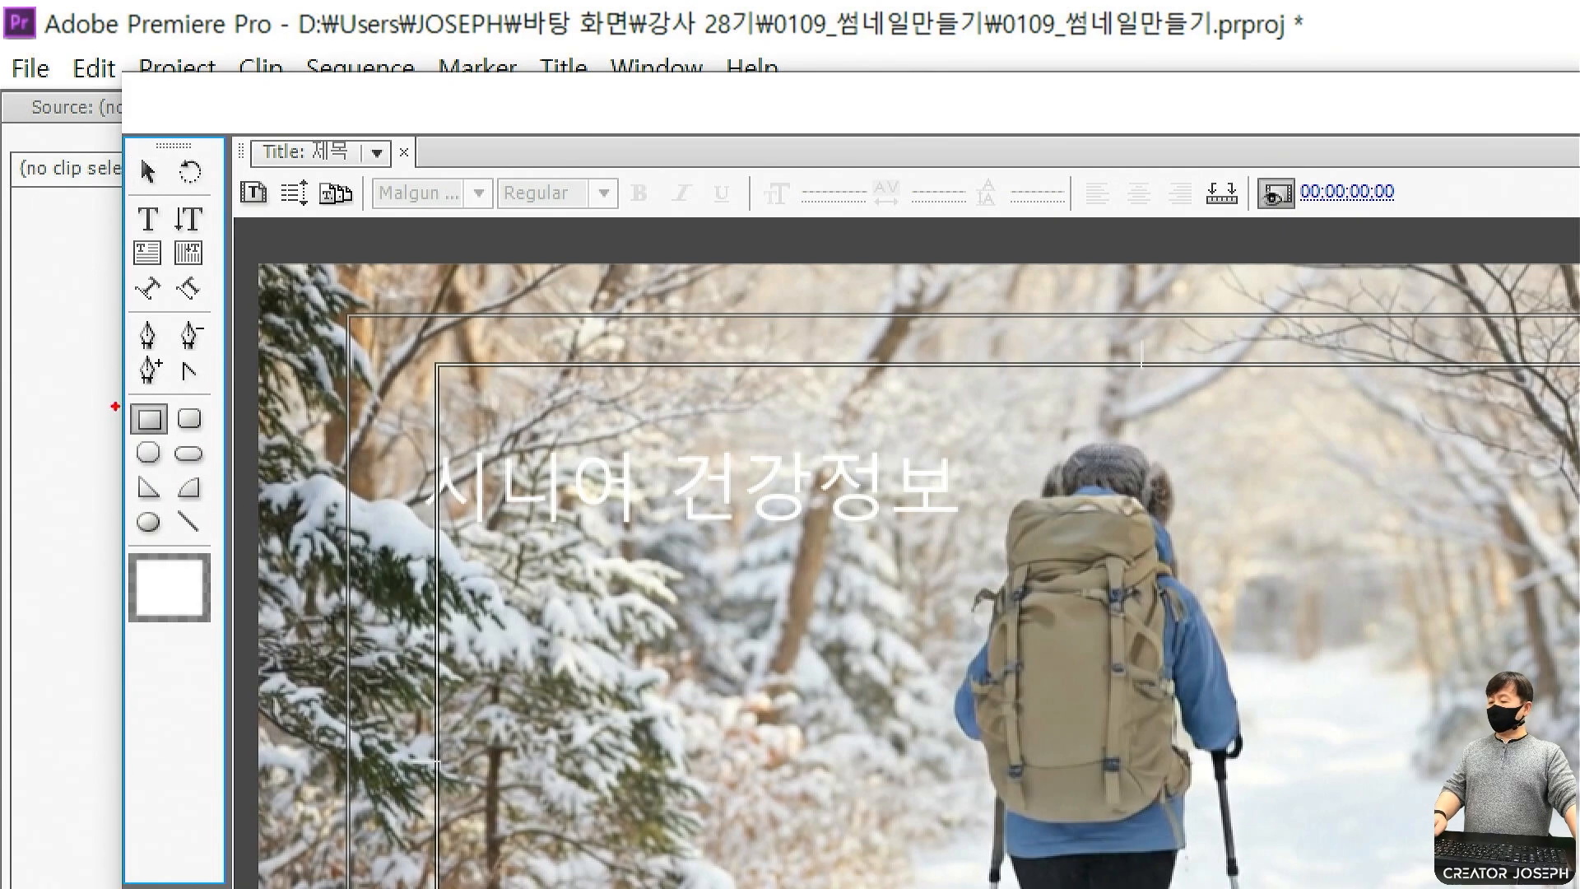
mouse_move(121, 394)
mouse_down()
mouse_move(176, 446)
mouse_move(153, 409)
mouse_move(166, 374)
mouse_up()
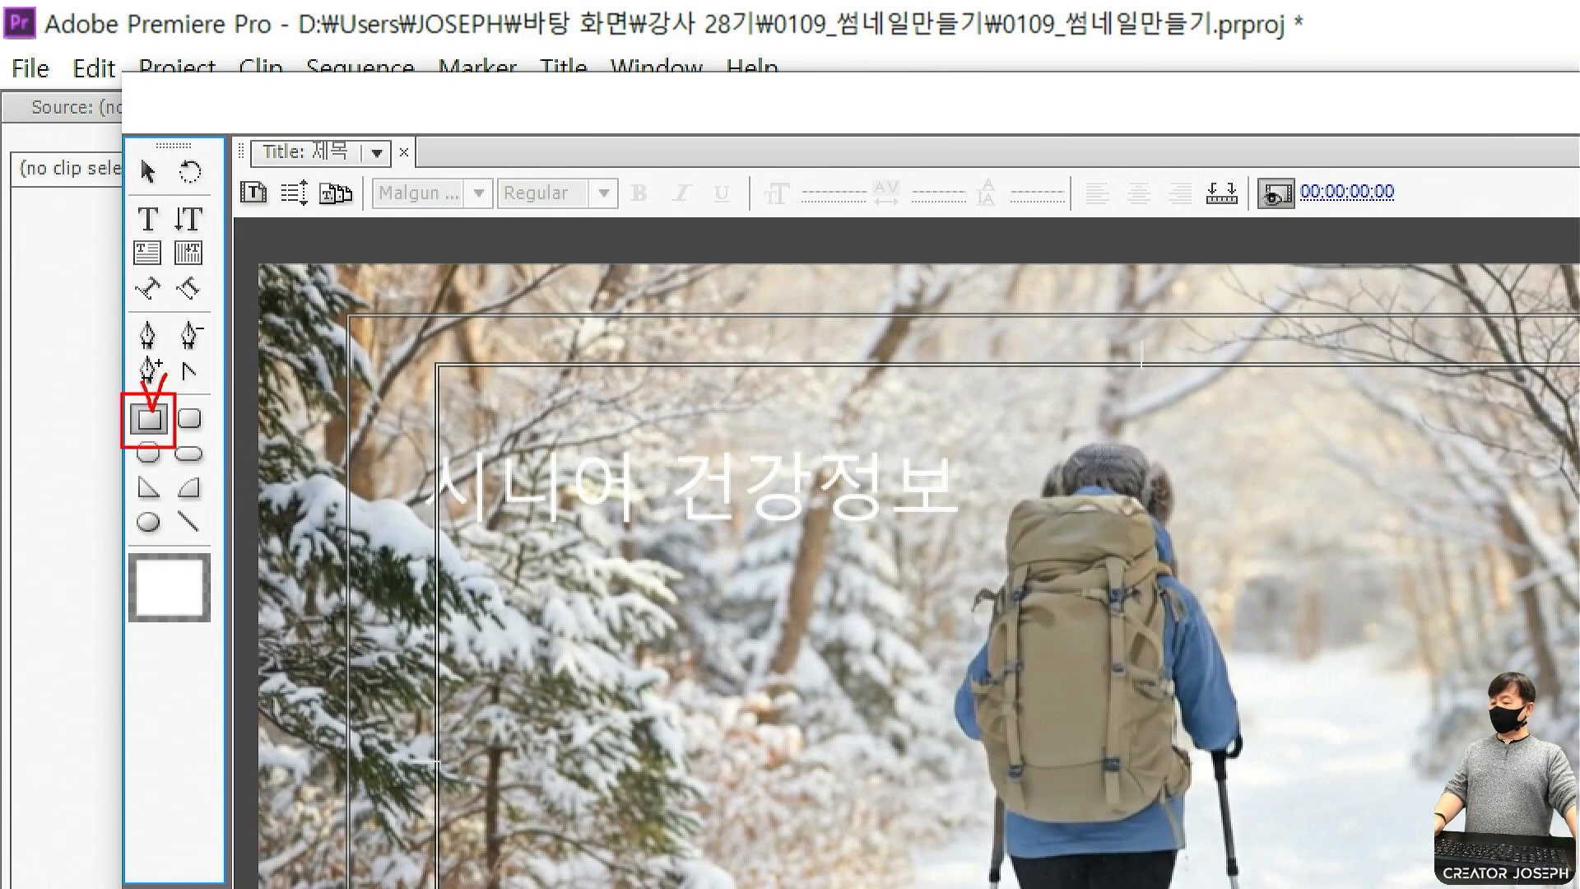
mouse_move(381, 425)
mouse_down()
mouse_move(923, 553)
mouse_move(1019, 553)
mouse_up()
drag(218, 436, 363, 475)
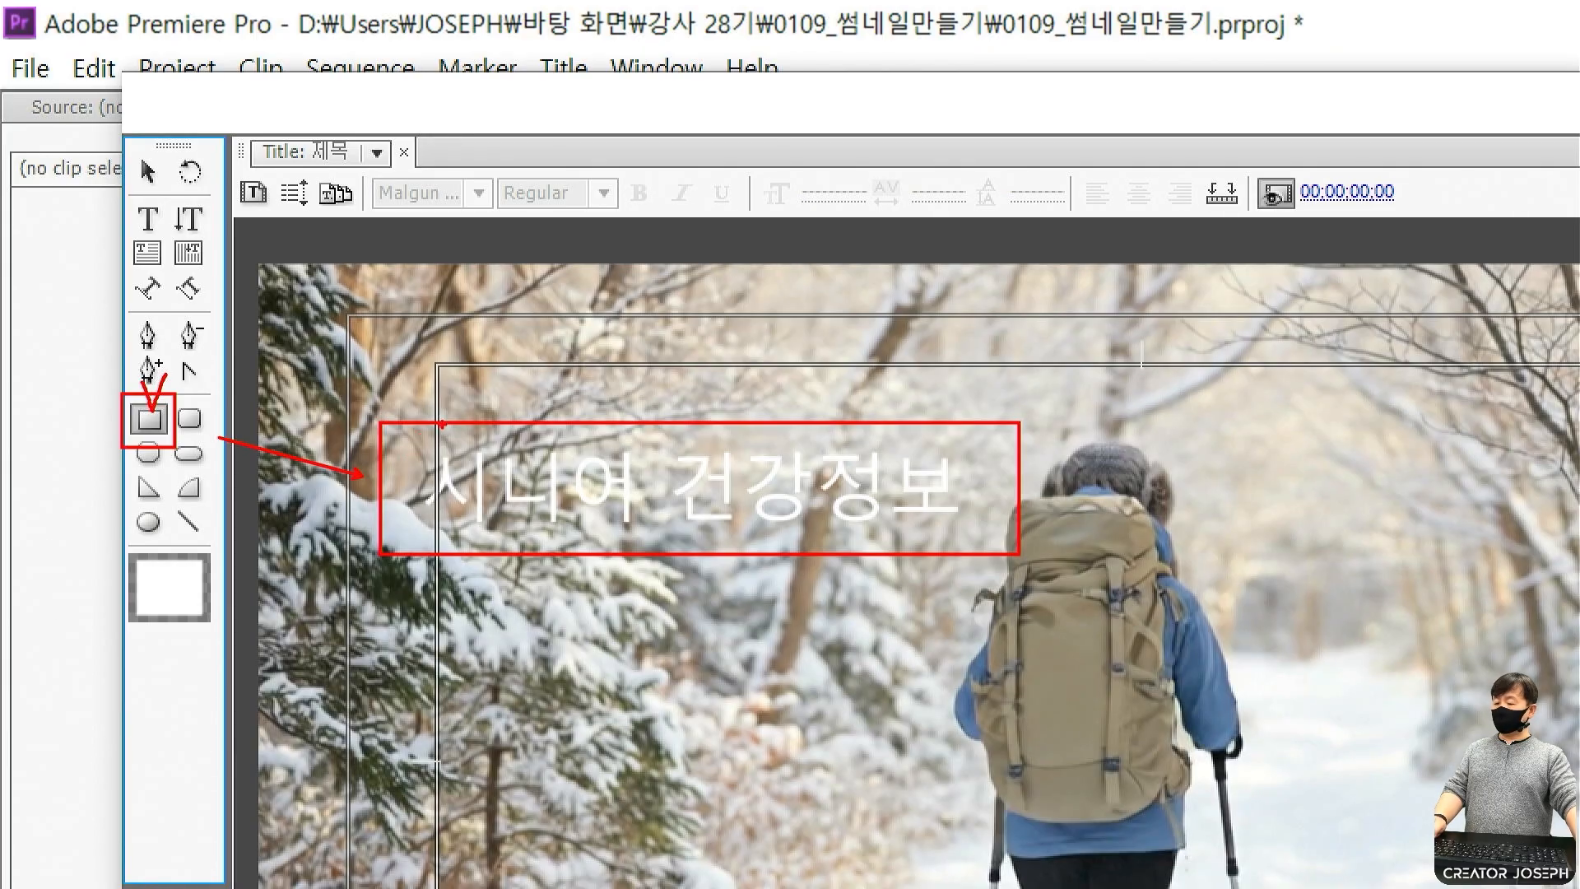
key(Escape)
mouse_move(378, 419)
mouse_down()
mouse_move(966, 564)
mouse_move(1062, 554)
mouse_move(1026, 553)
mouse_up()
click(149, 170)
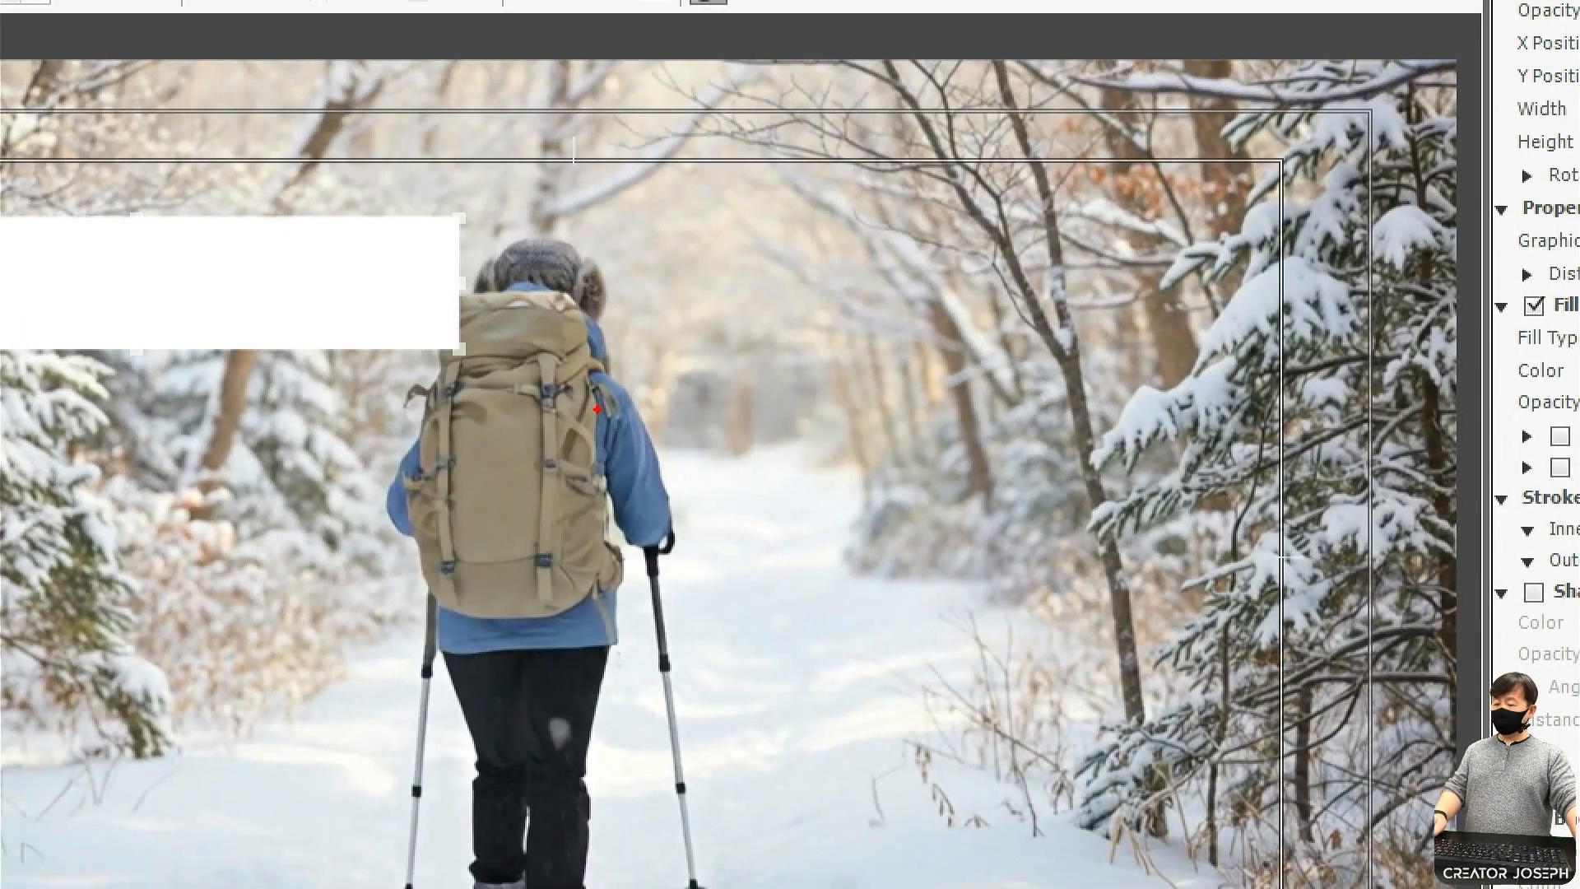
drag(597, 409, 665, 523)
key(Escape)
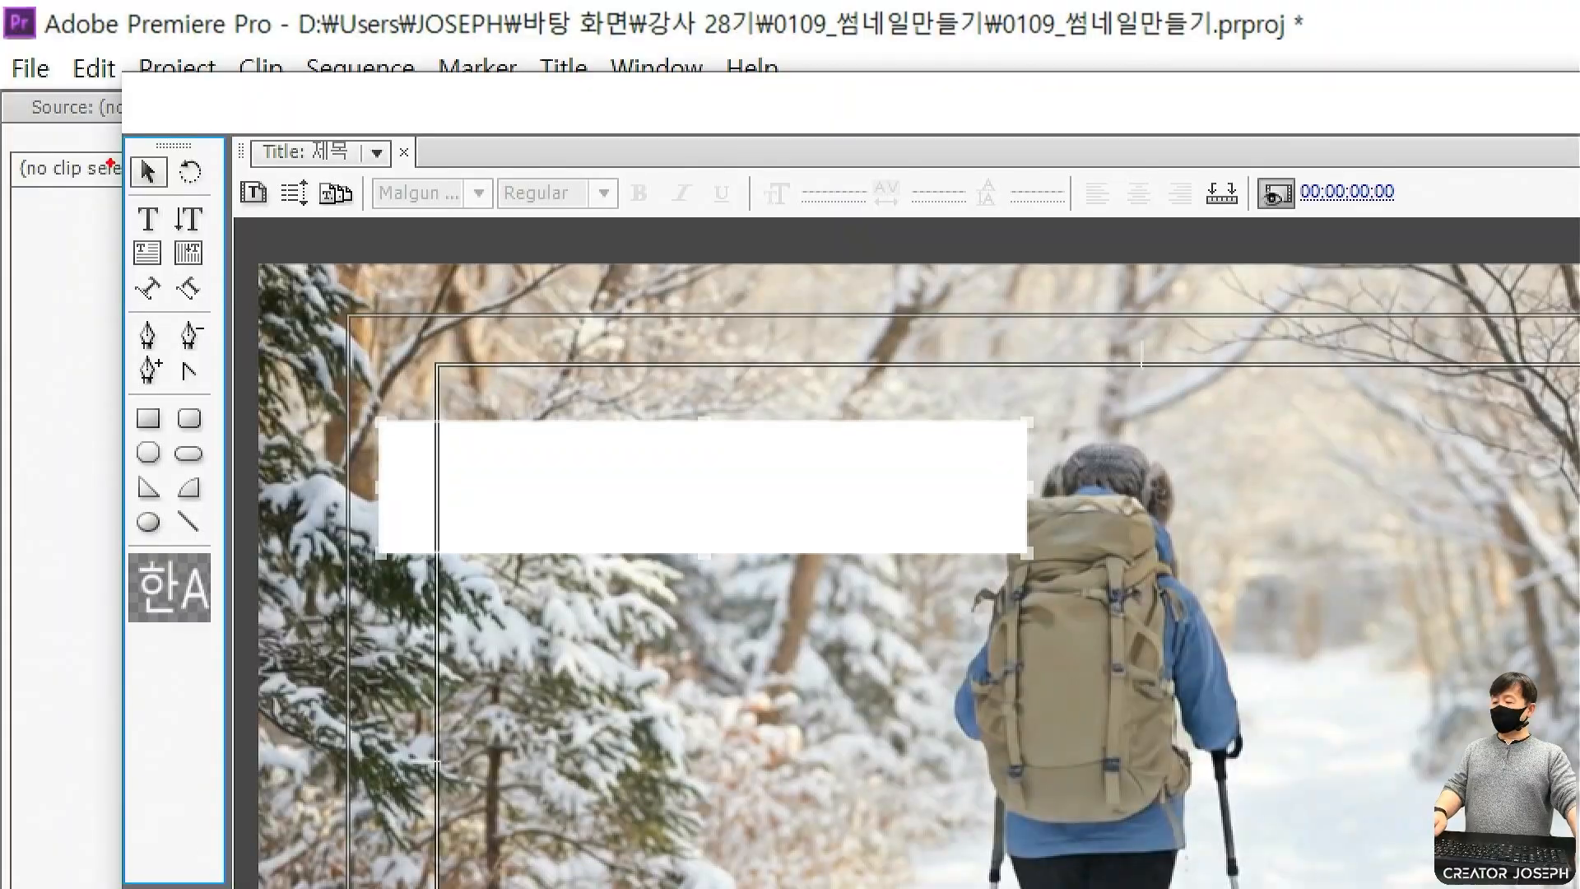
drag(126, 152, 166, 199)
mouse_move(605, 404)
mouse_down()
mouse_move(640, 482)
mouse_move(687, 382)
mouse_up()
drag(517, 467, 191, 213)
key(Escape)
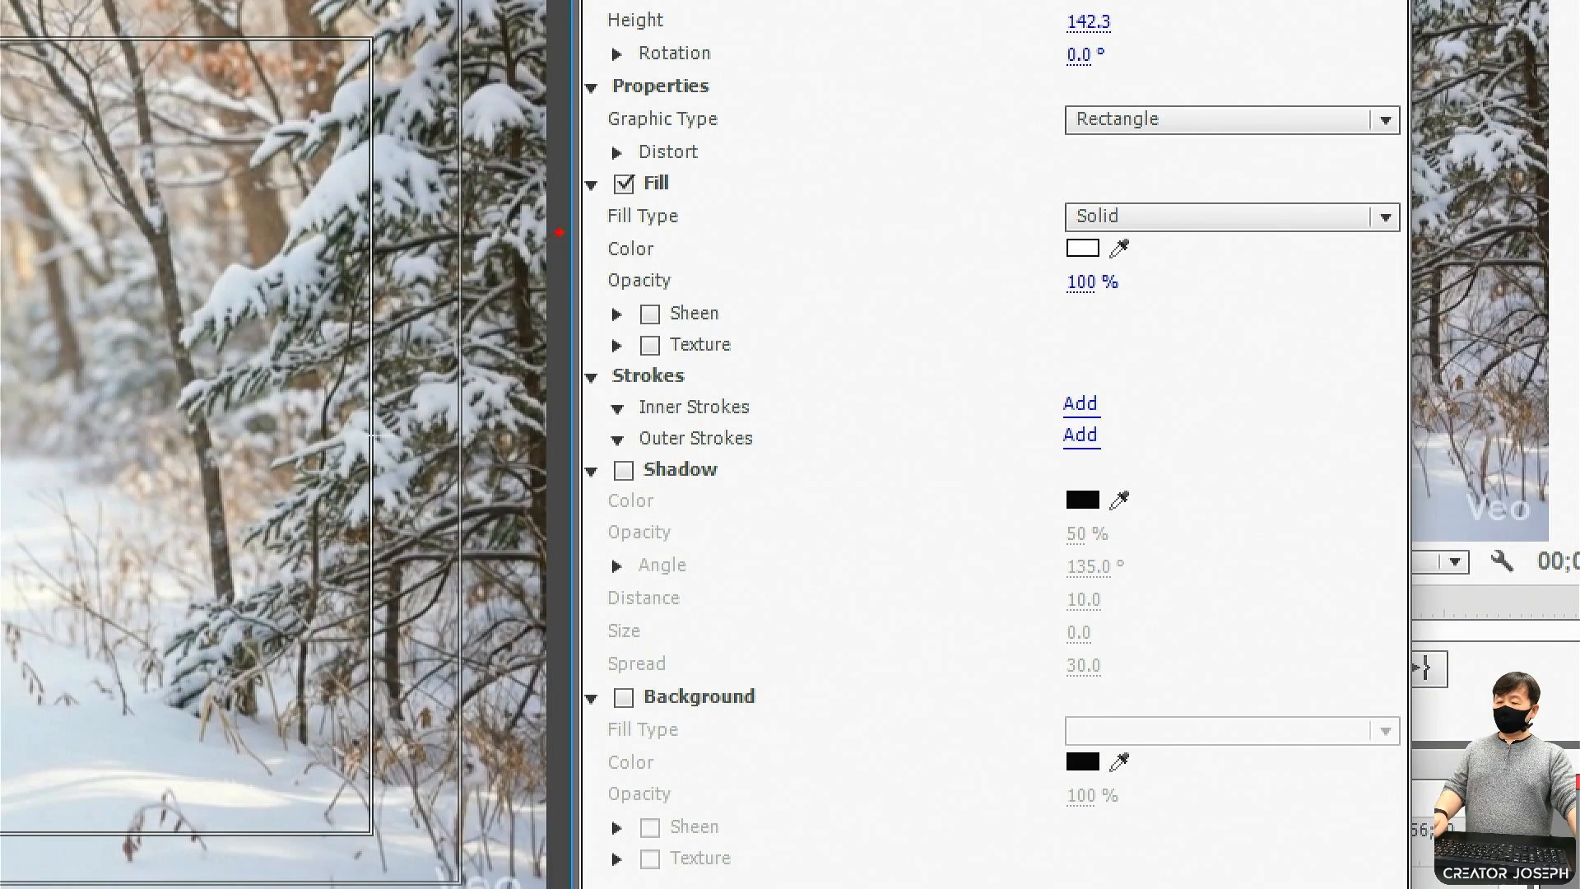
mouse_move(576, 224)
mouse_down()
mouse_move(783, 272)
mouse_move(1182, 272)
mouse_up()
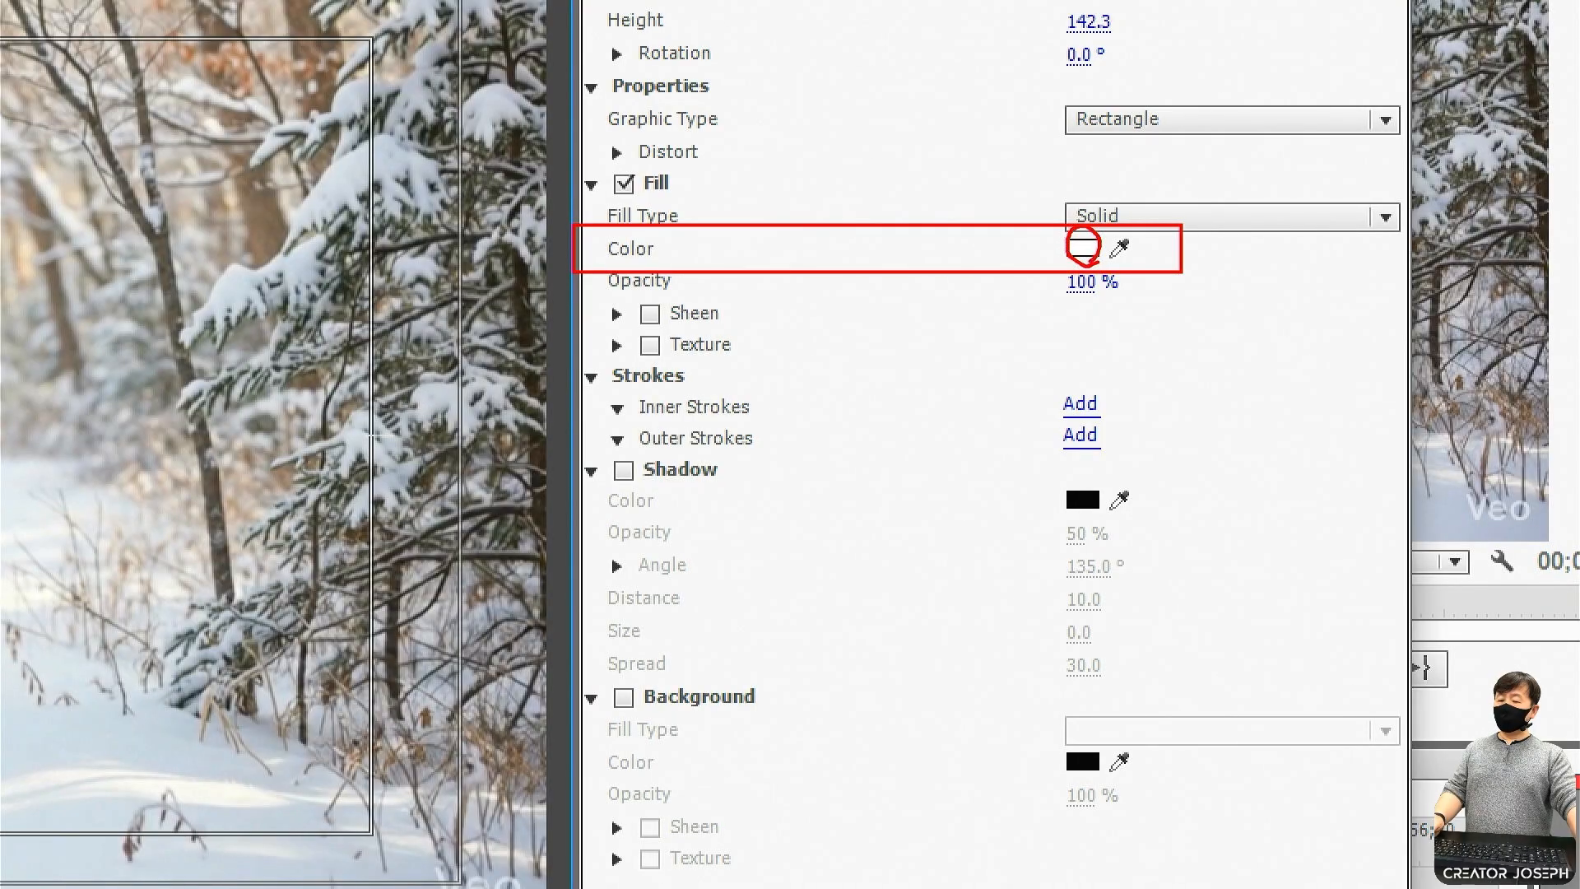
mouse_move(1107, 233)
mouse_down()
mouse_move(1144, 264)
mouse_move(1172, 349)
mouse_up()
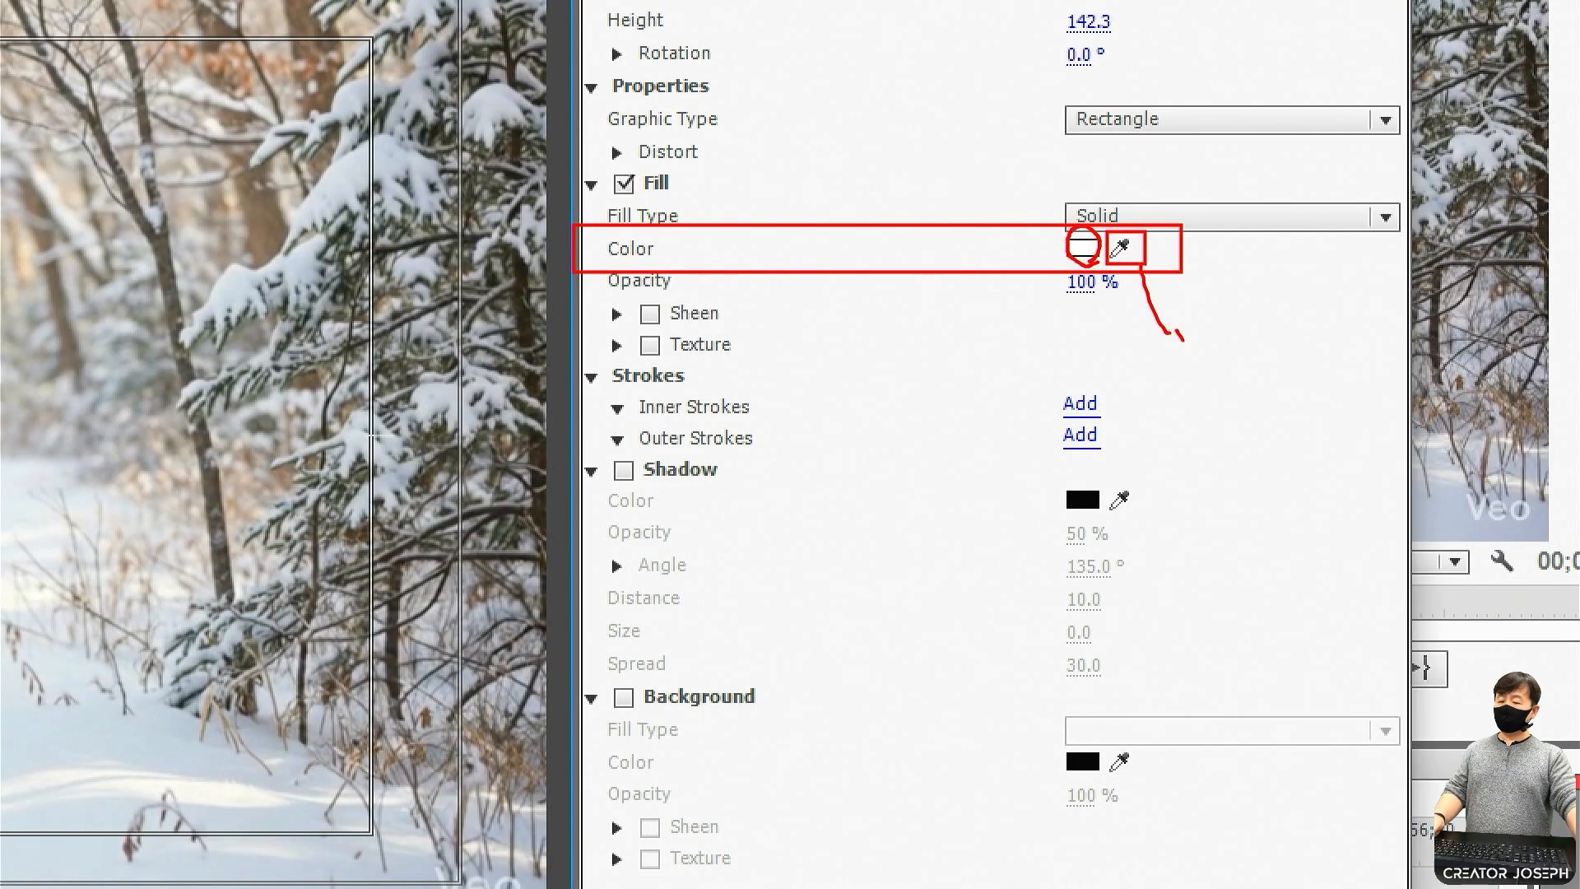
text(색상검출도구)
key(BackSpace)
text(구ㅡ)
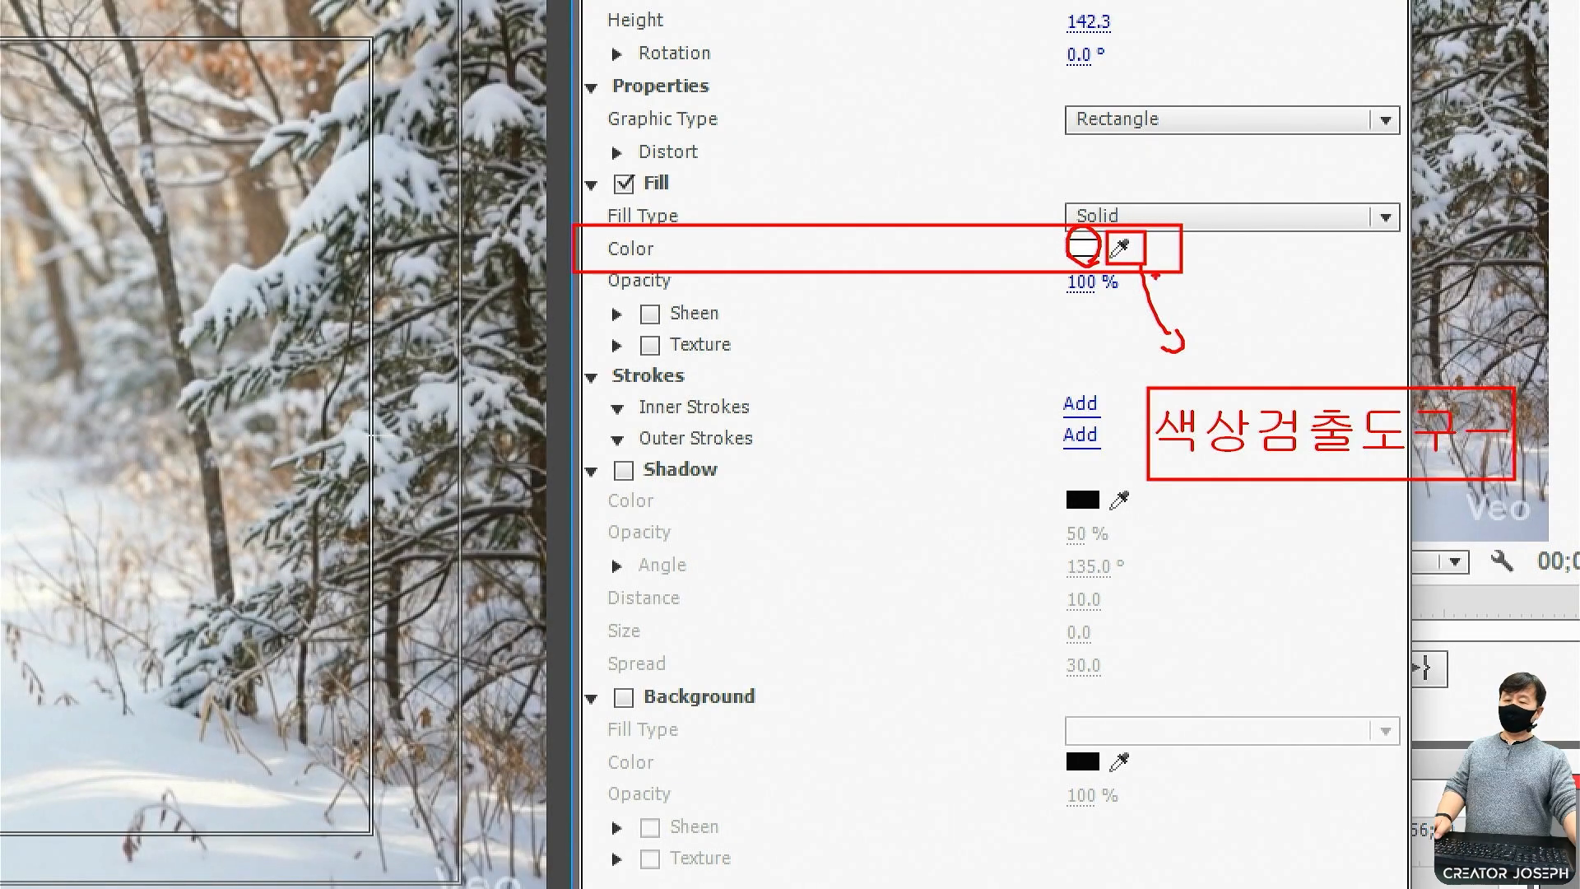
drag(1124, 204, 1165, 169)
key(Escape)
Try sampling the rectangle's fill color from the background scene with the eyedropper.
click(1119, 247)
click(1078, 354)
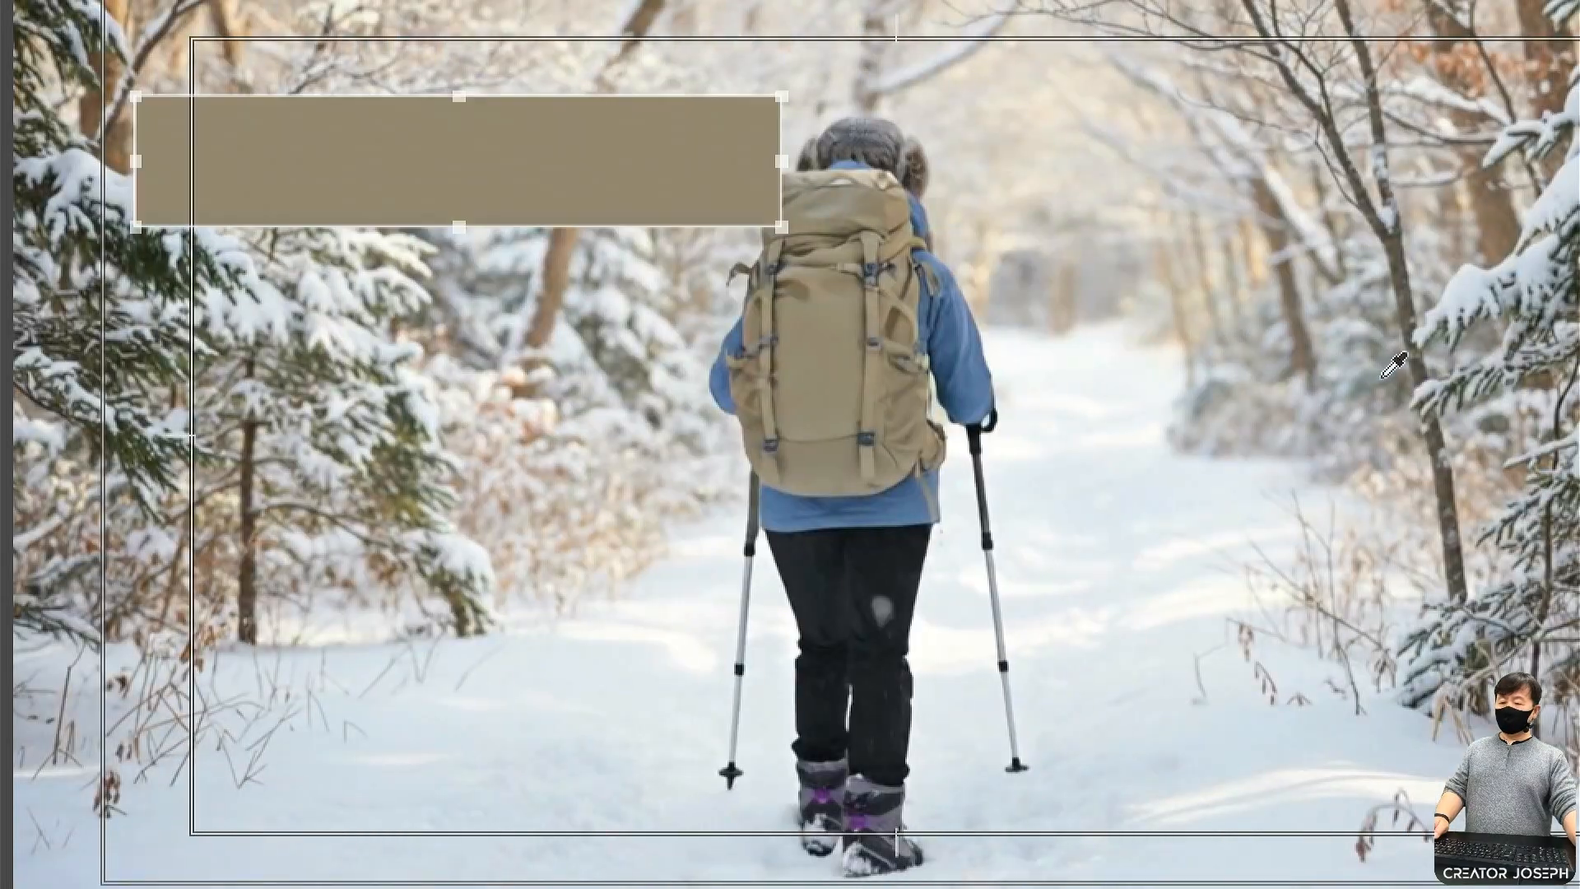
click(1224, 487)
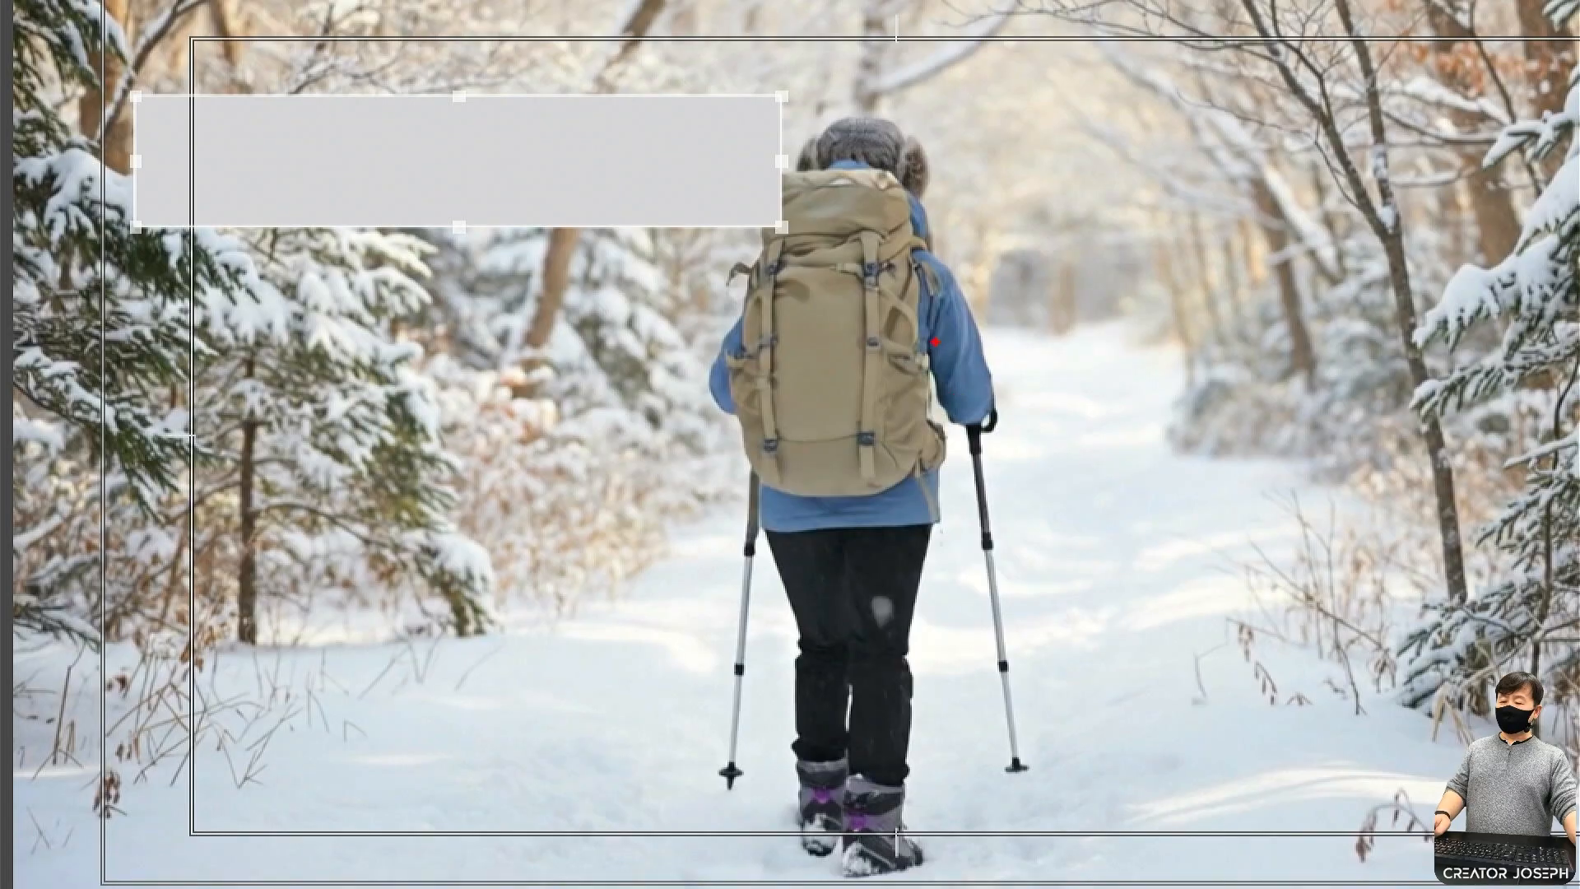
drag(943, 336, 957, 363)
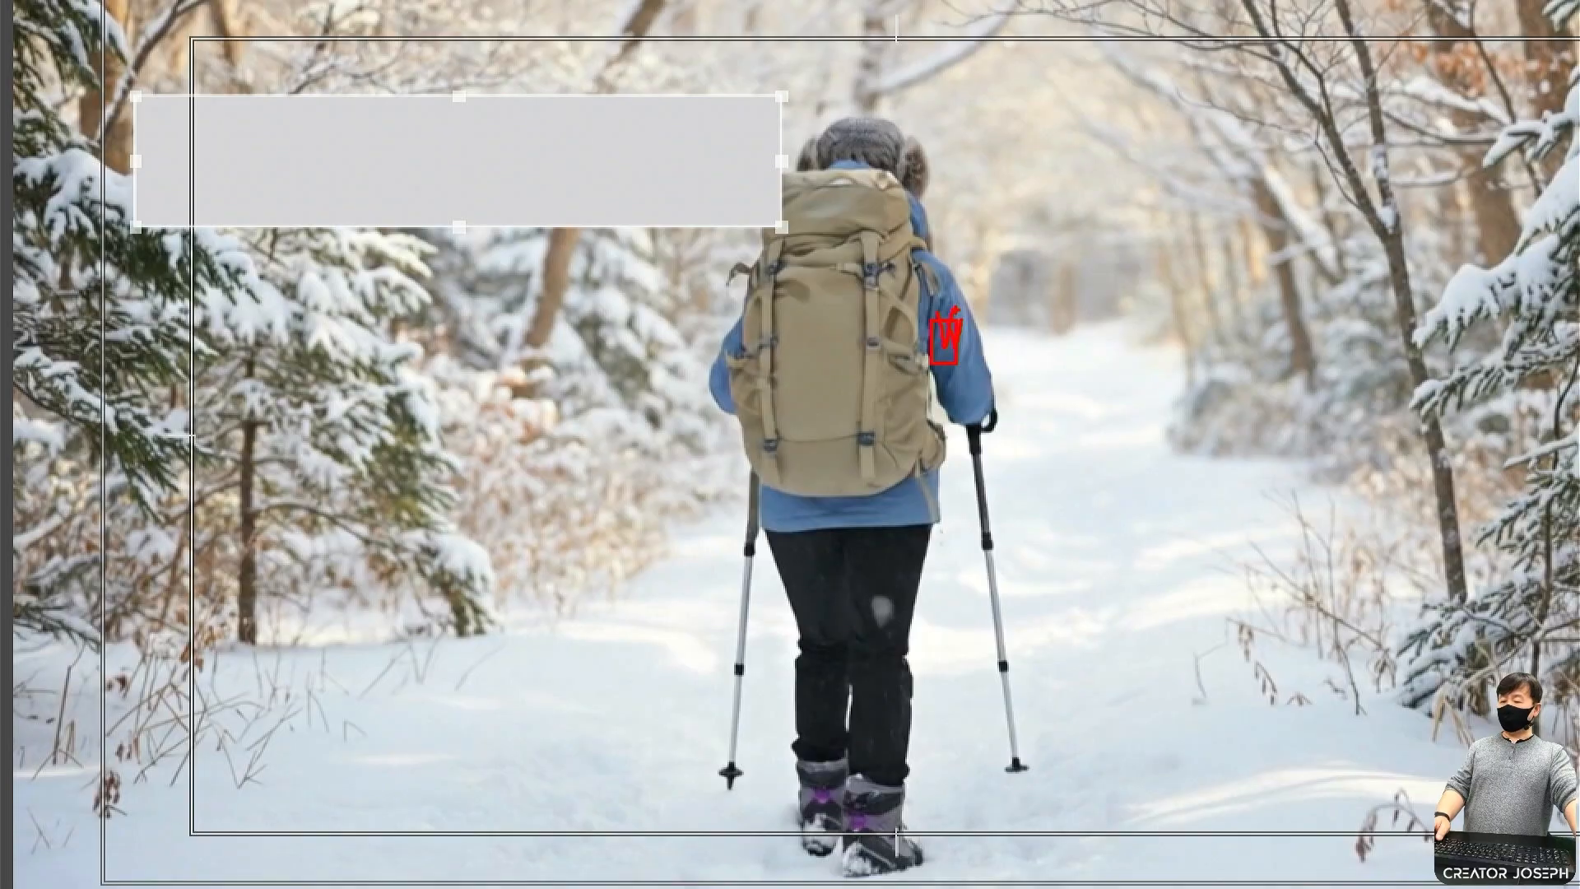
key(Escape)
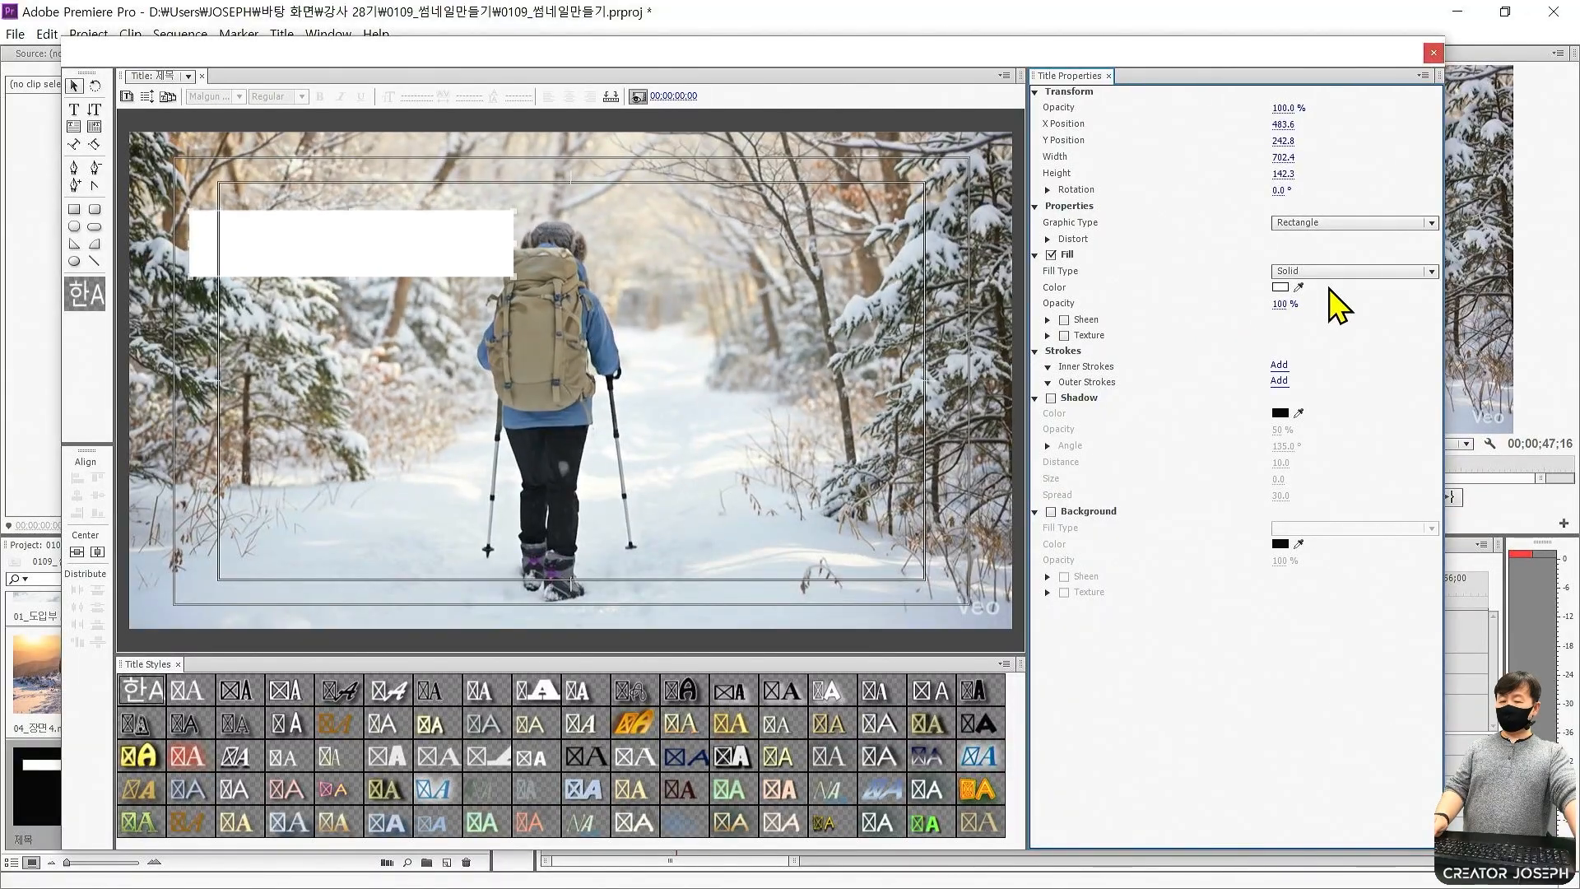
Fill the rectangle with the blue sampled from the hiker's jacket and set its fill opacity to 60%.
click(1298, 286)
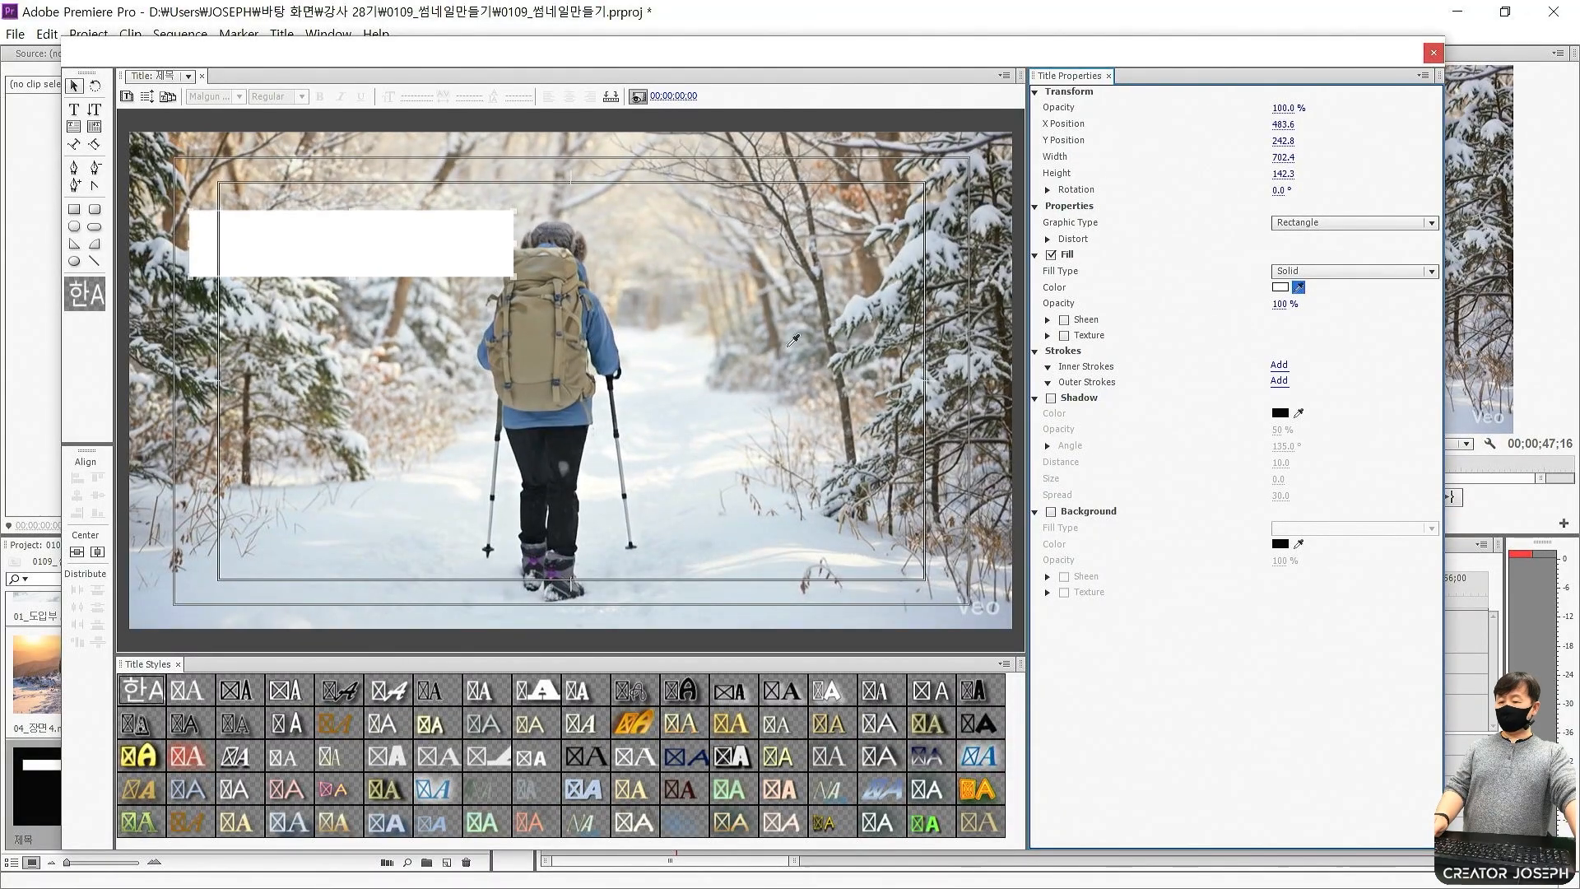
click(599, 332)
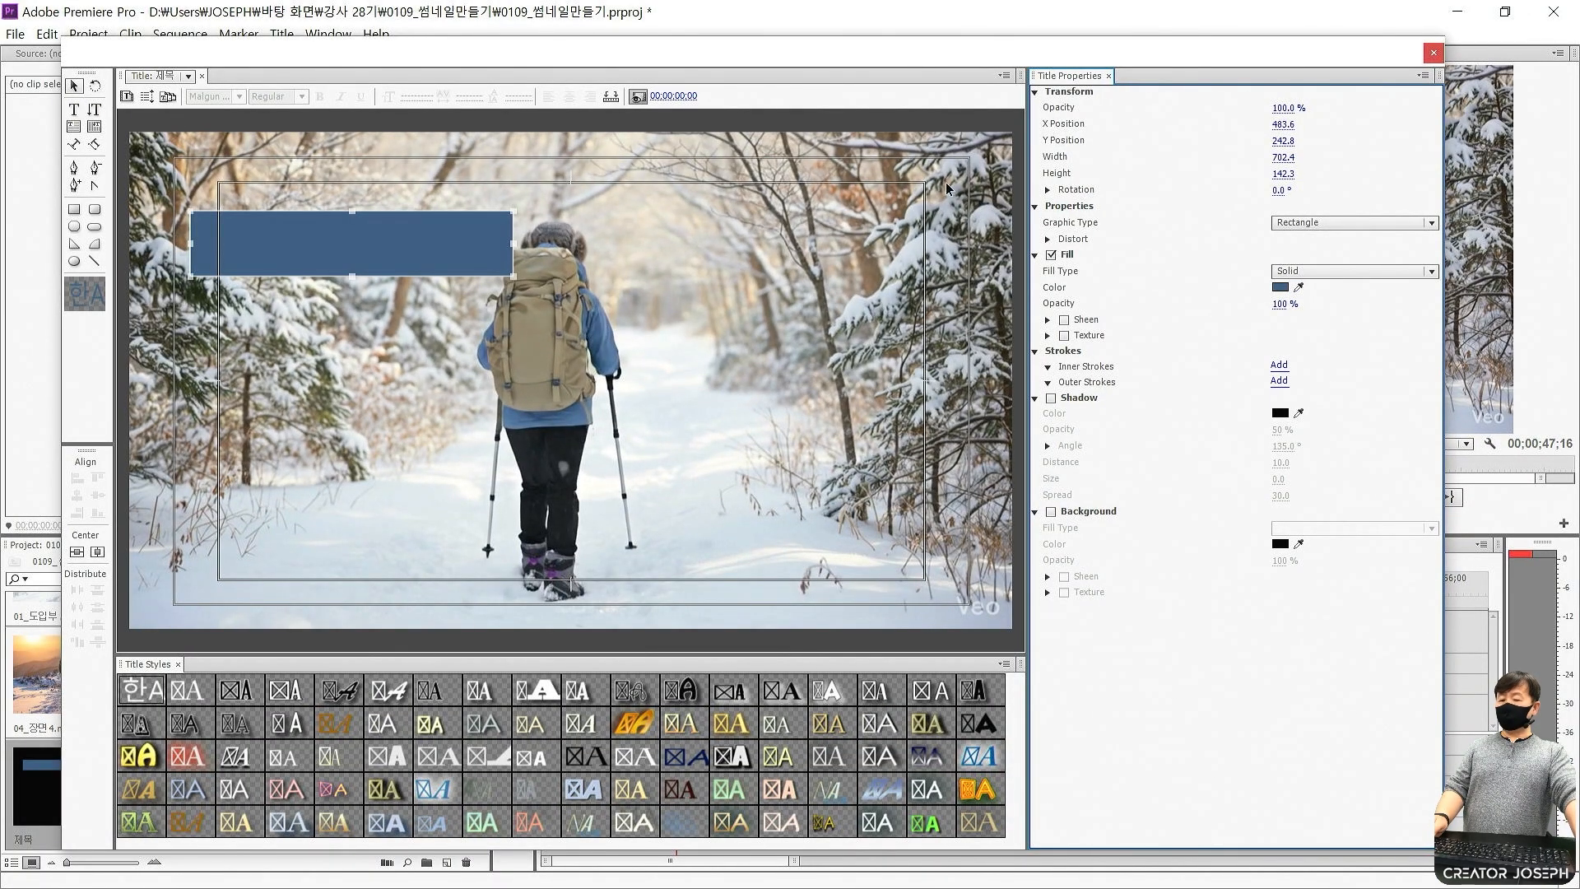
drag(1282, 304, 1288, 304)
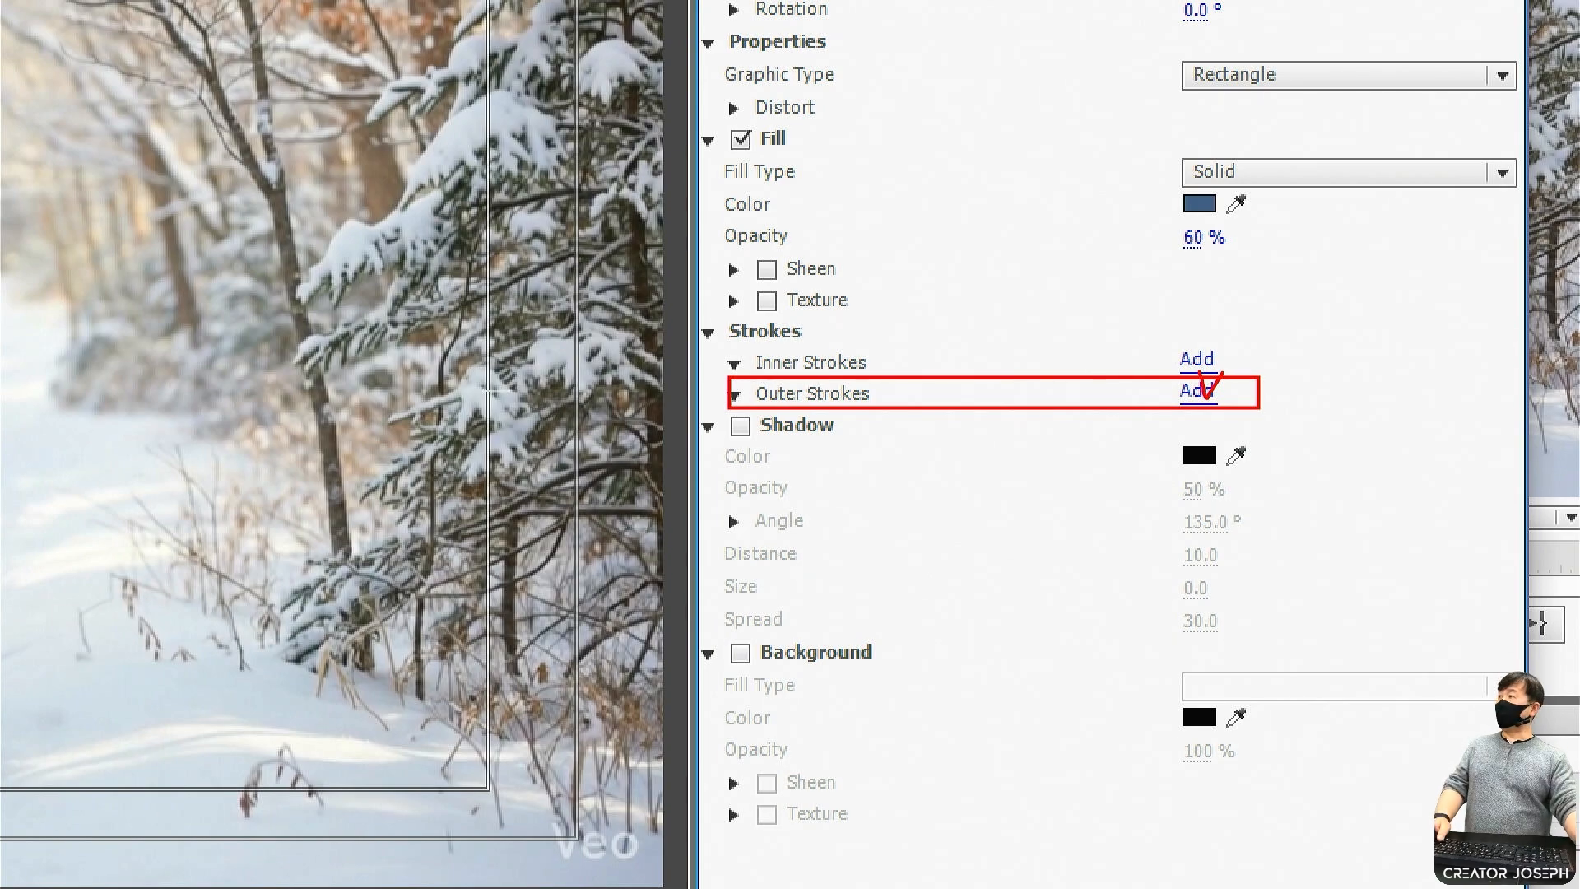
Add an outer stroke to the rectangle, sample the same blue for its color and set the stroke opacity to 60%.
click(1198, 390)
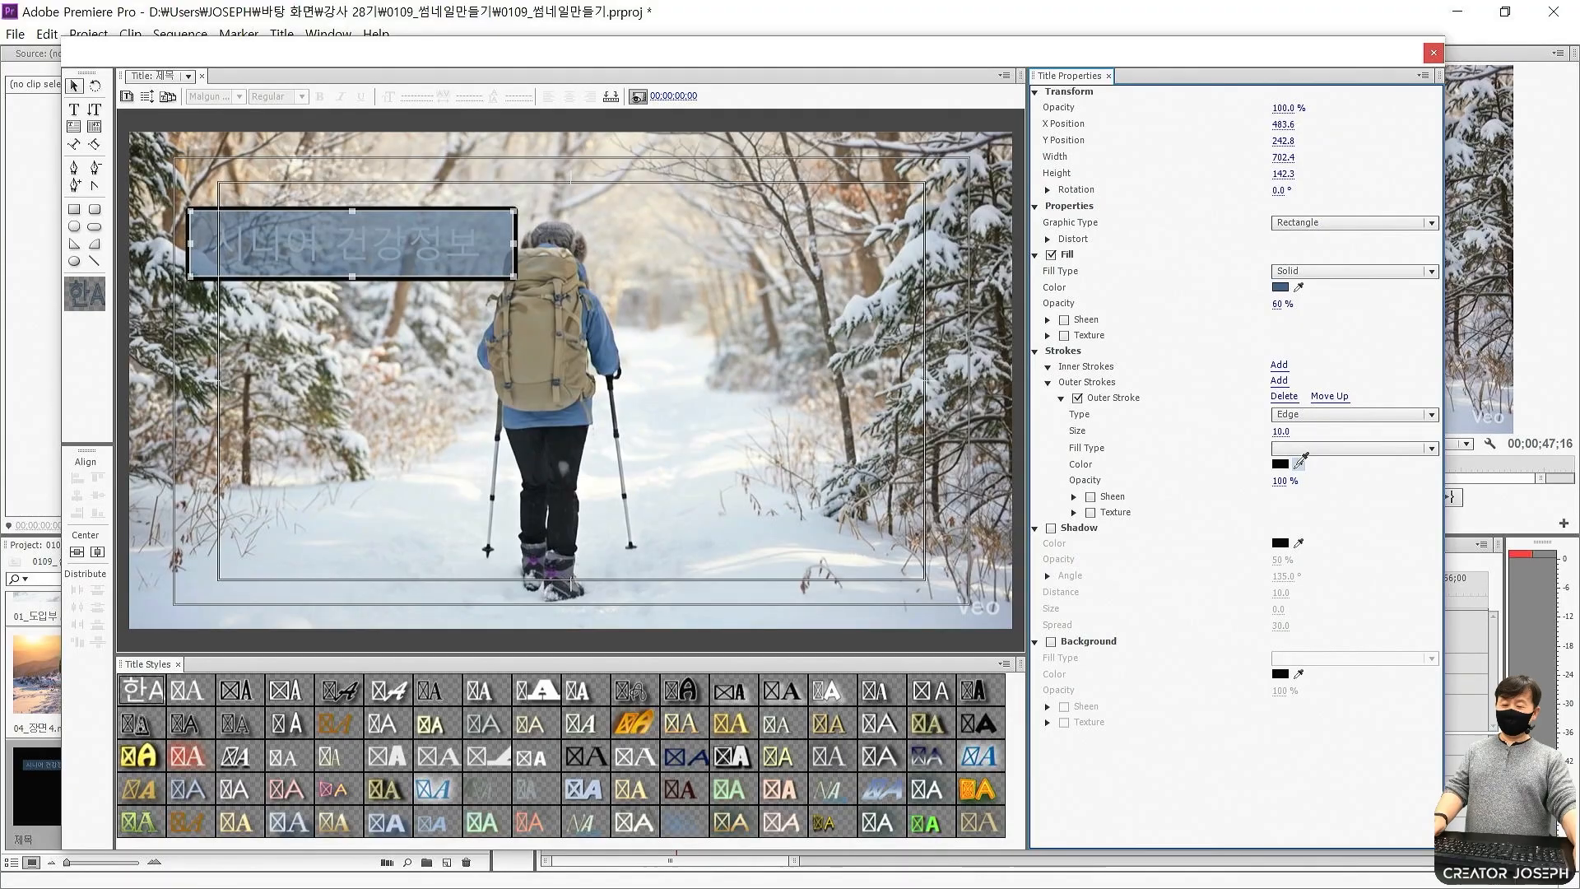
click(1235, 558)
click(1202, 205)
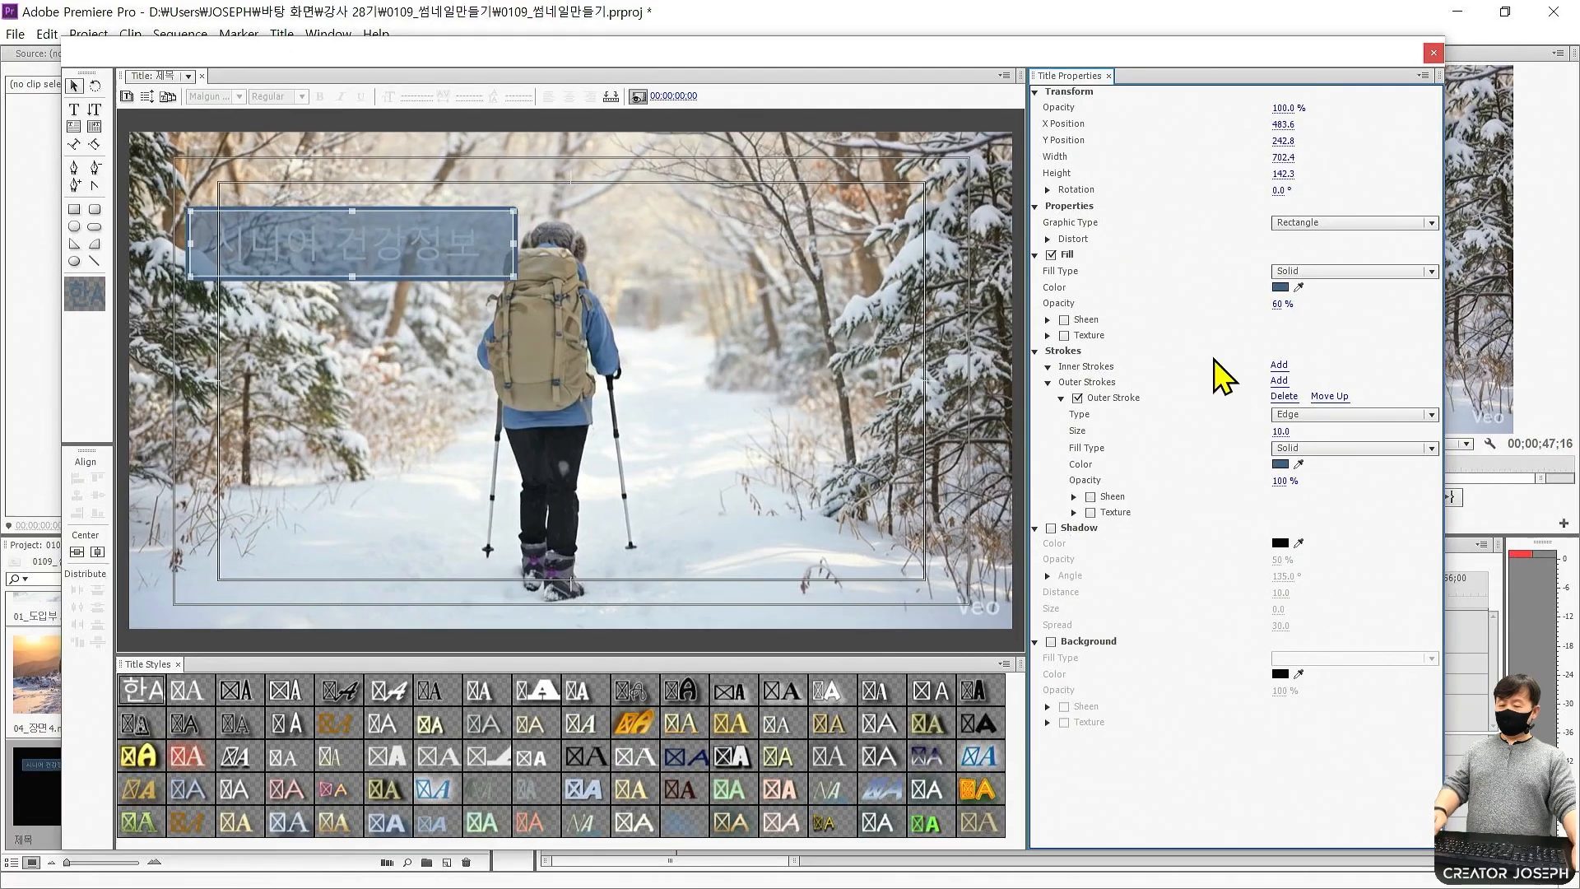
click(1281, 480)
text(60)
key(Return)
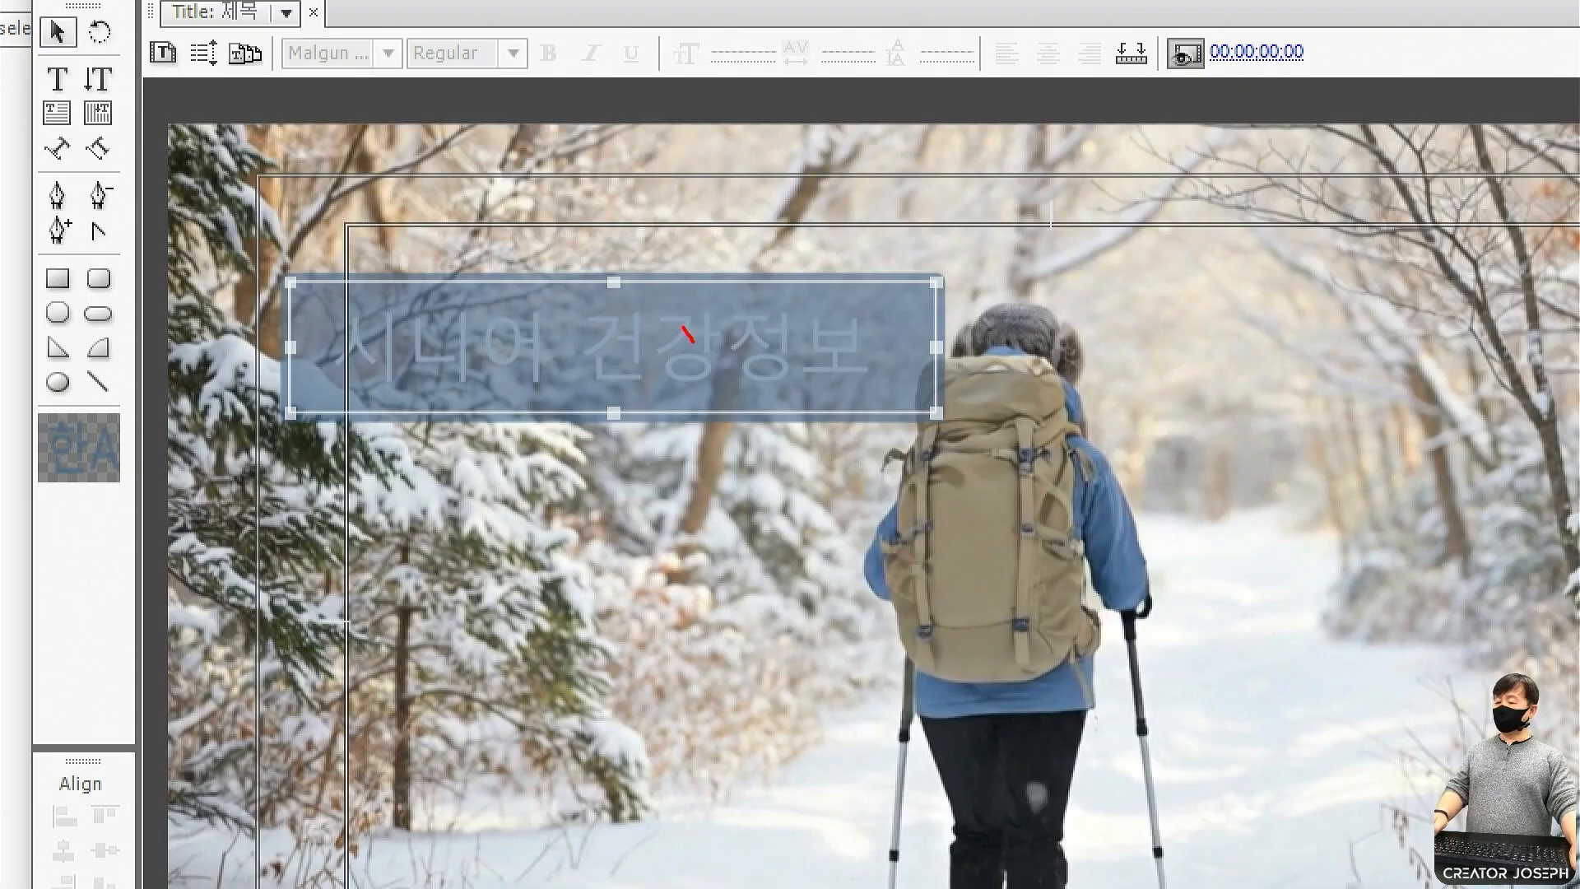
Arrange the blue rectangle behind the title text.
right_click(690, 329)
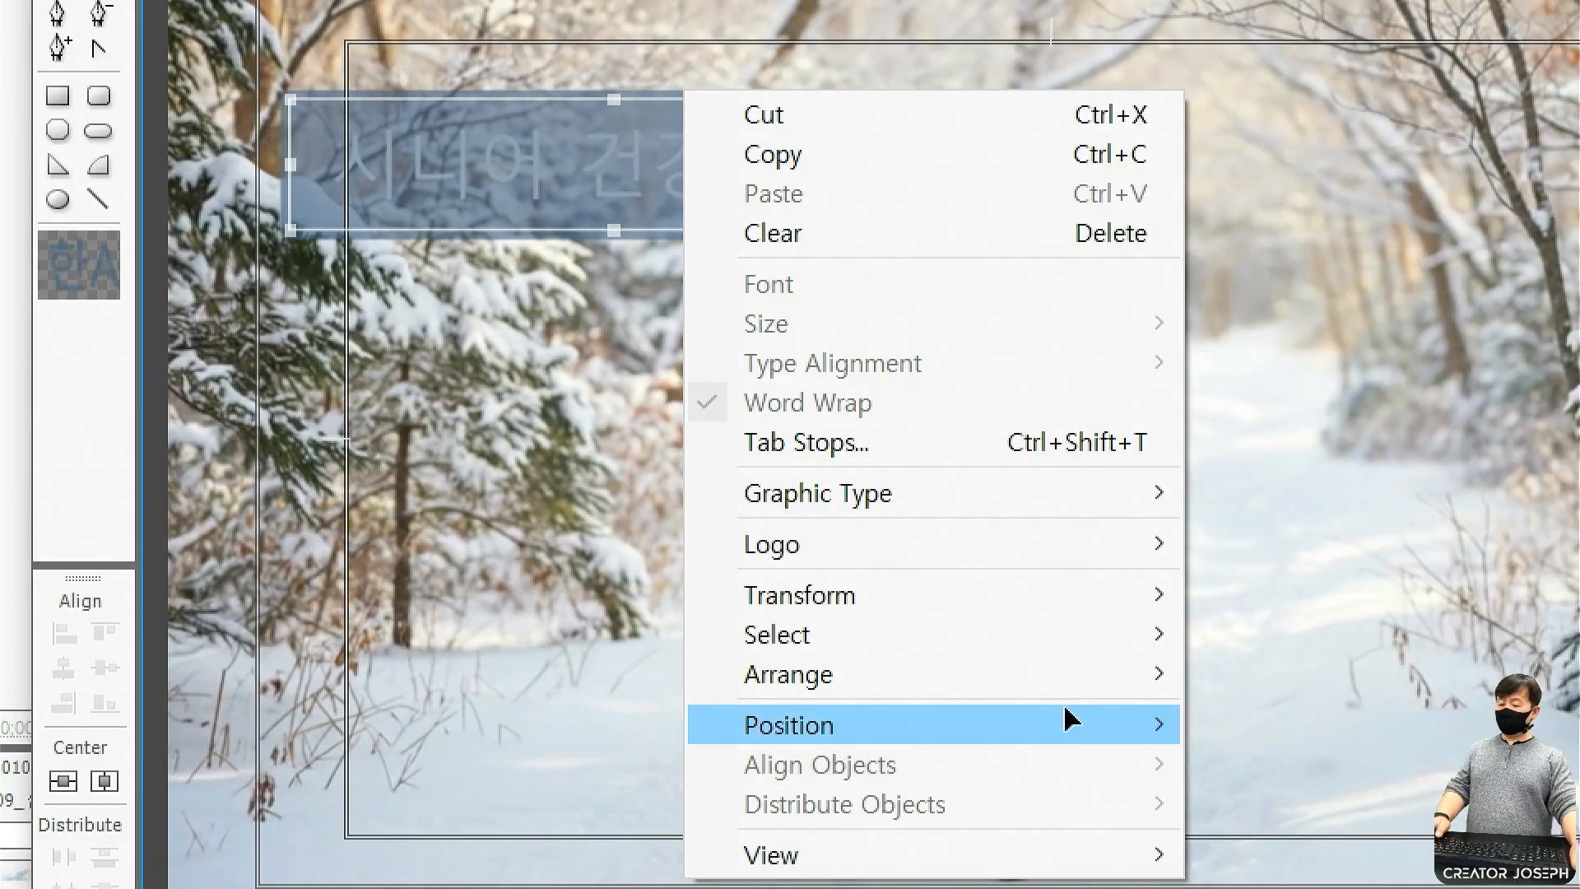
mouse_move(1070, 847)
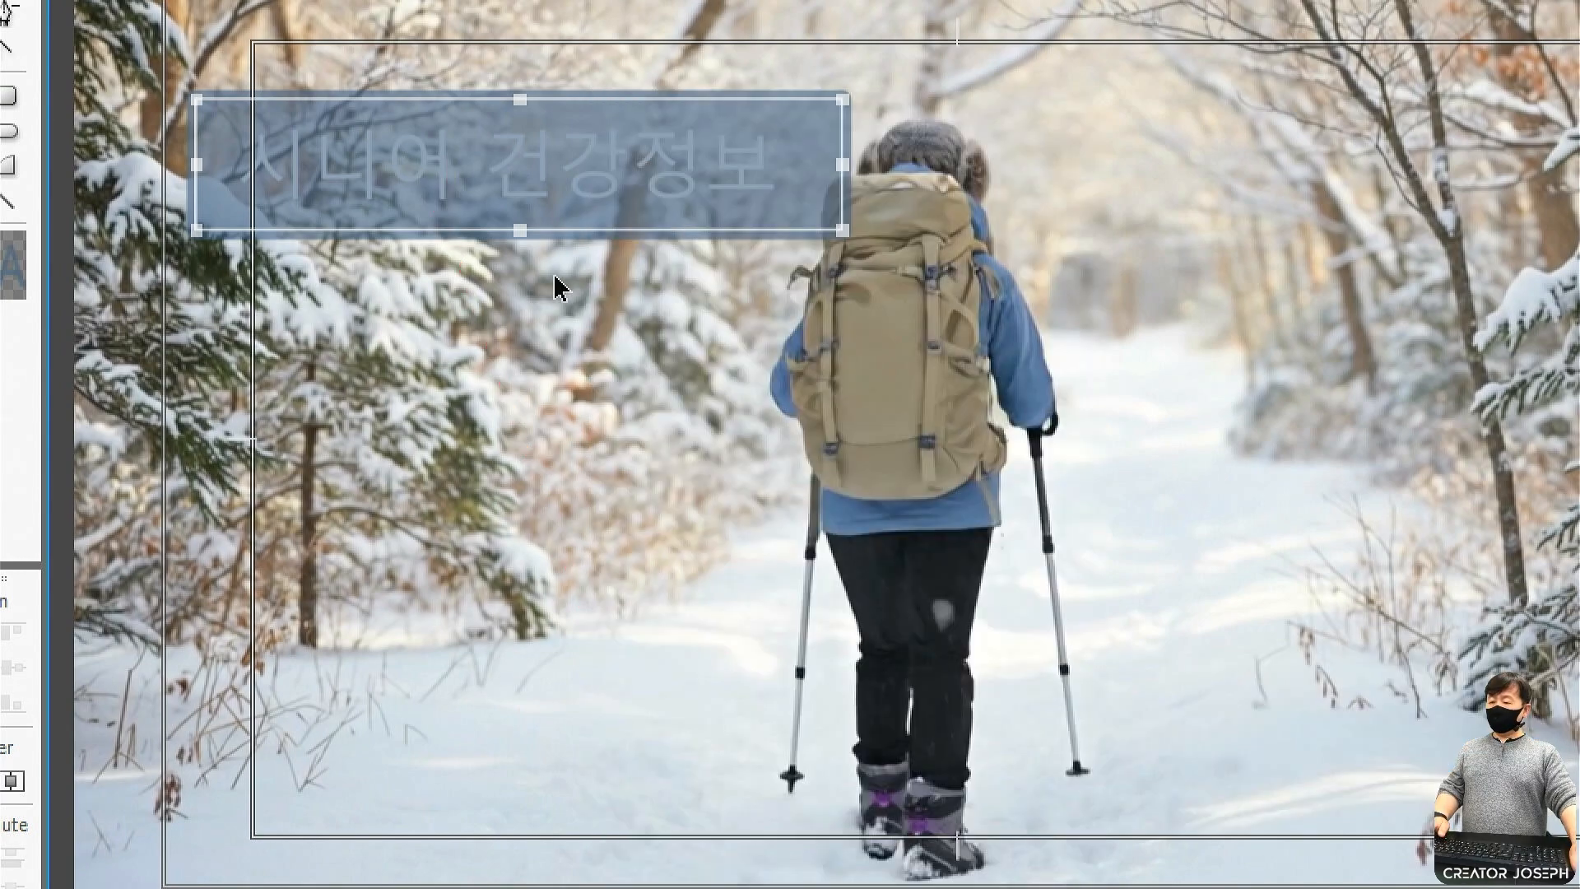
right_click(585, 202)
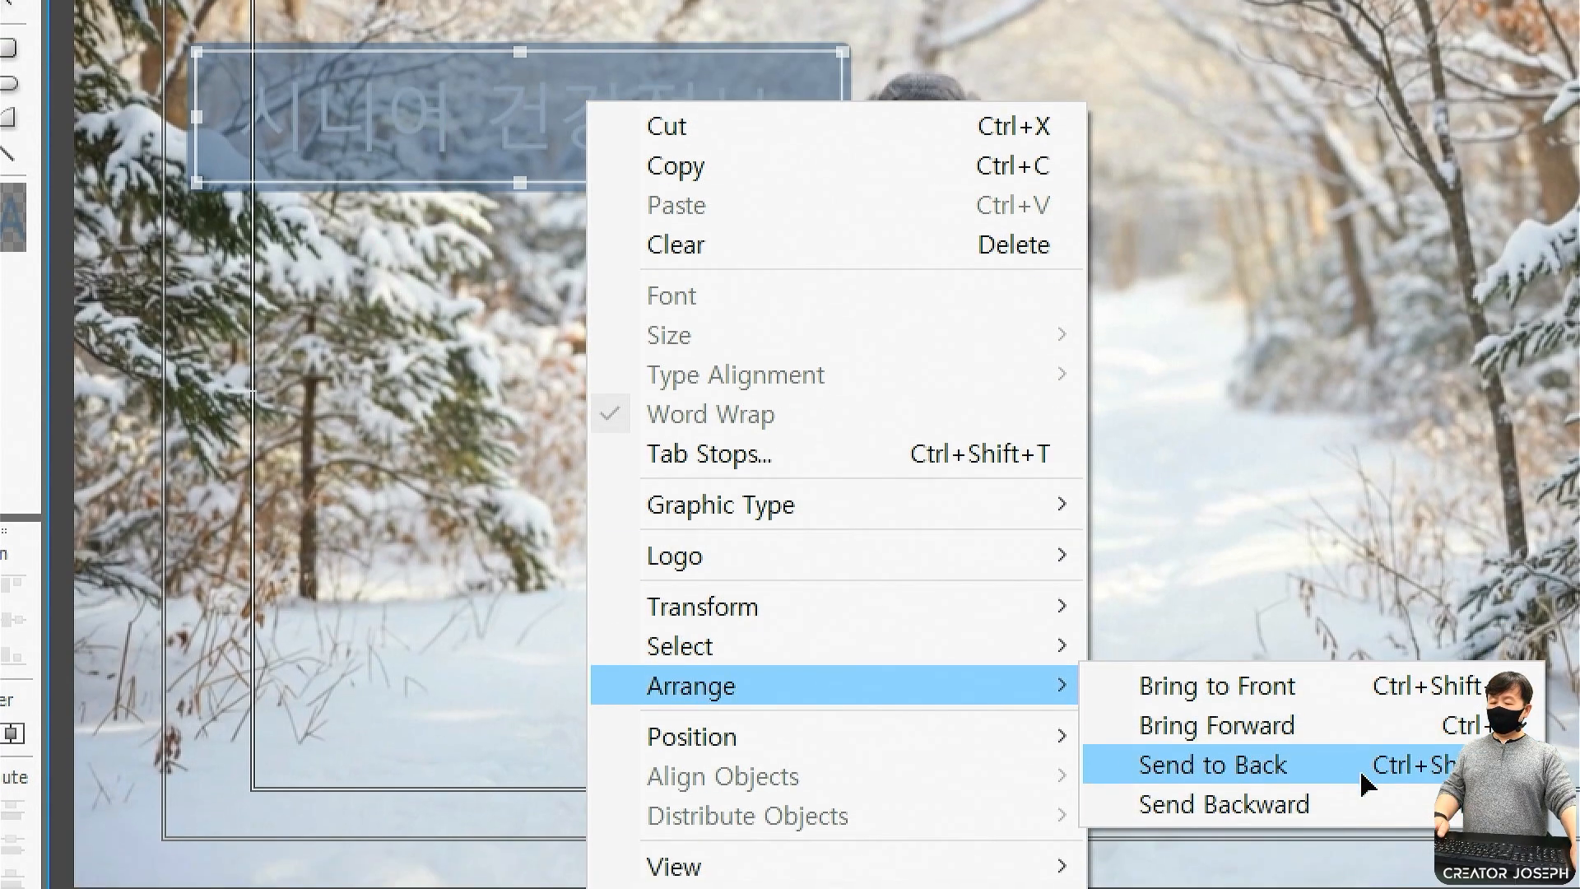
click(1350, 815)
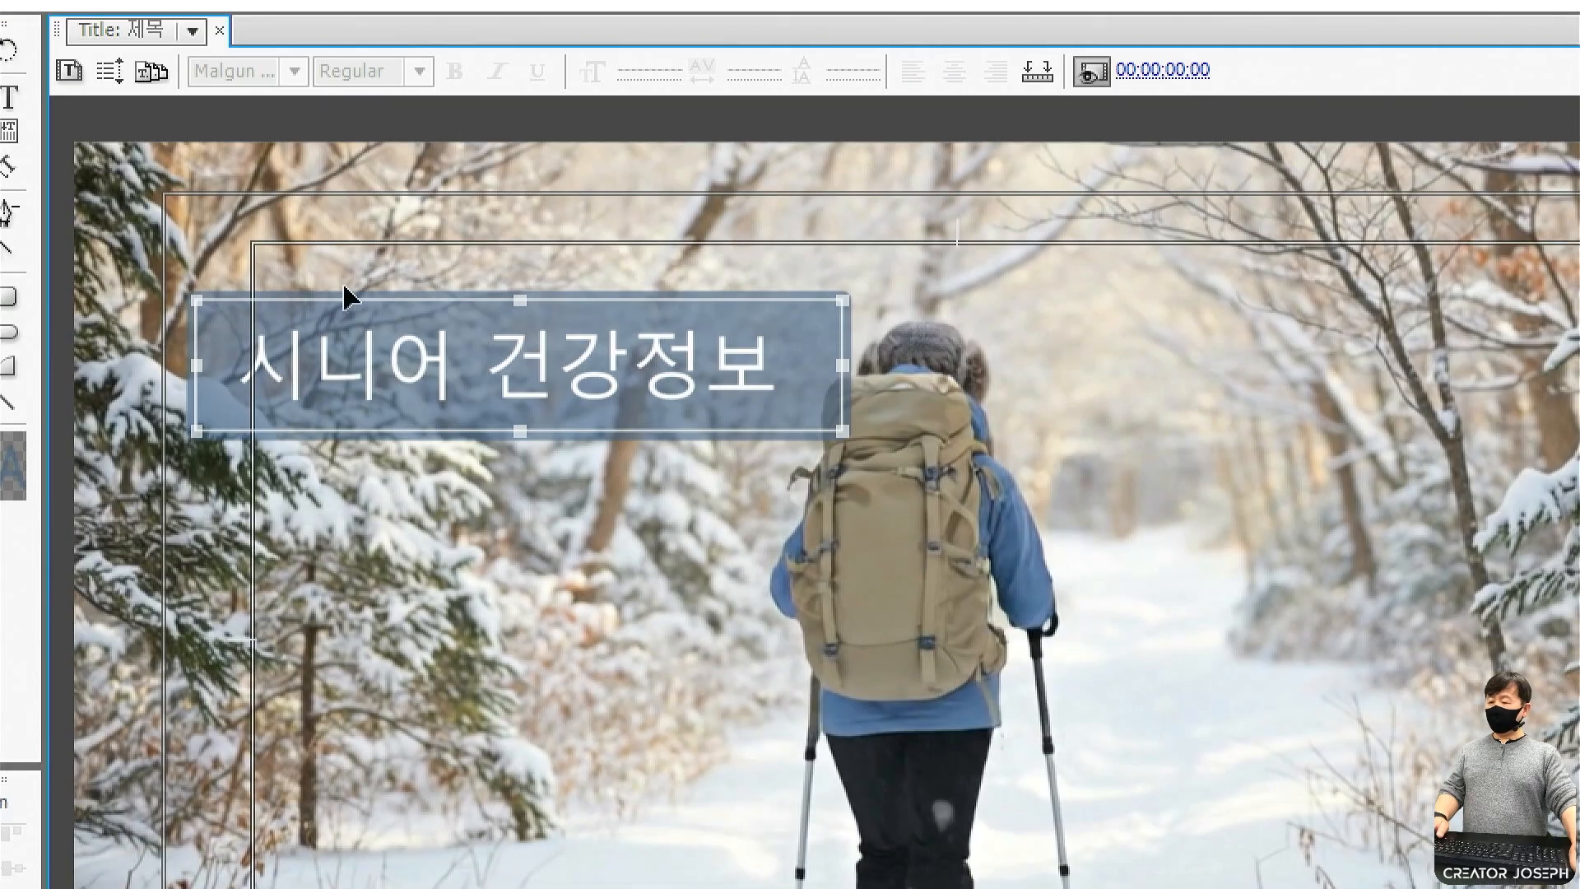
Shift the rectangle slightly toward the hiker and move the title text a little in the same direction.
drag(333, 145, 360, 147)
click(455, 315)
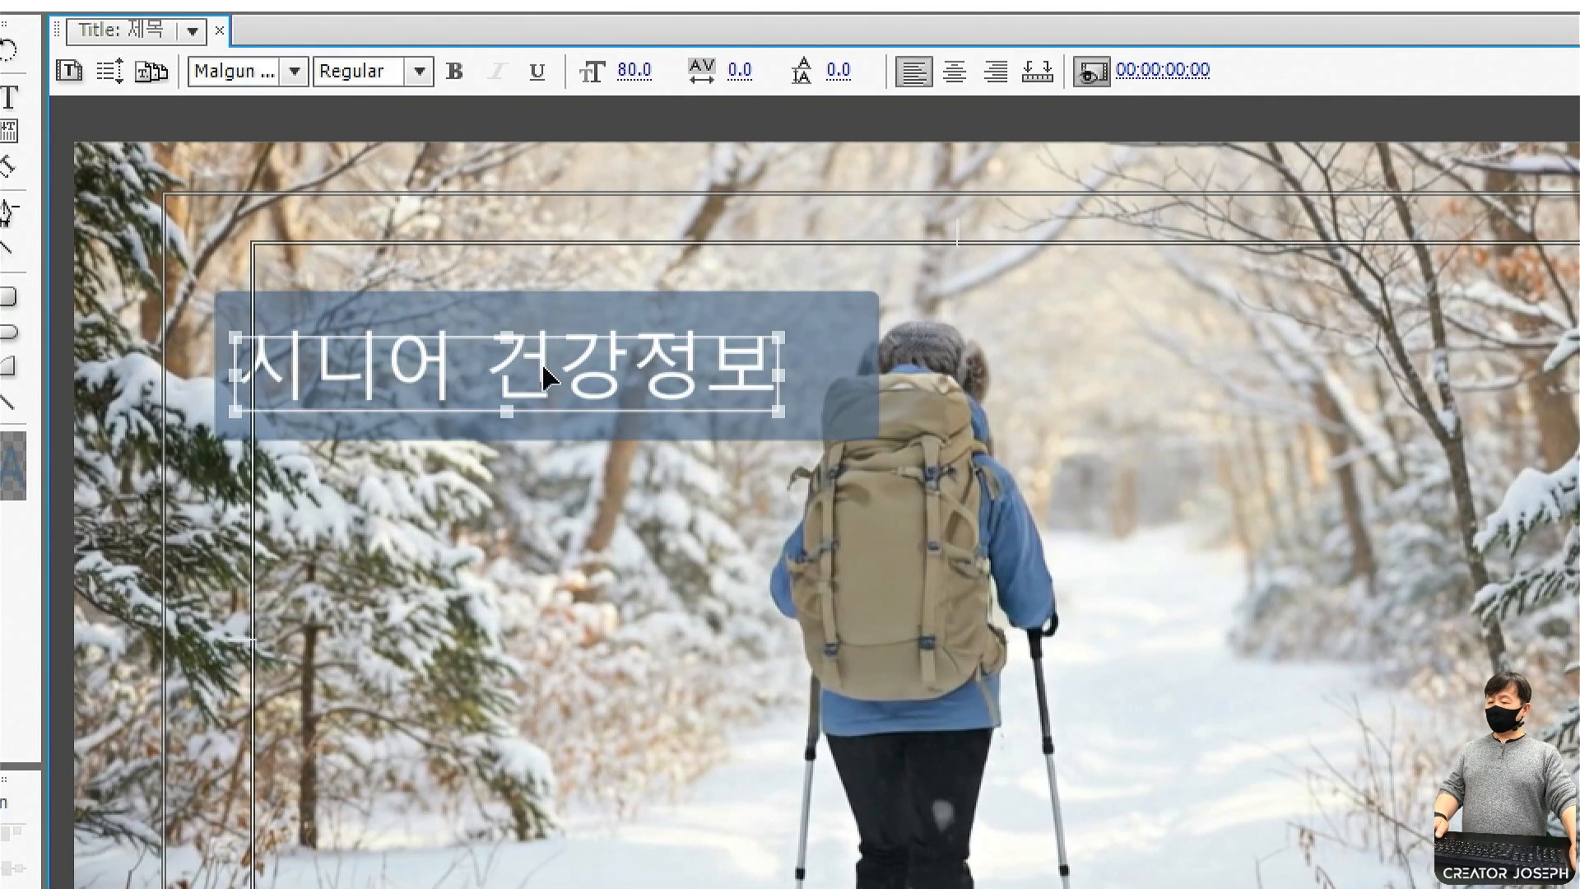
drag(540, 365, 553, 365)
Shrink the rectangle to about 649 by 133 and reposition it and the title text so the box frames the text.
click(843, 421)
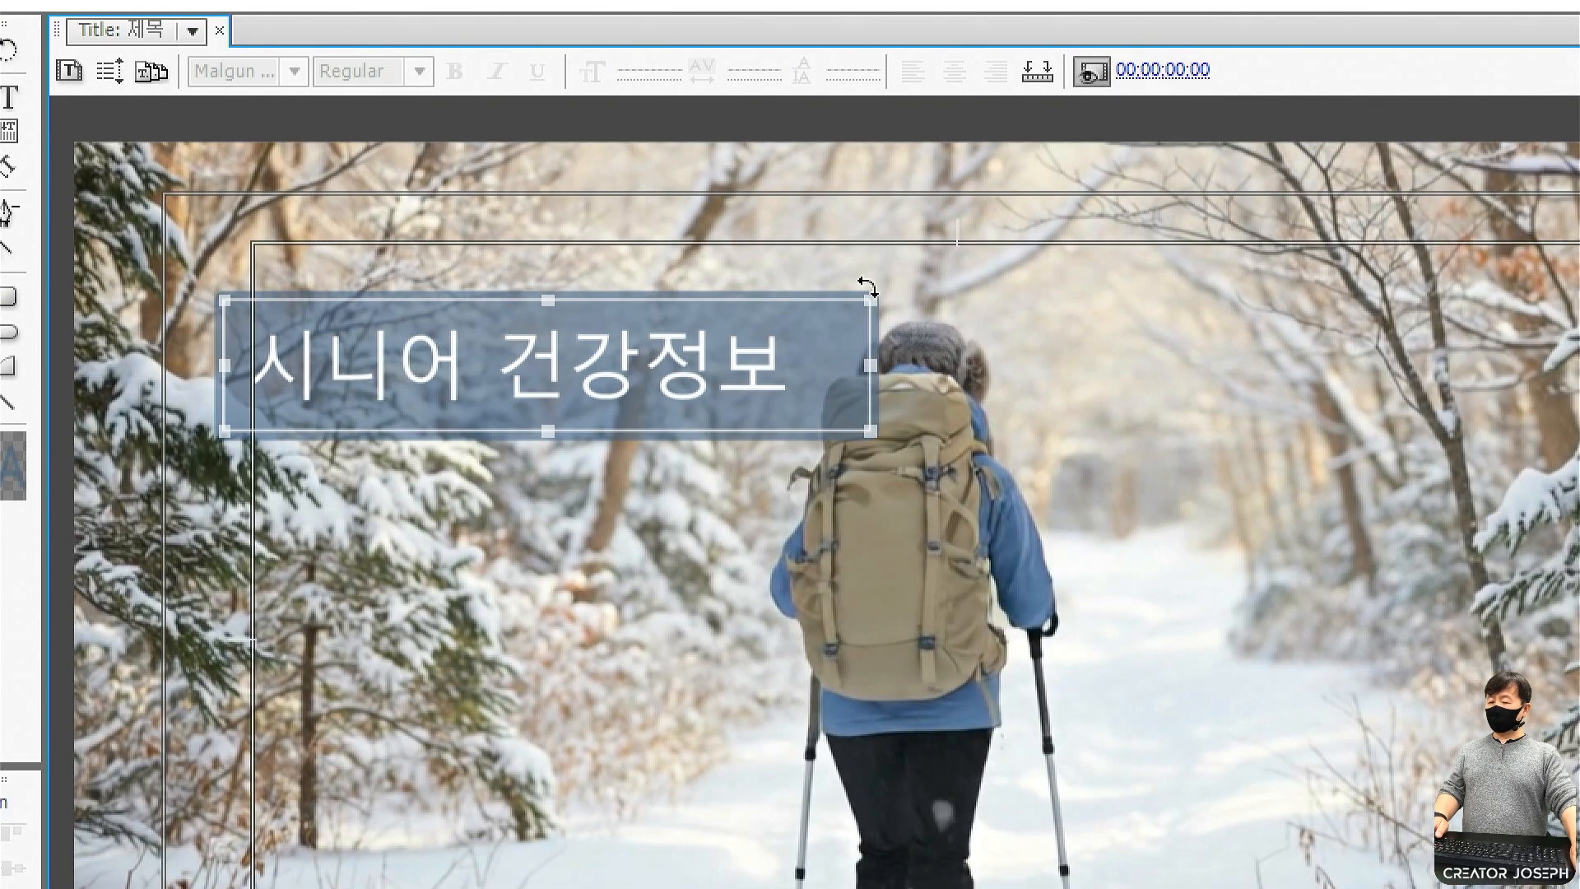
drag(858, 303, 816, 309)
click(576, 501)
drag(610, 425, 593, 356)
click(607, 585)
click(650, 483)
click(620, 553)
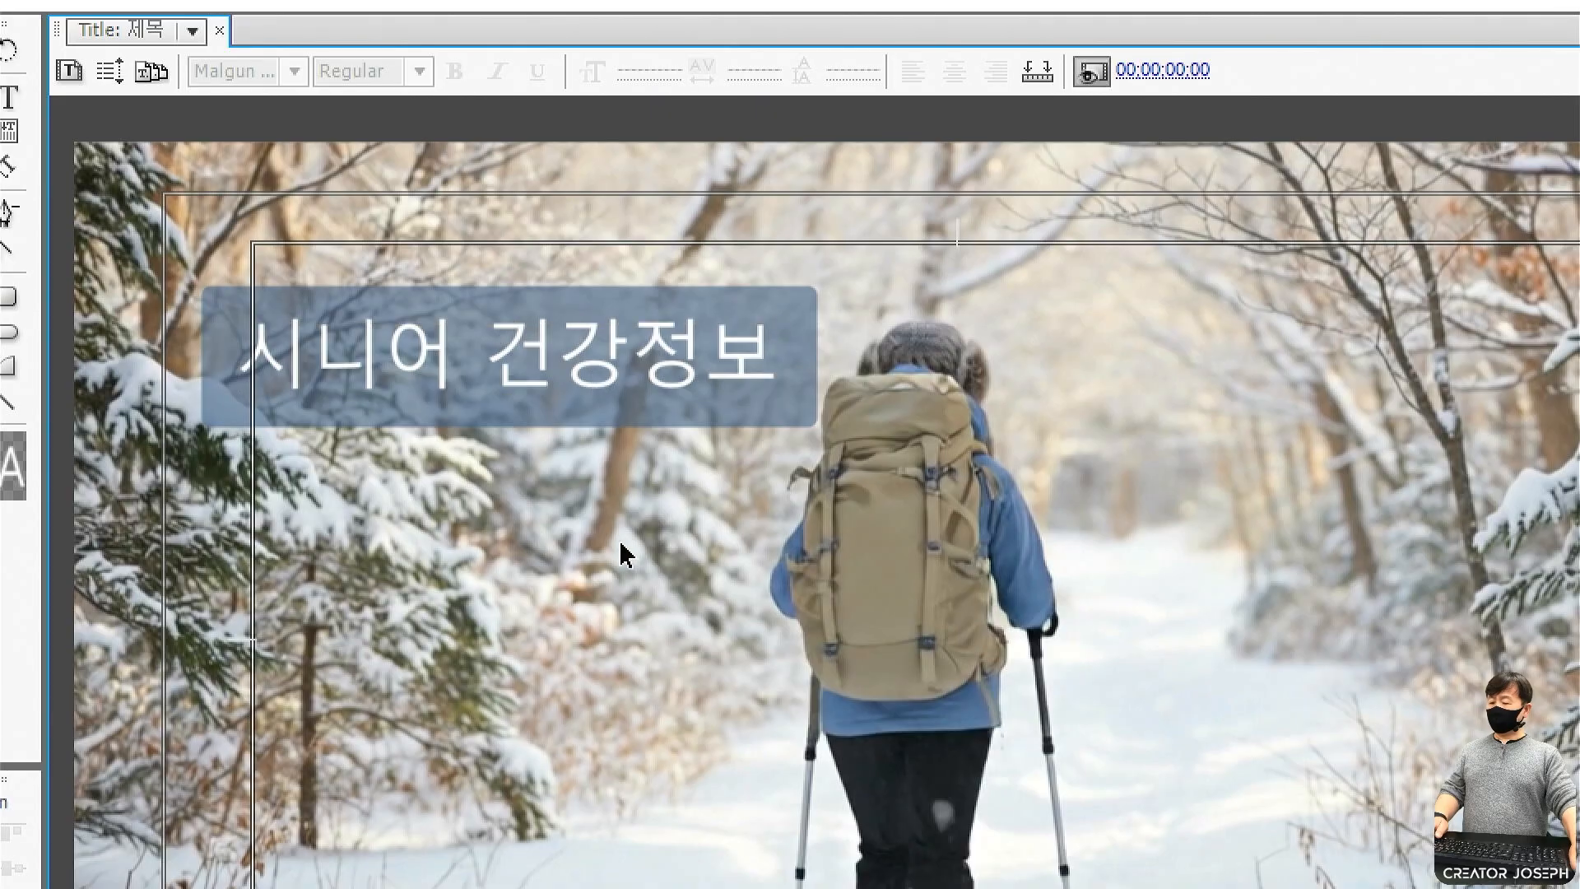
Select the title text and rectangle together, align their horizontal and vertical centers, and deselect them.
click(423, 412)
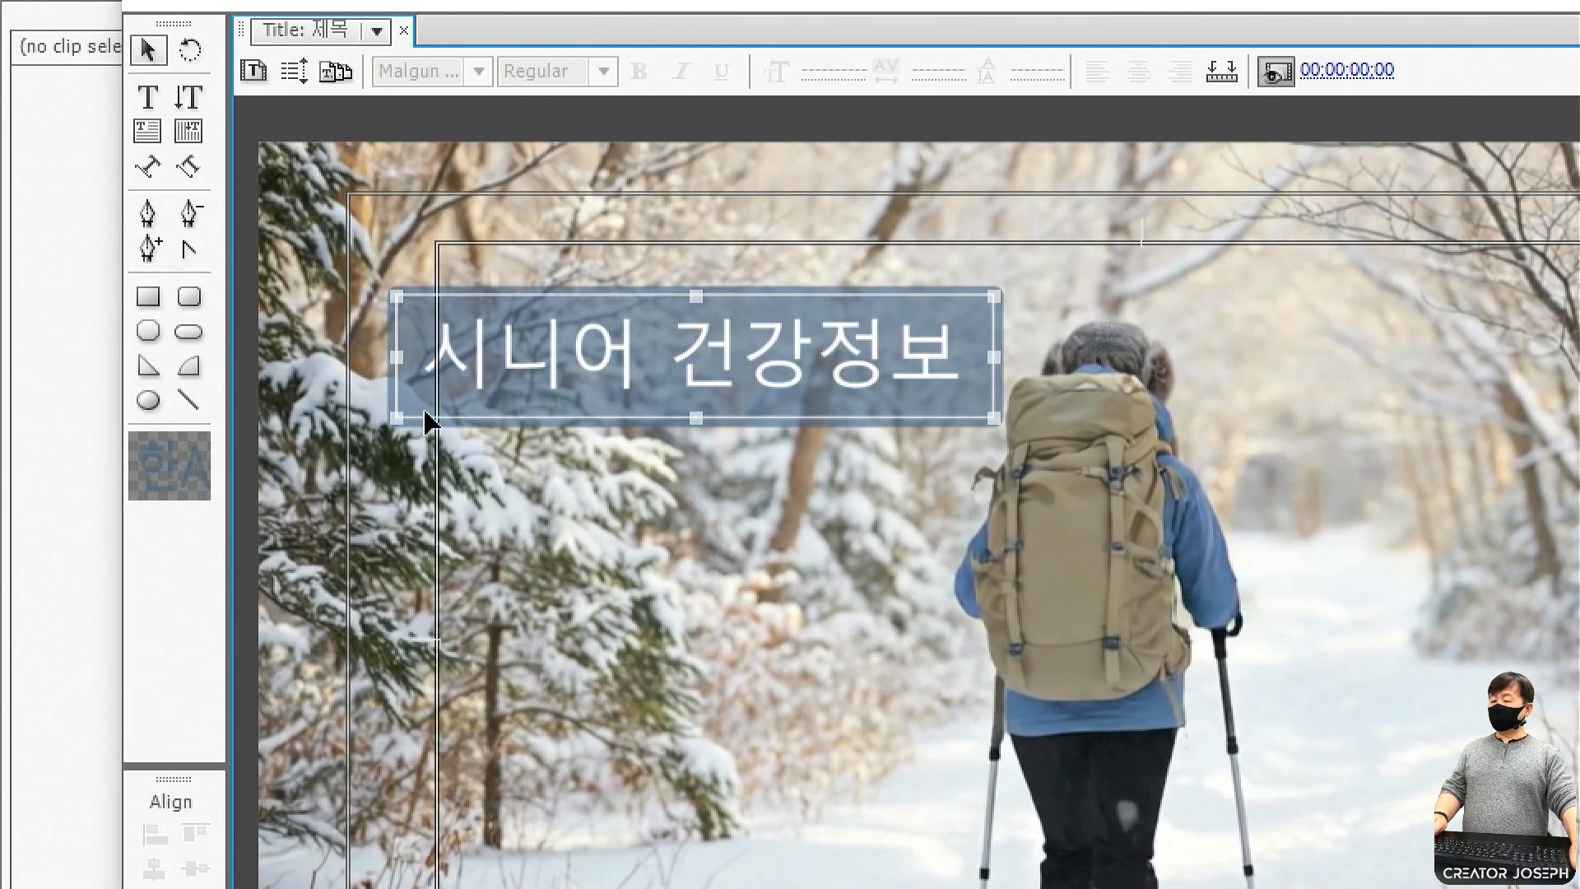
drag(560, 347, 561, 348)
click(374, 191)
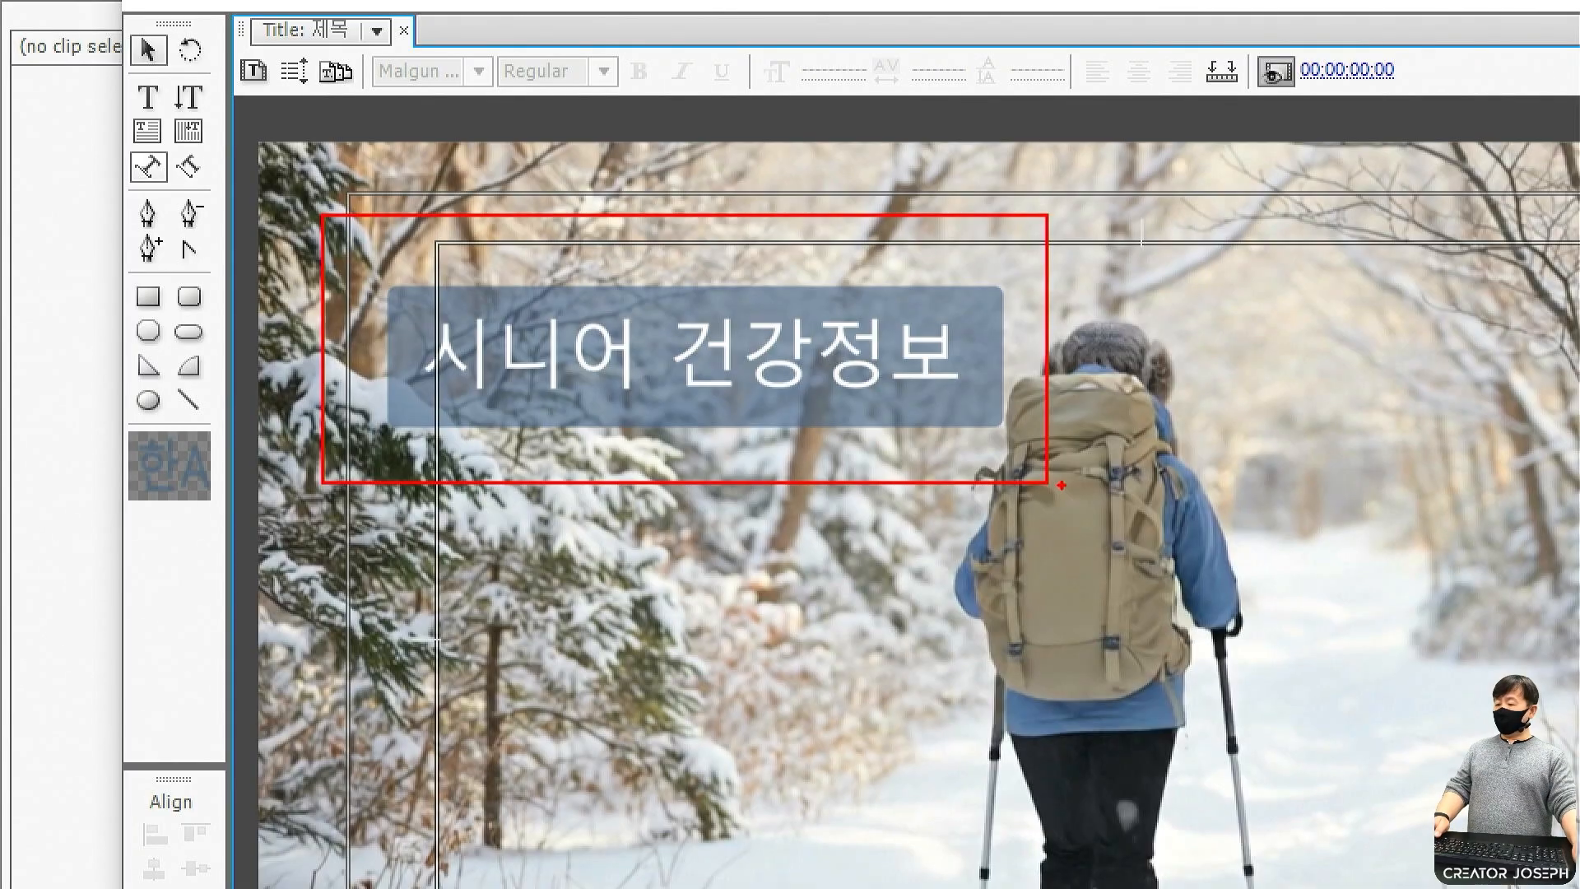
click(617, 378)
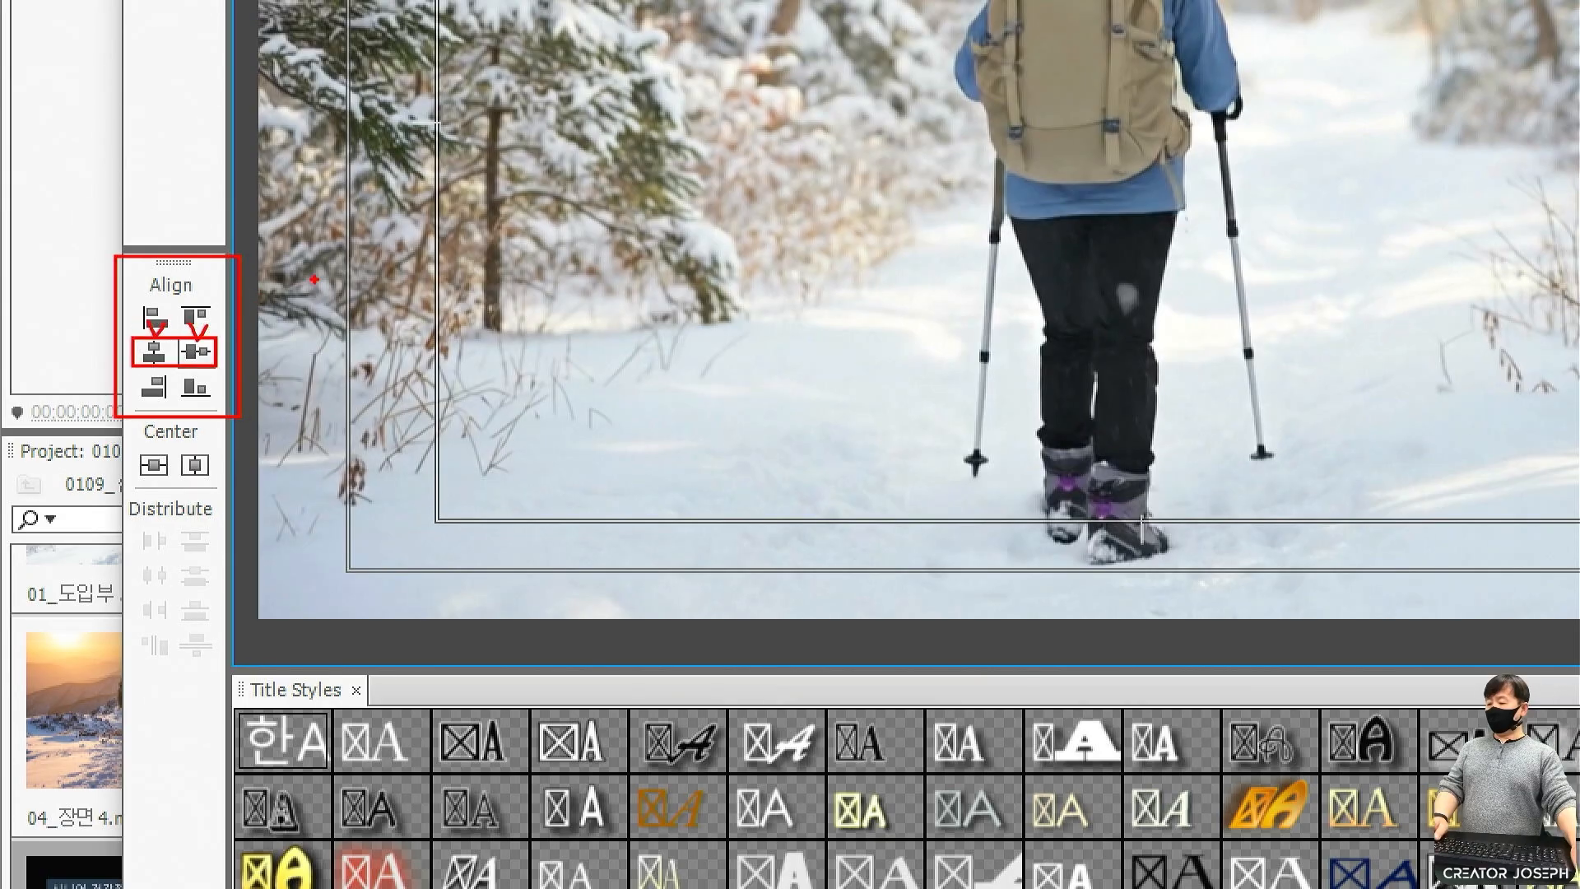
mouse_move(388, 303)
mouse_down()
mouse_move(378, 354)
mouse_move(451, 357)
mouse_move(410, 398)
mouse_move(333, 329)
mouse_move(437, 252)
mouse_move(466, 372)
mouse_up()
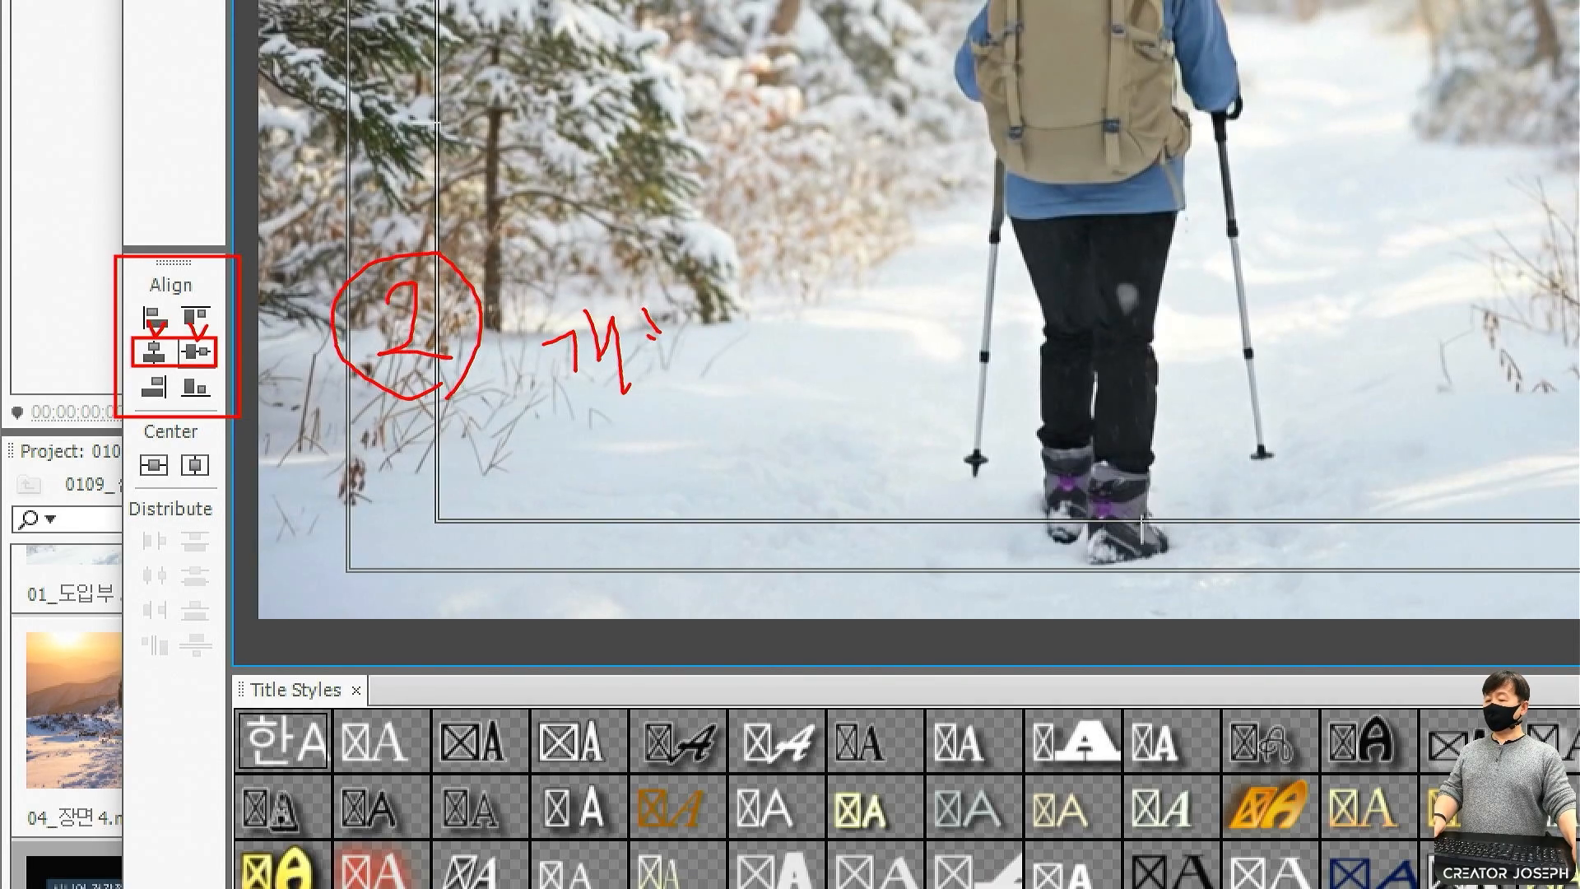
drag(651, 366, 689, 354)
mouse_move(690, 333)
mouse_down()
mouse_move(709, 382)
mouse_move(730, 316)
mouse_move(727, 380)
mouse_up()
drag(730, 312, 732, 382)
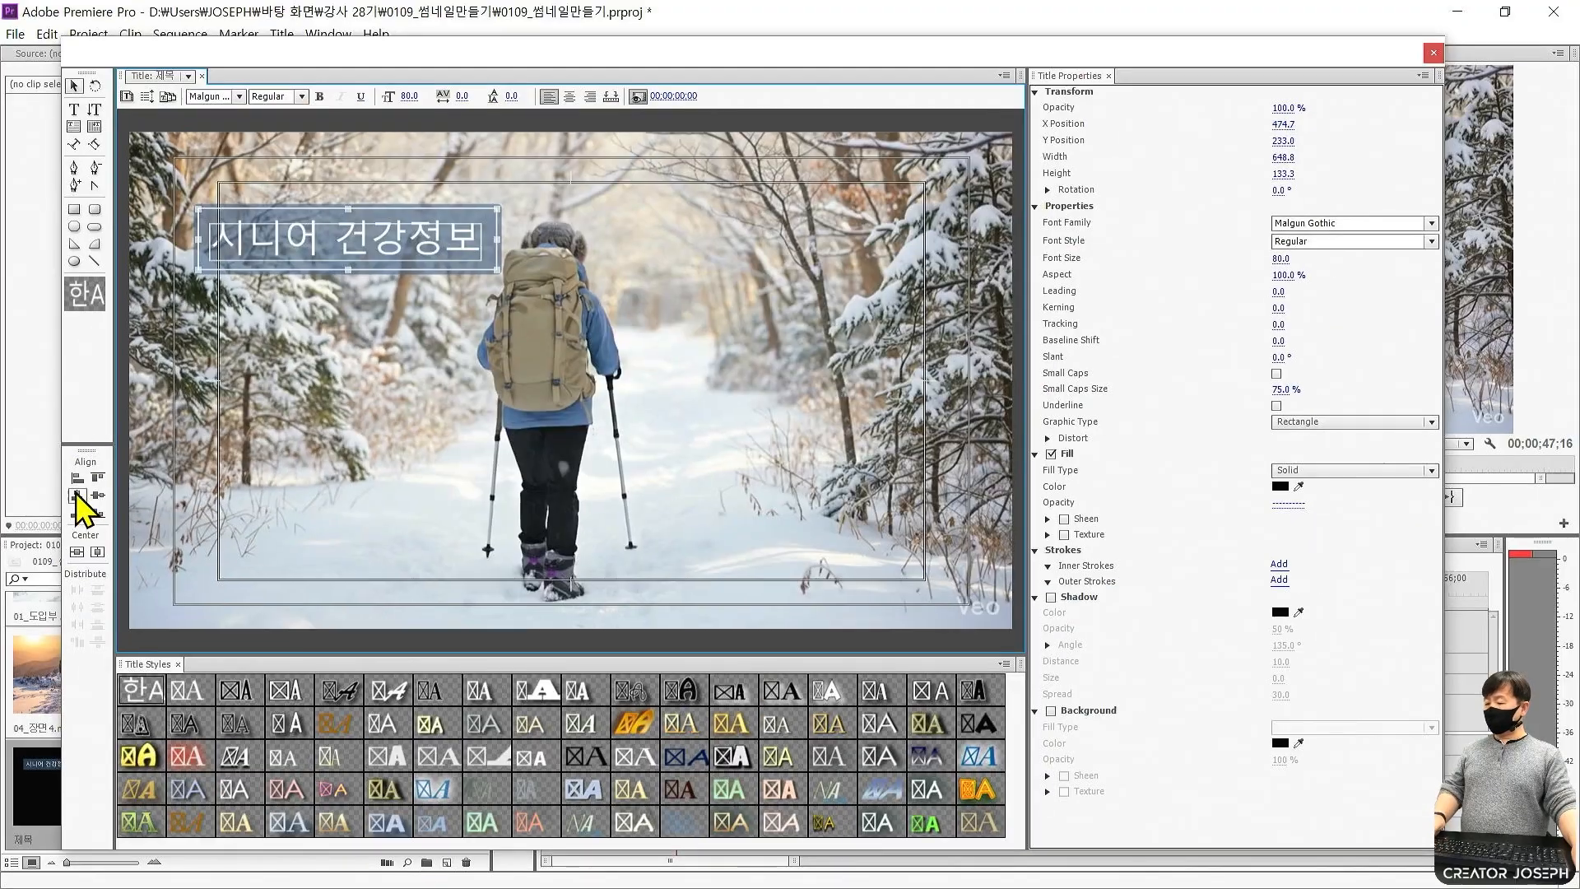
click(99, 496)
click(282, 420)
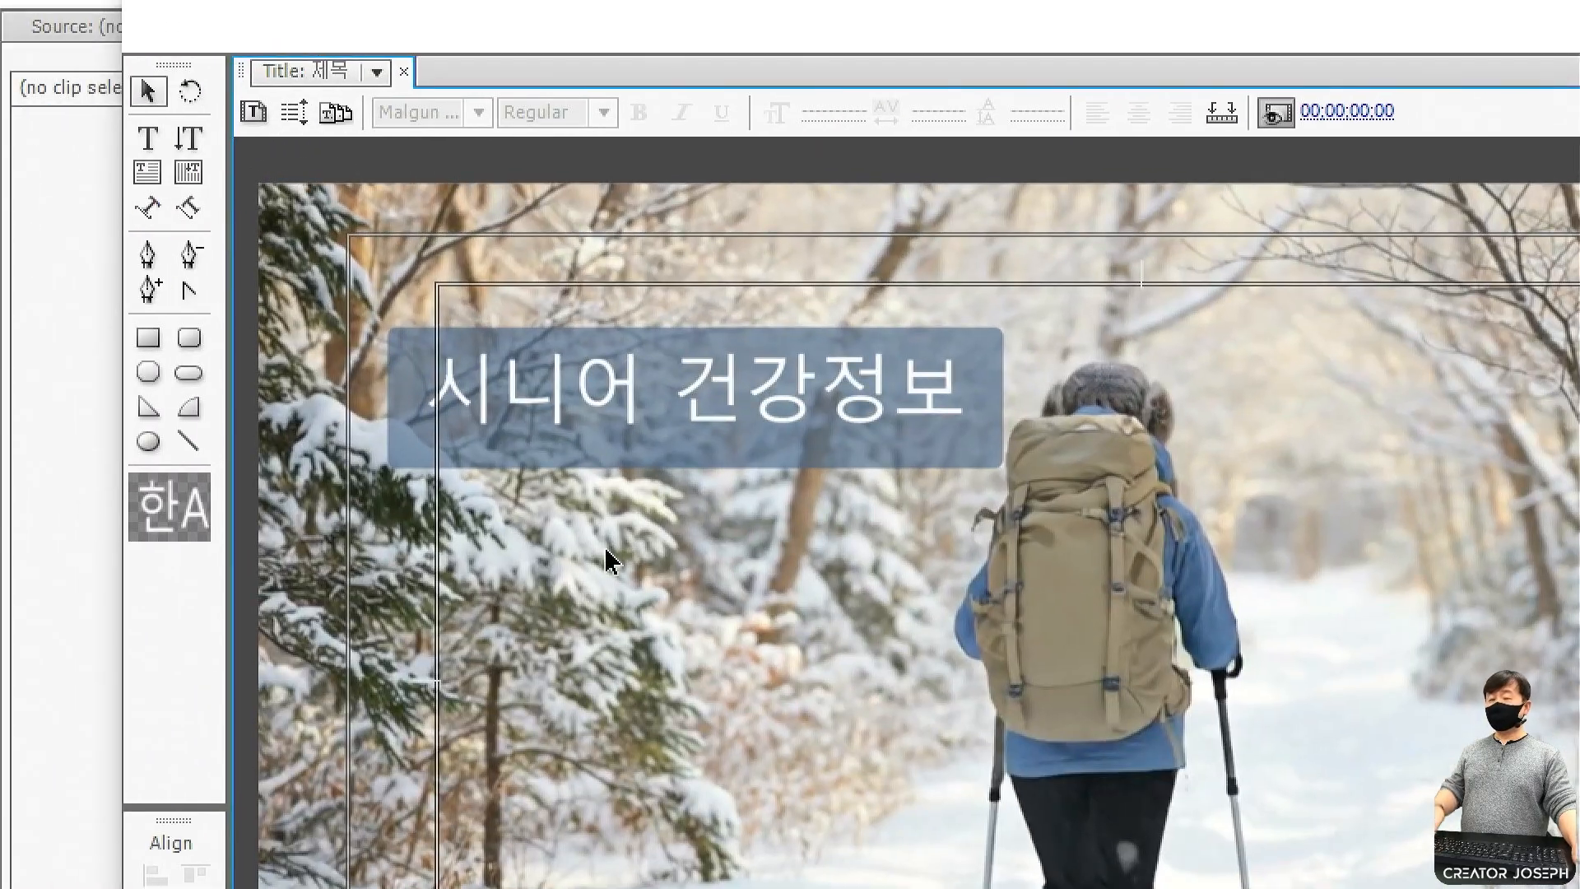
Nudge the title text down slightly inside the rectangle and deselect it.
click(730, 397)
key(Down)
key(Down)
key(Down)
key(Down)
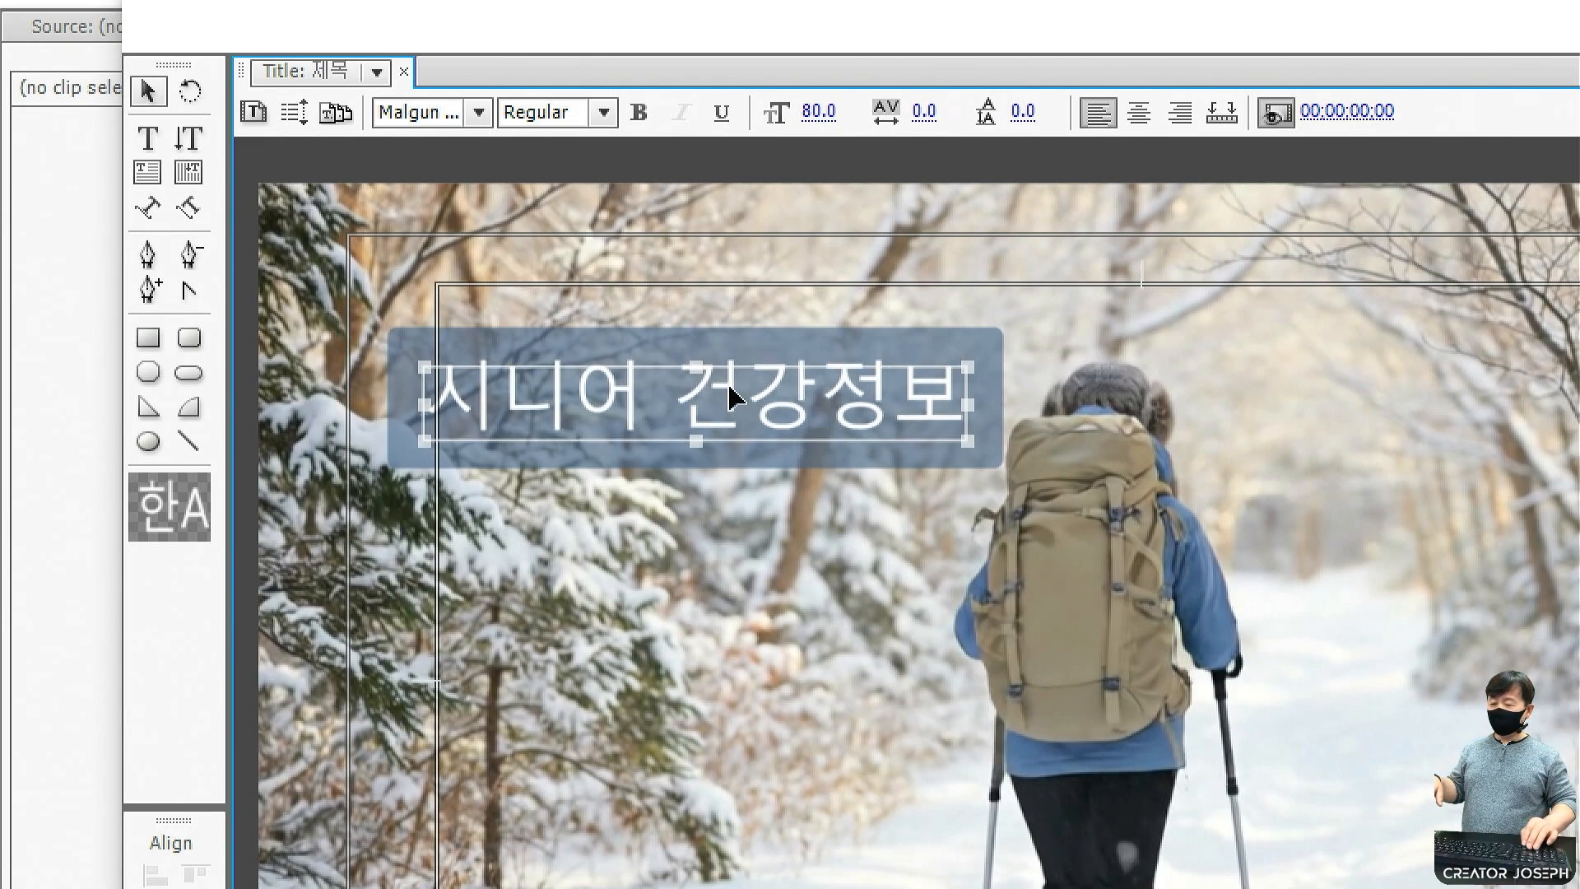
click(765, 624)
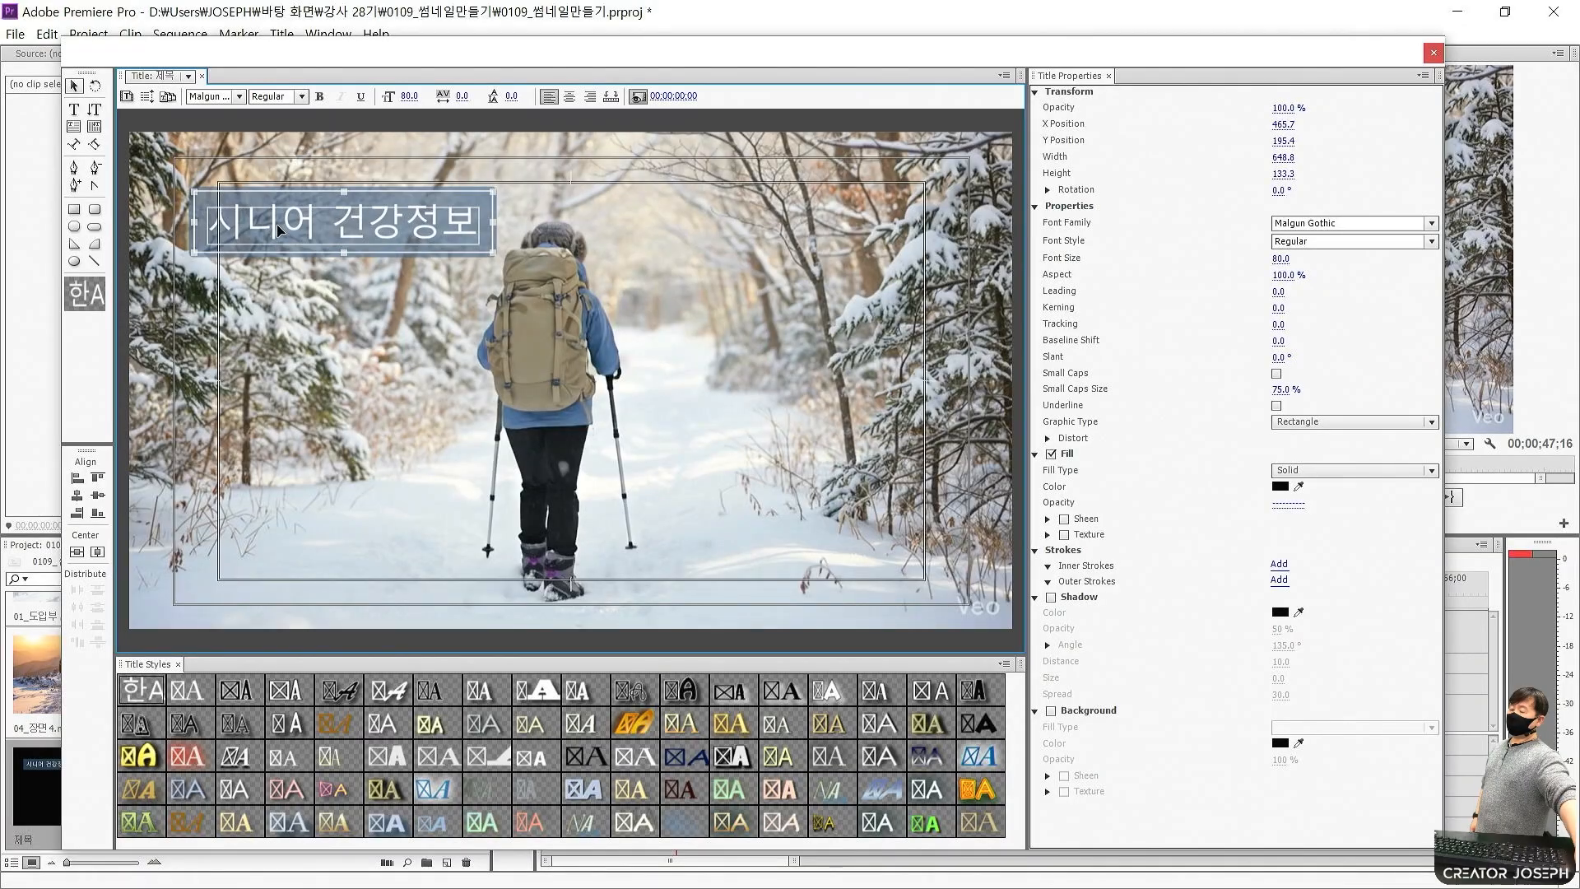
Move the title text and its rectangle together slightly higher beside the hiker's head, and deselect them.
click(553, 369)
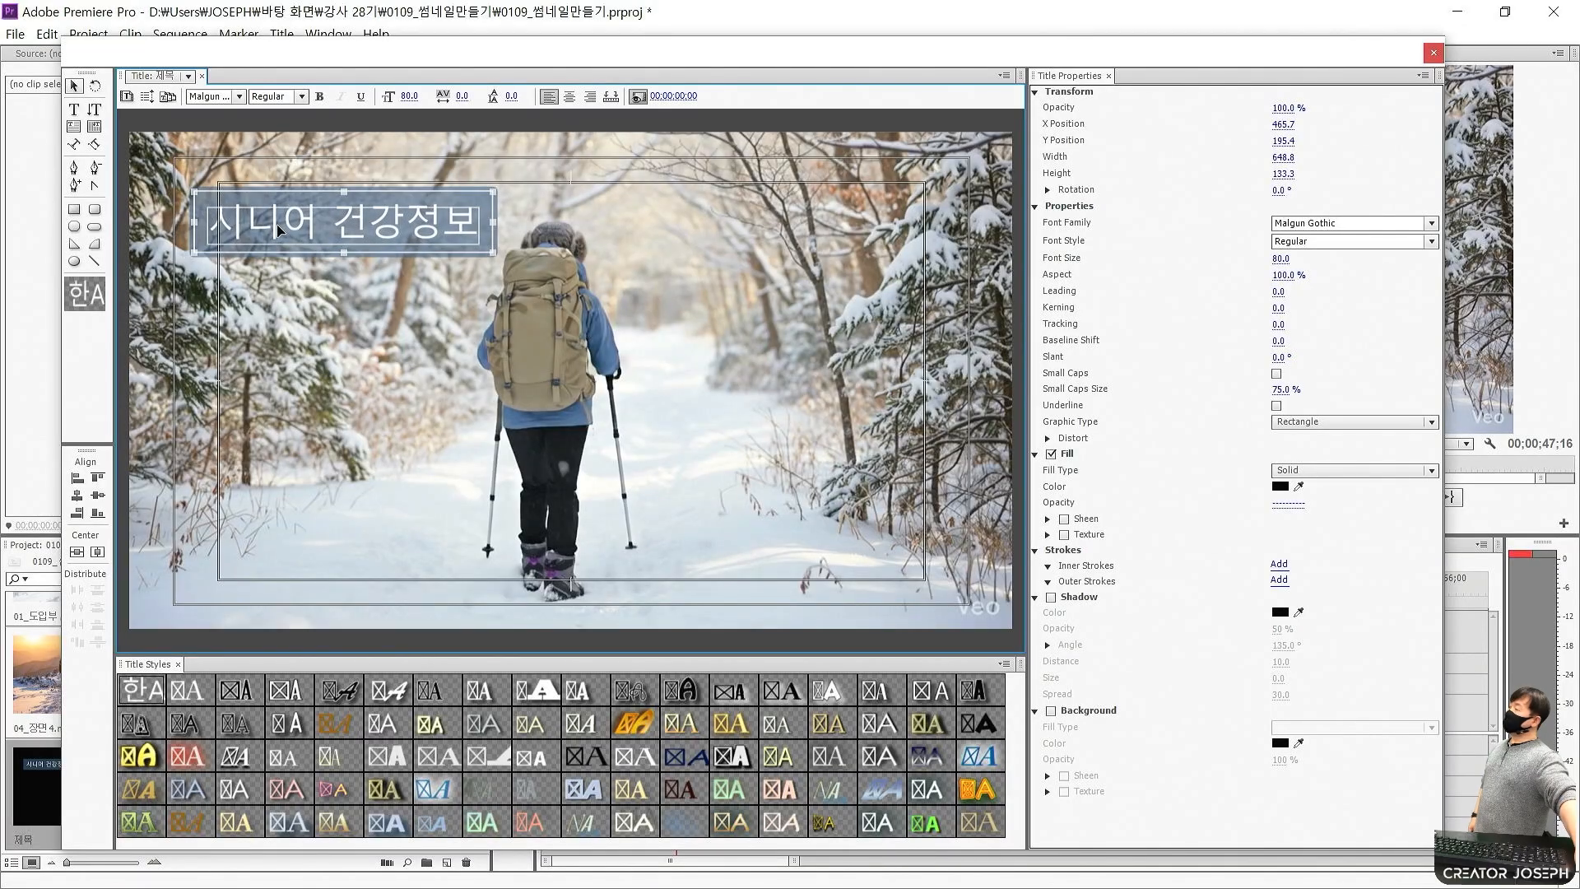
drag(277, 223, 283, 219)
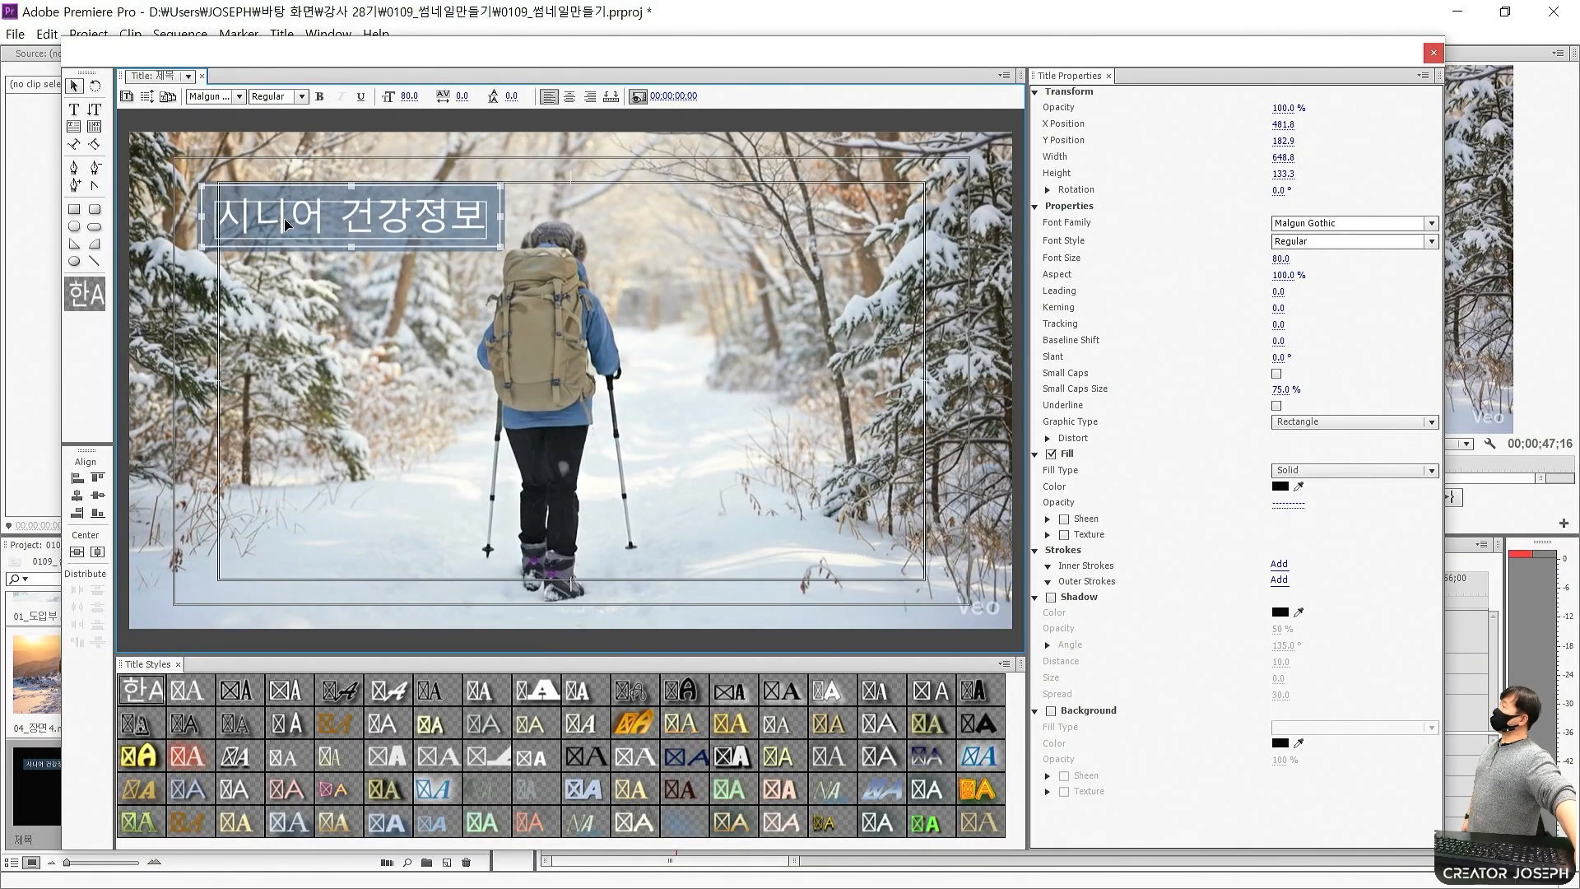
click(318, 401)
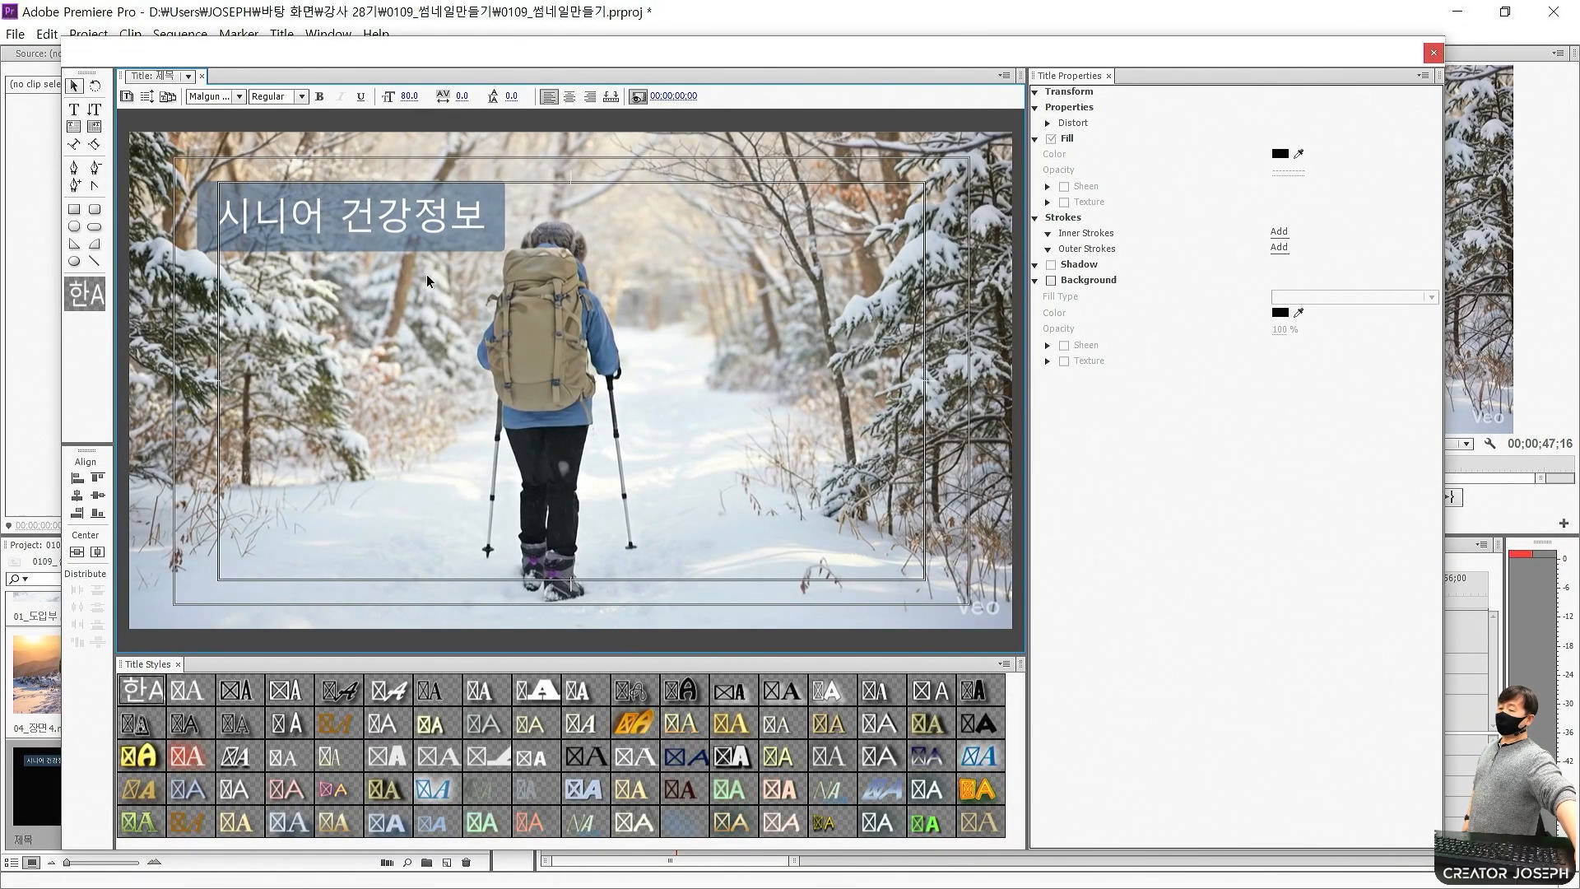
click(420, 232)
mouse_move(424, 230)
mouse_down()
mouse_move(562, 284)
mouse_move(429, 229)
mouse_up()
click(572, 296)
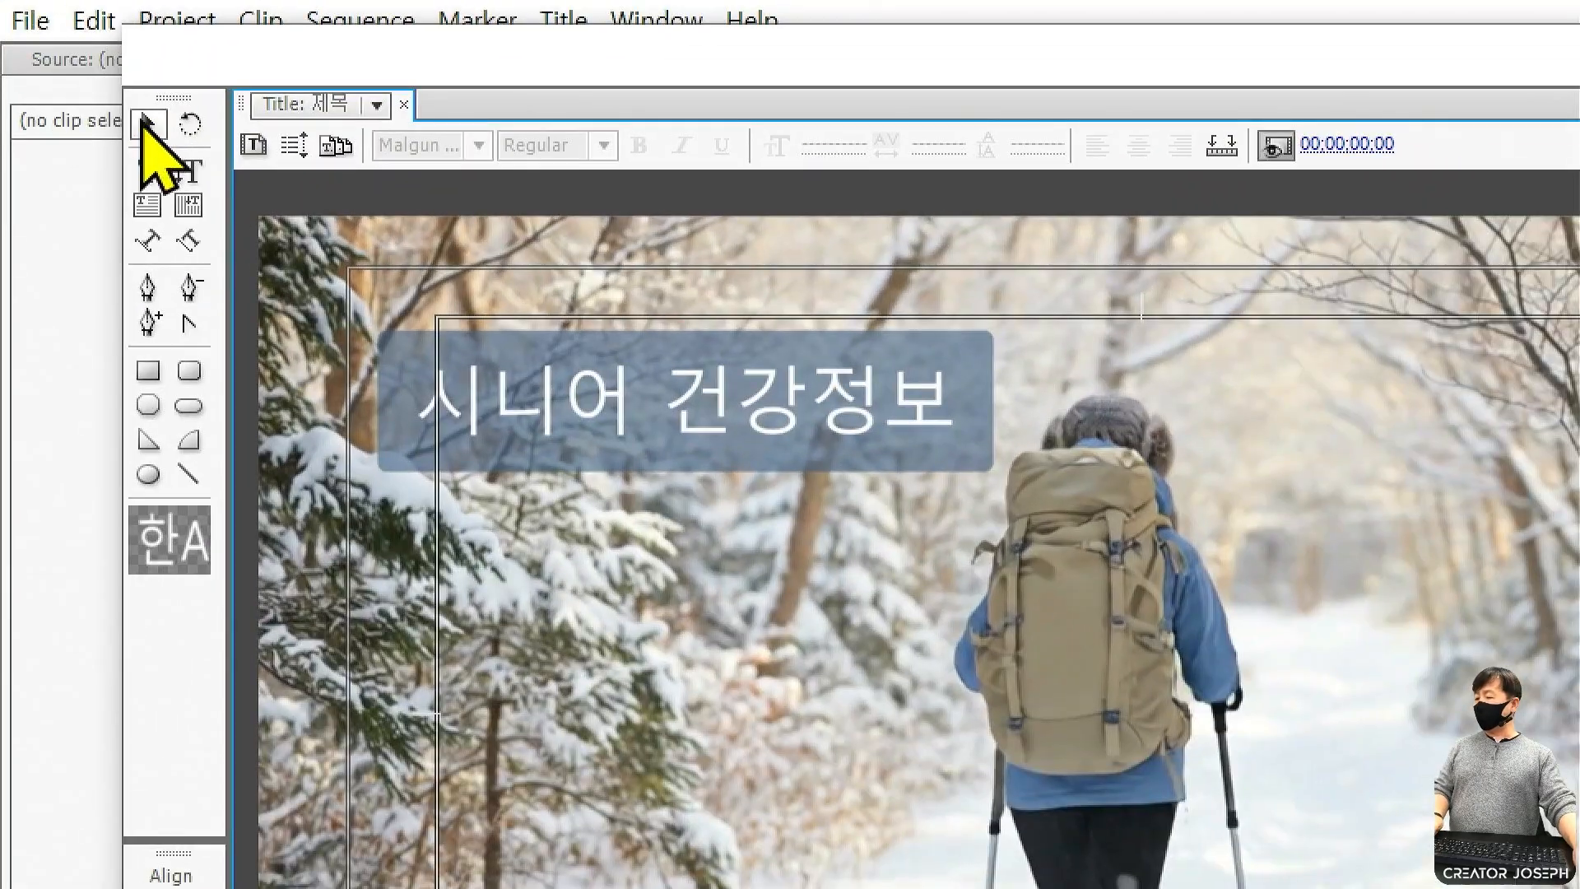
click(73, 86)
mouse_move(629, 685)
mouse_down()
mouse_move(650, 729)
mouse_move(685, 656)
mouse_up()
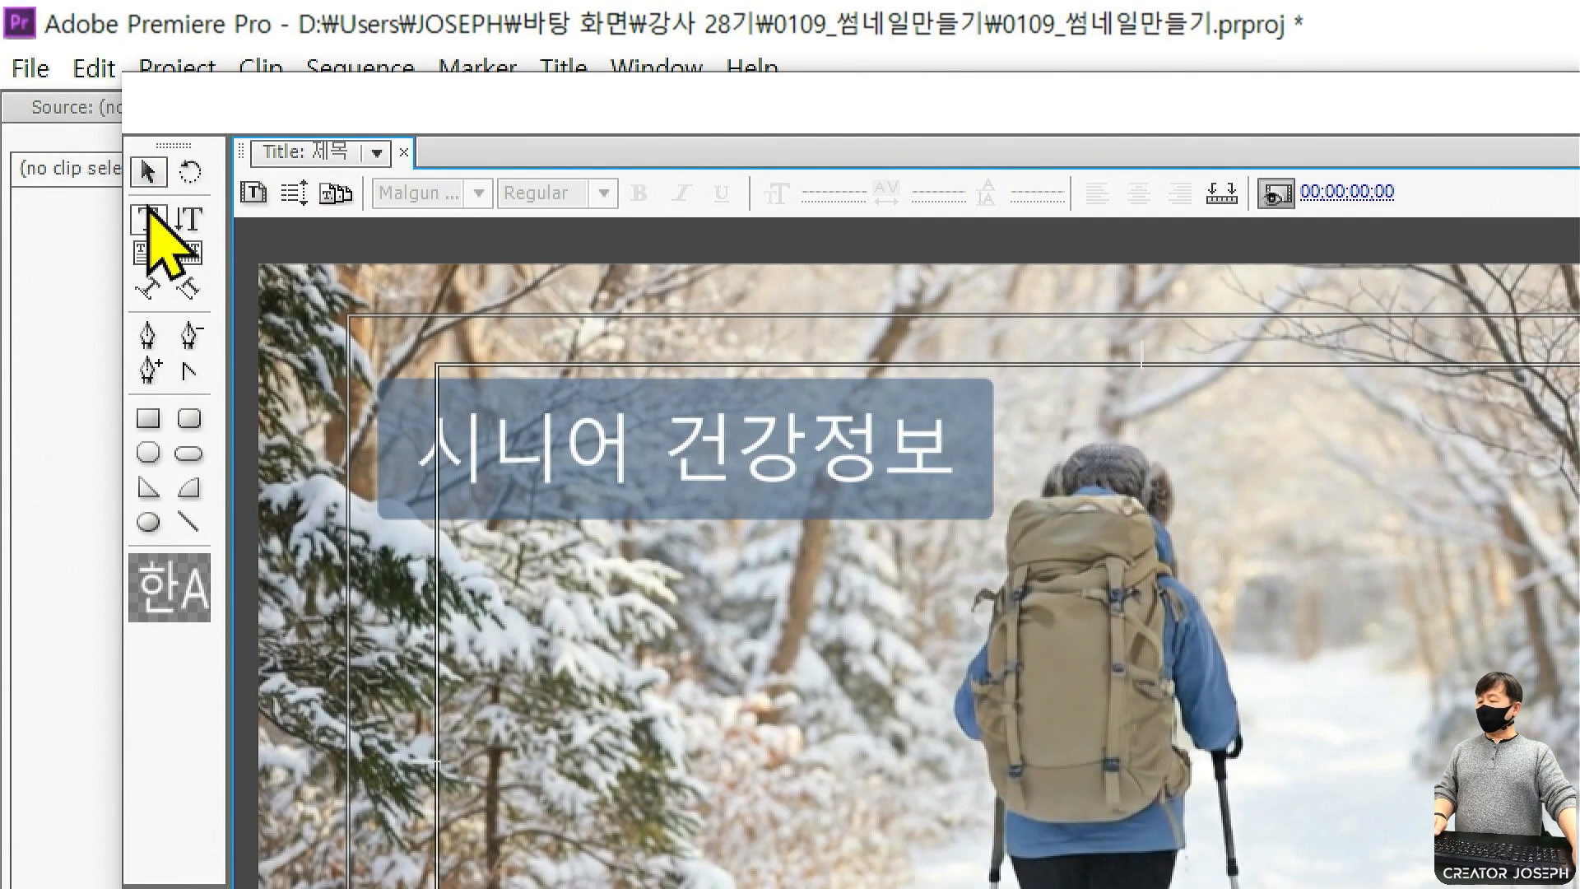
Add the text "겨울산 등산 안전하게 즐기는 방법" below the "시니어 건강정보" label, using the first title style.
click(150, 219)
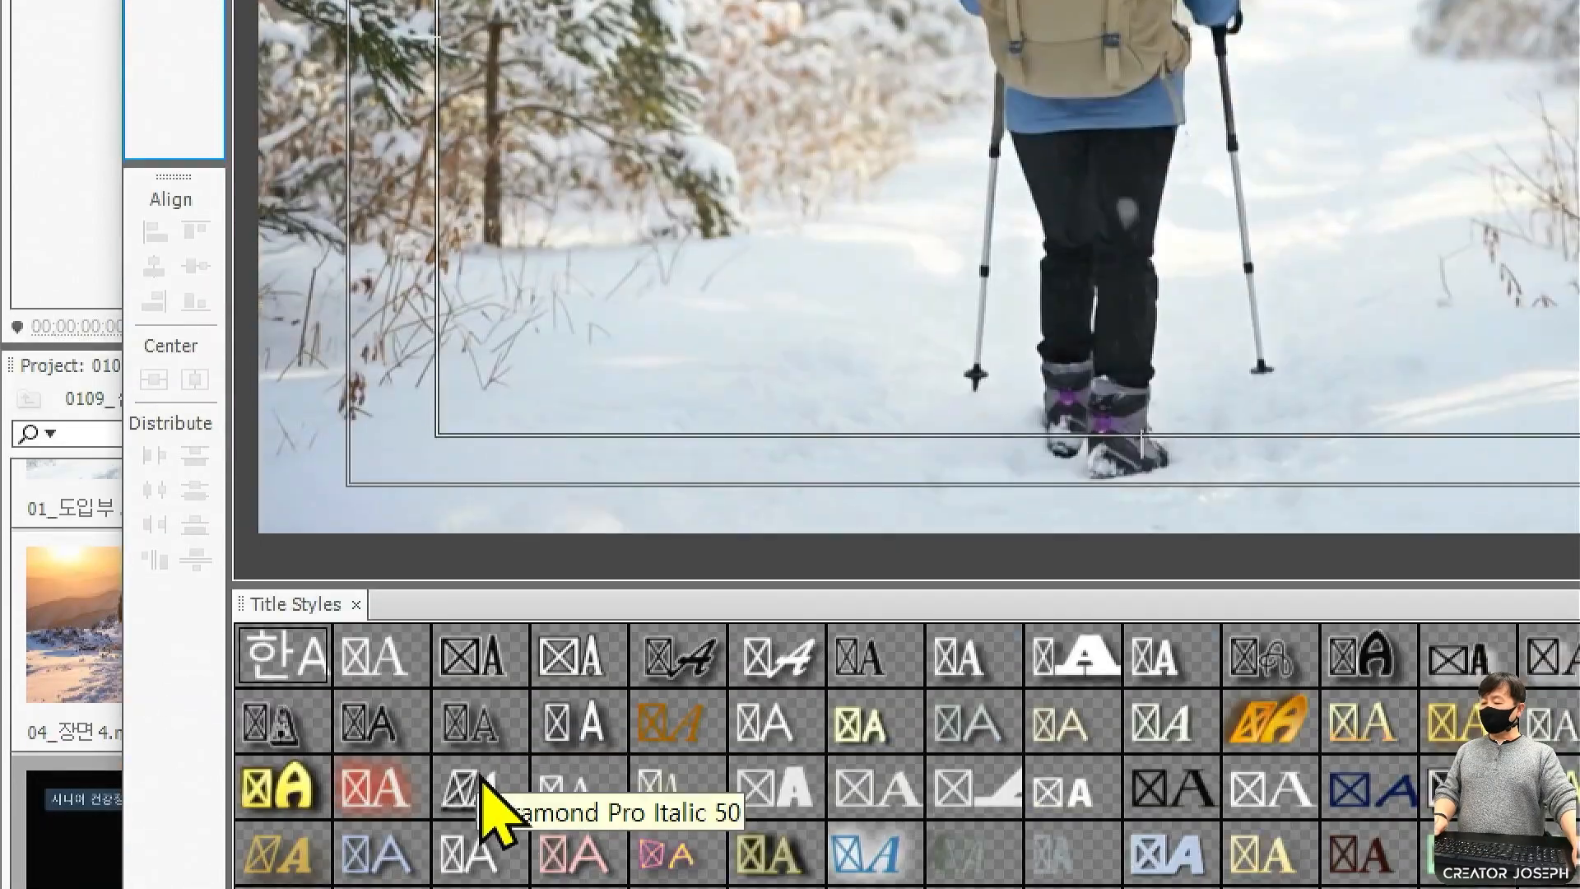
click(298, 670)
drag(455, 191, 502, 124)
key(Escape)
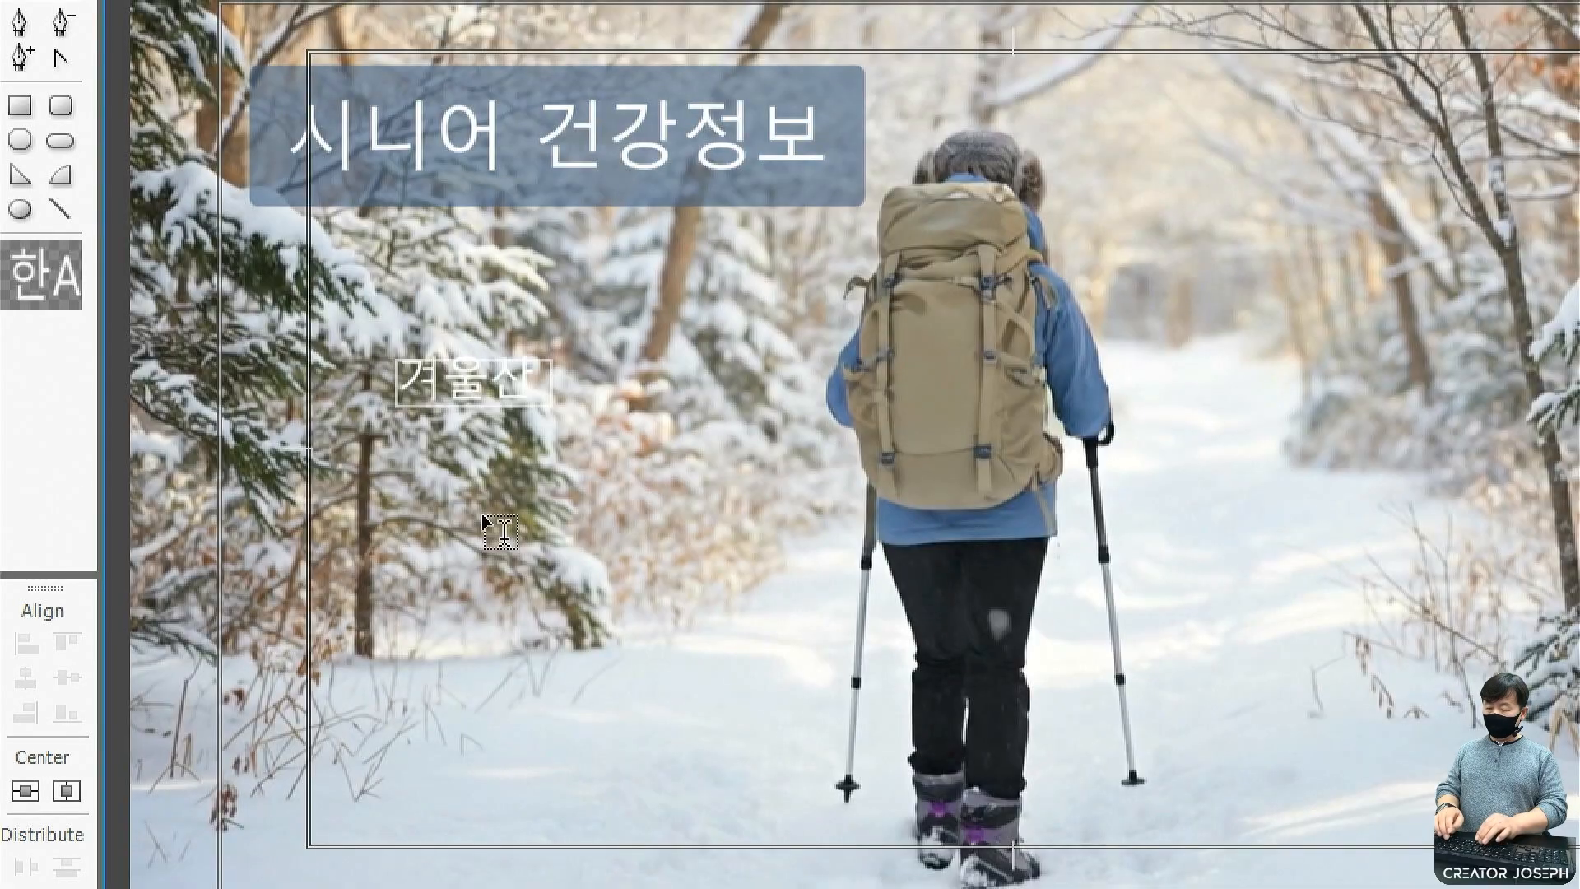
text(등산)
text( 안전하게 즐기는)
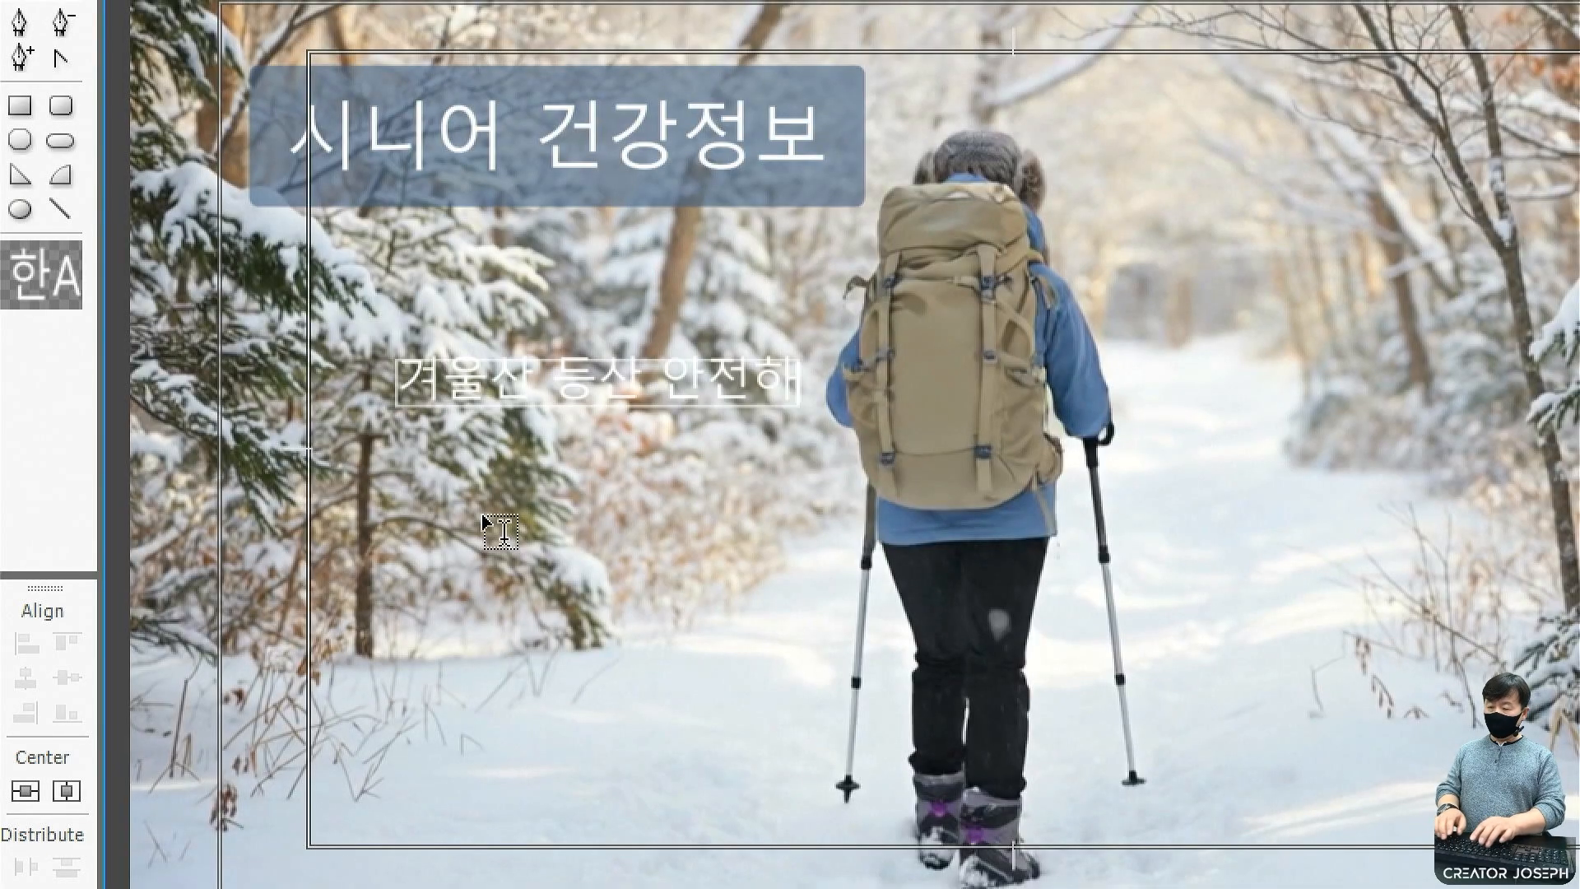
text( 방법)
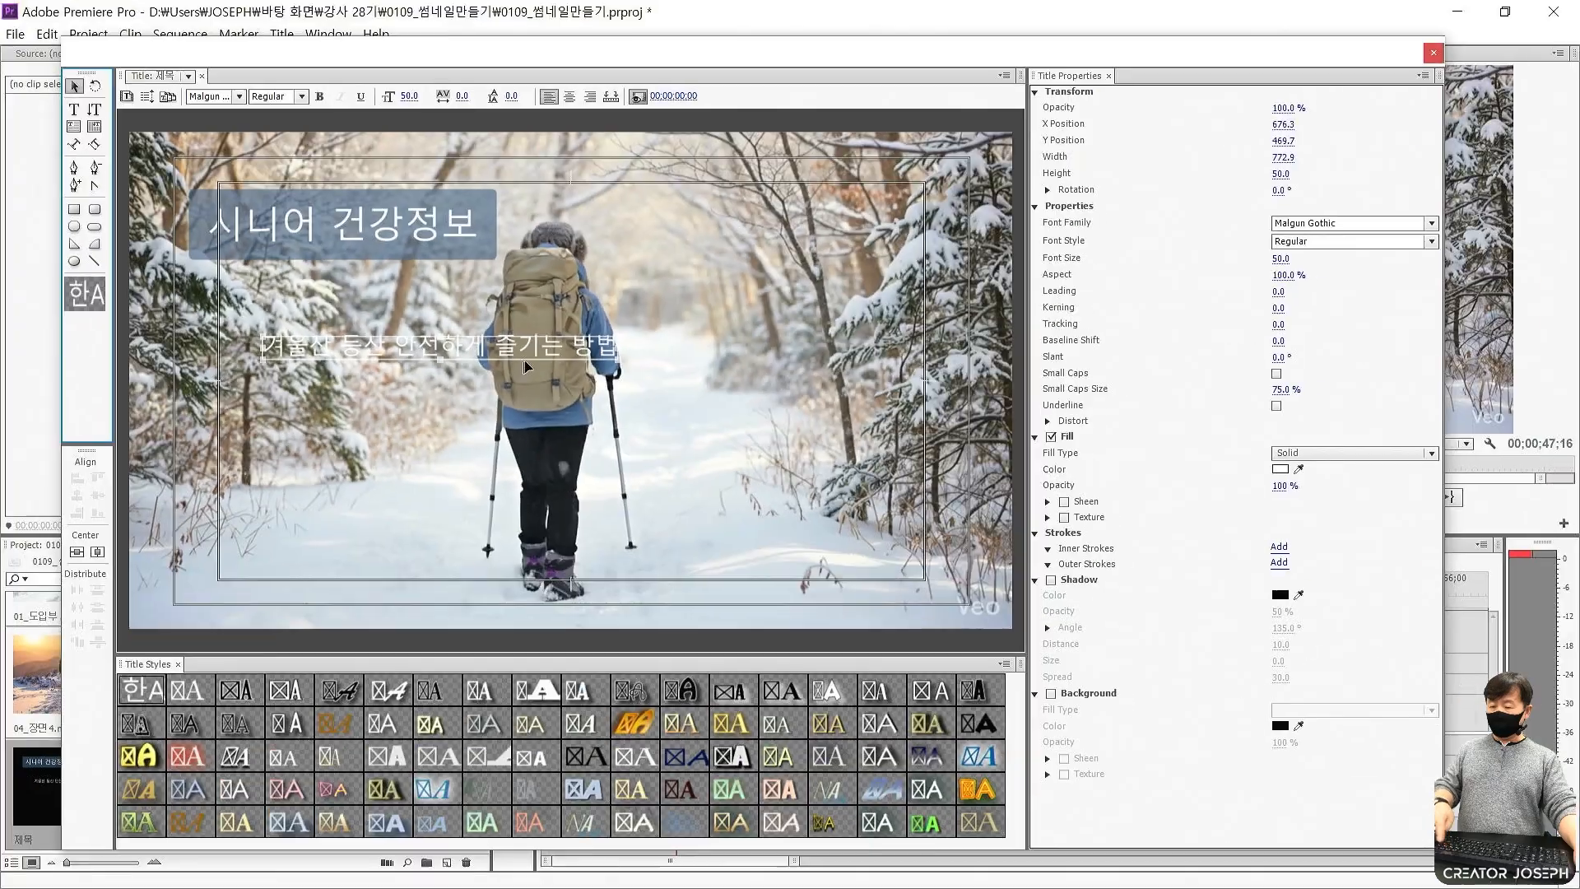
drag(512, 358, 522, 366)
Set the main title text to font size 120 and font style Bold.
click(1283, 258)
text(120)
key(Return)
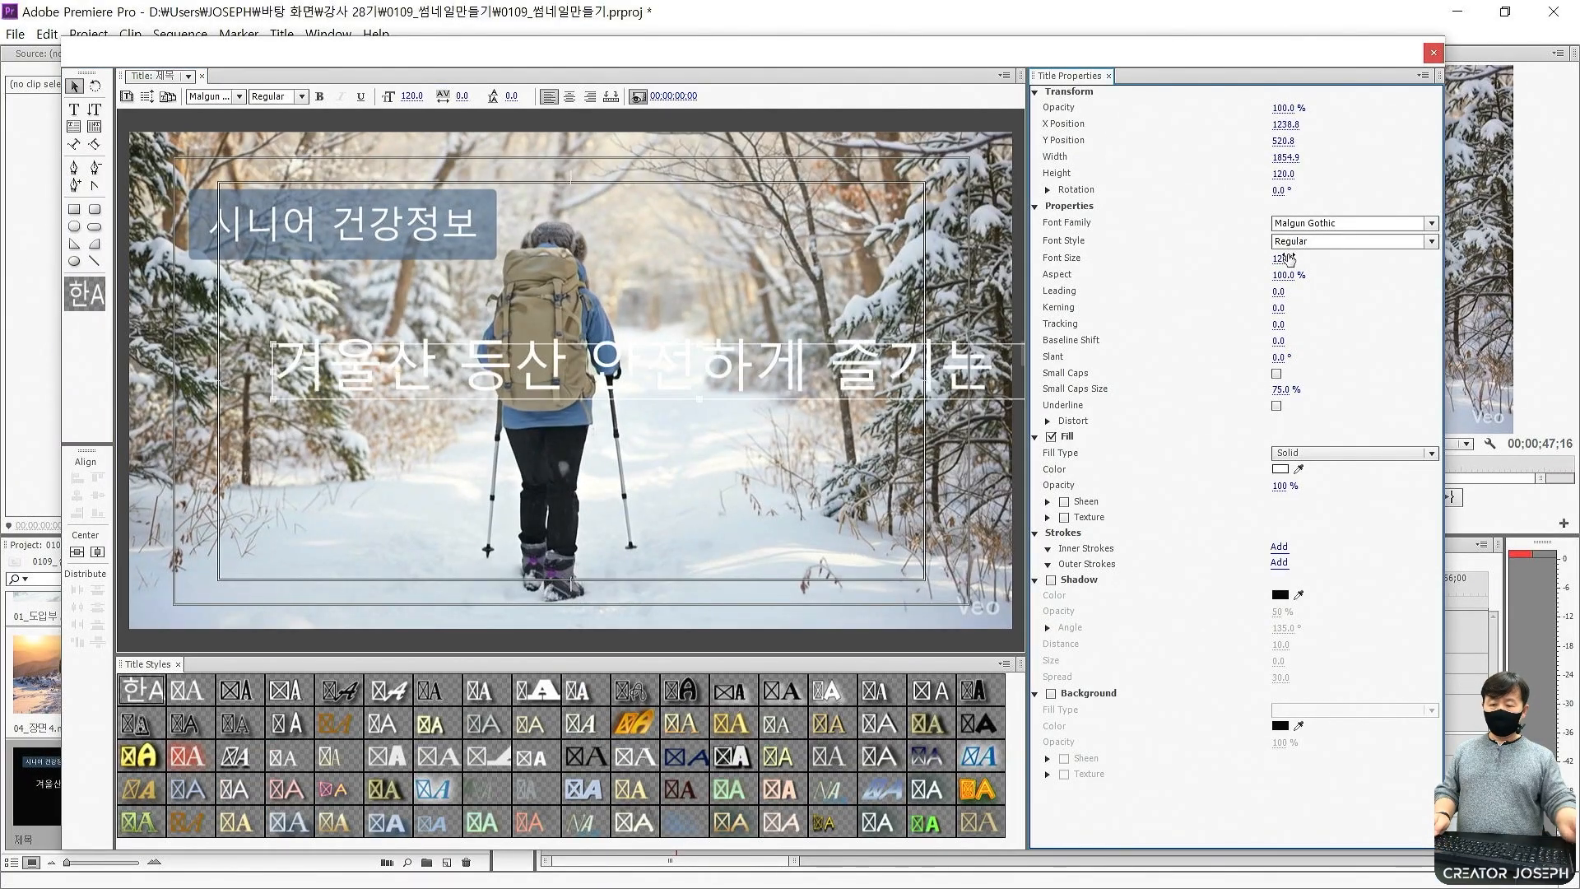
click(1431, 241)
click(1341, 263)
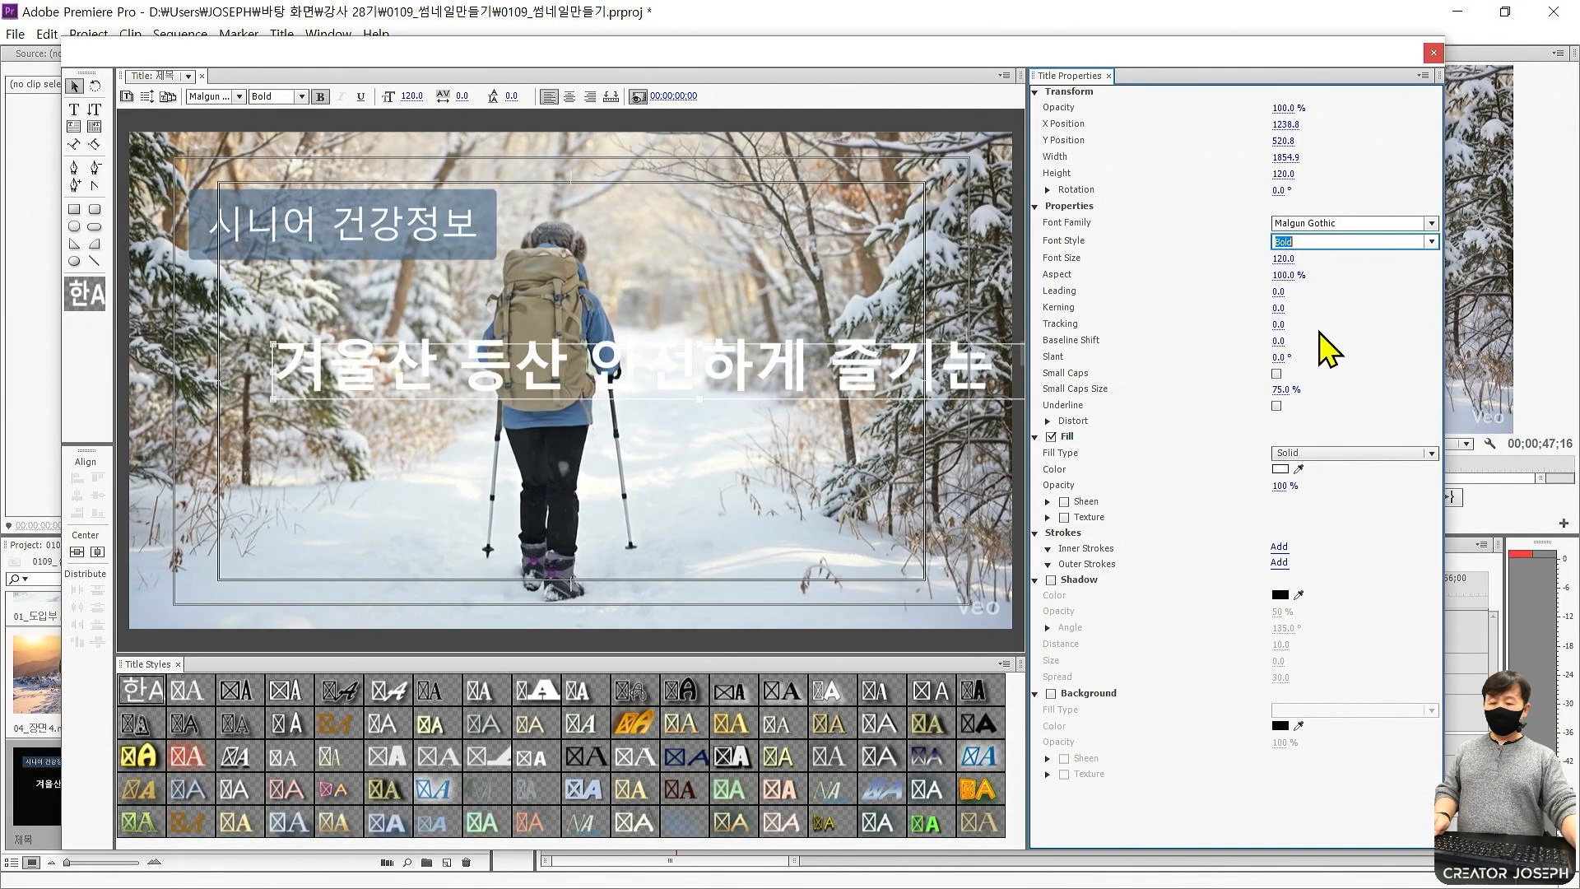
Add an outer stroke of size 40 to the main title text and centre the text horizontally and vertically in the frame.
click(1278, 562)
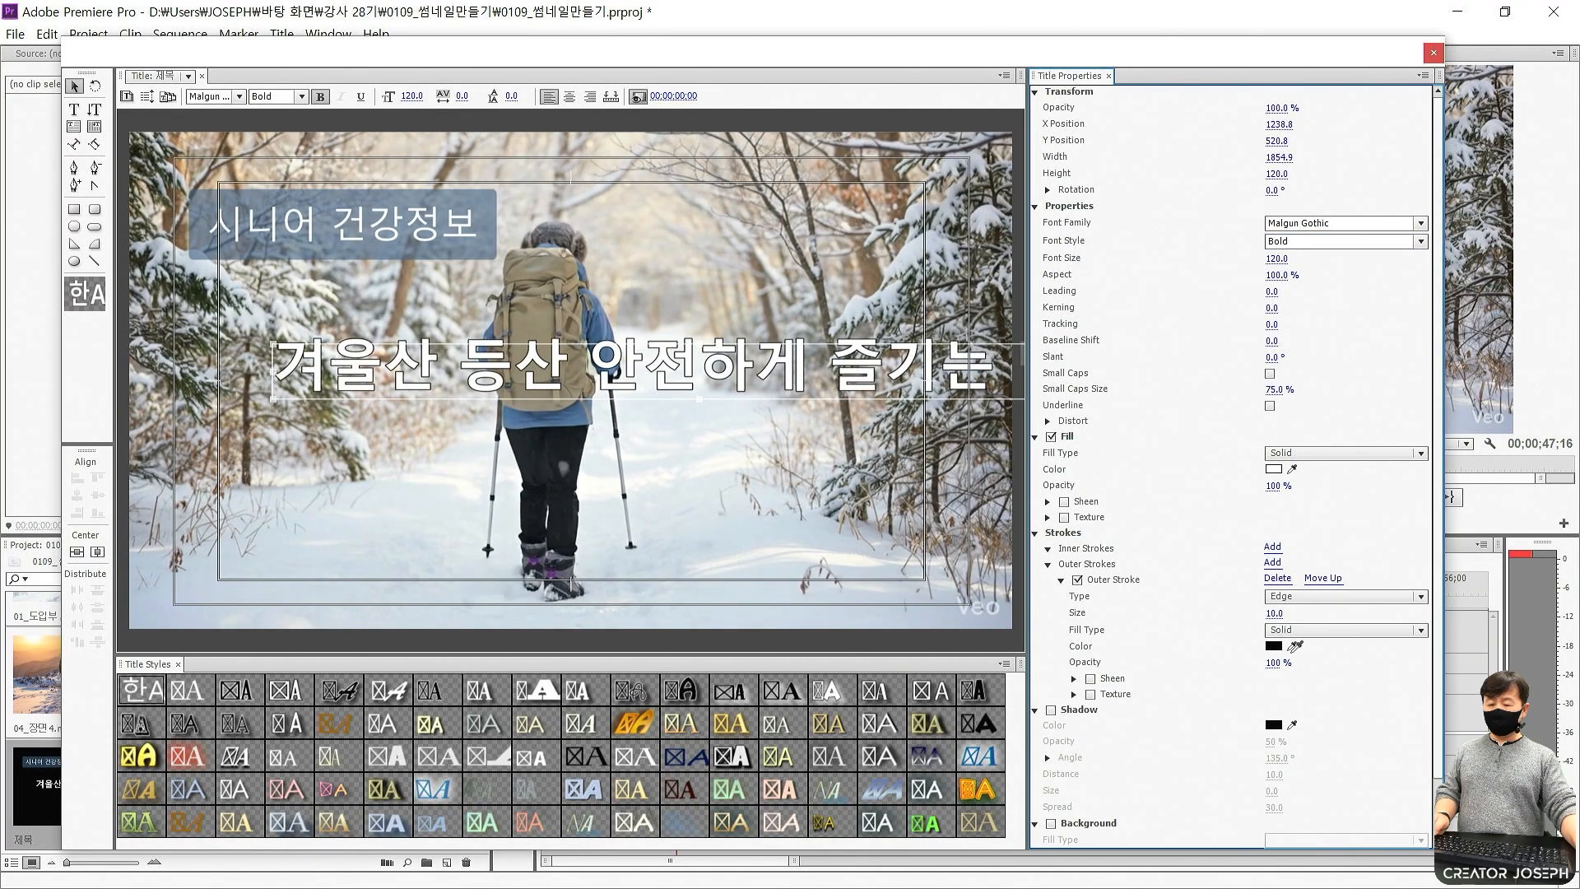
click(1272, 612)
text(40)
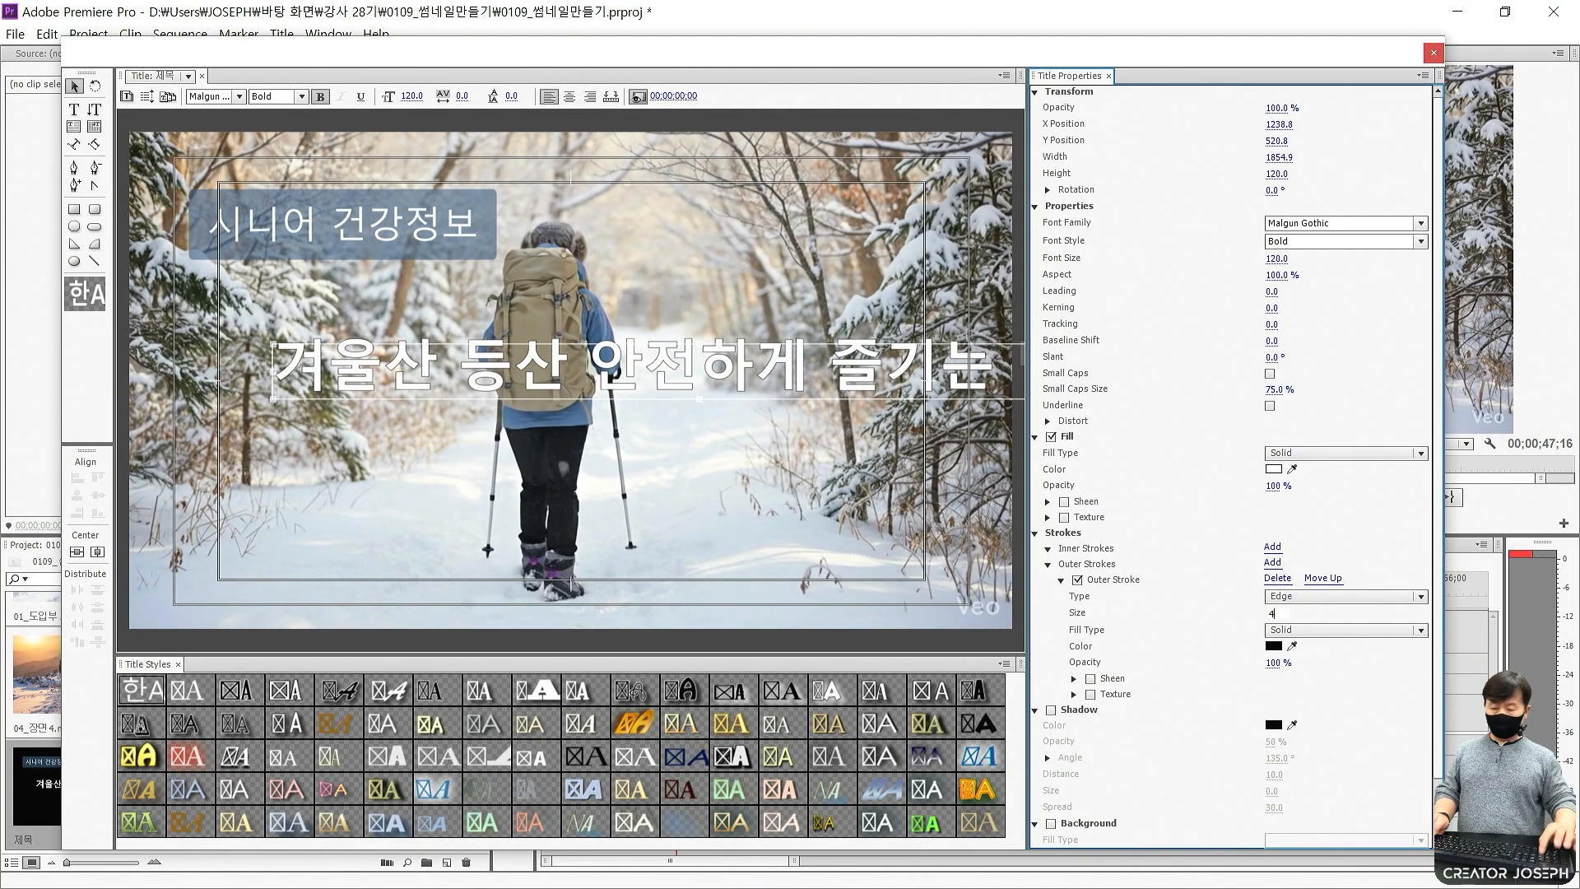
key(Return)
click(76, 551)
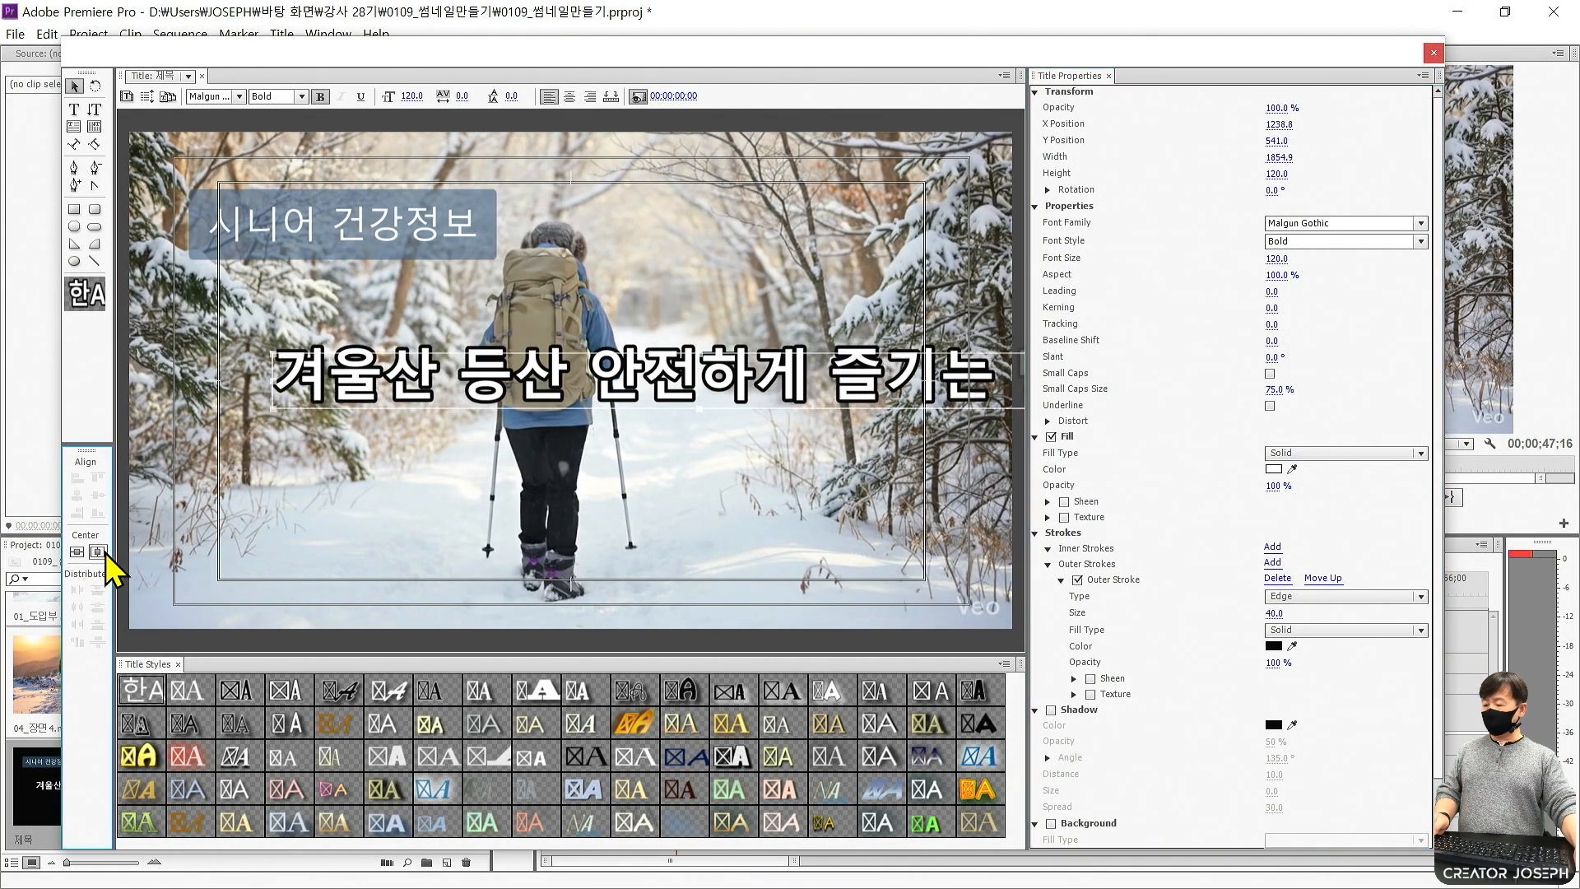
click(97, 551)
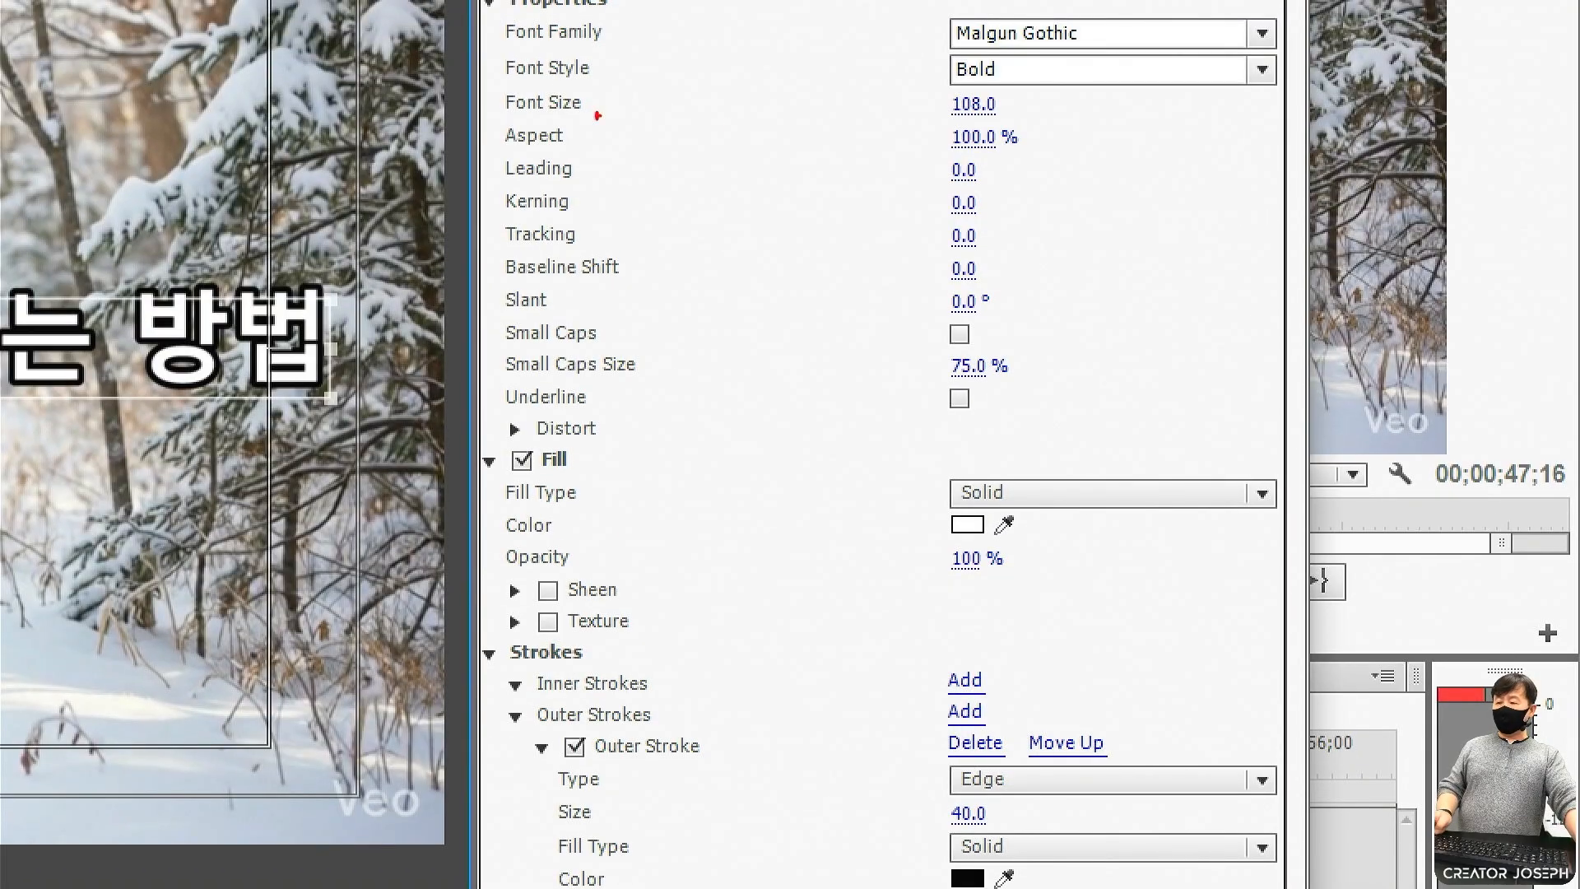
mouse_move(499, 84)
mouse_down()
mouse_move(835, 124)
mouse_move(1011, 121)
mouse_up()
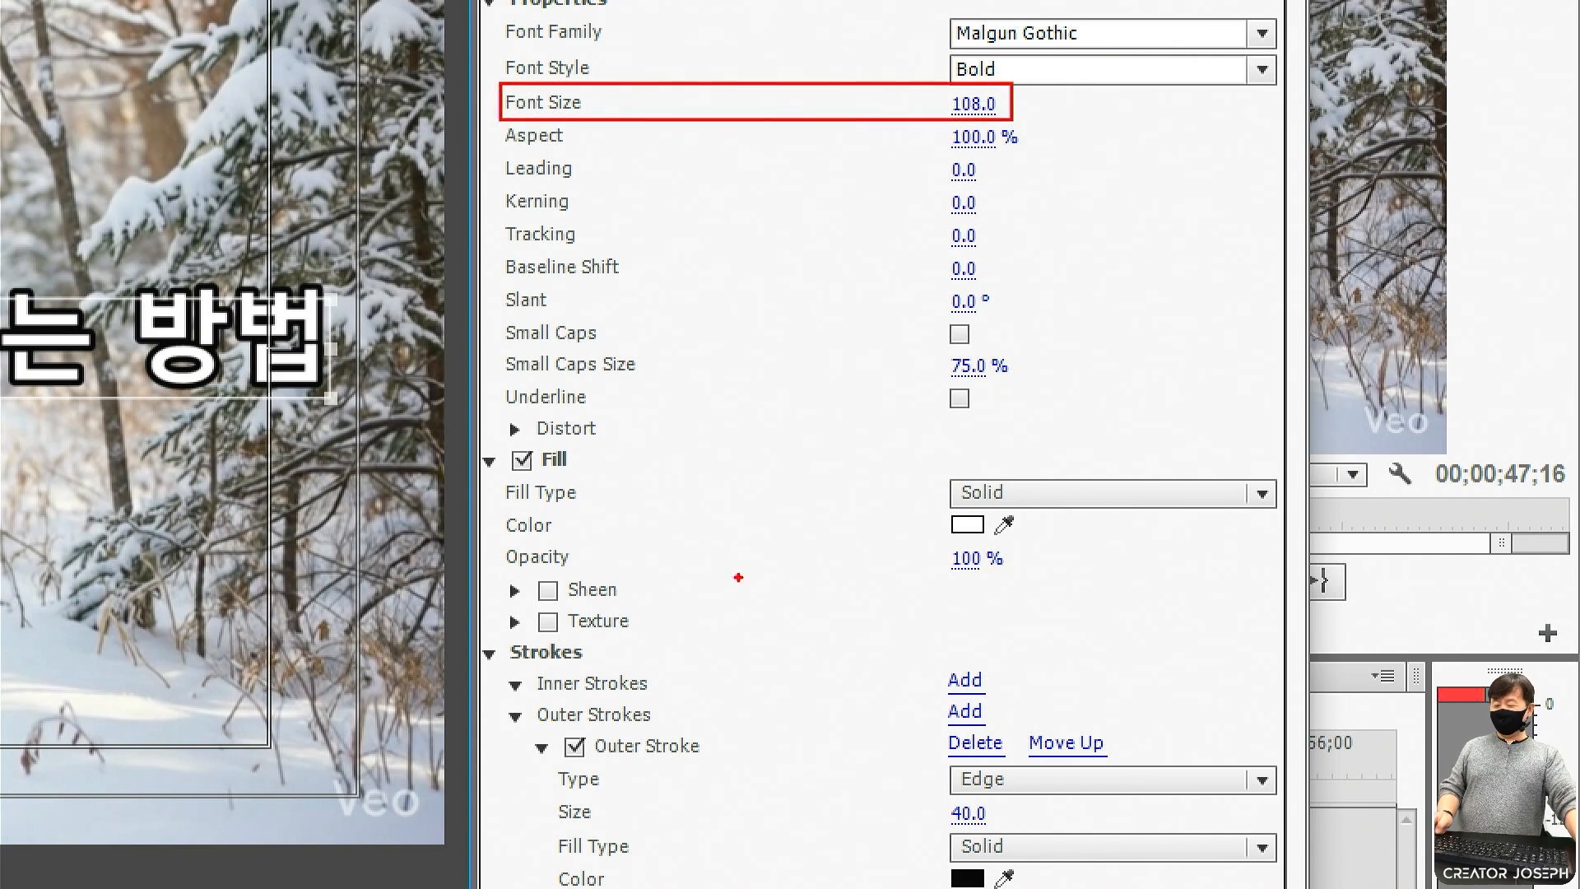
mouse_move(499, 515)
mouse_down()
mouse_move(879, 555)
mouse_move(994, 544)
mouse_up()
drag(501, 703, 693, 730)
drag(550, 790, 1003, 831)
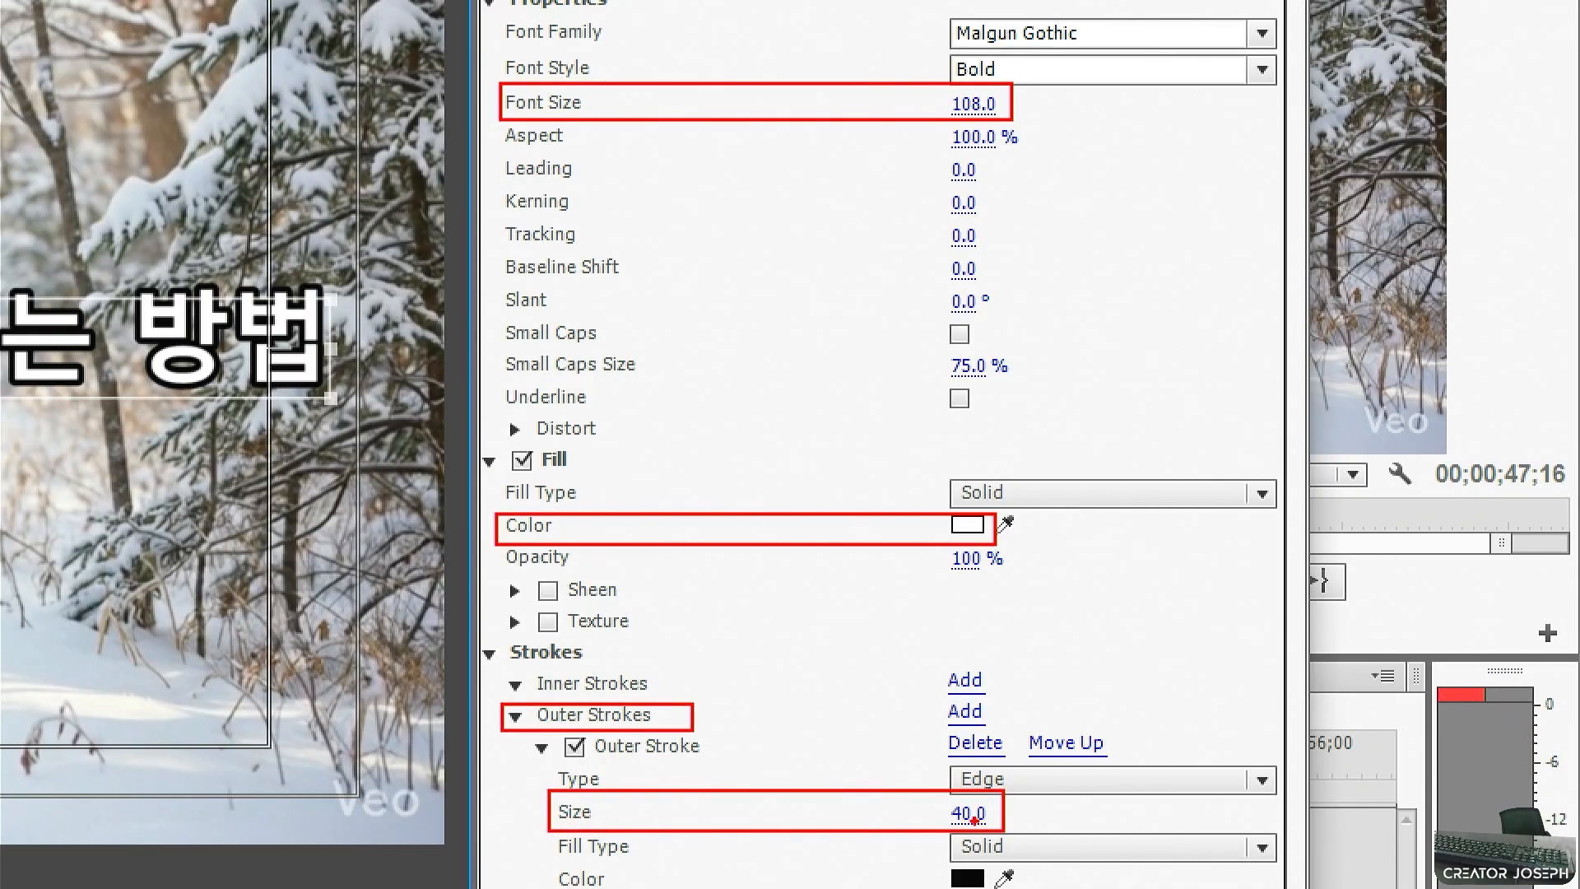
key(Escape)
key(Escape)
click(732, 290)
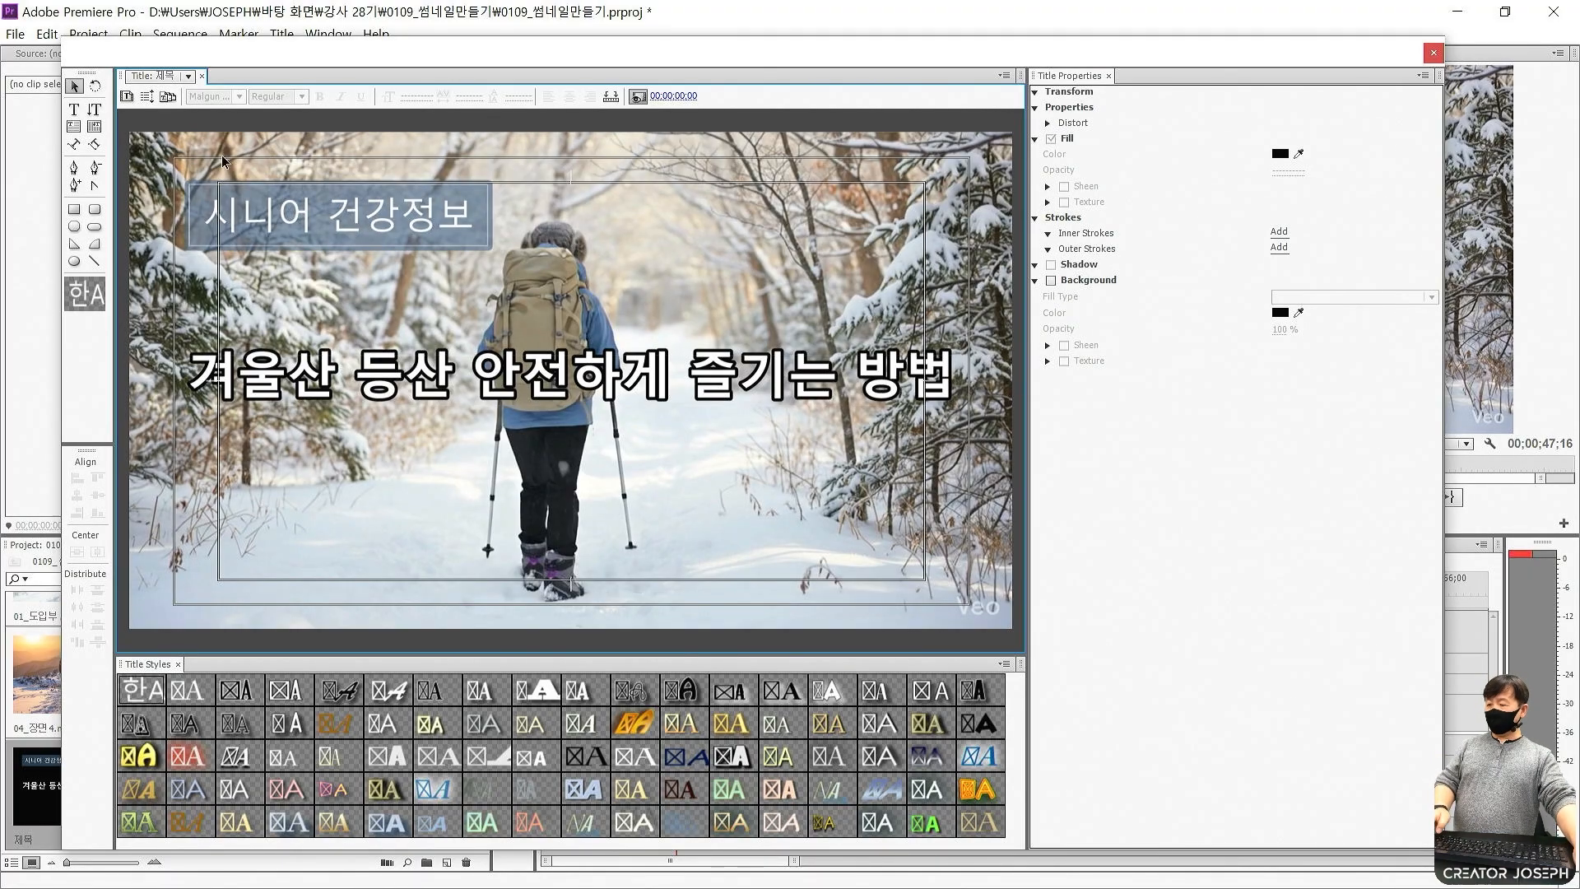
click(75, 86)
drag(580, 563, 623, 509)
key(Escape)
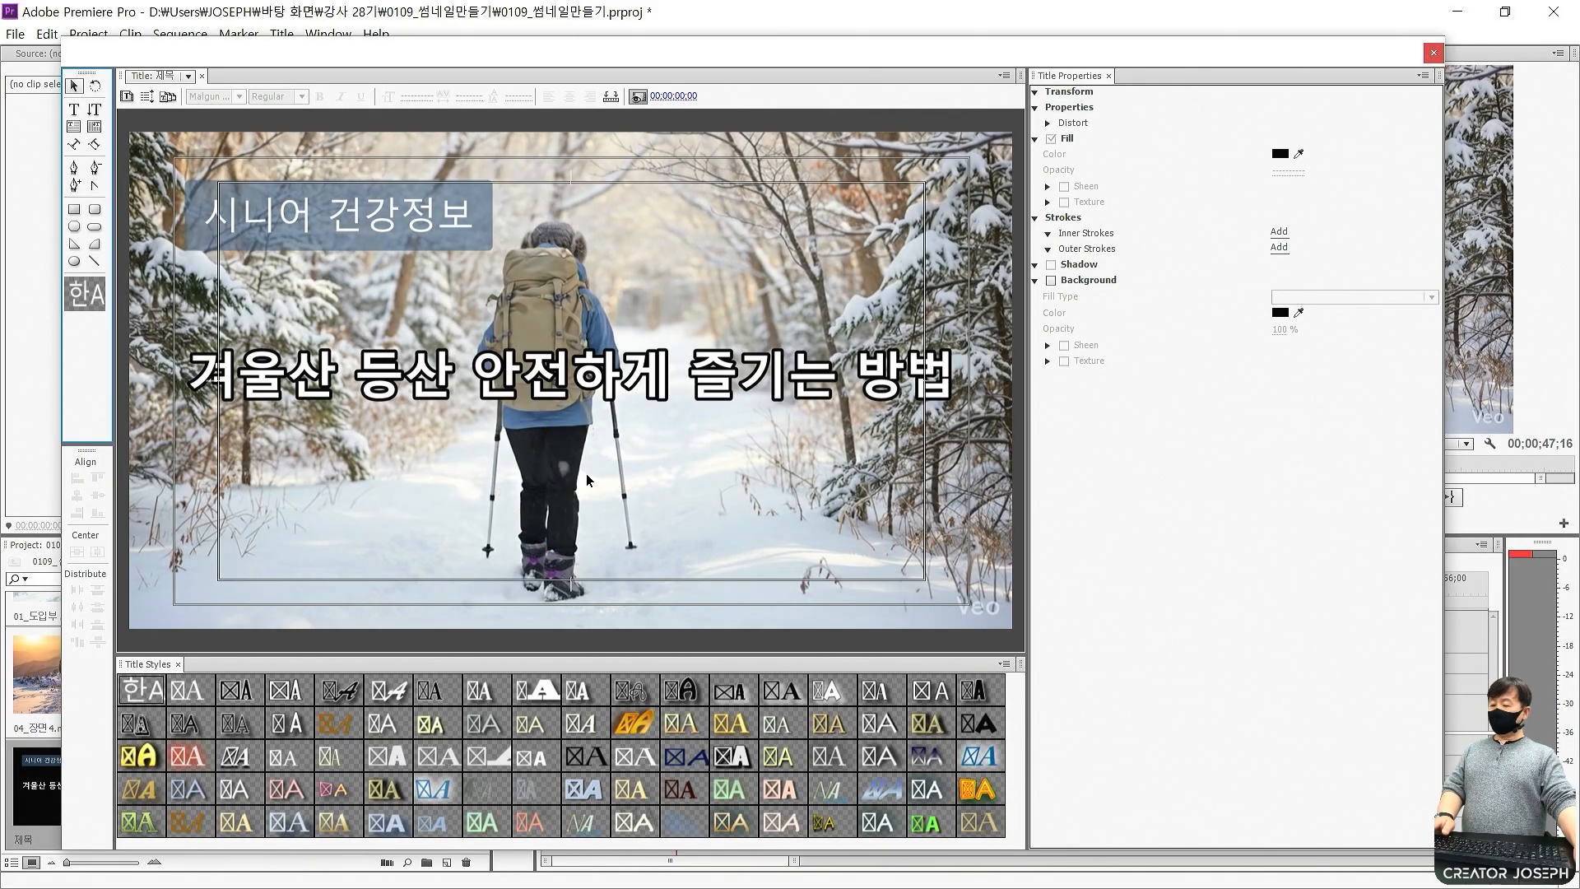
right_click(585, 477)
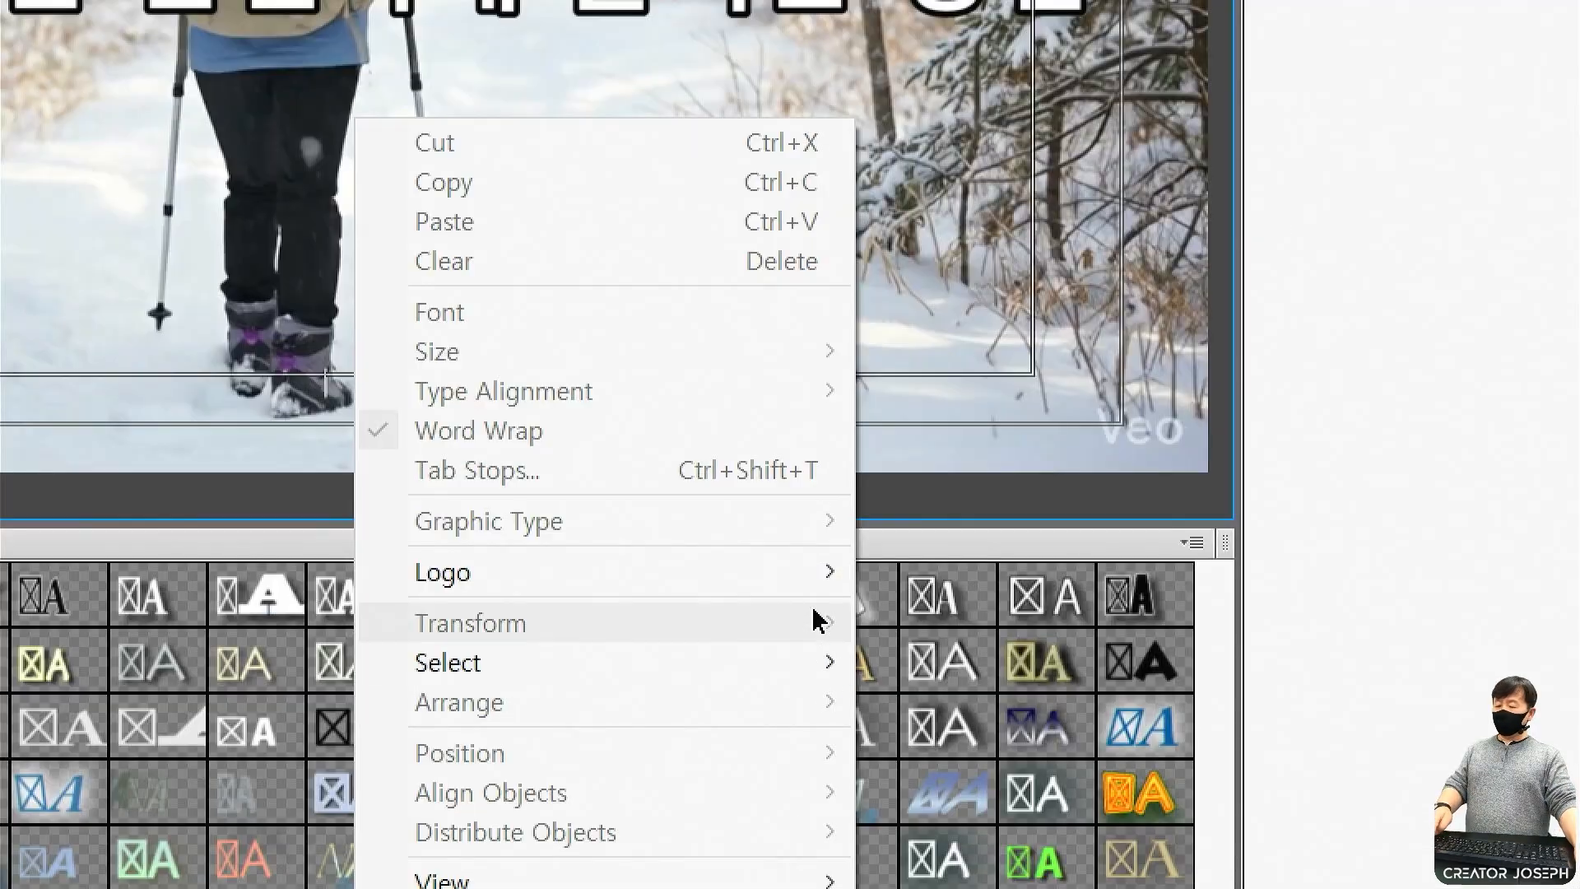
mouse_move(815, 683)
drag(345, 541, 562, 602)
drag(849, 533, 1038, 590)
drag(609, 575, 841, 575)
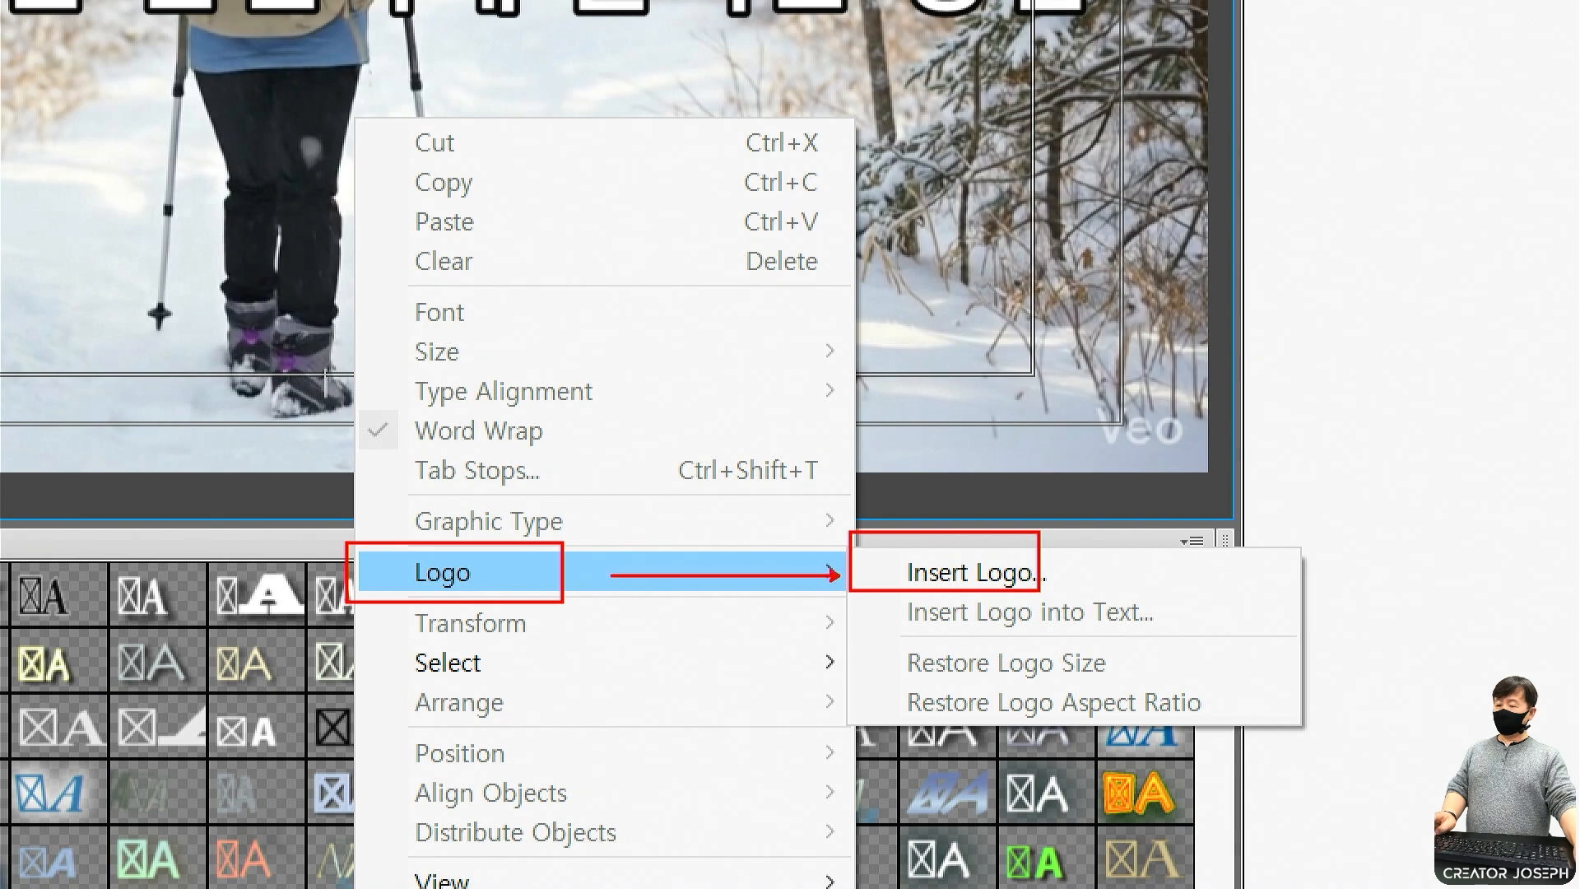
drag(194, 189, 247, 131)
drag(340, 511, 236, 290)
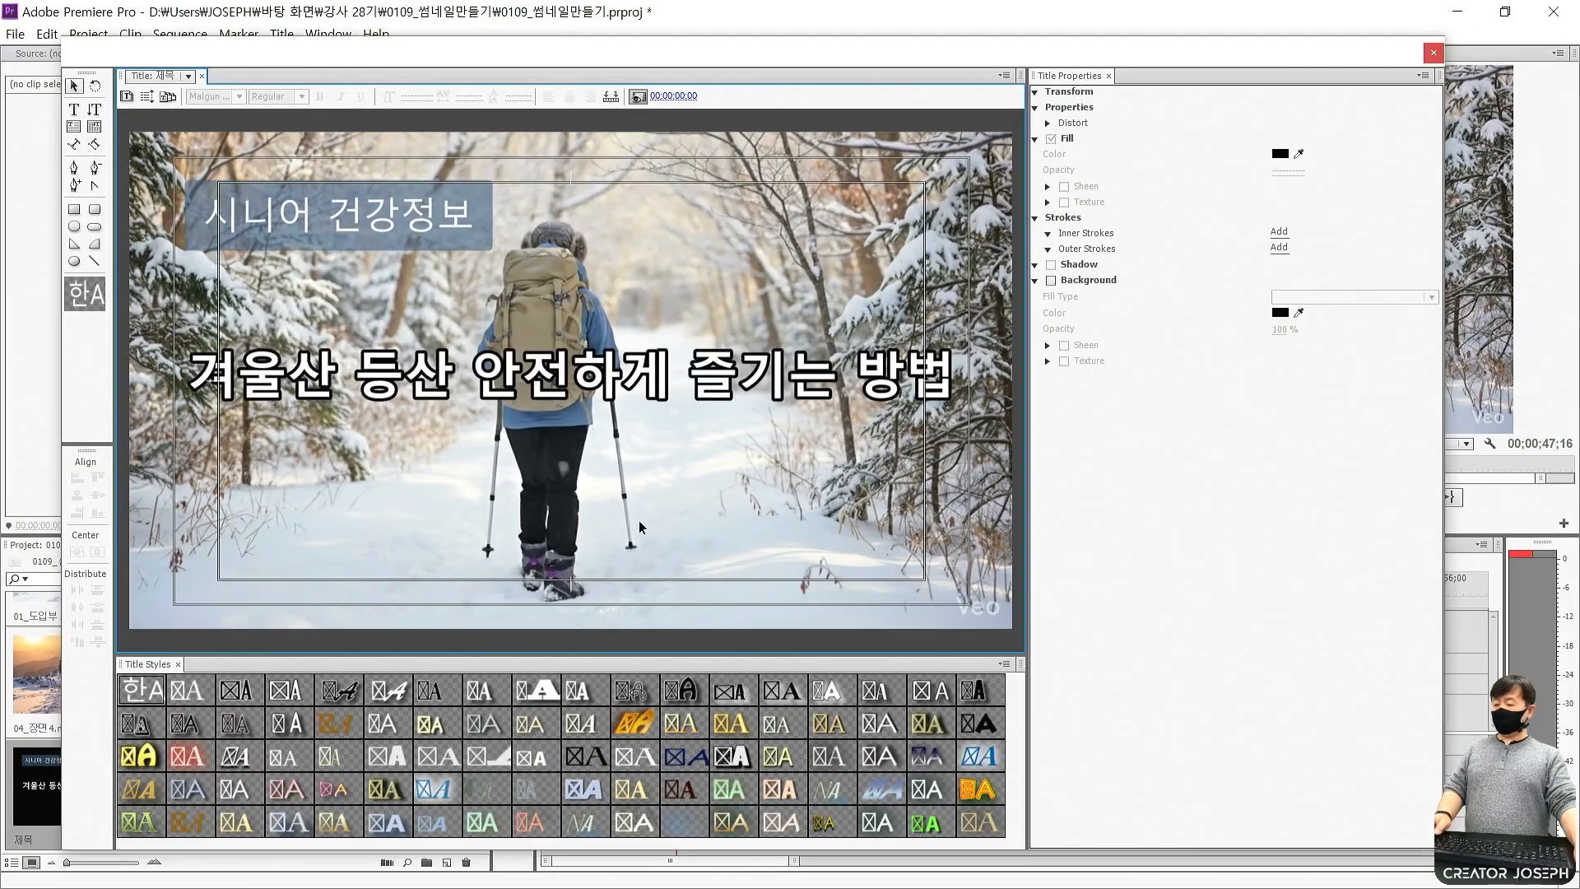
Insert the Senior.ai file as a logo below the main title text, about 354 by 339 in size.
right_click(609, 487)
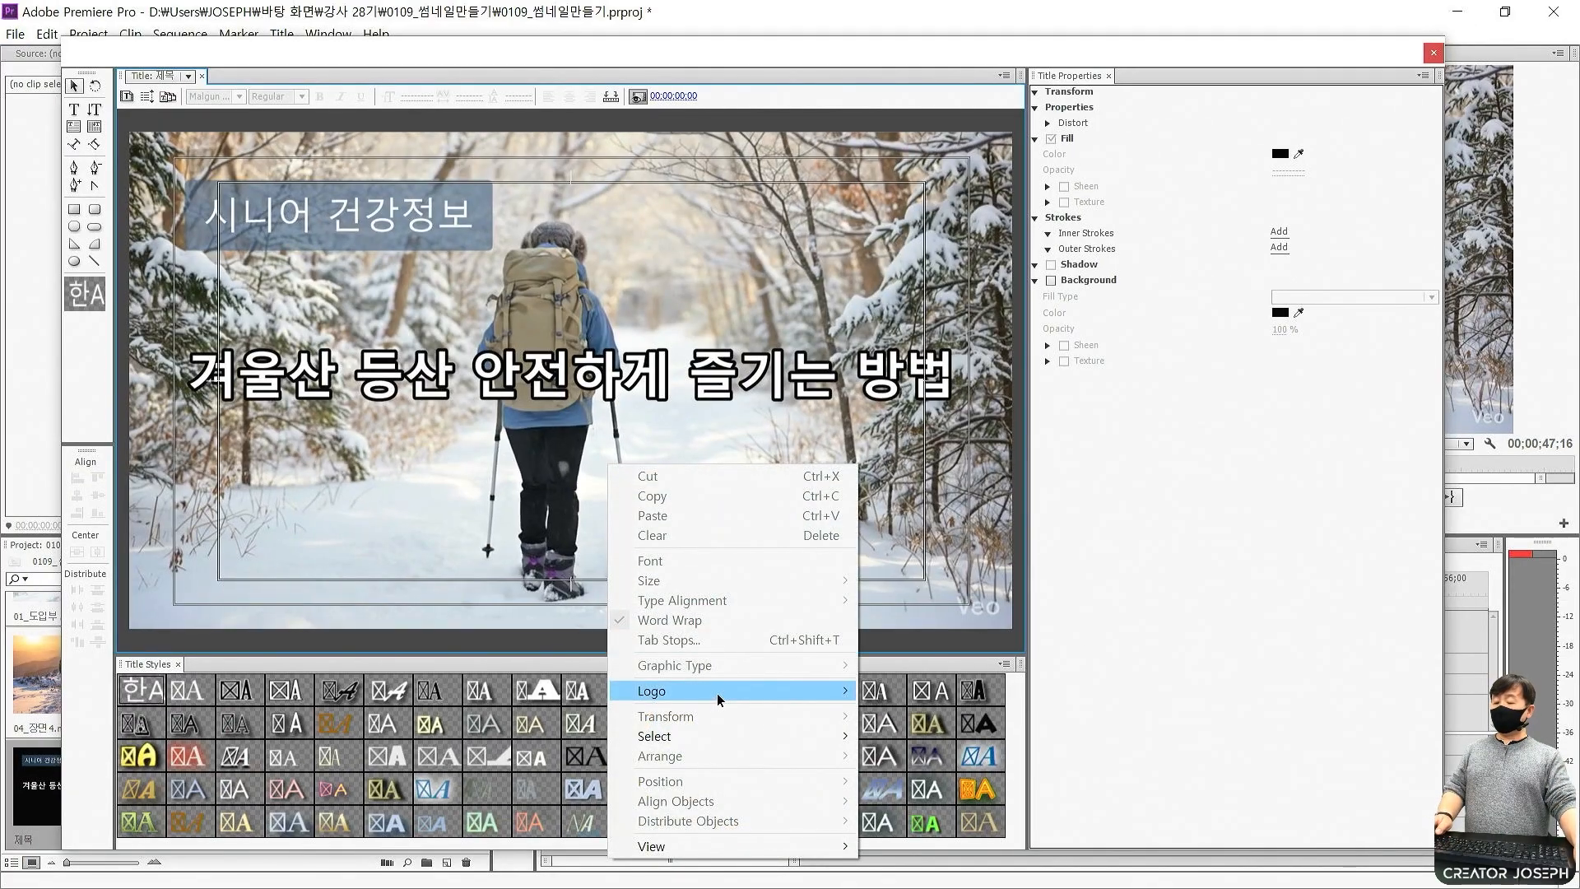
mouse_move(720, 700)
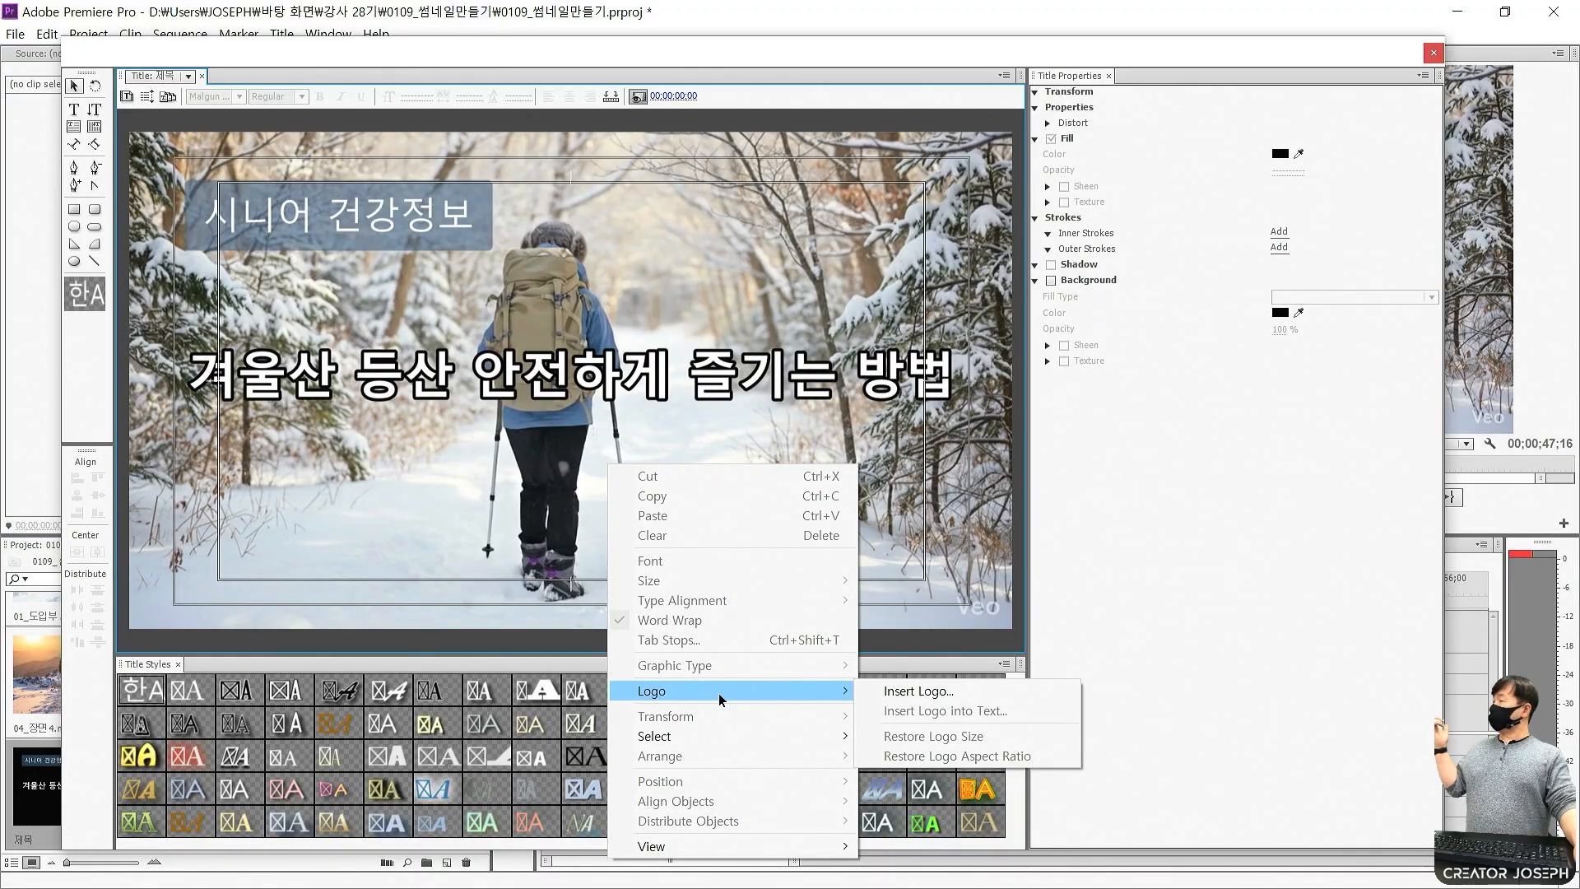
click(909, 692)
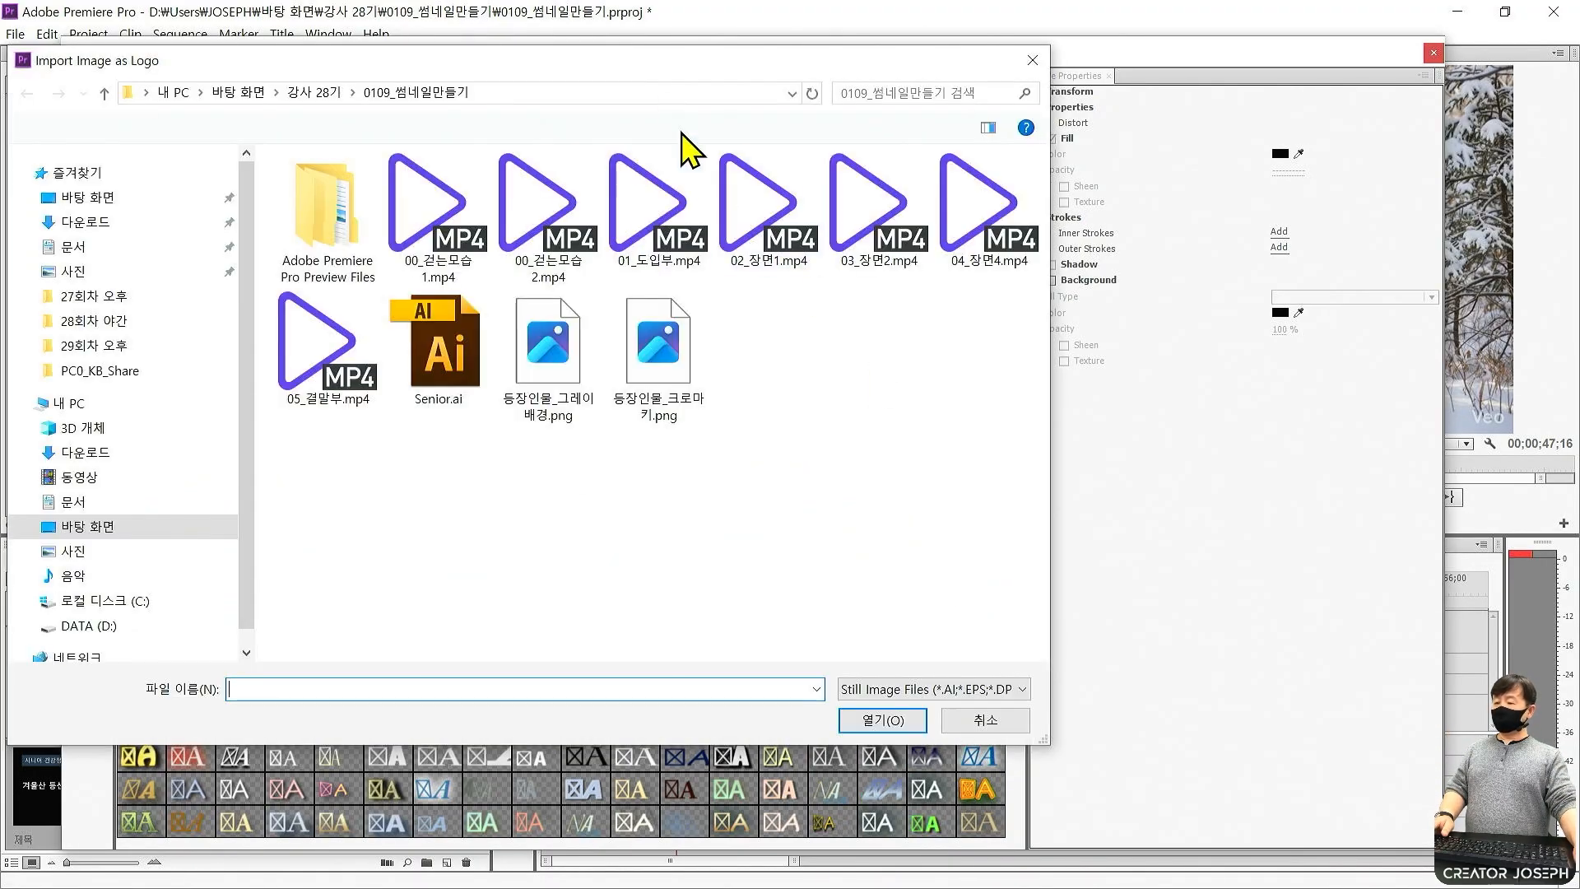
click(642, 403)
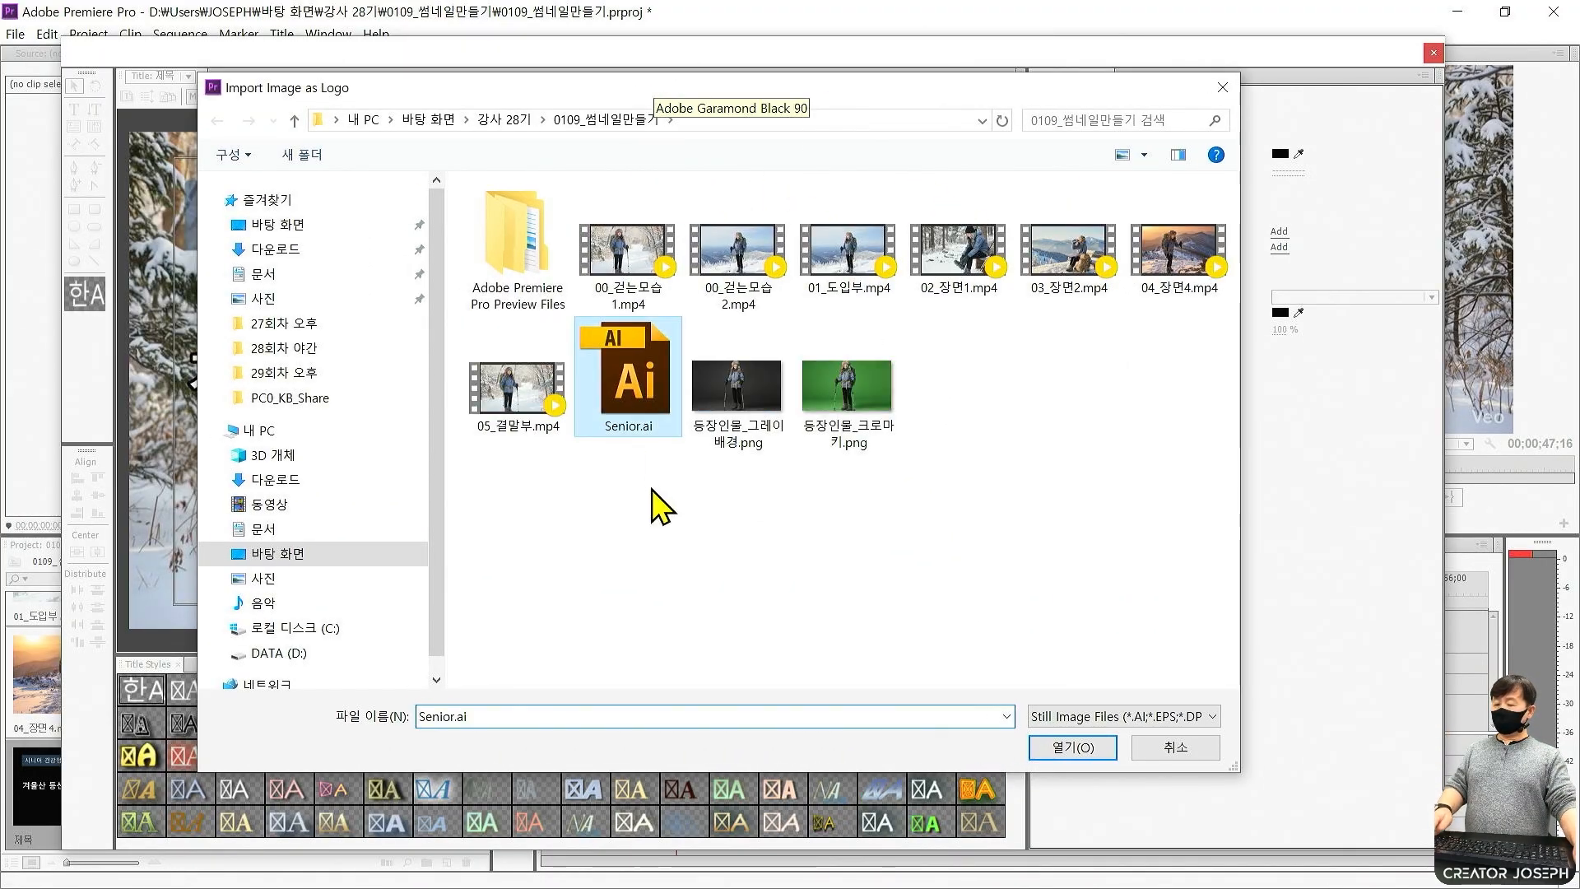
mouse_move(579, 312)
mouse_down()
mouse_move(601, 367)
mouse_move(686, 460)
mouse_up()
drag(635, 290, 654, 354)
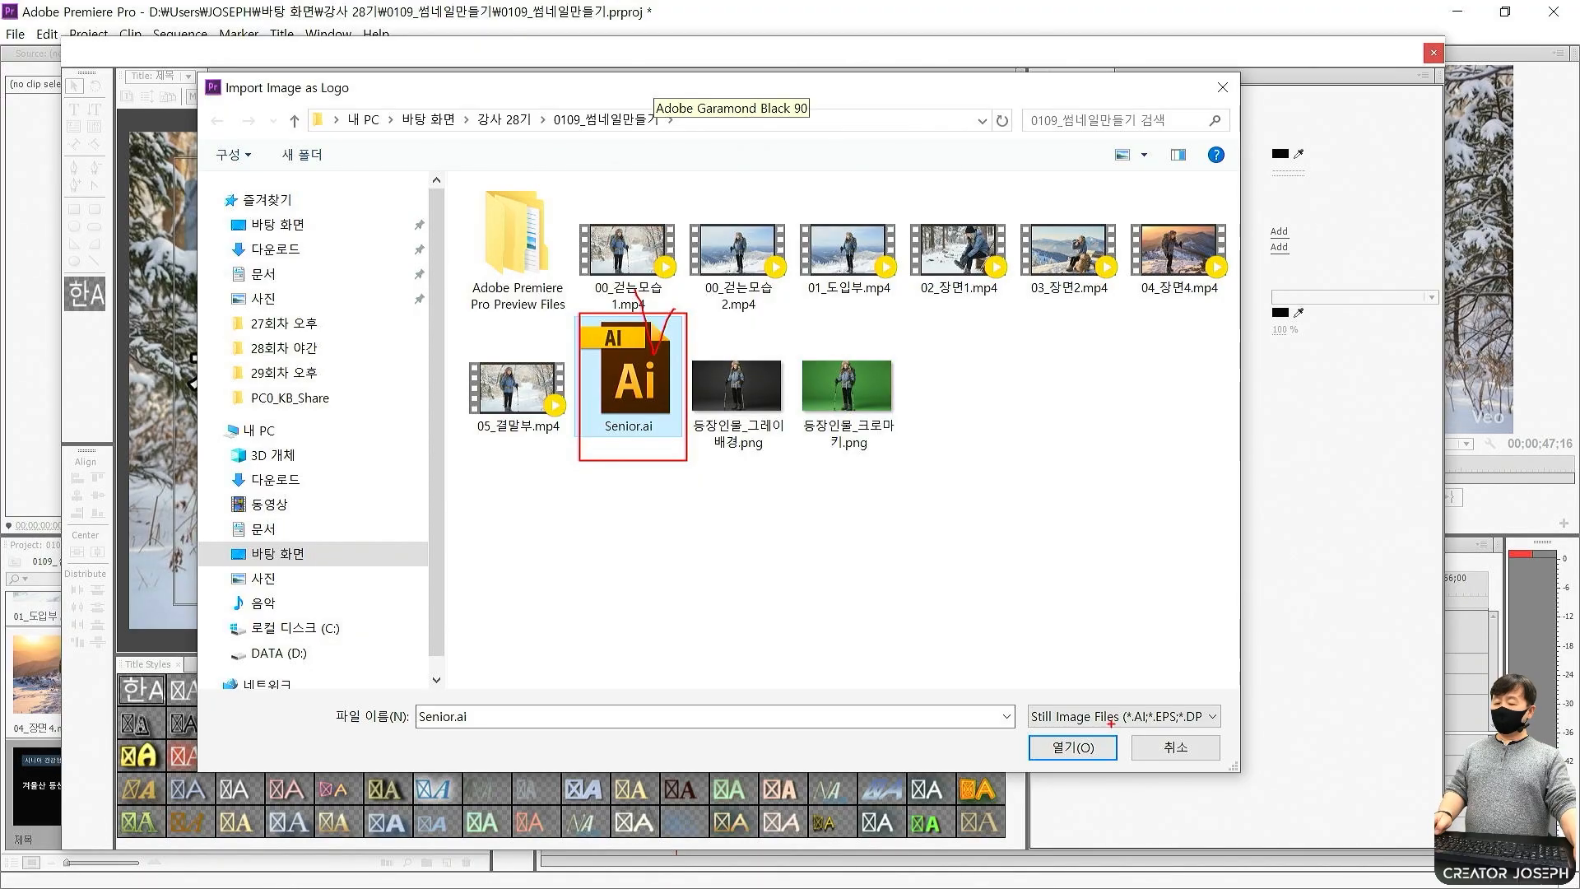
drag(650, 439, 1014, 721)
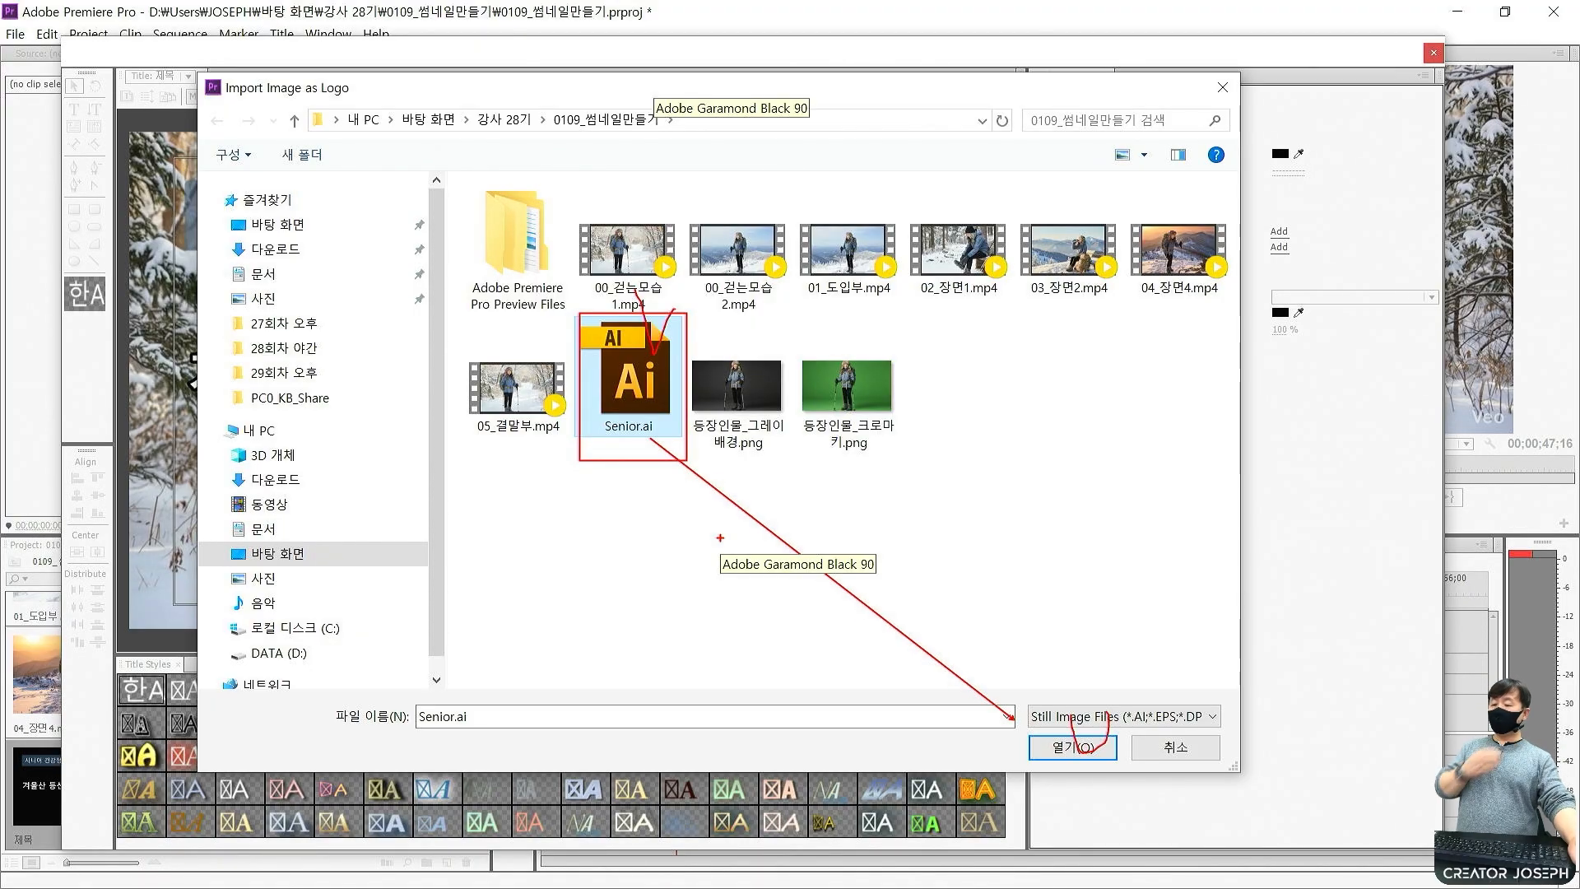
key(Escape)
click(1072, 746)
mouse_move(638, 451)
mouse_down()
mouse_move(651, 467)
mouse_move(630, 475)
mouse_up()
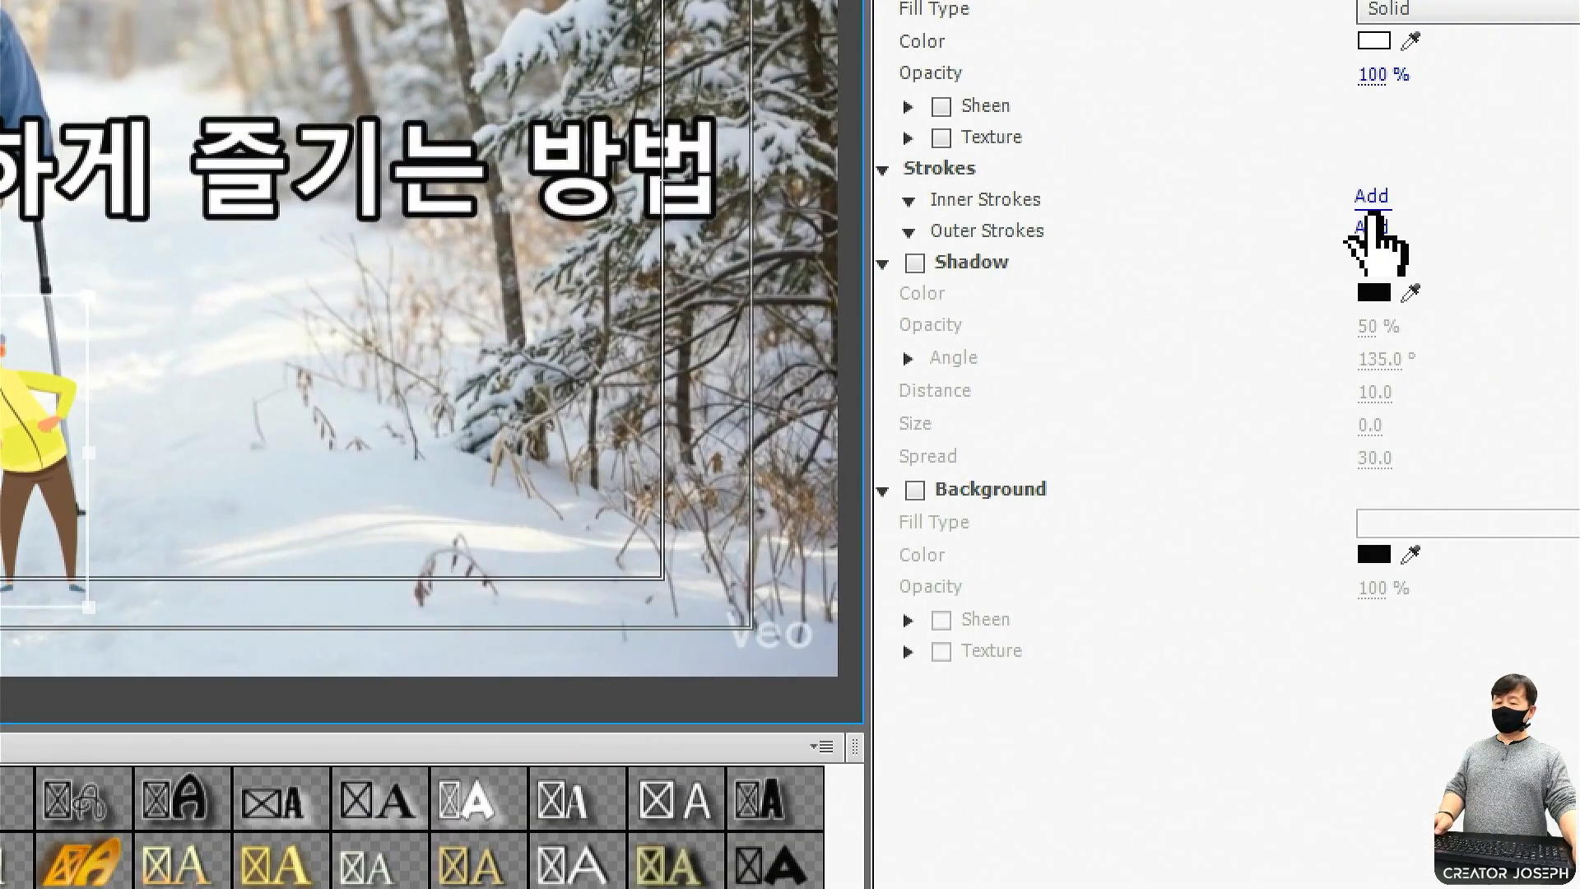
Give the logo a size 6 outer stroke and a shadow, and place it above the "시니어 건강정보" label, finishing the title.
click(1372, 226)
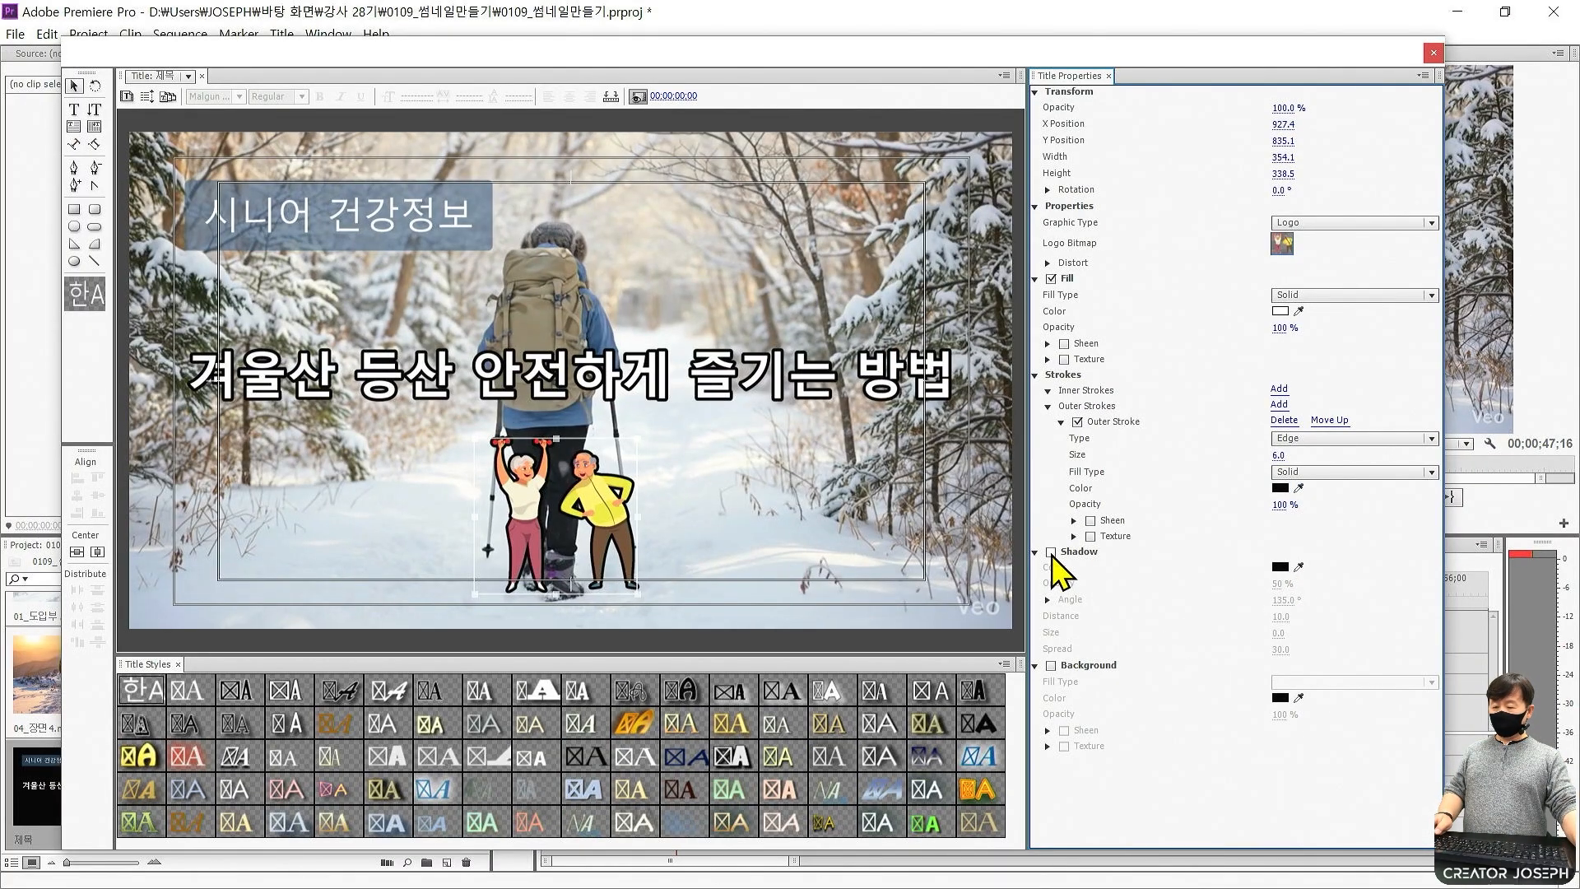
drag(576, 510, 354, 262)
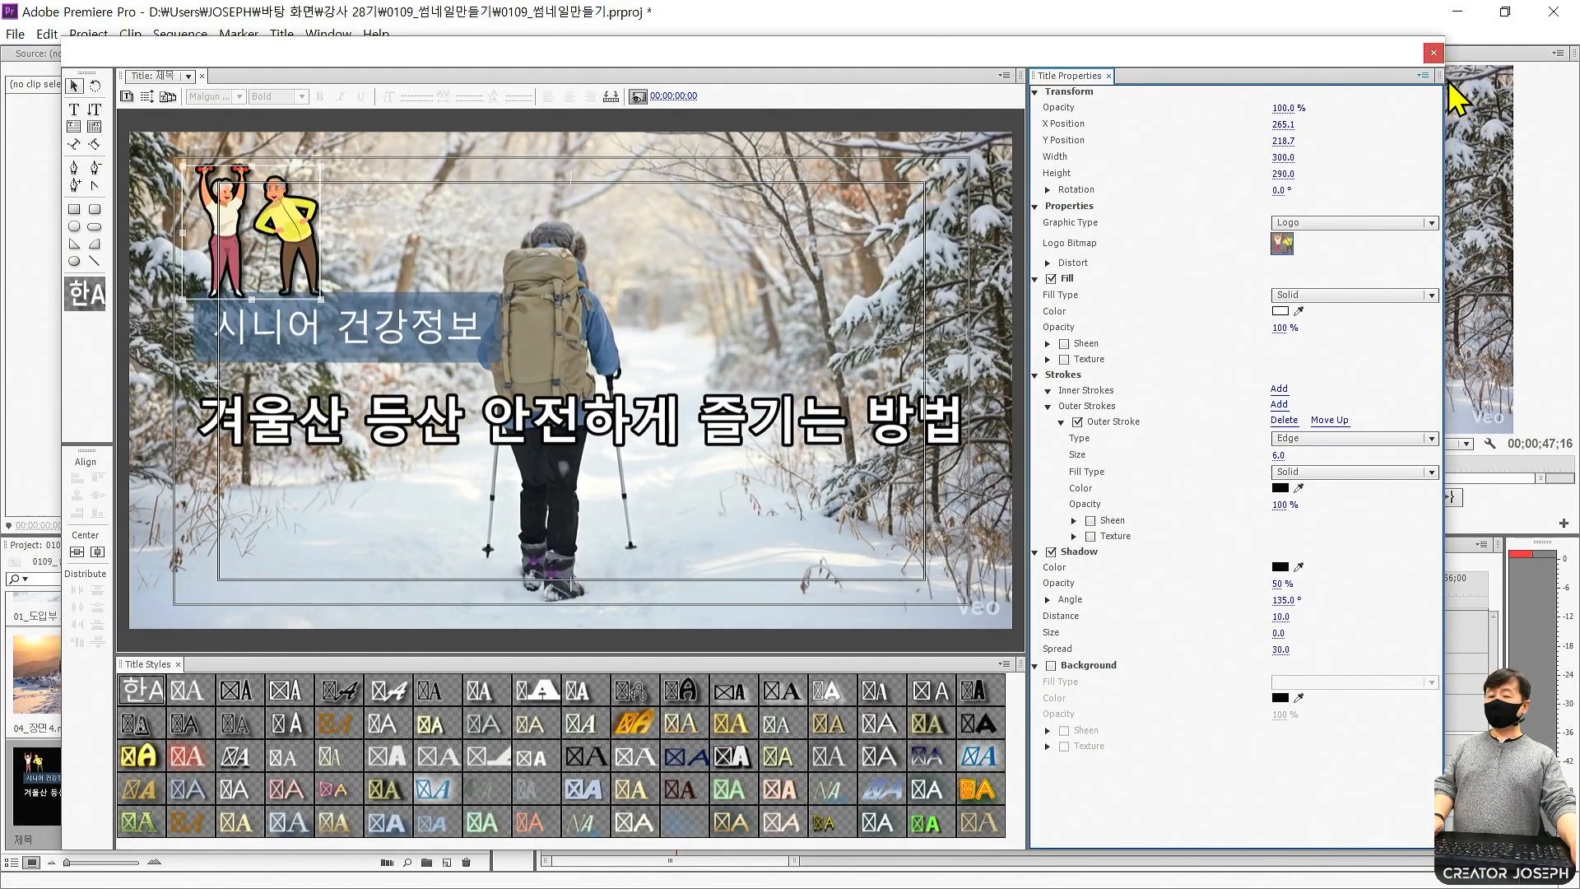
click(1433, 52)
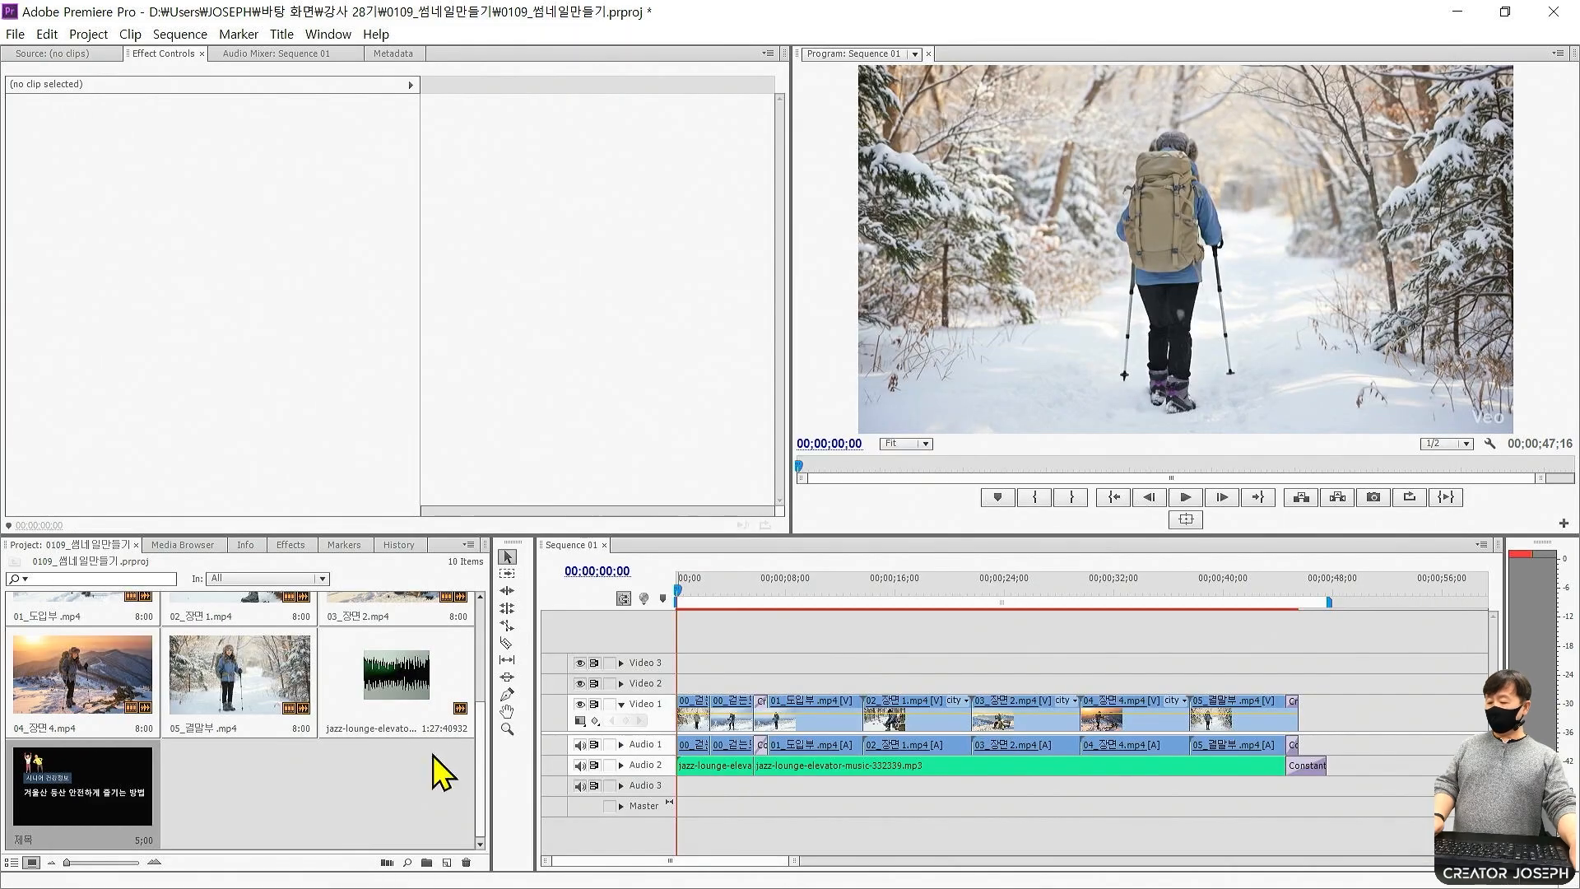
Place the 제목 title at the start of Video 3 and extend it to the end of the 00_걷는모습2.mp4 clip.
drag(121, 802, 740, 663)
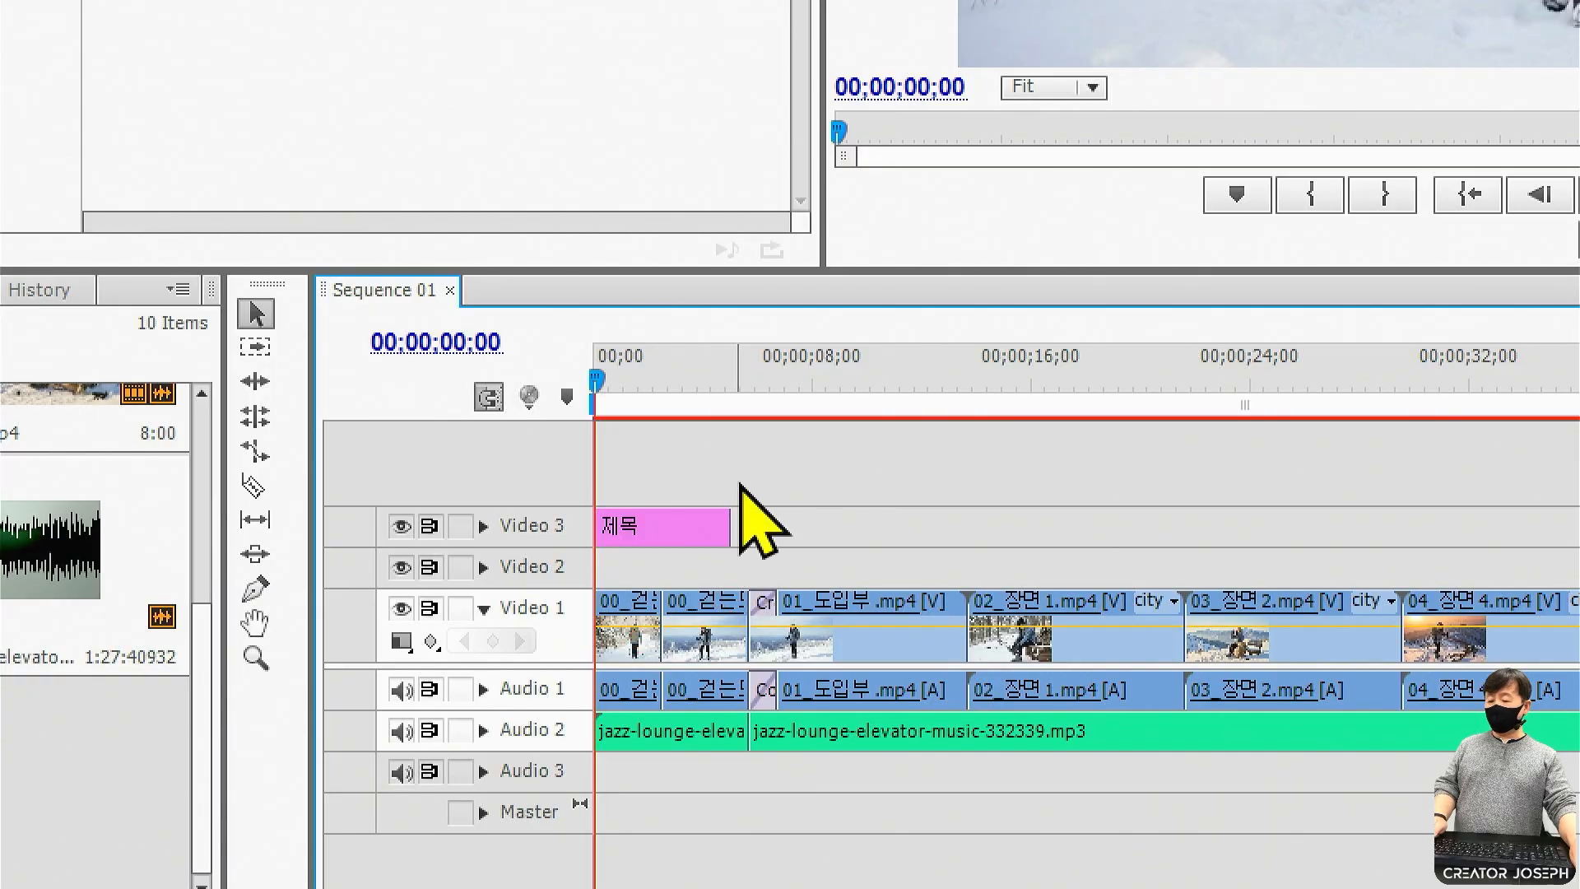
drag(737, 519, 760, 519)
click(840, 513)
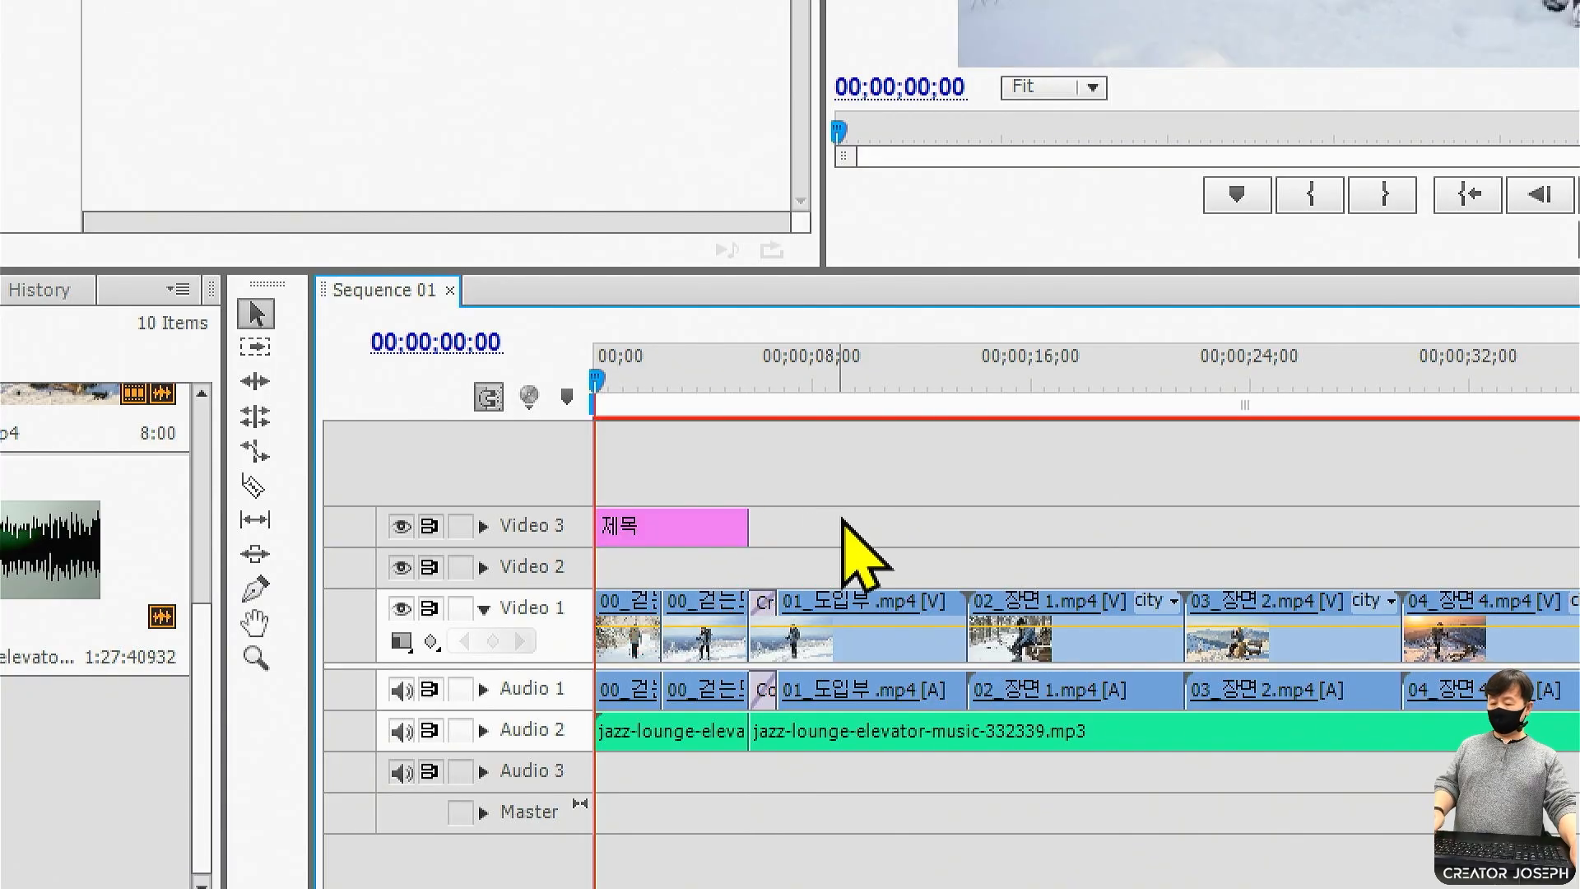
Play the opening of the sequence and add a Cross Dissolve at the end of the 제목 title clip.
key(equal)
key(equal)
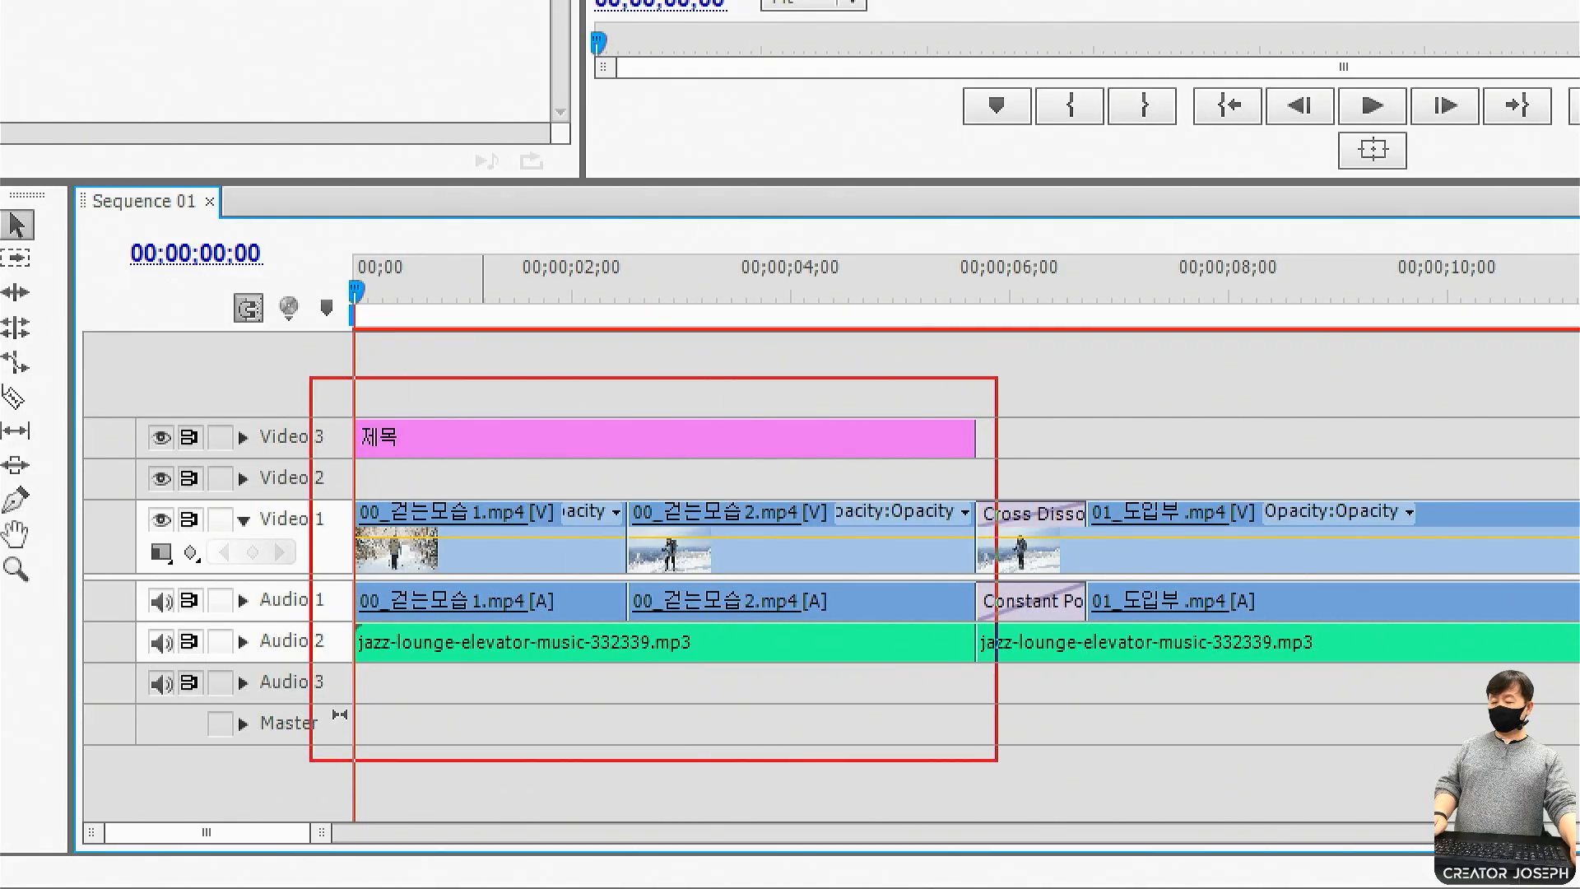
key(space)
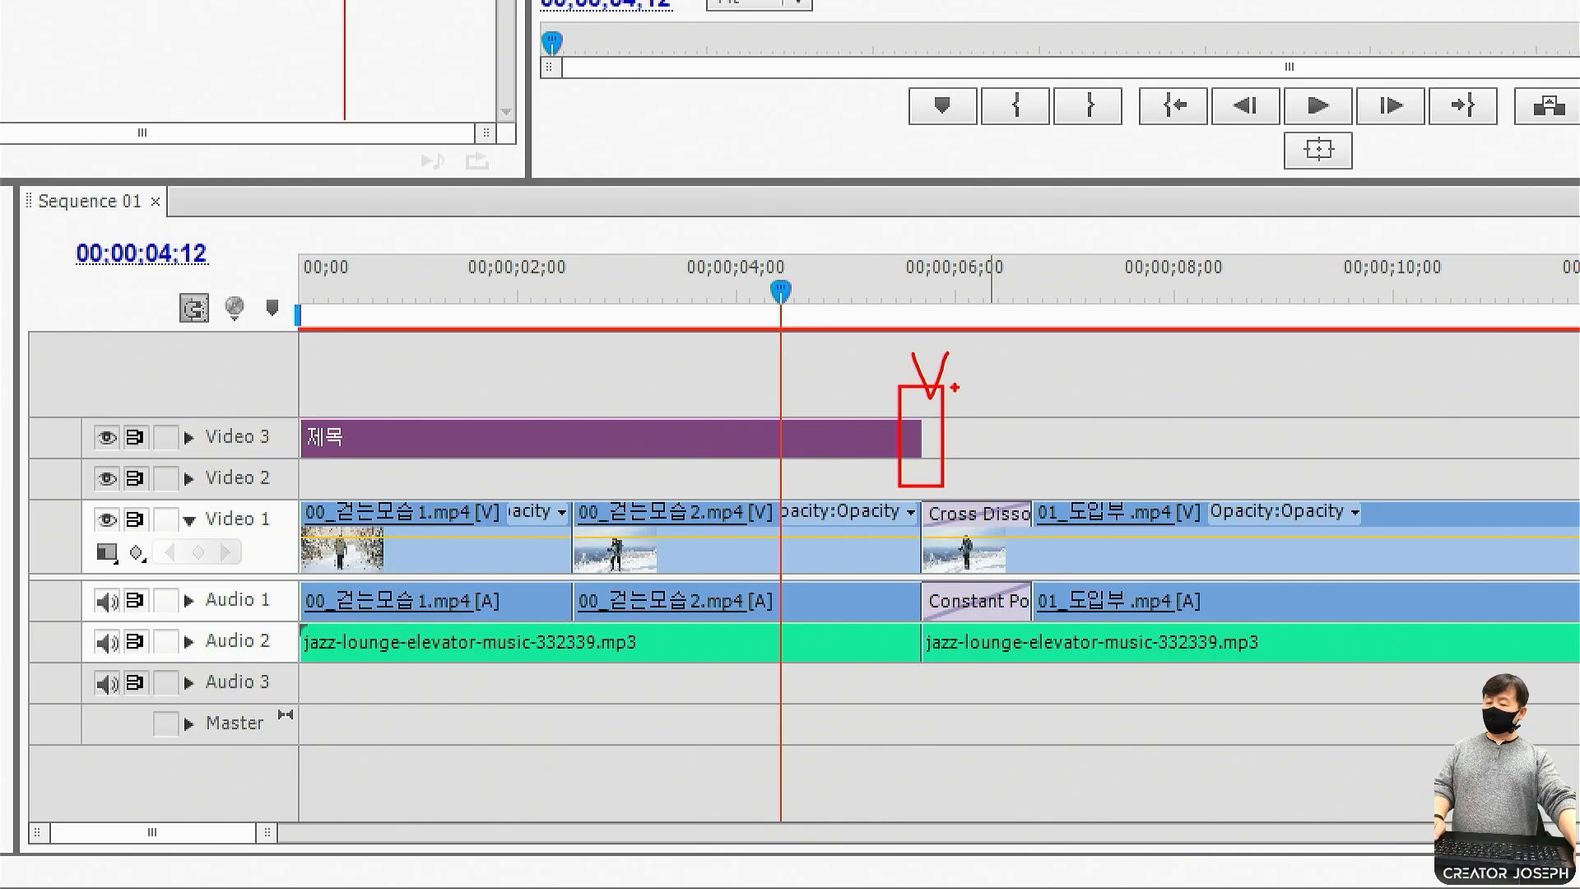
right_click(925, 437)
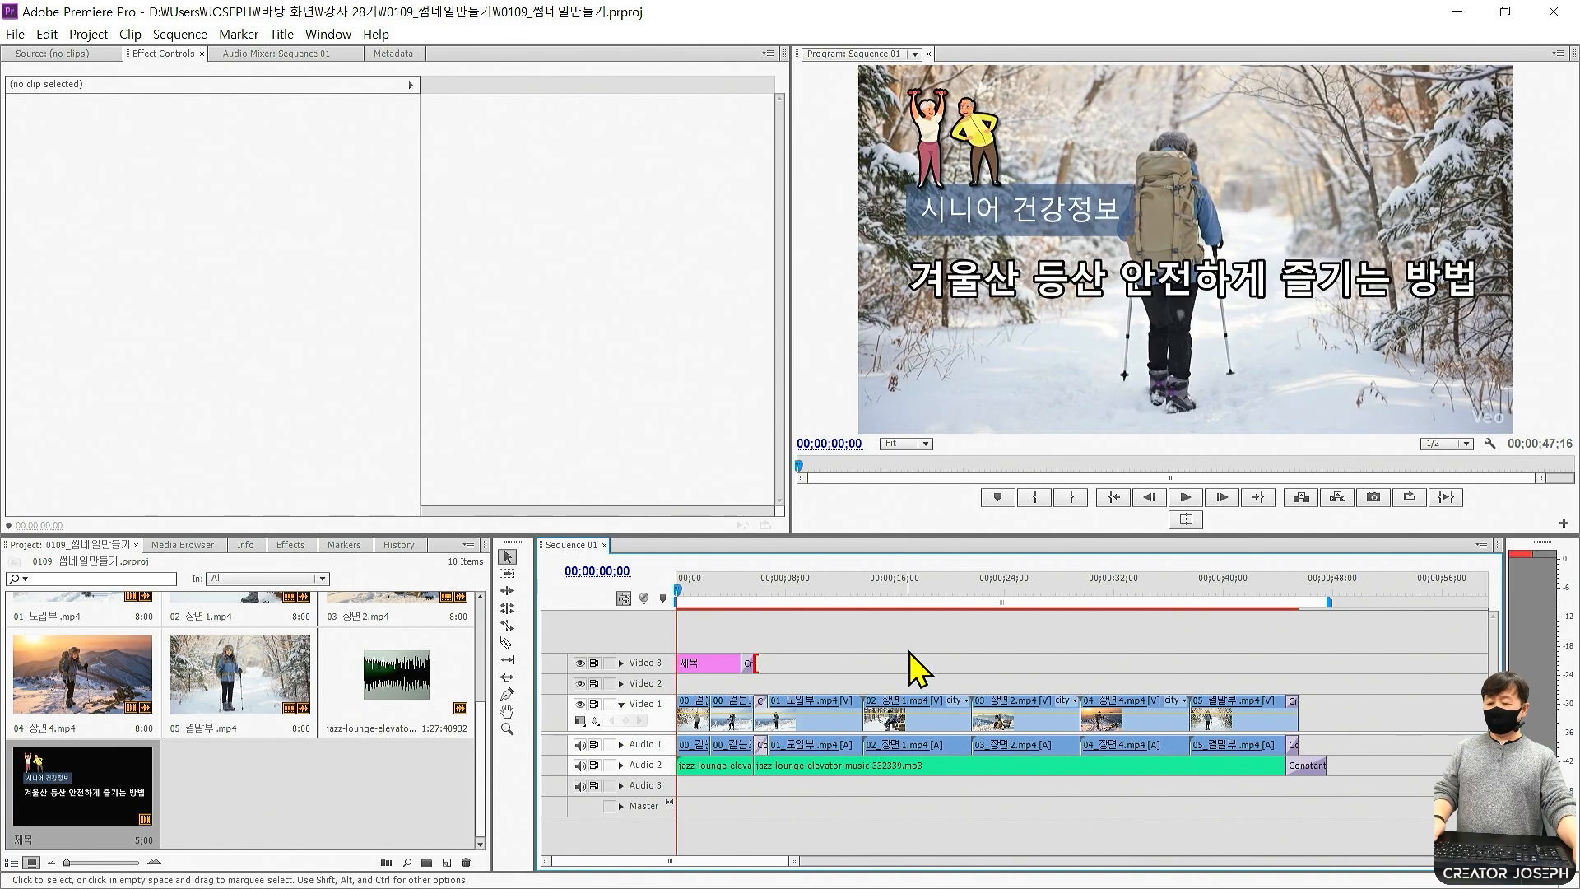
Move the playhead to 00;00;08;24 and mute the Audio 2 track with the jazz-lounge music.
drag(775, 633, 1300, 696)
click(797, 589)
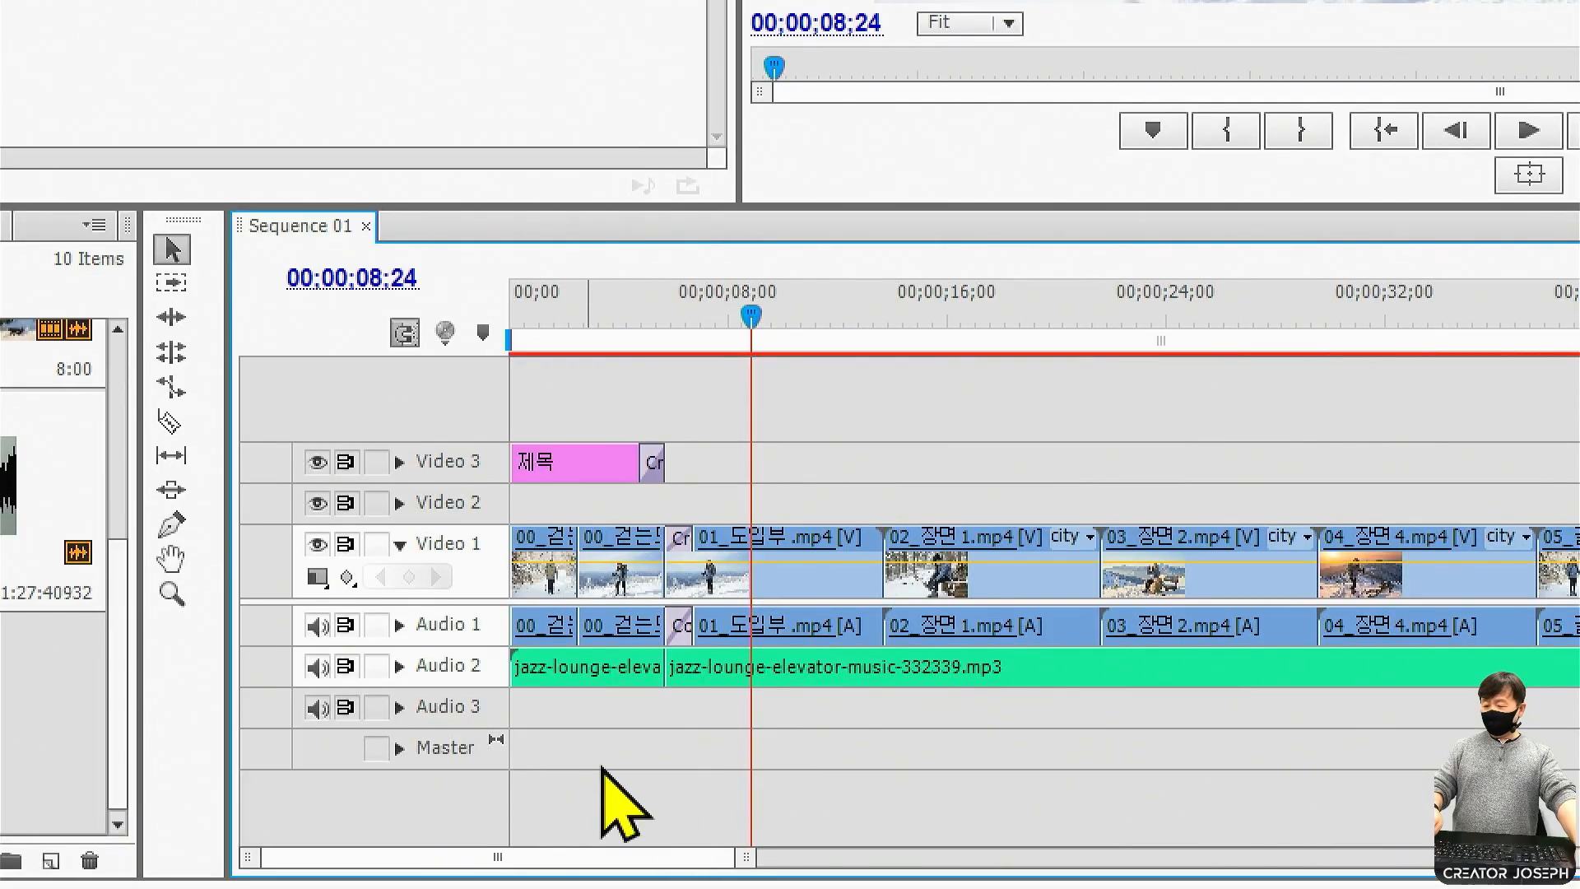
click(579, 765)
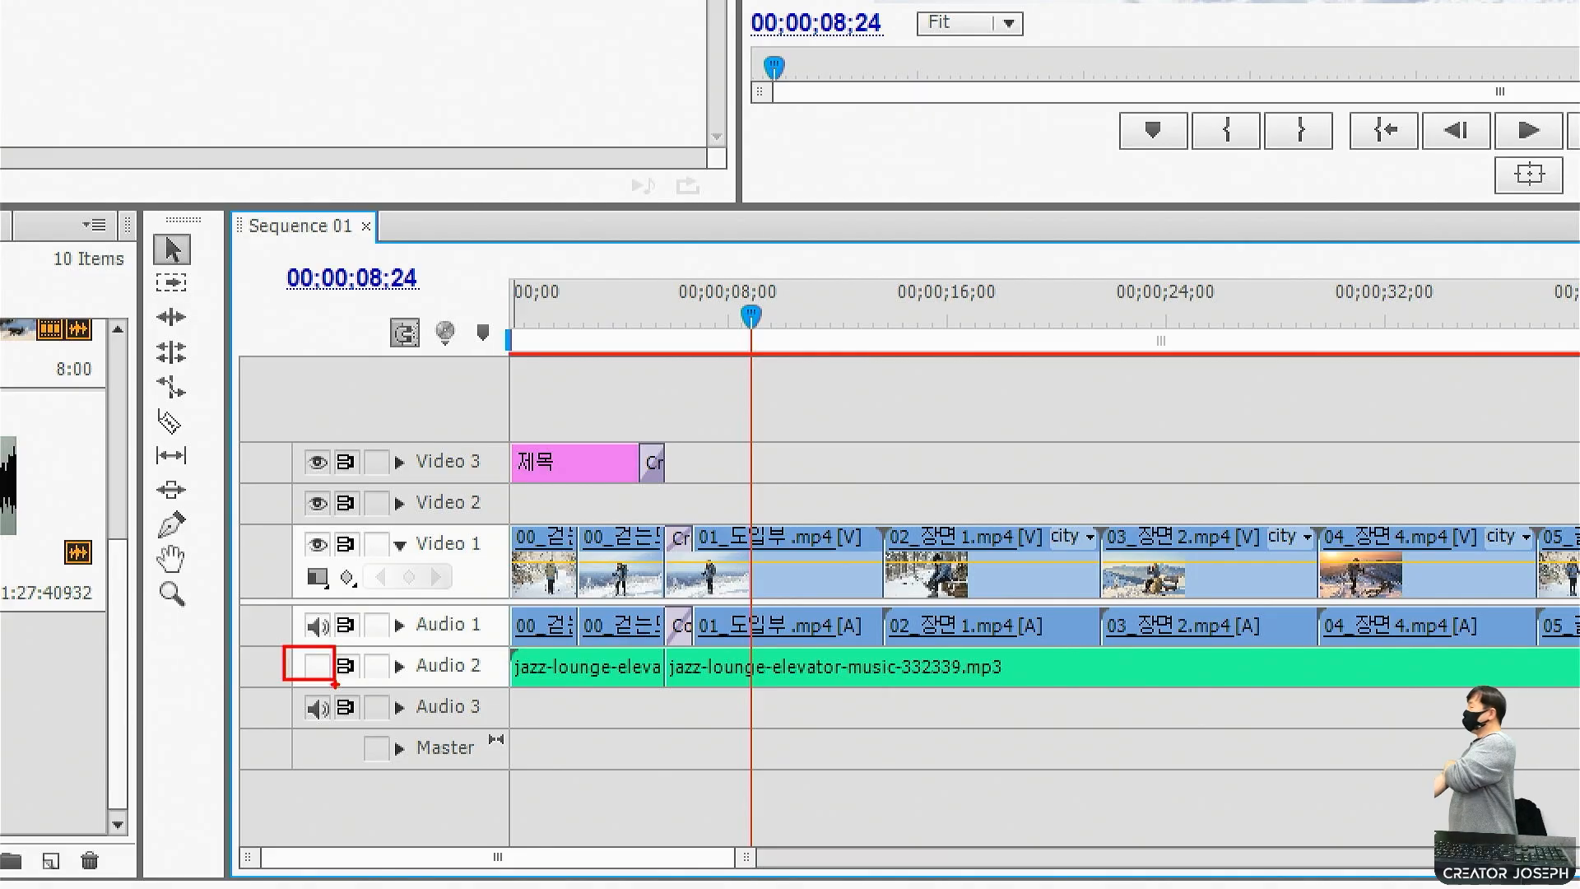
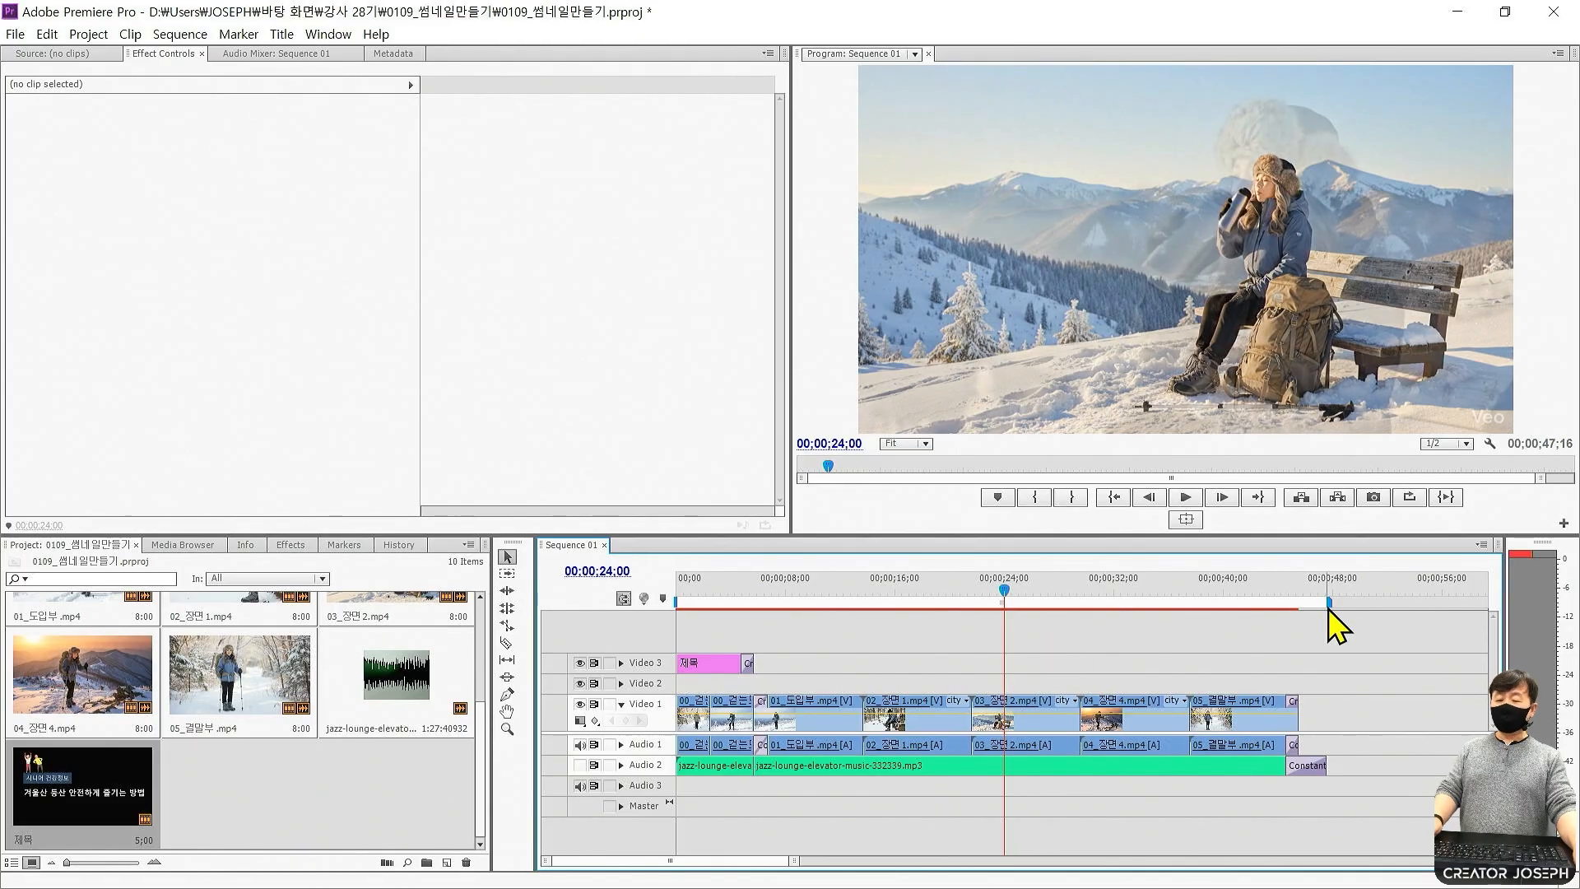
Try shortening the sequence's work area, then reset it to span the entire sequence through the end of the music clip.
drag(1327, 605, 863, 607)
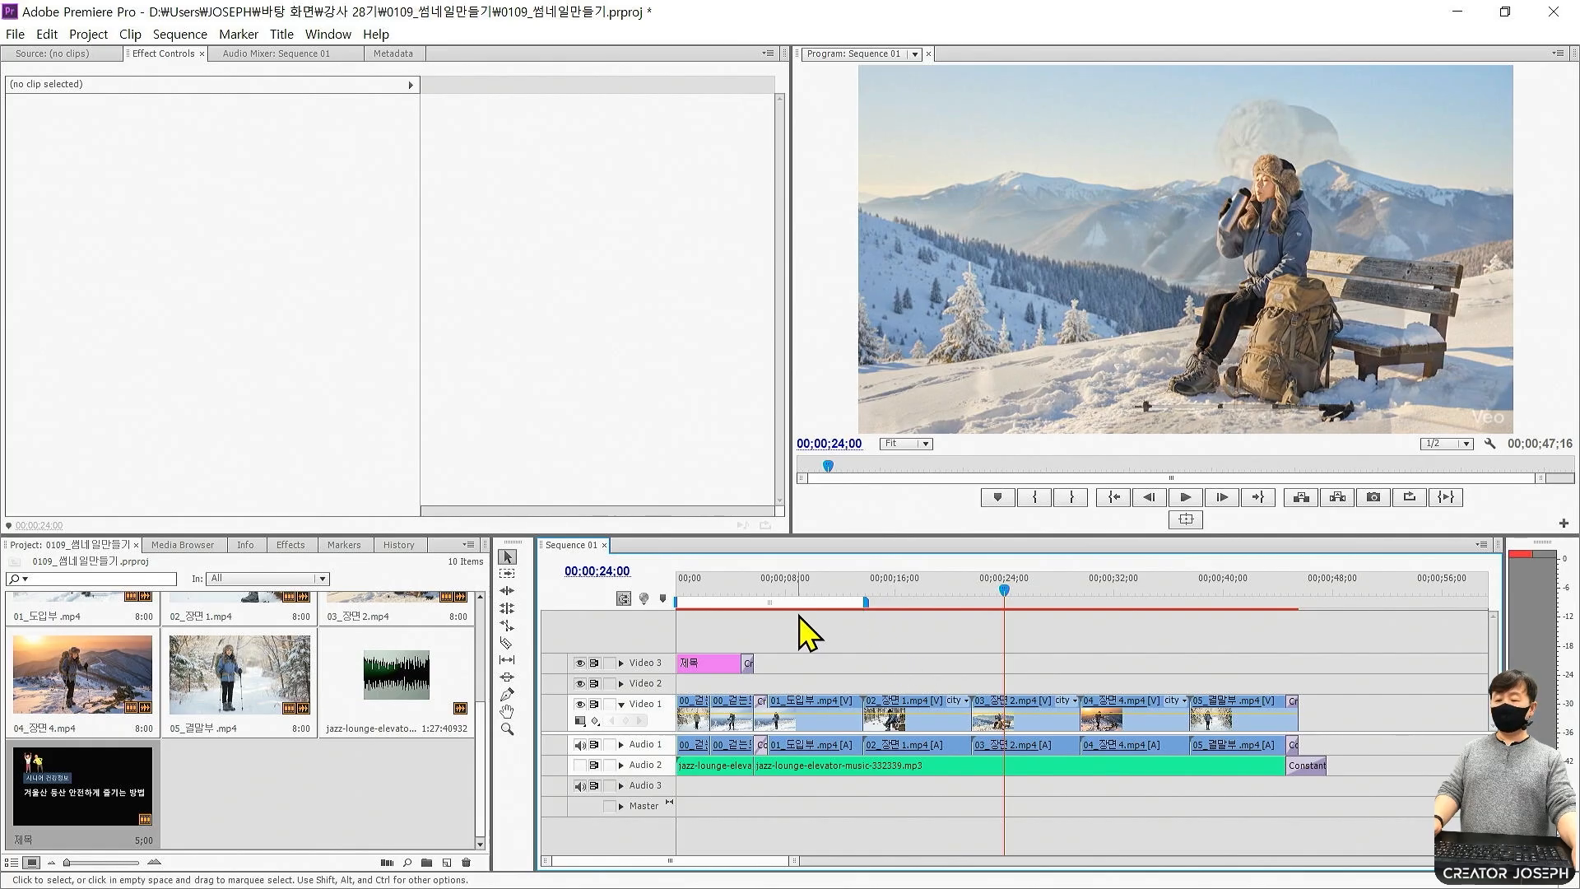
double_click(766, 603)
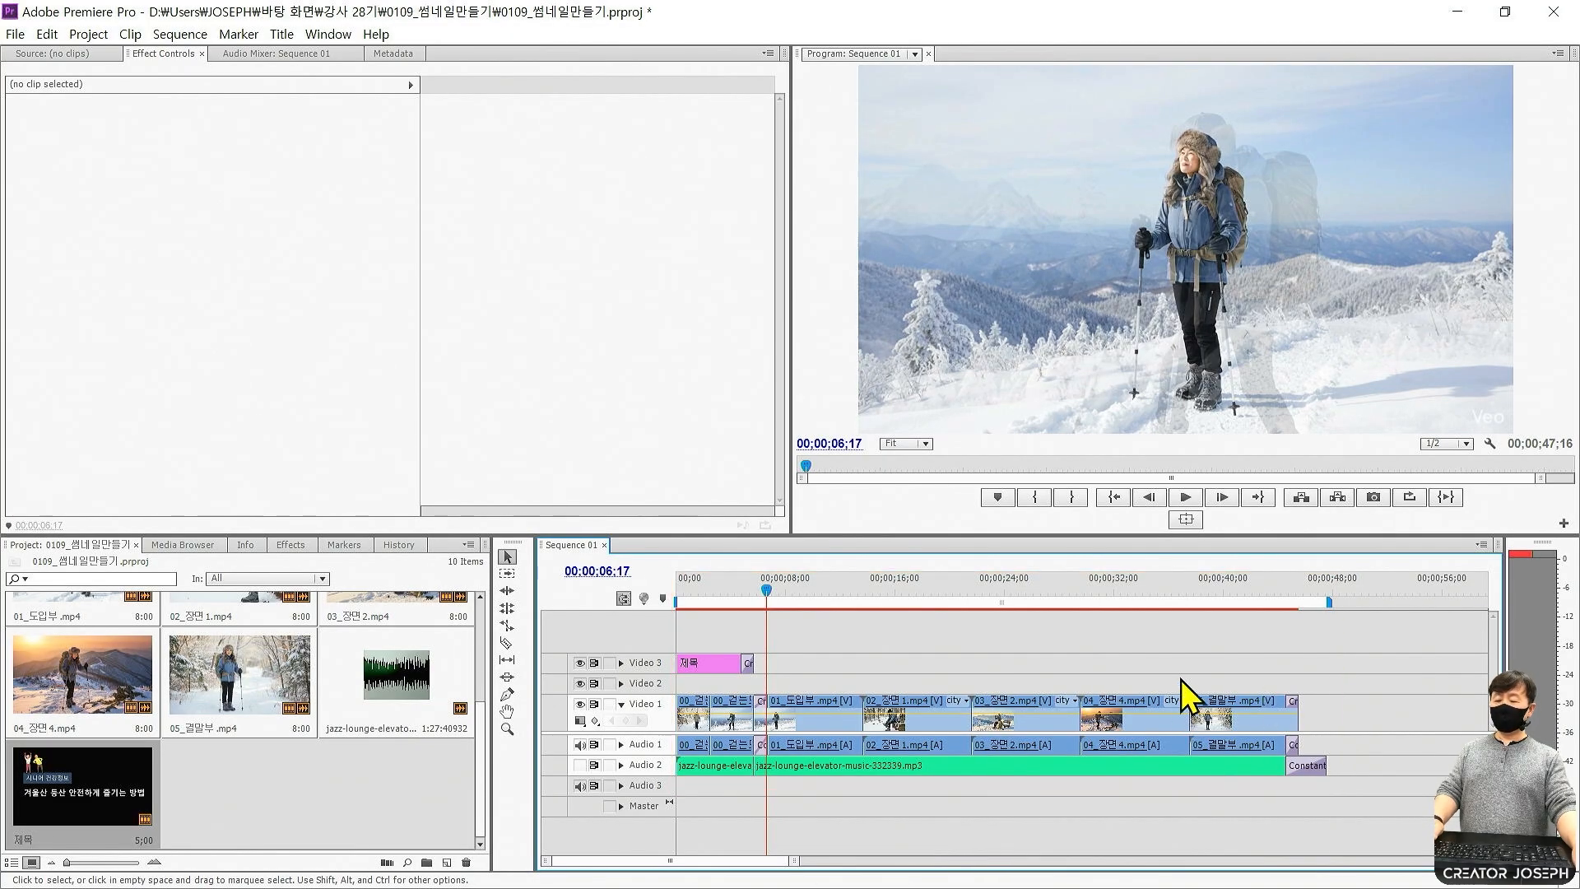
key(equal)
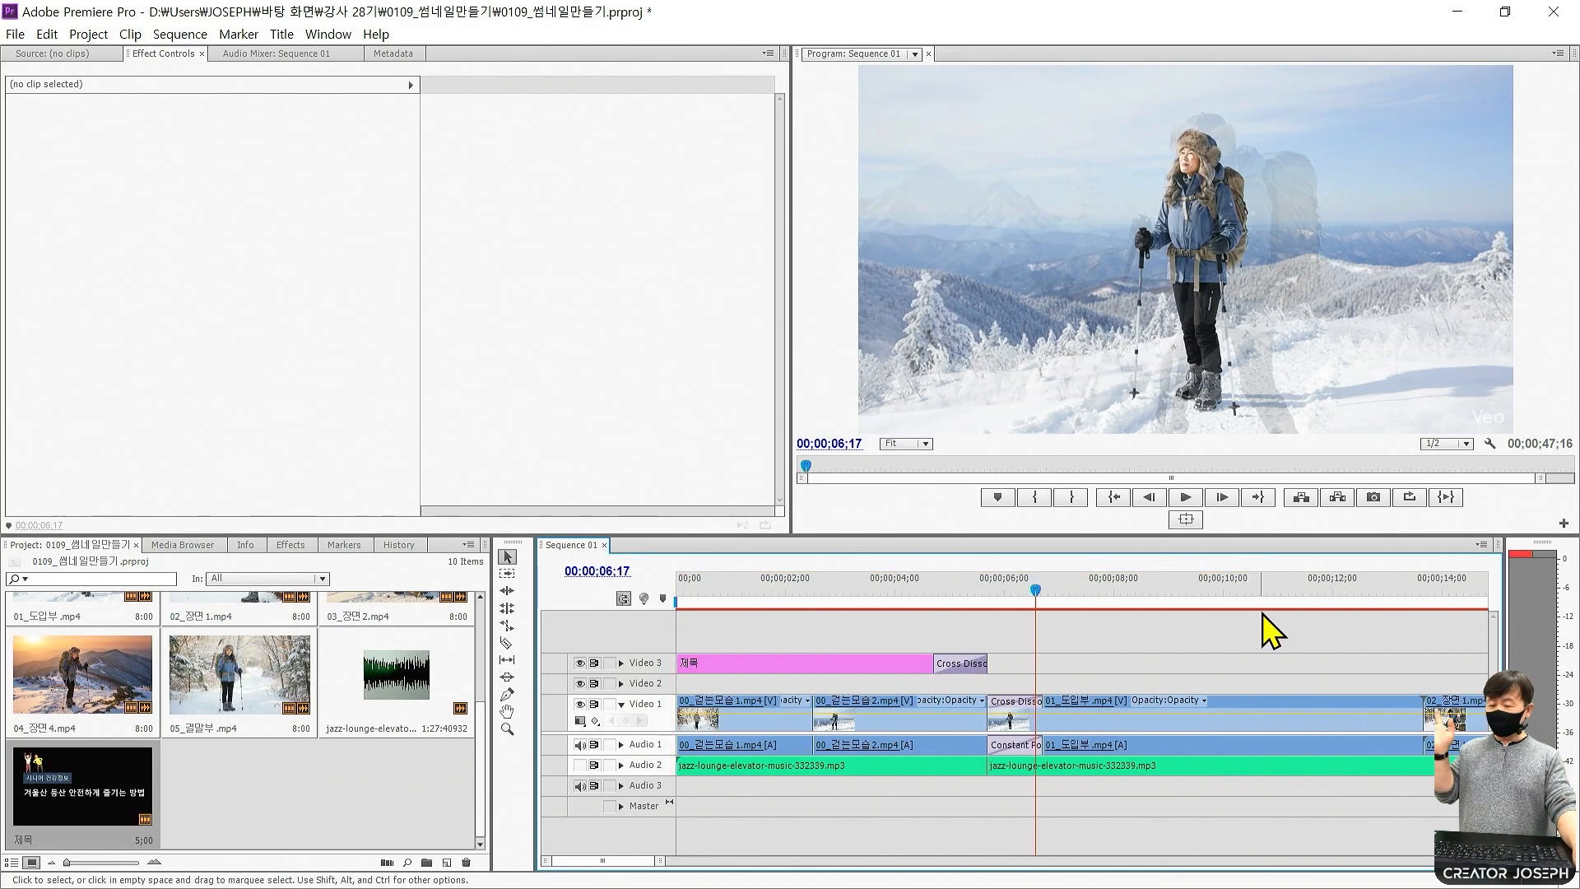
click(1246, 586)
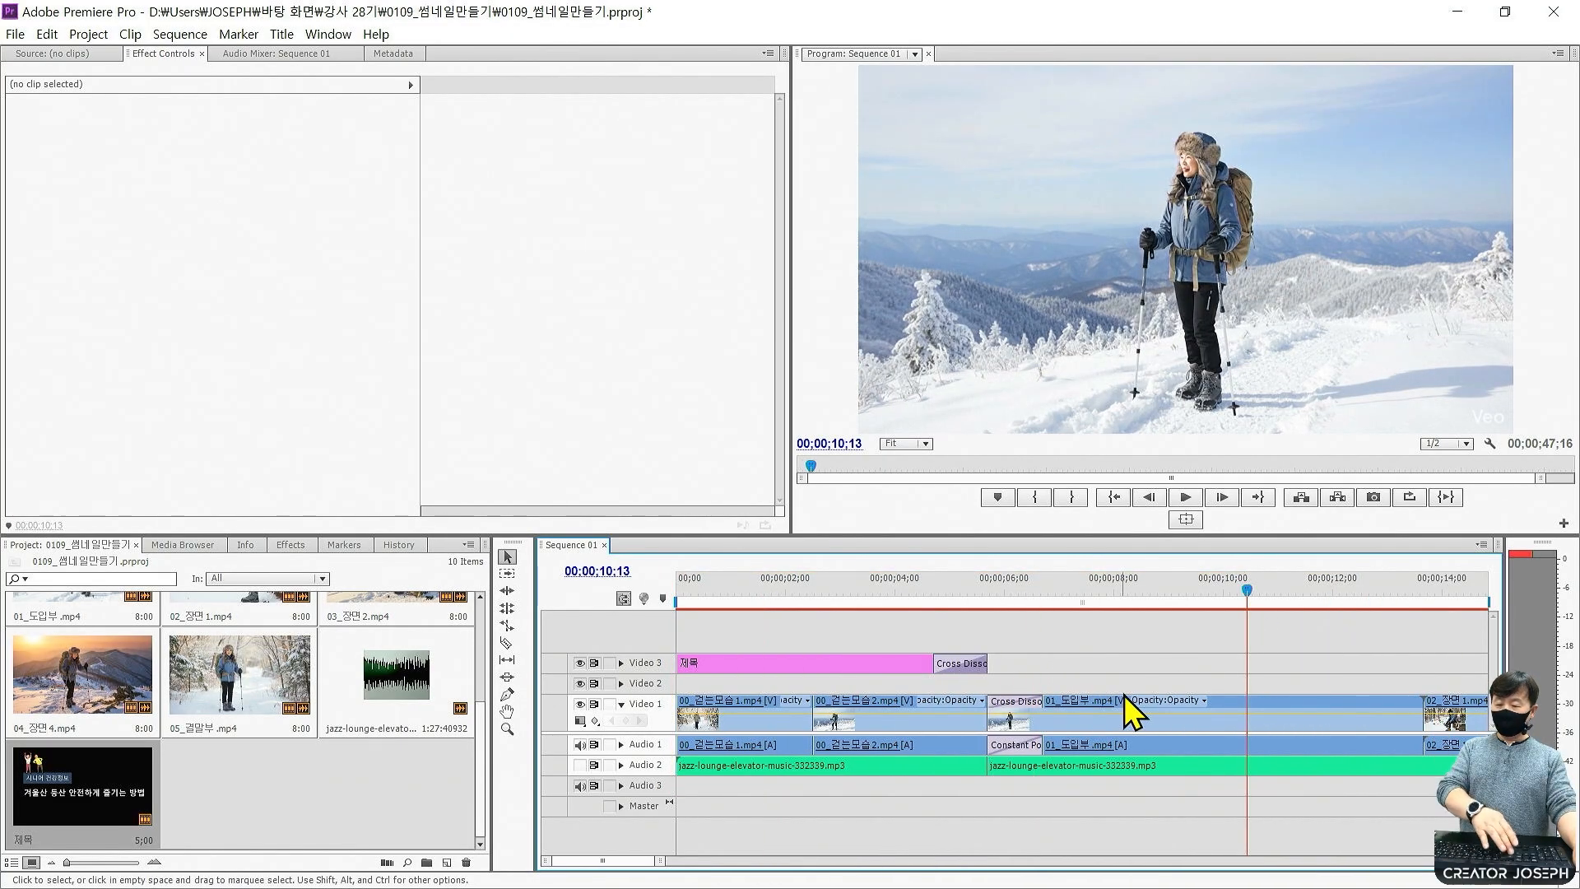
key(minus)
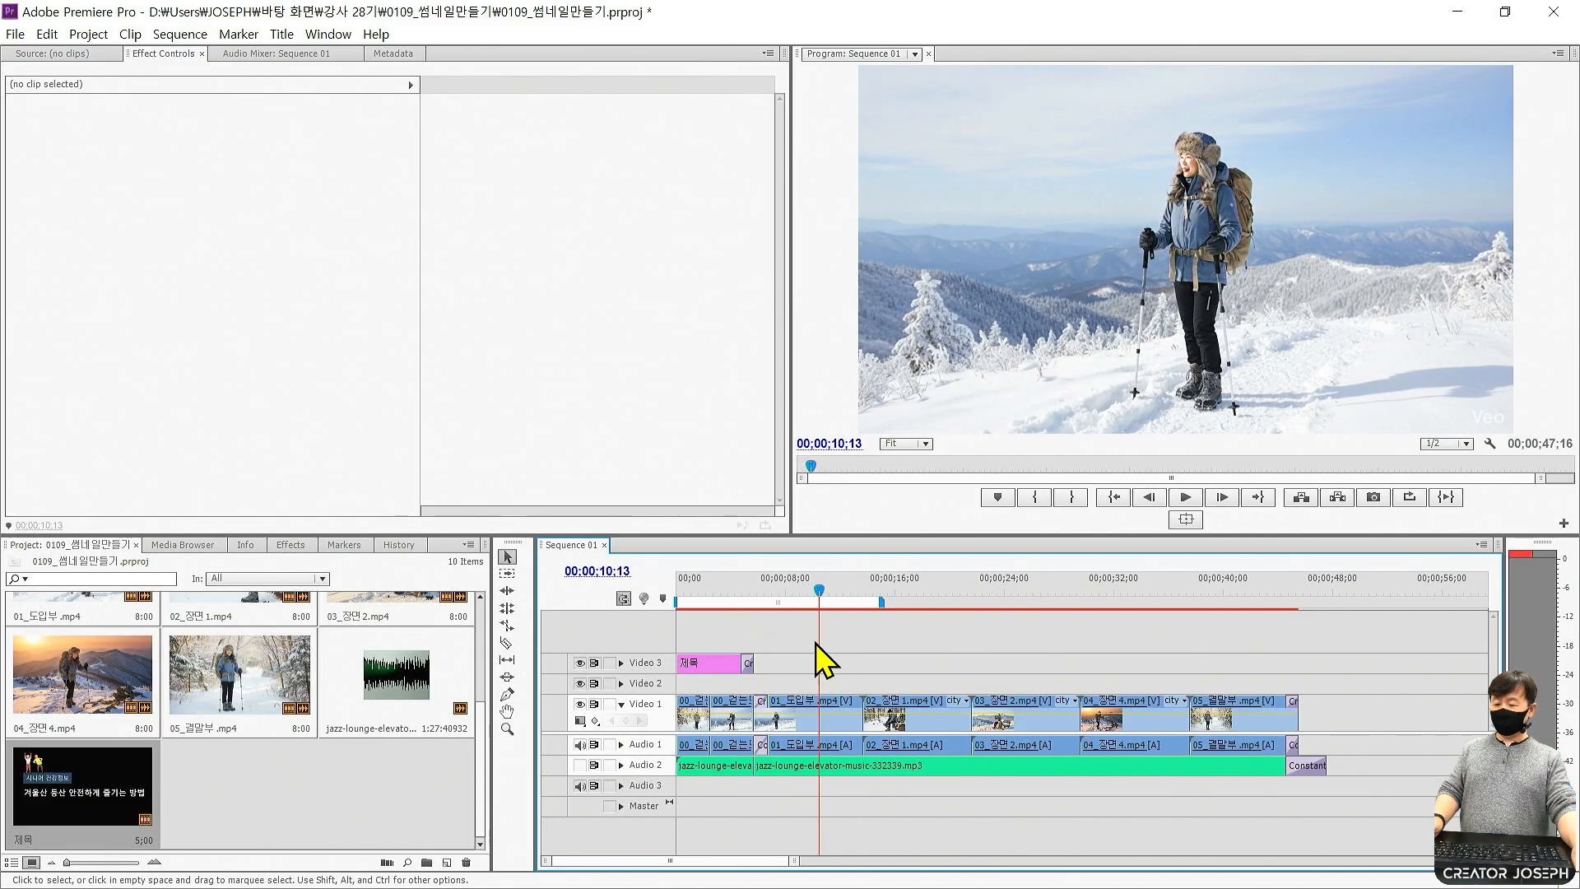
double_click(773, 601)
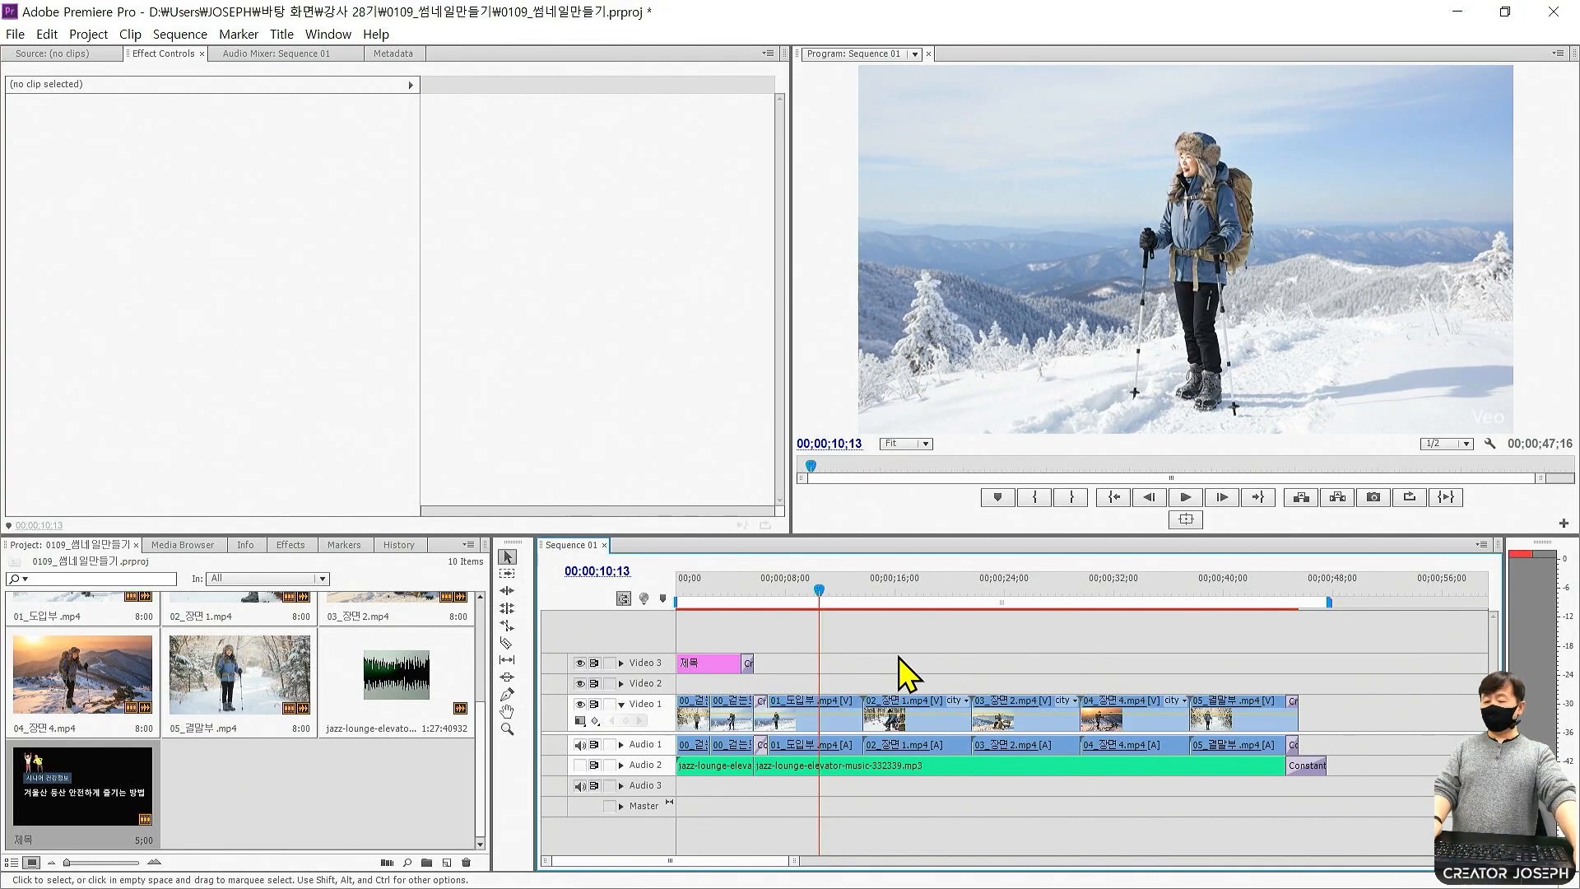
Open the media export settings for Sequence 01 and set the export format to MP3.
click(15, 34)
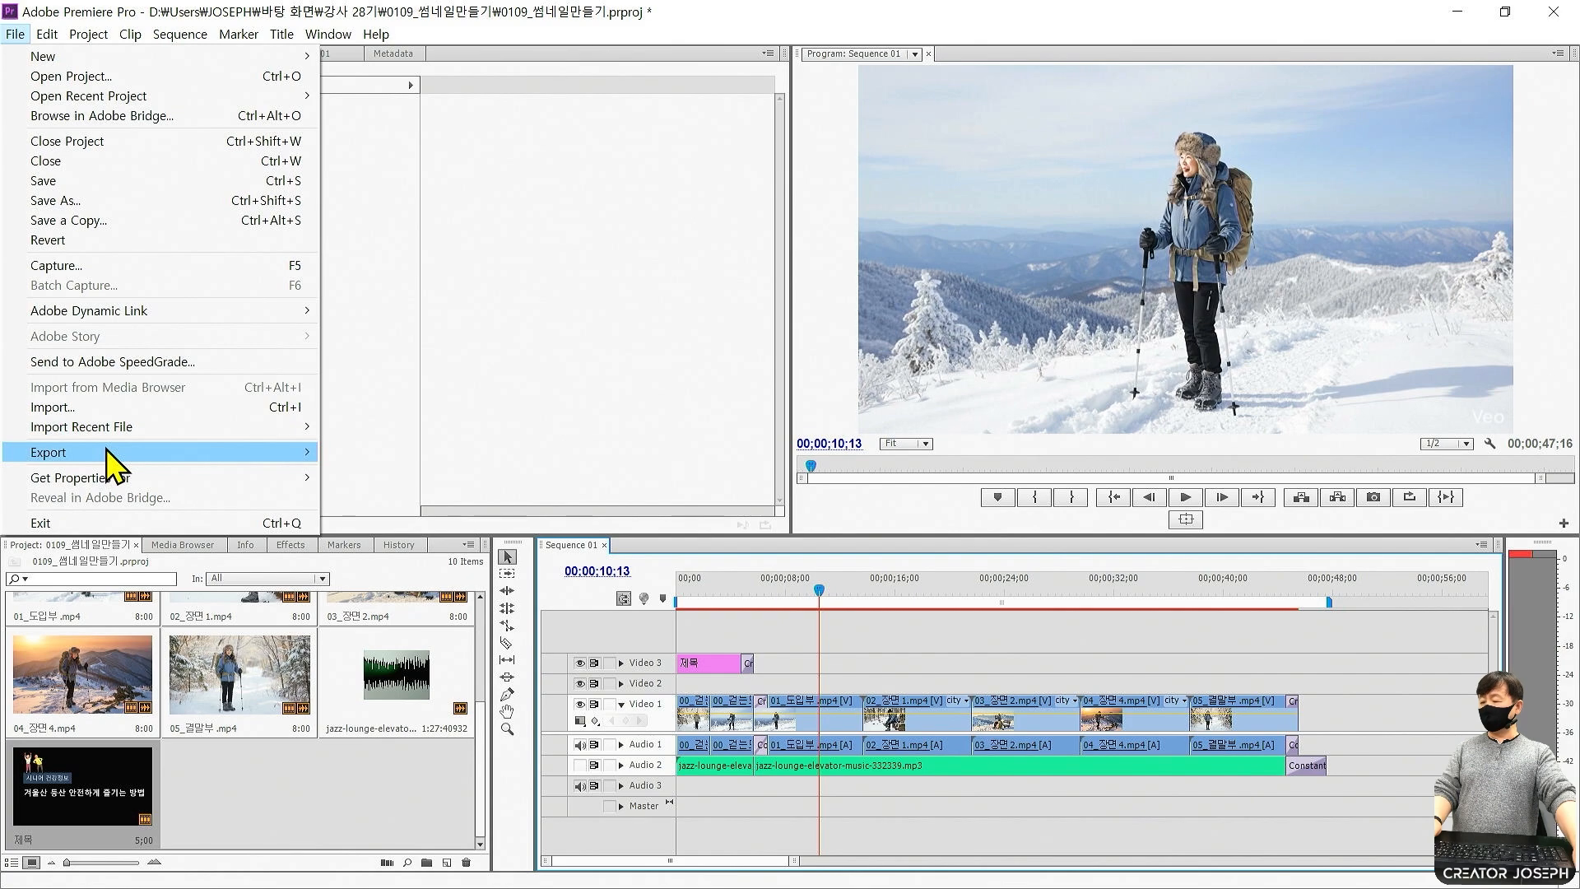
mouse_move(163, 454)
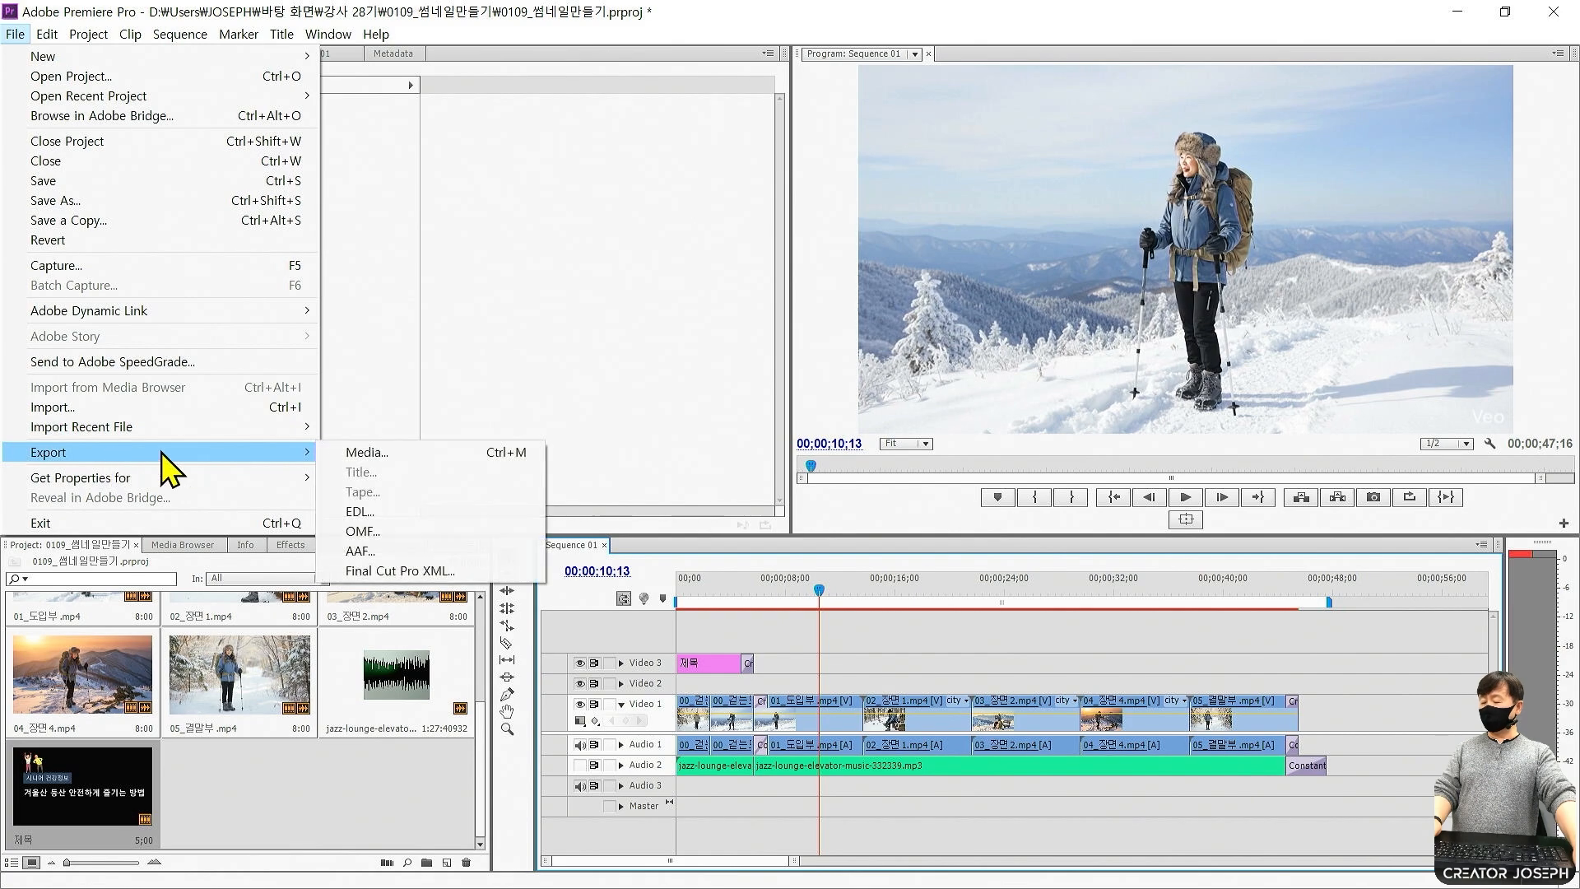
click(413, 450)
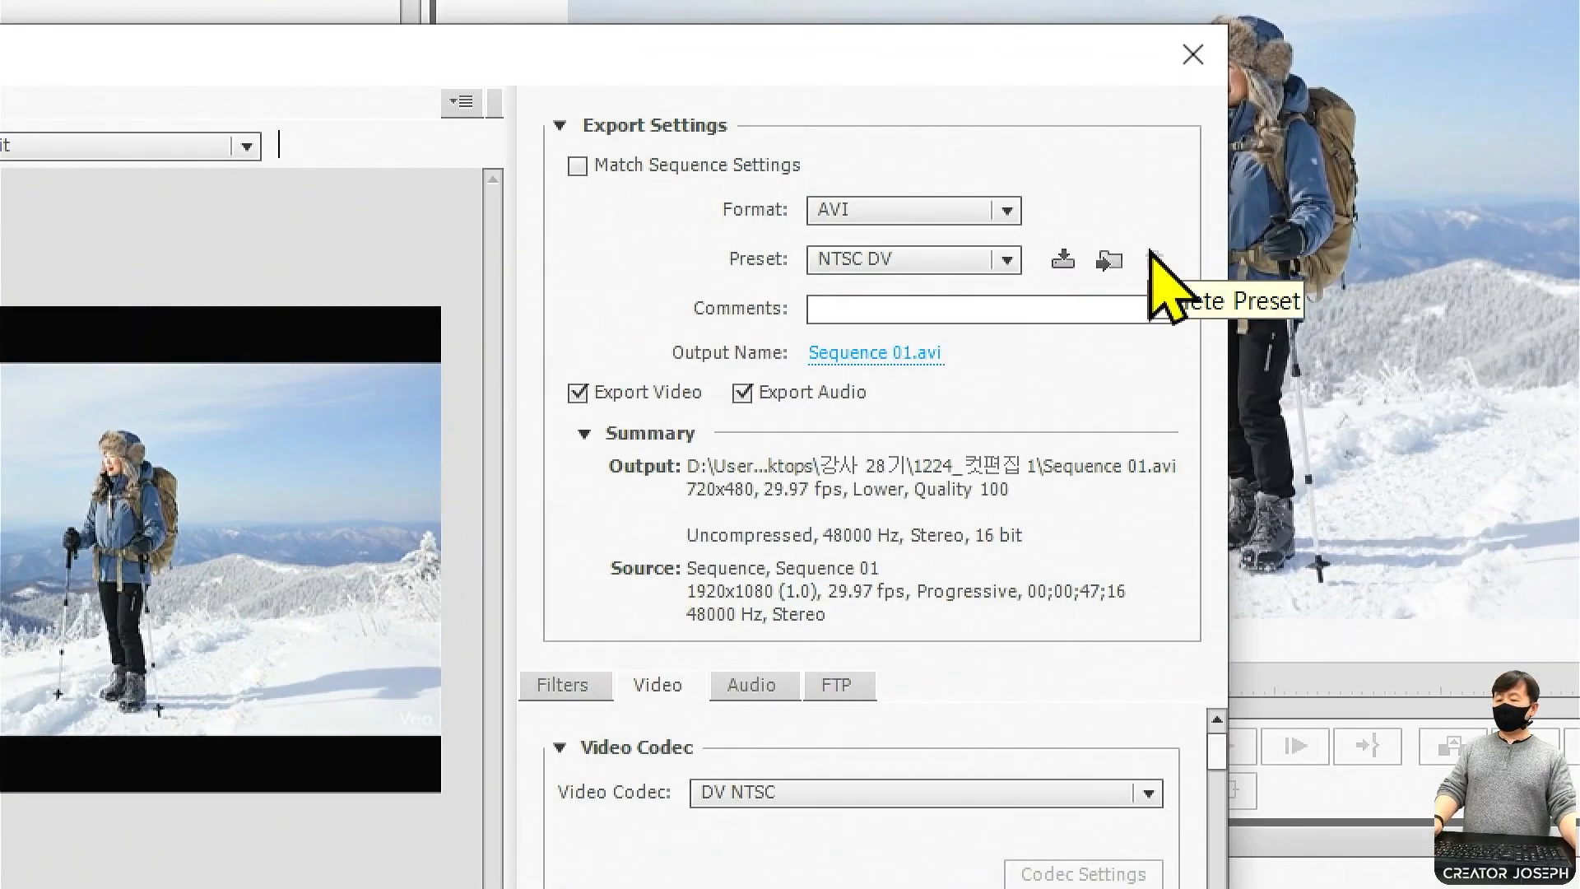
click(991, 230)
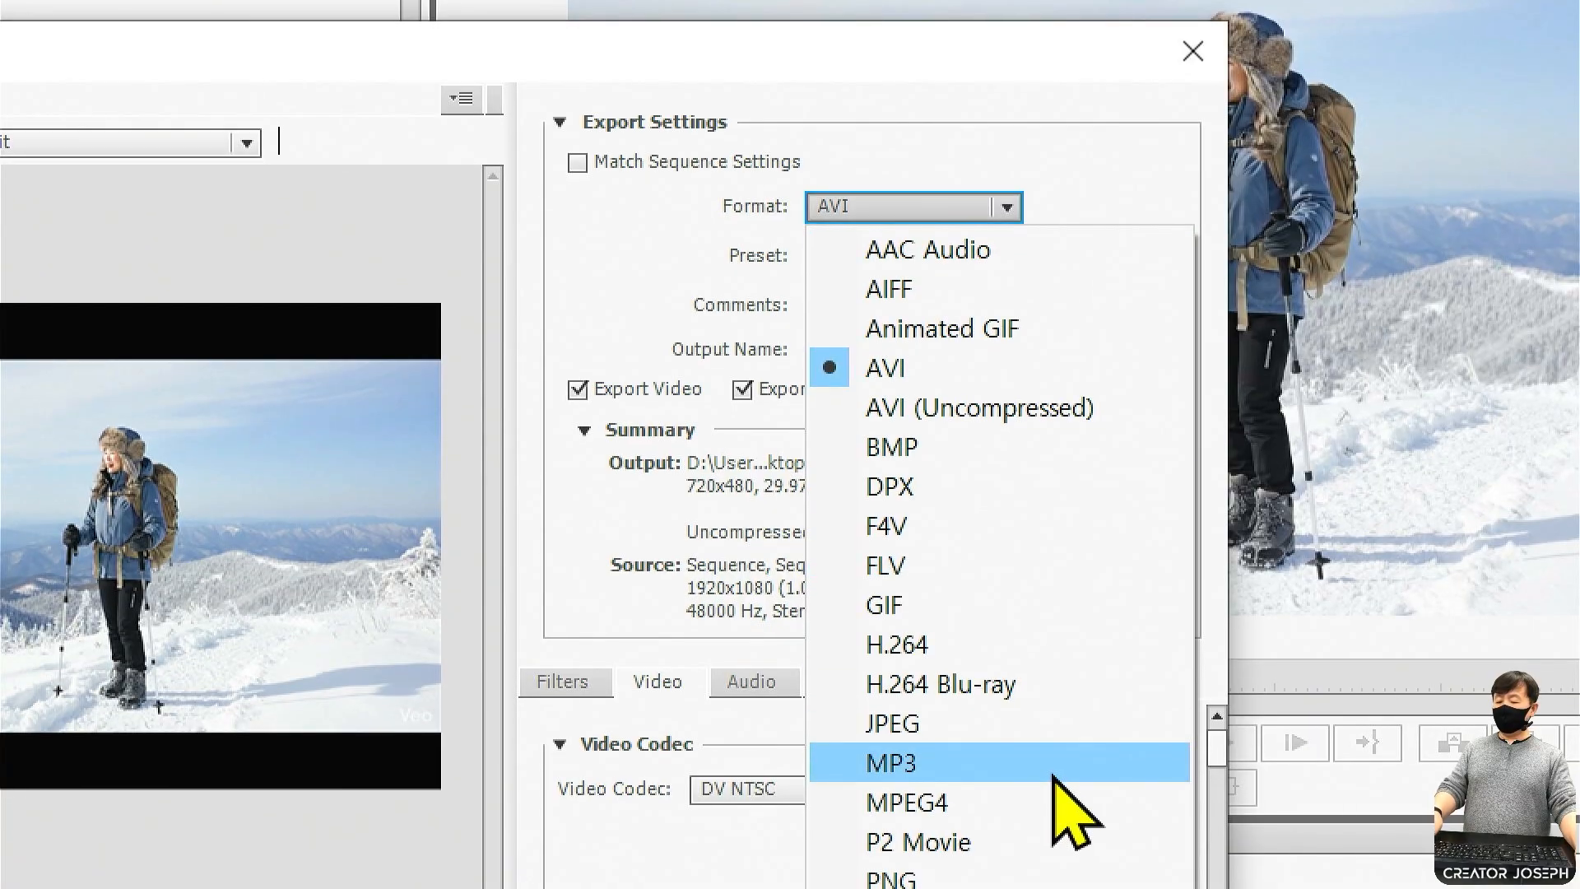
drag(717, 185, 1065, 228)
drag(1007, 163, 1025, 162)
drag(808, 728, 1011, 782)
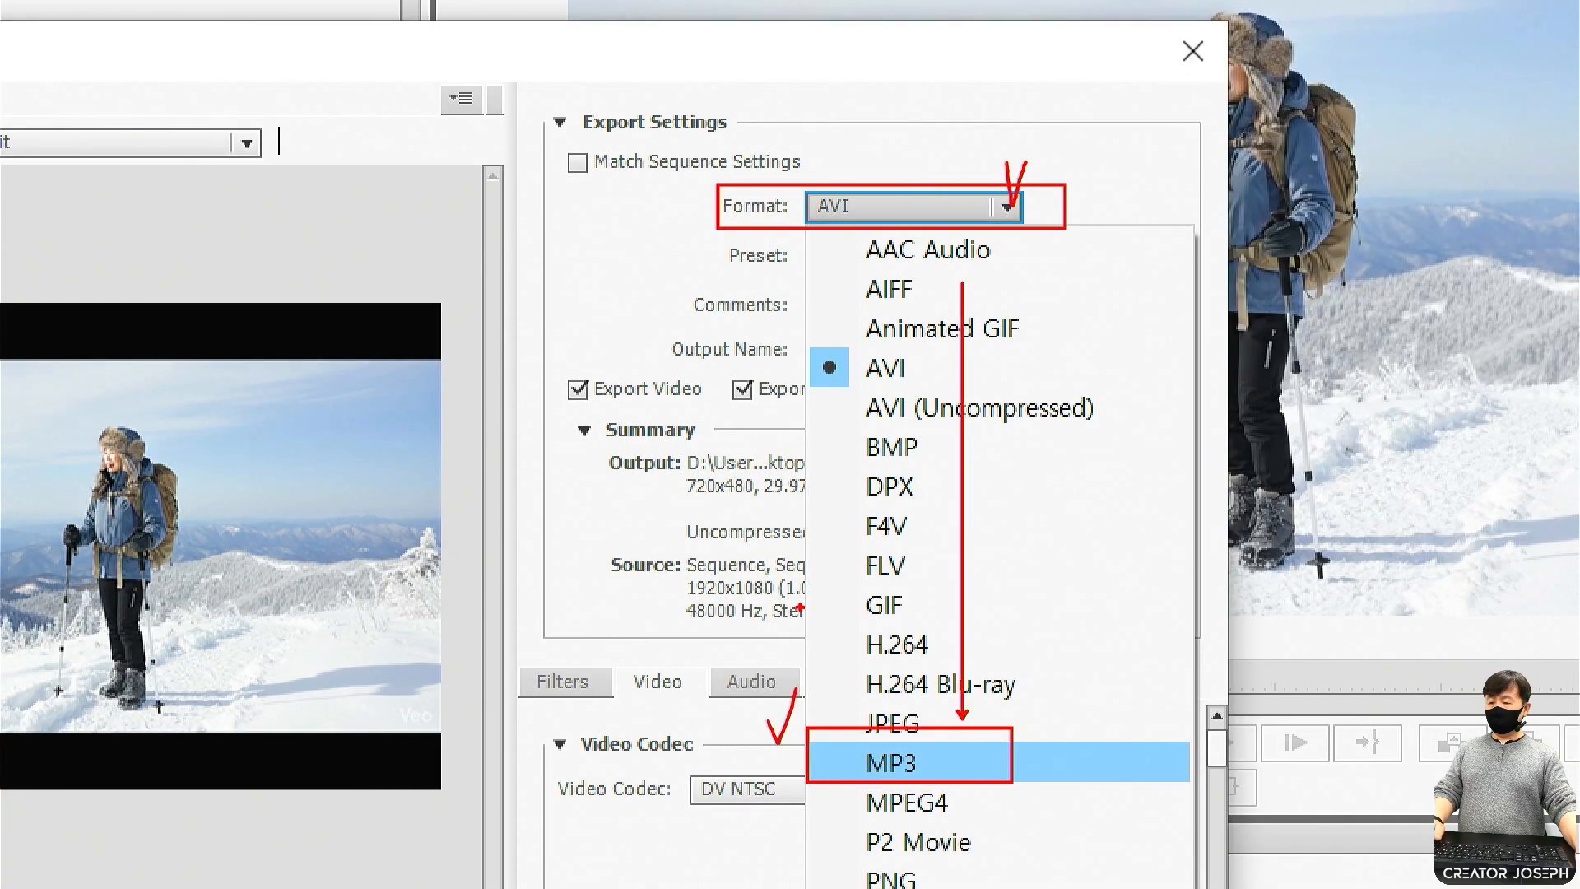
key(Escape)
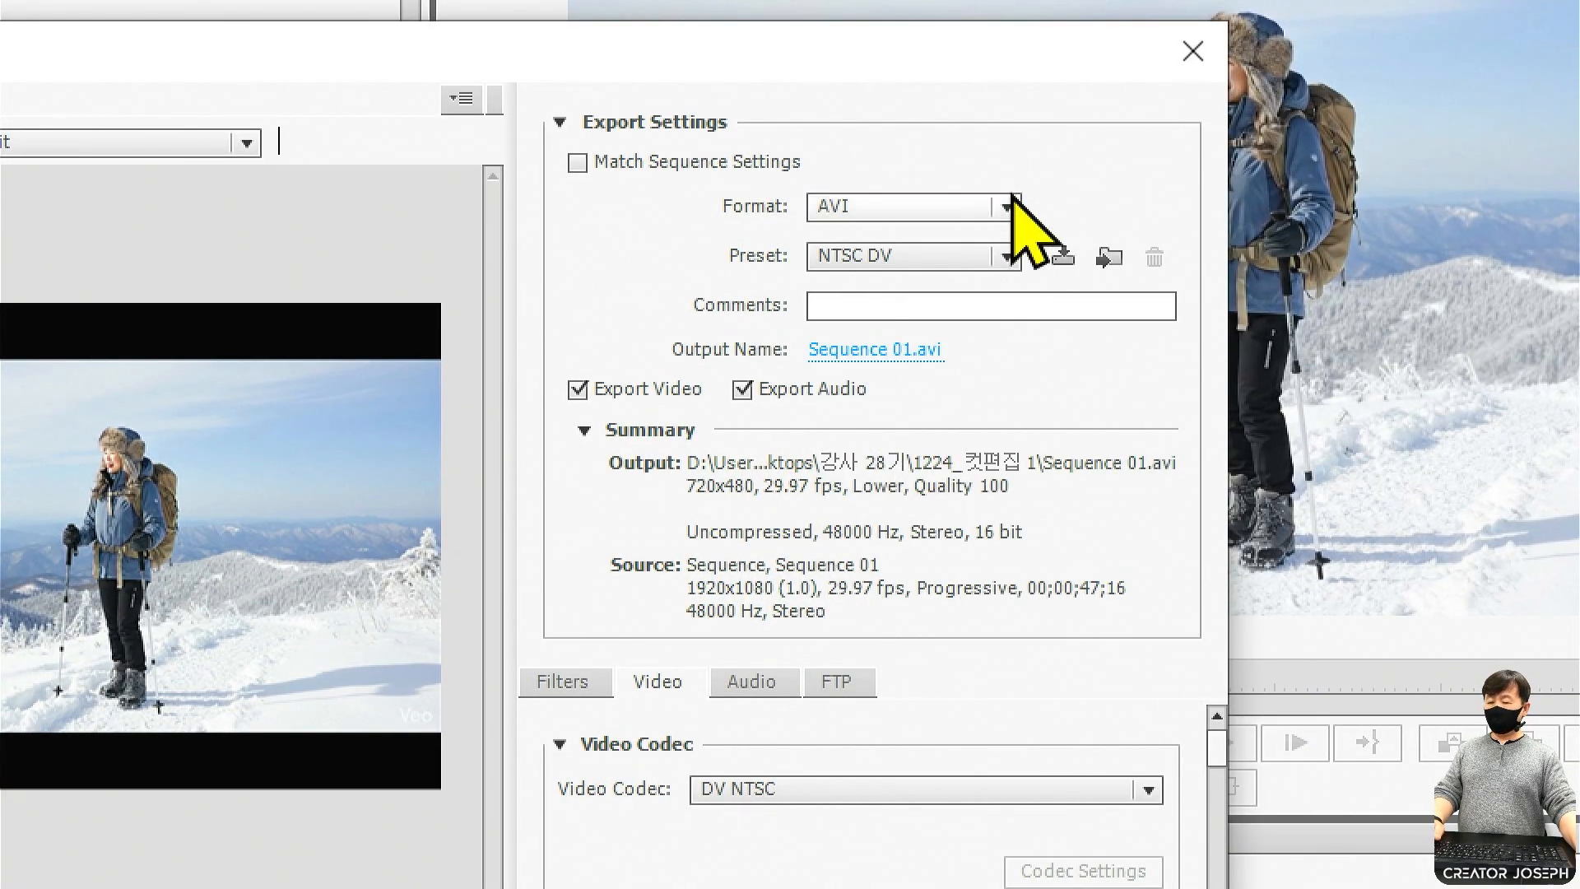
click(1008, 214)
click(946, 764)
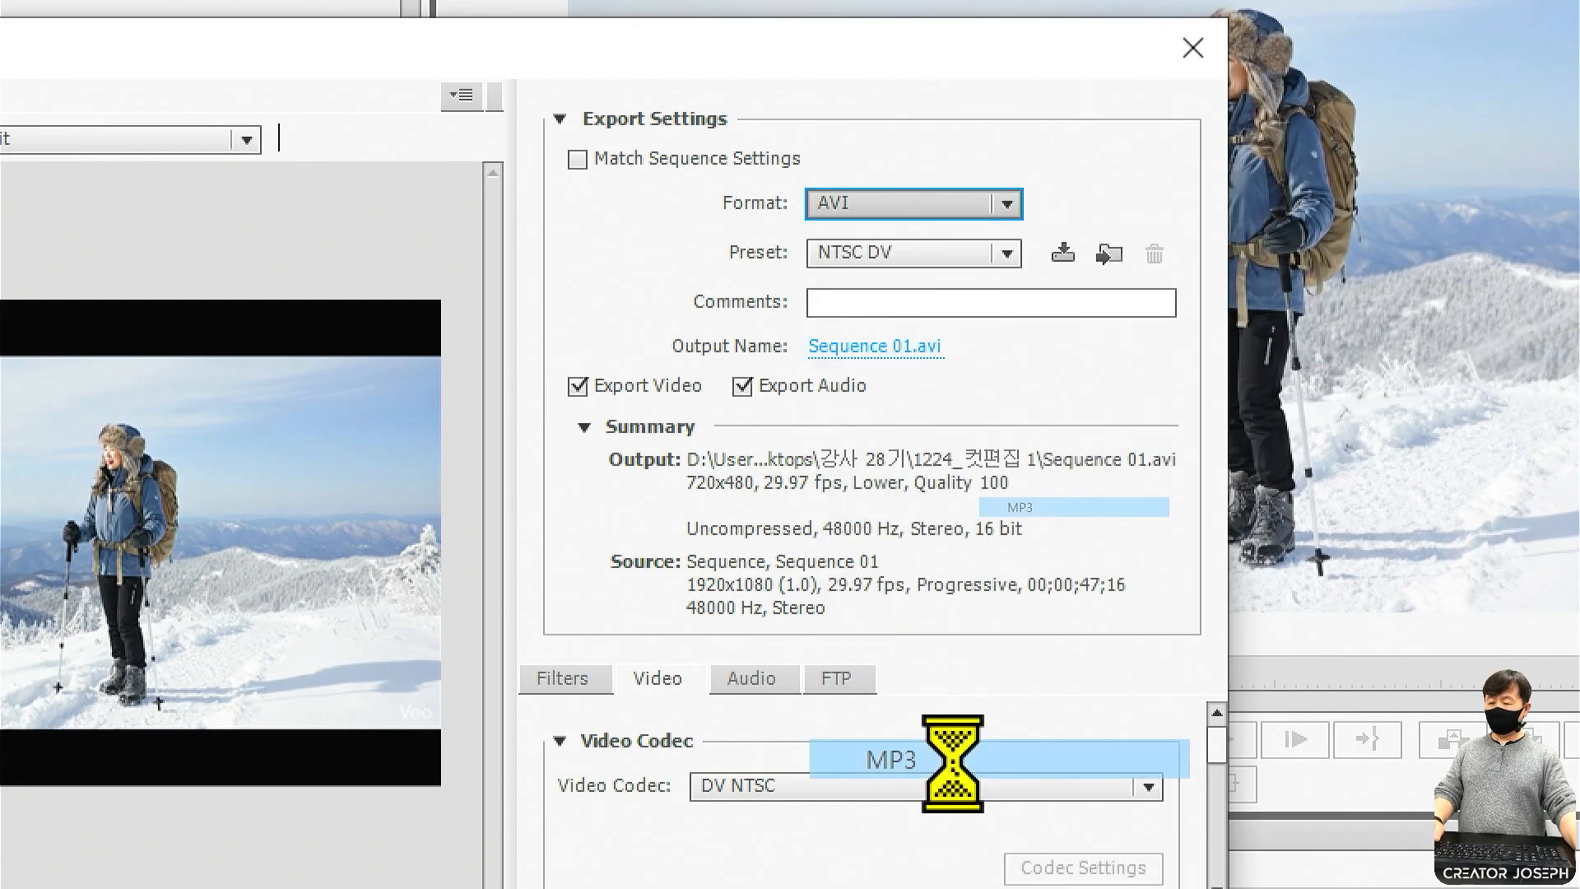
Choose the MP3 192kbps High Quality preset for the audio export.
click(1009, 257)
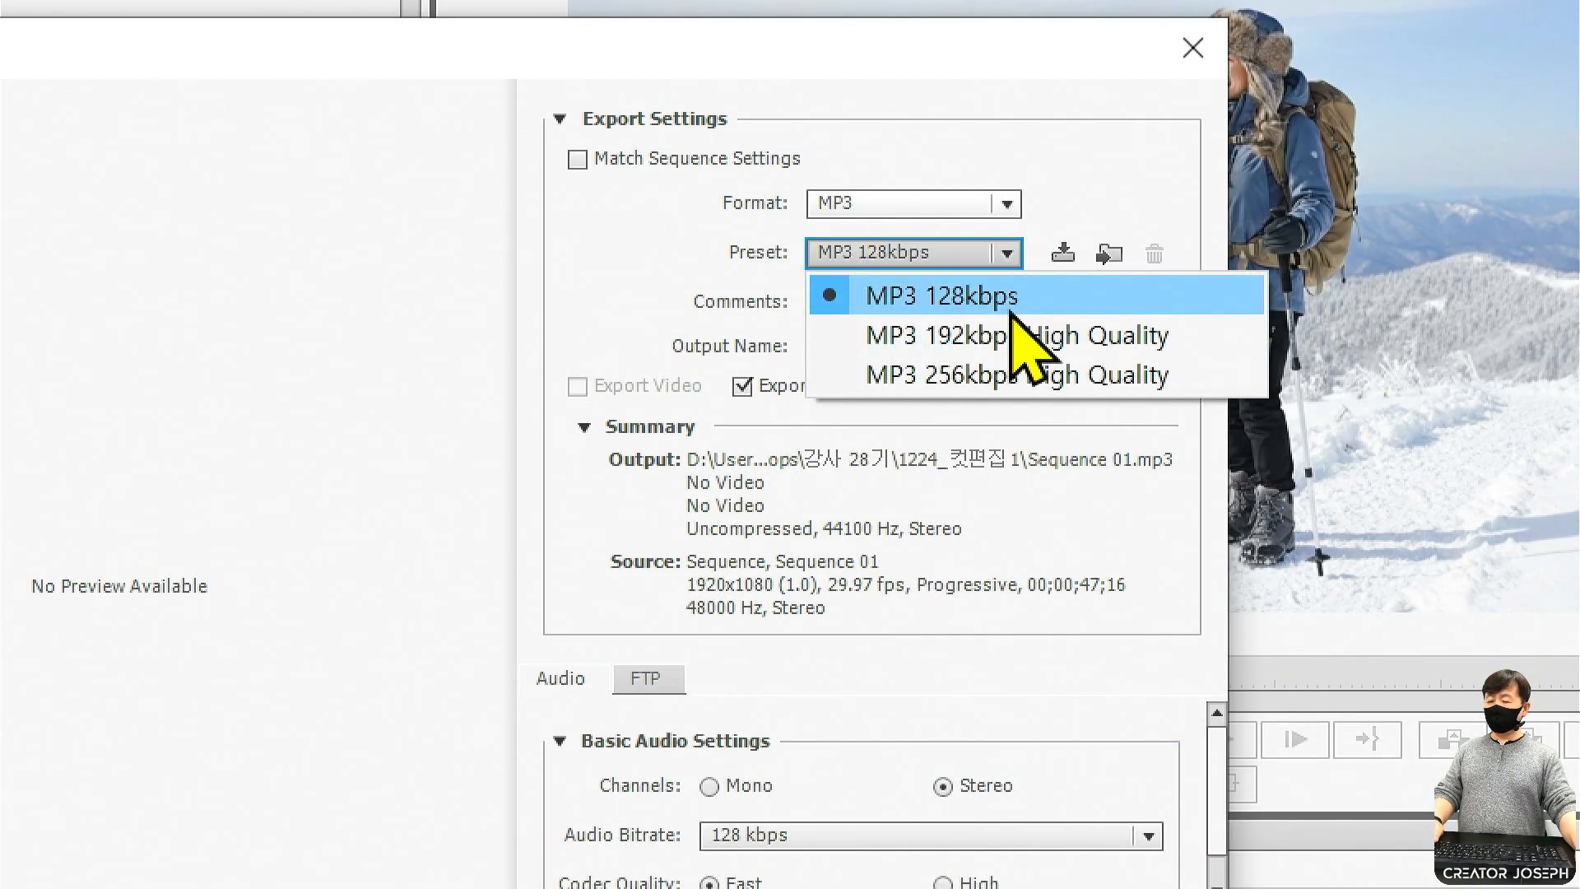
drag(839, 319, 1160, 353)
drag(676, 227, 1013, 269)
mouse_move(1031, 256)
mouse_down()
mouse_move(1052, 268)
mouse_move(1039, 303)
mouse_move(1078, 294)
mouse_up()
drag(1175, 317, 1200, 308)
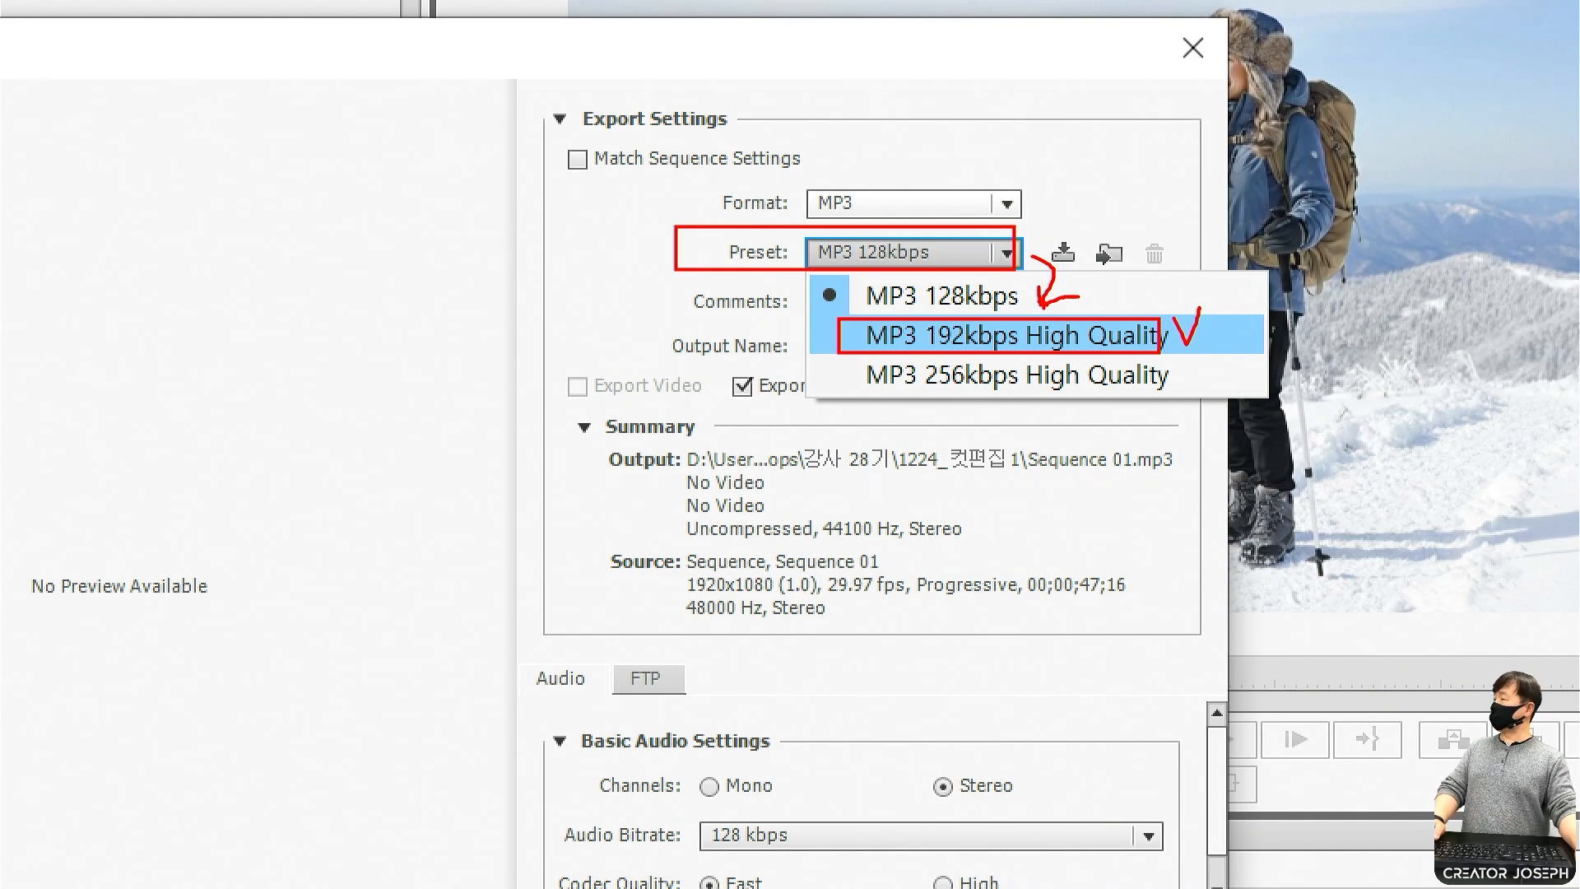
click(1017, 335)
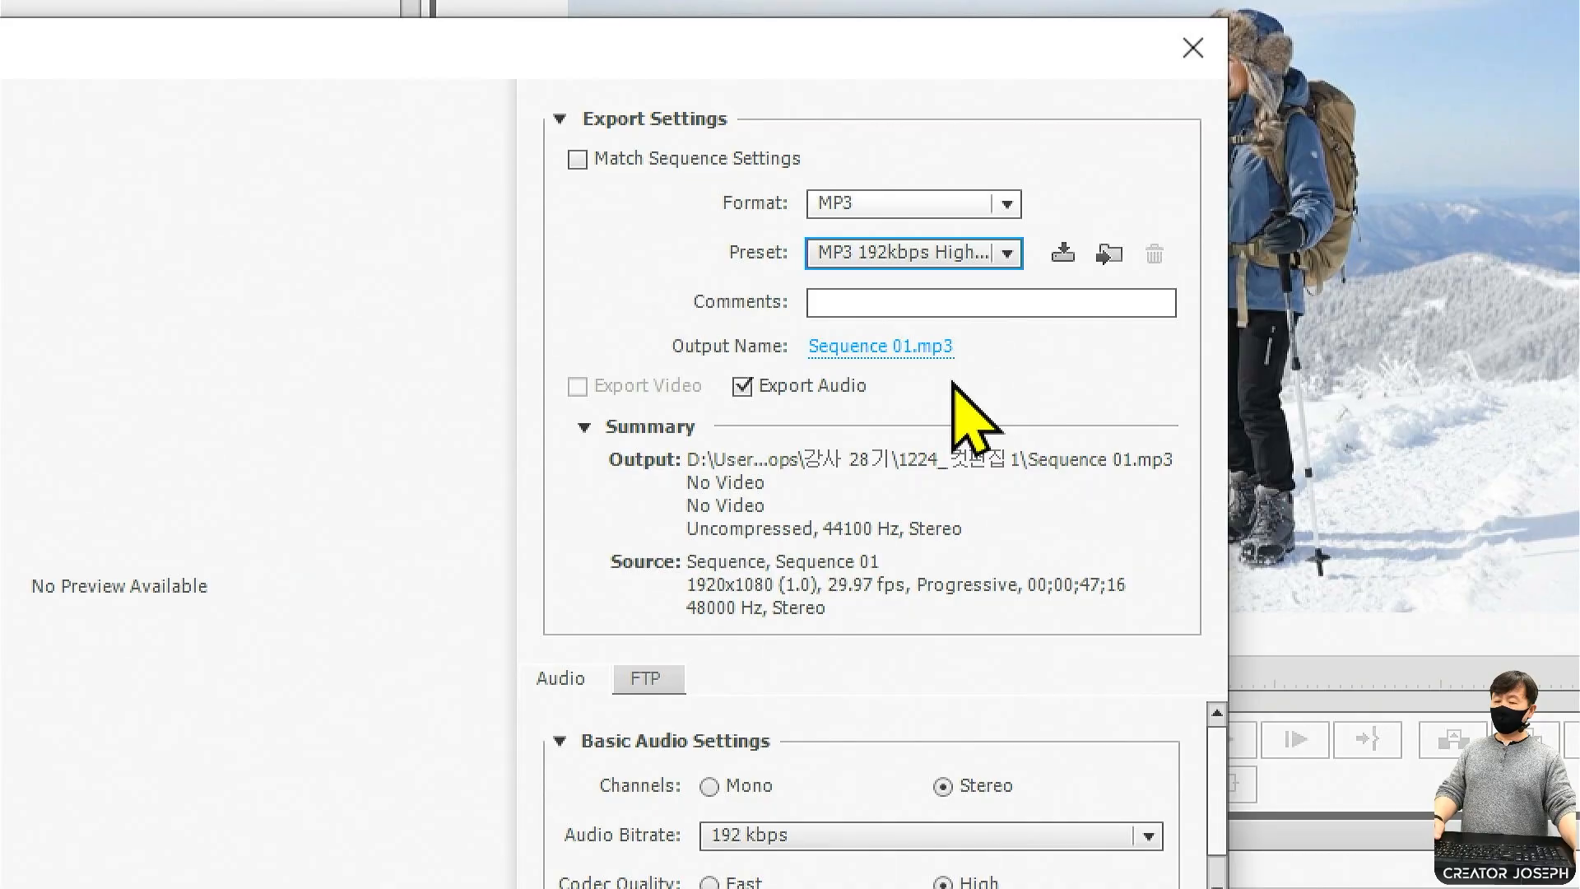
Name the output file 내음성 in the 강사 28기 > 0109_썸네일만들기 folder and export the audio.
click(907, 346)
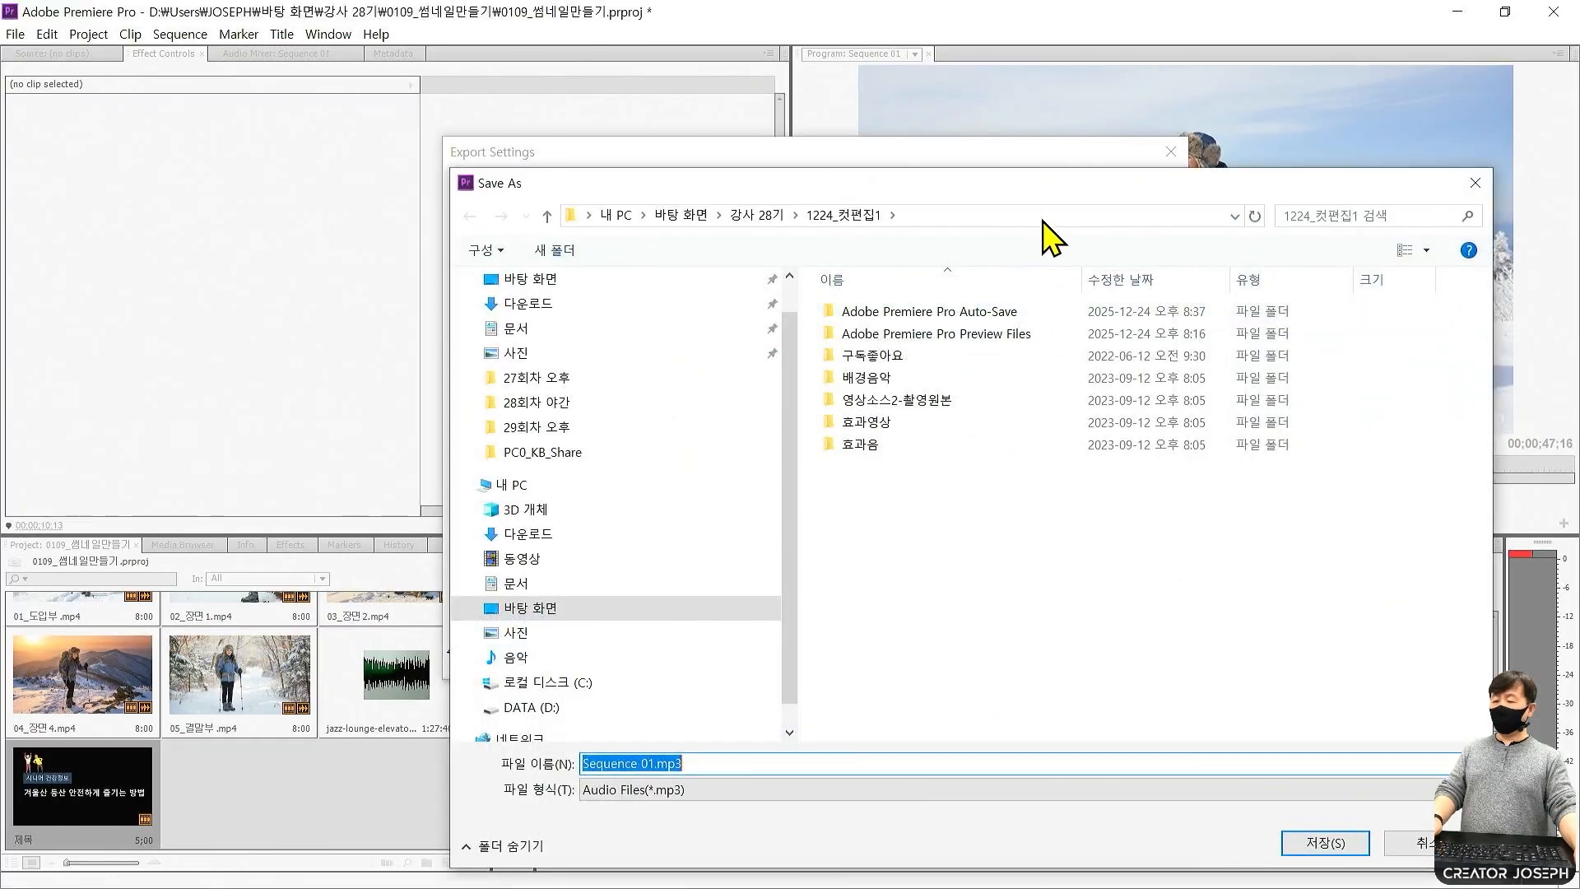
click(650, 142)
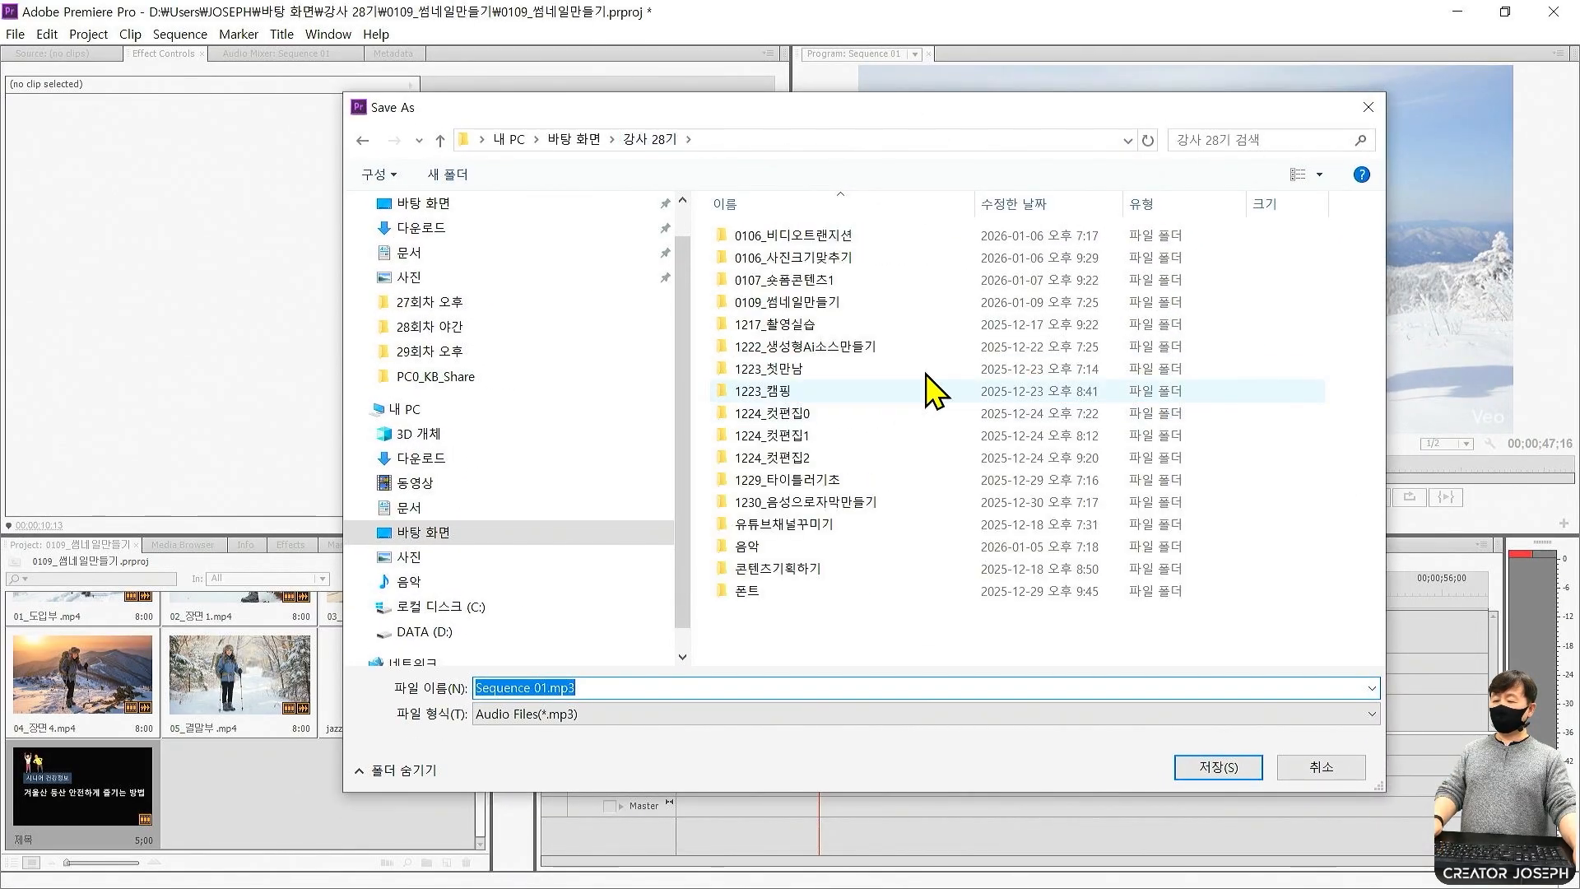
click(827, 303)
double_click(827, 303)
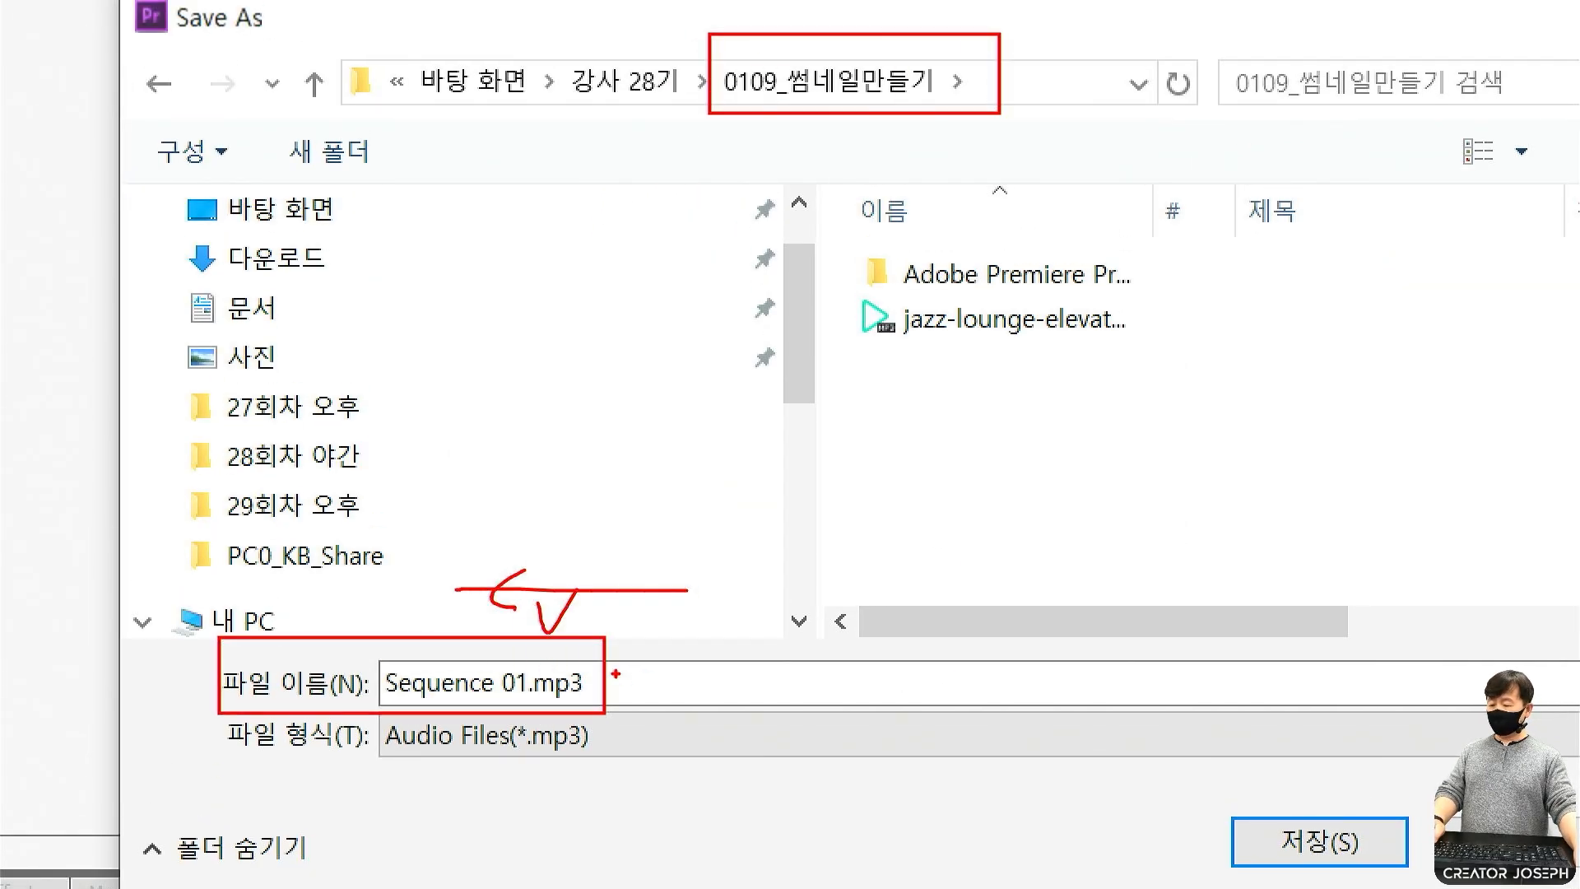
click(625, 691)
text(내음성)
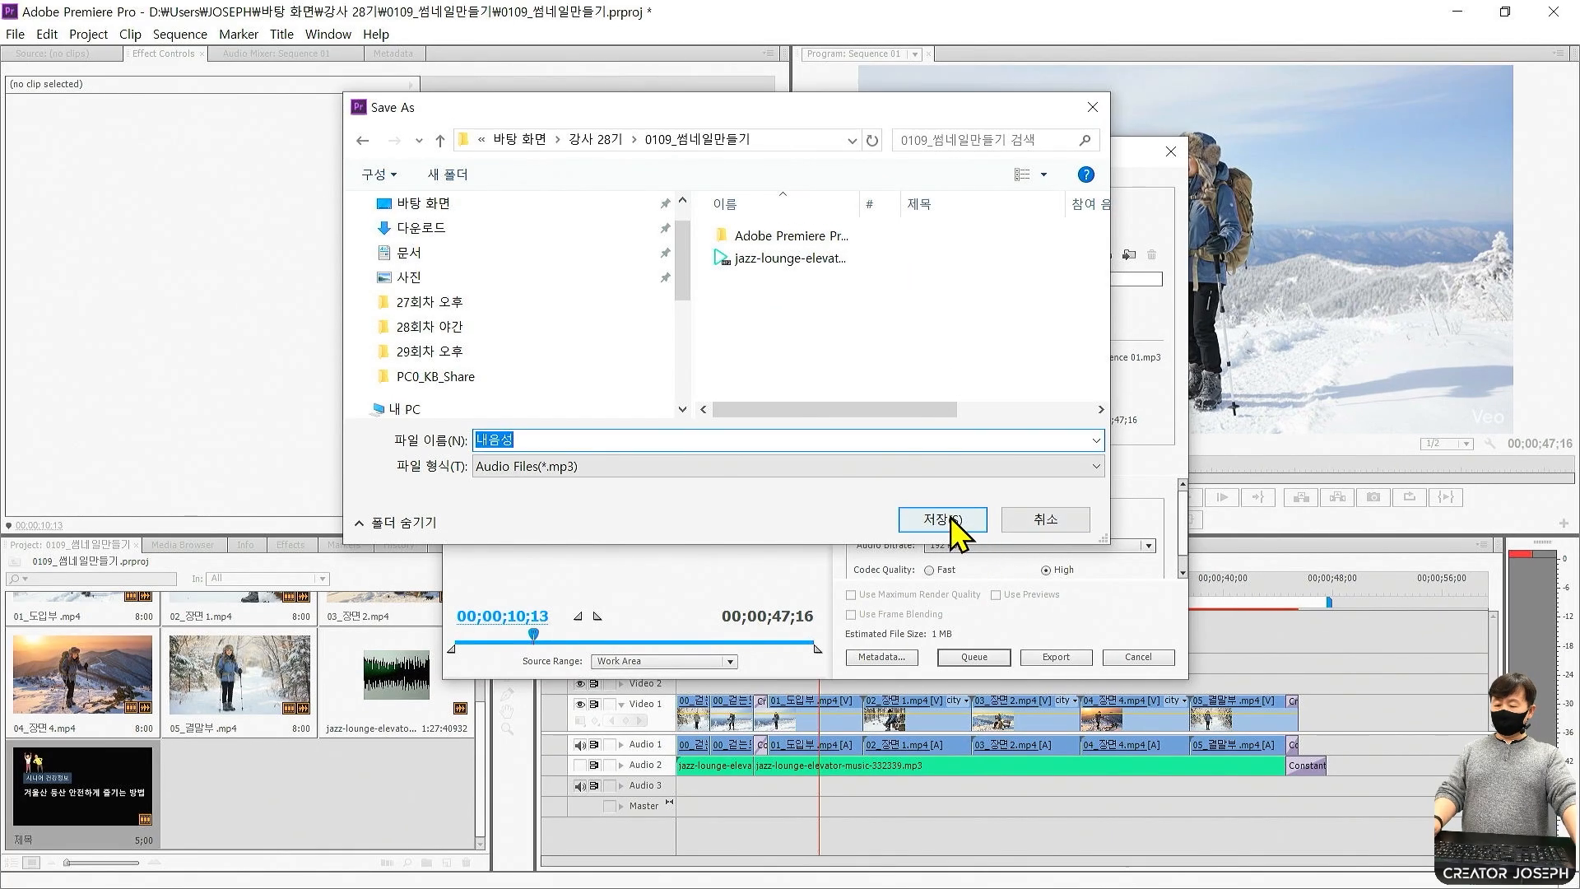
click(1319, 840)
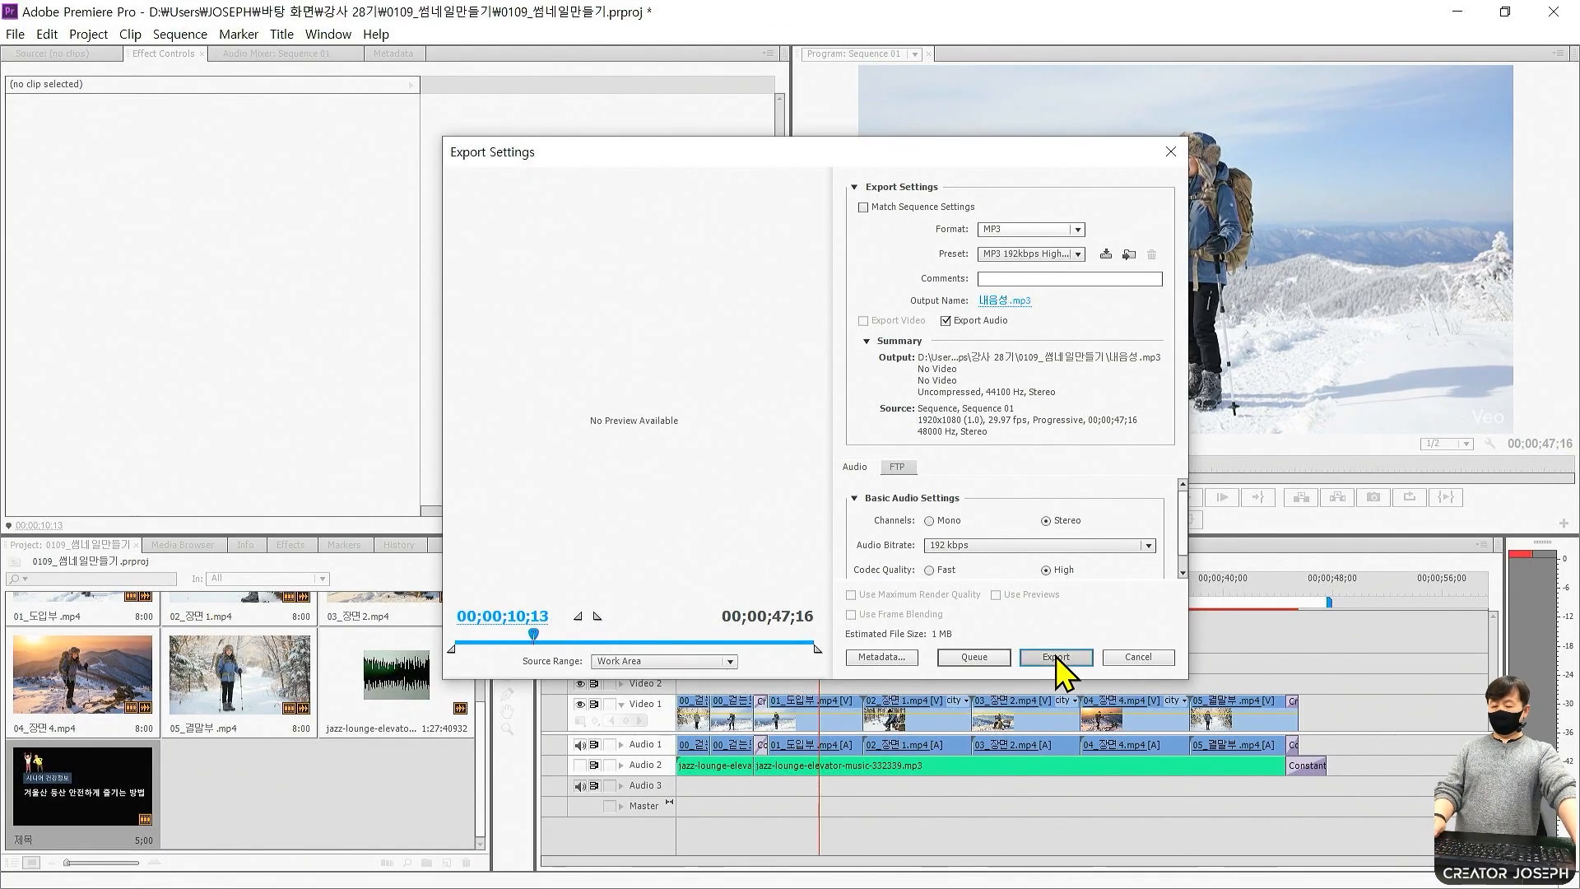
click(1065, 556)
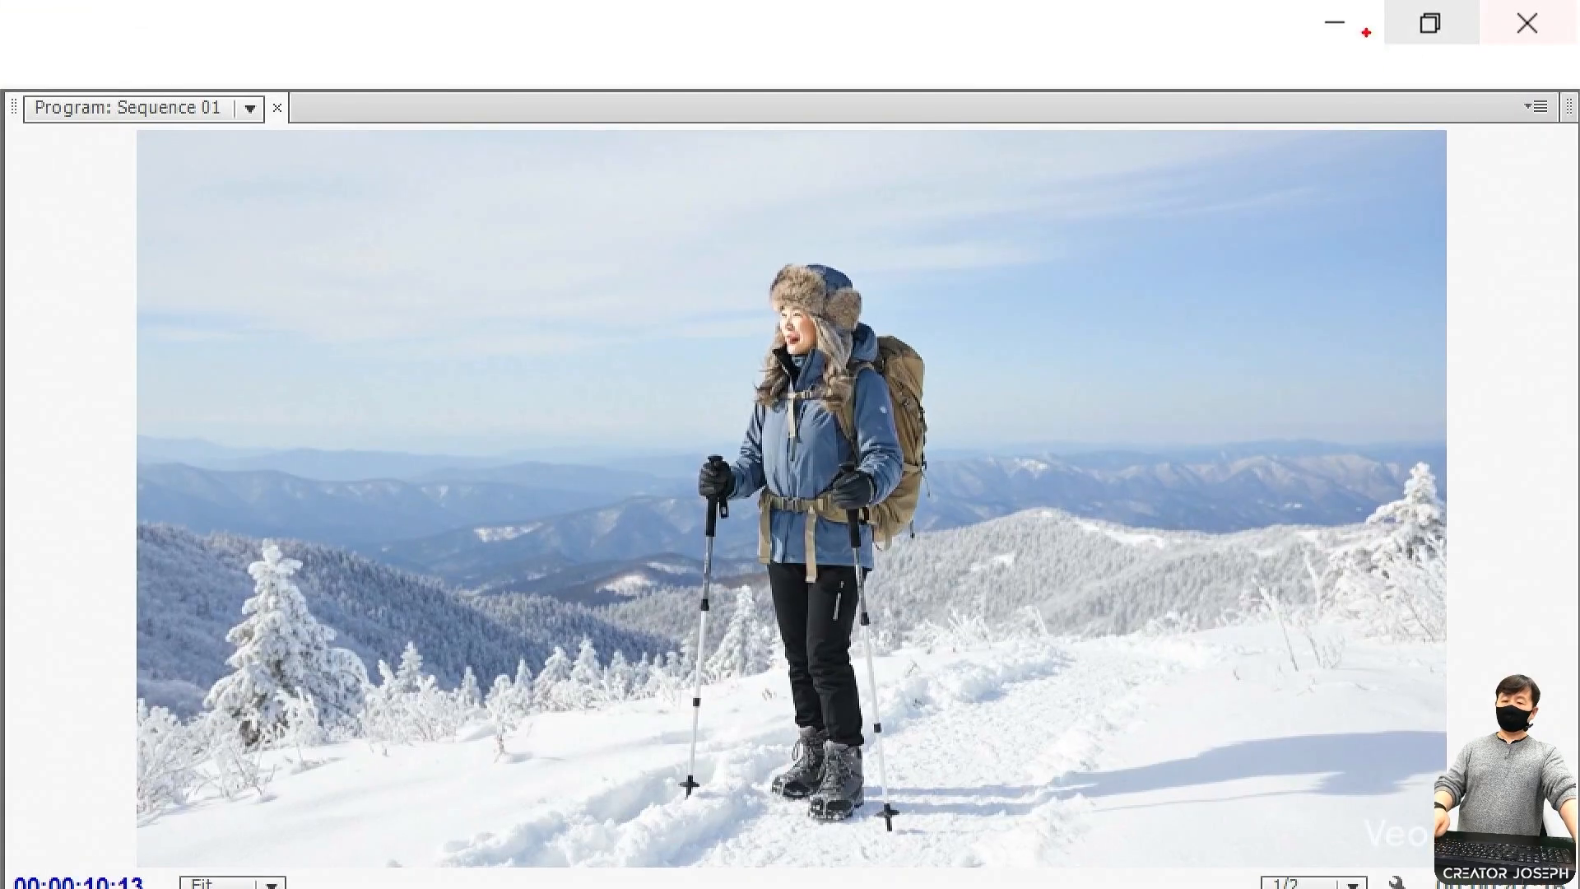
Switch to Vrew and start creating a new project.
mouse_move(1295, 2)
mouse_down()
mouse_move(1377, 58)
mouse_move(1346, 29)
mouse_up()
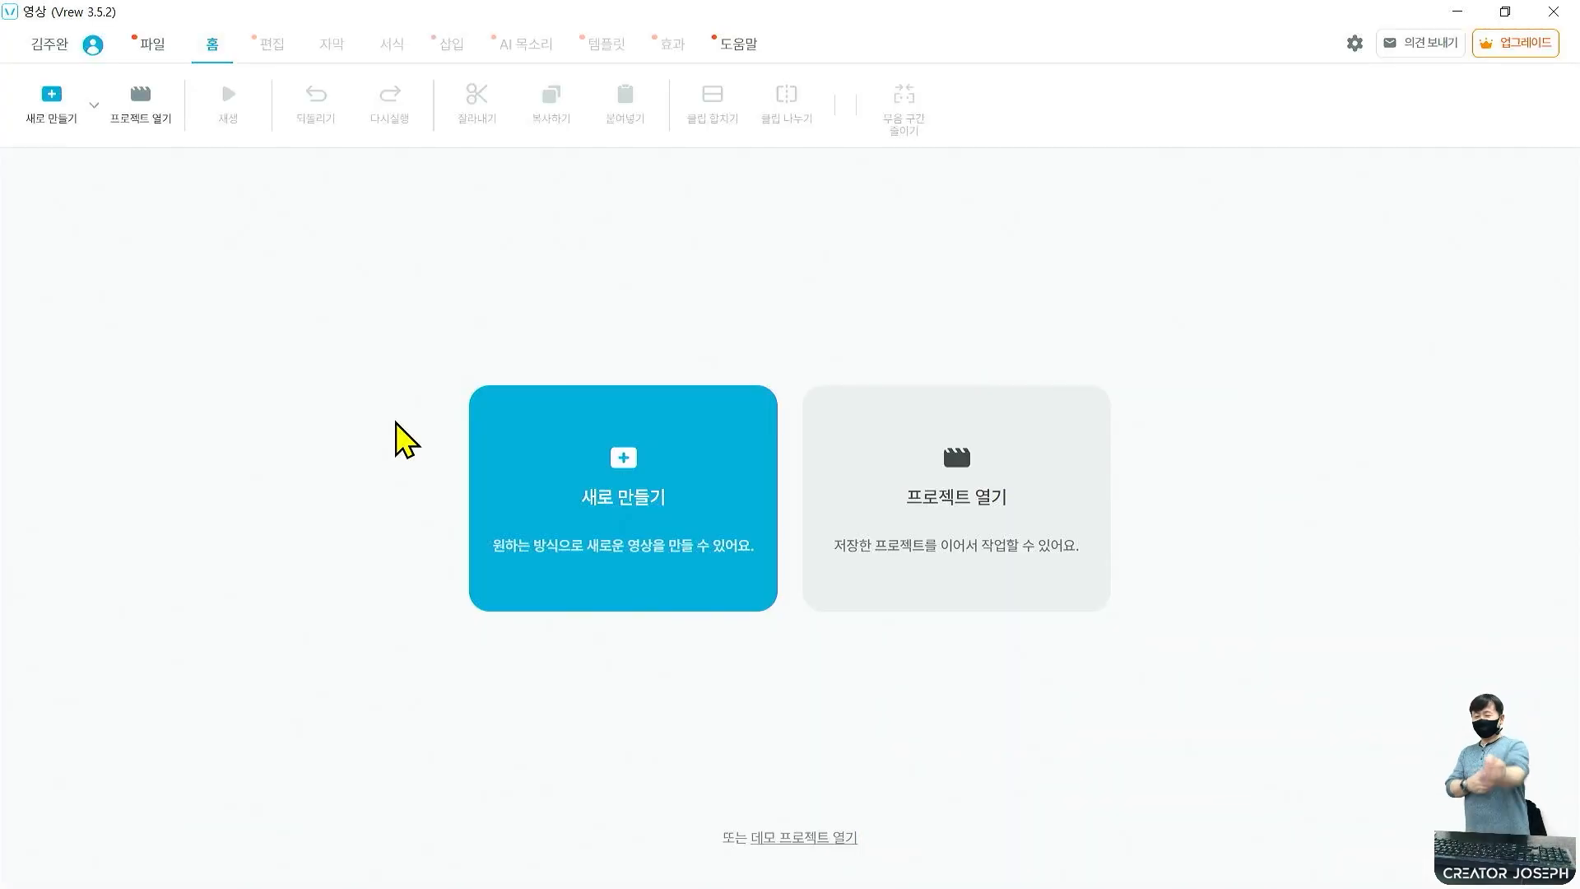
key(ctrl+2)
mouse_move(320, 282)
mouse_down()
mouse_move(623, 484)
mouse_move(1235, 724)
mouse_up()
mouse_move(708, 510)
mouse_down()
mouse_move(535, 385)
mouse_move(683, 507)
mouse_up()
drag(939, 257, 580, 627)
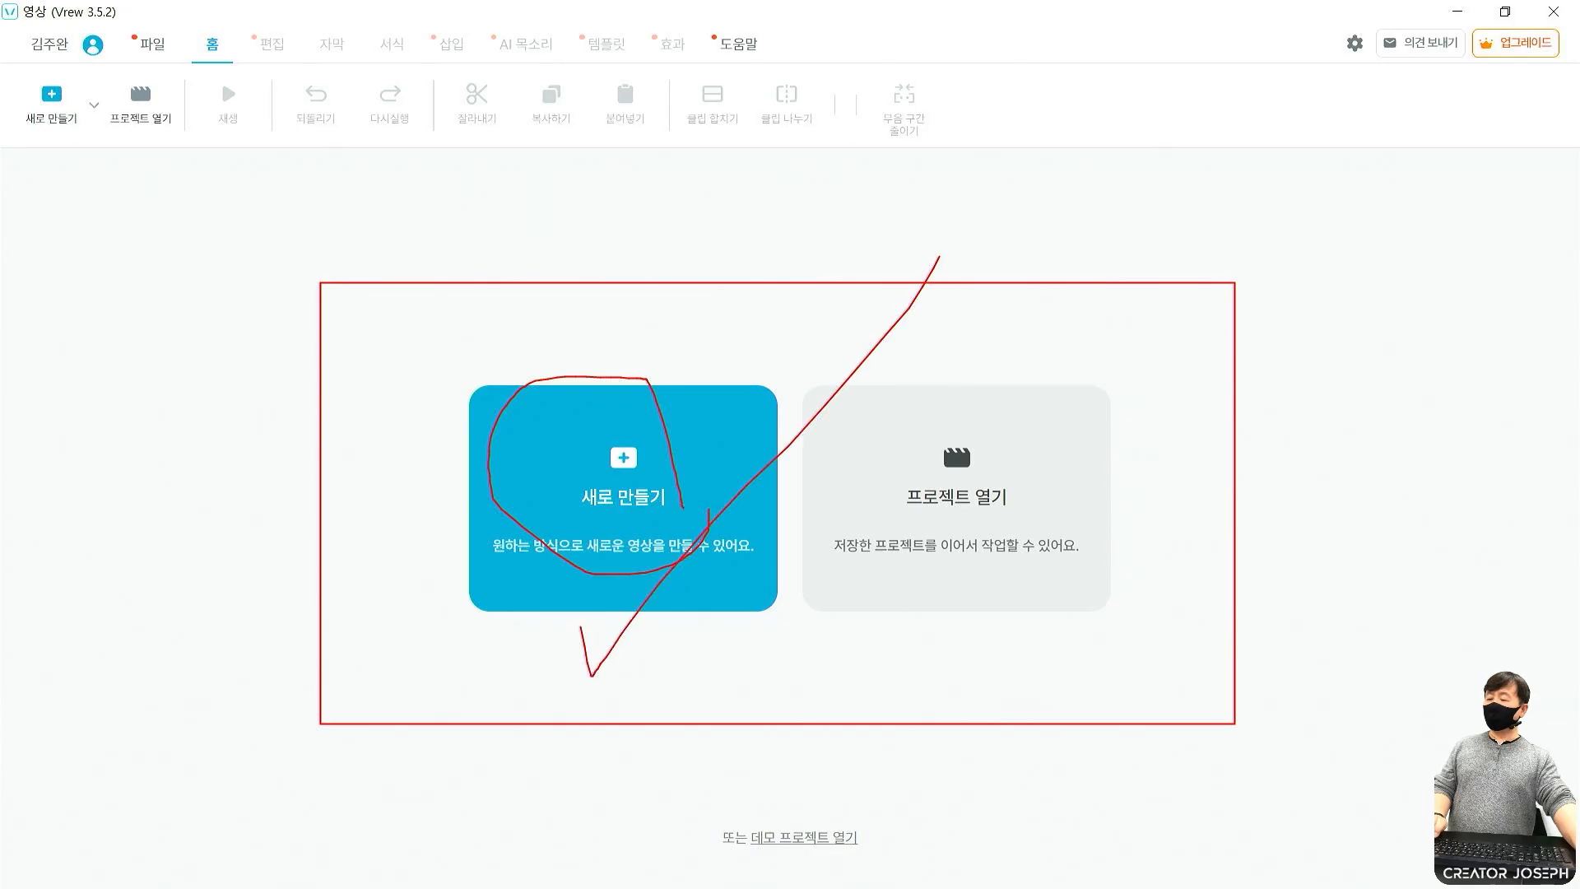
drag(792, 327, 810, 835)
key(Escape)
click(154, 47)
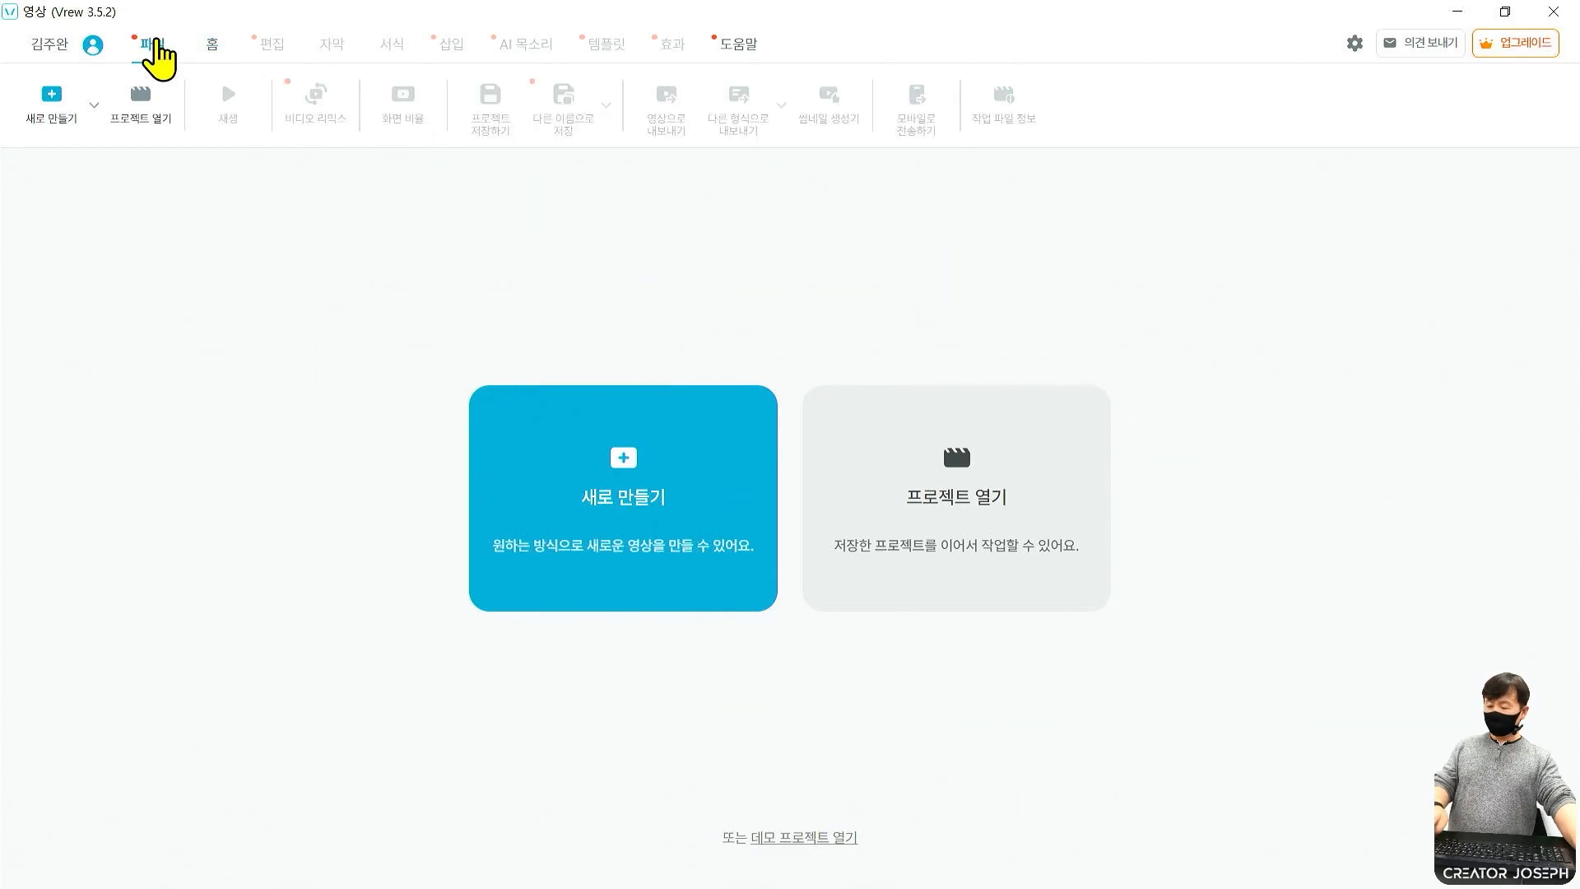
drag(115, 22, 181, 72)
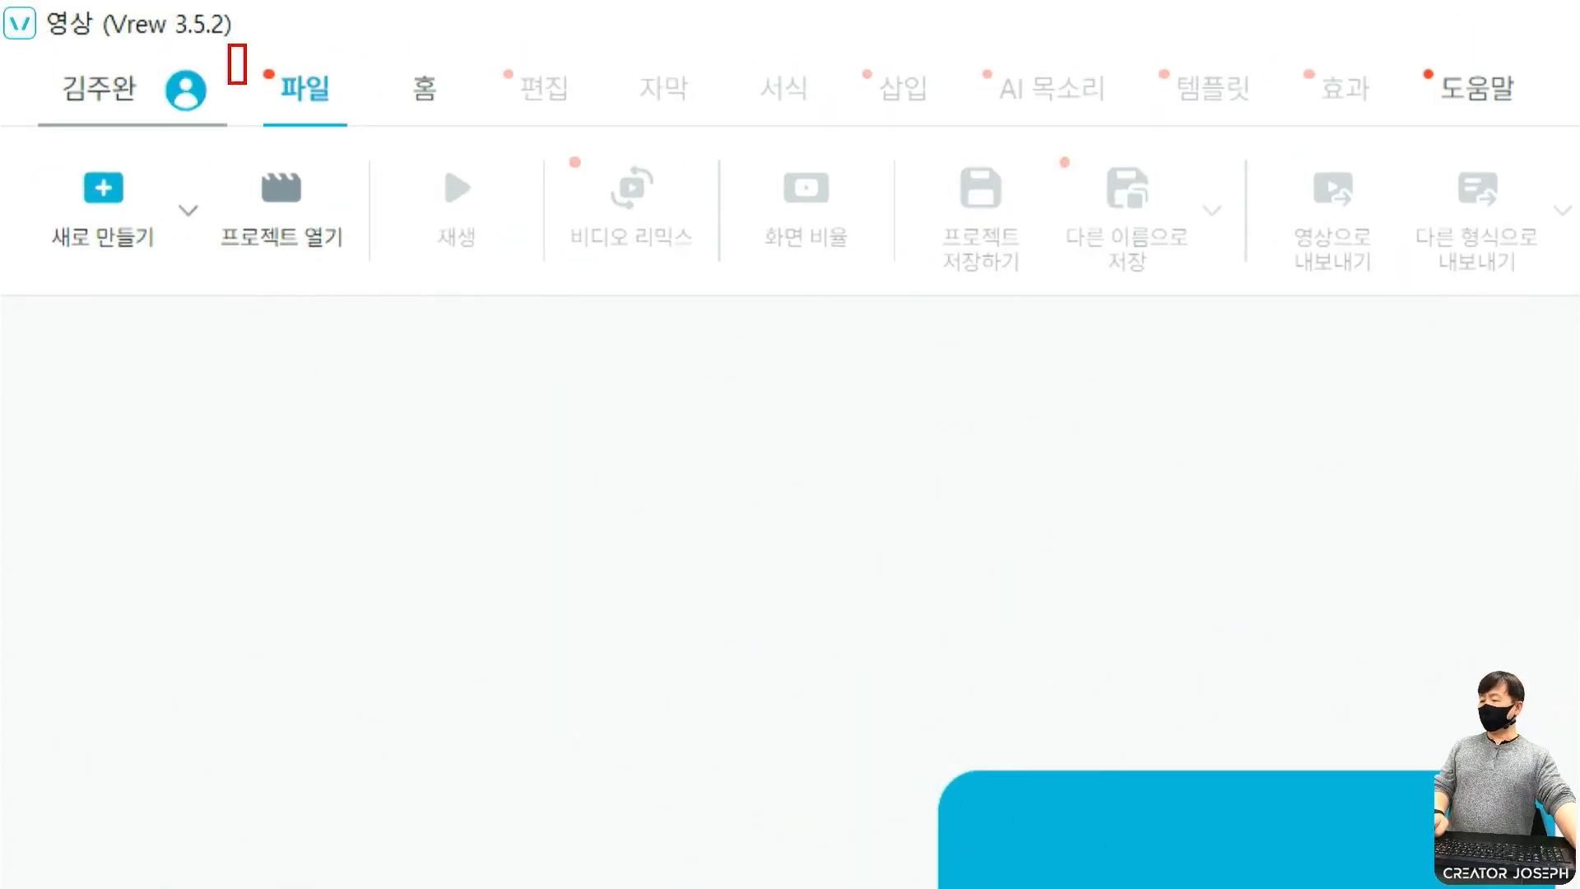
mouse_move(28, 157)
mouse_down()
mouse_move(136, 264)
mouse_move(218, 314)
mouse_up()
key(Escape)
click(102, 205)
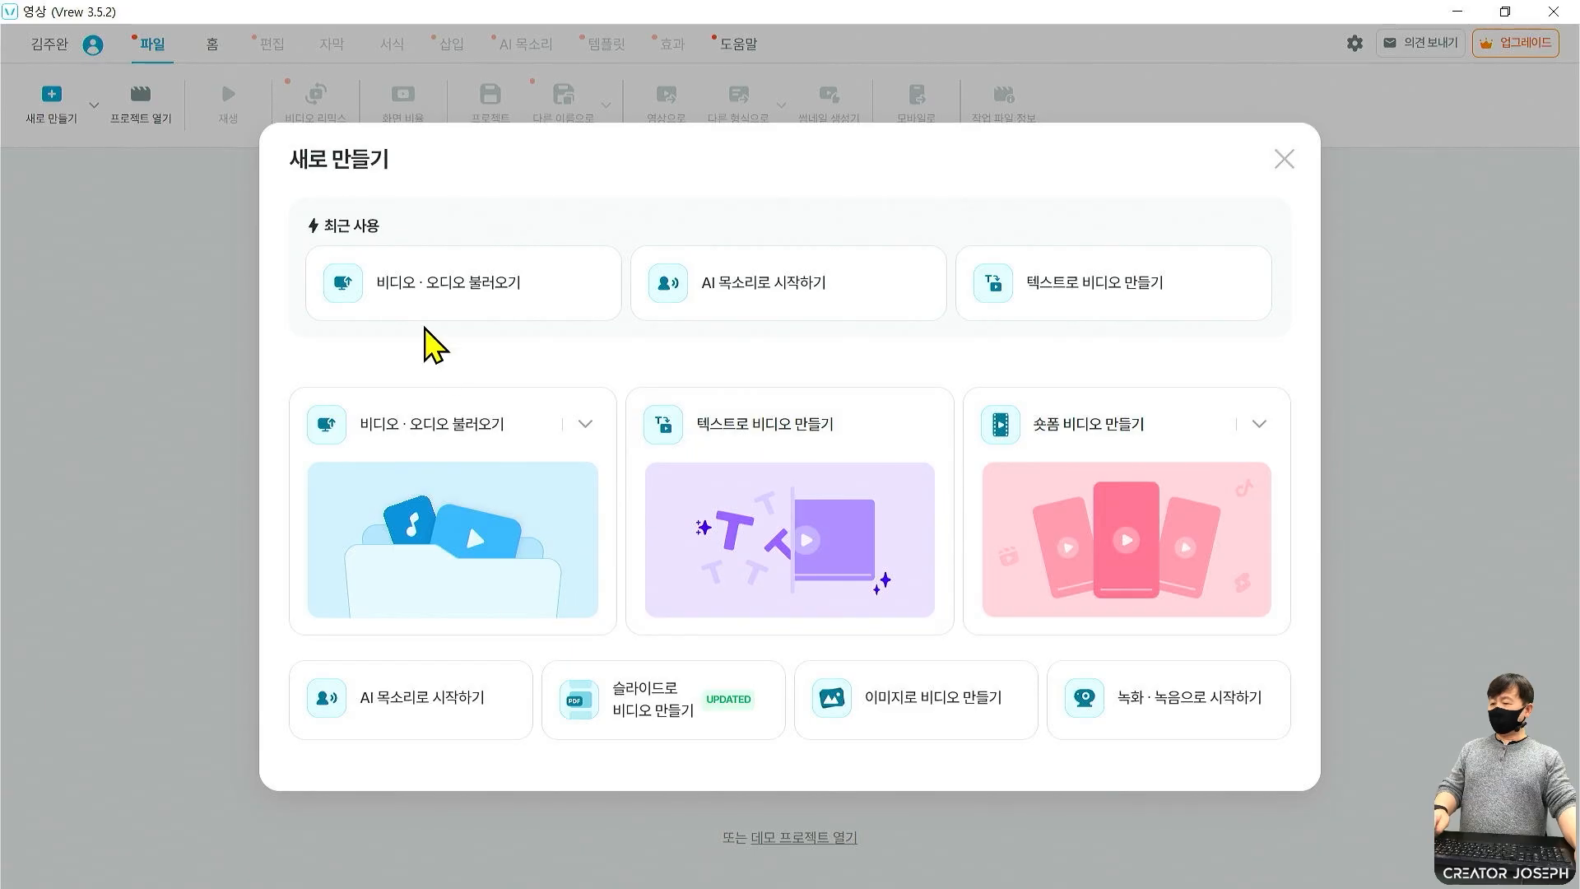
Load 내음성.mp3 from the 강사 28기 > 0109_썸네일만들기 folder through the video and audio import option.
drag(266, 127, 444, 218)
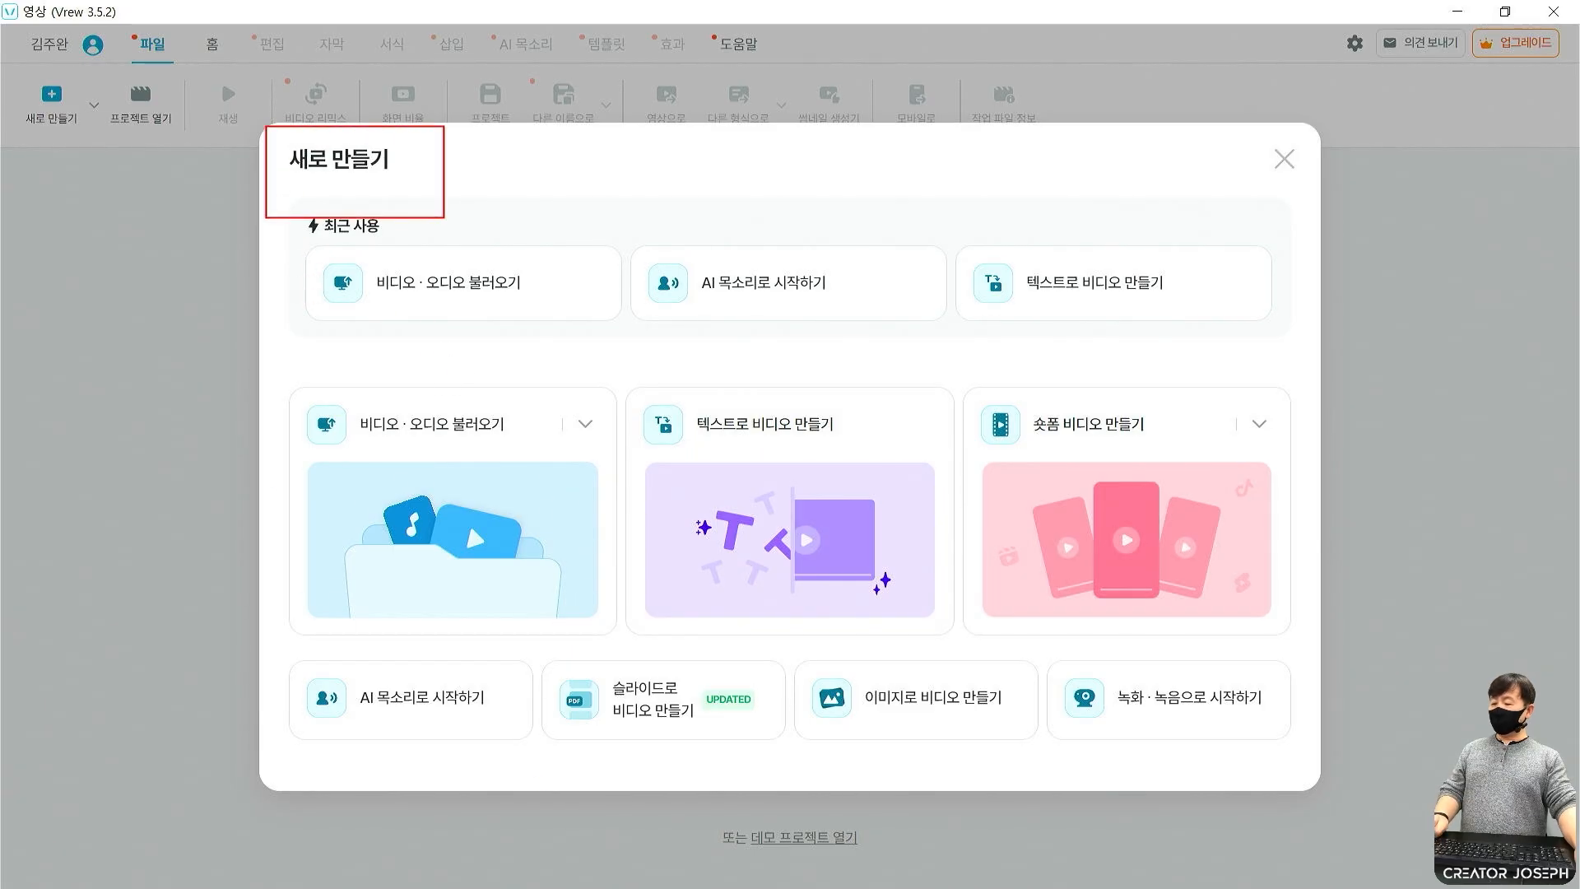
drag(267, 363, 648, 665)
mouse_move(388, 355)
mouse_down()
mouse_move(425, 369)
mouse_move(440, 326)
mouse_up()
key(Escape)
click(452, 292)
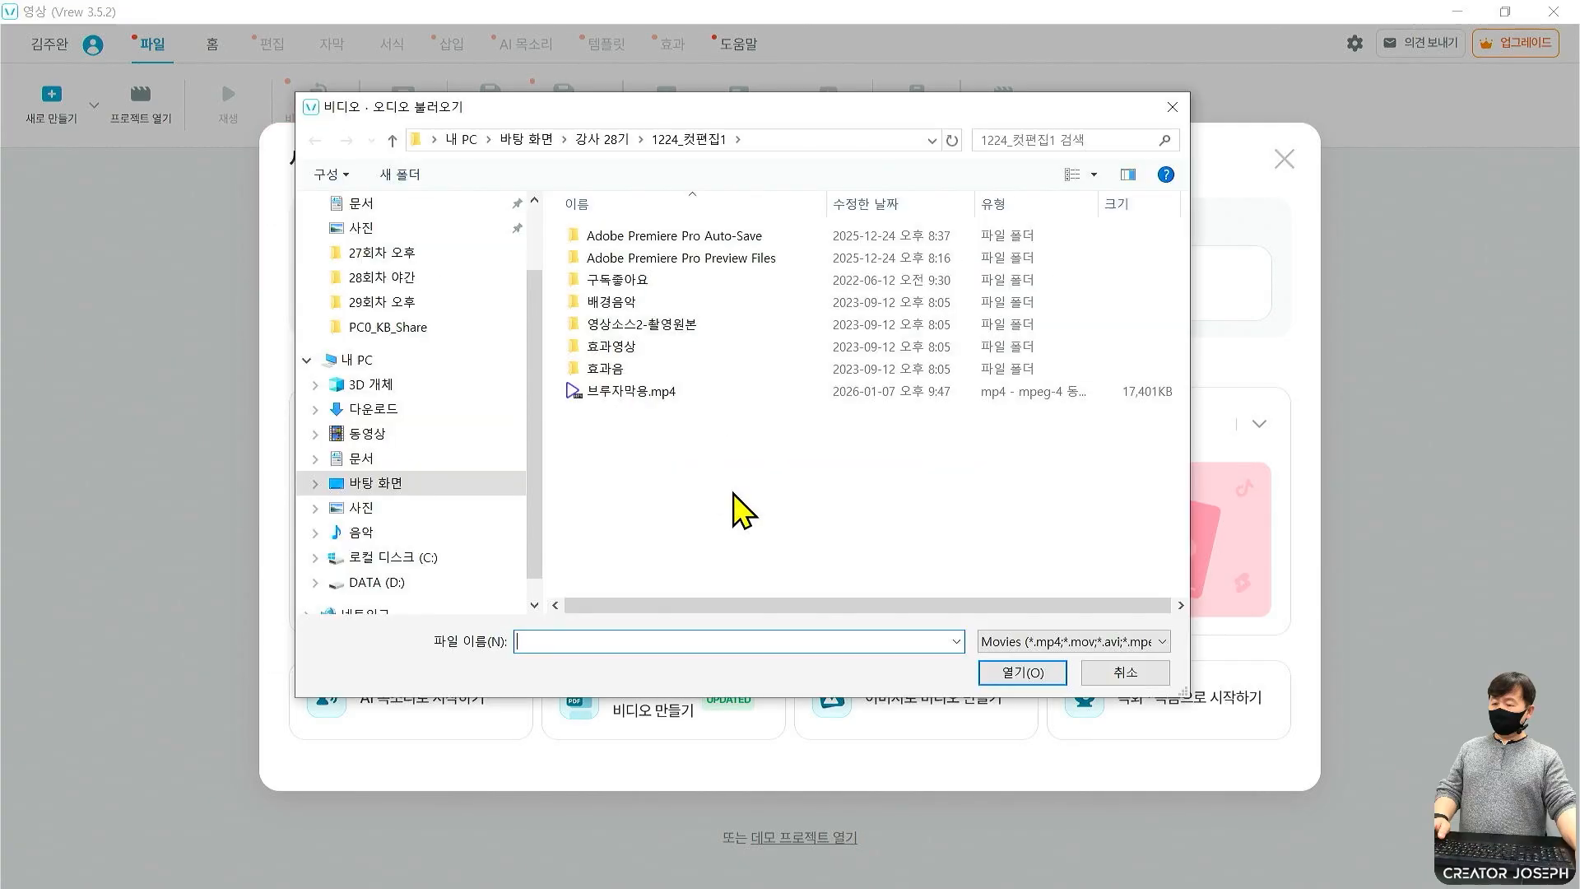
click(595, 147)
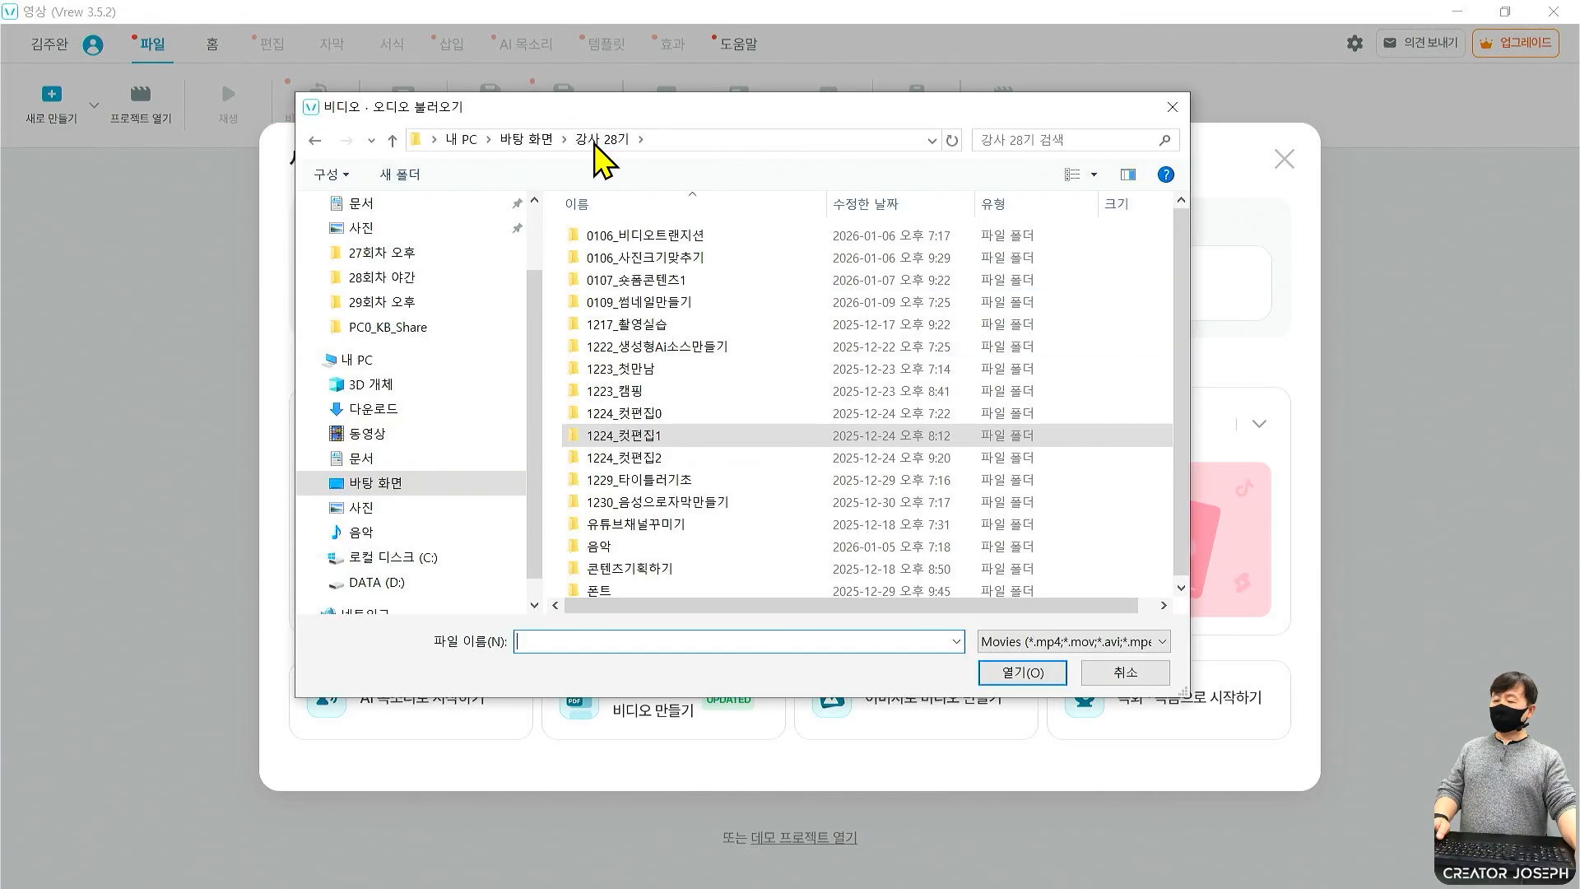
double_click(688, 302)
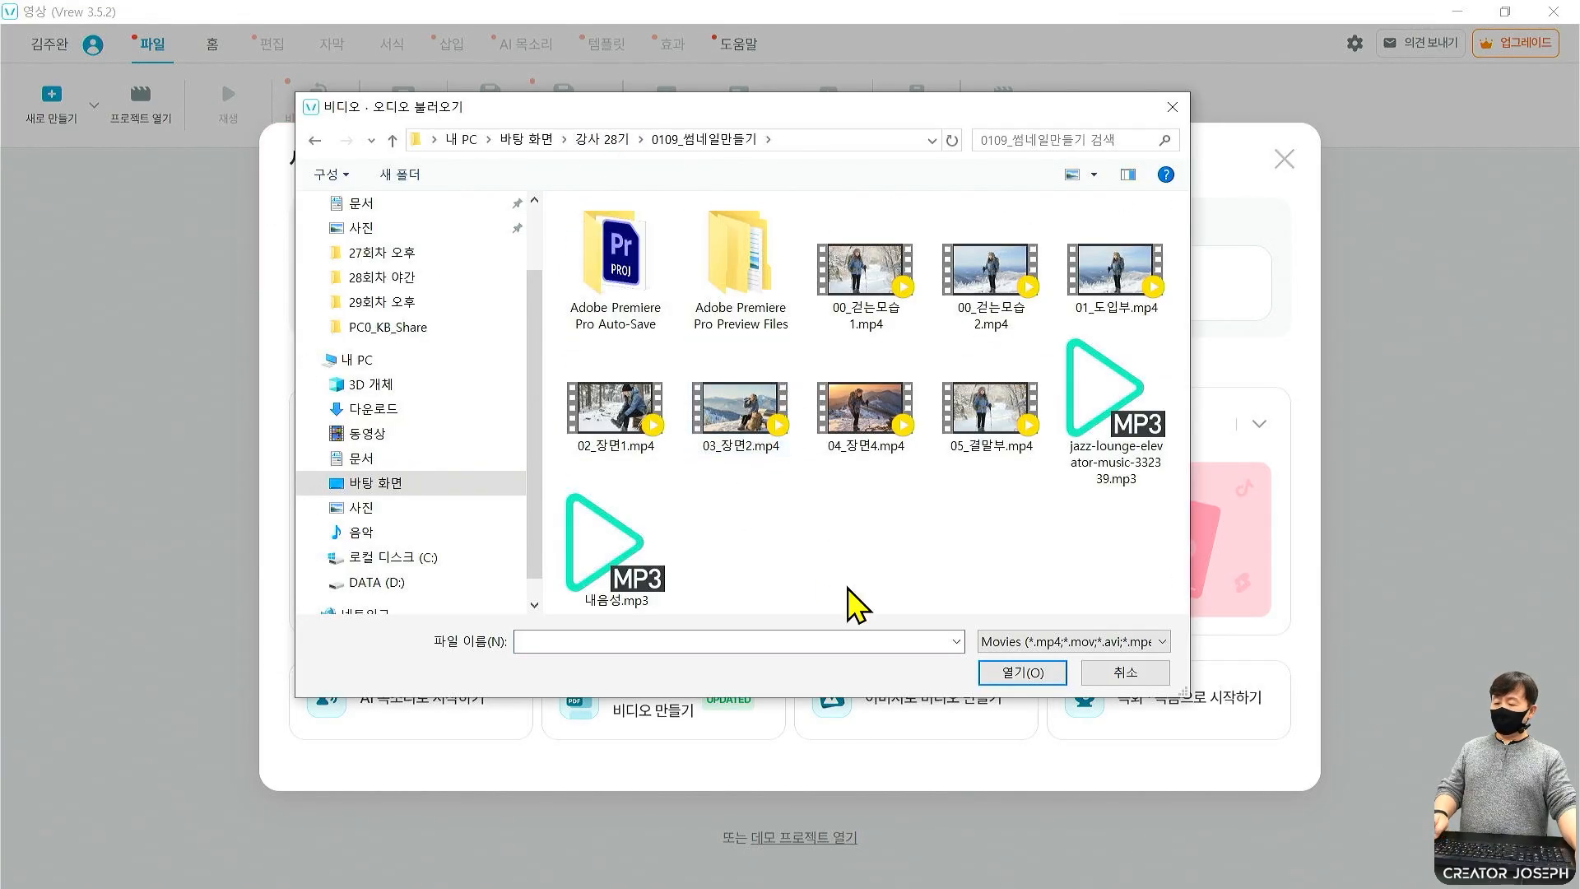
drag(543, 490, 686, 623)
drag(613, 468, 650, 459)
drag(976, 639, 1069, 700)
drag(693, 566, 940, 658)
click(616, 551)
click(1023, 672)
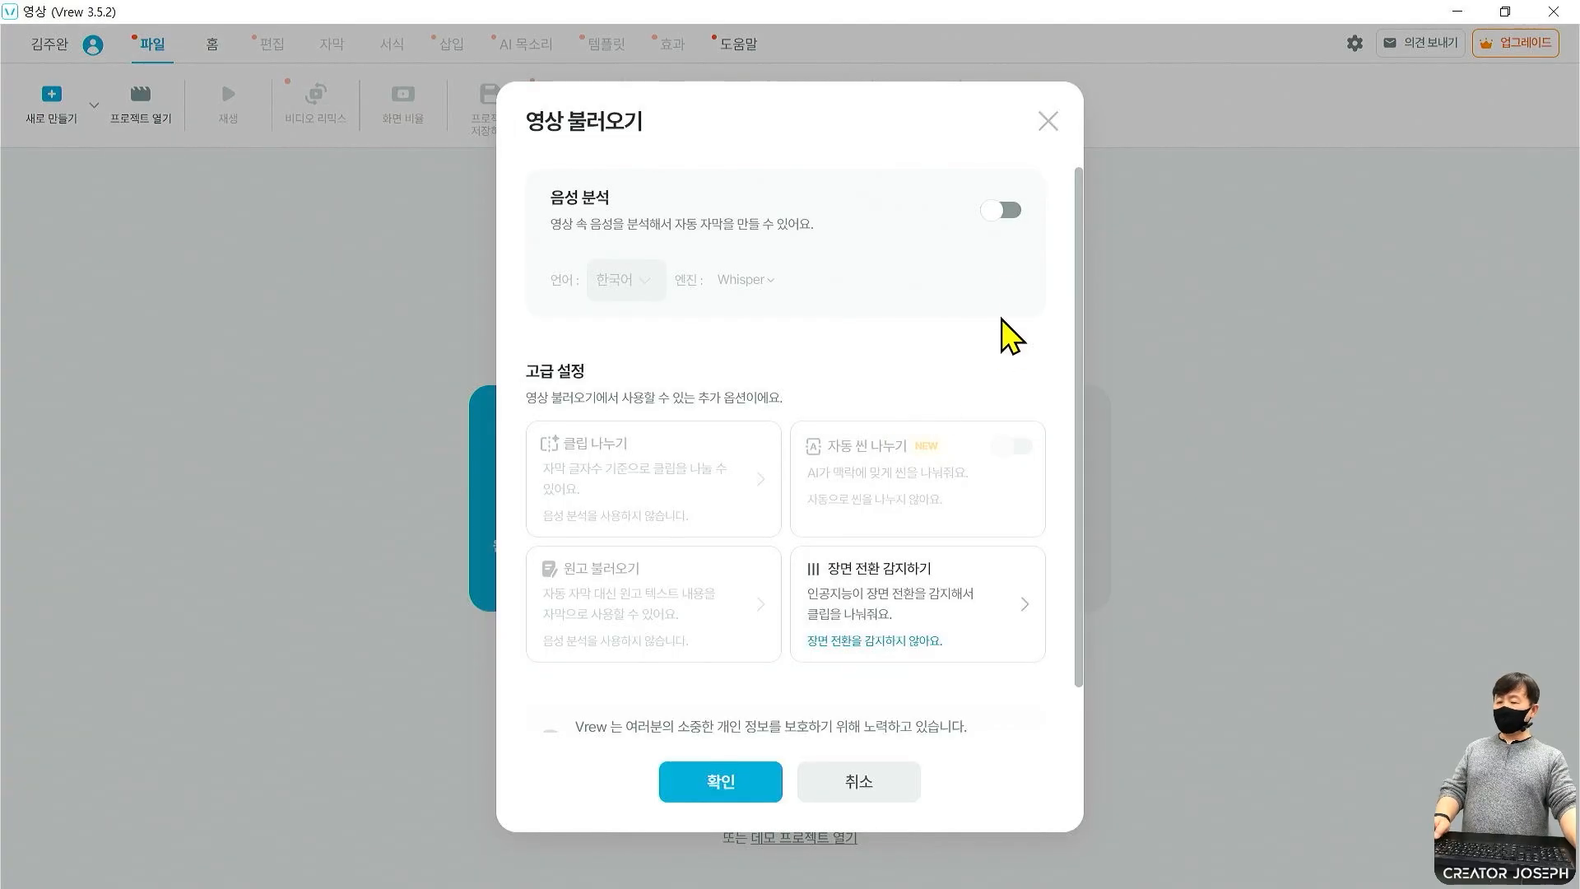
Turn on speech analysis (음성 분석) for the imported audio so that automatic subtitles are generated.
click(1008, 212)
drag(965, 185, 1068, 243)
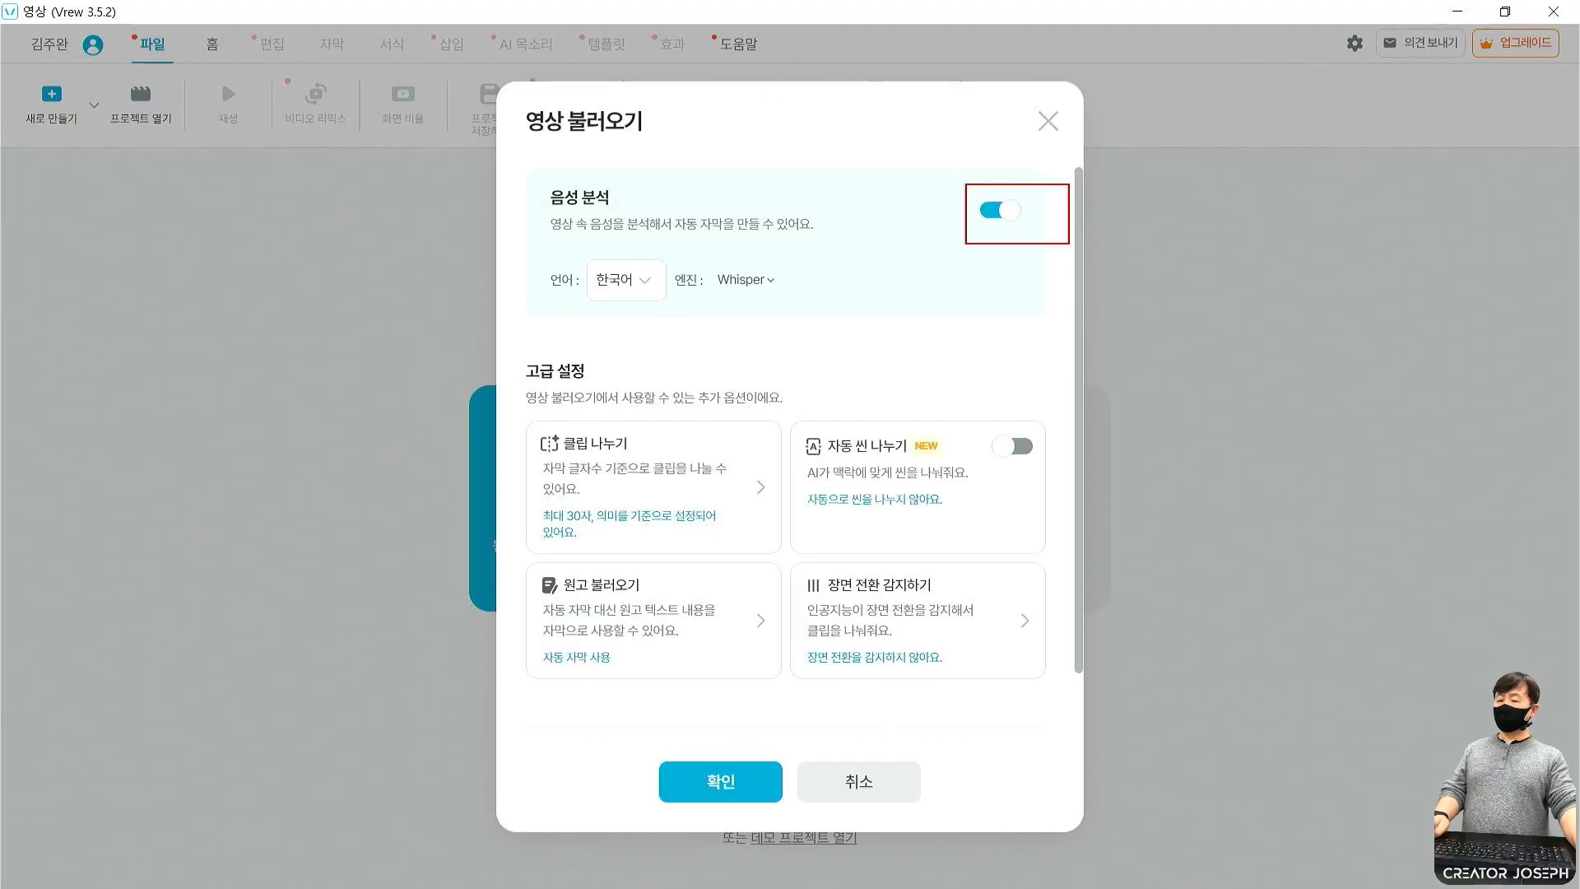
drag(703, 250, 800, 314)
drag(835, 247, 849, 269)
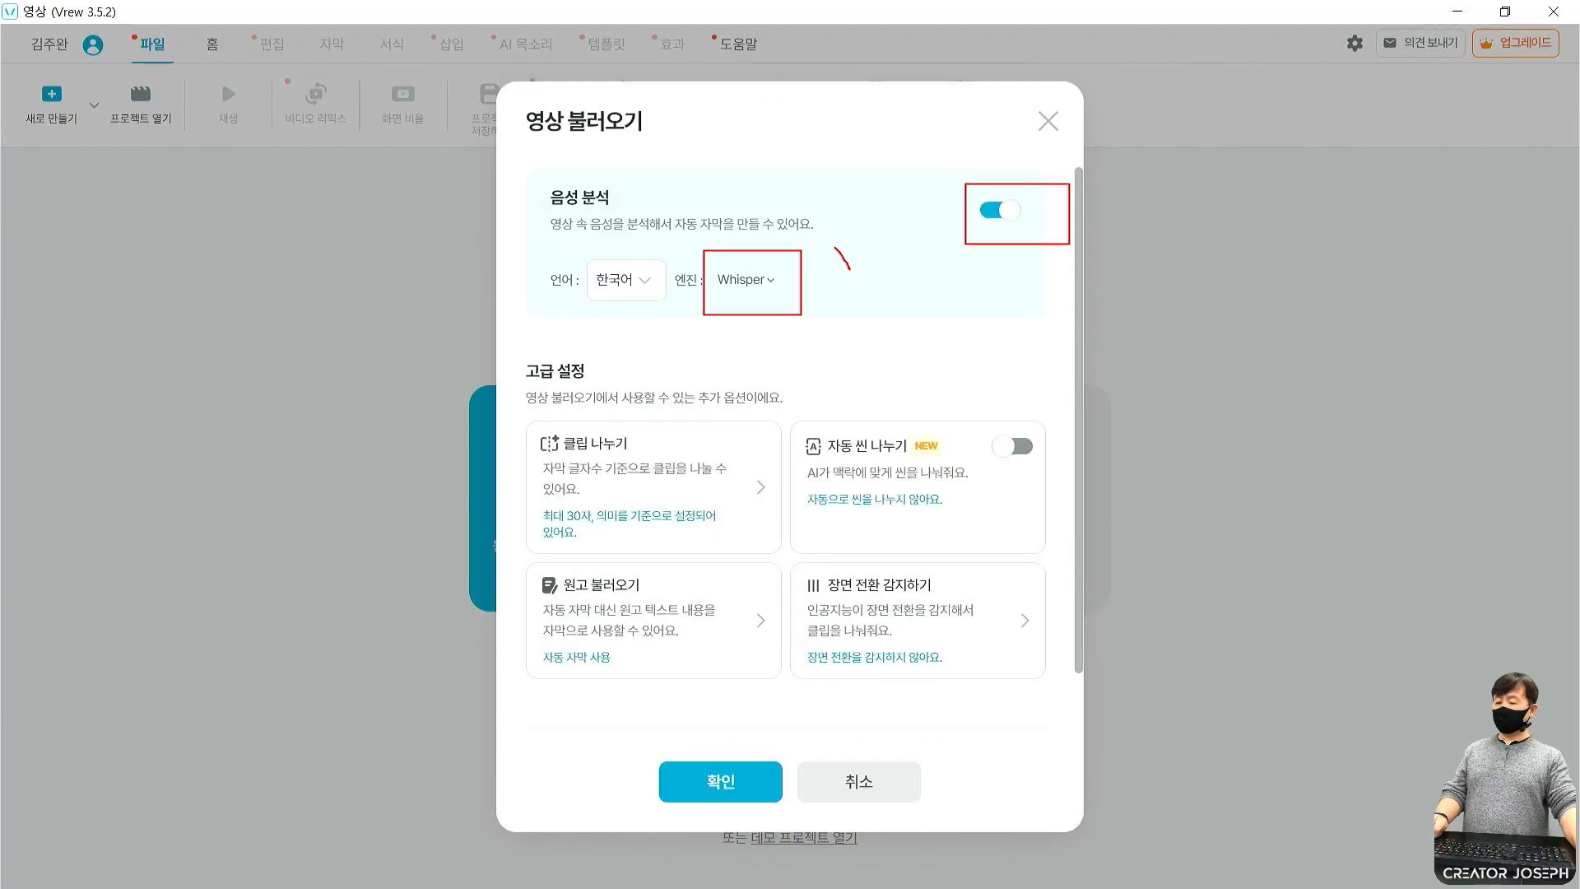
mouse_move(728, 743)
mouse_down()
mouse_move(749, 787)
mouse_move(738, 379)
mouse_move(723, 369)
mouse_up()
drag(876, 257, 960, 220)
key(Escape)
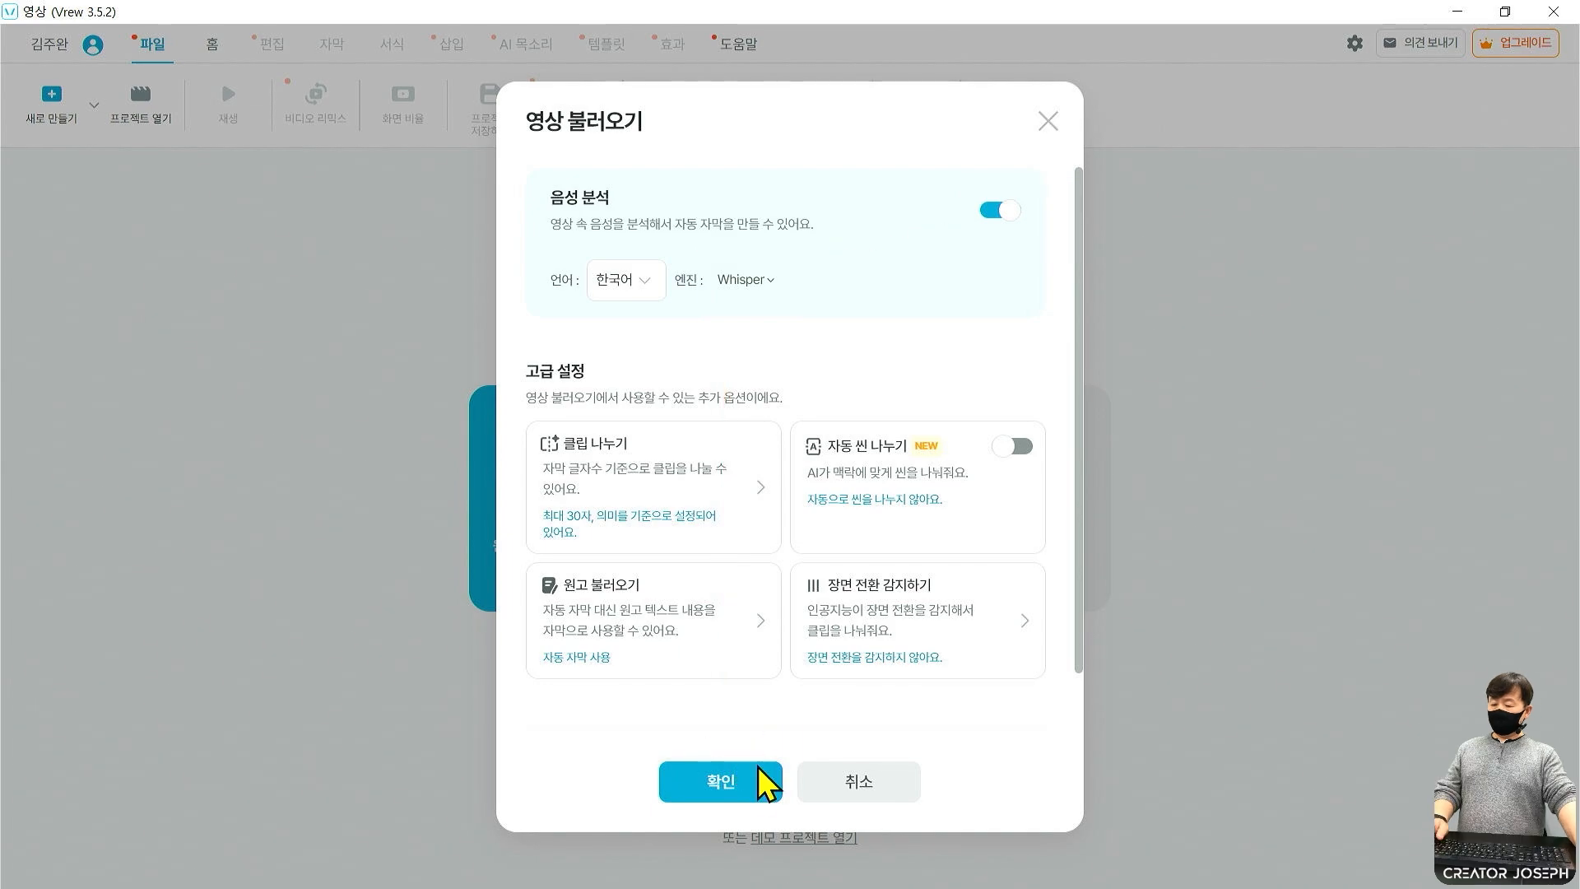
Run the speech analysis and correct the generated subtitles to 겨울 산은 참 아름답죠? in clip 1 and 올겨울 in clip 15.
click(758, 769)
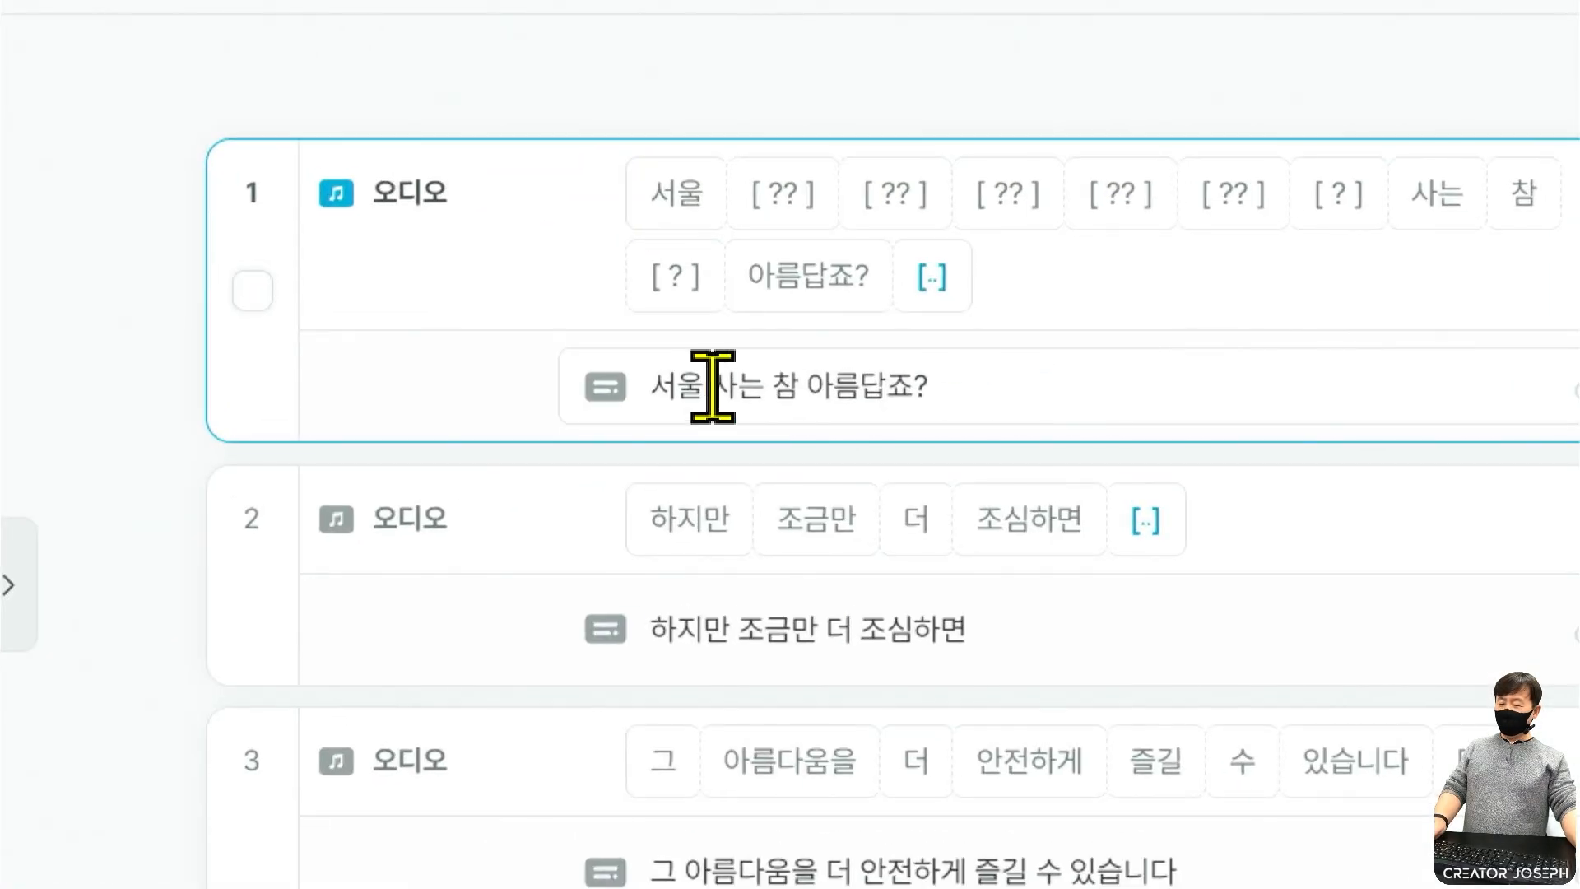
click(984, 381)
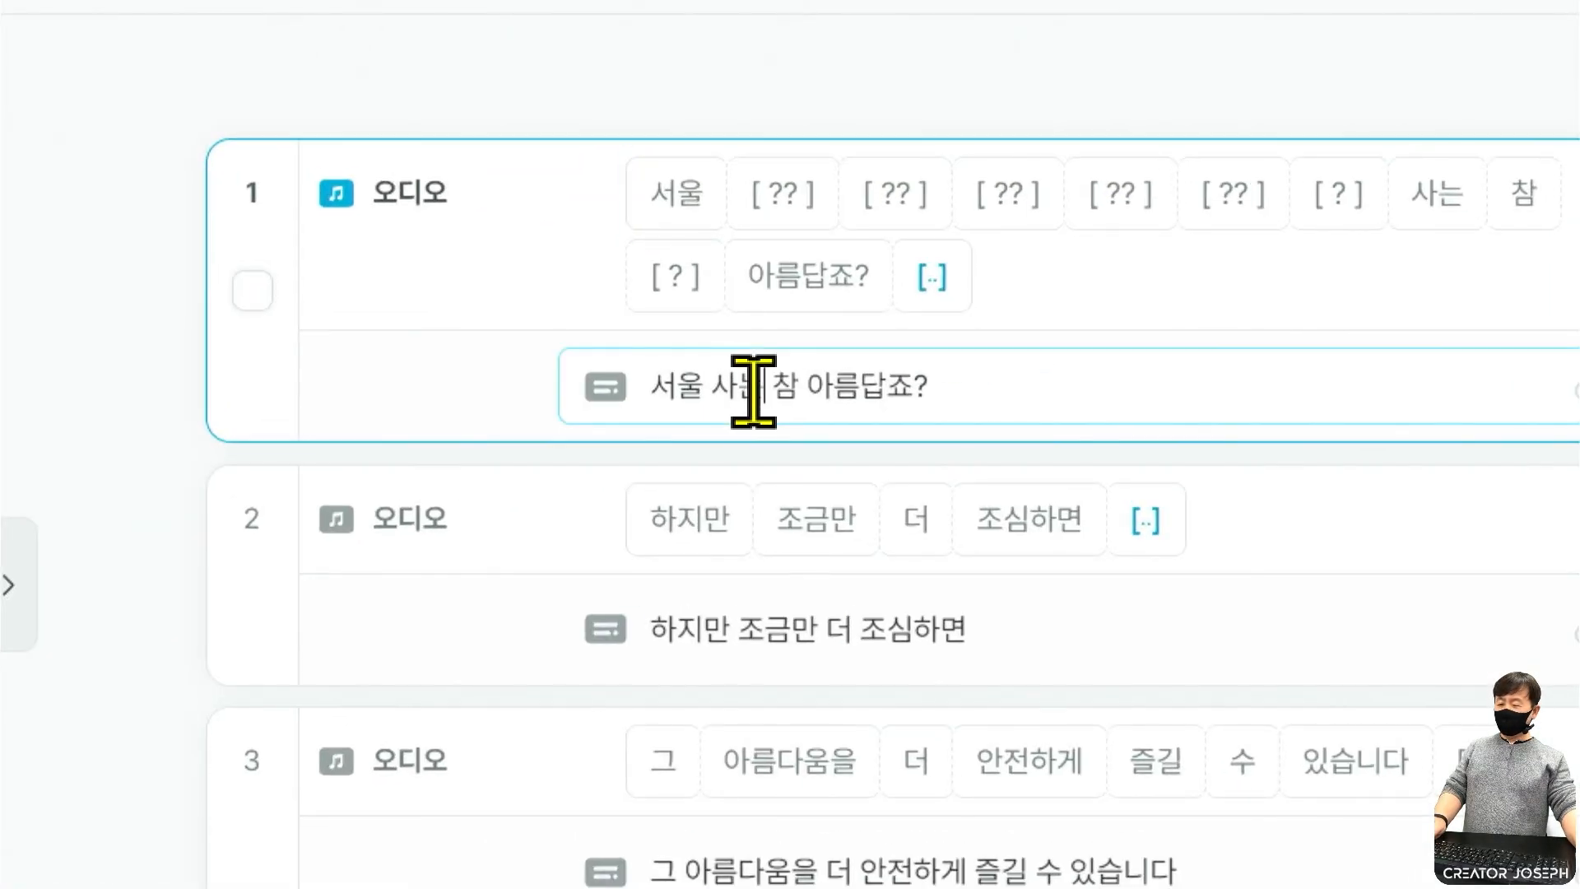
drag(753, 385, 549, 437)
text(rudnf)
key(BackSpace)
key(BackSpace)
key(BackSpace)
key(BackSpace)
key(BackSpace)
text(경울 산은)
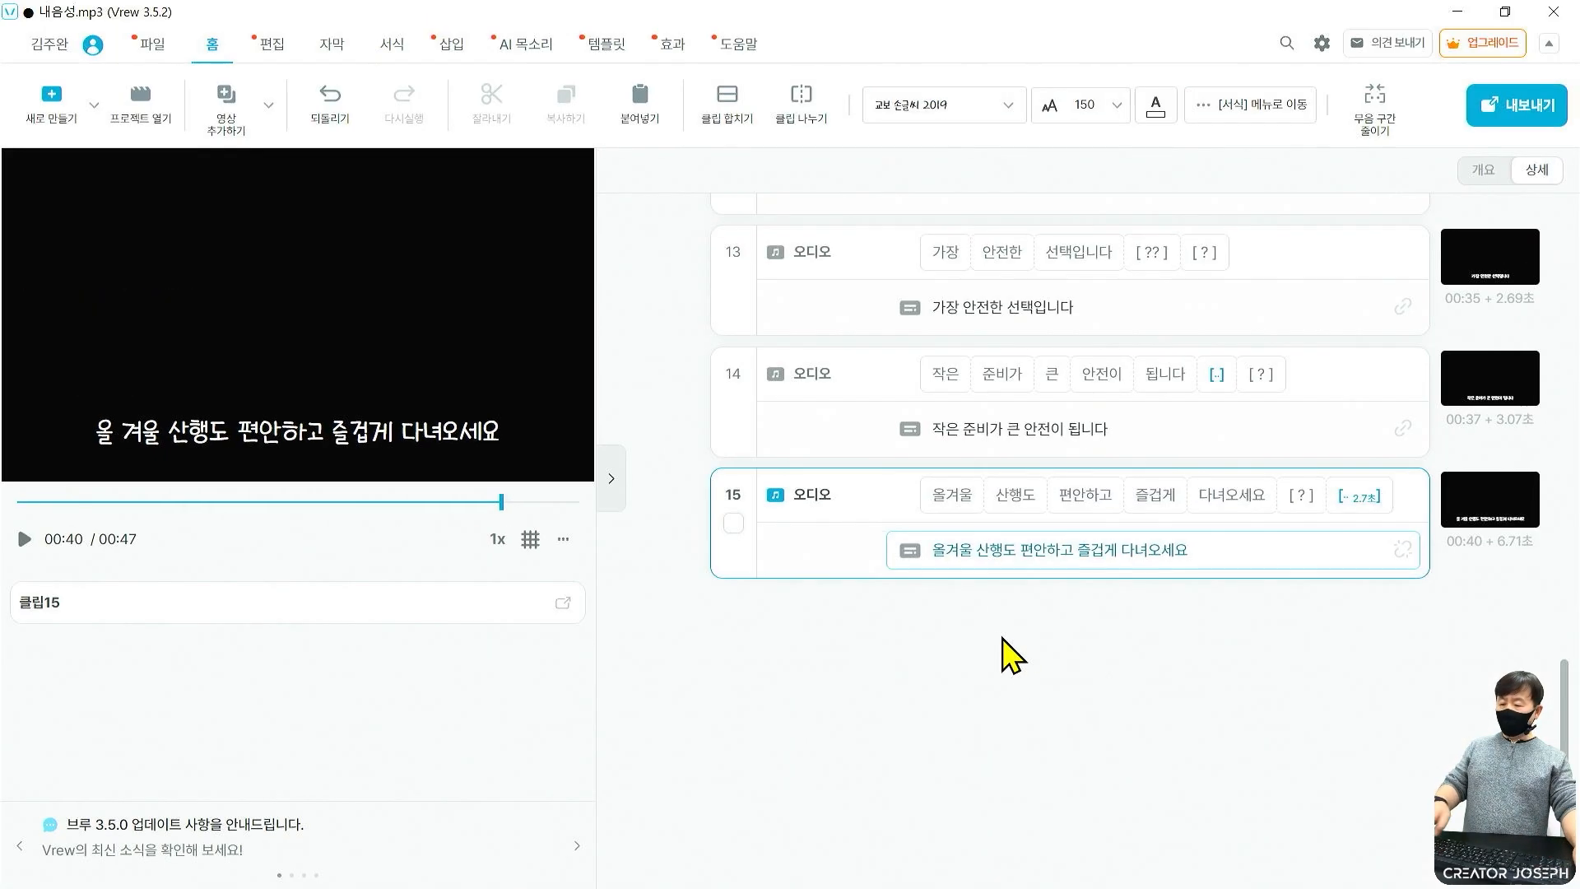
key(BackSpace)
Set up a text (txt) export of all clips with one line break (줄바꿈 한 번) between clips.
scroll(1048, 682, up, 20)
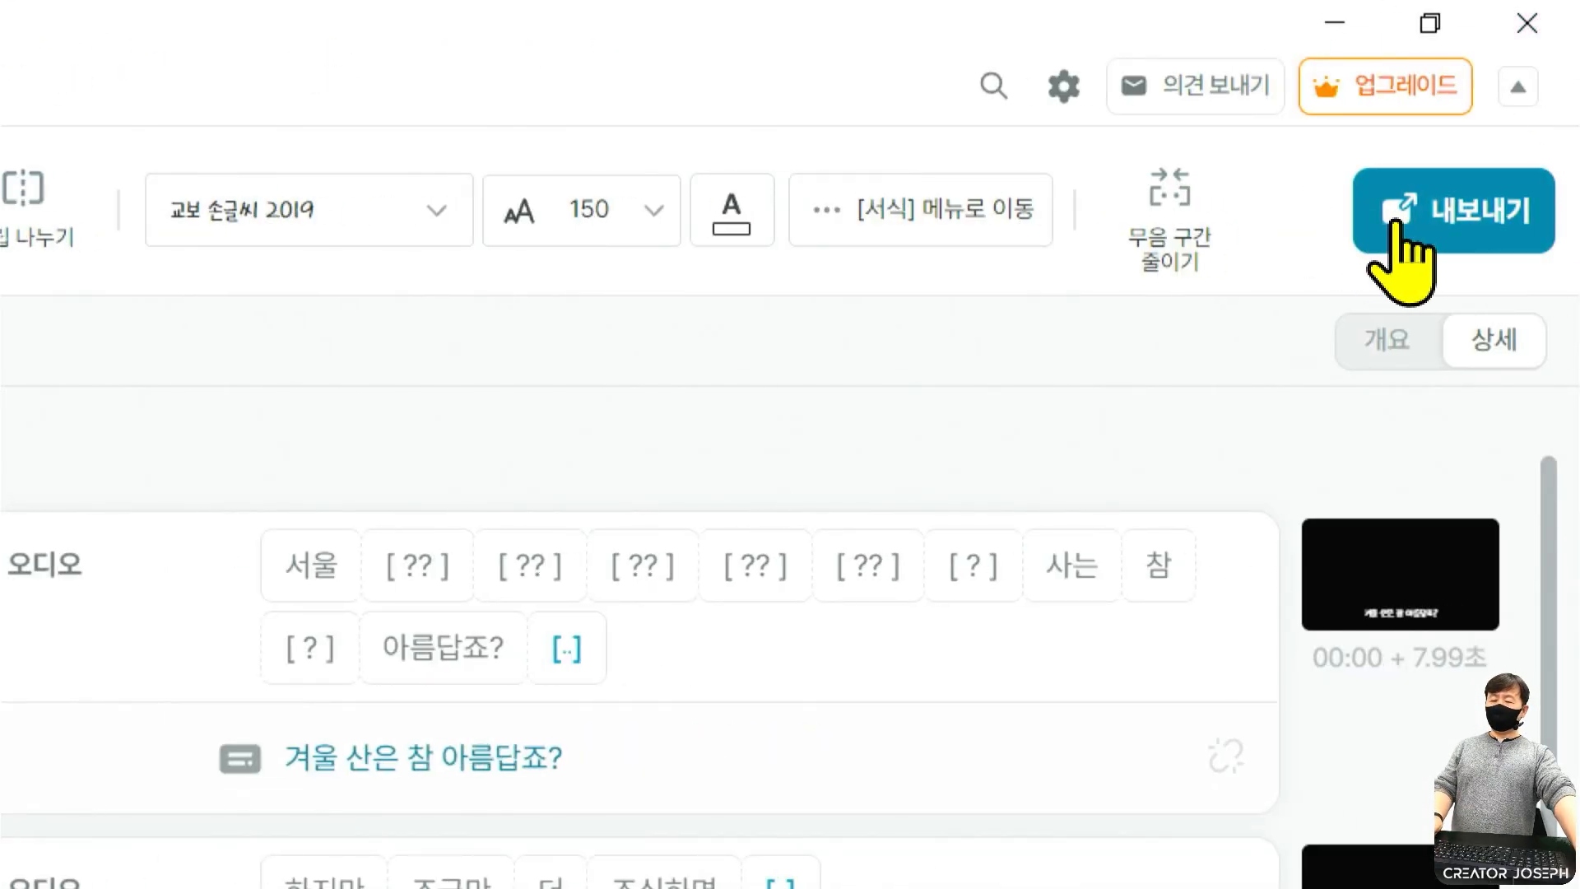
click(1408, 224)
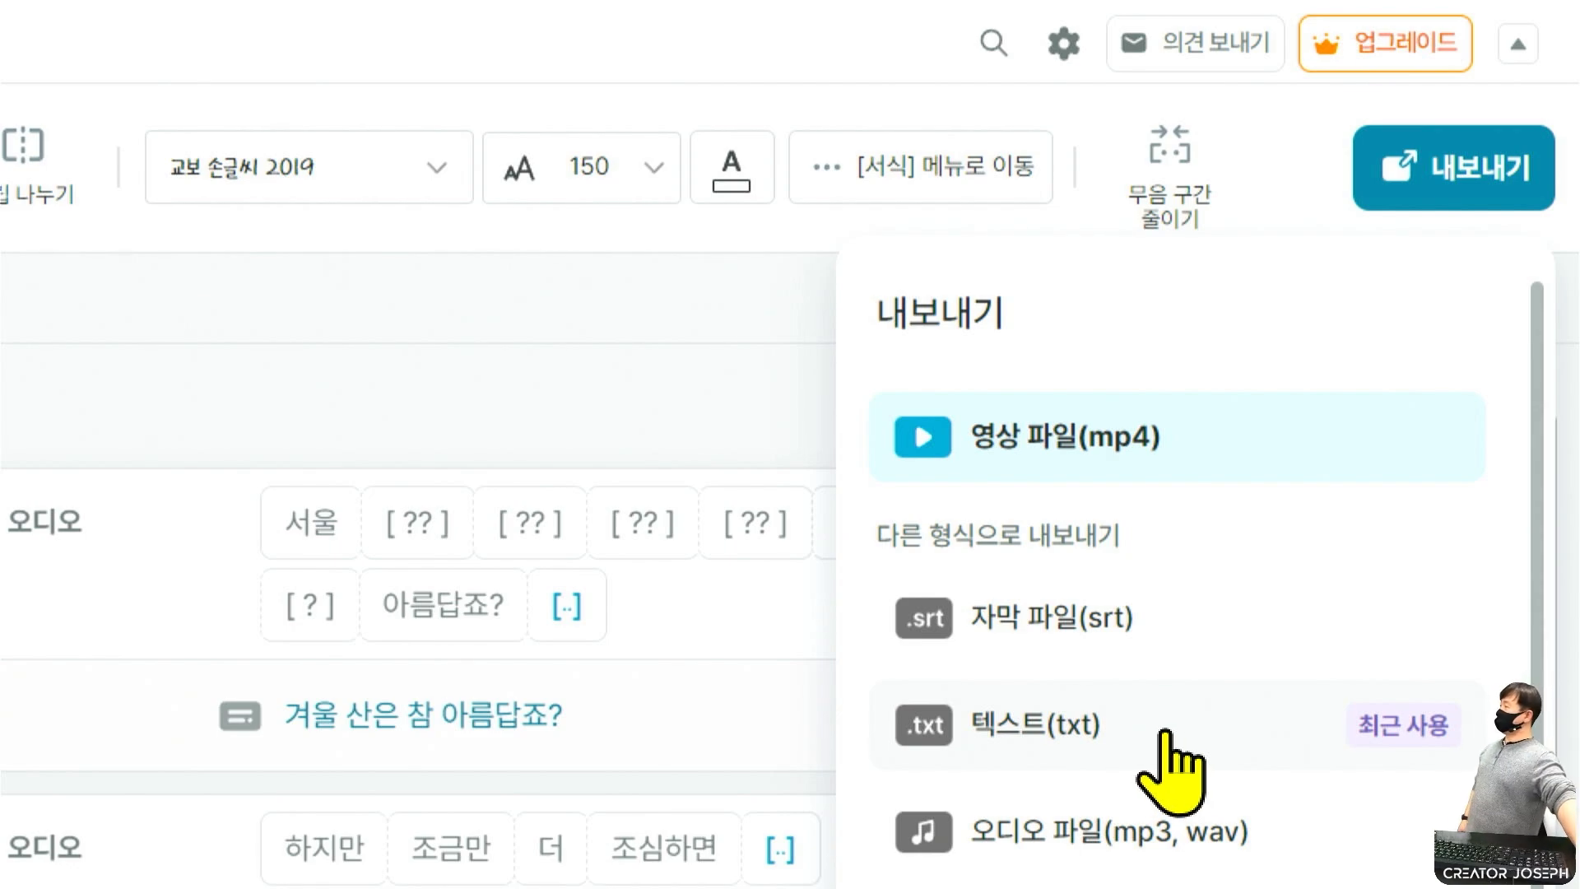
click(1164, 730)
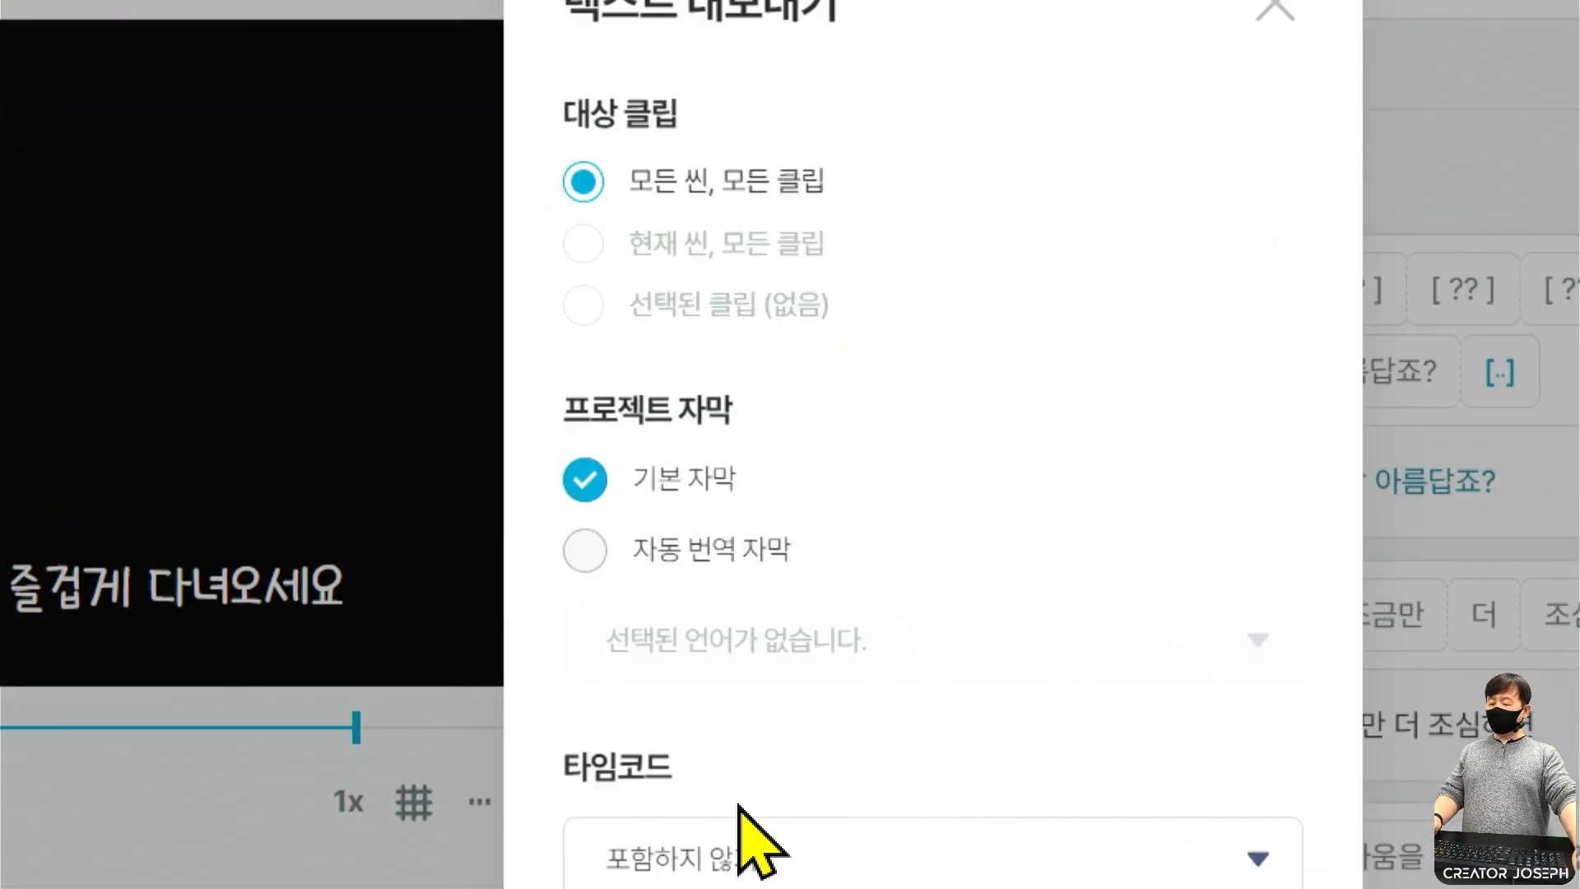
click(1279, 567)
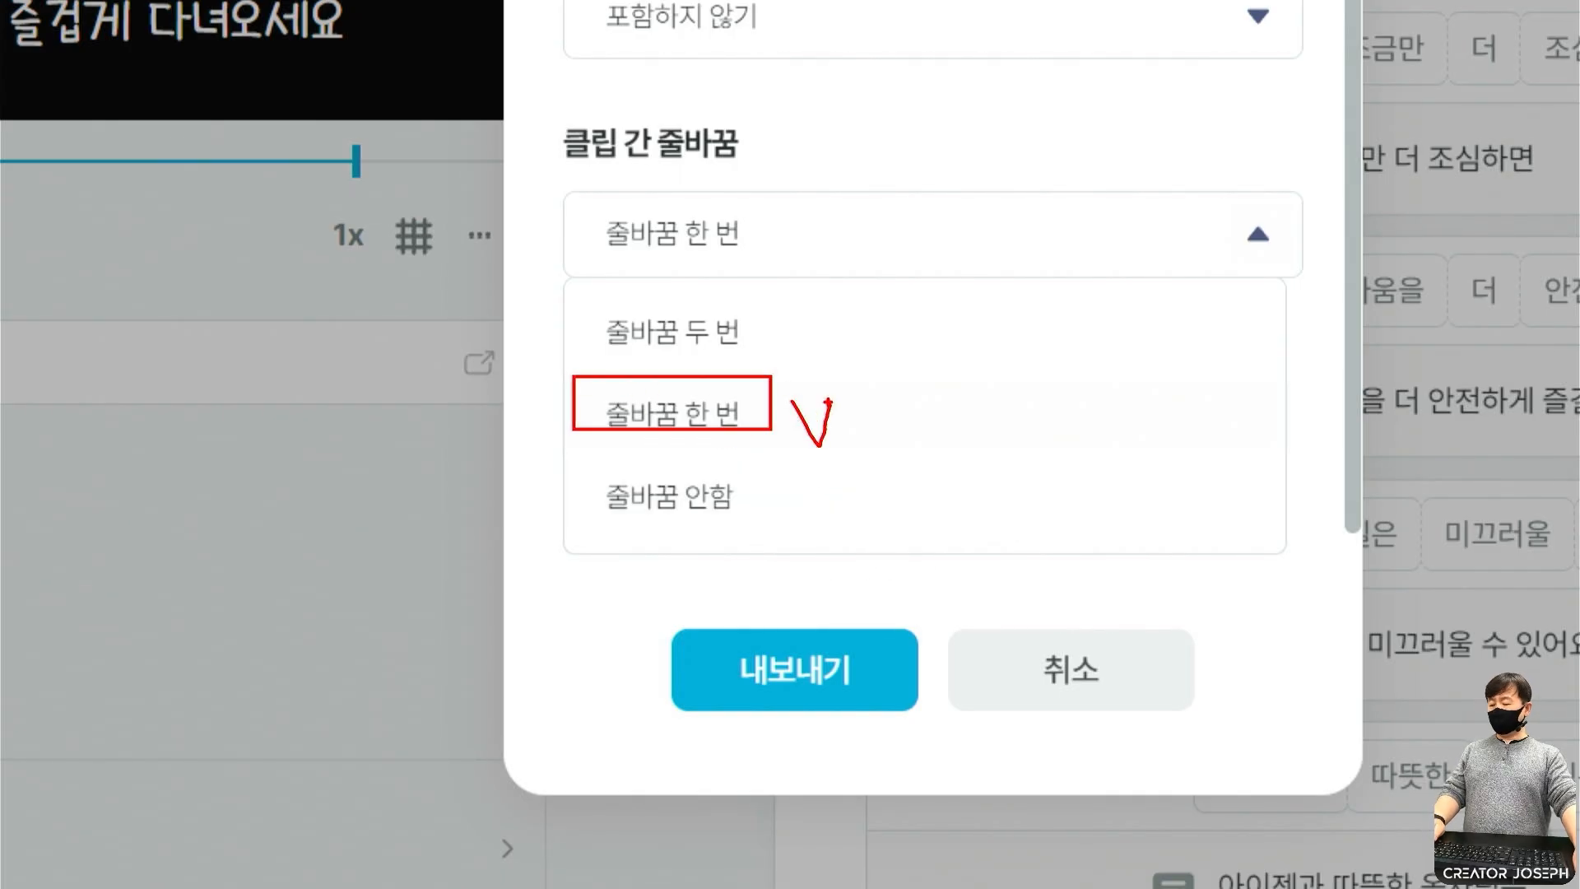
click(751, 404)
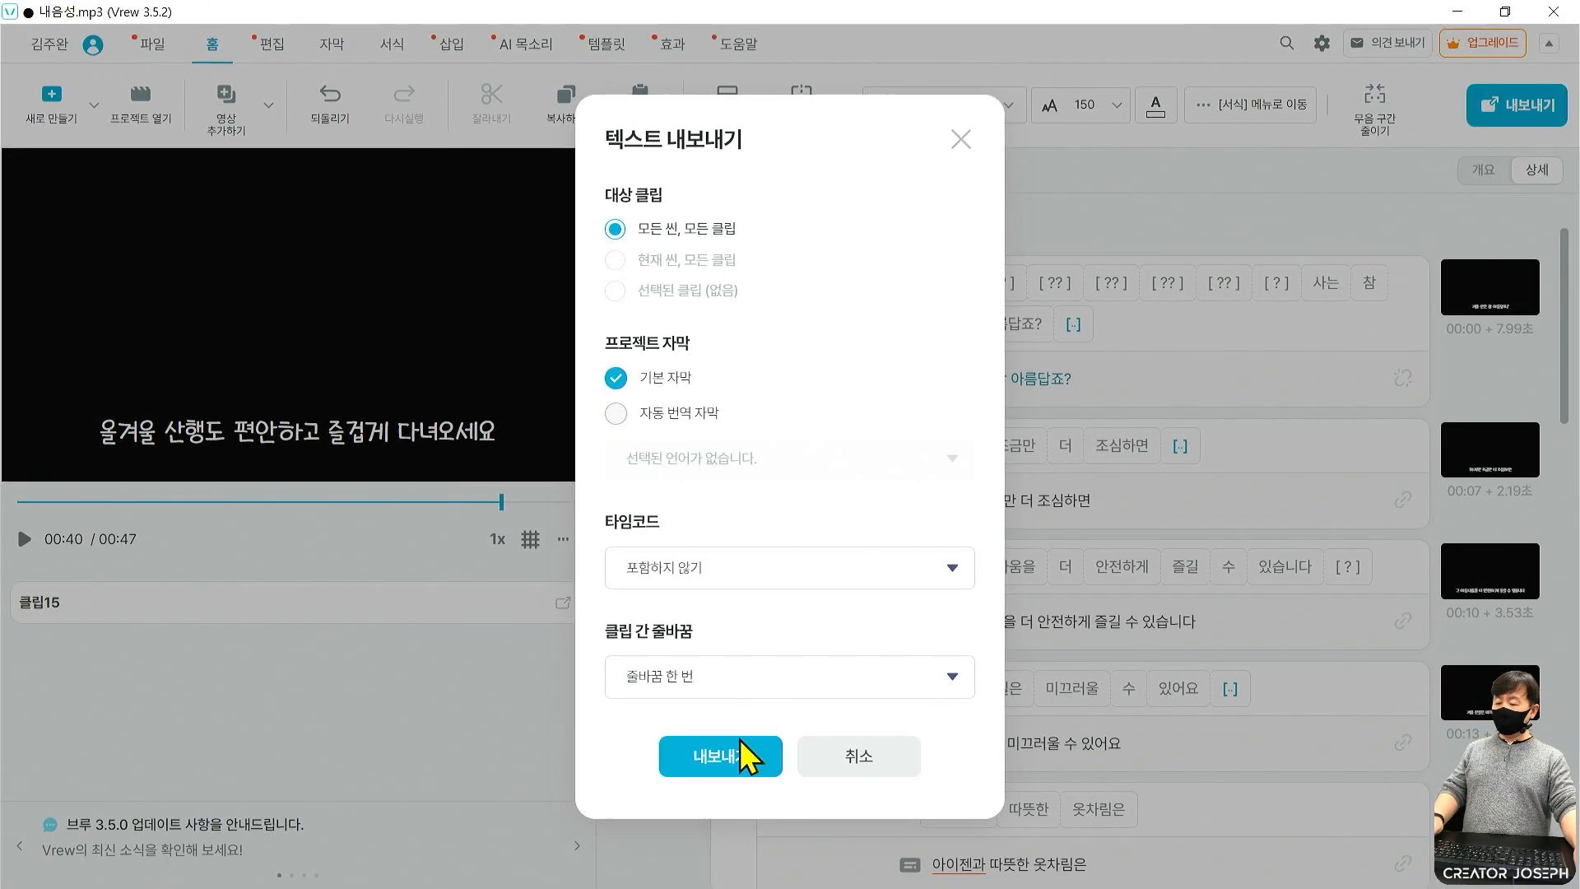
Export the subtitle text as 내음성.txt into the 강사 28기 > 0109_썸네일만들기 folder.
click(791, 693)
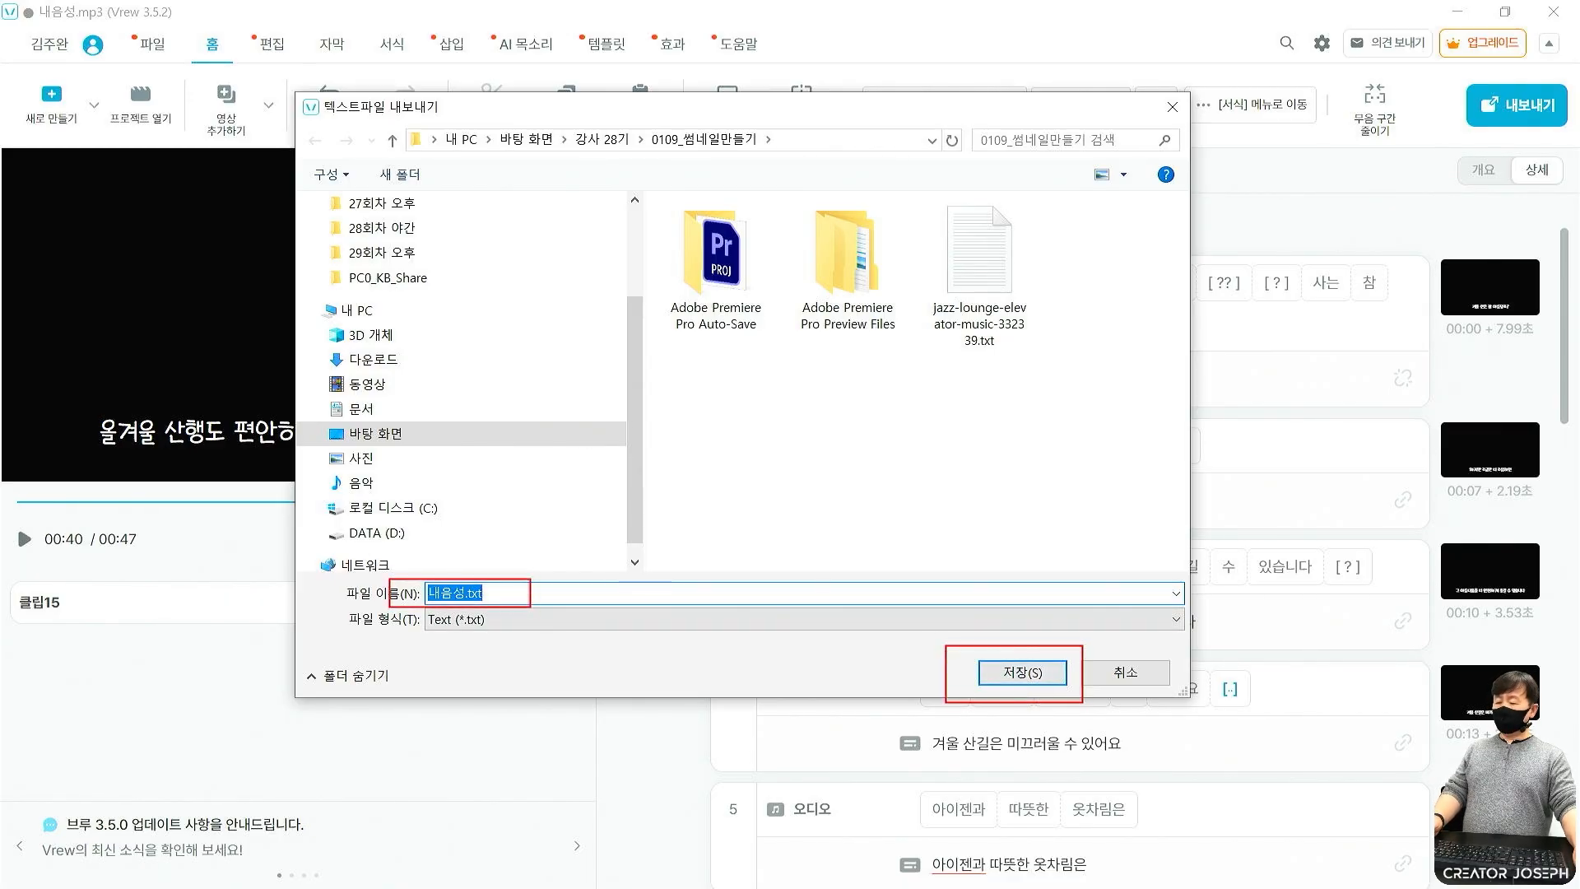
drag(647, 116, 773, 171)
drag(1018, 611, 1057, 583)
key(Escape)
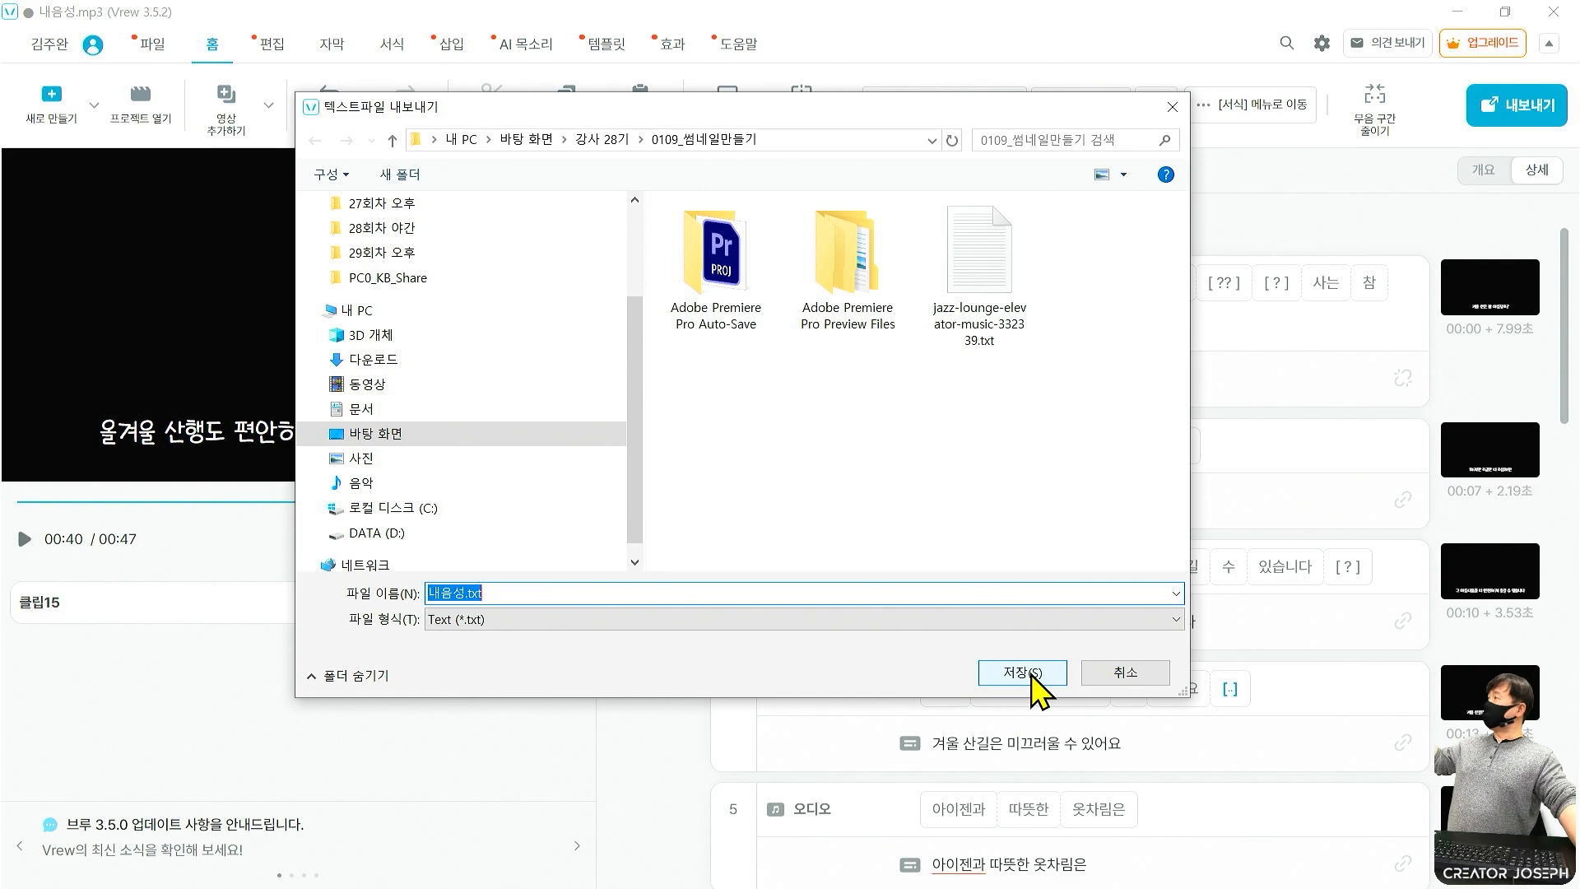
click(1031, 677)
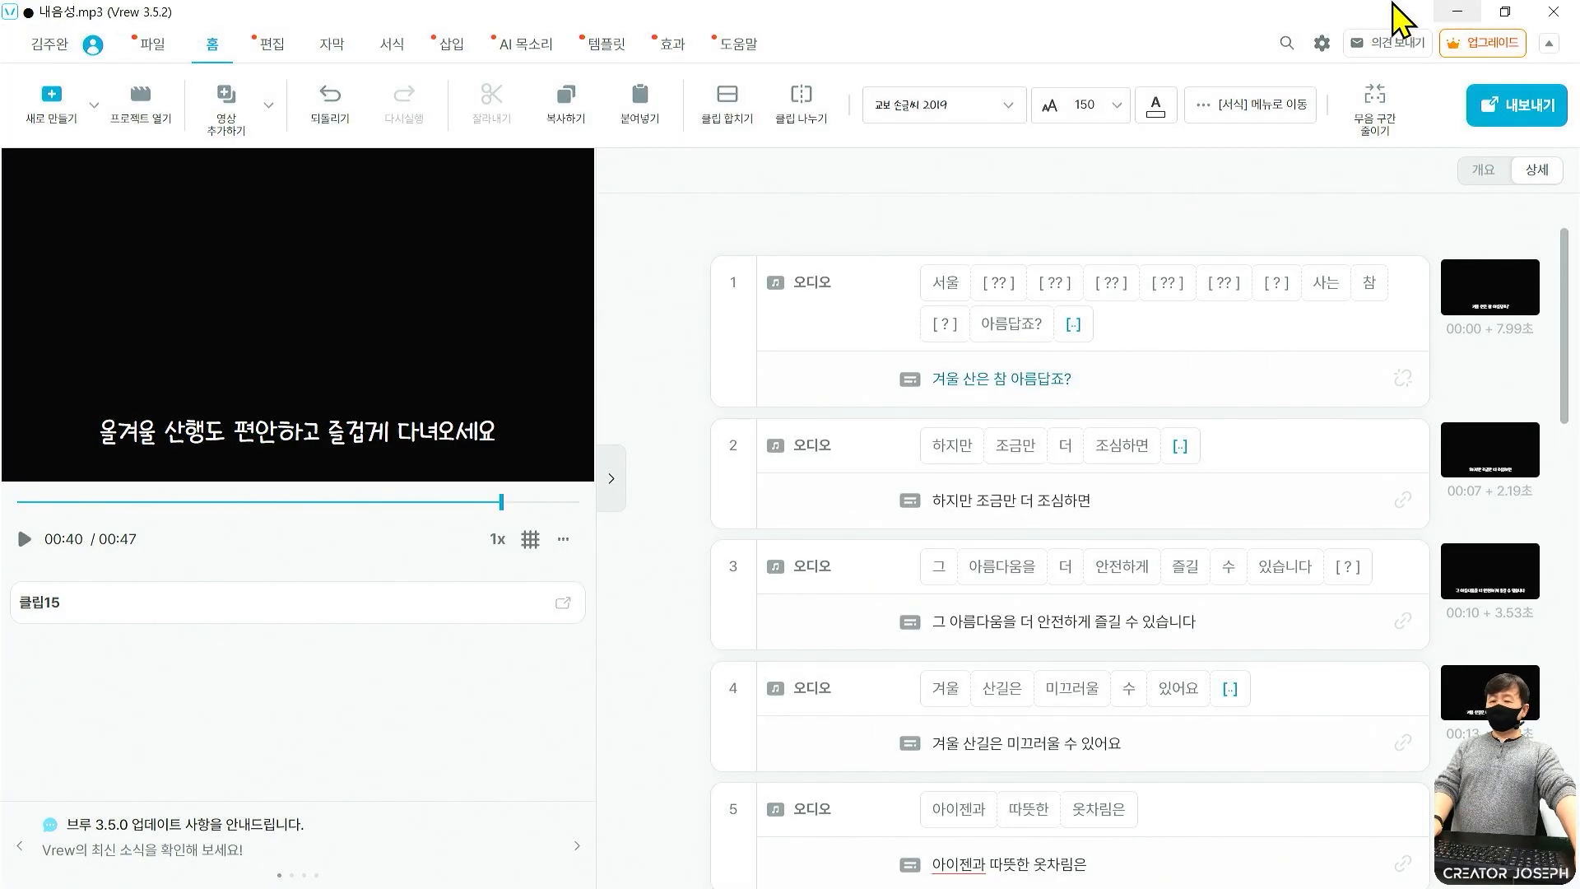
Close Vrew without saving the project and open the exported 내음성.txt in Notepad.
click(1571, 23)
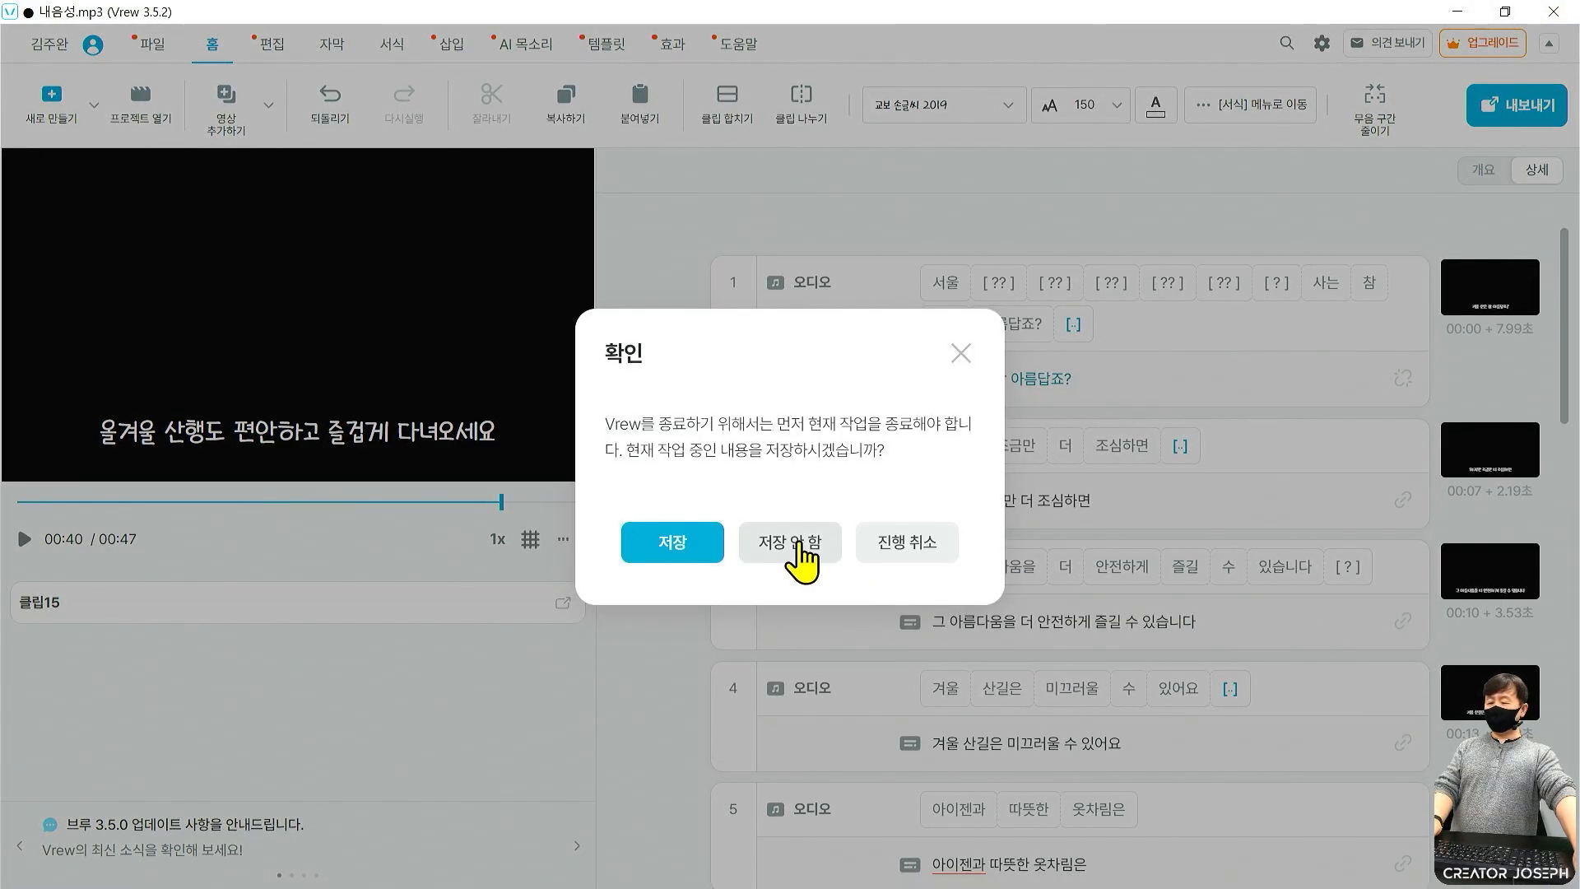
click(802, 543)
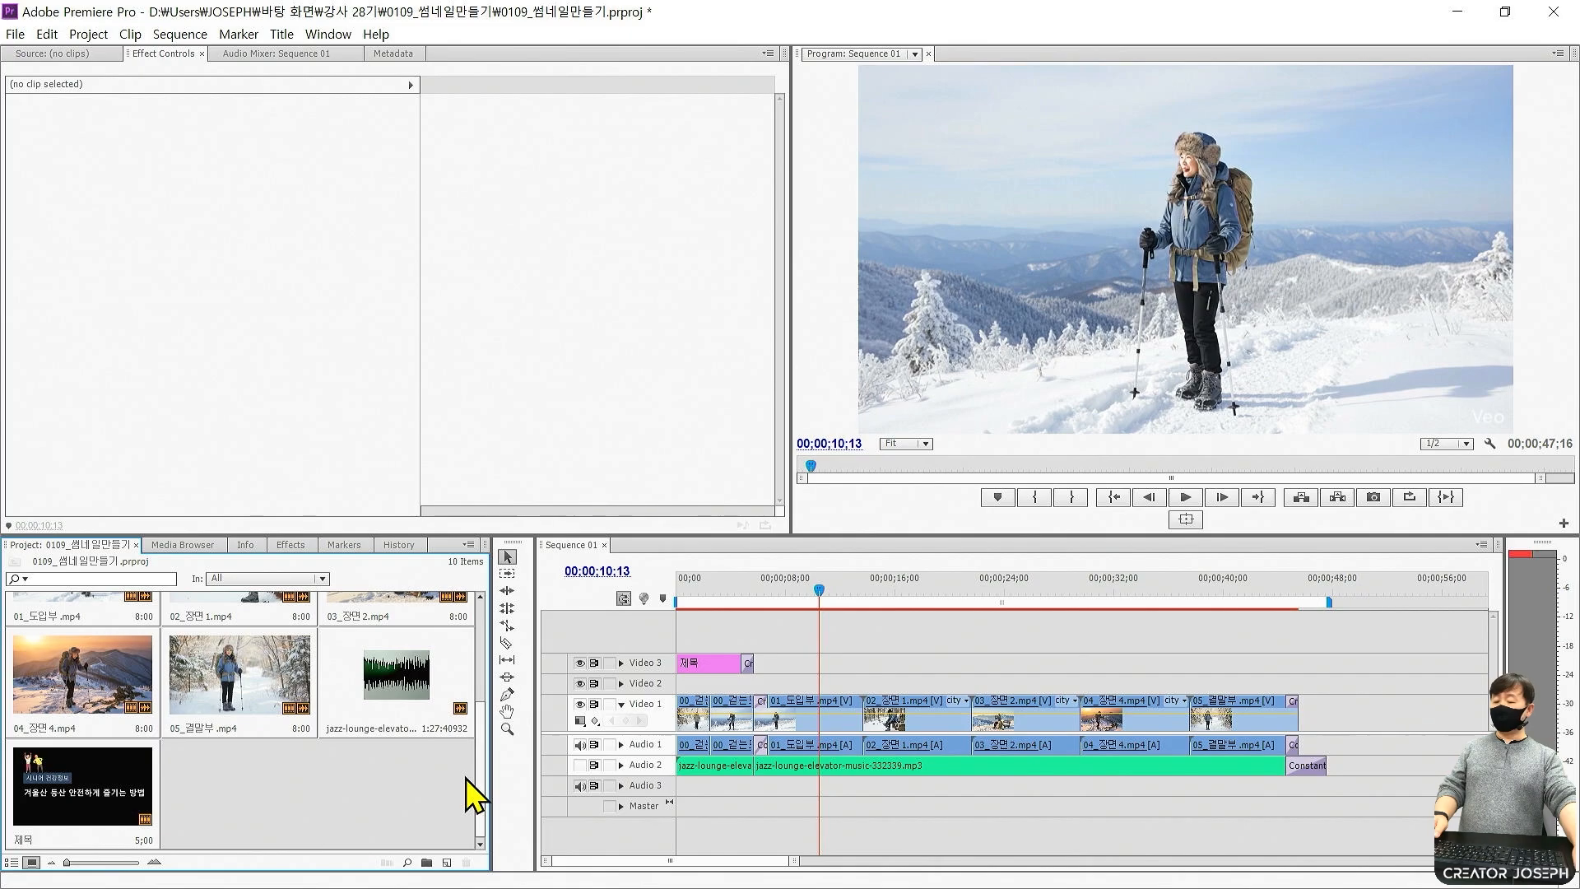
key(super+e)
drag(665, 96, 565, 71)
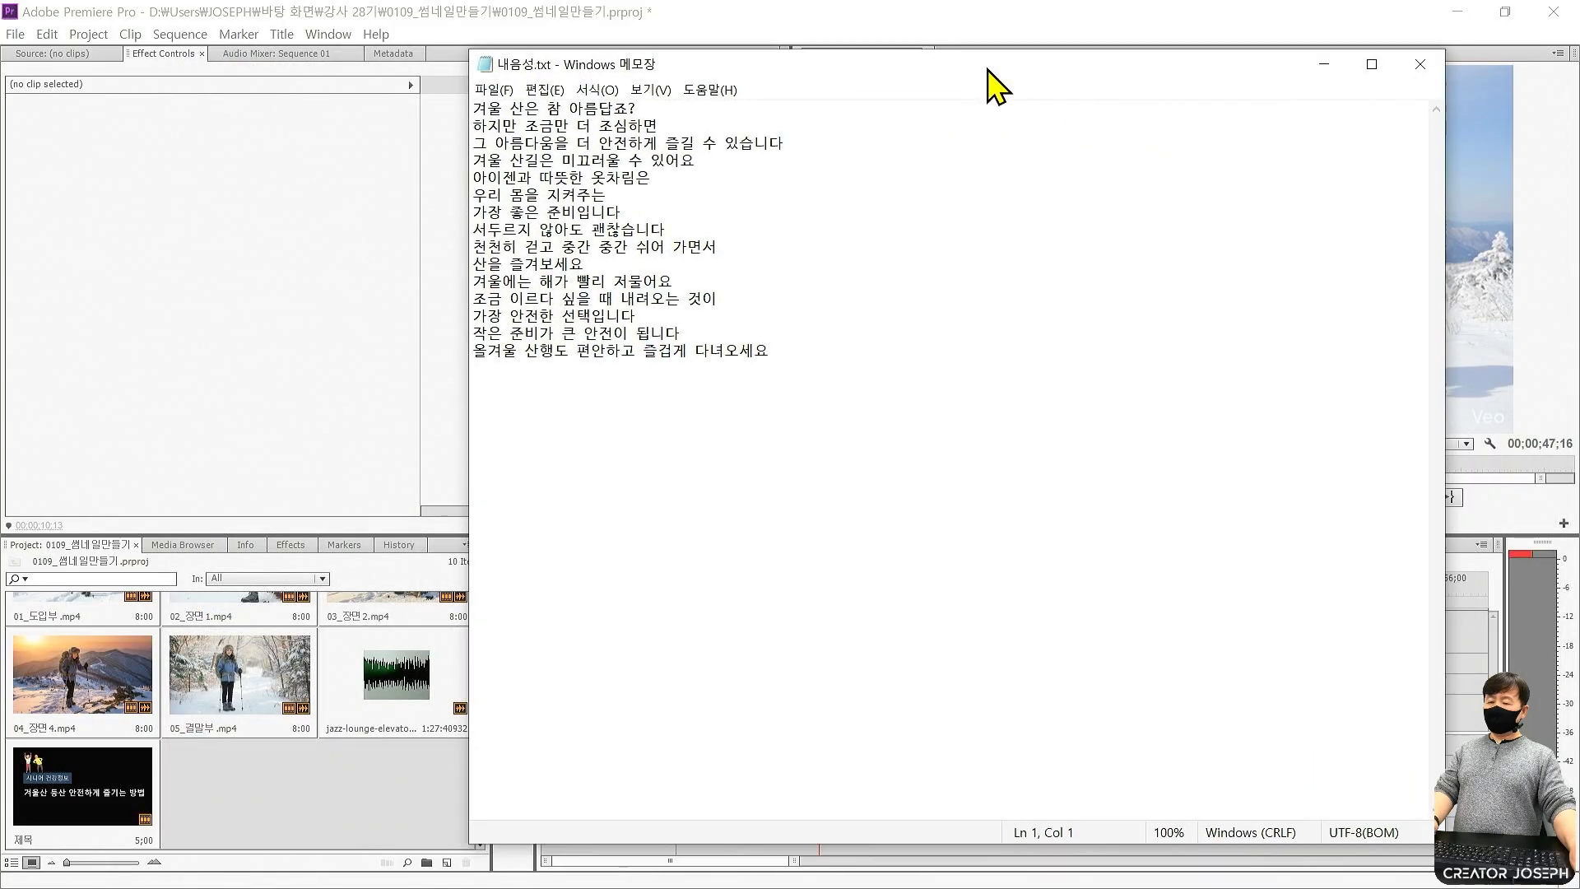
Shrink the Notepad and Premiere Pro windows and place them side by side so script and video are both visible.
drag(1439, 839, 896, 459)
drag(748, 49, 750, 79)
click(1363, 26)
click(1504, 11)
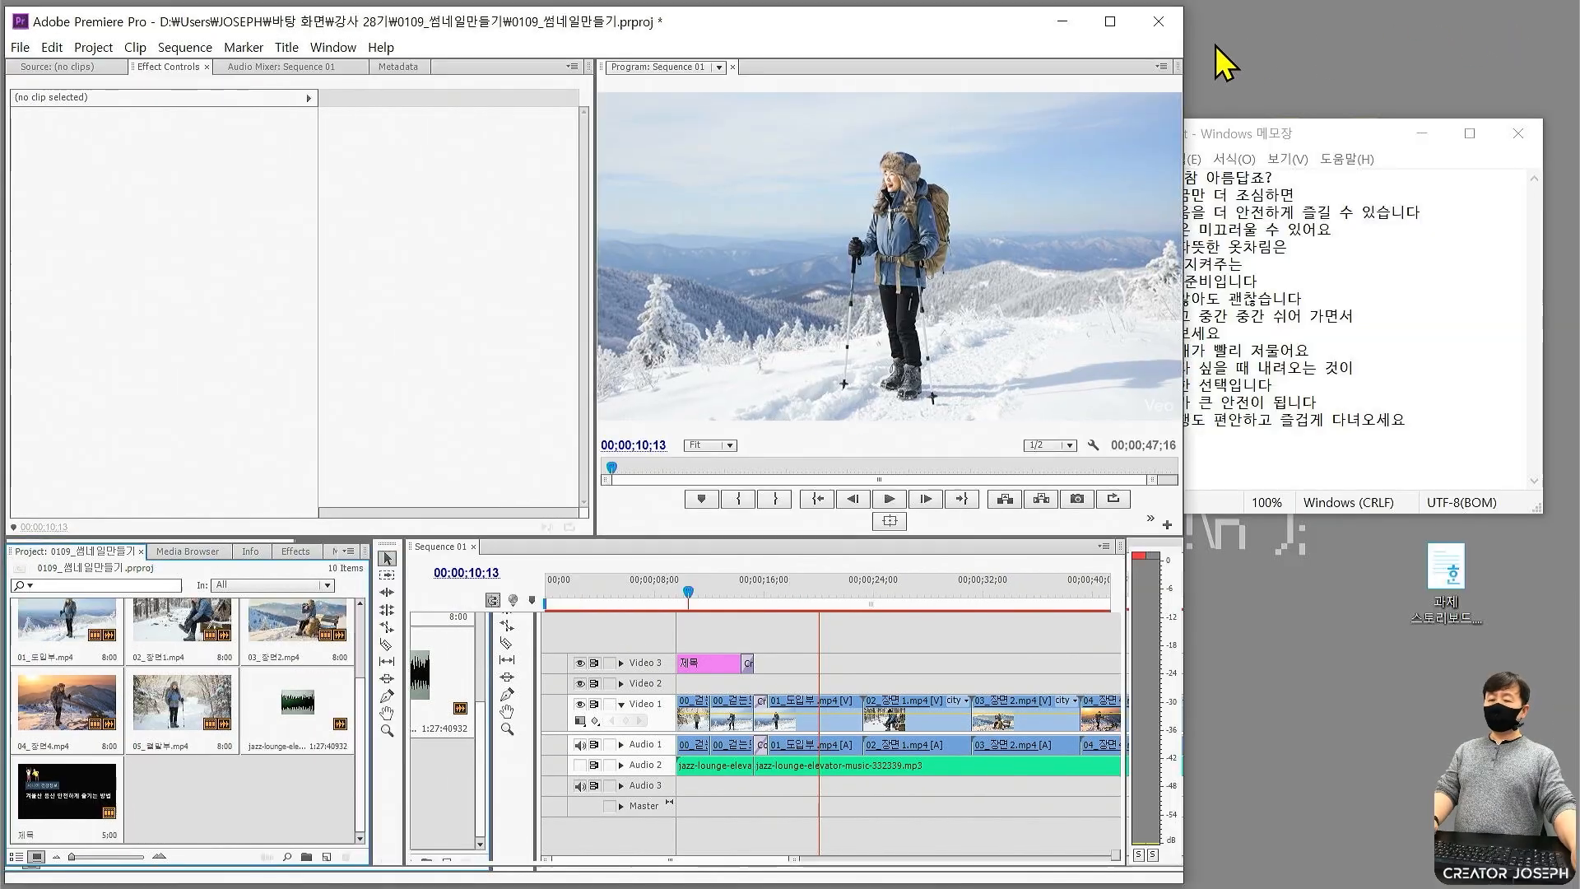
click(1321, 142)
drag(1322, 142, 1350, 35)
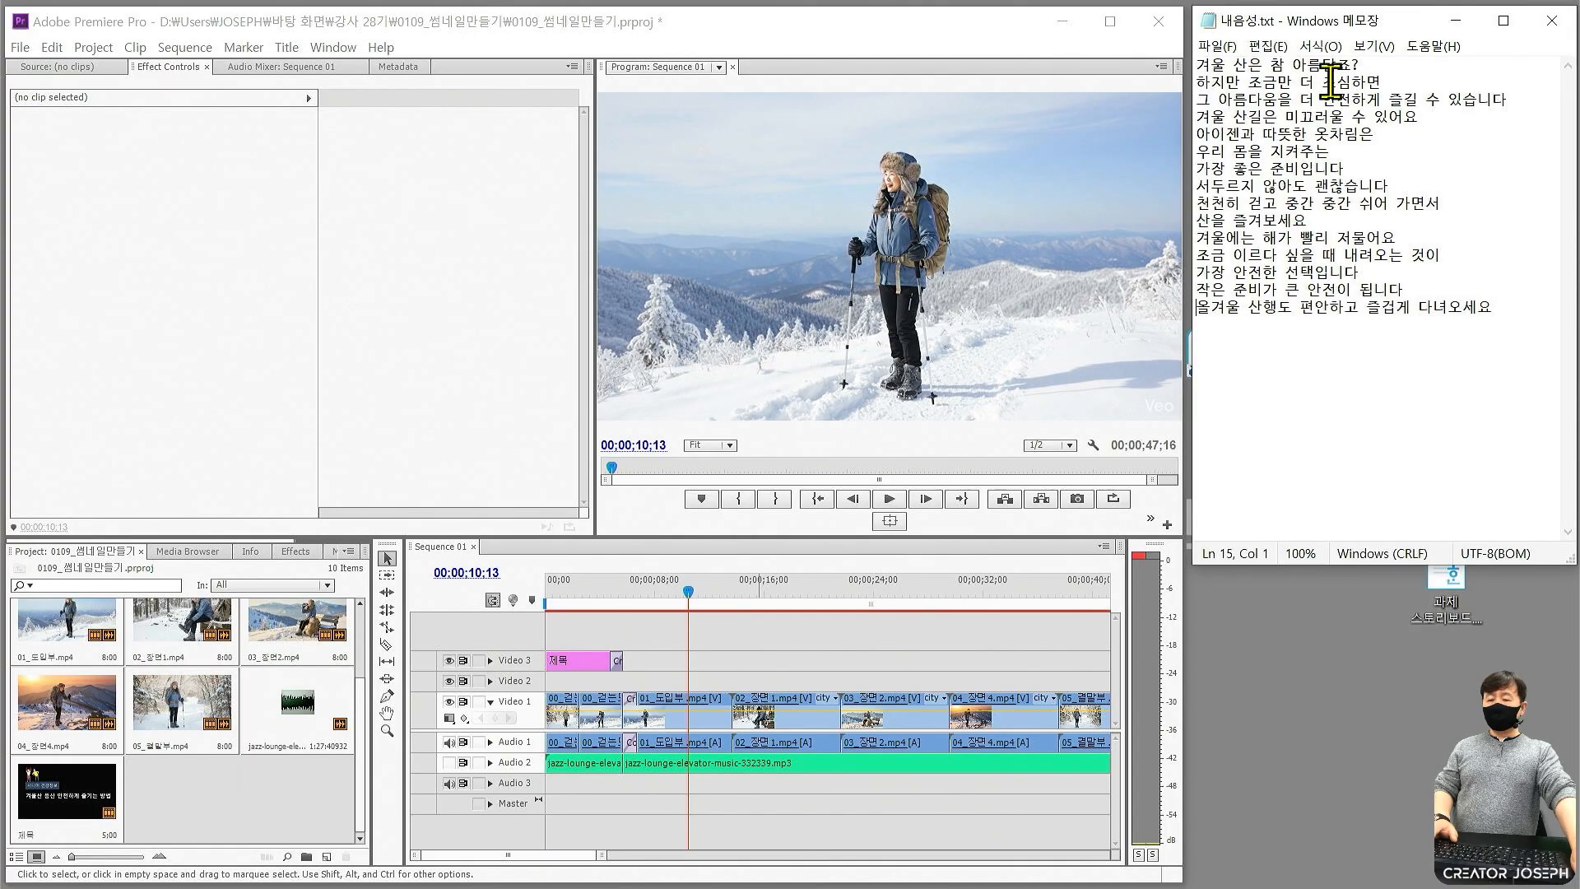
Play the intro scene in Premiere Pro and insert a blank line in Notepad after 그 아름다움을 더 안전하게 즐길 수 있습니다.
drag(645, 595, 621, 595)
key(space)
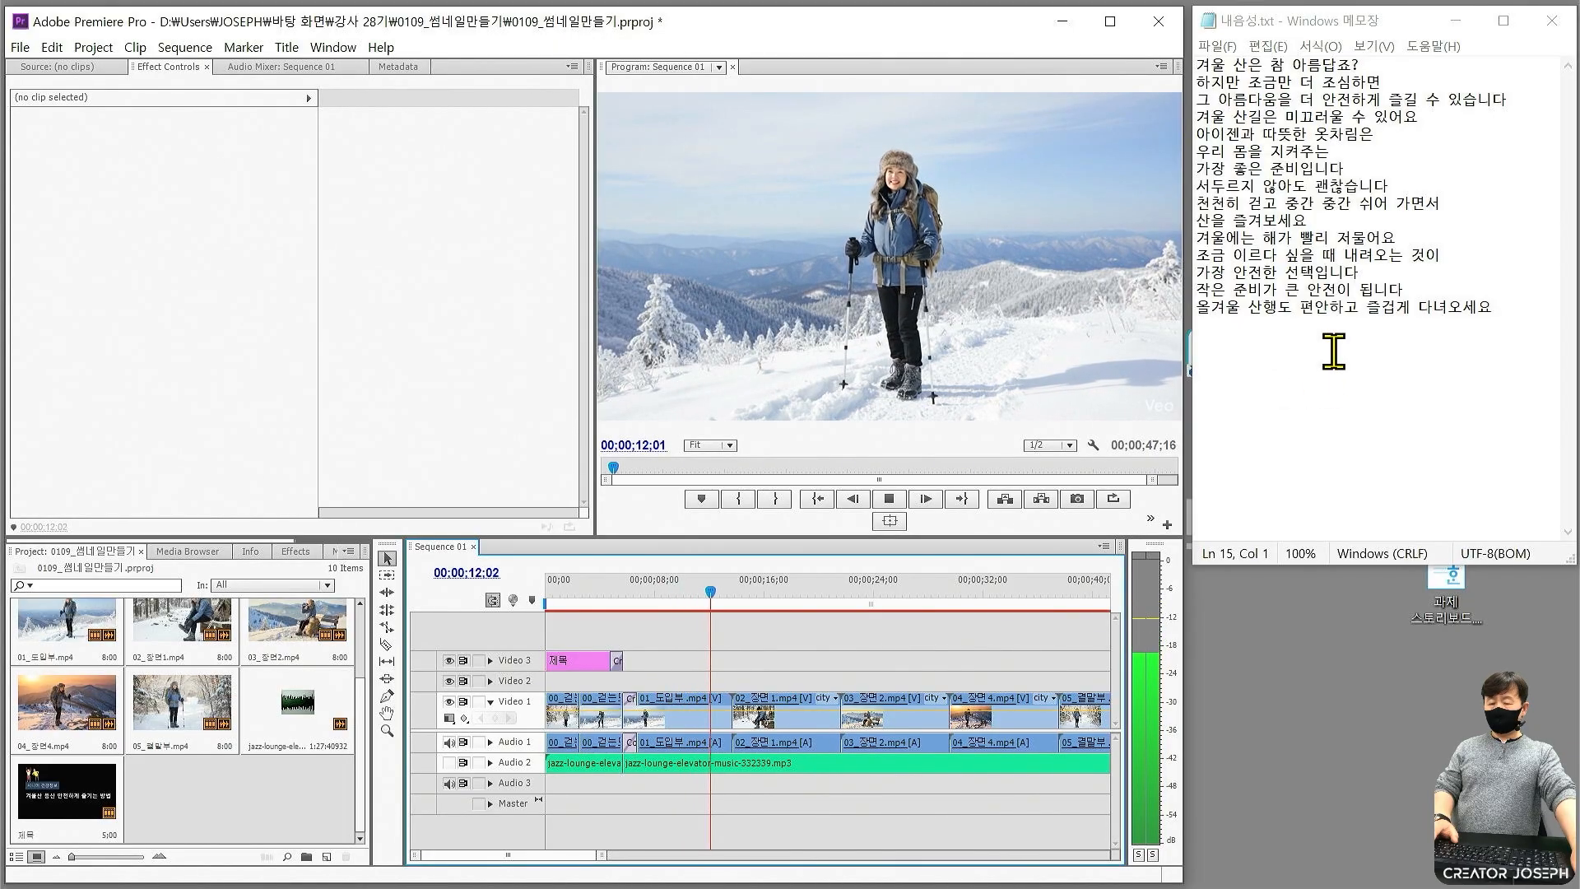
click(1523, 100)
text(\)
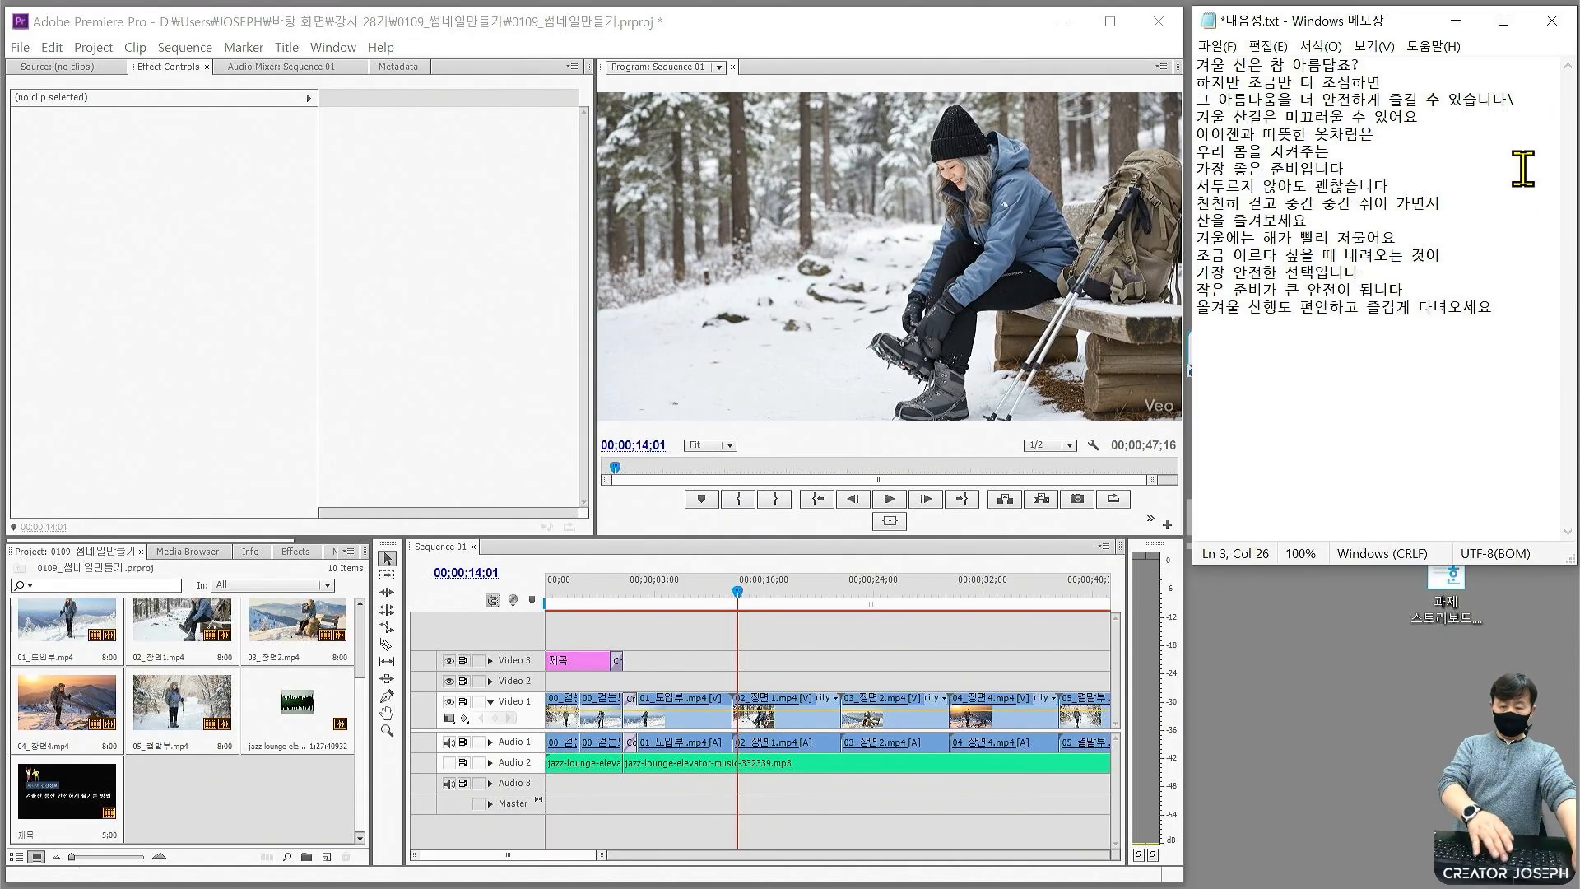
key(BackSpace)
key(Return)
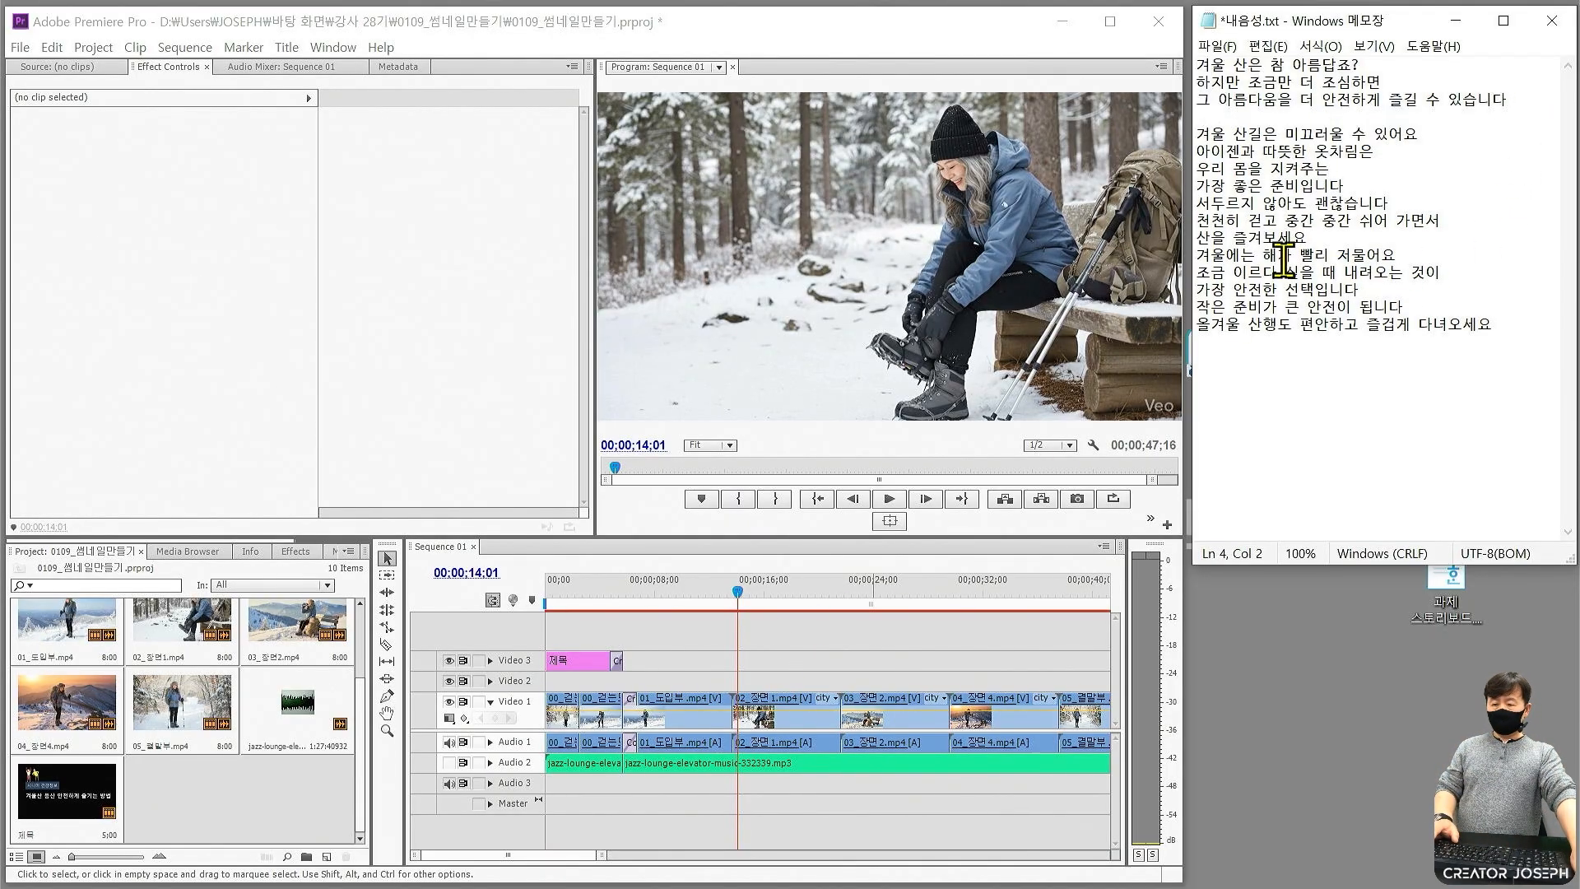
Play scene 02_장면1 in Premiere Pro and insert a blank line in the script after 가장 좋은 준비입니다.
click(789, 613)
key(space)
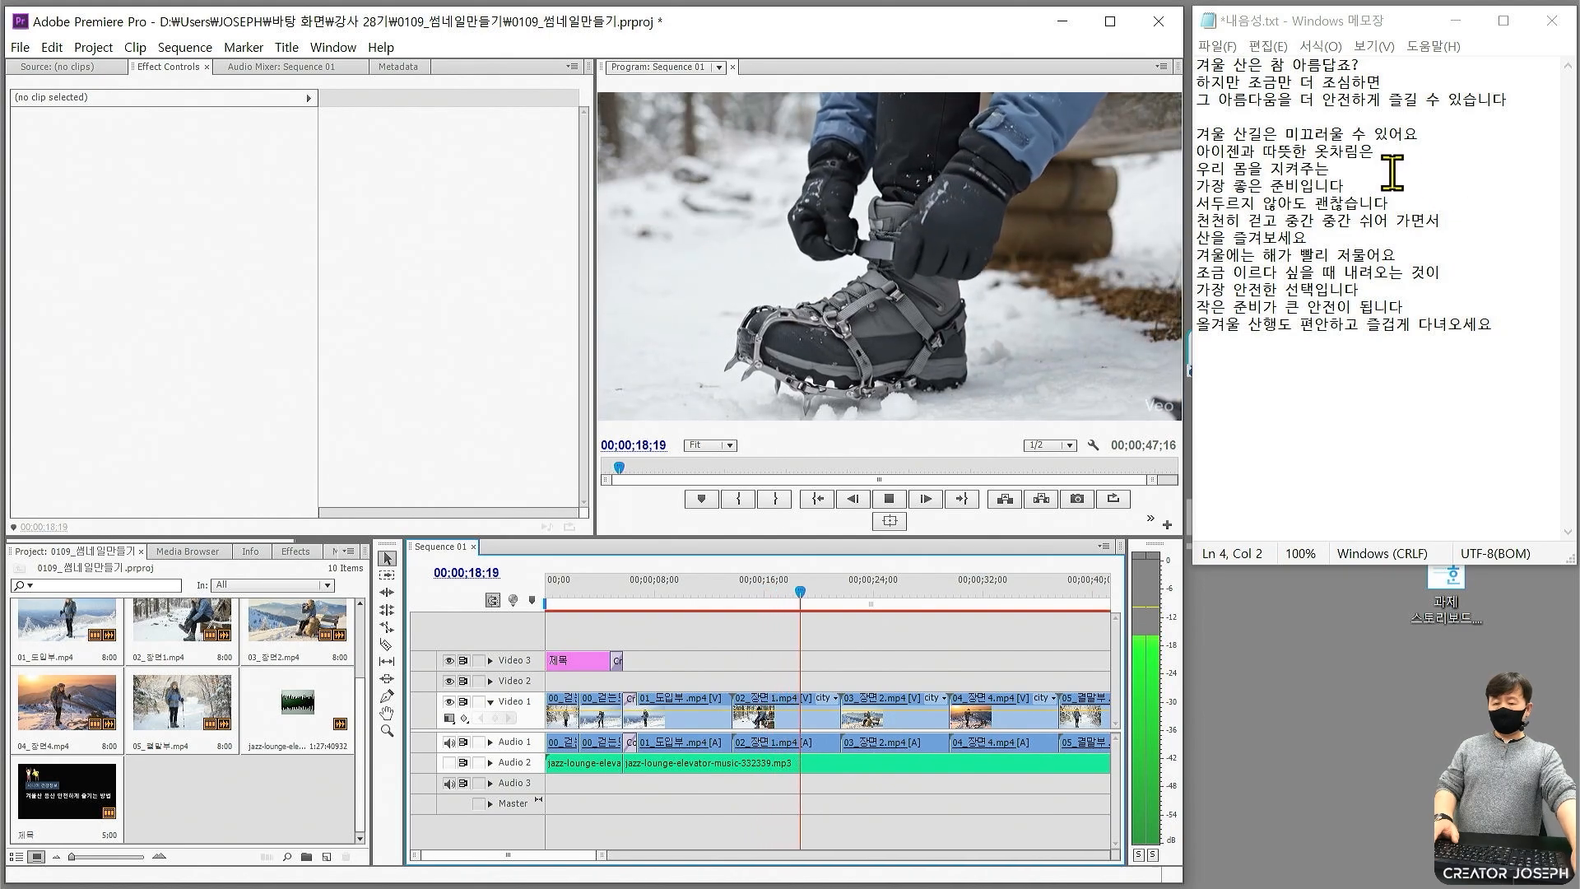
click(1382, 181)
key(Return)
Play scene 03_장면2 in Premiere Pro and insert a blank line in the script after 산을 즐겨보세요.
click(837, 646)
key(space)
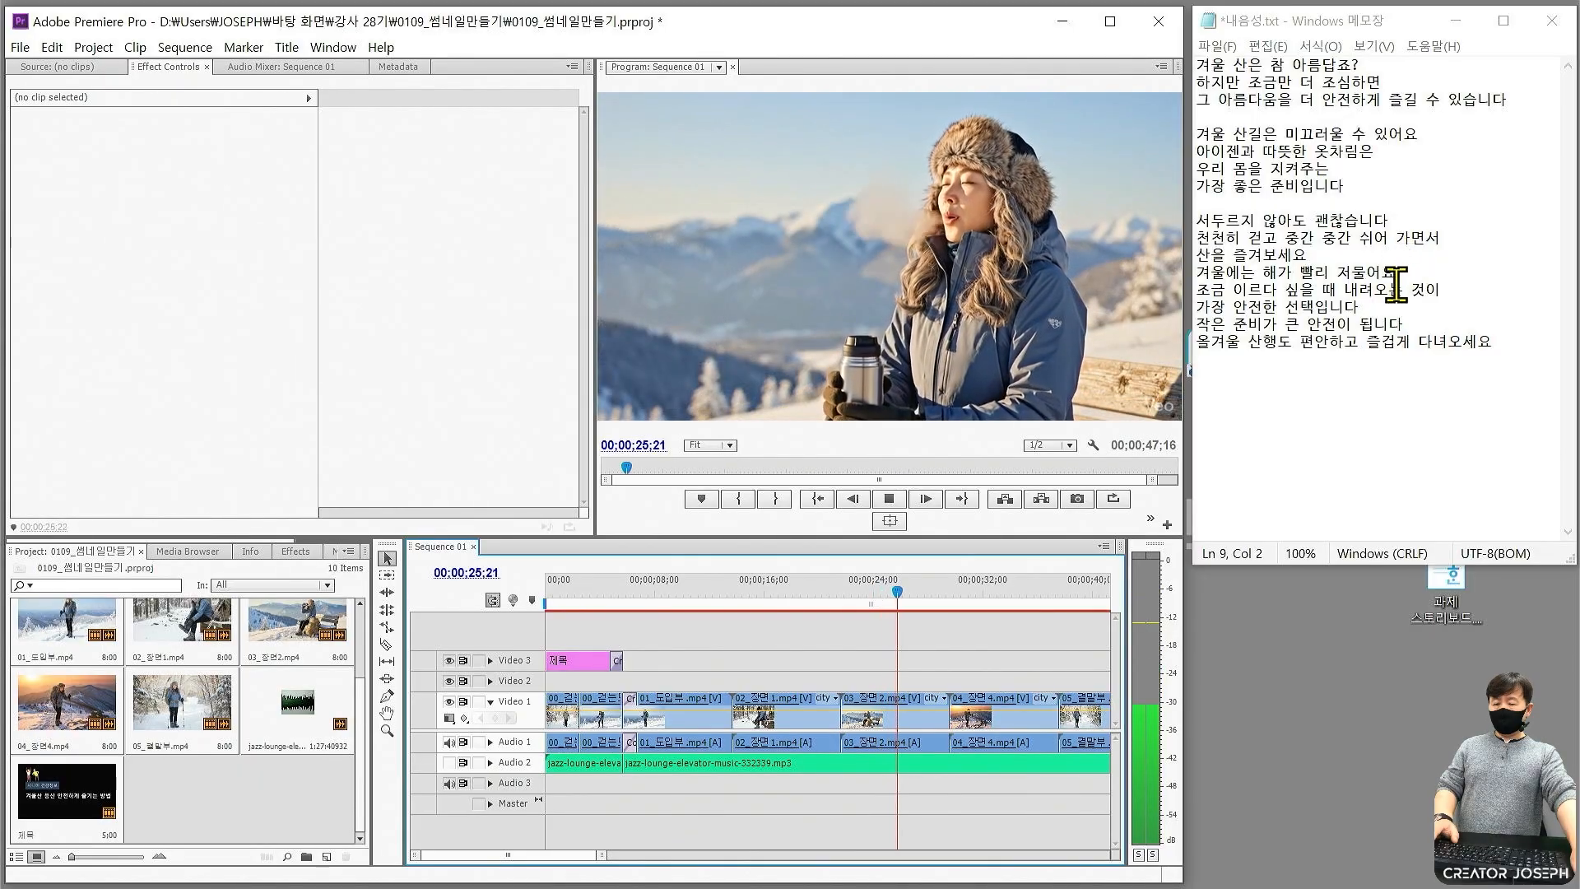
click(1456, 247)
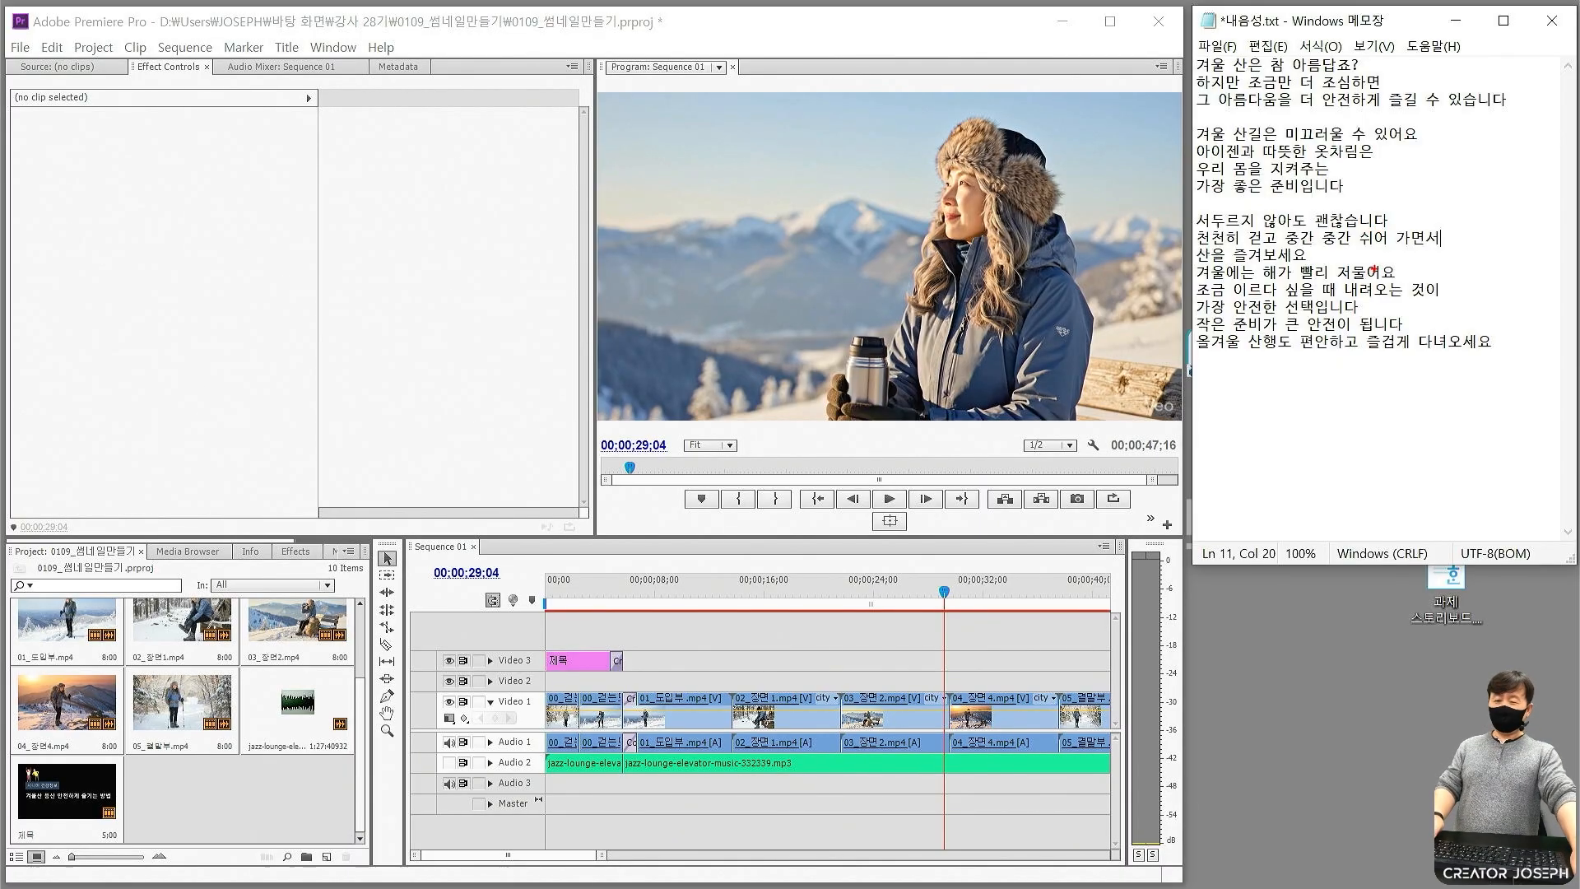
click(1374, 261)
key(Return)
Play scene 04_장면4, insert a blank line in the script after 가장 안전한 선택입니다, and play on into the ending scene.
click(947, 590)
key(space)
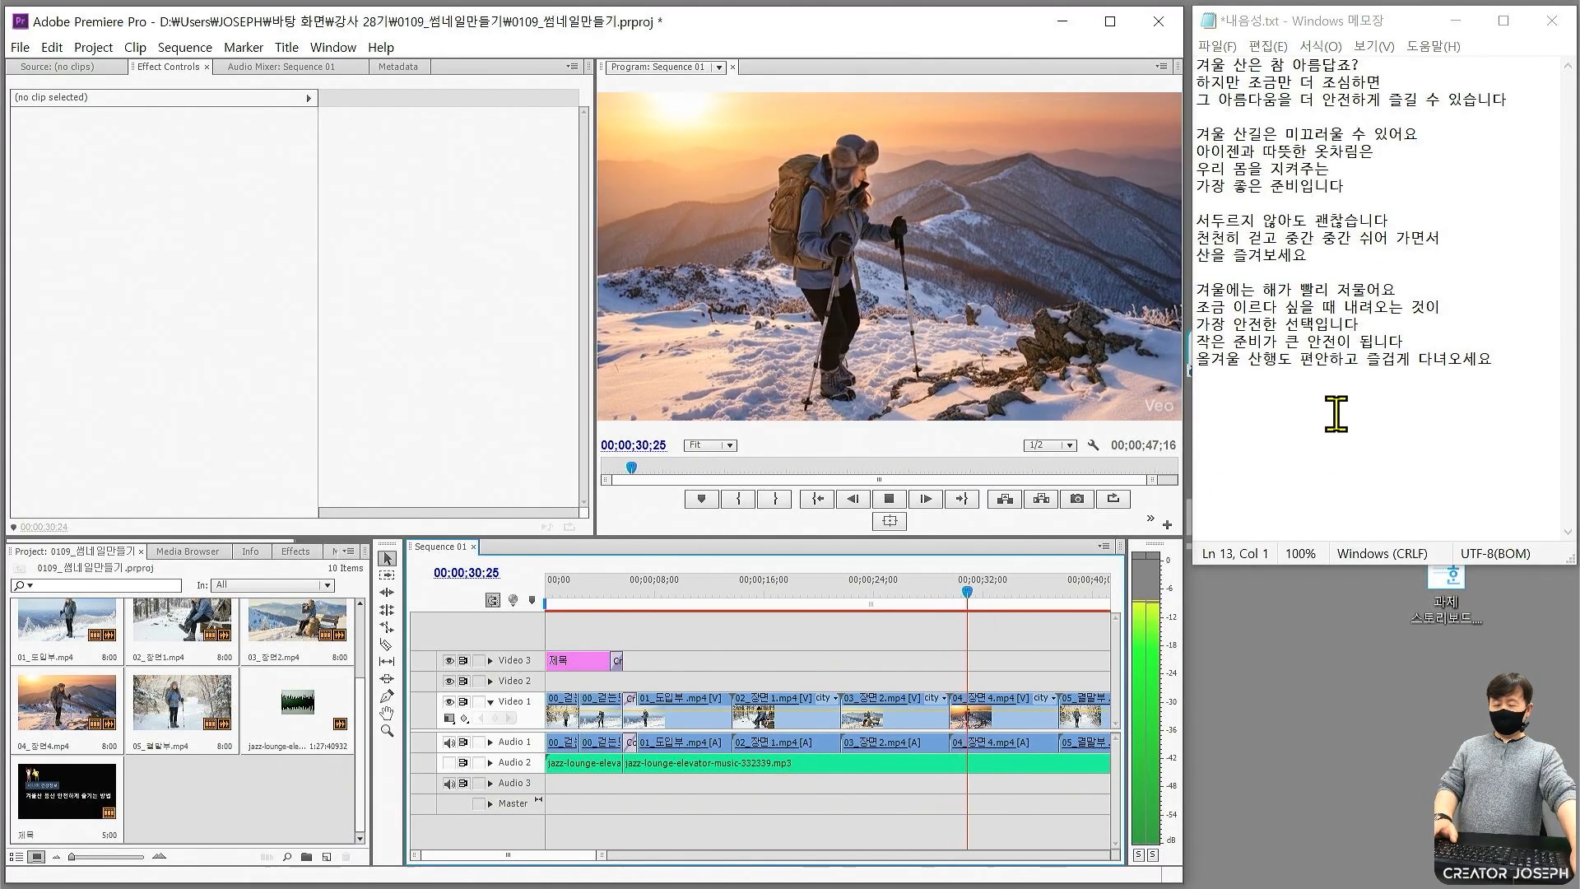
click(1408, 326)
key(Return)
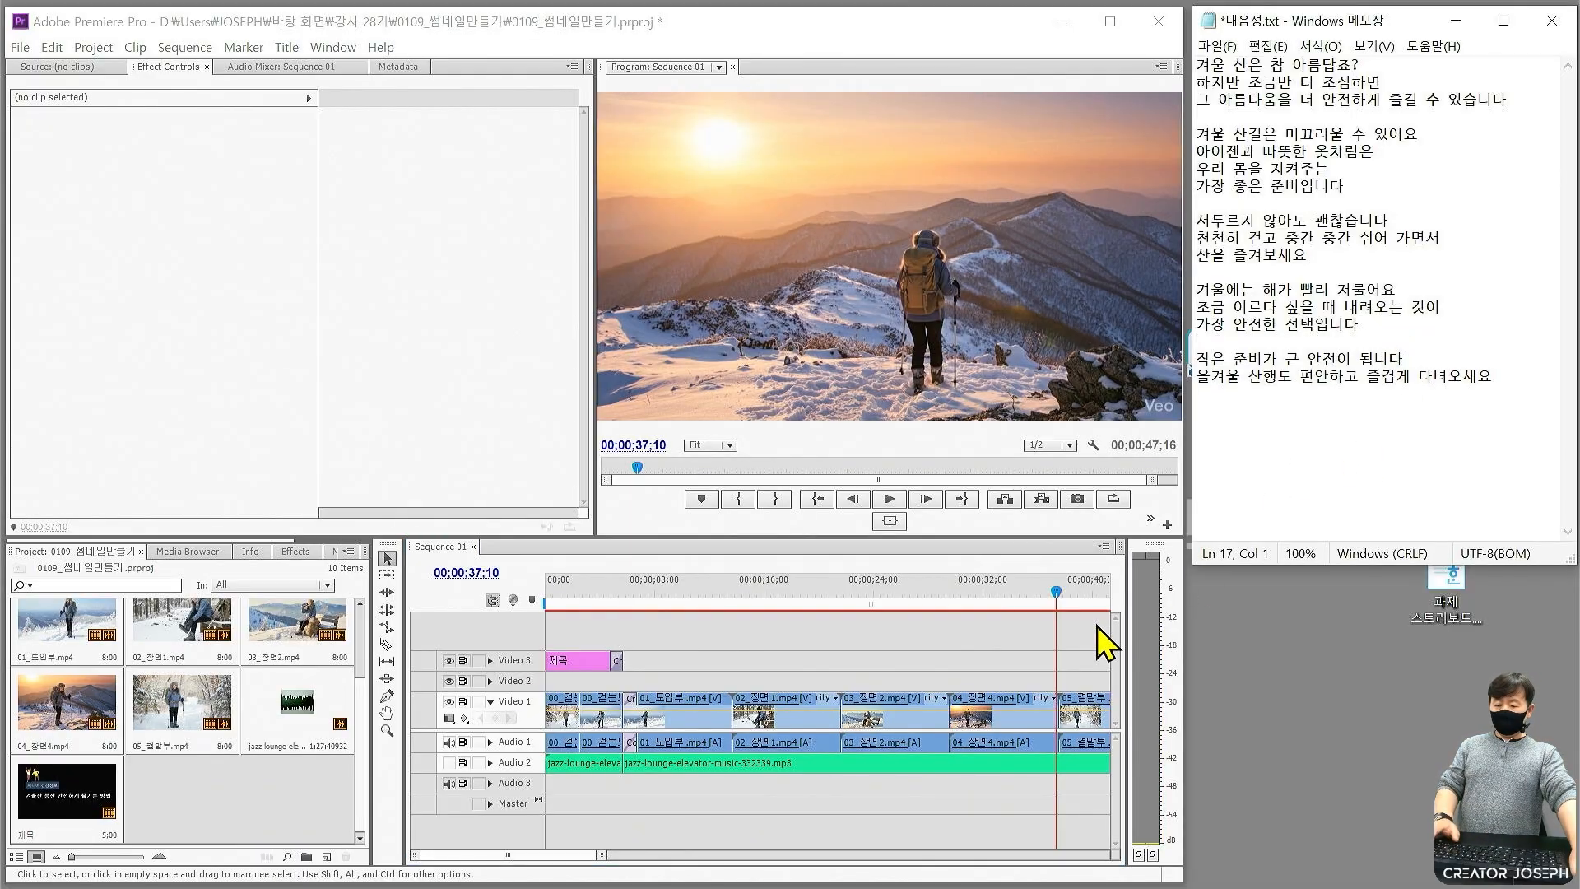
click(1069, 600)
key(space)
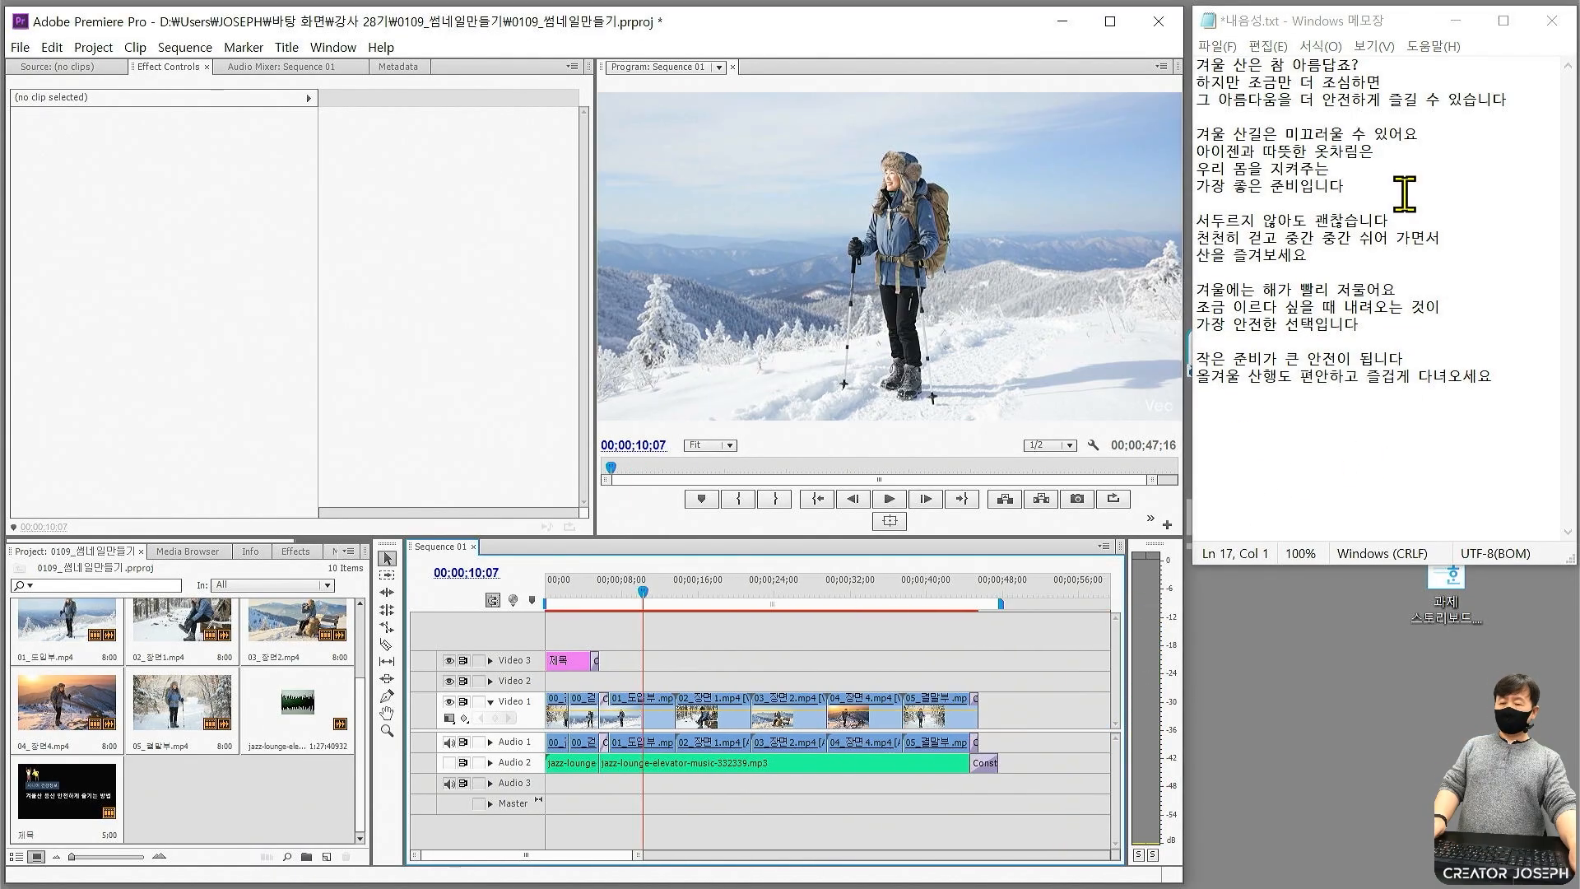
click(1404, 192)
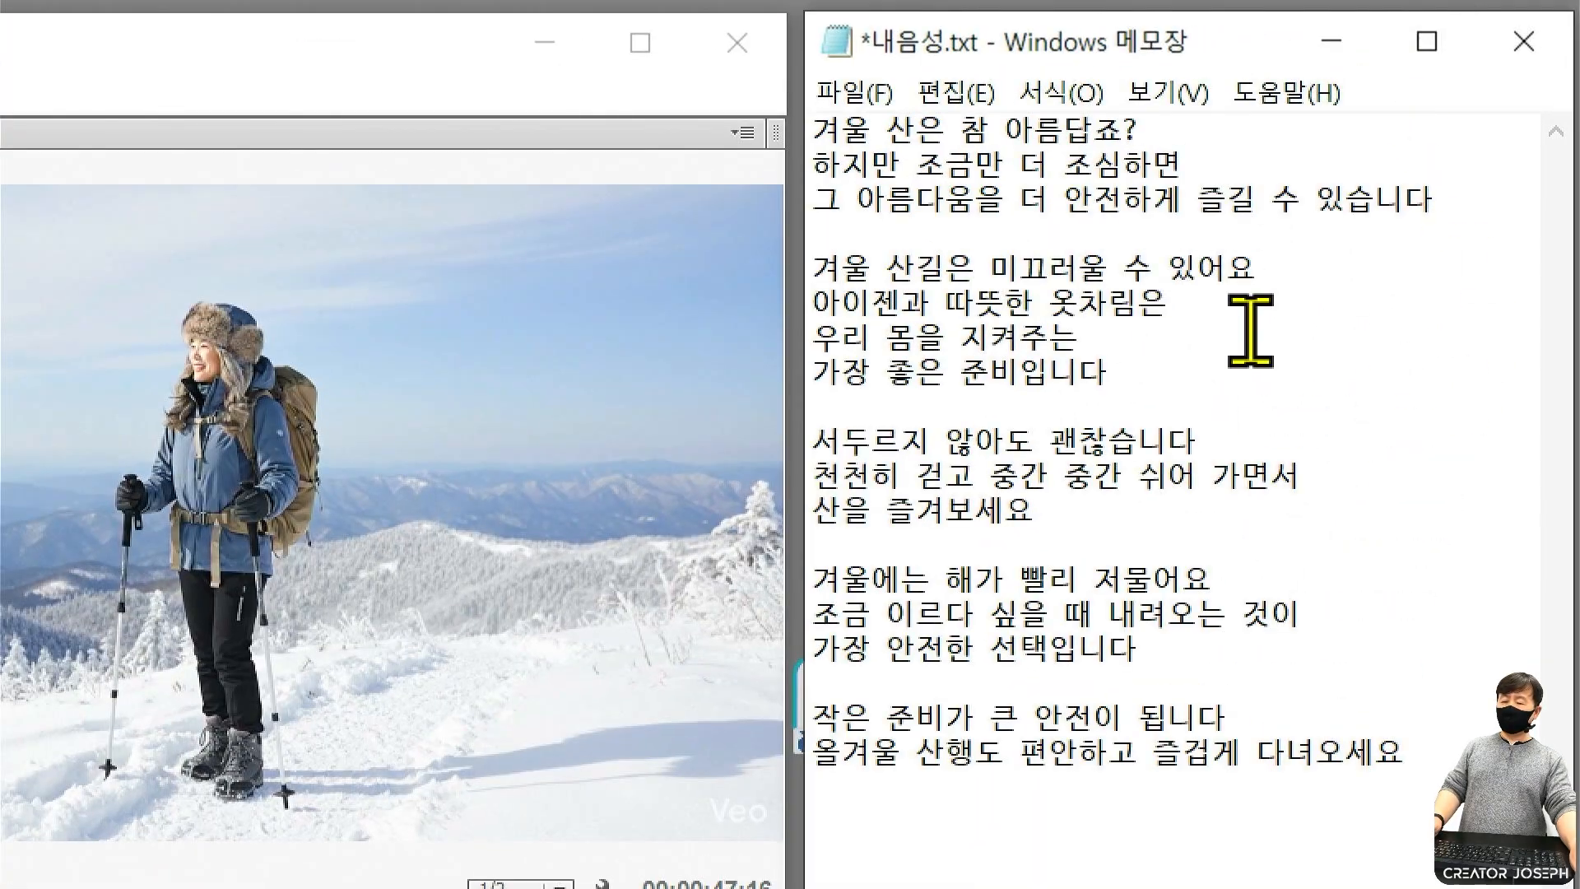
click(1238, 167)
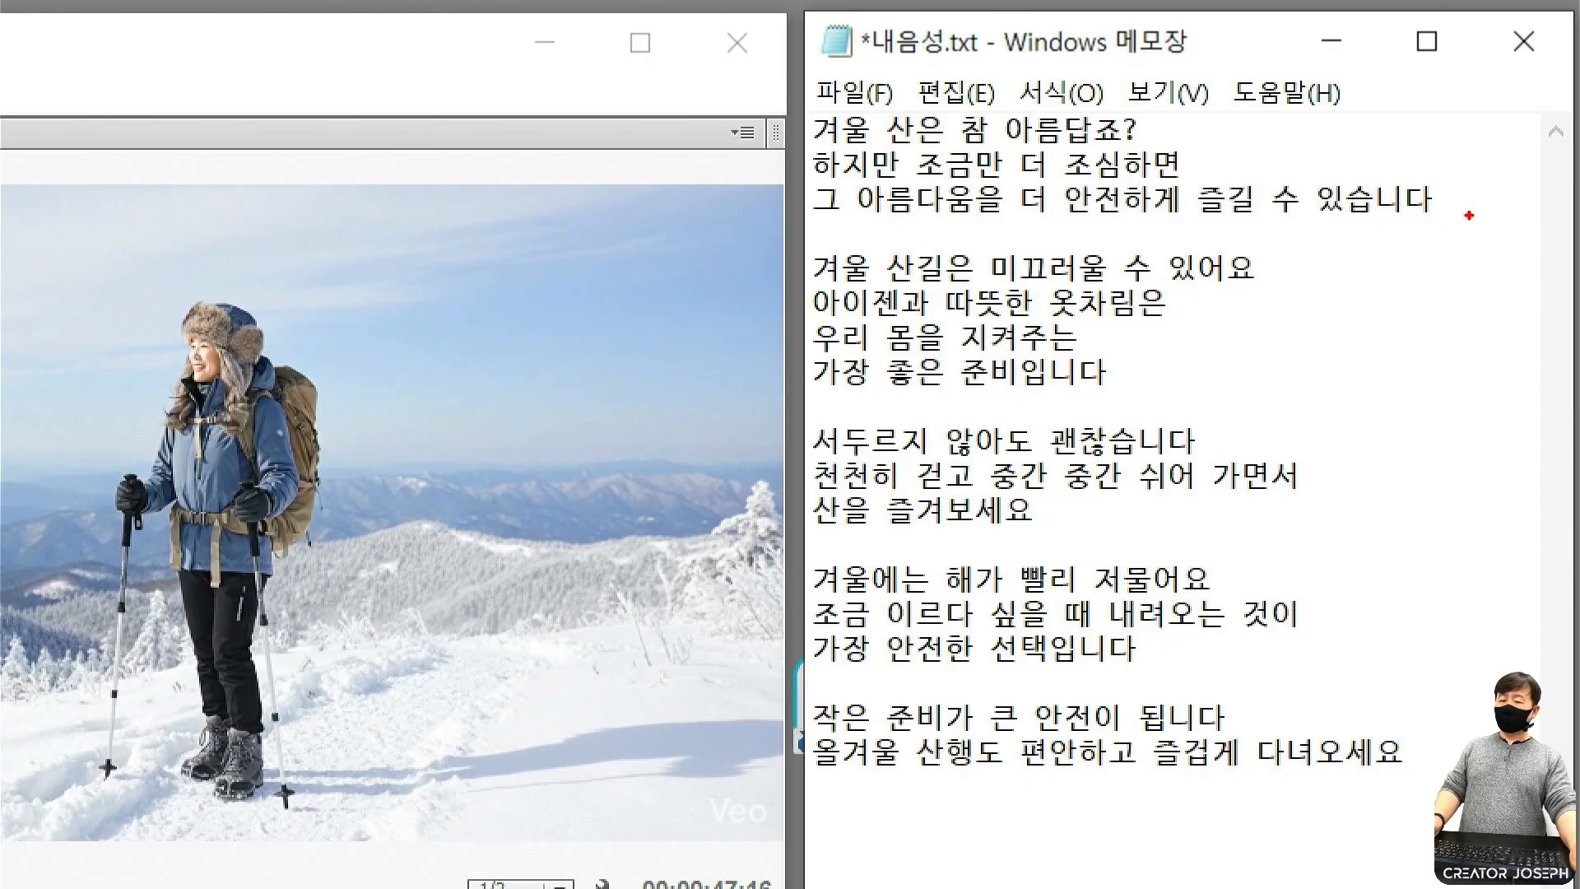
drag(1478, 224, 764, 91)
drag(795, 245, 1308, 399)
mouse_move(770, 417)
mouse_down()
mouse_move(834, 464)
mouse_move(1368, 548)
mouse_up()
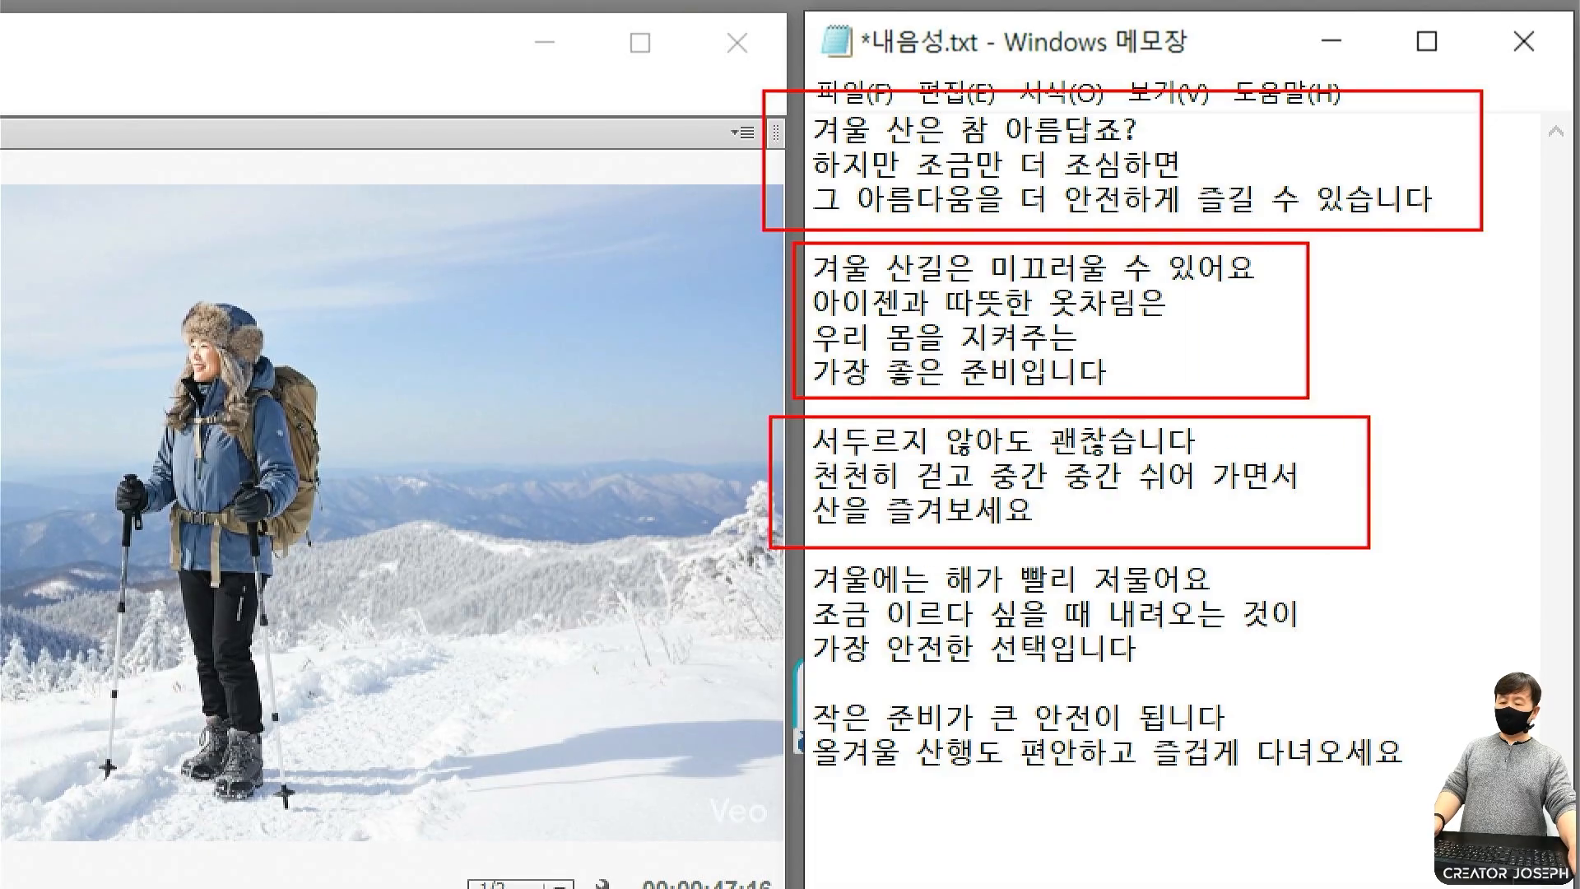
mouse_move(774, 550)
mouse_down()
mouse_move(1340, 691)
mouse_move(1325, 697)
mouse_up()
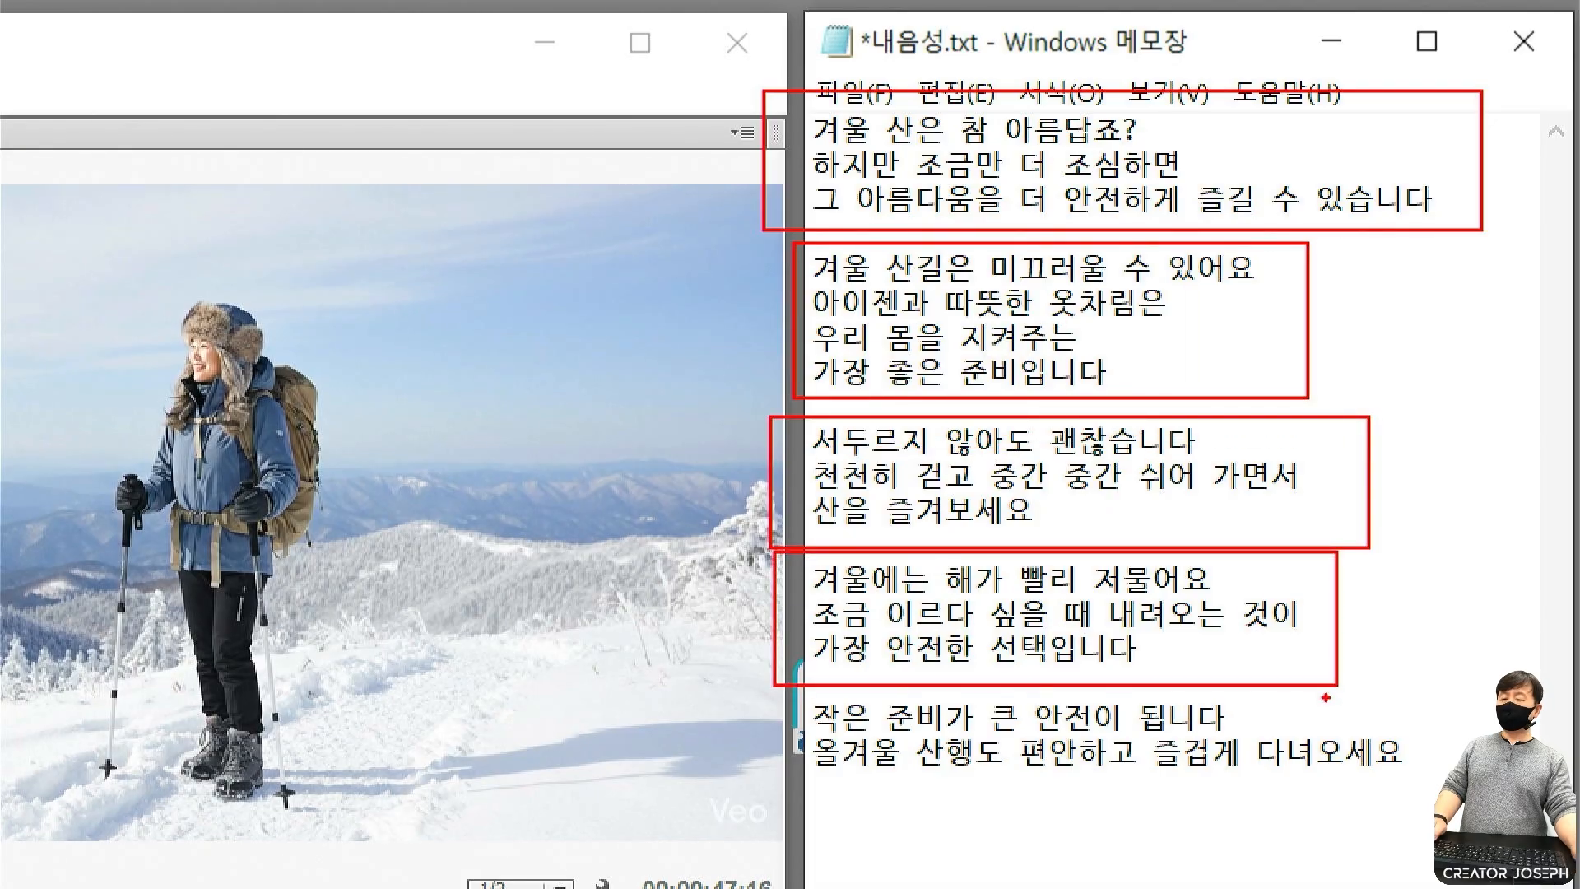
key(Escape)
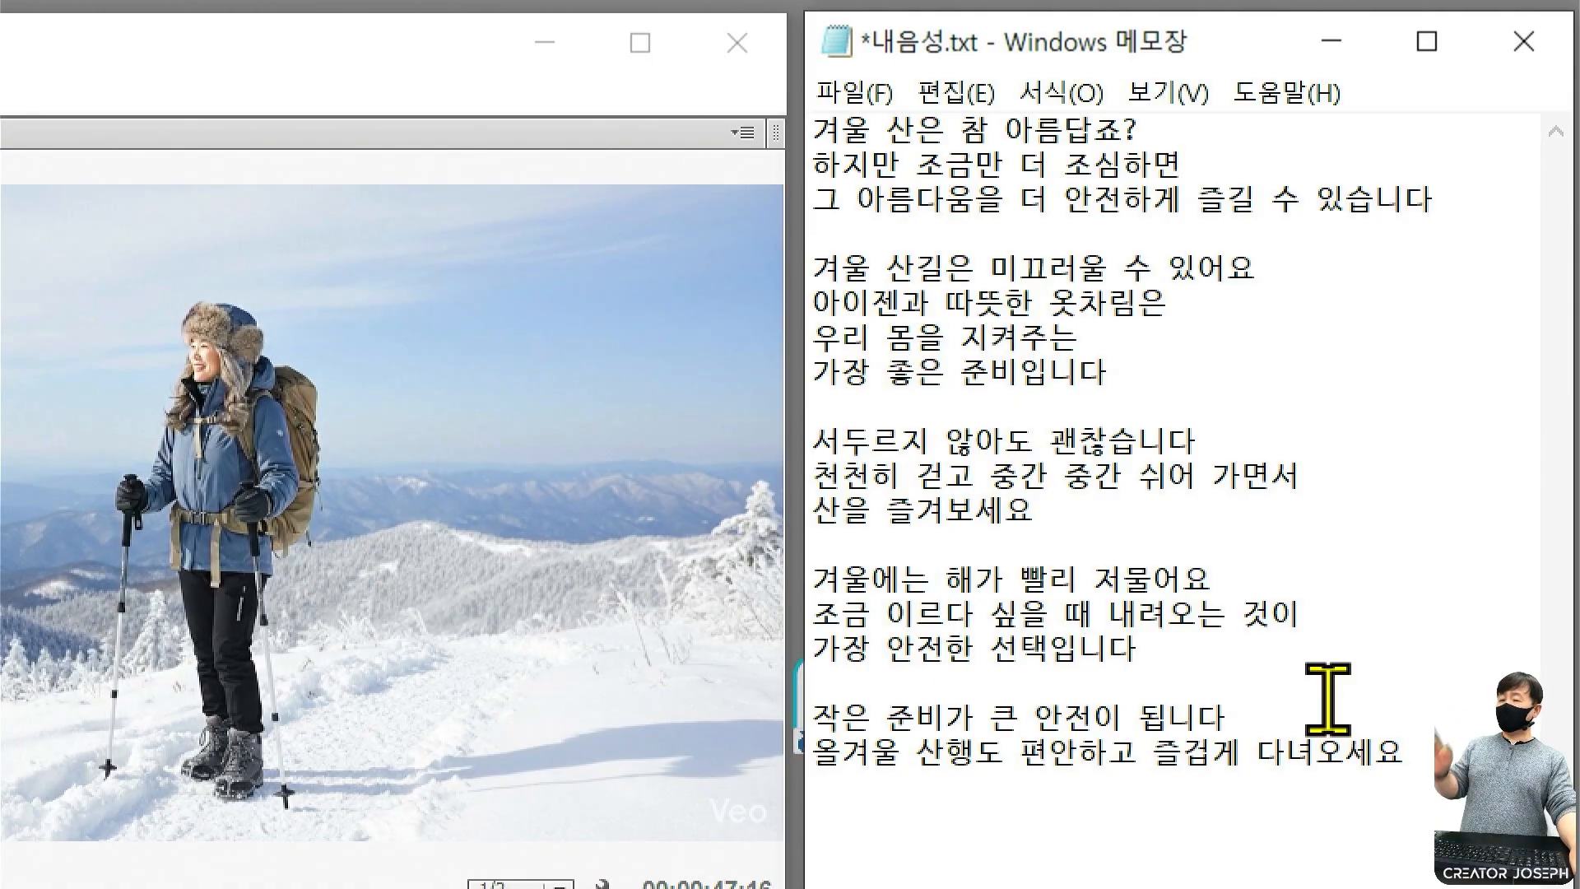
key(ctrl+2)
mouse_move(804, 89)
mouse_down()
mouse_move(1267, 687)
mouse_move(1462, 824)
mouse_up()
key(Escape)
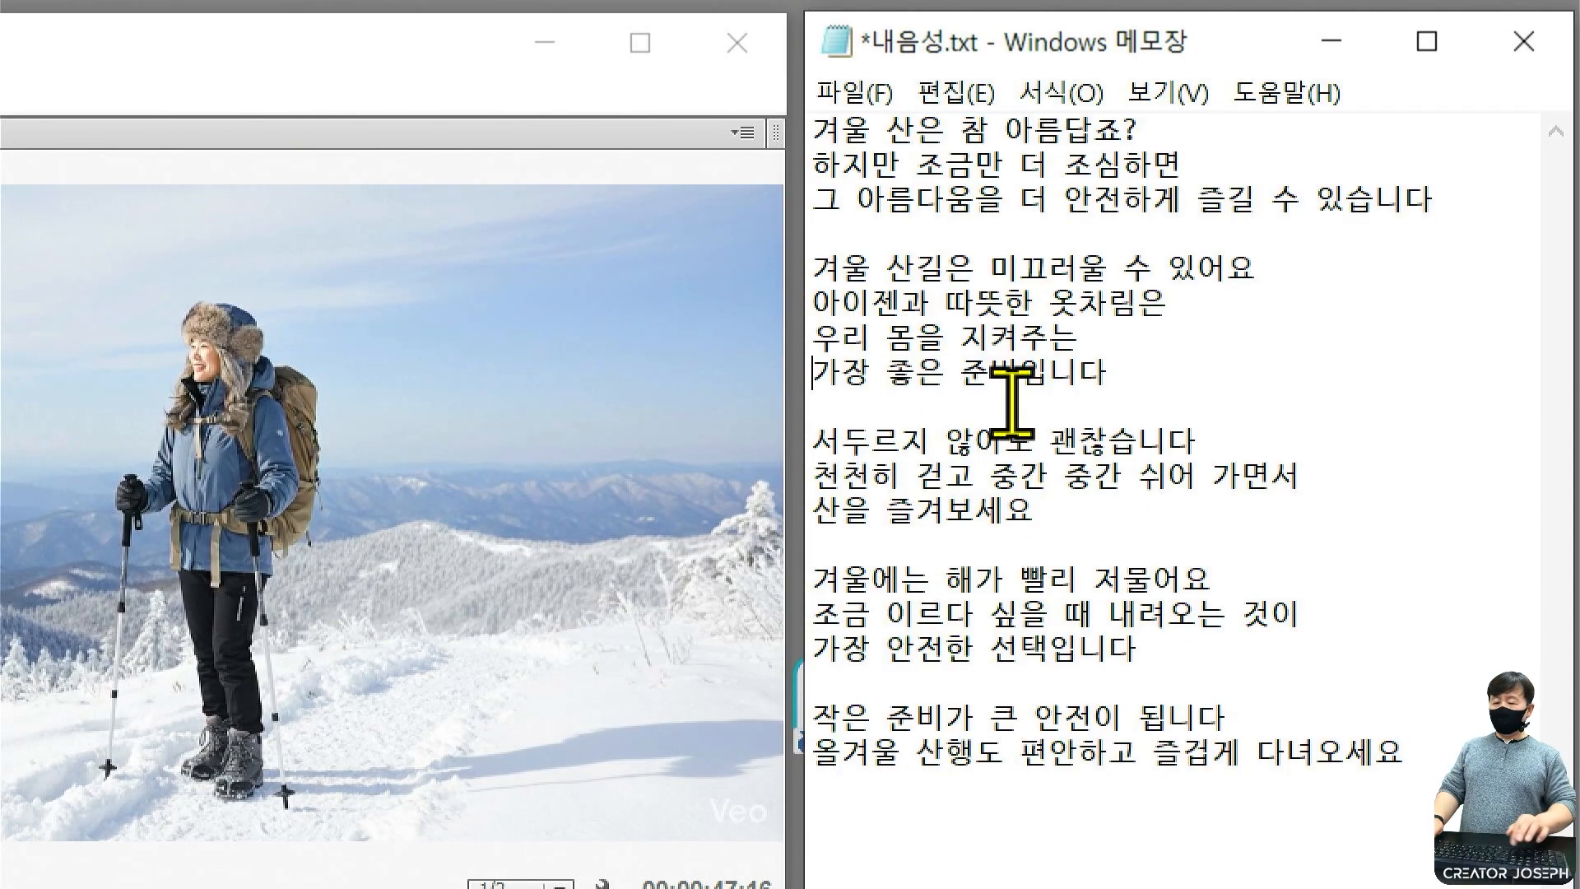
Join 가장 좋은 준비입니다 and 산을 즐겨보세요 each onto the end of its preceding script line in Notepad.
key(BackSpace)
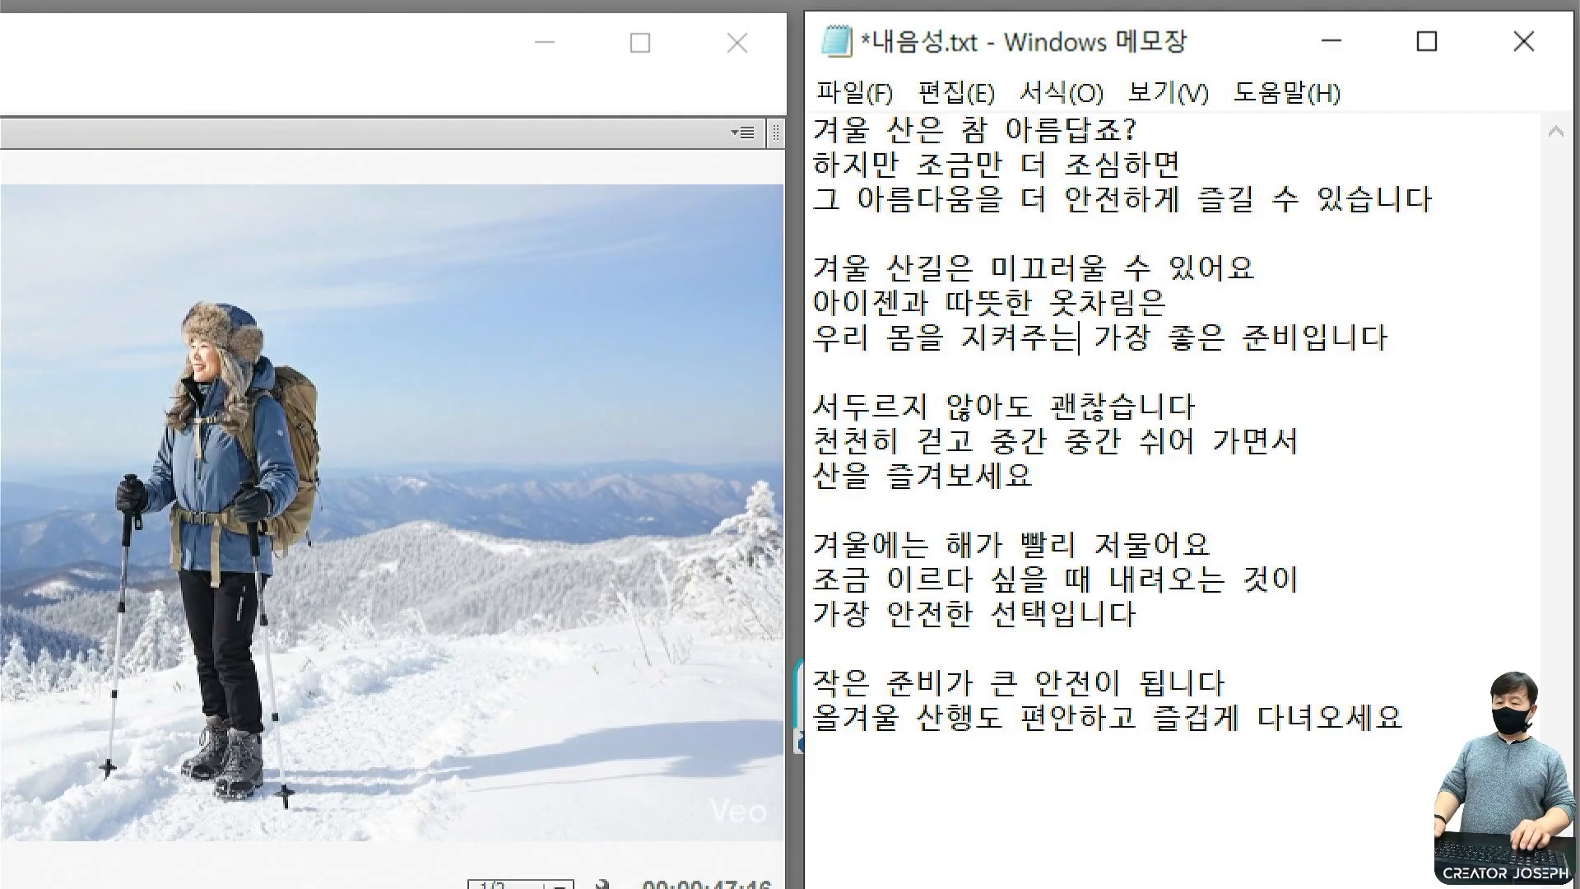
key(Down)
key(Down)
key(Down)
key(Down)
key(Home)
key(BackSpace)
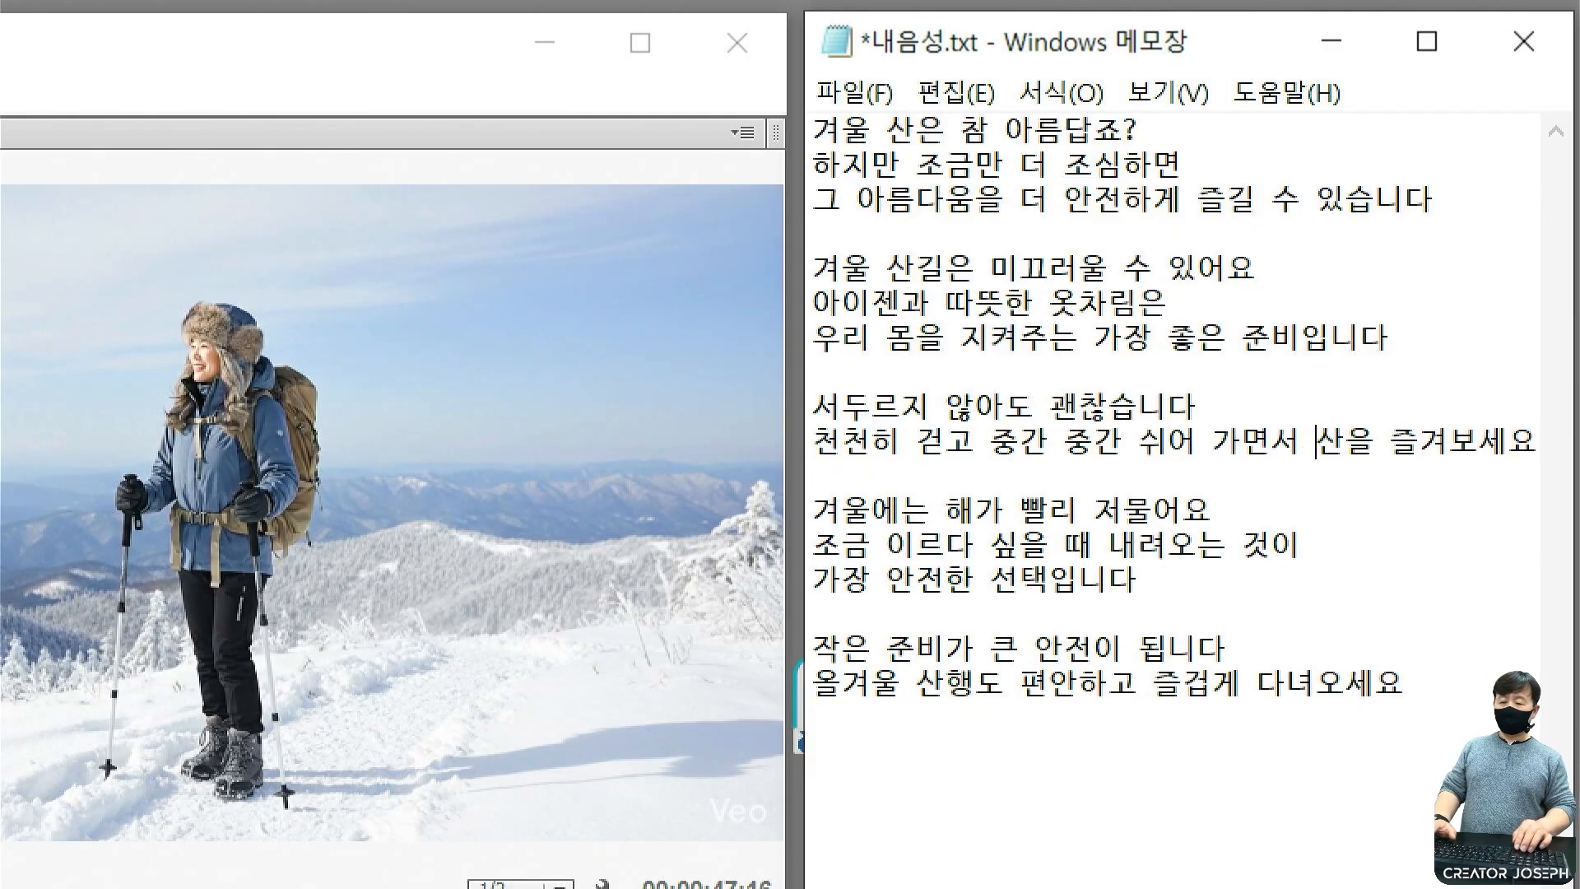
key(ctrl+Left)
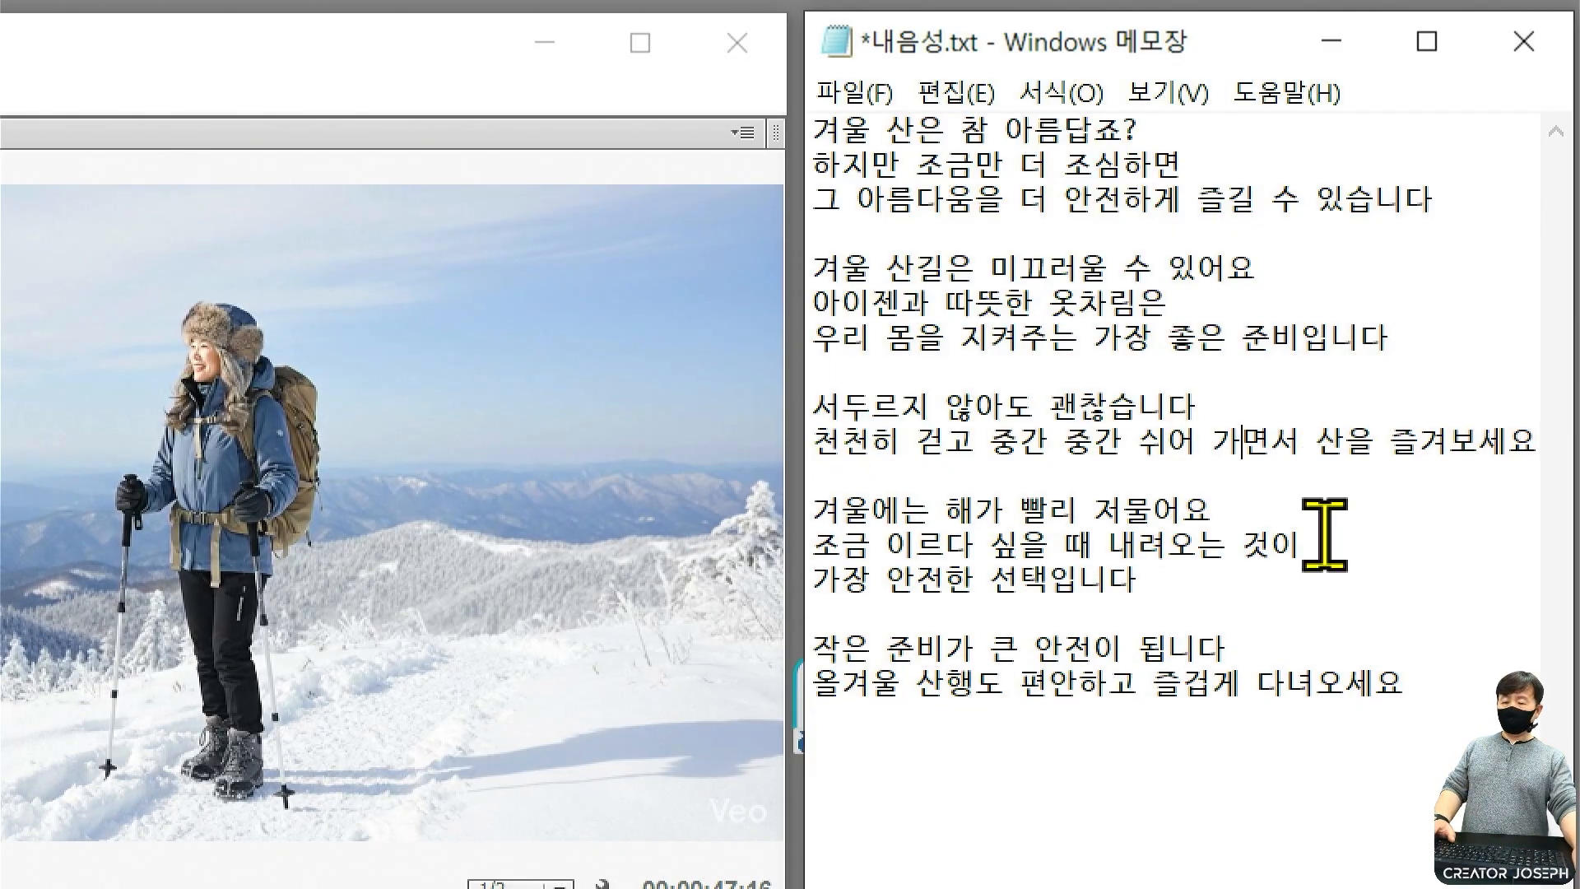
click(1185, 765)
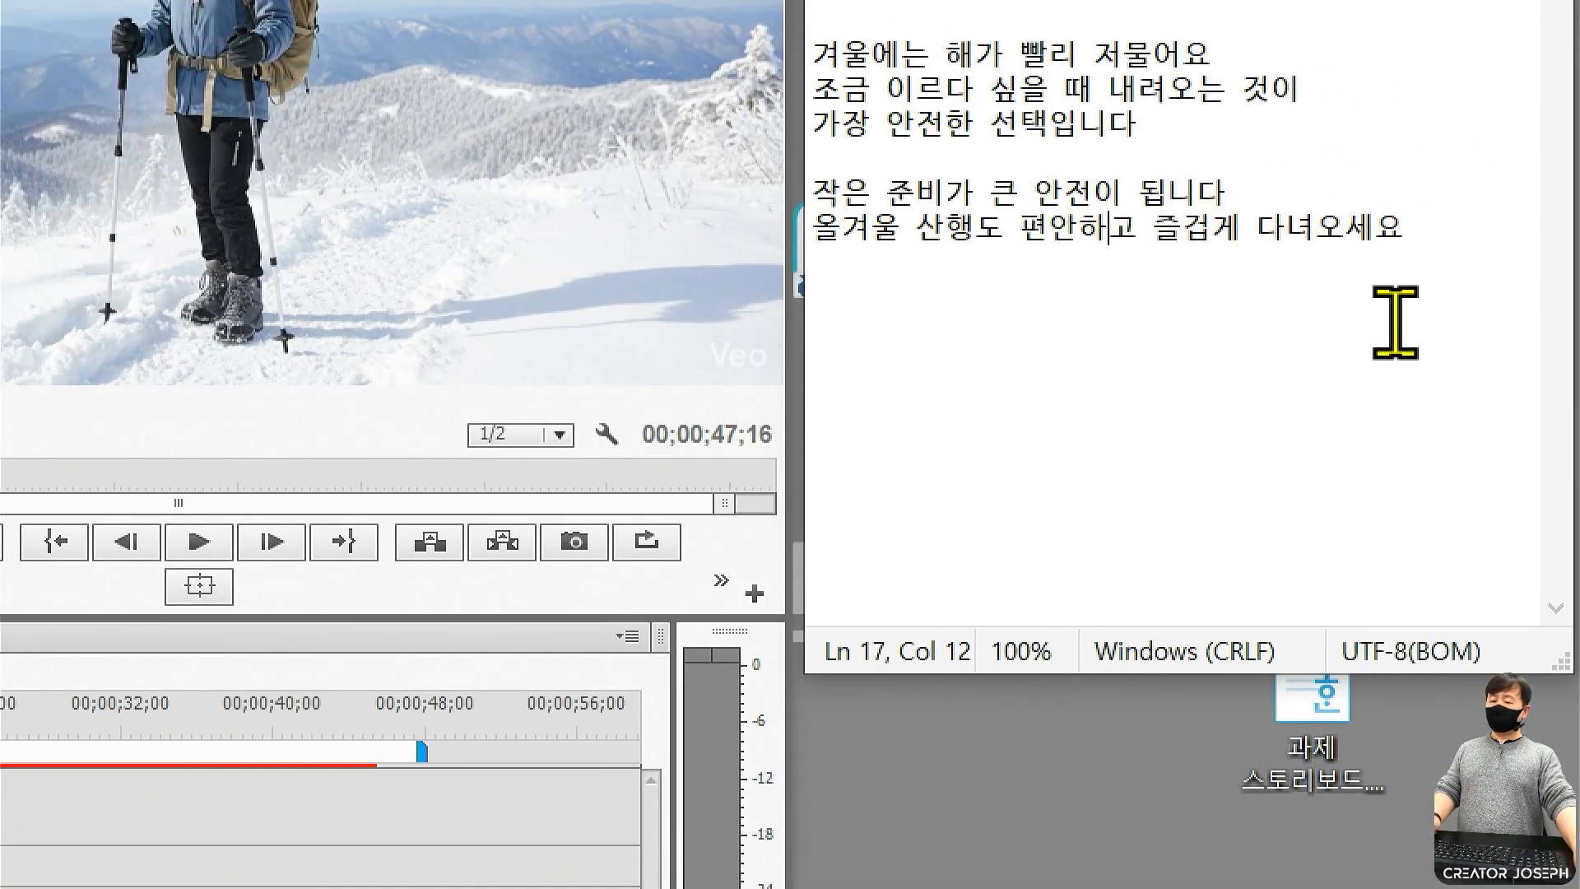
Add the note heading "** 참고: 자막 타이틀 이름 구성" below the last script line in Notepad.
click(1383, 317)
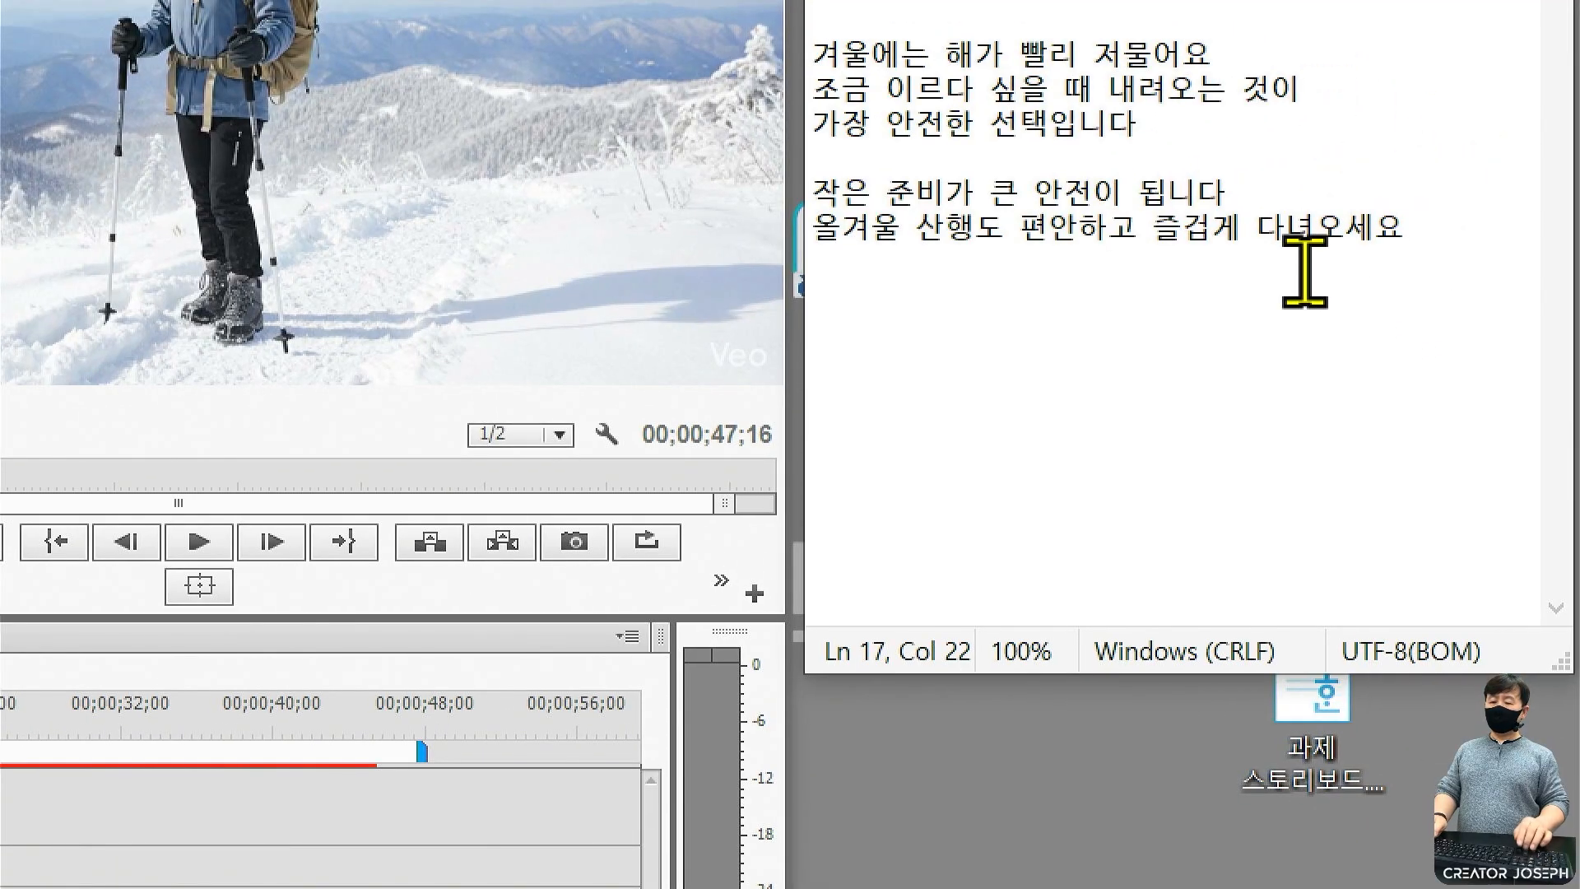
key(Return)
key(Return)
key(Return)
text(*)
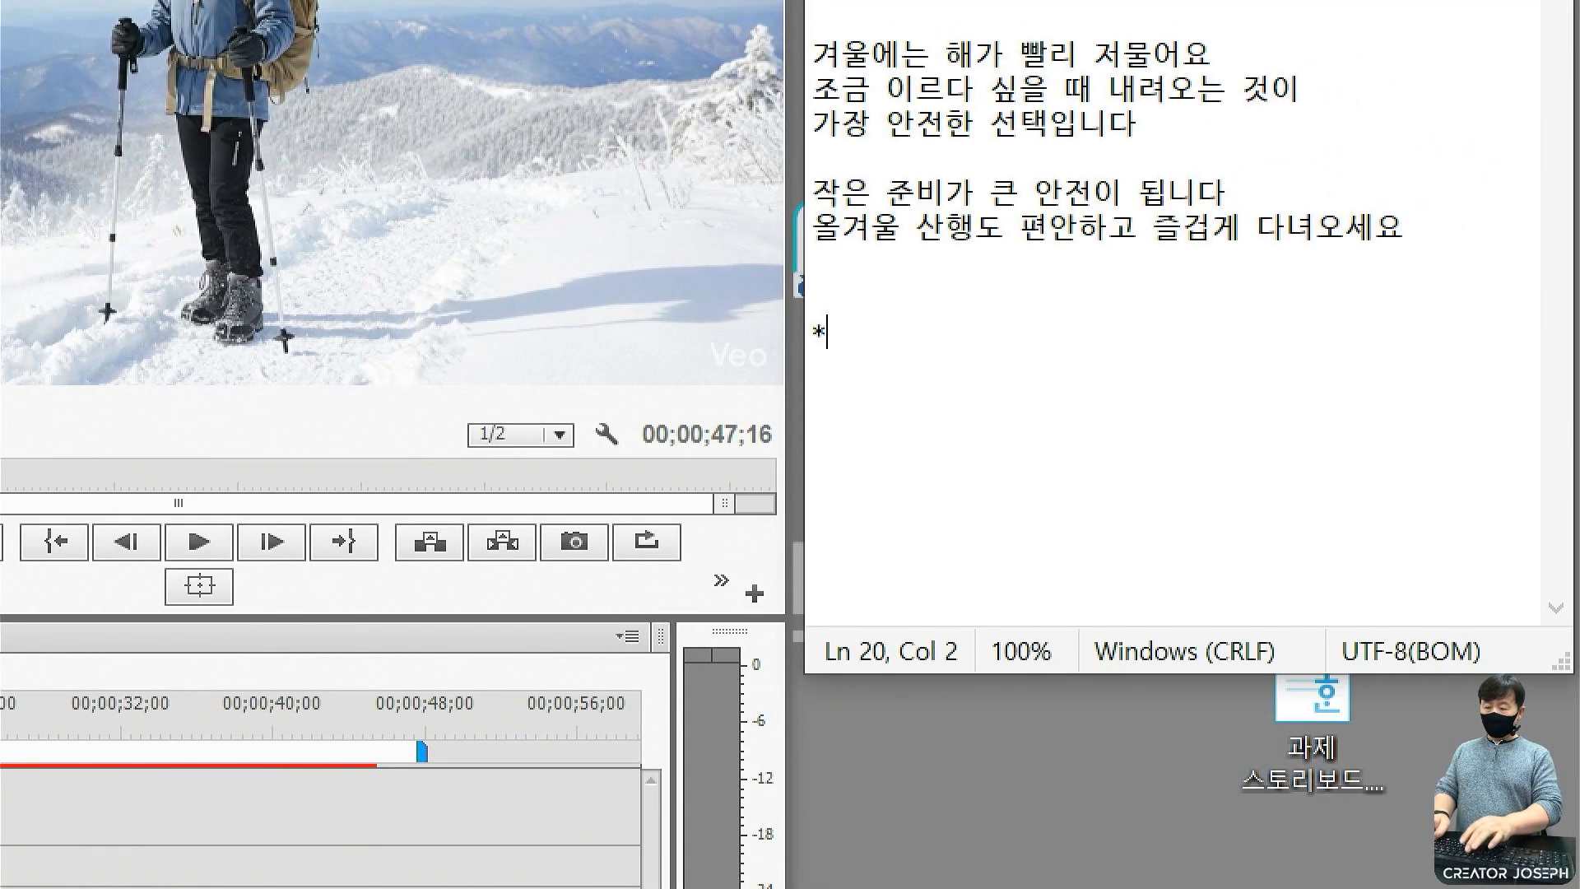
text(* 참고: 자막 타이틀 이름 구성)
key(Return)
key(Return)
List the example subtitle names 자막01, 자막02 and 자막03~~~~ without spaces under the note heading.
text(자막)
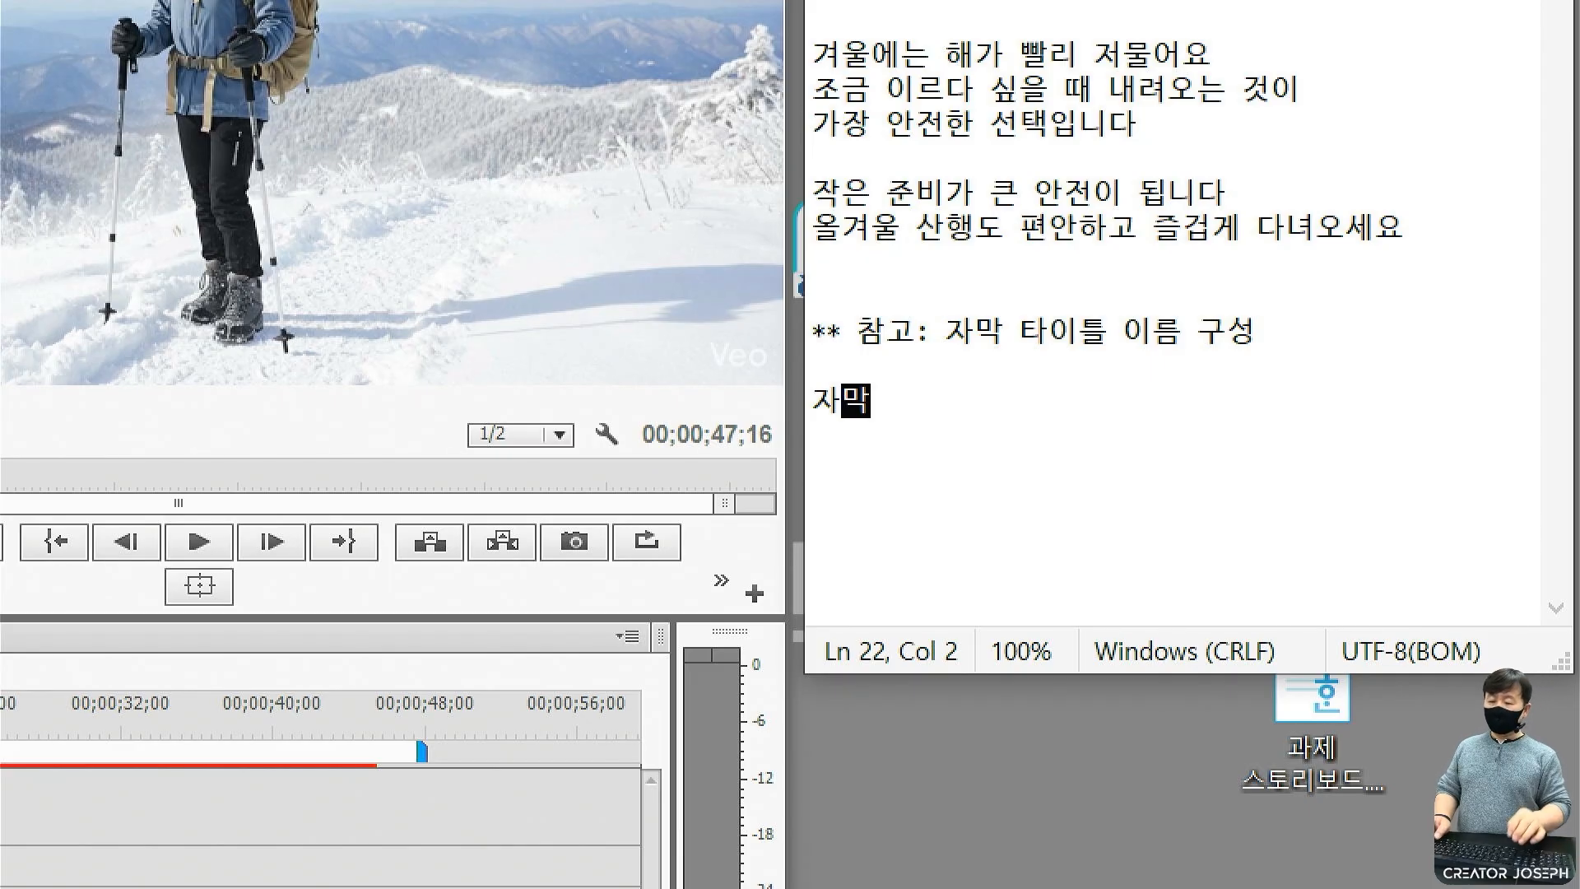
text(01)
key(Return)
text(자막02)
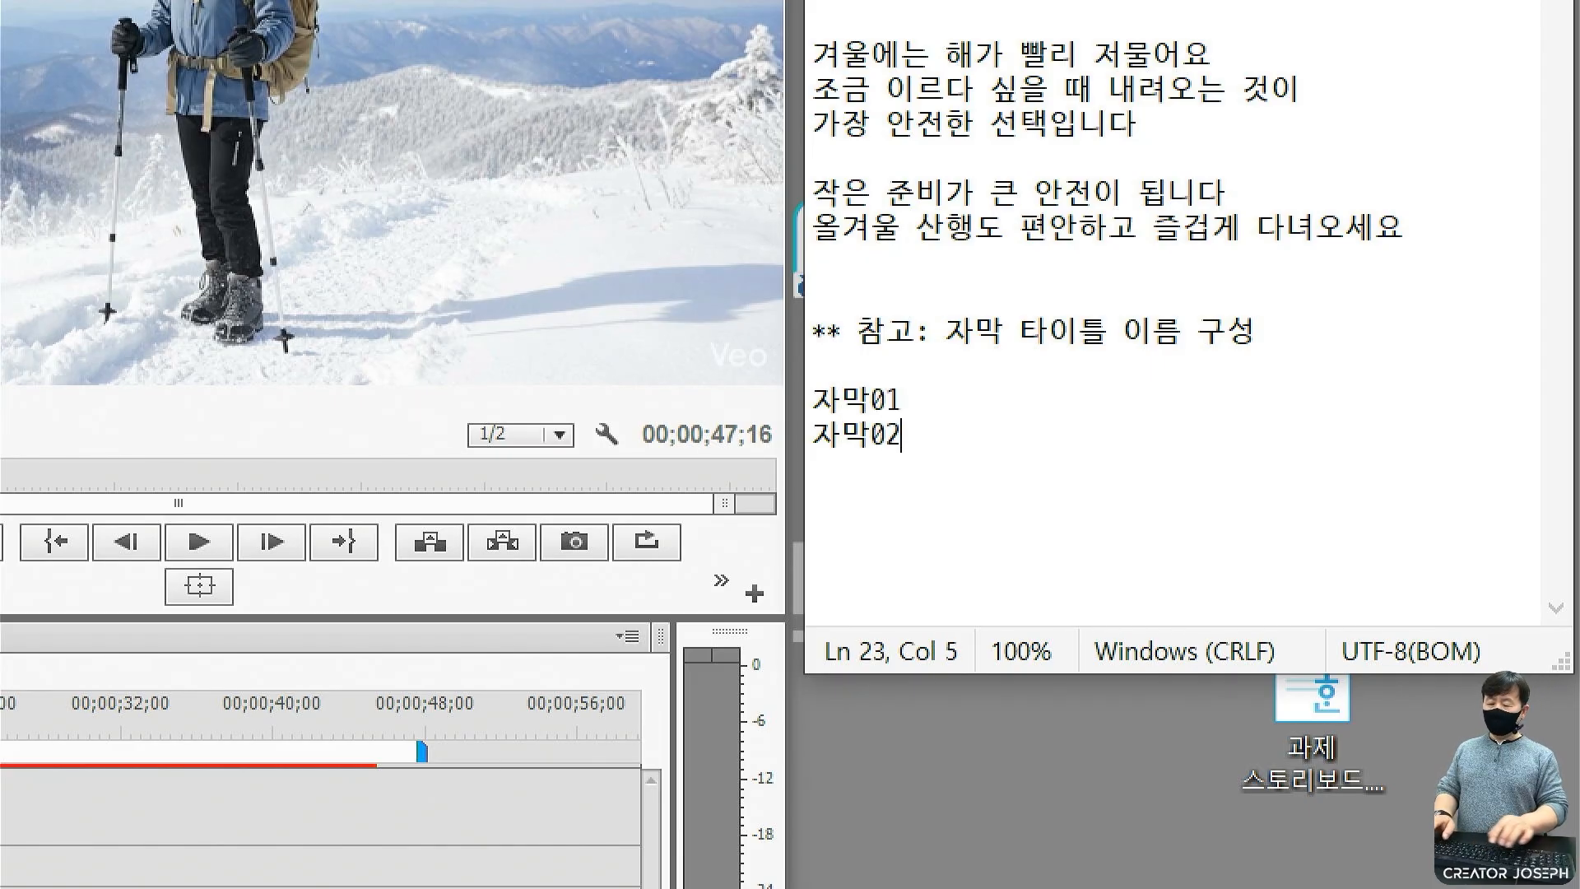
key(Up)
key(Left)
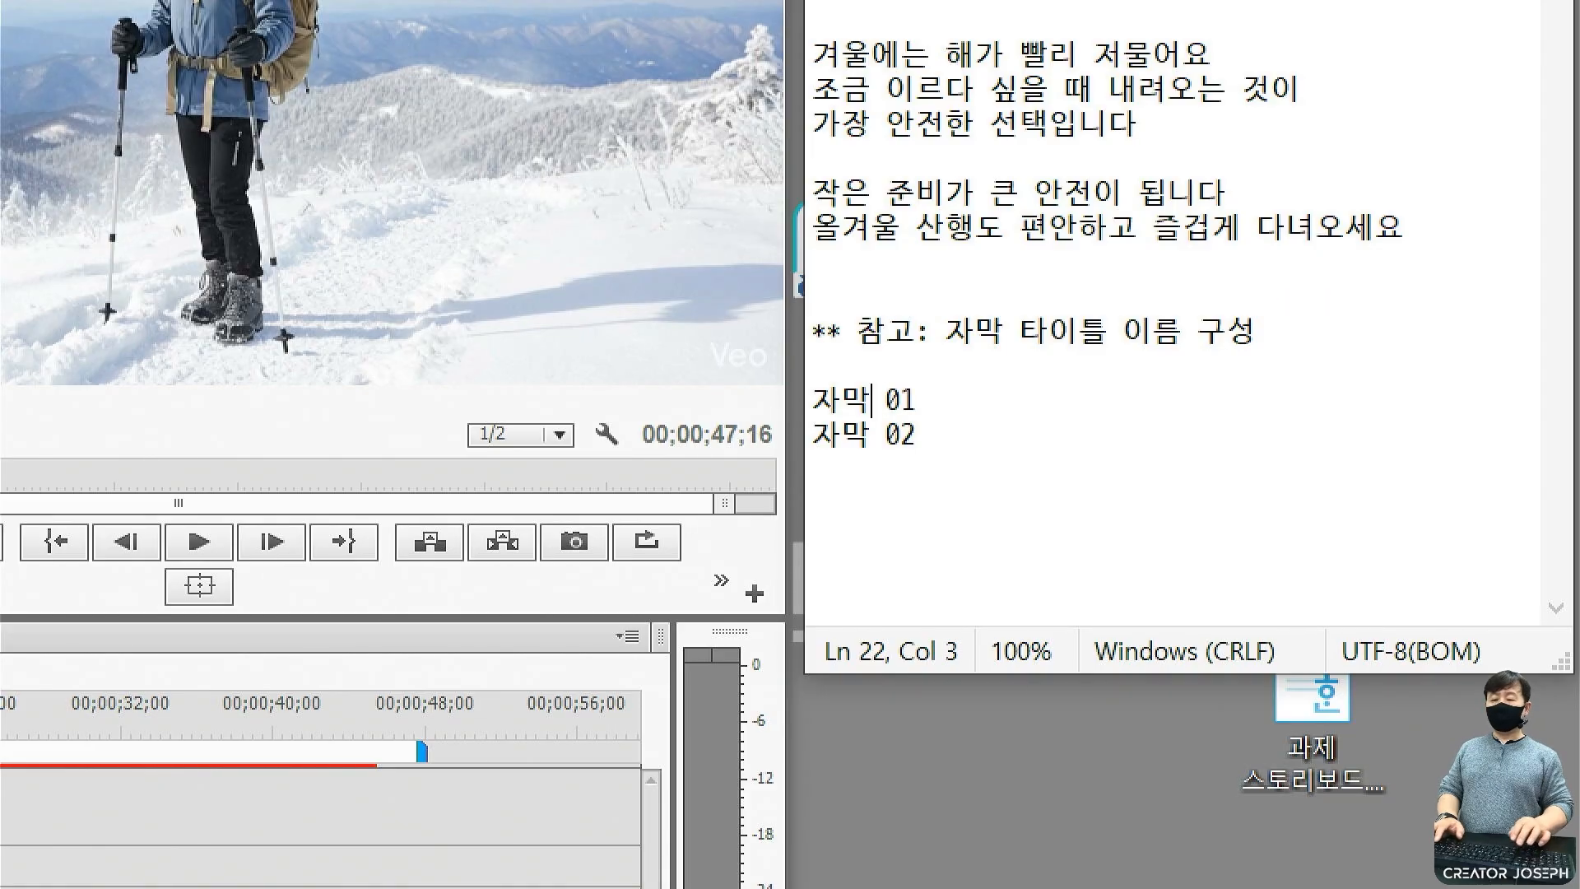
key(Delete)
key(End)
key(Return)
text(자막03)
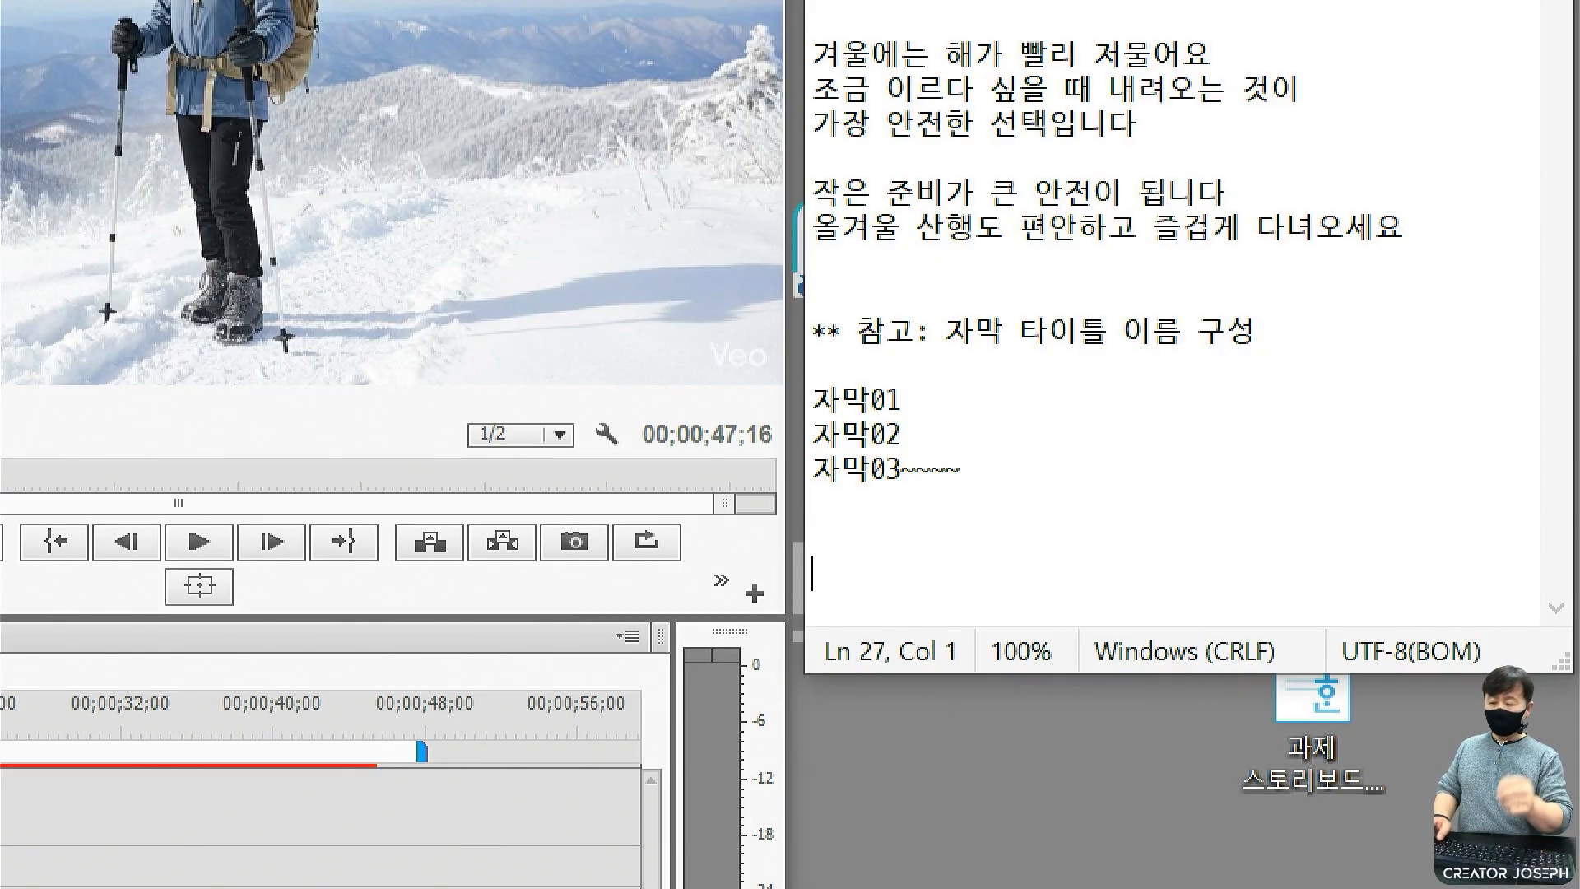
text(자막00)
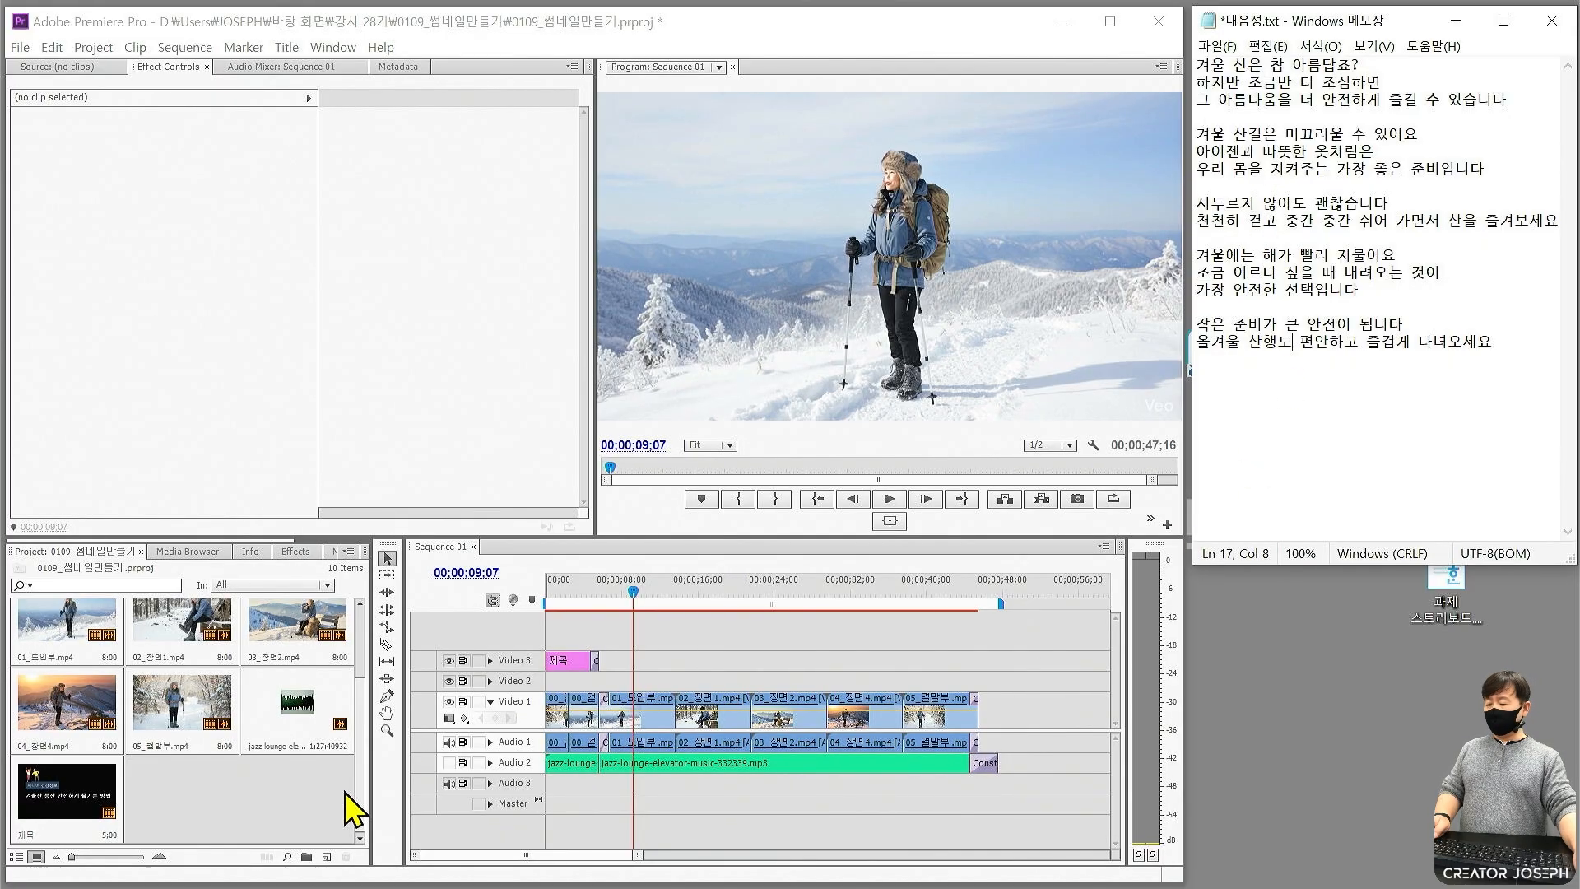
Create a new 1920 × 1080 title named 자막01 in the Premiere Pro project.
click(295, 784)
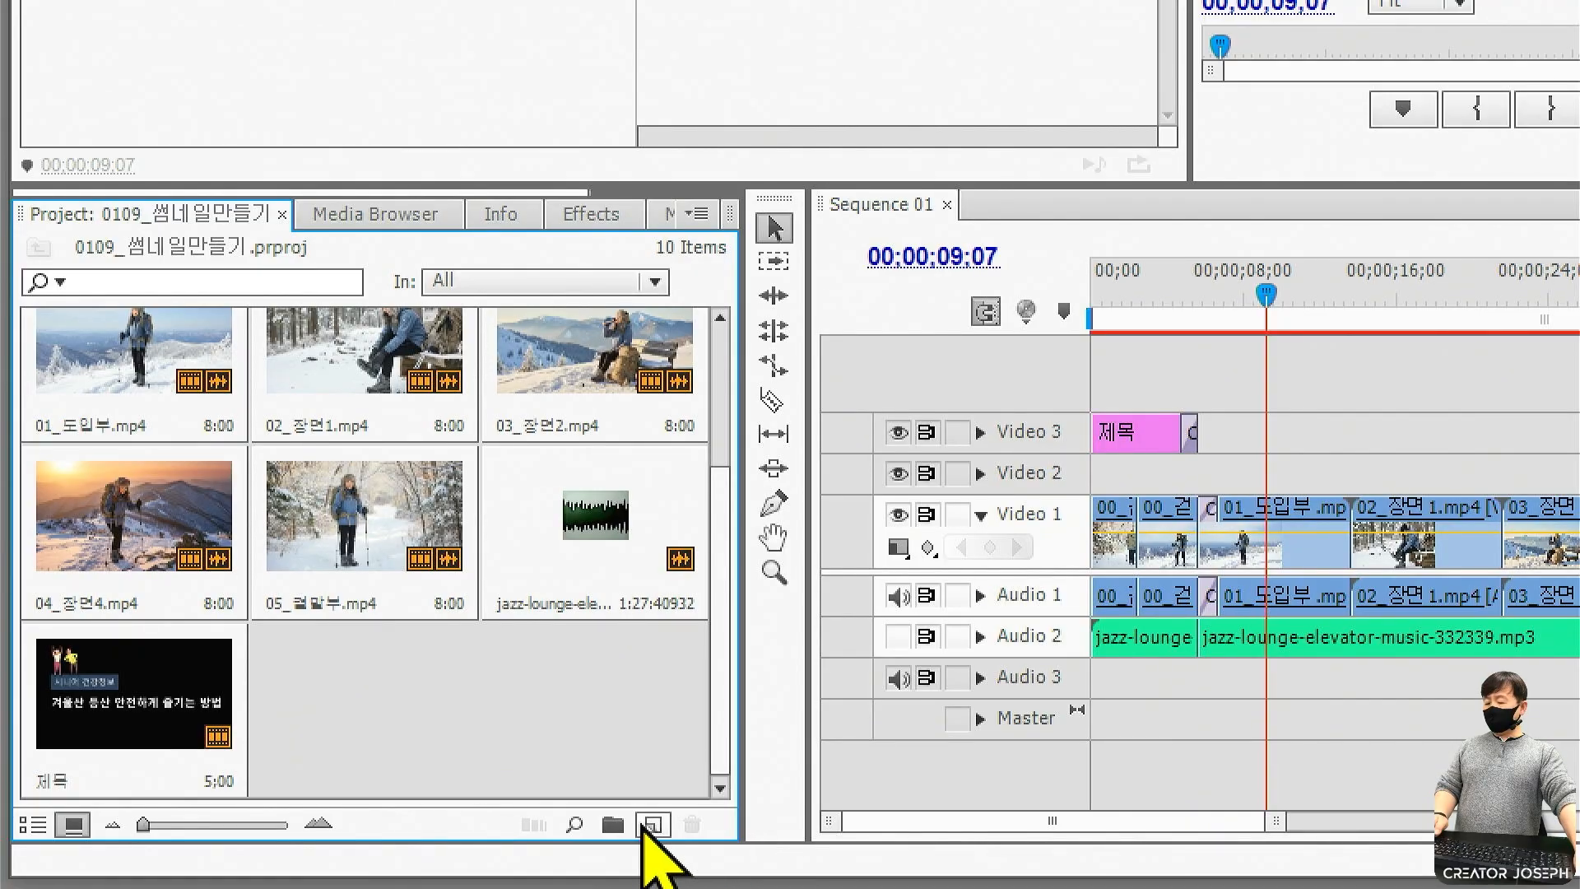
click(326, 856)
click(808, 549)
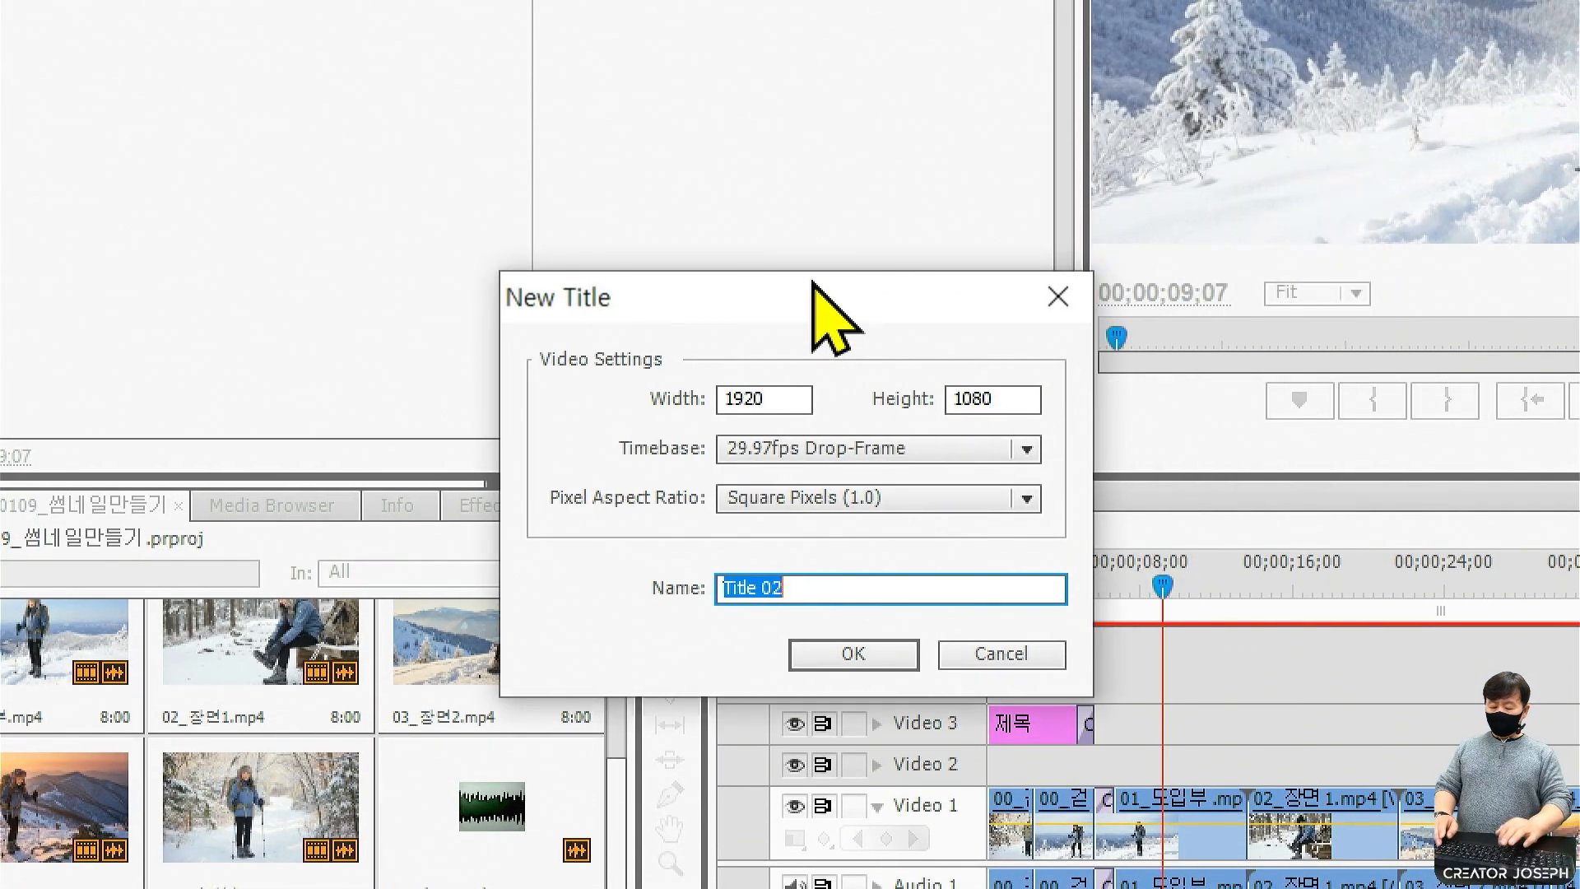
text(wk)
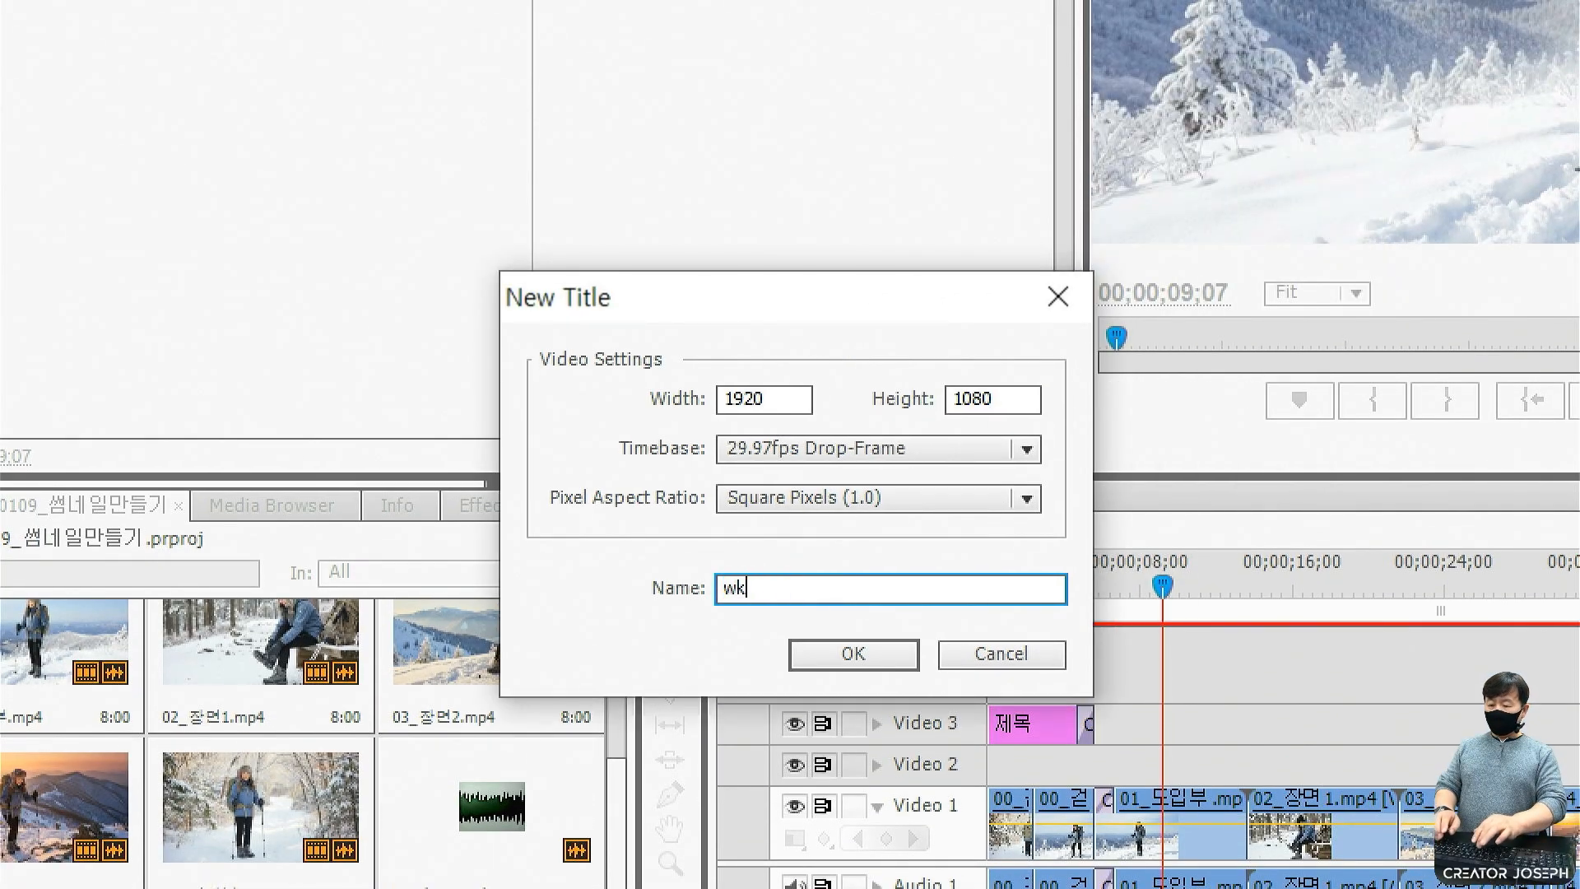
key(BackSpace)
key(BackSpace)
text(잠)
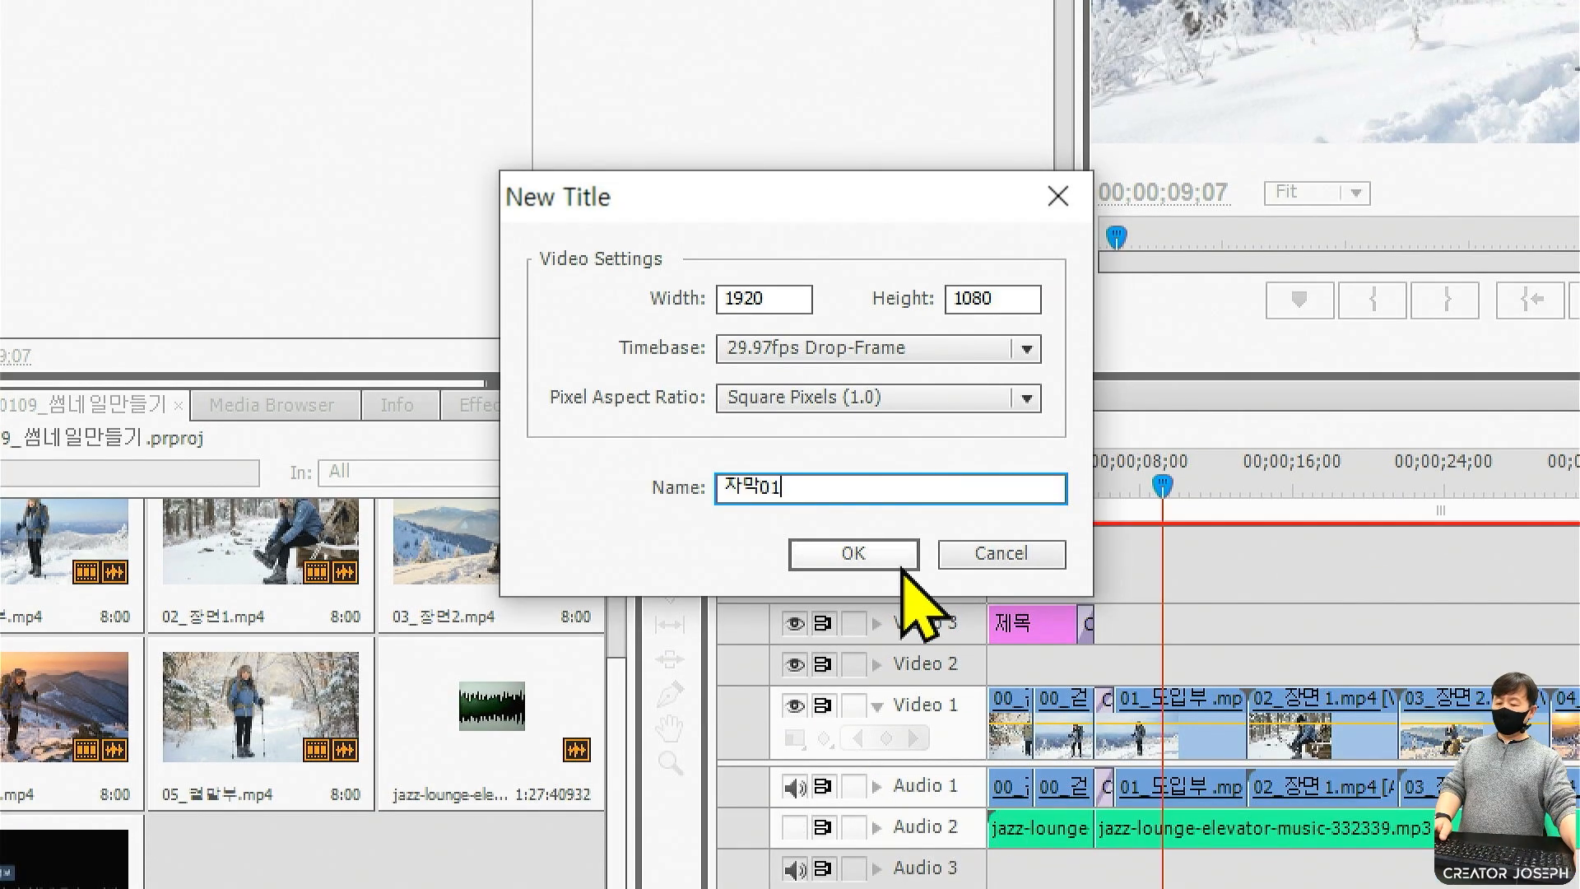
click(896, 656)
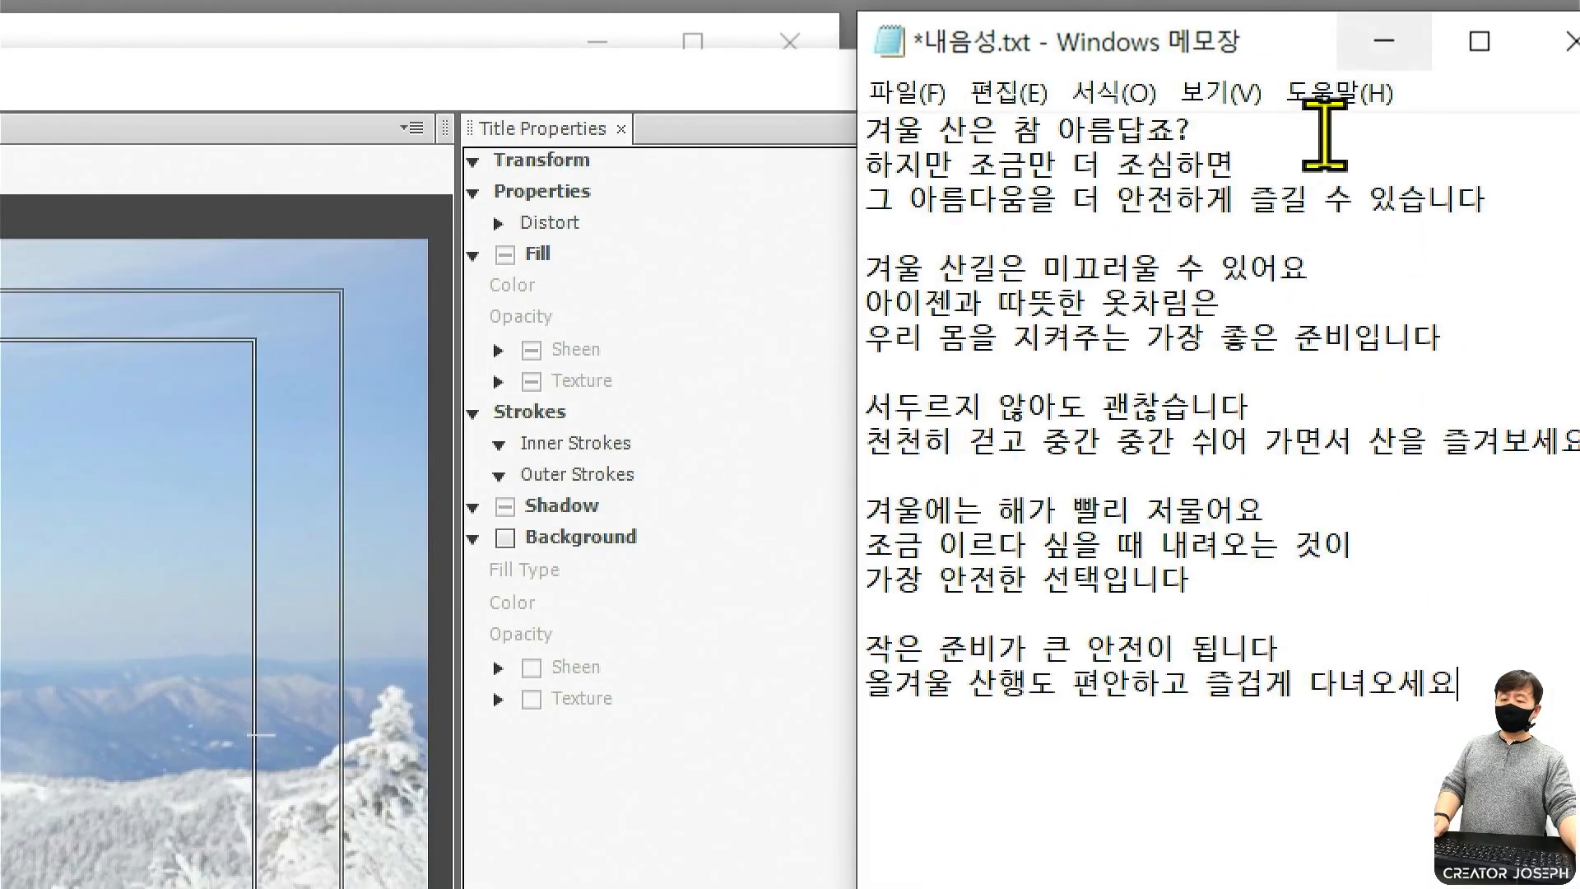
Copy the first script line, 겨울 산은 참 아름답죠?, from Notepad.
click(1391, 67)
drag(1256, 135, 847, 103)
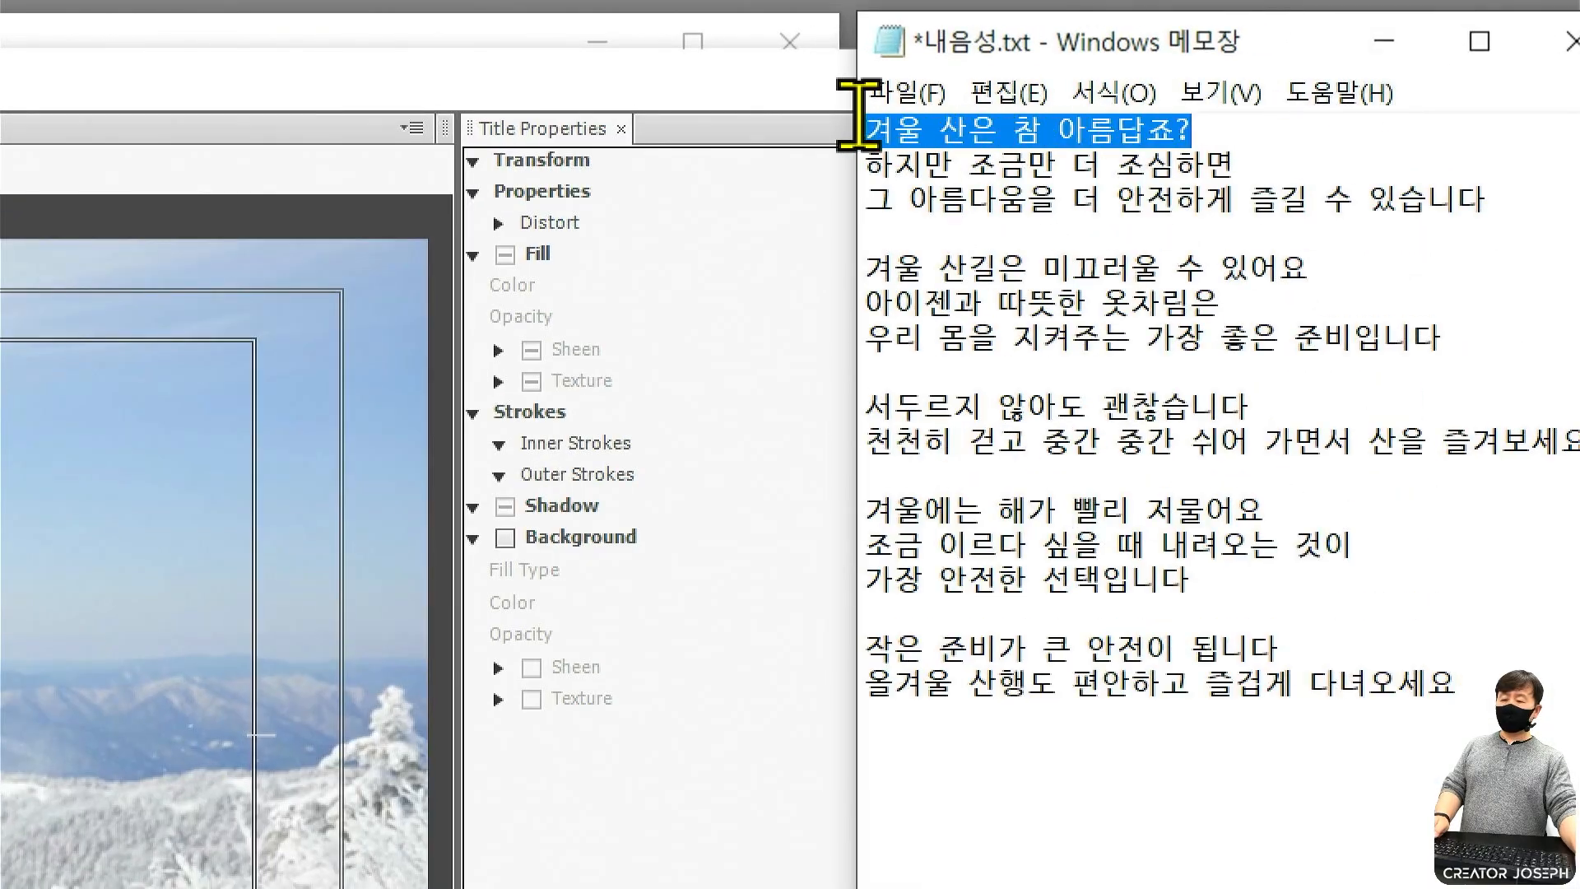
right_click(1008, 131)
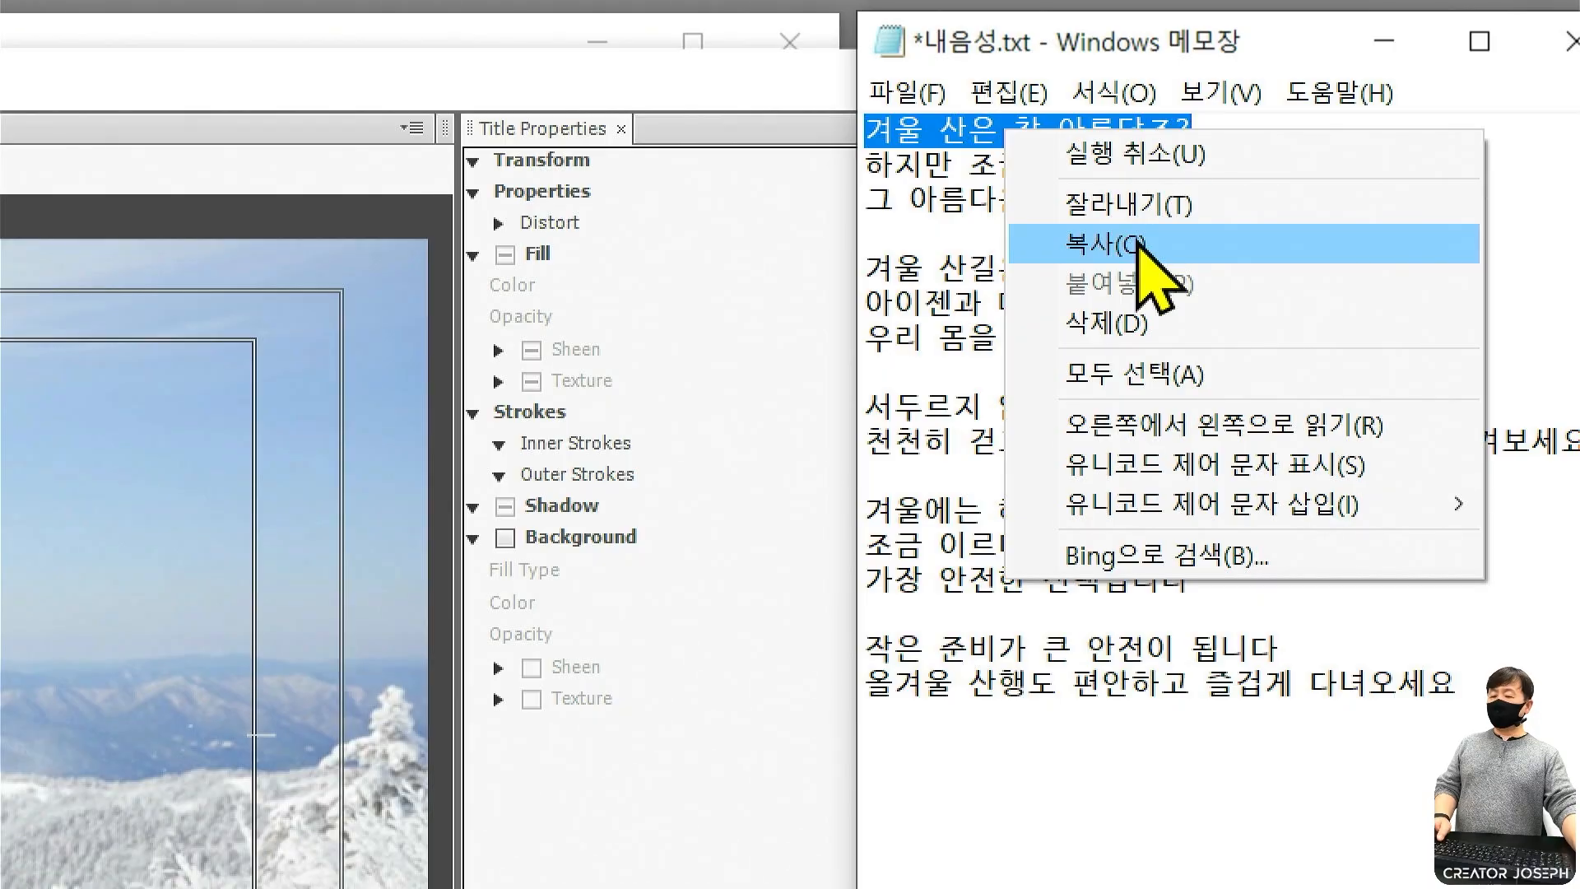
click(1142, 244)
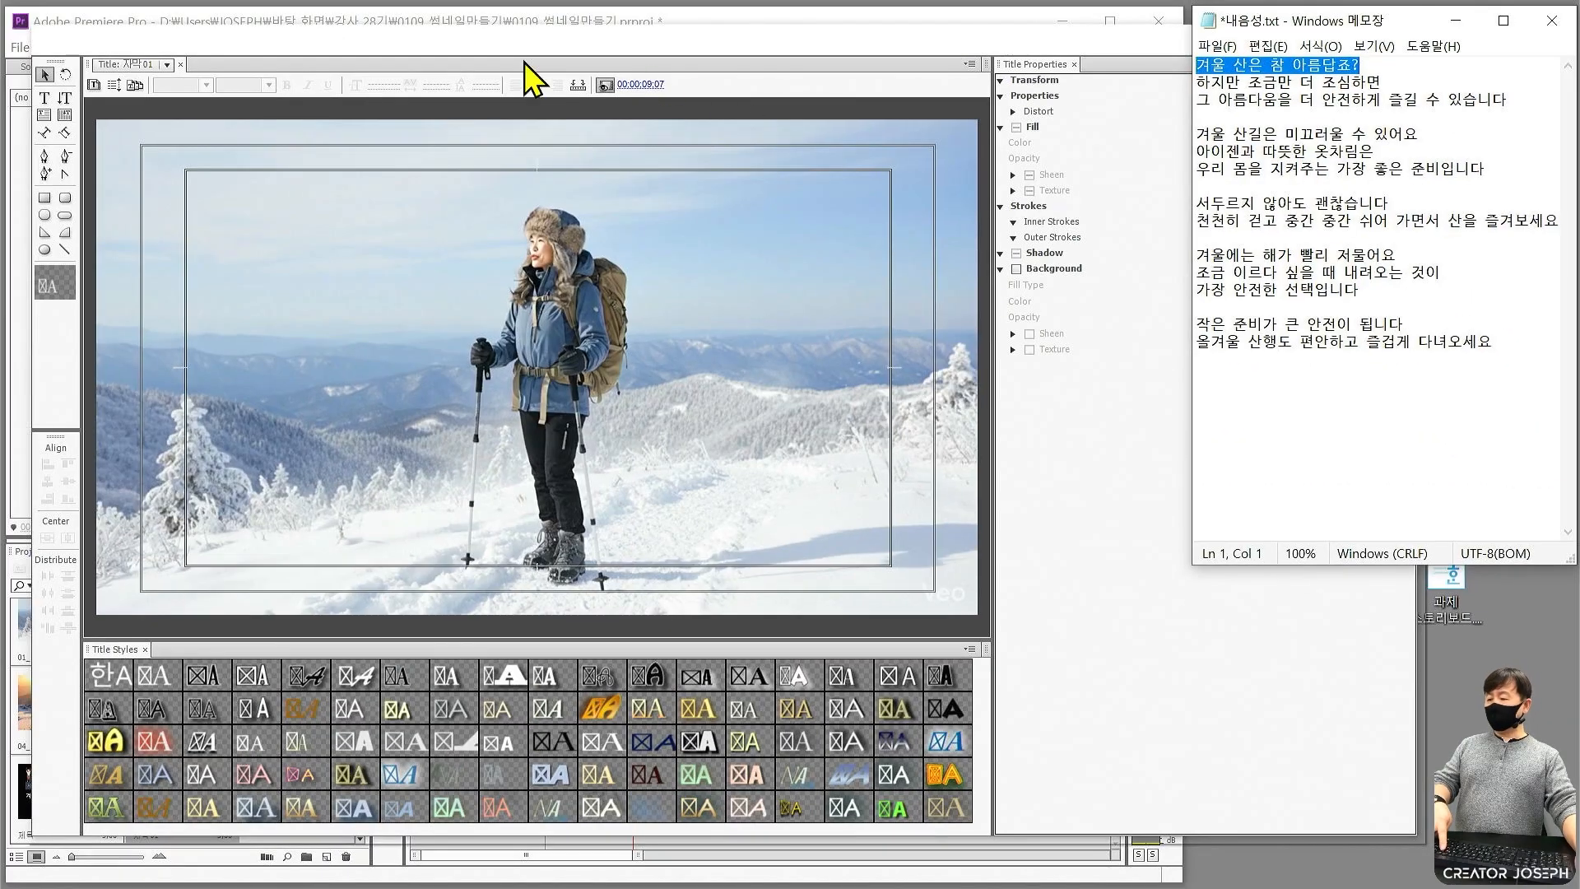
Start a horizontal text in the lower part of the 자막01 title in Premiere Pro and paste the copied script line.
click(478, 70)
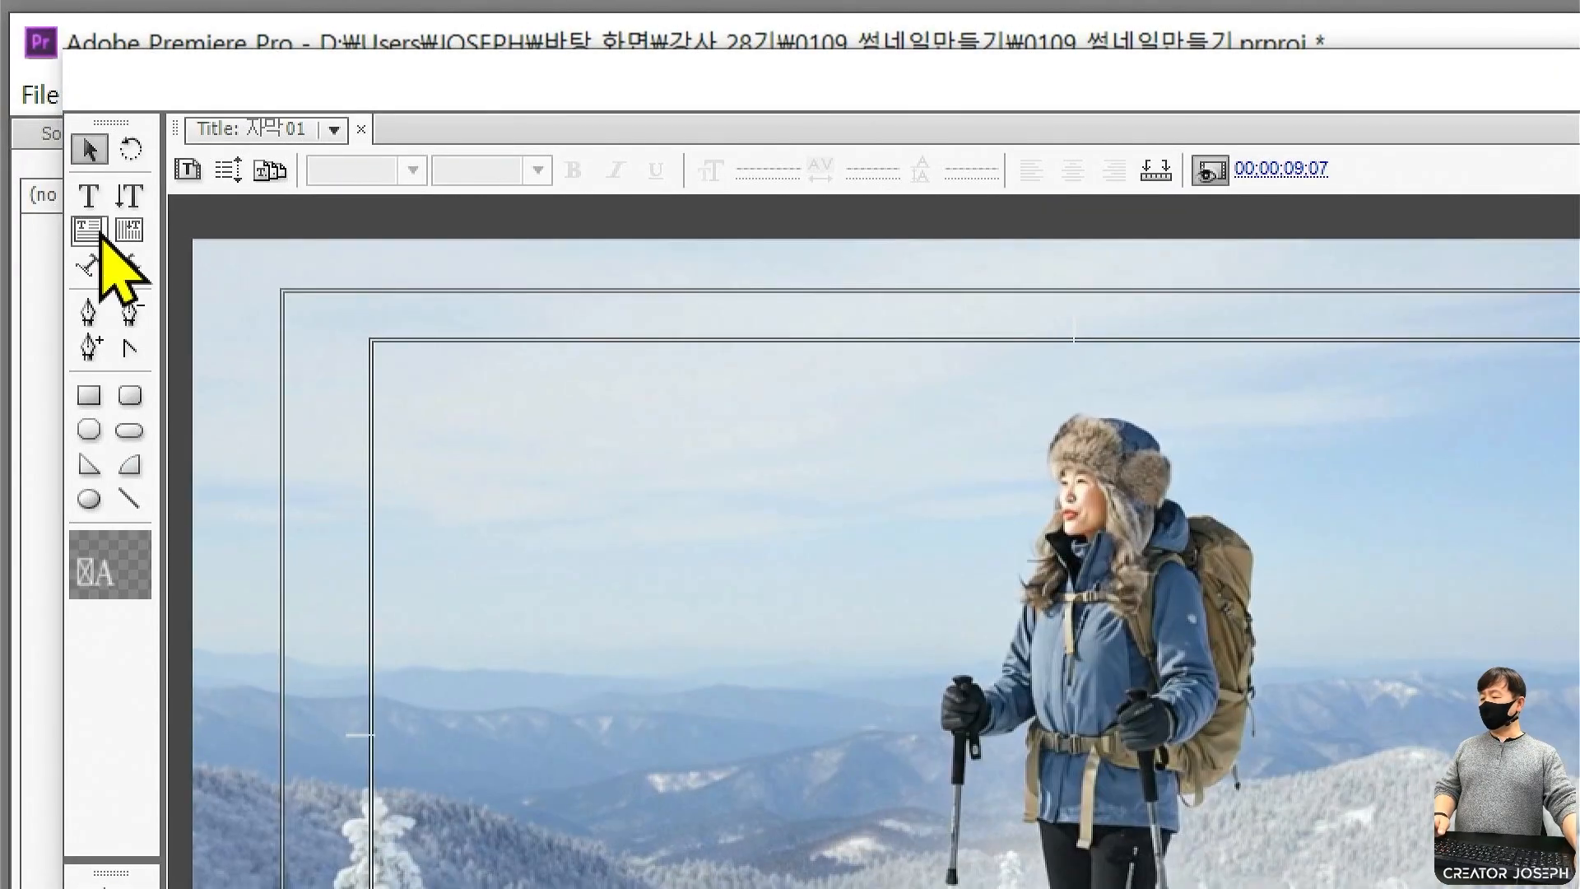
click(47, 100)
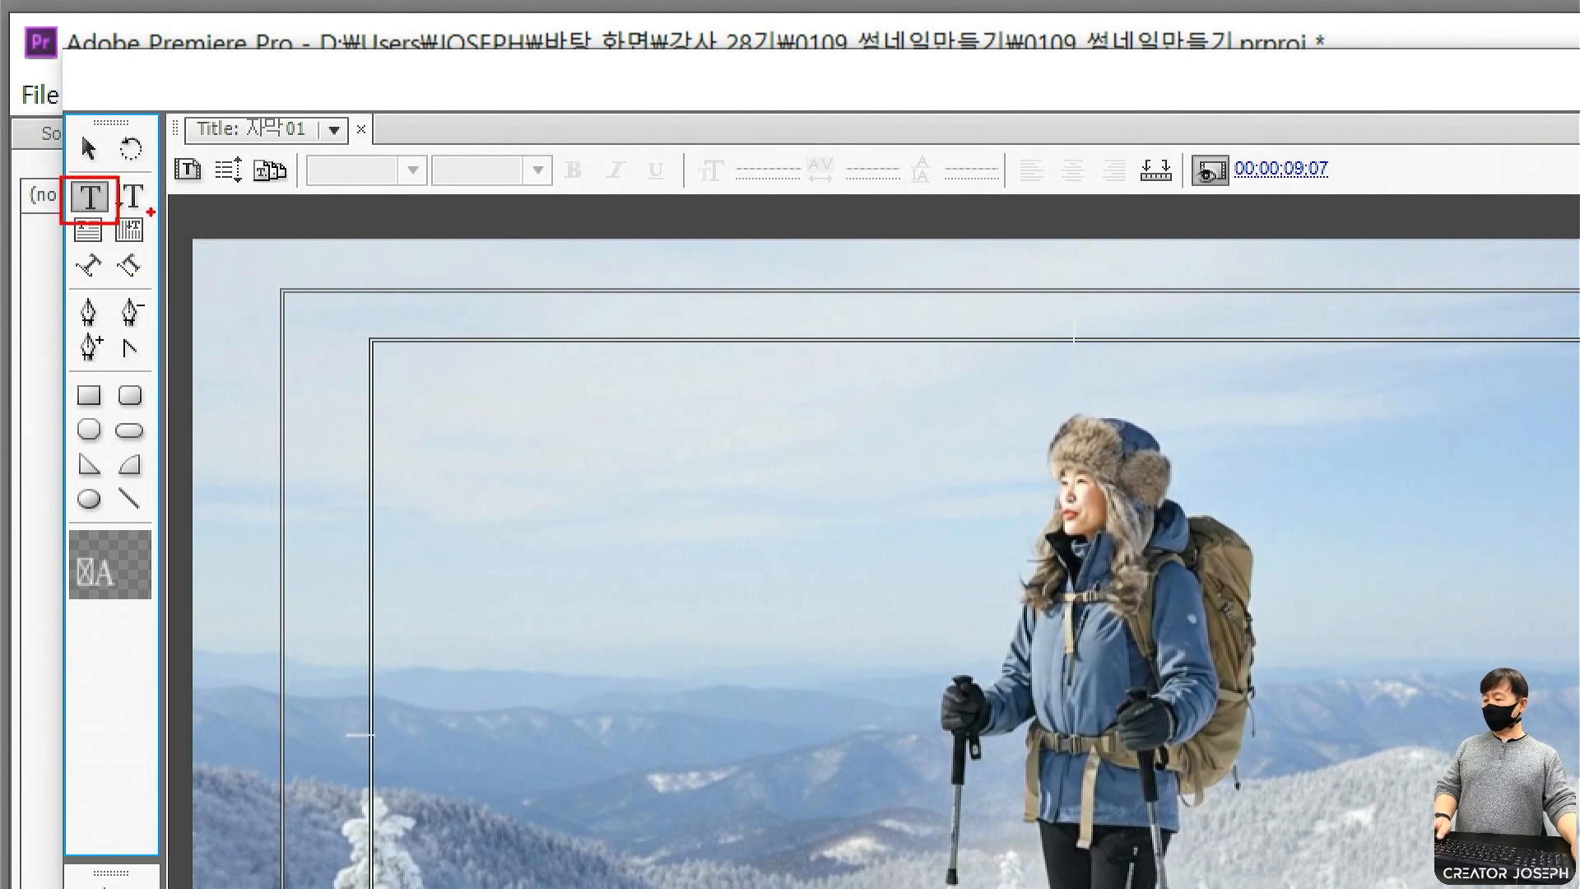
key(Escape)
click(218, 514)
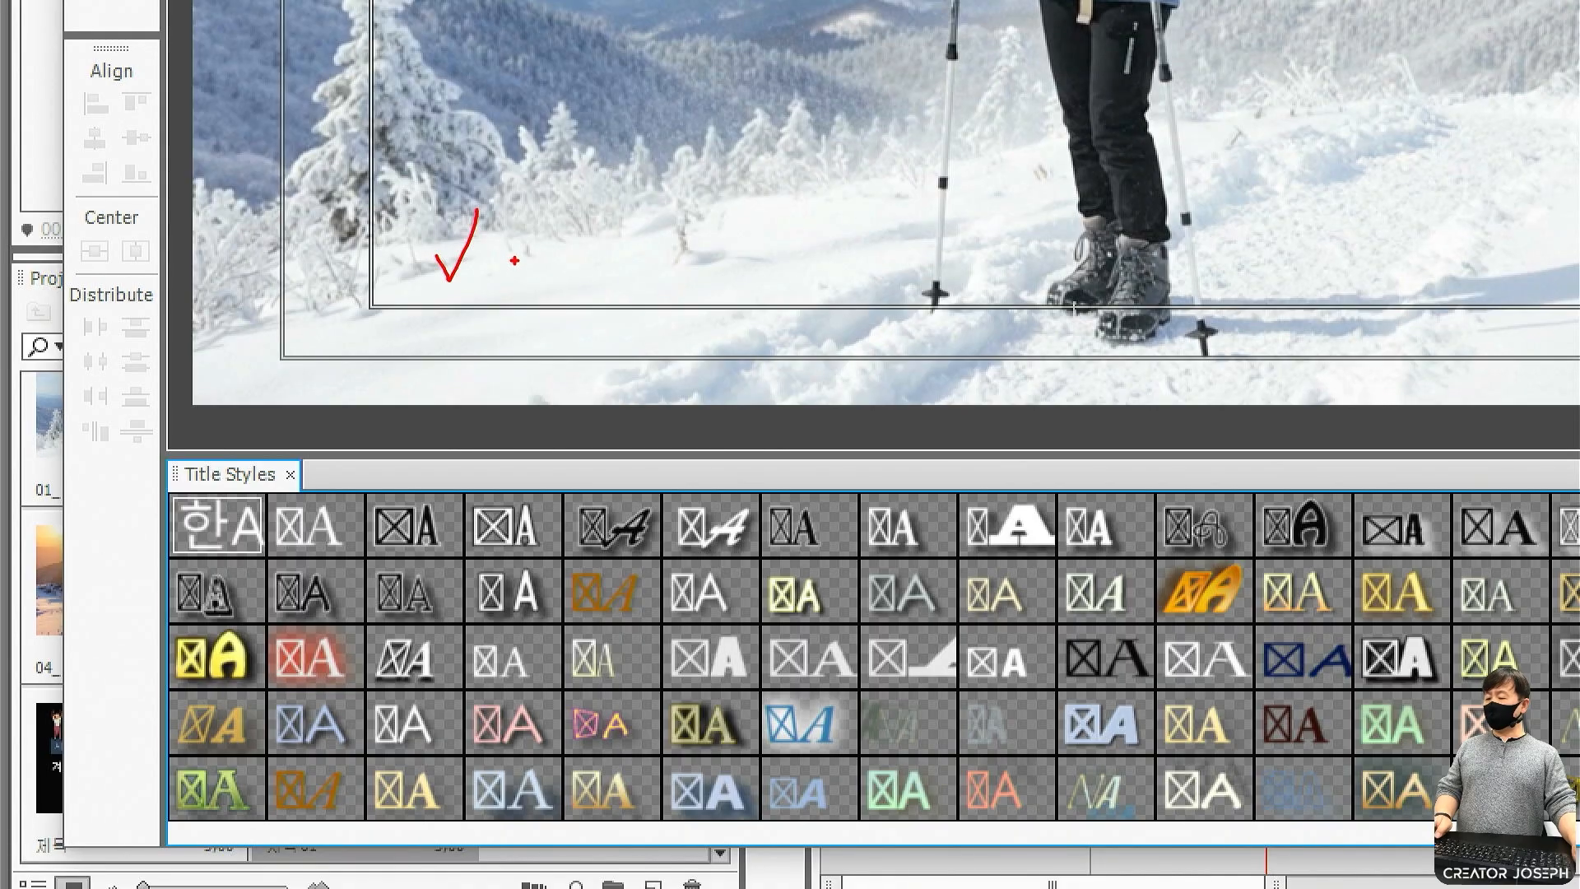
key(Escape)
click(525, 125)
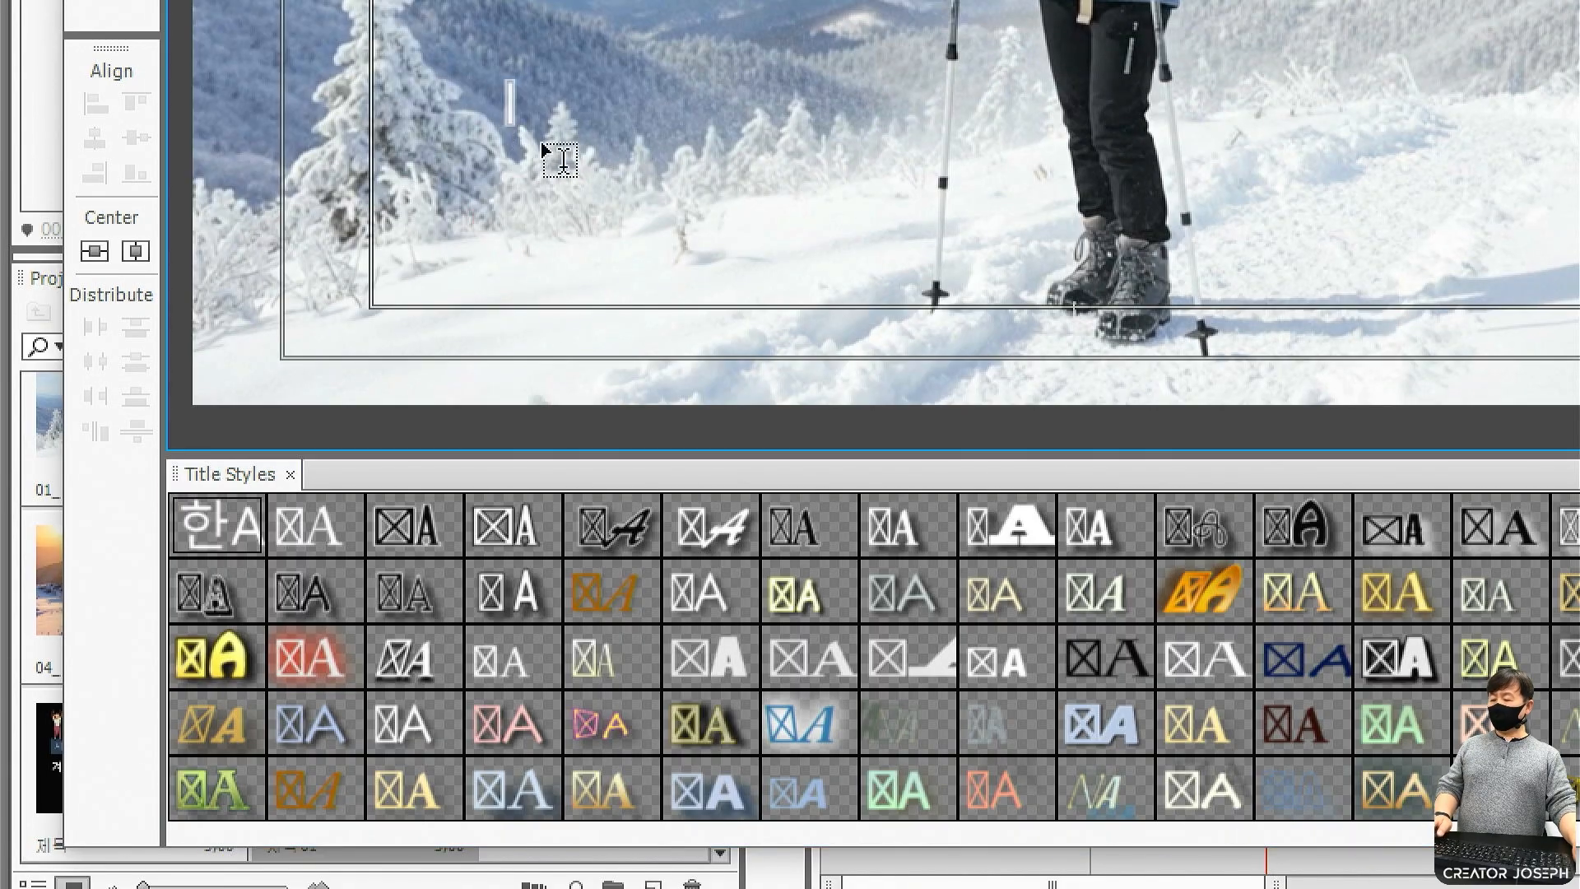
key(ctrl+v)
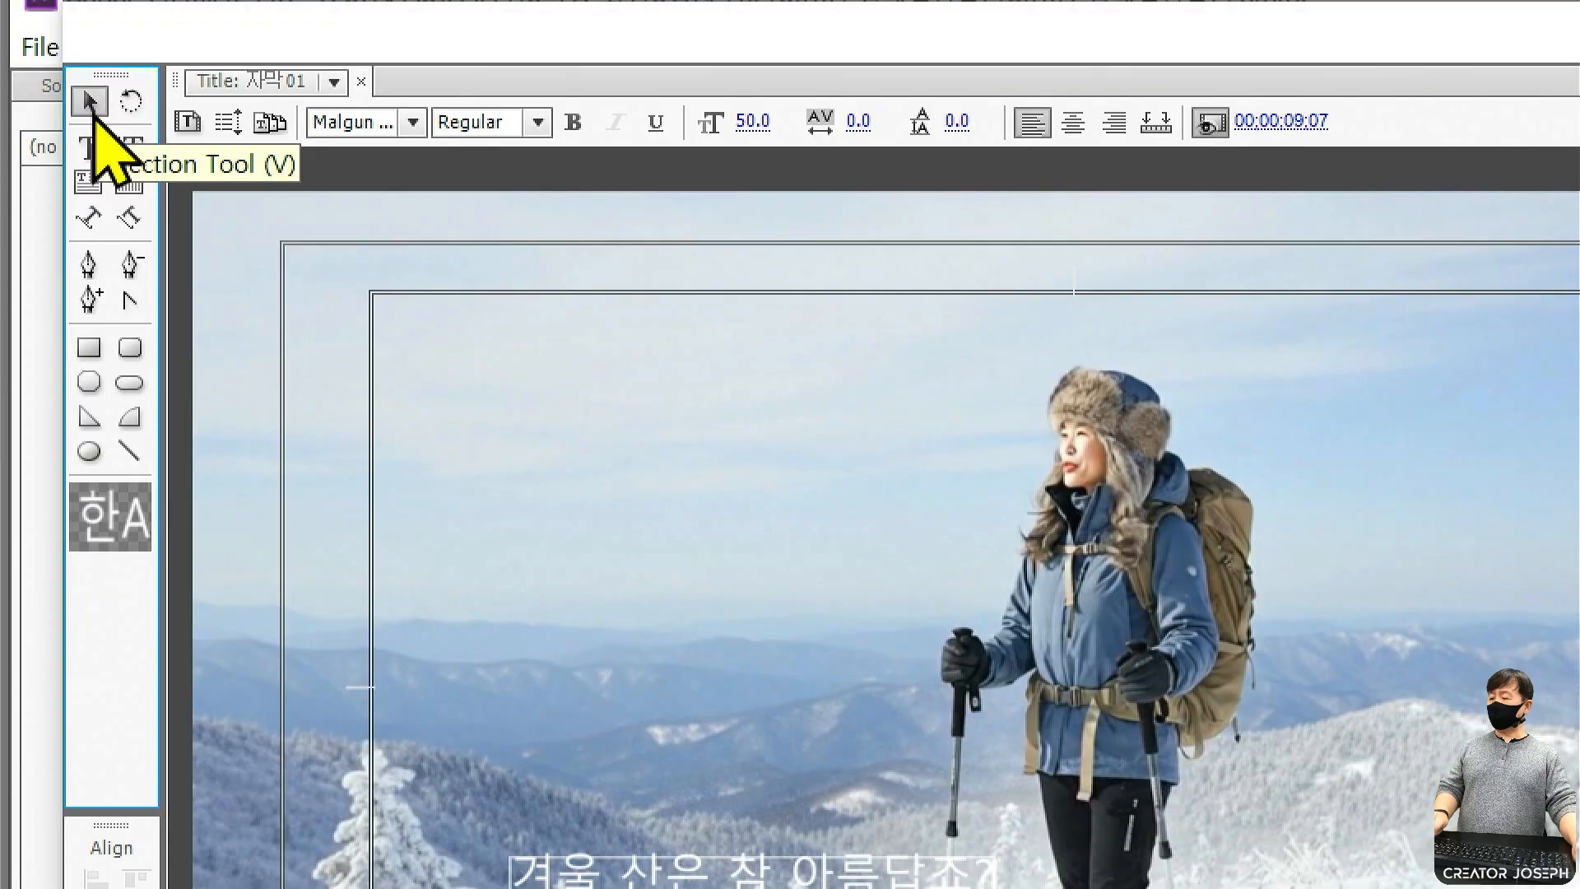
Center-align the subtitle text and move it down onto the bottom line of the inner safe margin, at about Y 947.
click(88, 46)
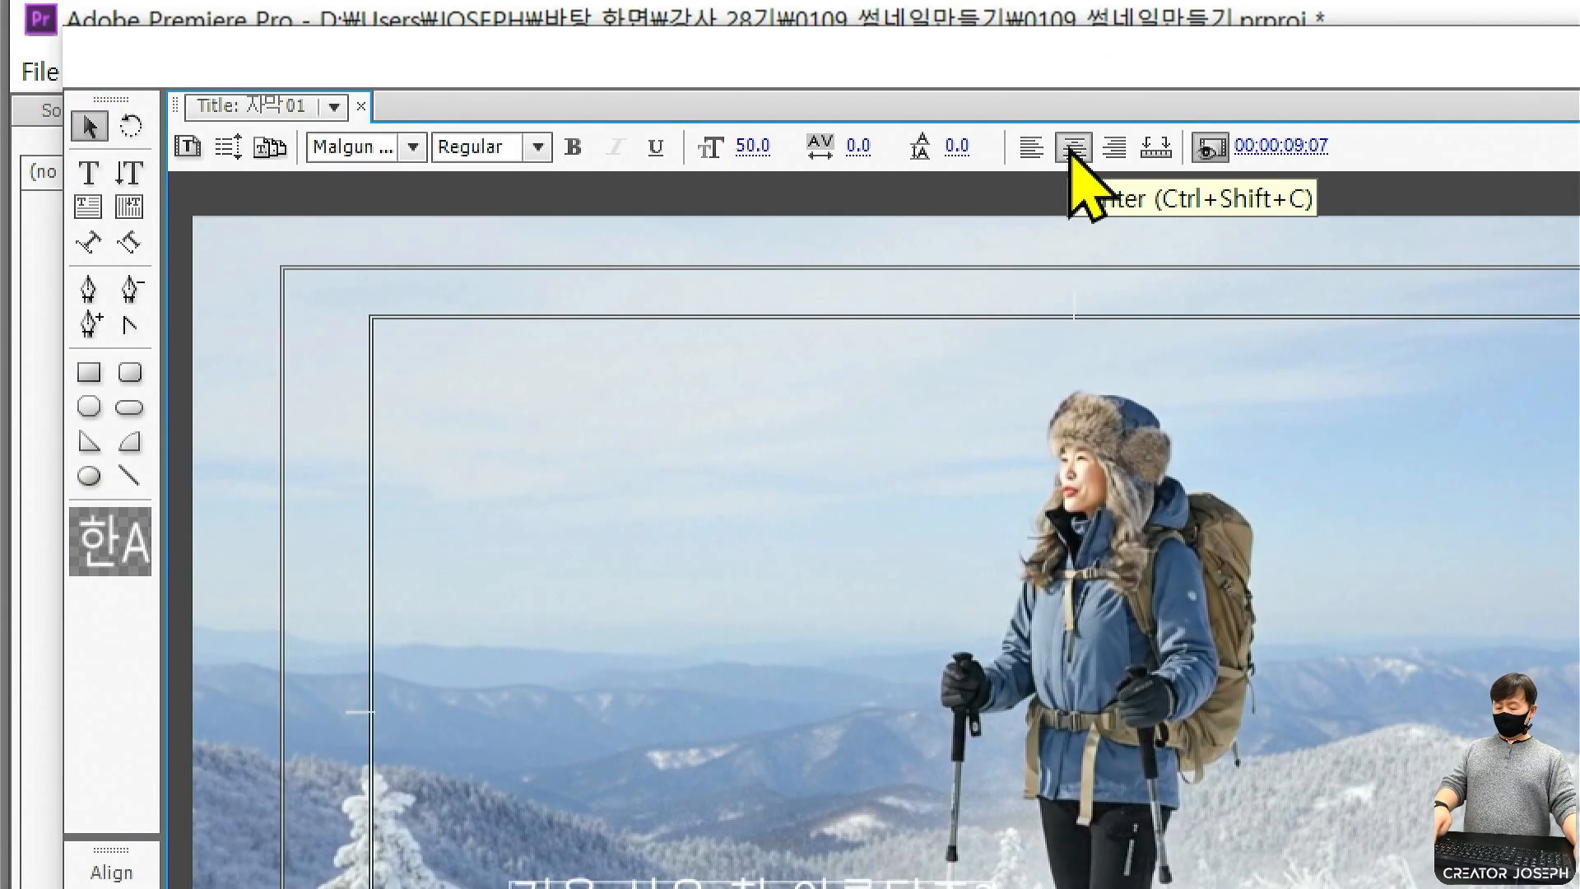
click(1072, 122)
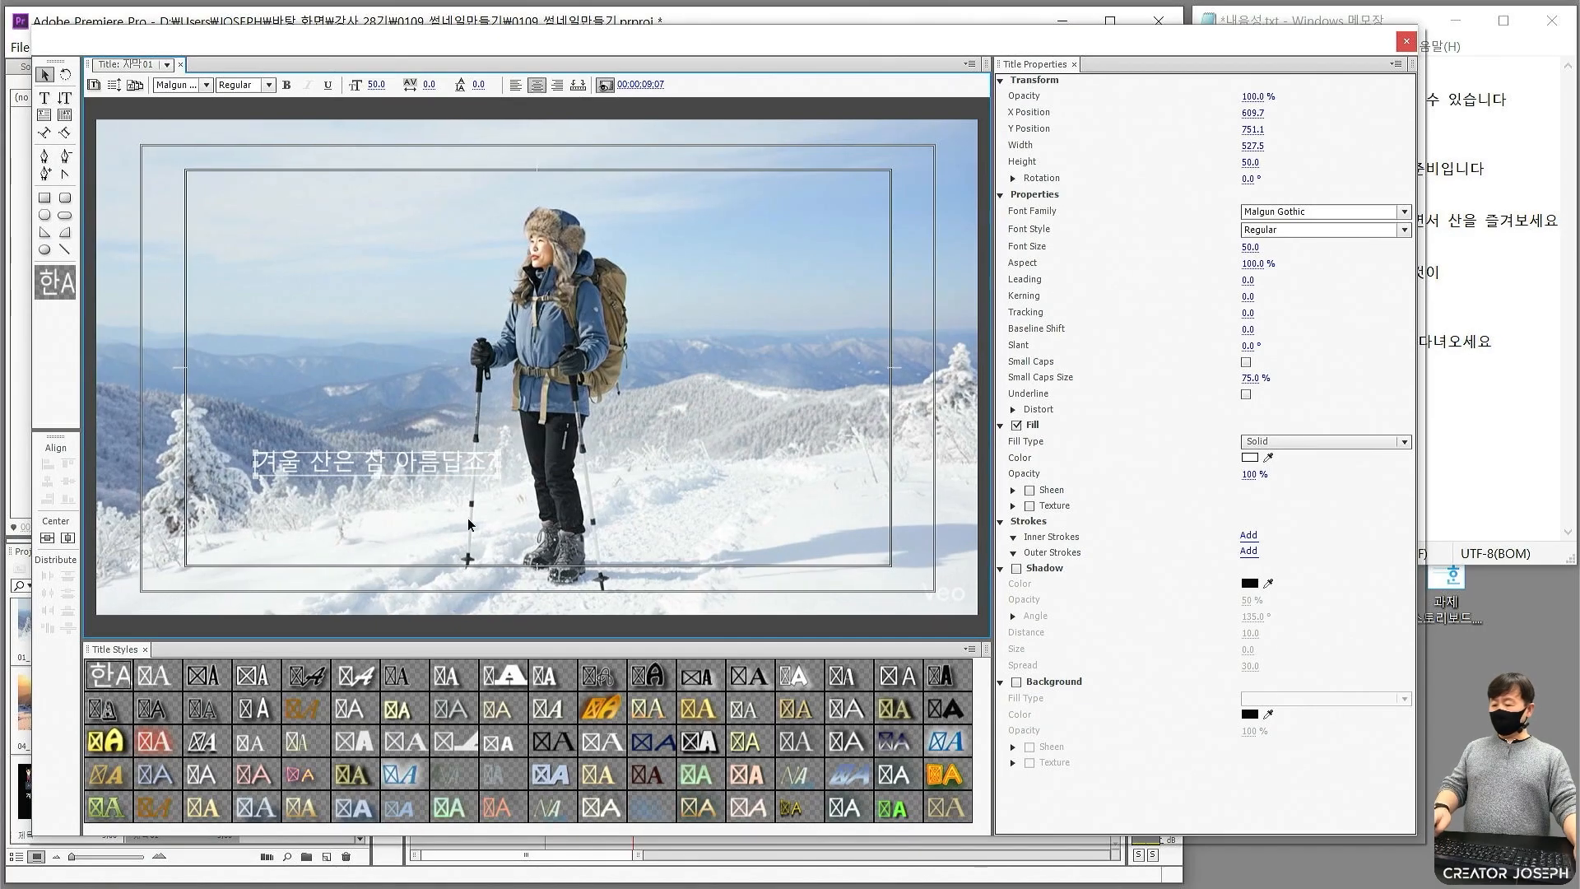
drag(451, 470, 605, 561)
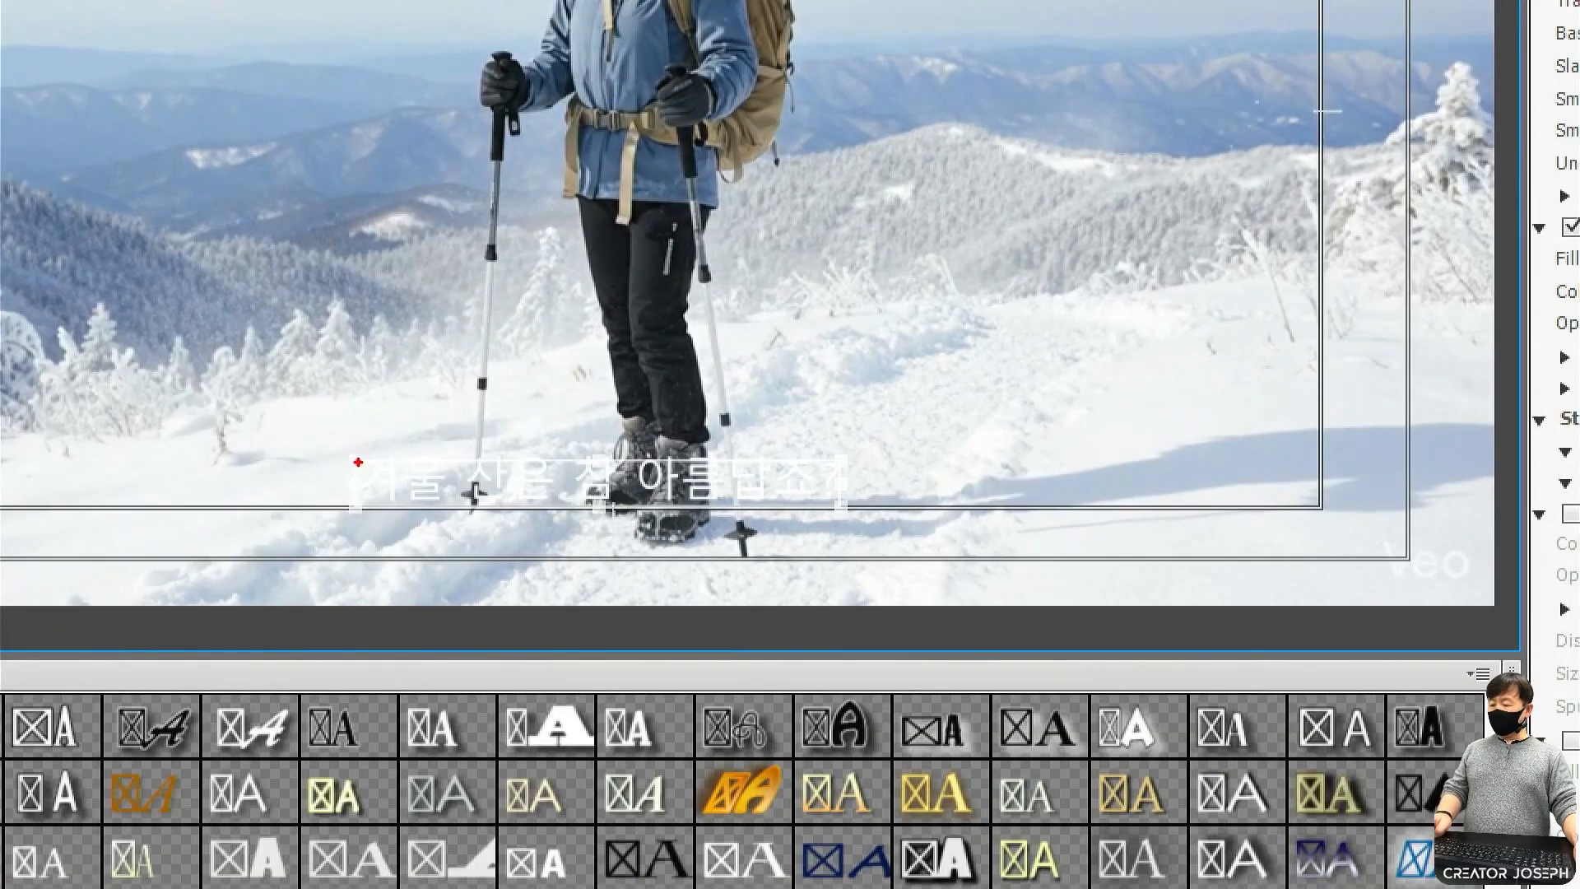
drag(358, 462, 205, 510)
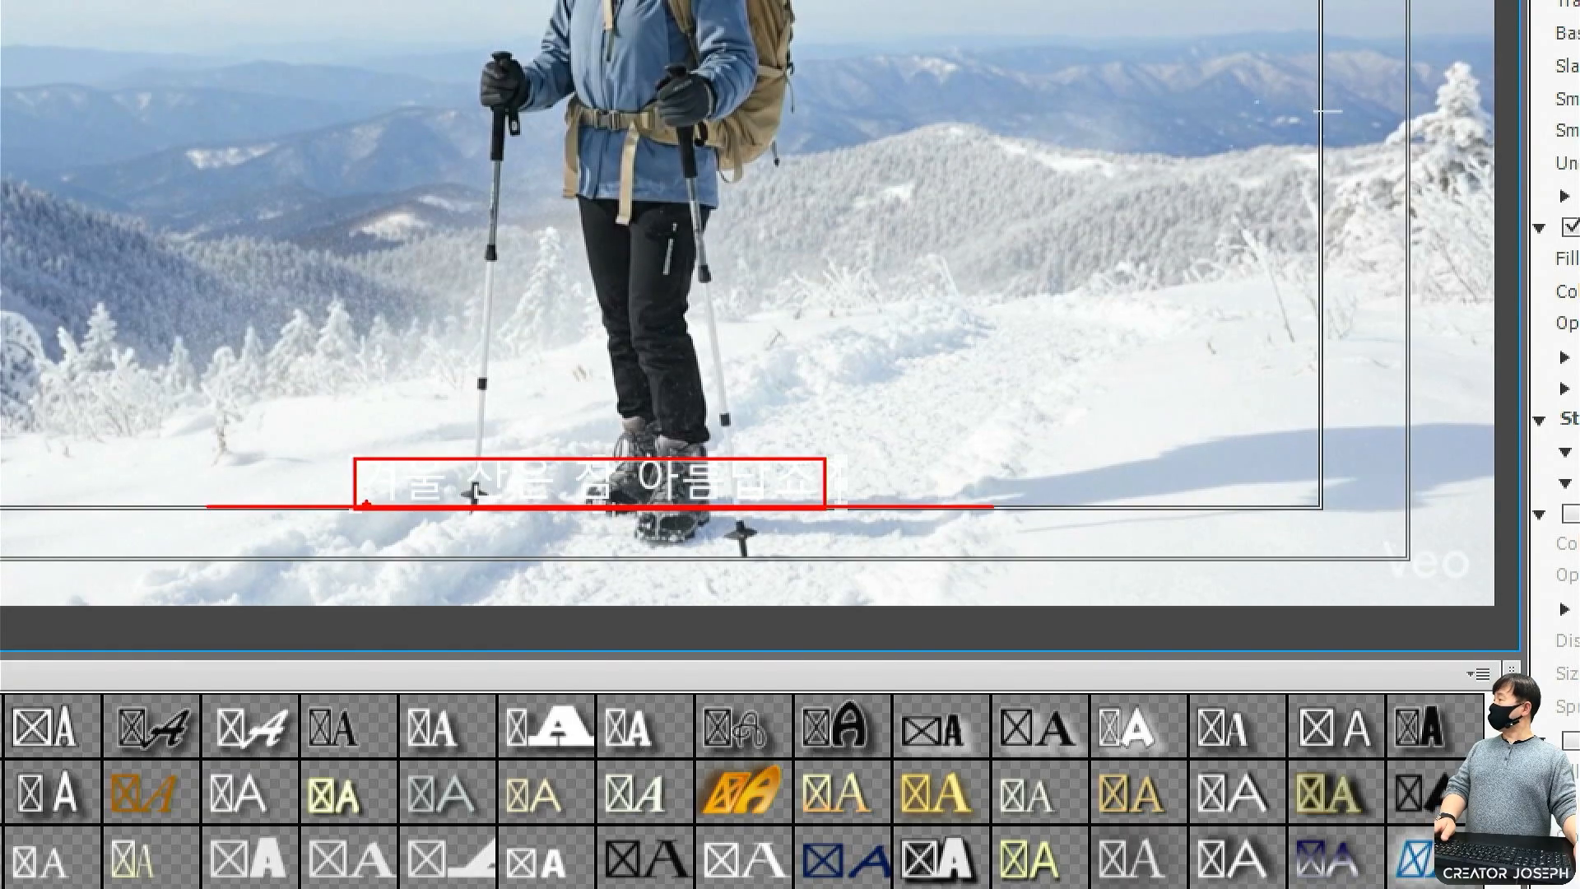
drag(553, 445, 599, 471)
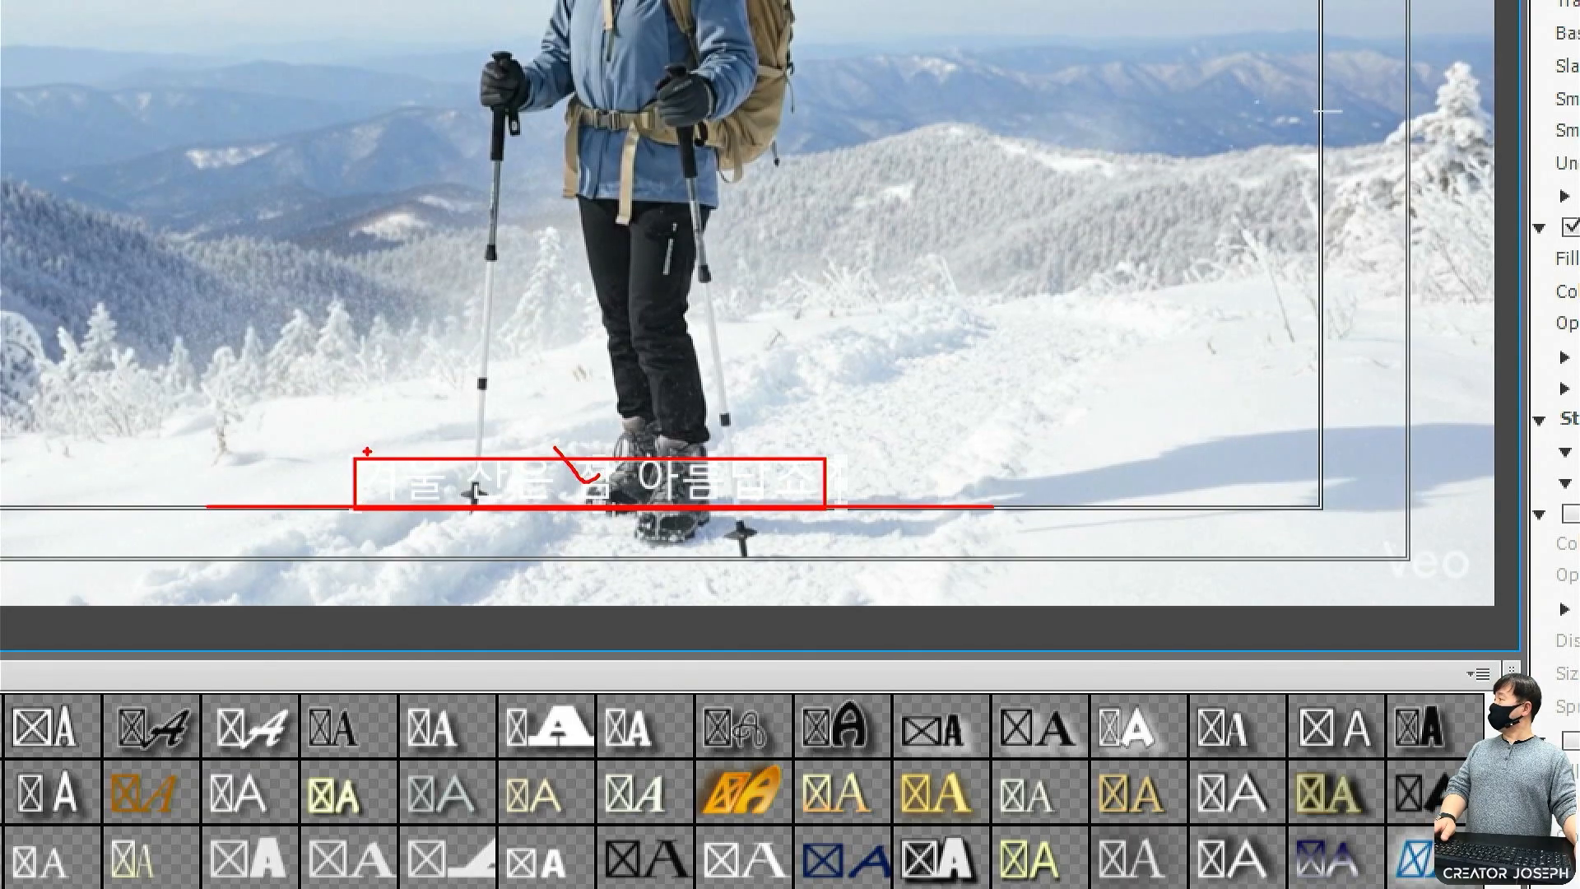
mouse_move(1061, 513)
mouse_down()
mouse_move(1018, 510)
mouse_move(1053, 481)
mouse_move(1079, 504)
mouse_up()
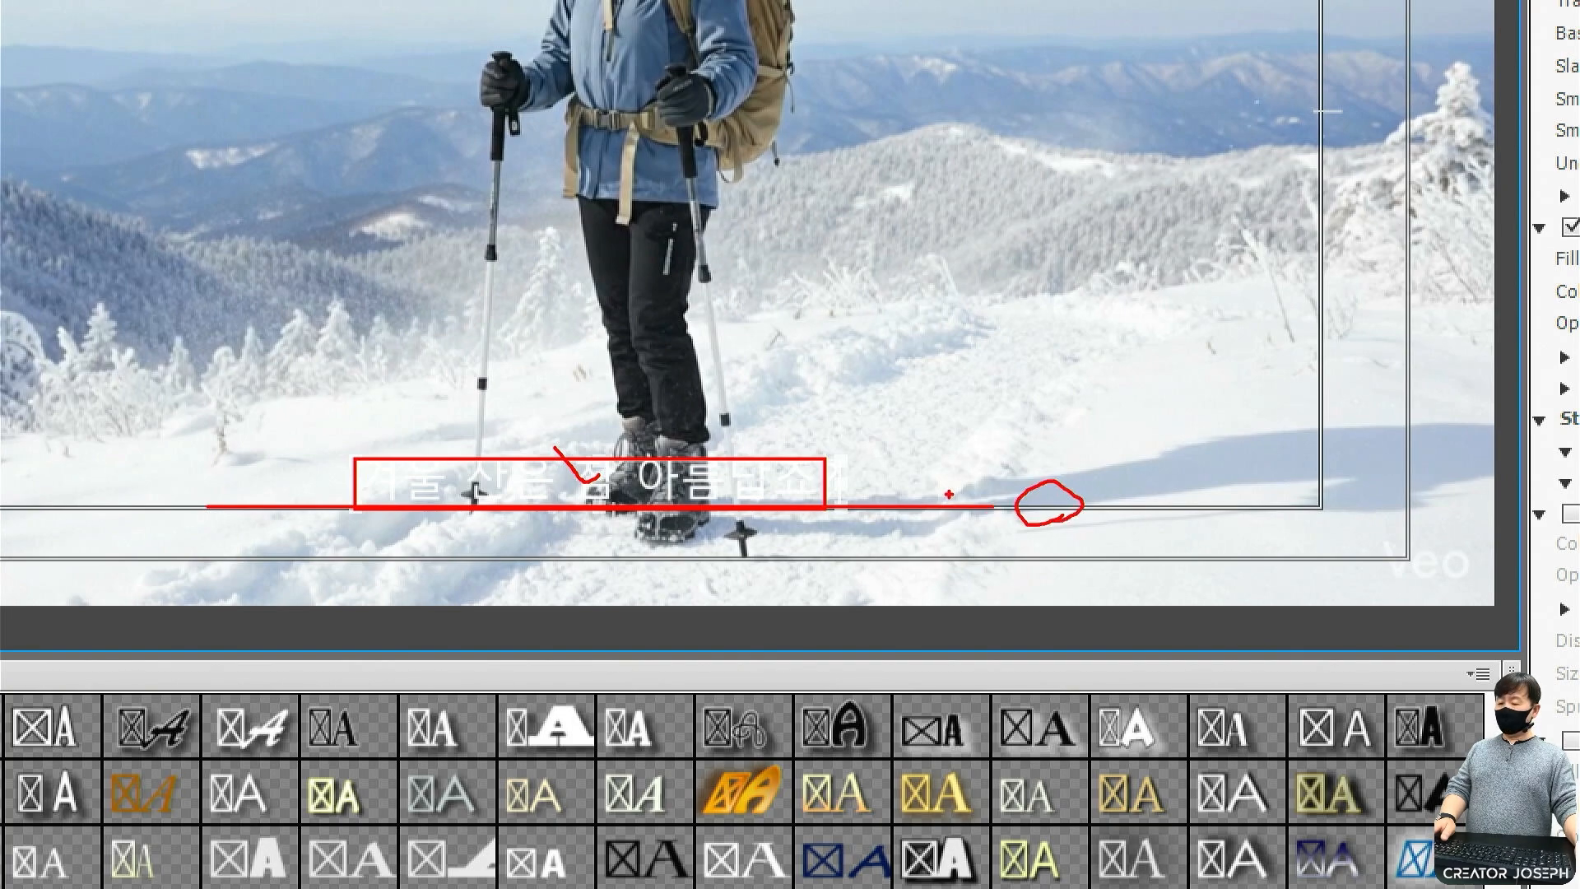
key(Escape)
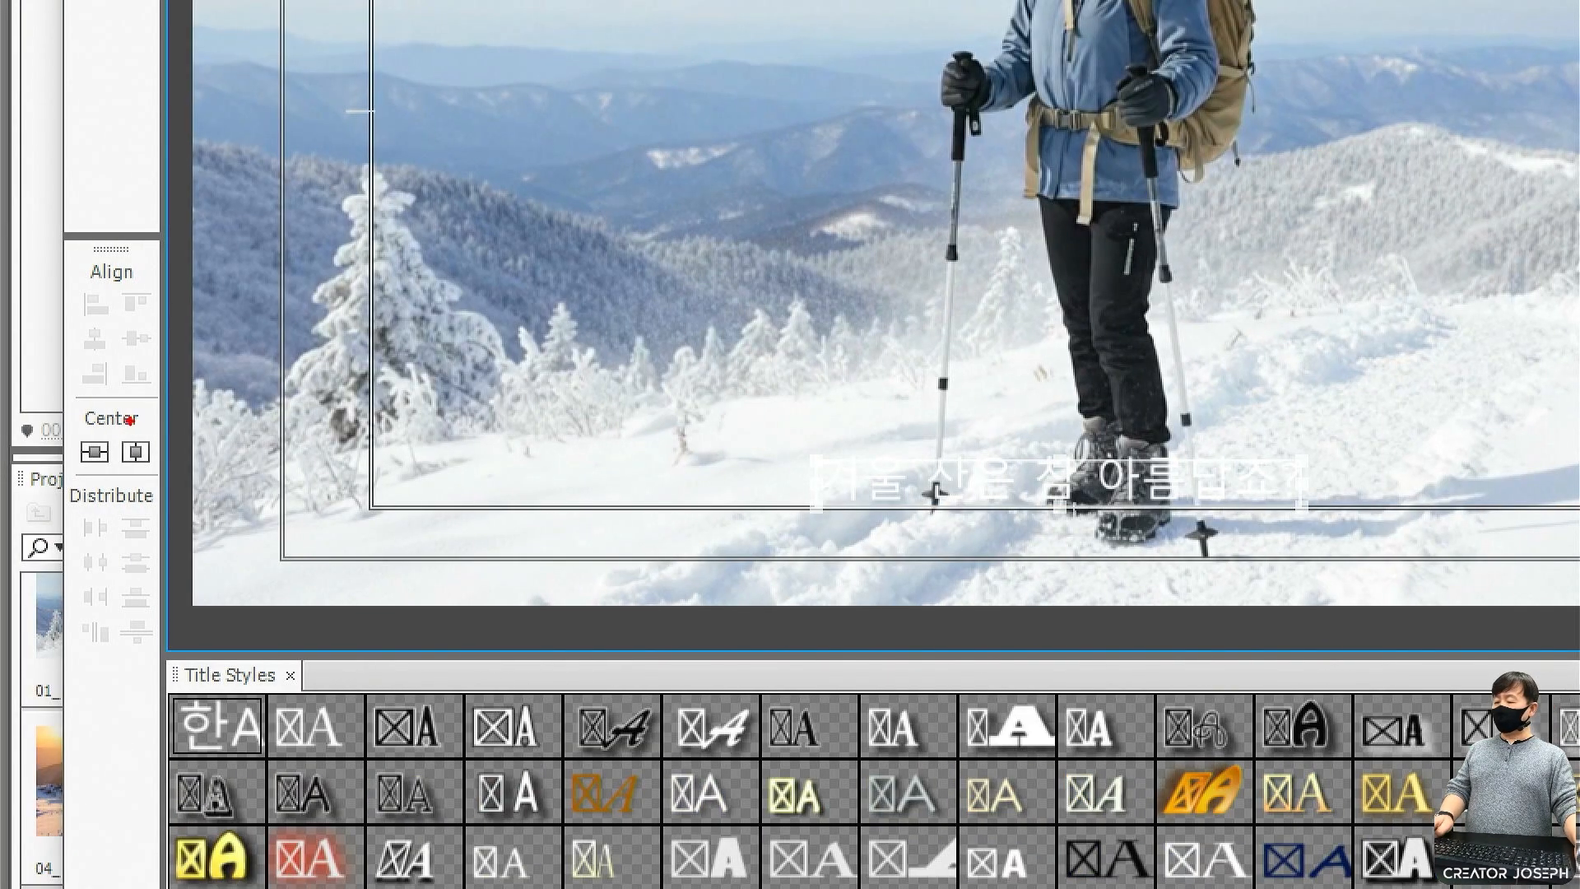
Center the subtitle text horizontally in the frame.
mouse_move(130, 421)
mouse_down()
mouse_move(118, 449)
mouse_move(161, 461)
mouse_move(132, 422)
mouse_up()
mouse_move(127, 401)
mouse_down()
mouse_move(141, 428)
mouse_move(169, 380)
mouse_up()
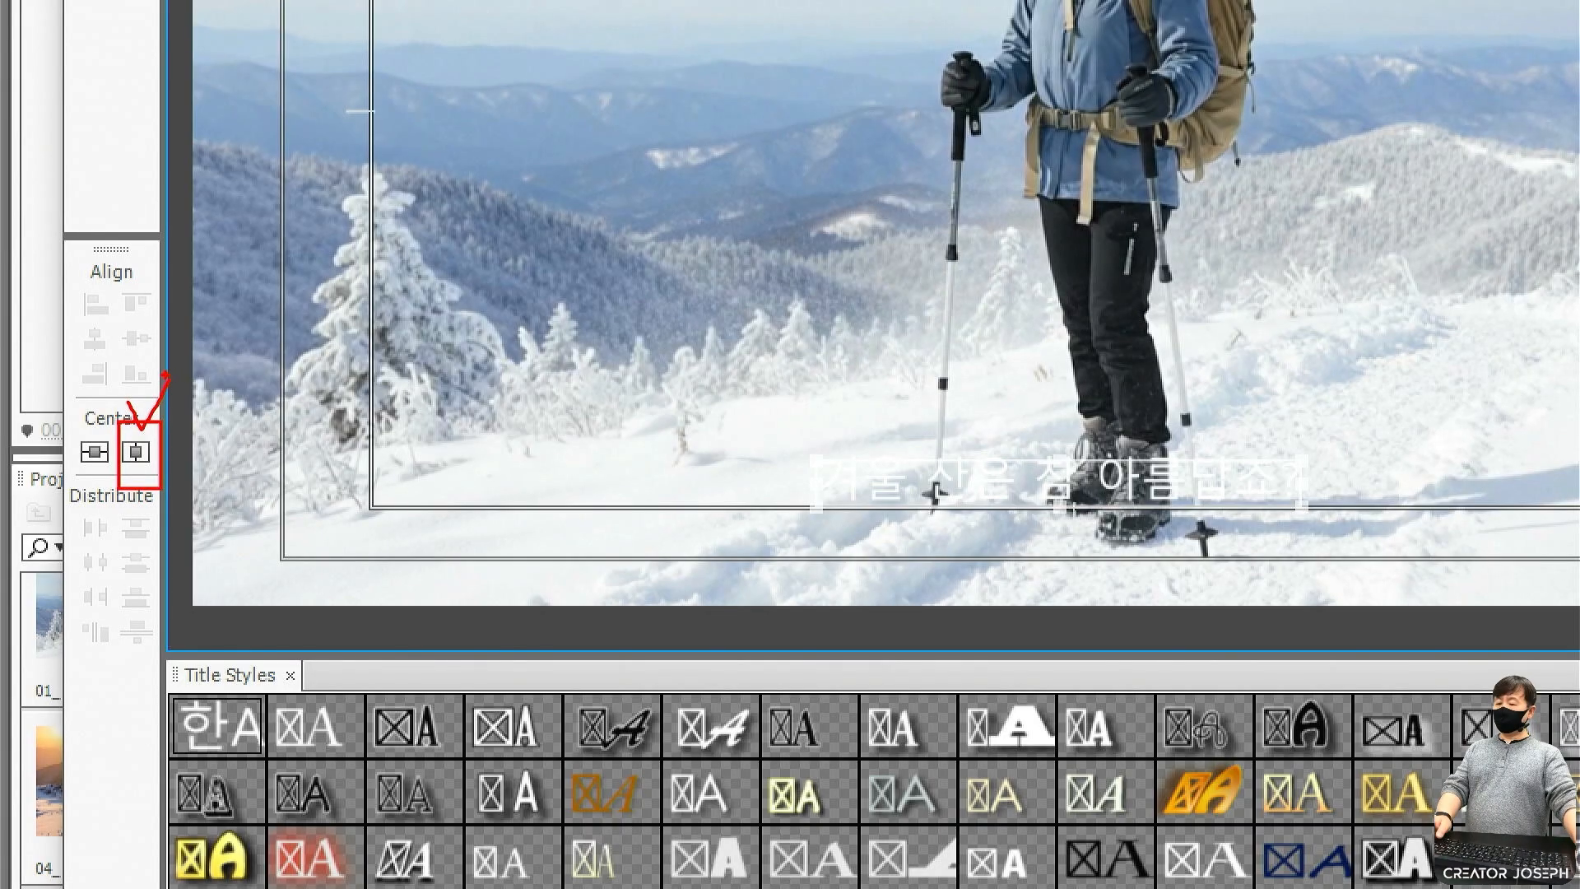
key(Escape)
click(135, 451)
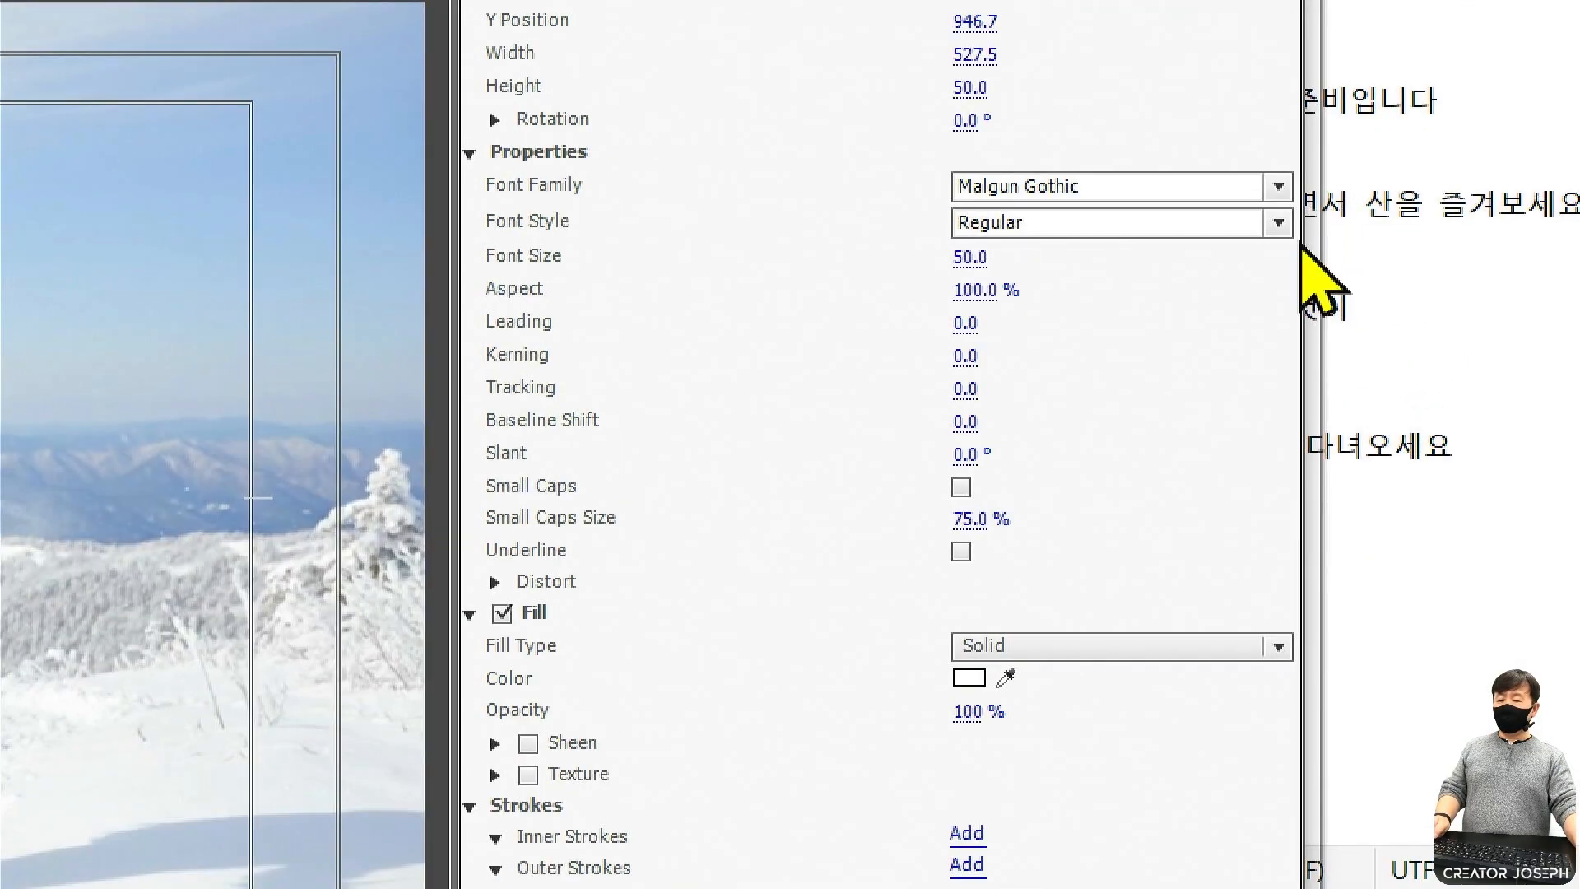
Set the subtitle text's font style to Bold.
click(1405, 232)
click(1069, 262)
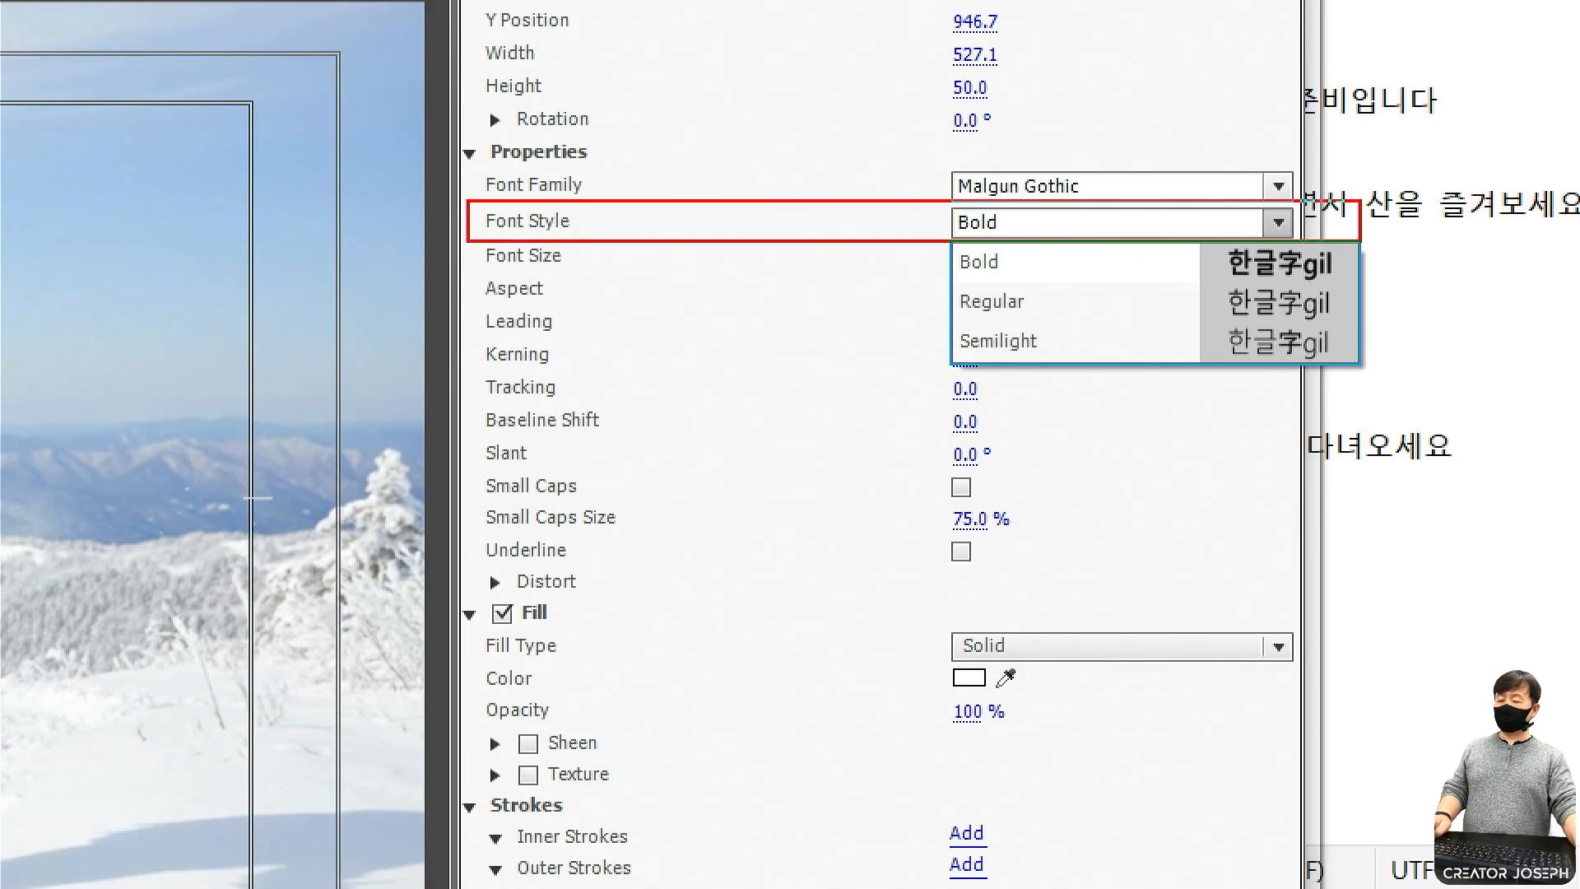
key(Escape)
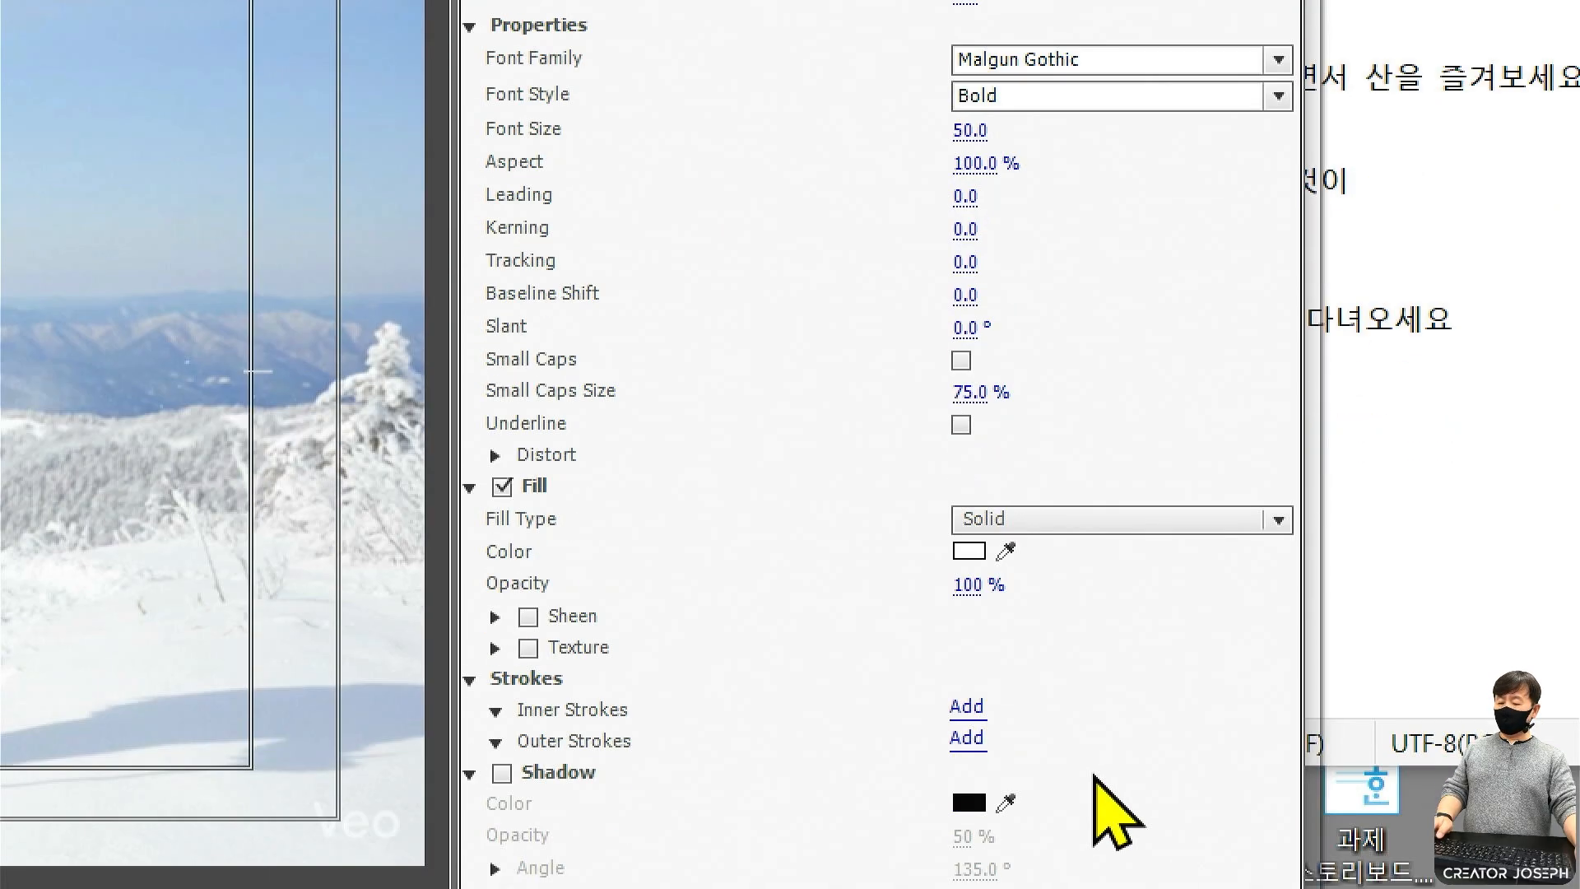
Add an outer stroke to the subtitle text and close the 자막01 title editor.
key(ctrl+2)
drag(479, 634, 1005, 664)
drag(1017, 629, 1034, 619)
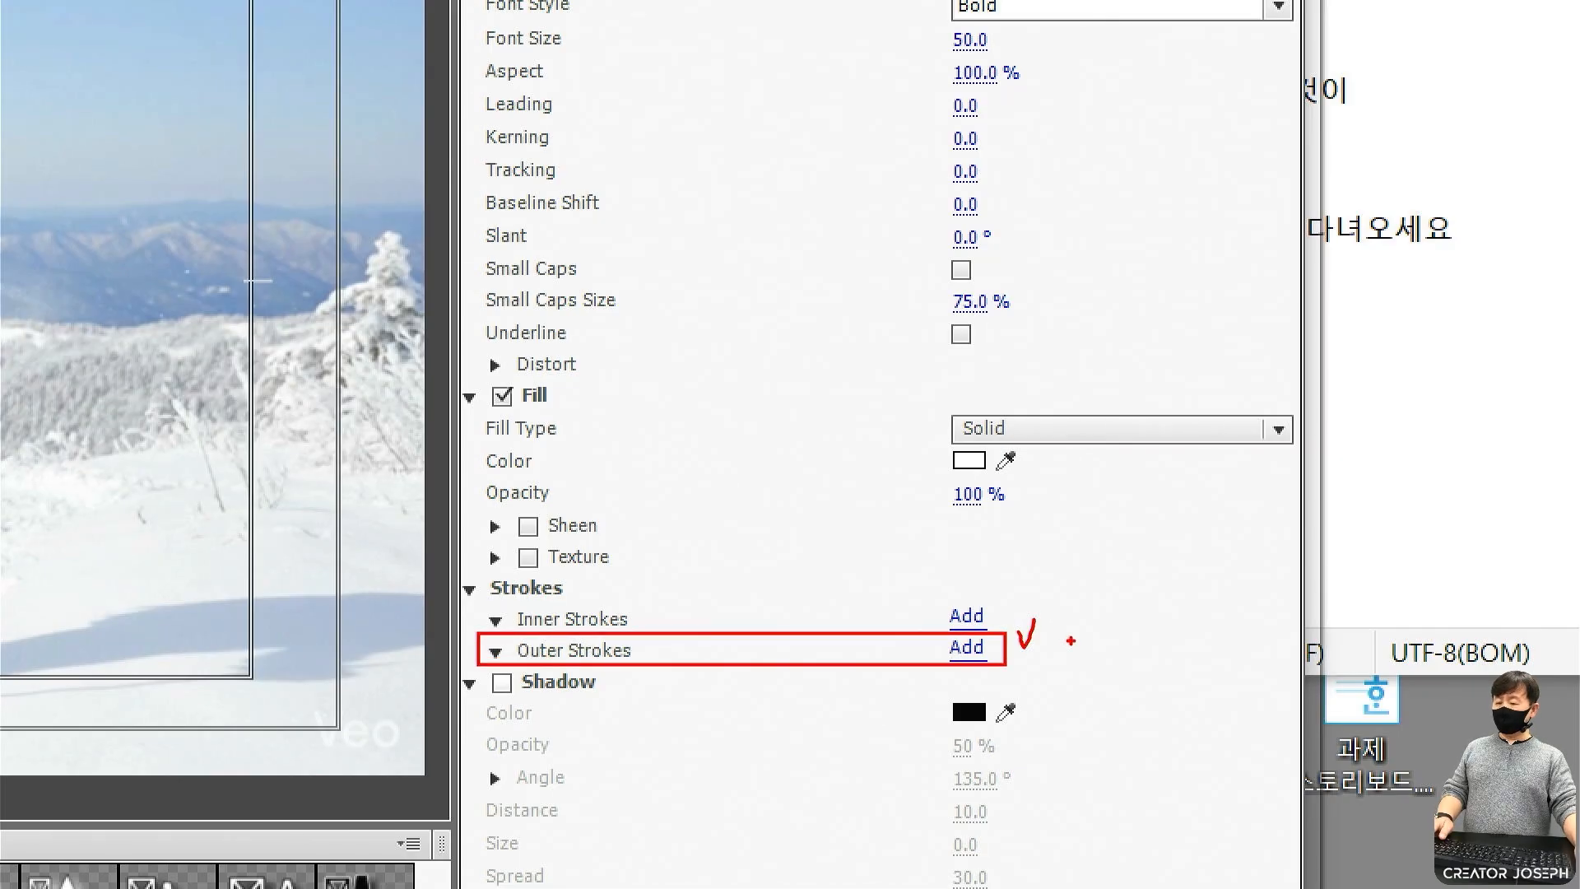
key(Escape)
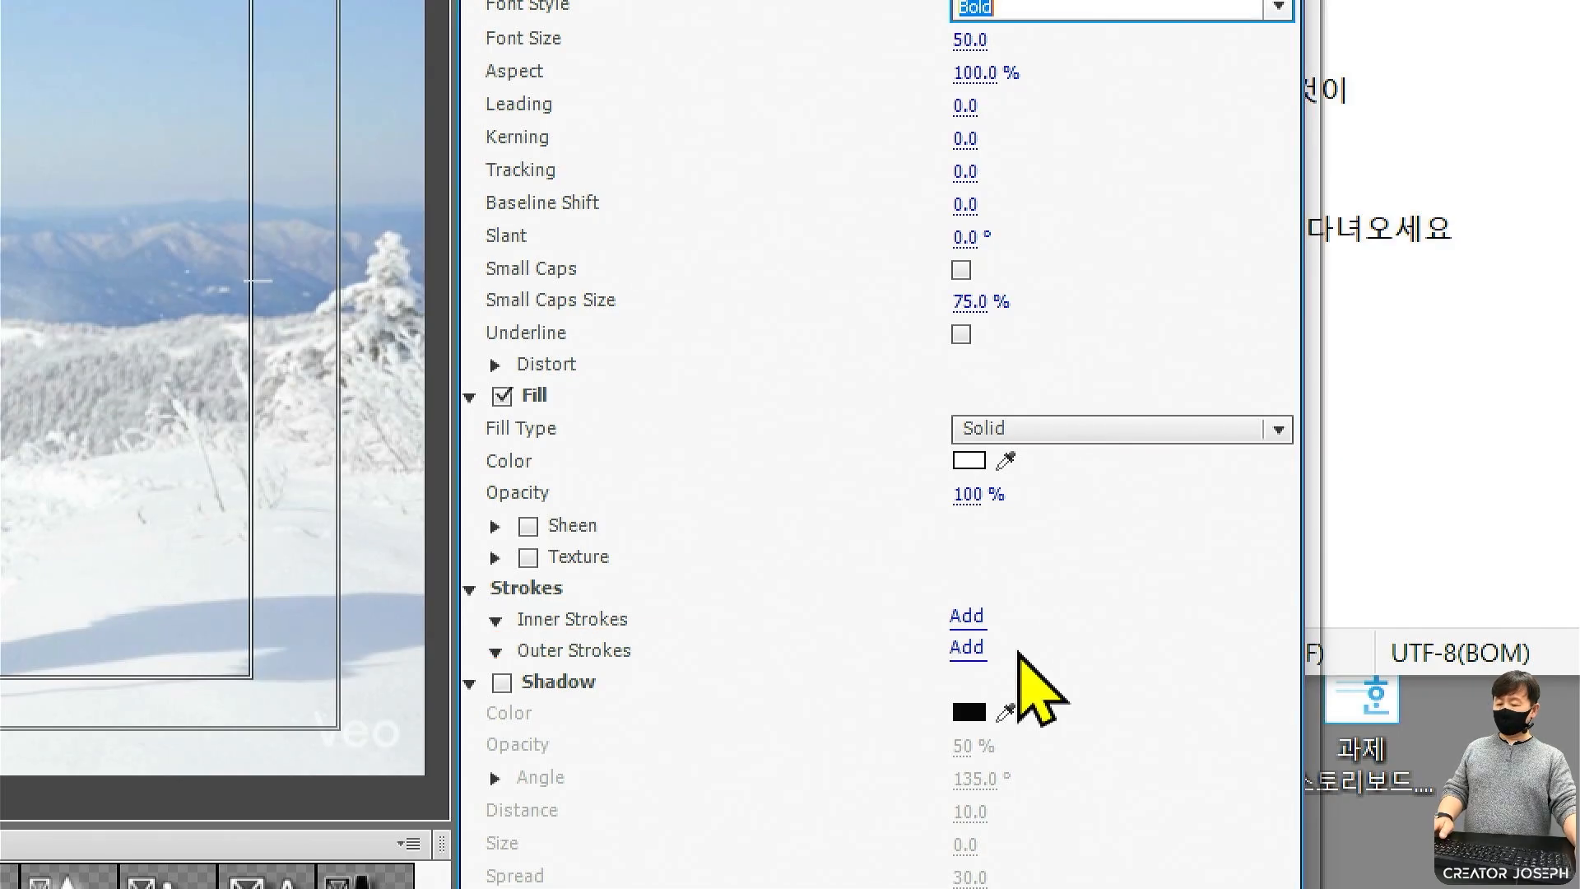
click(967, 648)
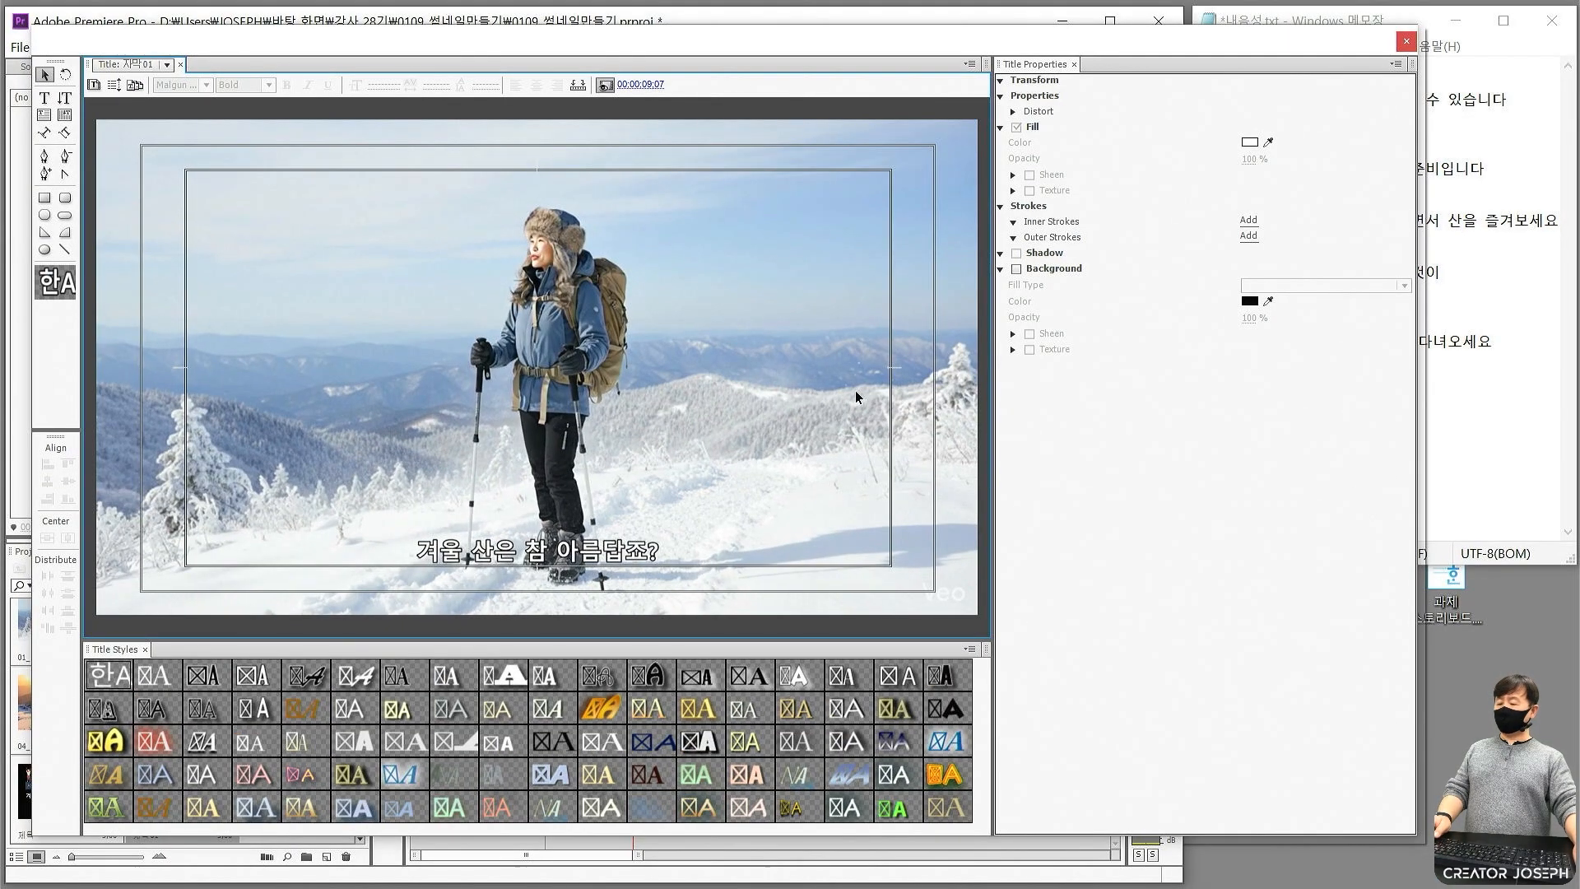
click(1406, 41)
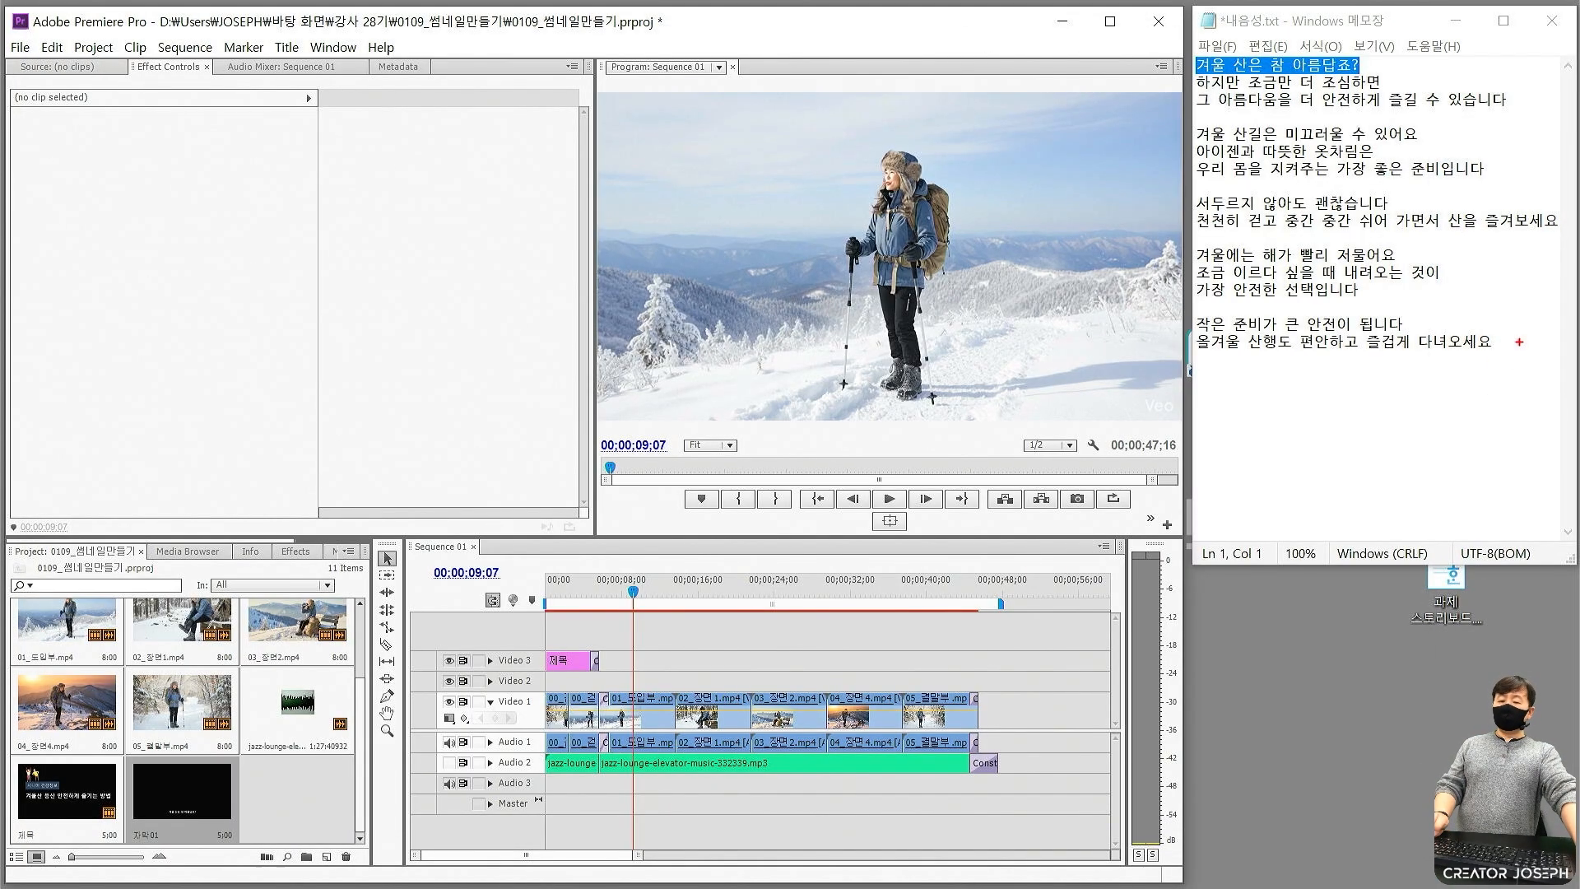
drag(1502, 339, 1264, 328)
drag(1385, 281, 1209, 253)
mouse_move(1345, 218)
mouse_down()
mouse_move(1306, 220)
mouse_move(1292, 194)
mouse_up()
drag(1394, 153, 1308, 151)
mouse_move(1372, 97)
mouse_down()
mouse_move(1295, 93)
mouse_move(1347, 73)
mouse_up()
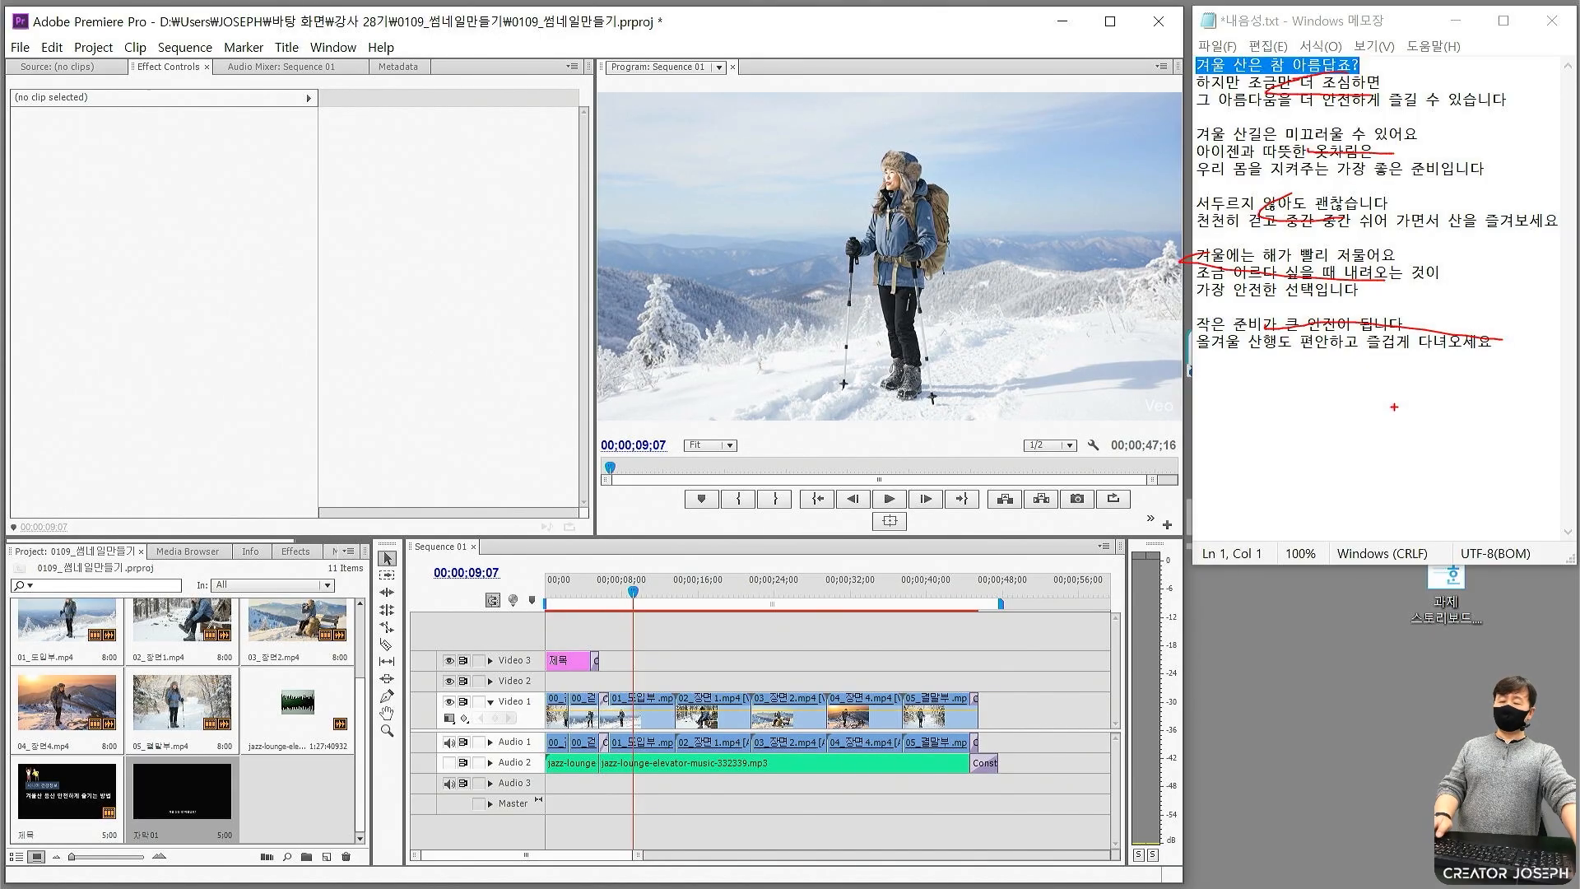
key(Escape)
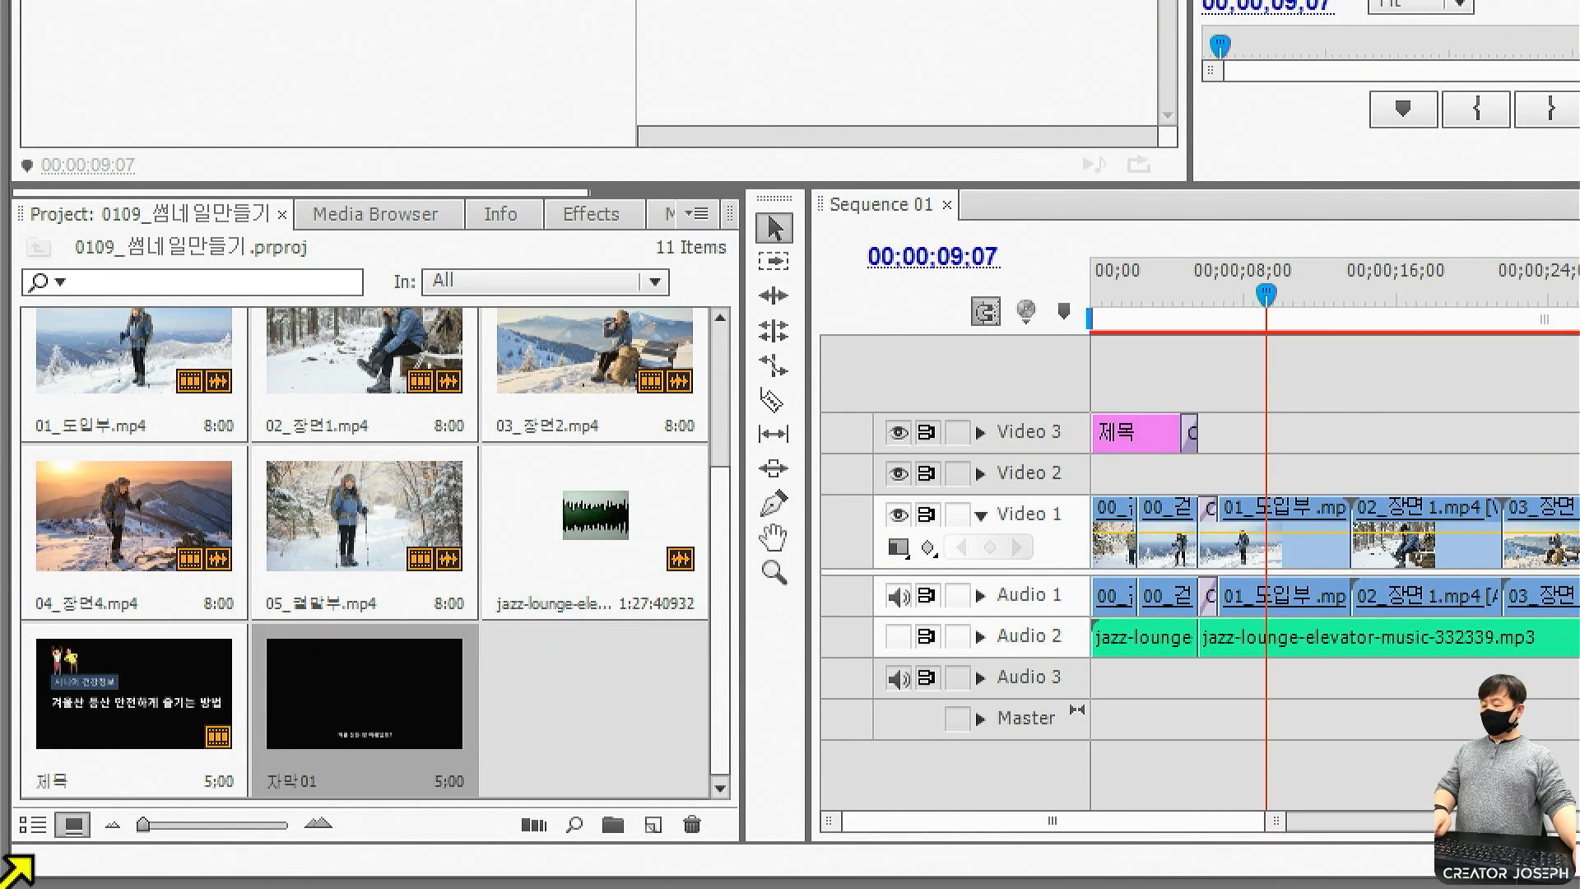
drag(14, 802, 48, 845)
drag(11, 183, 52, 223)
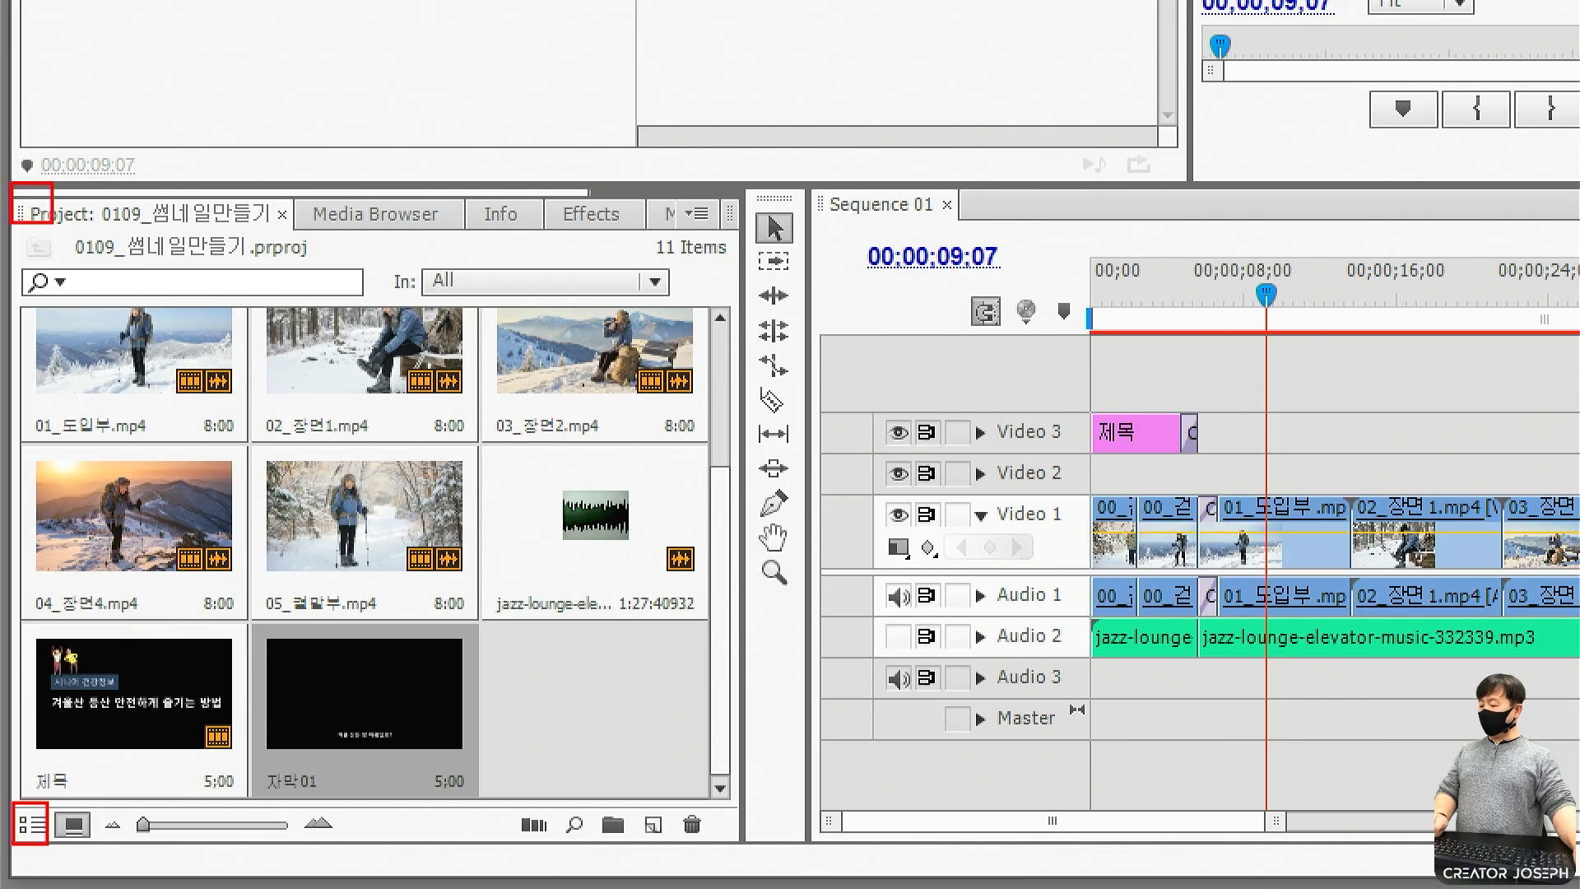
mouse_move(2, 782)
mouse_down()
mouse_move(111, 864)
mouse_move(51, 780)
mouse_up()
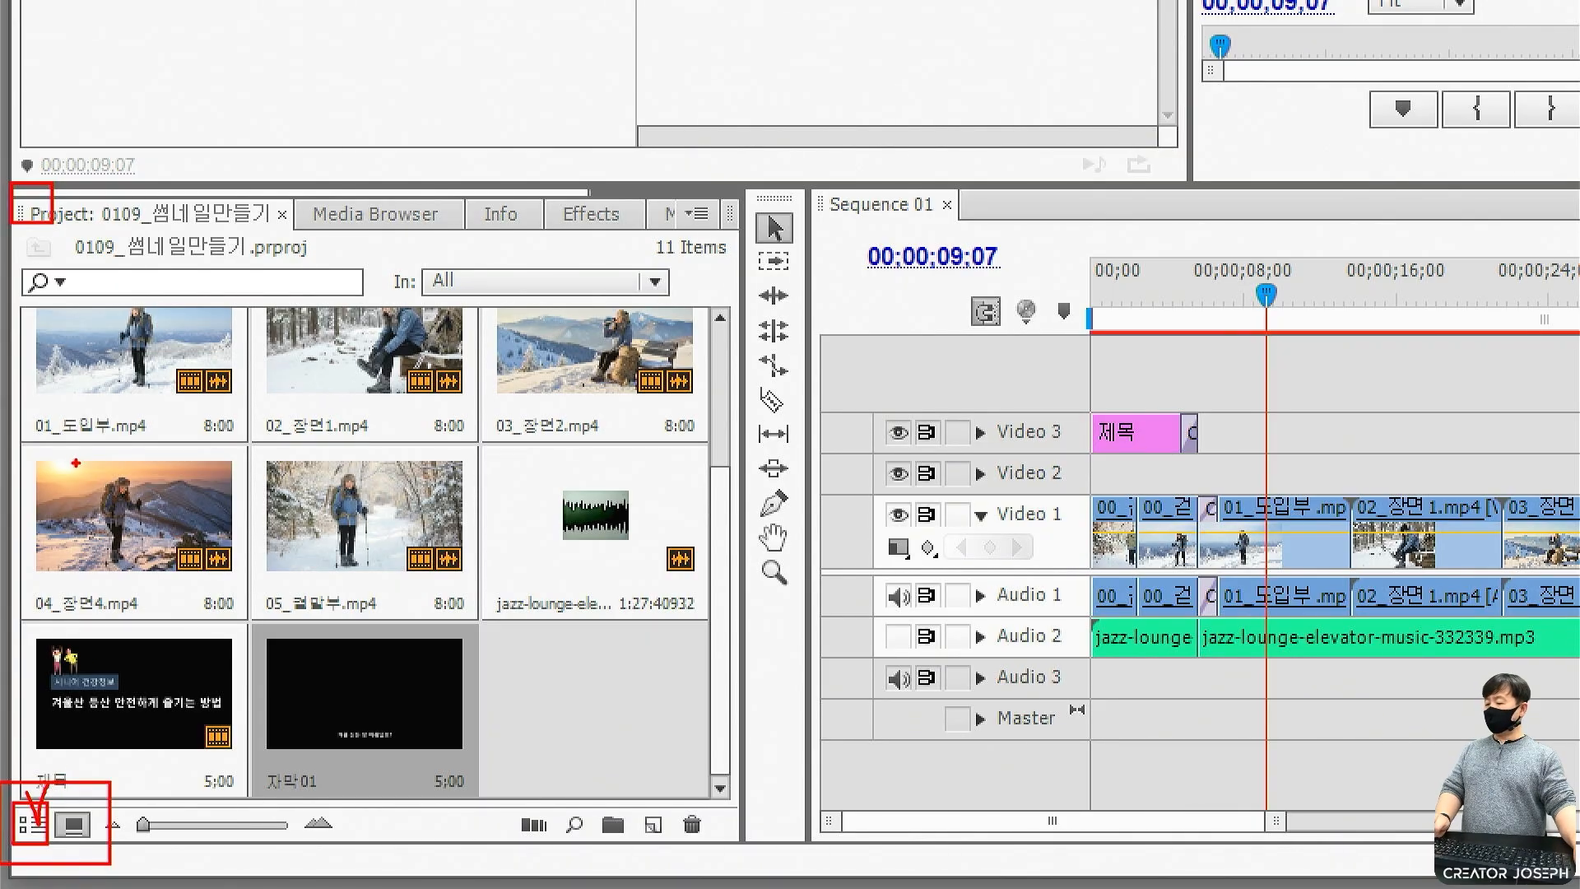
mouse_move(16, 442)
mouse_down()
mouse_move(239, 564)
mouse_move(251, 606)
mouse_up()
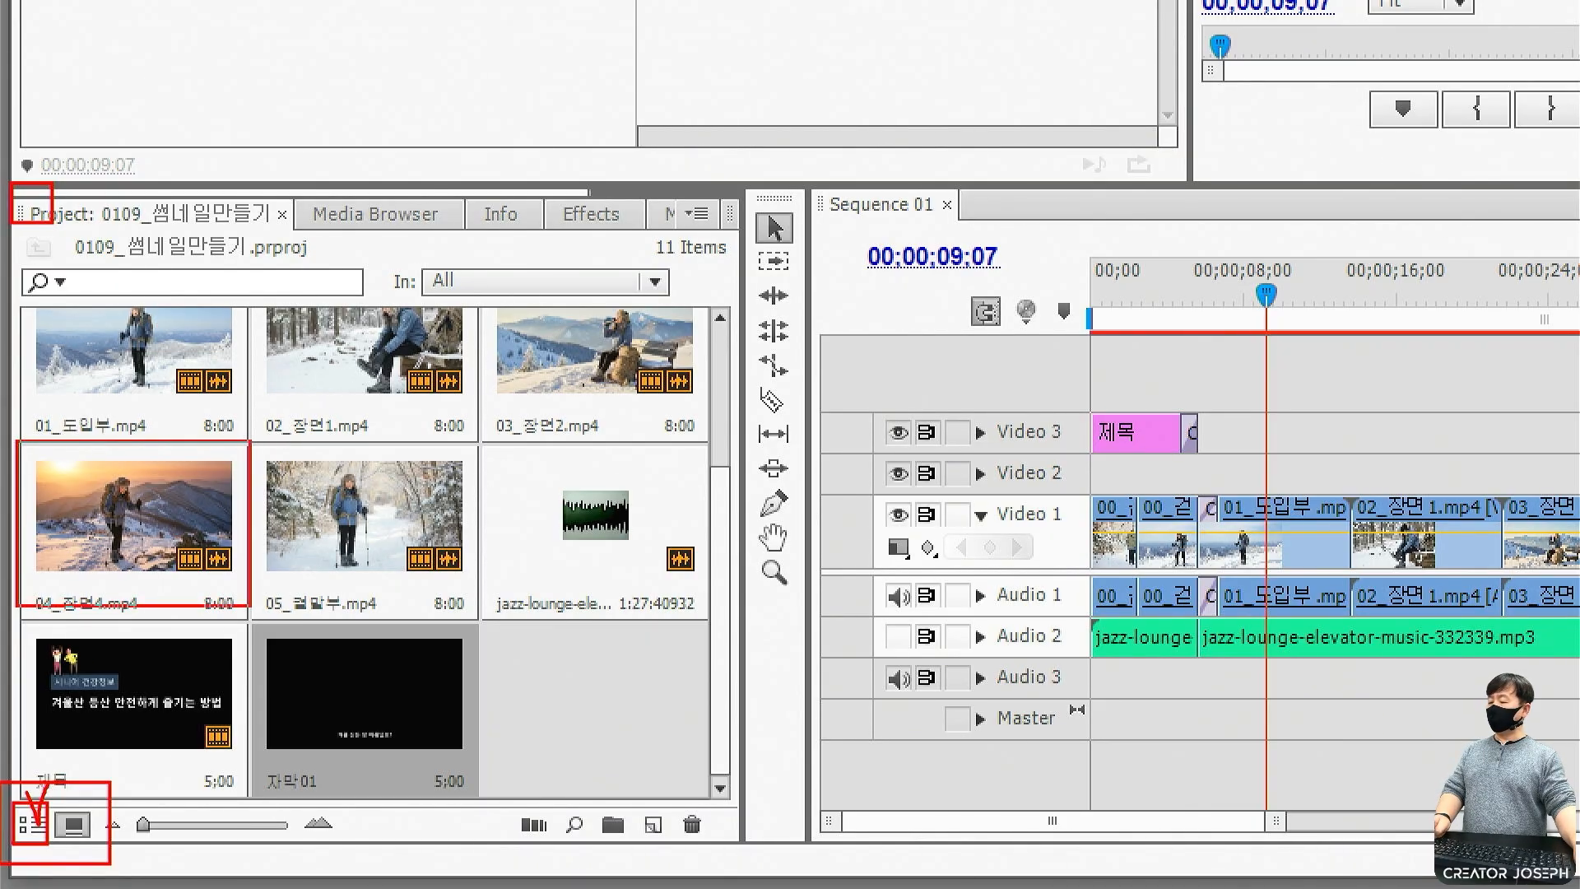
mouse_move(171, 528)
mouse_down()
mouse_move(136, 549)
mouse_move(148, 500)
mouse_move(158, 533)
mouse_up()
key(Escape)
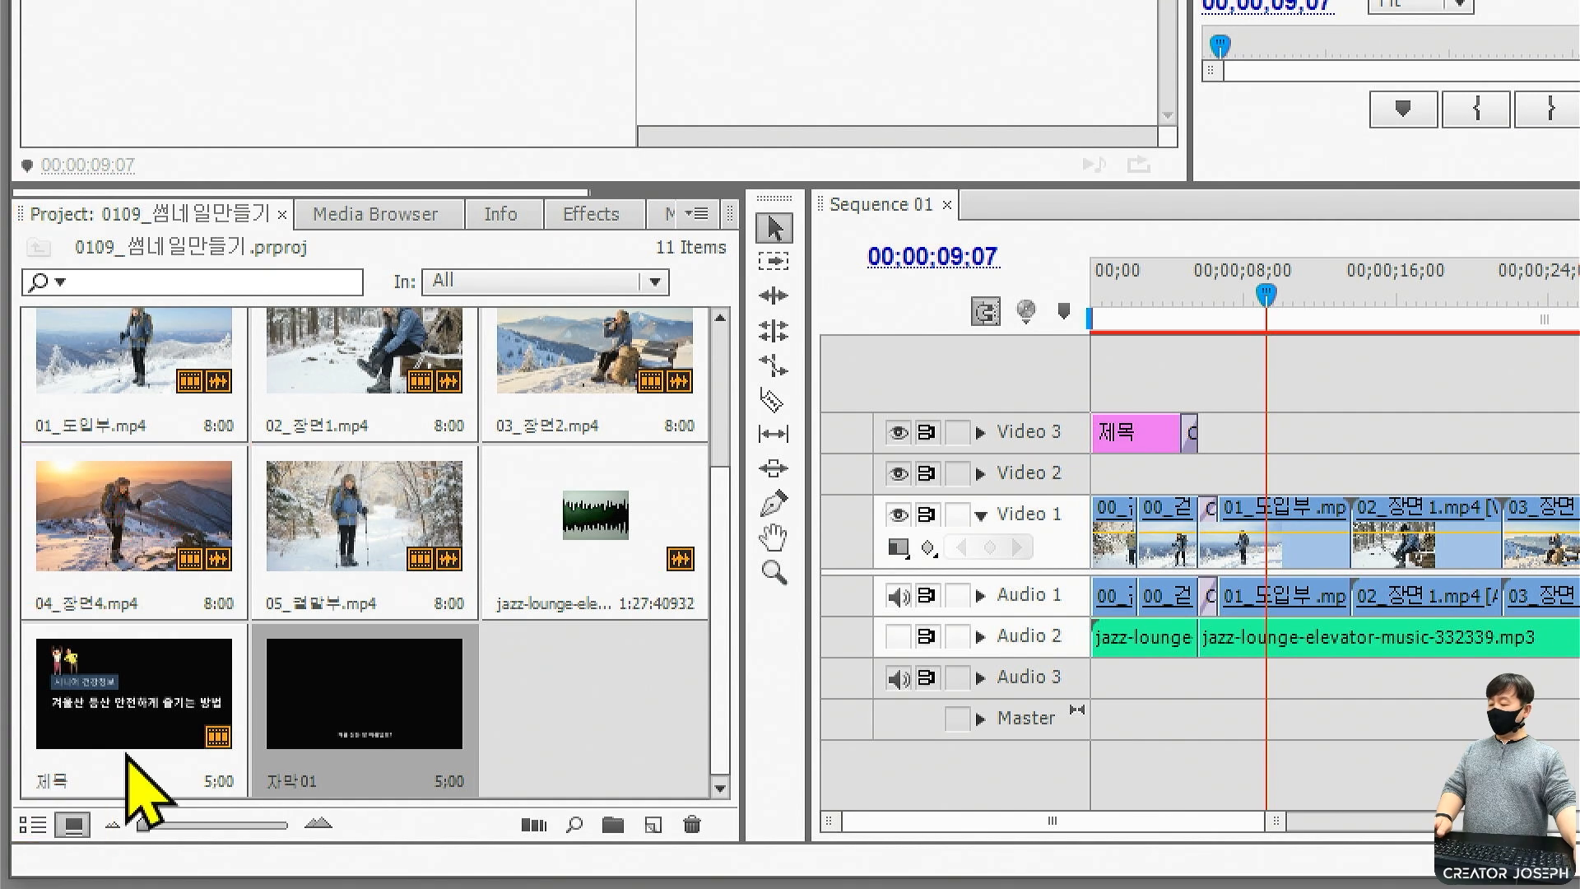
Show the project items as a list instead of thumbnails.
click(37, 825)
key(ctrl+2)
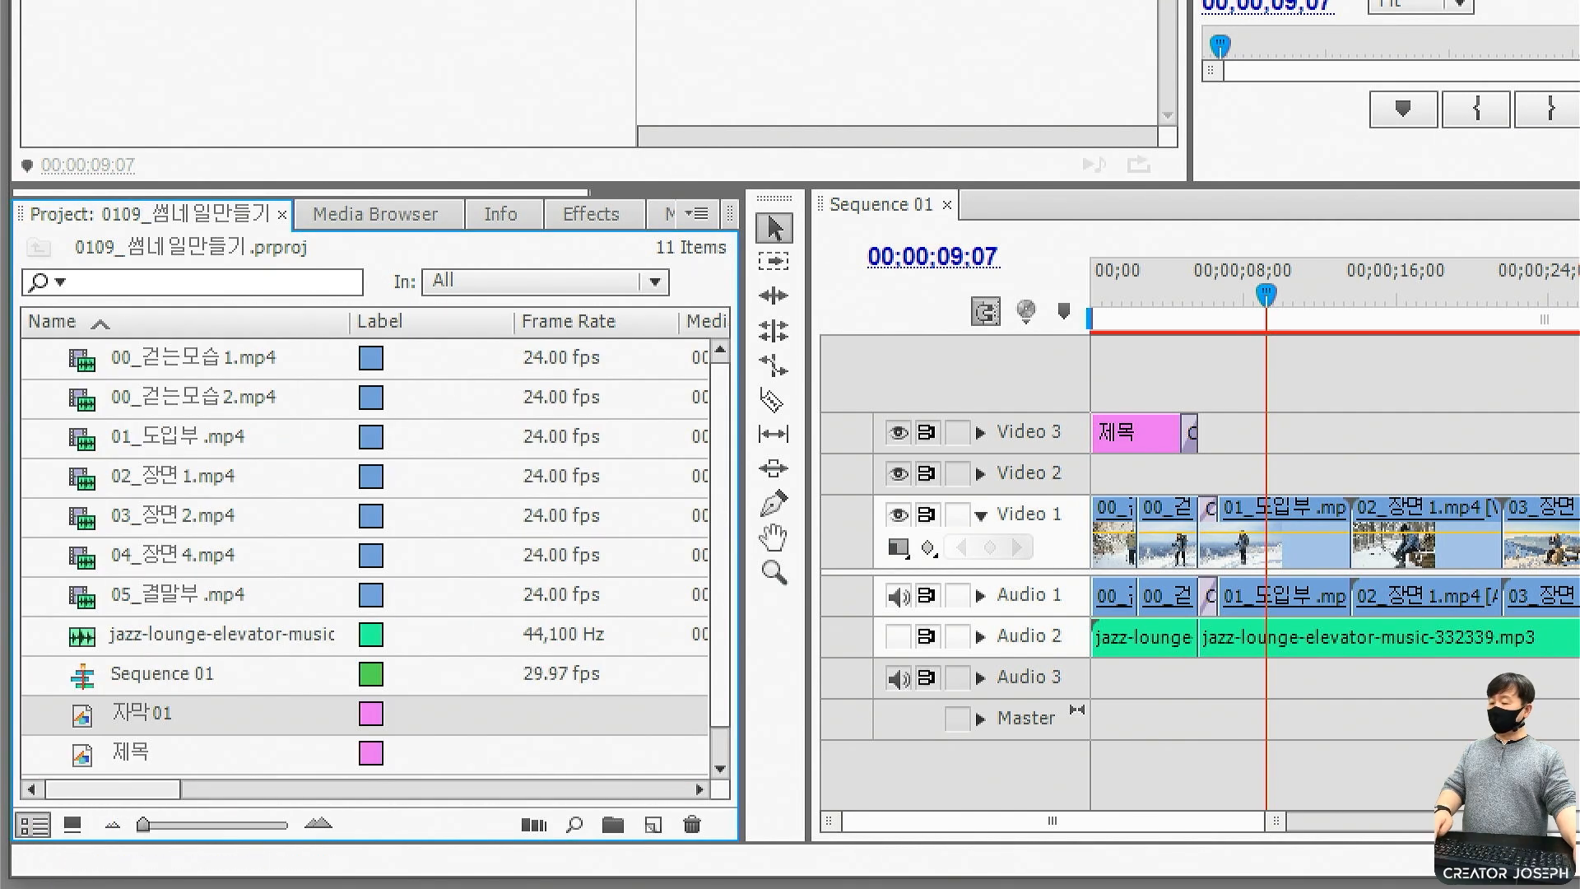
drag(84, 399, 216, 399)
drag(128, 432, 248, 435)
drag(117, 479, 296, 475)
key(Escape)
key(ctrl+2)
drag(54, 698, 220, 739)
drag(156, 692, 170, 689)
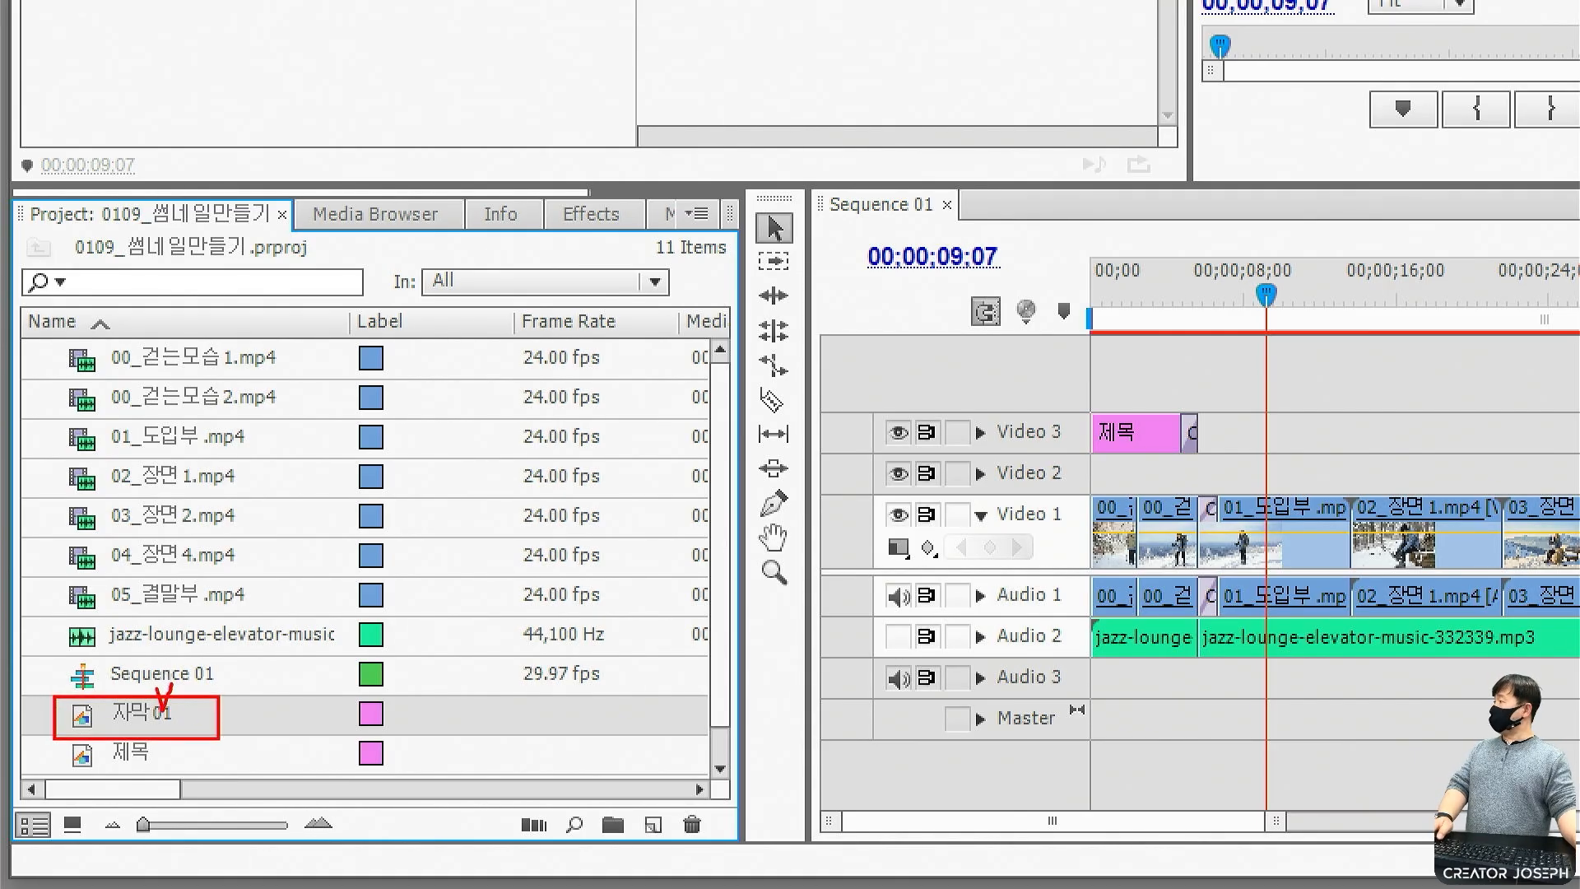
key(Escape)
Copy the 자막01 title and paste it twelve times among the project items.
key(ctrl+c)
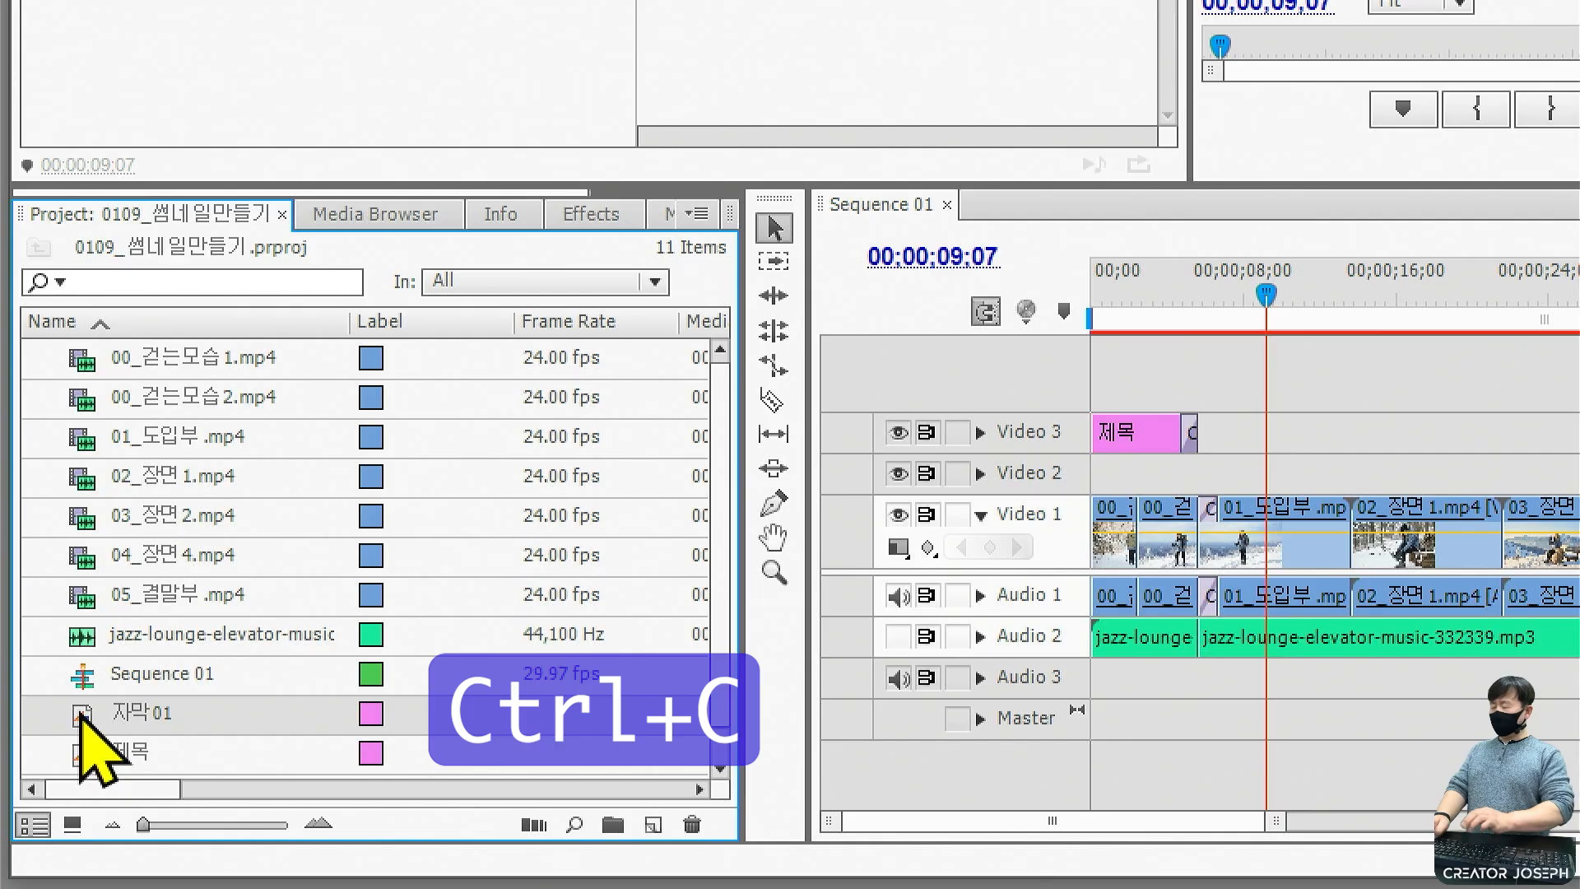
key(ctrl+v)
key(ctrl+v)
key(ctrl+v)
key(ctrl+v)
key(ctrl+v)
key(ctrl+v)
key(ctrl+v)
key(ctrl+v)
key(ctrl+v)
key(ctrl+v)
key(ctrl+v)
key(ctrl+v)
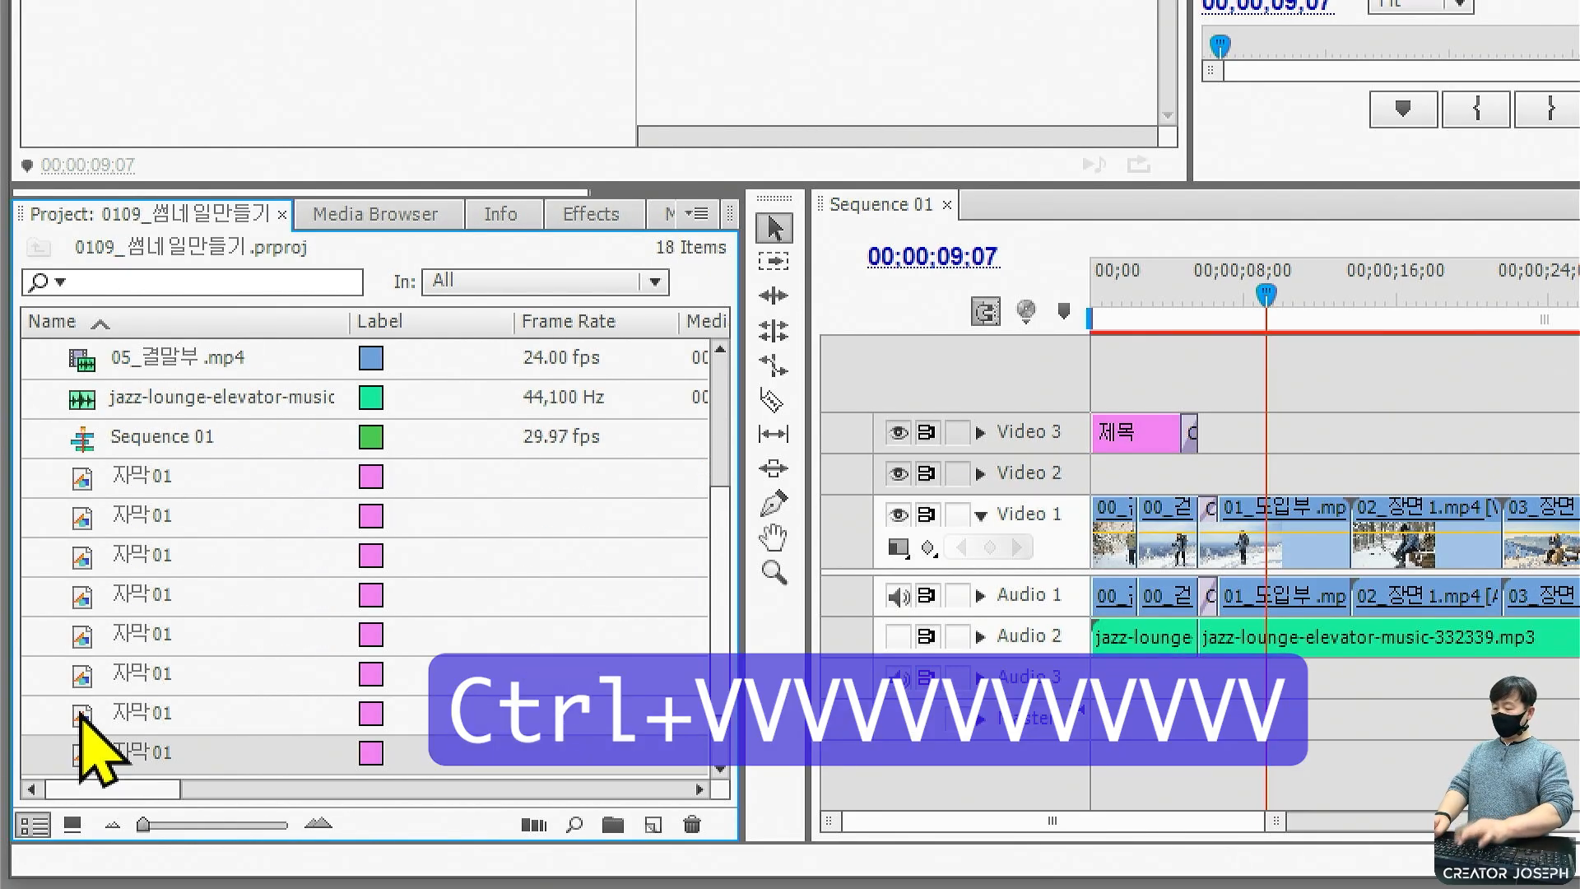
scroll(82, 617, up, 5)
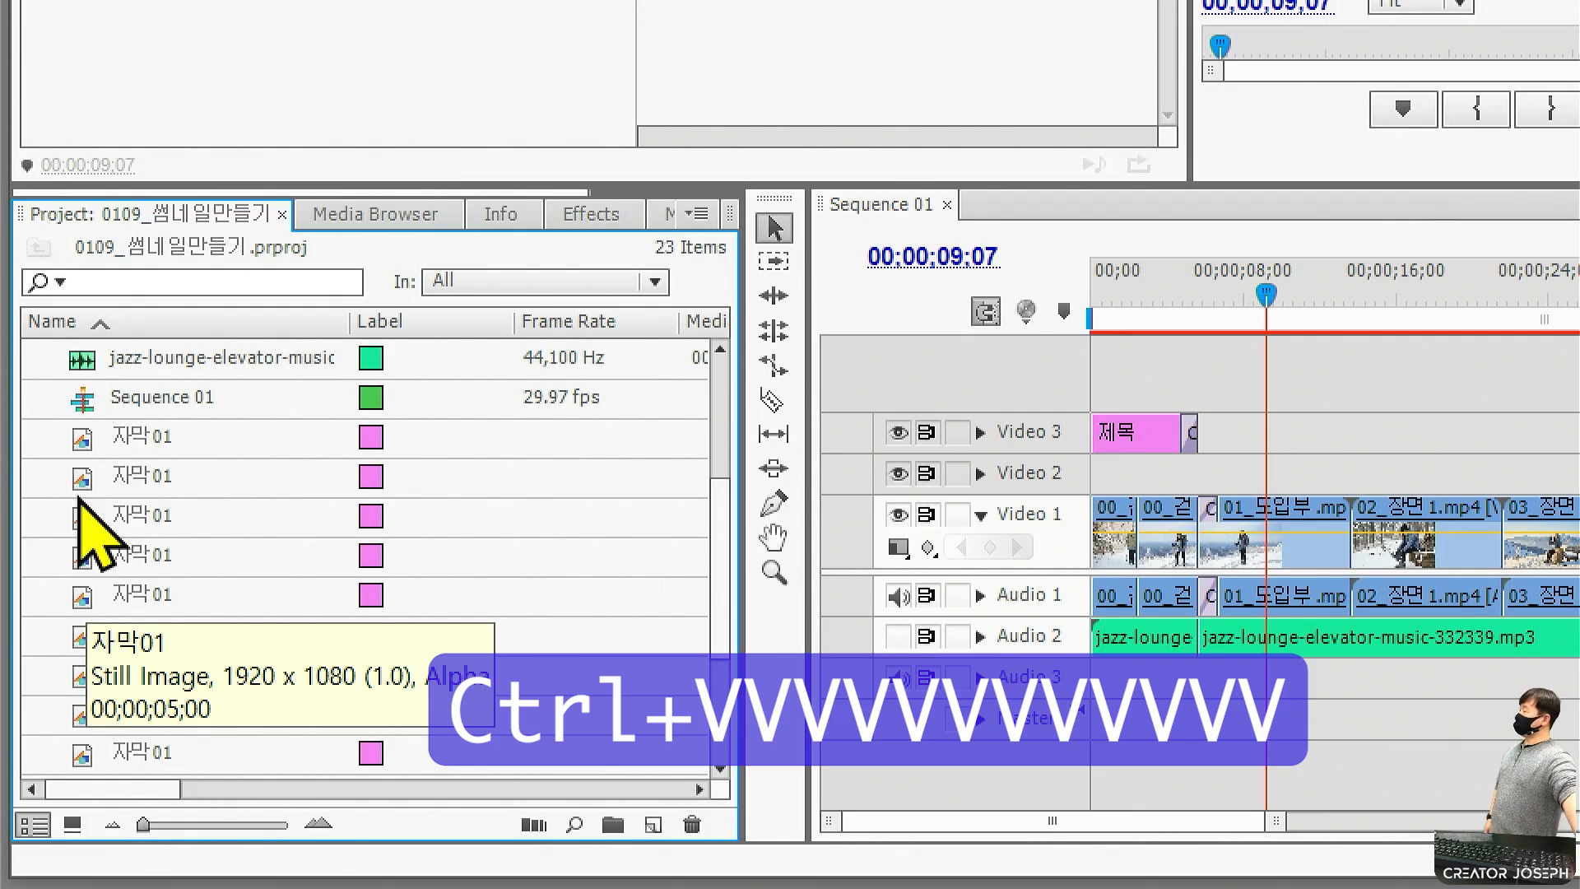
scroll(92, 531, down, 1)
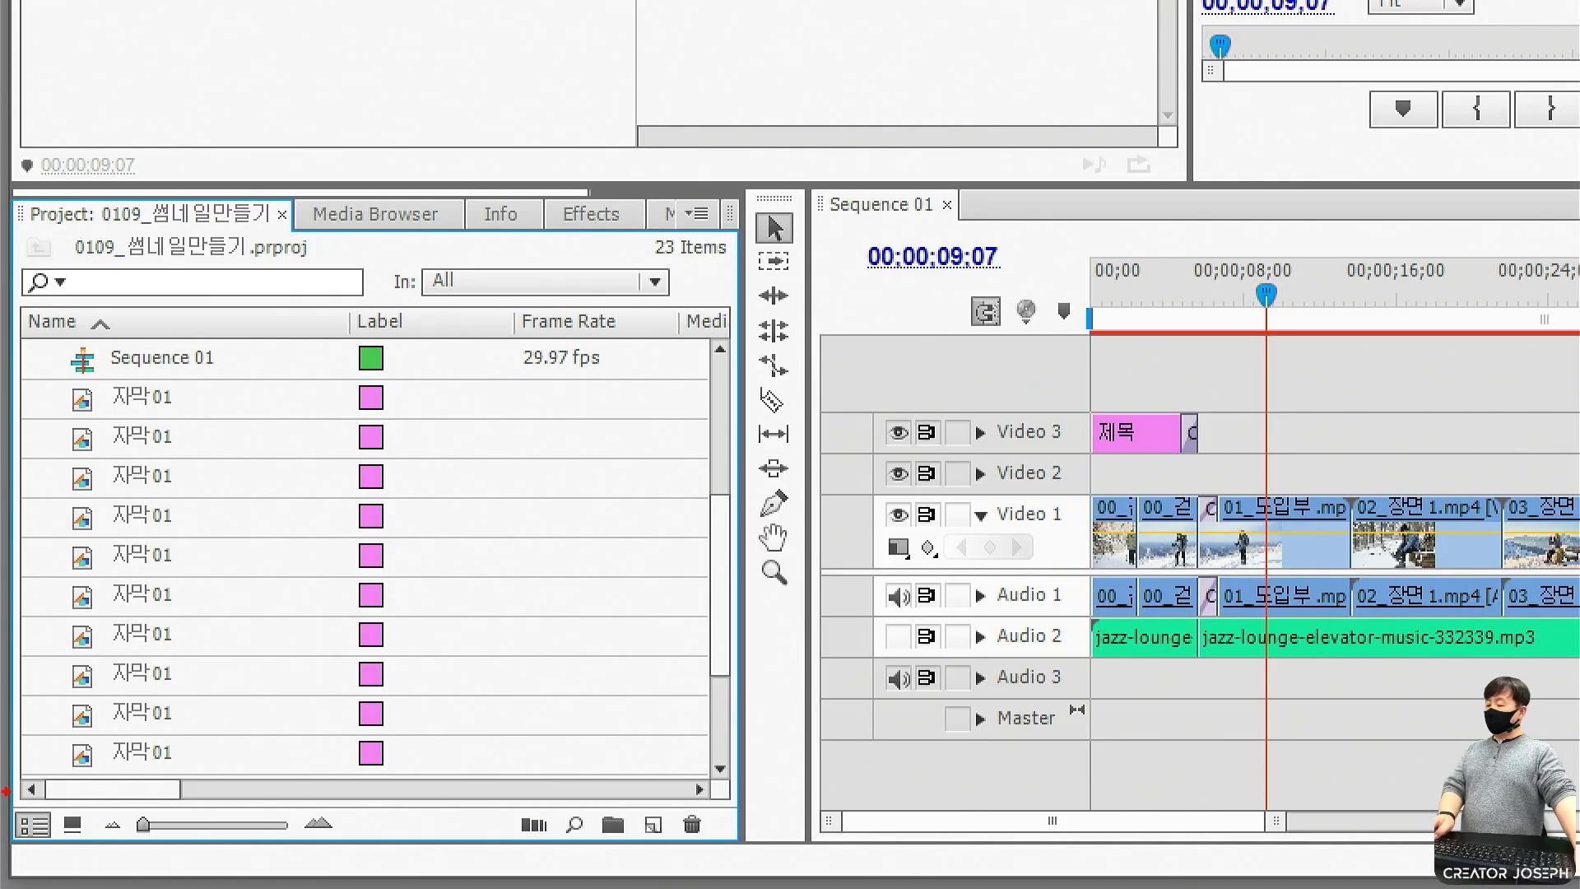
mouse_move(64, 421)
mouse_down()
mouse_move(199, 459)
mouse_move(204, 410)
mouse_move(287, 439)
mouse_move(248, 448)
mouse_move(274, 483)
mouse_up()
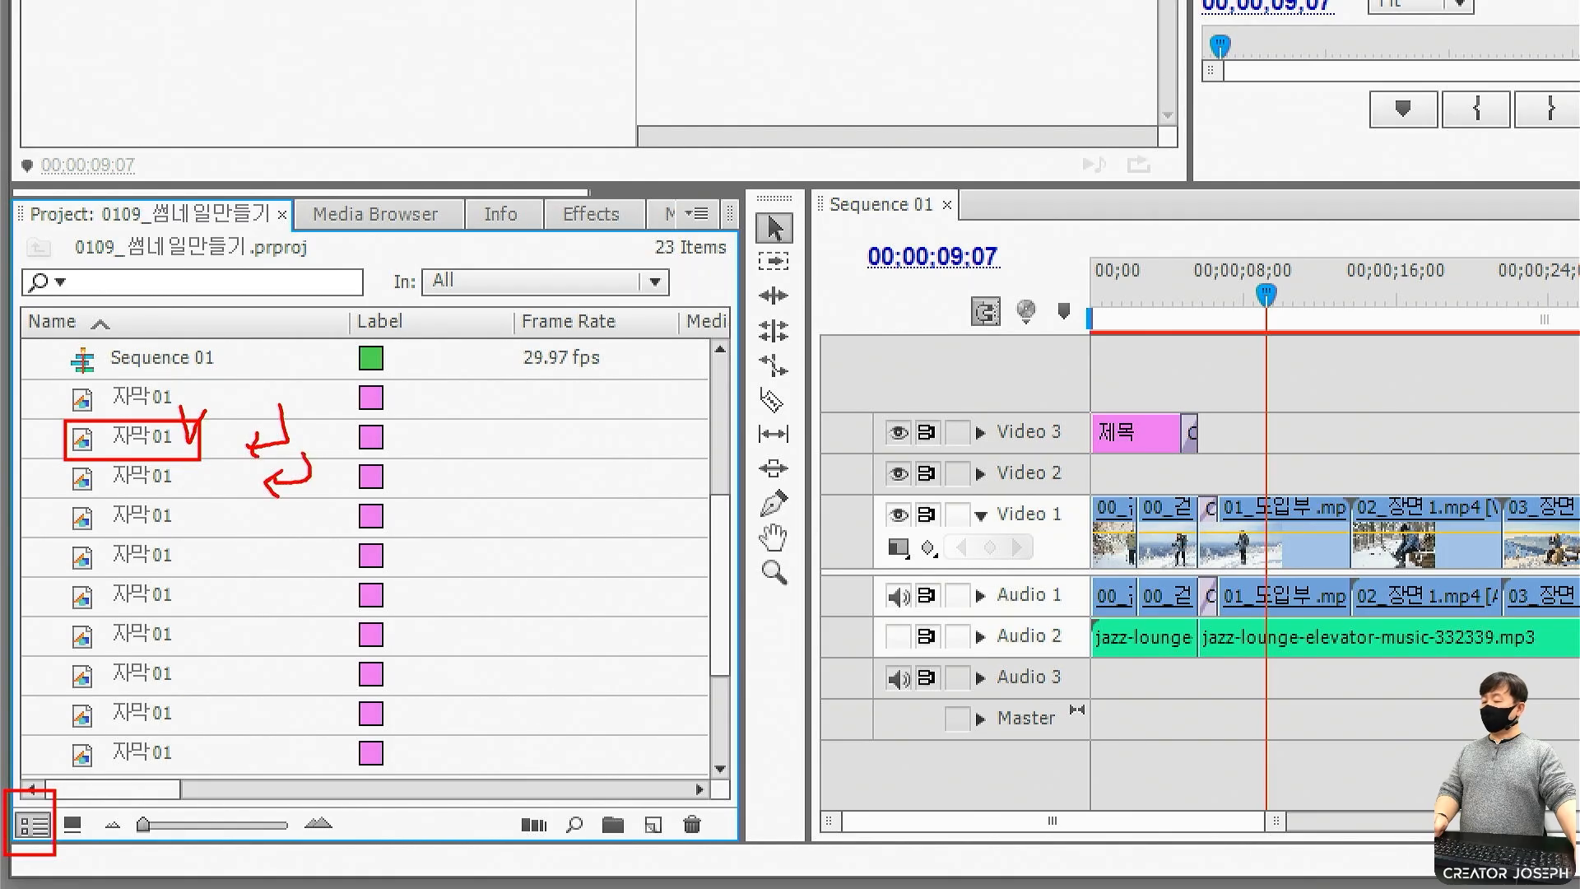
key(Escape)
key(ctrl+2)
drag(57, 417, 107, 454)
key(ctrl+z)
drag(82, 436, 102, 400)
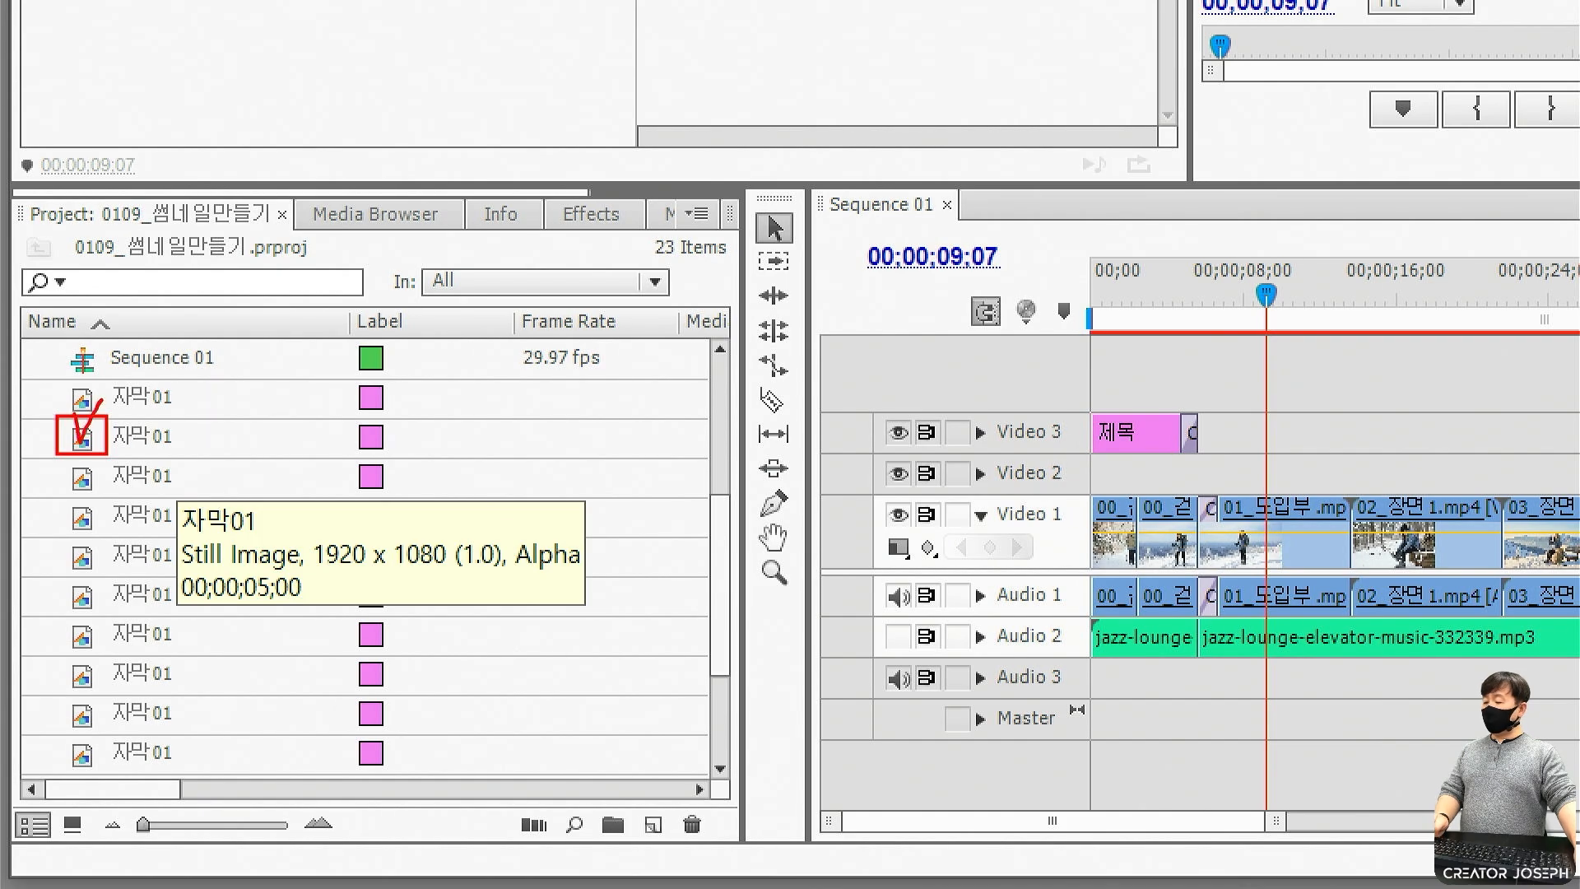
key(Escape)
Rename the second and third 자막01 titles in the list as 자막02 and 자막03.
click(89, 432)
key(ctrl+2)
mouse_move(99, 412)
mouse_down()
mouse_move(187, 462)
mouse_move(233, 403)
mouse_up()
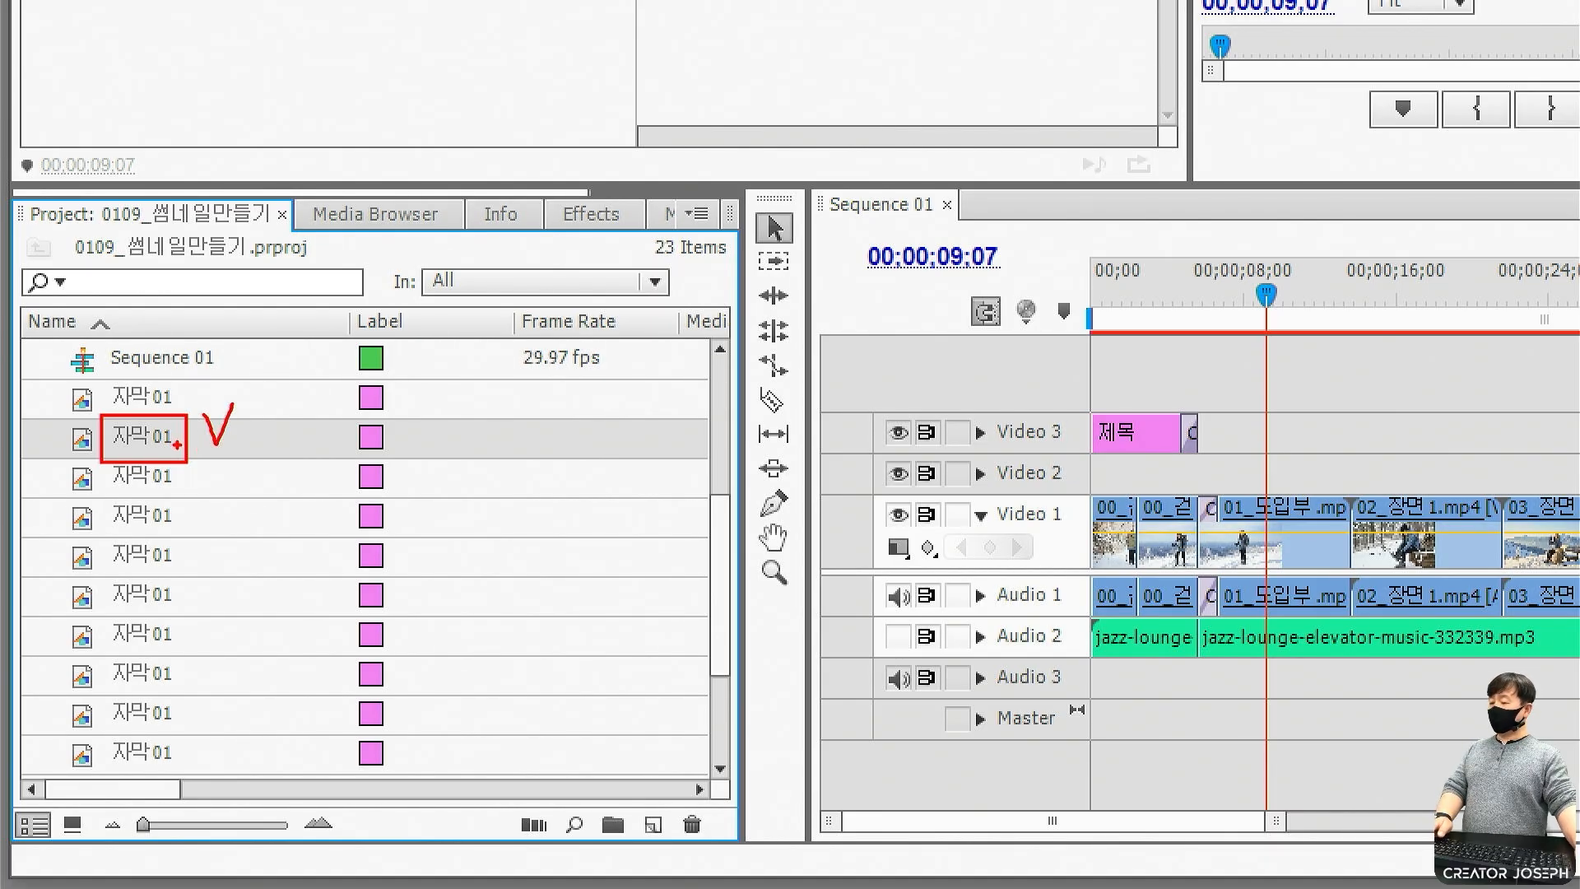
key(Escape)
click(168, 440)
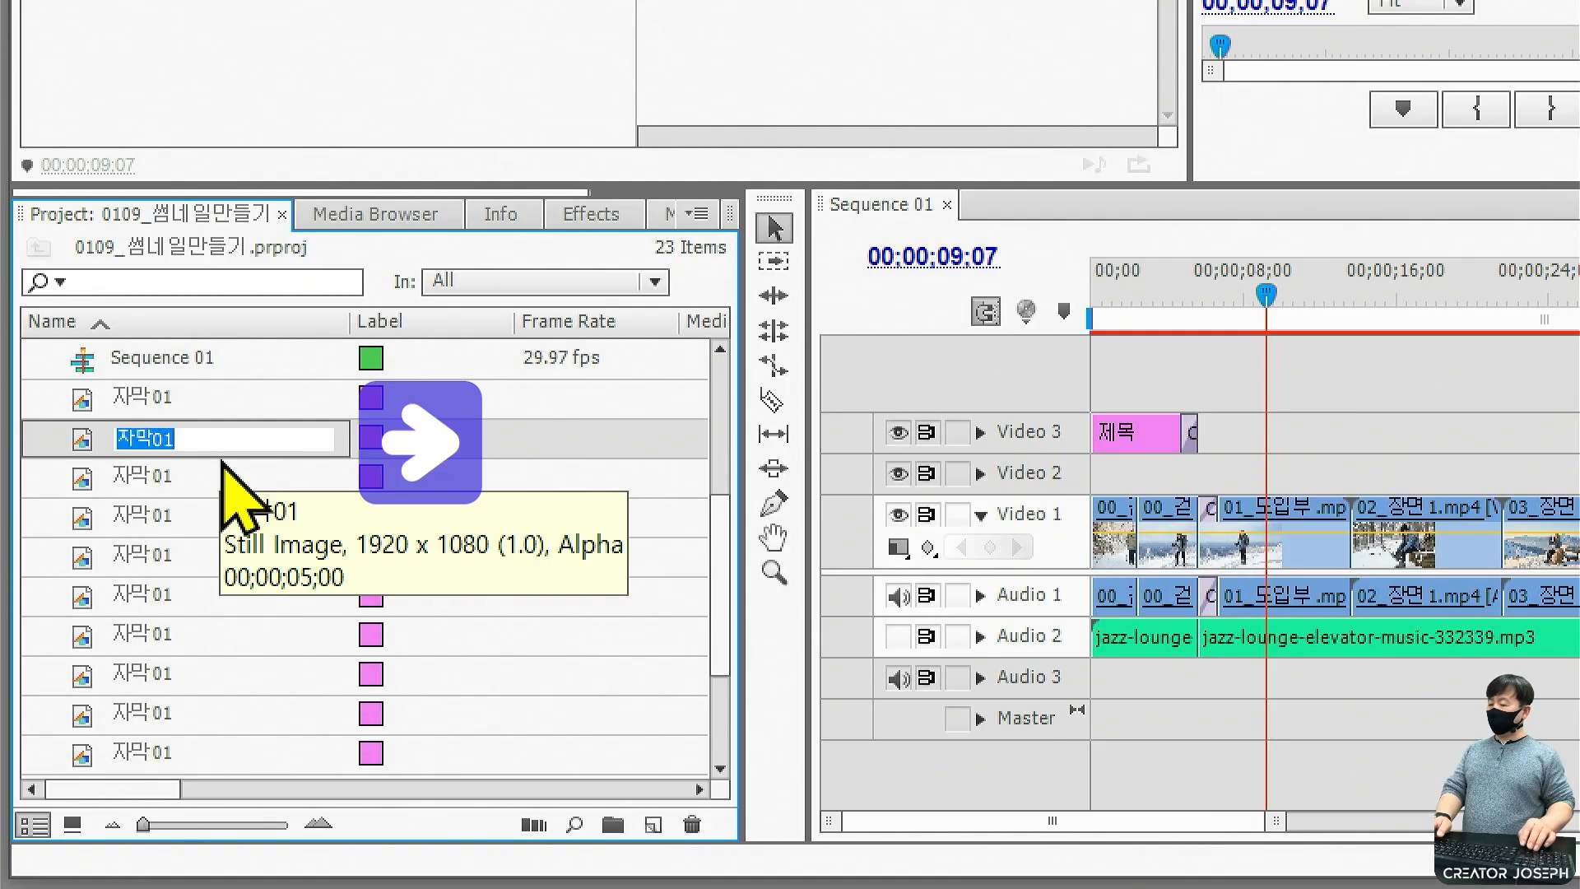
key(Right)
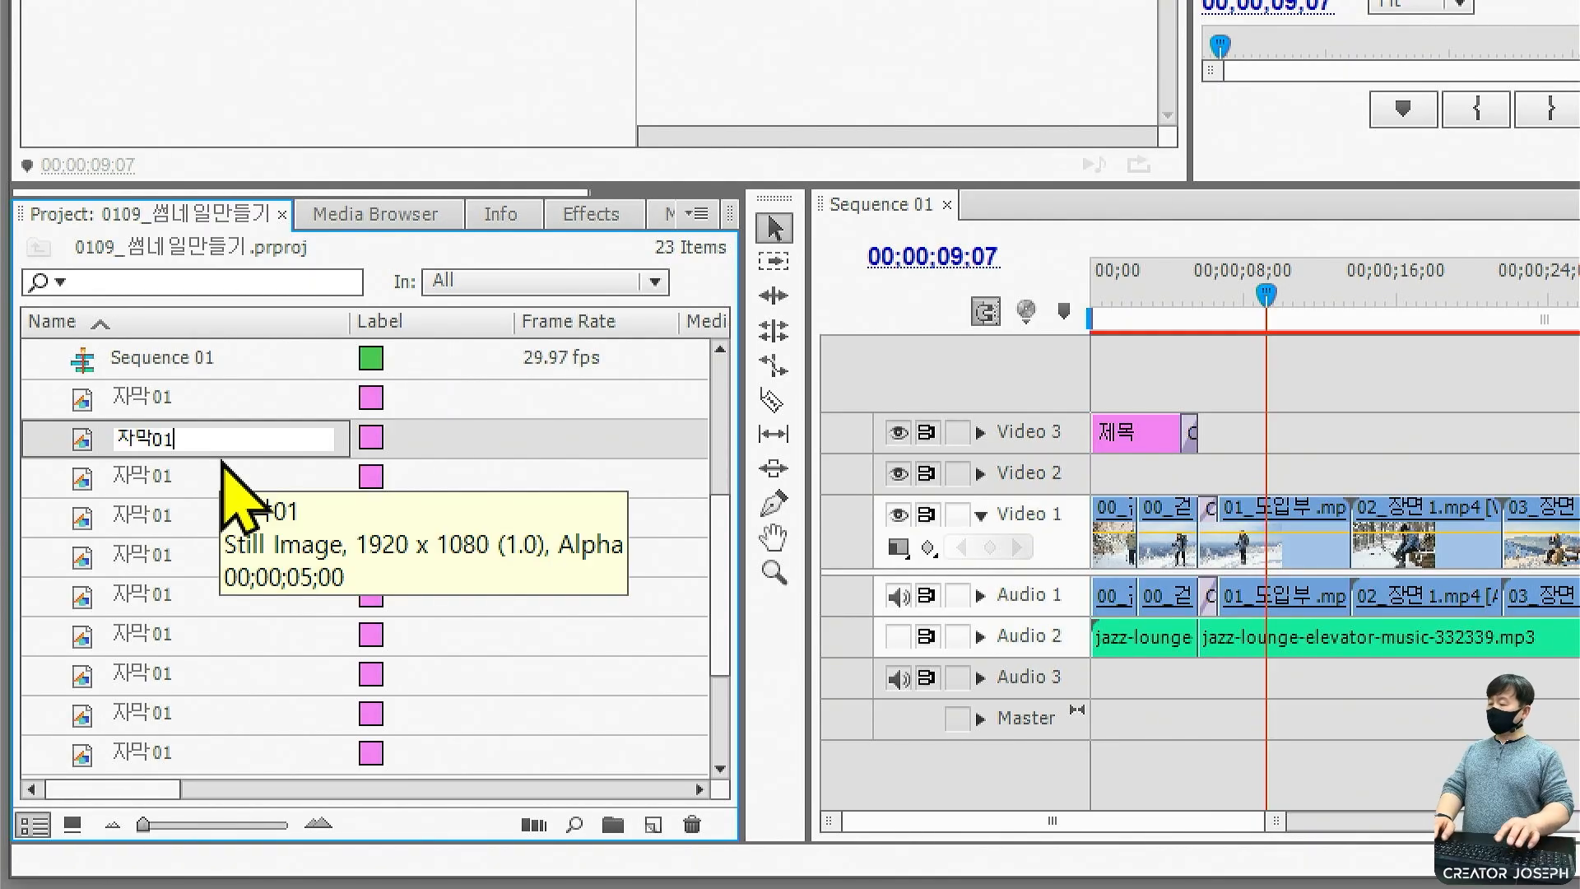
text(2)
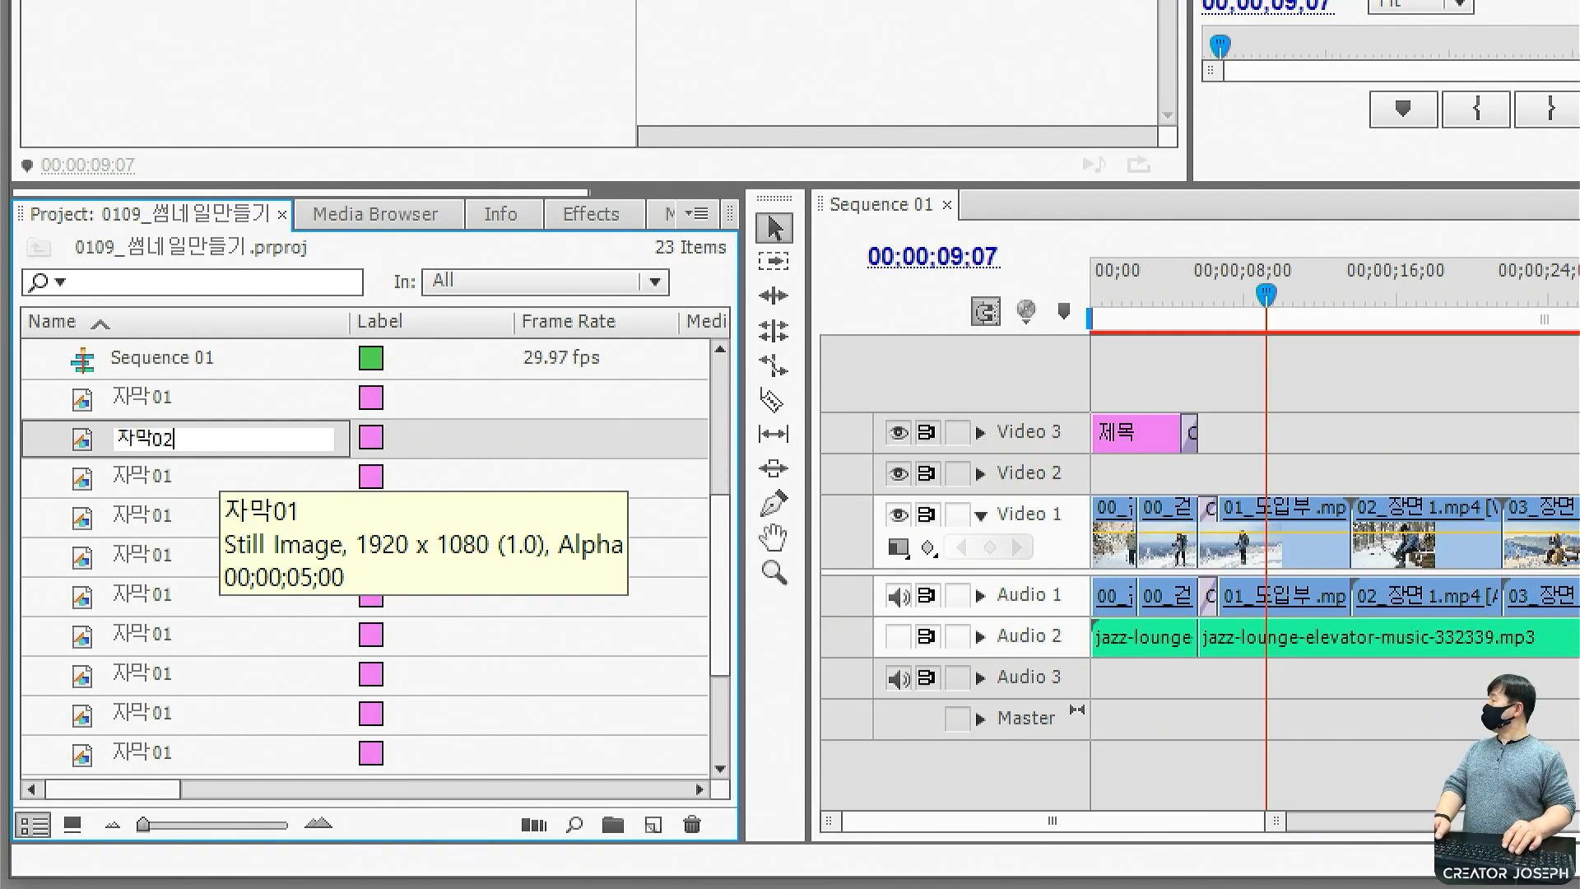
key(Tab)
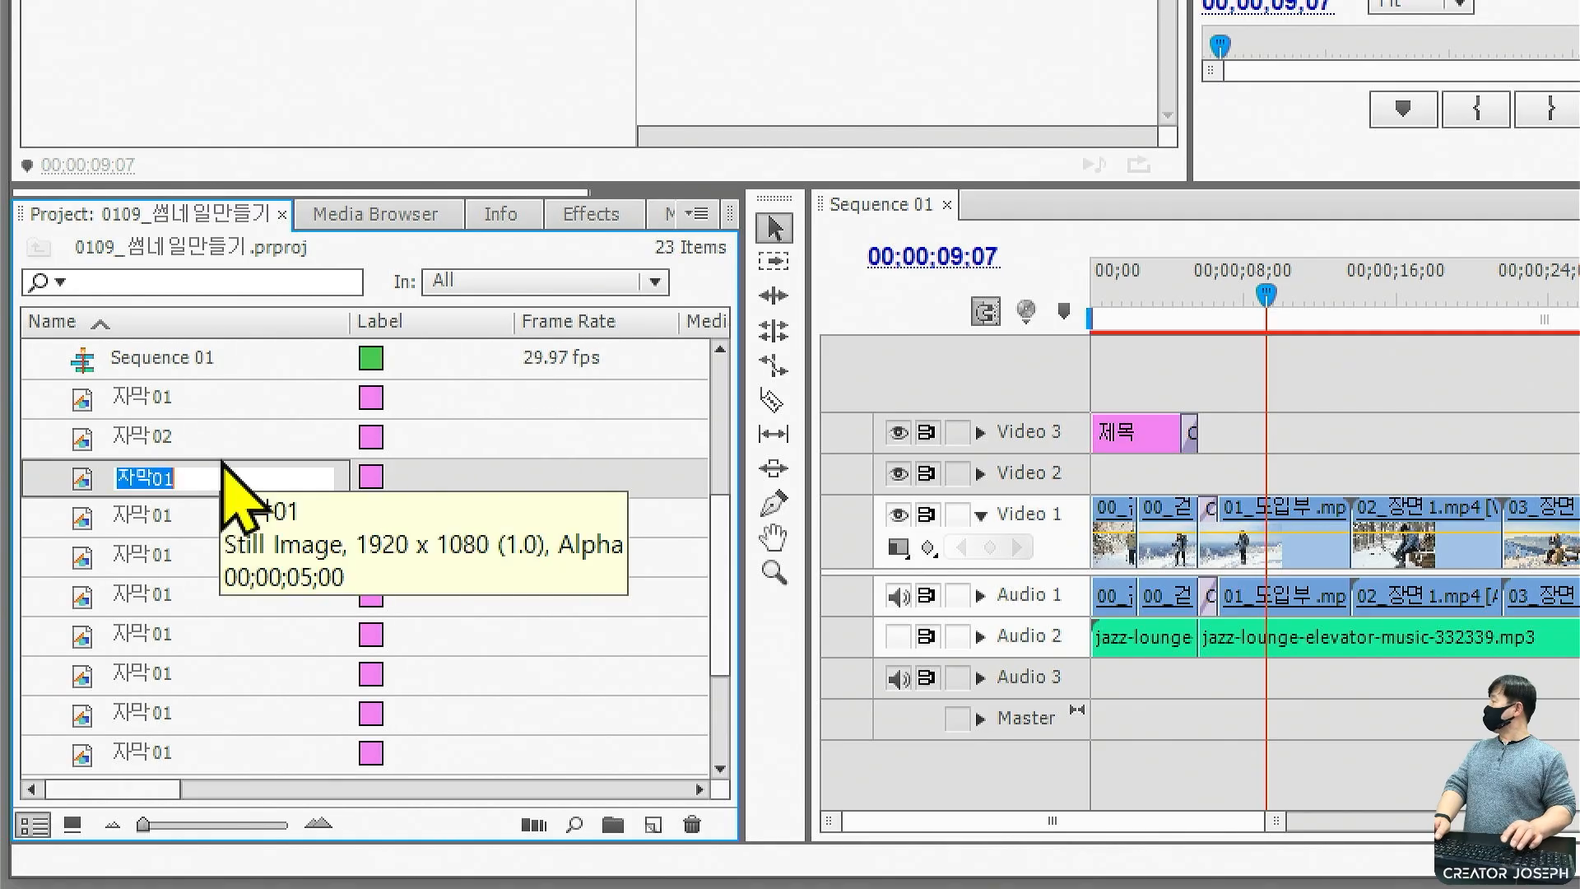
key(Right)
key(BackSpace)
text(3)
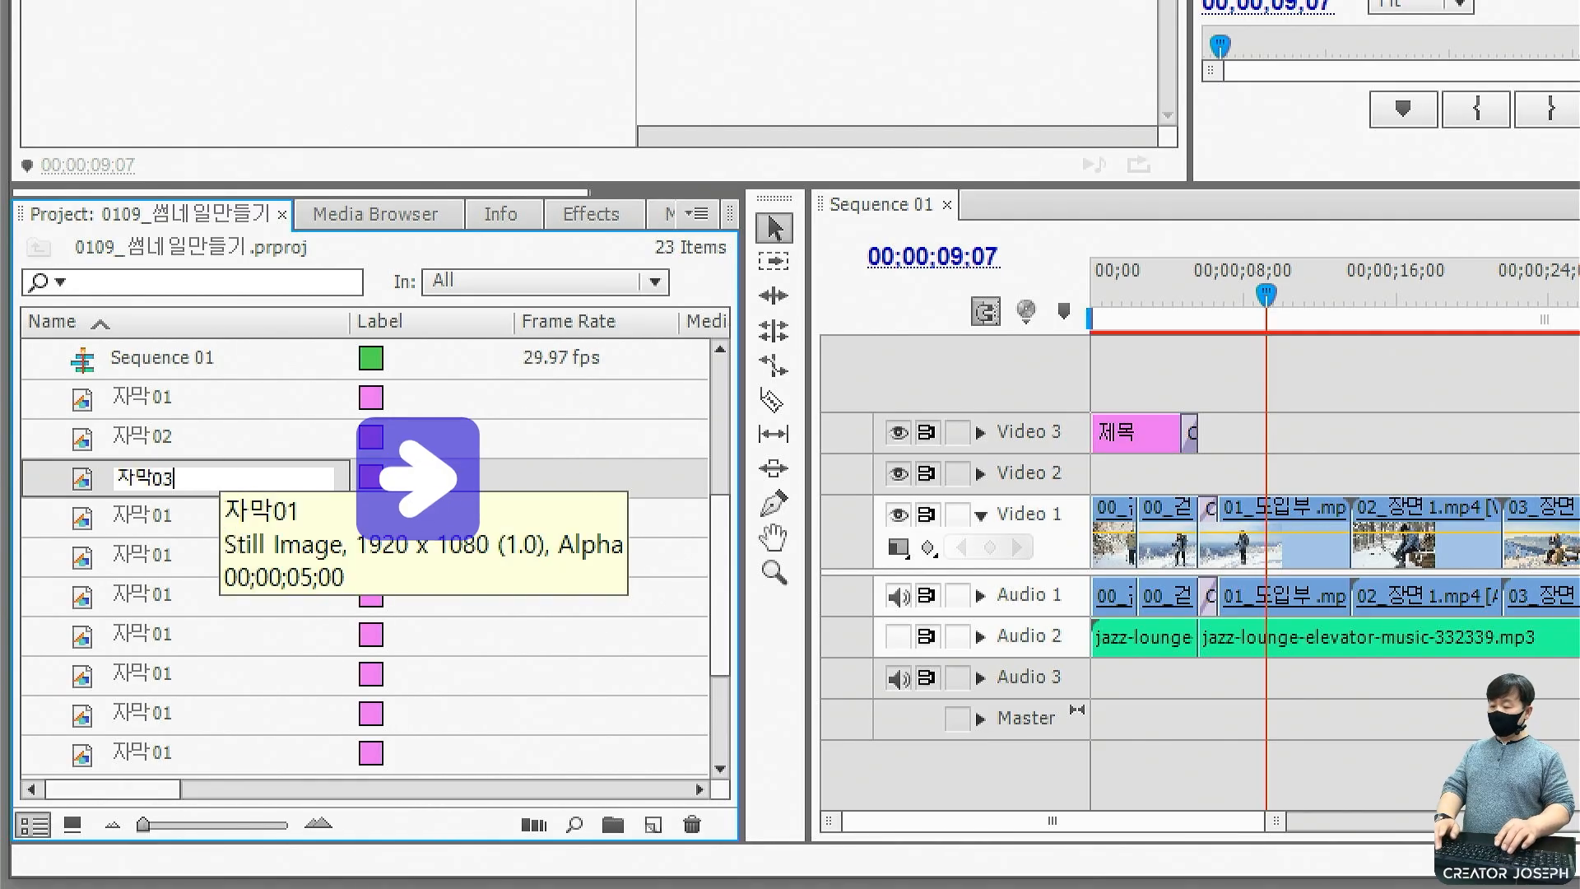
key(Tab)
Rename the three title copies below 자막03 as 자막04, 자막05 and 자막06.
key(Right)
text(4)
key(Tab)
key(Right)
key(BackSpace)
text(5)
key(Tab)
key(Right)
key(BackSpace)
text(6)
key(Tab)
Rename the three title copies below 자막06 as 자막07, 자막08 and 자막09.
key(Right)
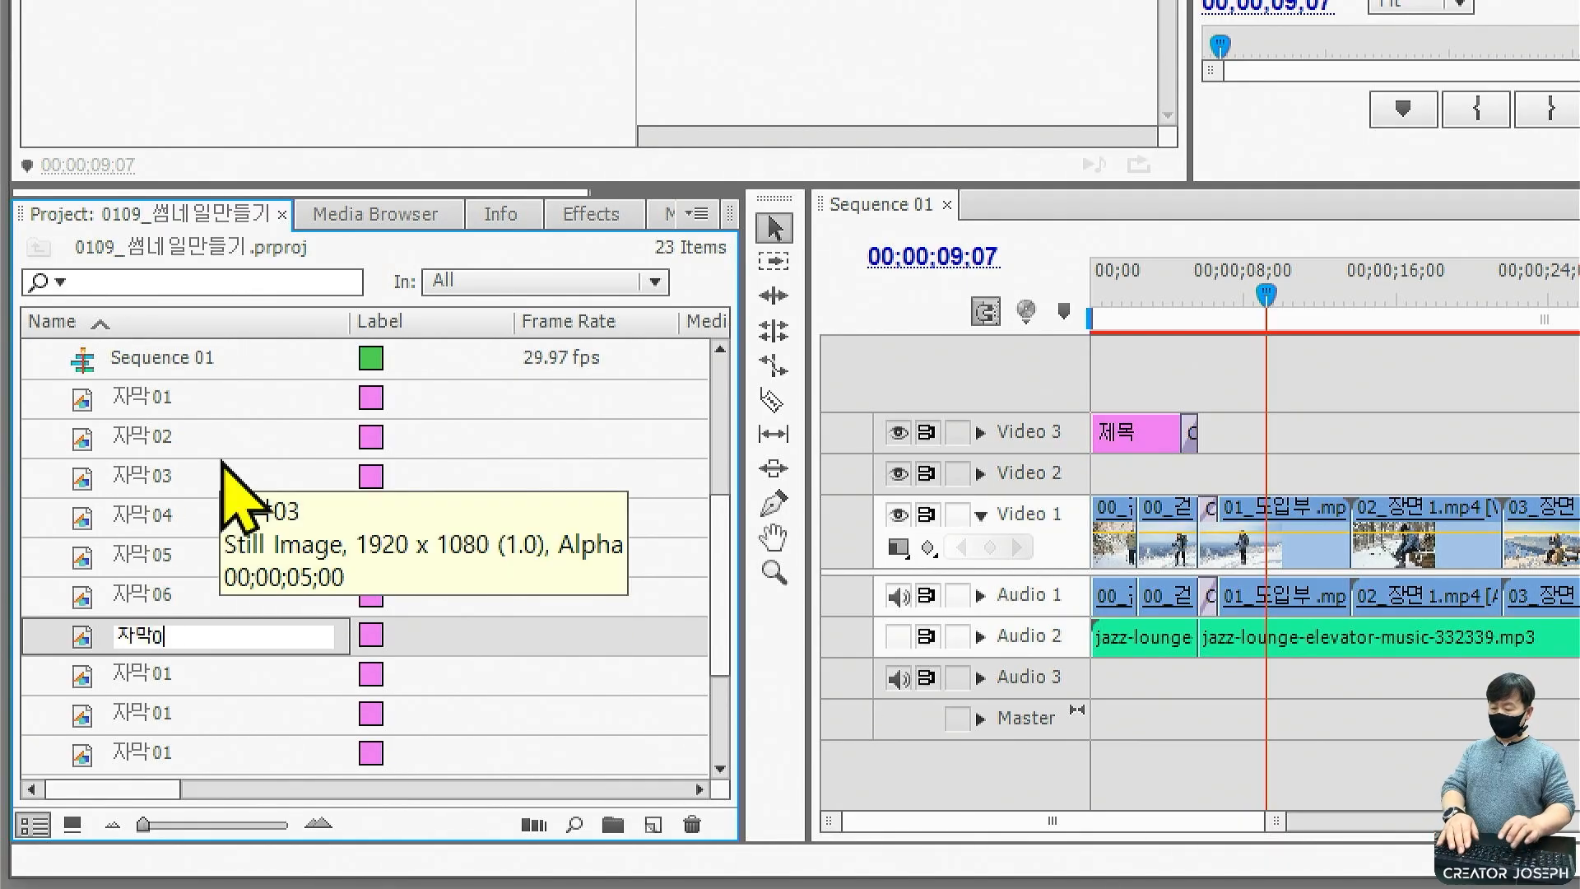
text(7)
key(Tab)
key(Right)
key(BackSpace)
text(8)
key(Tab)
key(Right)
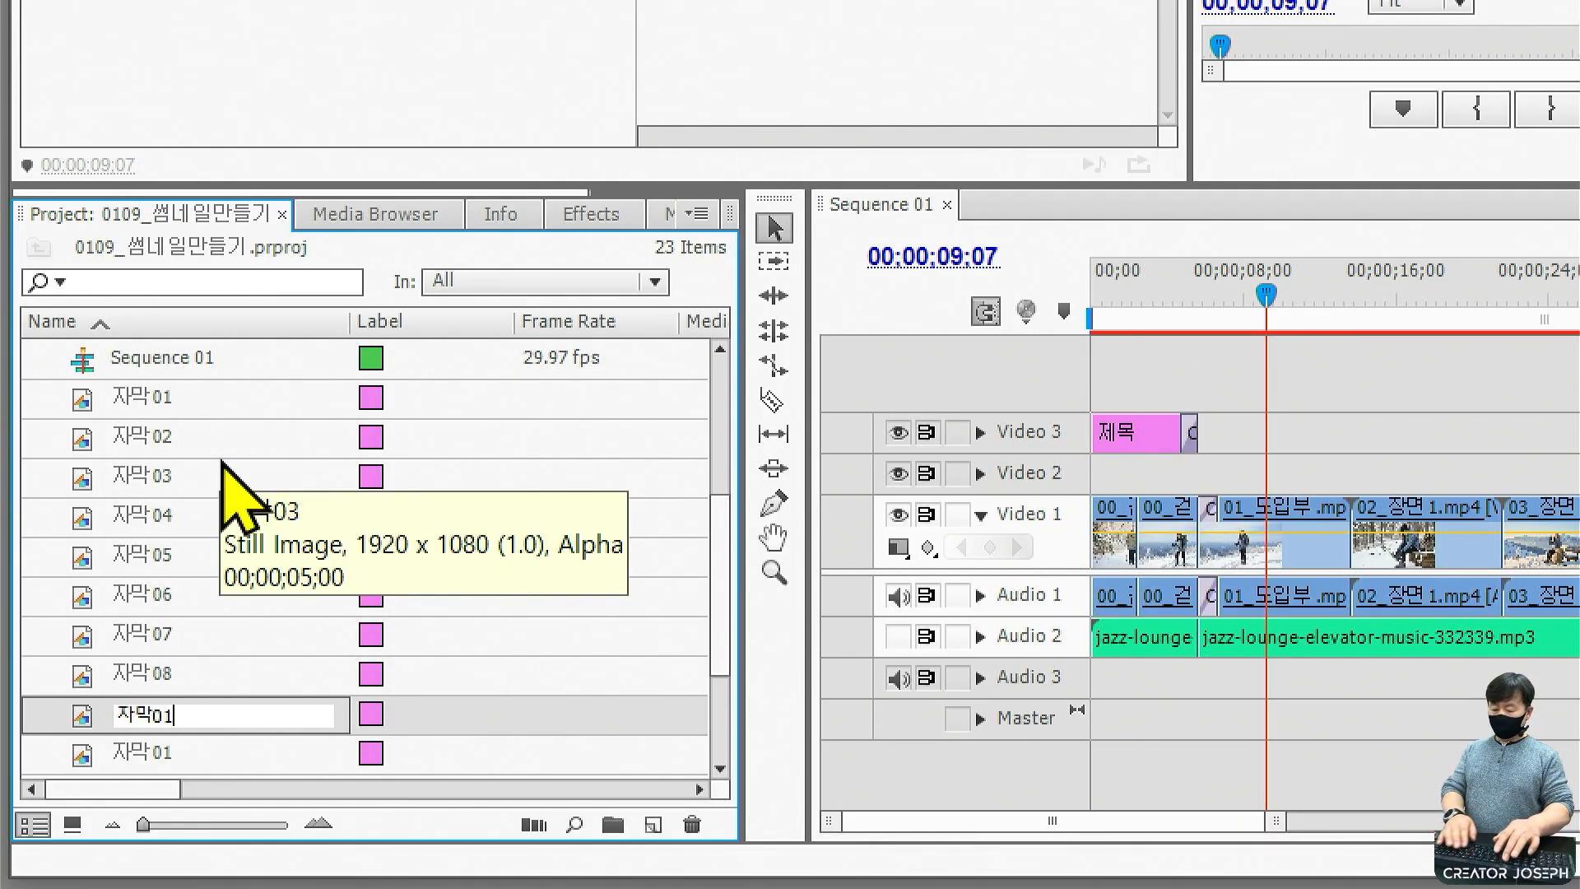
text(9)
key(Tab)
Rename the two title copies below 자막09 as 자막10 and 자막11.
key(Right)
key(BackSpace)
key(BackSpace)
text(10)
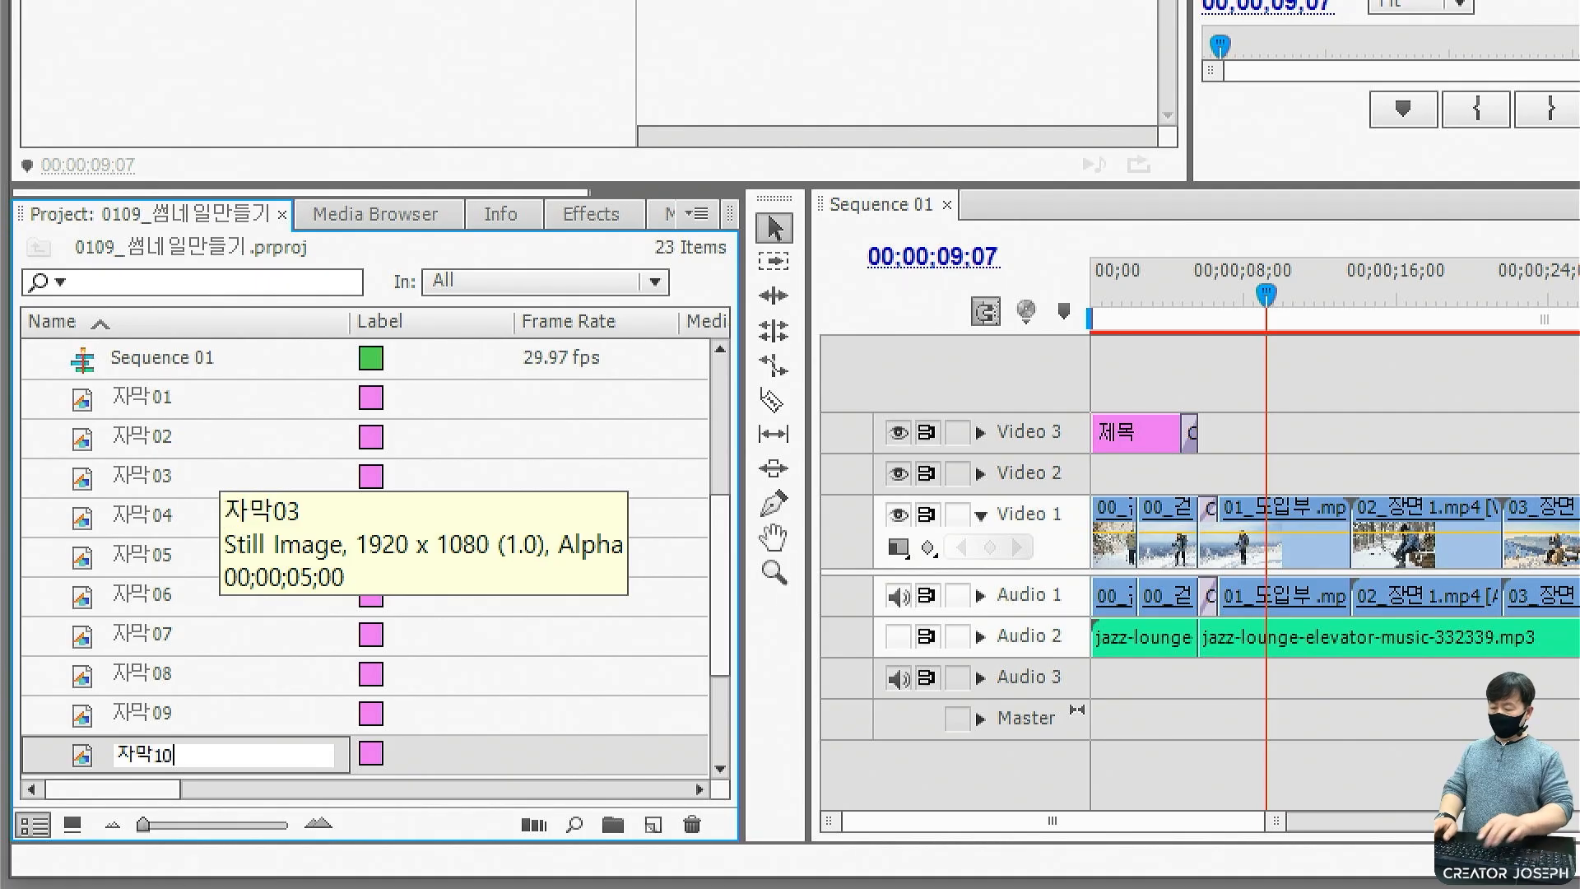
key(Tab)
key(Right)
key(BackSpace)
key(BackSpace)
text(11)
key(Tab)
Rename the last two title copies as 자막12 and 자막13 and leave name editing.
key(Right)
key(BackSpace)
key(BackSpace)
text(12)
key(Tab)
key(Right)
key(BackSpace)
key(BackSpace)
text(13)
key(Tab)
key(Escape)
scroll(123, 477, up, 3)
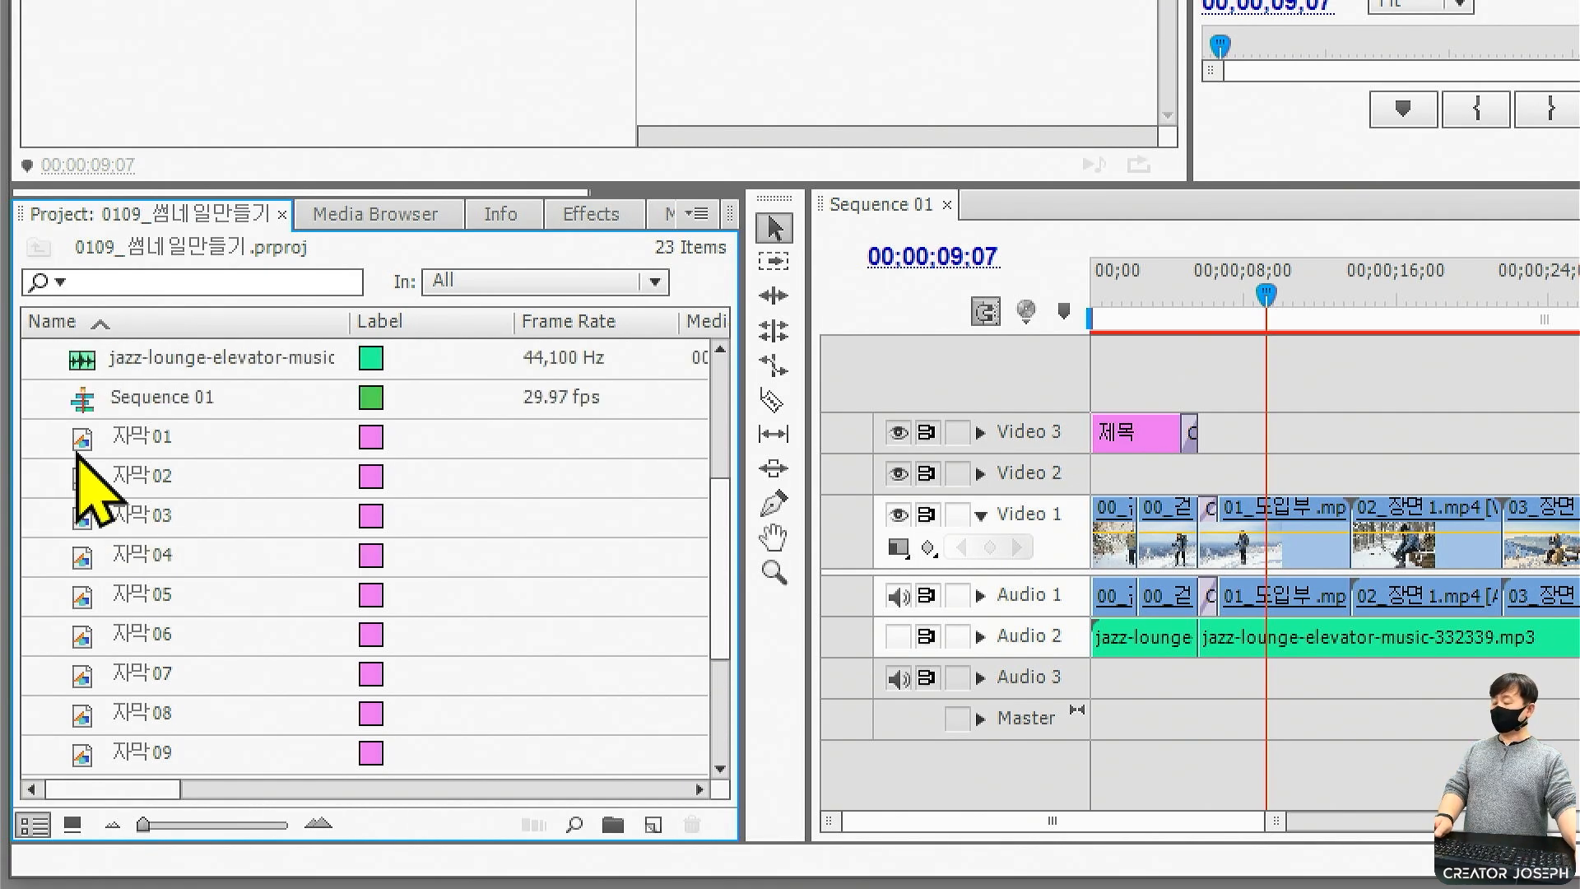
Select the 자막01 title and show the project items as thumbnails again.
click(74, 438)
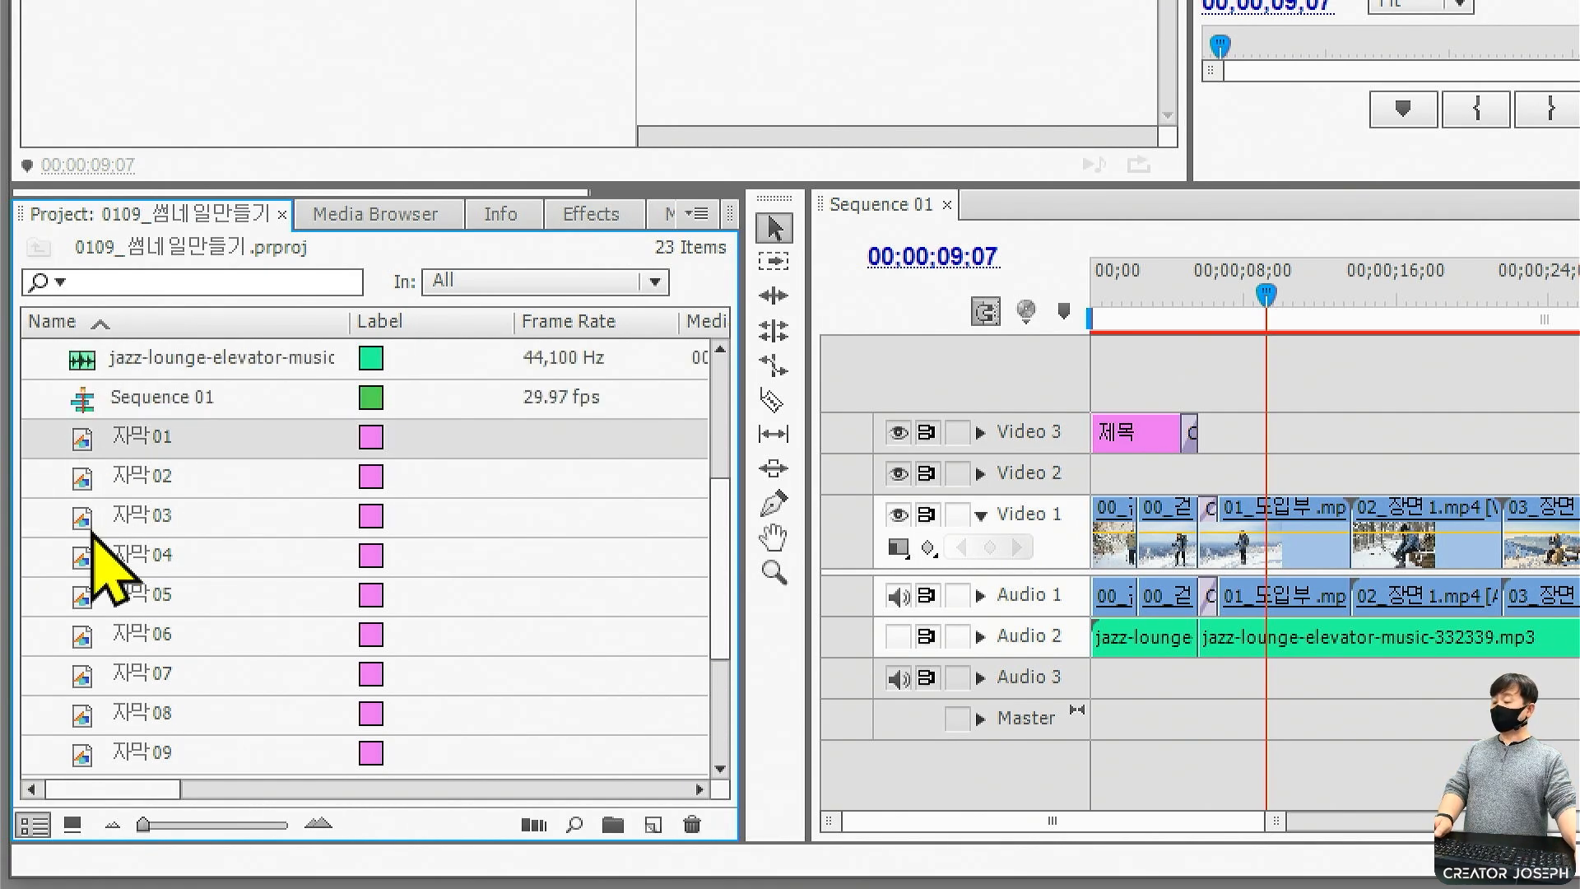
click(73, 824)
scroll(158, 652, down, 5)
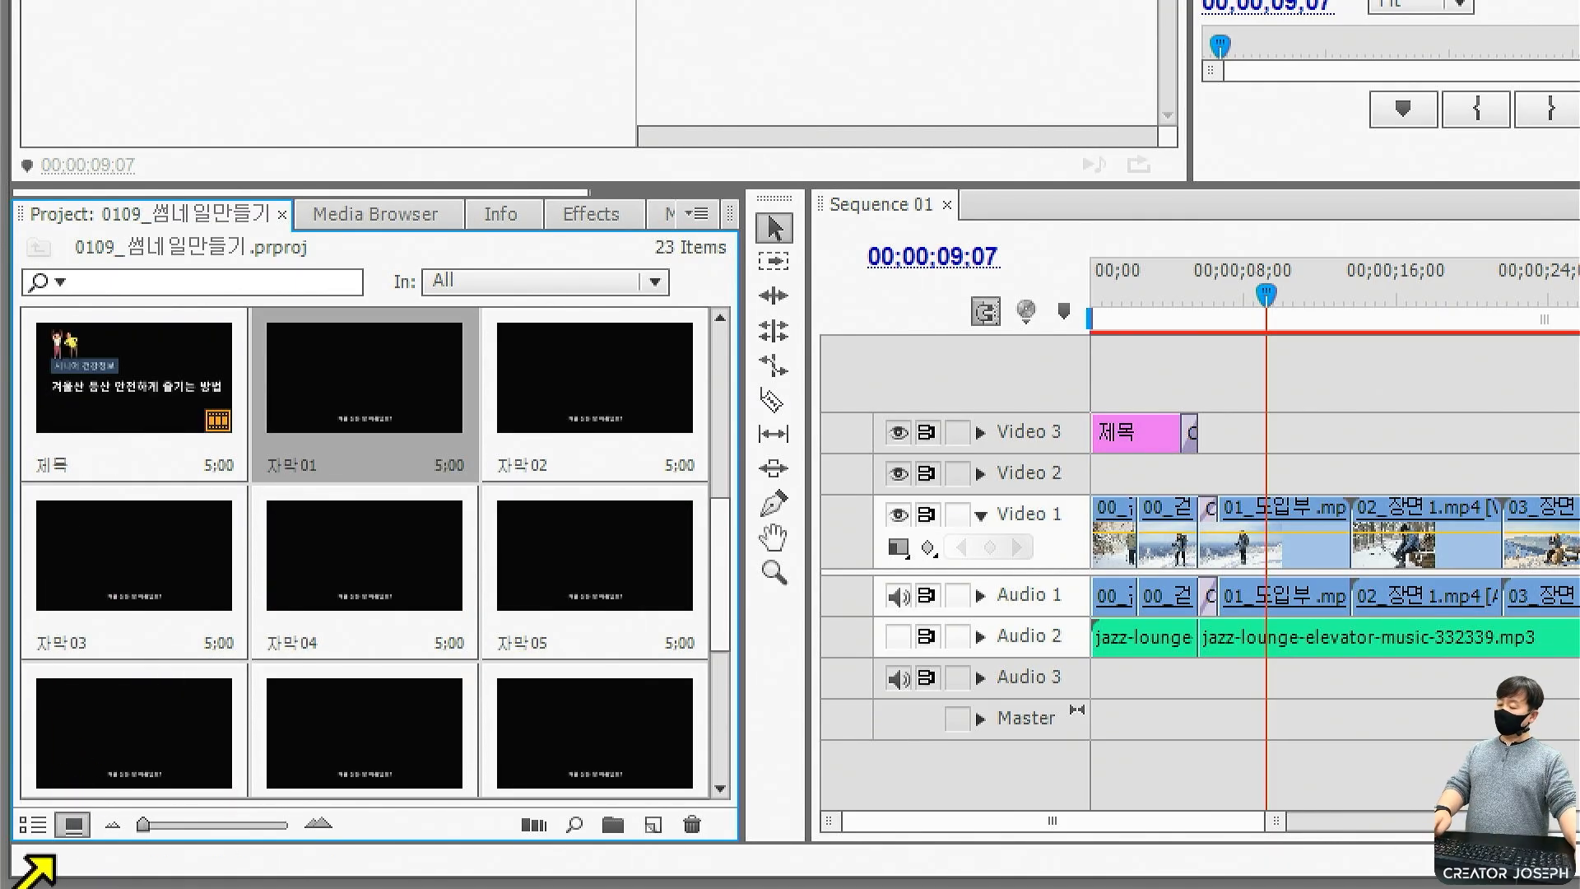
drag(59, 811, 107, 861)
mouse_move(73, 775)
mouse_down()
mouse_move(84, 798)
mouse_move(102, 772)
mouse_up()
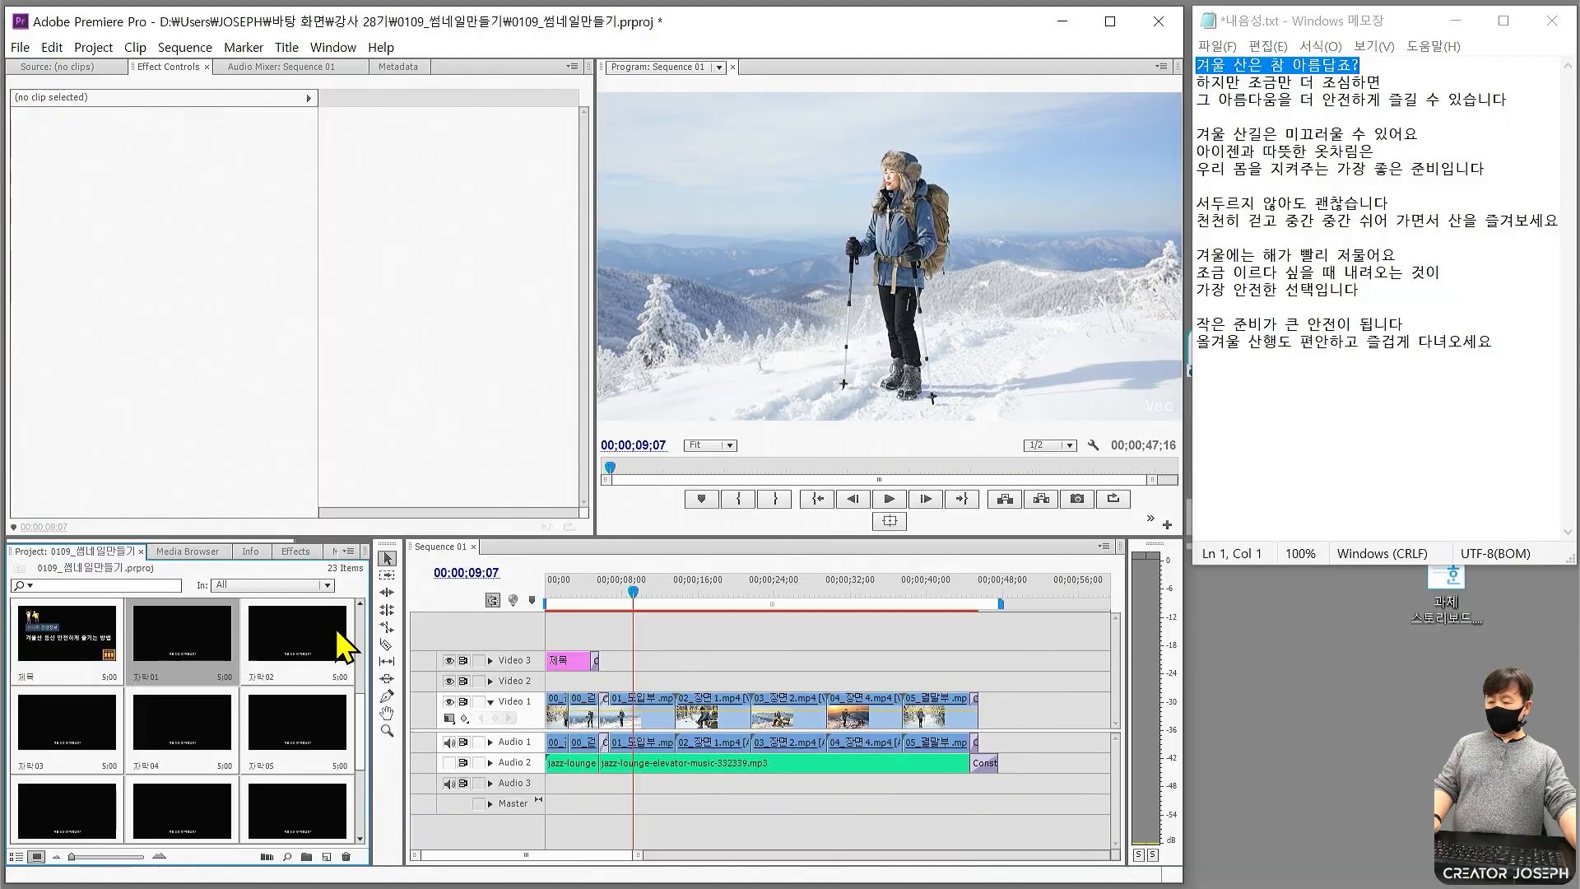
Open the 자막02 title for editing and copy the script line "하지만 조금만 더 조심하면" from Notepad.
click(677, 362)
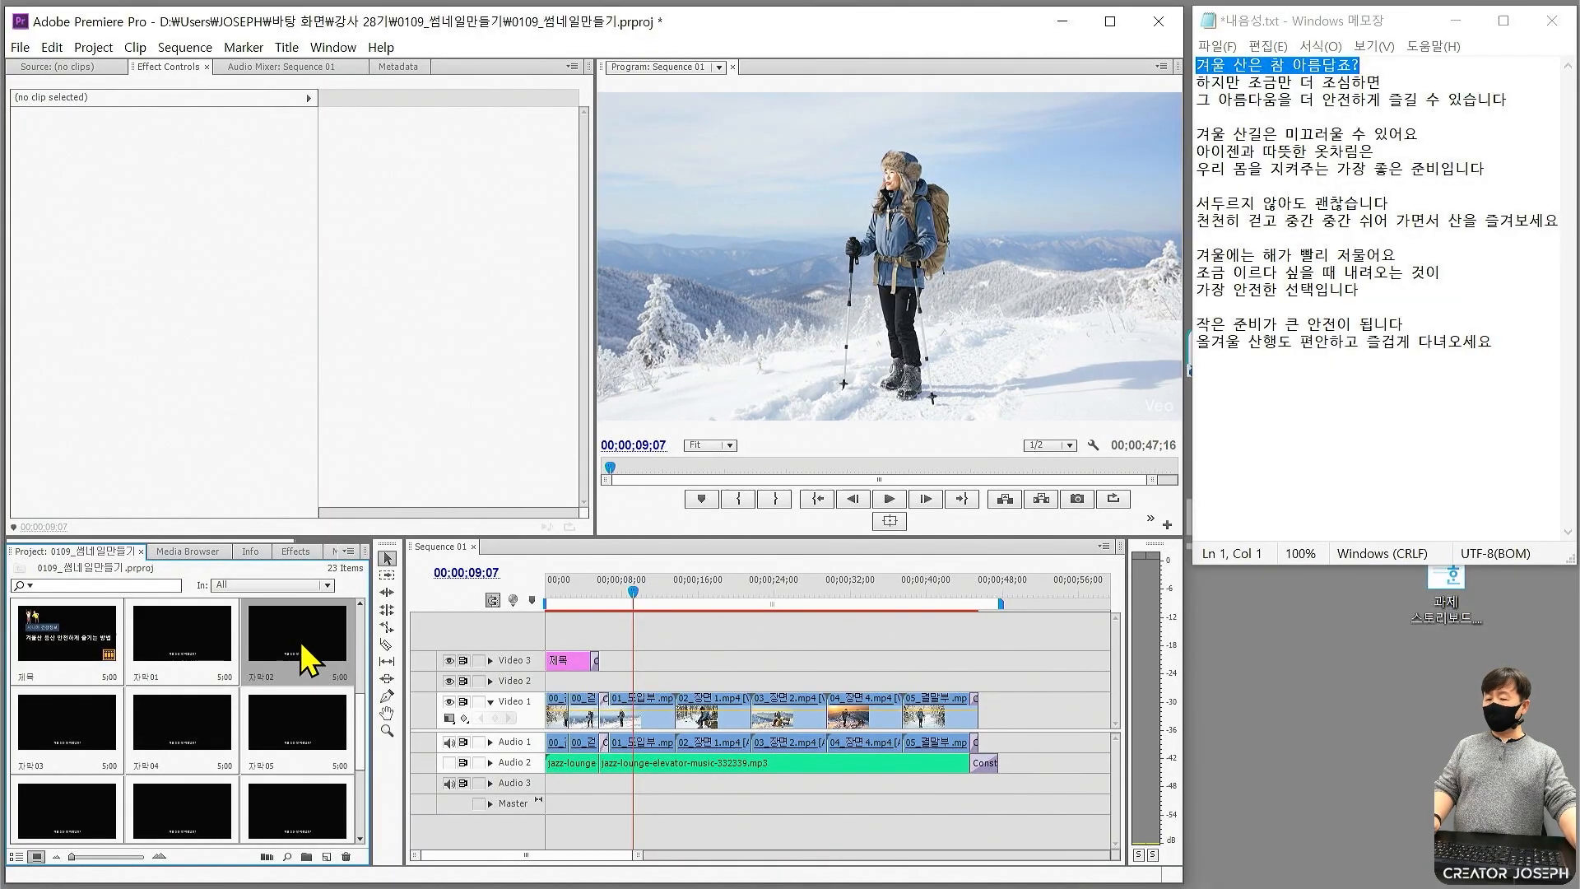
double_click(306, 658)
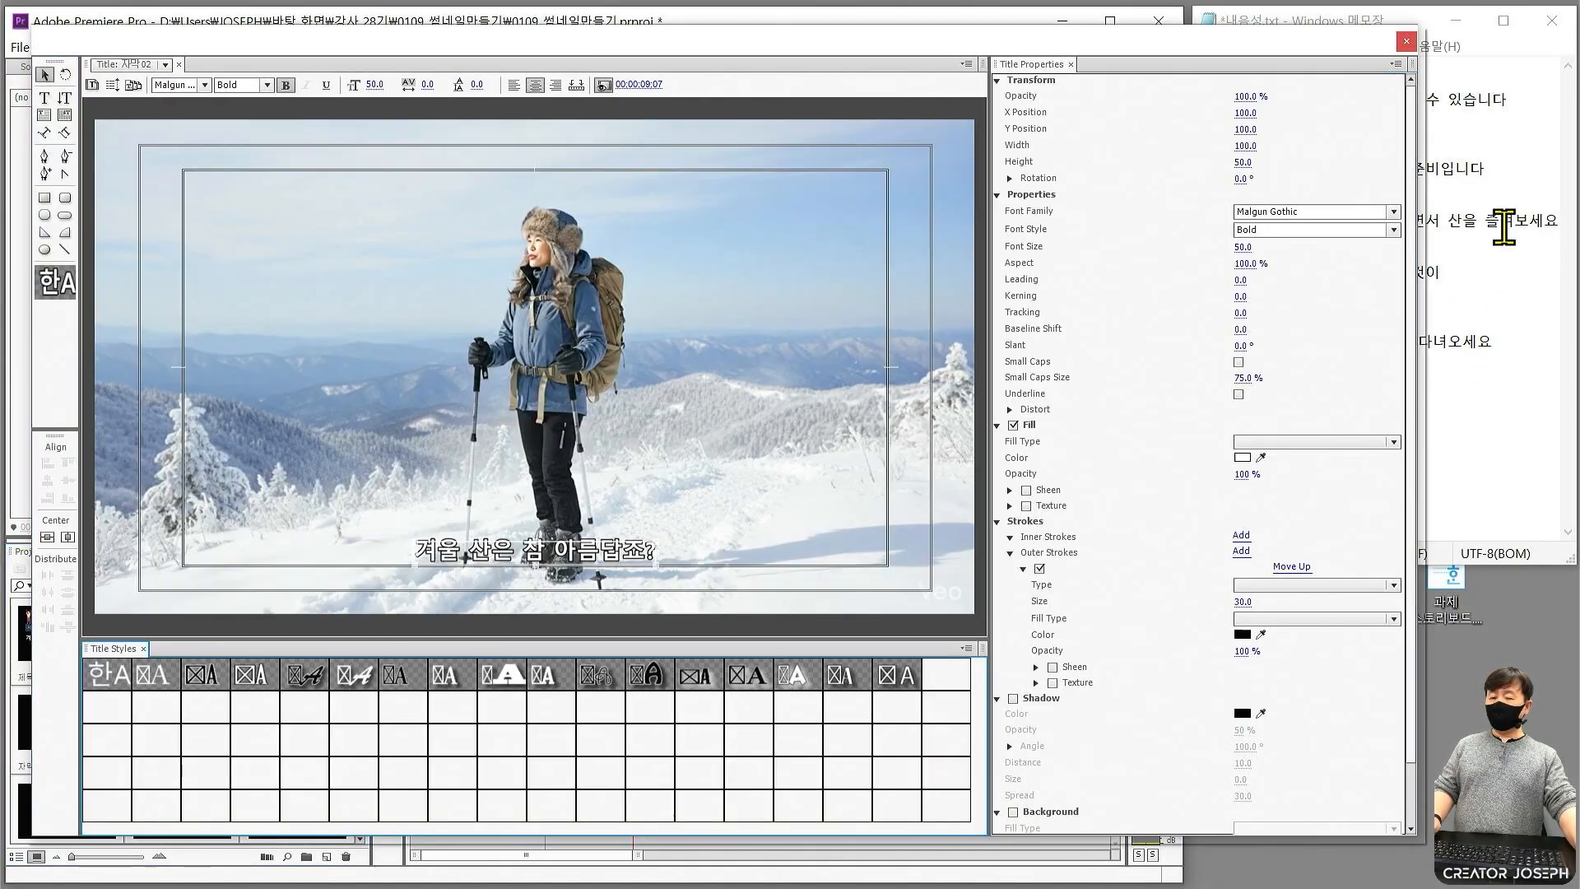
click(1511, 115)
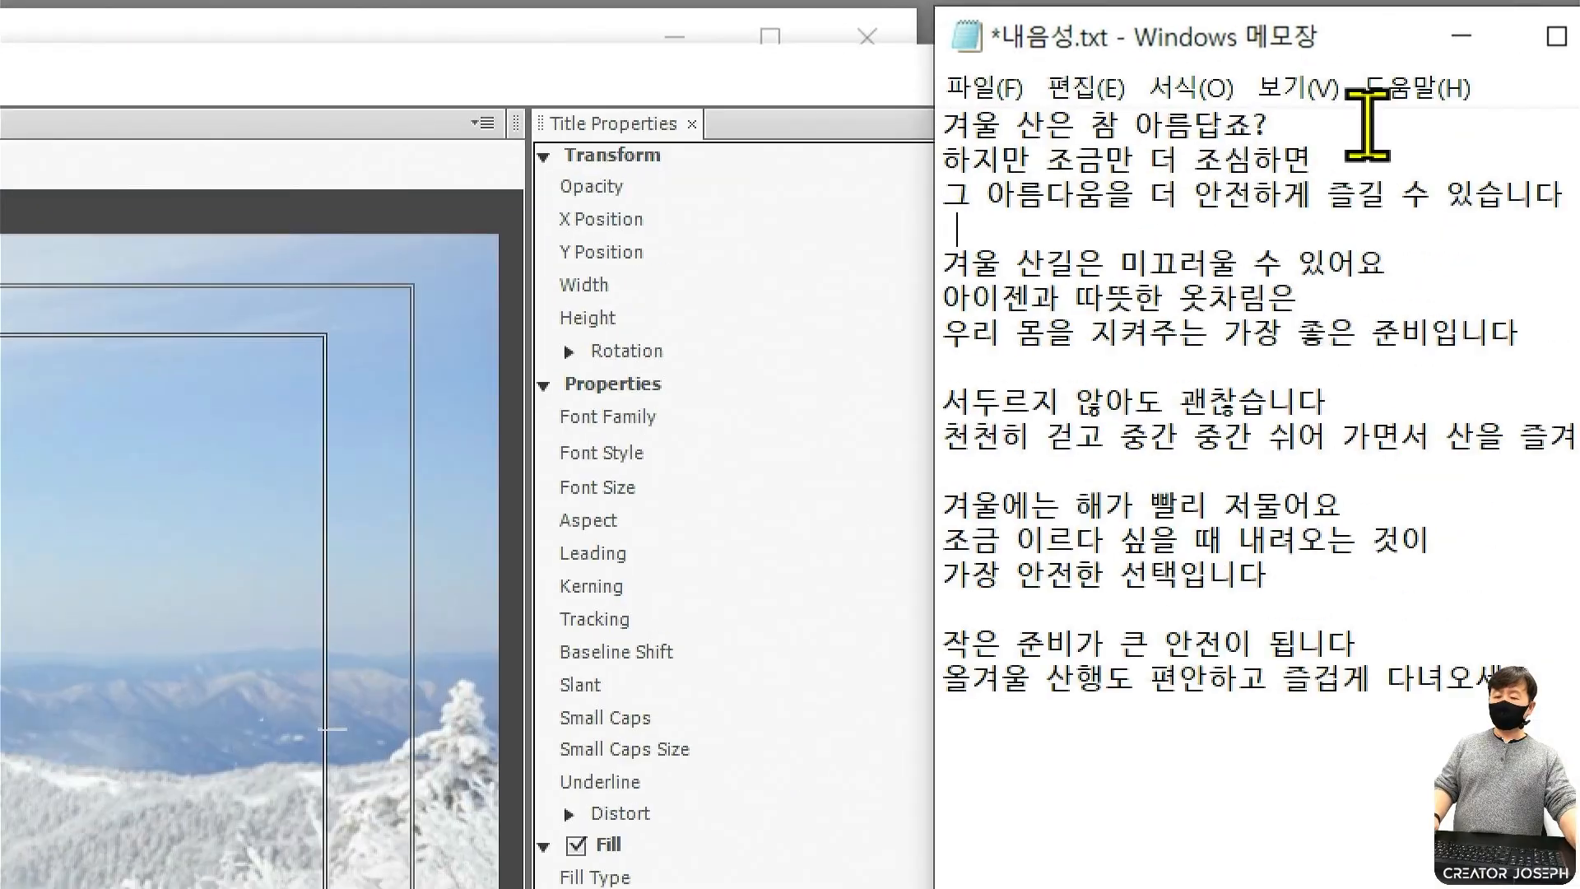
click(1397, 79)
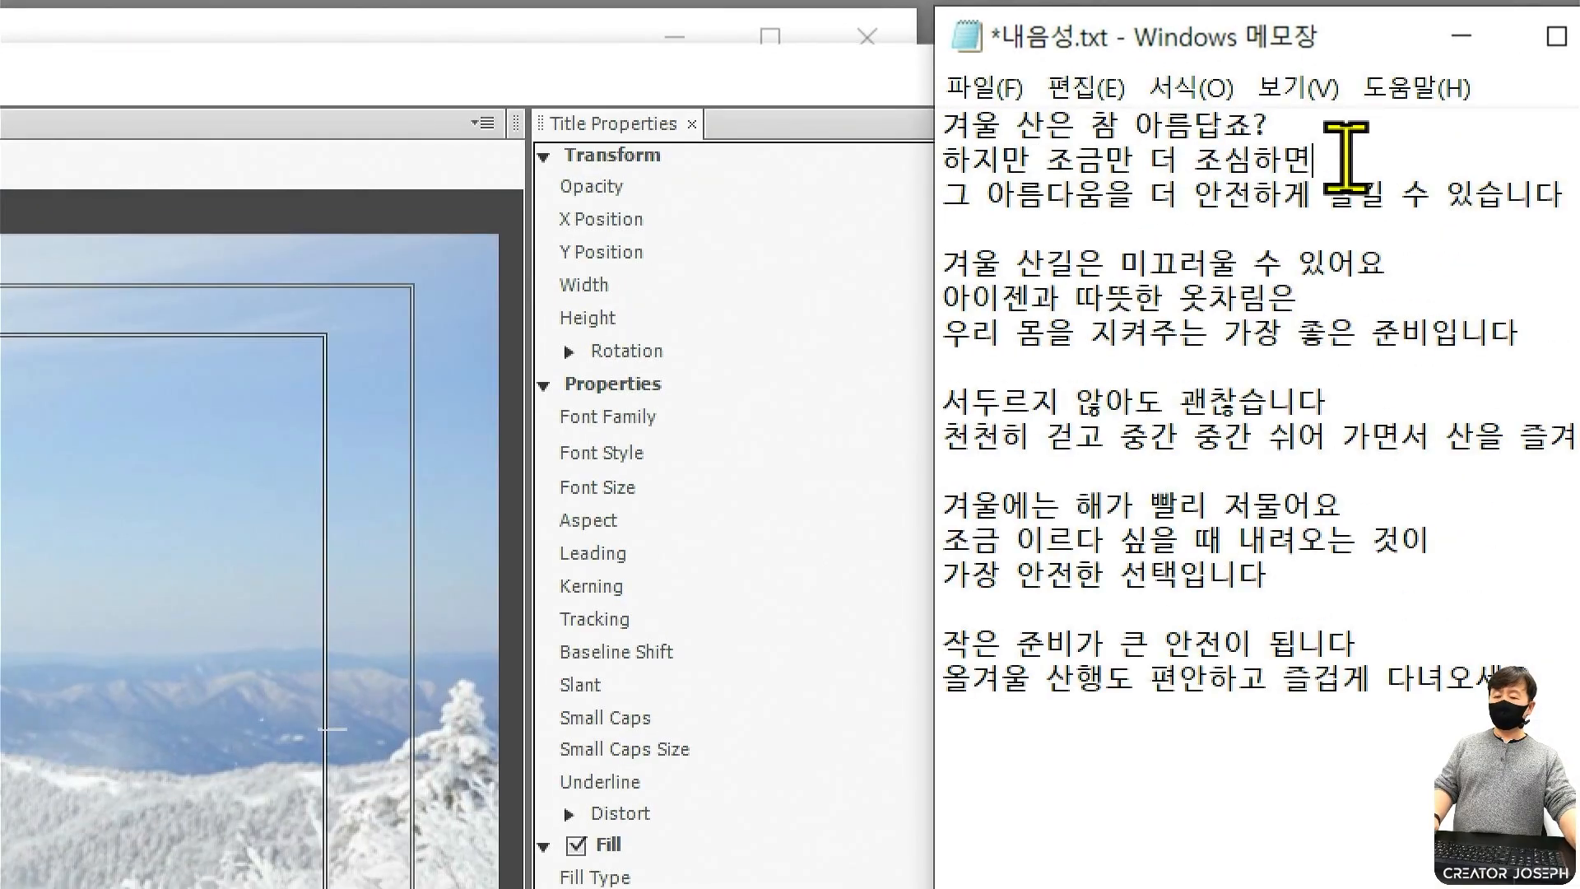
drag(1346, 157, 913, 156)
right_click(1108, 169)
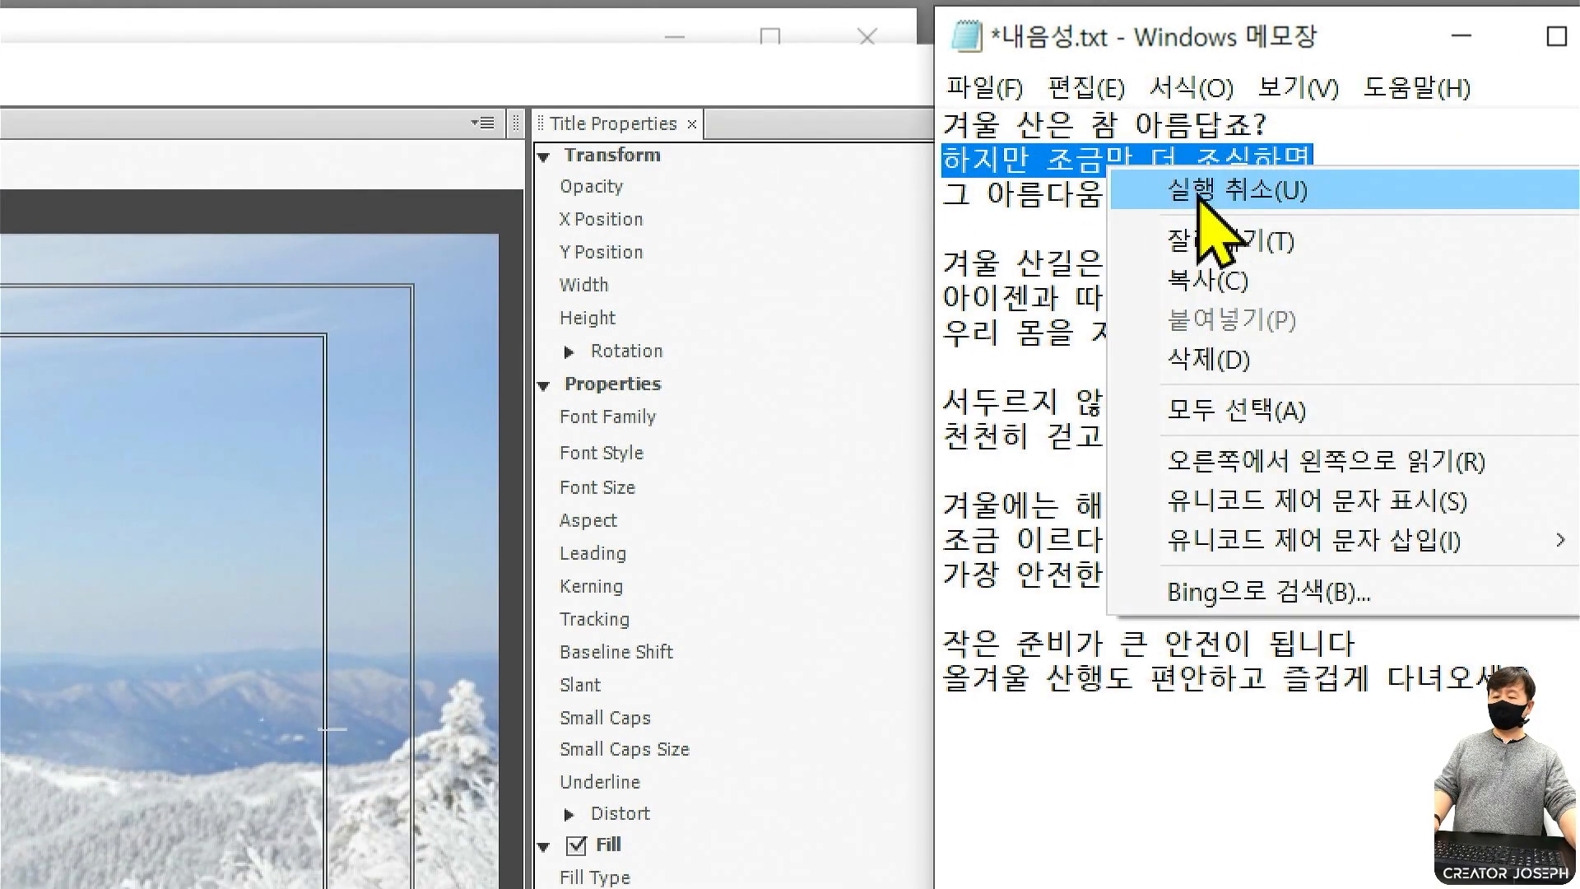
click(1209, 280)
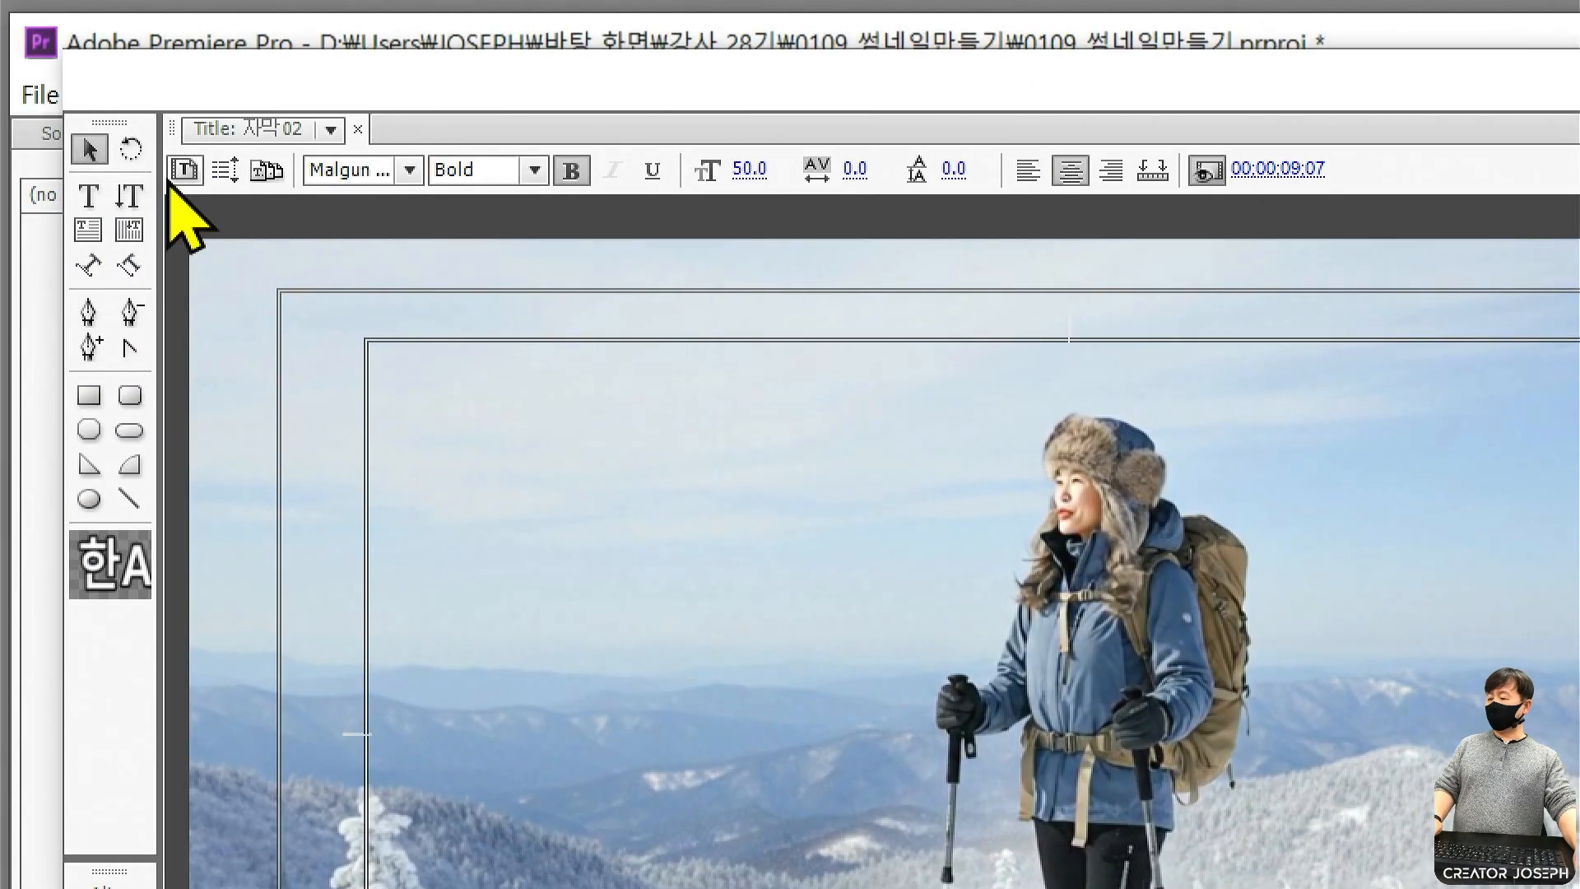
Replace the 자막02 title's text with "하지만 조금만 더 조심하면" and close the title editor.
click(89, 196)
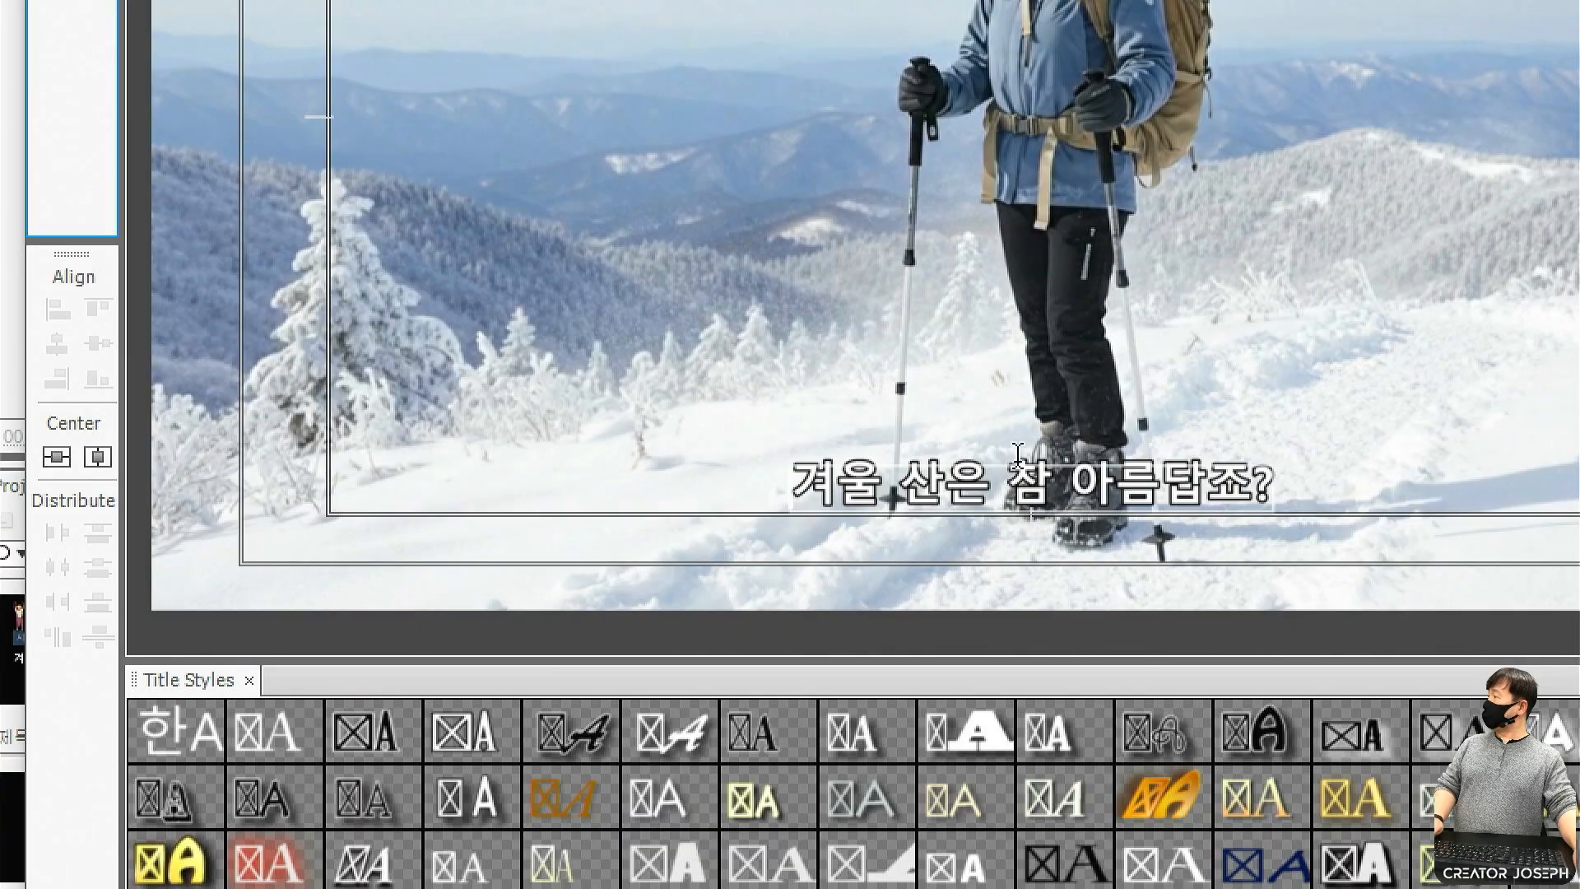
click(1017, 486)
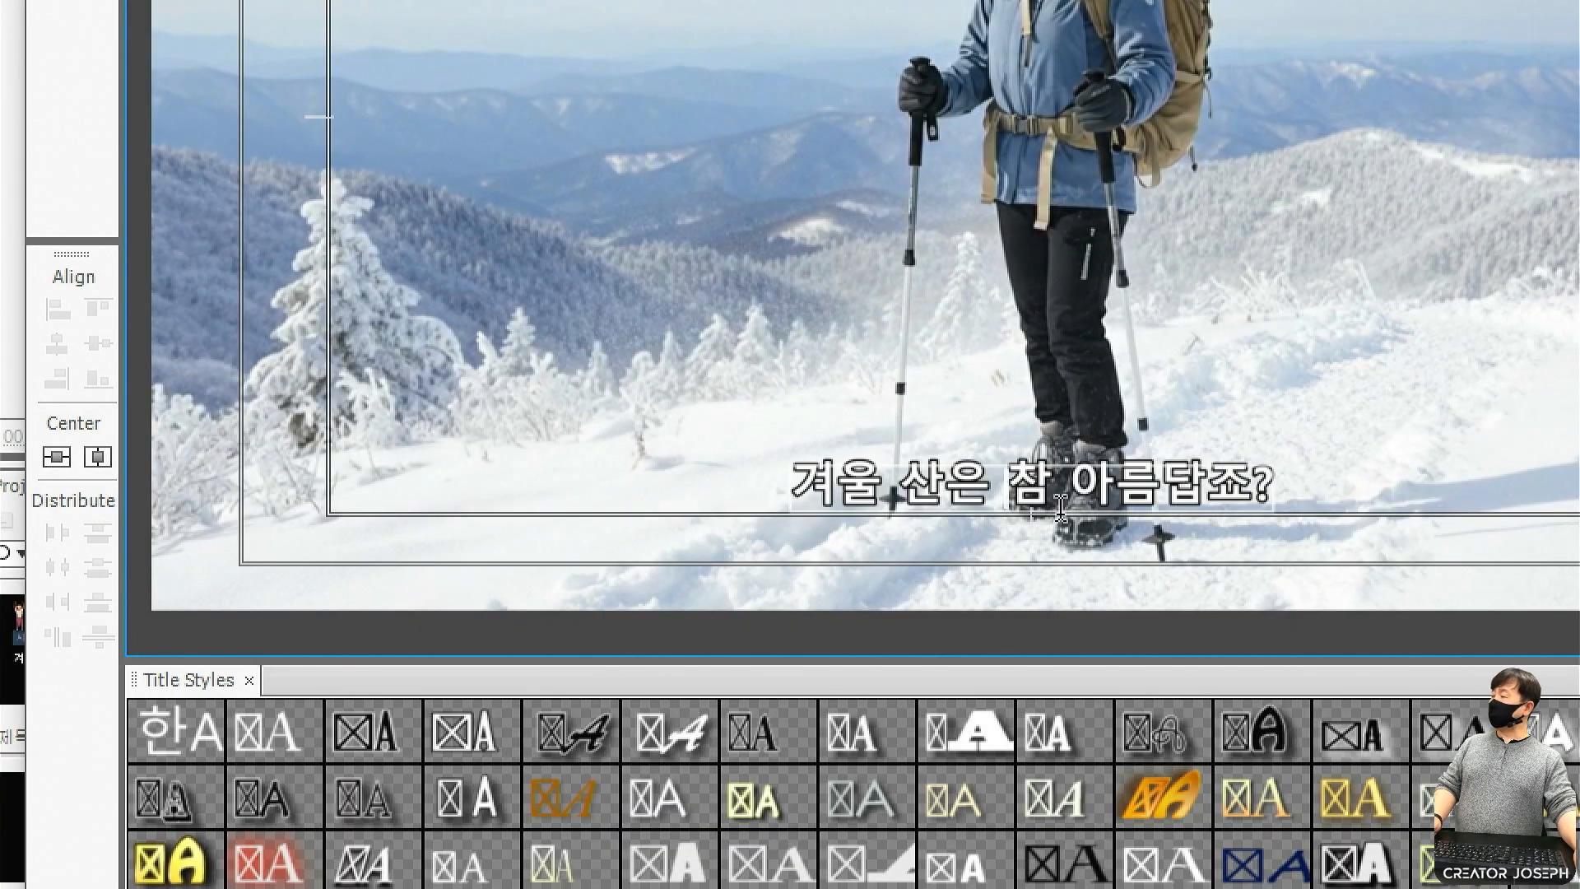
key(ctrl+a)
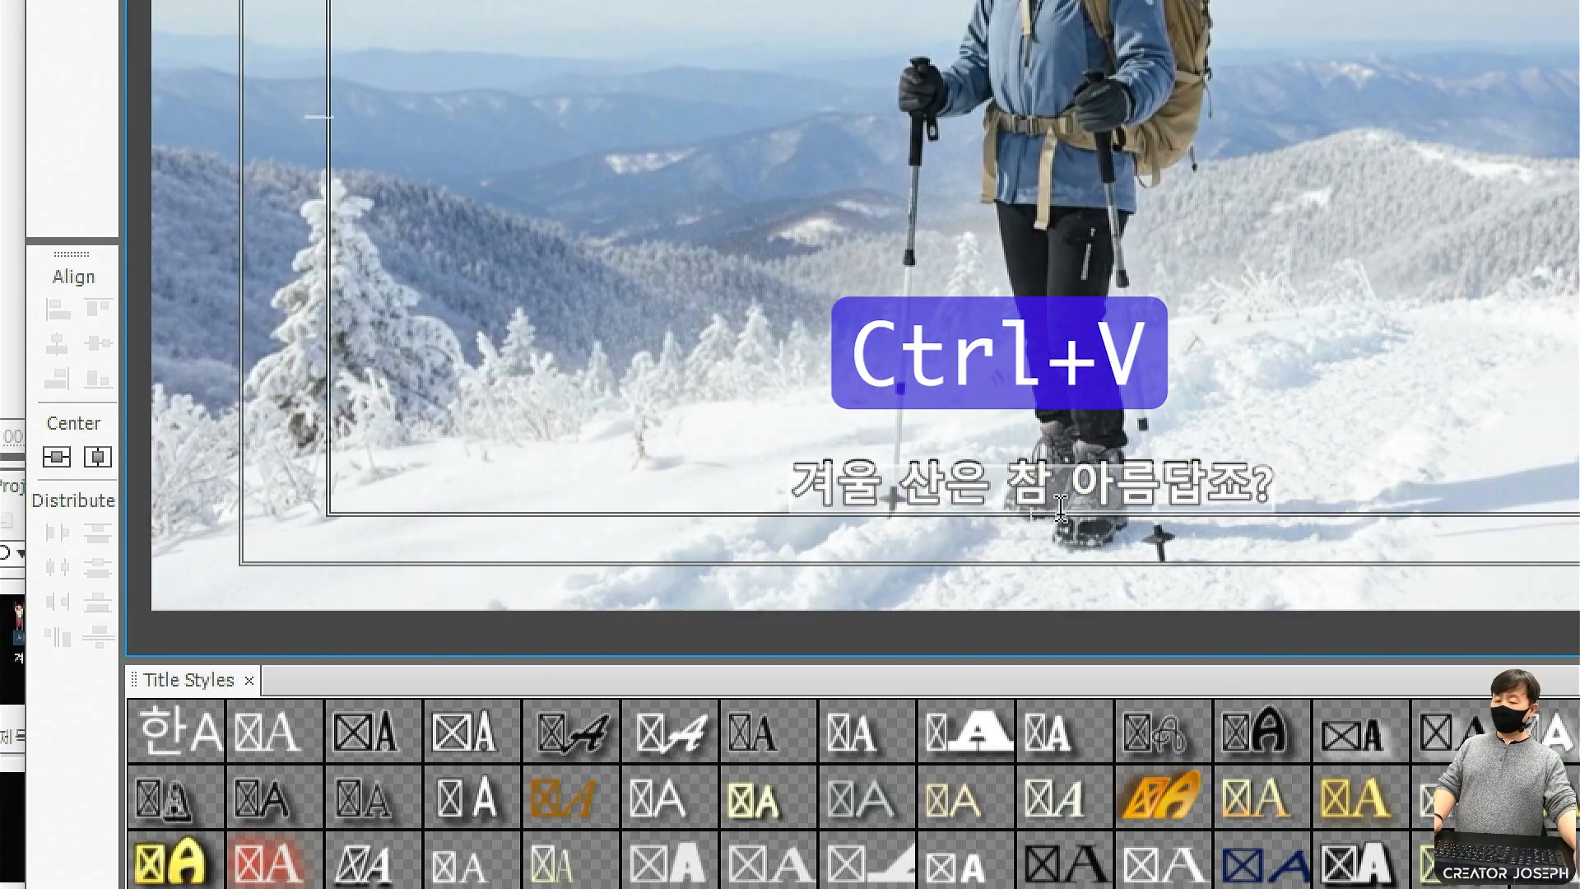
key(ctrl+v)
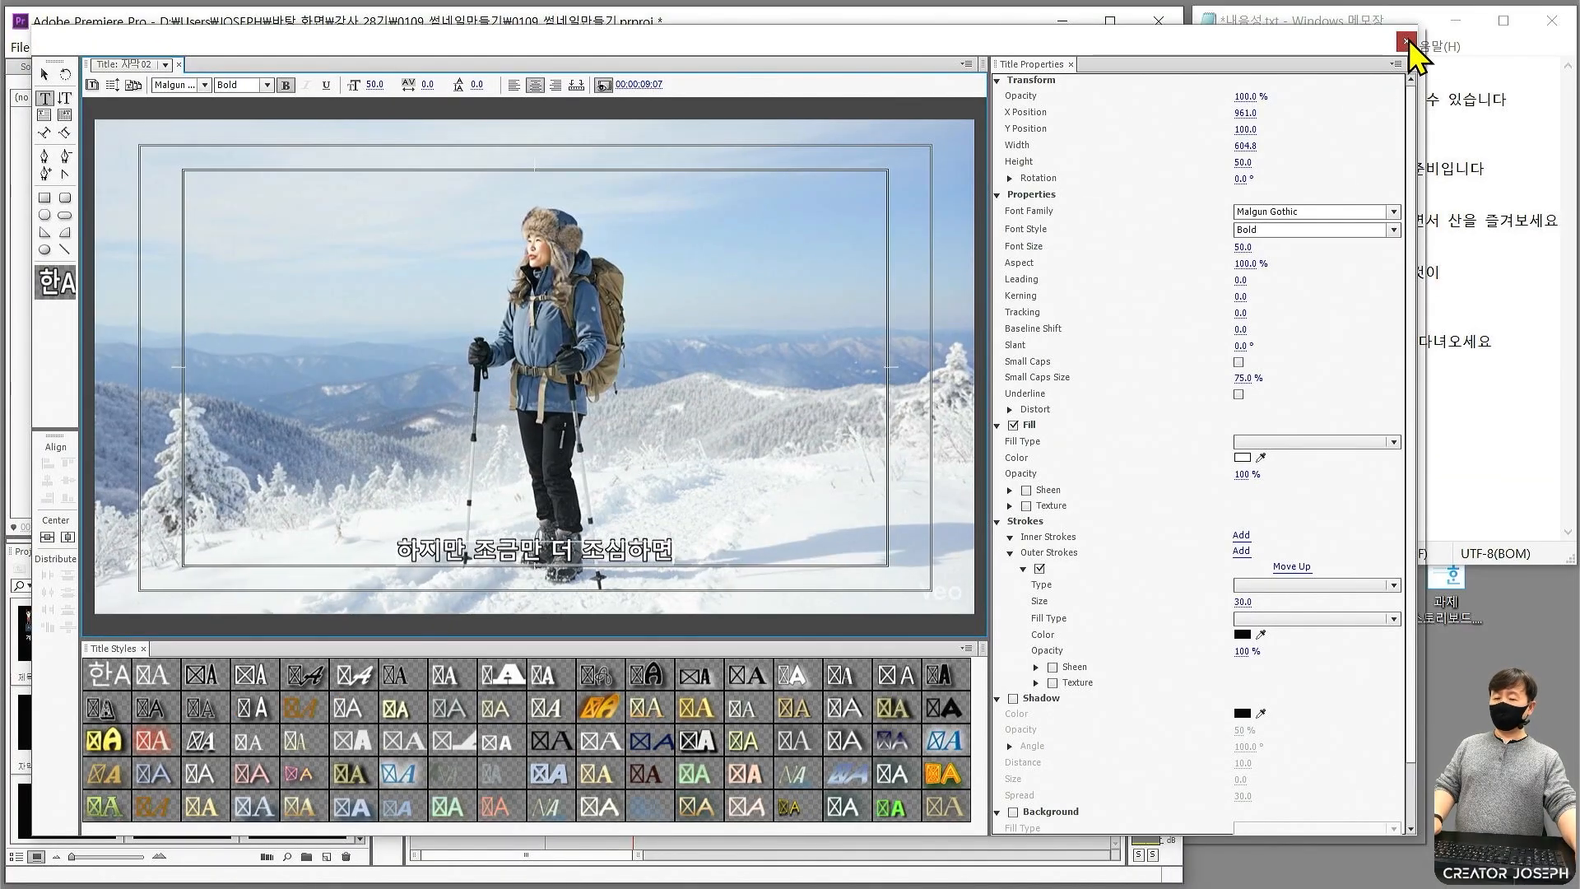
click(1406, 41)
Replace the 자막03 title's text with the Notepad line "그 아름다움을 더 안전하게 즐길 수 있습니다" and close it.
click(44, 716)
double_click(44, 716)
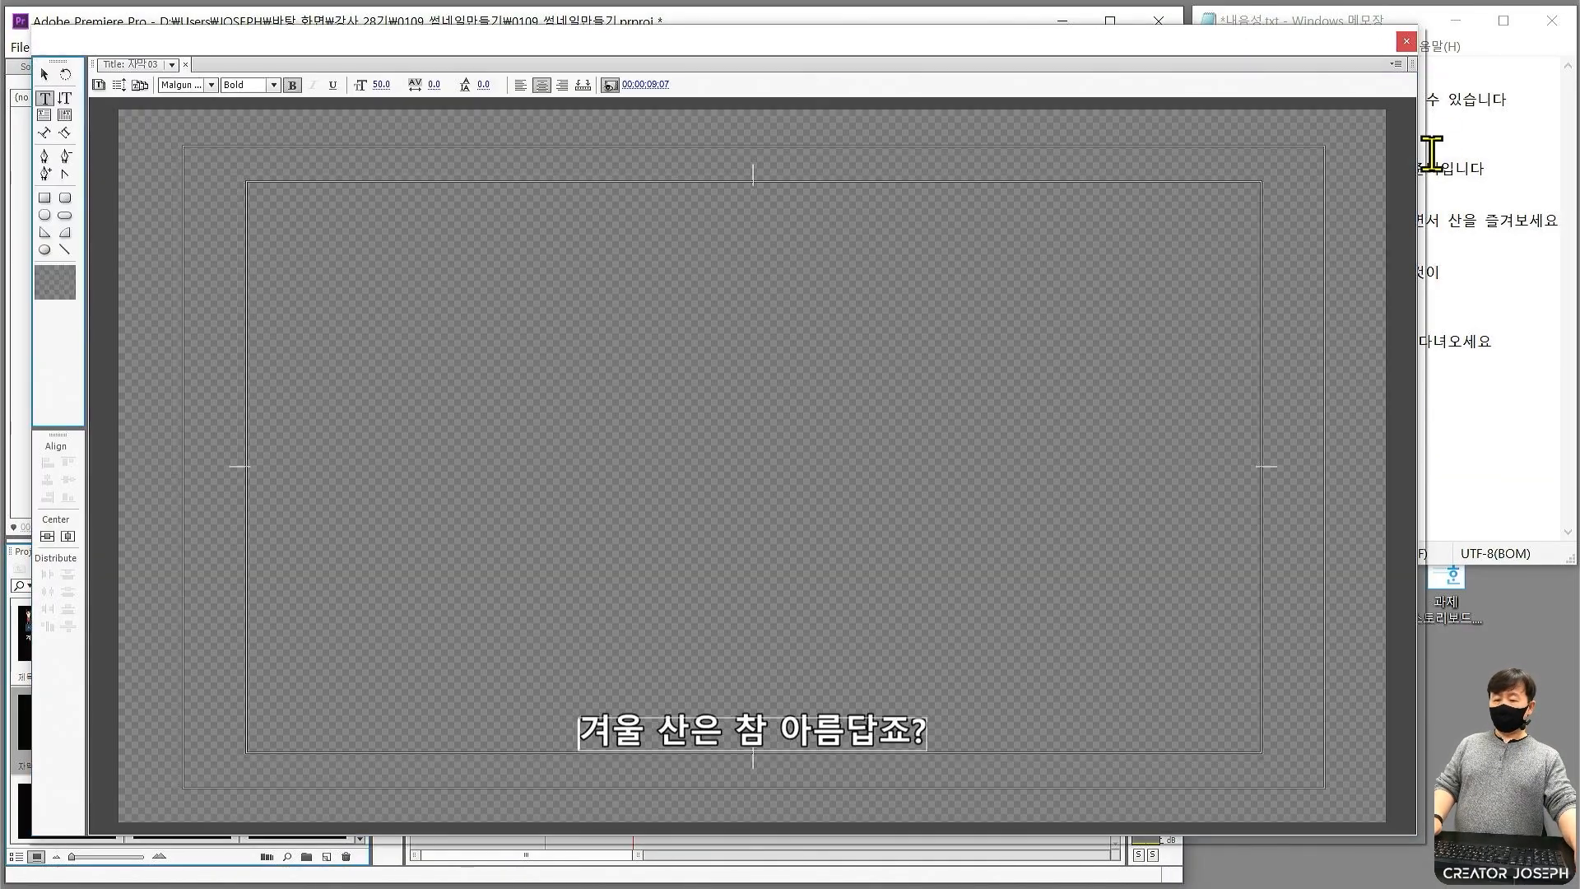
drag(1508, 99, 1385, 99)
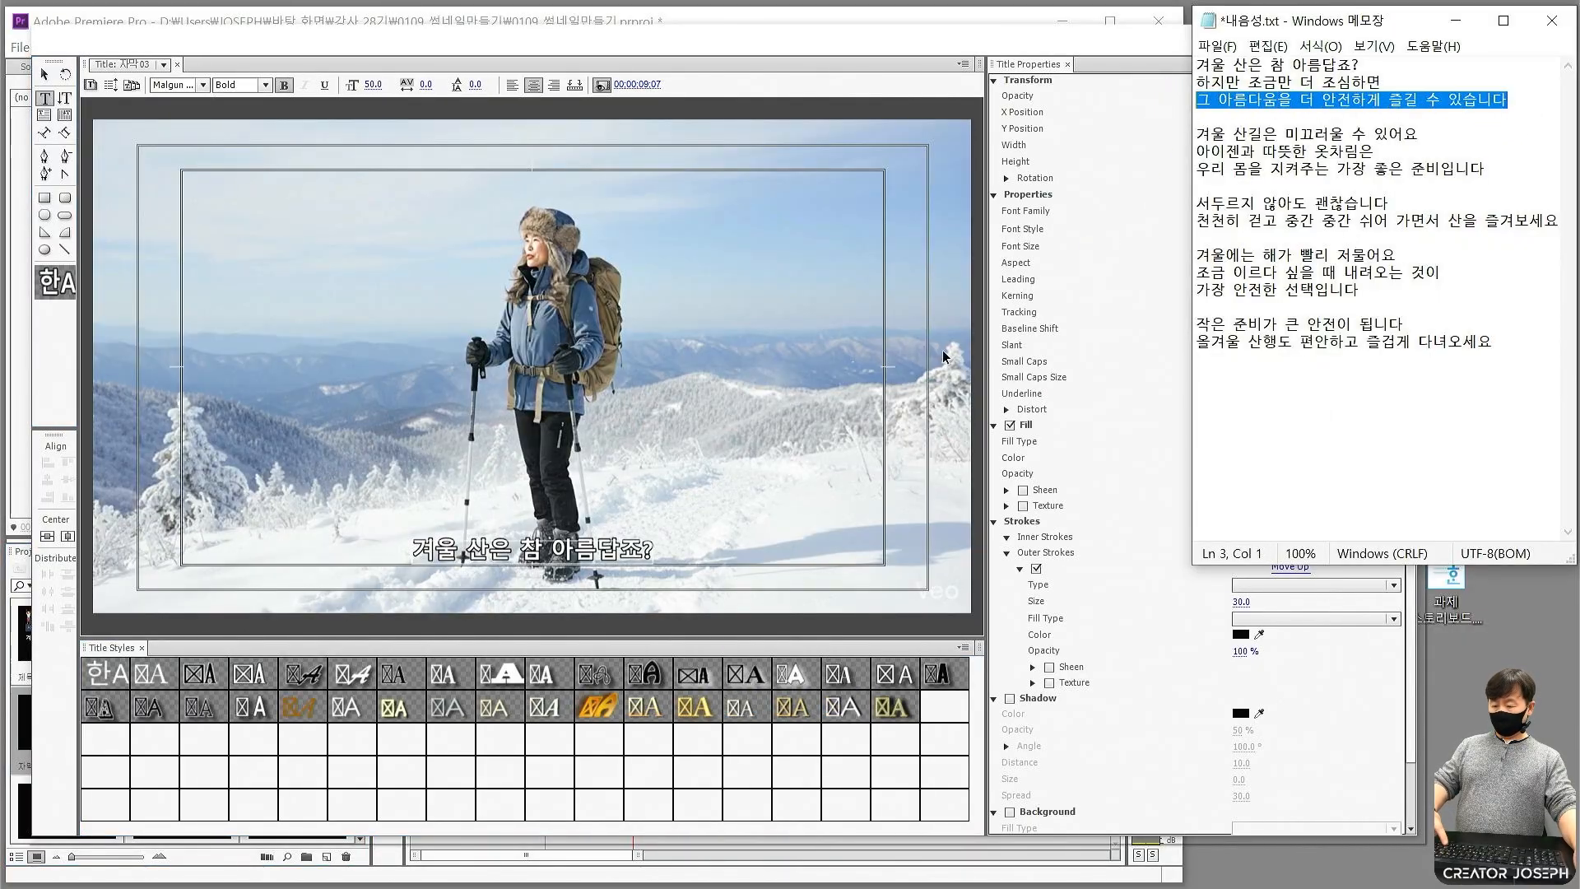
click(523, 550)
key(ctrl+a)
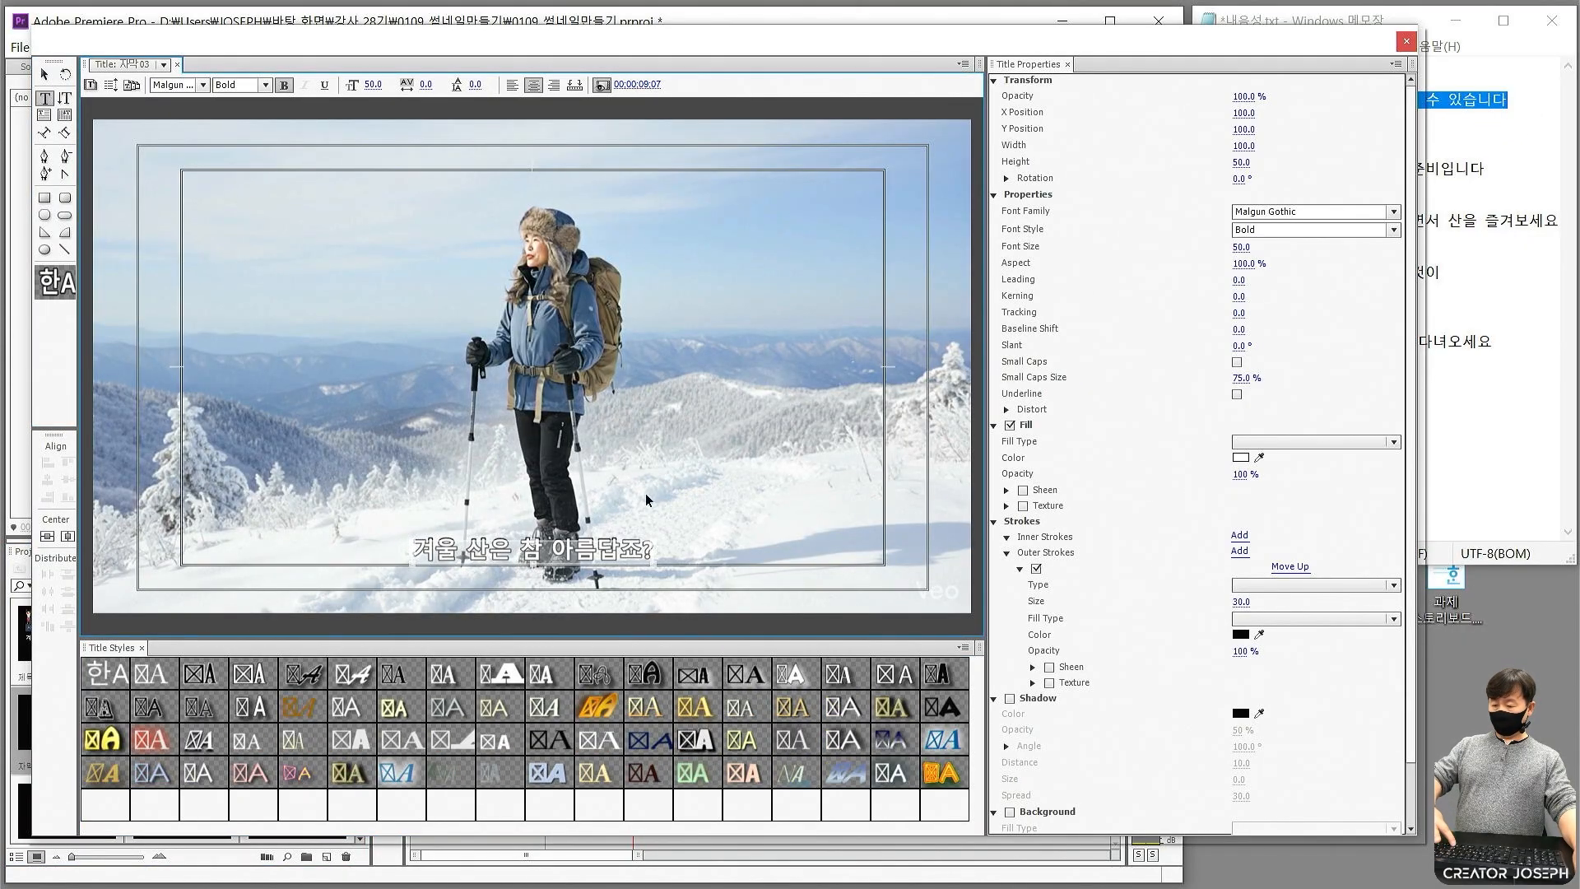
text(그 아름다움을 더 안전하게 즐길 수 있습니다)
click(1406, 41)
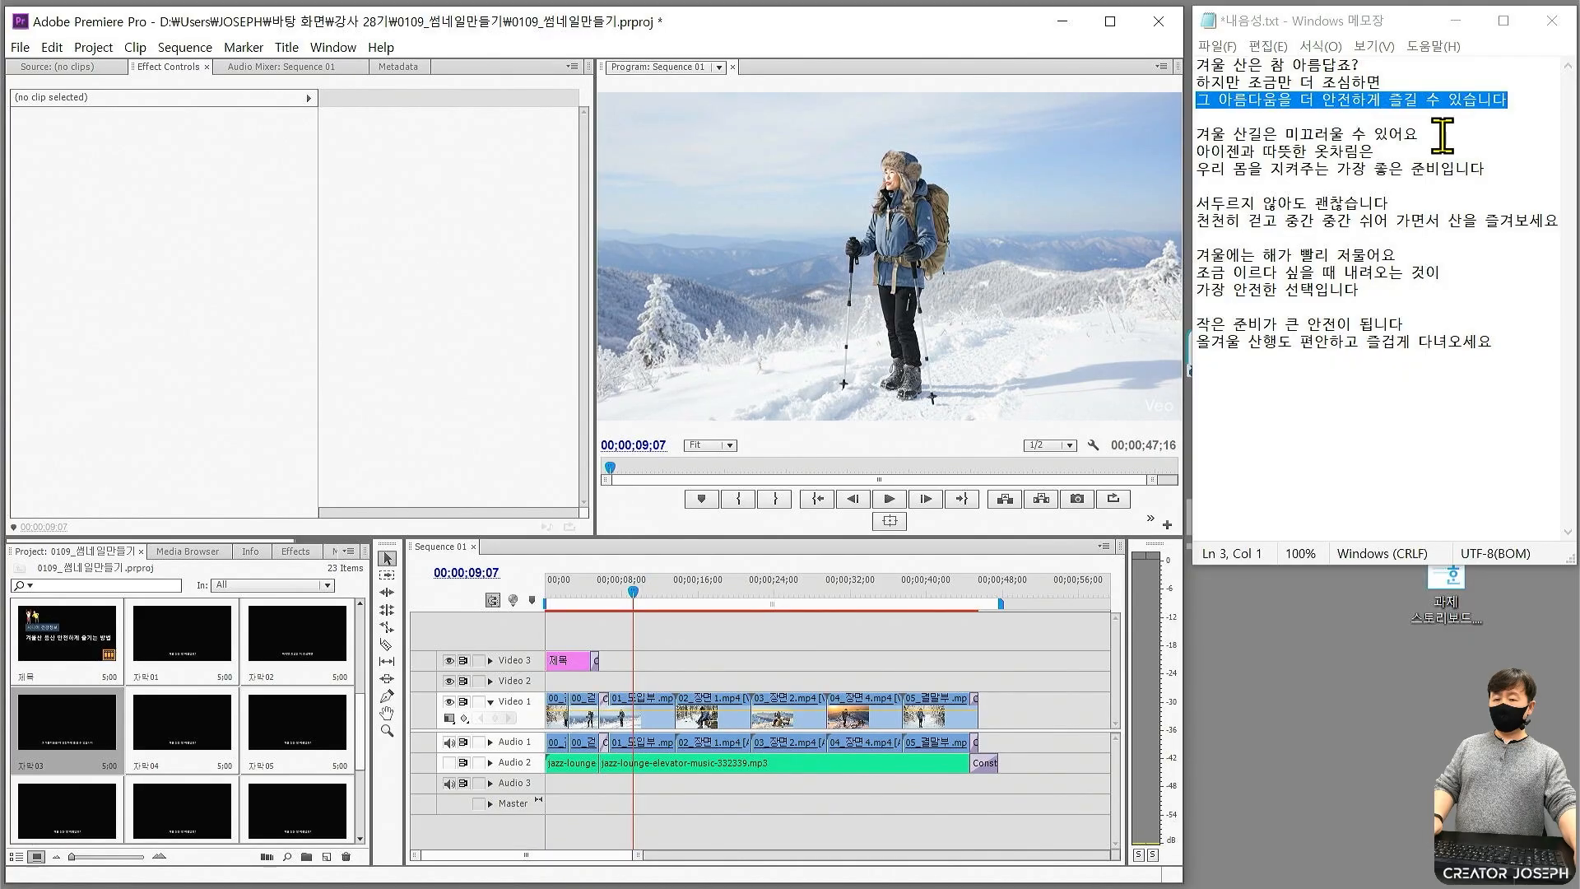
Replace the 자막04 title's text with the Notepad line "겨울 산길은 미끄러울 수 있어요" and close it.
drag(1541, 131, 1224, 135)
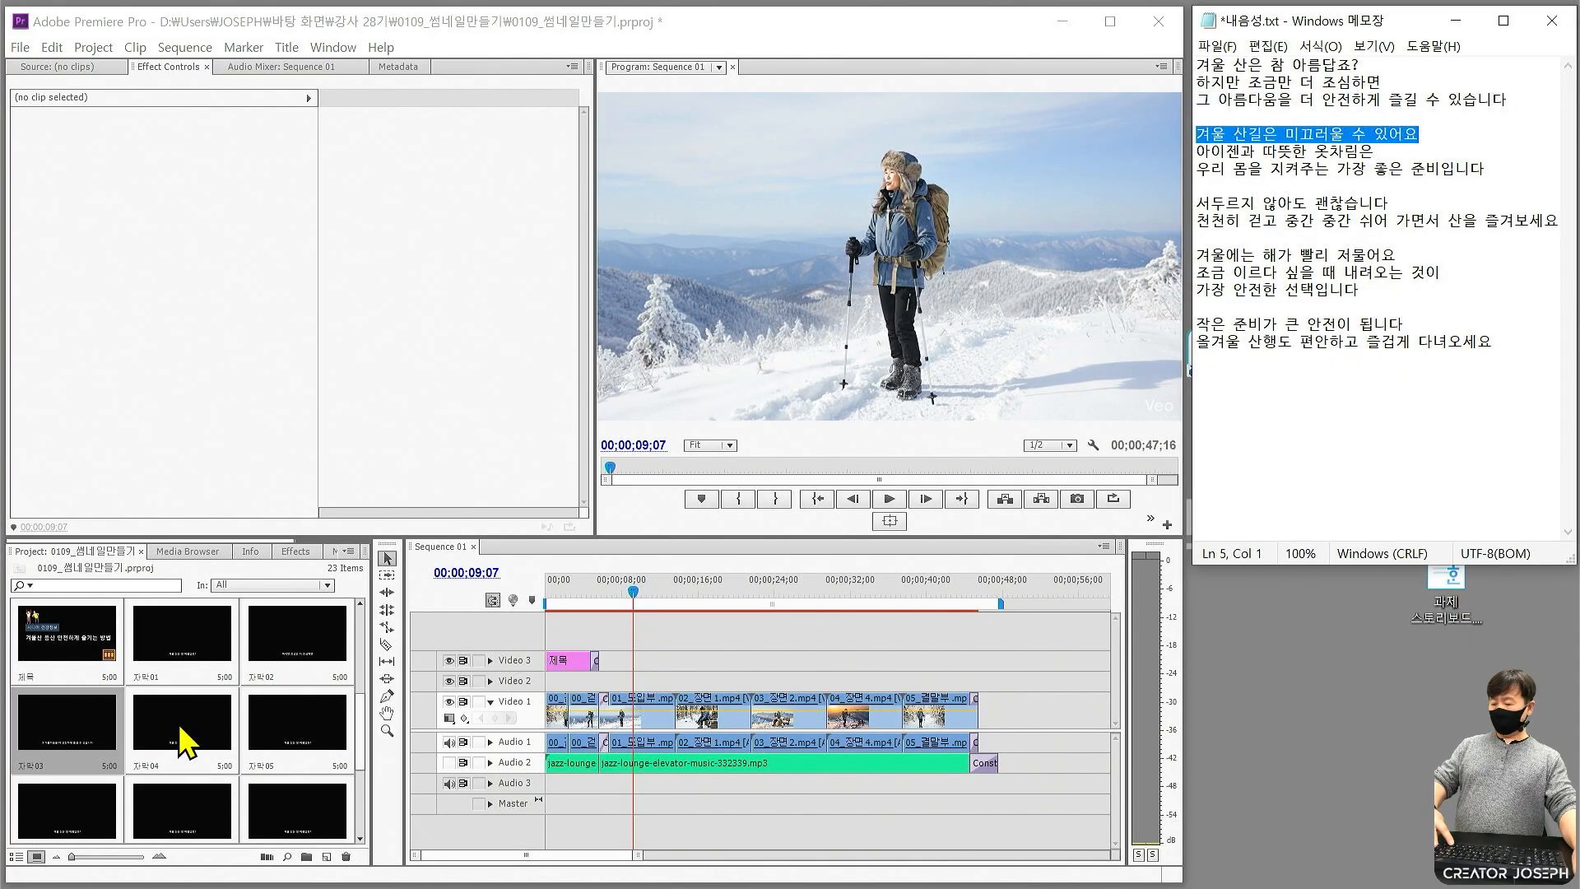
double_click(187, 740)
key(ctrl+a)
text(겨울 산길은 미끄러울 수 있어요)
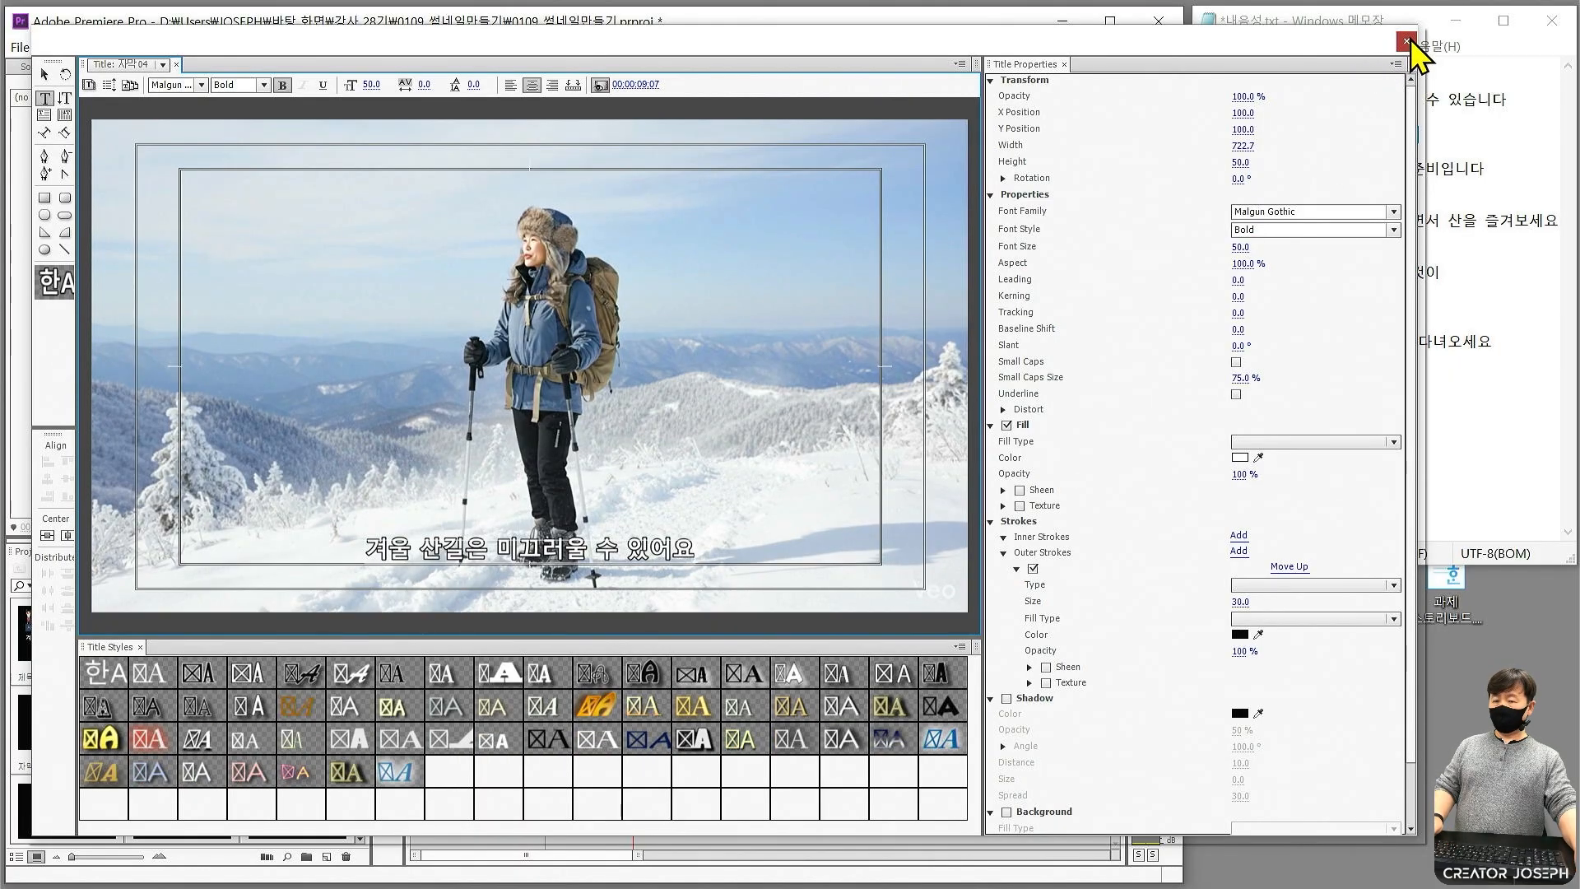
click(1406, 41)
Copy "아이젠과 따뜻한 옷차림은" from Notepad and paste it over the text of the 자막05 title.
drag(1484, 151, 1172, 159)
key(ctrl+c)
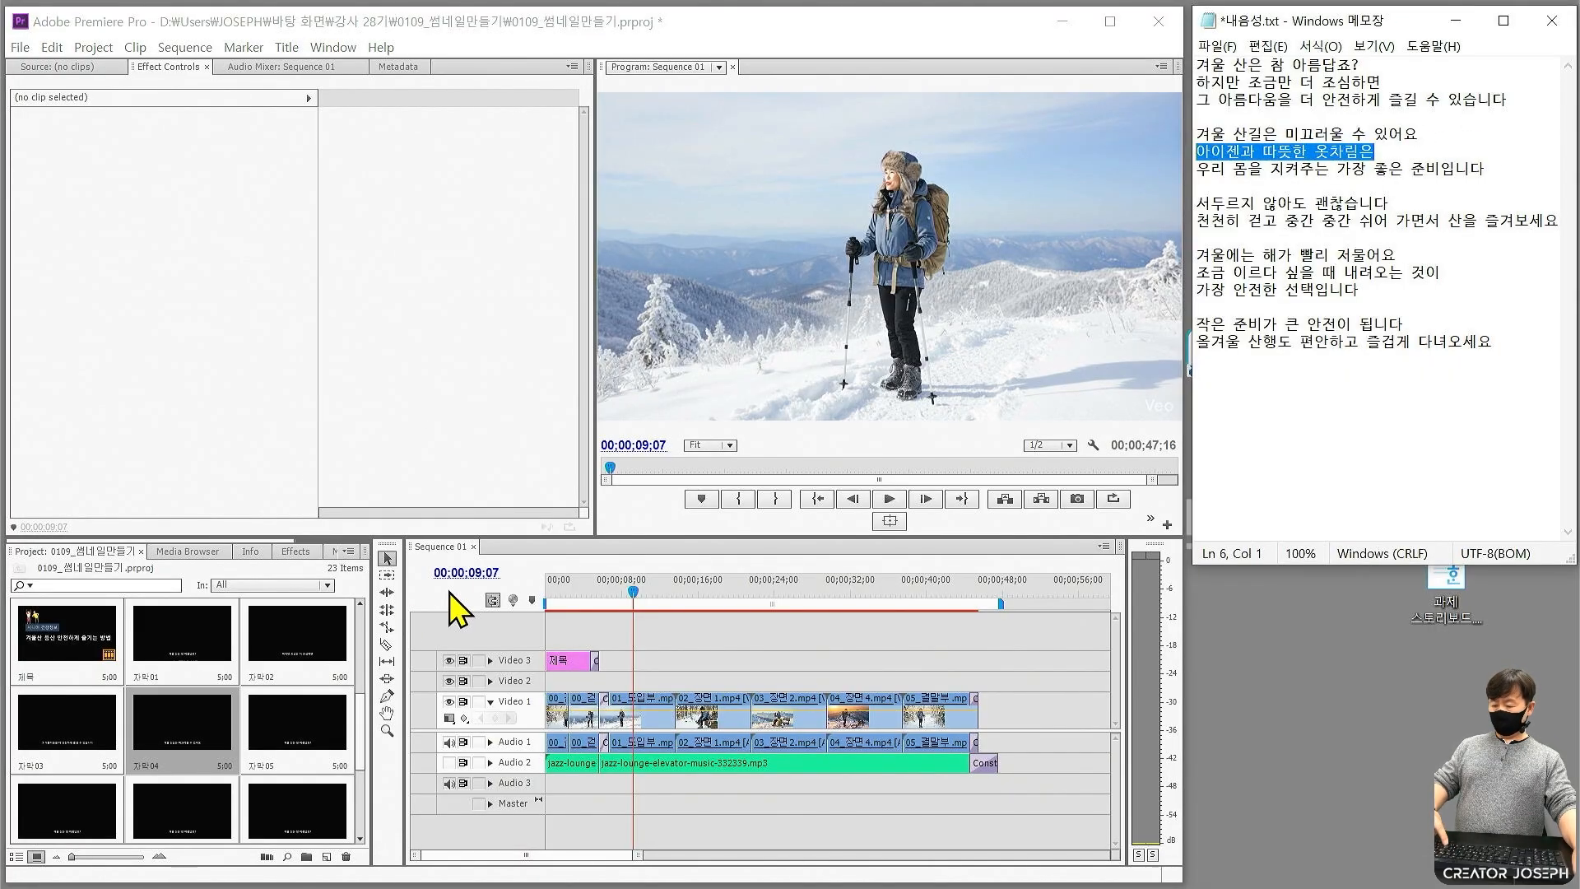
double_click(289, 707)
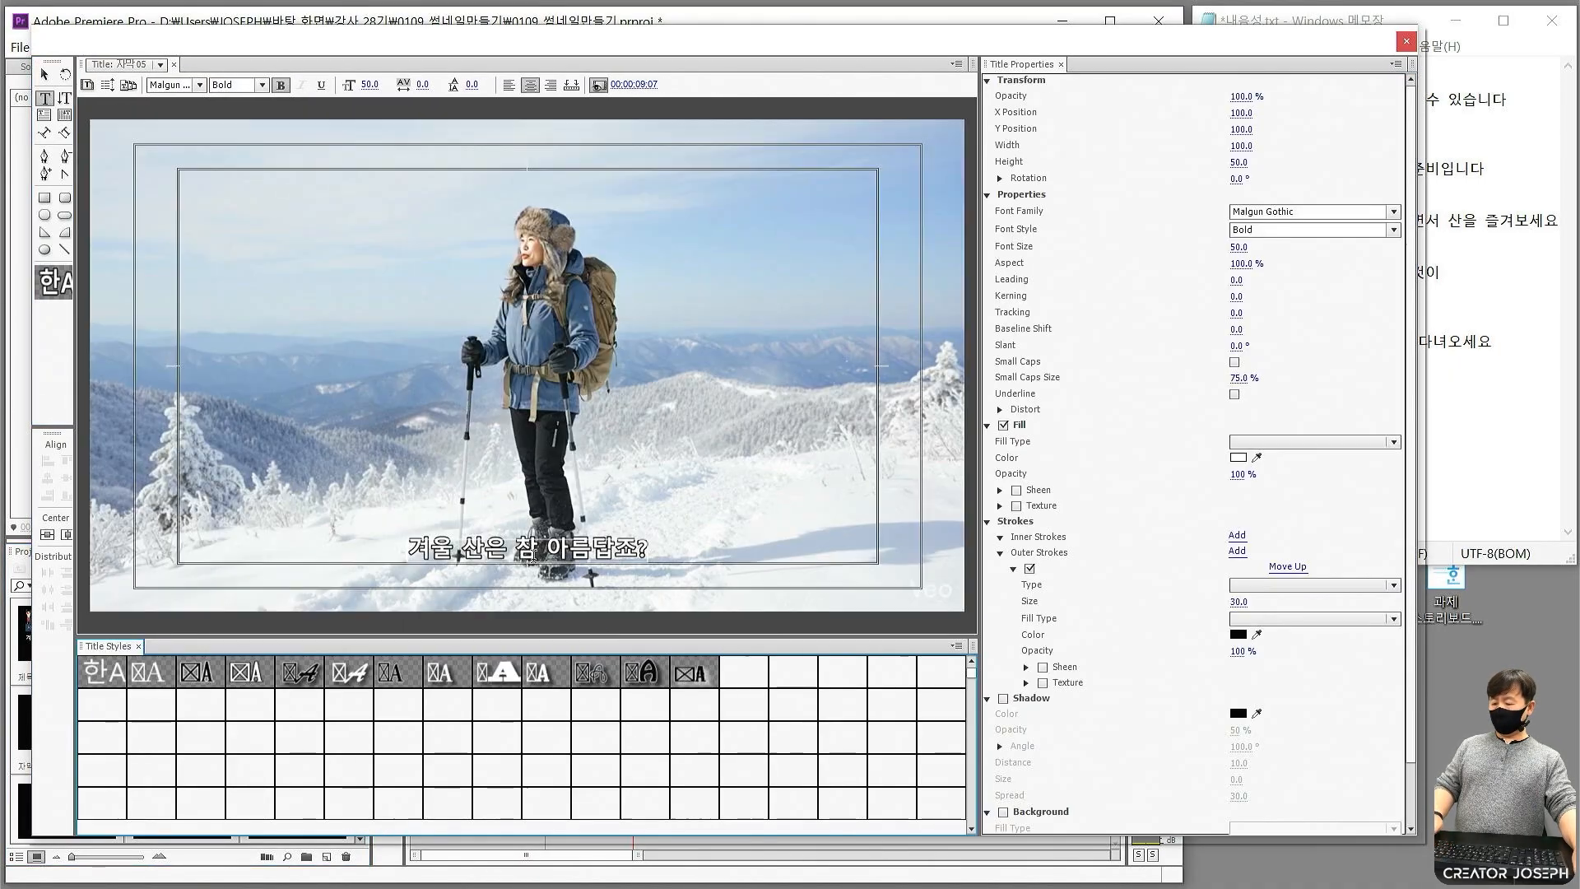
key(ctrl+a)
key(ctrl+v)
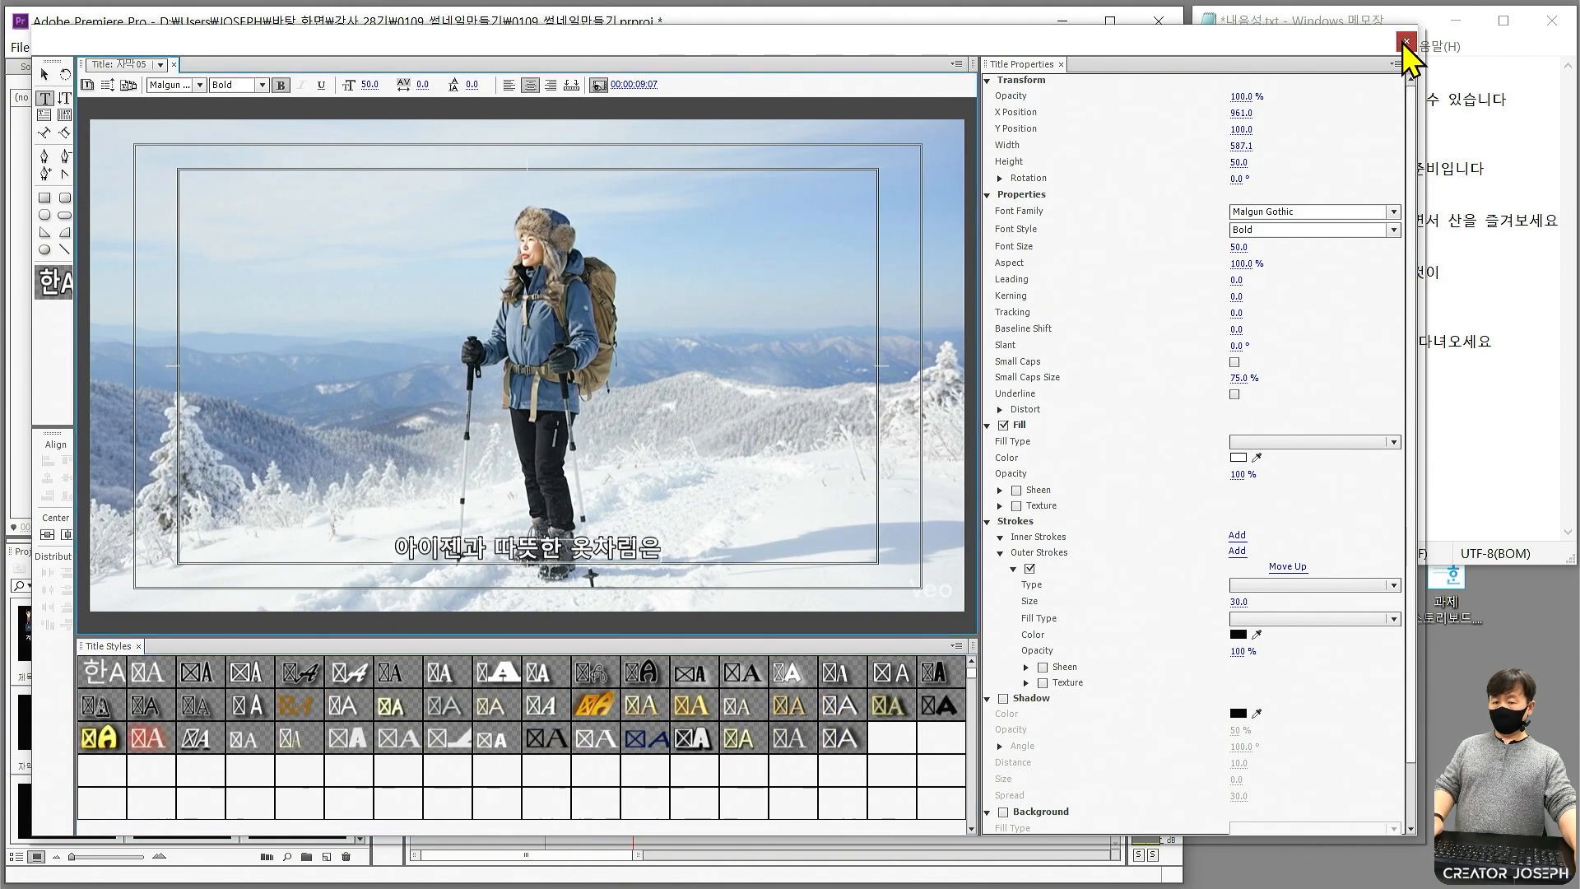
Copy "우리 몸을 지켜주는 가장 좋은 준비입니다" from Notepad, paste it over the 자막06 title's text and close the editor.
drag(1489, 167, 1164, 170)
key(ctrl+c)
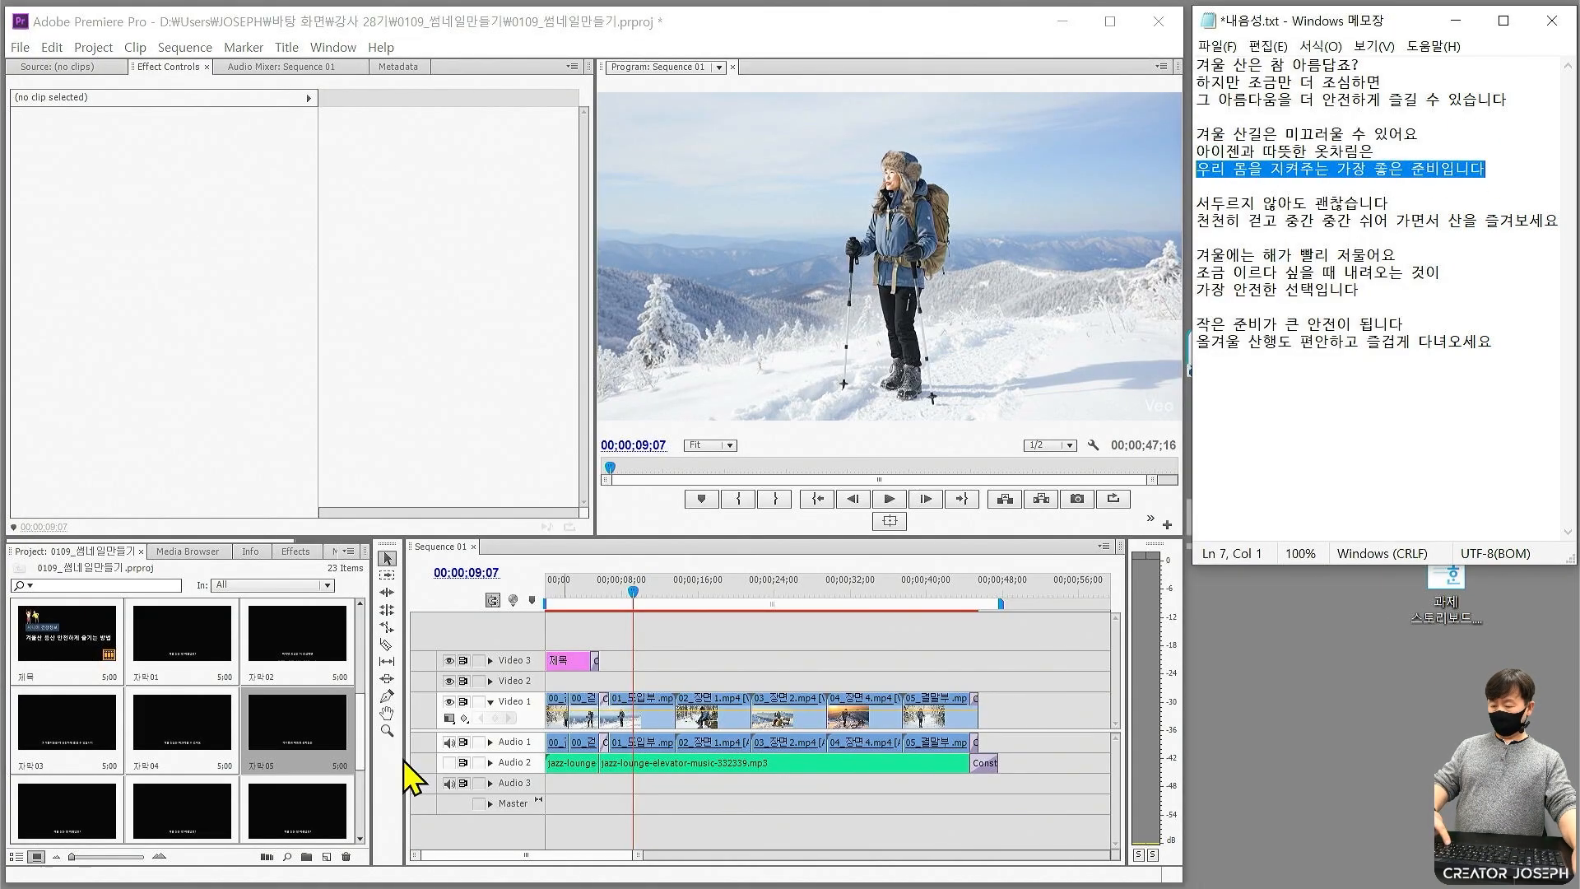
double_click(119, 798)
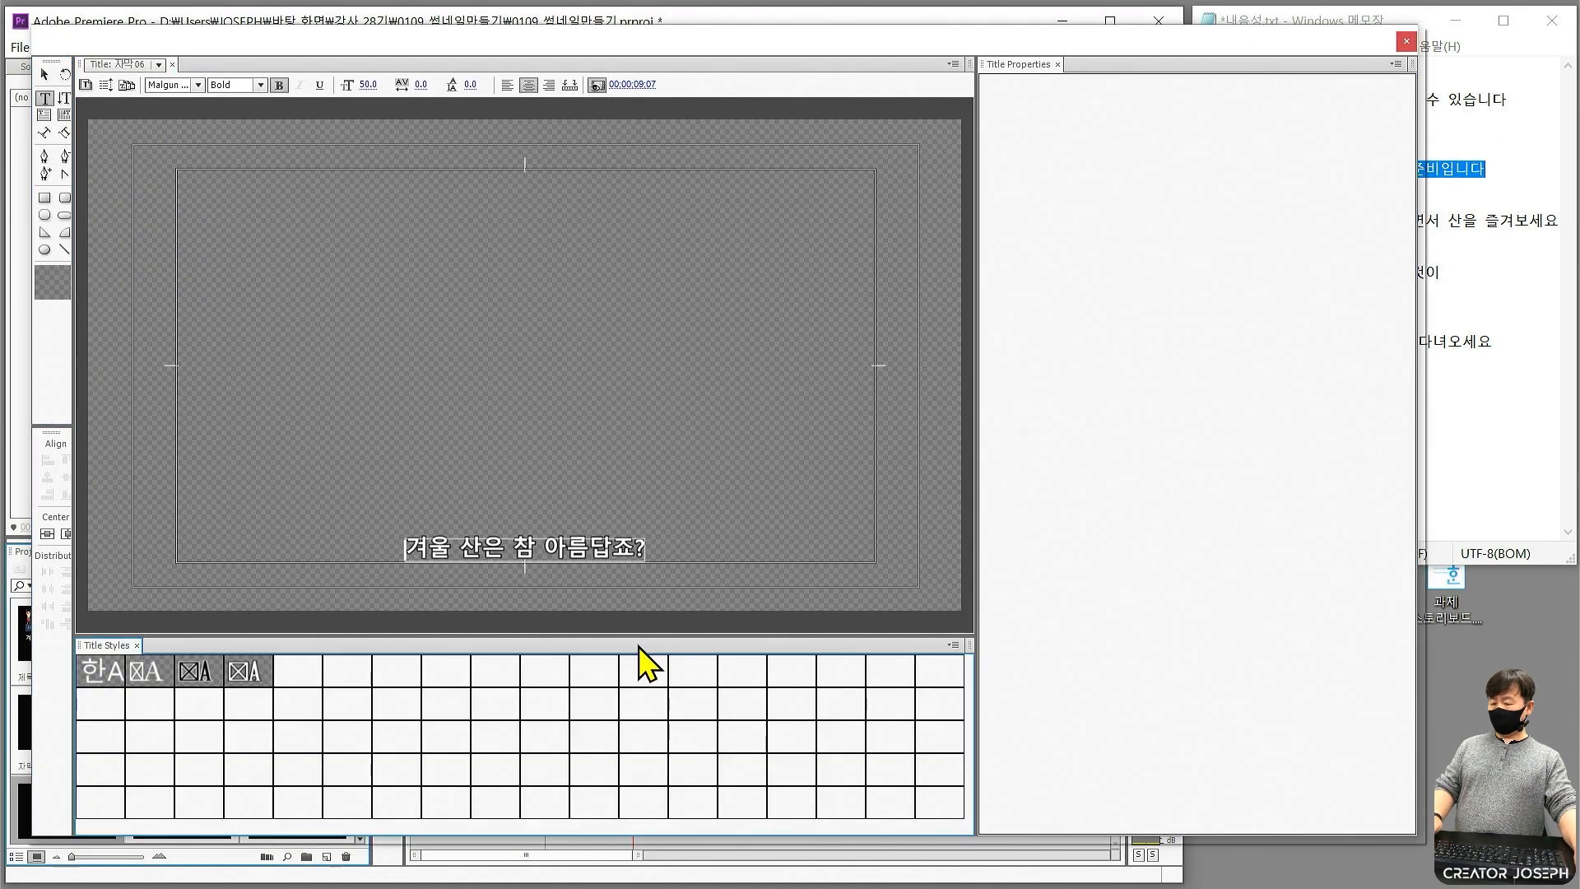
key(ctrl+a)
key(ctrl+v)
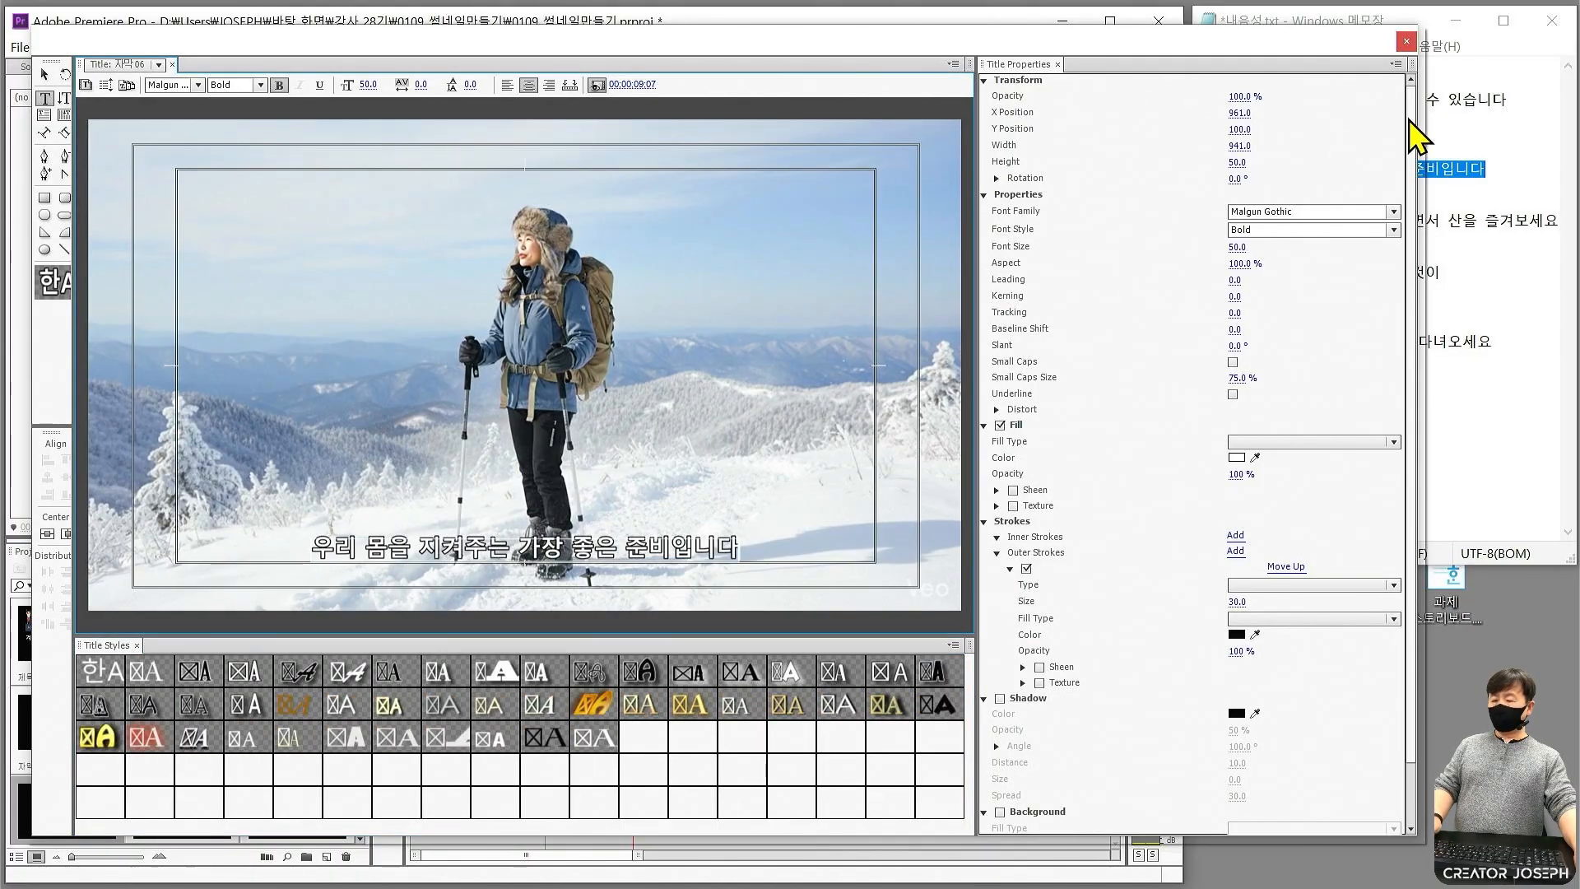
click(1406, 42)
Select the script line "서두르지 않아도 괜찮습니다" in Notepad.
drag(1389, 203, 1162, 207)
key(Home)
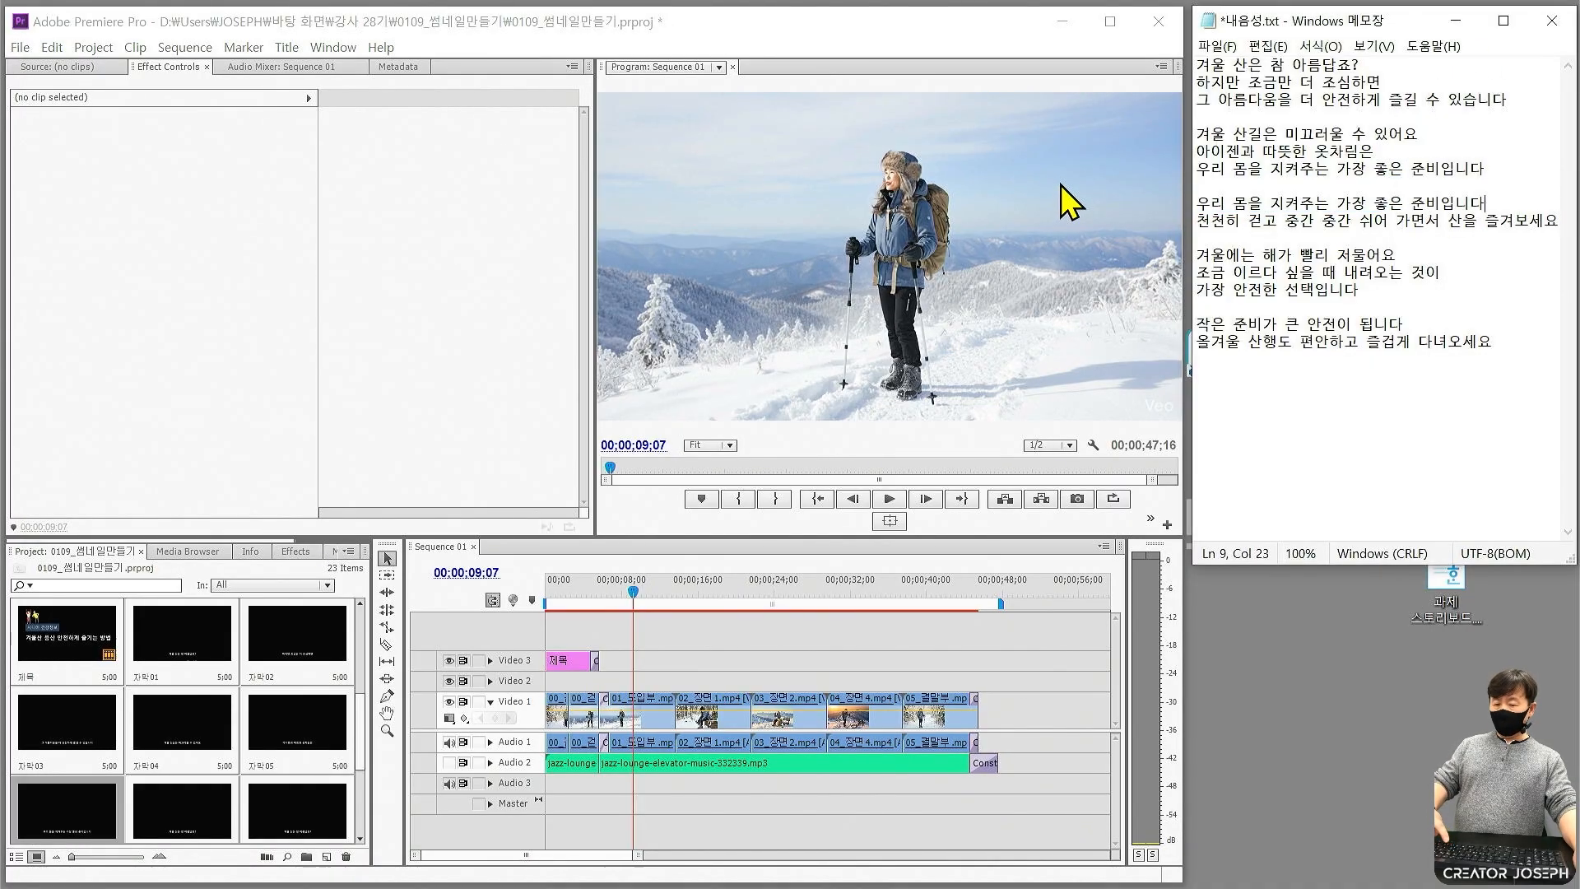
key(shift+End)
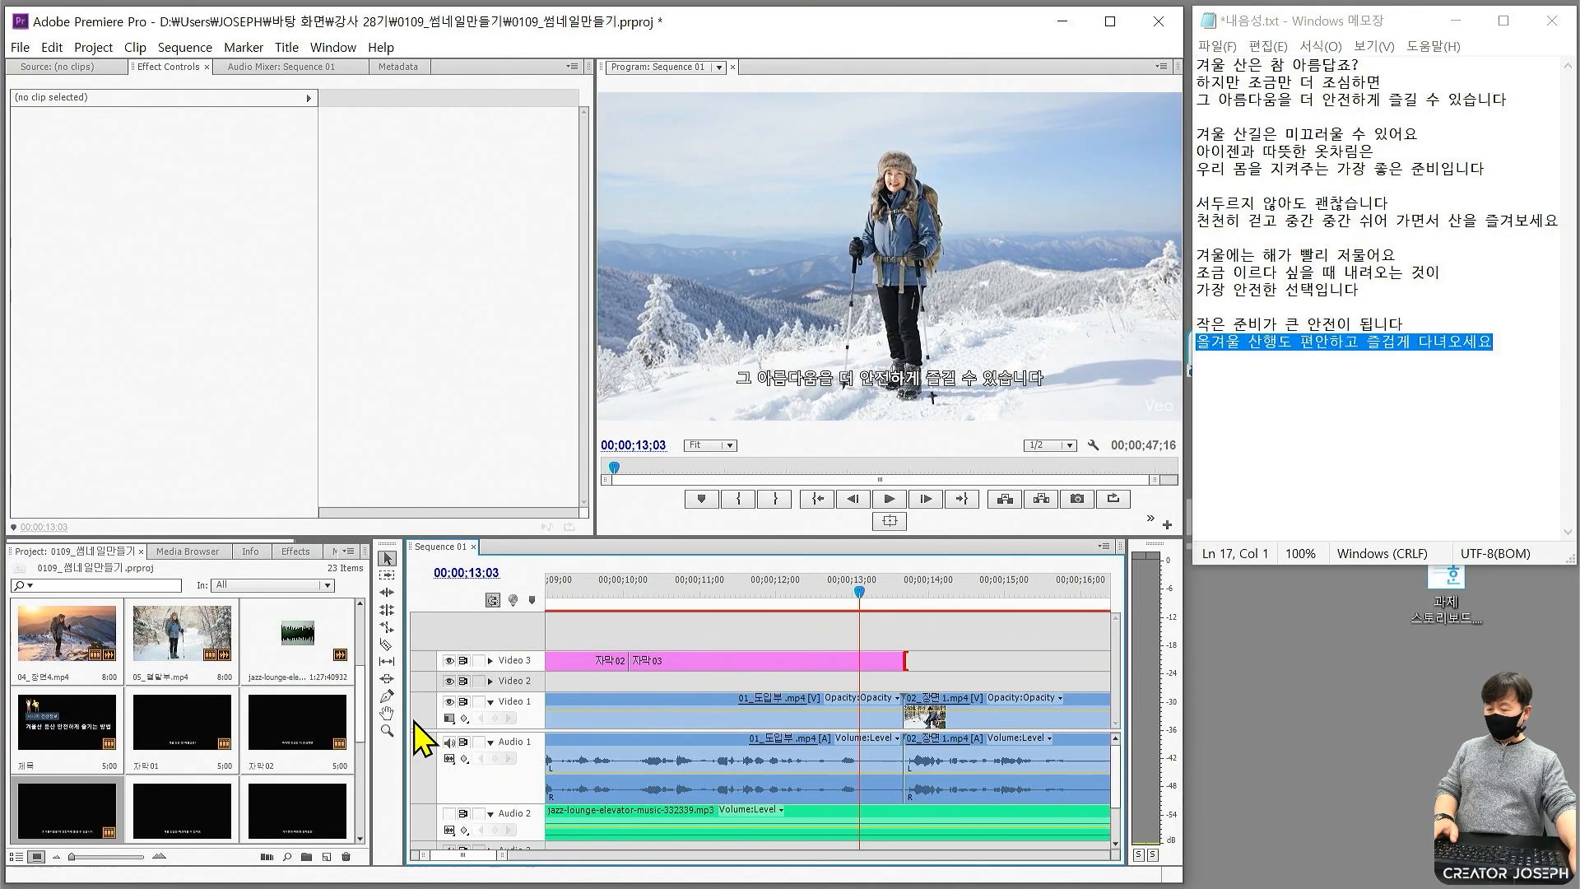
Place the 자막04 title on Video 3 directly after 자막03 and play the sequence to hear where its narration ends.
drag(216, 810, 913, 661)
click(909, 592)
key(space)
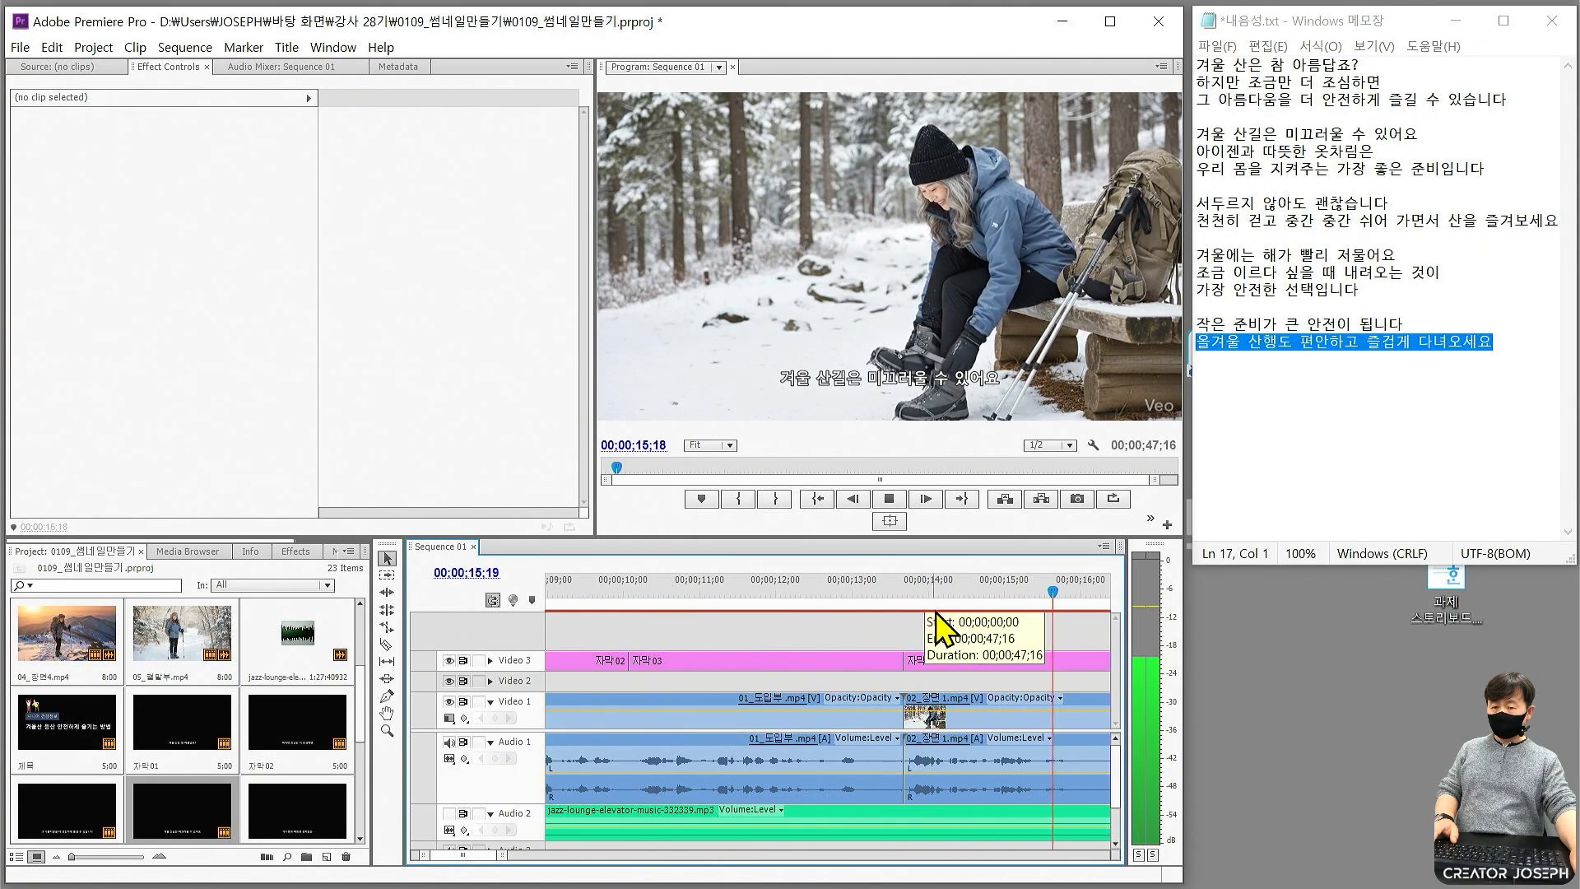
key(space)
scroll(998, 751, down, 5)
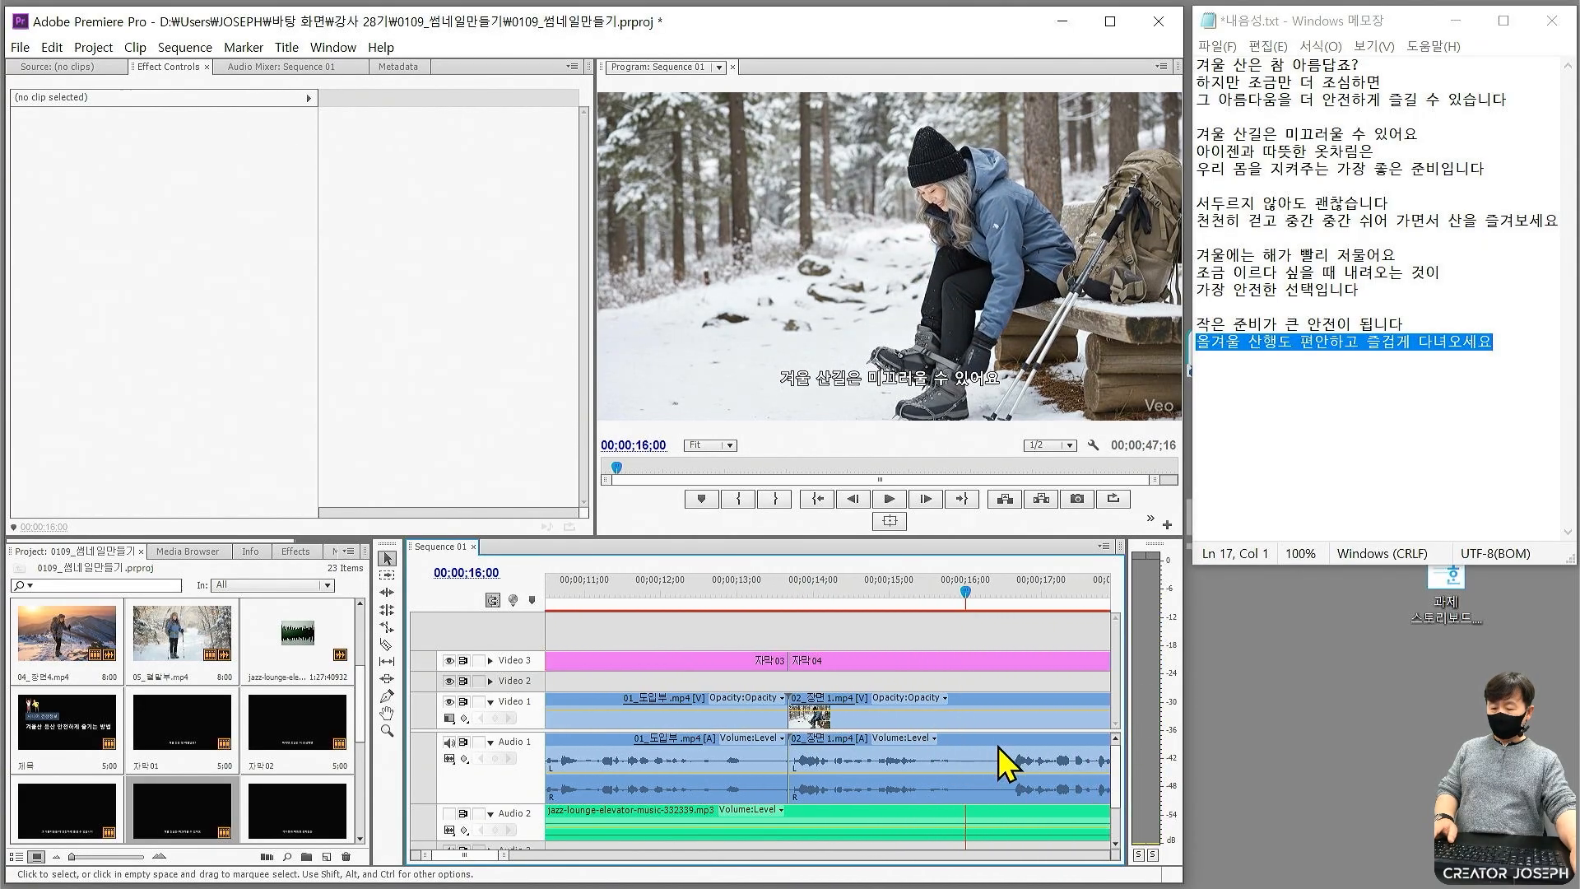
scroll(990, 761, down, 2)
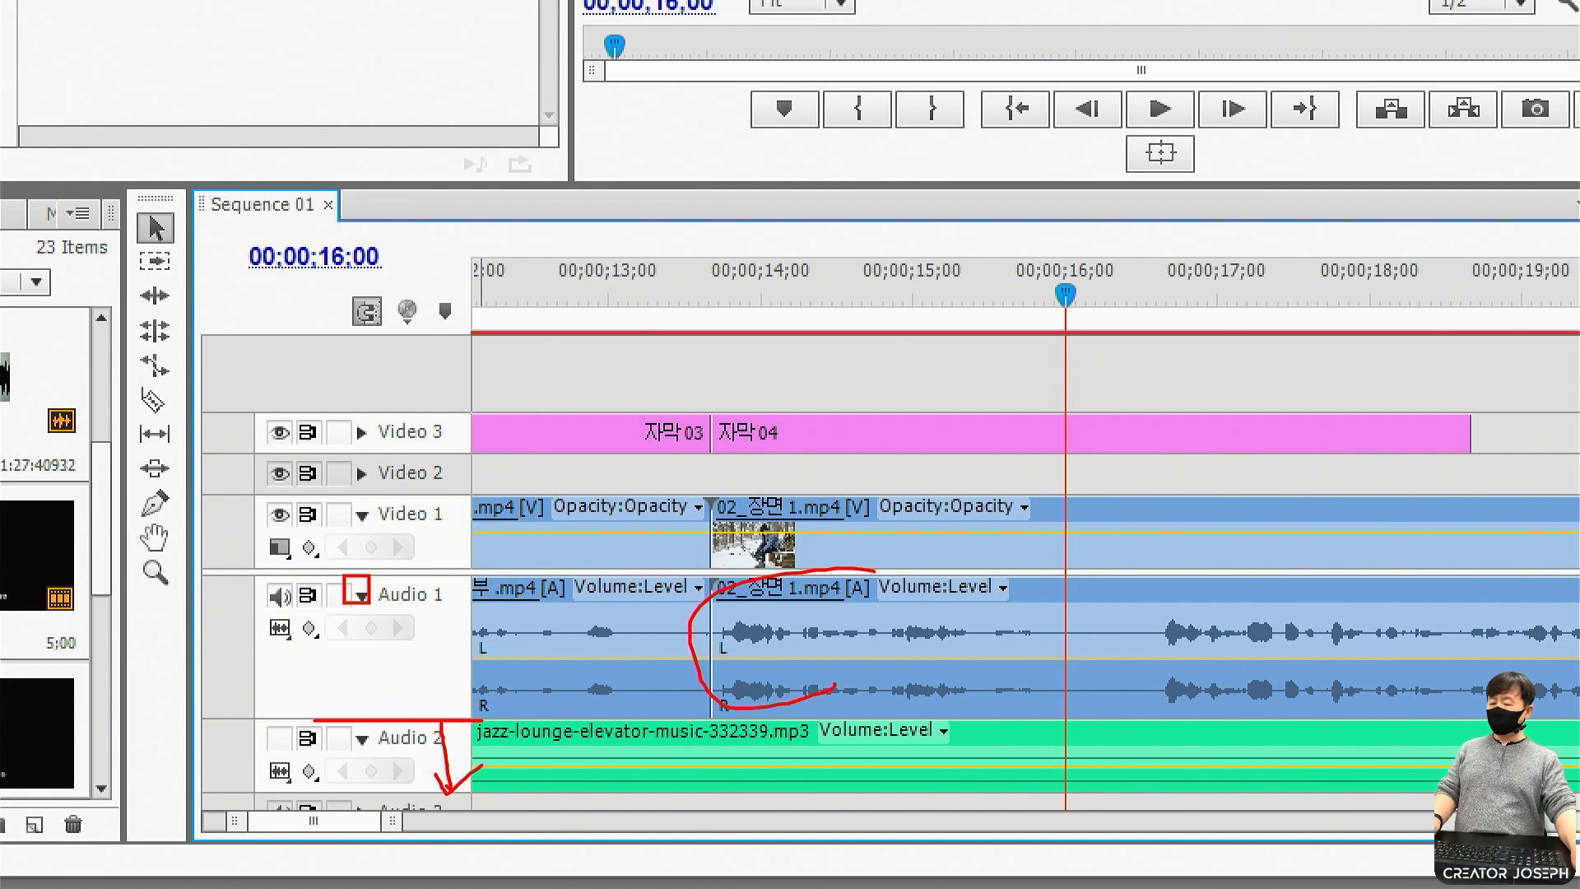
Move the playhead to 00;00;16;05 and trim the end of 자막04 on Video 3 to it.
drag(1114, 493, 1099, 805)
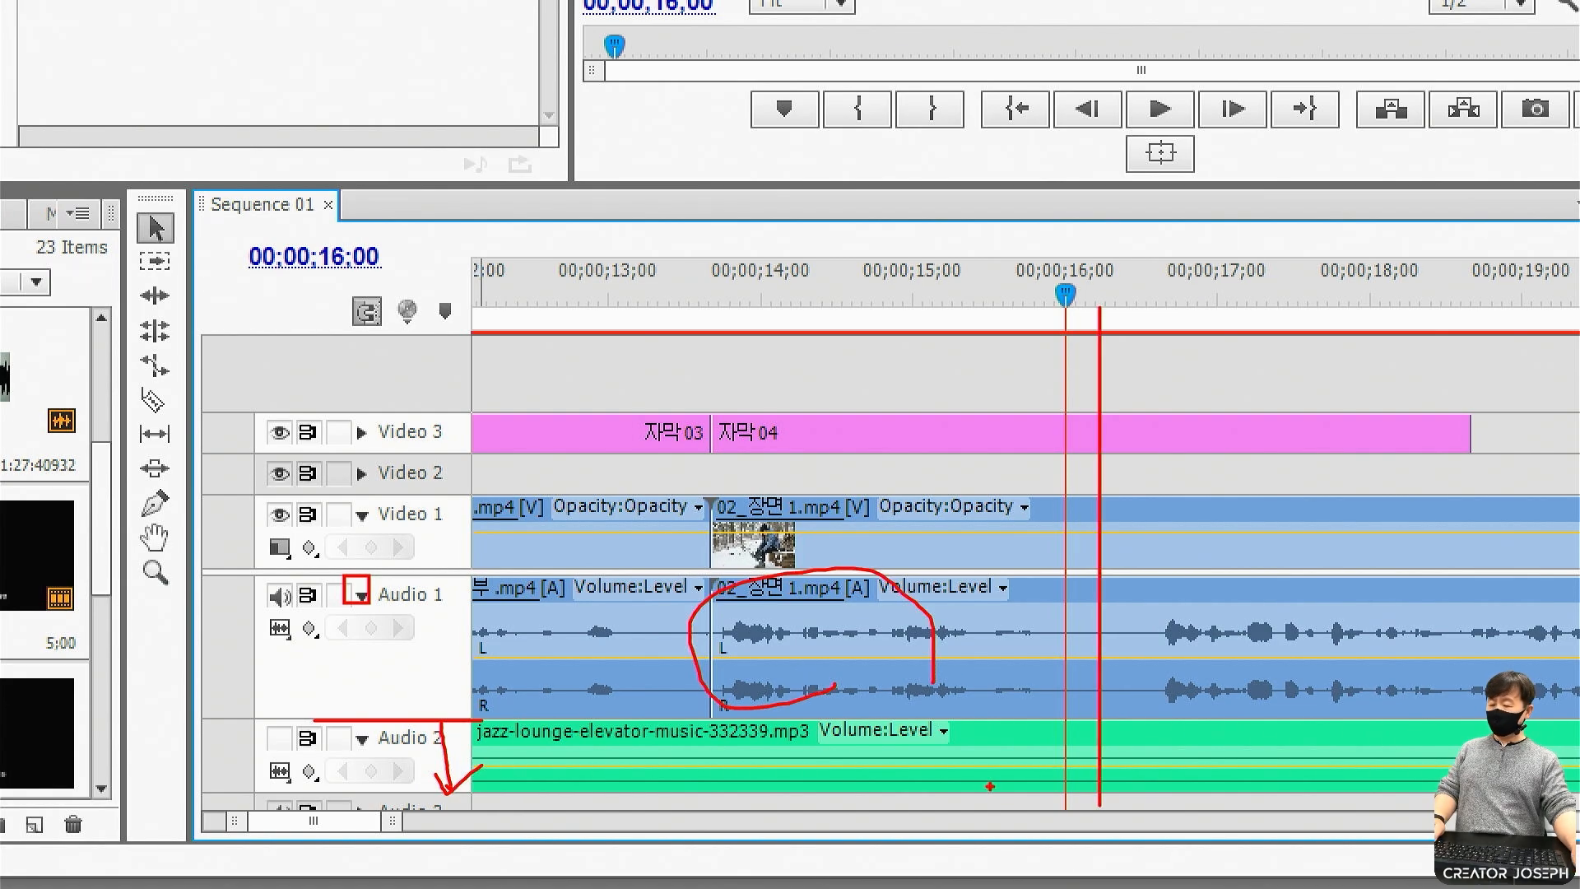
key(Escape)
drag(1083, 274, 1094, 279)
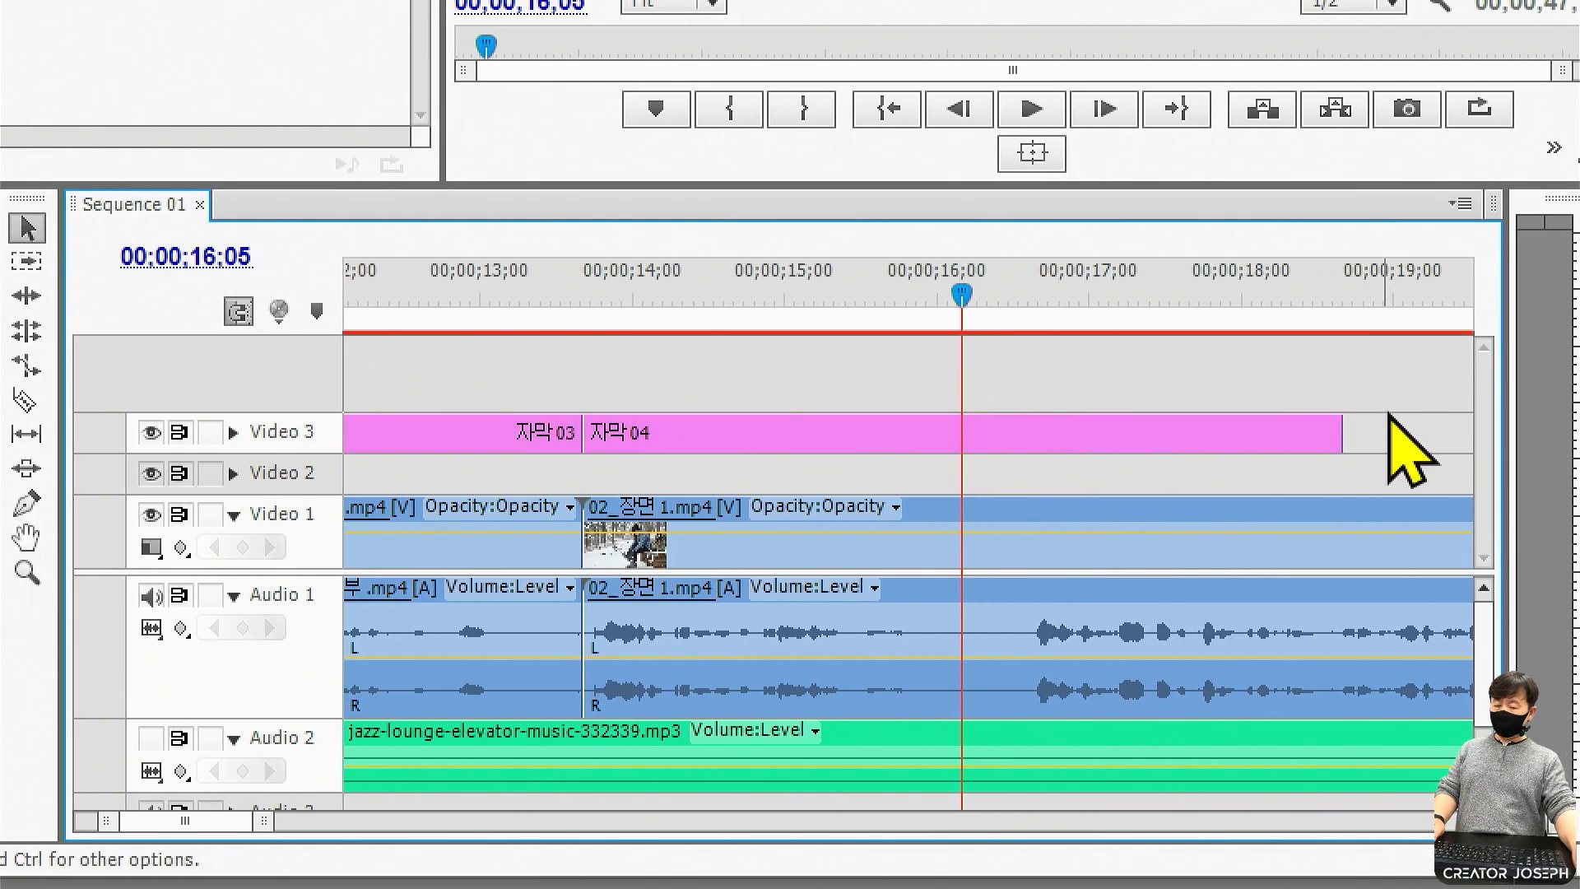
drag(1356, 426, 959, 434)
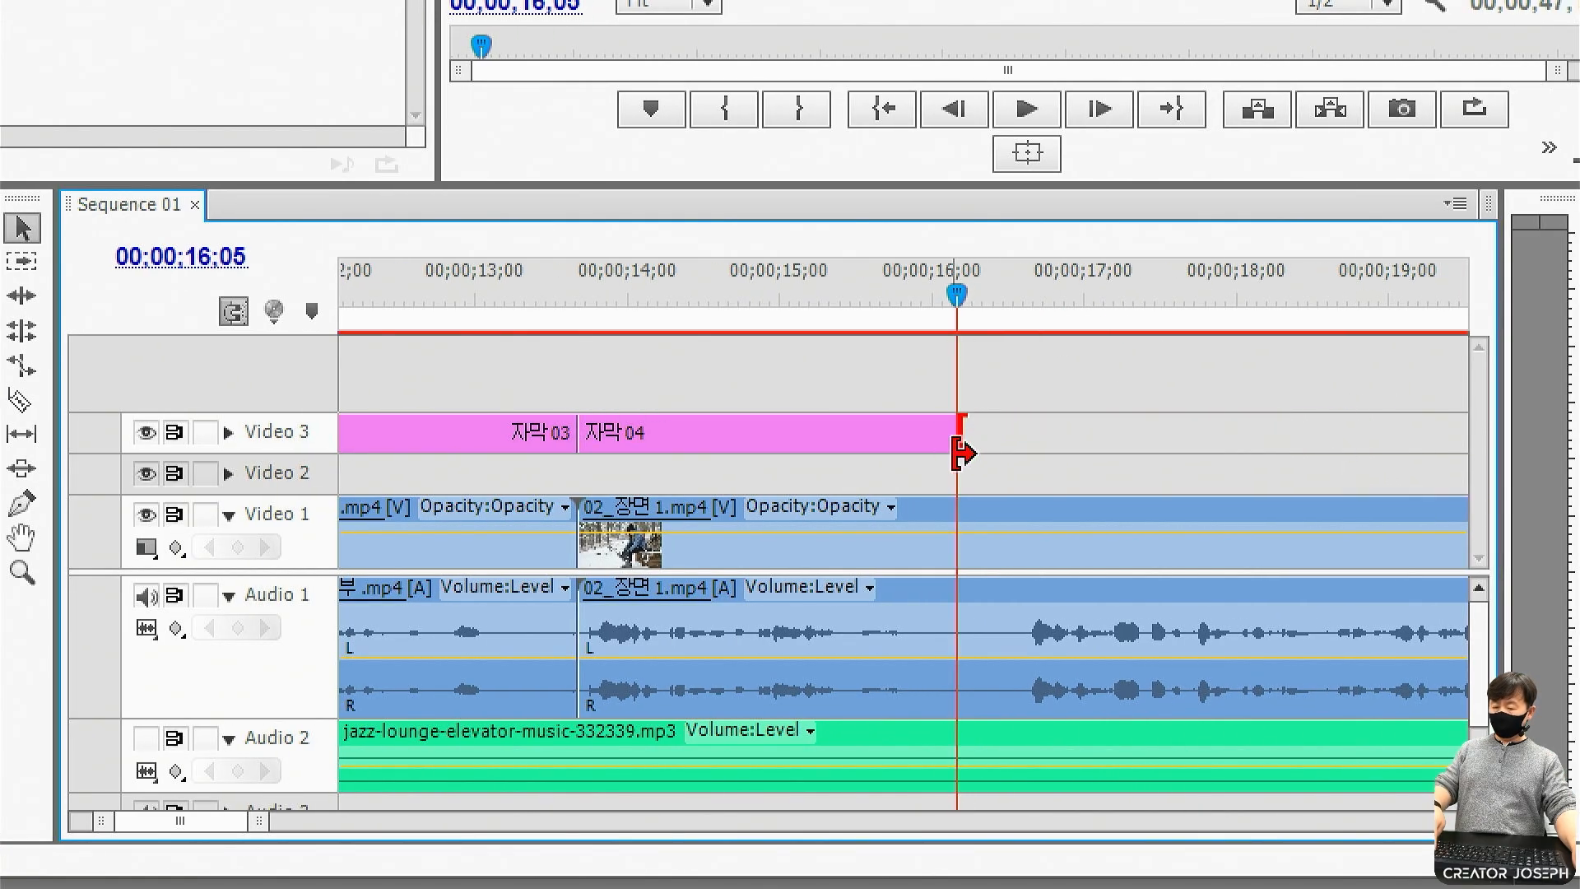
mouse_move(628, 598)
mouse_down()
mouse_move(773, 752)
mouse_move(1036, 849)
mouse_up()
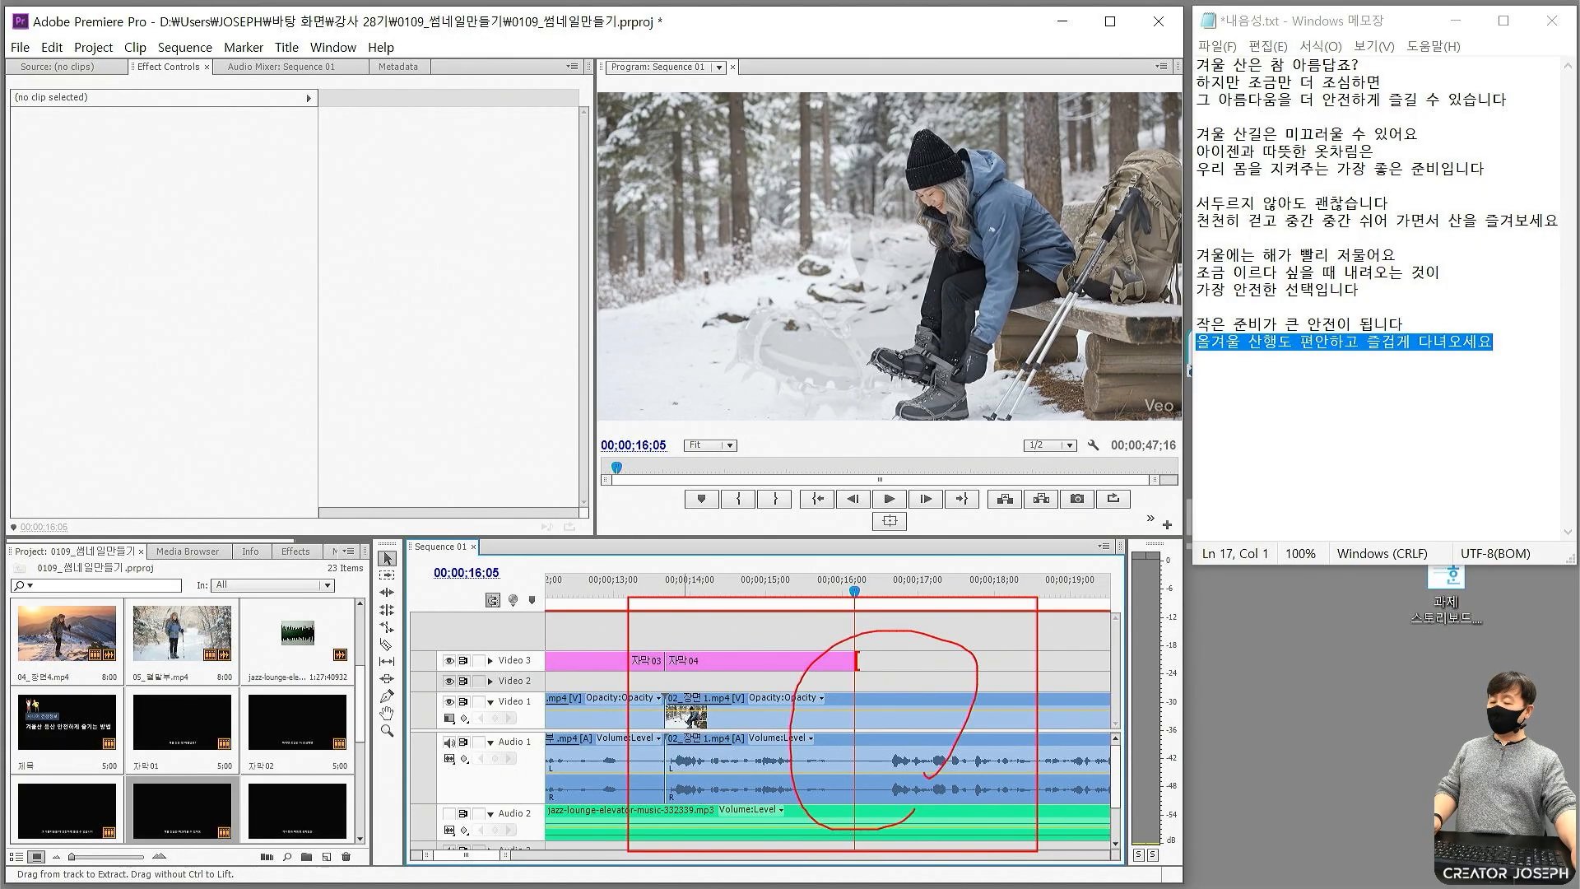
key(Escape)
Place the 자막05 title on Video 3 directly after 자막04.
scroll(847, 709, down, 3)
scroll(846, 709, up, 3)
scroll(843, 741, down, 3)
scroll(841, 777, up, 2)
scroll(841, 776, down, 1)
scroll(298, 776, down, 2)
drag(293, 776, 881, 663)
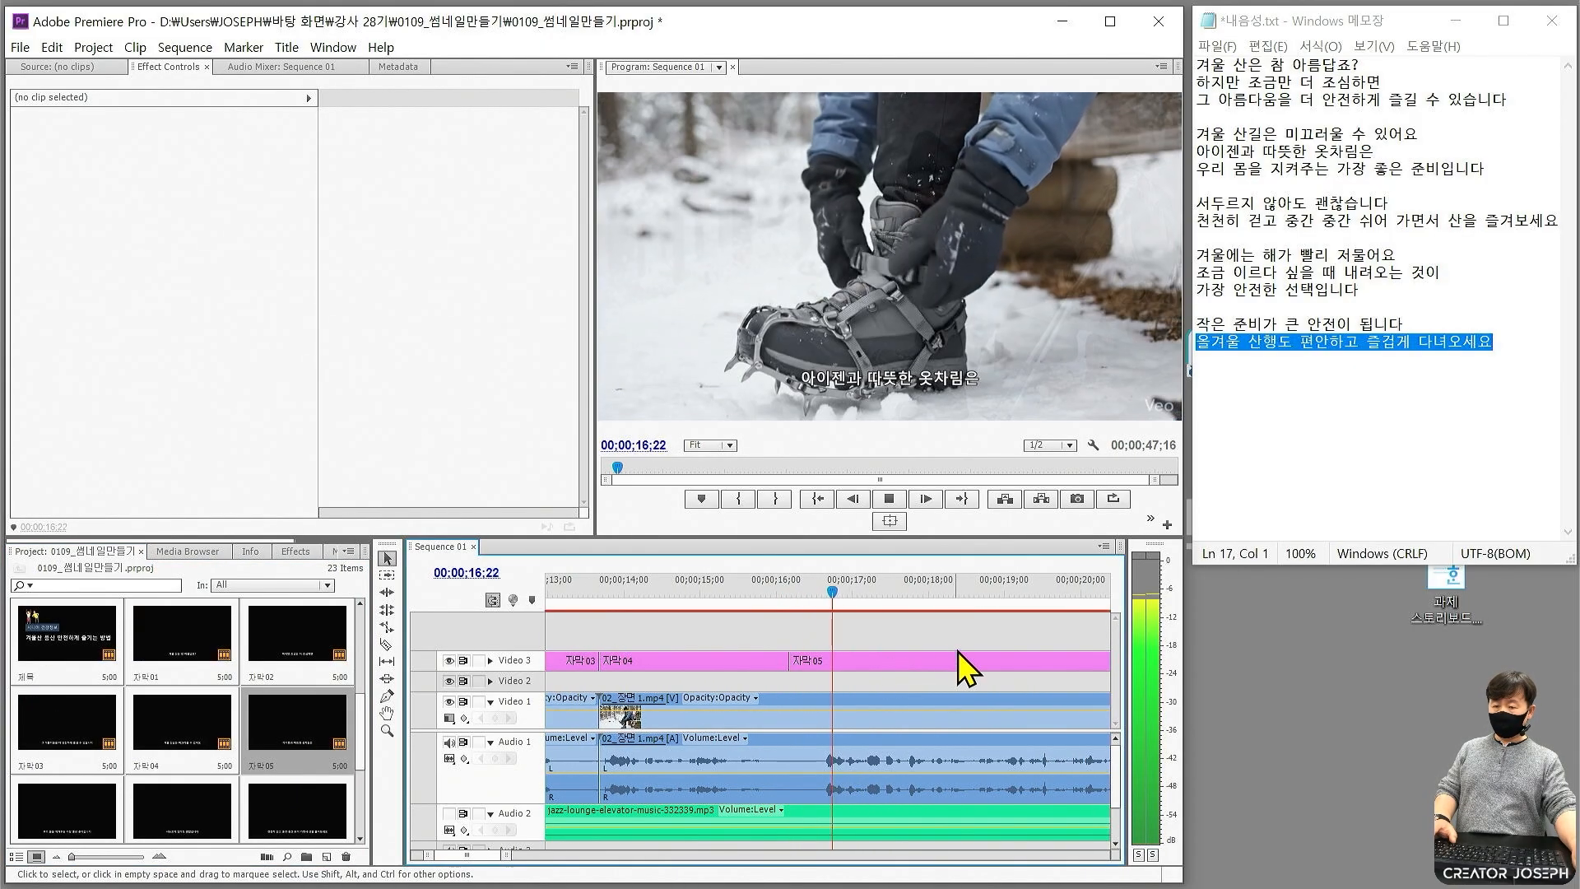
Stop playback, set the playhead to 00;00;18;16 and trim the end of 자막05 to it.
key(space)
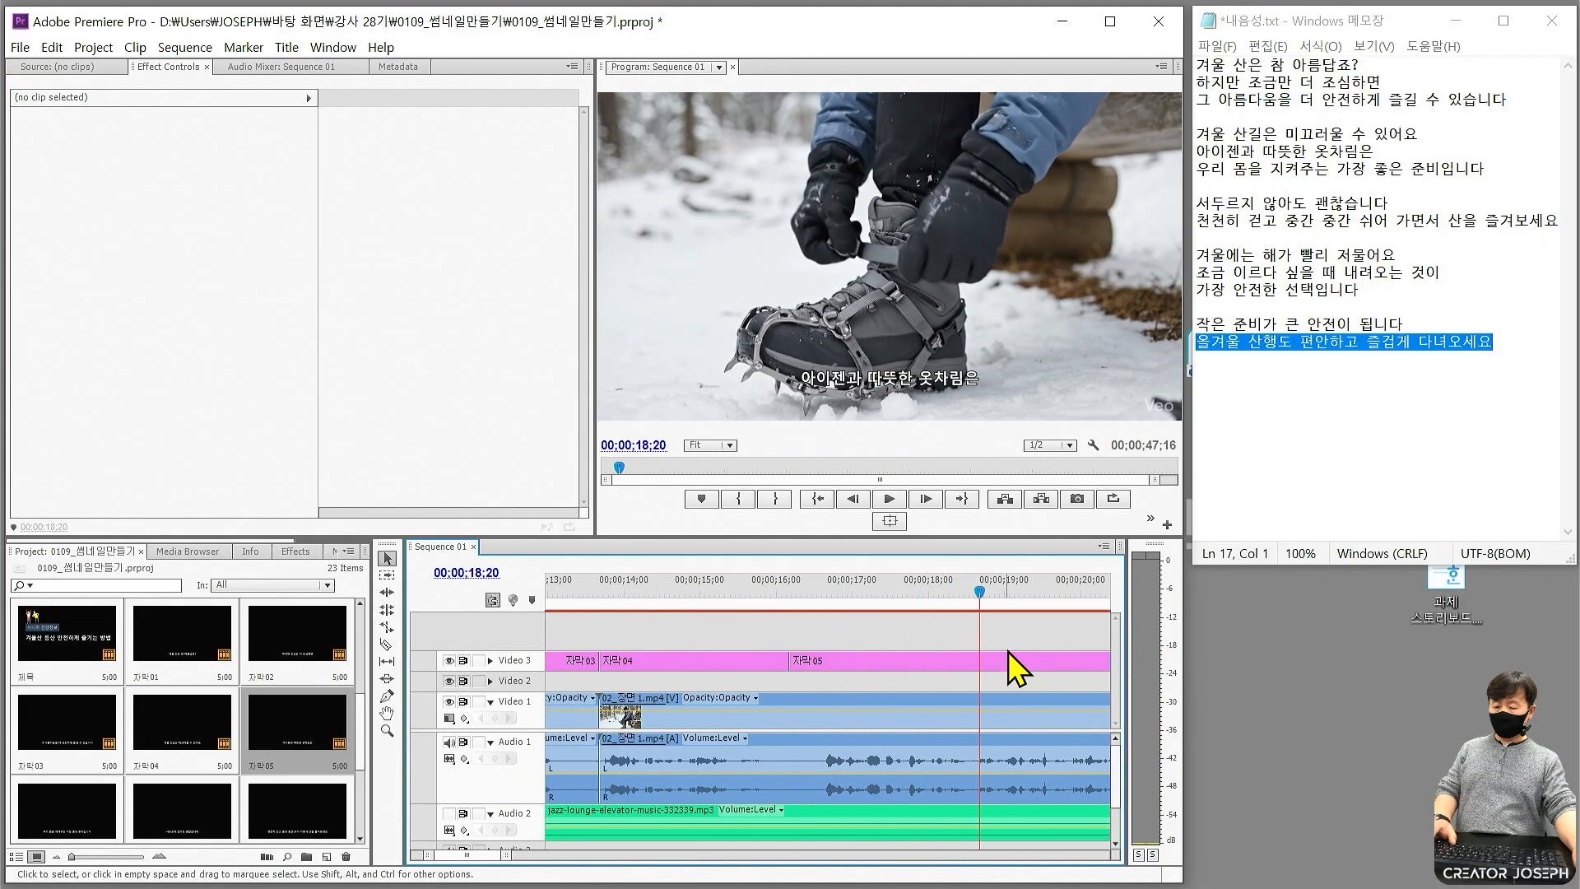
drag(979, 589, 969, 589)
click(995, 656)
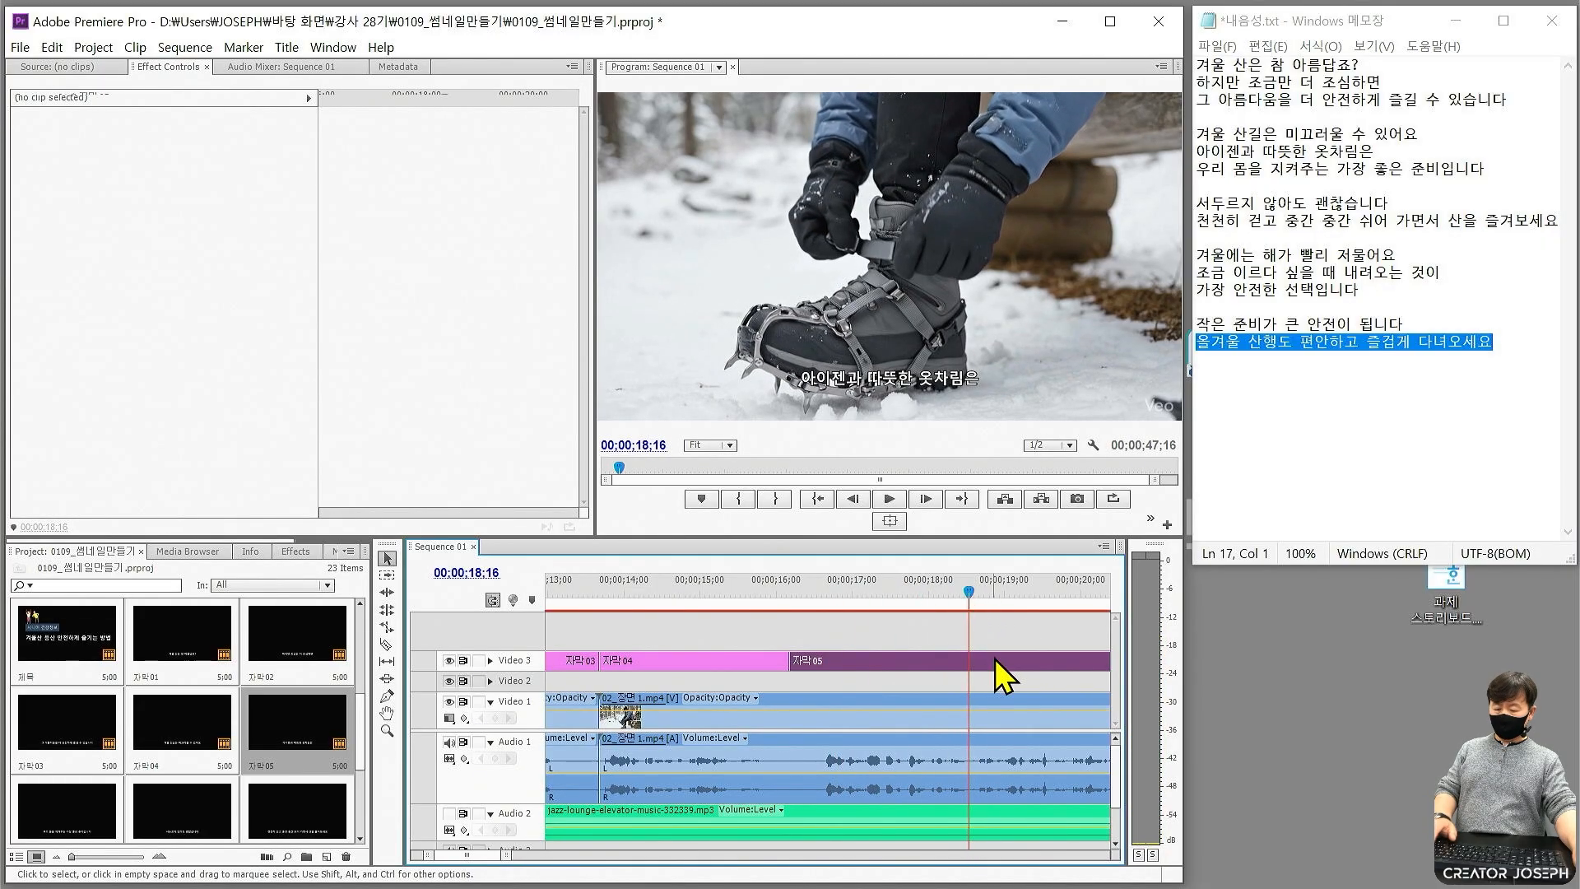
key(minus)
drag(989, 658, 898, 658)
Place the 자막06 title after 자막05 on Video 3 and trim its end to the end of the 02_장면 1 clip.
drag(151, 756, 901, 659)
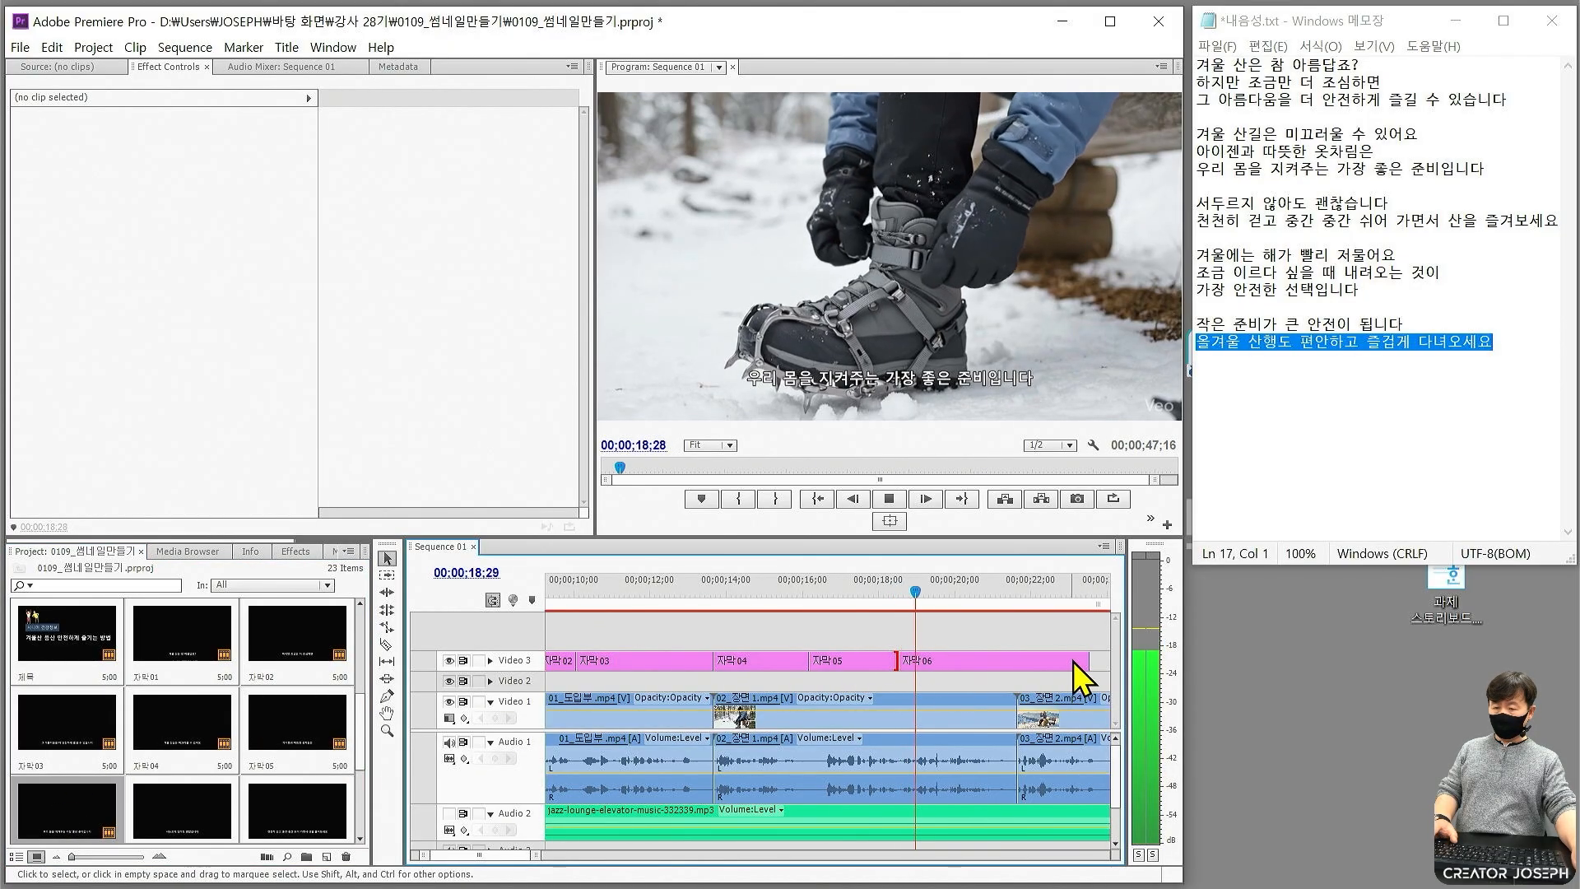
key(space)
drag(1079, 658, 1015, 658)
key(space)
key(space)
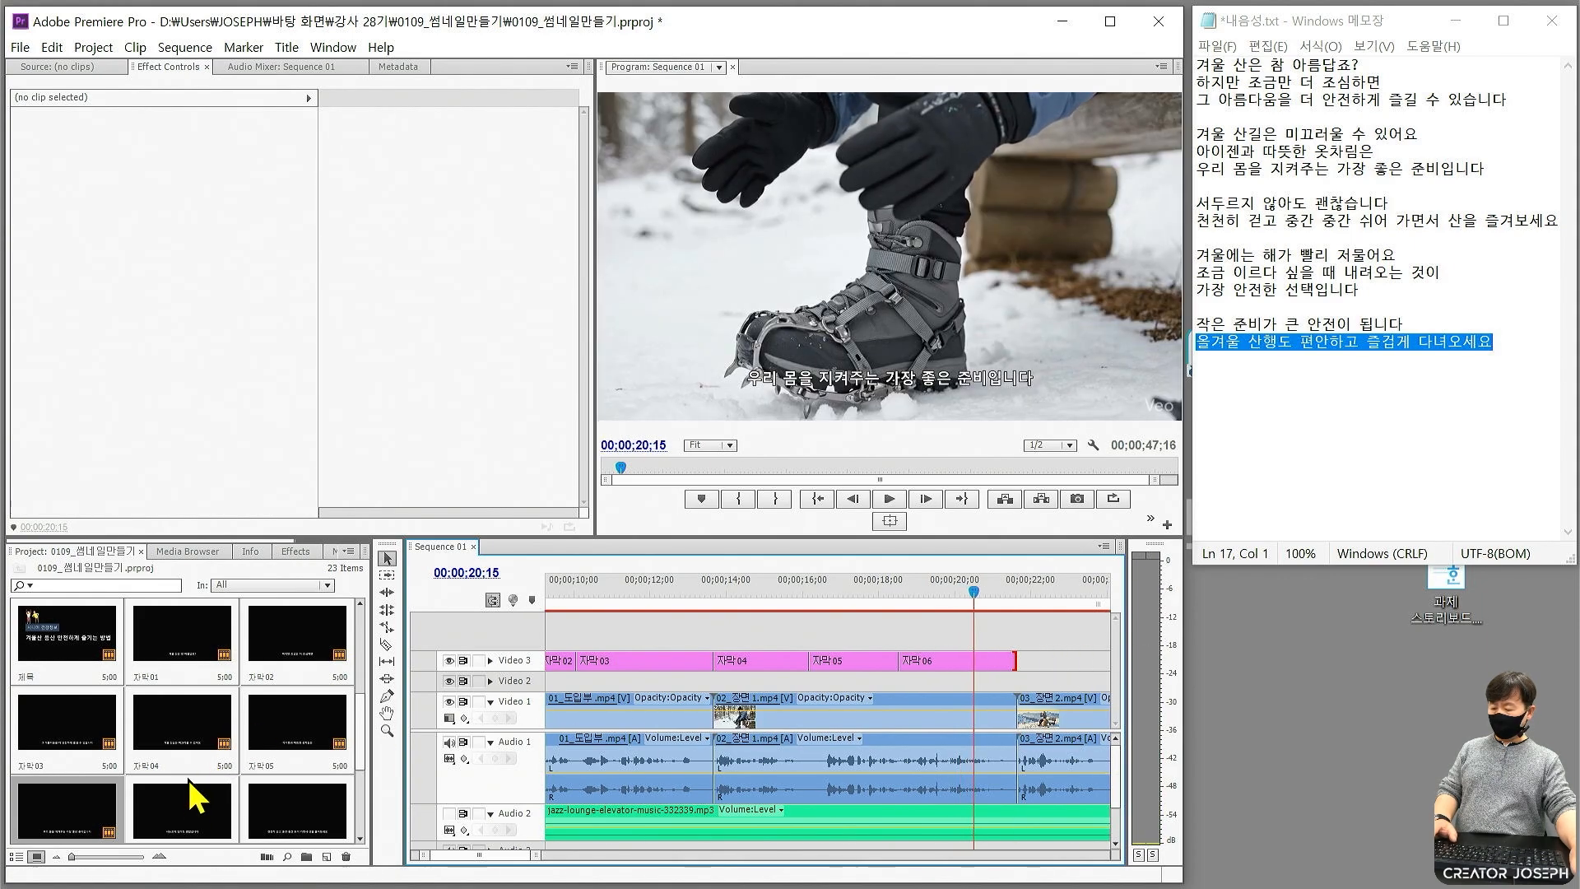
Place the 자막07 title after 자막06 on Video 3, play its narration and trim the title to where the line ends.
drag(207, 804, 1049, 666)
key(space)
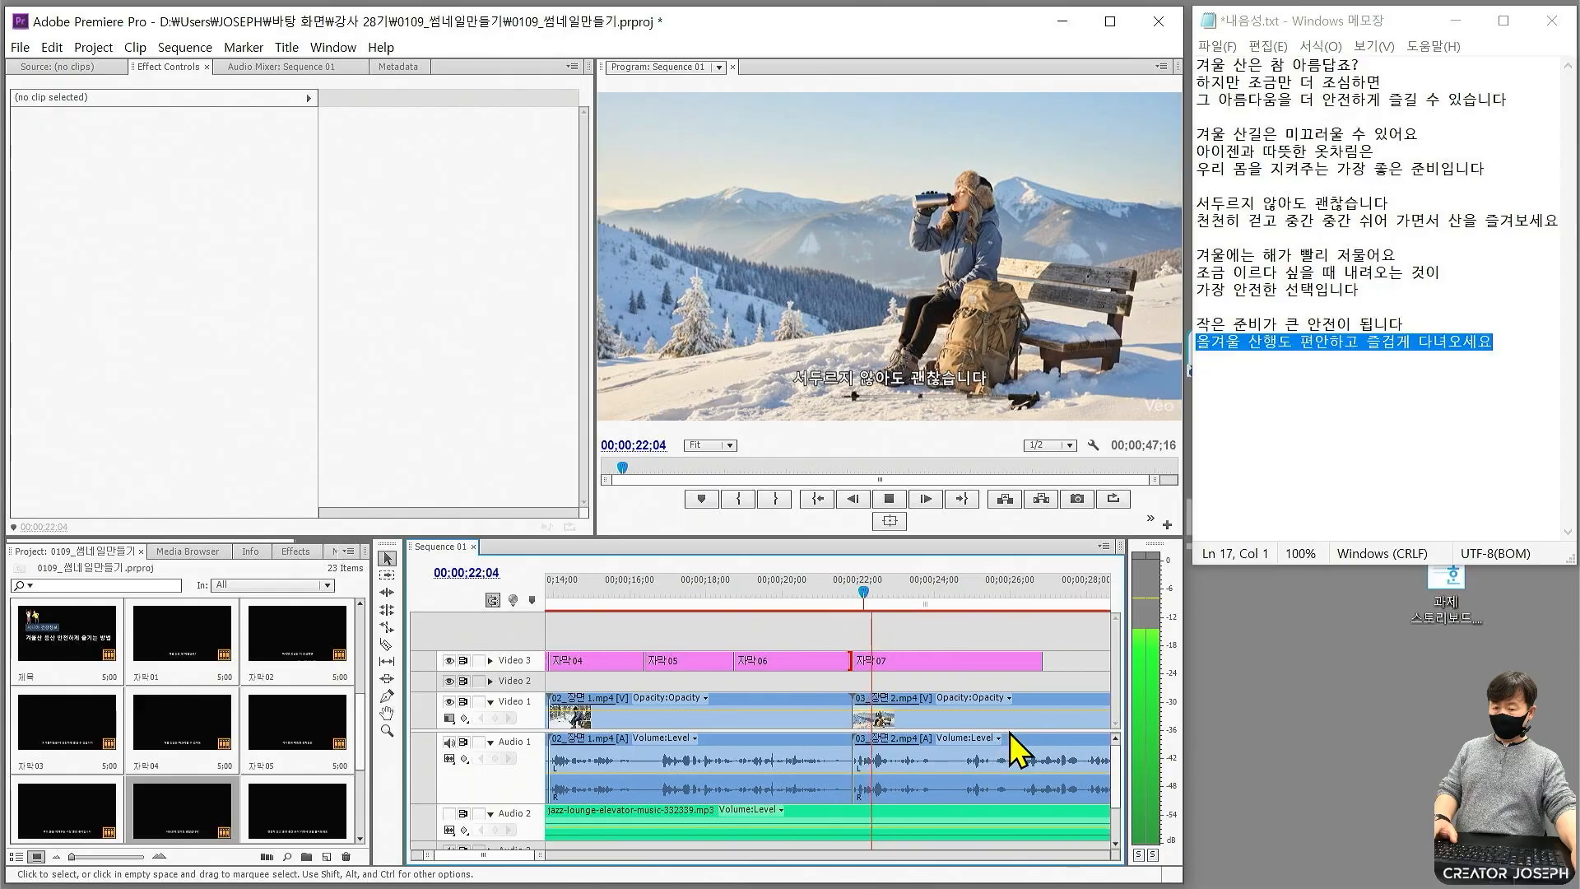
key(space)
drag(1009, 660, 913, 661)
Place the 자막08 title after 자막07 on Video 3, extend its end to the start of the 04_장면 4 clip and play it.
drag(293, 816, 986, 662)
key(space)
scroll(1023, 684, down, 4)
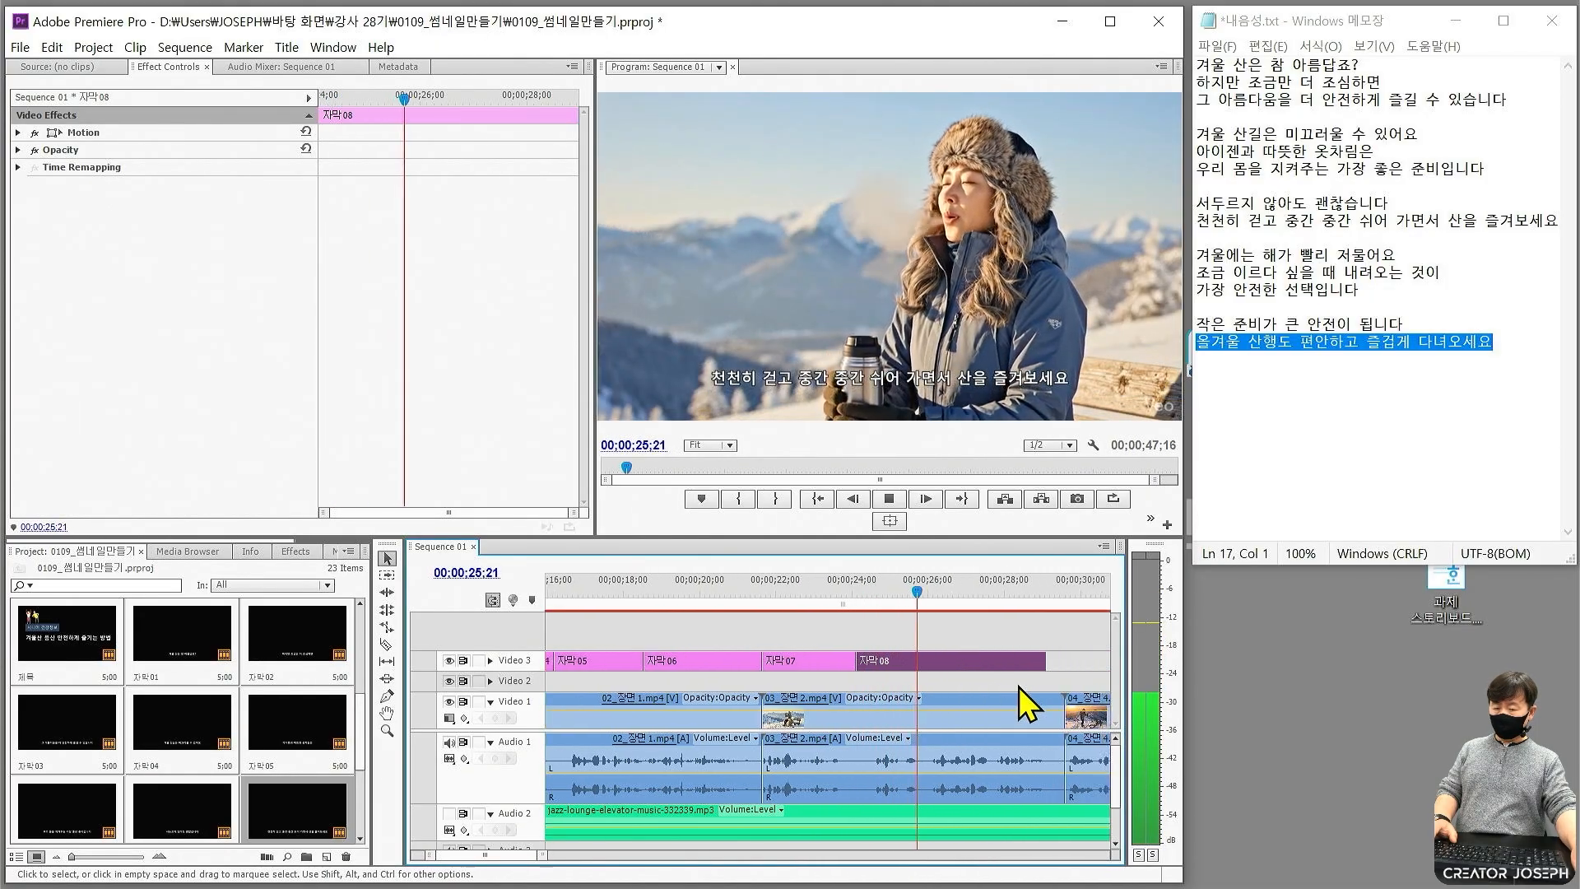
key(space)
drag(923, 660, 954, 656)
key(space)
scroll(1009, 673, down, 3)
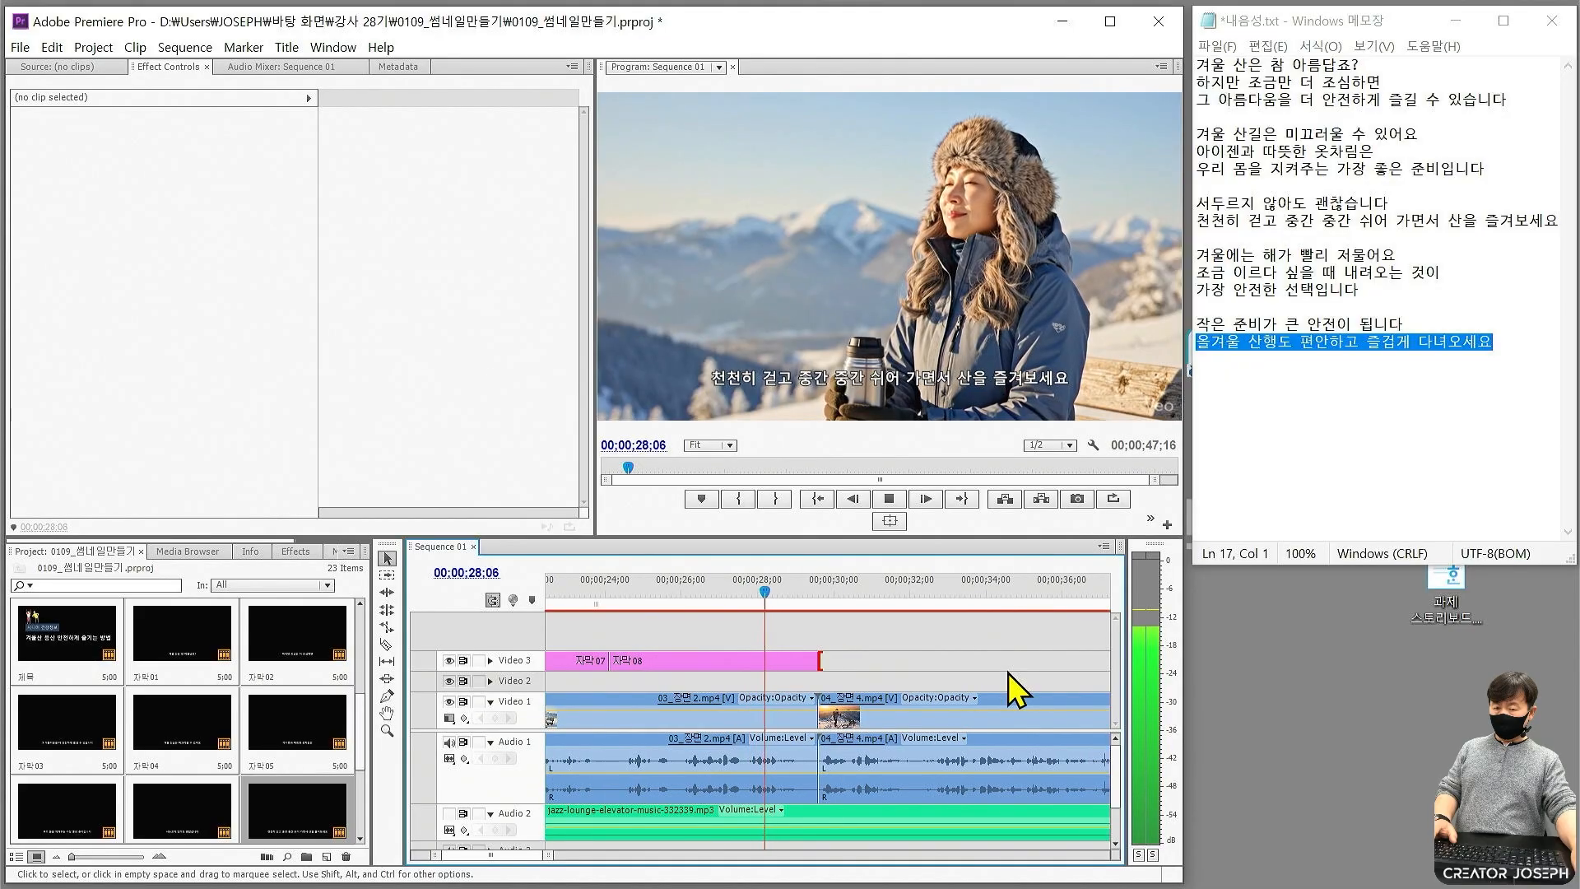
key(space)
Place the 자막09 title after 자막08 on Video 3, play its narration and trim its end to 00;00;32;01.
scroll(173, 761, down, 3)
drag(70, 704, 792, 662)
key(space)
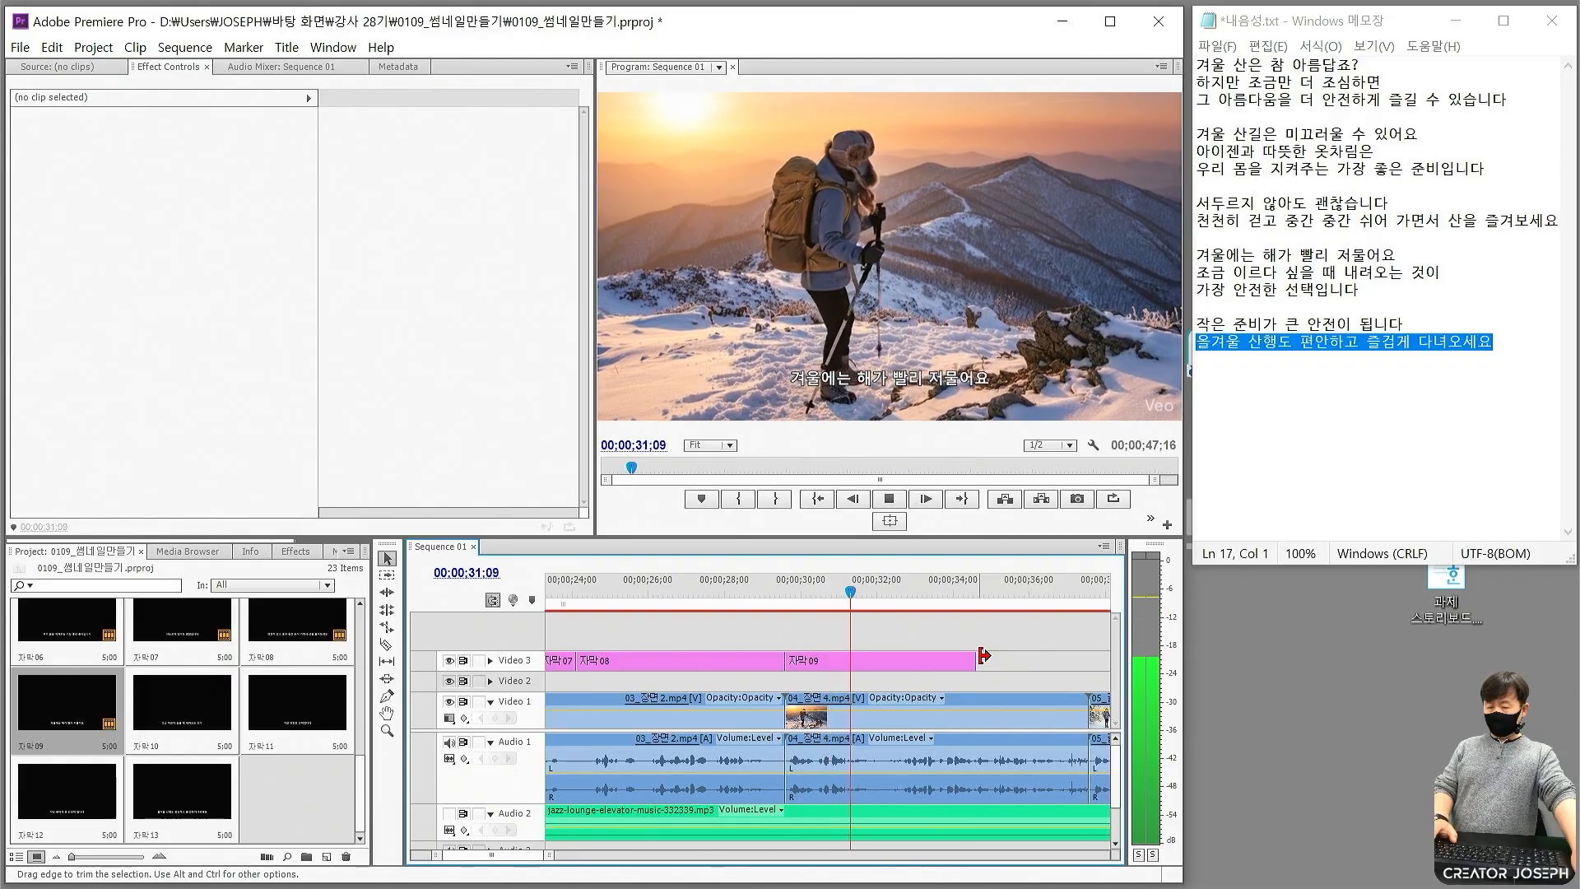
key(space)
drag(977, 660, 880, 662)
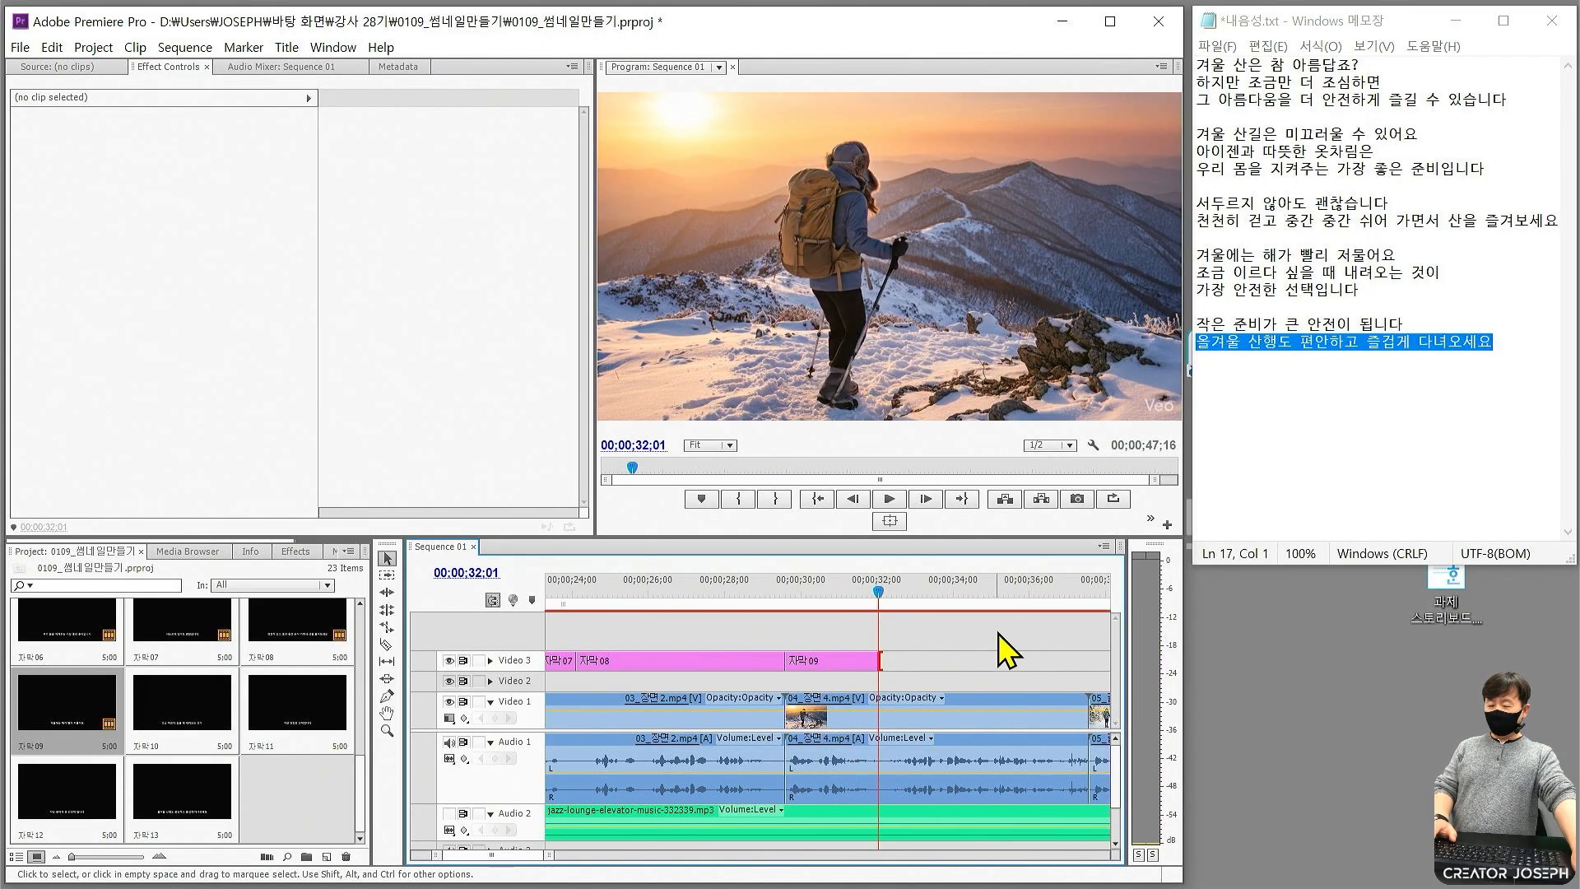
Place the 자막10 title after 자막09 on Video 3, play its narration and trim the title to where the line ends.
drag(177, 706, 886, 668)
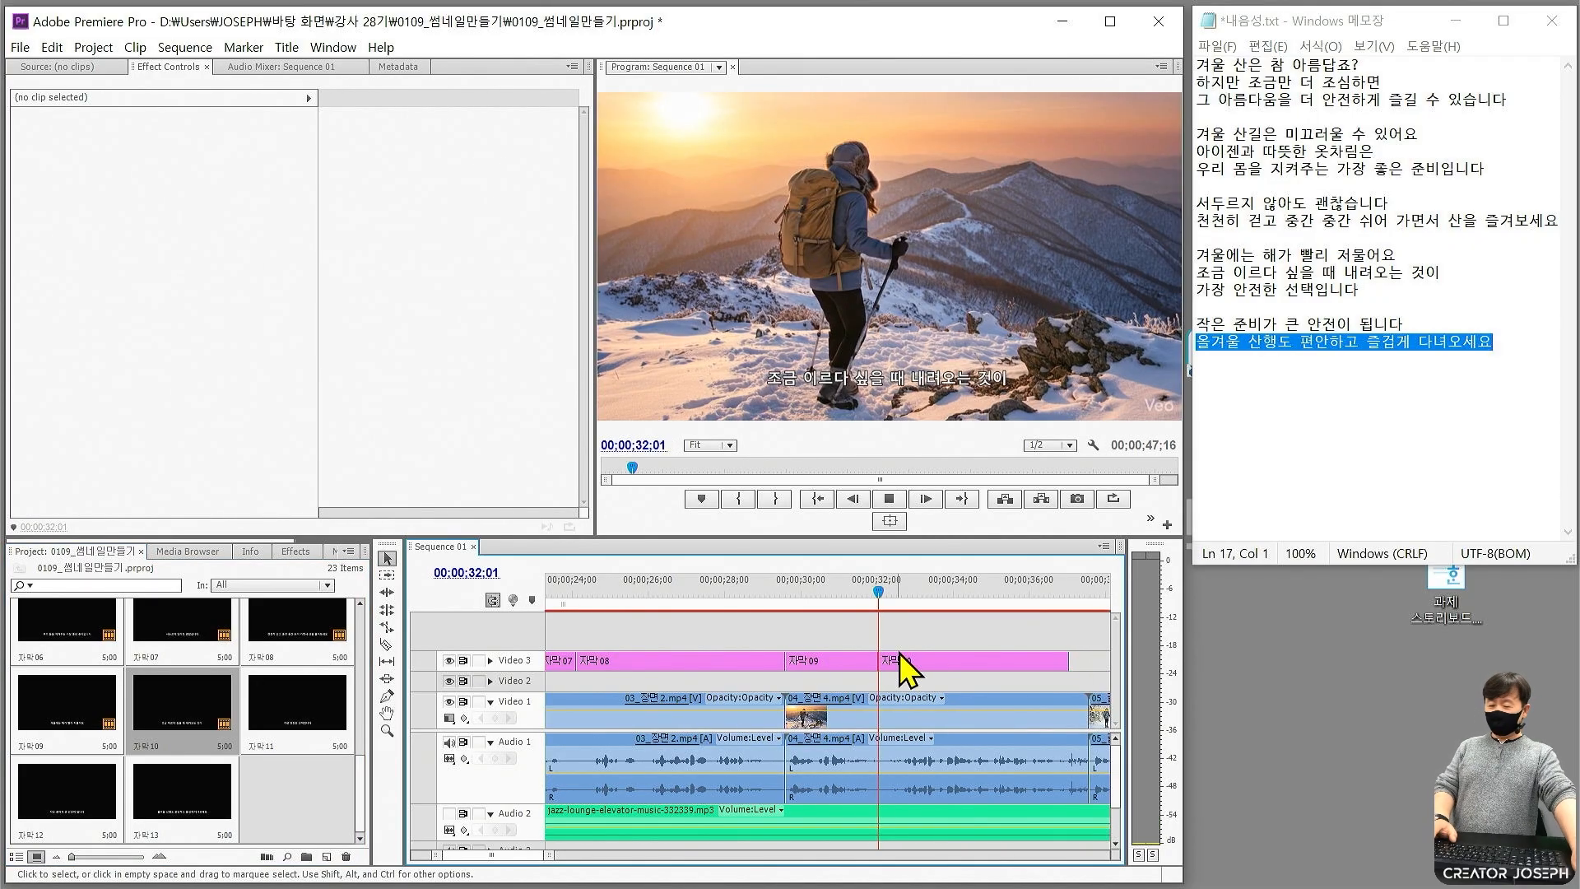
key(space)
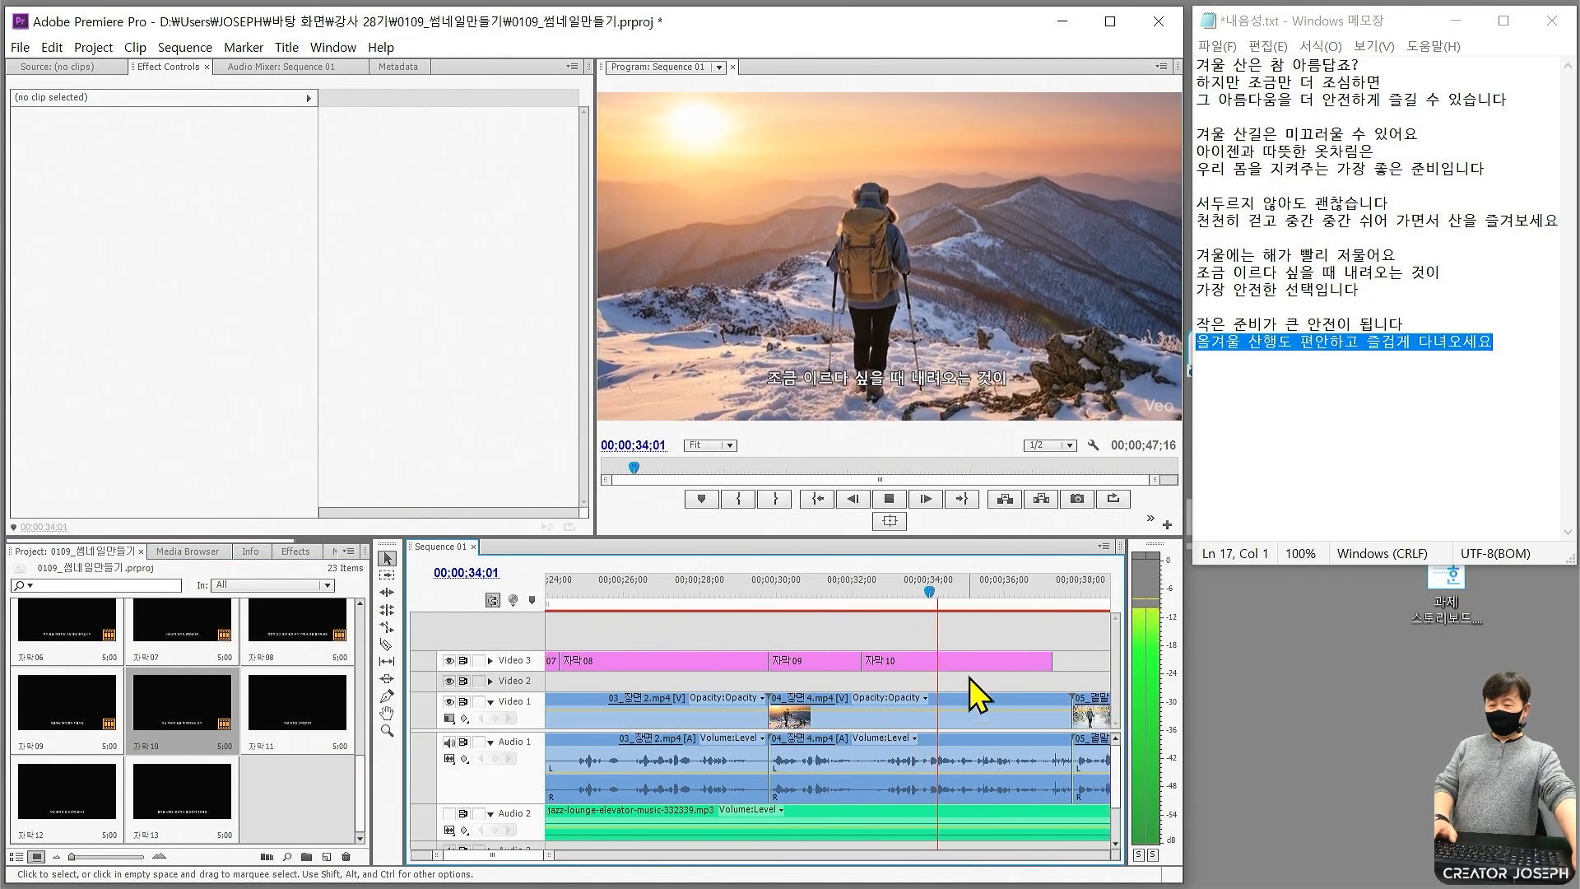
key(space)
drag(1010, 660, 927, 661)
Place the 자막11 title after 자막10 on Video 3, play it and trim its end to the start of the 05_결말부 clip.
drag(254, 714, 927, 661)
key(space)
key(space)
drag(1025, 660, 934, 661)
Place the 자막12 title after 자막11 on Video 3, play its narration and trim its end to 00;00;40;09.
drag(67, 789, 940, 661)
key(space)
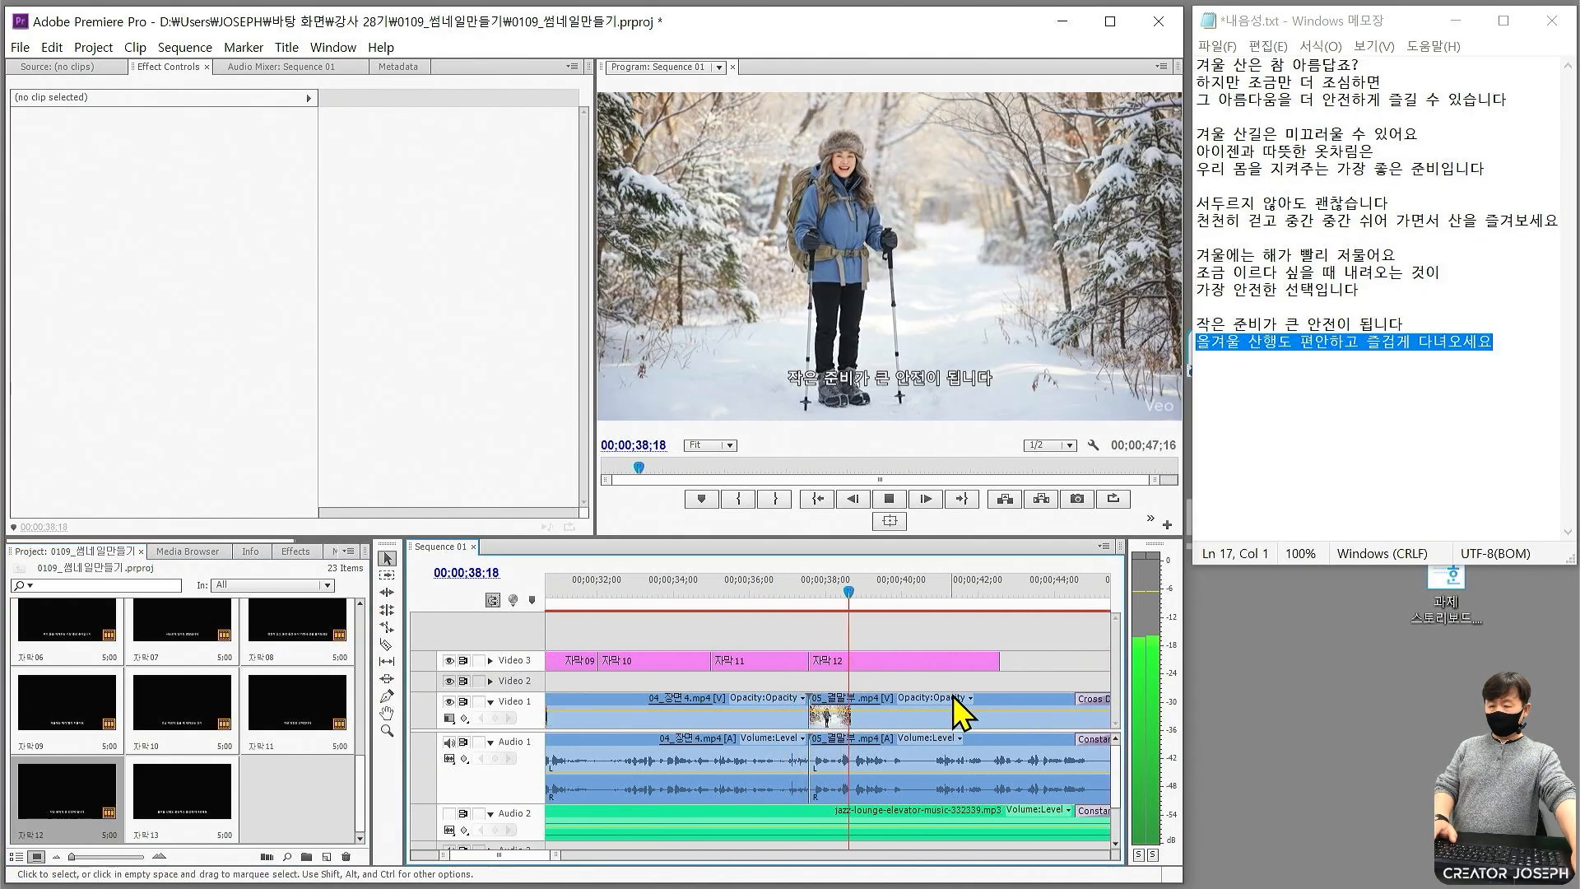
key(space)
drag(998, 662, 914, 662)
Place the 자막13 title after 자막12 on Video 3, fit its end to the end of the 05_결말부 clip and add a closing cross dissolve.
drag(197, 785, 930, 662)
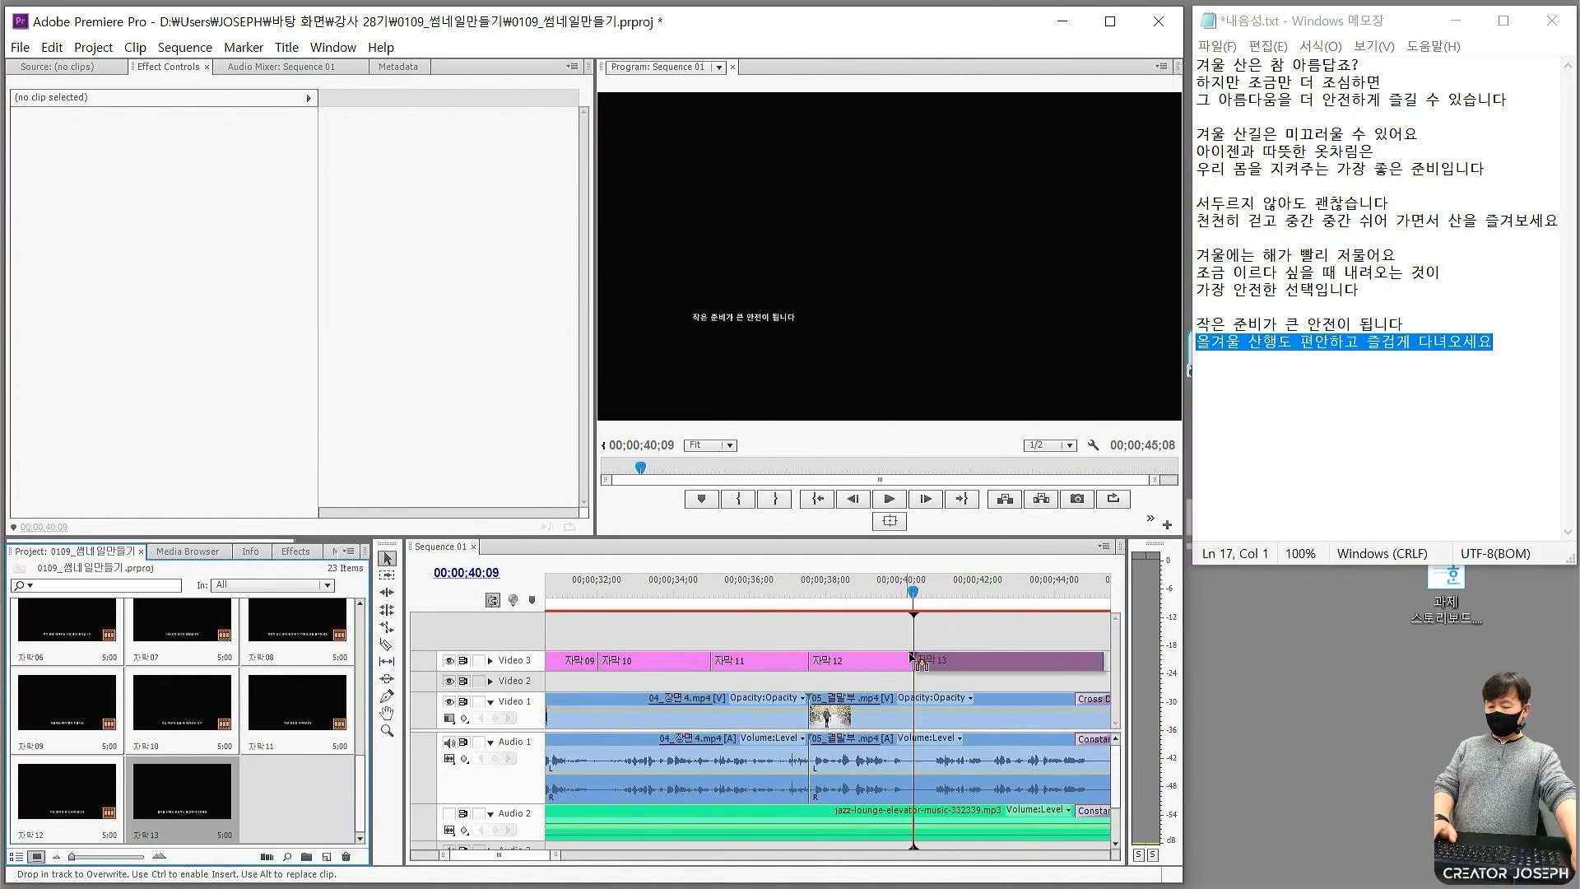
key(space)
drag(1037, 662, 1048, 662)
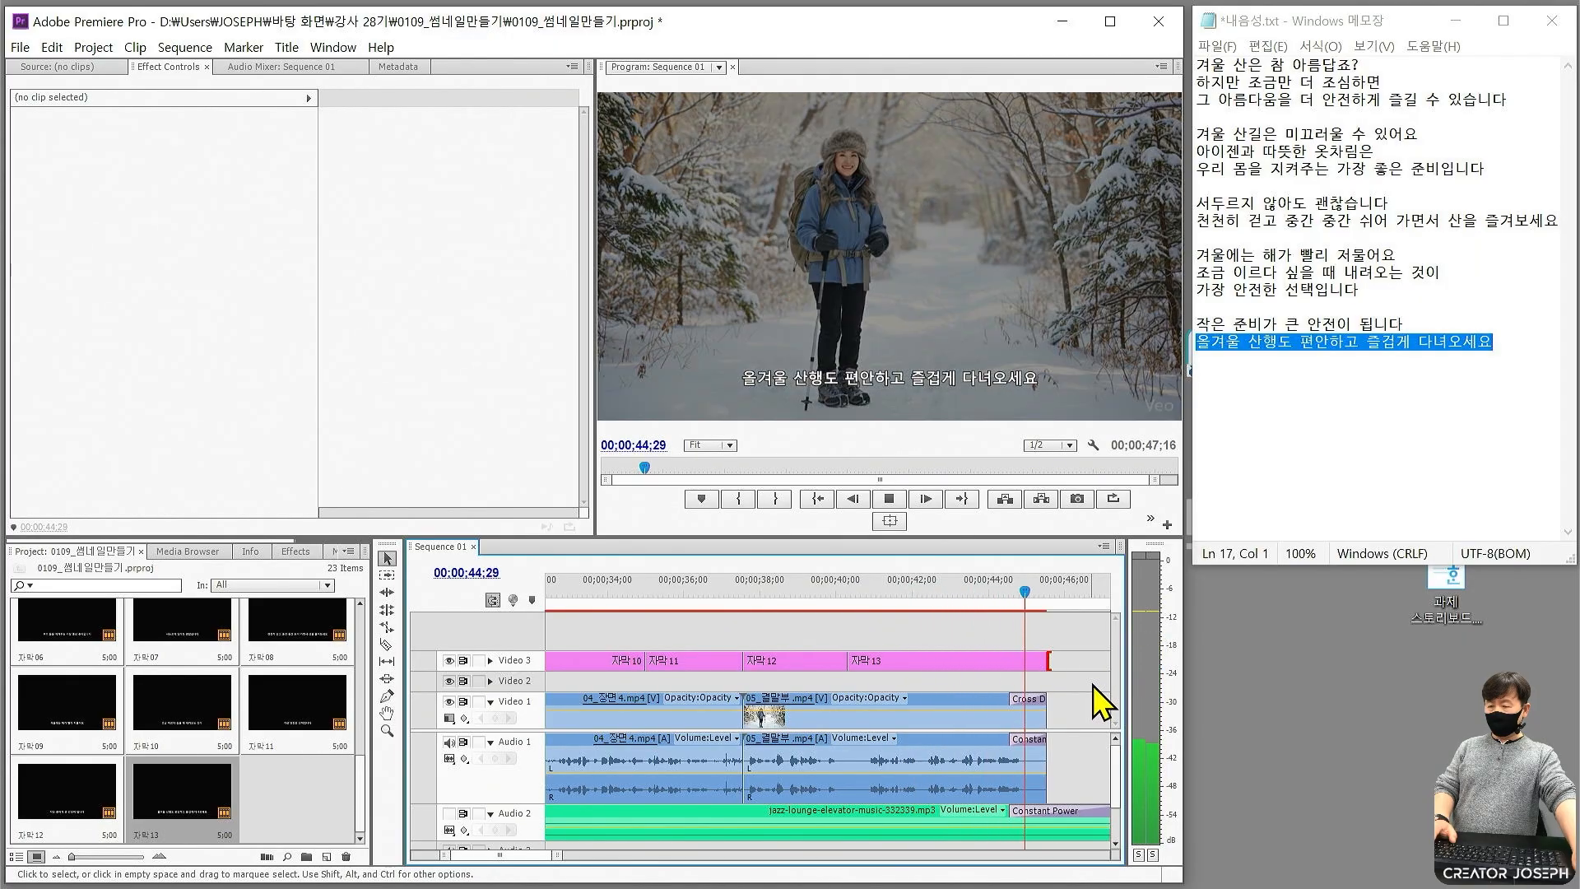
right_click(979, 663)
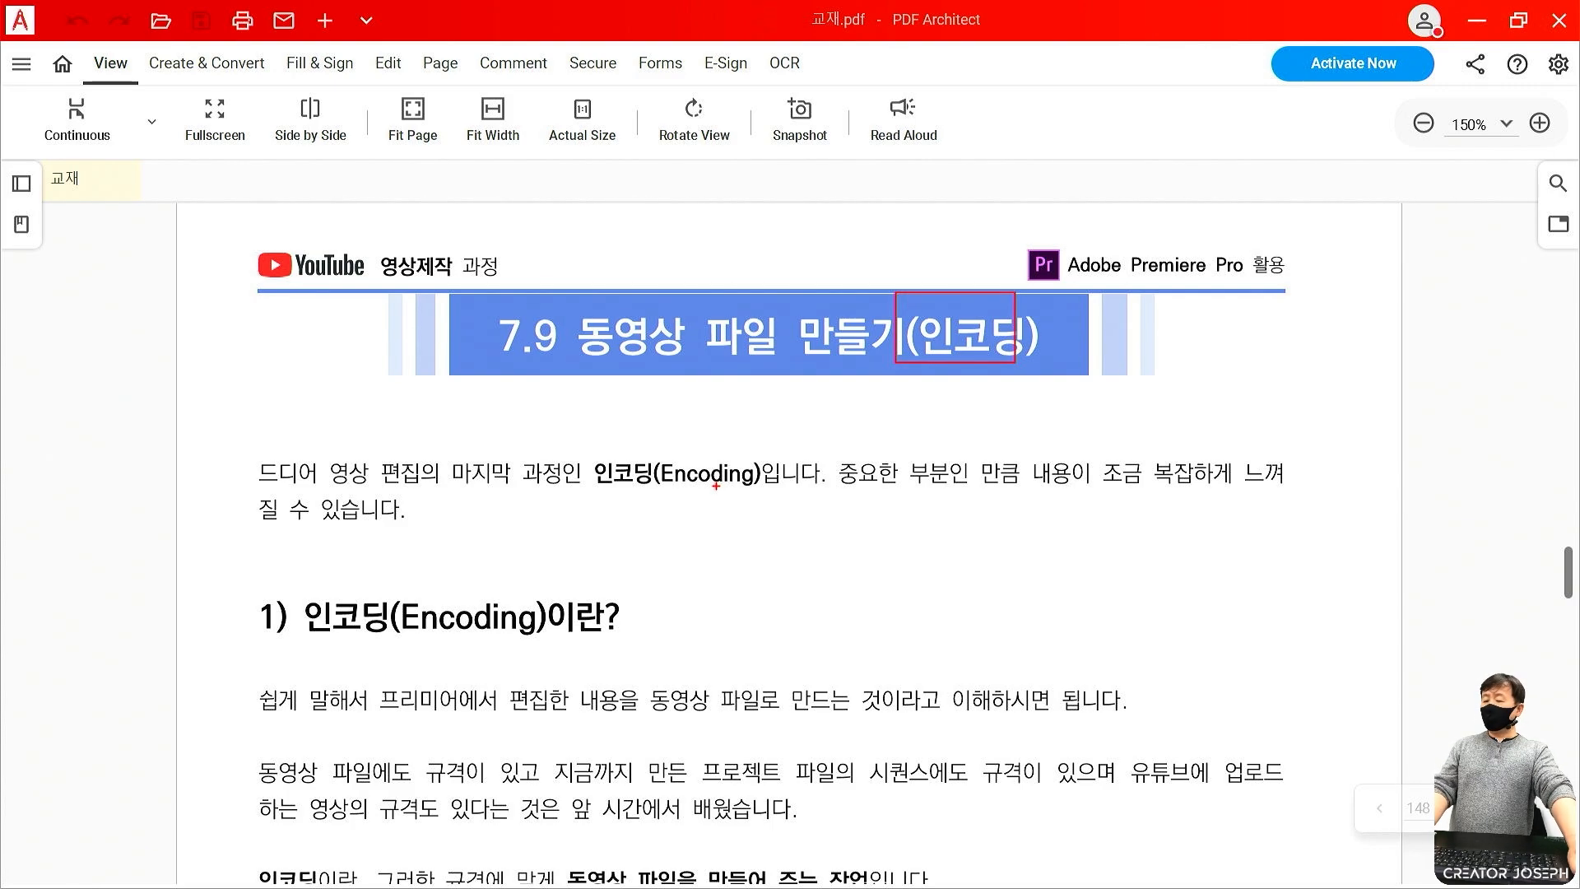
Switch to the 교재.pdf textbook and study section 7.9 on encoding, annotating it with notes on compression, codec and the H.264 format.
drag(666, 492, 787, 513)
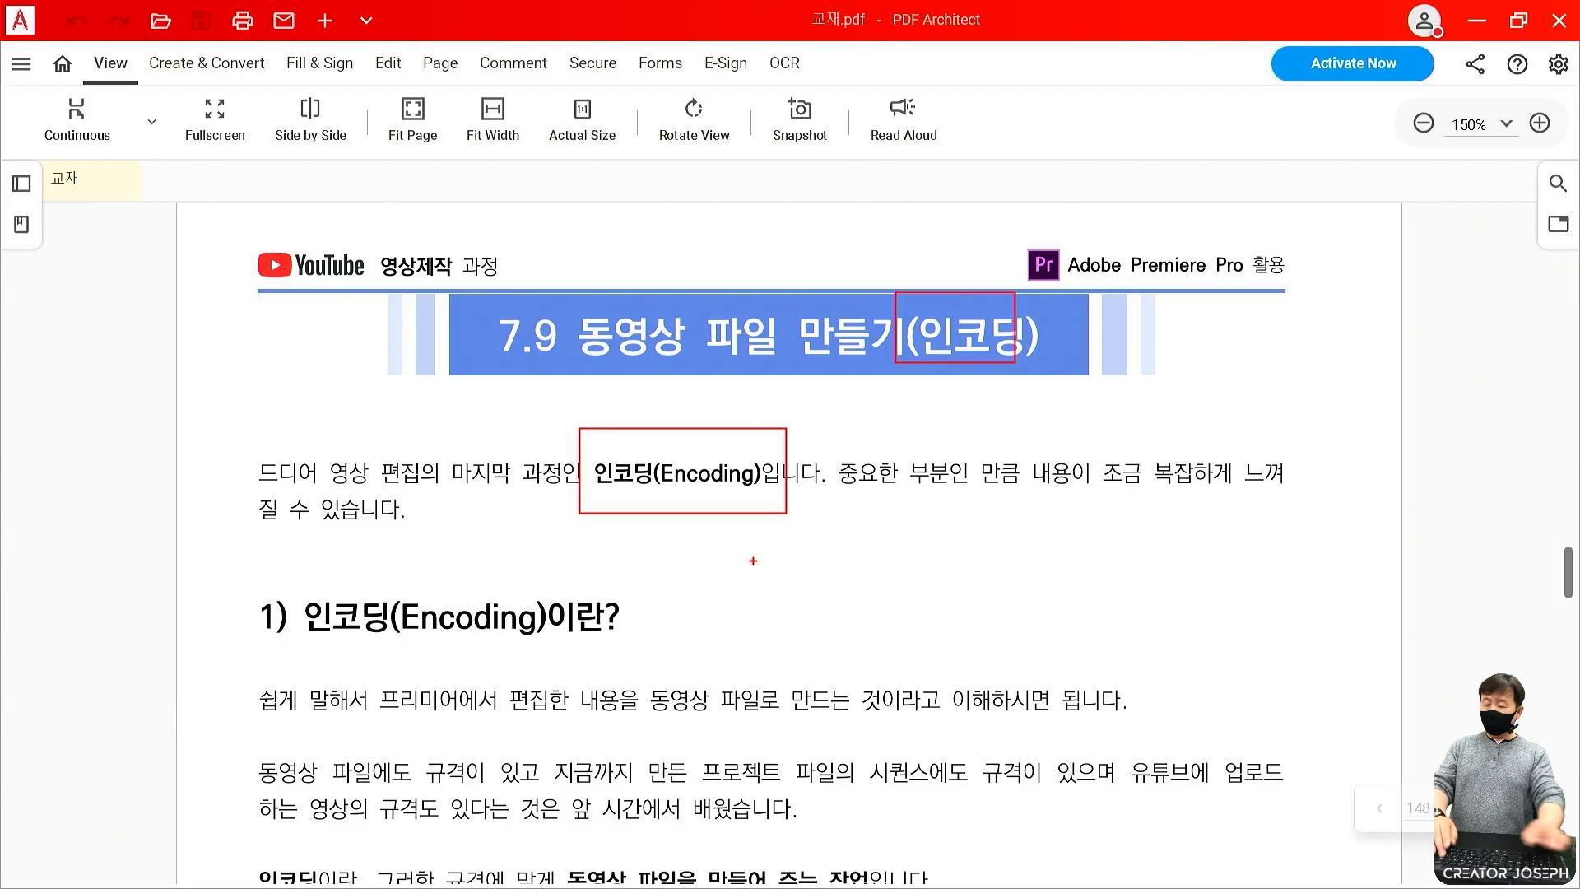
key(t)
text(압축하여 저장)
drag(777, 570, 844, 601)
text(압축형식 = 코덱(Codec)
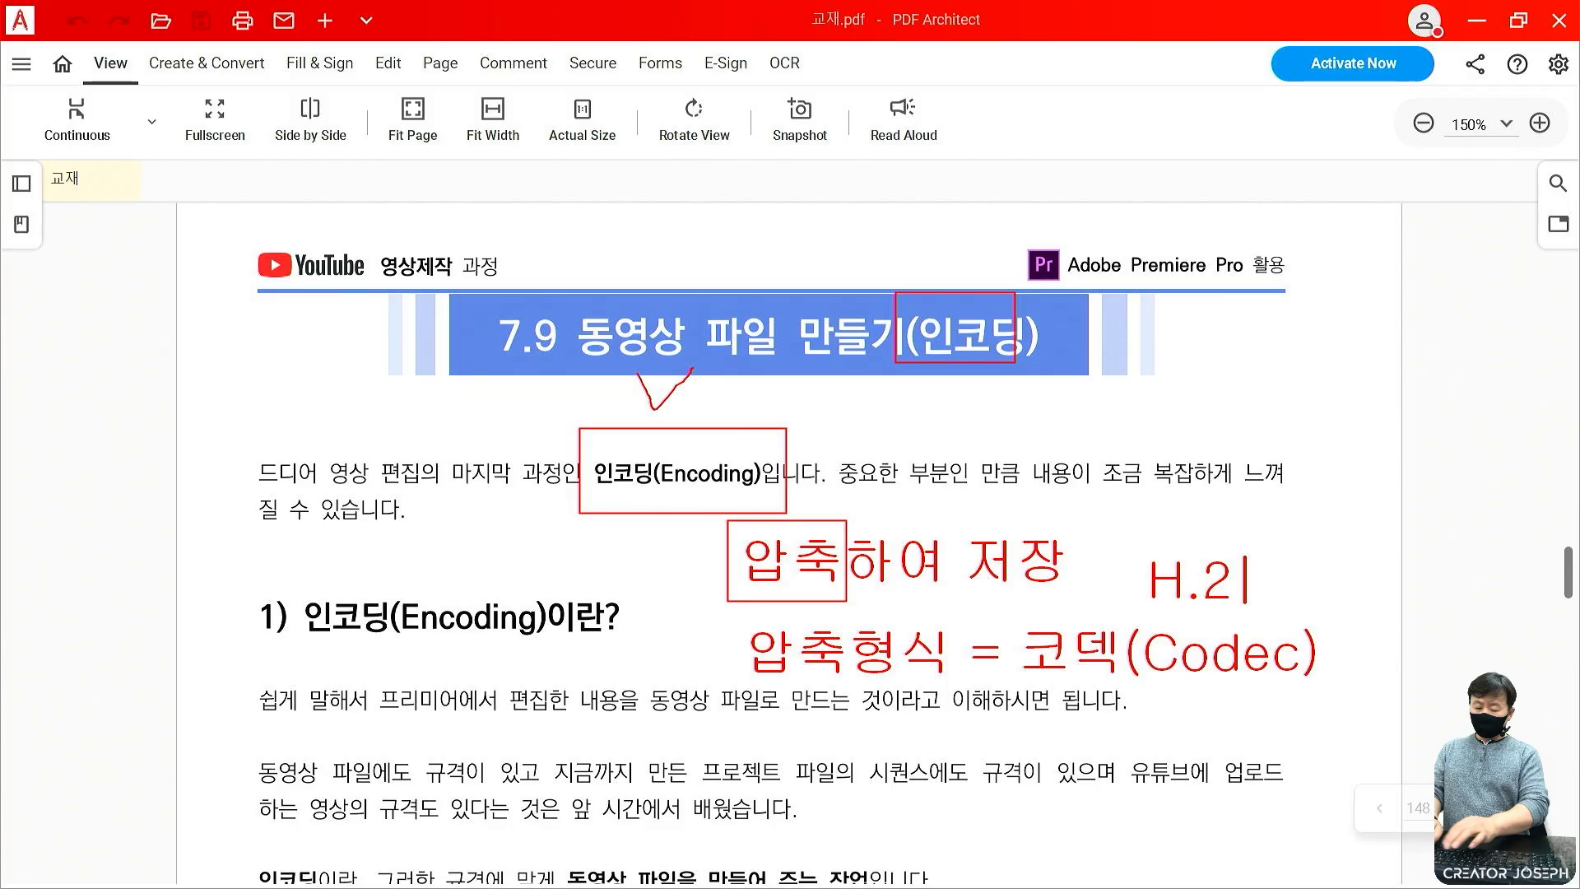
drag(1108, 530, 1321, 611)
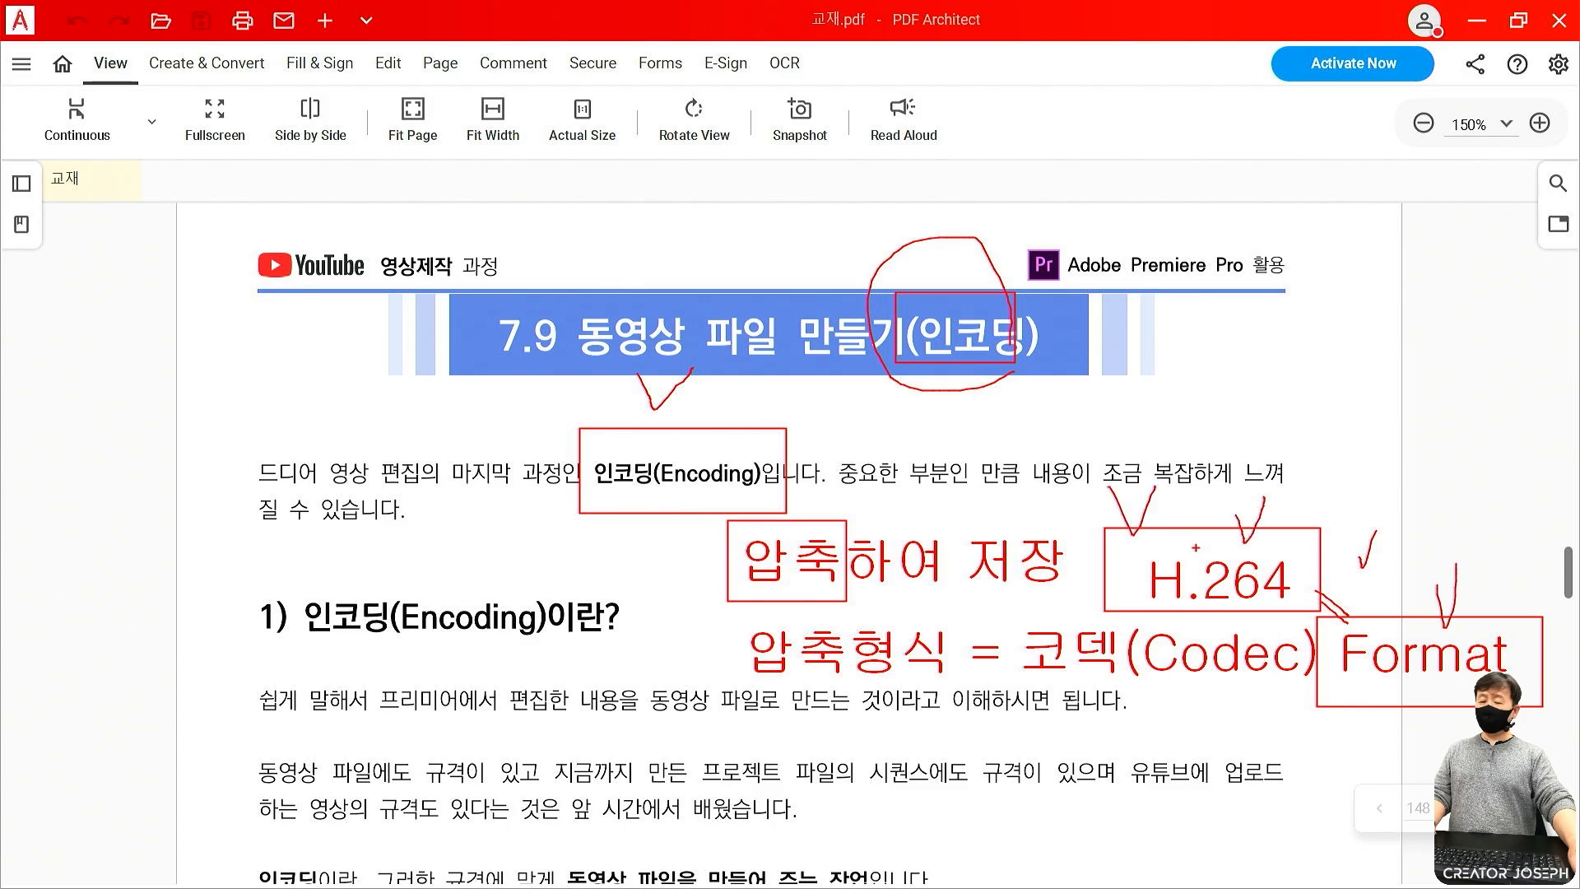
key(Escape)
Read the textbook's reminder box and mark the note on selecting the timeline before encoding.
scroll(728, 627, down, 6)
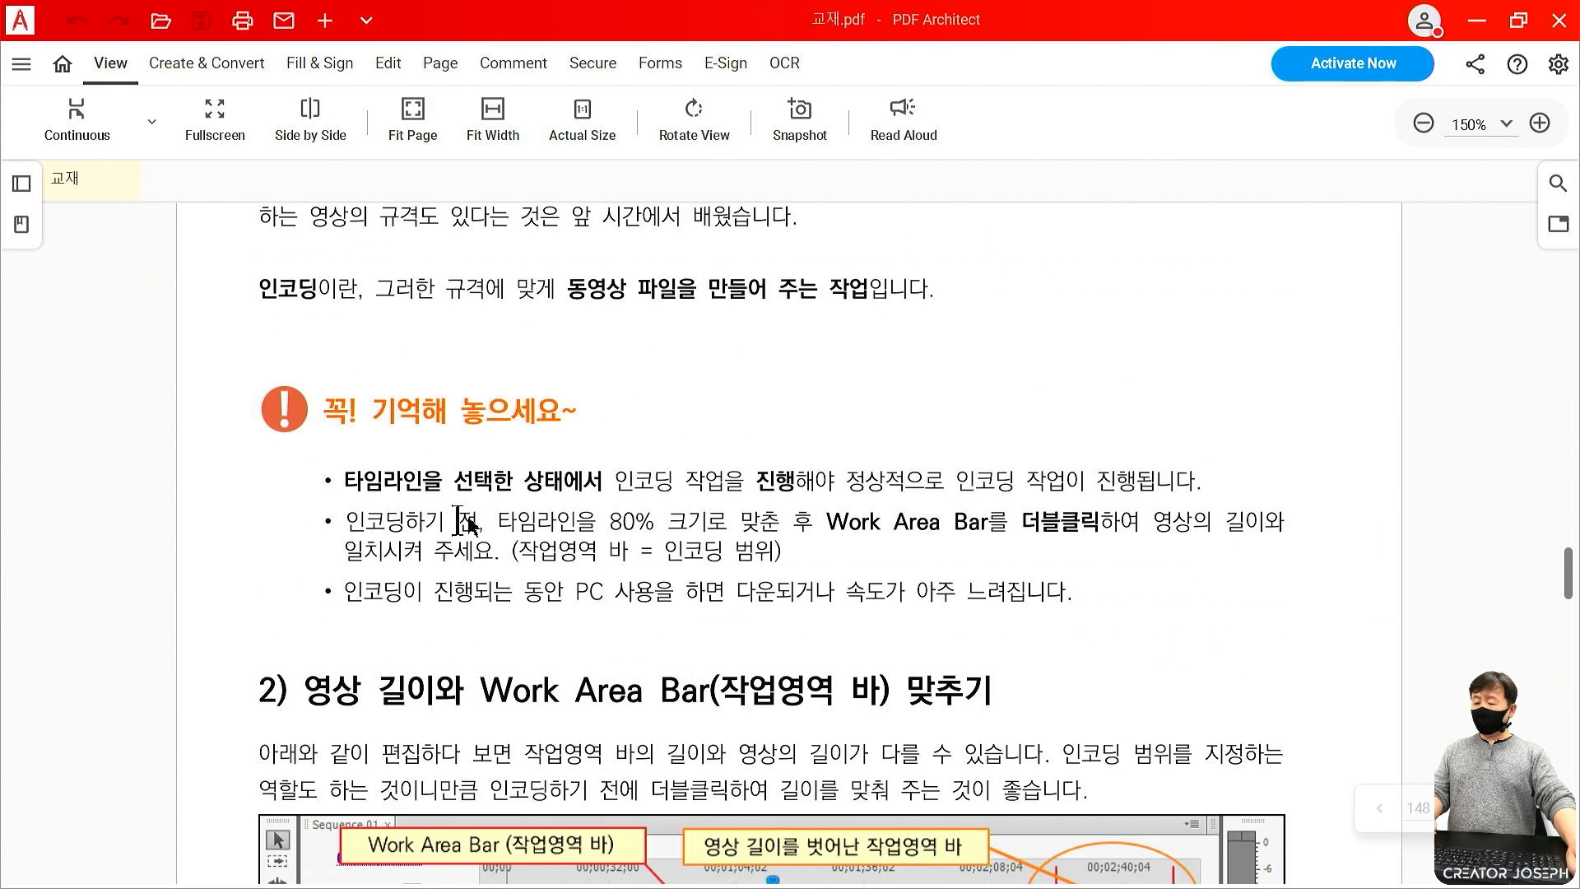
drag(231, 344, 1380, 657)
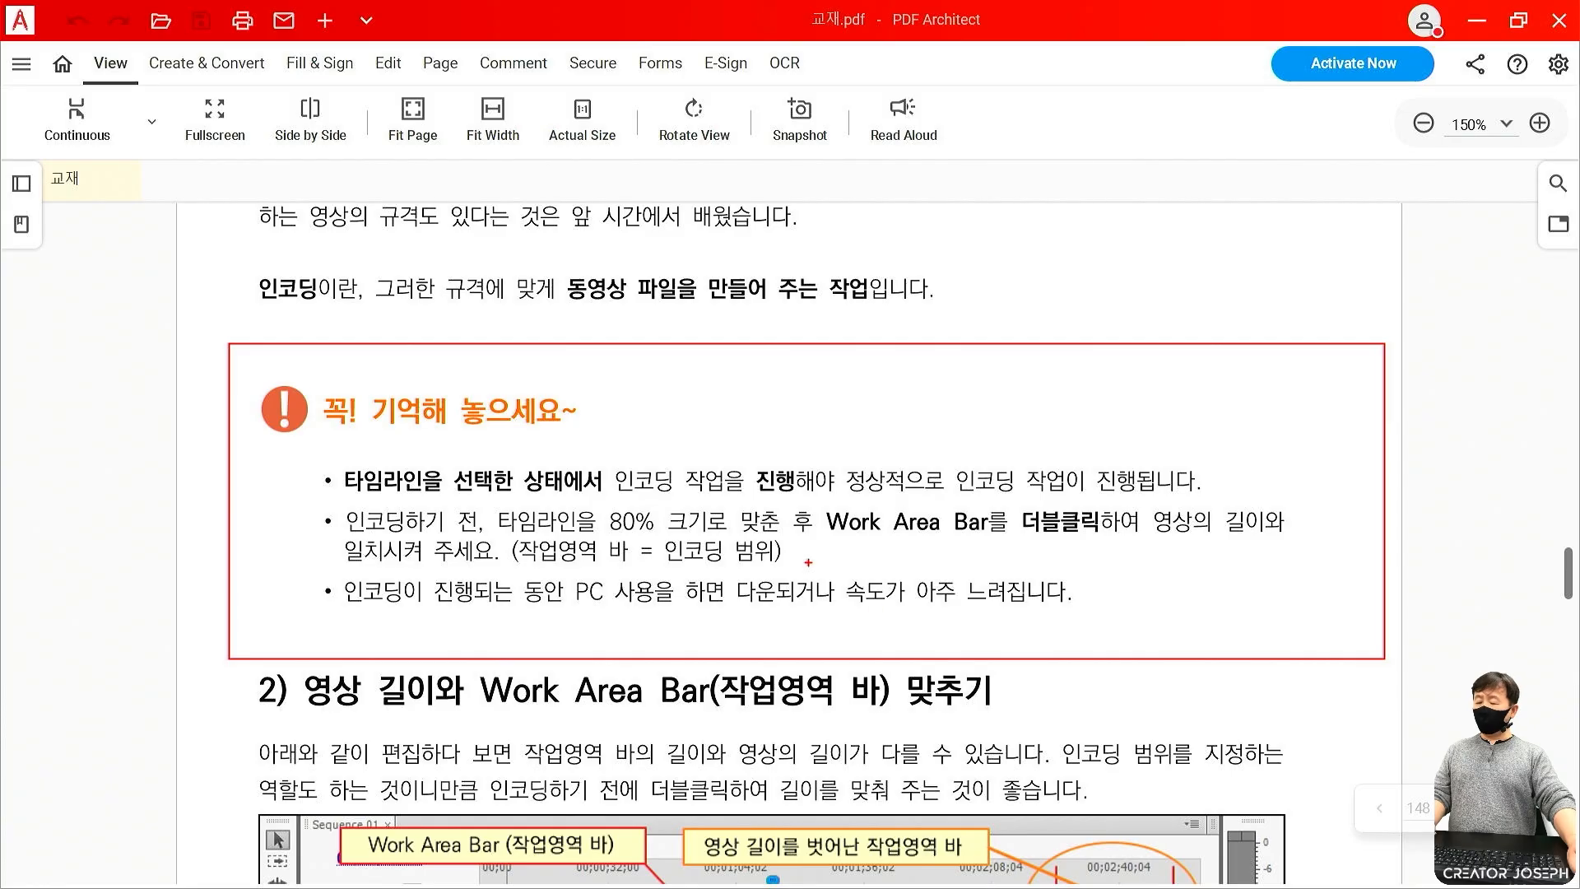
drag(298, 446, 609, 510)
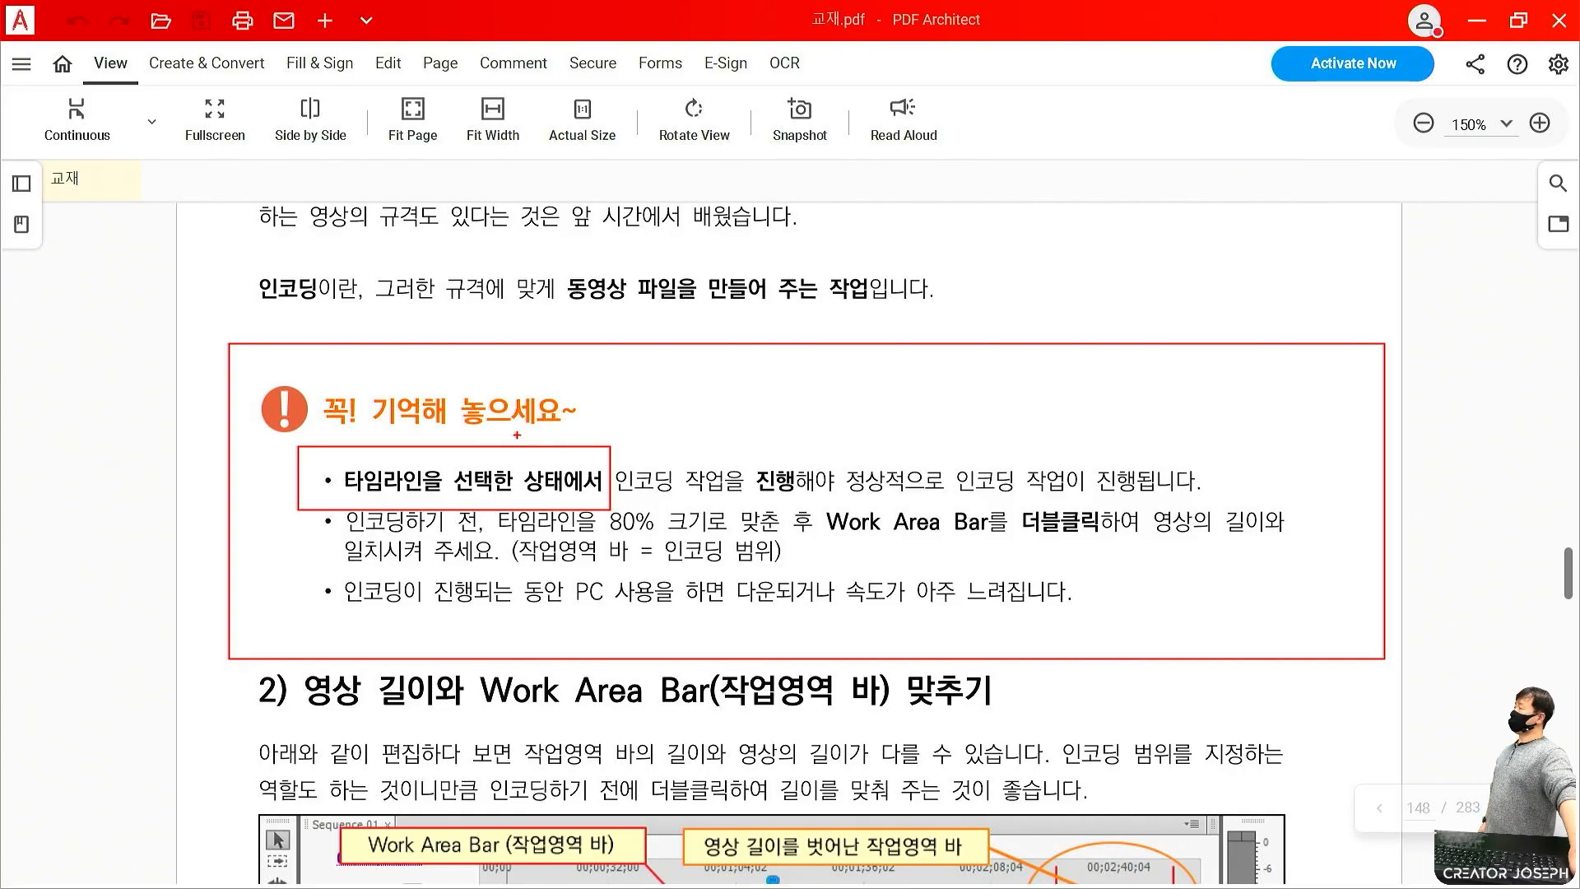
mouse_move(505, 442)
mouse_down()
mouse_move(512, 464)
mouse_move(568, 416)
mouse_up()
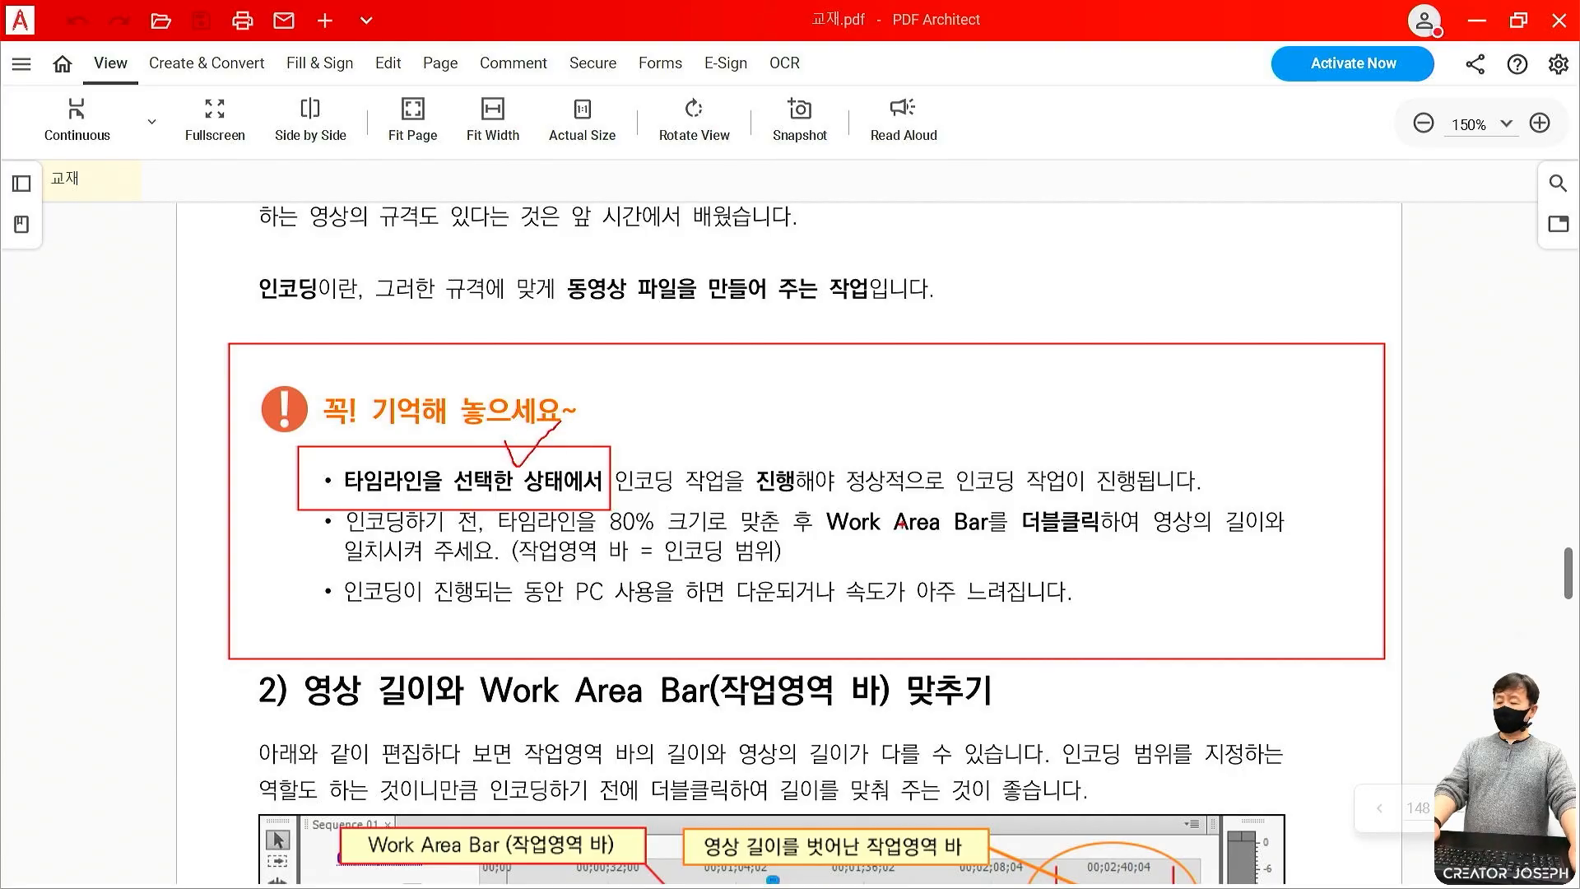
key(Escape)
Mark the textbook's notes on fitting the timeline and double-clicking the Work Area Bar, then return to Premiere Pro.
key(ctrl+2)
drag(343, 495, 762, 541)
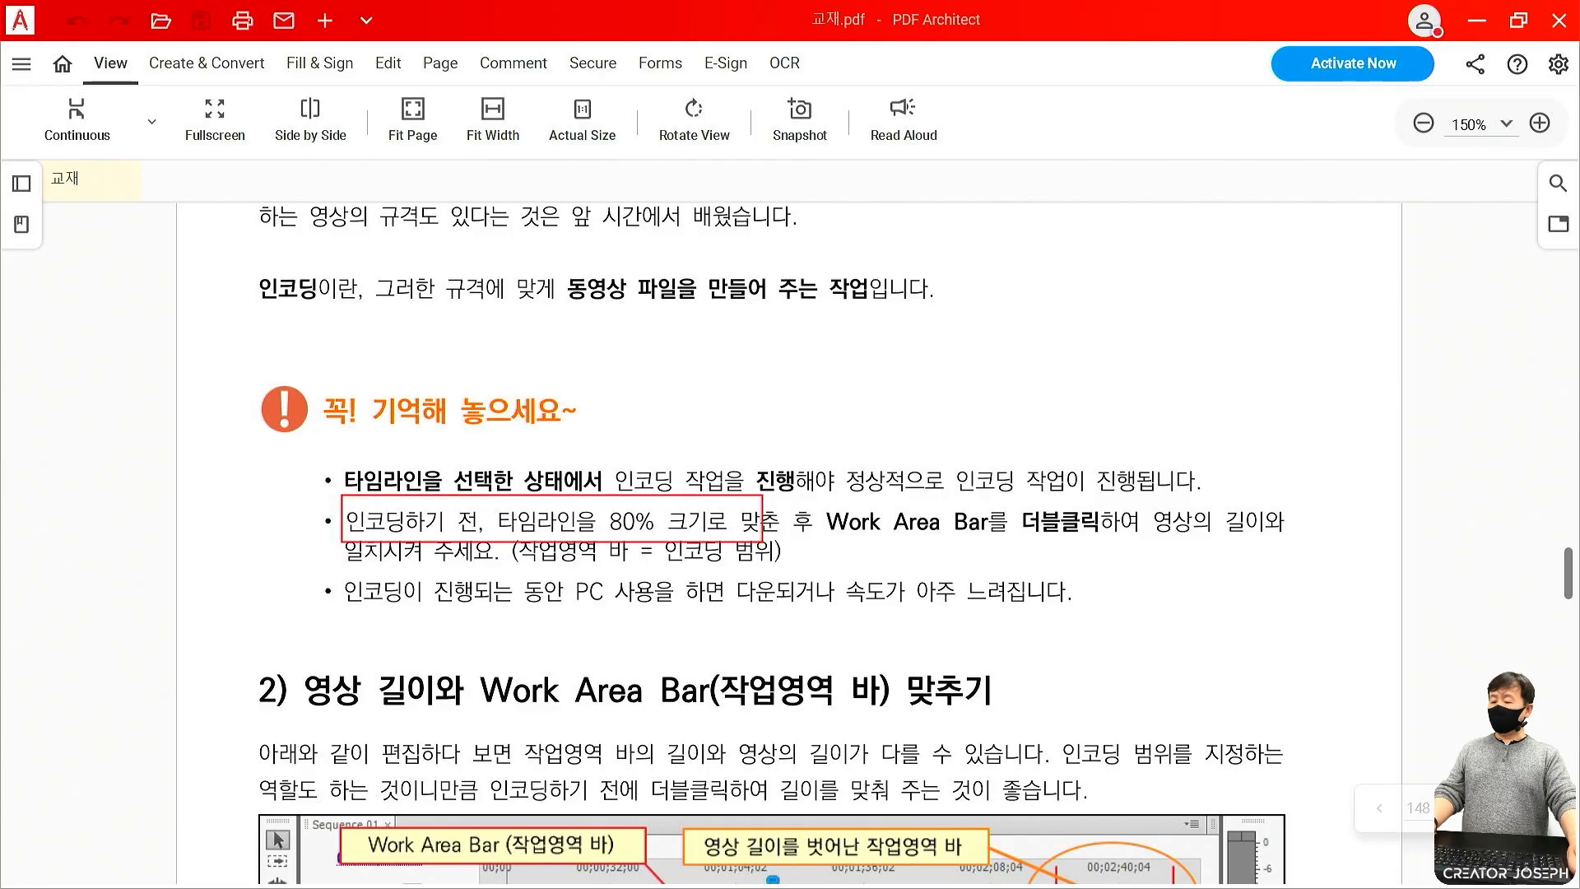
mouse_move(719, 344)
mouse_down()
mouse_move(801, 367)
mouse_move(789, 335)
mouse_up()
drag(698, 349, 797, 351)
drag(692, 360, 772, 368)
drag(689, 312, 837, 404)
drag(823, 545, 1158, 545)
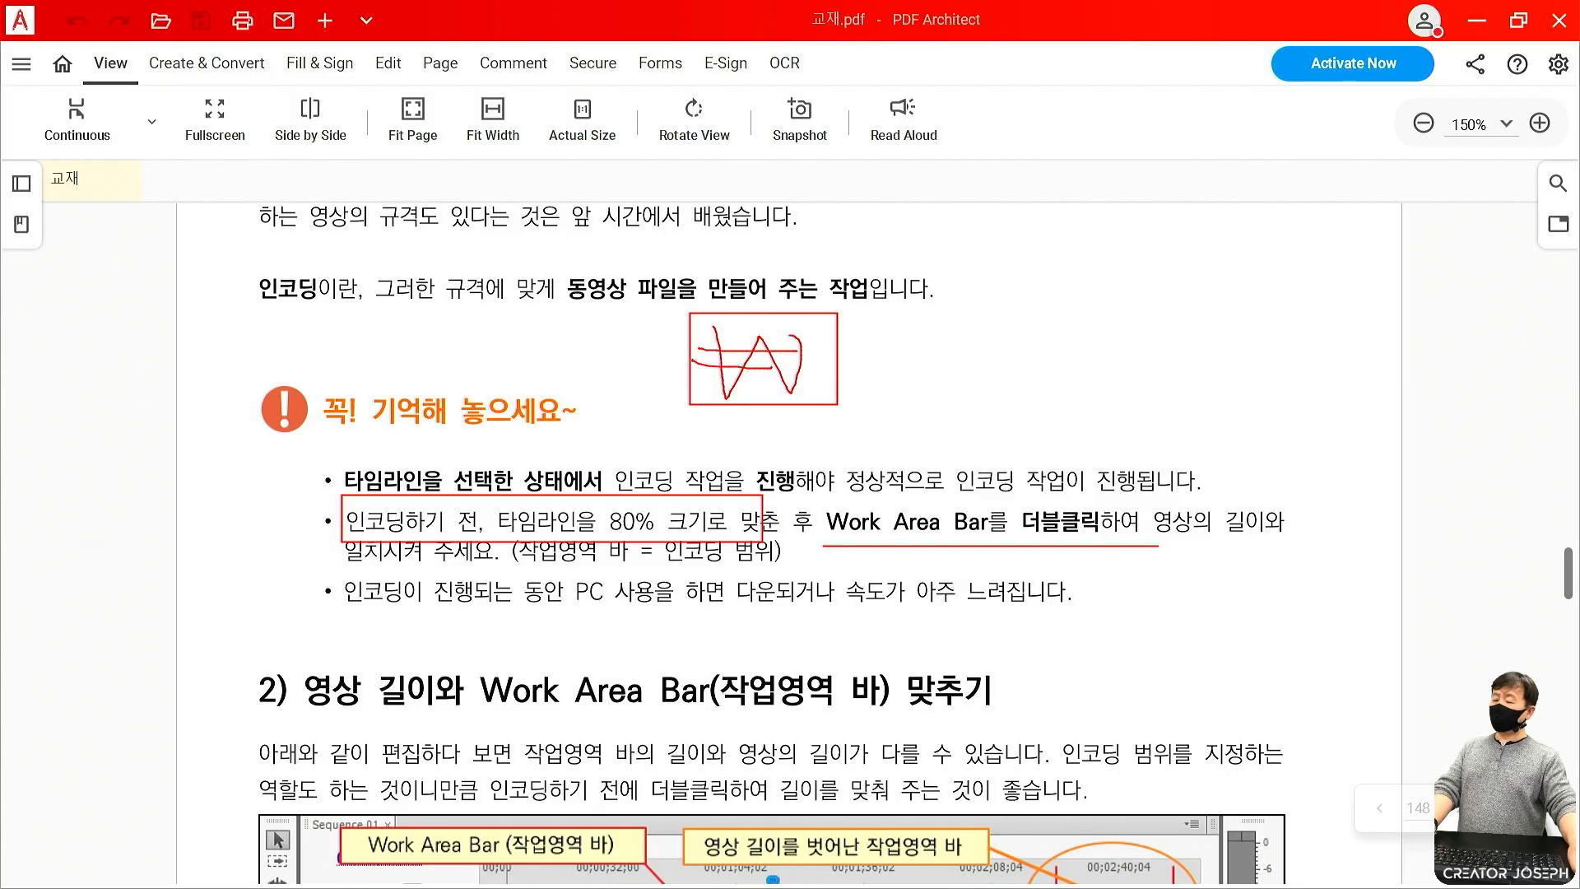
key(Escape)
scroll(881, 477, down, 1)
click(1477, 20)
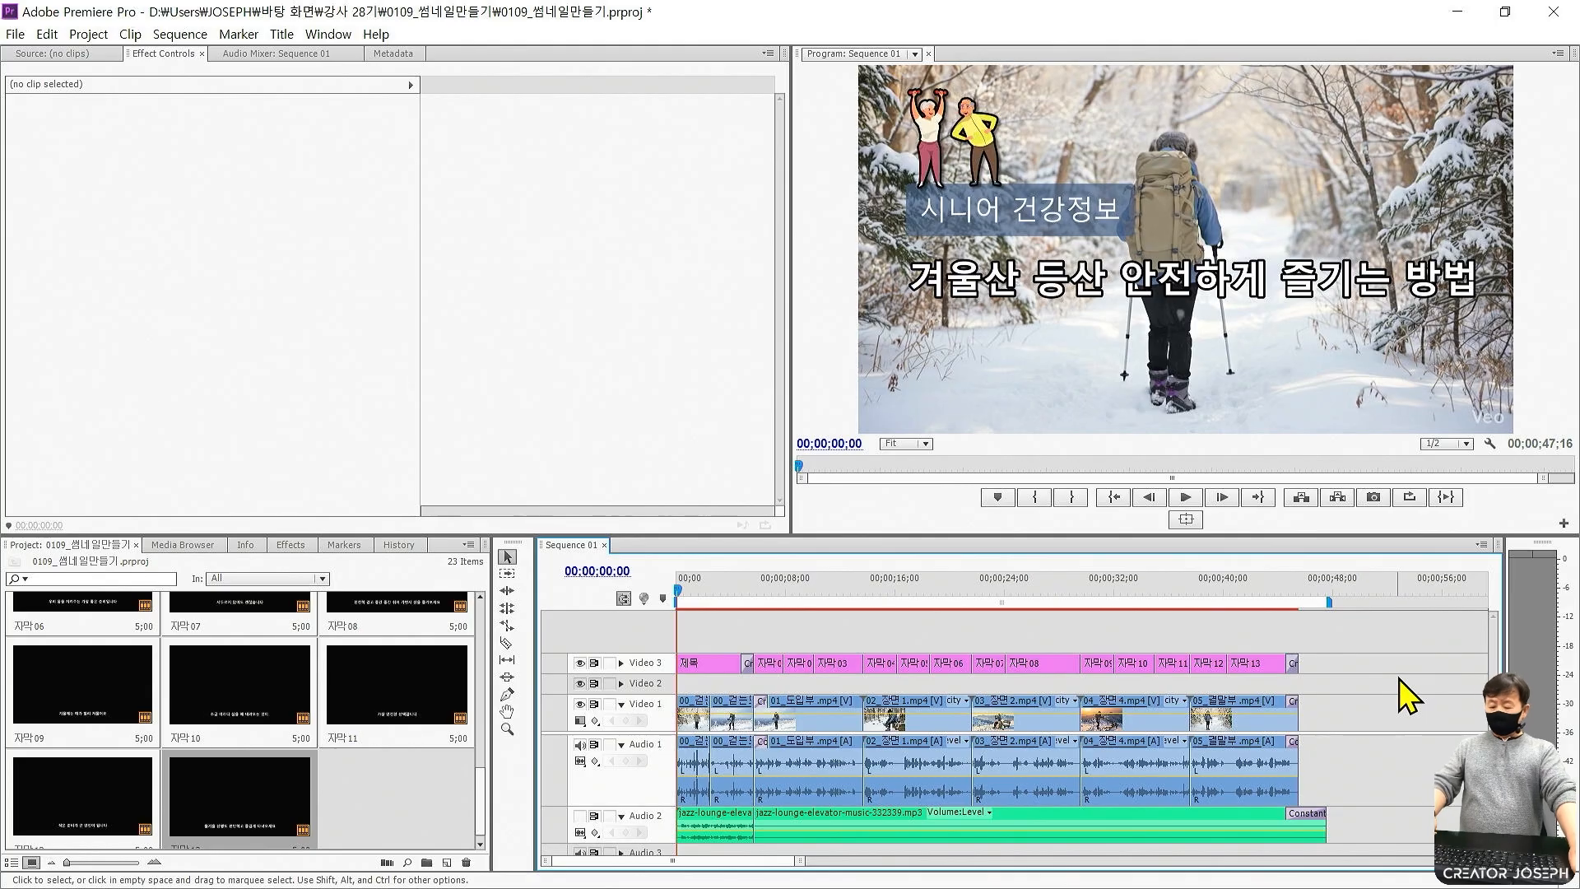
Examine the work area bar above the tracks and compare its span with the sequence's full length.
mouse_move(1327, 613)
mouse_down()
mouse_move(1372, 655)
mouse_move(1380, 586)
mouse_up()
mouse_move(1356, 729)
mouse_down()
mouse_move(1378, 769)
mouse_move(1429, 774)
mouse_up()
key(backslash)
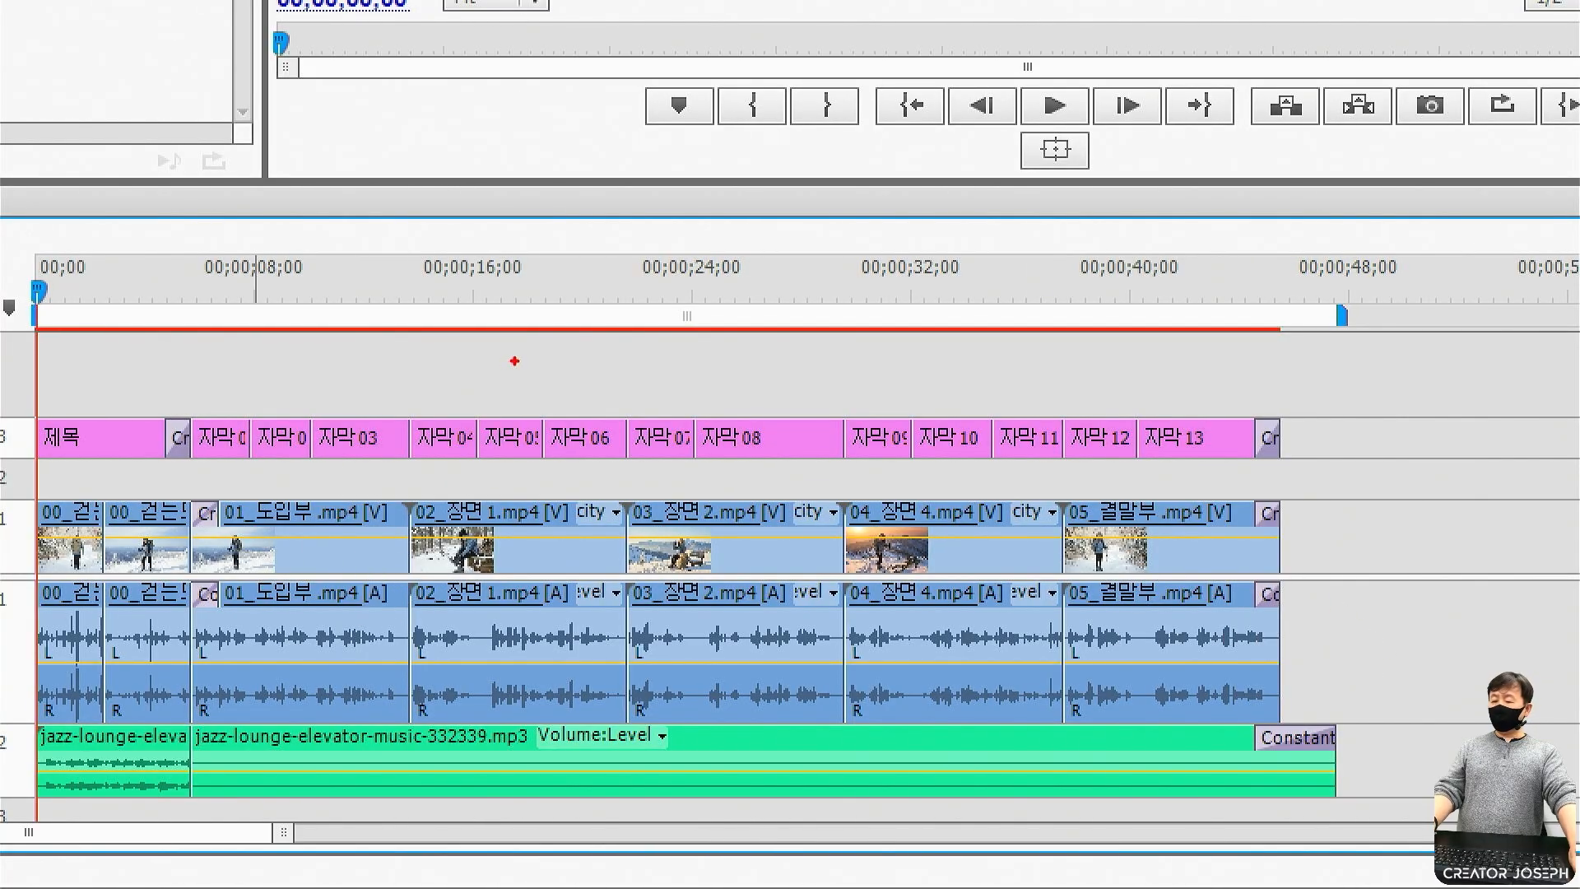
drag(47, 251, 1333, 302)
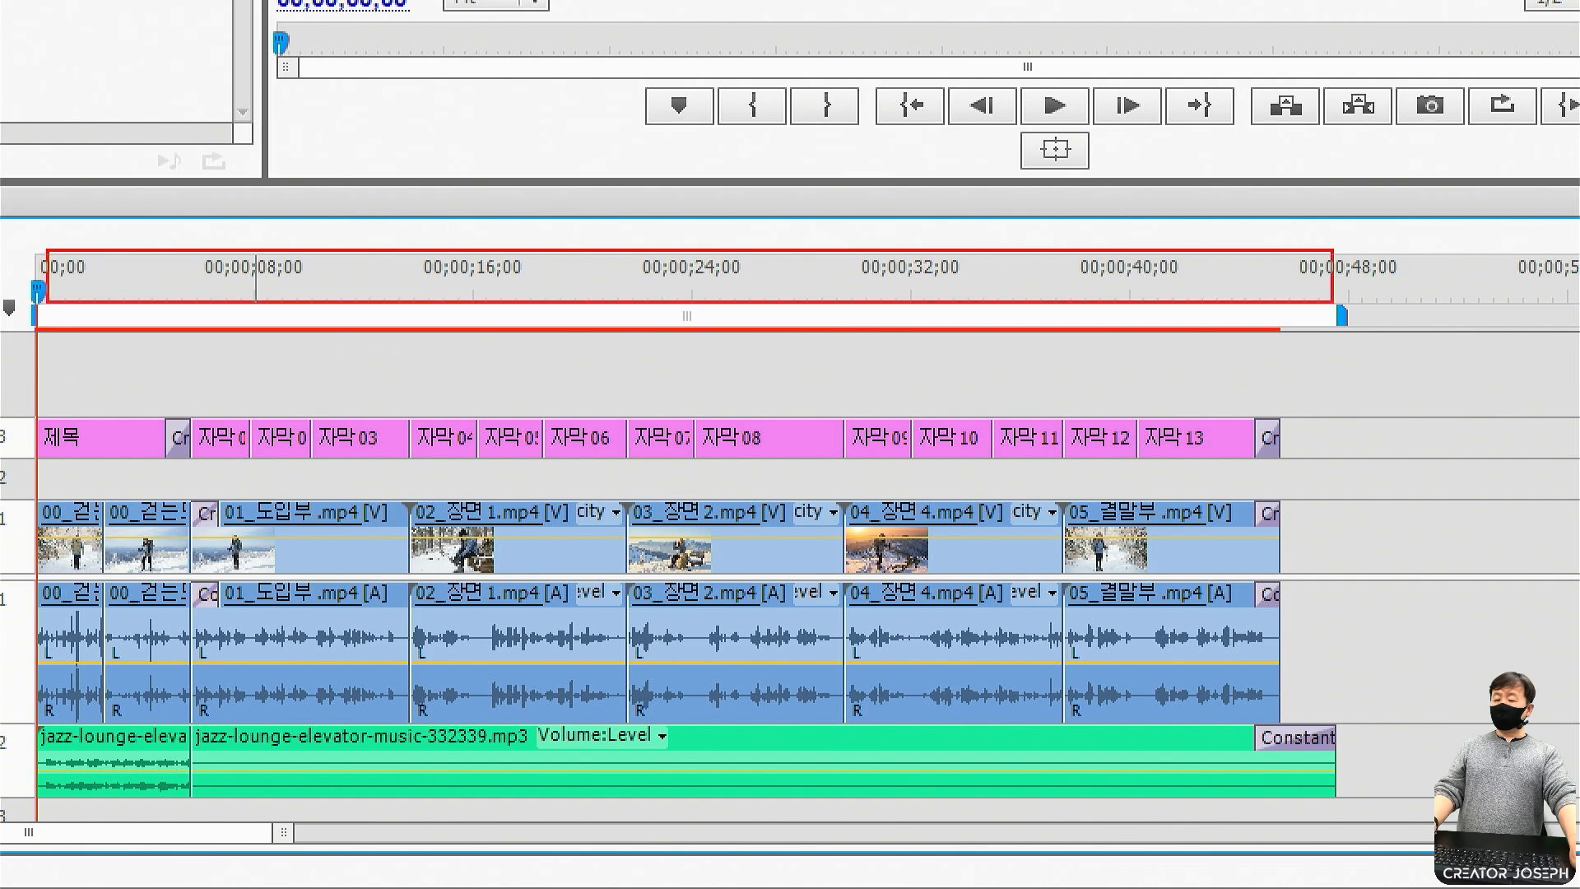
mouse_move(29, 299)
mouse_down()
mouse_move(691, 352)
mouse_move(1357, 336)
mouse_up()
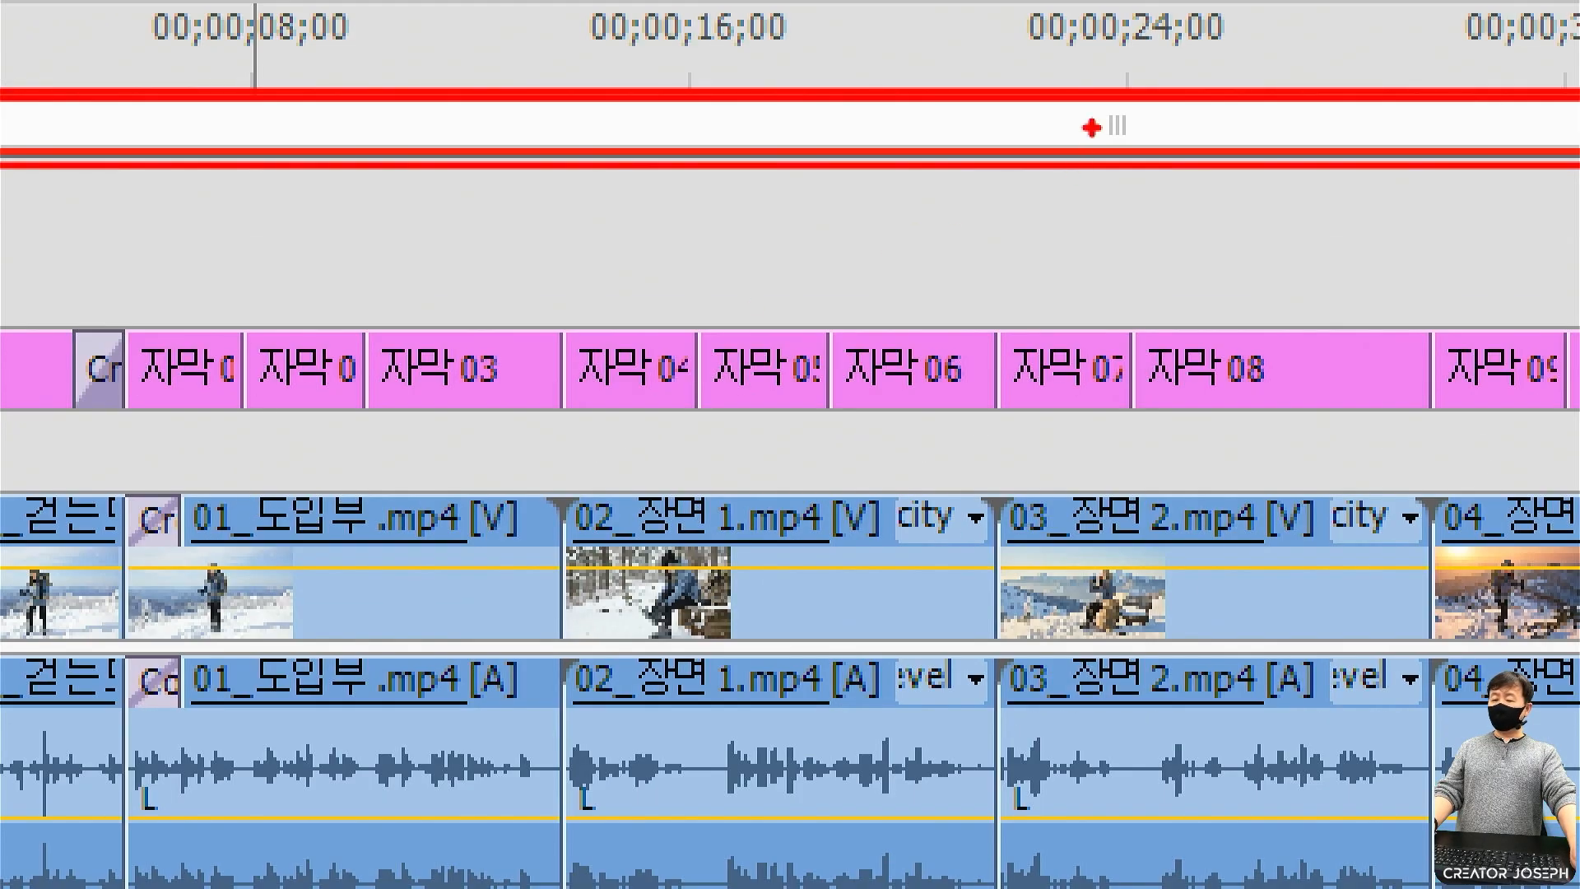
drag(674, 297, 700, 330)
key(ctrl+z)
drag(1085, 79, 1148, 148)
mouse_move(1192, 98)
mouse_down()
mouse_move(1210, 135)
mouse_move(1266, 91)
mouse_up()
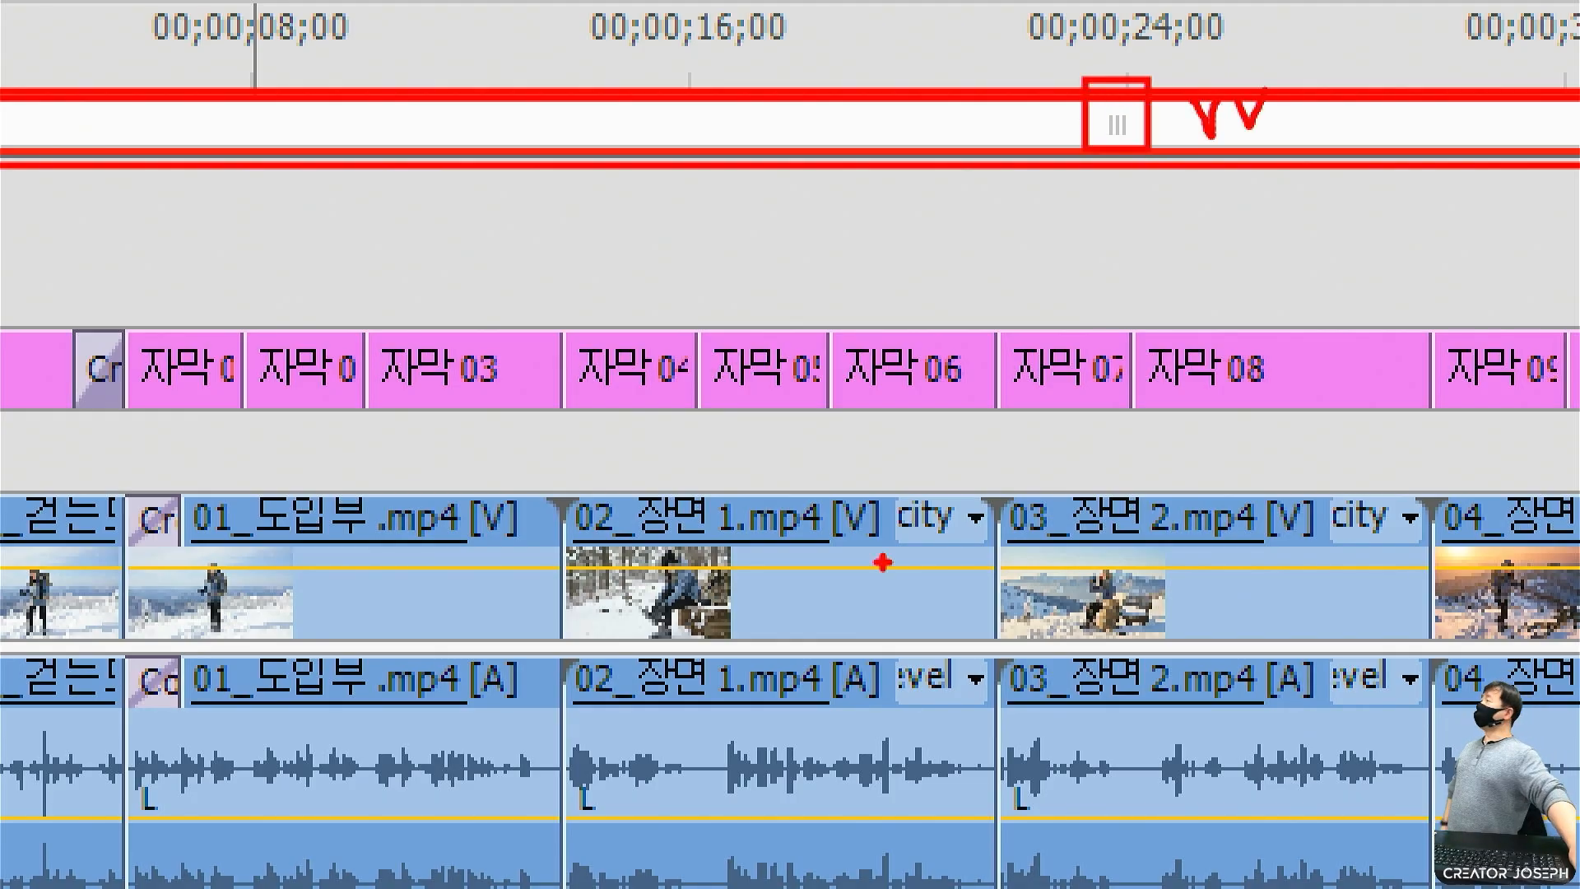
key(Escape)
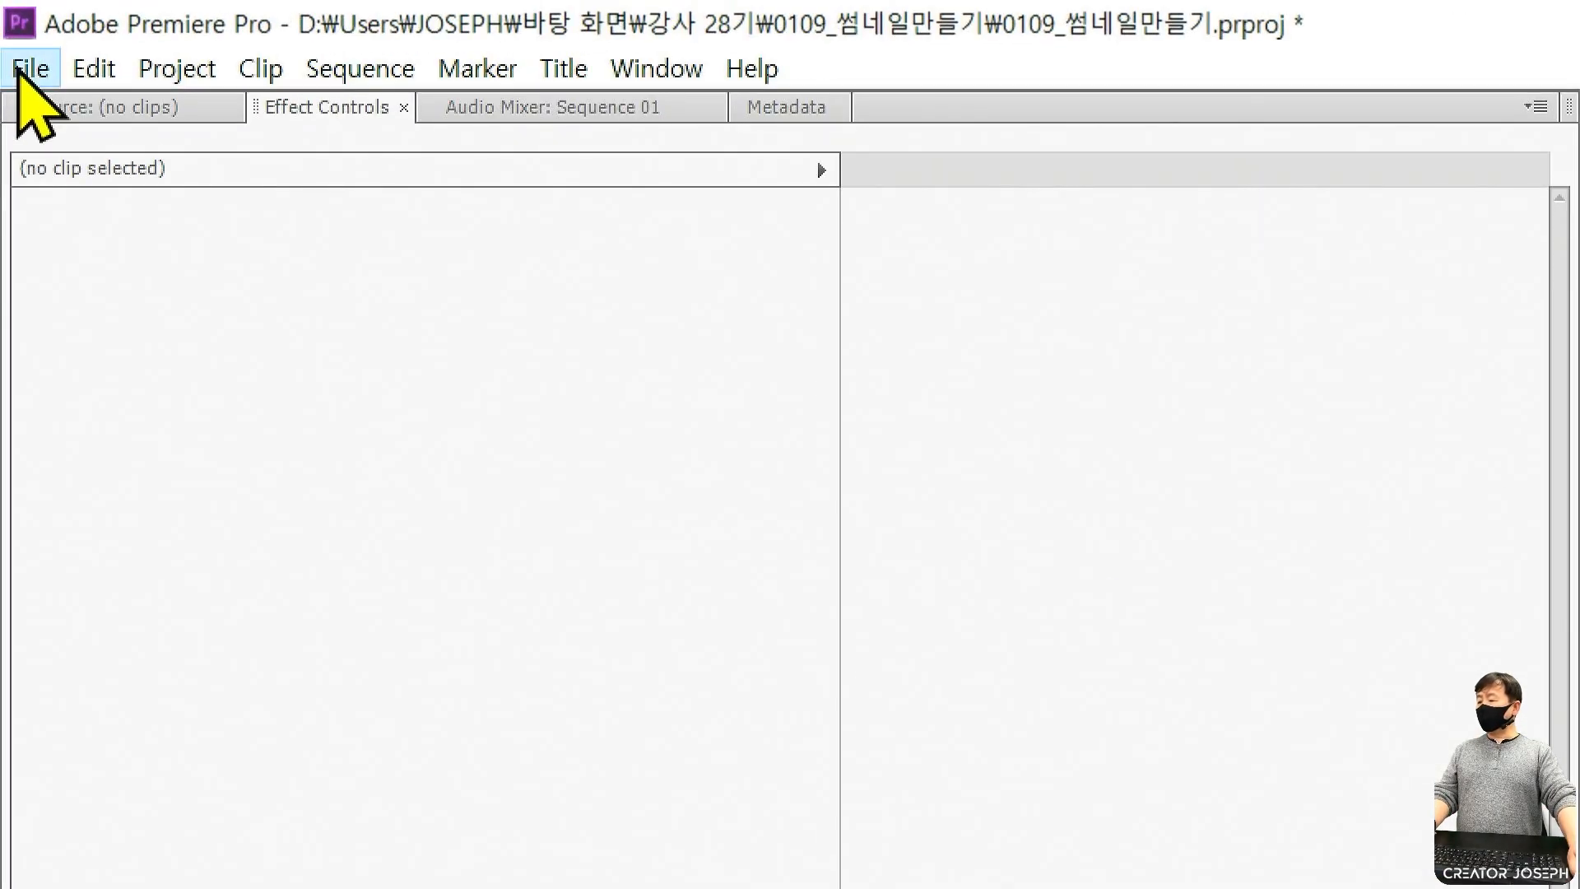
Open the media export settings for Sequence 01 and move the dialog clear of the preset list.
click(15, 34)
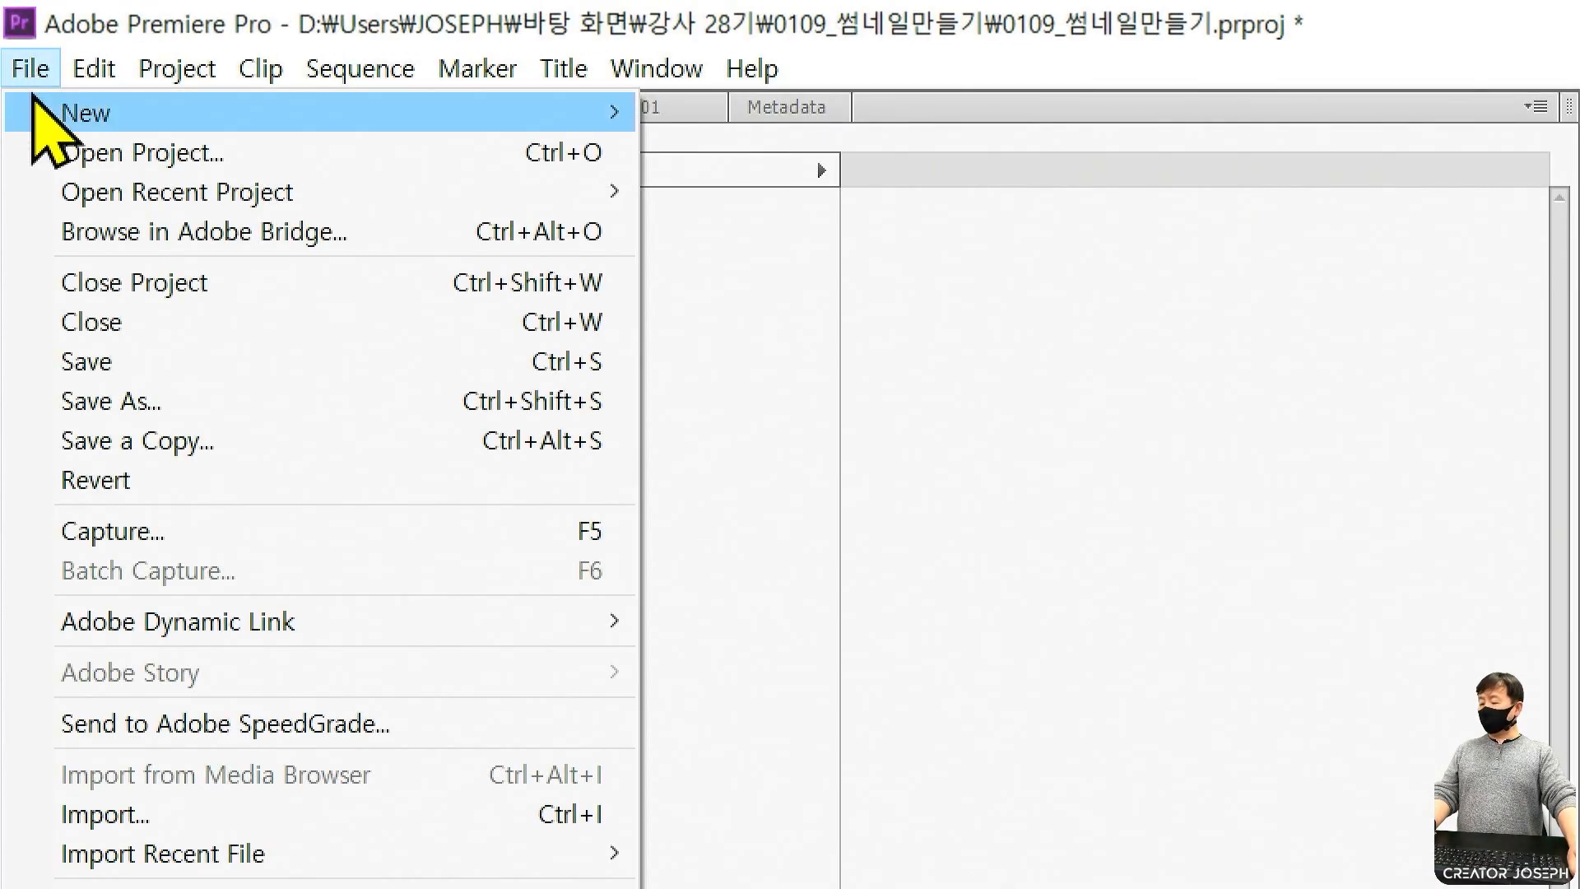
click(29, 14)
click(29, 13)
mouse_move(362, 554)
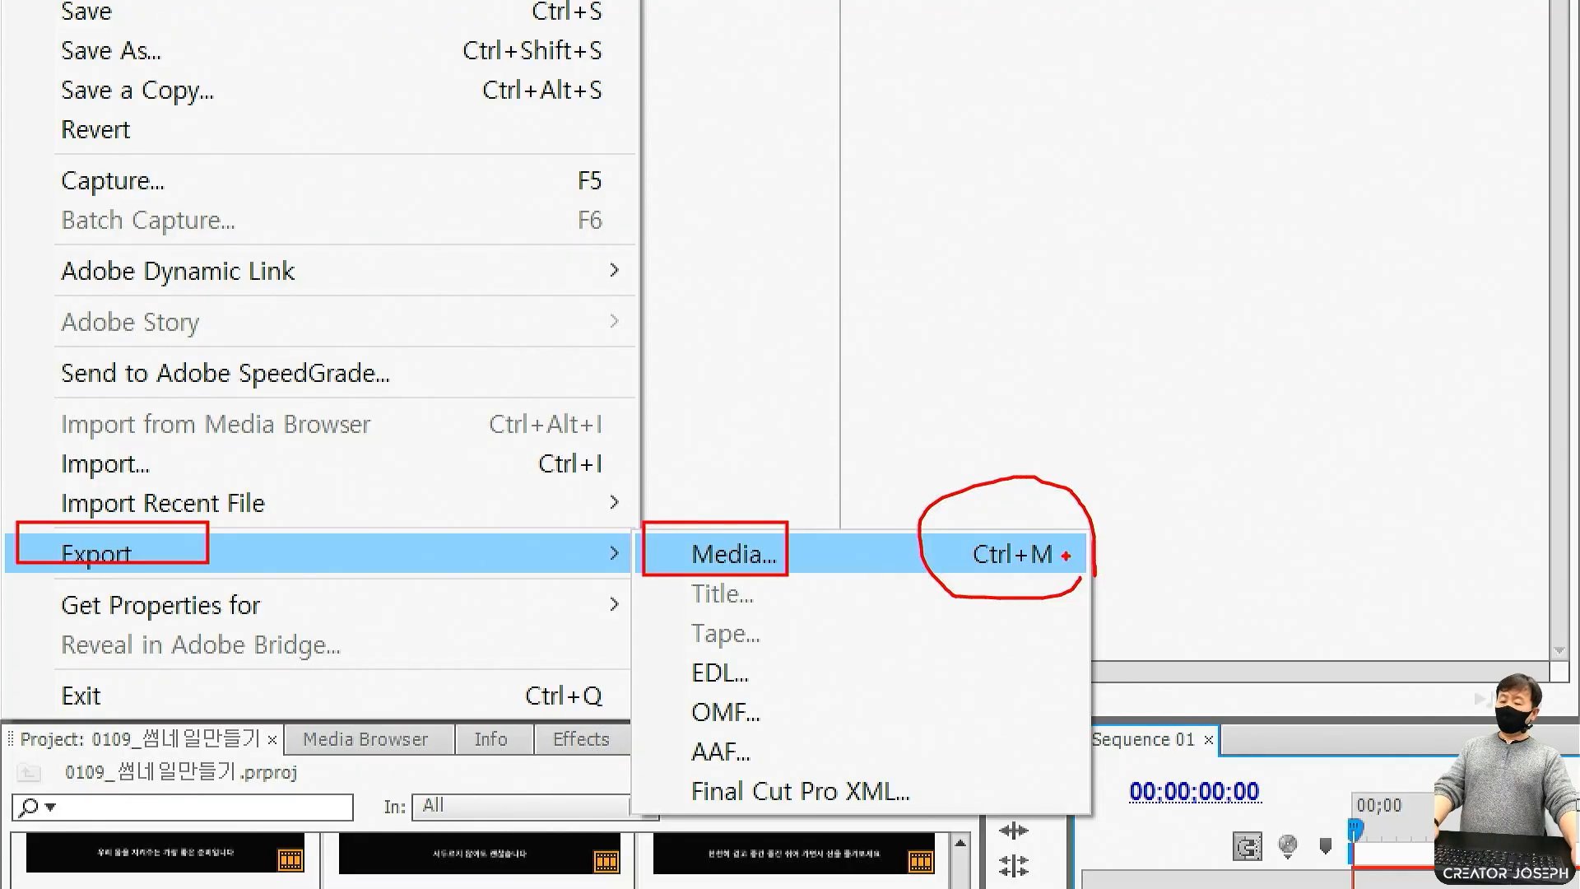
key(ctrl+m)
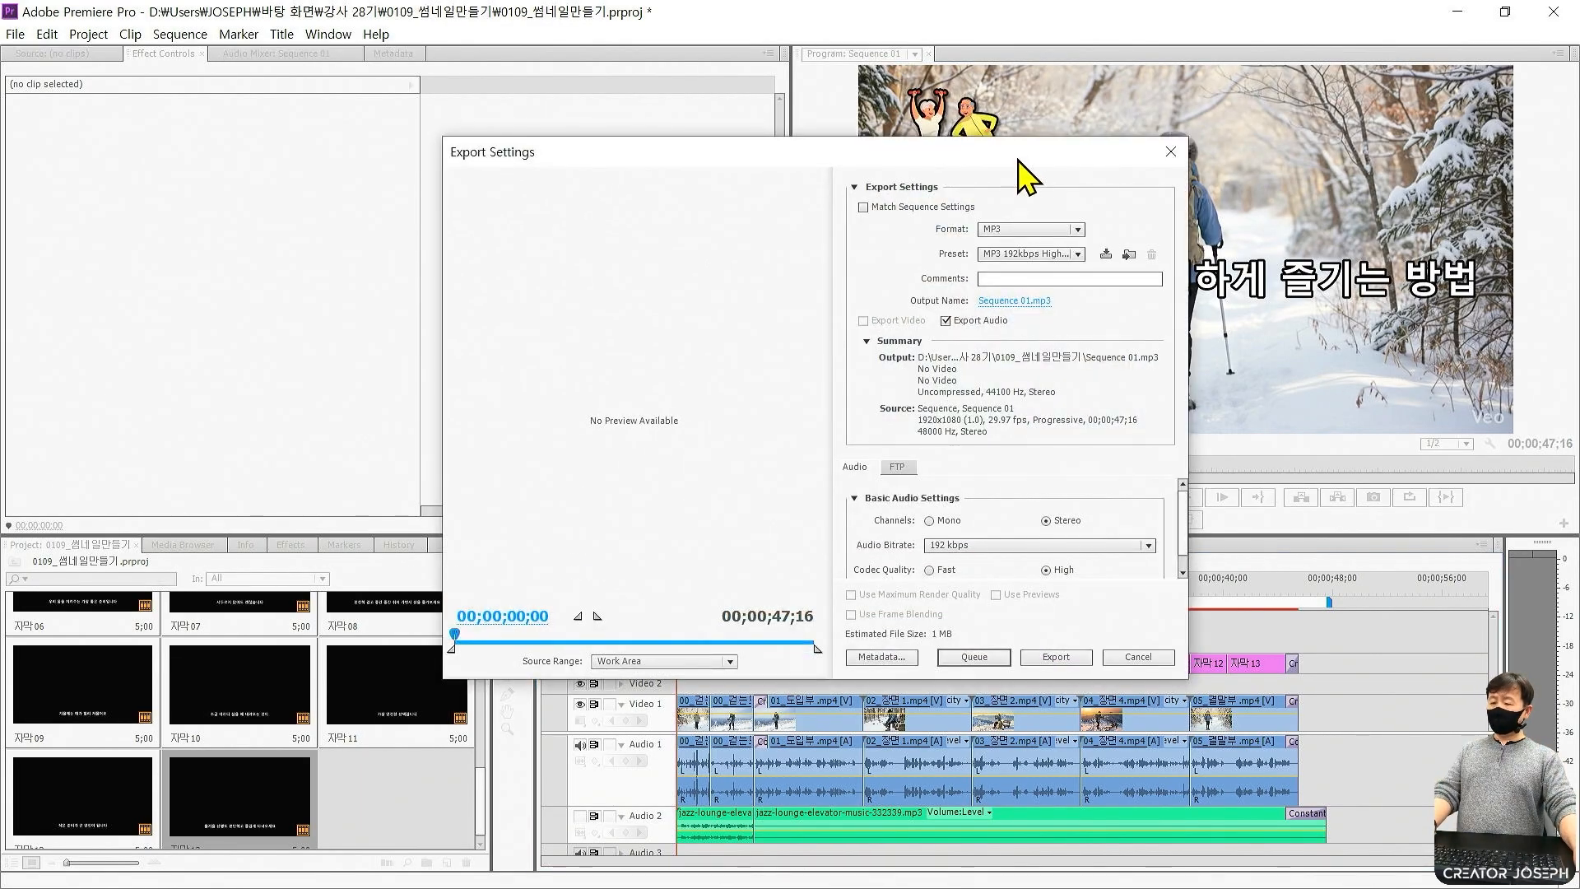
drag(1018, 160, 963, 159)
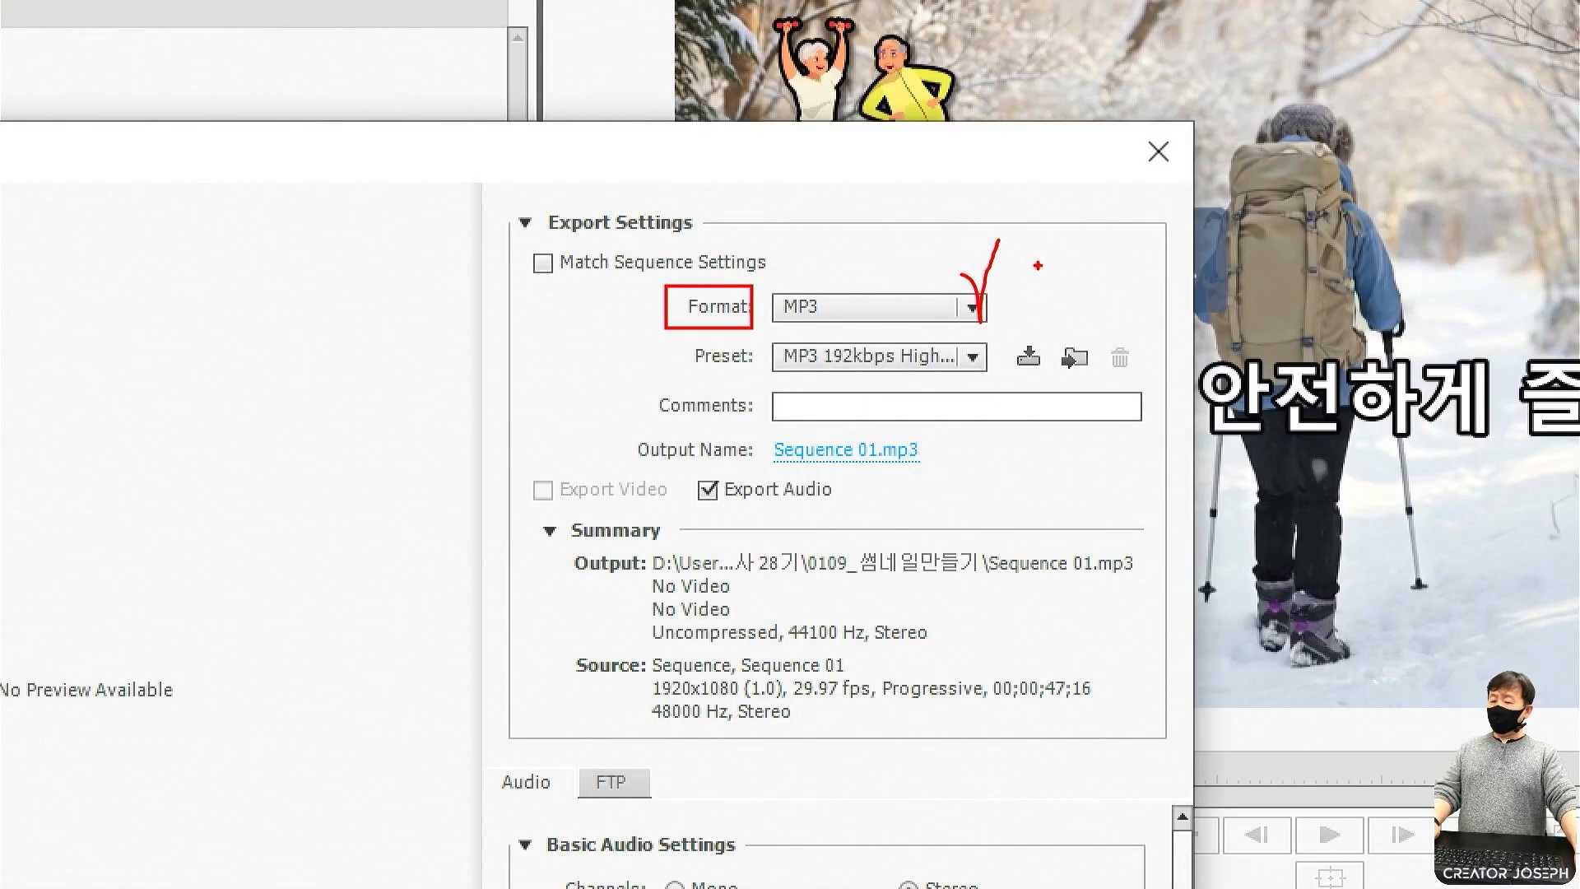
Set the export format to H.264.
click(972, 308)
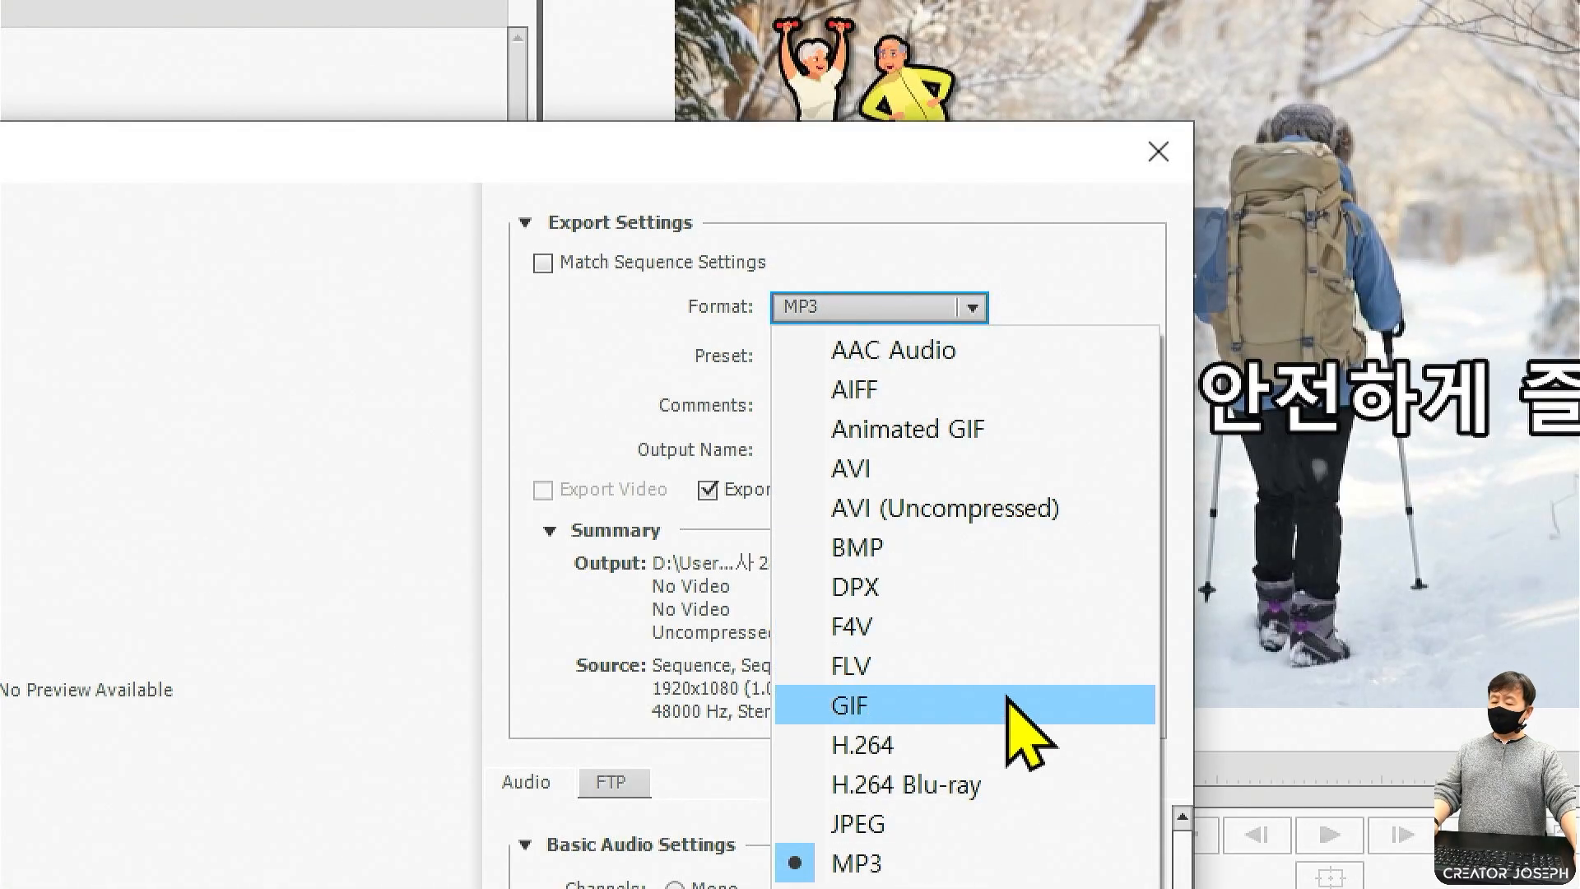
mouse_move(766, 727)
mouse_down()
mouse_move(947, 767)
mouse_move(1013, 712)
mouse_up()
drag(660, 264, 1011, 328)
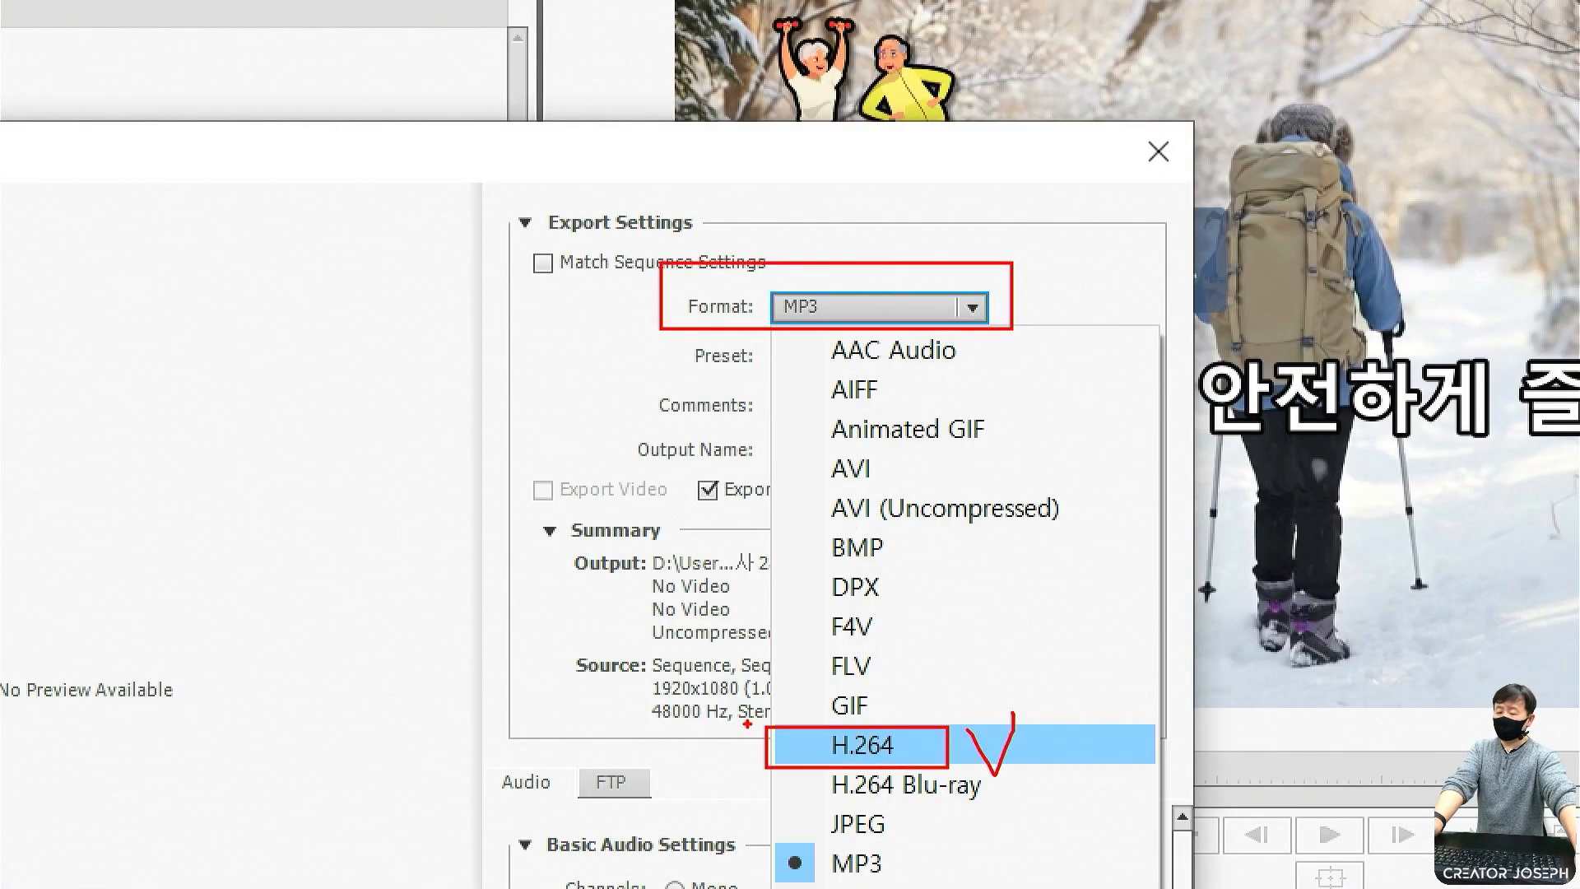
key(Escape)
click(928, 744)
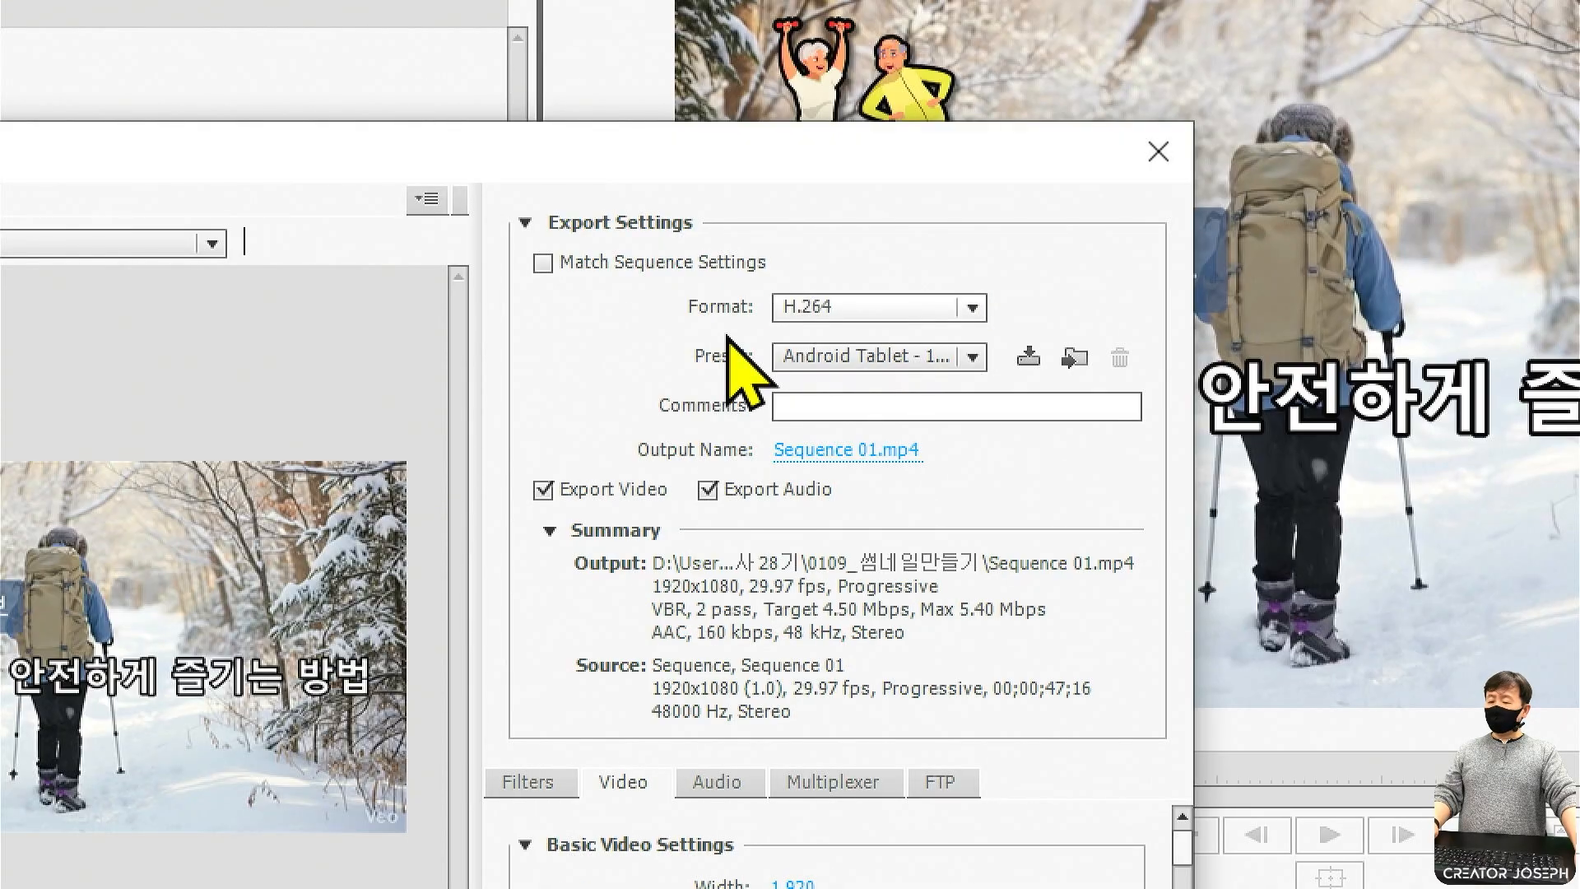
Look through the H.264 preset list for the HD 1080p 29.97 entry, checking both the saved presets and the full list.
drag(663, 327, 1010, 381)
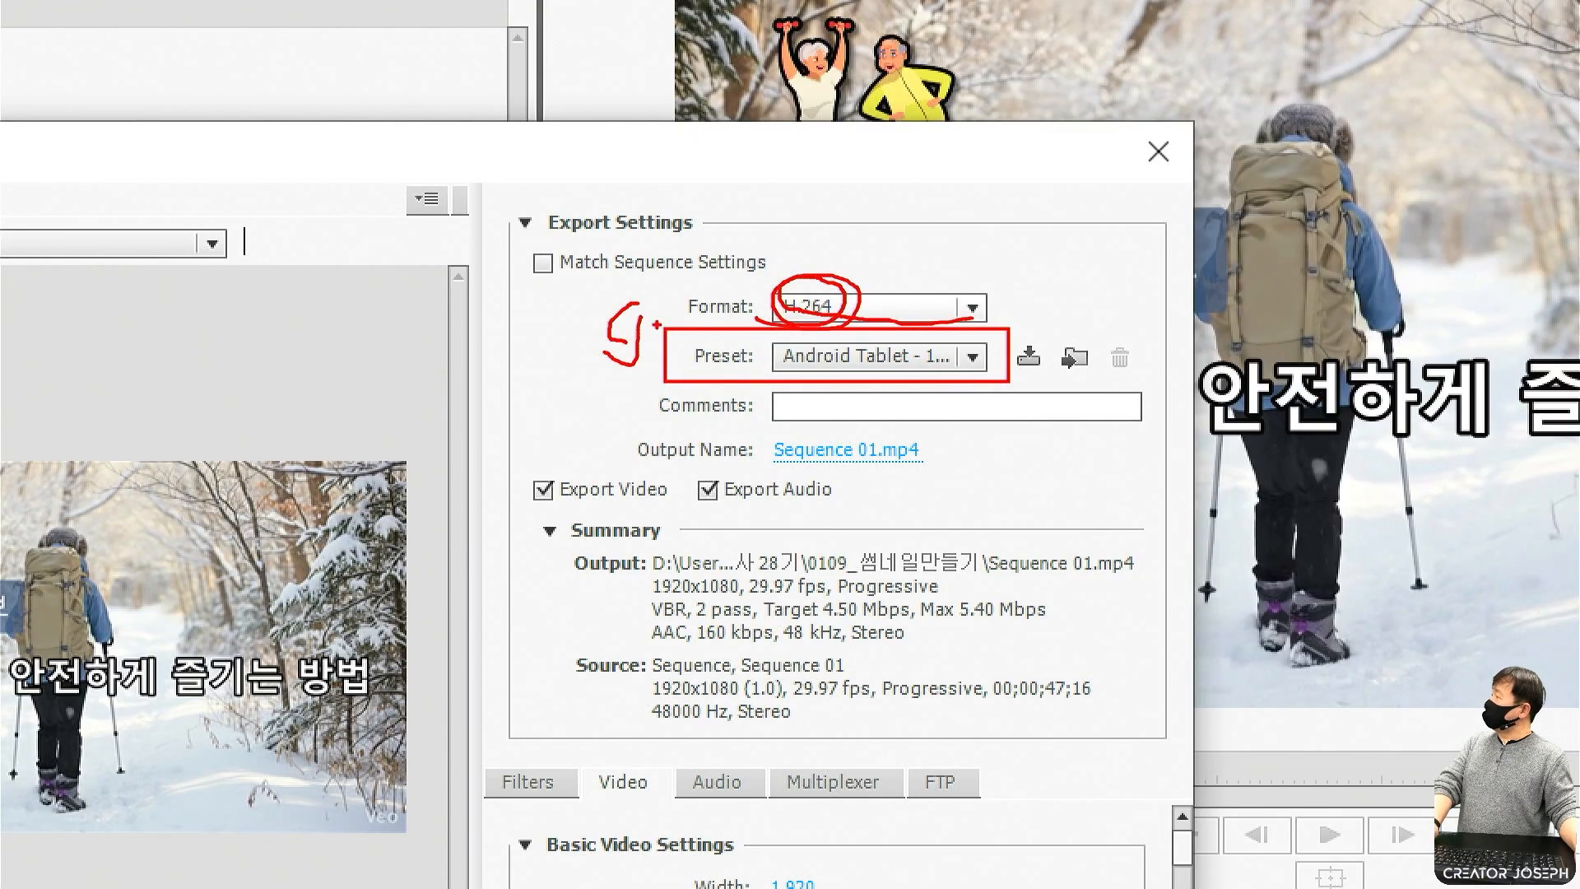
click(972, 356)
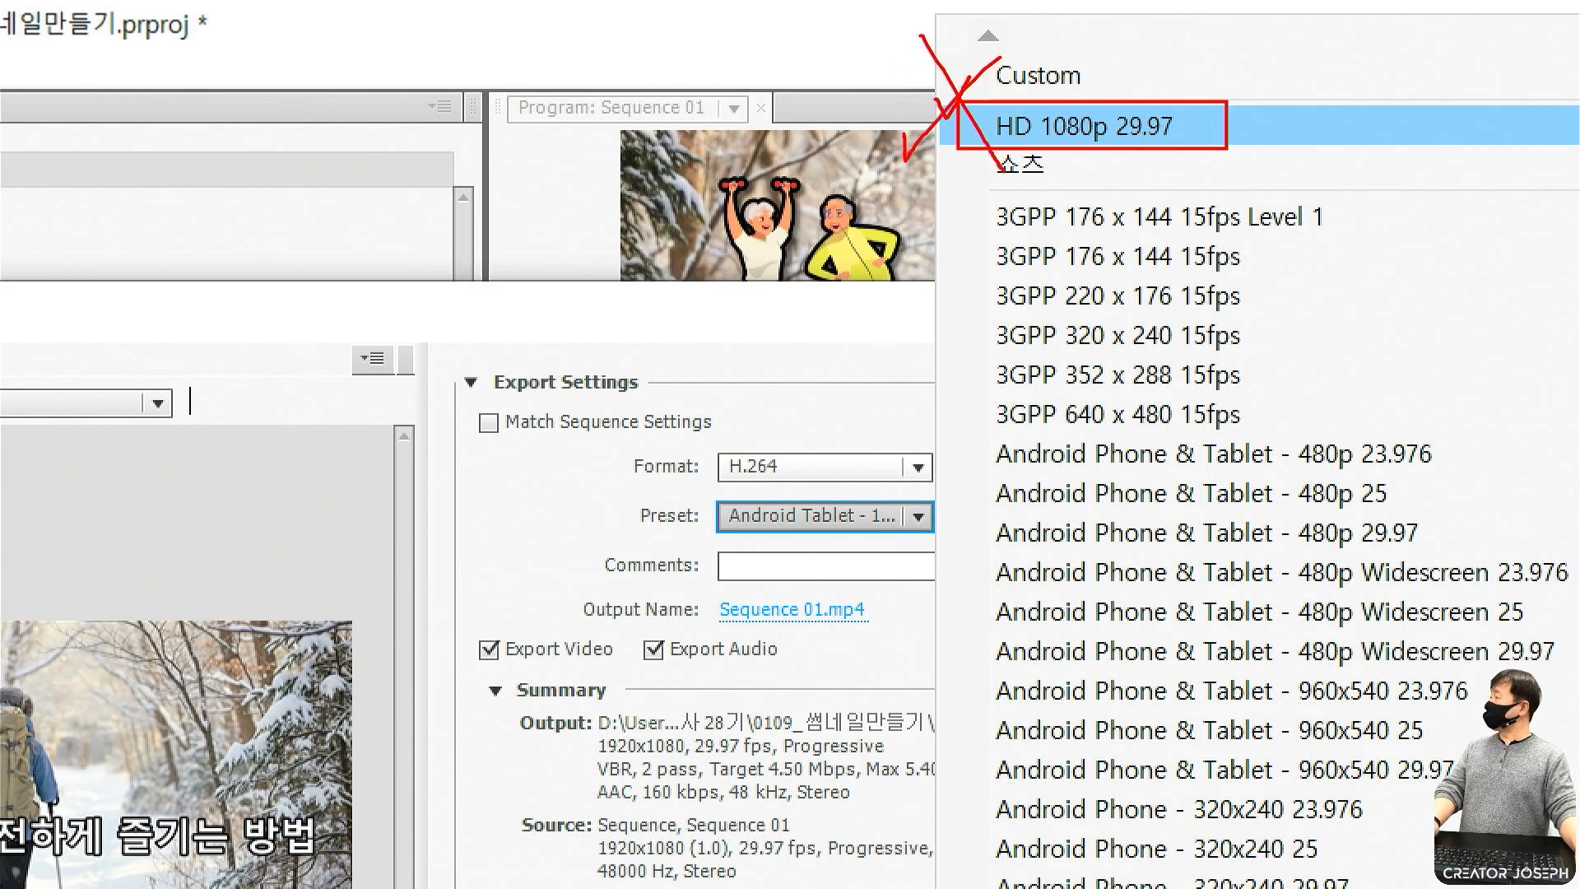
key(Escape)
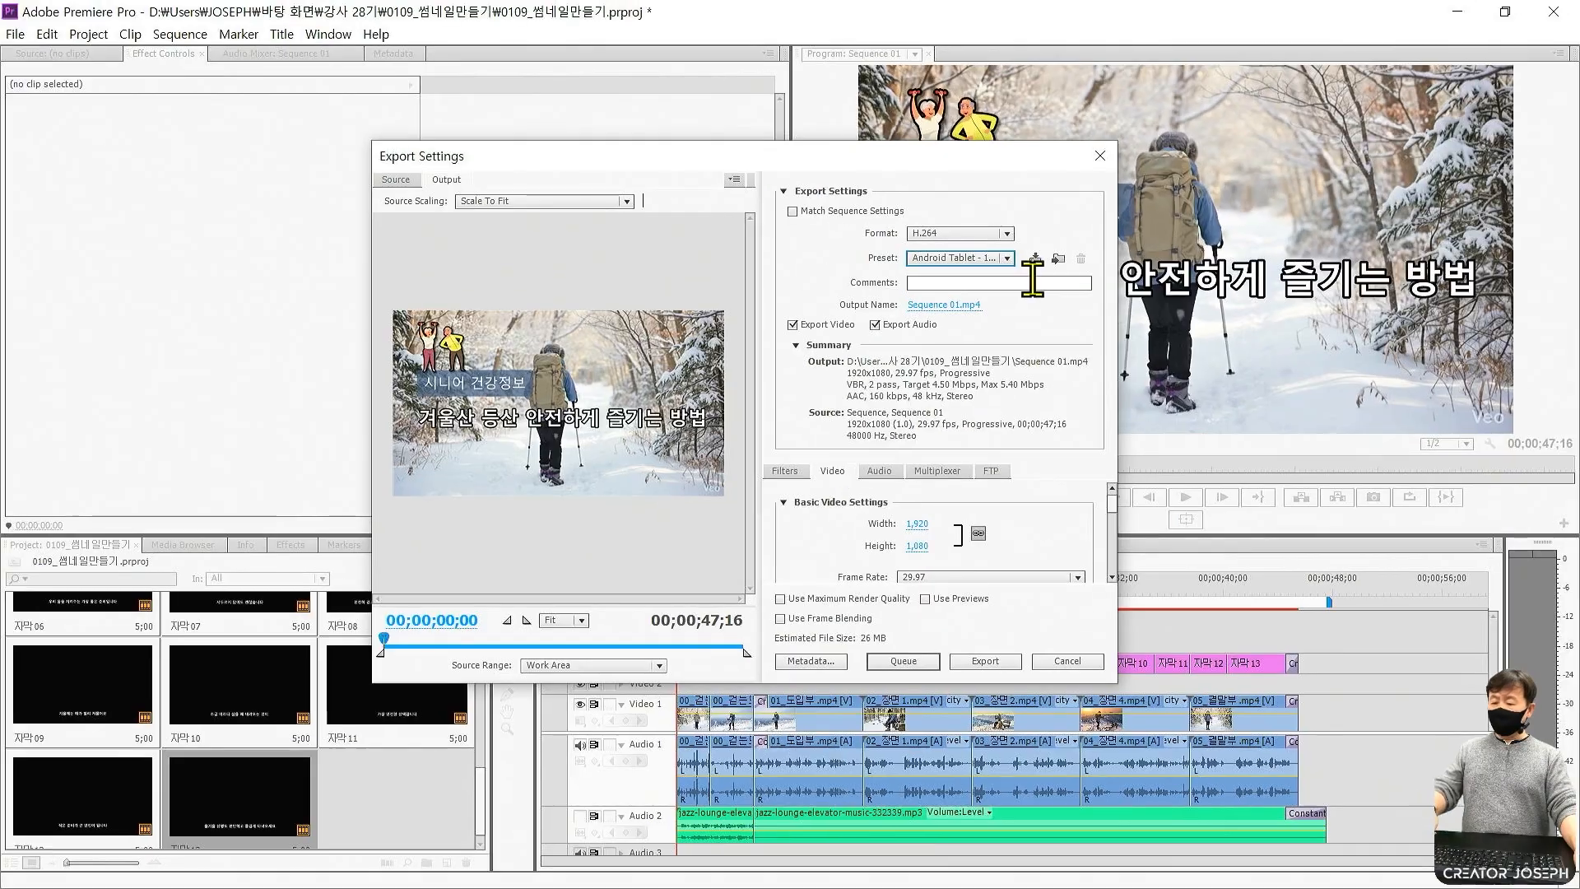
click(1009, 258)
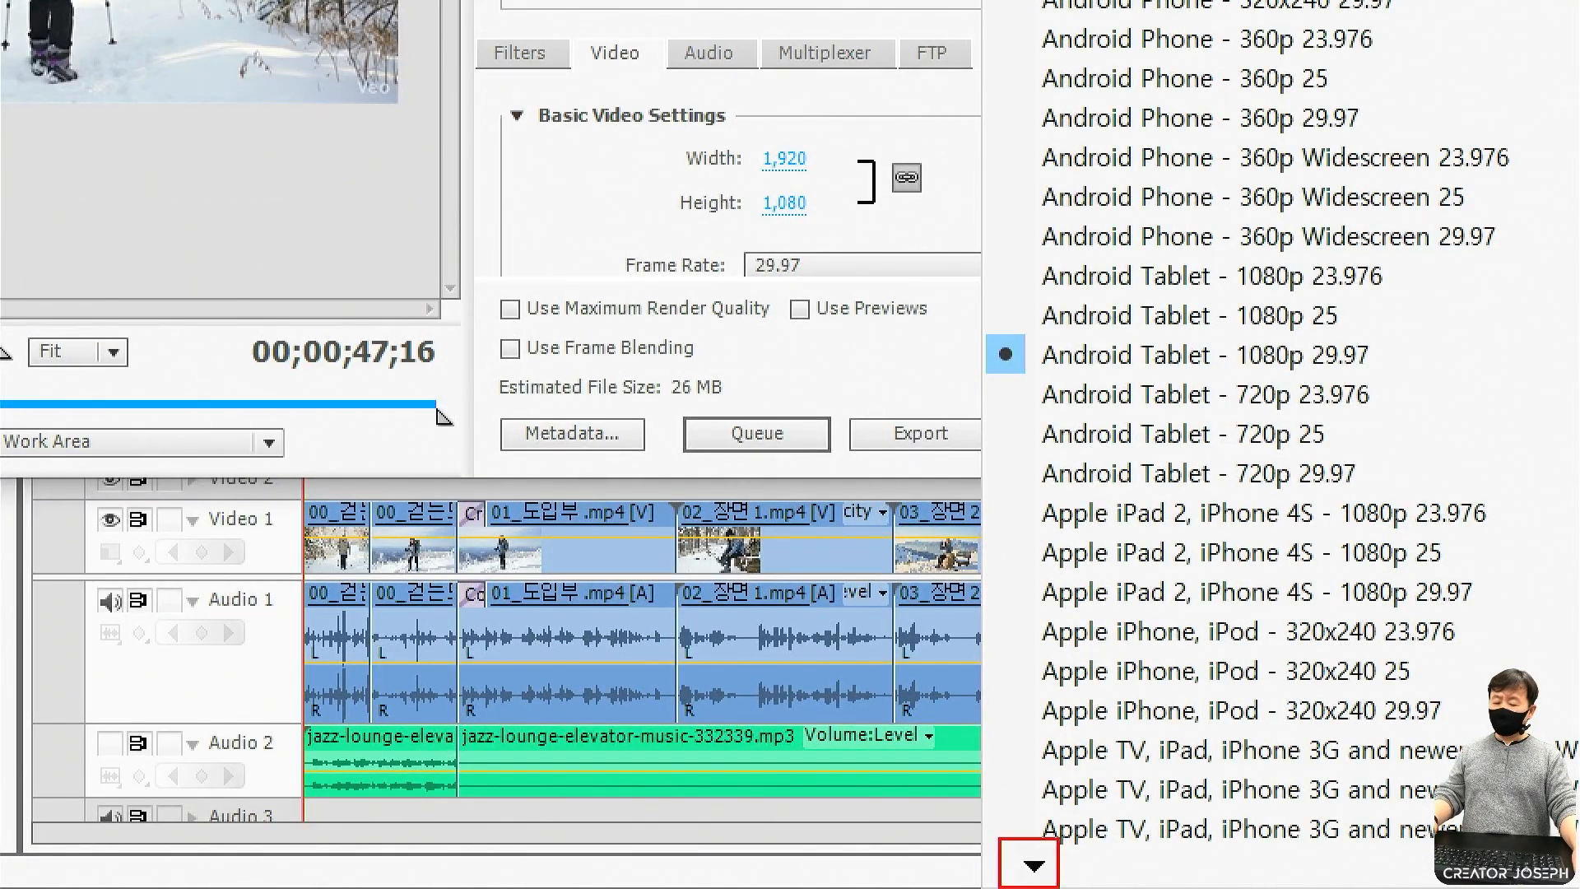
click(1007, 260)
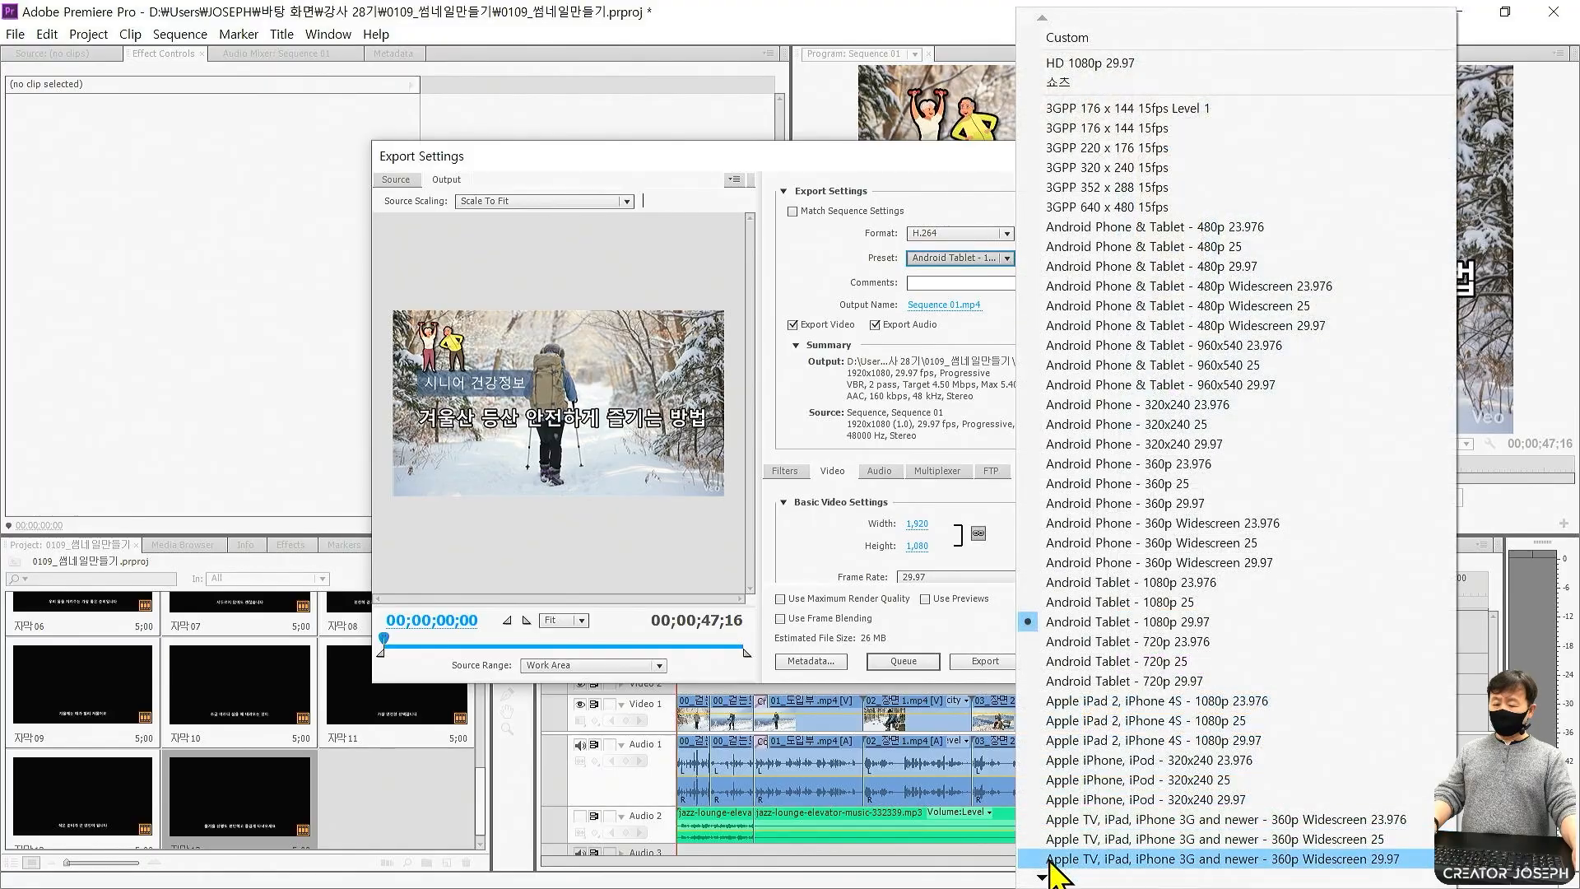
mouse_move(1042, 878)
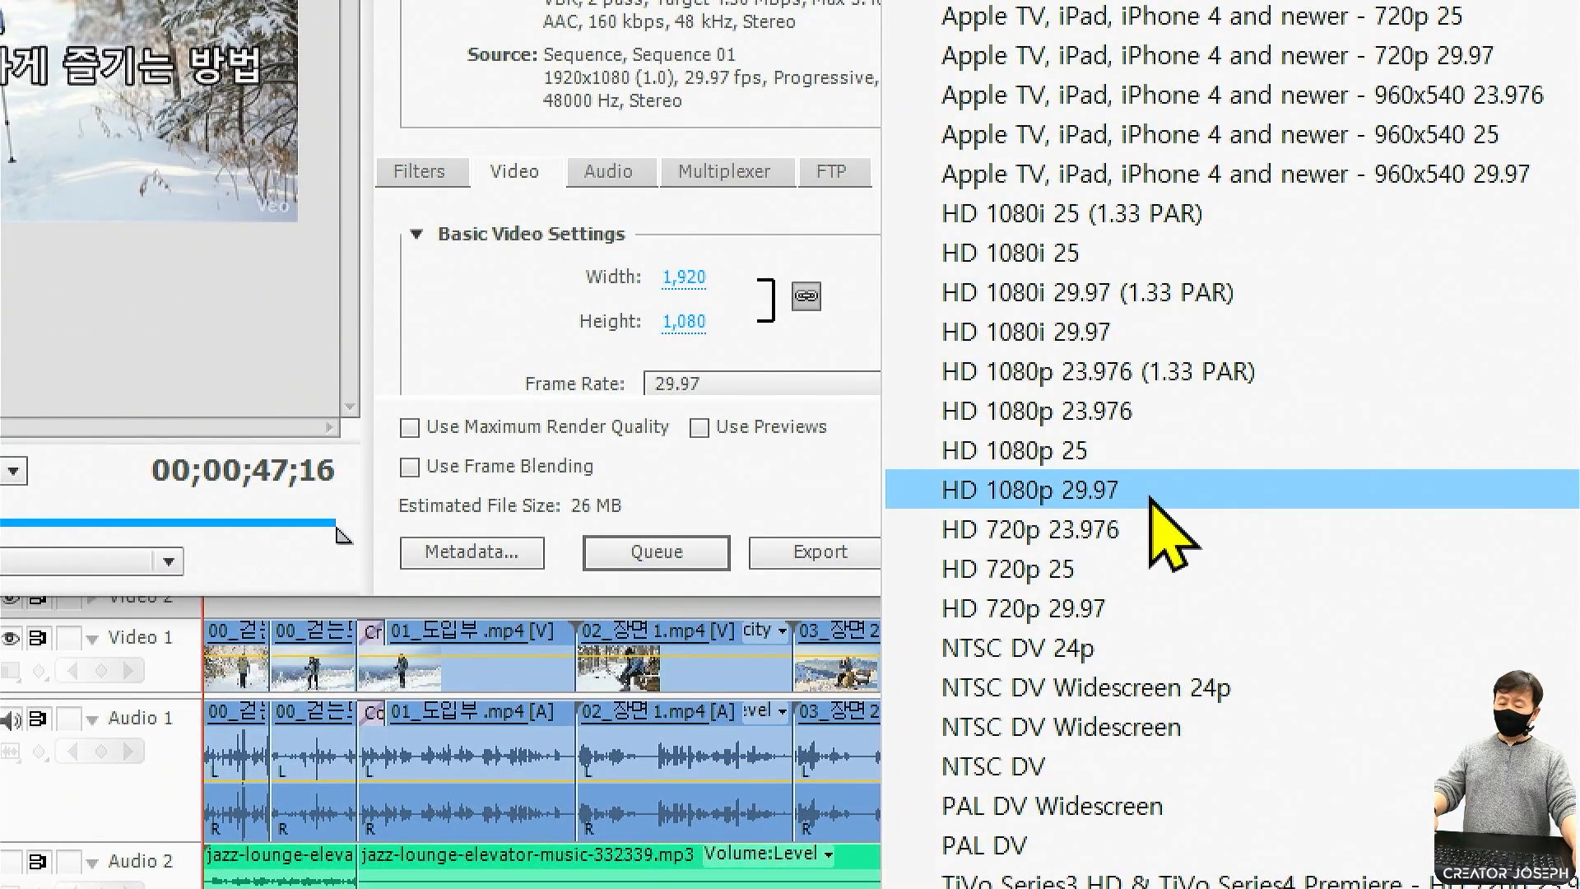
click(1146, 492)
drag(882, 460, 1157, 512)
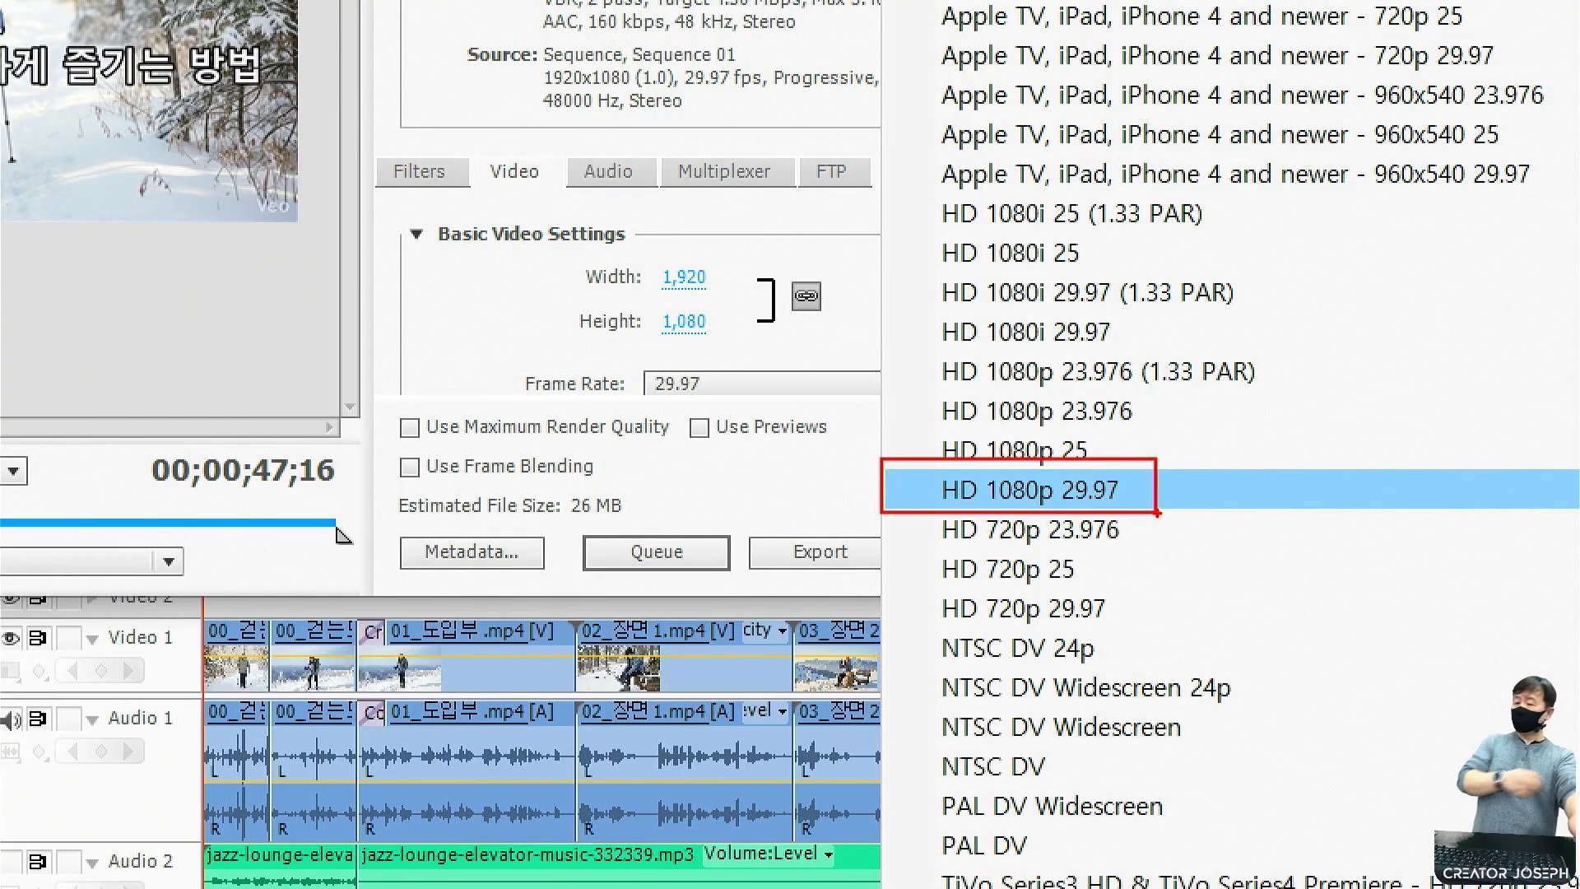
key(Escape)
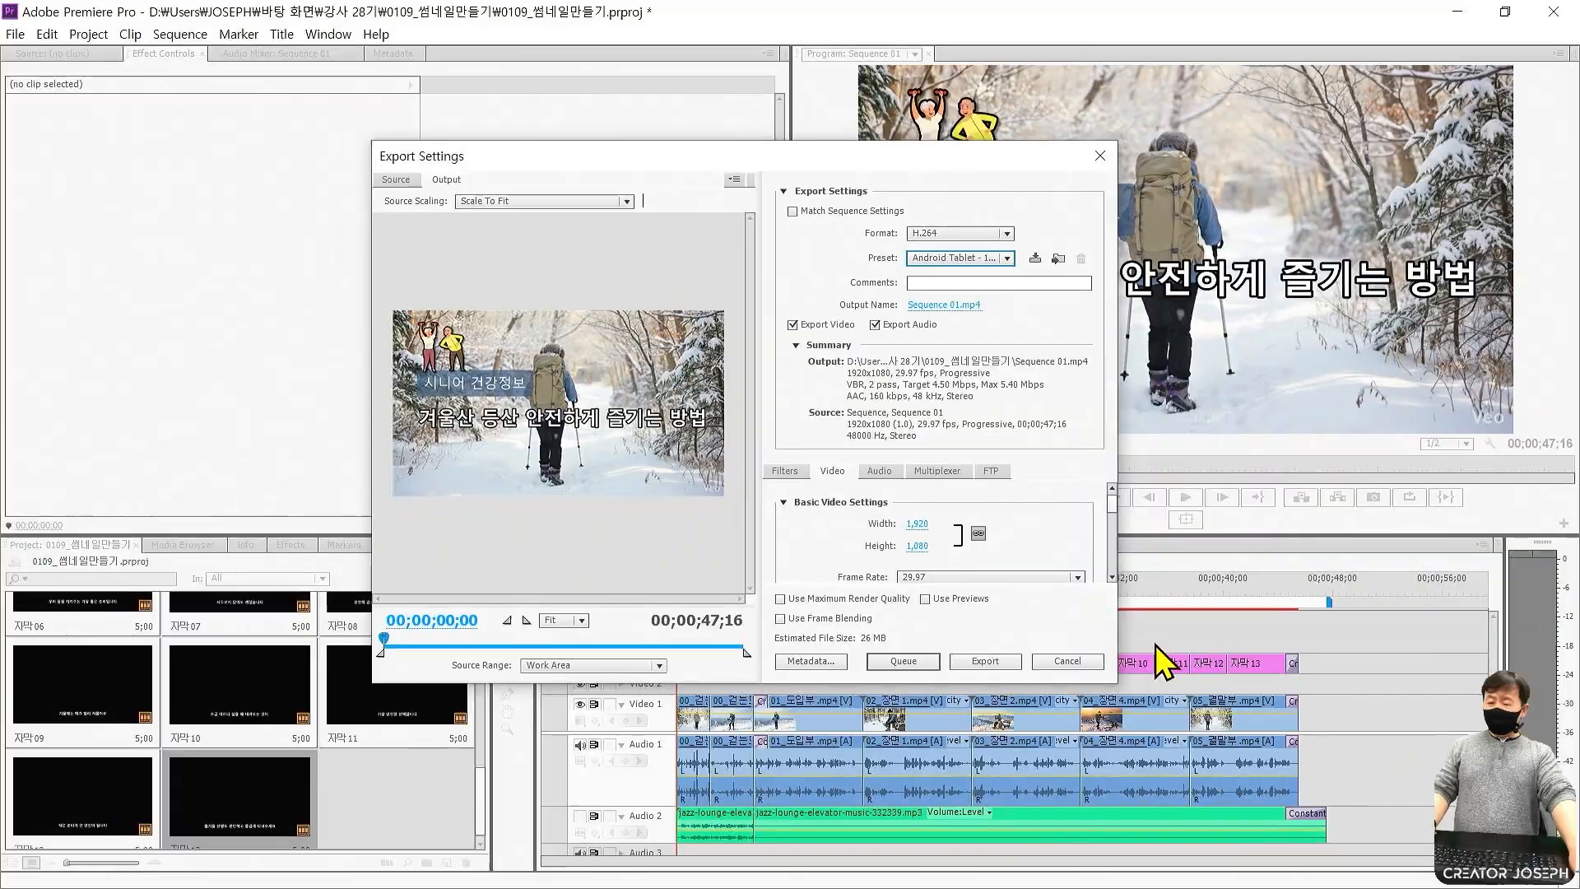
Set the export preset to the saved HD 1080p 29.97 entry.
click(1008, 259)
scroll(1021, 165, up, 5)
click(1024, 62)
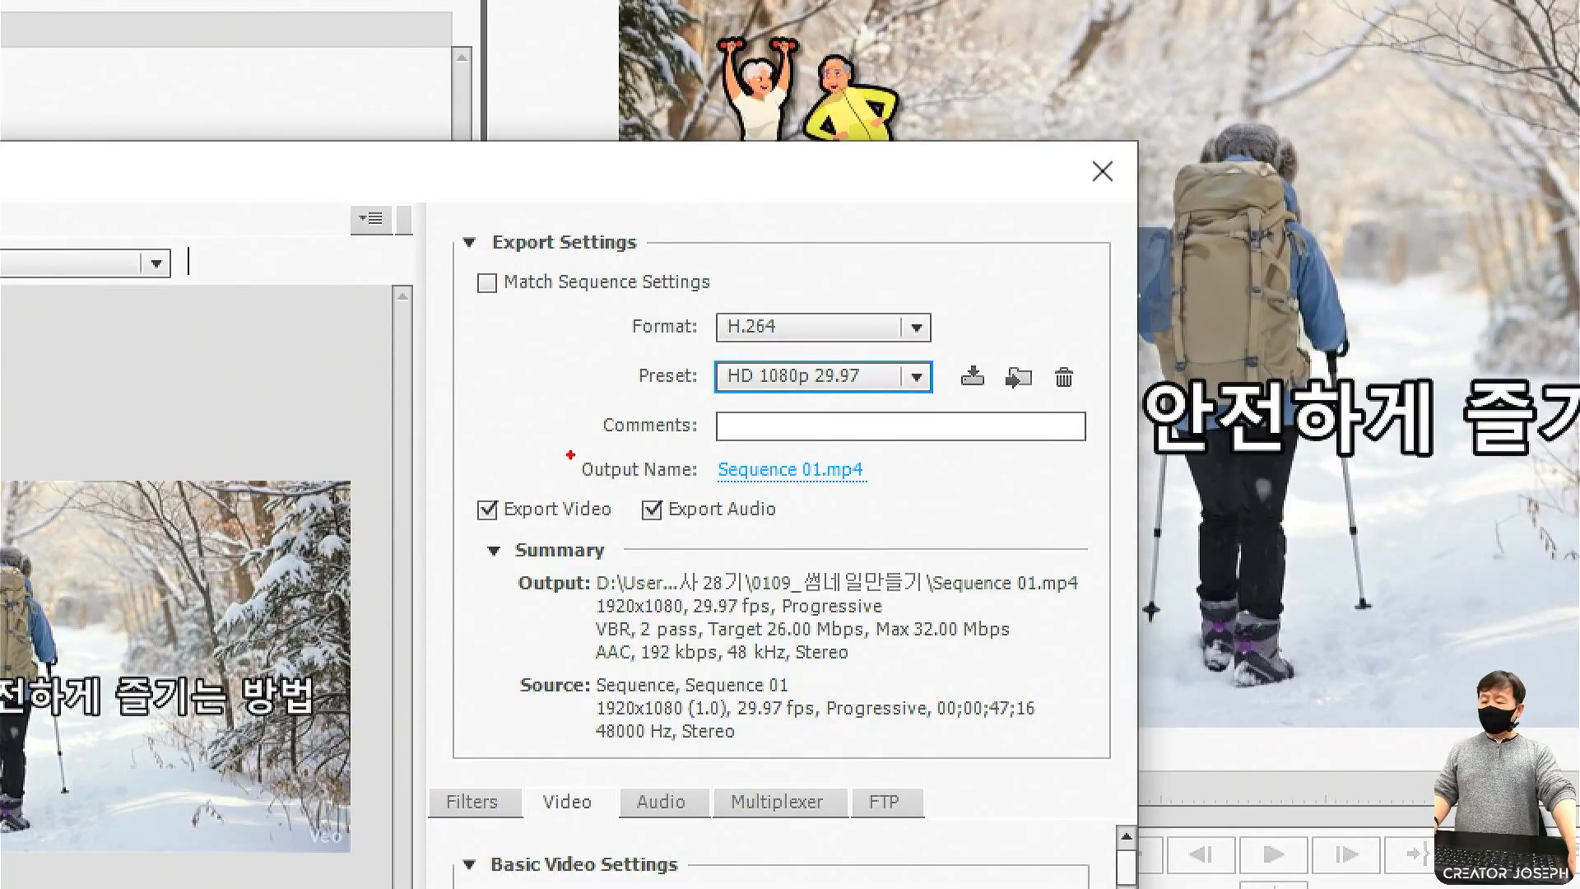
Open the output name for editing and check that the destination is the 0109_썸네일만들기 folder.
mouse_move(562, 443)
mouse_down()
mouse_move(889, 498)
mouse_move(662, 481)
mouse_move(897, 498)
mouse_up()
drag(758, 407, 843, 429)
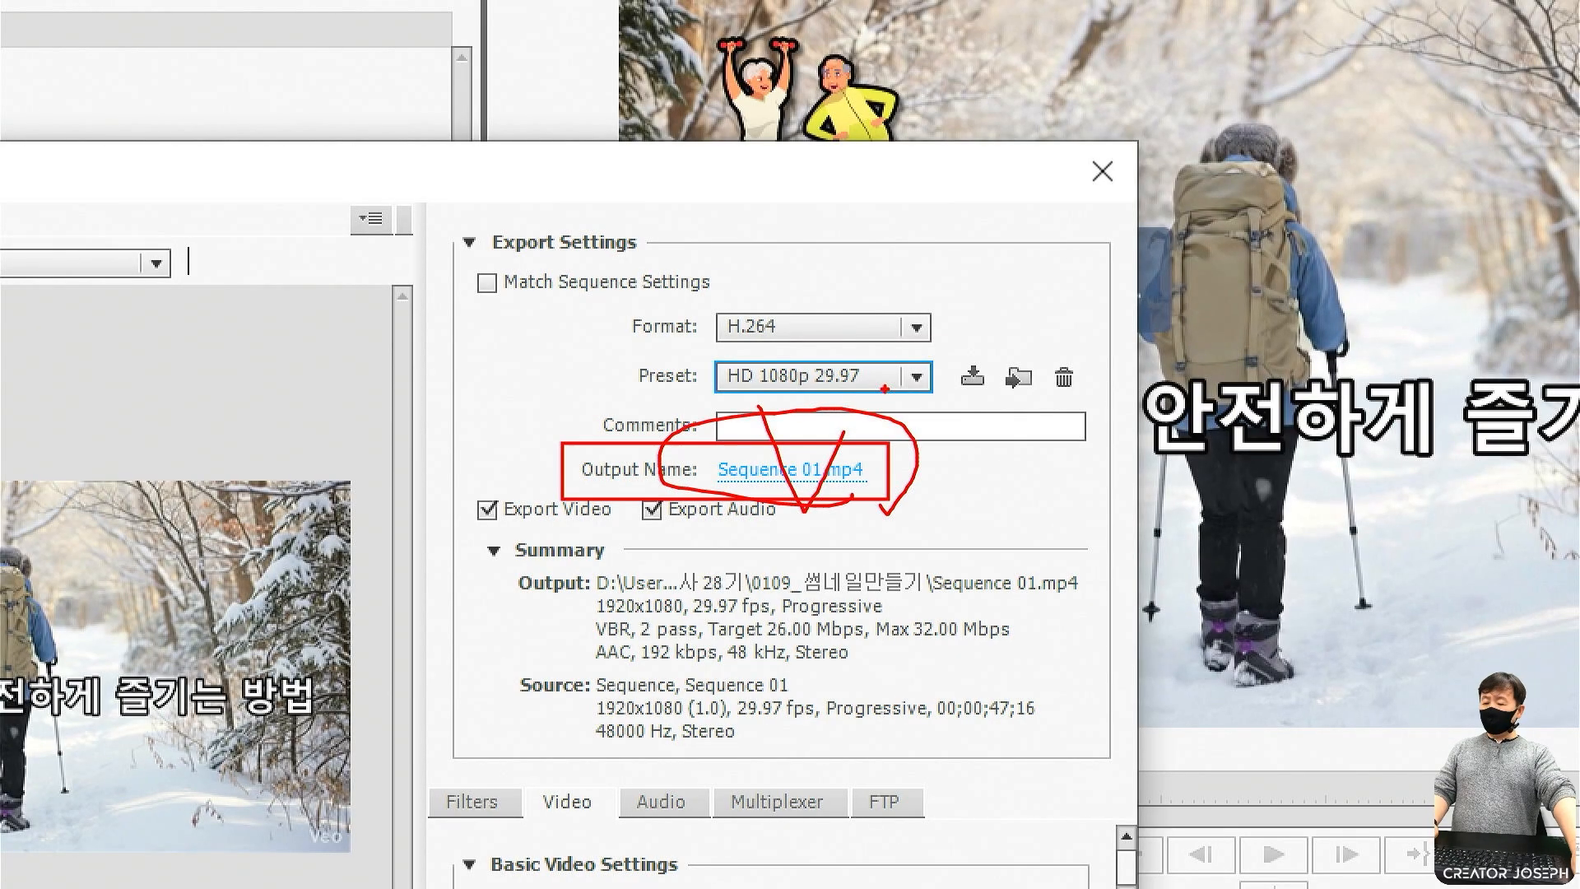
key(Escape)
click(782, 477)
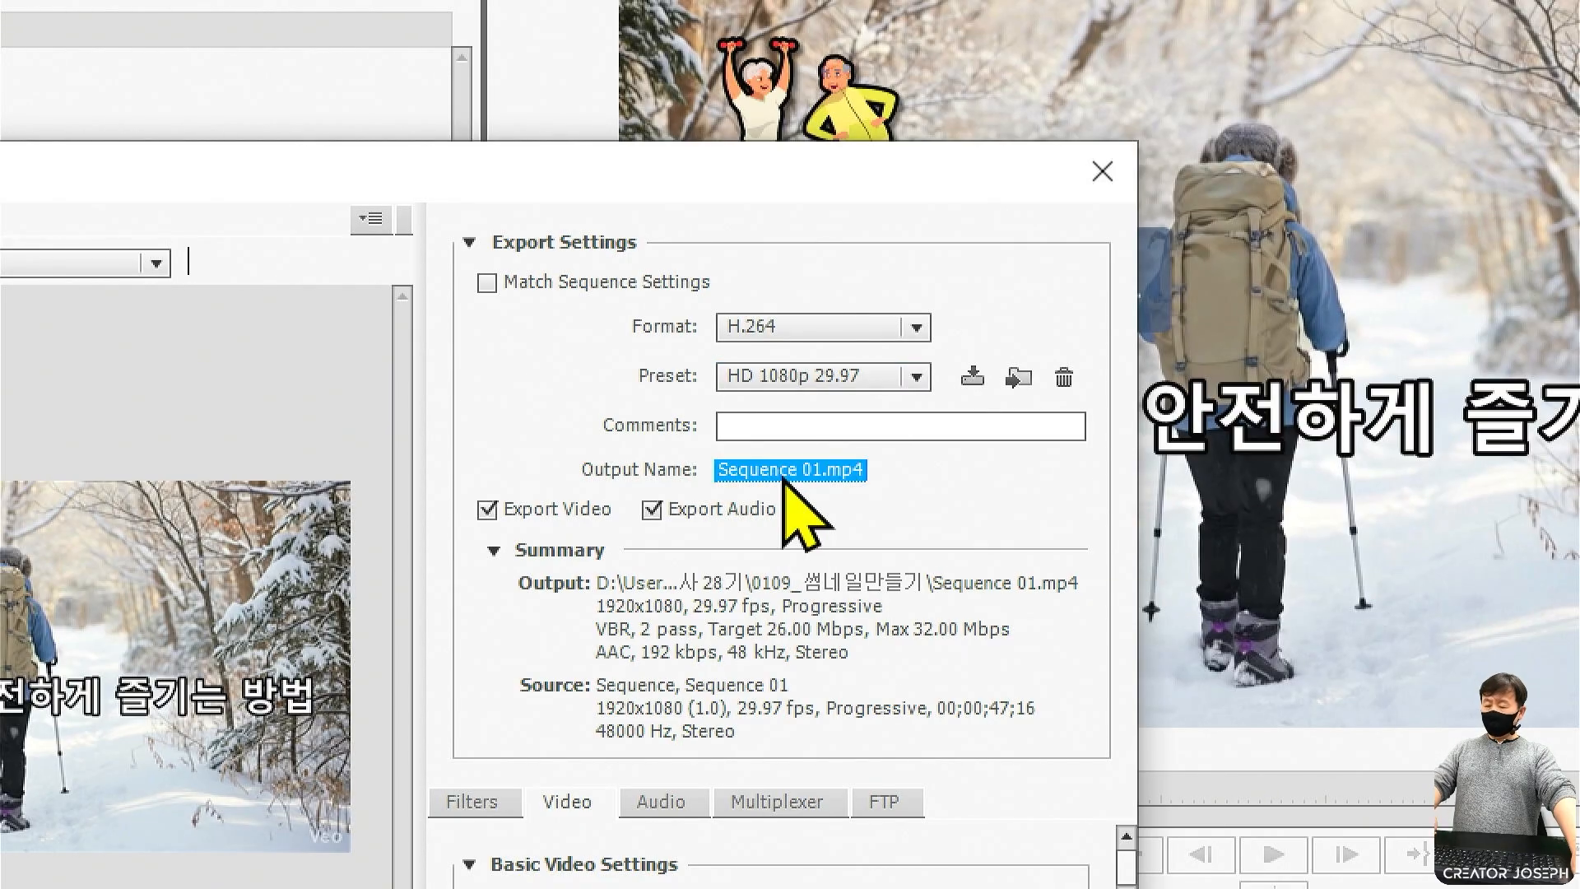
drag(909, 194, 762, 108)
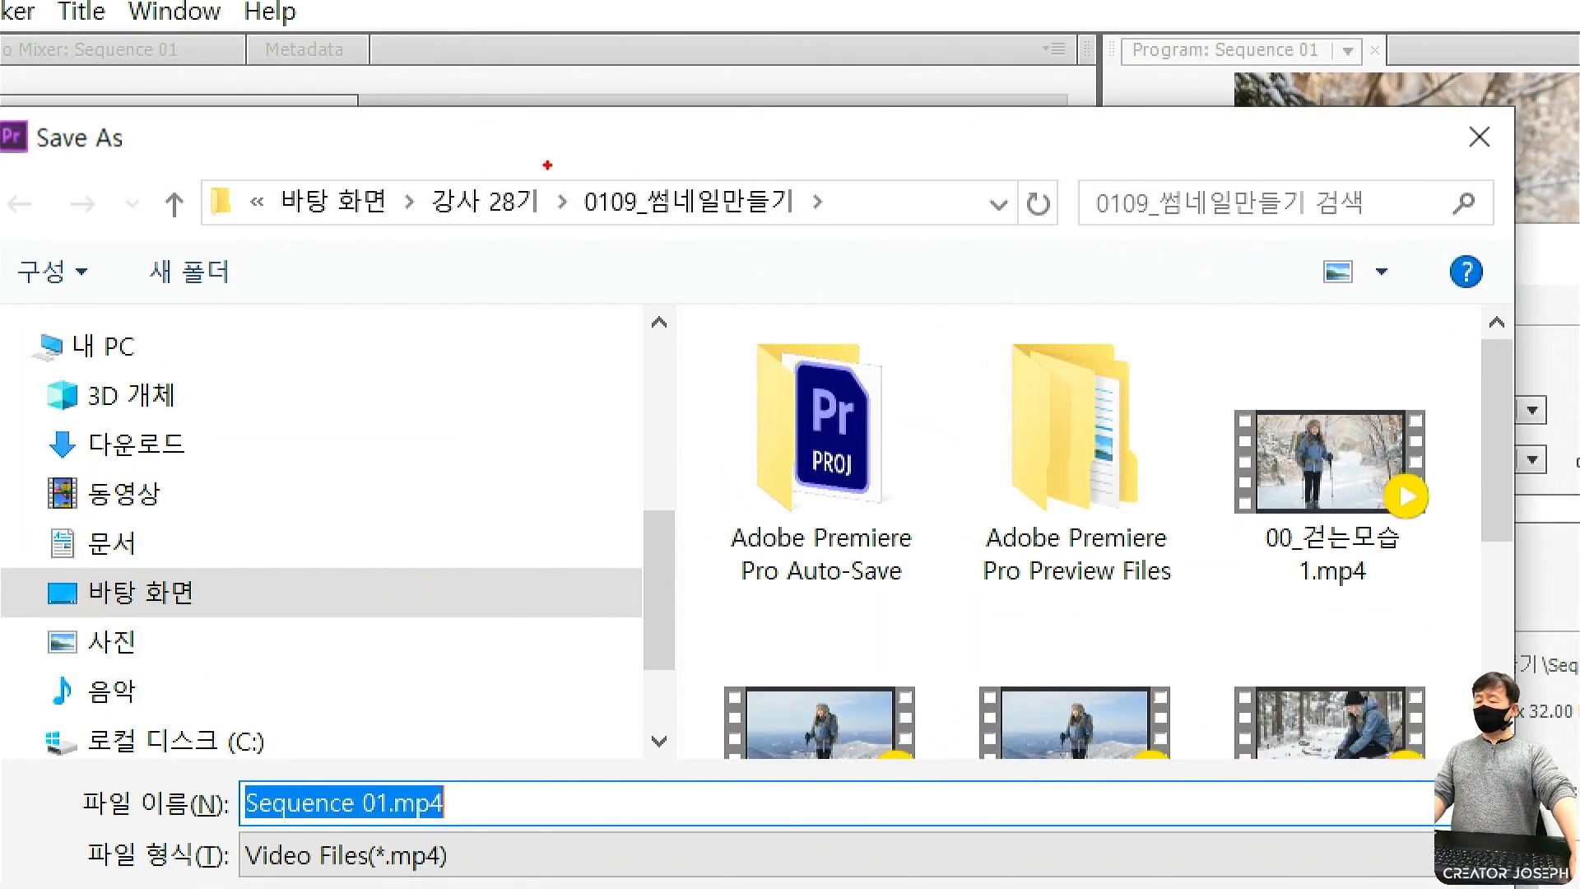
mouse_move(549, 163)
mouse_down()
mouse_move(795, 246)
mouse_move(853, 247)
mouse_up()
drag(5, 558, 237, 621)
mouse_move(245, 589)
mouse_down()
mouse_move(367, 618)
mouse_move(588, 535)
mouse_up()
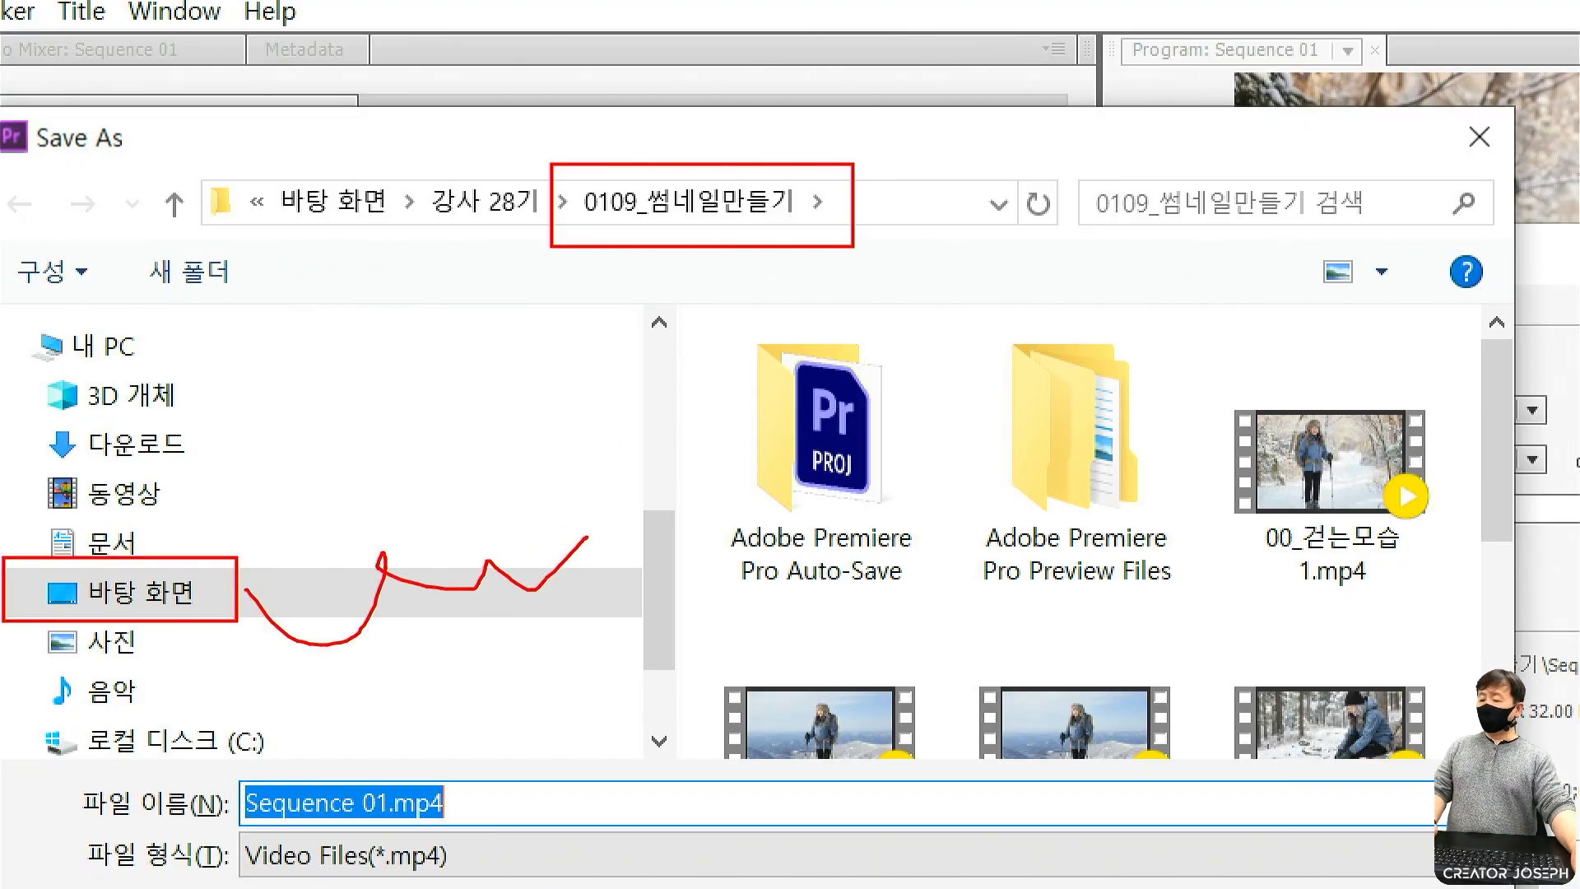
mouse_move(820, 204)
mouse_down()
mouse_move(825, 238)
mouse_move(616, 229)
mouse_move(548, 194)
mouse_move(658, 140)
mouse_move(844, 177)
mouse_move(825, 240)
mouse_up()
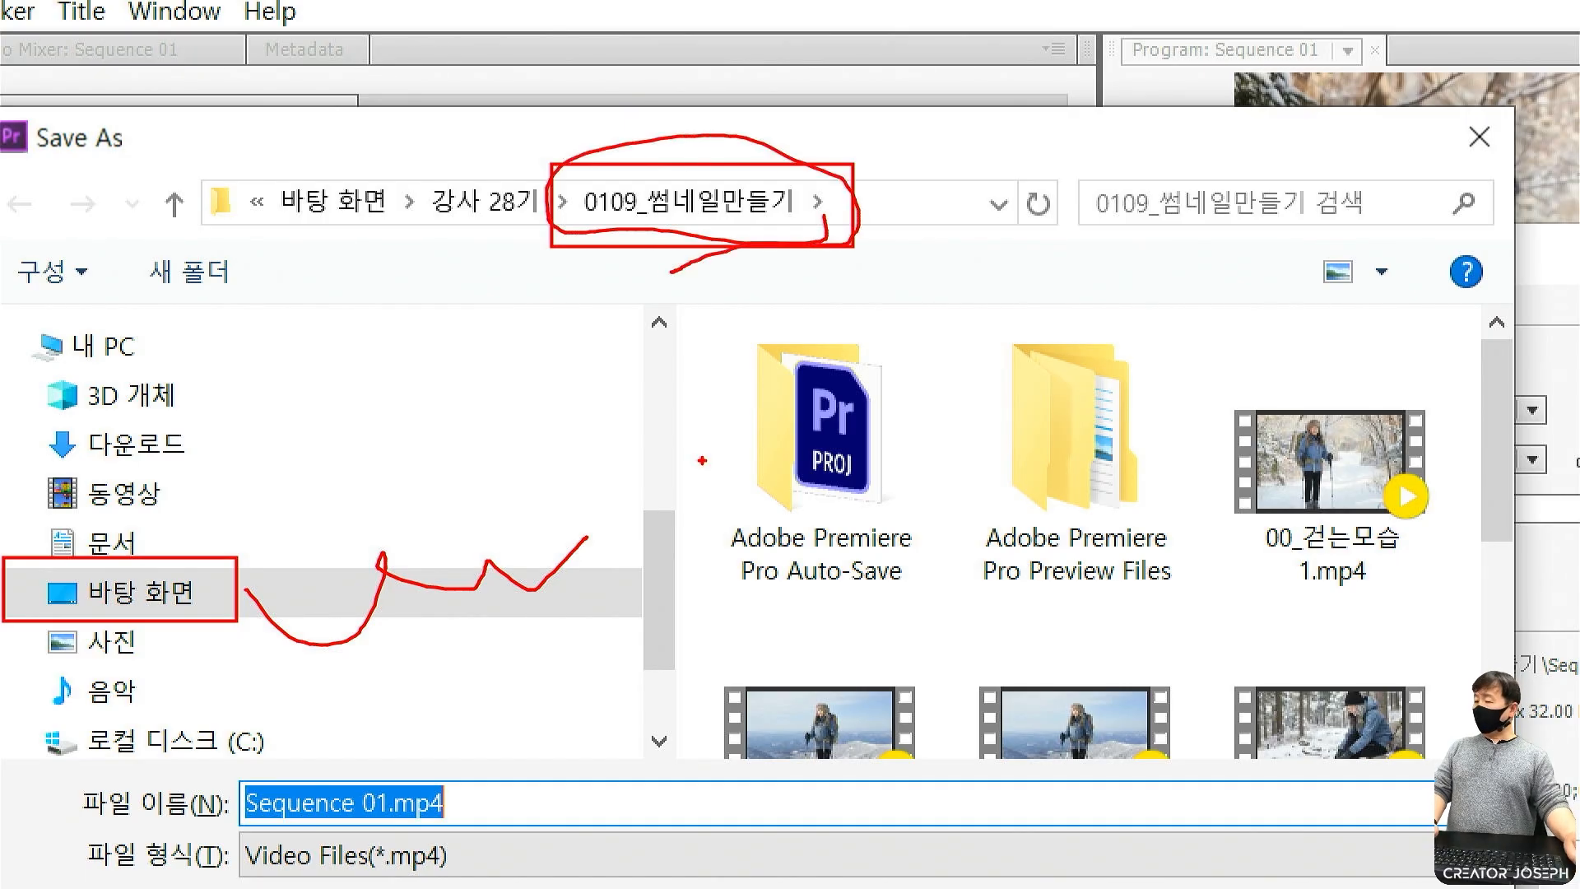
key(Escape)
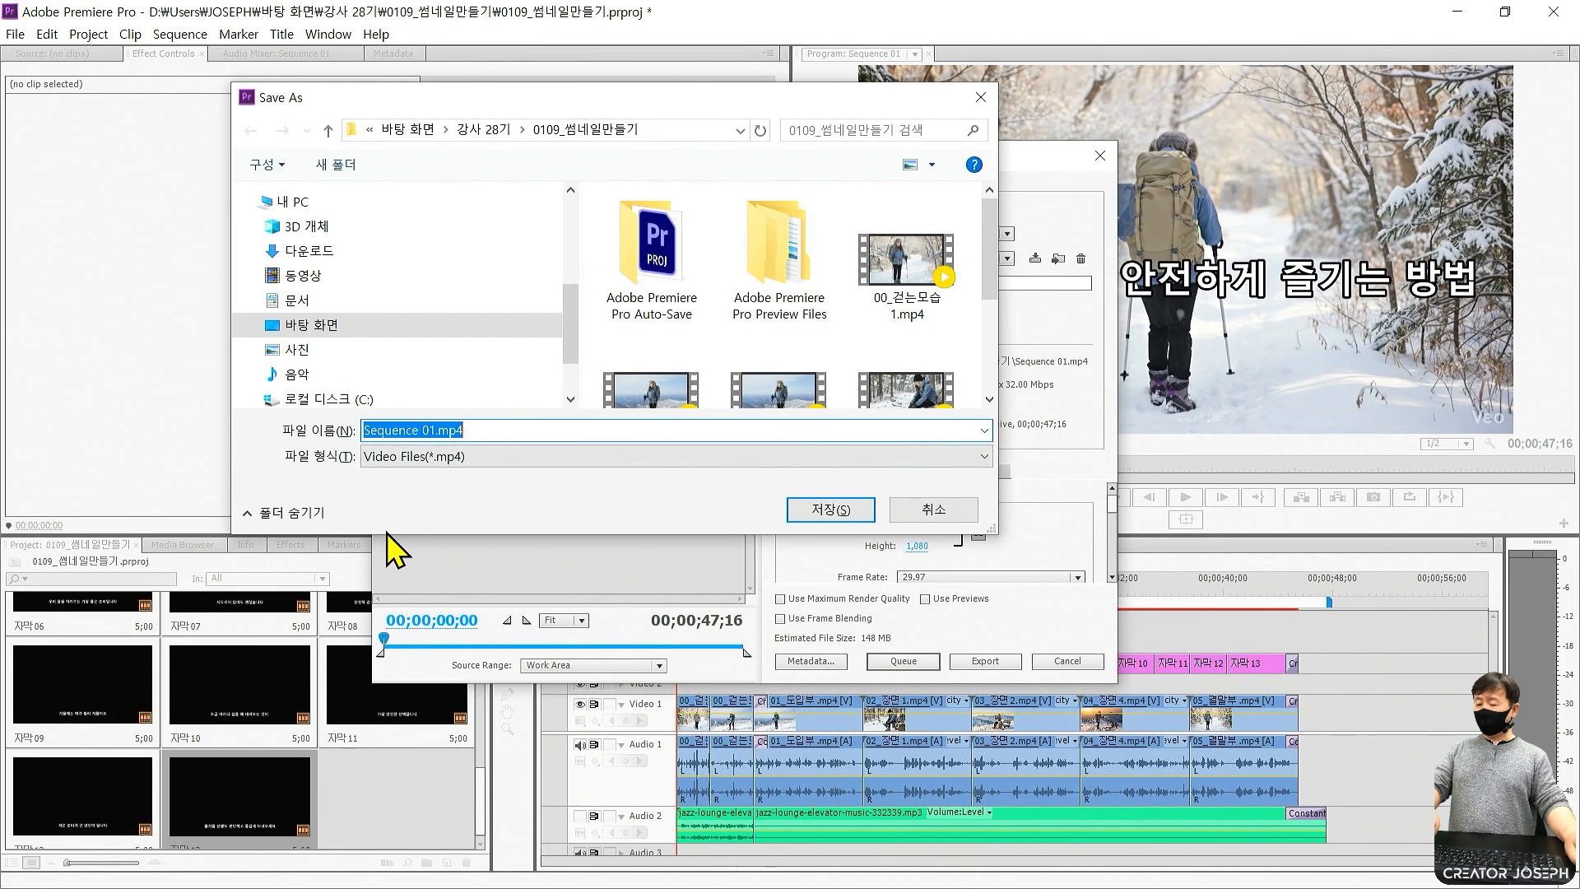
Save the output name as 마스터_0109_겨울산등산안전하기즐기는방법 in MP4 format and export the sequence.
key(ctrl+1)
key(BackSpace)
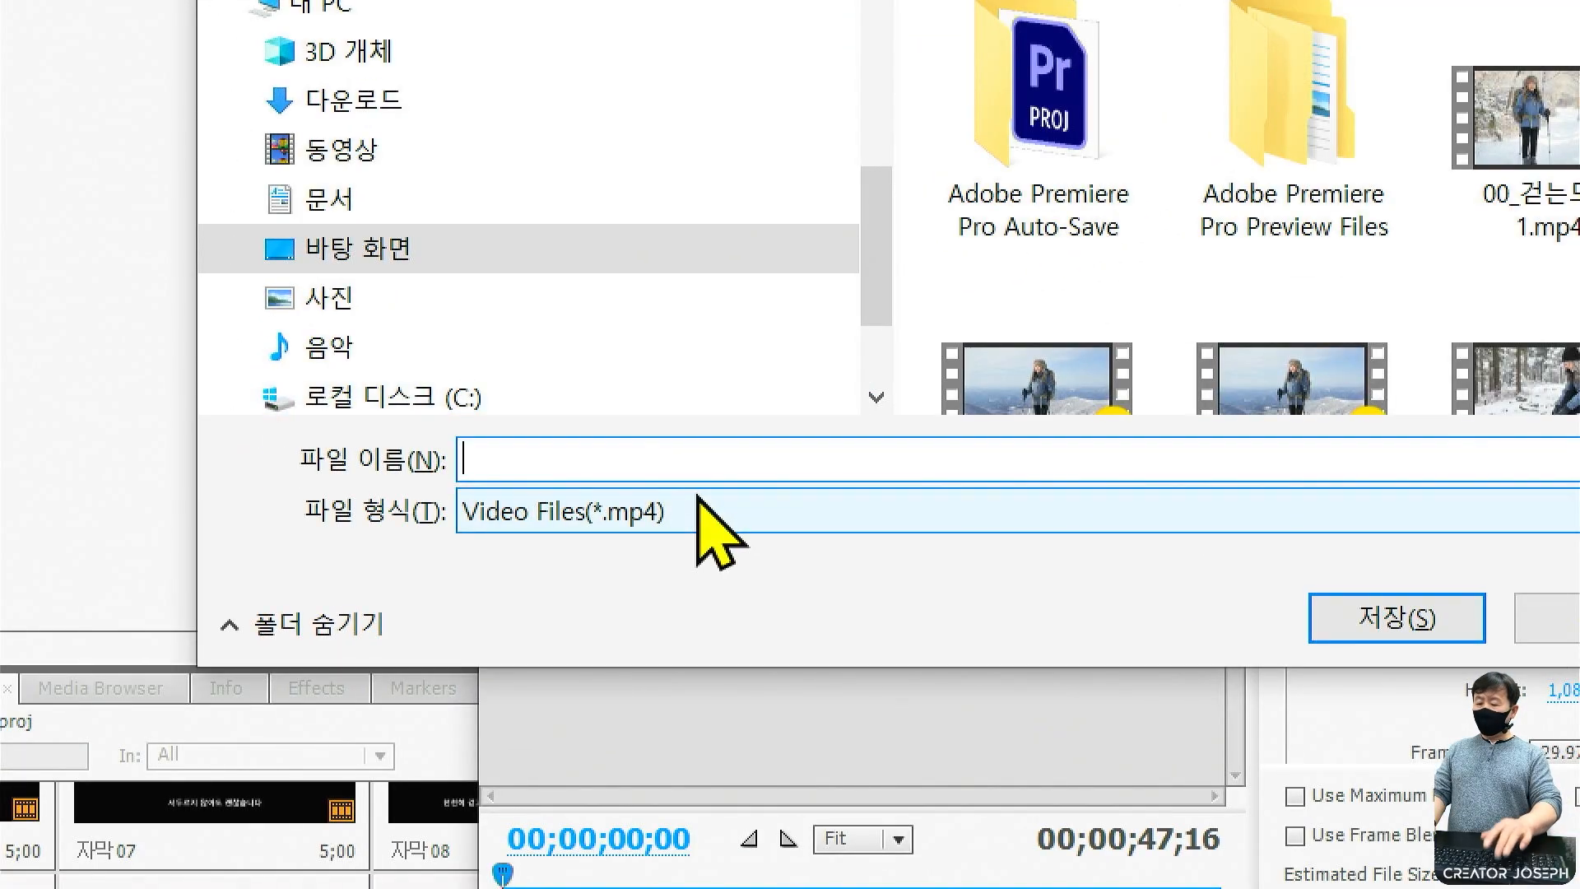
text(마스터)
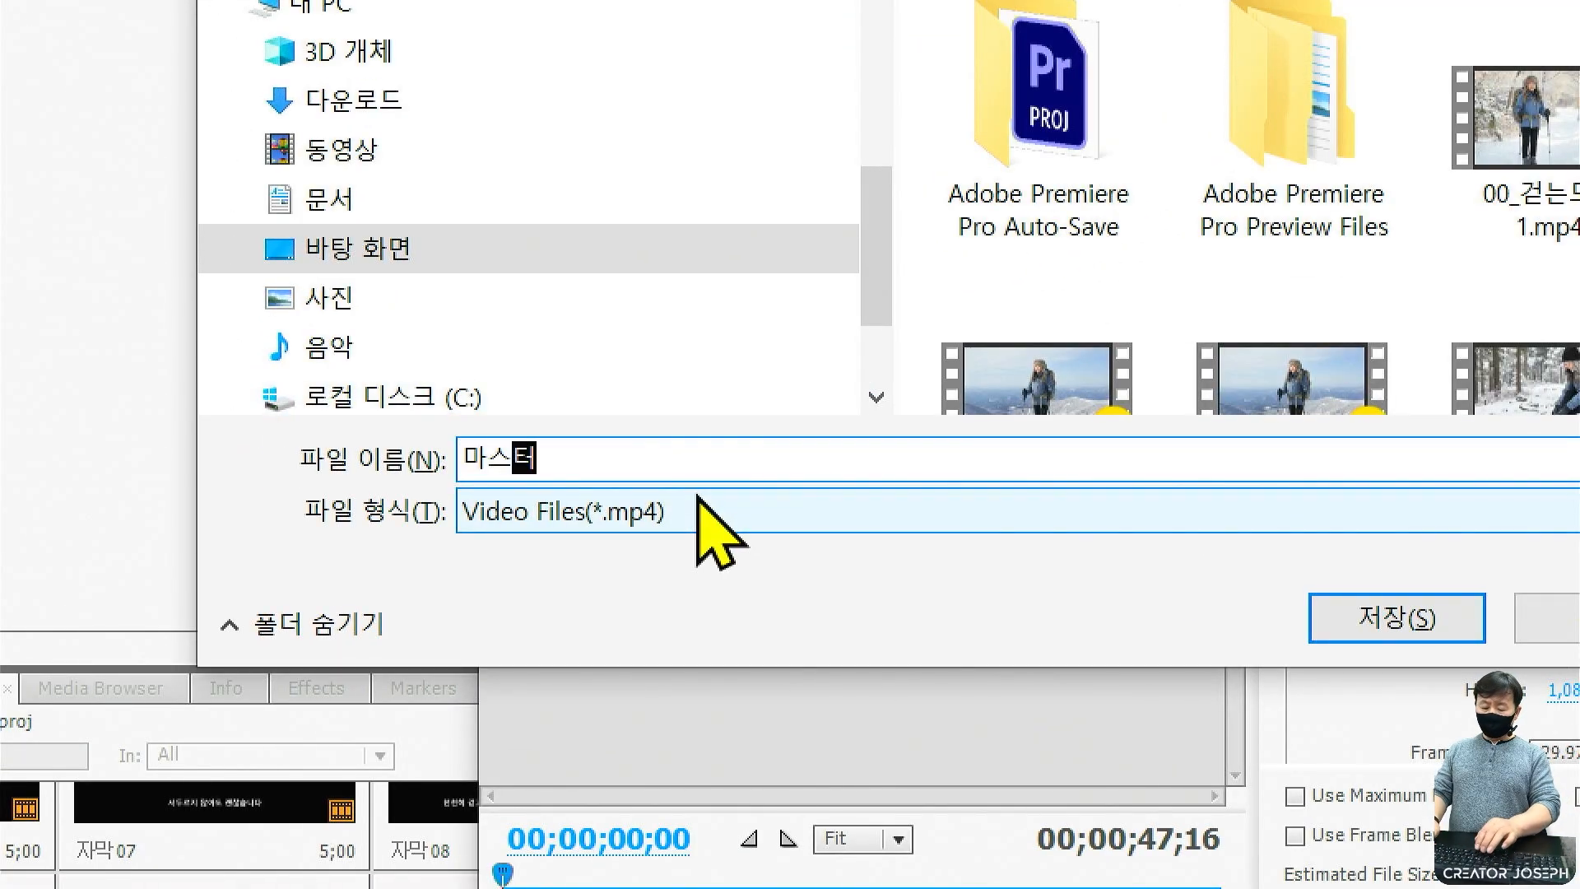
text(_0109_겨울사)
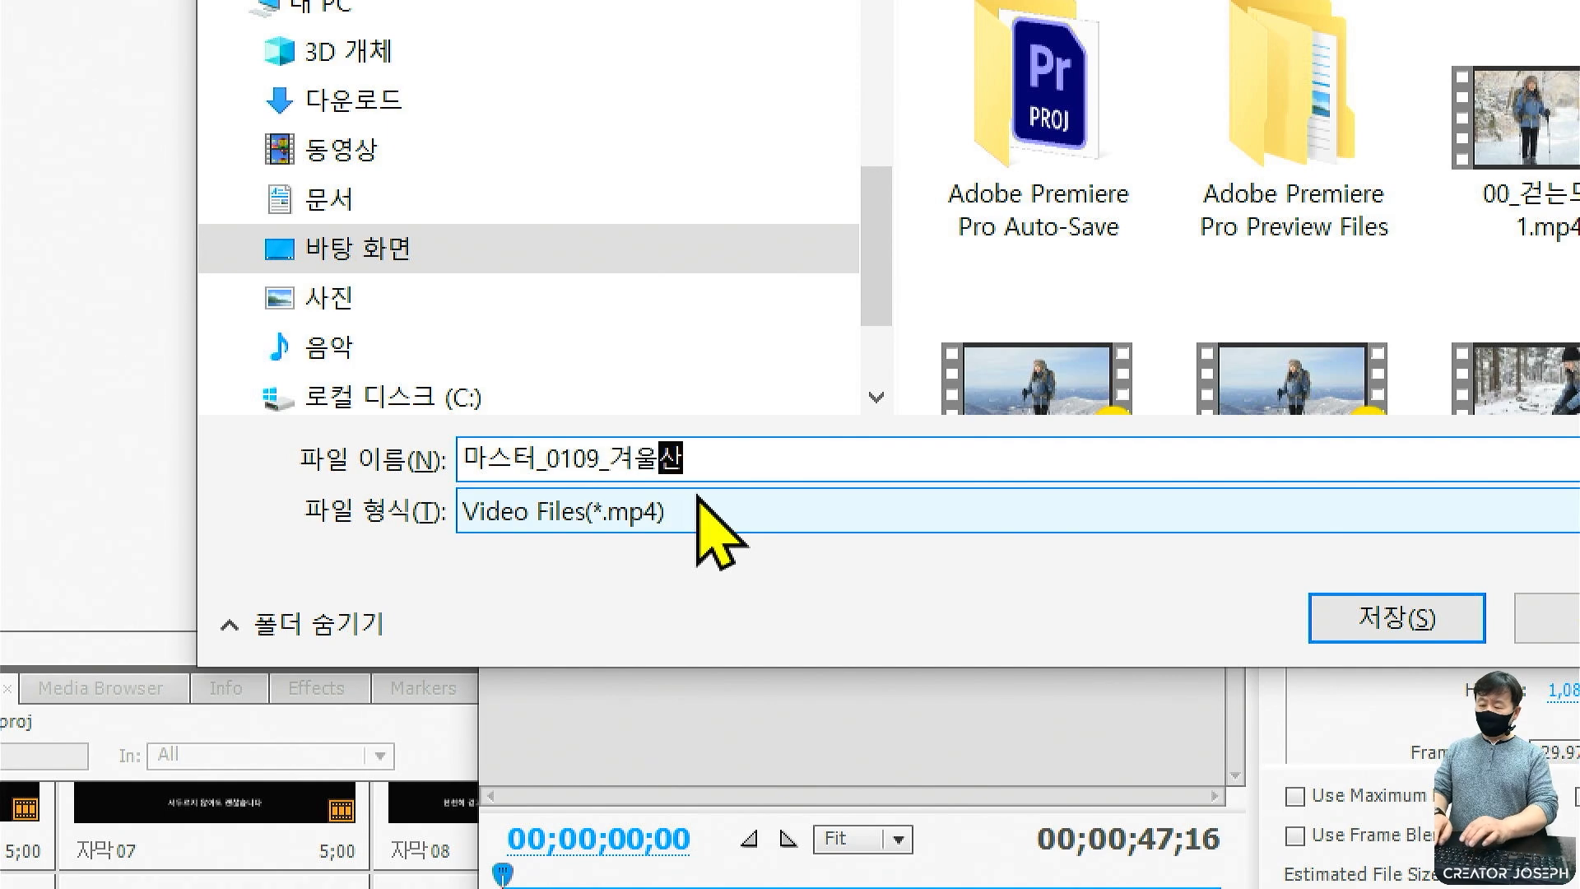
text(등ㅅ안전하기)
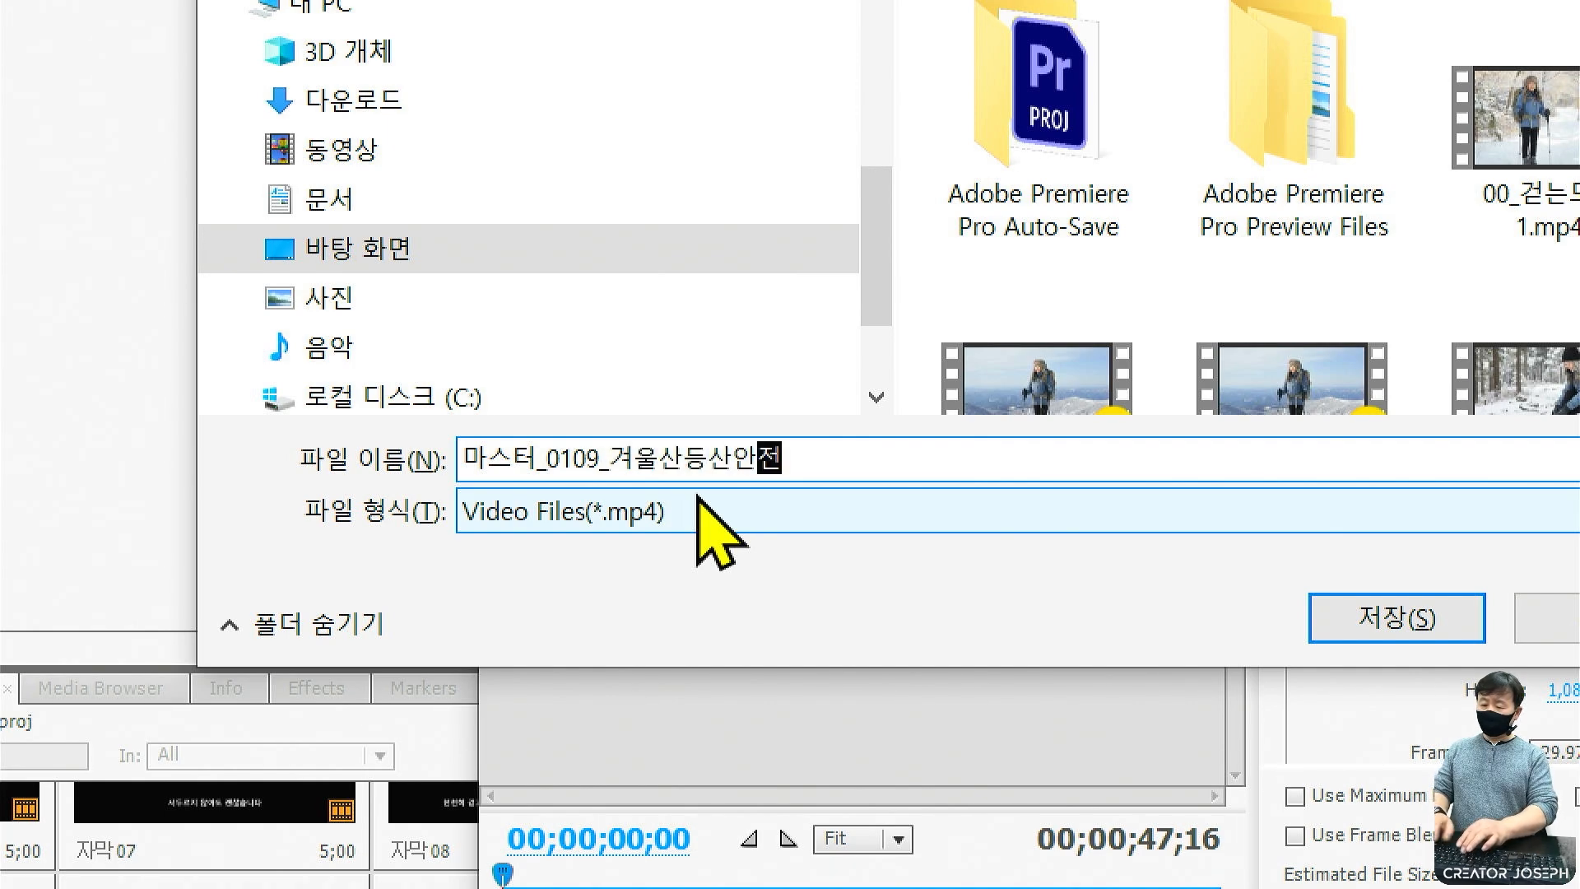
text(즐기는방ㅂ)
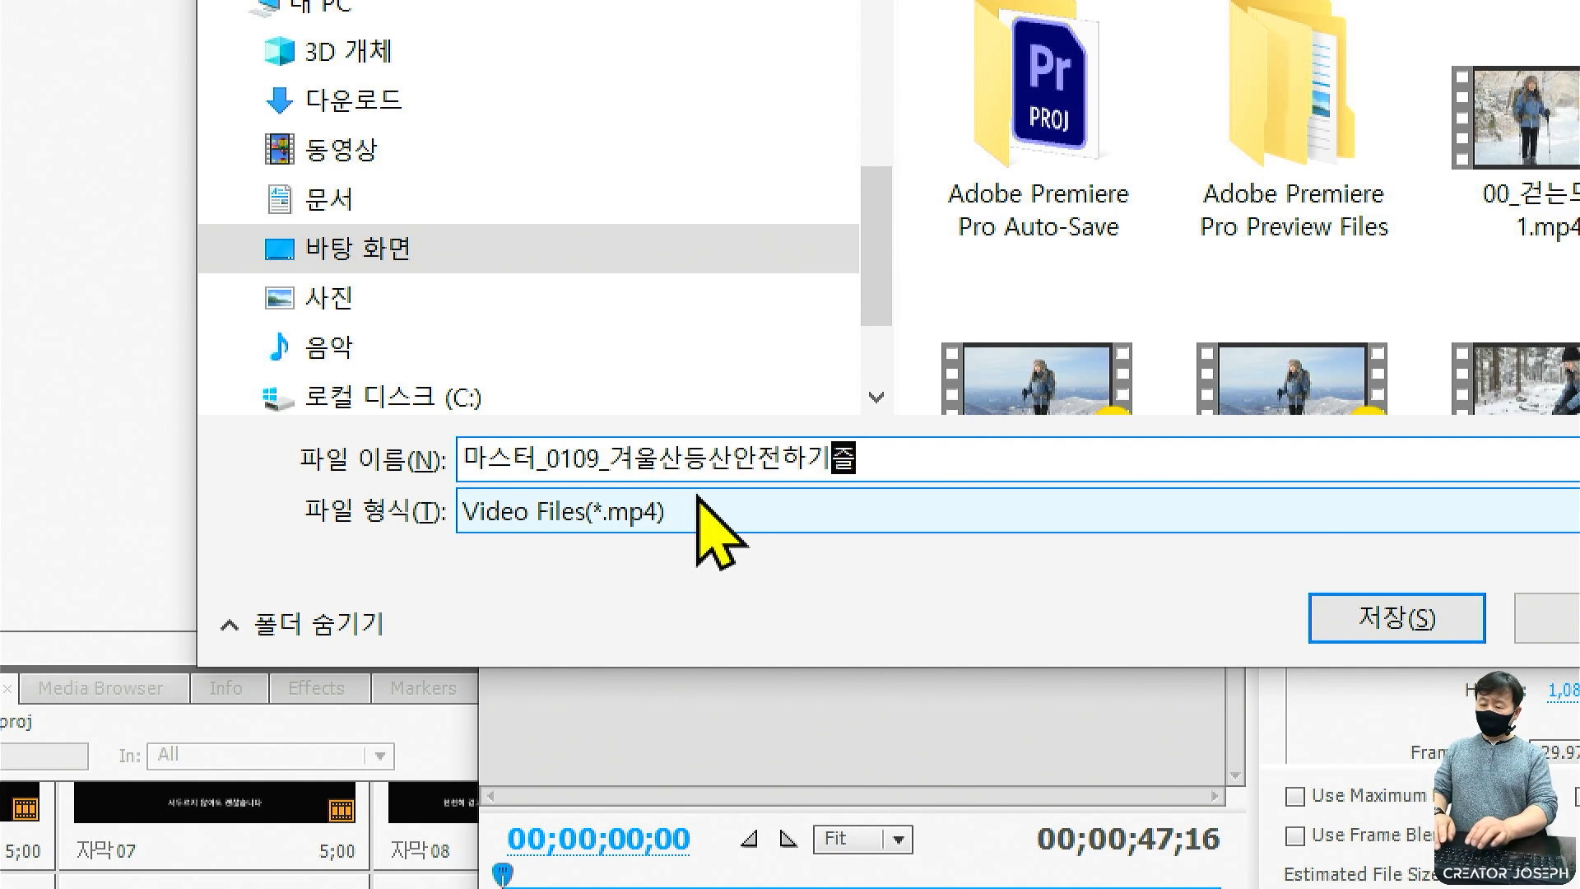
text(ㅓㅂ)
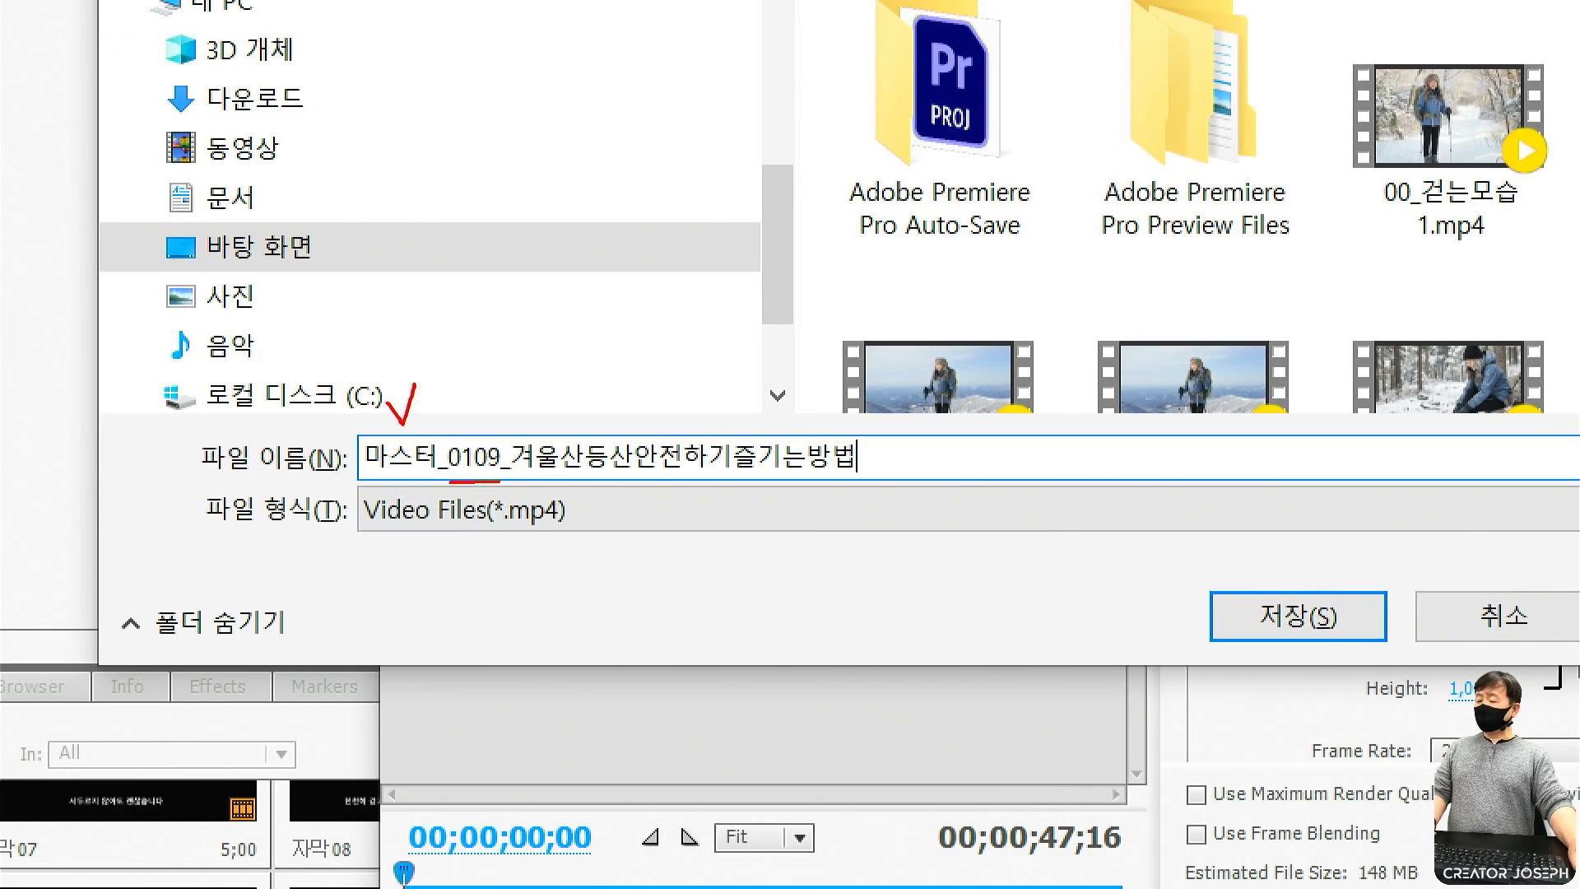
drag(505, 428, 885, 487)
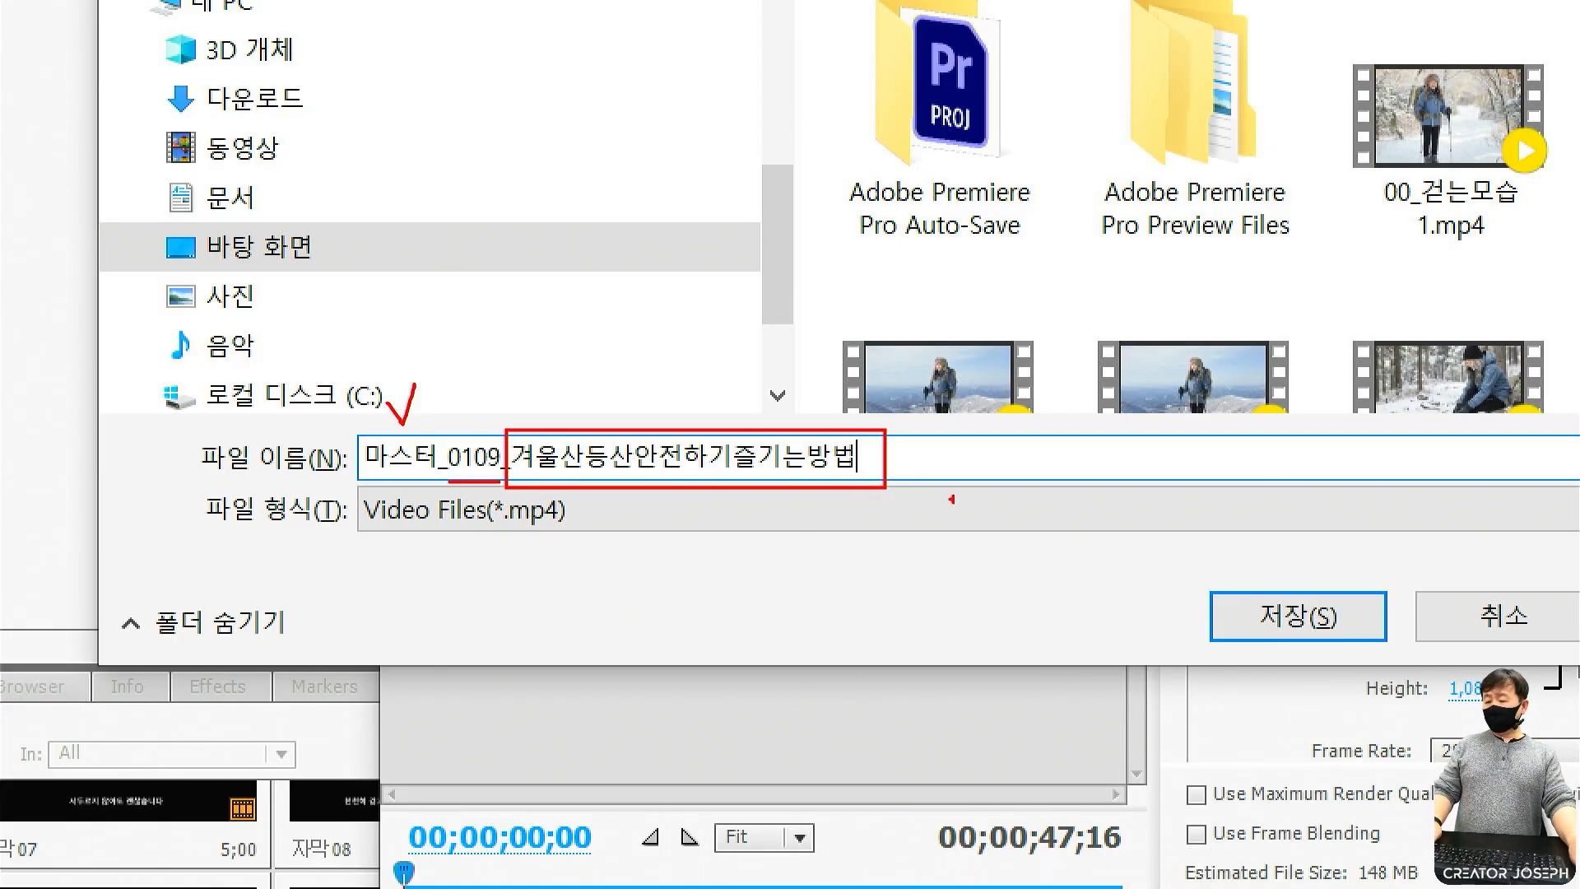
drag(1263, 533, 1328, 503)
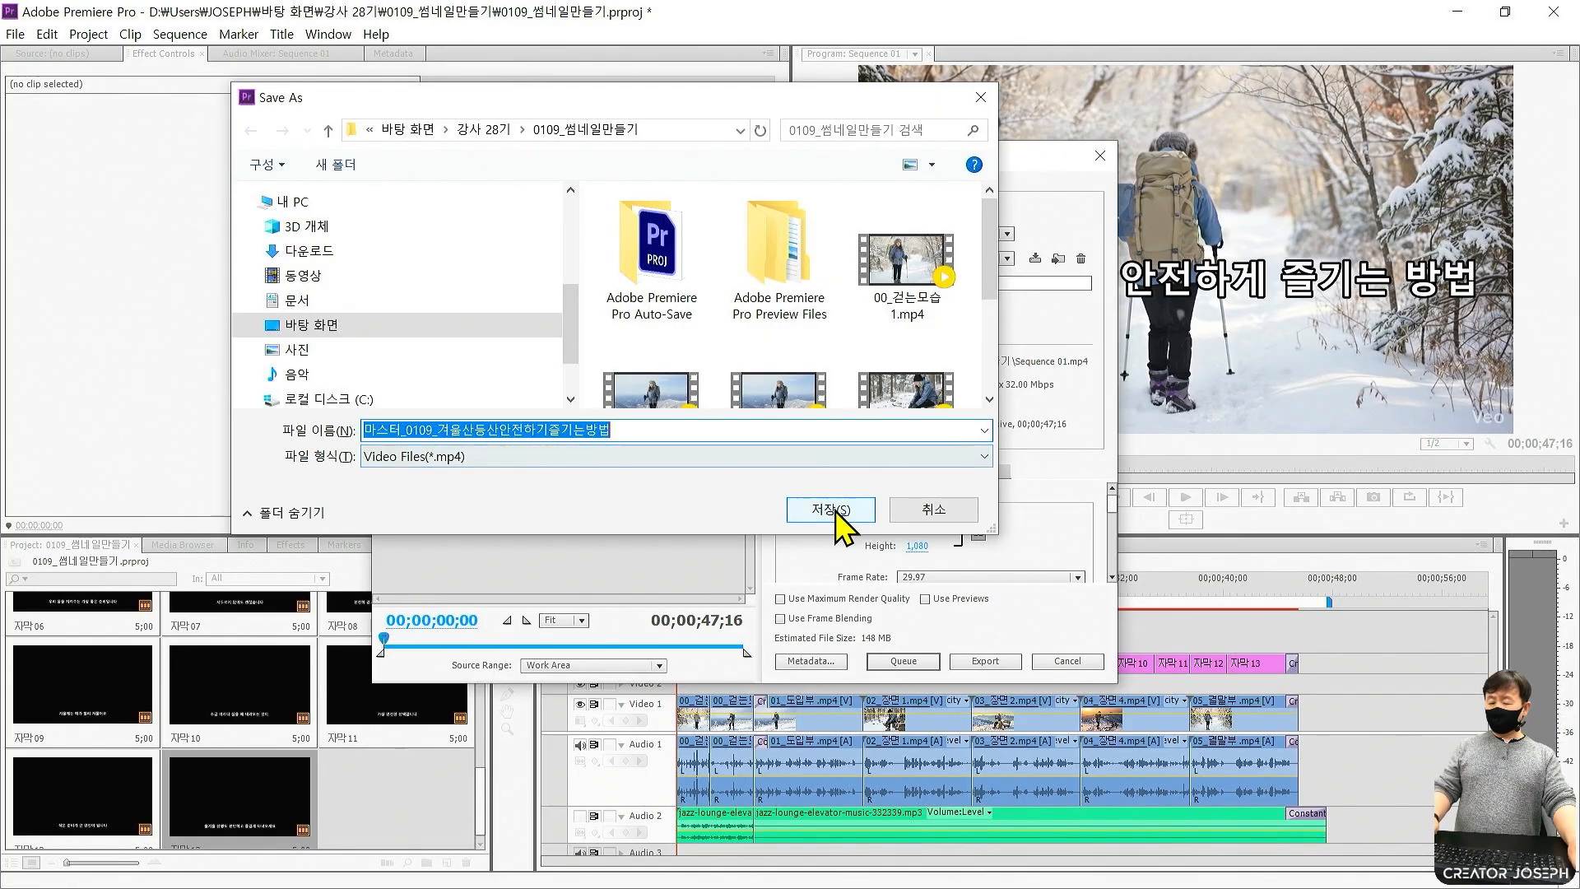
click(1298, 616)
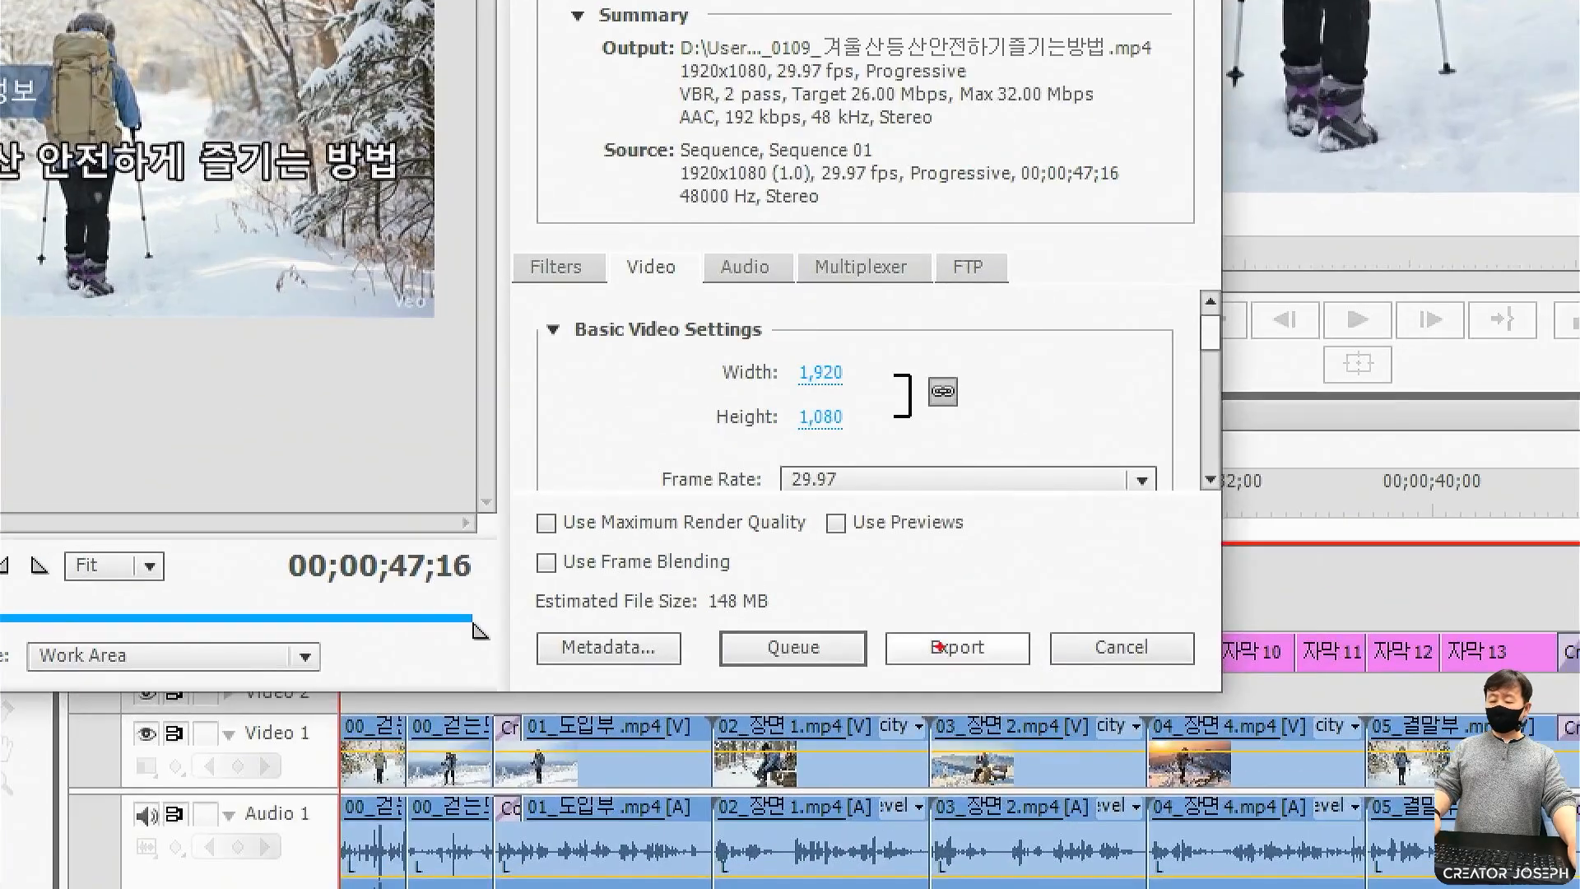
mouse_move(947, 641)
mouse_down()
mouse_move(1023, 679)
mouse_move(1019, 626)
mouse_up()
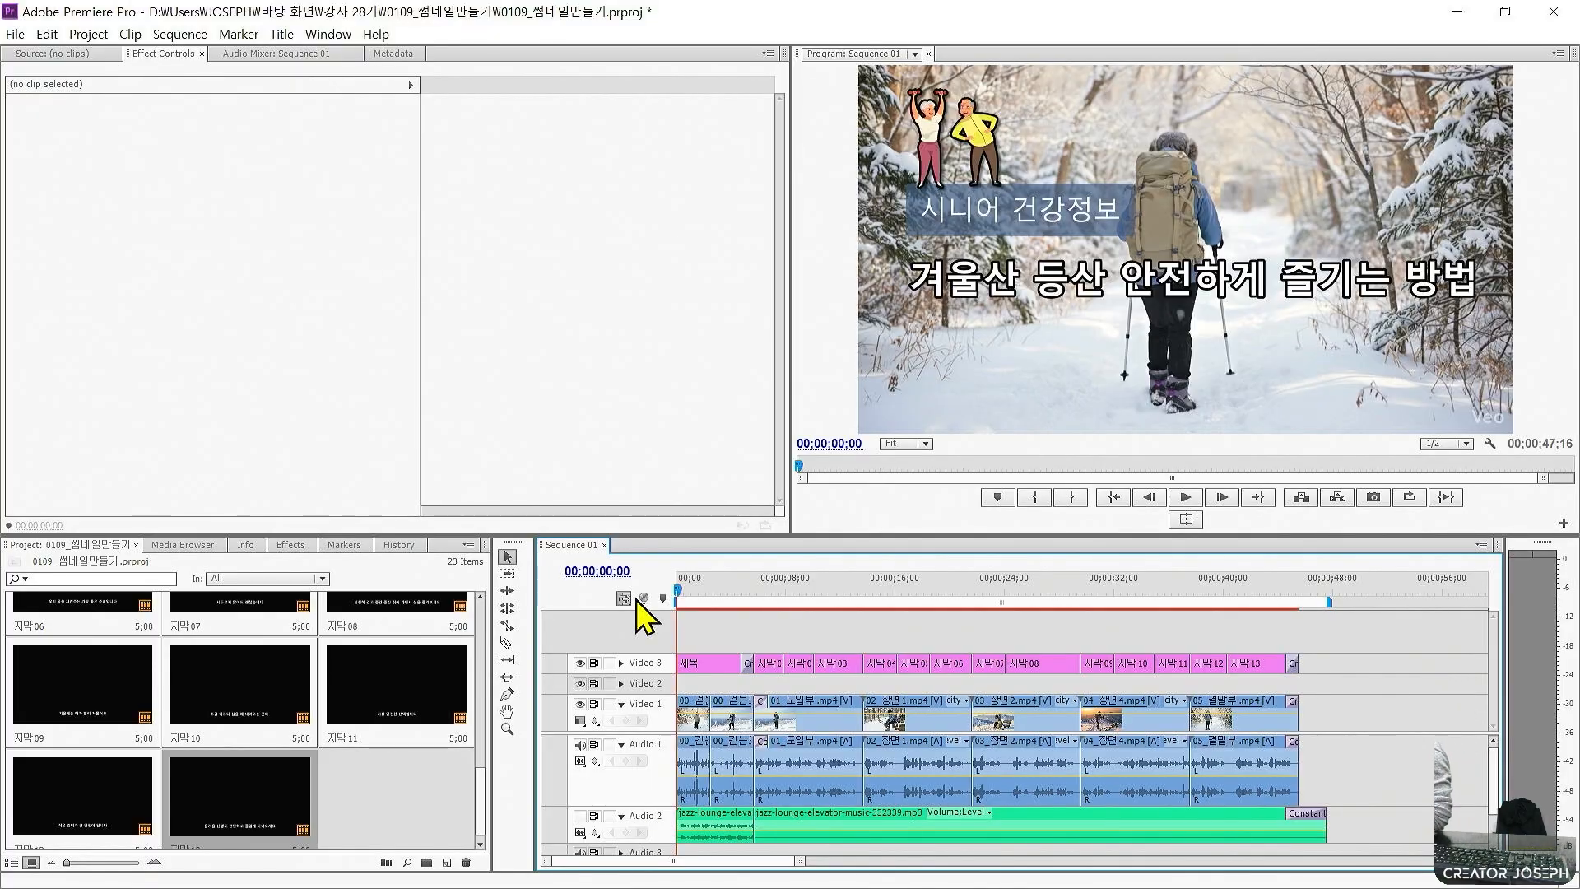
Switch to the Notepad lesson notes and mark the thumbnail size, file-size limit and alternative resolution in section 1.
scroll(776, 239, up, 2)
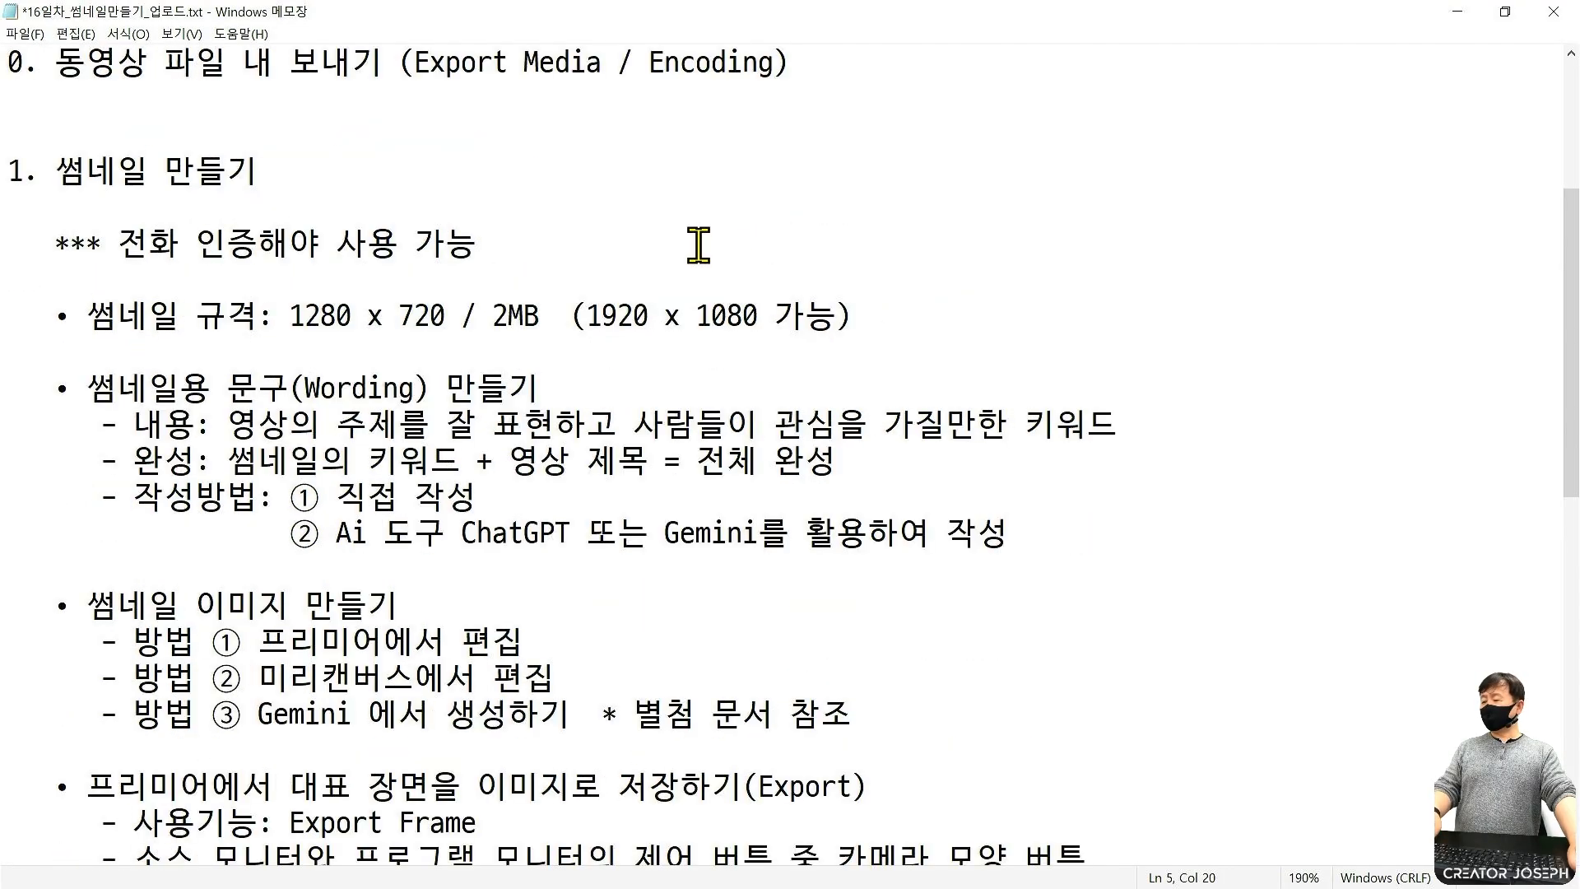
scroll(204, 189, down, 1)
drag(2, 37, 302, 81)
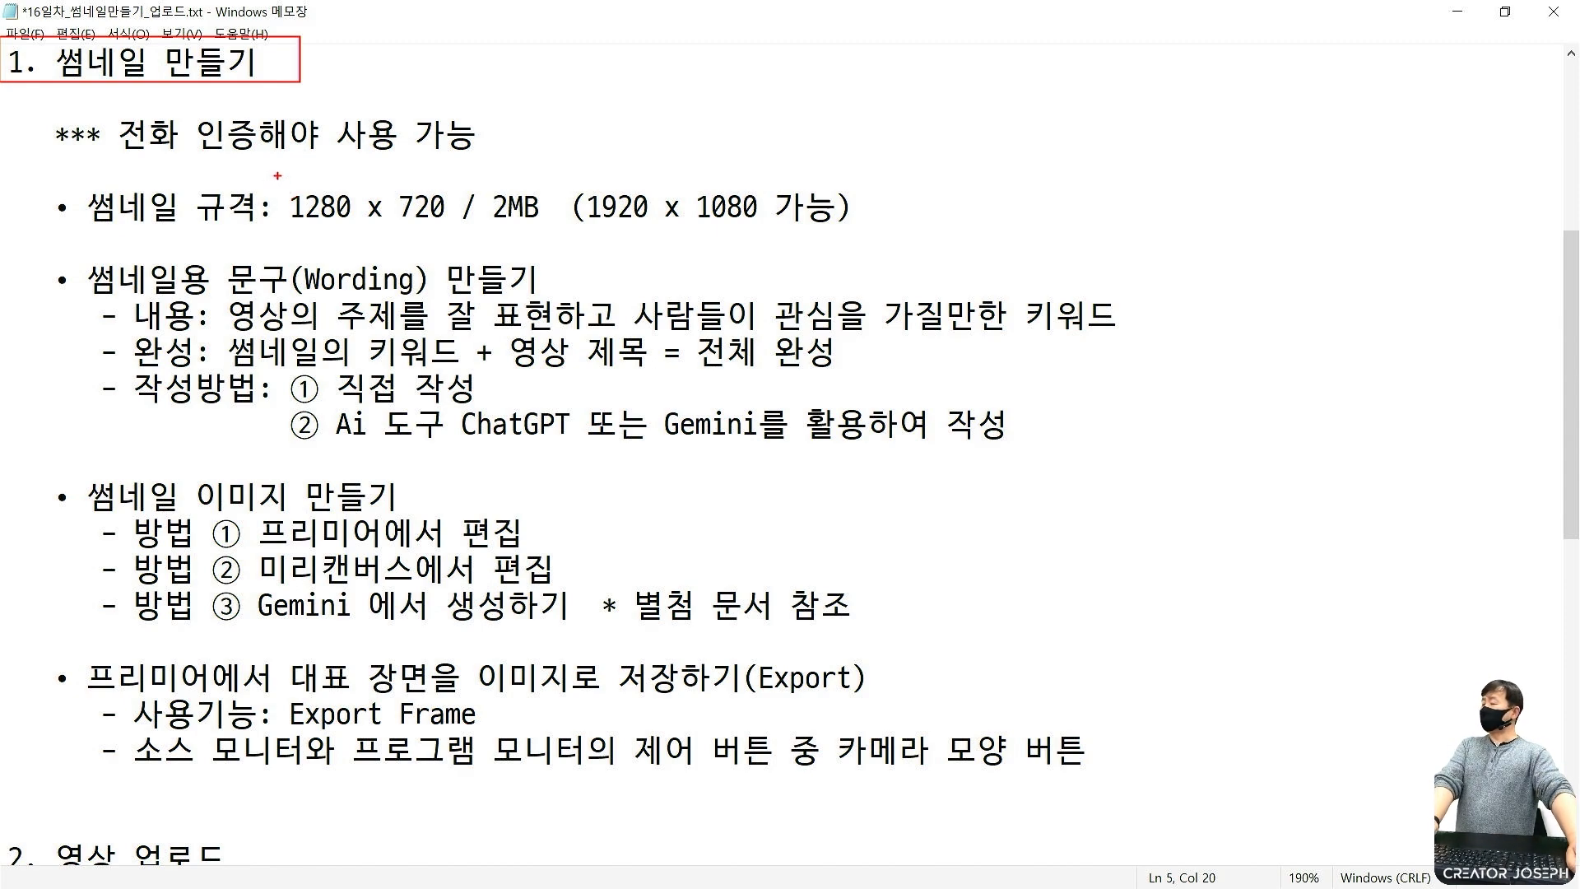
drag(315, 201, 463, 240)
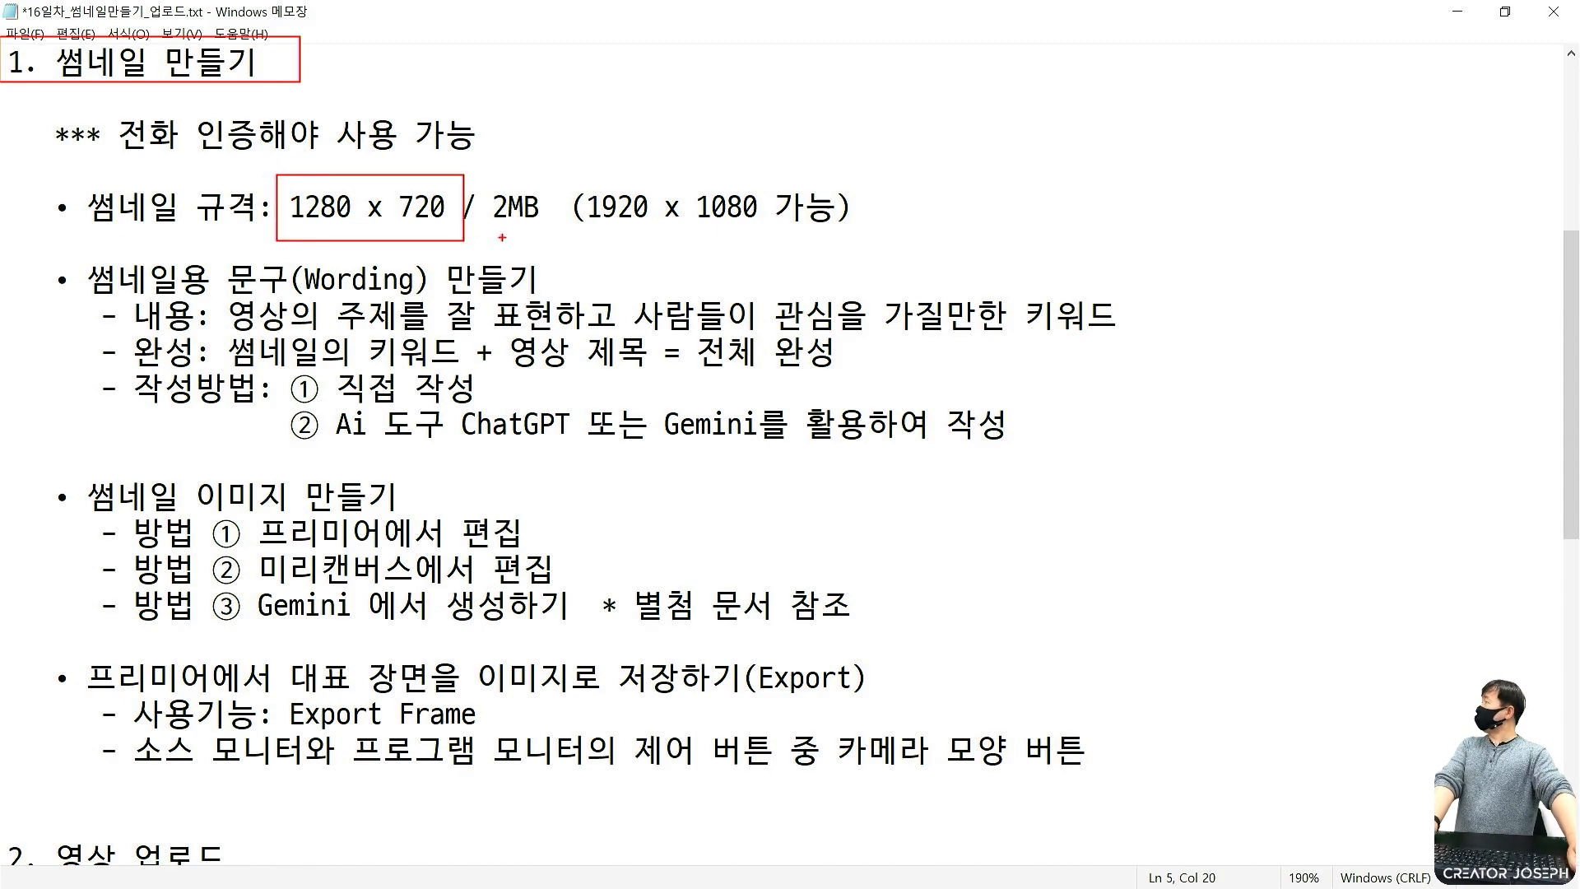
drag(576, 236, 575, 228)
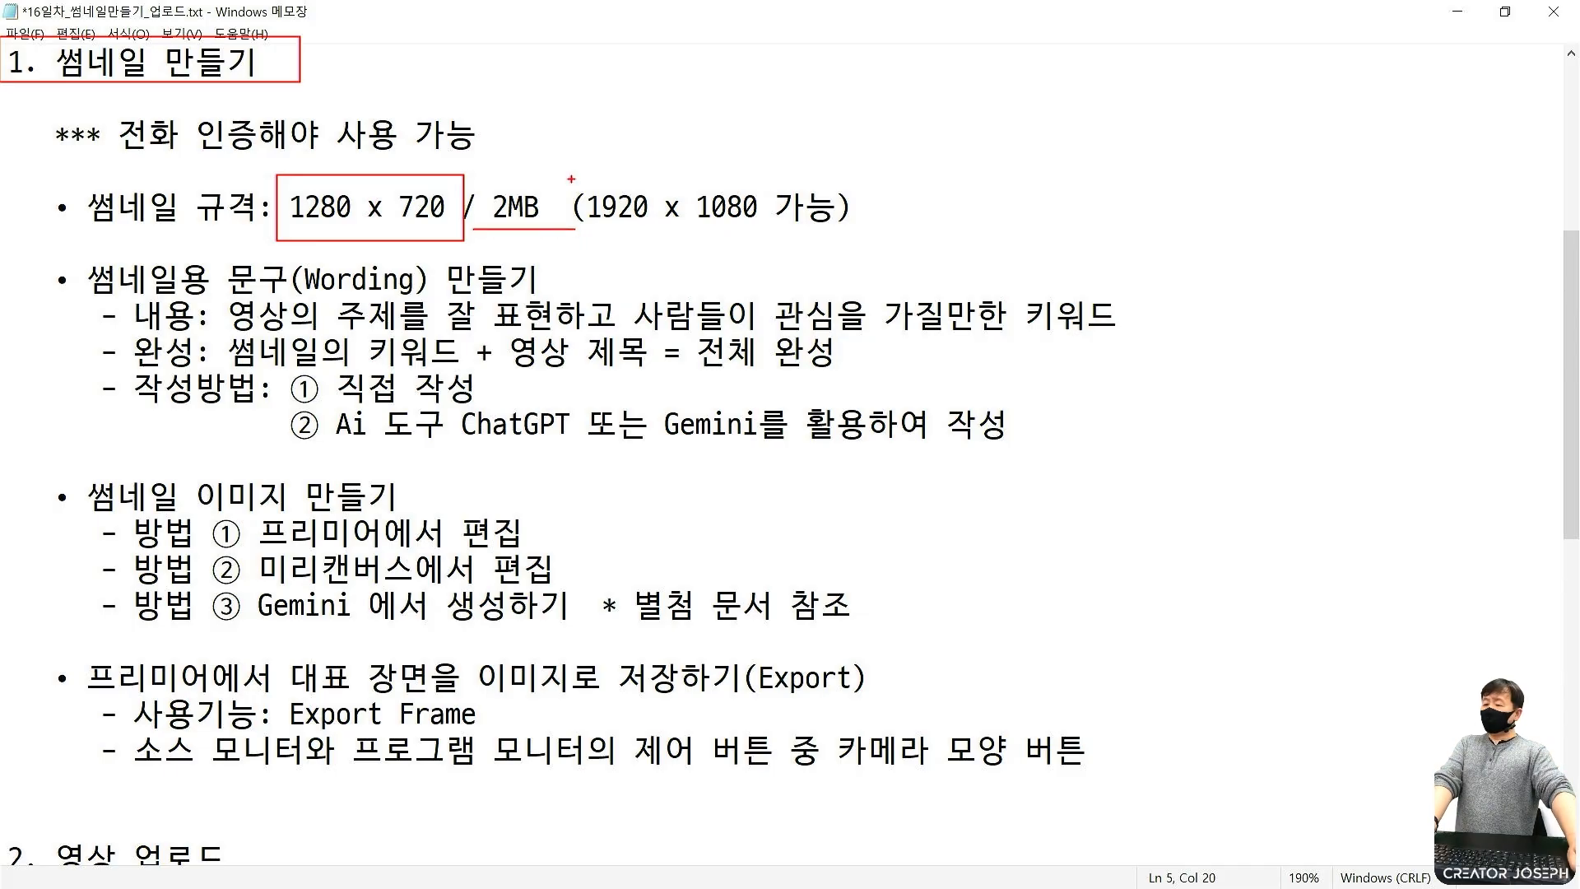
mouse_move(562, 168)
mouse_down()
mouse_move(632, 237)
mouse_move(862, 233)
mouse_up()
mouse_move(529, 227)
mouse_down()
mouse_move(485, 233)
mouse_move(487, 190)
mouse_move(512, 162)
mouse_move(545, 180)
mouse_move(536, 234)
mouse_up()
mouse_move(653, 139)
mouse_down()
mouse_move(667, 185)
mouse_move(678, 151)
mouse_up()
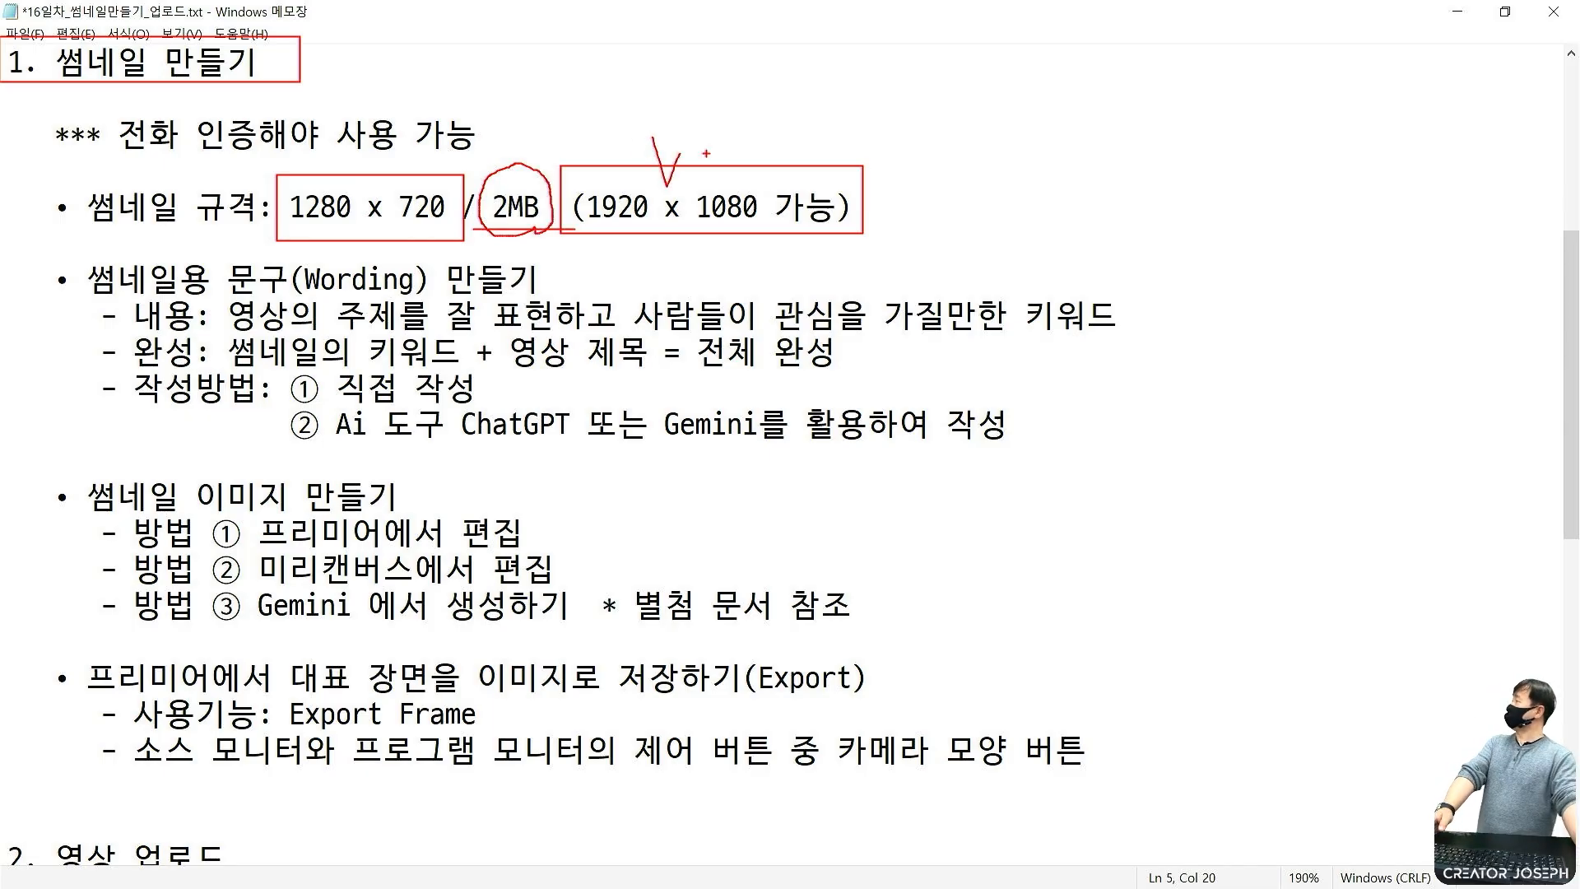
key(Escape)
Add the note "JPEG 이미지로 저장" at the end of the thumbnail specification line.
click(936, 204)
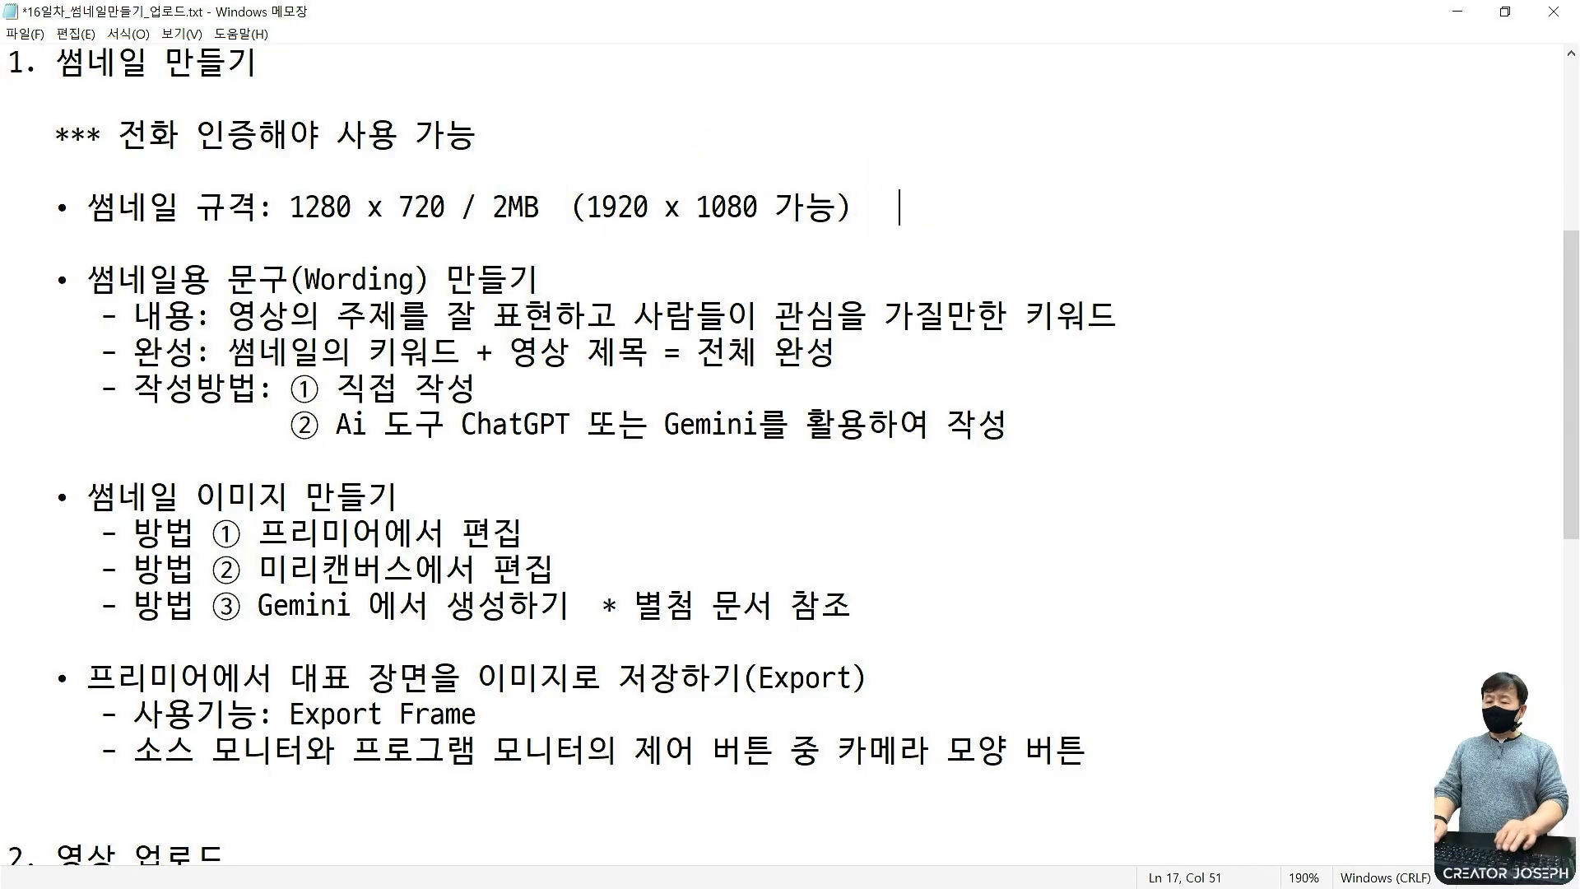
text(JPEG 이미지로 저장)
click(920, 166)
key(ctrl+2)
drag(885, 170, 971, 237)
mouse_move(575, 229)
mouse_down()
mouse_move(479, 212)
mouse_move(563, 216)
mouse_up()
key(Escape)
Mark the notes' heading about writing the thumbnail wording.
drag(67, 257, 586, 285)
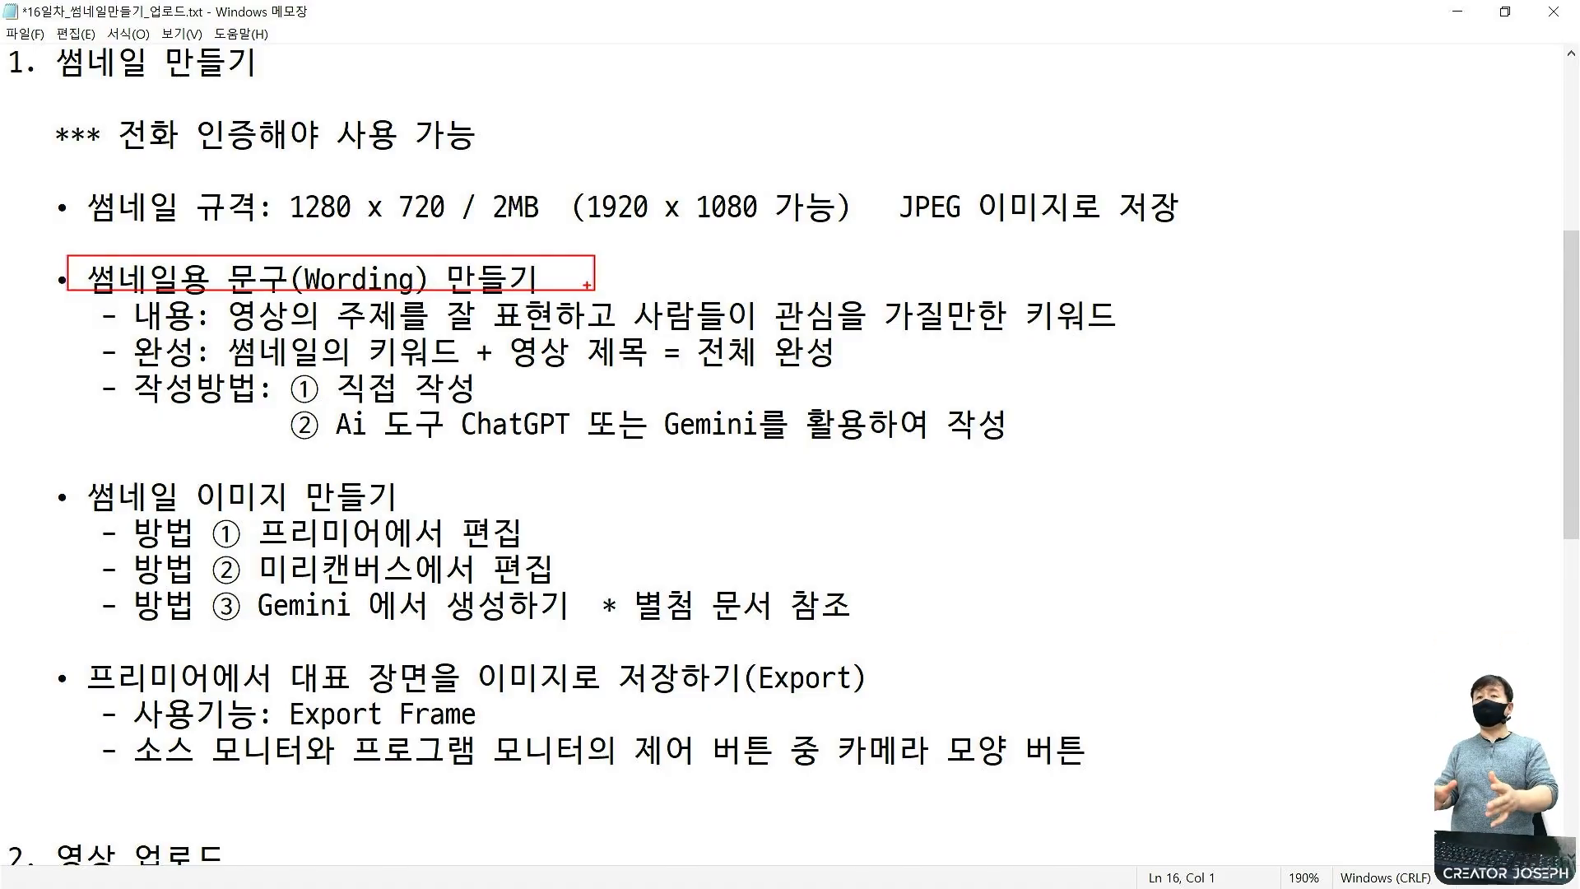
Review the notes on thumbnail wording, the three ways of making the thumbnail image, and saving a representative scene with Export Frame.
key(Escape)
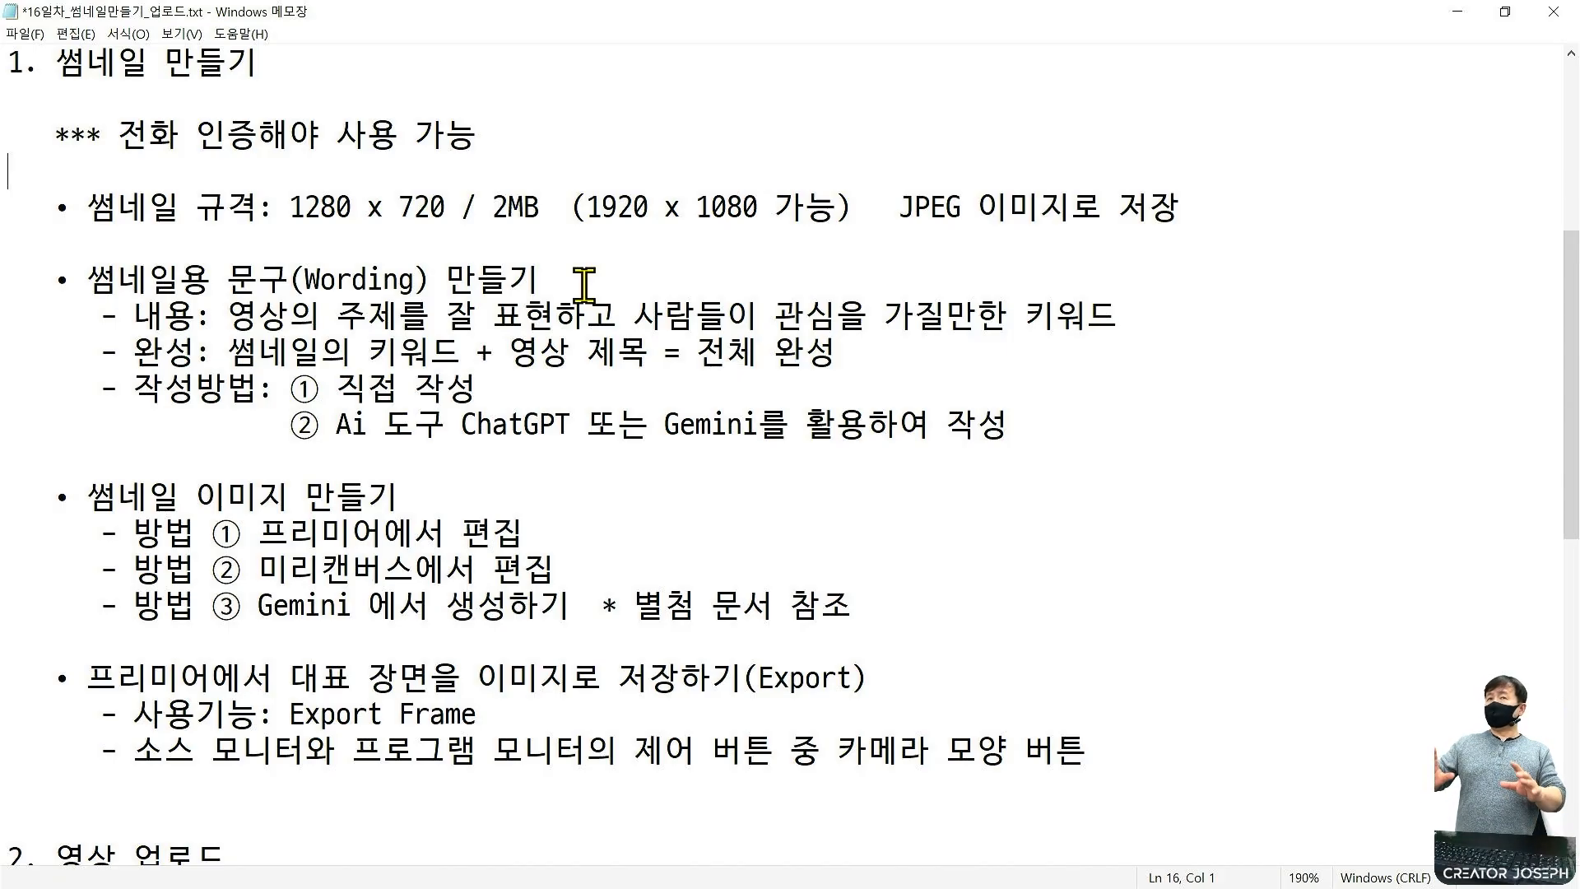
click(302, 401)
key(ctrl+2)
mouse_move(293, 444)
mouse_down()
mouse_move(392, 488)
mouse_move(1026, 498)
mouse_up()
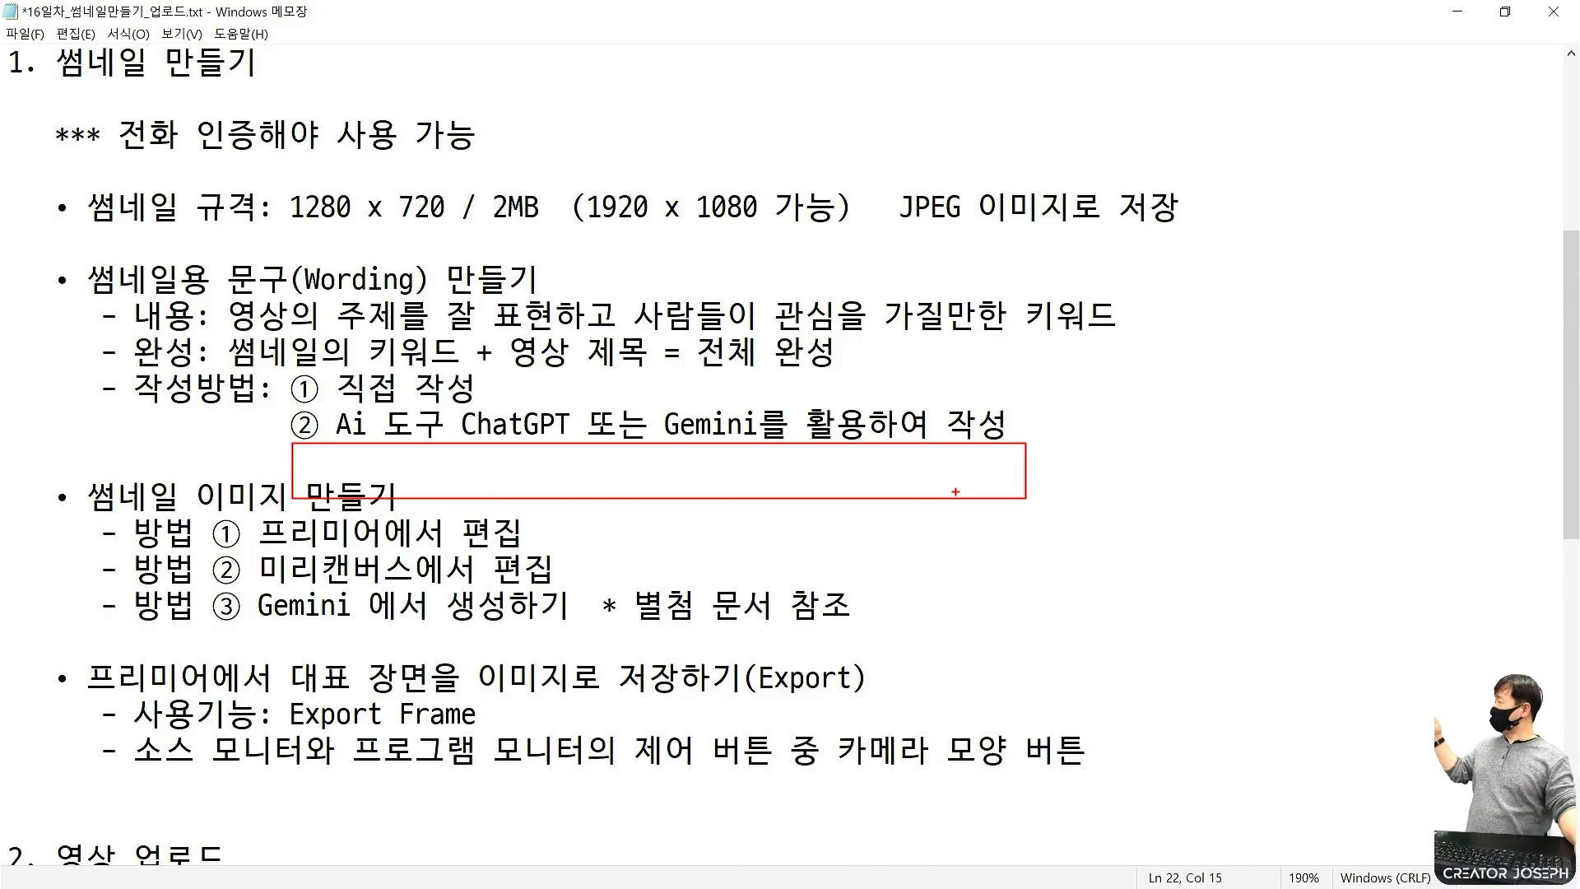
key(Escape)
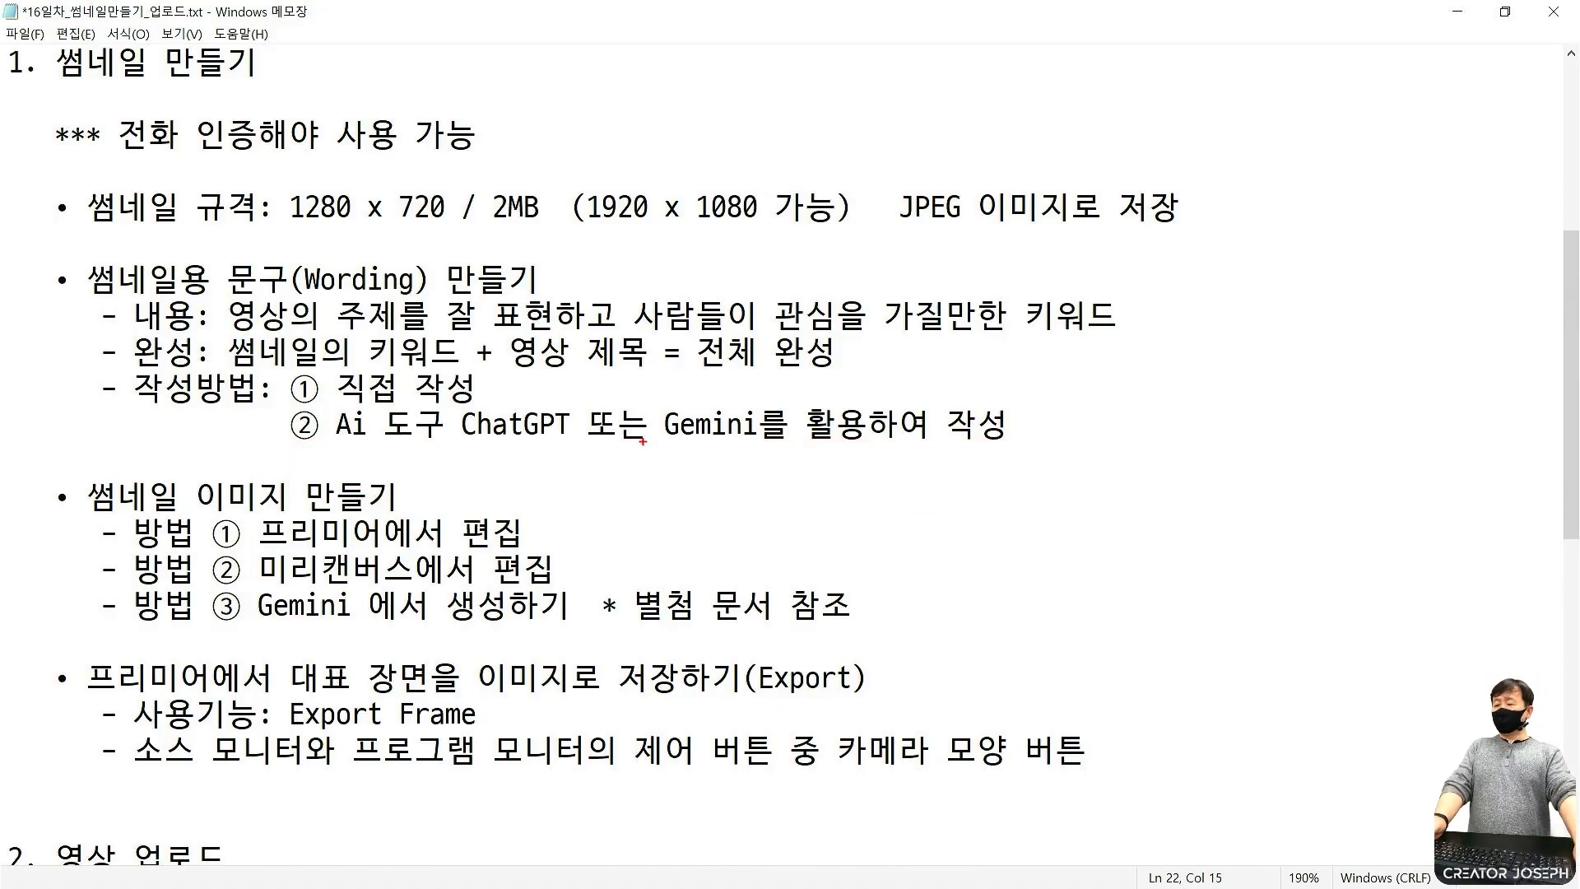
drag(112, 516, 98, 619)
mouse_move(177, 503)
mouse_down()
mouse_move(348, 545)
mouse_move(536, 547)
mouse_up()
drag(183, 545, 562, 576)
drag(189, 587, 845, 636)
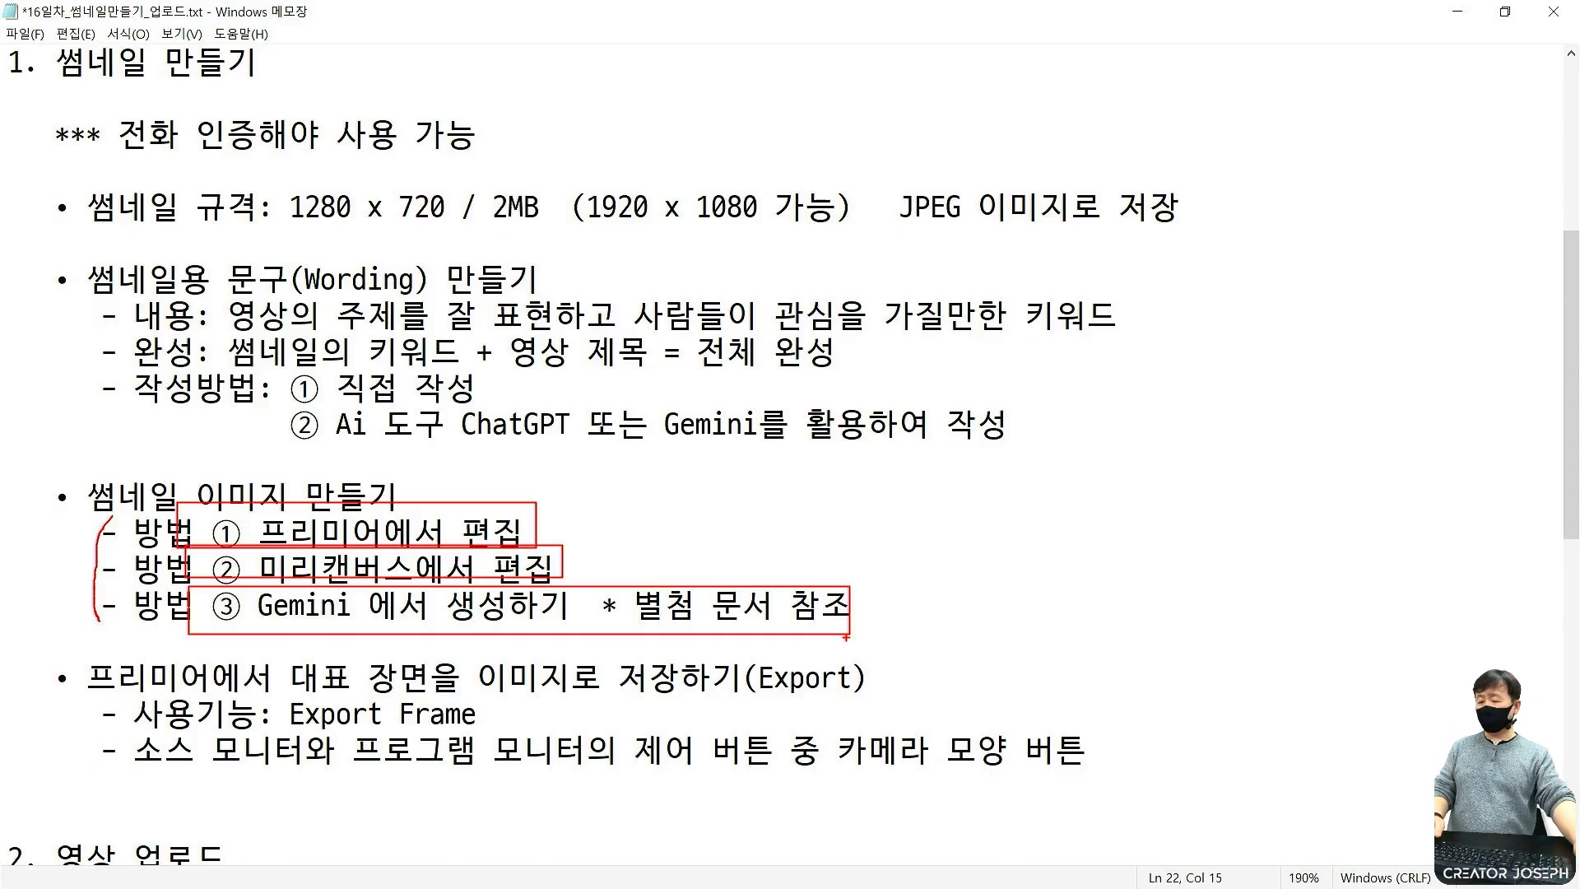
key(e)
mouse_move(268, 683)
mouse_down()
mouse_move(437, 746)
mouse_move(508, 745)
mouse_move(246, 659)
mouse_move(338, 668)
mouse_move(355, 687)
mouse_up()
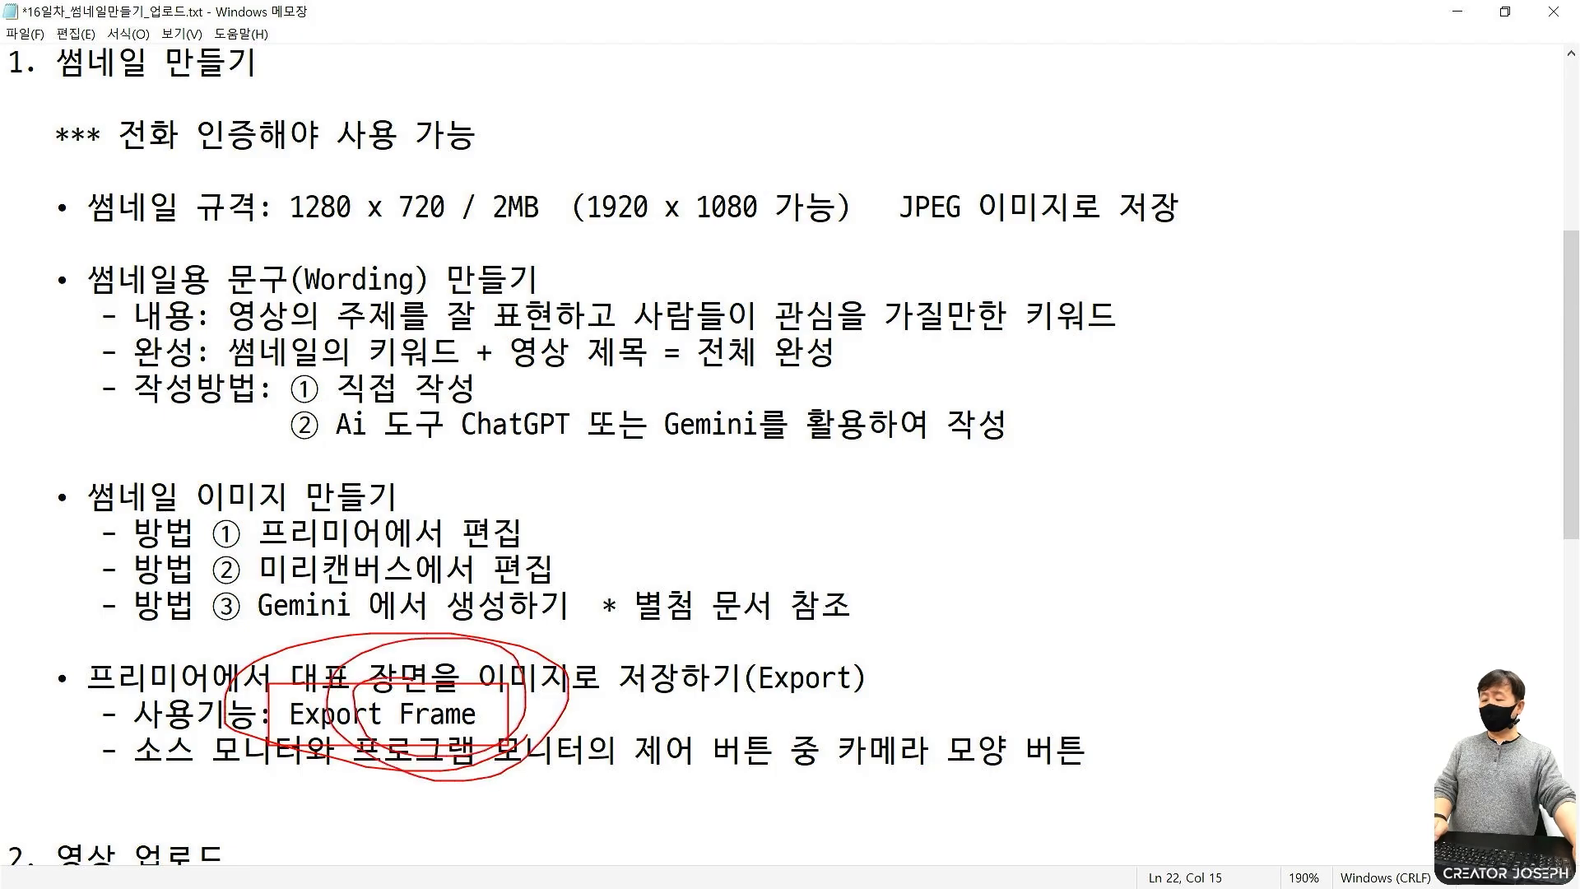
drag(218, 510, 569, 569)
key(Escape)
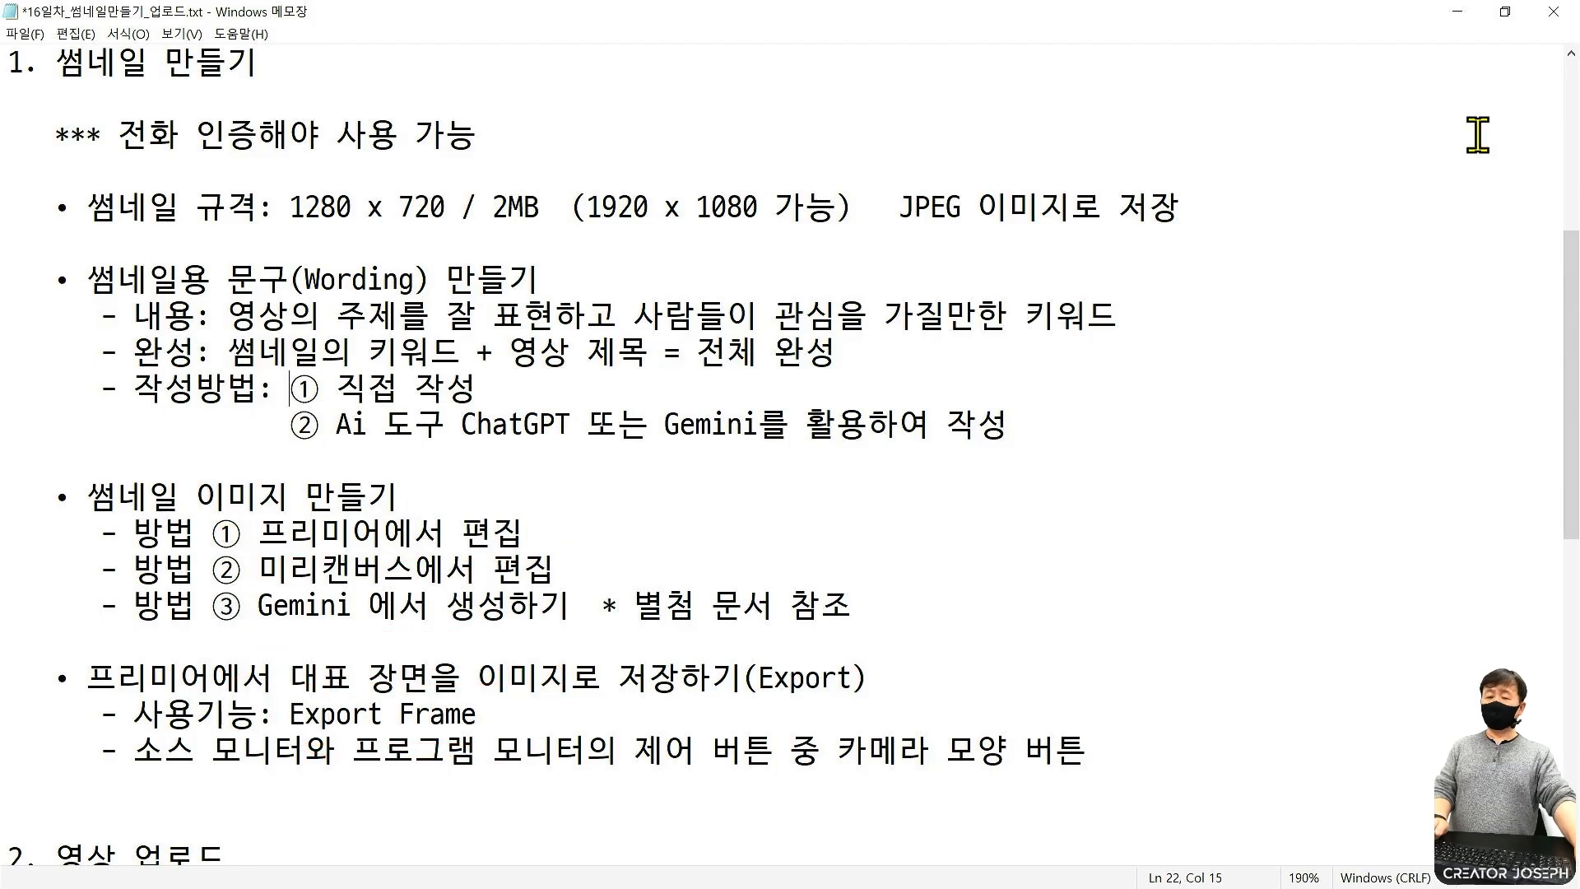
Switch to Premiere Pro and place the Sequence 01 playhead at 00;00;04;22, within the second walking clip.
key(alt+Tab)
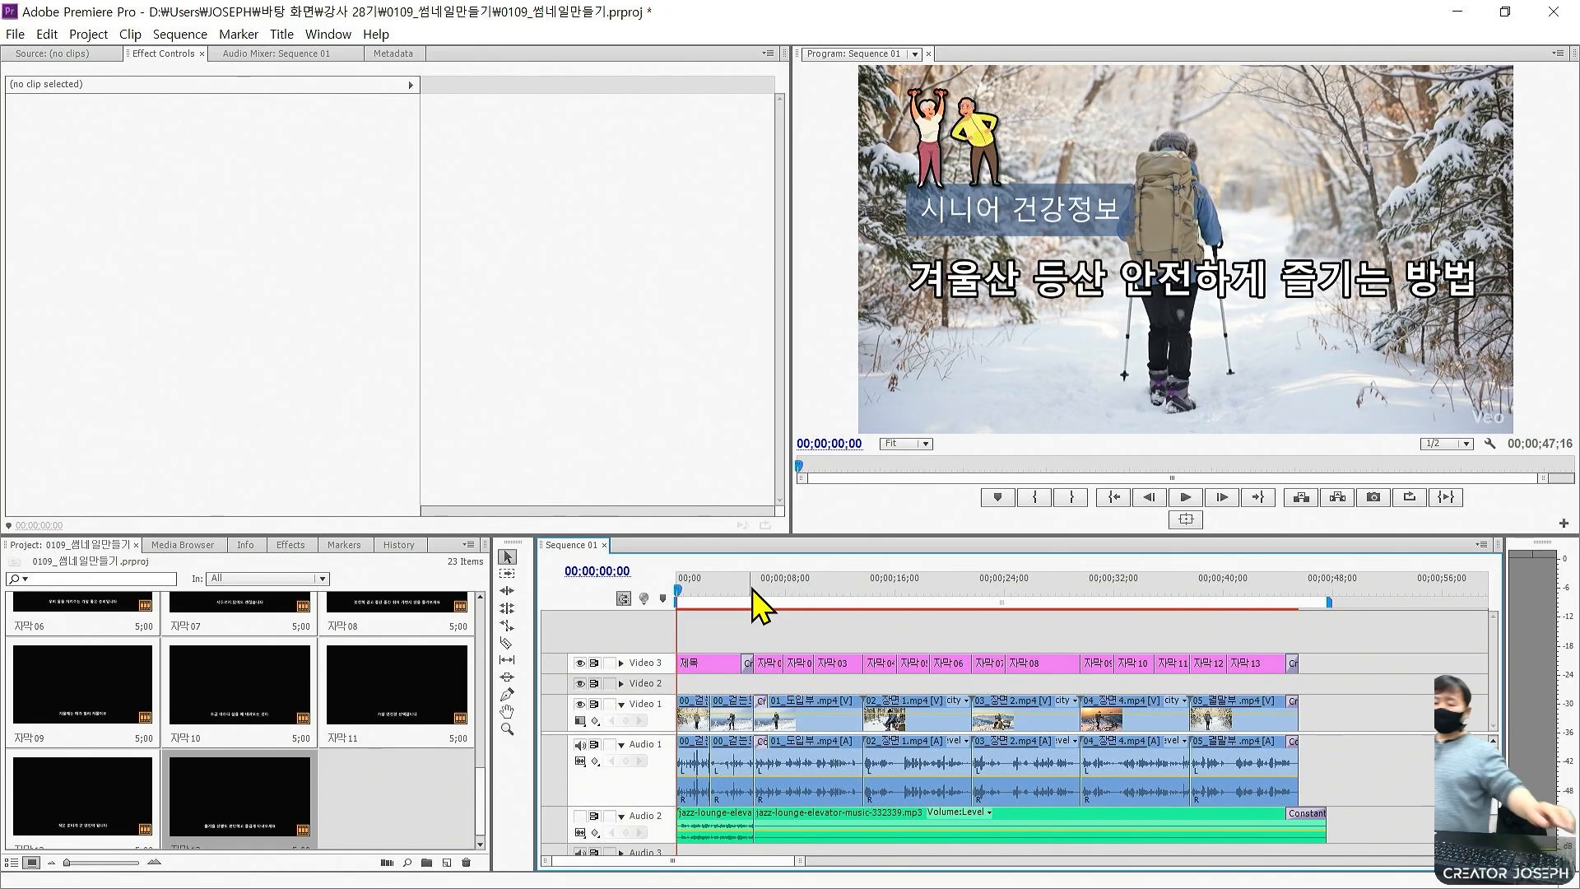
click(735, 598)
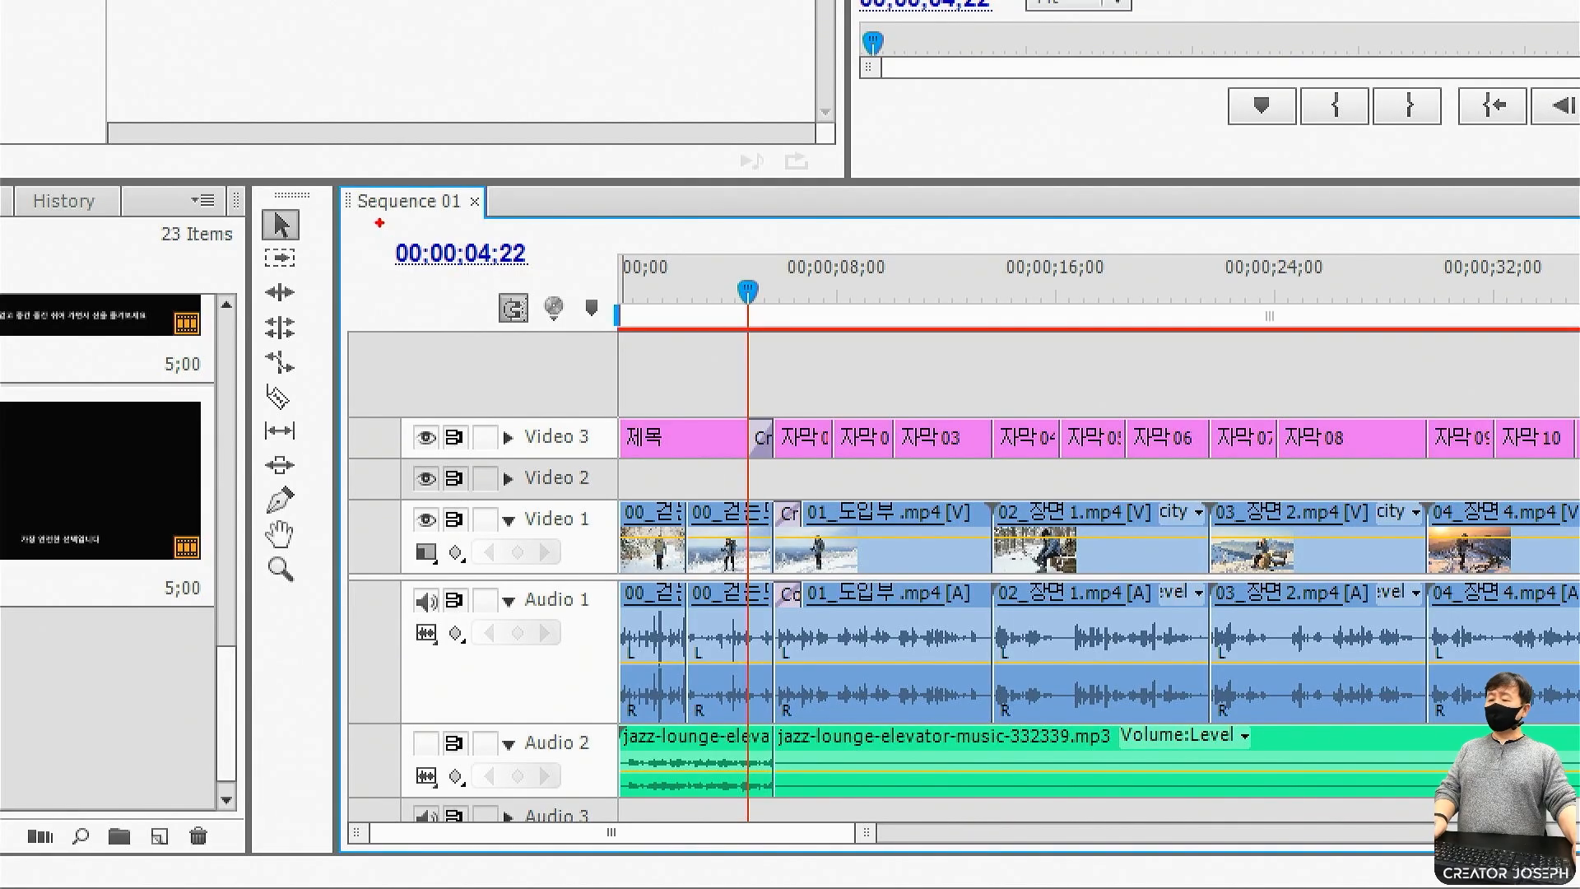
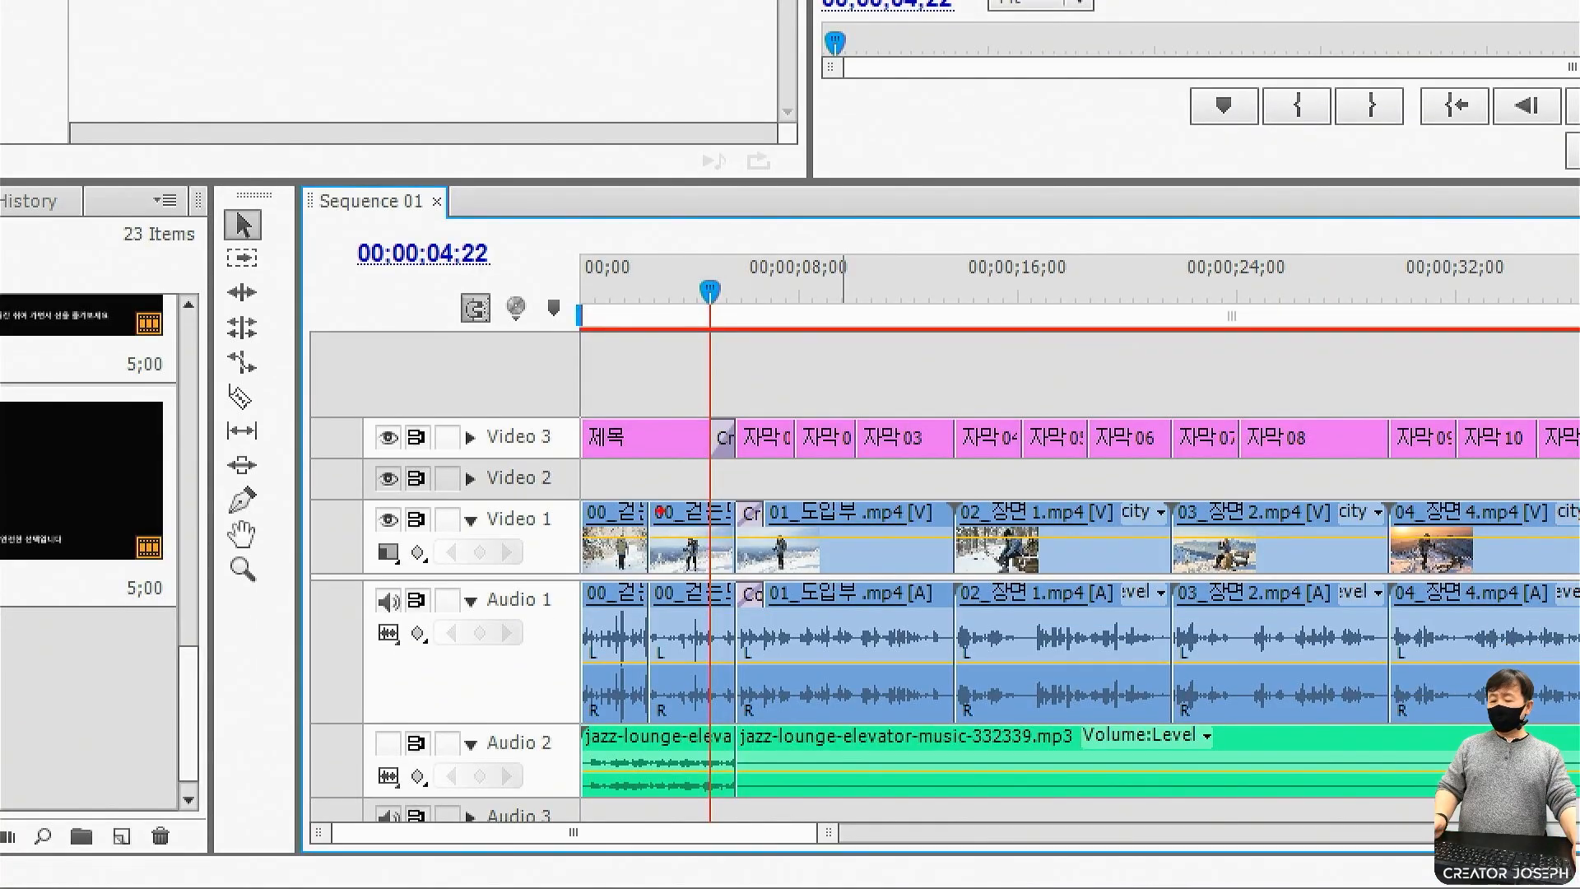
drag(649, 497, 741, 588)
mouse_move(670, 471)
mouse_down()
mouse_move(685, 512)
mouse_move(696, 486)
mouse_move(727, 498)
mouse_move(738, 463)
mouse_up()
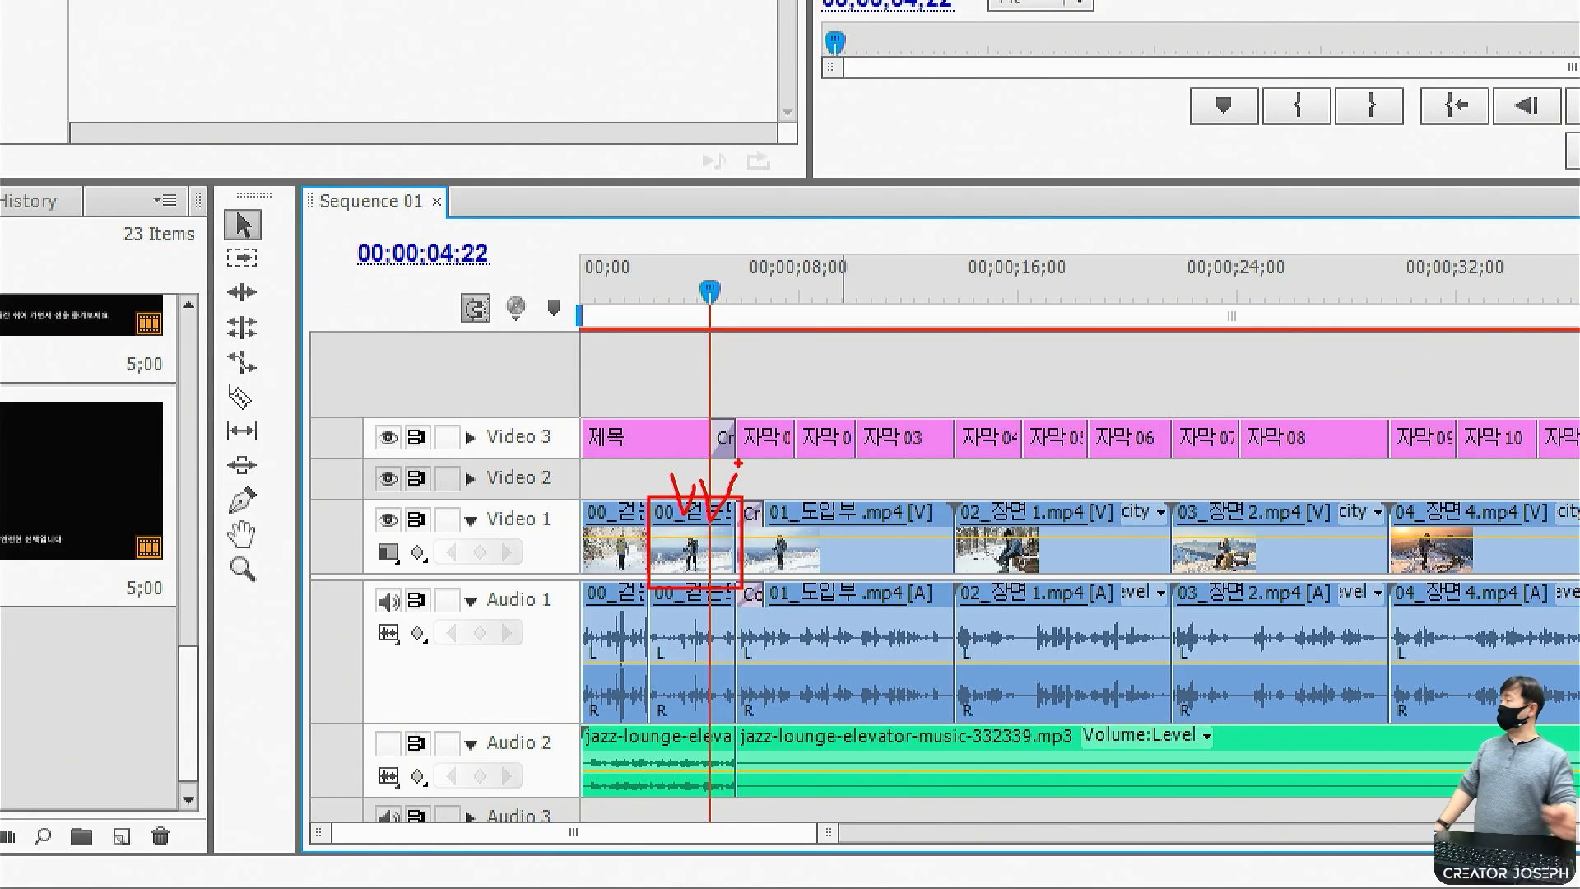
drag(354, 211, 520, 275)
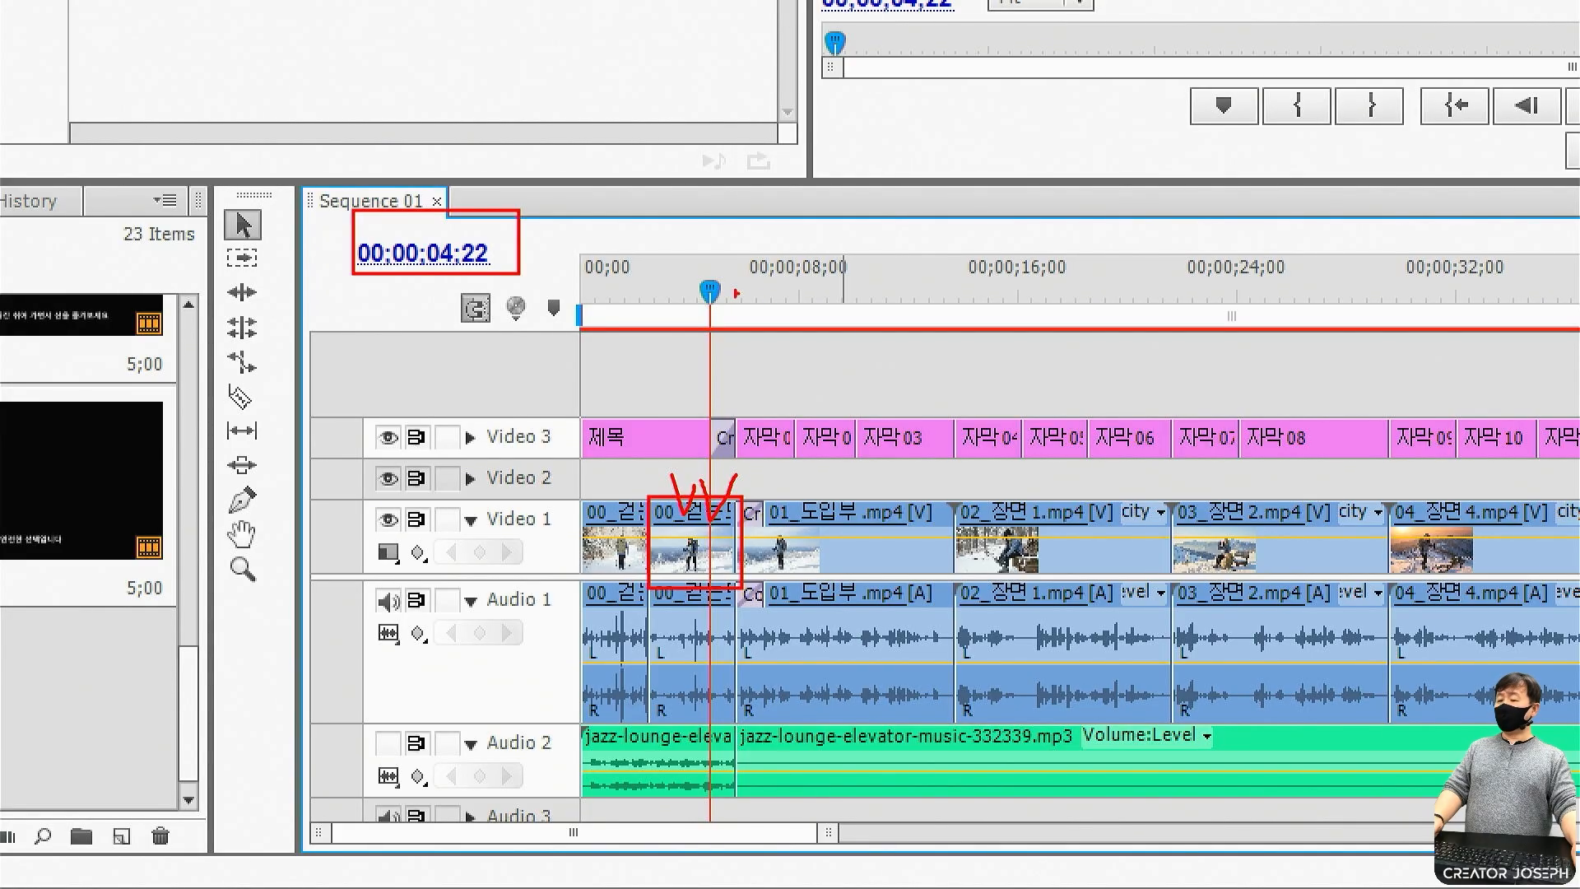
mouse_move(747, 334)
mouse_down()
mouse_move(744, 239)
mouse_move(797, 308)
mouse_move(738, 358)
mouse_move(664, 303)
mouse_move(712, 232)
mouse_up()
drag(678, 488, 690, 487)
mouse_move(683, 482)
mouse_down()
mouse_move(709, 477)
mouse_move(732, 499)
mouse_up()
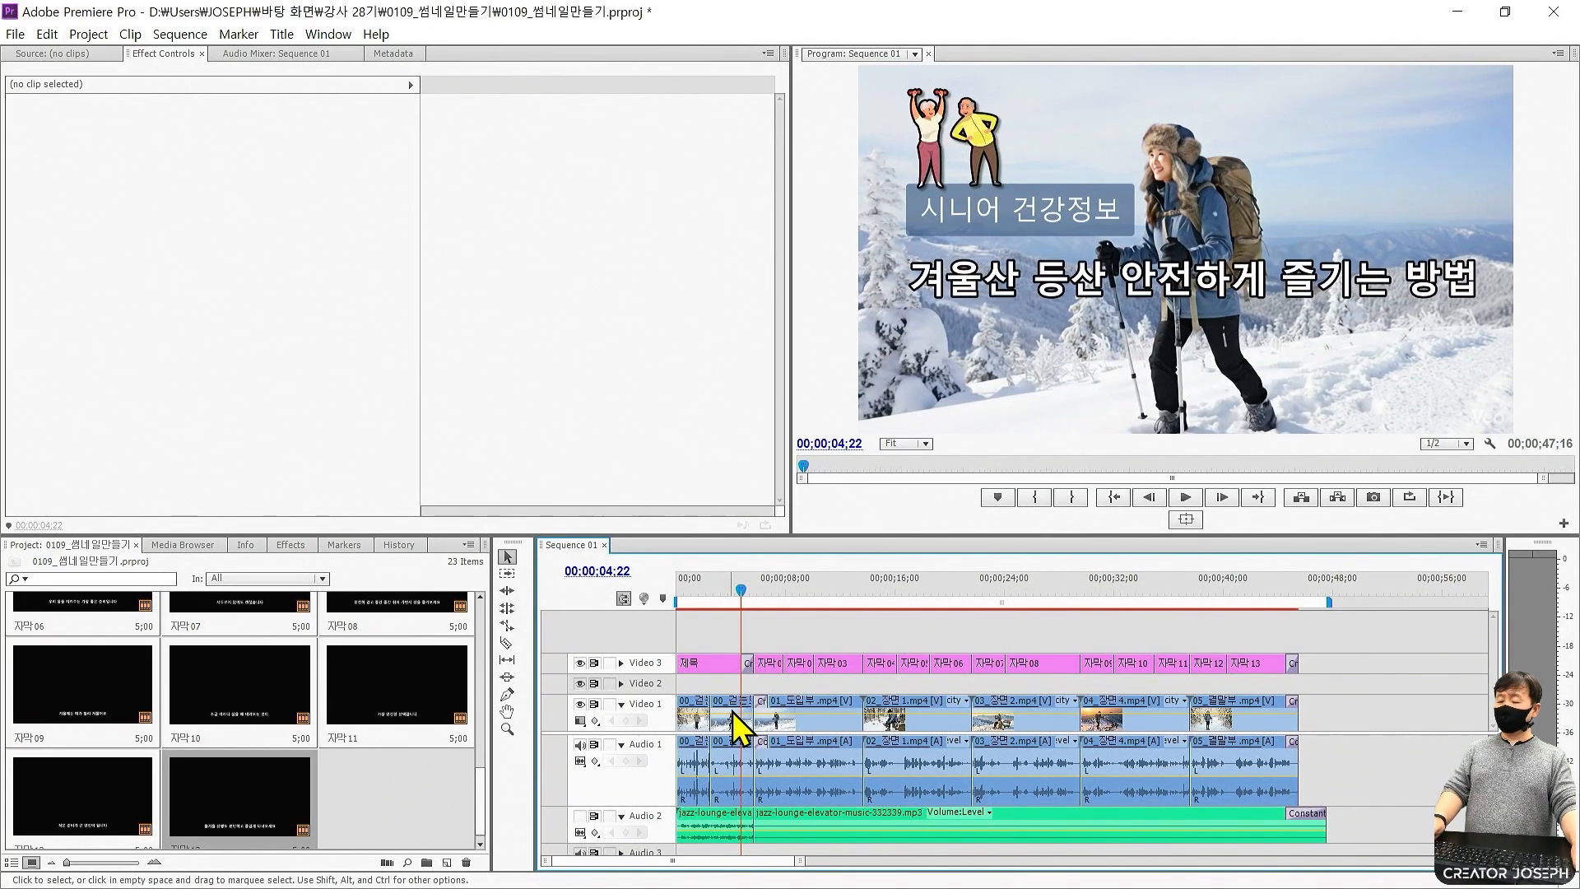
Open the 00_걷는모습2.mp4 clip under the playhead on Video 1 in the Source Monitor to show its frame without titles.
click(695, 535)
double_click(732, 711)
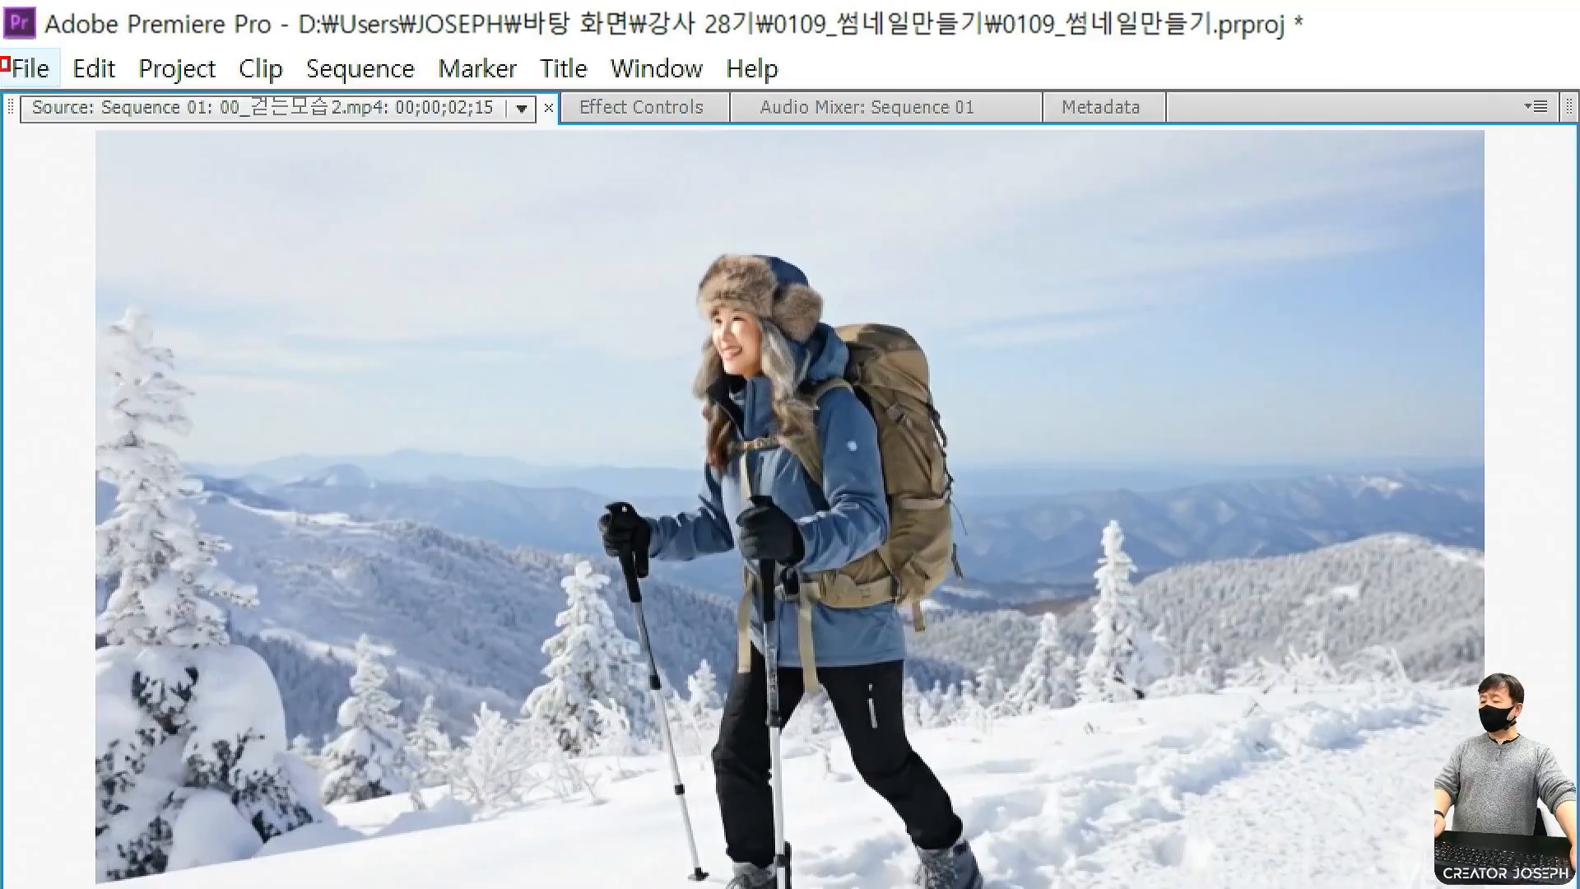
drag(4, 63, 119, 155)
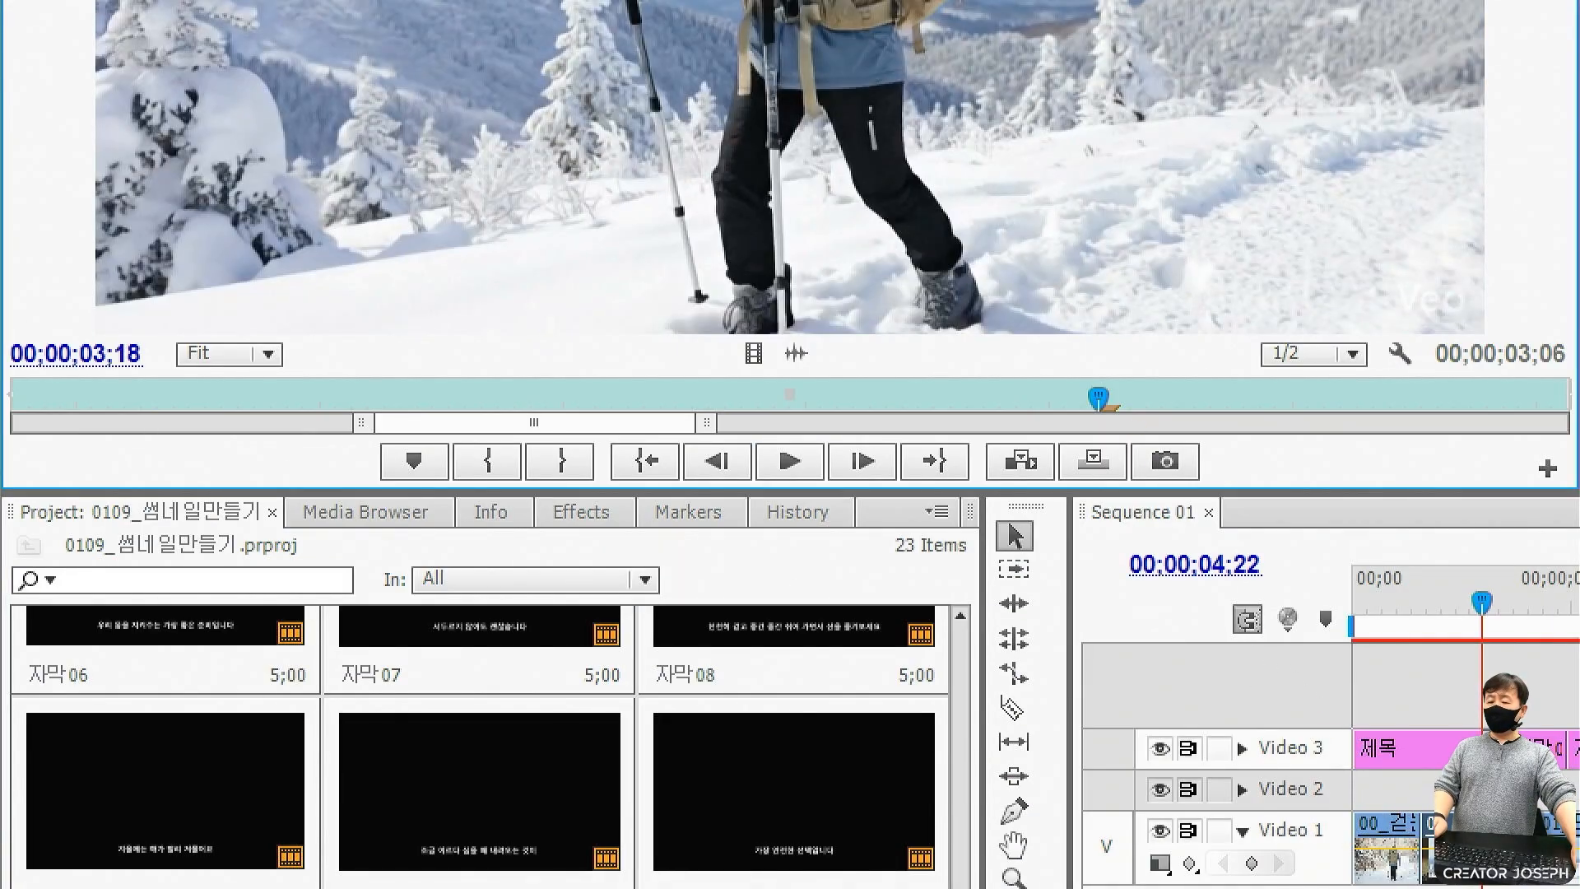
drag(1131, 427, 1207, 492)
drag(1149, 398, 1228, 348)
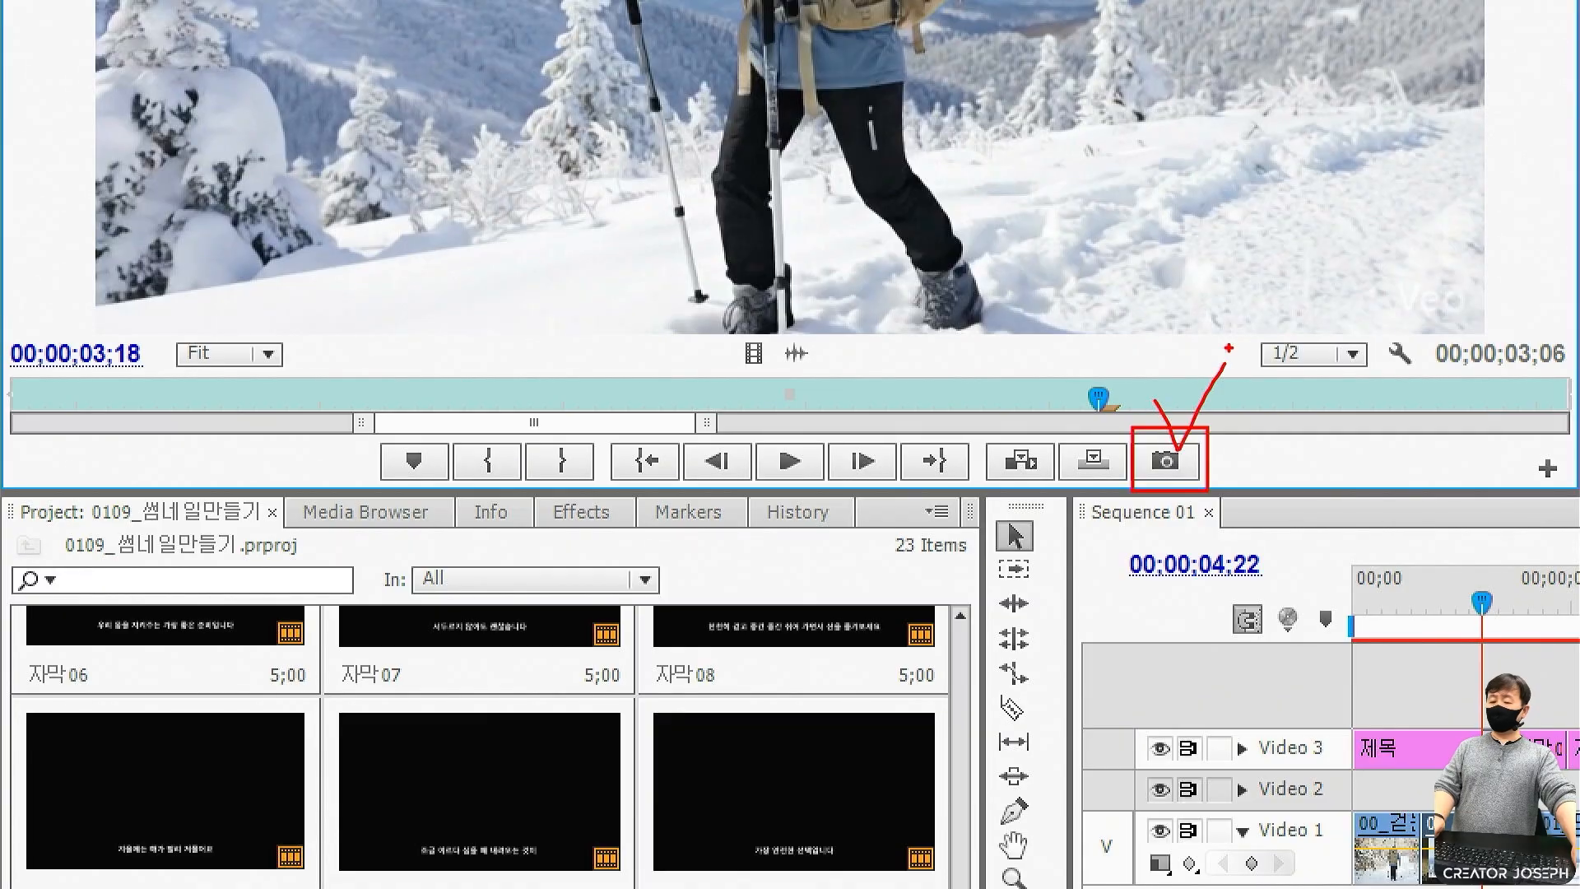
mouse_move(1055, 232)
mouse_down()
mouse_move(902, 50)
mouse_move(1090, 207)
mouse_up()
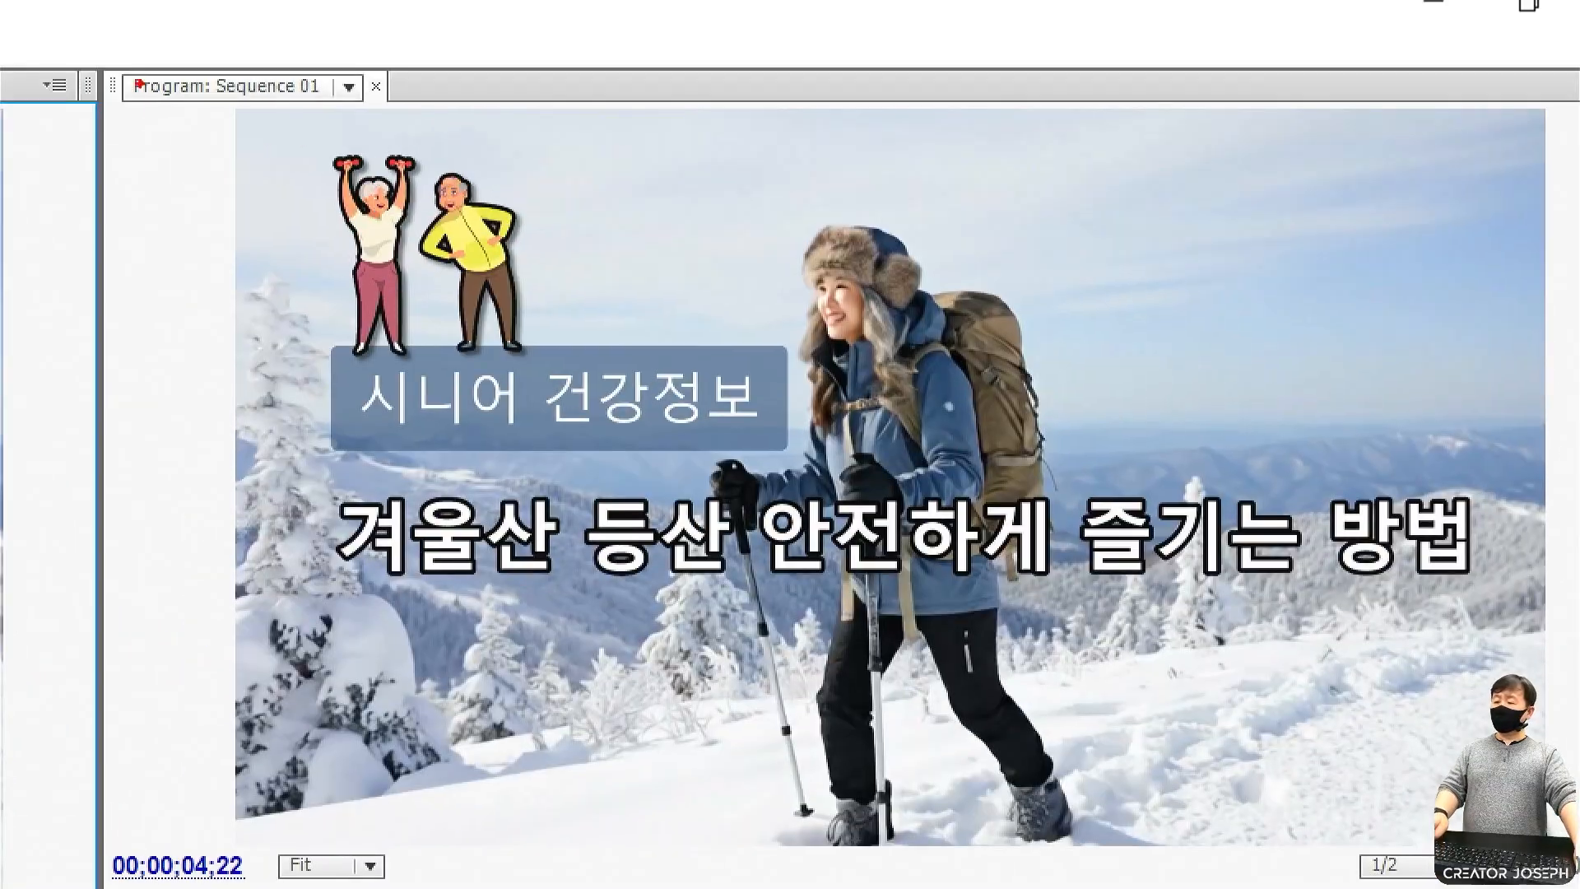
drag(128, 75, 232, 147)
mouse_move(879, 606)
mouse_down()
mouse_move(802, 572)
mouse_move(757, 502)
mouse_move(656, 413)
mouse_move(663, 353)
mouse_up()
mouse_move(977, 263)
mouse_down()
mouse_move(958, 323)
mouse_move(758, 359)
mouse_up()
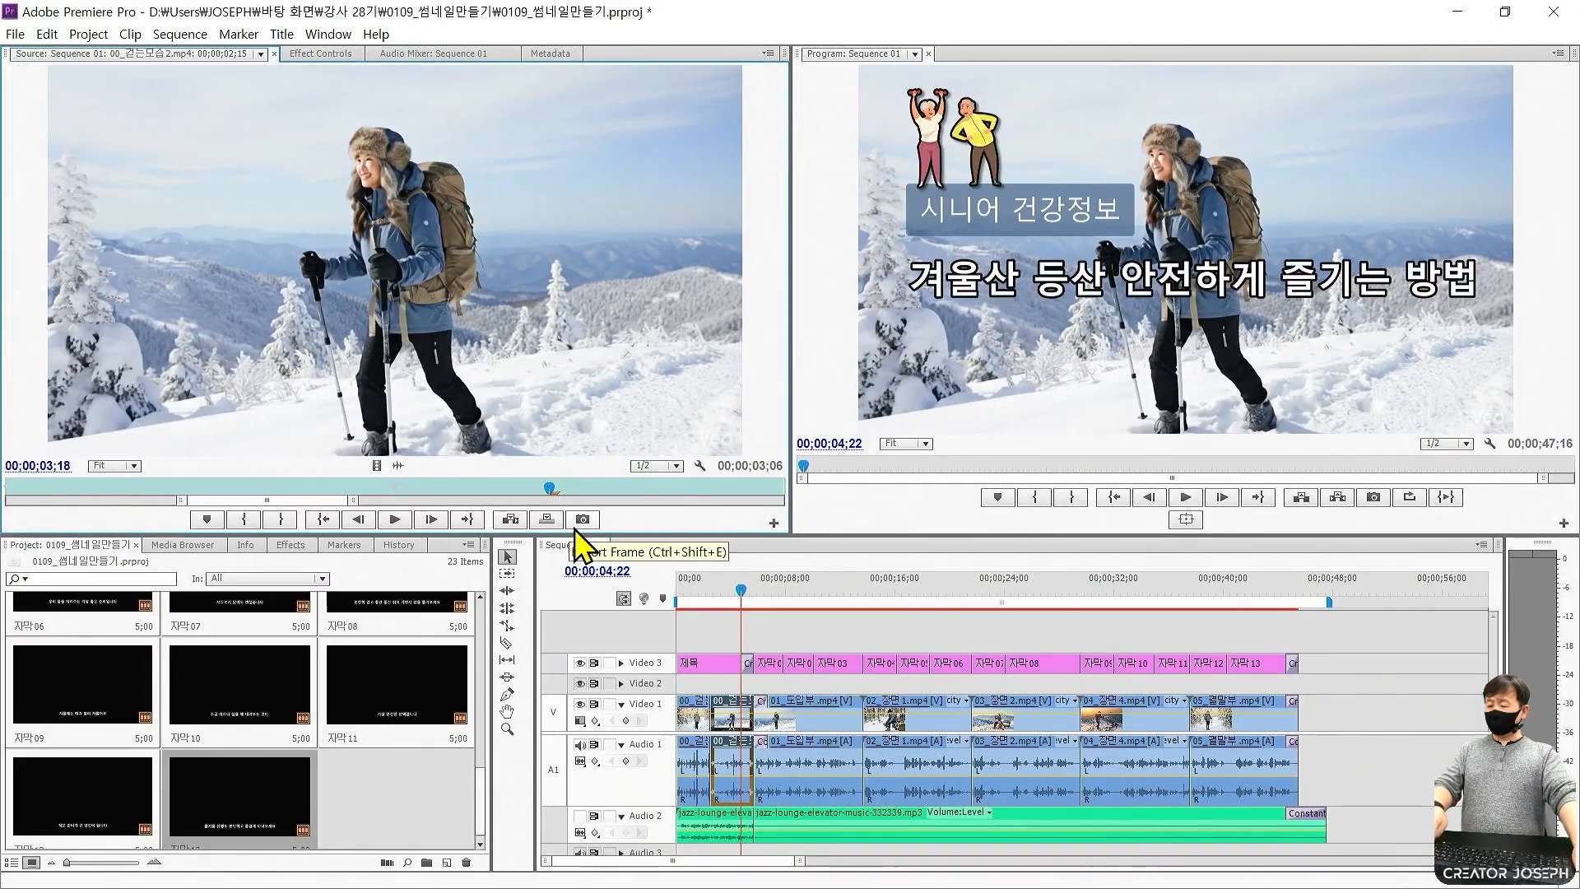
Start Export Frame for the source clip and set the destination folder to 0109_썸네일만들기.
click(581, 523)
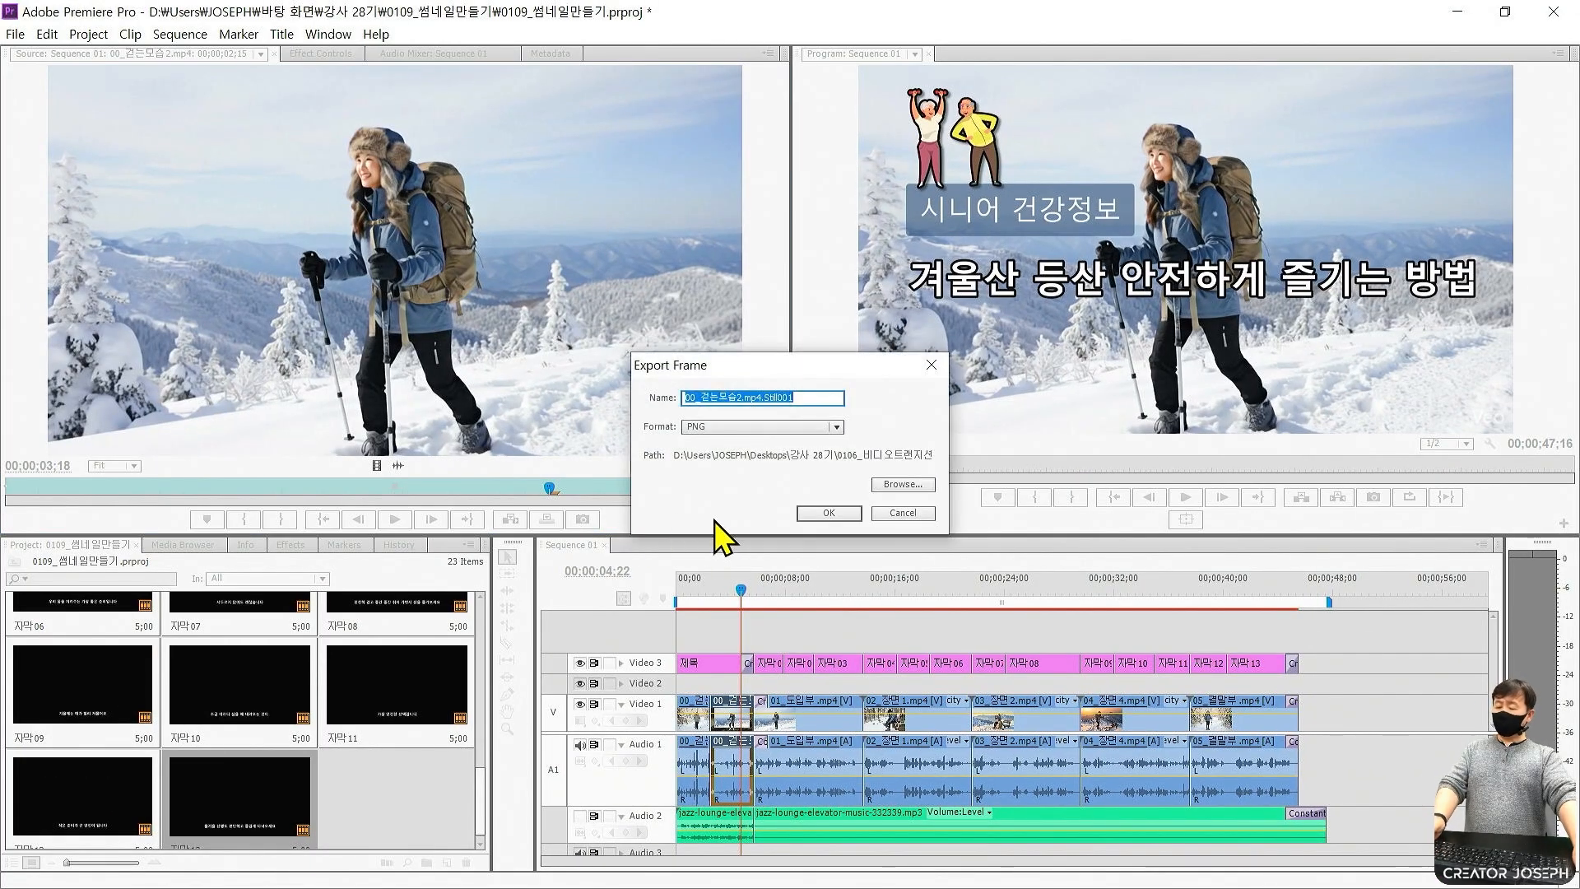
mouse_move(876, 467)
mouse_down()
mouse_move(941, 497)
mouse_move(969, 452)
mouse_up()
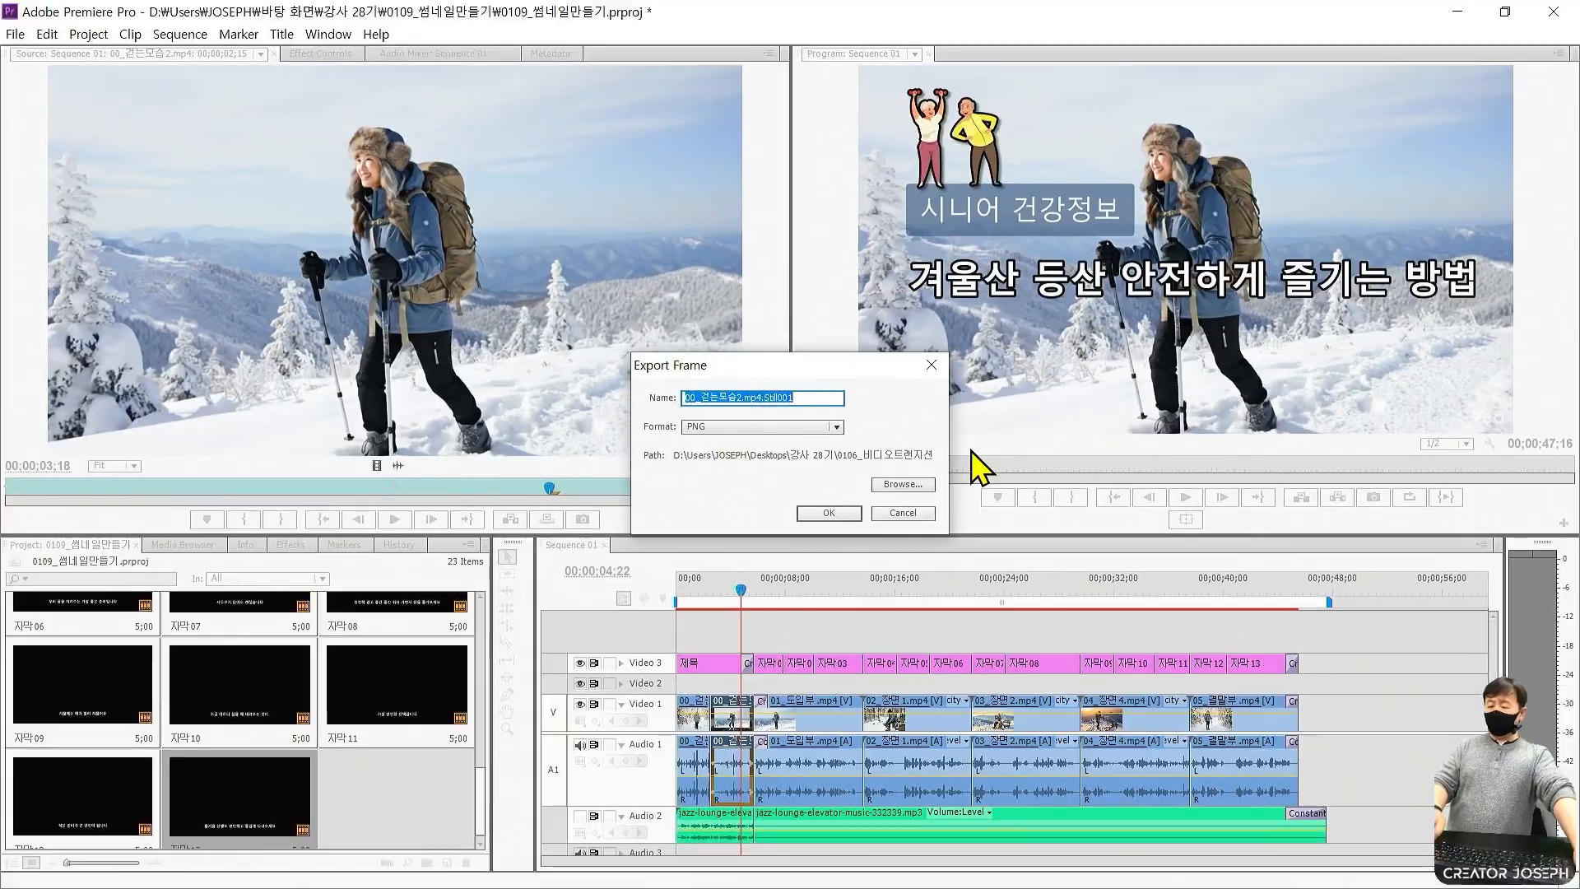
click(839, 553)
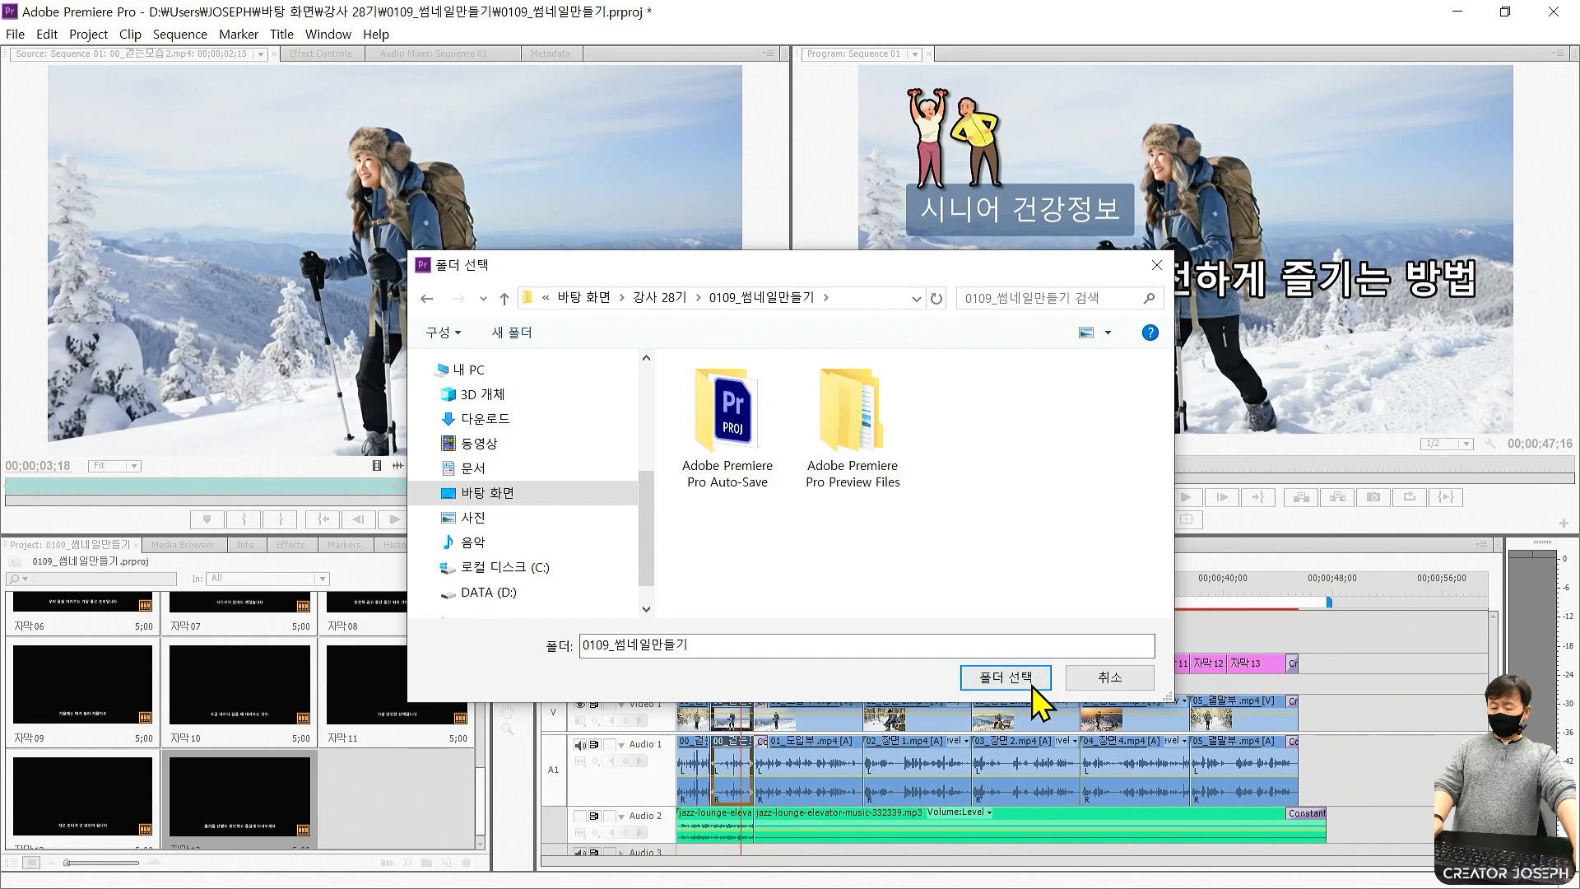
click(1032, 683)
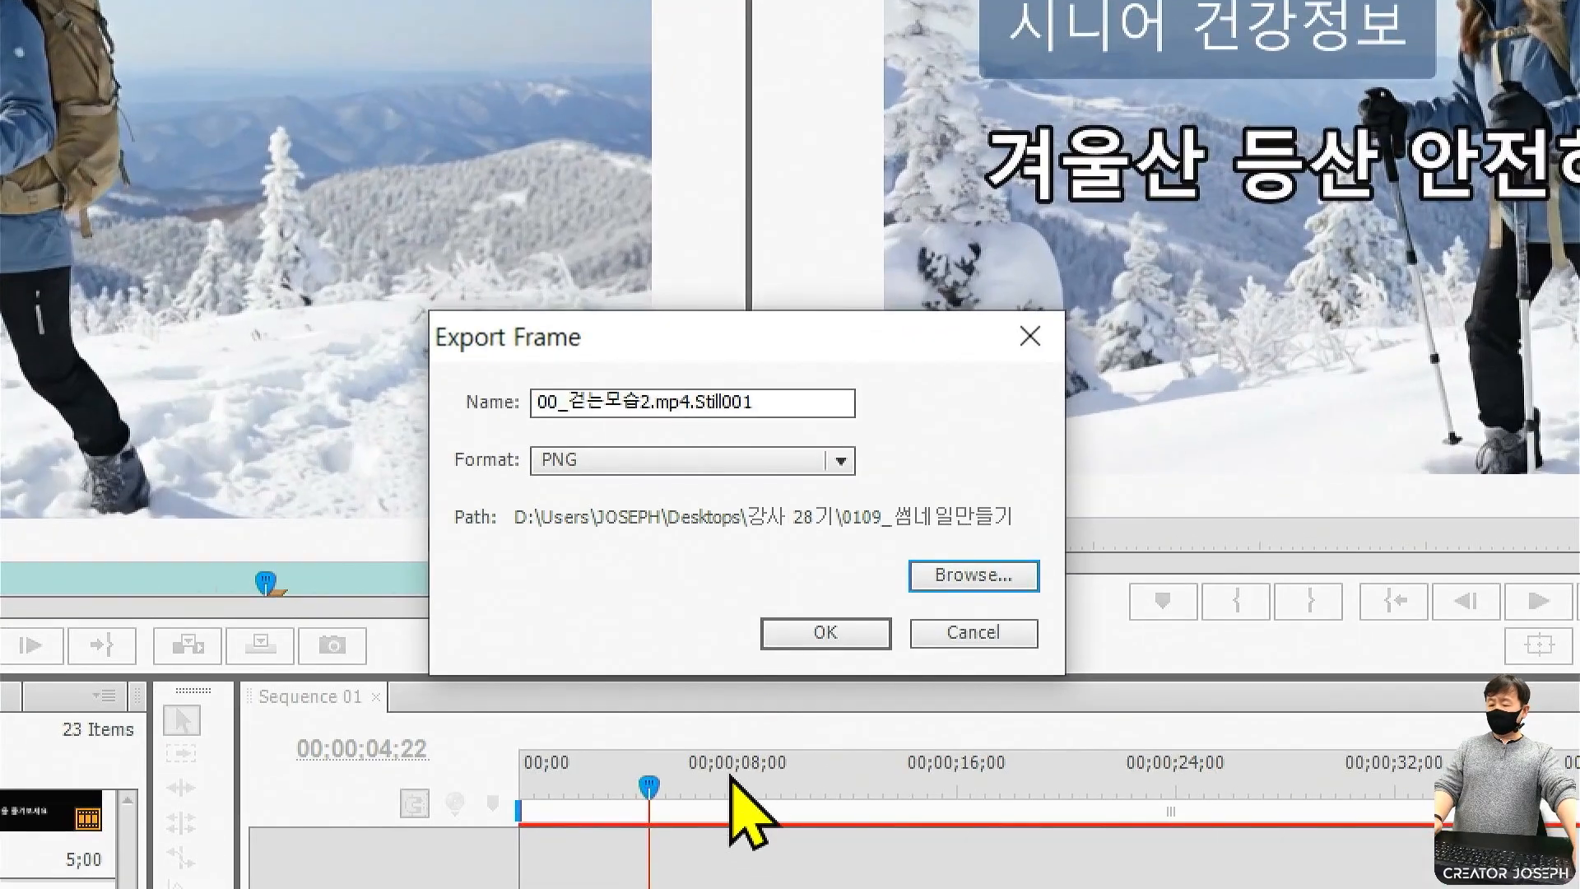
Name the source frame 썸네일배경 and export it as a PNG image.
mouse_move(439, 429)
mouse_down()
mouse_move(732, 491)
mouse_move(874, 492)
mouse_up()
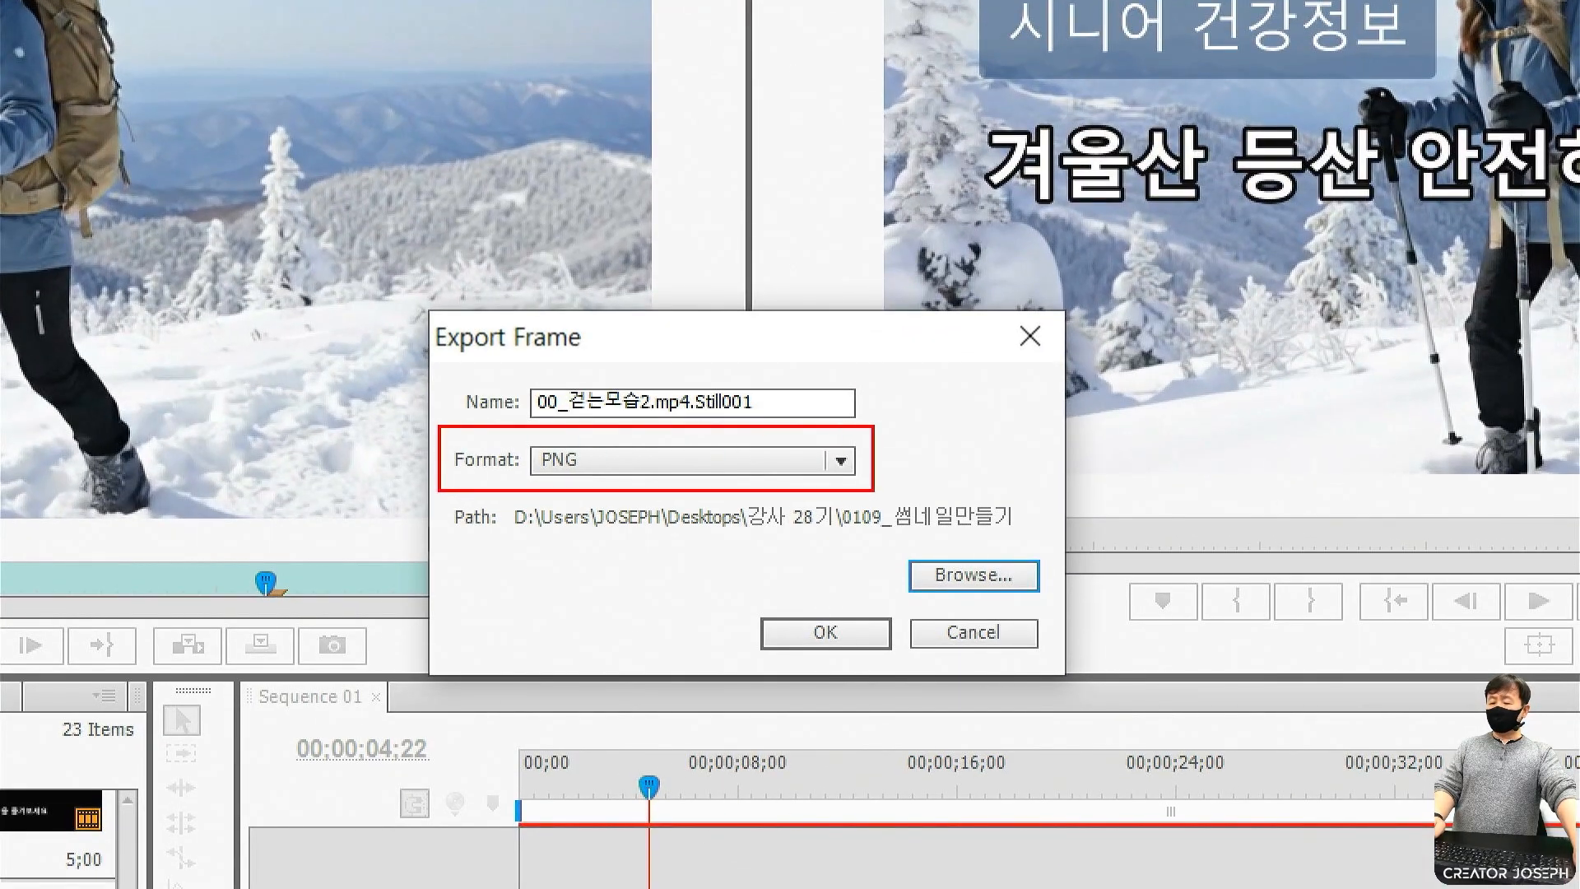
mouse_move(473, 373)
mouse_down()
mouse_move(685, 417)
mouse_move(812, 418)
mouse_up()
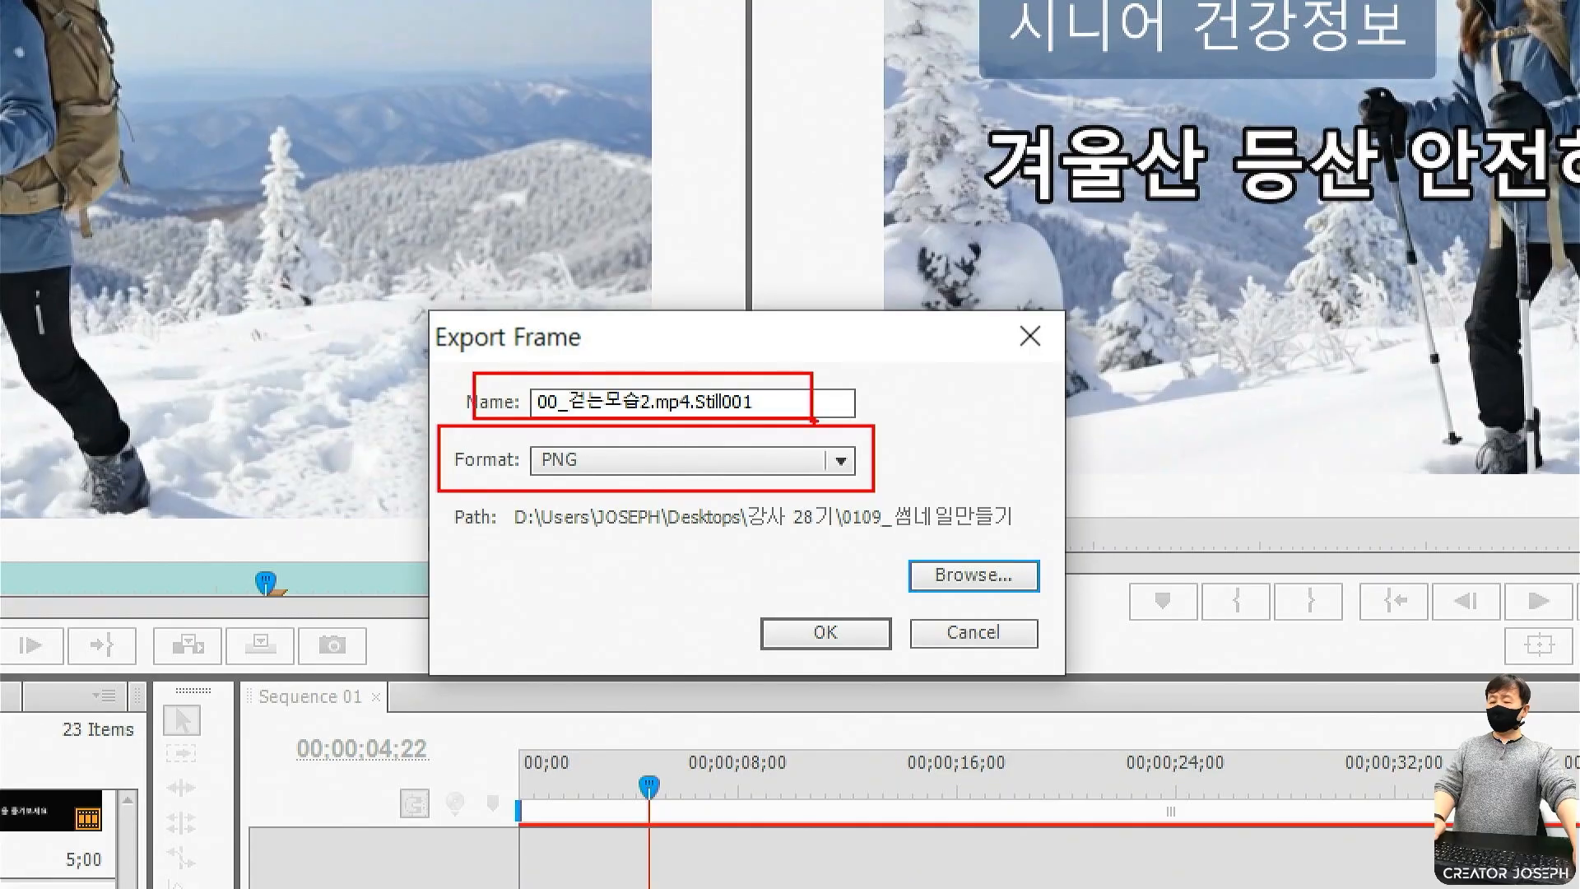
key(Escape)
text(썸네일배경)
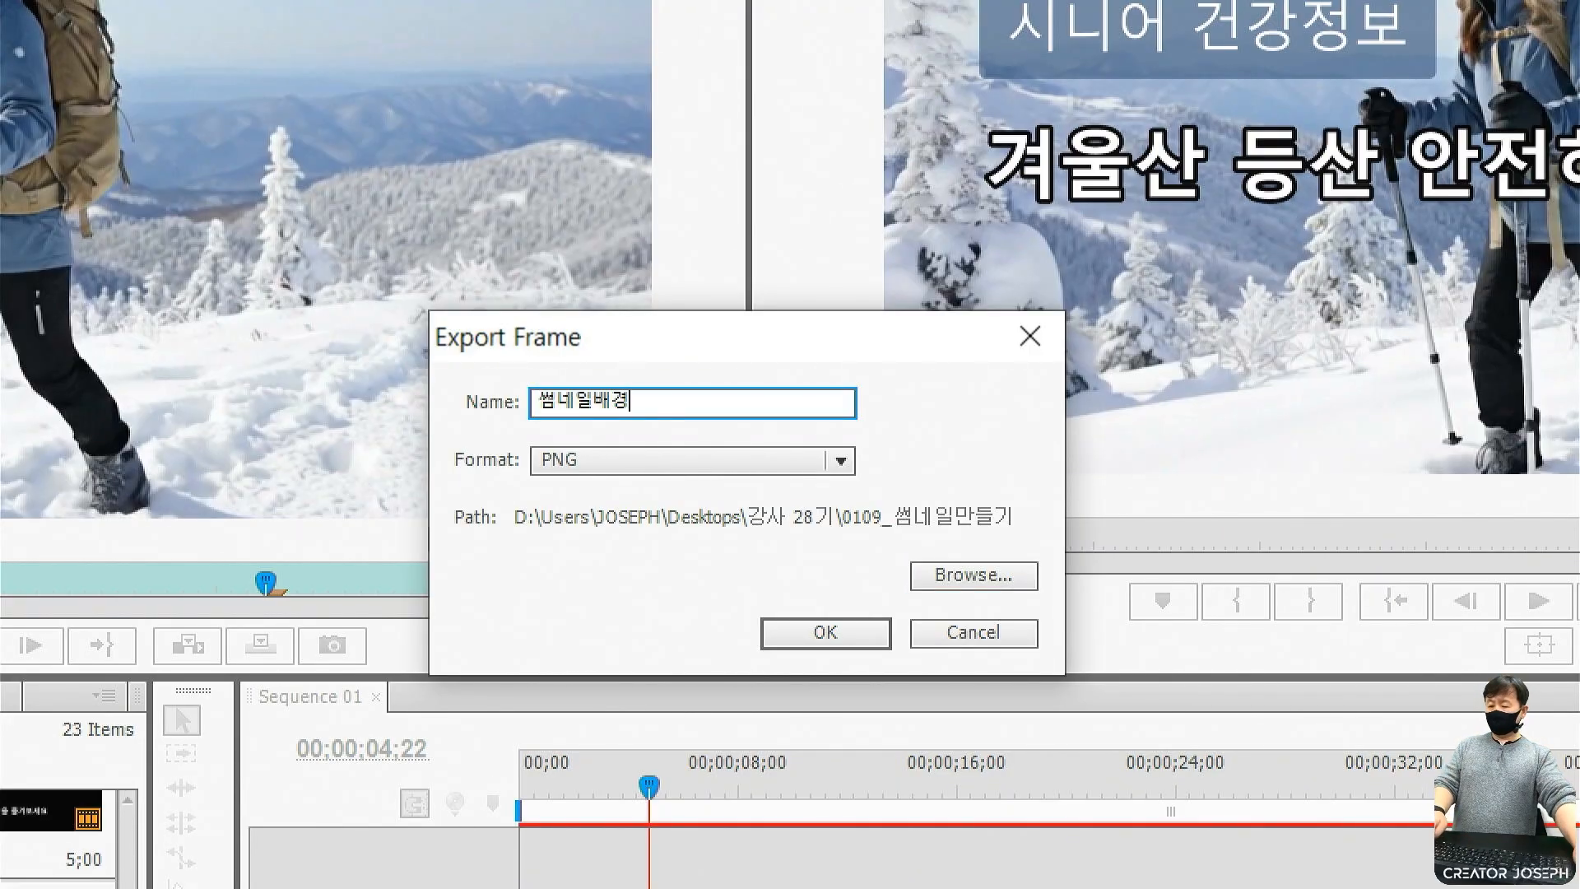
mouse_move(453, 366)
mouse_down()
mouse_move(583, 421)
mouse_move(655, 423)
mouse_up()
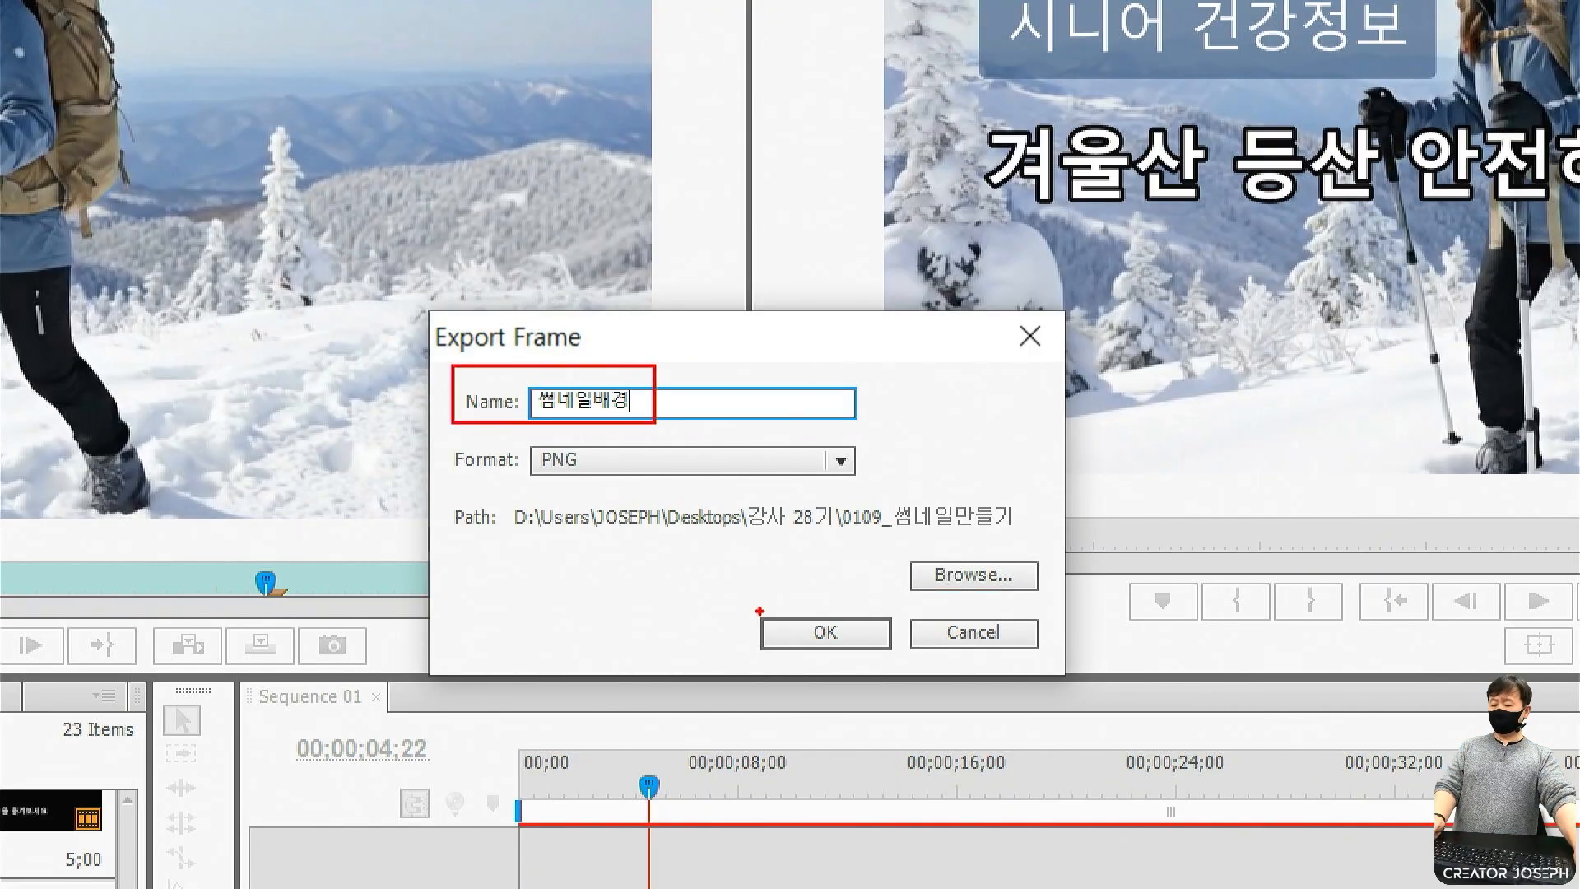
drag(738, 594, 882, 654)
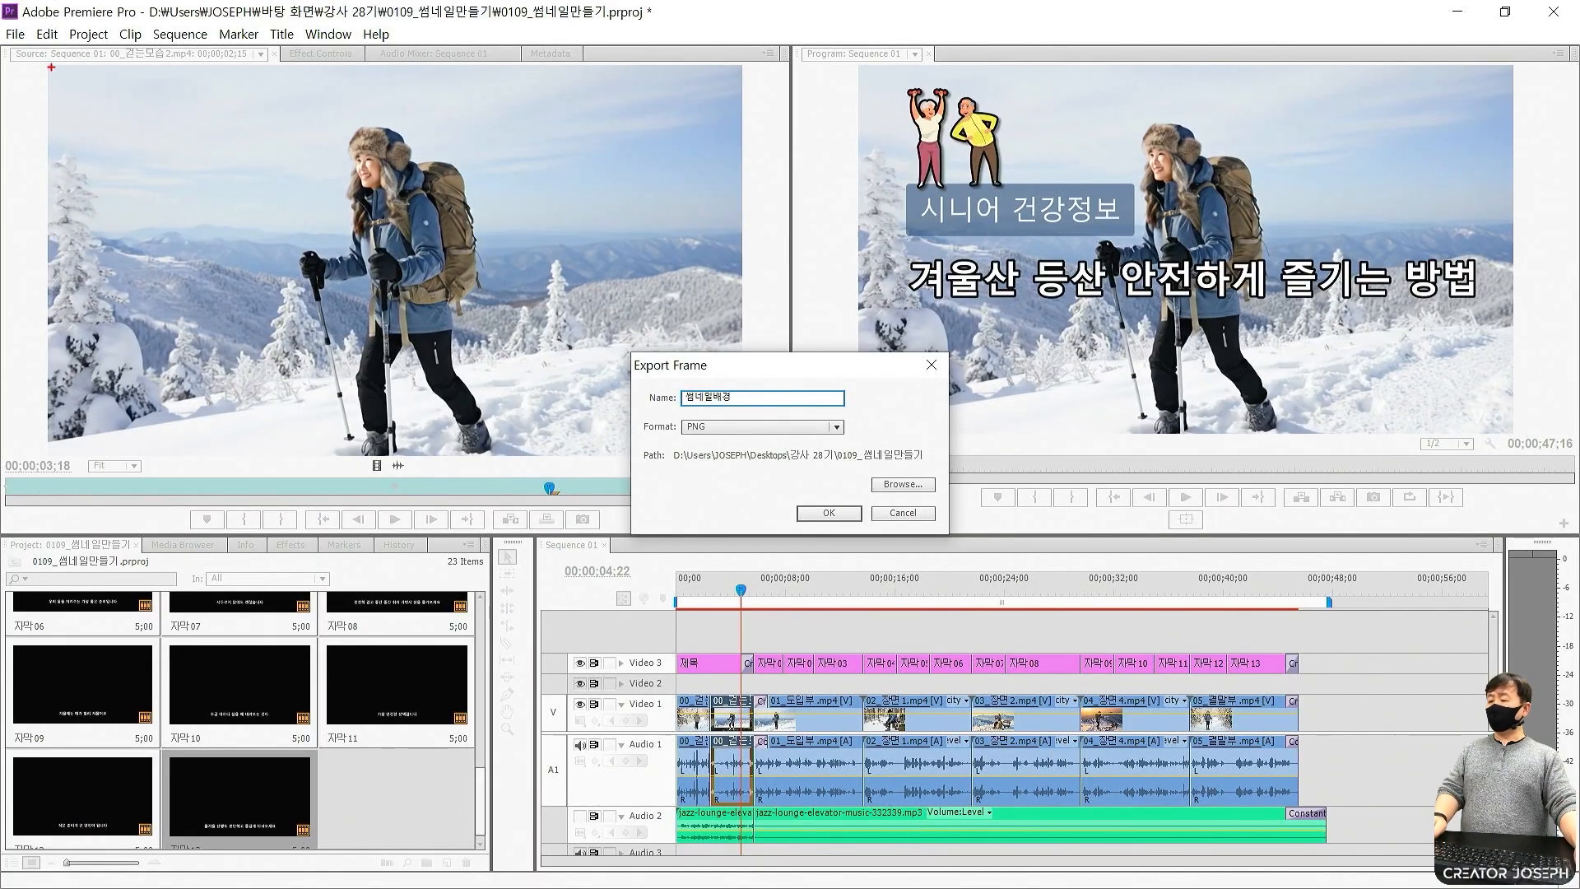
drag(55, 68, 668, 425)
drag(825, 441, 918, 465)
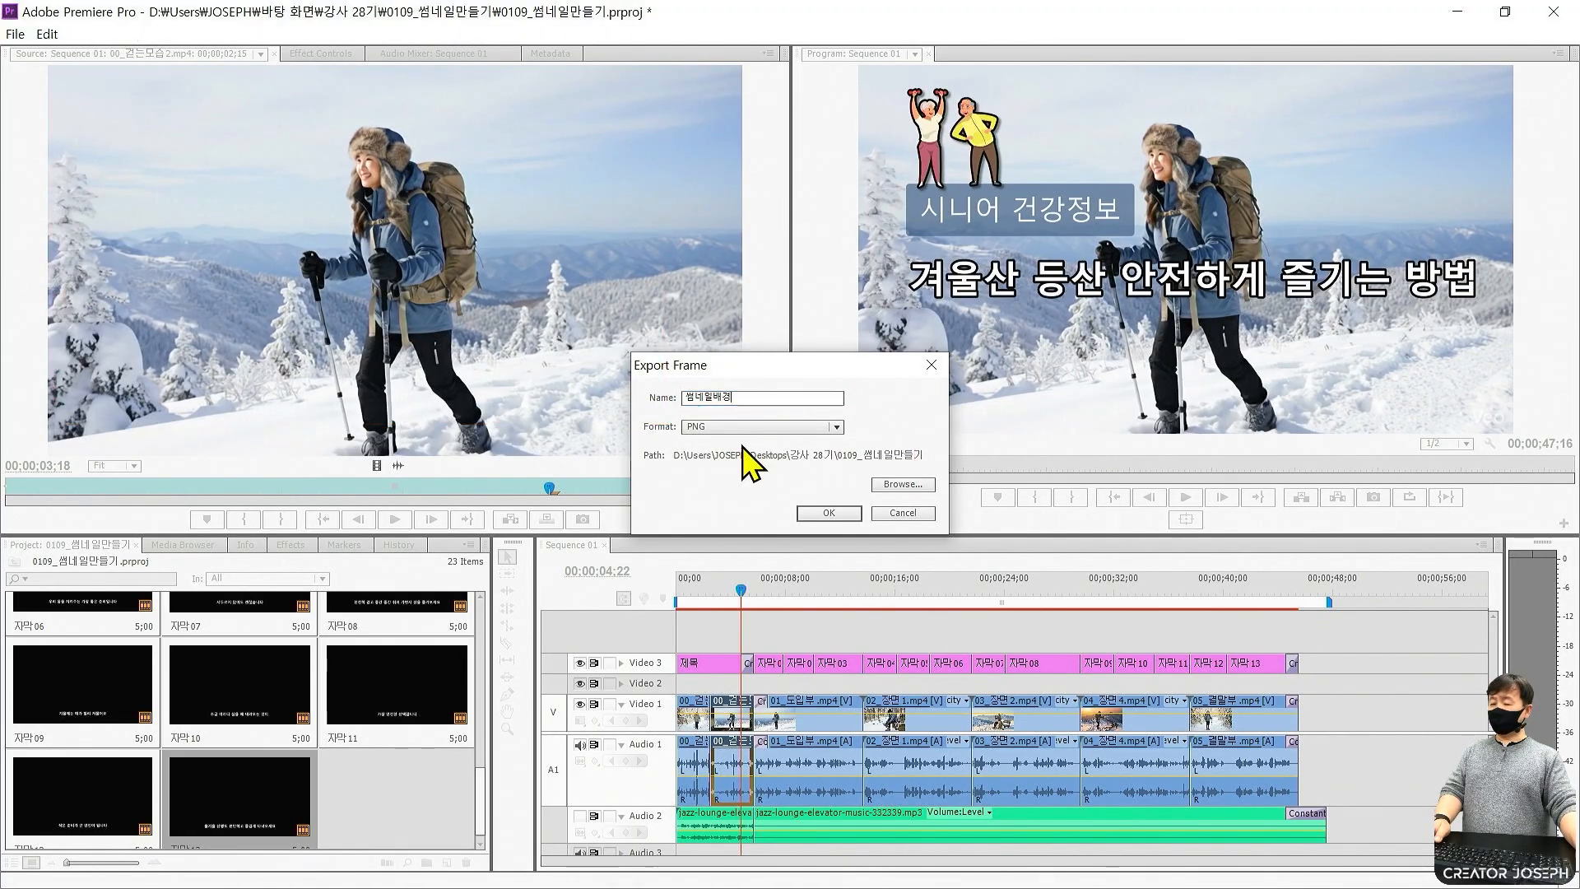
click(825, 513)
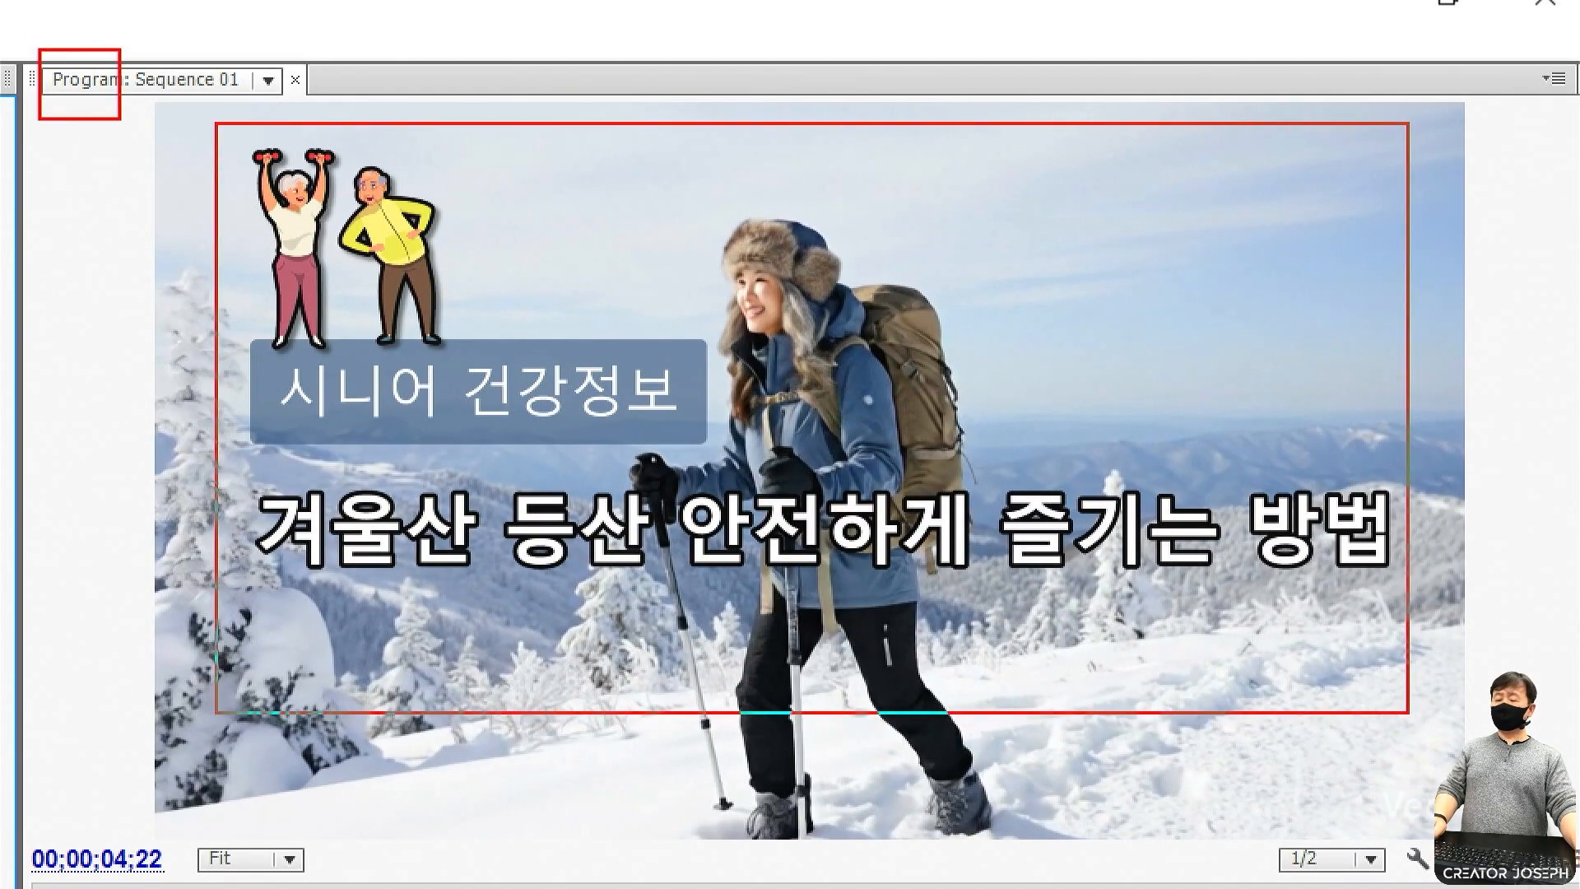
Start Export Frame for the titled sequence frame in the Program Monitor and set the format to JPEG.
mouse_move(117, 149)
mouse_down()
mouse_move(56, 153)
mouse_move(31, 40)
mouse_move(105, 33)
mouse_move(94, 138)
mouse_up()
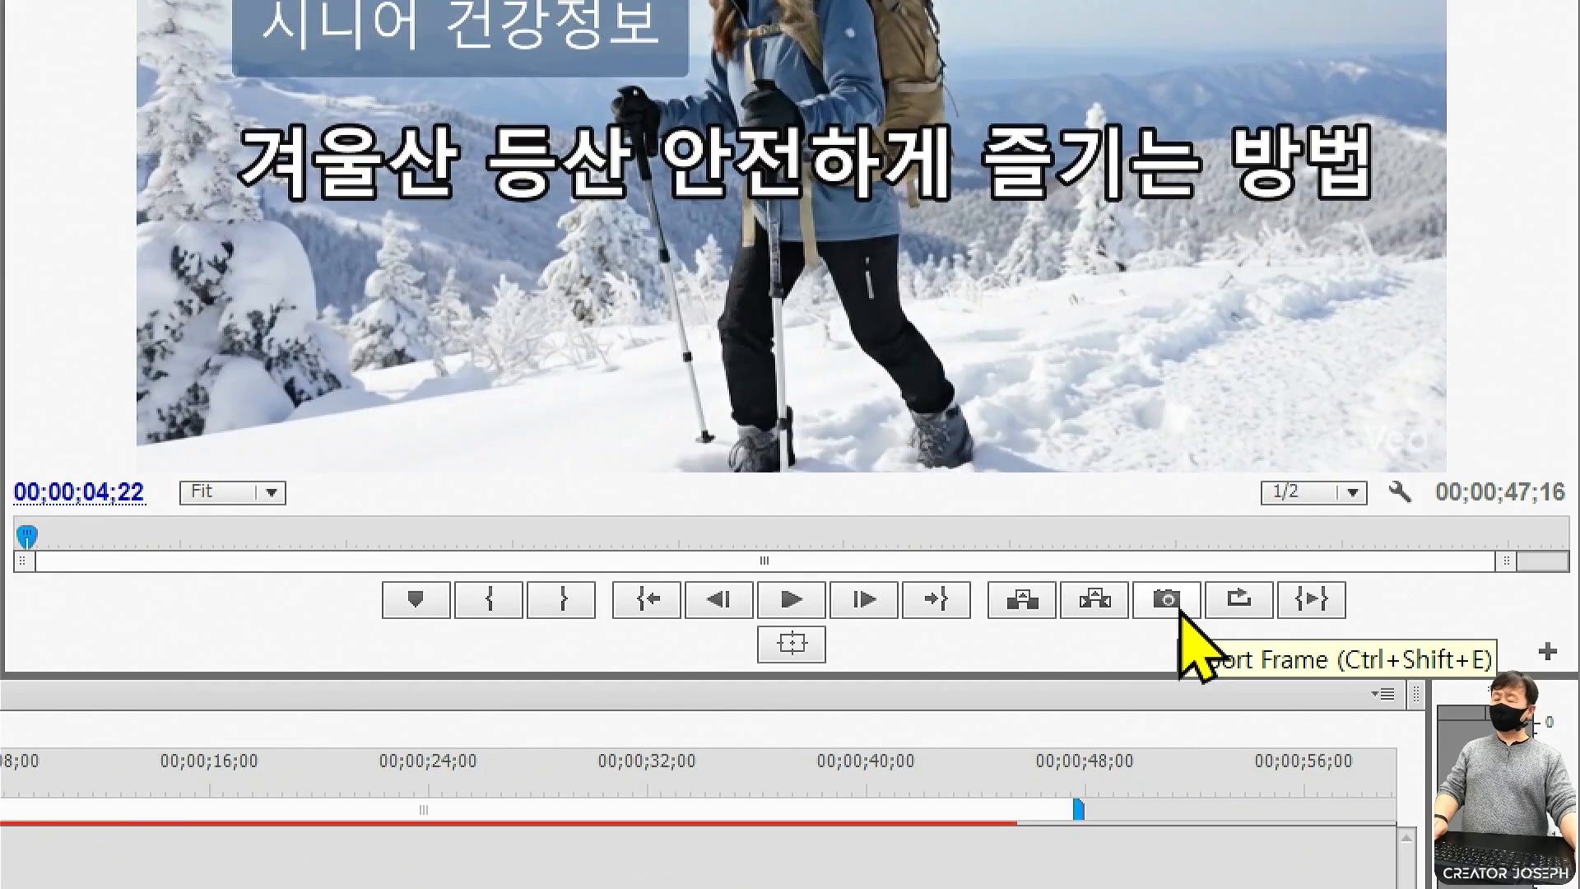
click(1180, 612)
drag(541, 330, 594, 349)
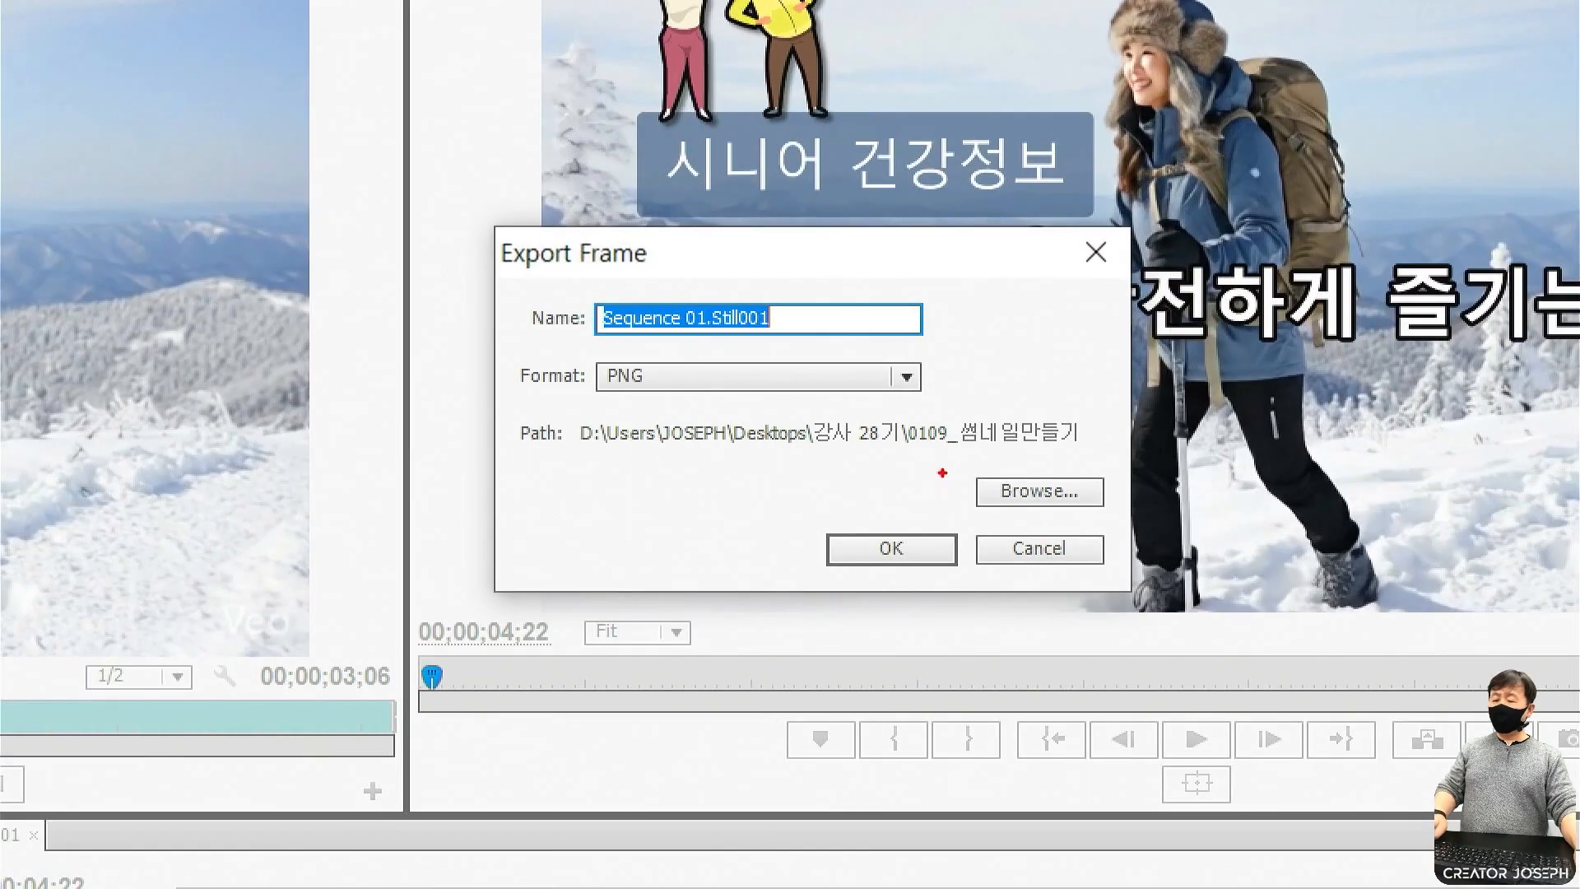
drag(998, 489, 1124, 511)
drag(518, 355, 951, 403)
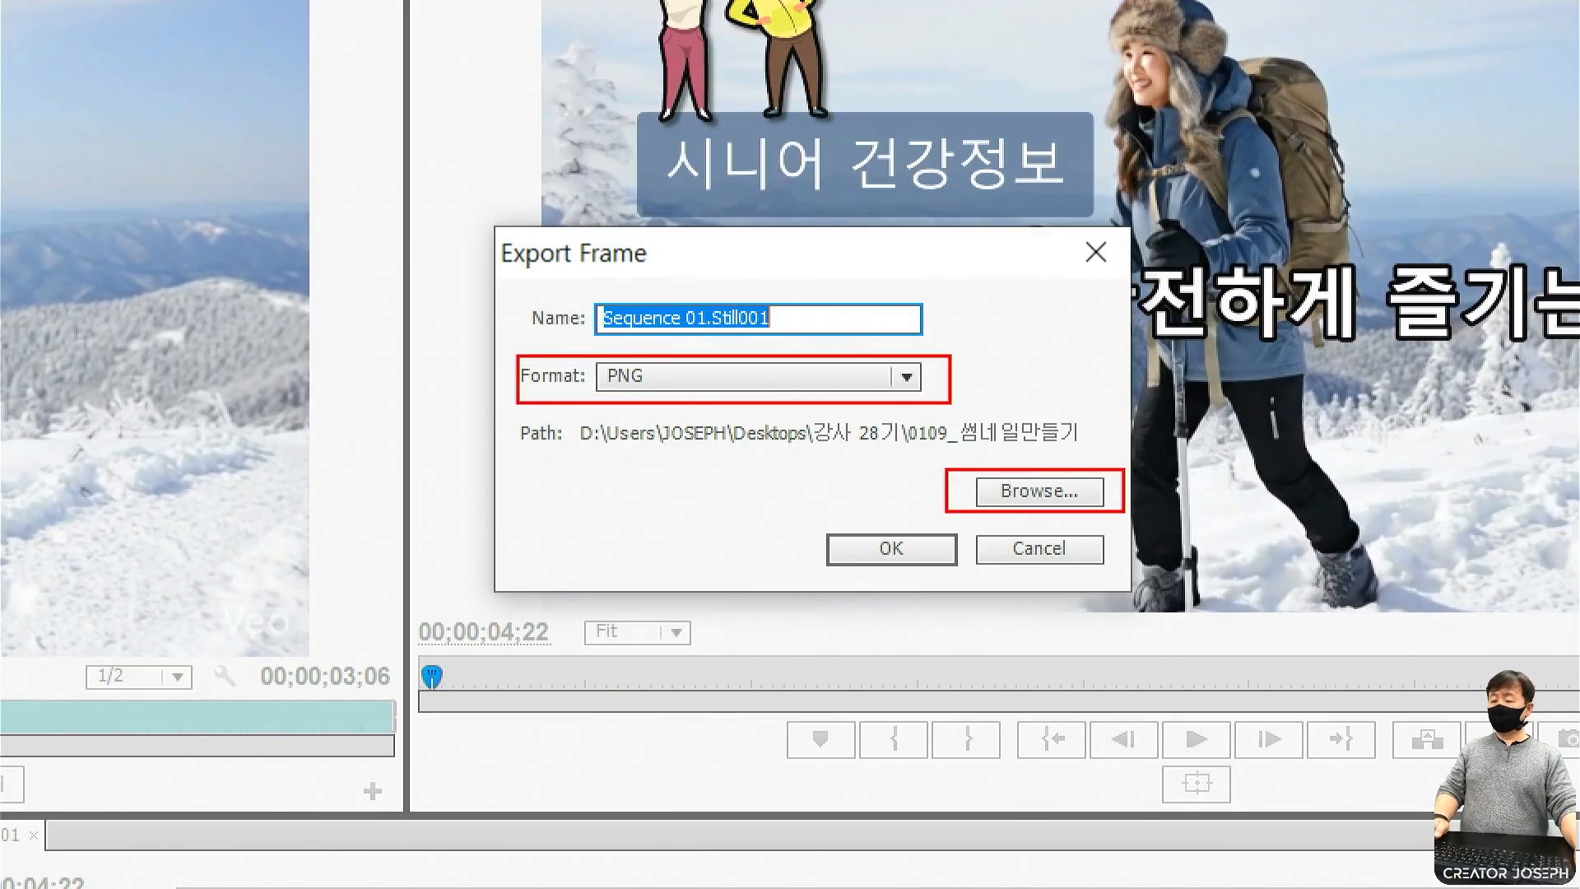
click(906, 376)
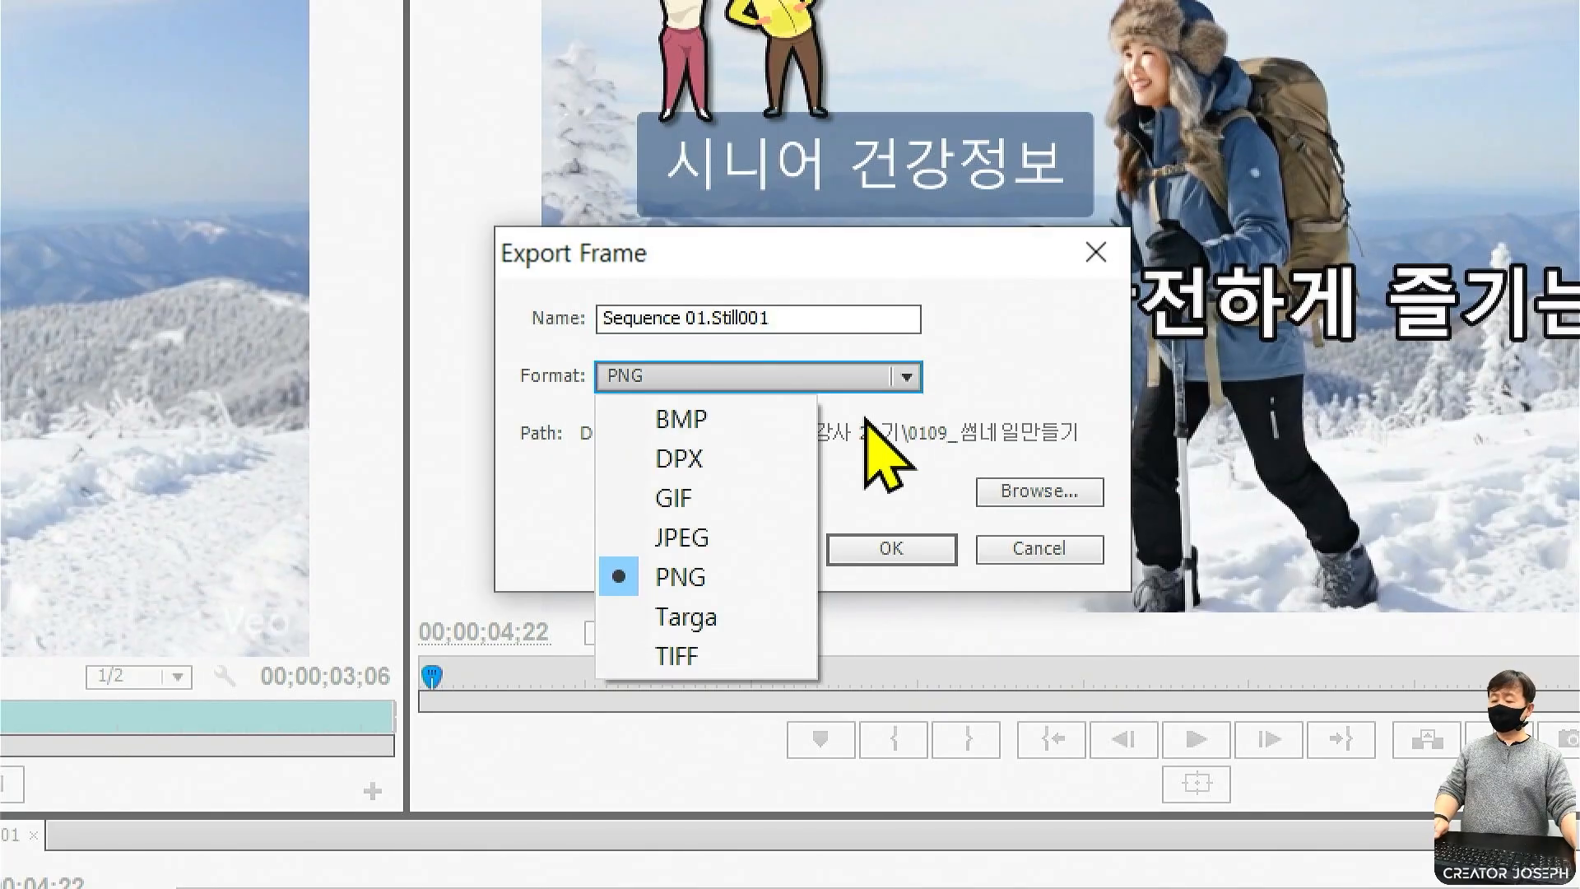
click(729, 542)
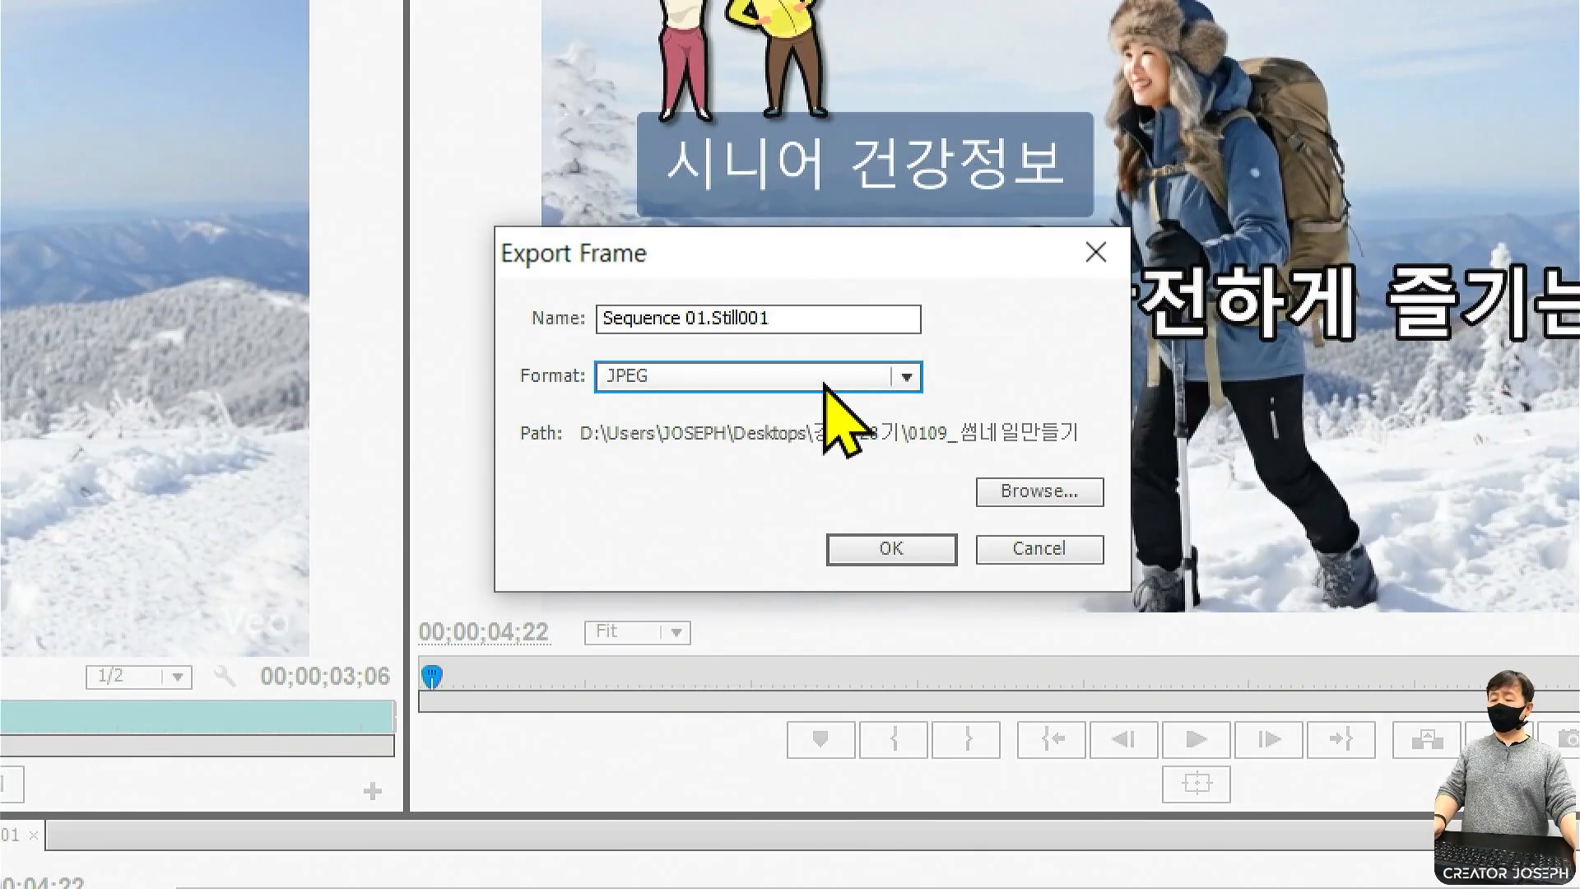
Name the sequence frame 썸네일 and export it to the 0109_썸네일만들기 folder.
click(818, 313)
text(Tja)
key(BackSpace)
key(BackSpace)
key(BackSpace)
key(Hangul)
text(ㅆ썸네일)
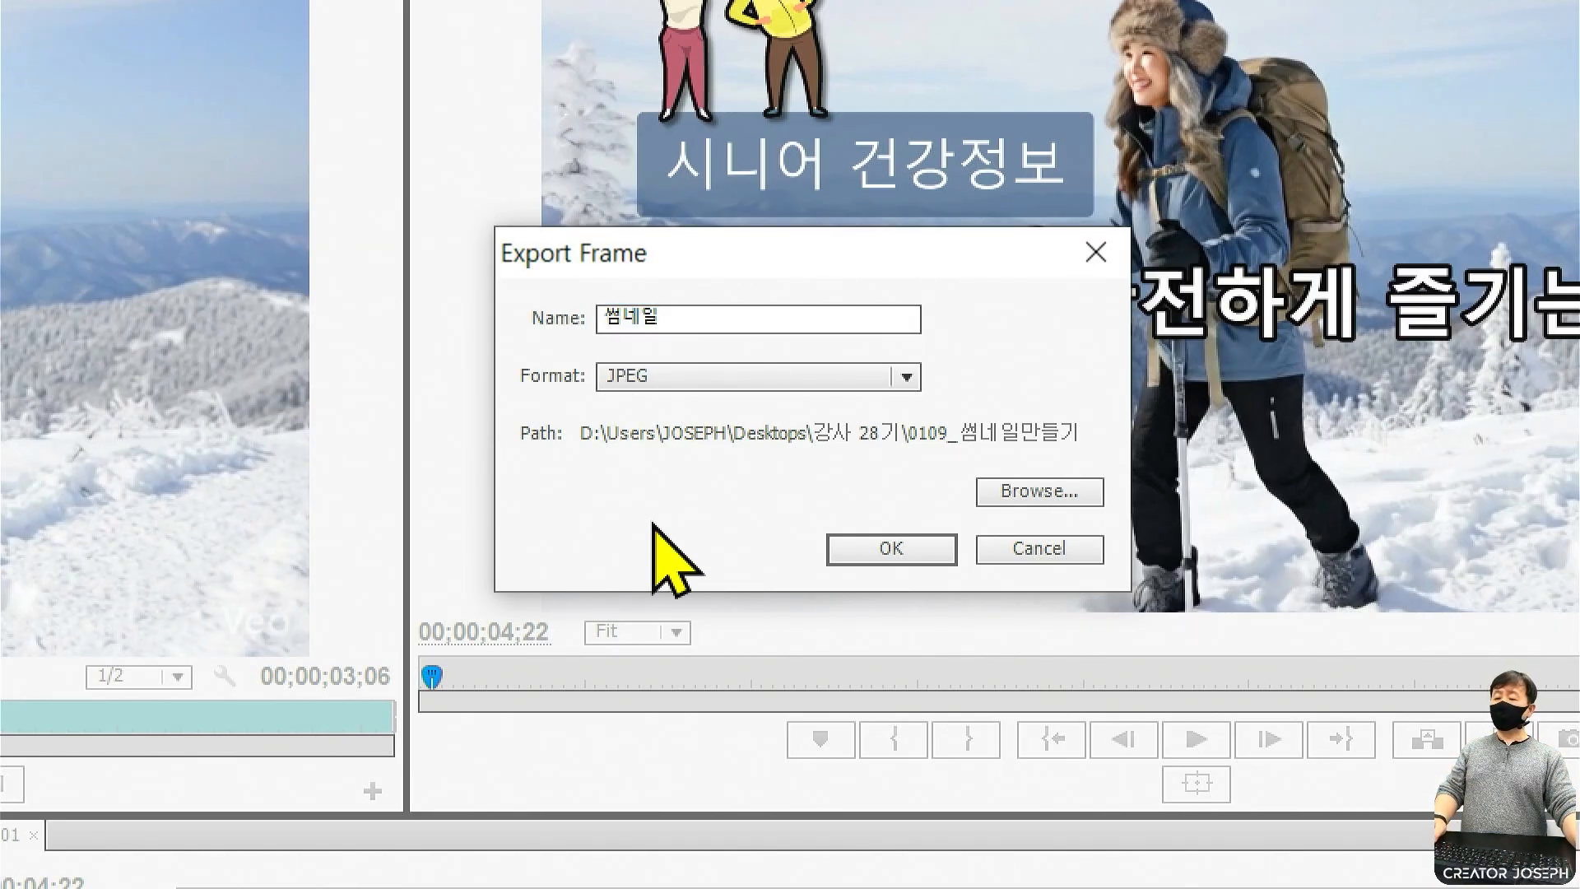
click(897, 549)
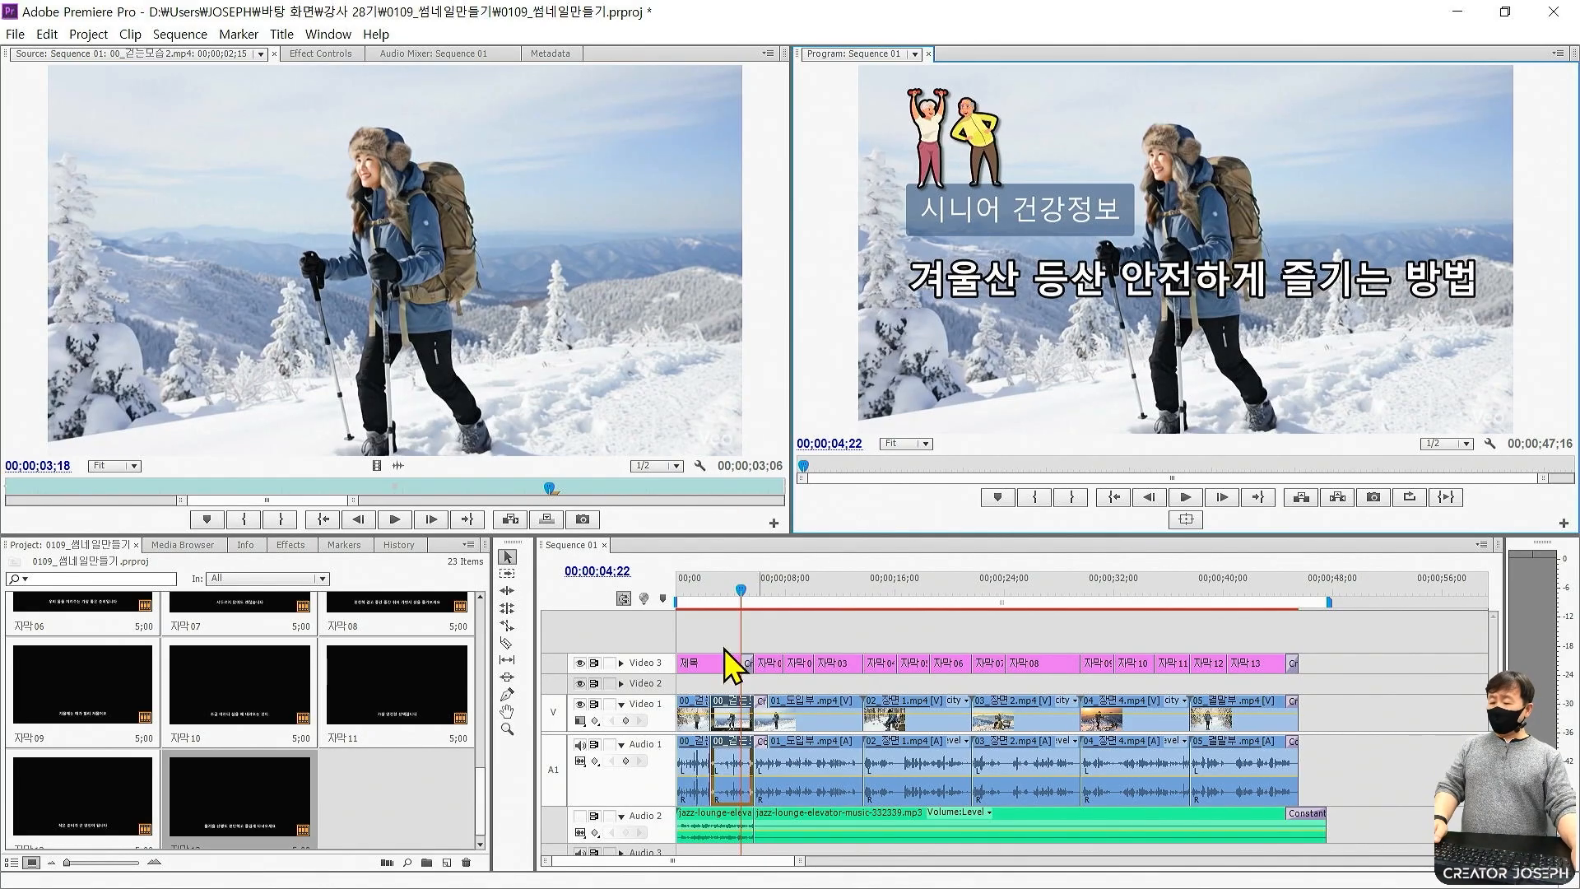
Import the exported background image 썸네일배경.png into the project.
click(445, 819)
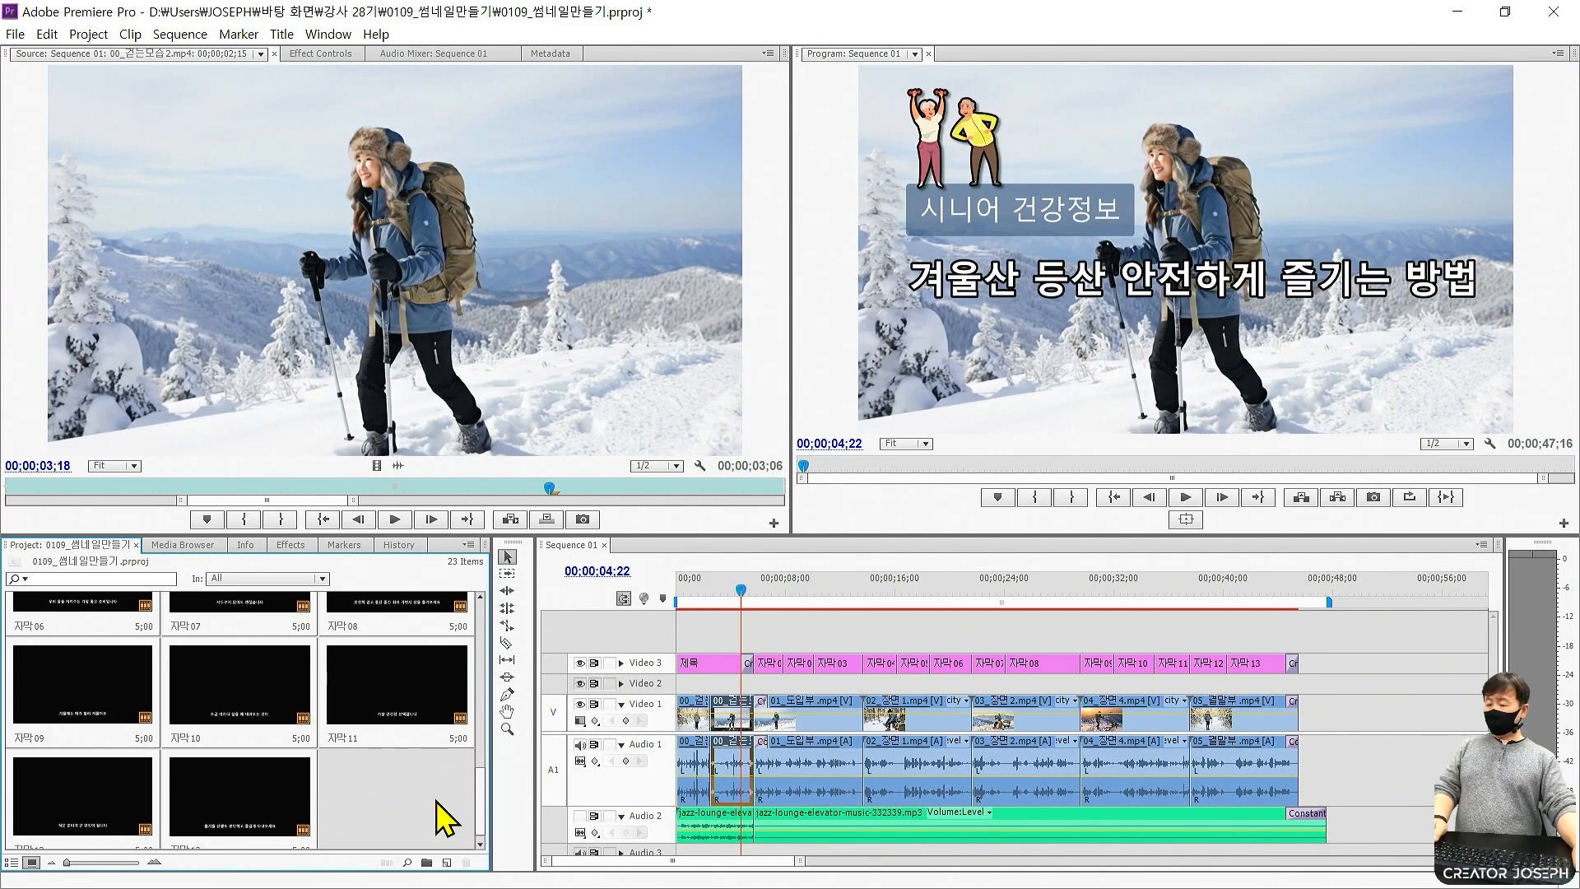
double_click(438, 805)
scroll(412, 288, down, 5)
mouse_move(501, 210)
mouse_down()
mouse_move(758, 434)
mouse_move(780, 433)
mouse_up()
drag(904, 506, 975, 451)
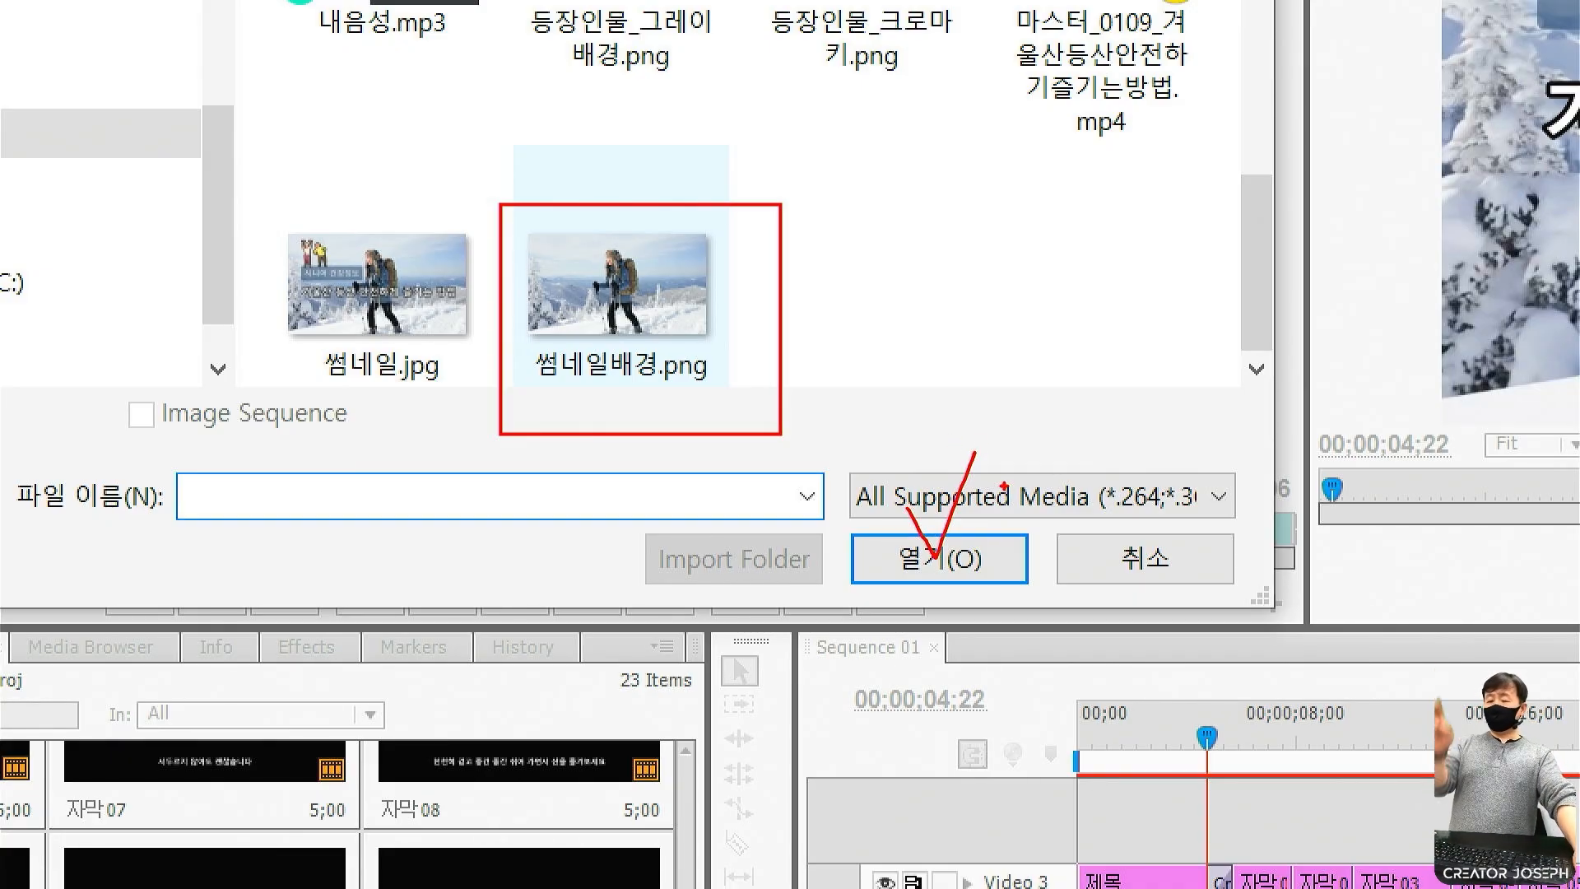
click(954, 564)
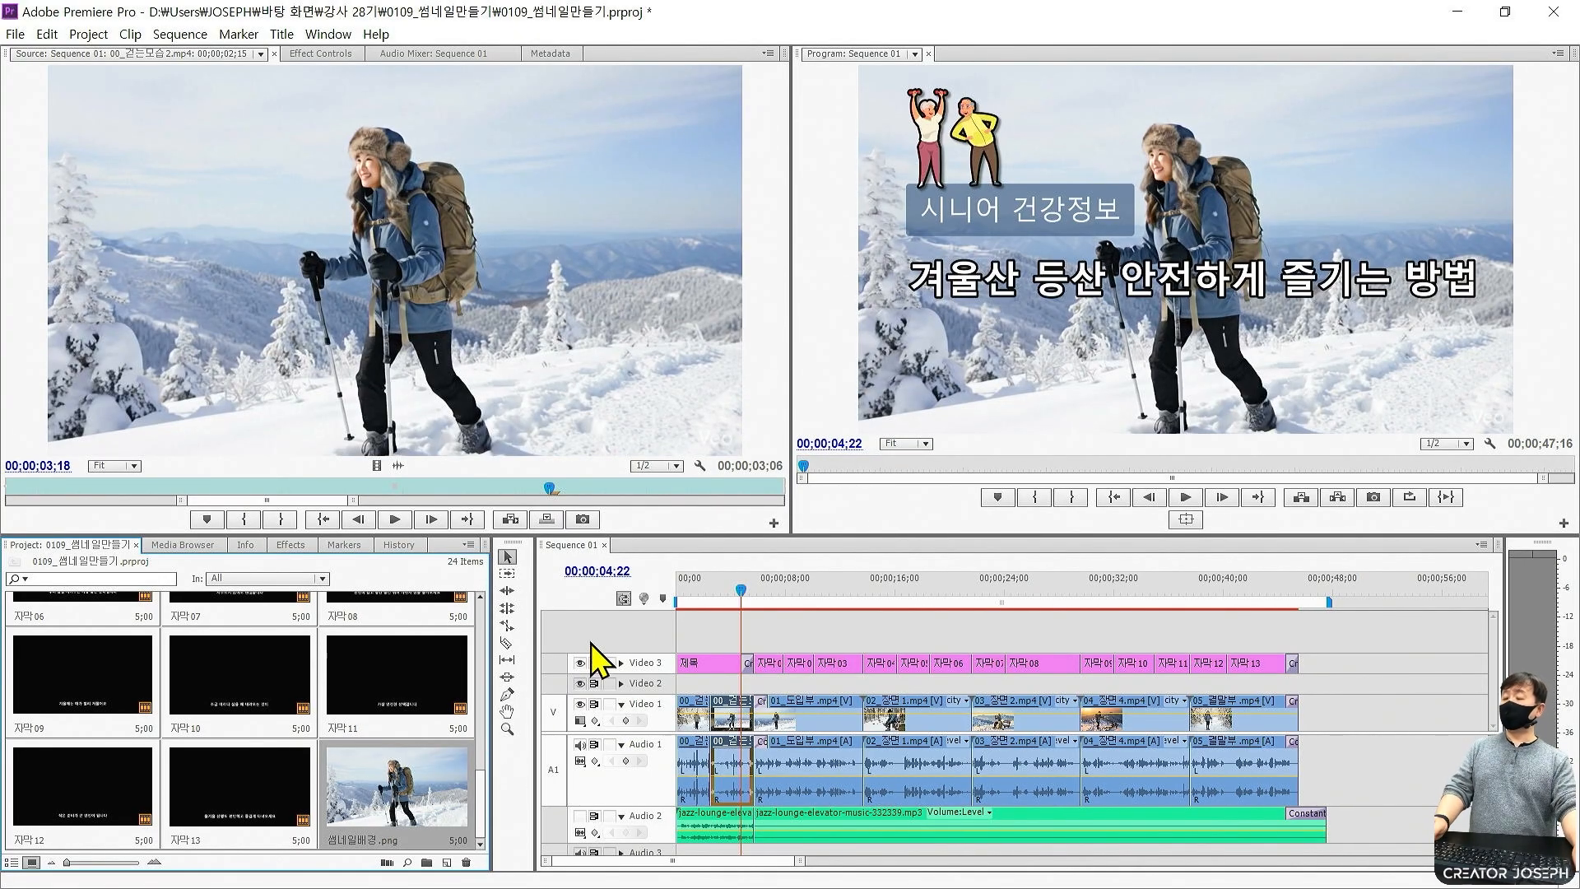
drag(214, 116, 612, 400)
drag(316, 738, 477, 850)
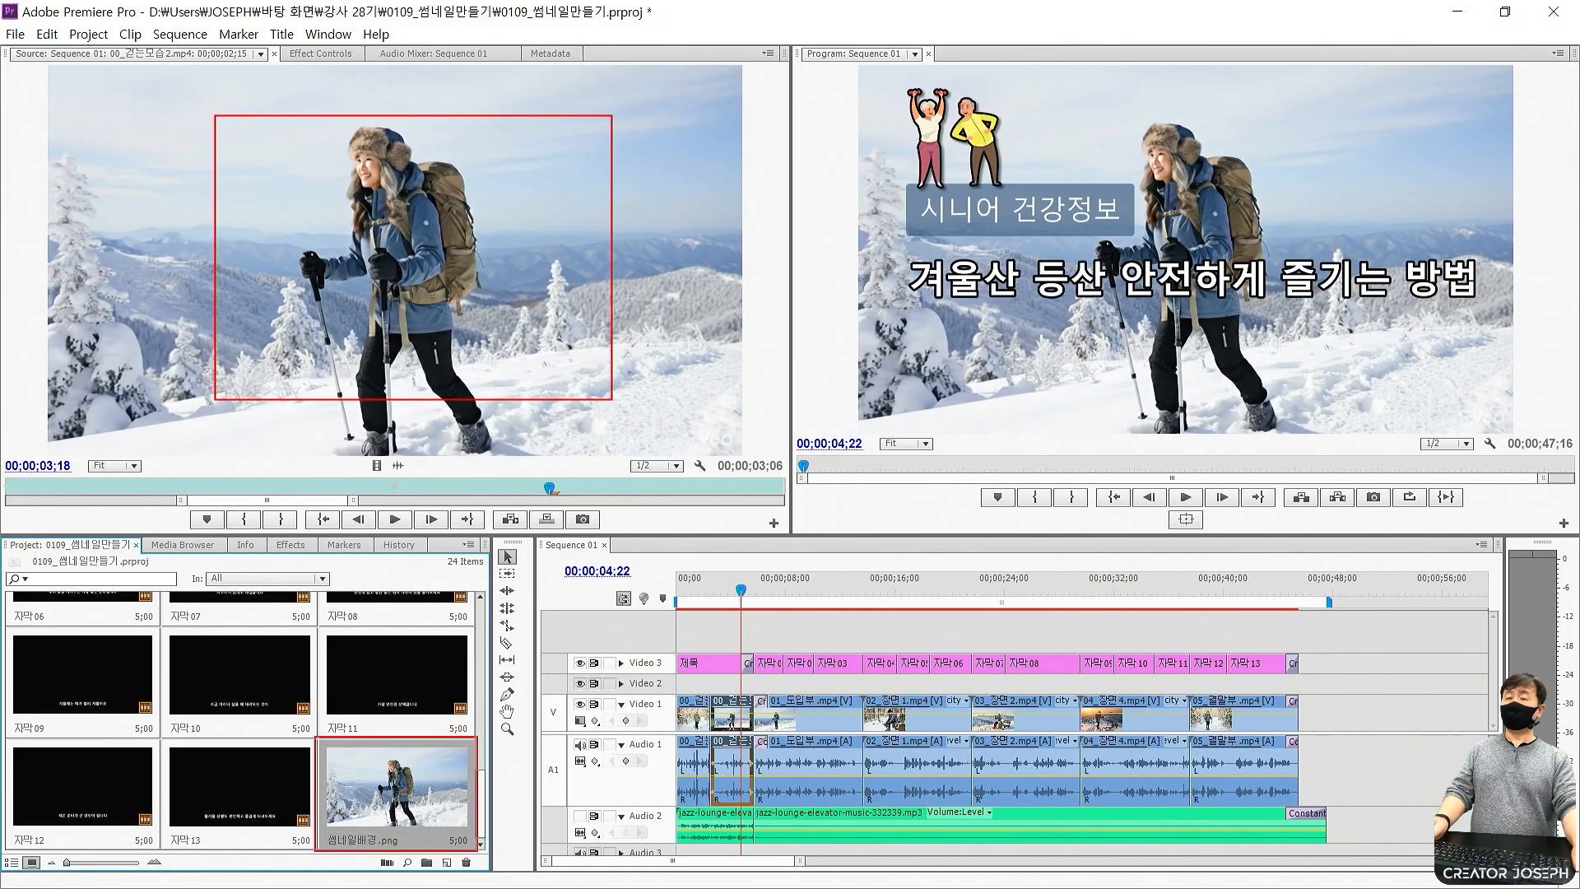
mouse_move(448, 140)
mouse_down()
mouse_move(322, 216)
mouse_move(441, 124)
mouse_up()
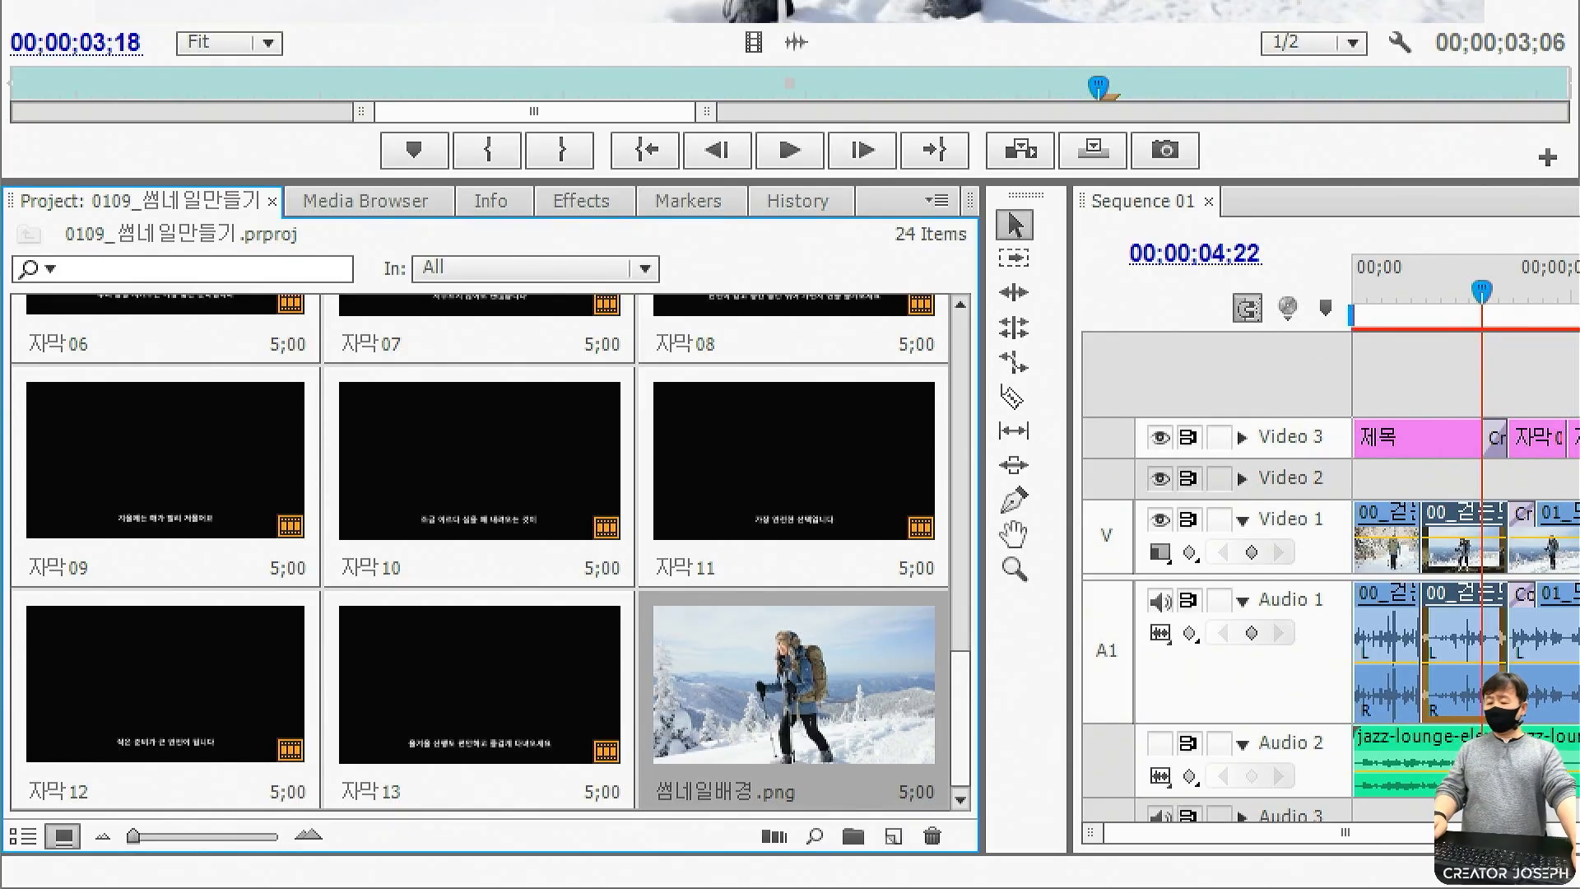
mouse_move(650, 580)
mouse_down()
mouse_move(691, 644)
mouse_move(953, 811)
mouse_up()
mouse_move(1493, 362)
mouse_down()
mouse_move(1356, 628)
mouse_move(1306, 676)
mouse_up()
drag(1279, 358, 1455, 730)
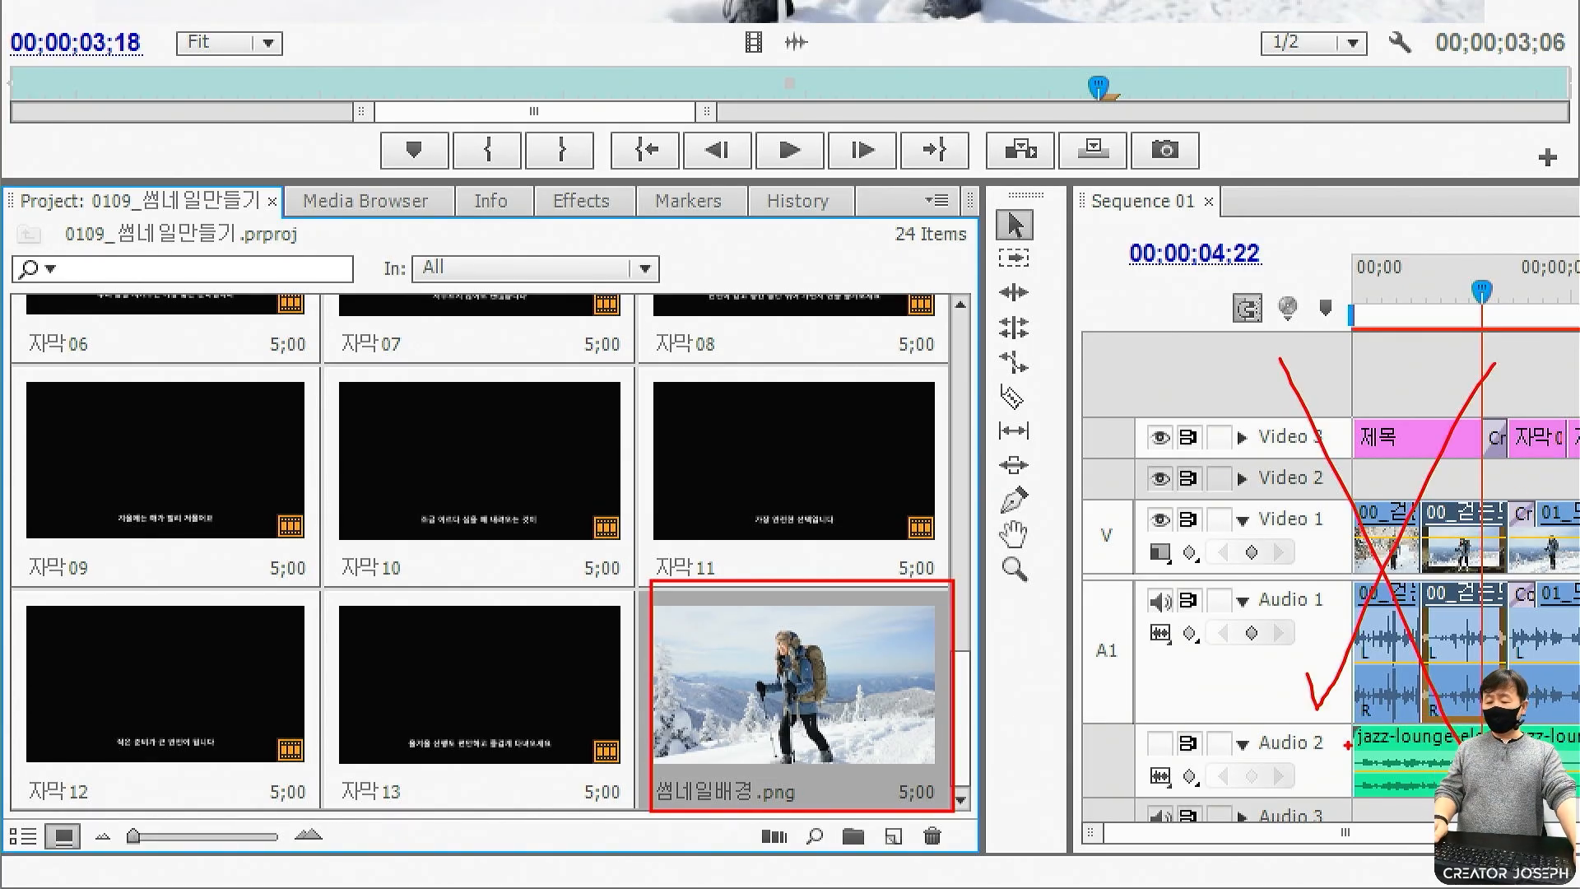
key(Escape)
Create a new sequence named 썸네 from the HD 1080p 29.97 preset.
click(893, 836)
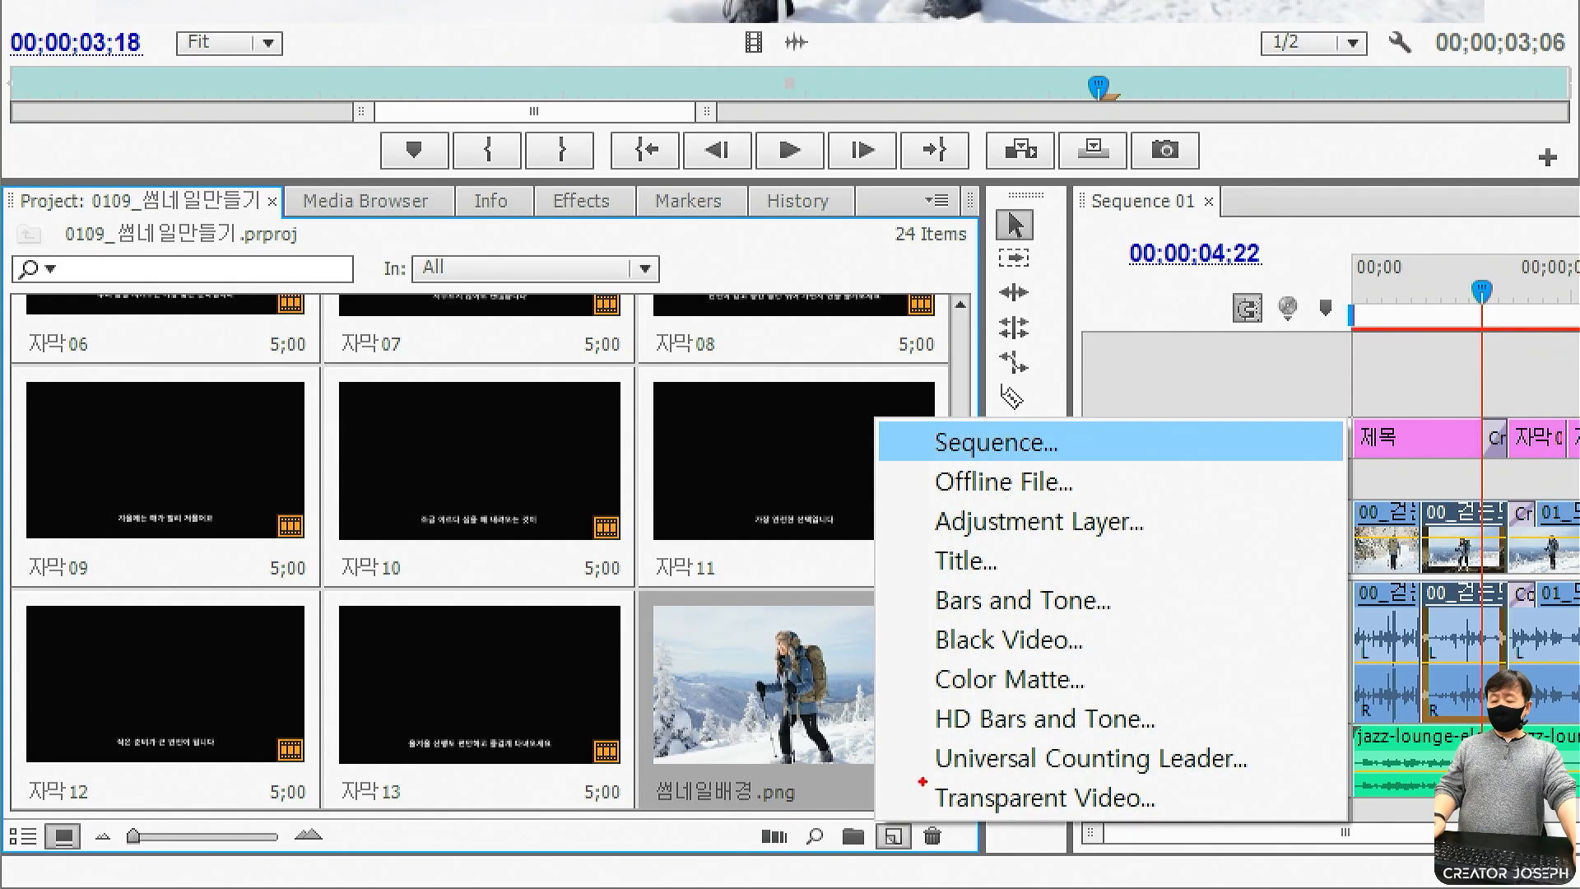
drag(858, 807, 921, 861)
drag(882, 399, 1123, 485)
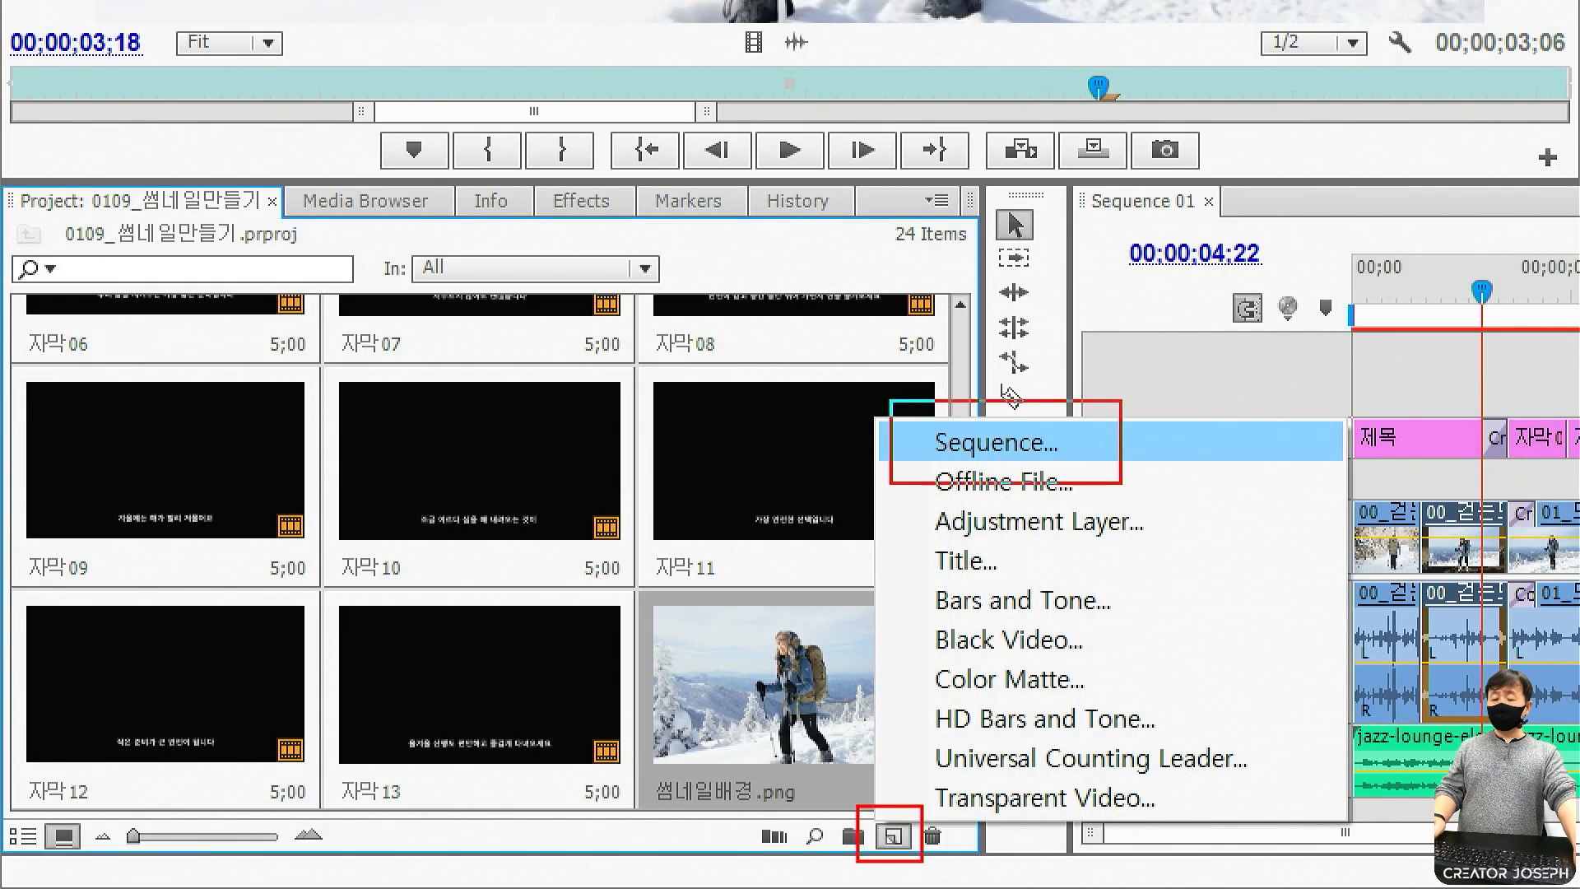
key(Escape)
click(893, 836)
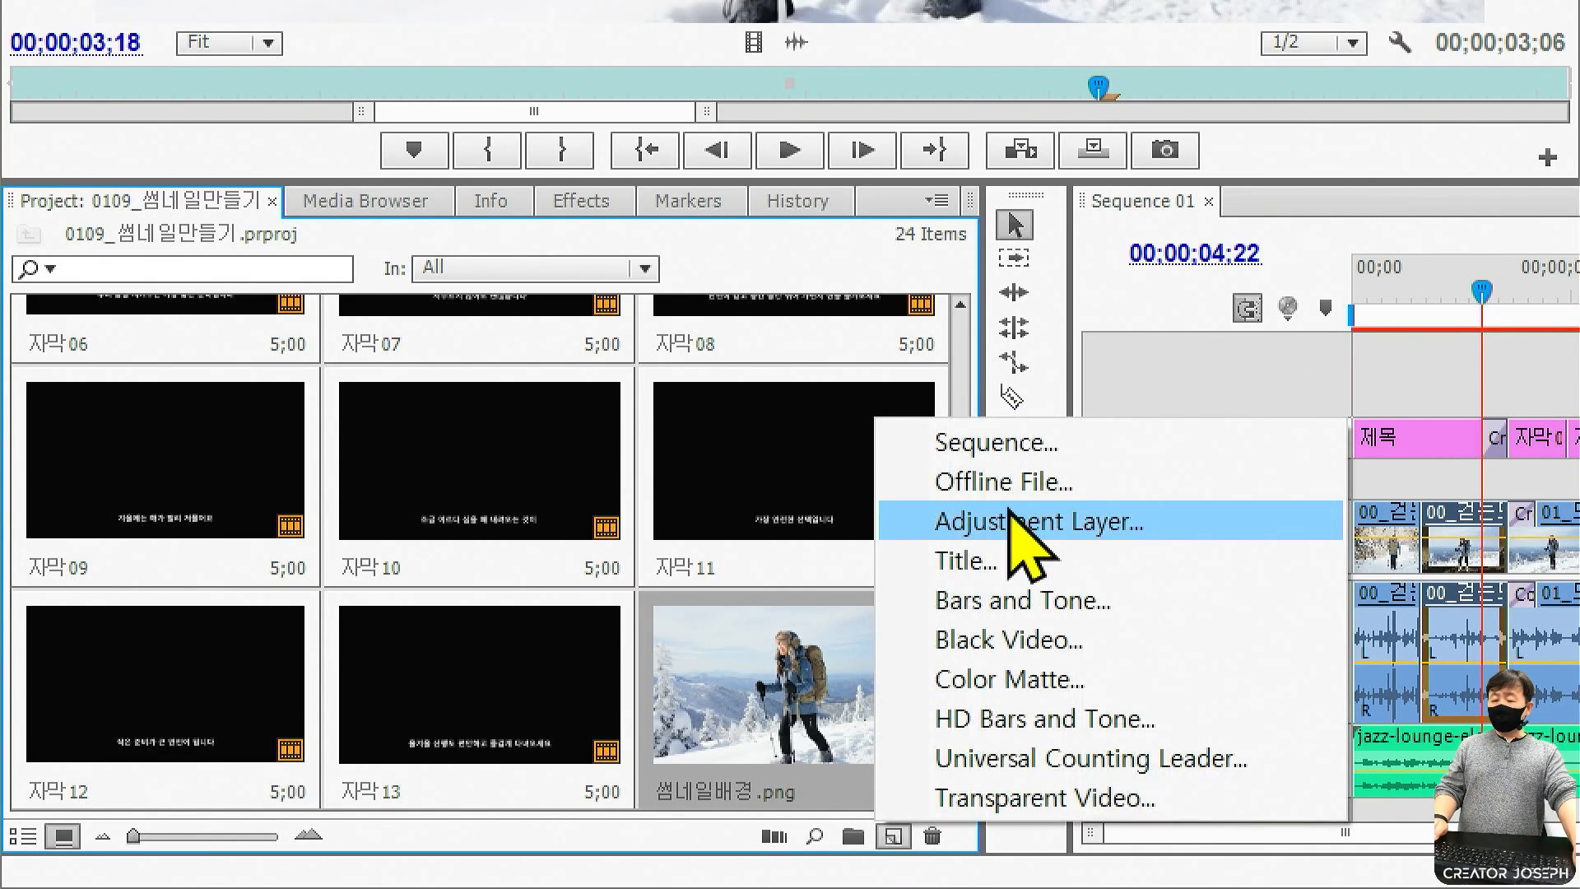
click(1047, 459)
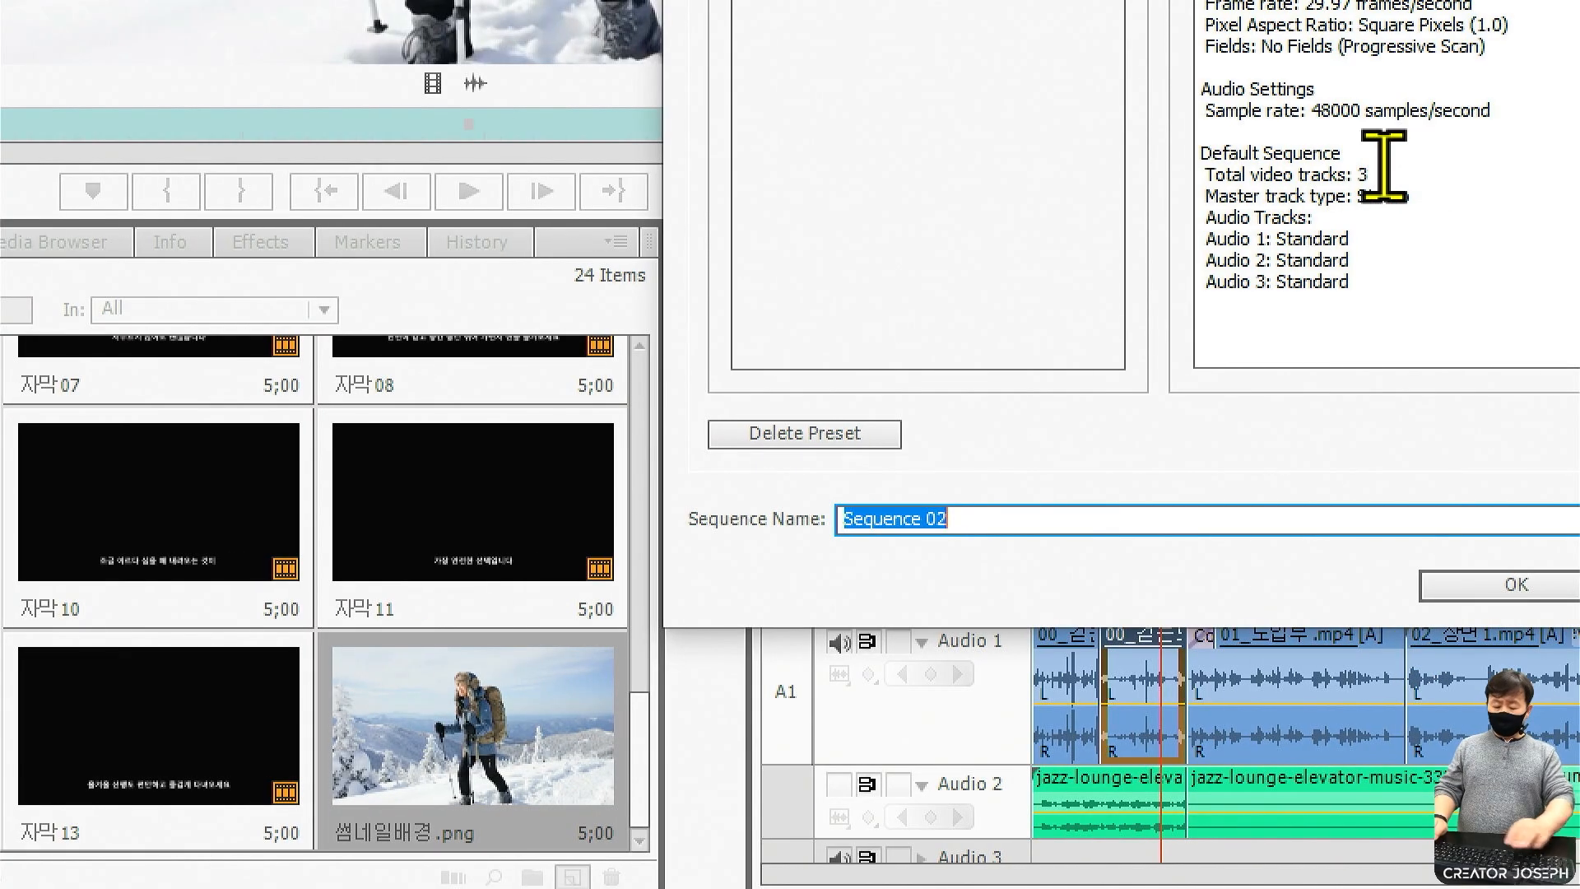
text(Tj)
text(썸네일)
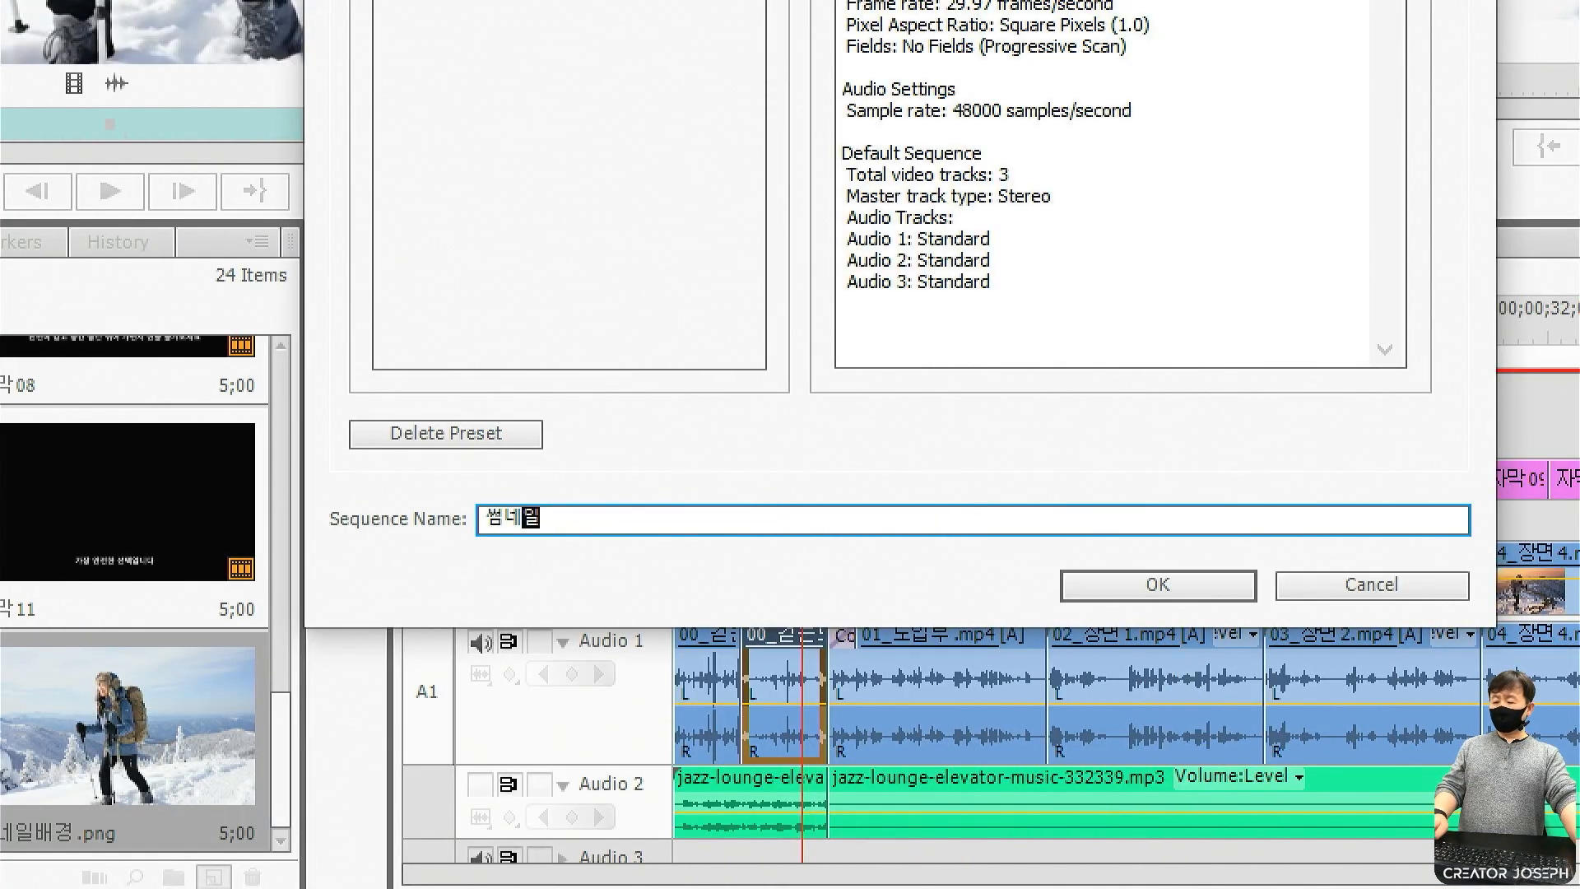
mouse_move(282, 477)
mouse_down()
mouse_move(461, 536)
mouse_move(614, 544)
mouse_up()
mouse_move(1145, 539)
mouse_down()
mouse_move(1162, 592)
mouse_move(1177, 529)
mouse_up()
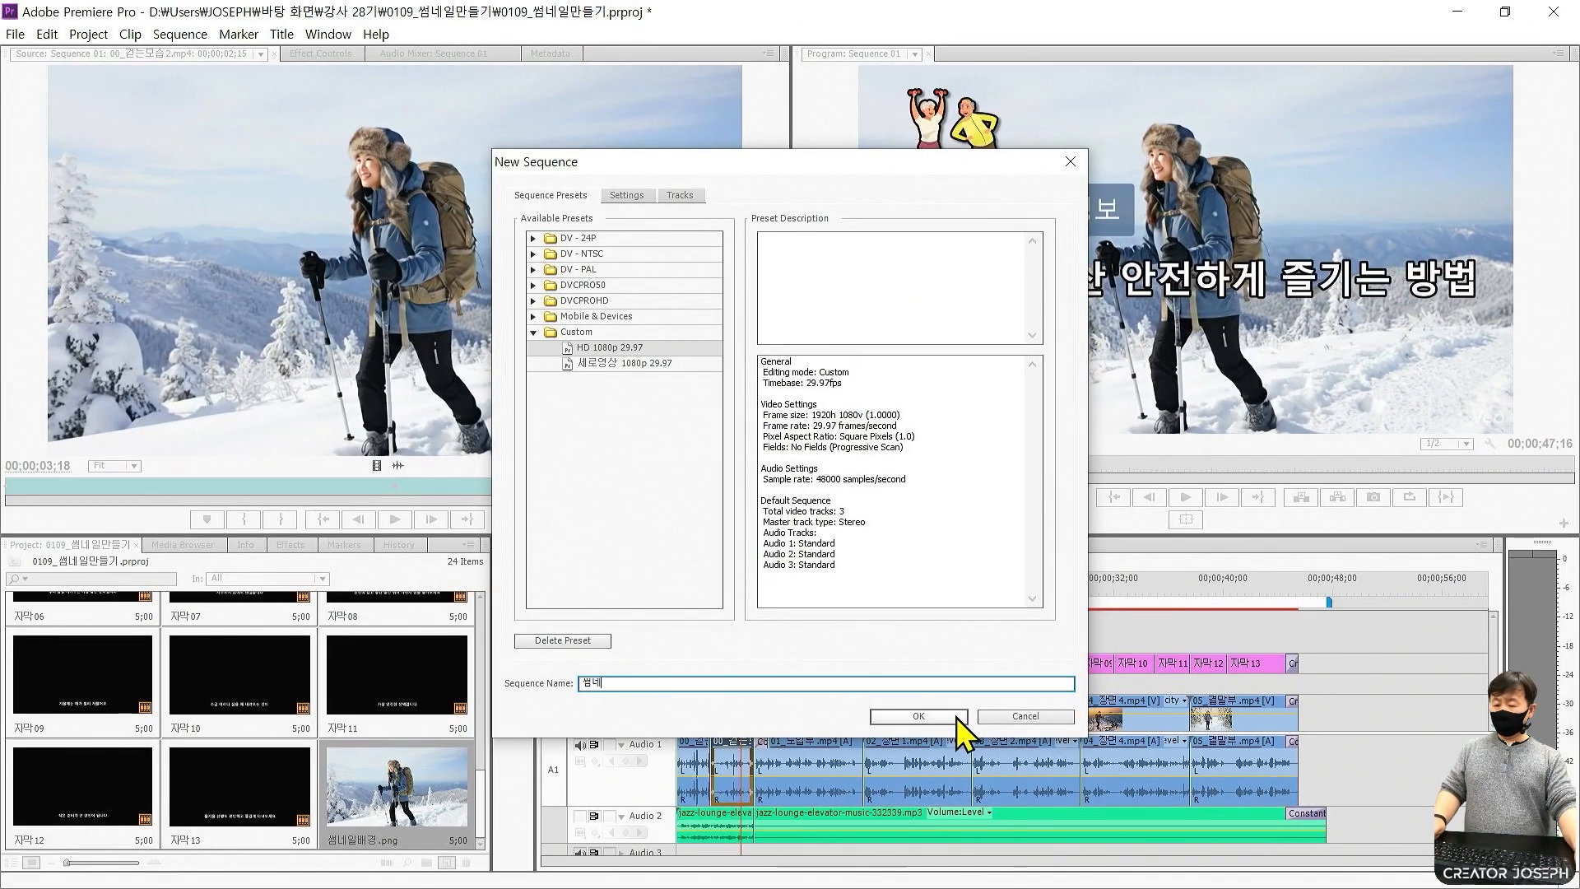
click(1157, 585)
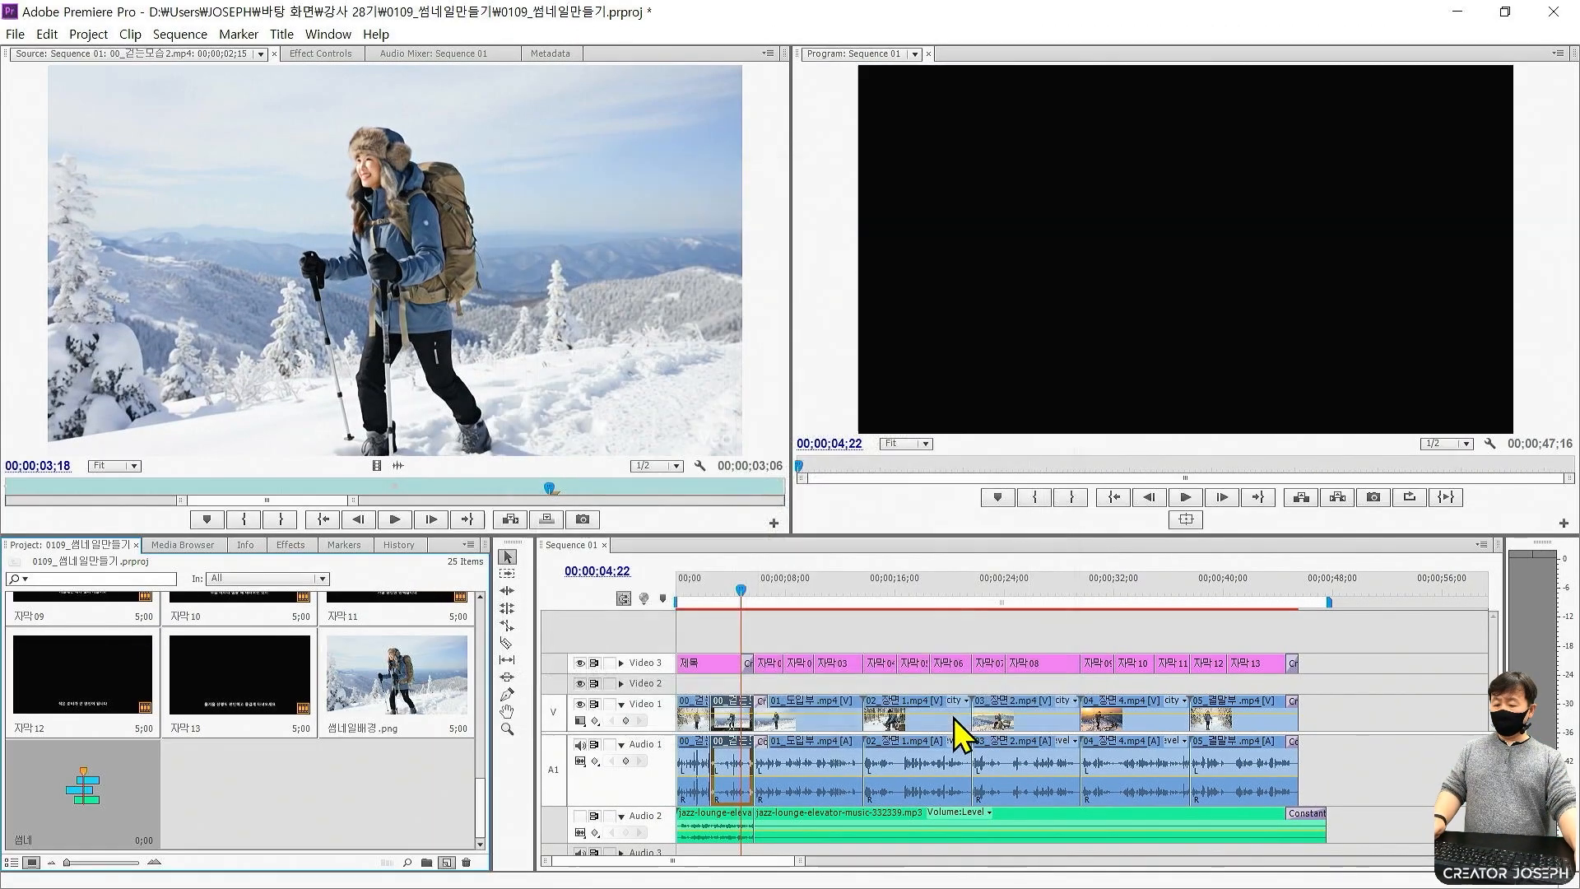
Place 썸네일배경.png on Video 1 at the start of the 썸네 sequence and fit the timeline to its length.
mouse_move(691, 614)
mouse_down()
mouse_move(768, 758)
mouse_move(848, 813)
mouse_up()
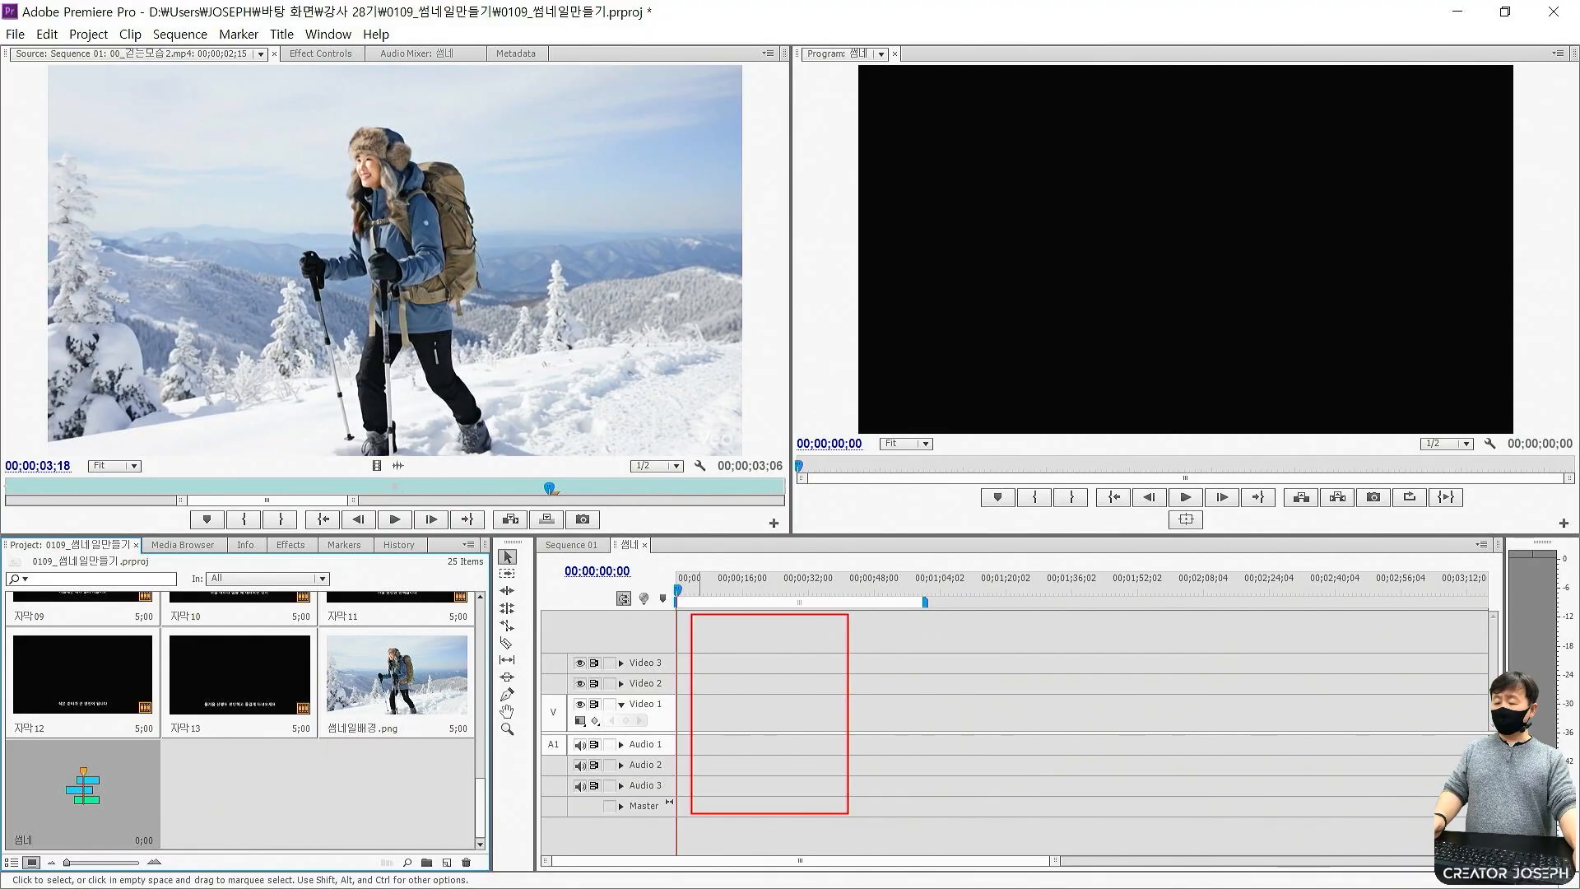
drag(314, 632, 458, 761)
mouse_move(355, 680)
mouse_down()
mouse_move(547, 617)
mouse_move(699, 709)
mouse_move(720, 697)
mouse_up()
right_click(388, 680)
drag(399, 691, 687, 710)
key(backslash)
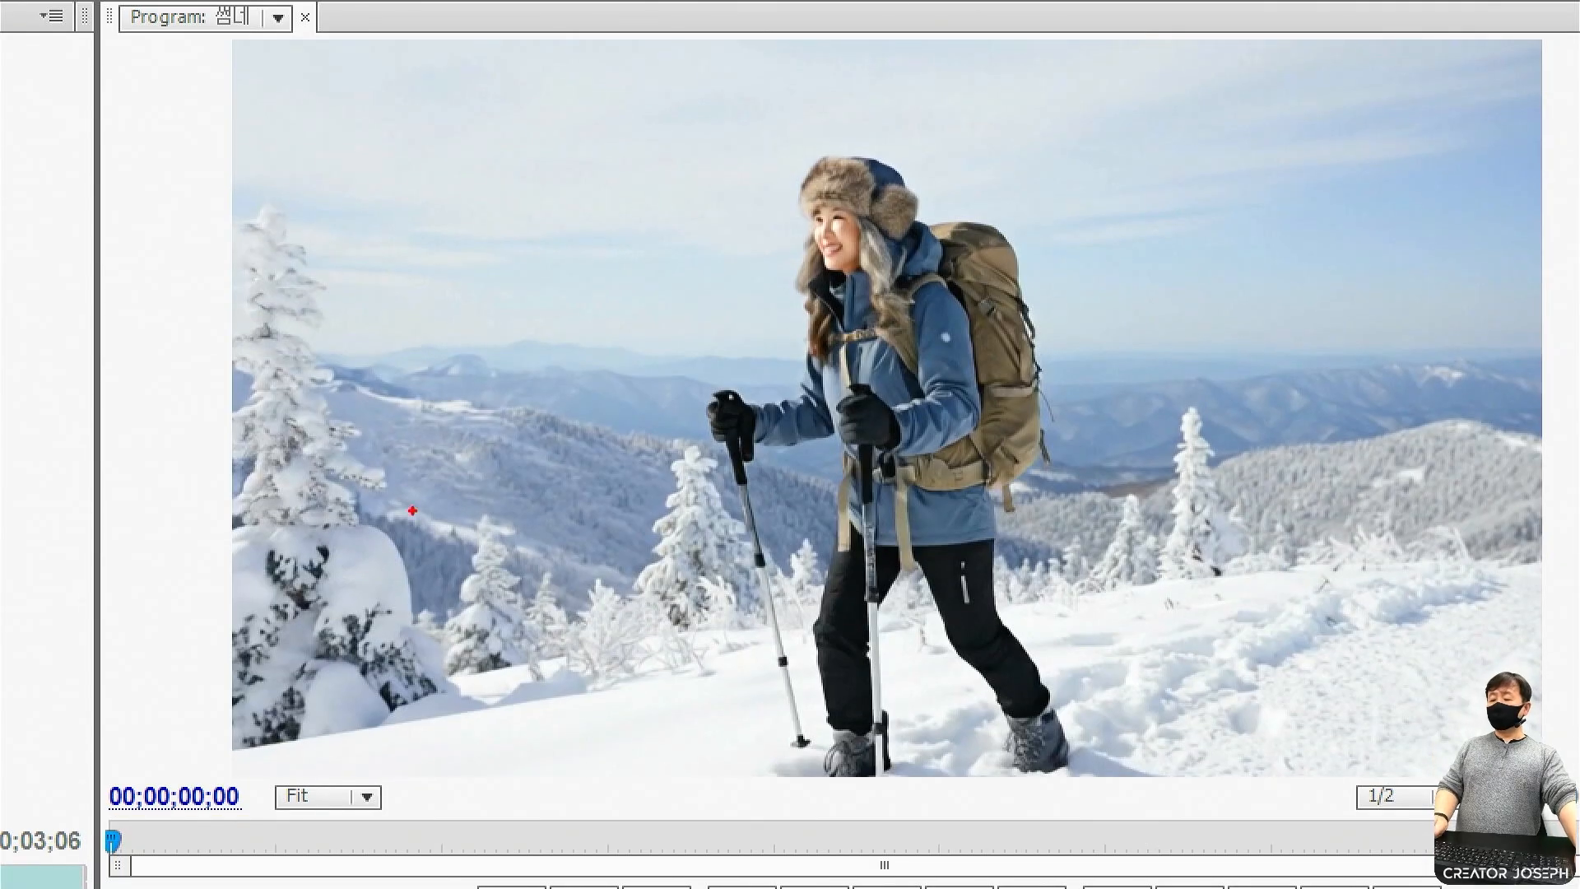
drag(329, 488, 667, 594)
key(ctrl+z)
mouse_move(322, 476)
mouse_down()
mouse_move(1069, 621)
mouse_move(1411, 589)
mouse_up()
drag(316, 600, 1420, 751)
mouse_move(1043, 280)
mouse_down()
mouse_move(991, 339)
mouse_move(745, 327)
mouse_move(691, 128)
mouse_move(1040, 86)
mouse_move(1099, 211)
mouse_move(1043, 288)
mouse_up()
drag(683, 360, 698, 464)
drag(658, 436, 727, 443)
key(Escape)
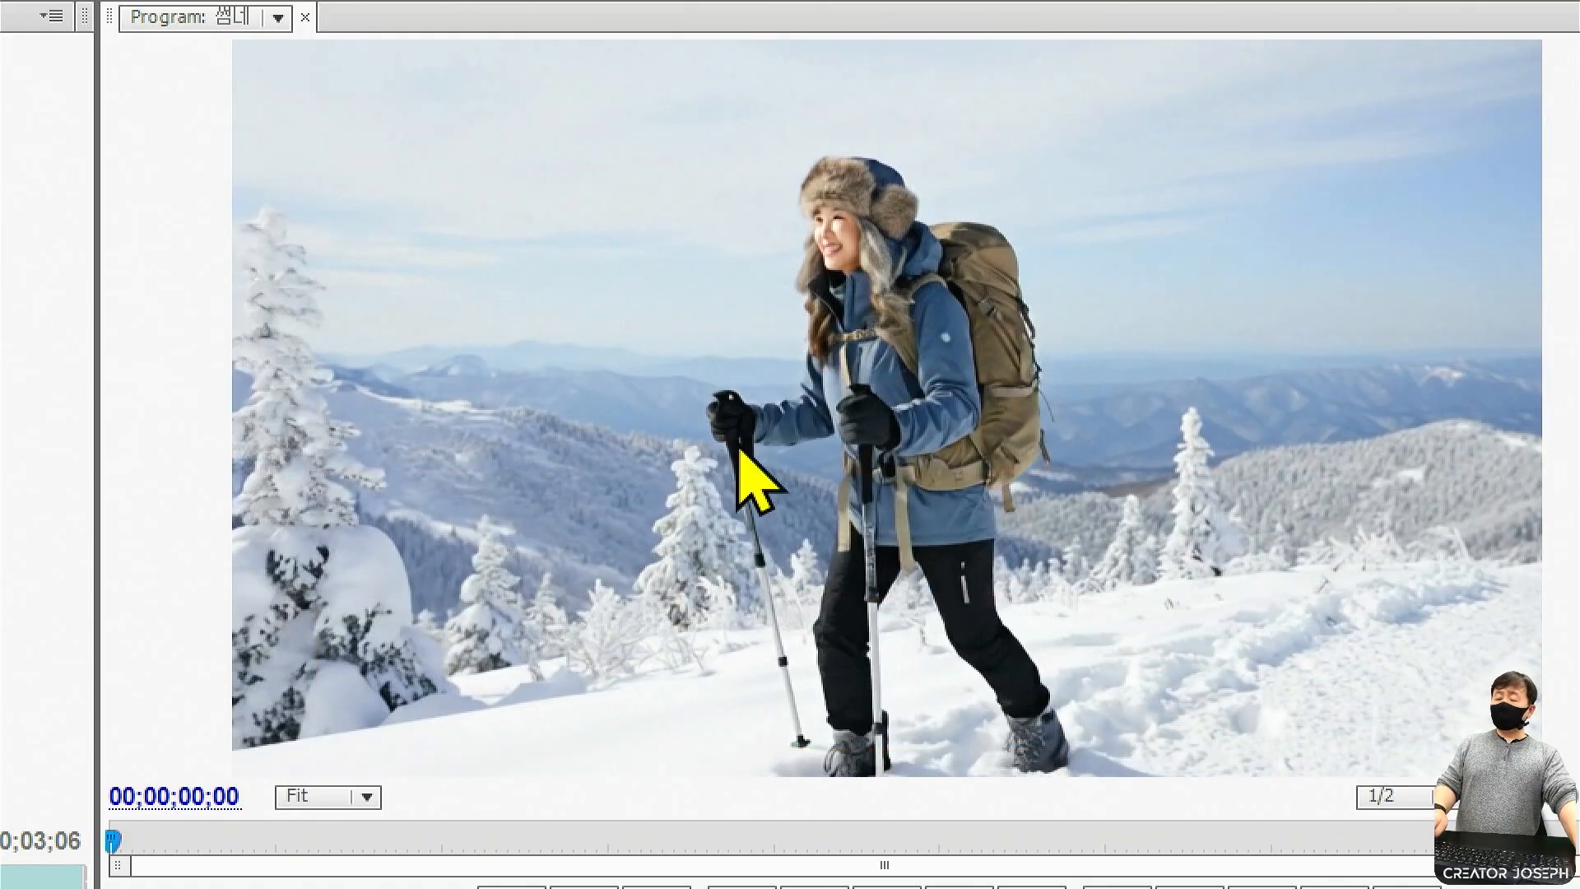
mouse_move(344, 80)
mouse_down()
mouse_move(363, 100)
mouse_move(1411, 209)
mouse_up()
drag(345, 237, 1378, 348)
key(ctrl+z)
key(ctrl+z)
mouse_move(302, 104)
mouse_down()
mouse_move(458, 695)
mouse_move(653, 447)
mouse_move(683, 340)
mouse_up()
mouse_move(327, 368)
mouse_down()
mouse_move(407, 446)
mouse_move(699, 502)
mouse_up()
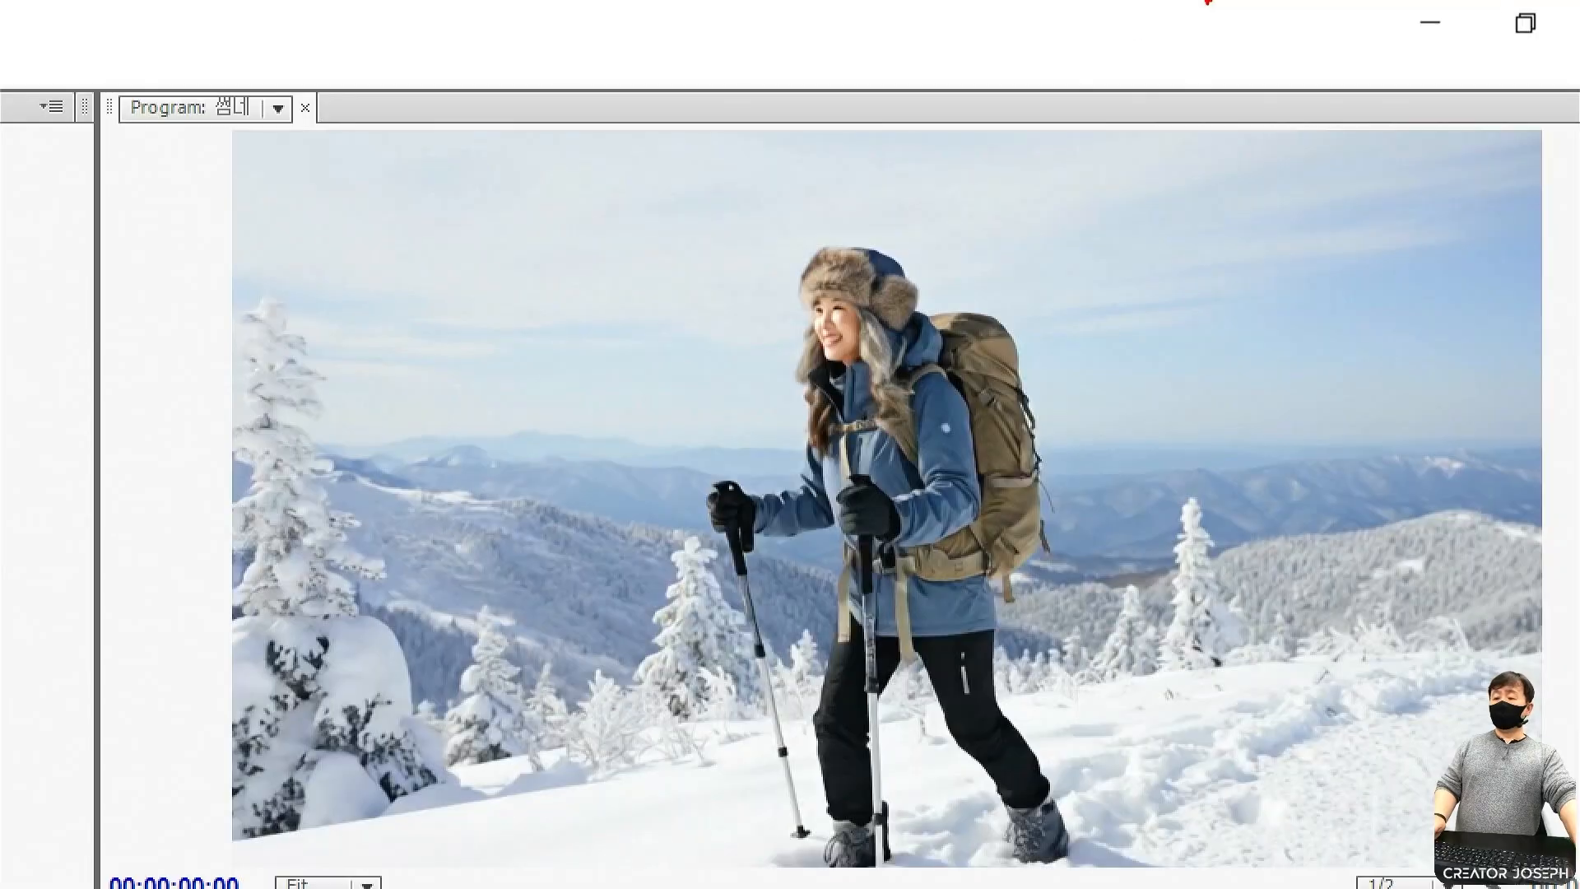
mouse_move(962, 54)
mouse_down()
mouse_move(994, 104)
mouse_move(978, 436)
mouse_move(965, 423)
mouse_up()
drag(930, 375, 978, 367)
mouse_move(148, 333)
mouse_down()
mouse_move(190, 379)
mouse_move(1020, 418)
mouse_up()
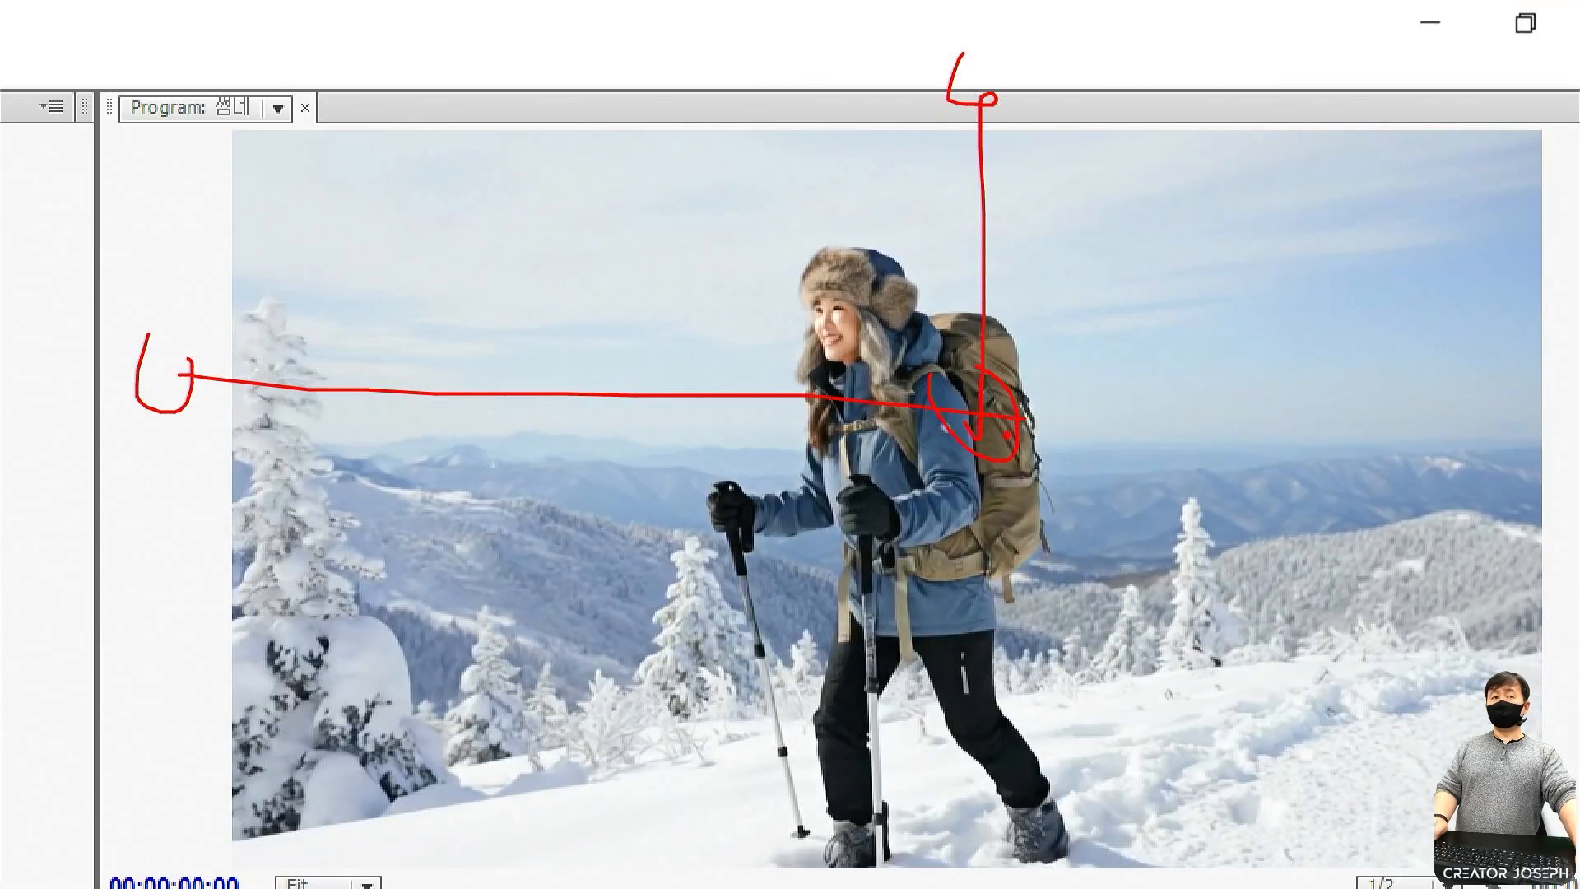
key(Escape)
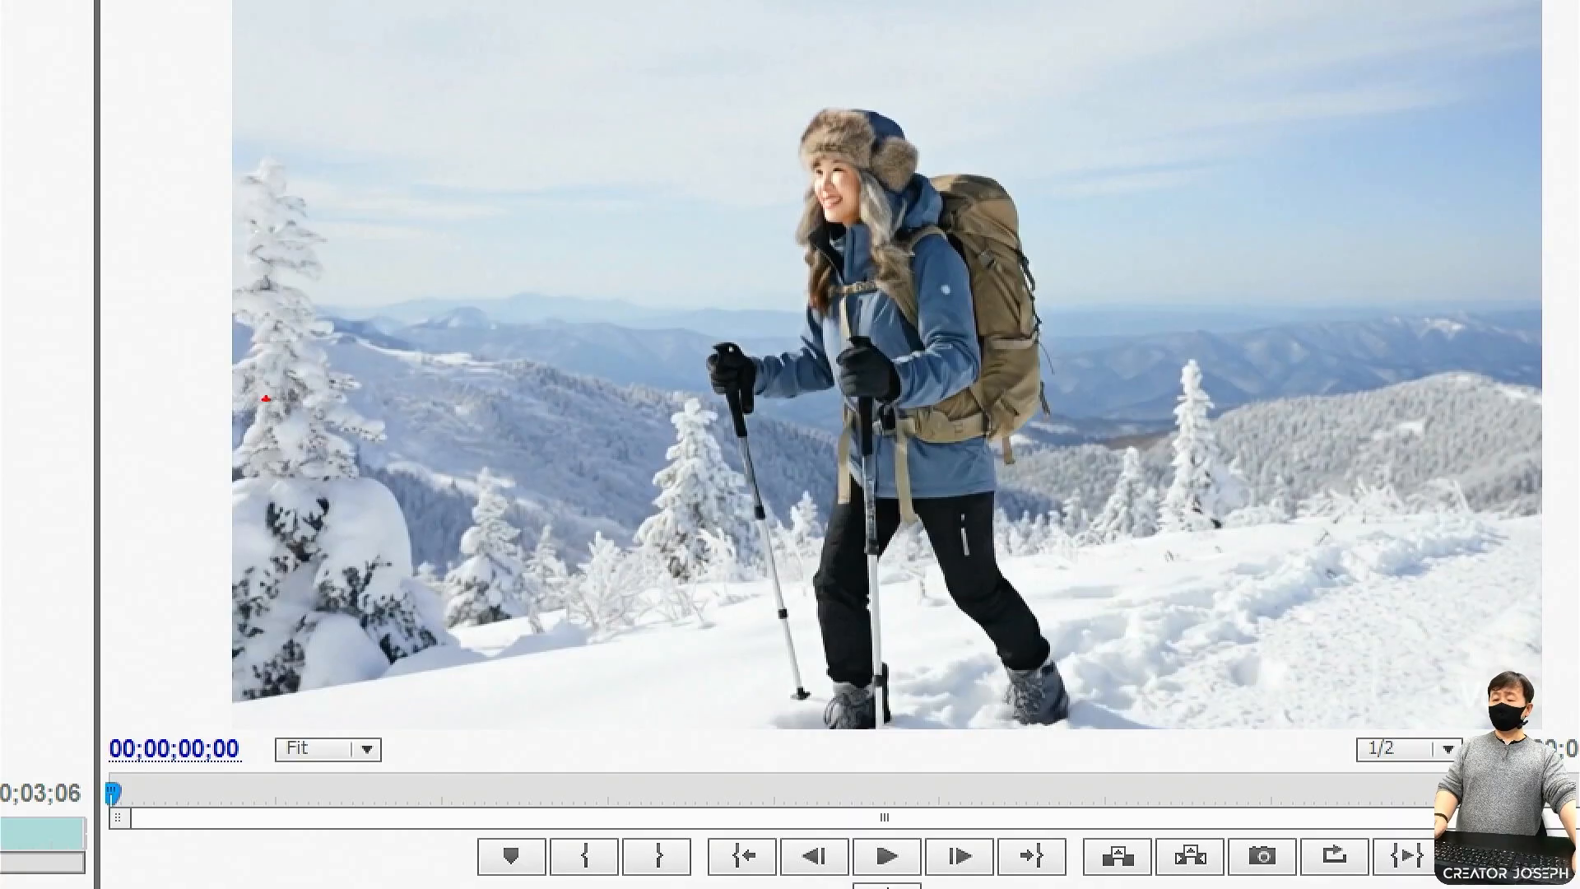
mouse_move(299, 435)
mouse_down()
mouse_move(1375, 583)
mouse_move(1487, 553)
mouse_up()
drag(325, 615, 1436, 691)
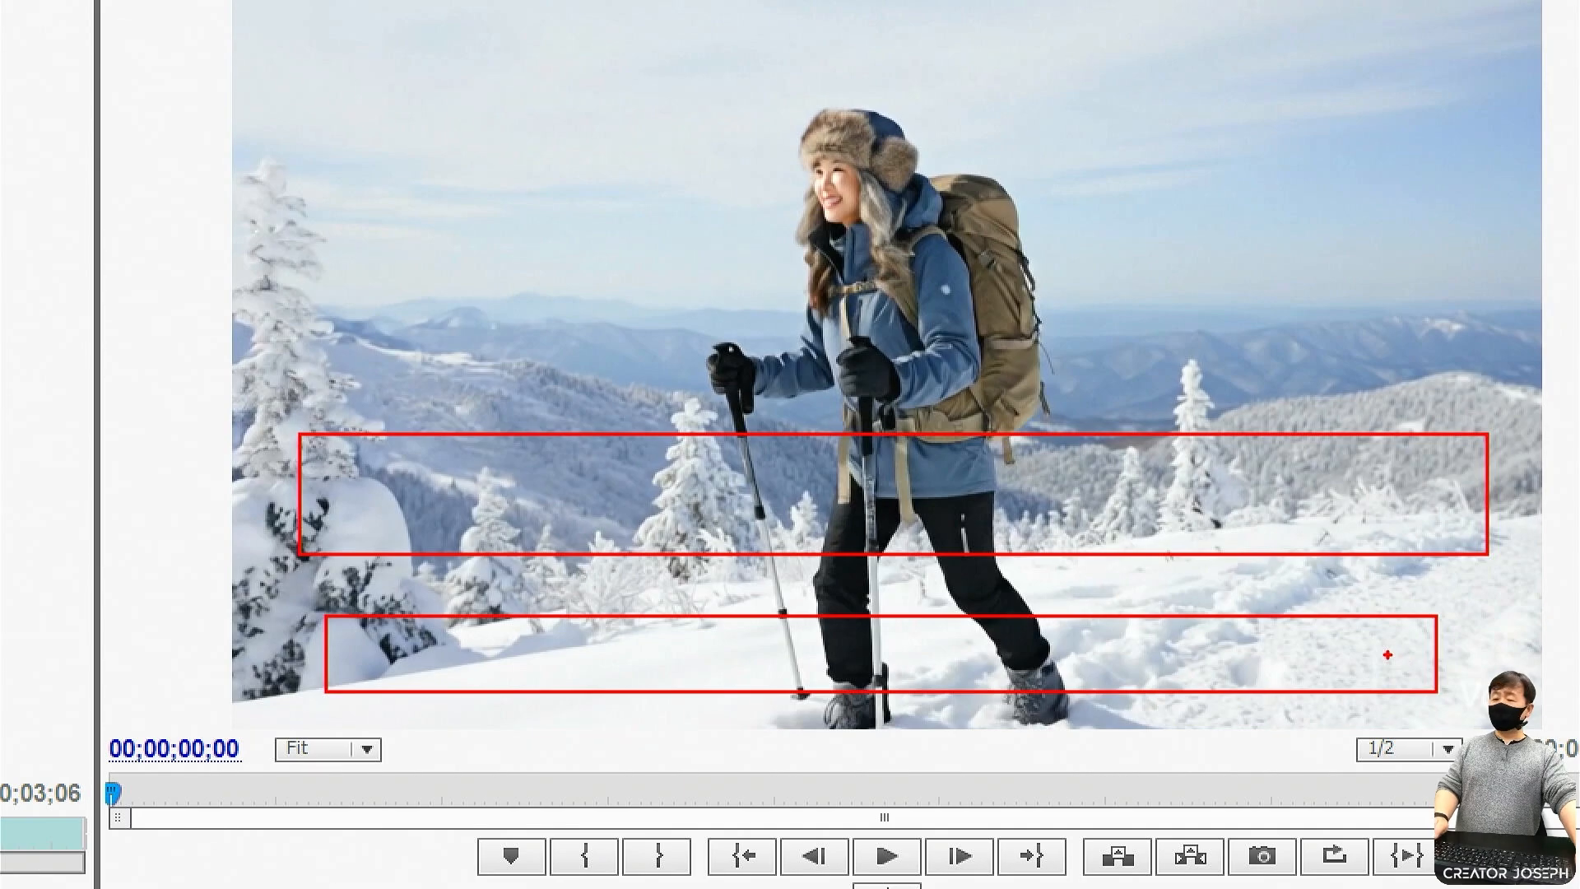
key(Escape)
key(ctrl+2)
drag(366, 124, 1279, 285)
drag(325, 314, 682, 540)
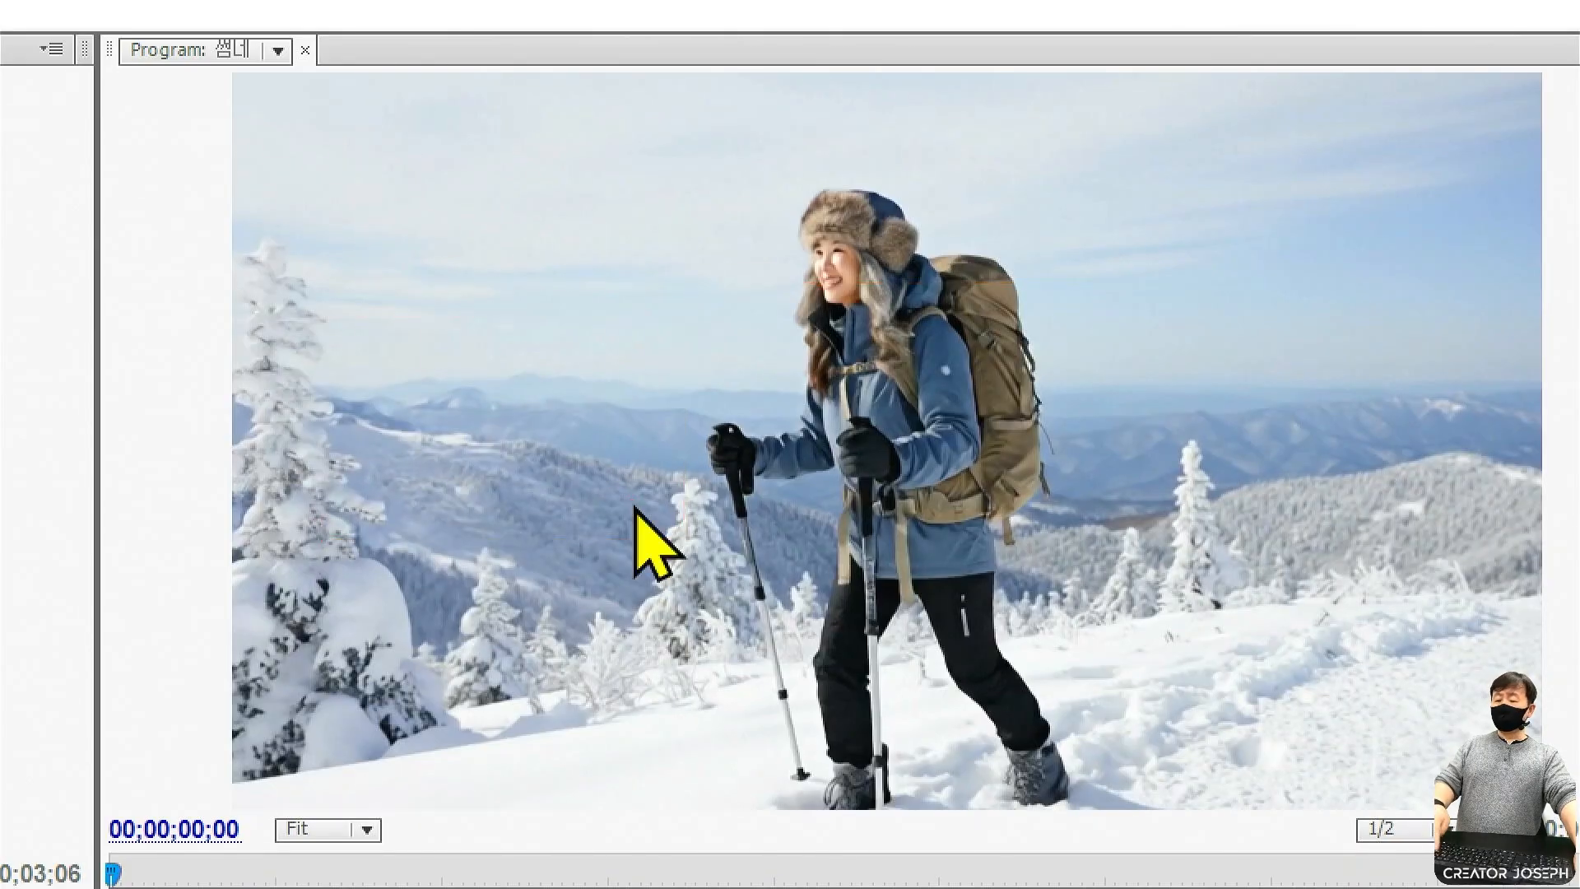
key(Escape)
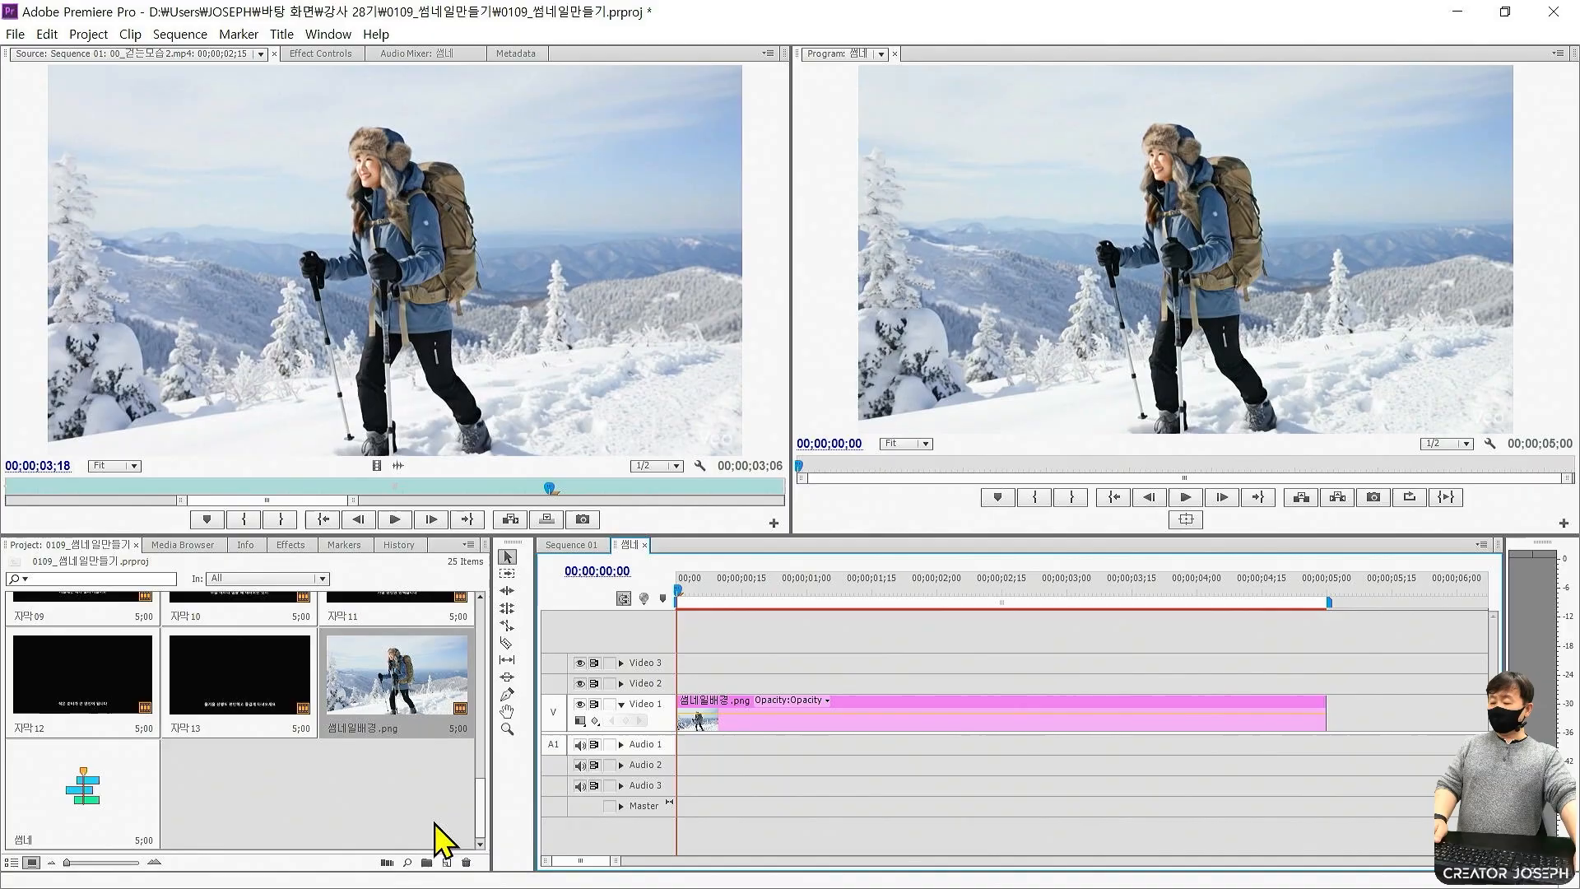
Create a new 1920 x 1080 title named 썸네일제.
click(447, 862)
click(482, 724)
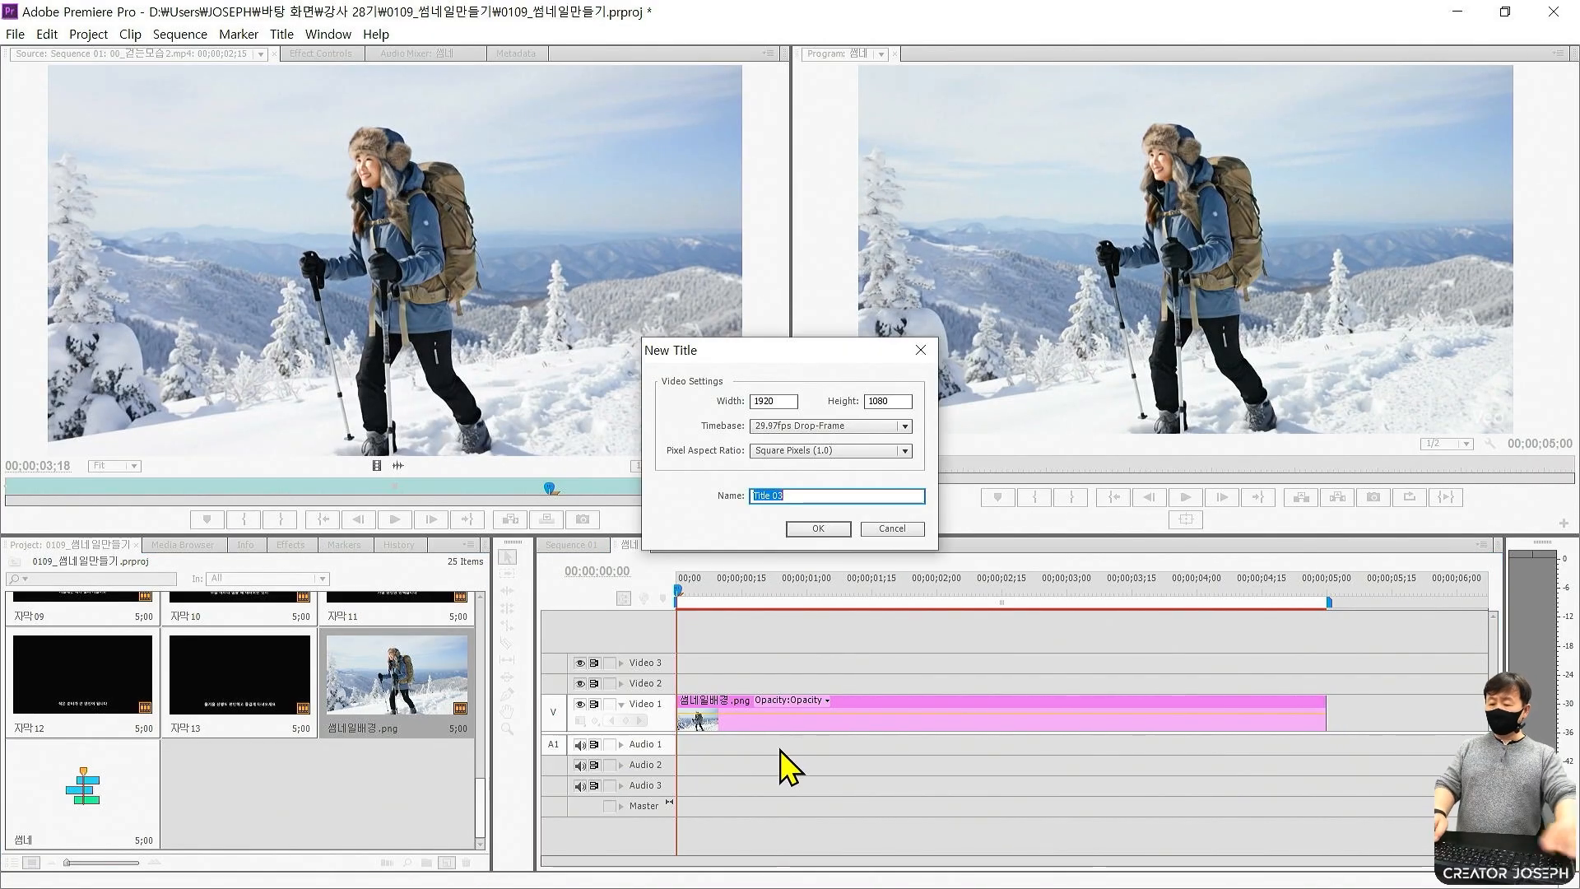
text(썸네일제목)
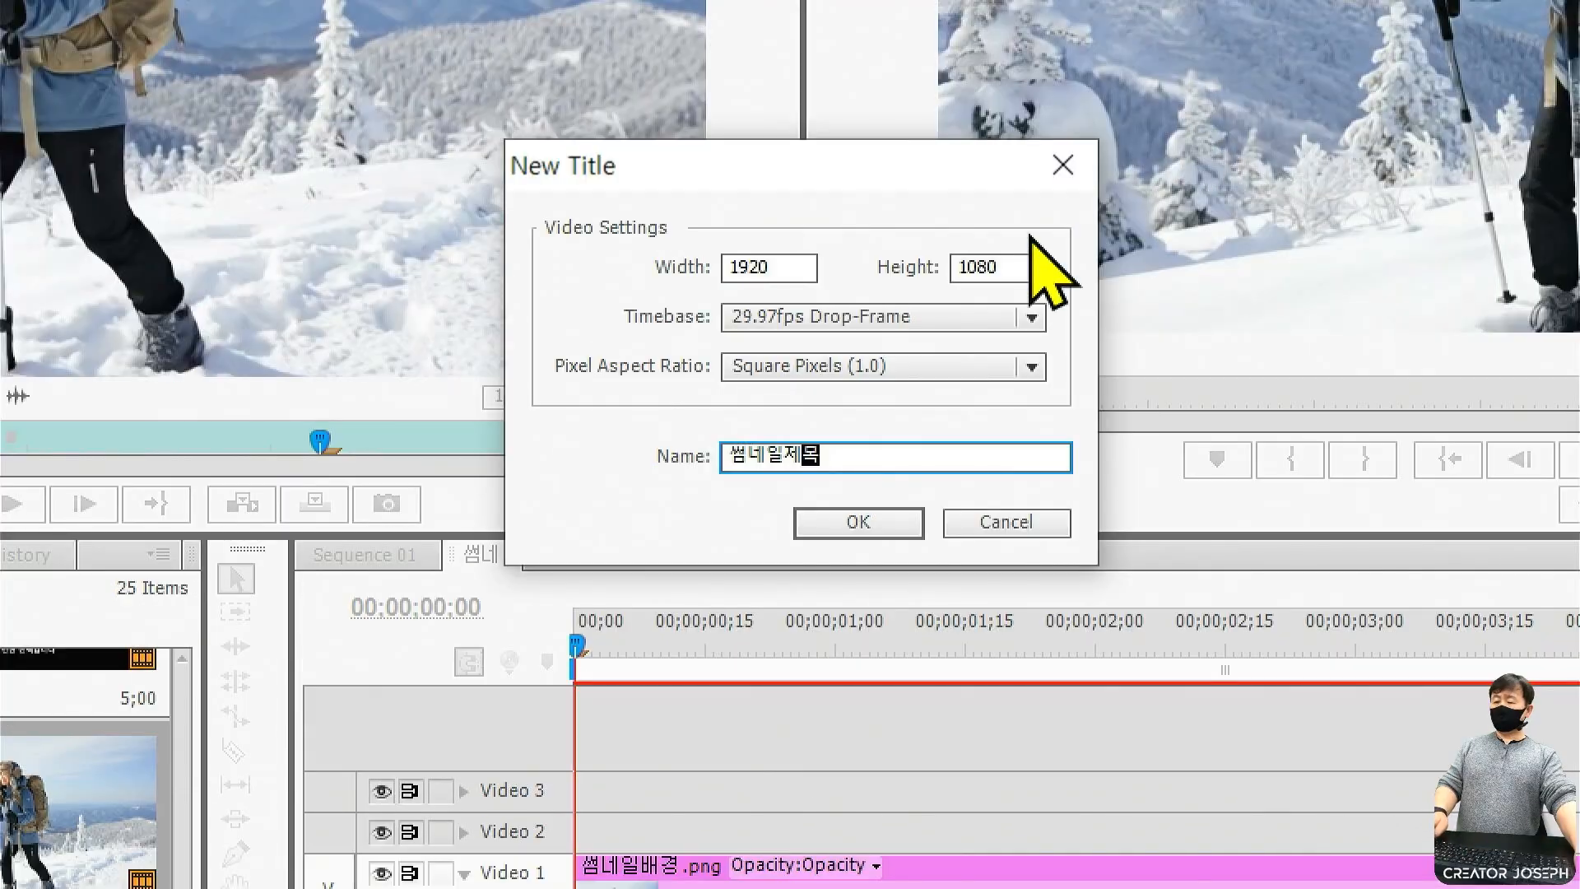
drag(628, 417, 835, 487)
mouse_move(862, 494)
mouse_down()
mouse_move(872, 522)
mouse_move(901, 486)
mouse_up()
key(Escape)
click(879, 520)
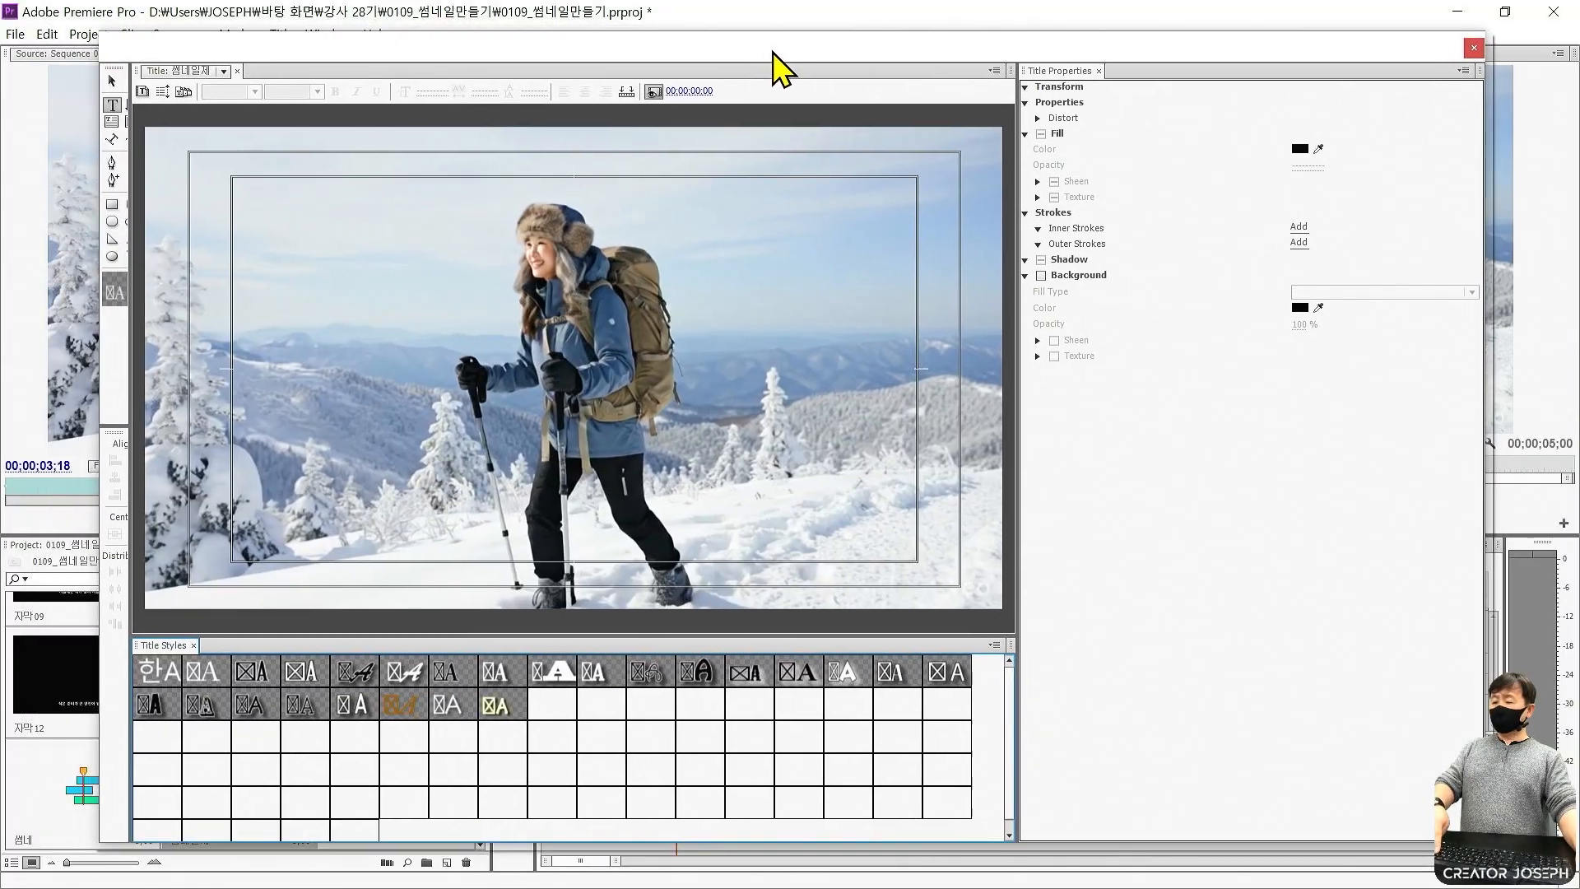
Rearrange the title window, widening the tool area and enlarging the drawing area for the title.
drag(772, 51, 773, 43)
drag(131, 129, 162, 118)
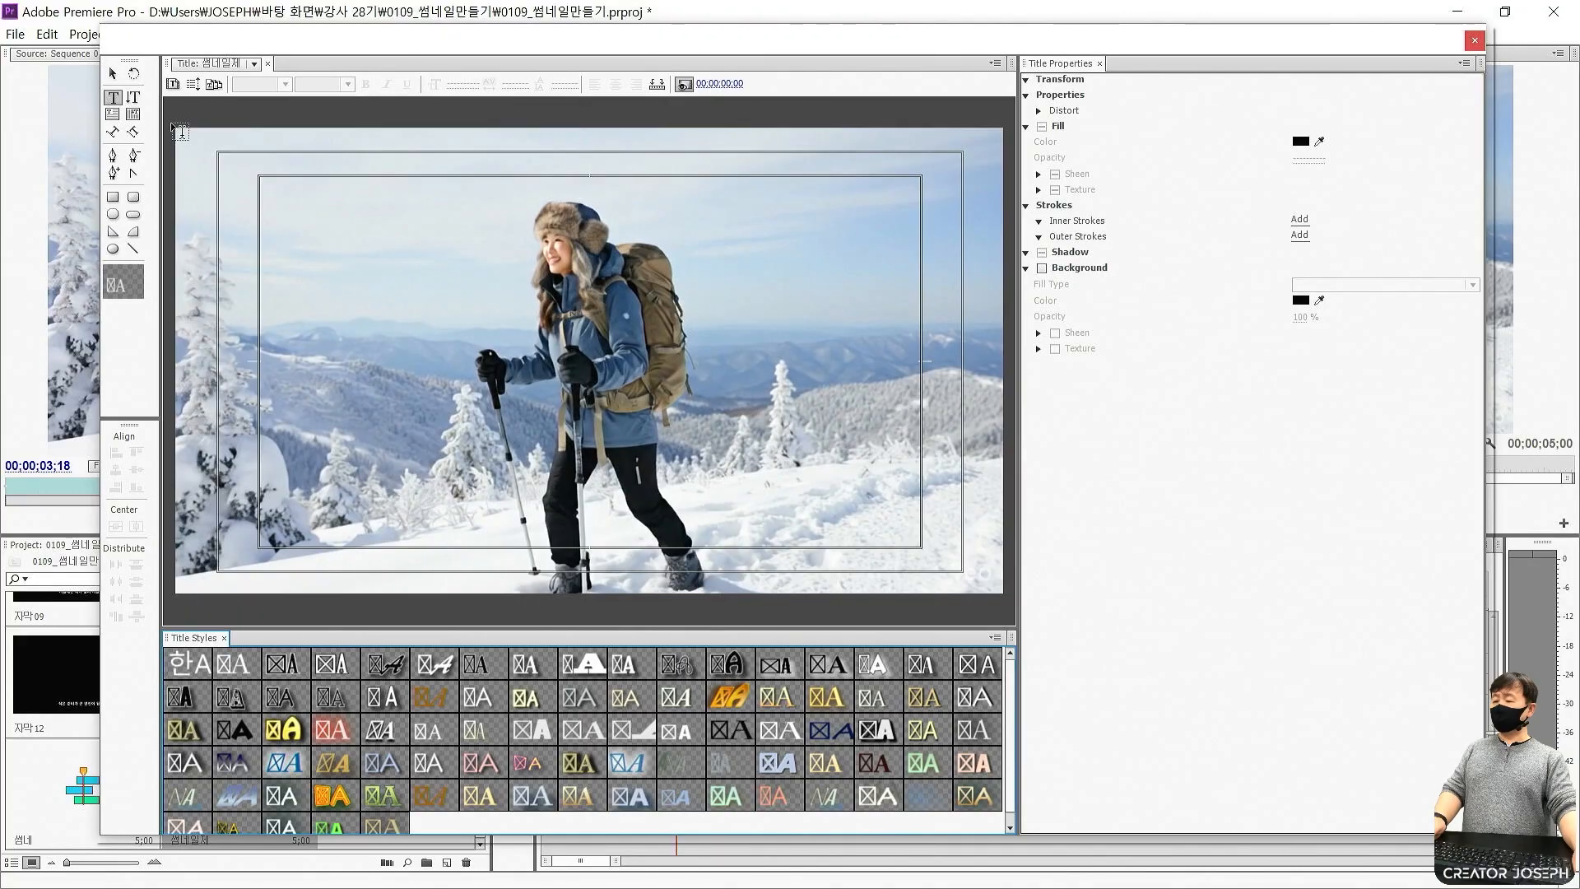
drag(1019, 297, 1059, 287)
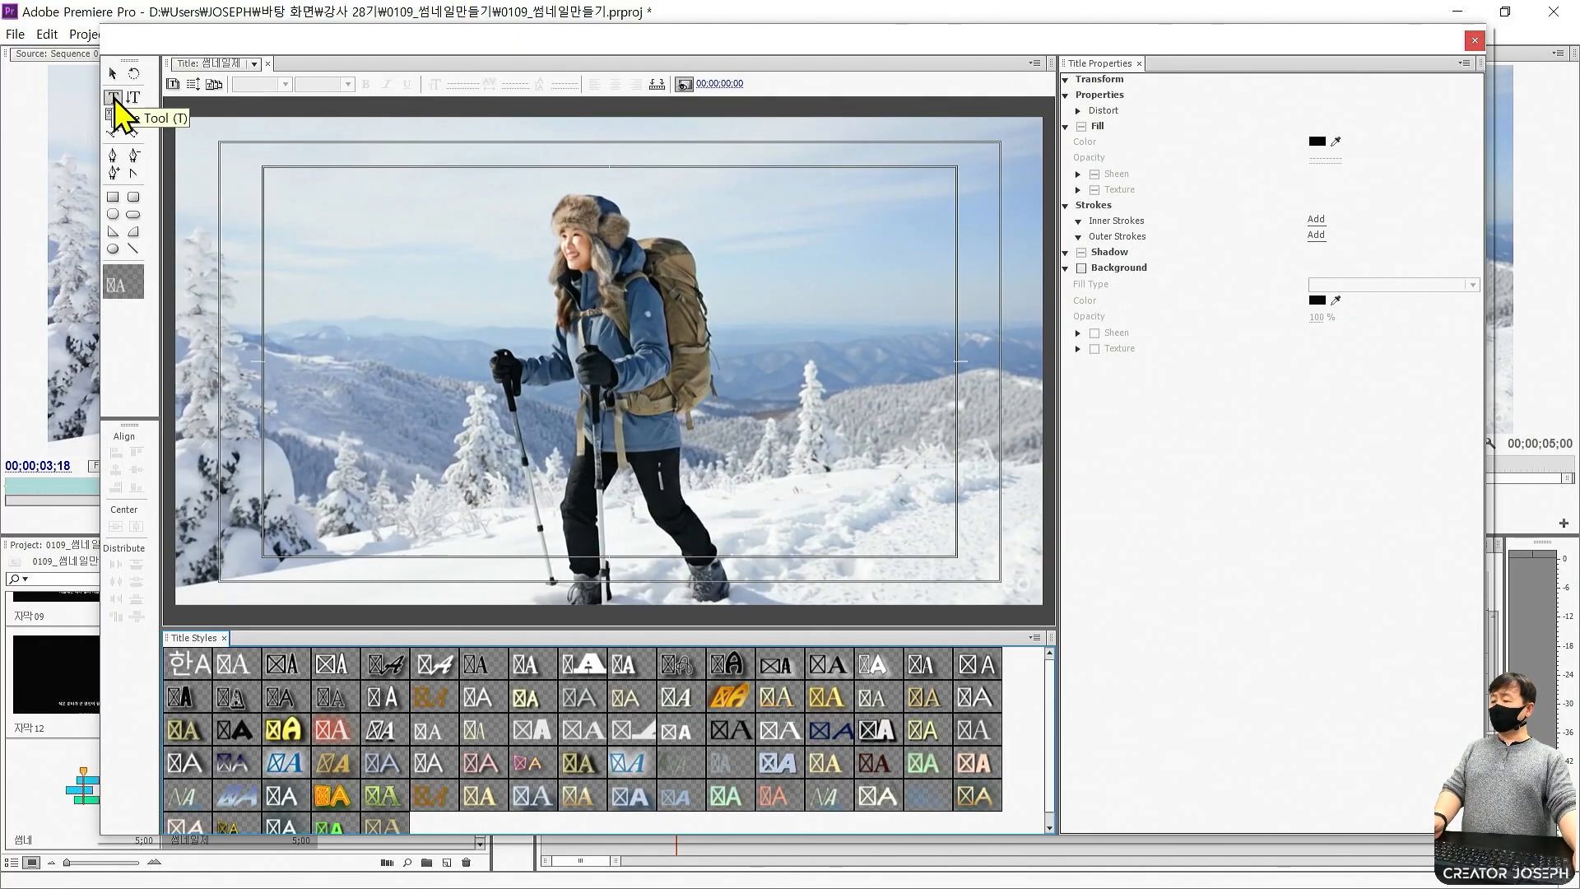
Add the text 시니어 건강정보 beside the hiker using the 한A Korean title style.
click(185, 666)
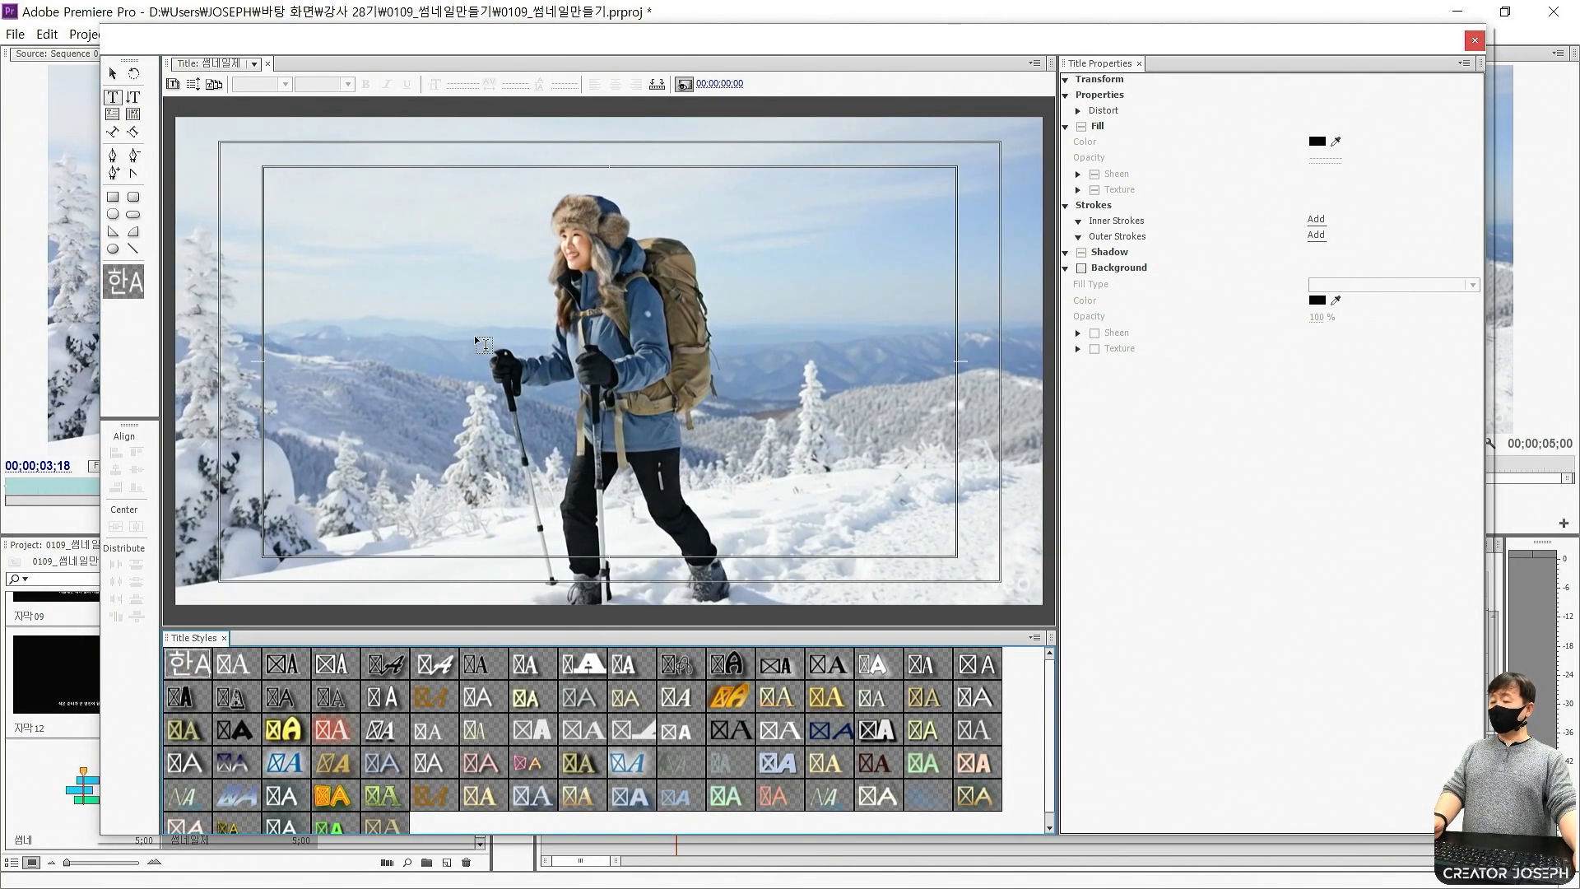
click(349, 298)
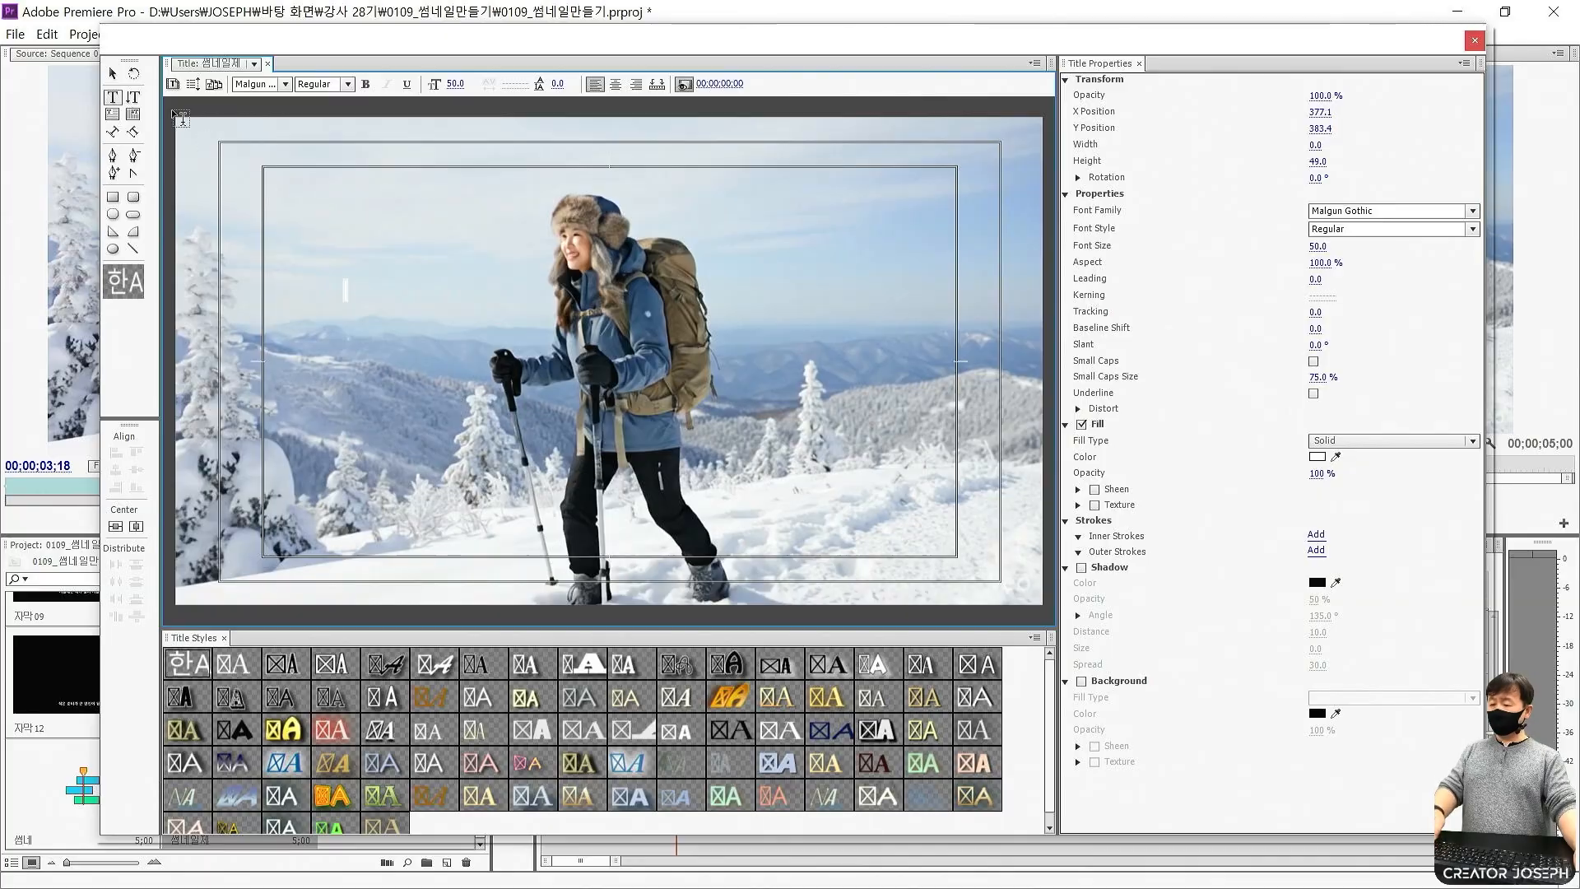
text(시니어 건강정보)
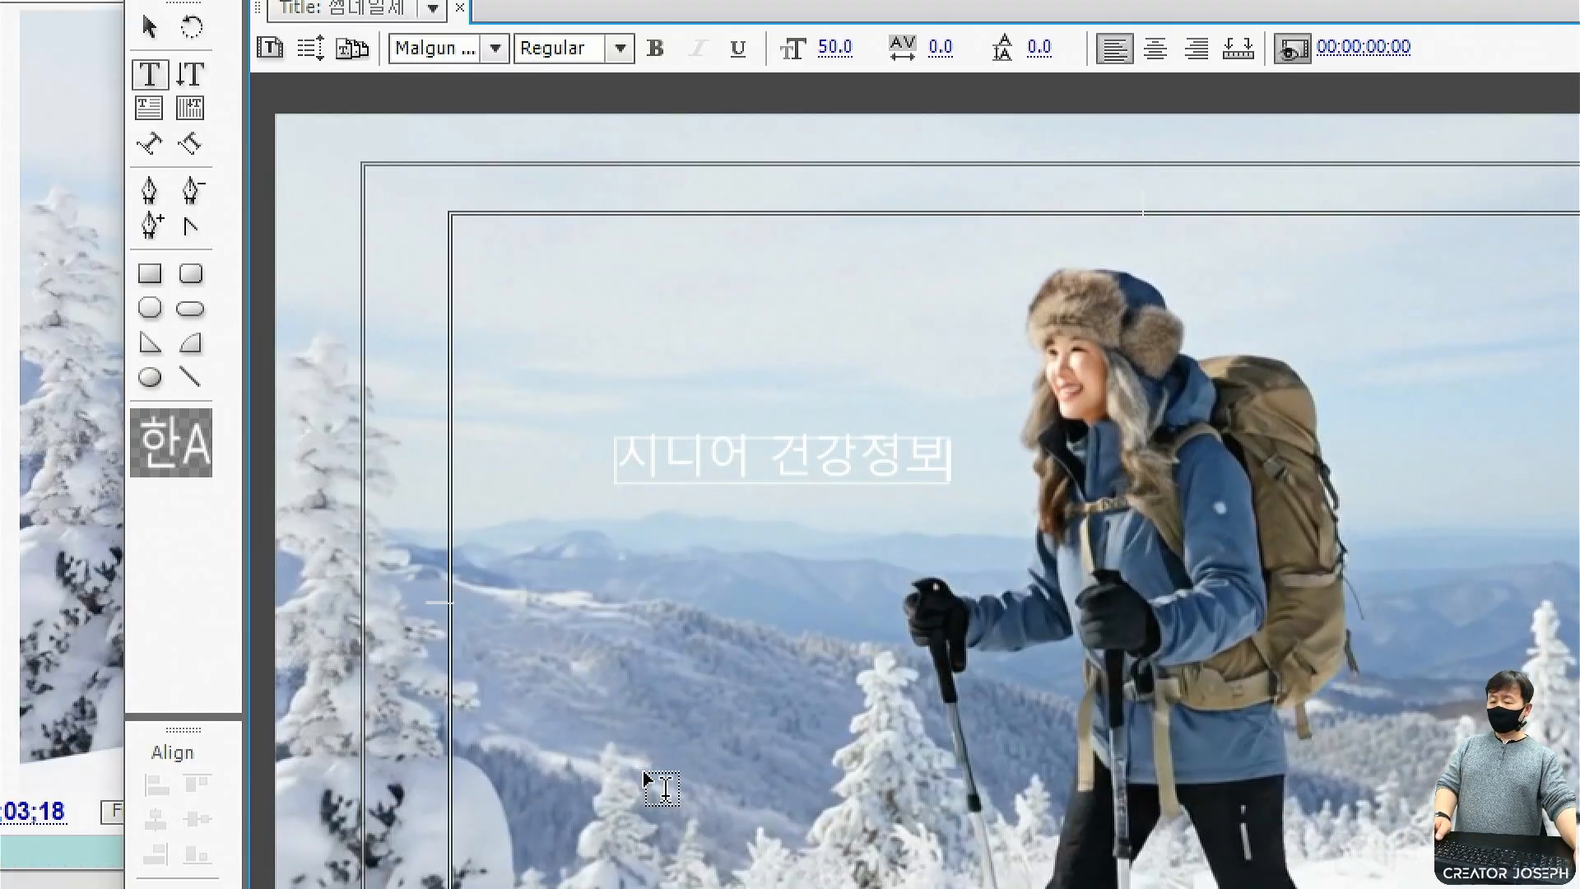
key(Escape)
click(215, 146)
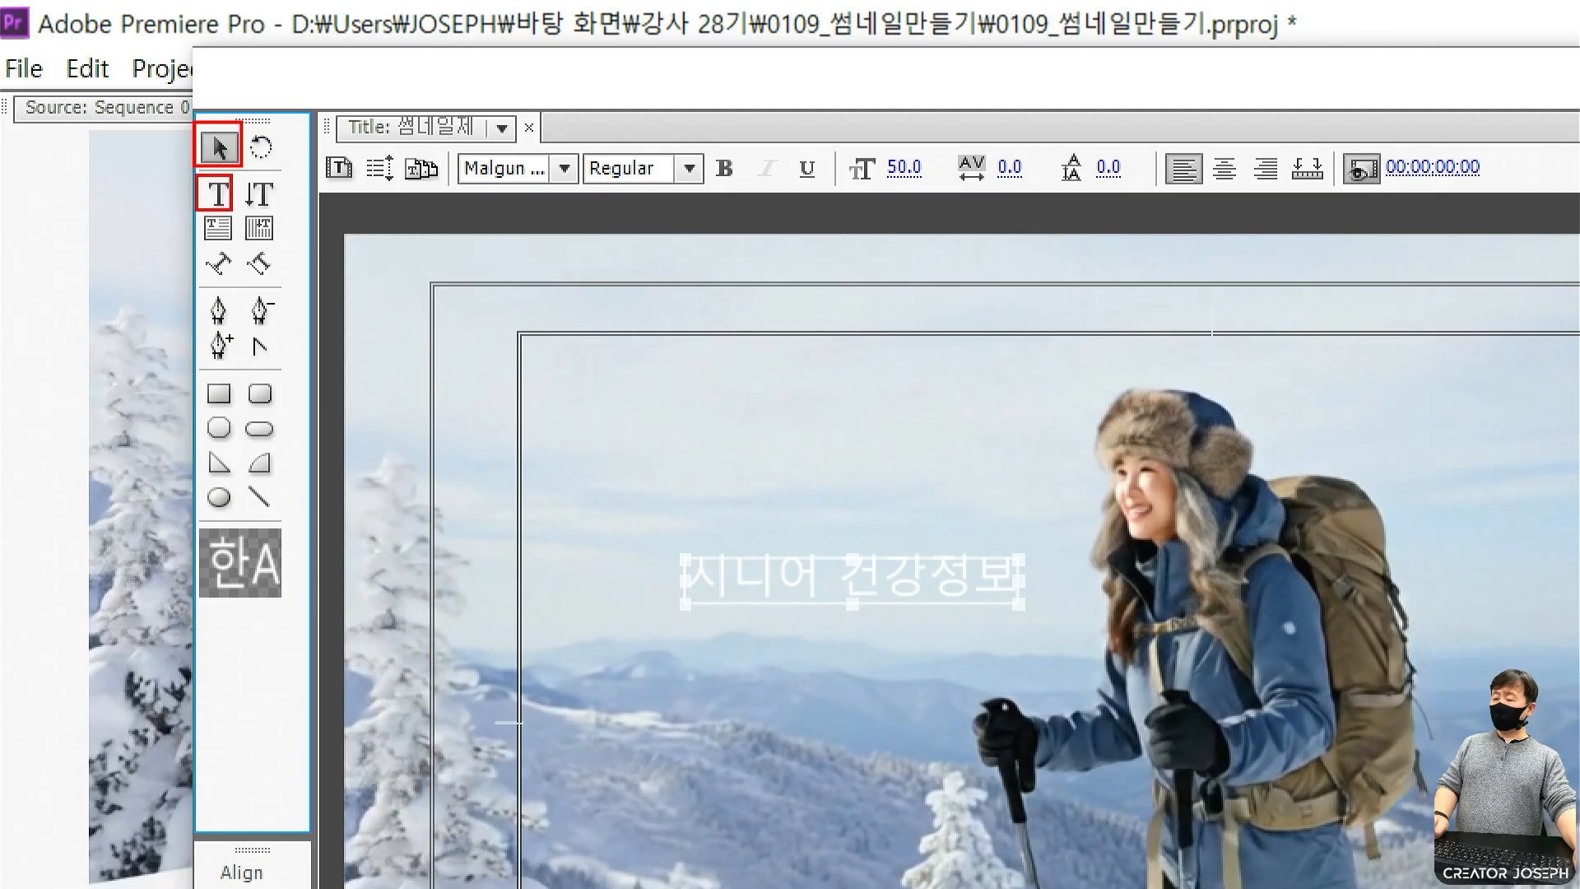
Add a separate text line 겨울산 등산 안전하게 즐기는 방법 below 시니어 건강정보.
mouse_move(687, 697)
mouse_down()
mouse_move(705, 679)
mouse_move(966, 706)
mouse_up()
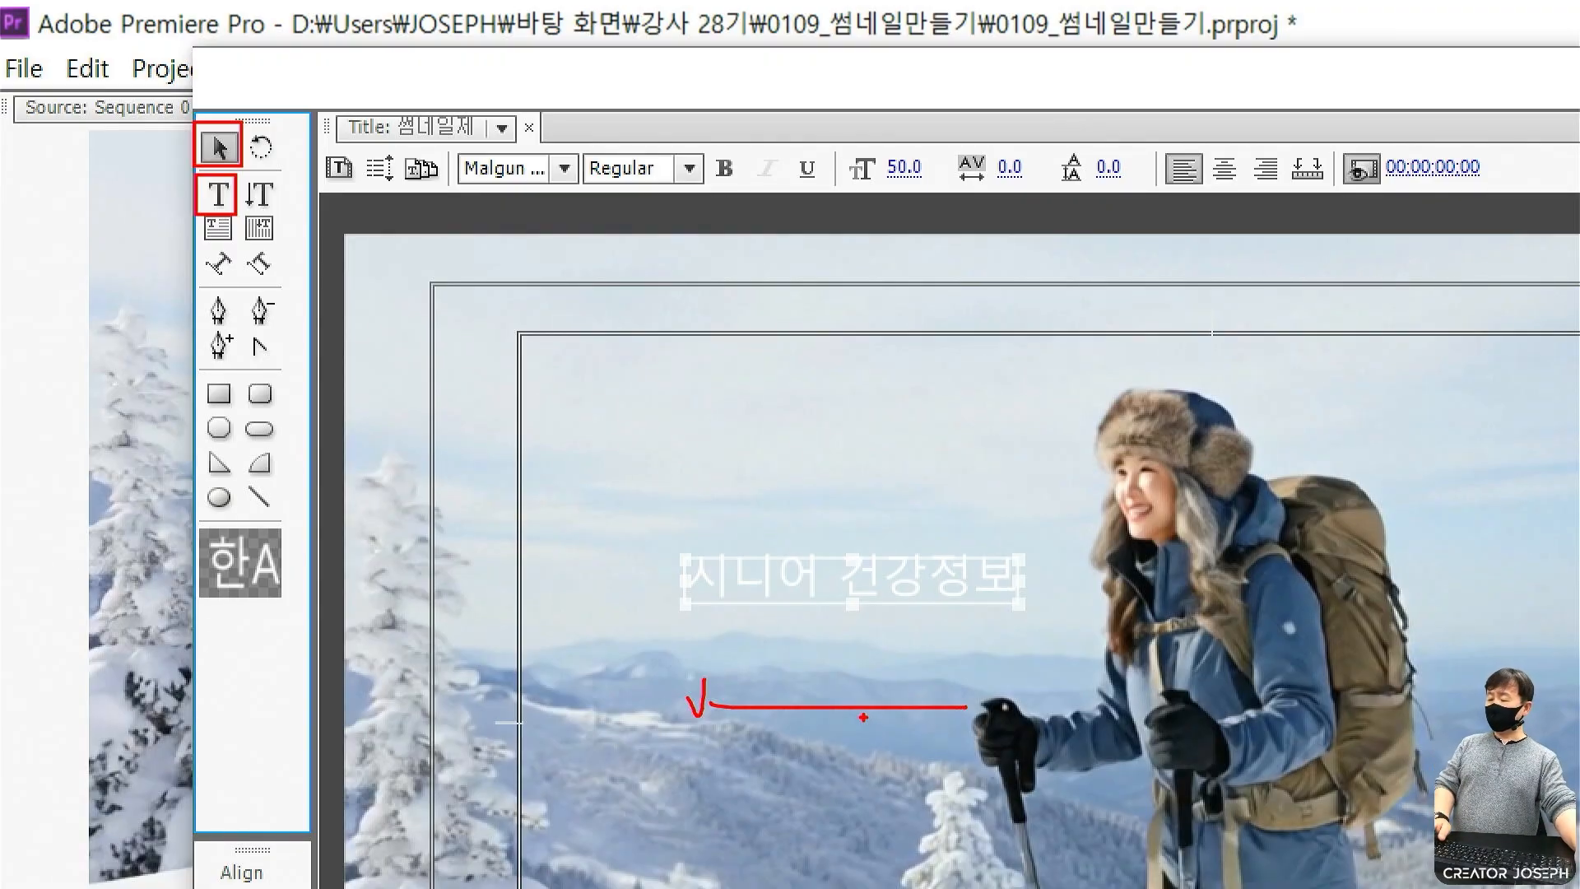
key(Escape)
click(214, 206)
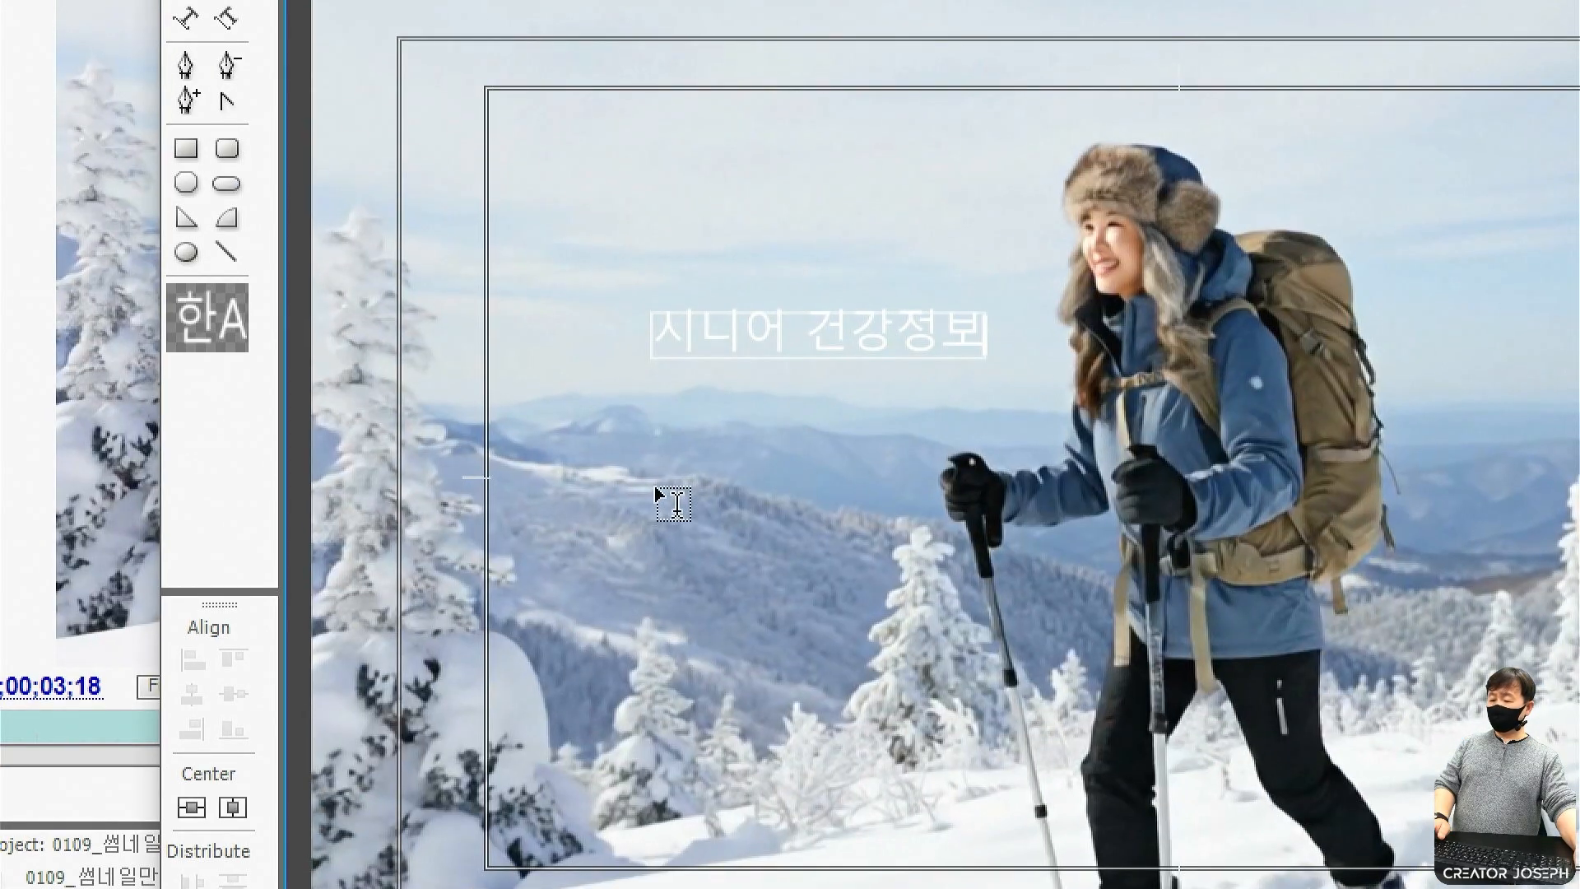
click(691, 163)
text(겨울산 등산 안전하게 즐기는 방법)
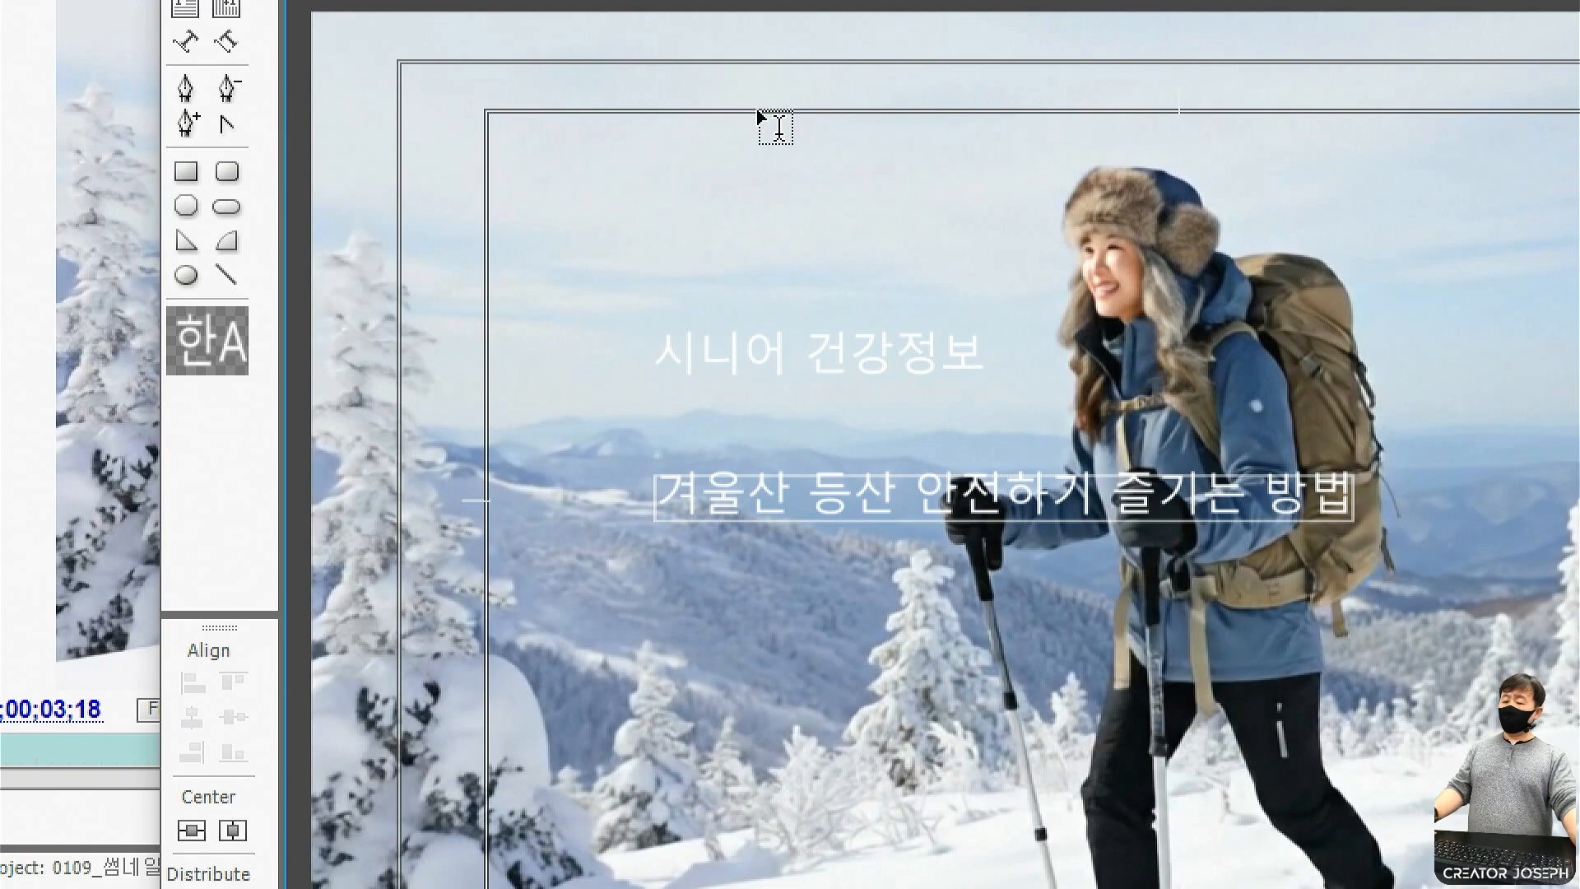
click(1055, 493)
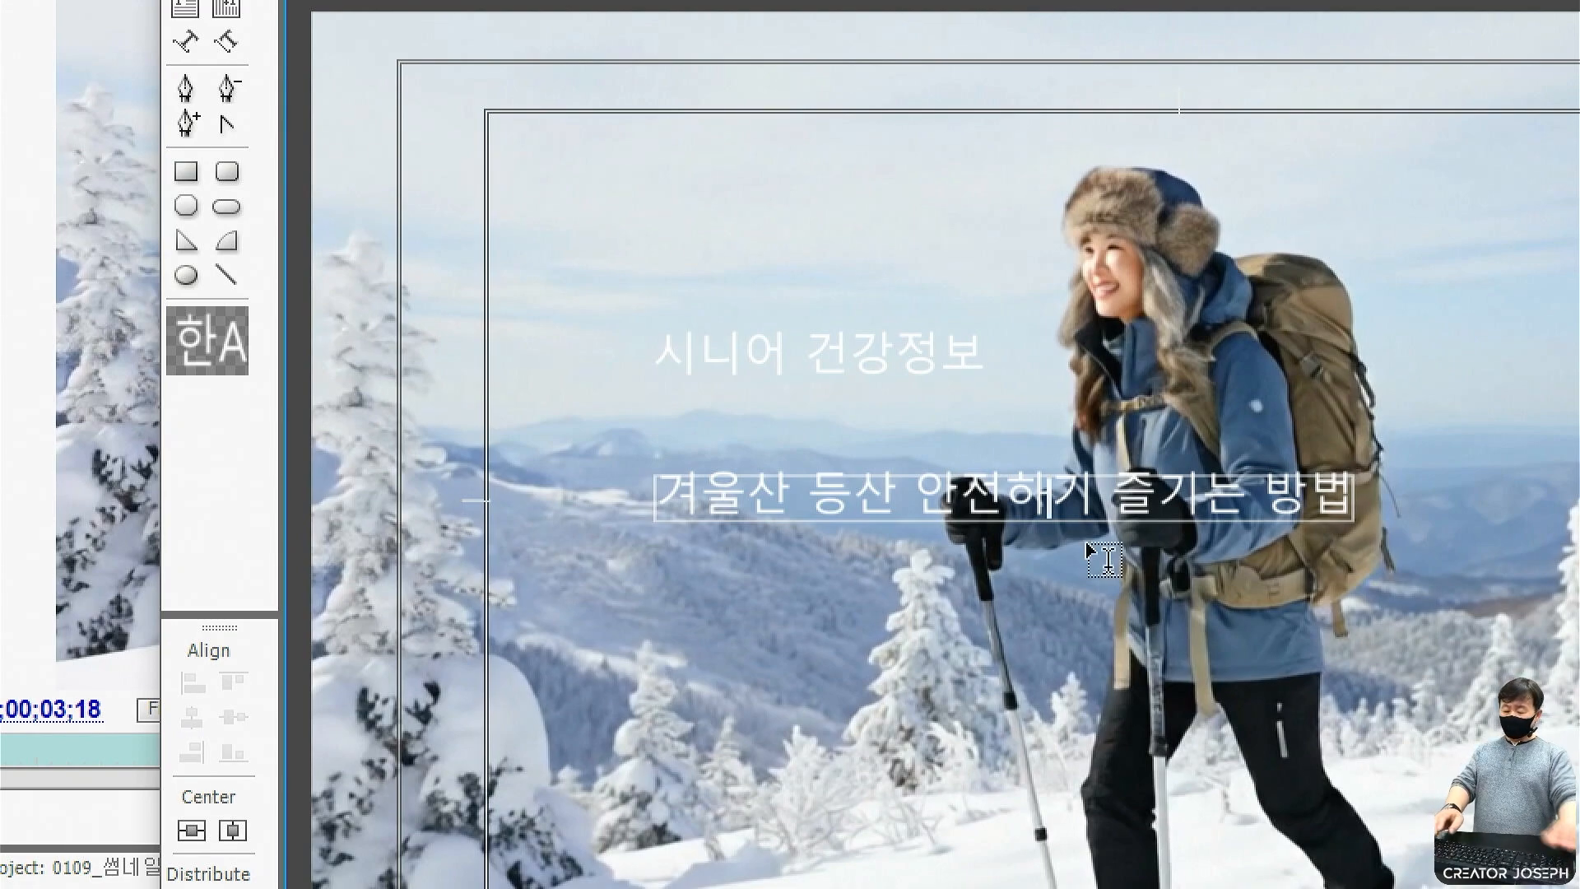
Correct the mistyped ending in the second text line so the word reads 안전하게.
key(Delete)
text(게)
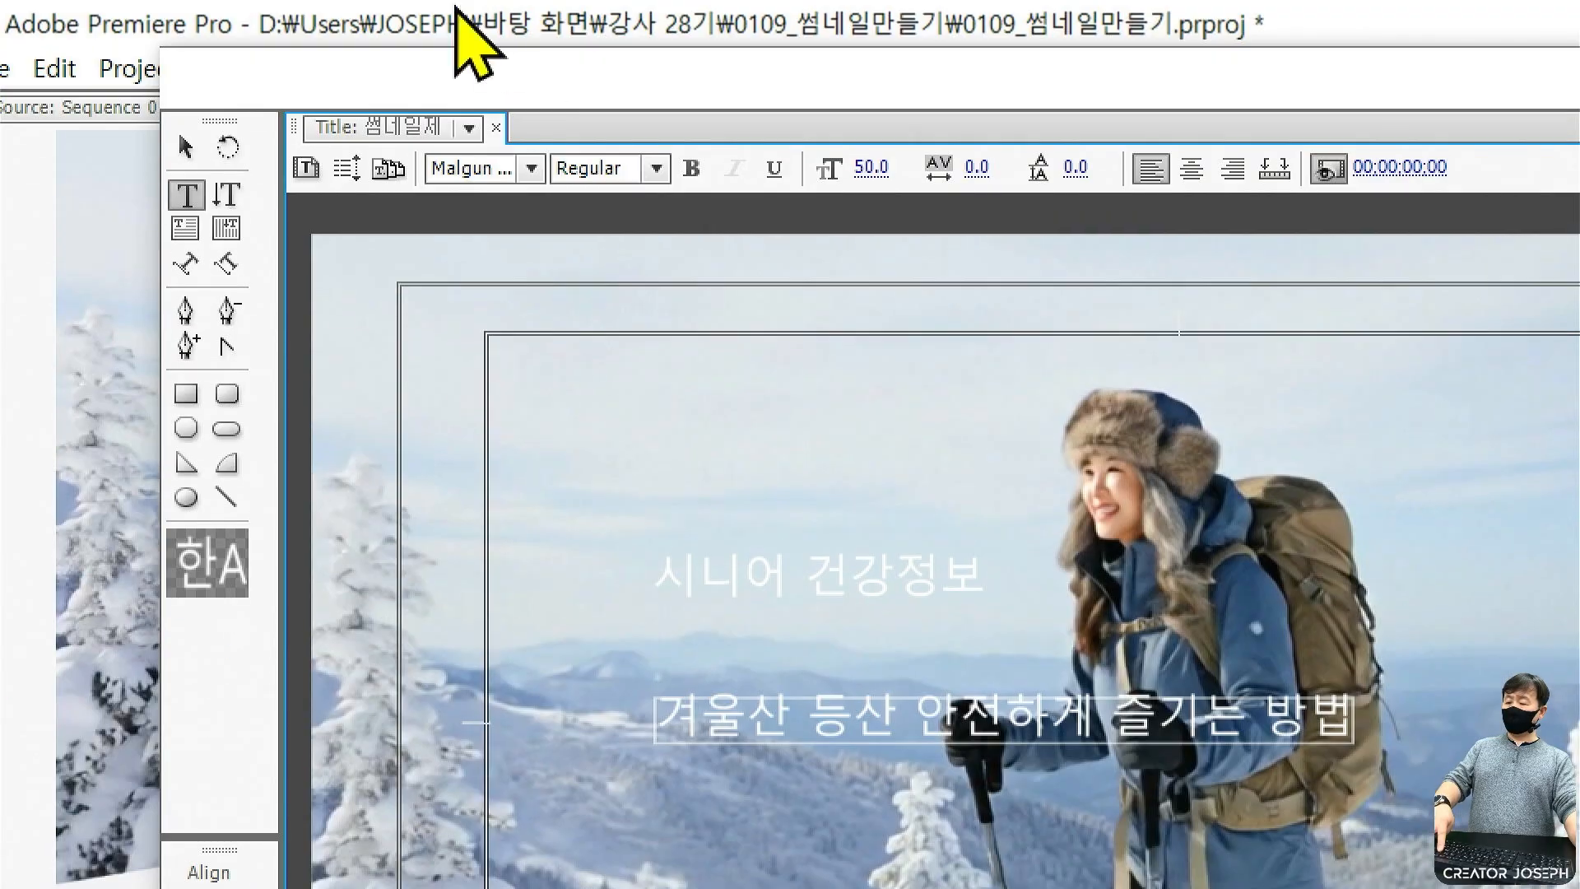
click(191, 149)
Set both title lines together to font size 100 and the Bold font style.
click(595, 108)
click(466, 294)
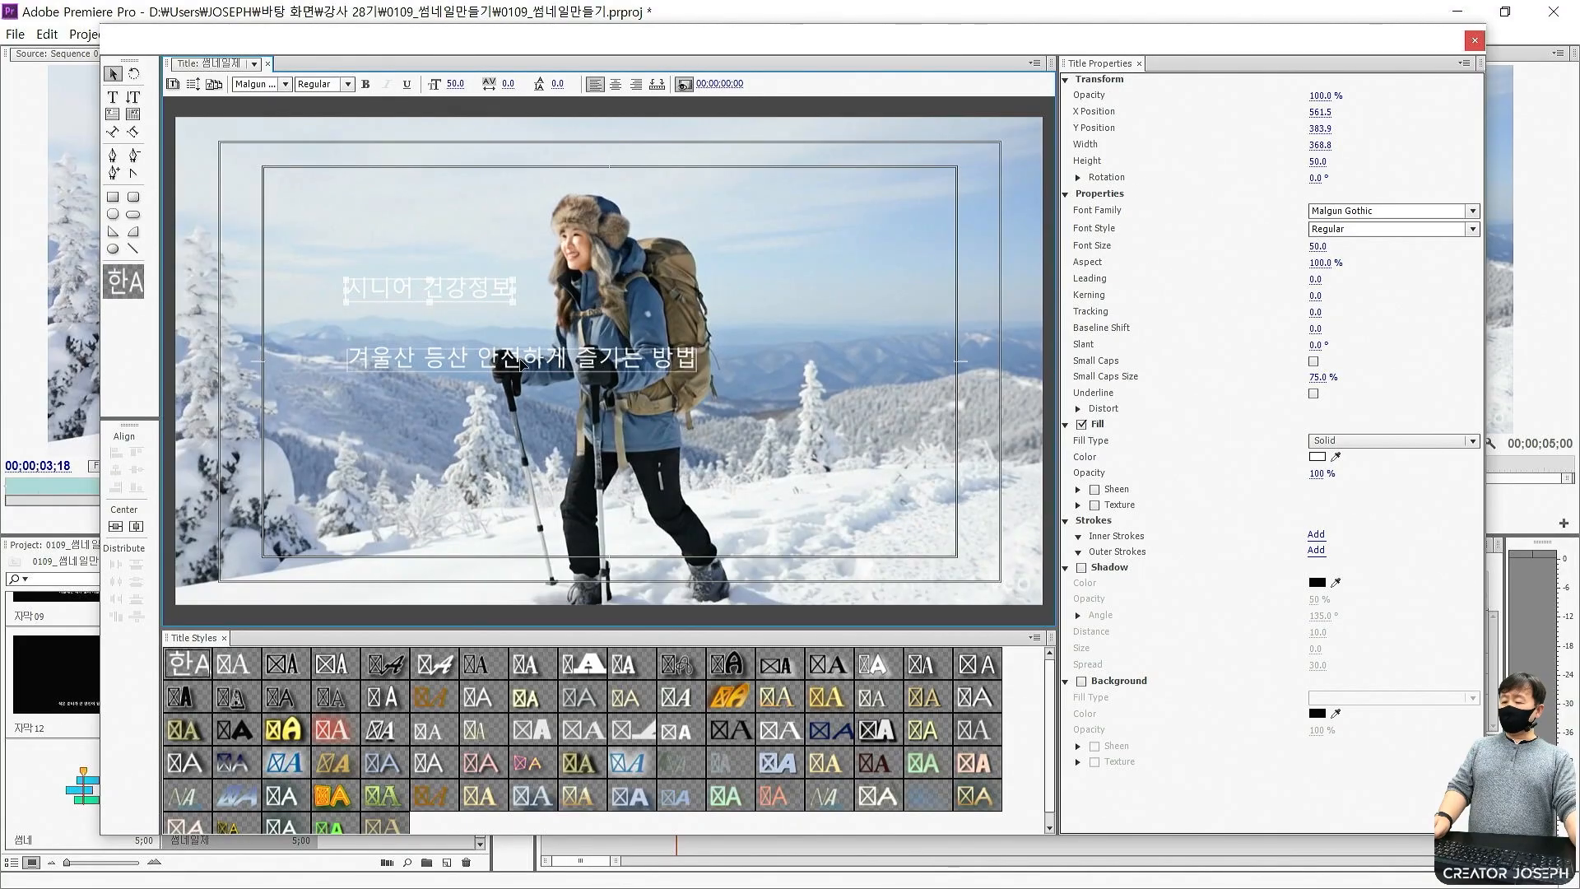
shift+click(511, 360)
text(100)
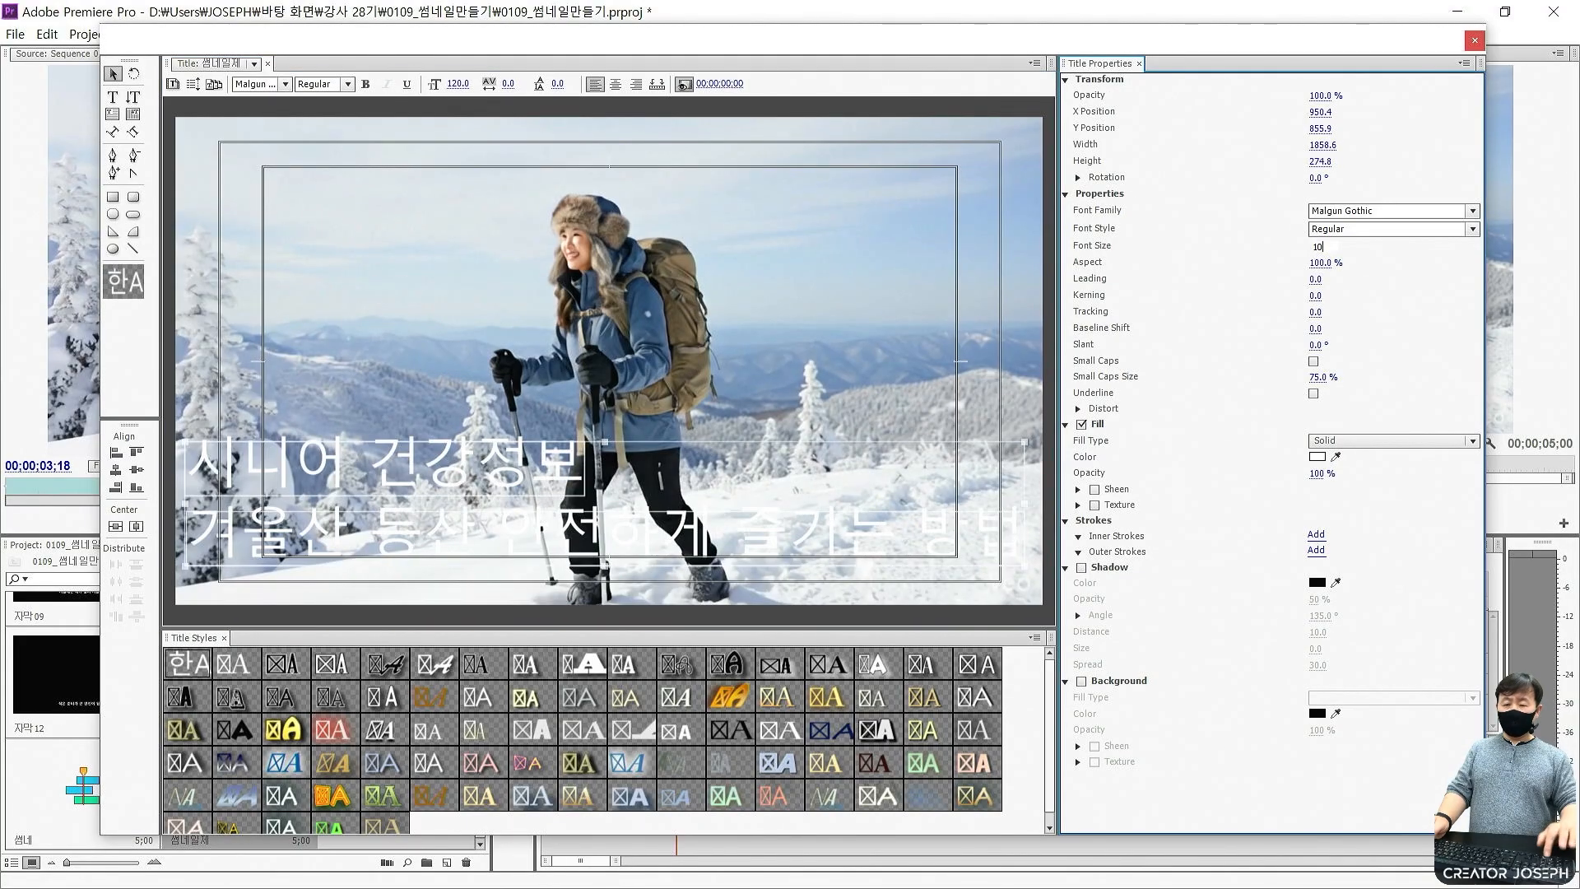
key(Return)
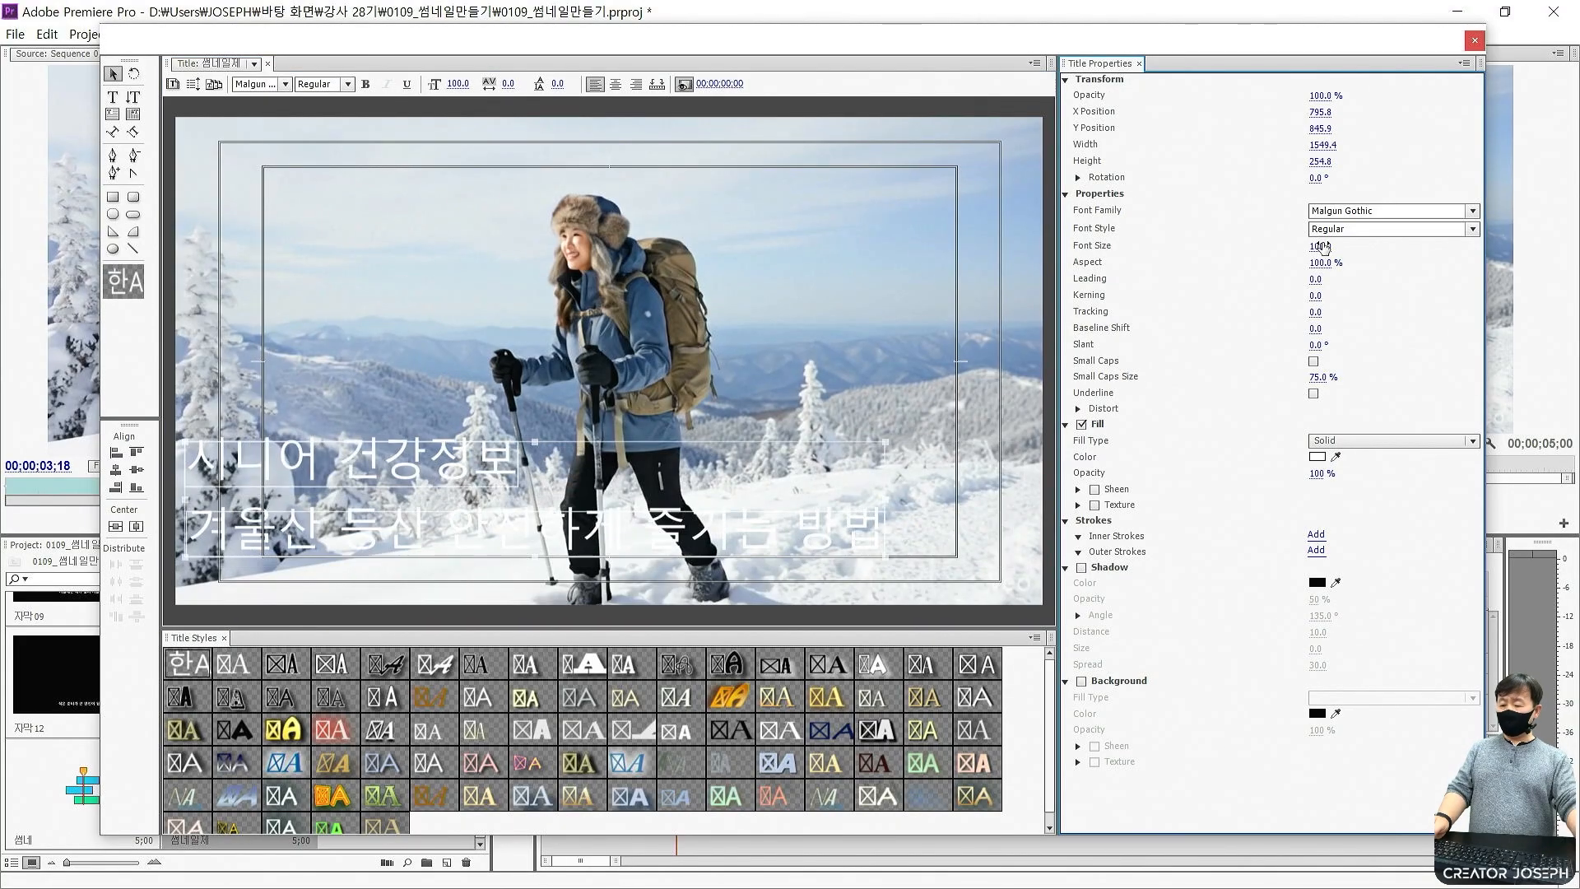
click(1472, 229)
click(1365, 249)
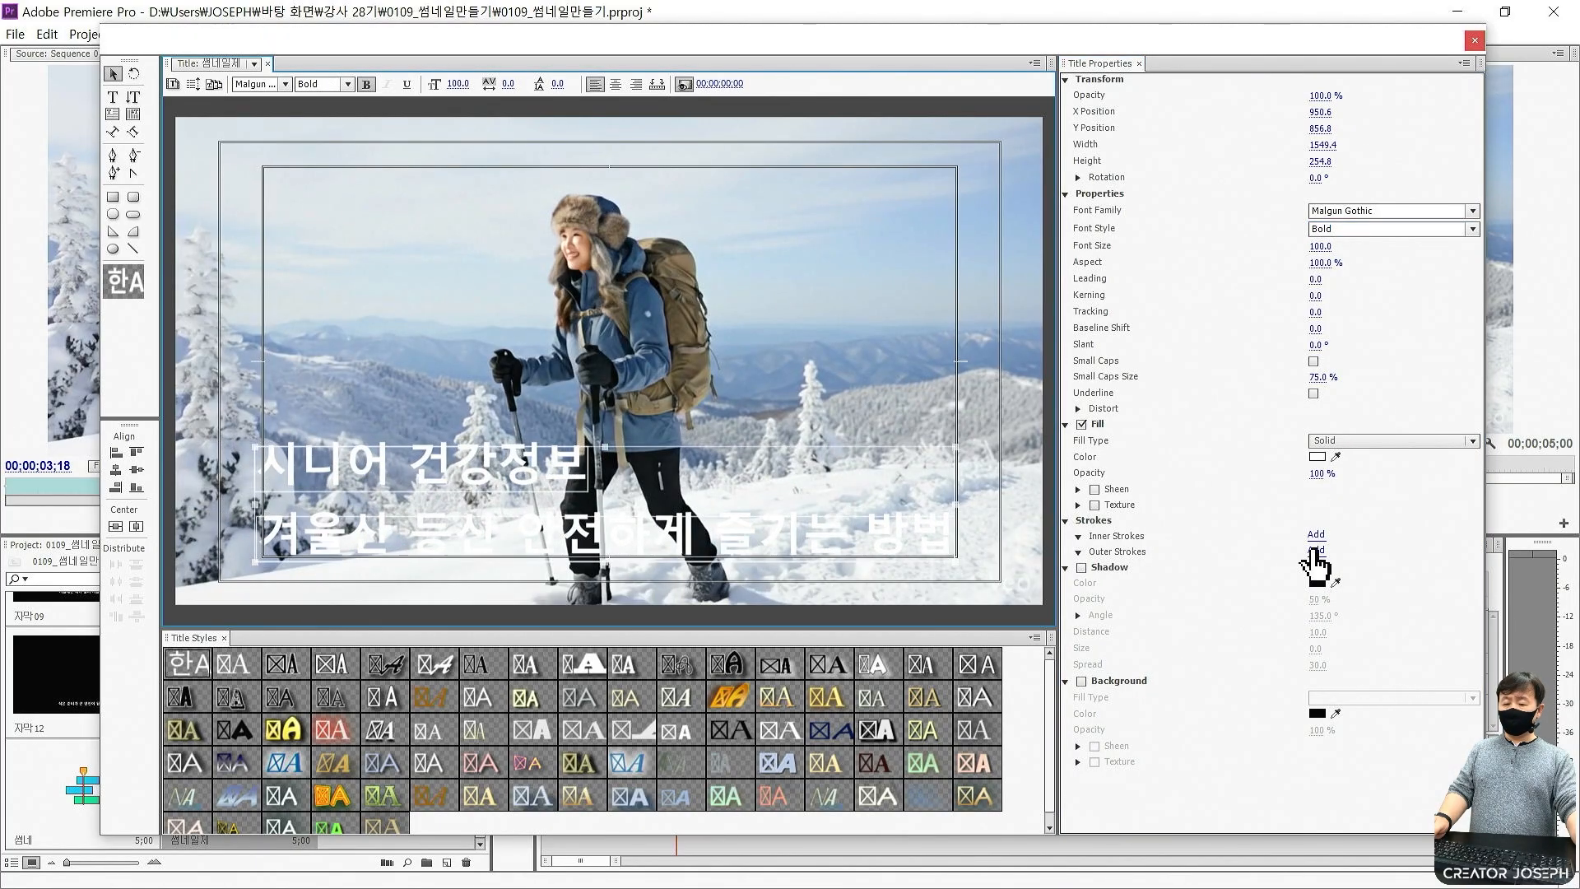
Add an outer edge stroke with size 50 to both title lines.
click(1316, 550)
drag(1311, 601, 1411, 578)
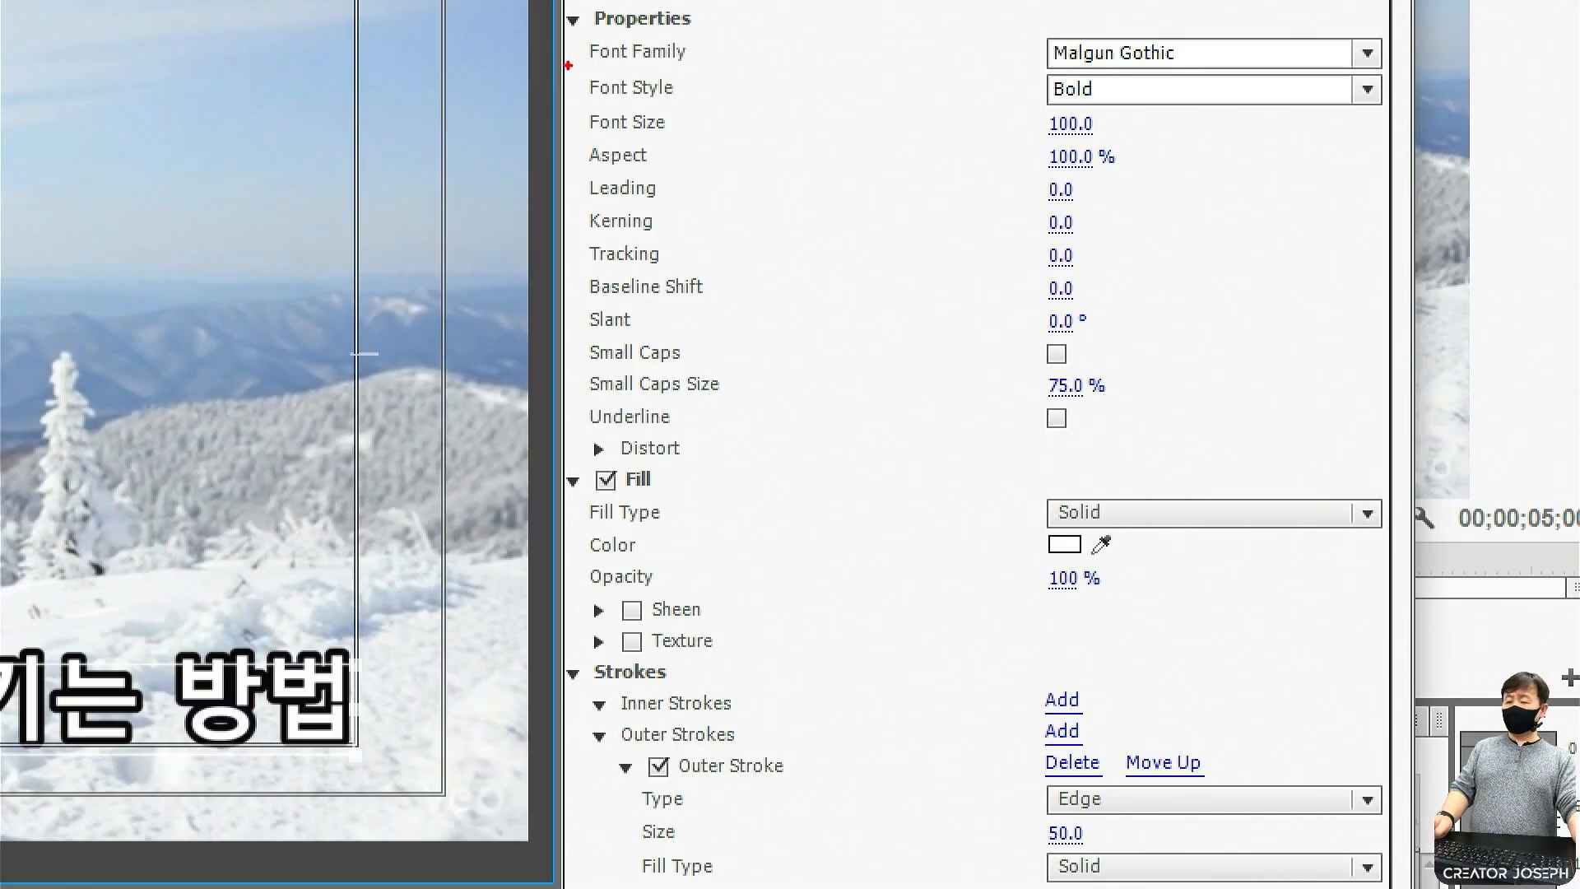
drag(568, 65, 1387, 142)
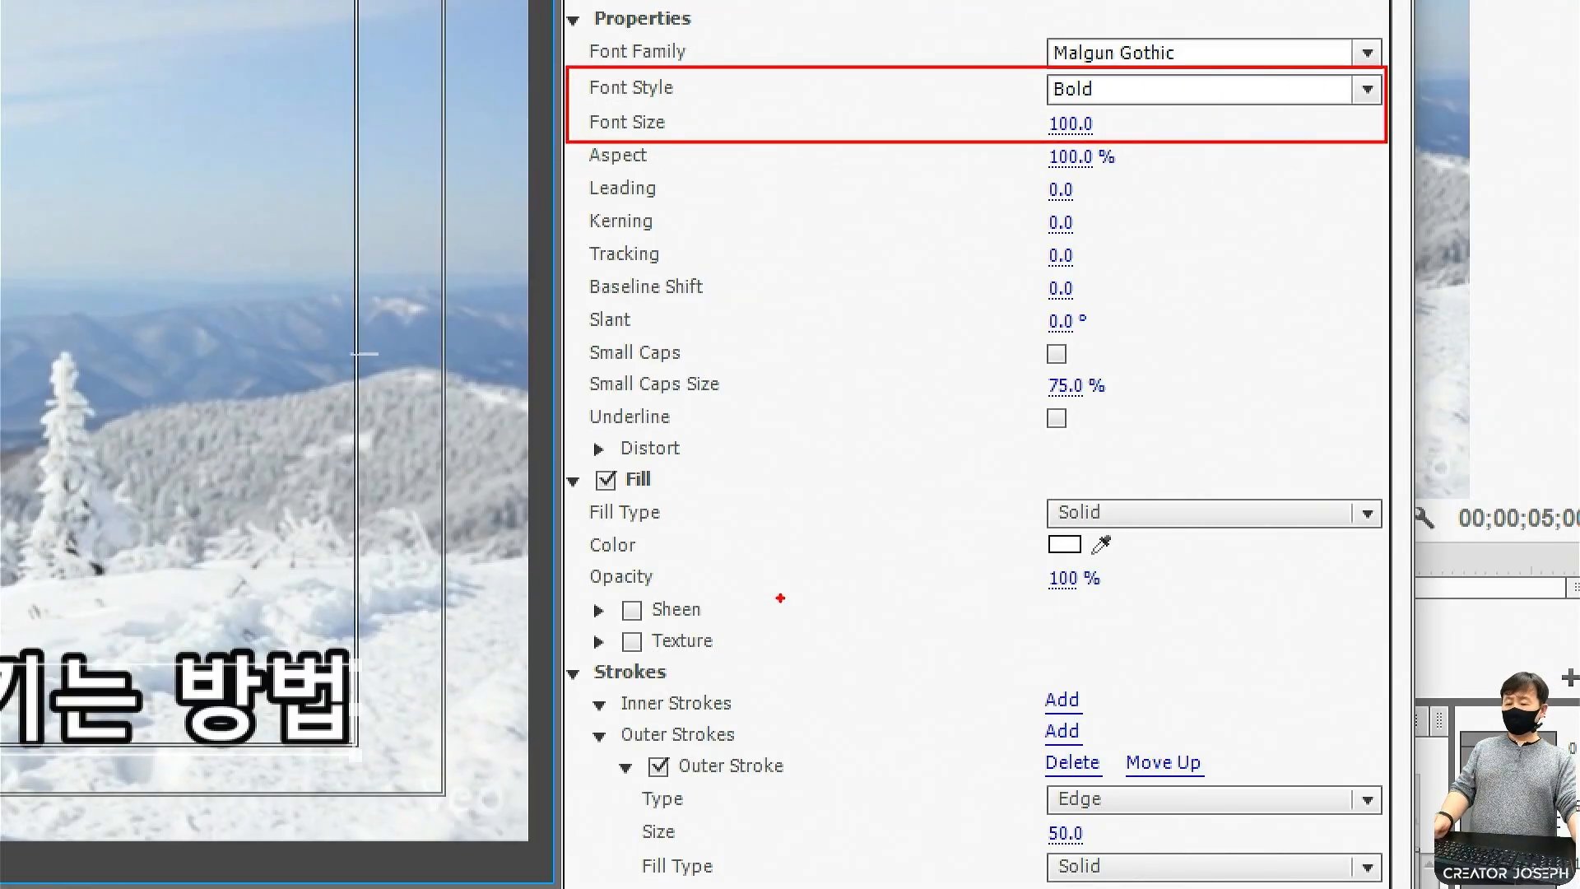
drag(592, 722, 1112, 744)
drag(1036, 811, 1107, 851)
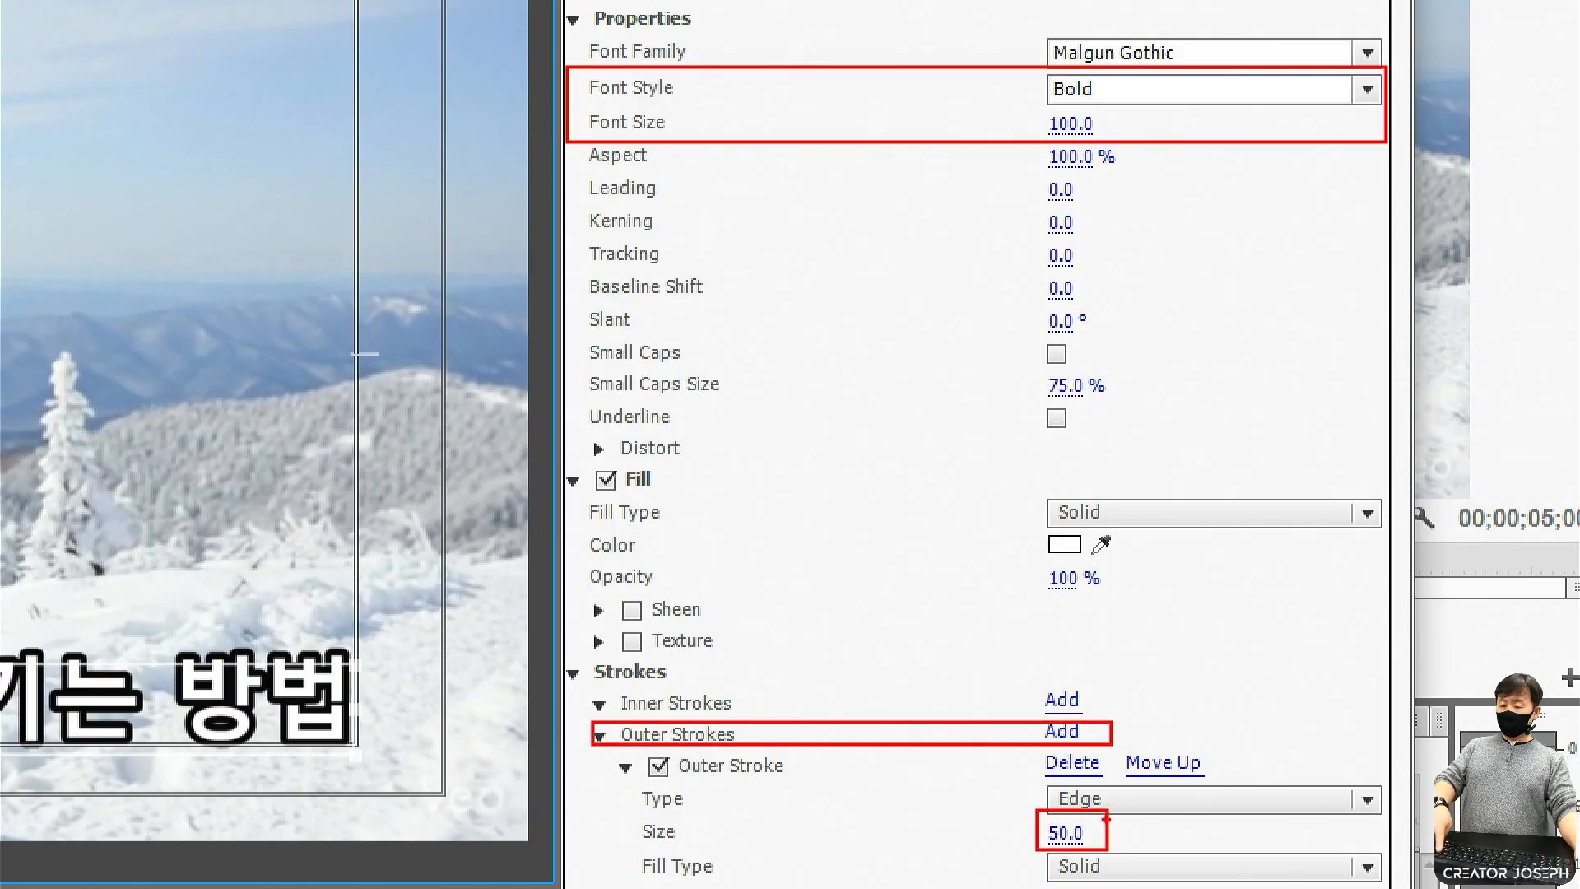
key(Escape)
Move the 겨울산 등산 안전하게 즐기는 방법 line slightly down to the lower safe margin and center it horizontally.
click(540, 254)
click(474, 492)
drag(474, 492, 474, 494)
drag(329, 535, 327, 548)
click(148, 534)
click(135, 526)
Move the 시니어 건강정보 line so its left edge lines up with the text line below.
click(359, 494)
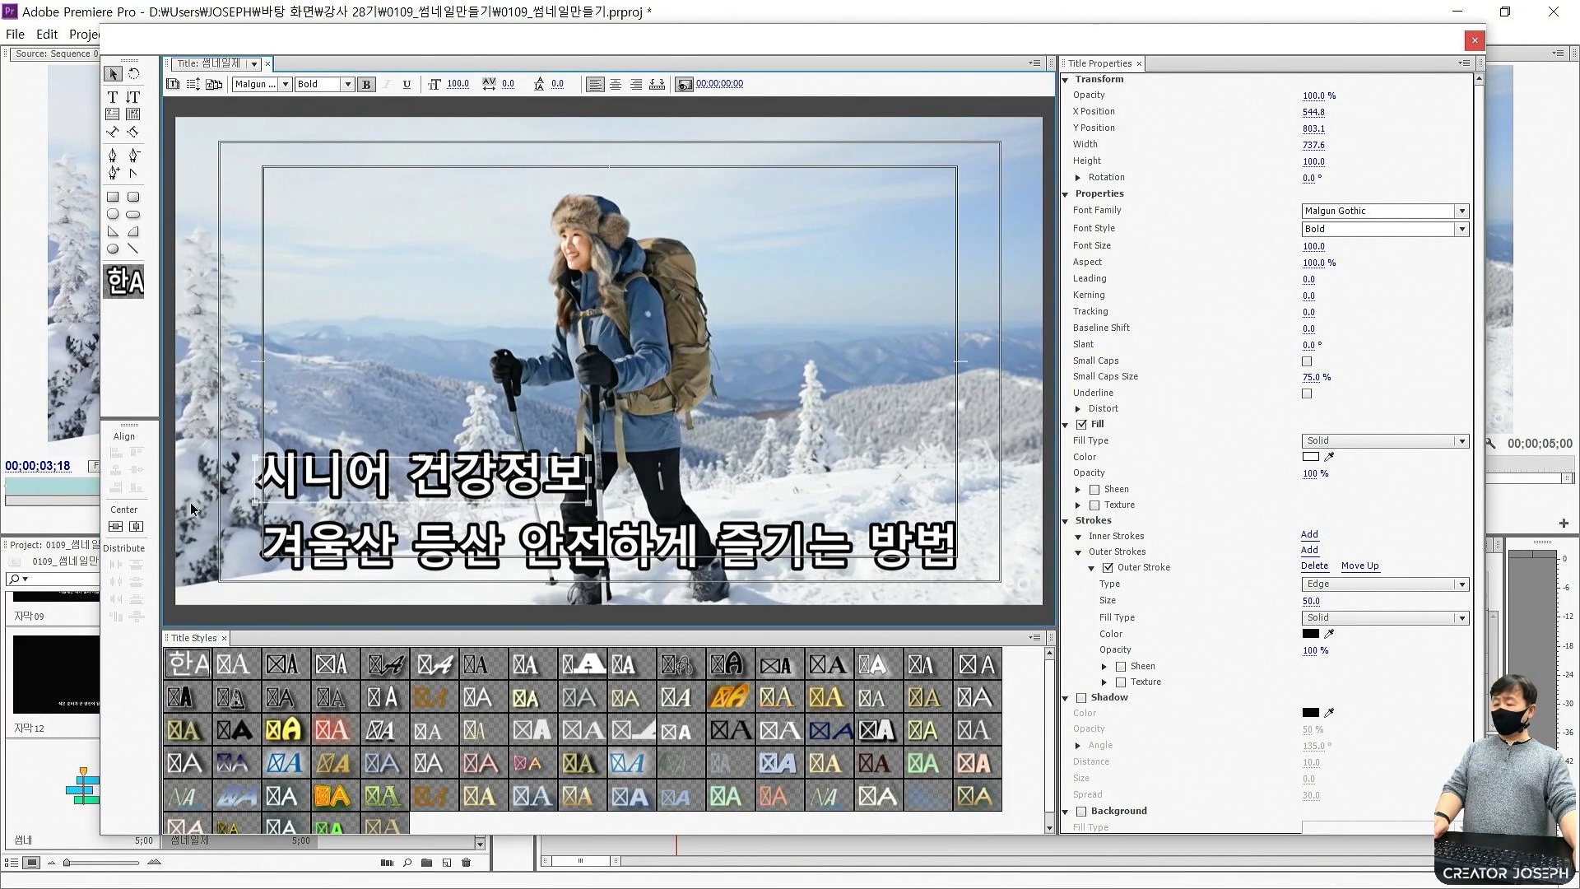
click(787, 406)
click(523, 485)
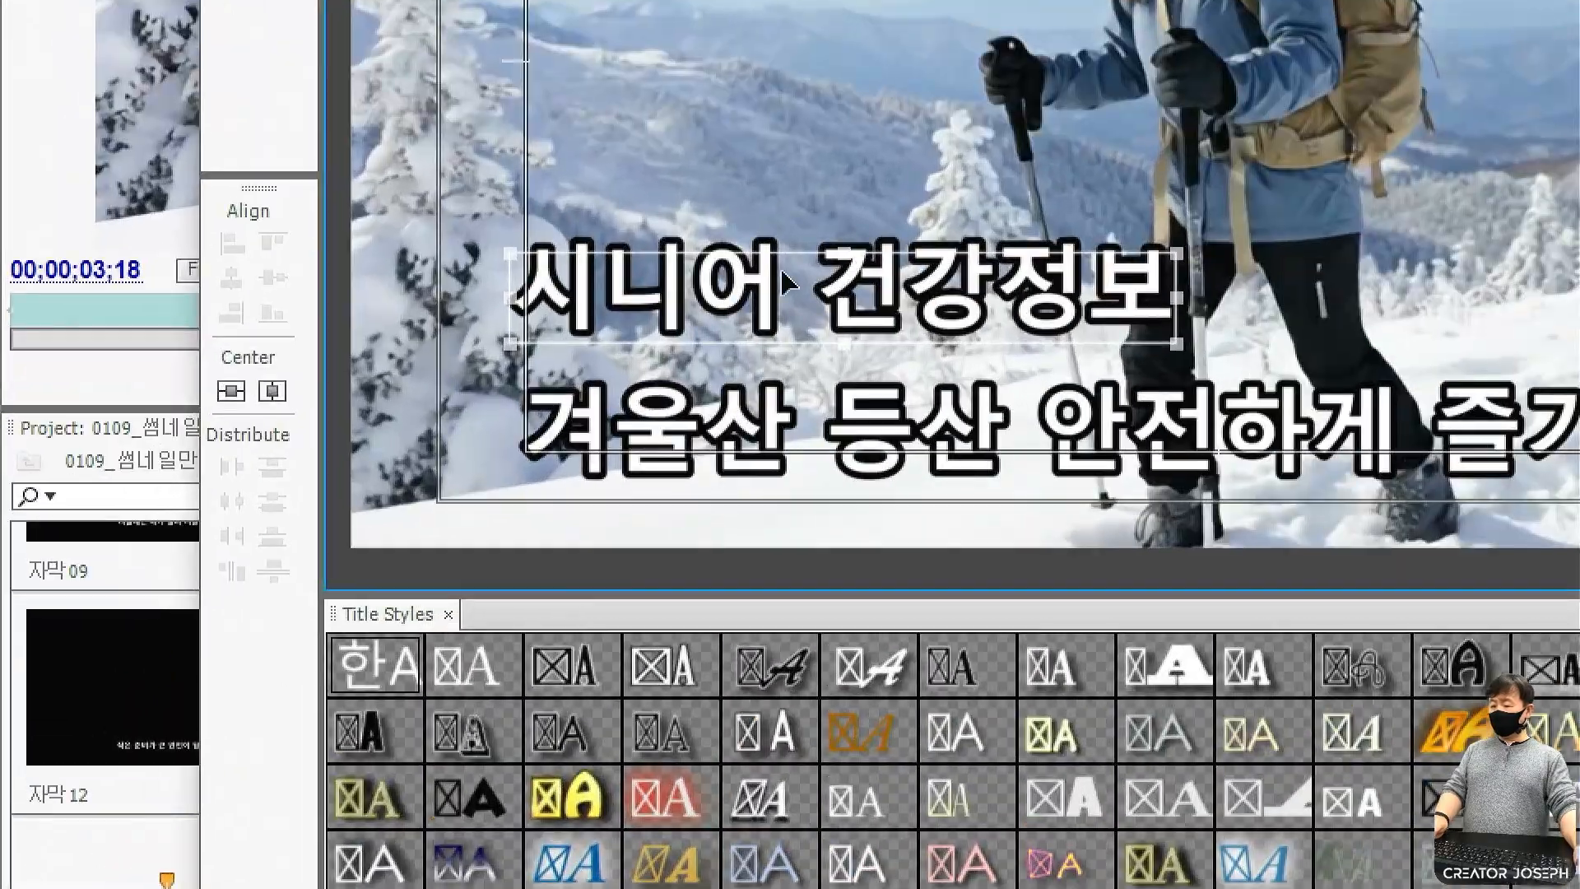
drag(393, 472, 396, 477)
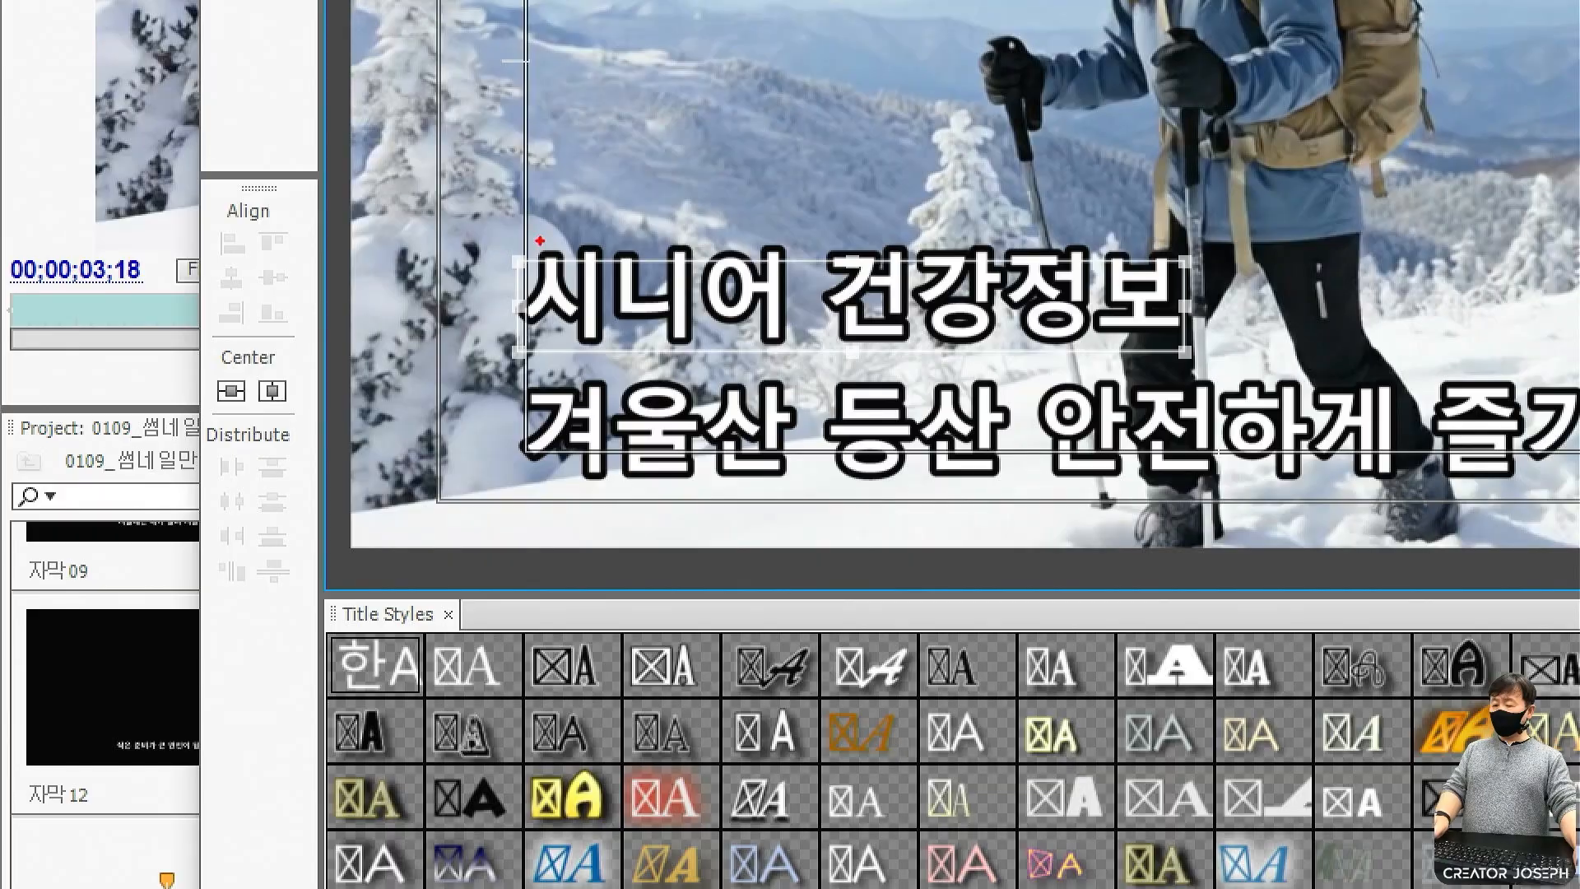
drag(519, 223, 521, 514)
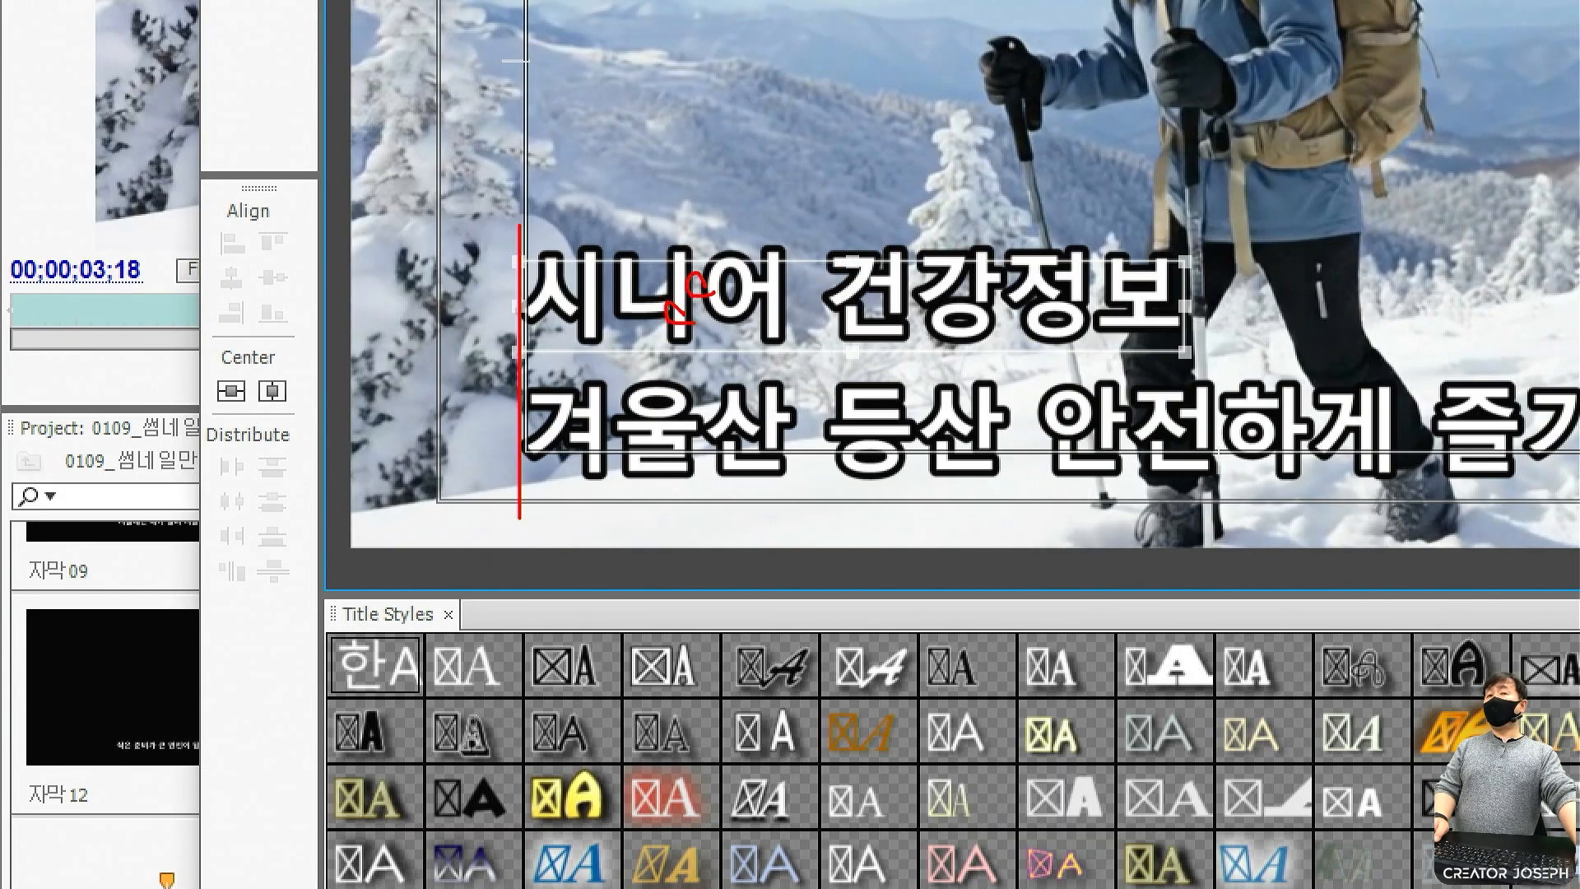
Change the fill color of the 겨울산 등산 안전하게 즐기는 방법 line to cyan by setting its red value to 0.
drag(790, 315, 768, 293)
mouse_move(1027, 444)
mouse_down()
mouse_move(937, 441)
mouse_move(1003, 436)
mouse_up()
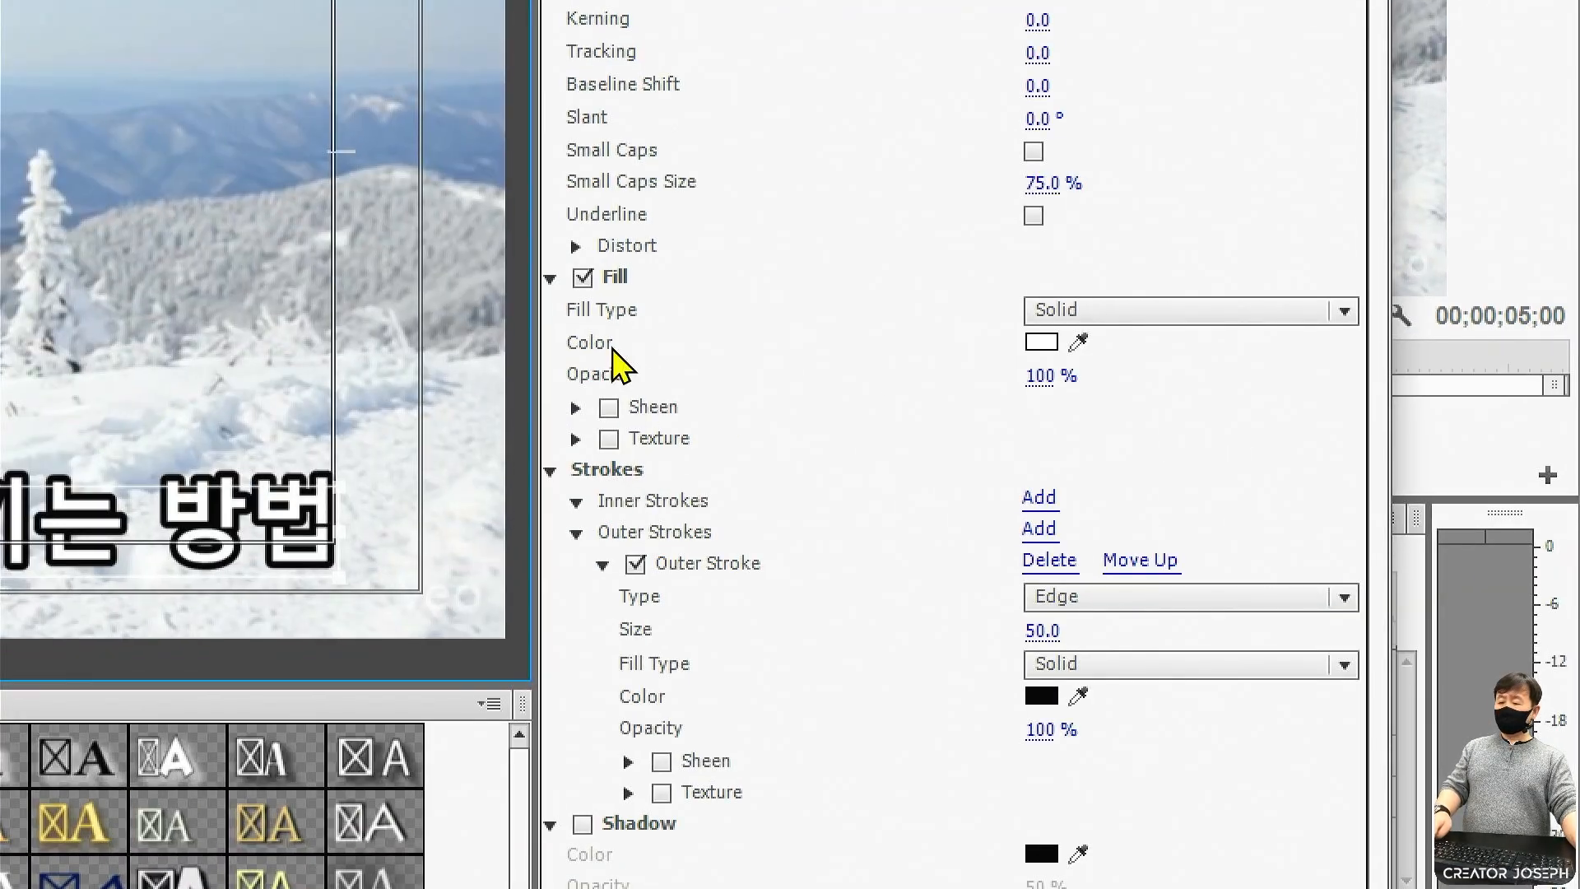
drag(1069, 451, 1107, 460)
drag(632, 349, 1052, 359)
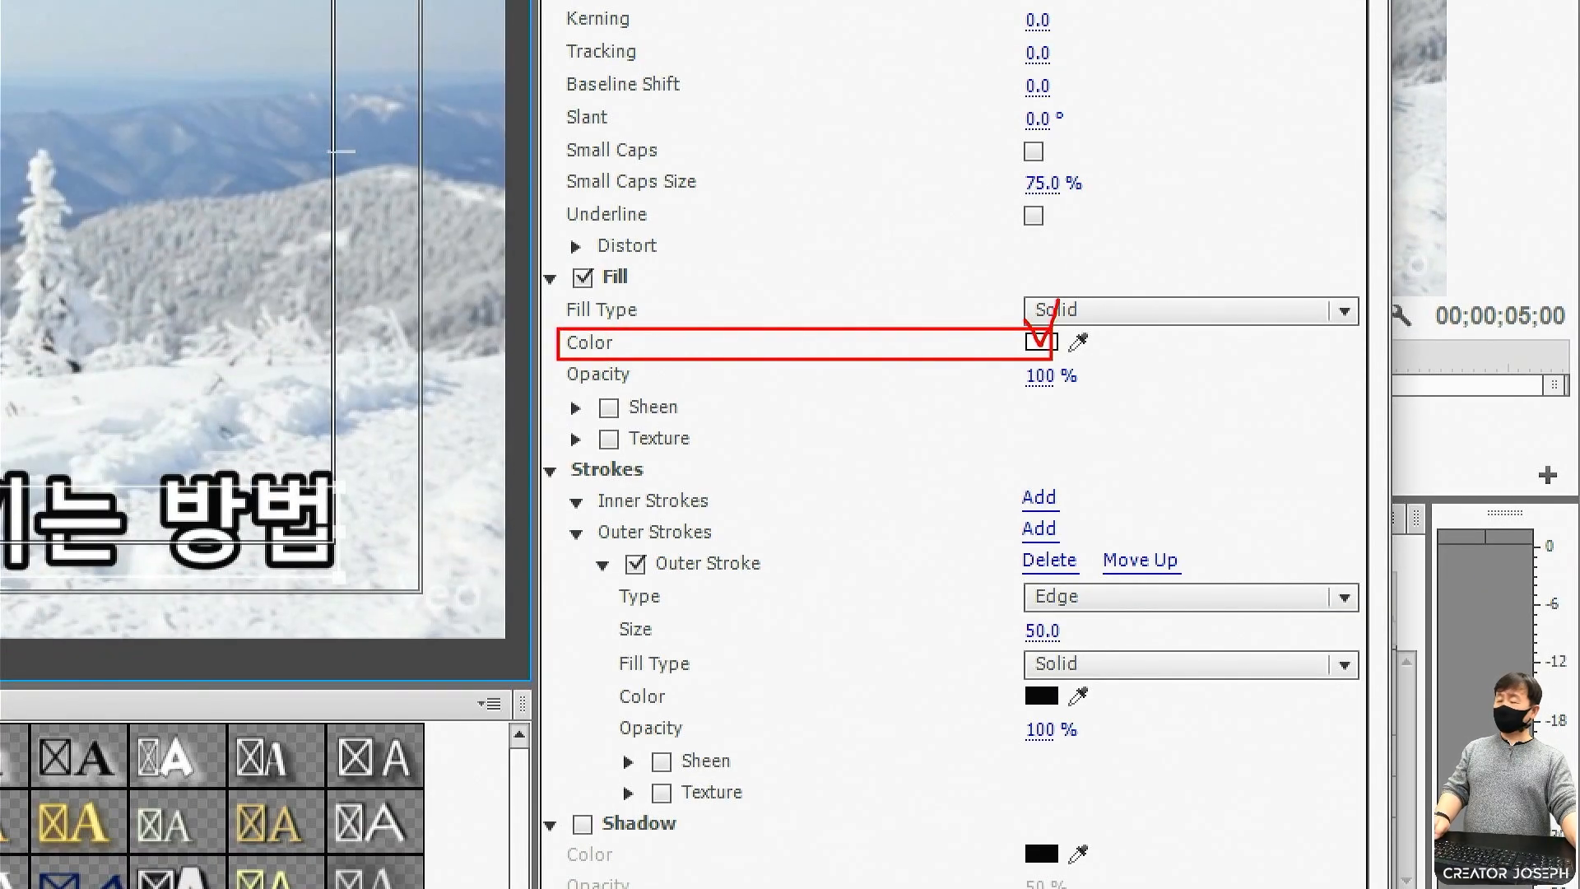
click(1040, 342)
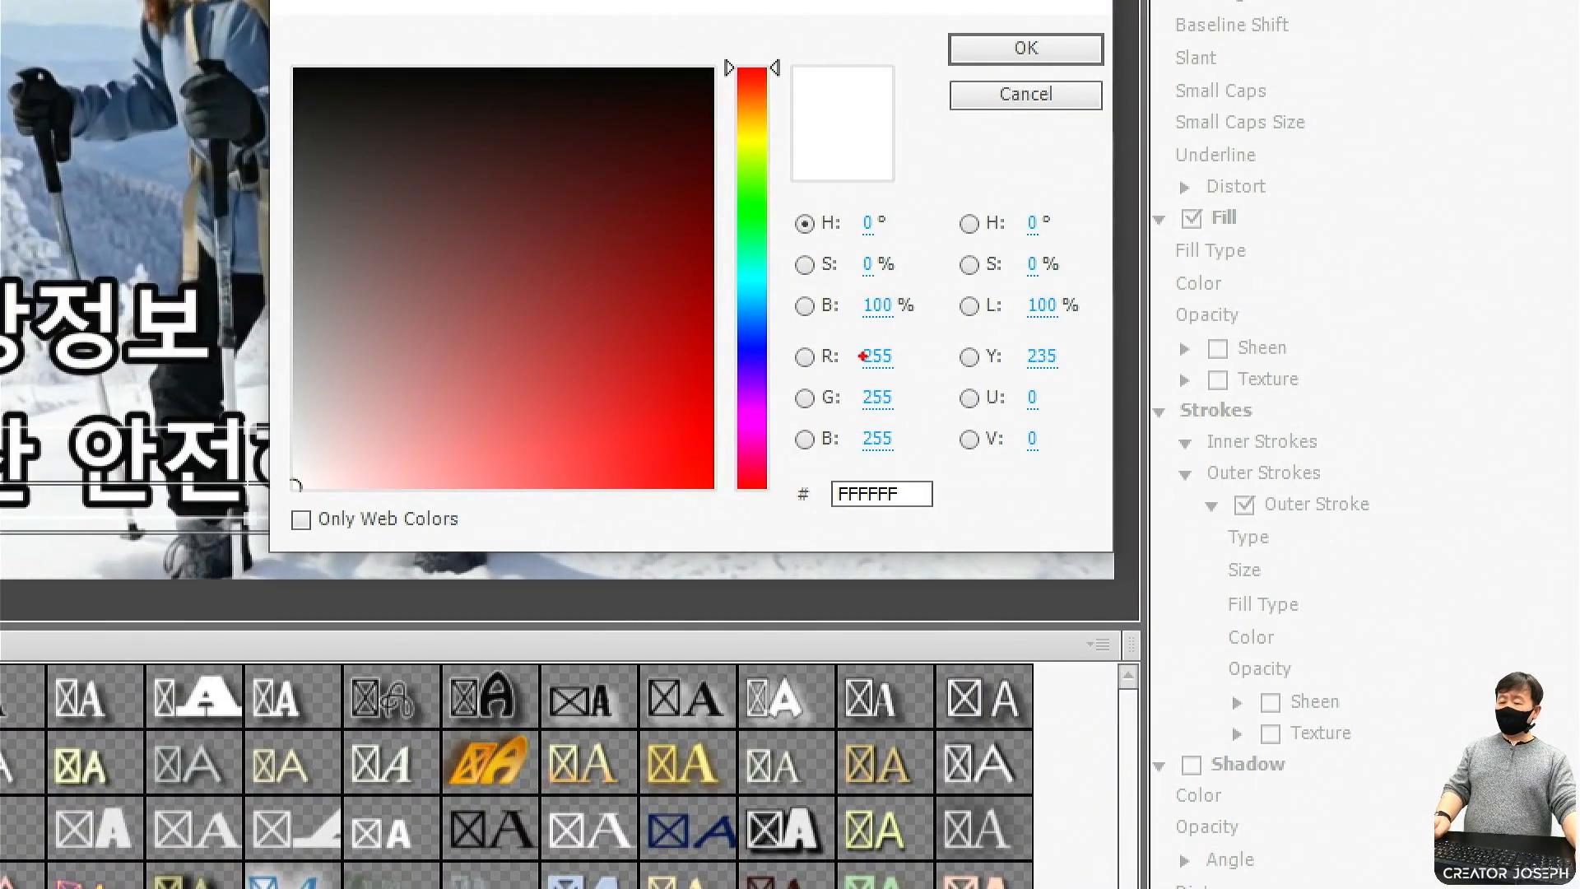
drag(909, 483, 938, 499)
drag(904, 367, 908, 371)
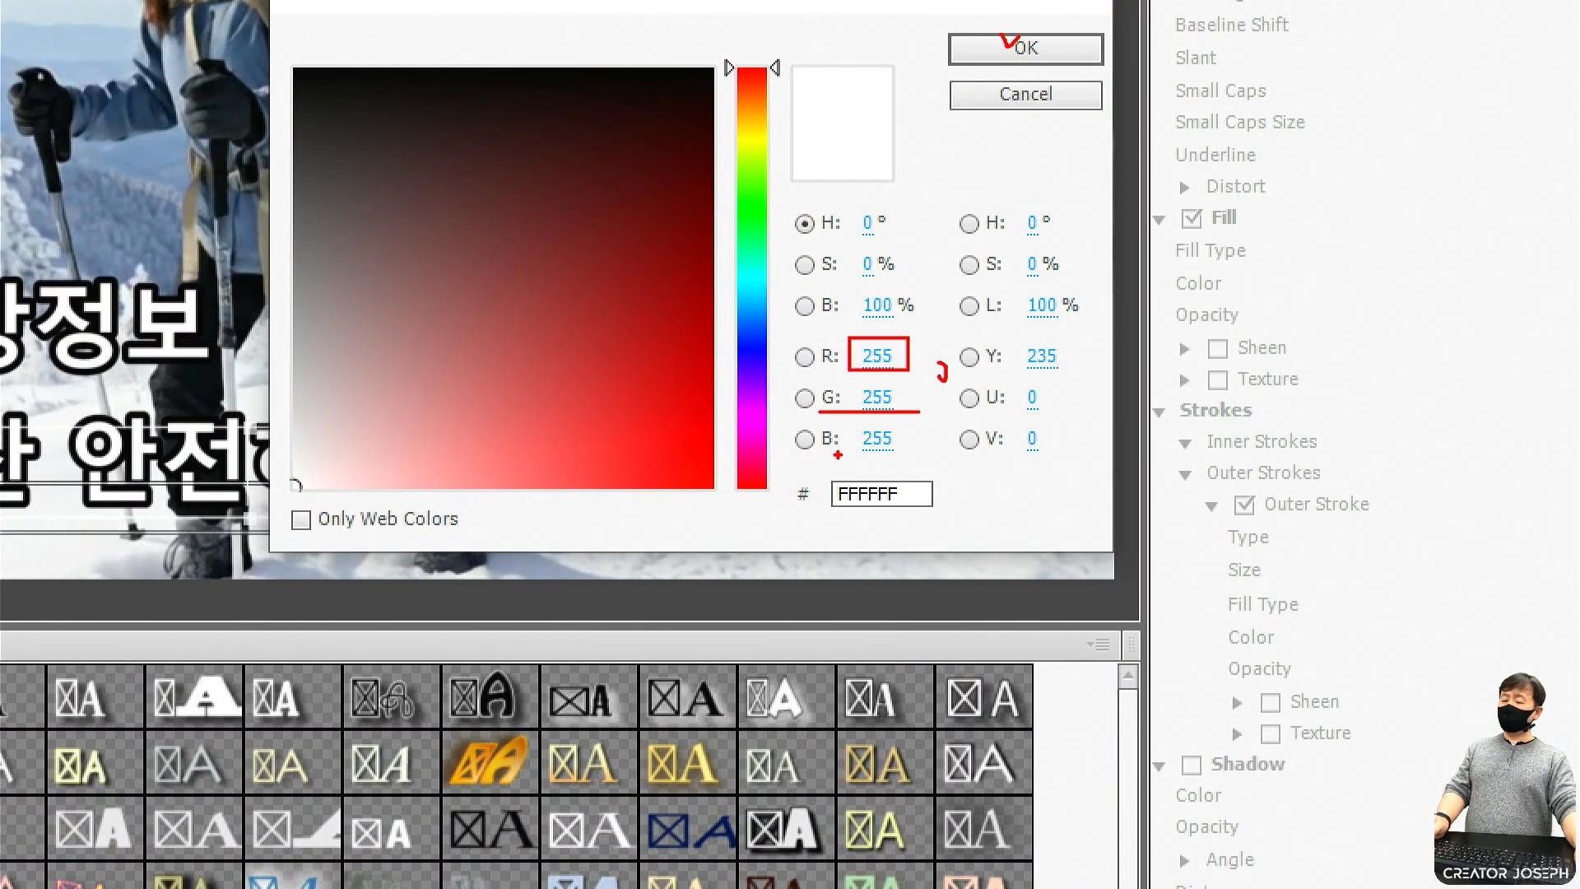
key(Escape)
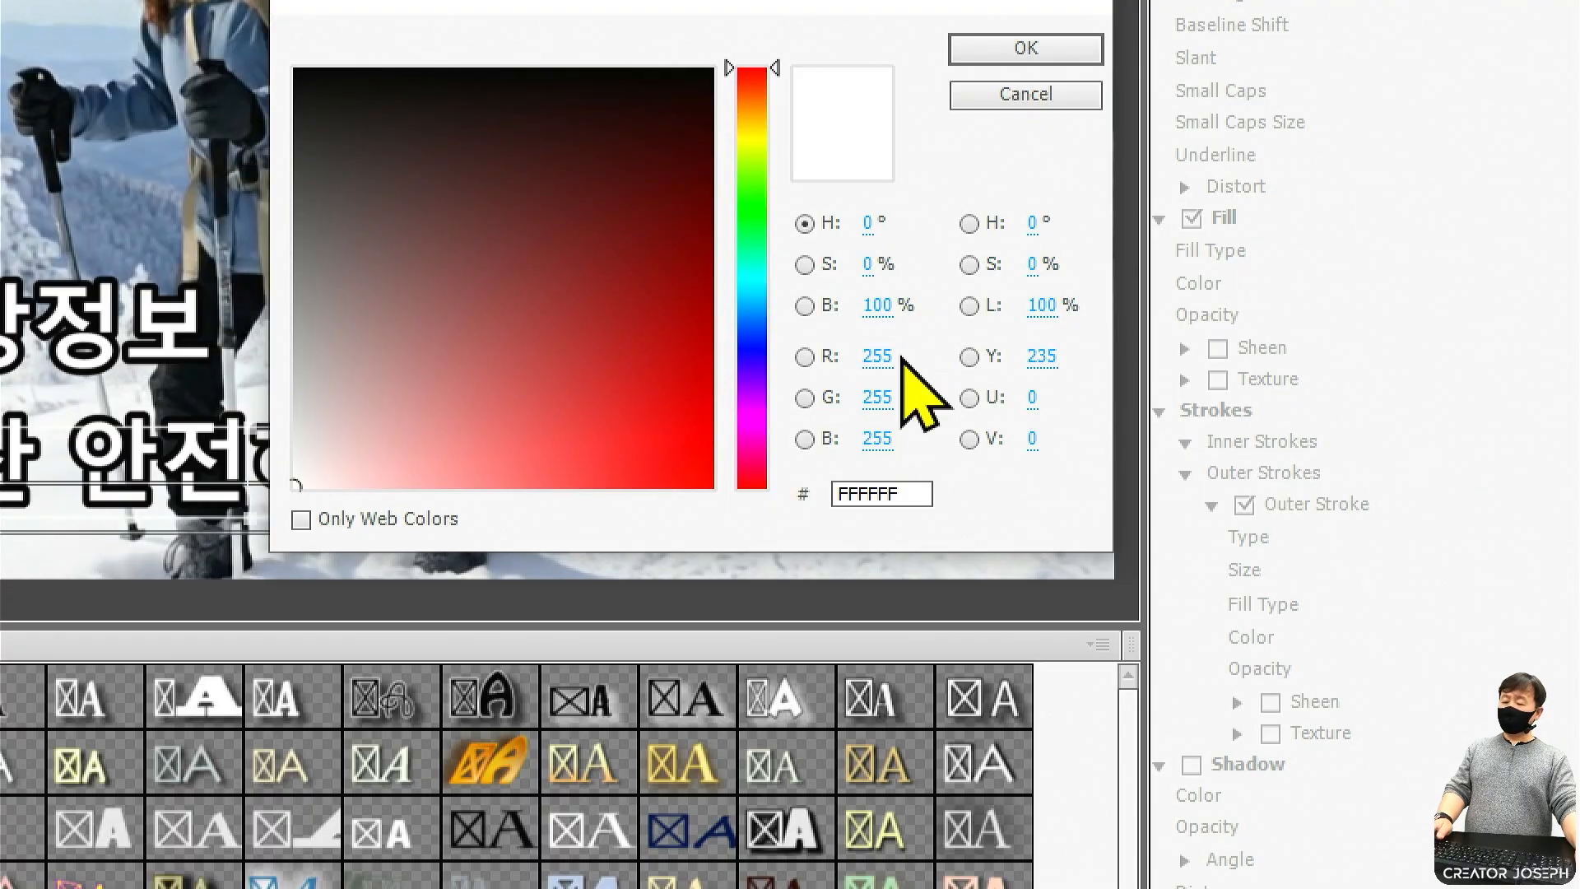
click(876, 355)
text(0)
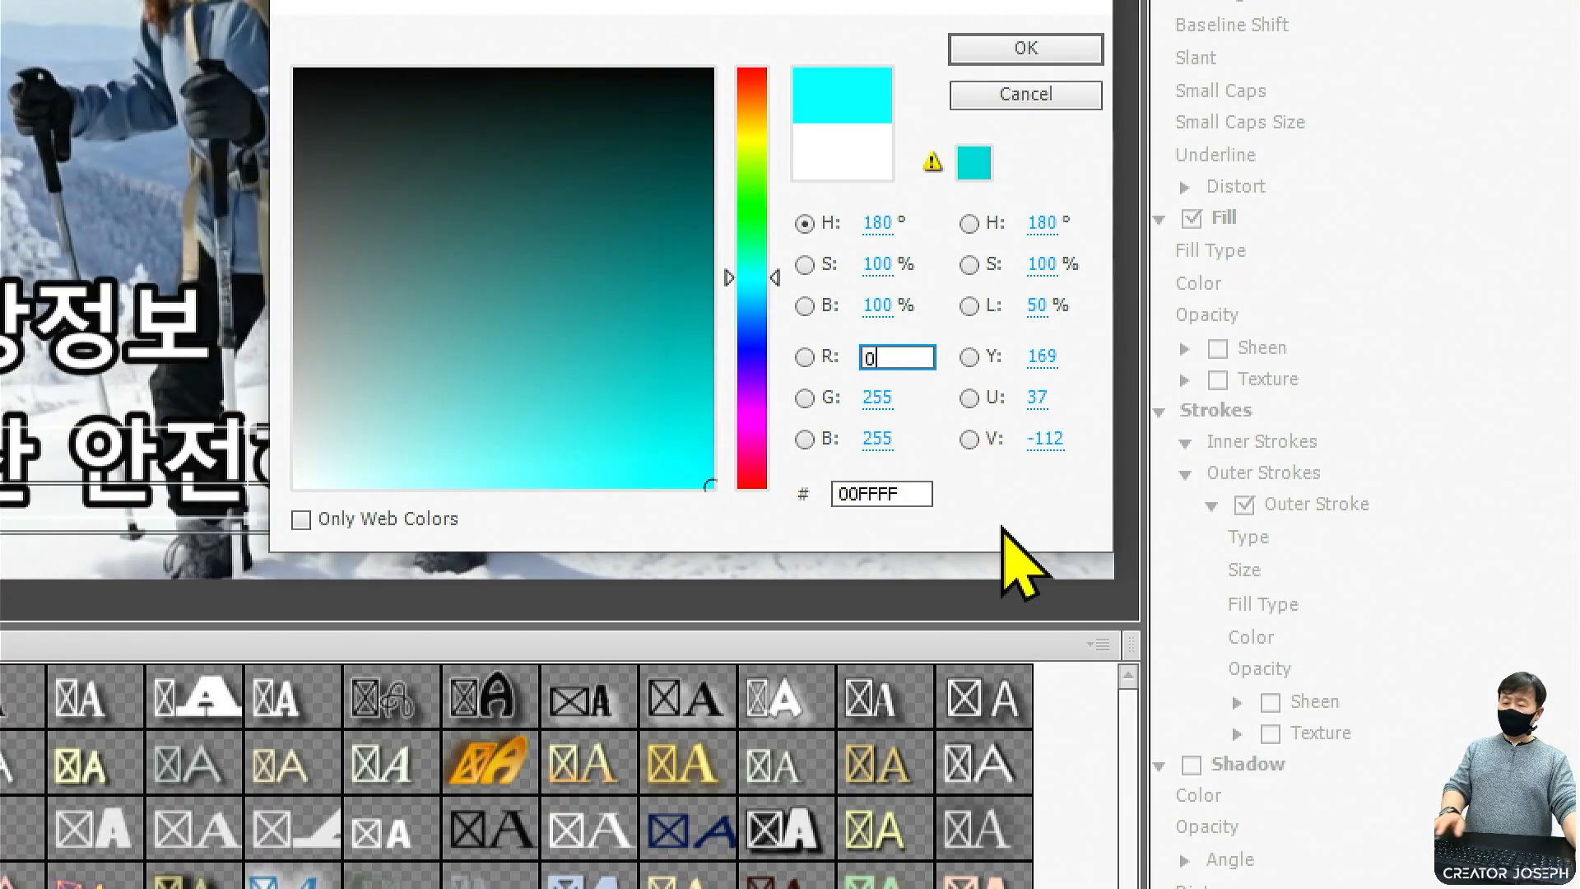
drag(772, 329, 920, 468)
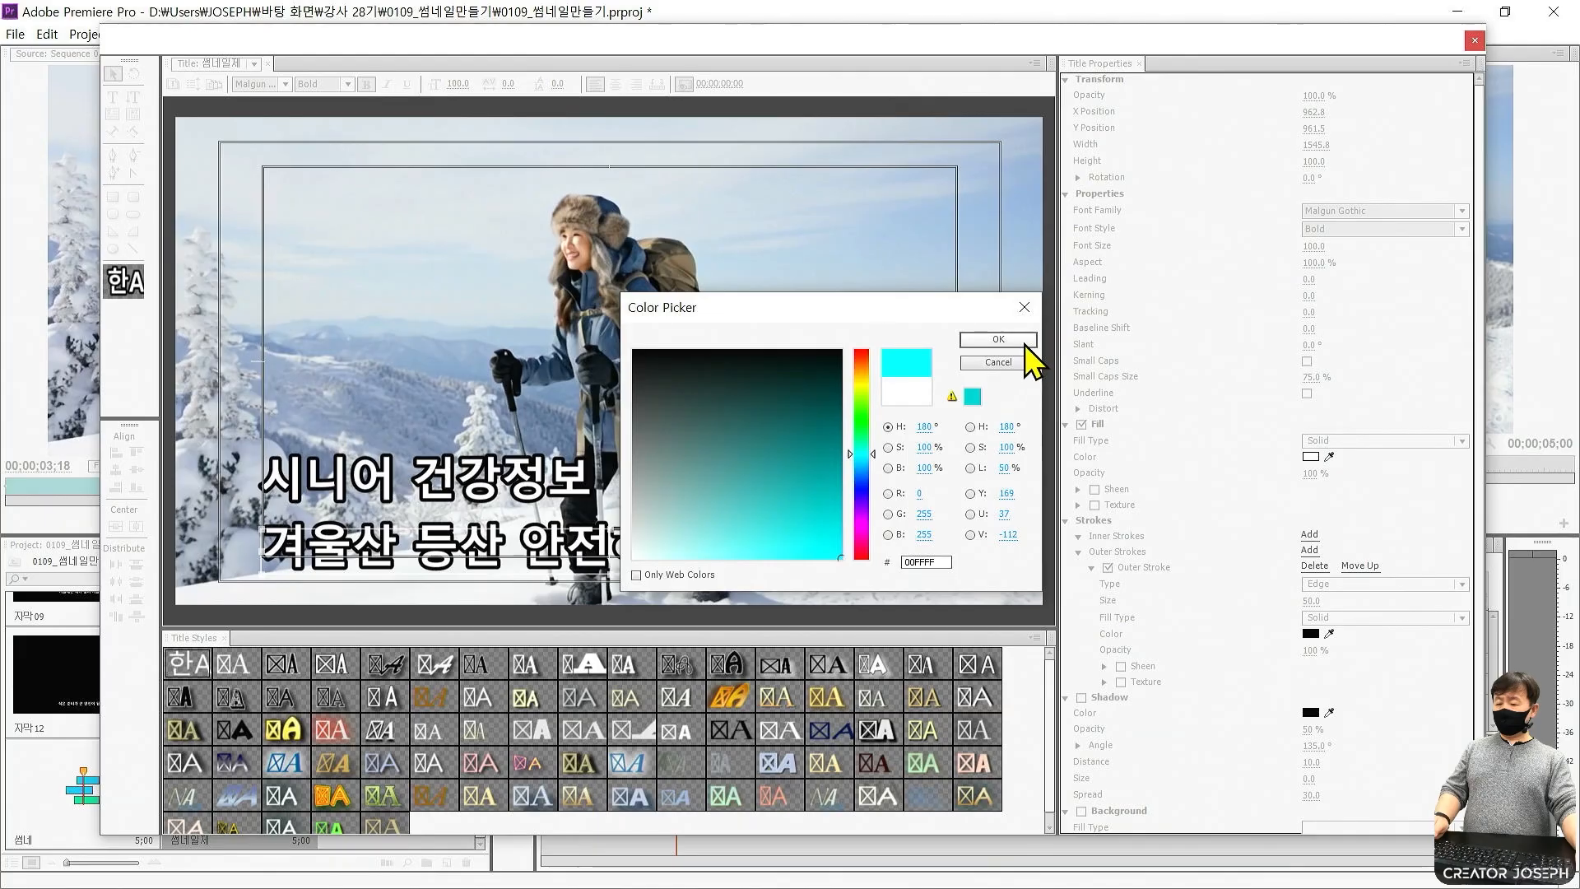
click(1030, 49)
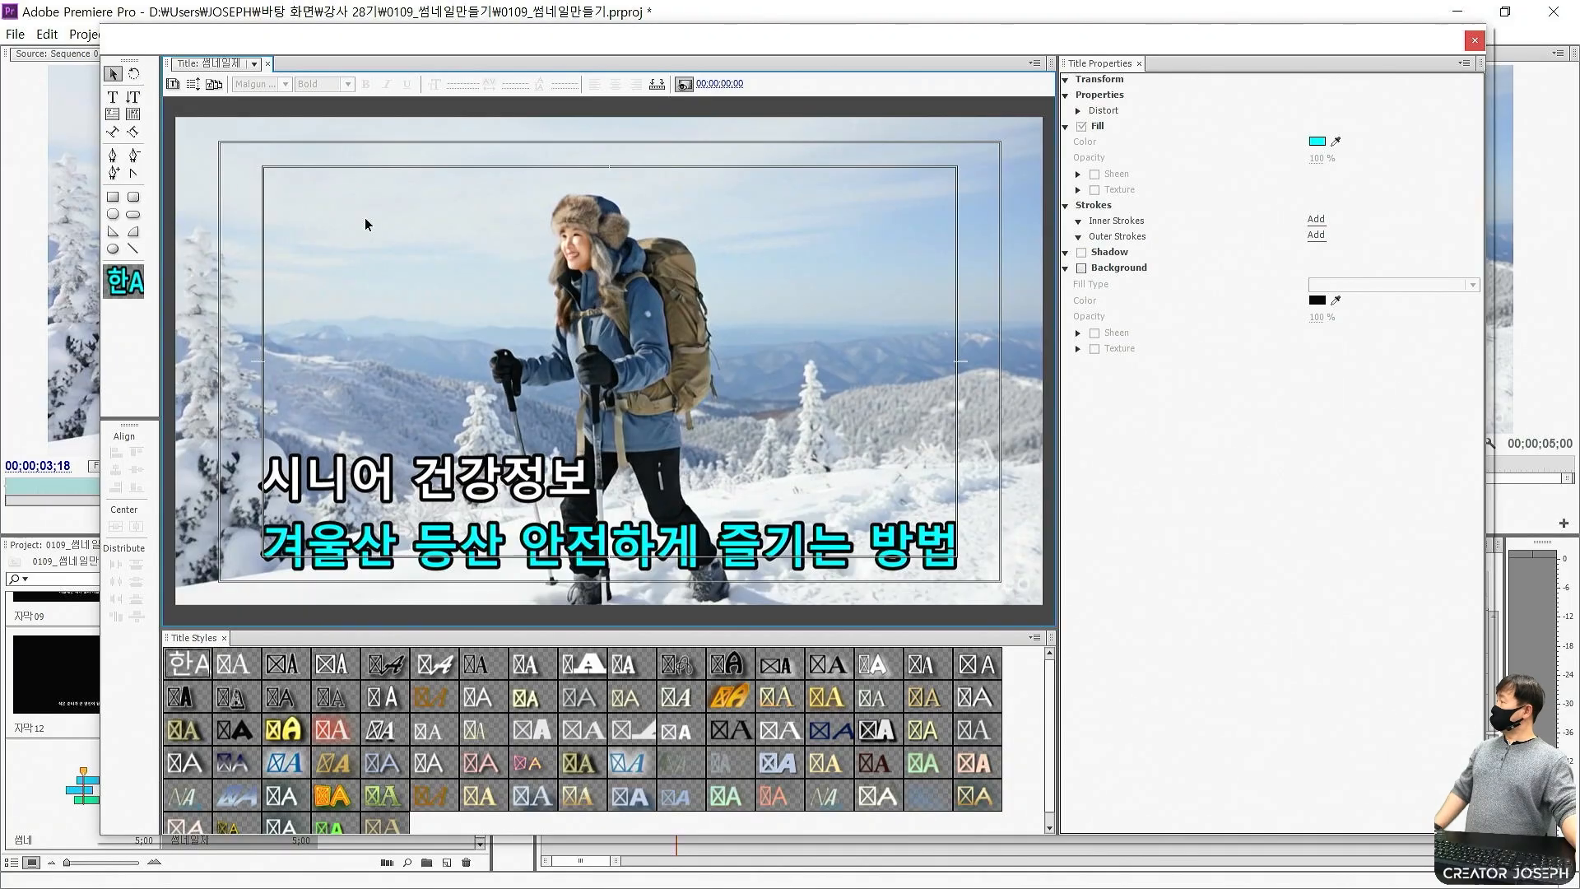
Close the title window and place the 썸네일제 title on Video 2 above the background image.
click(1472, 37)
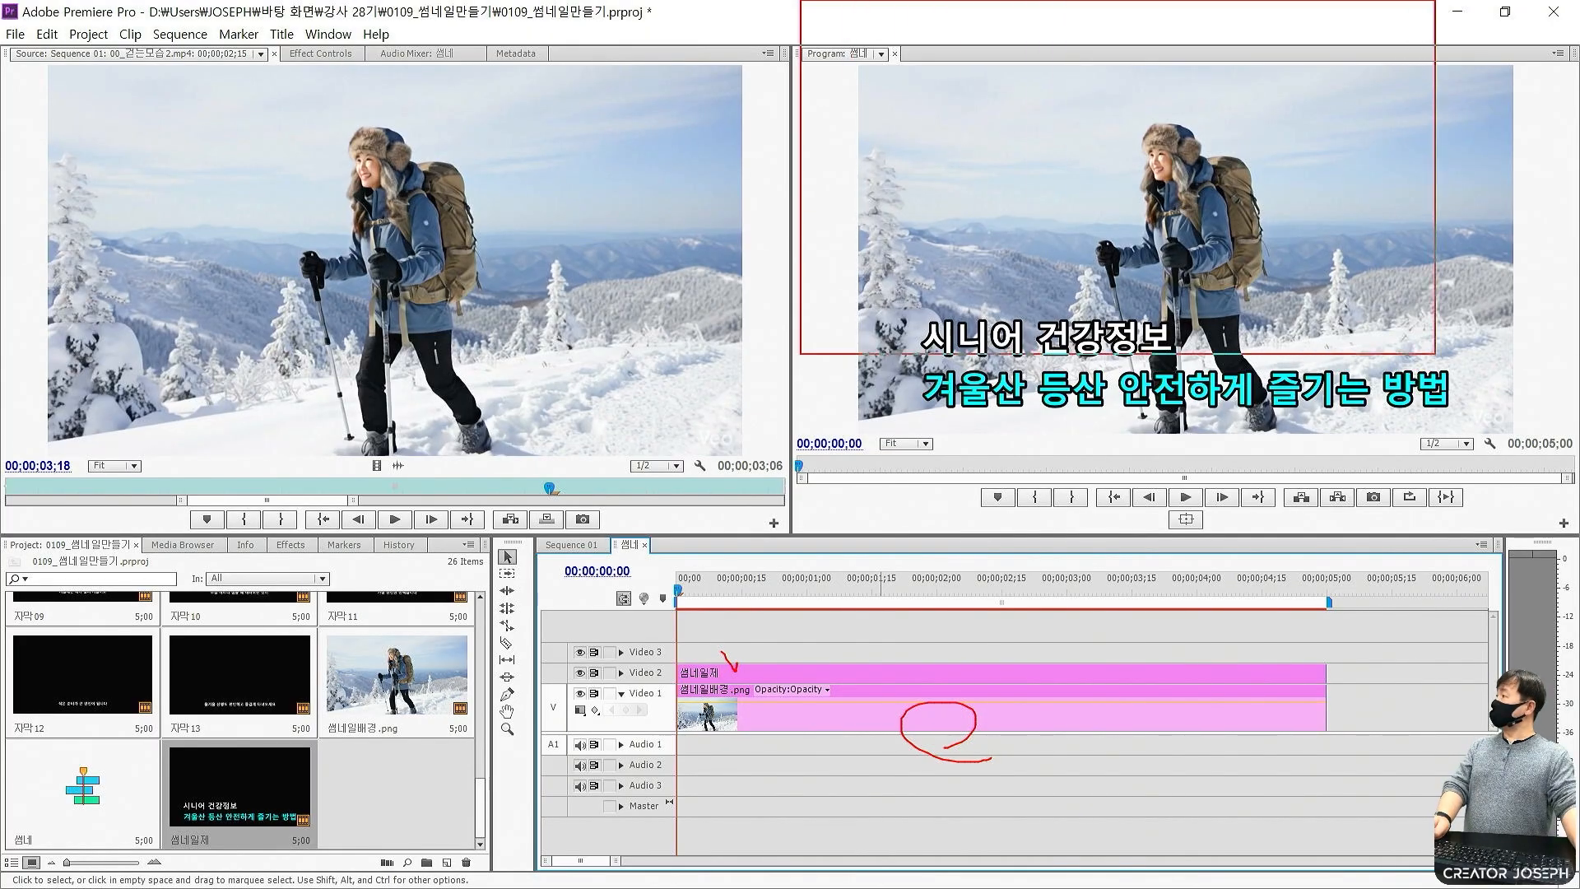
drag(1398, 494, 1350, 485)
key(Escape)
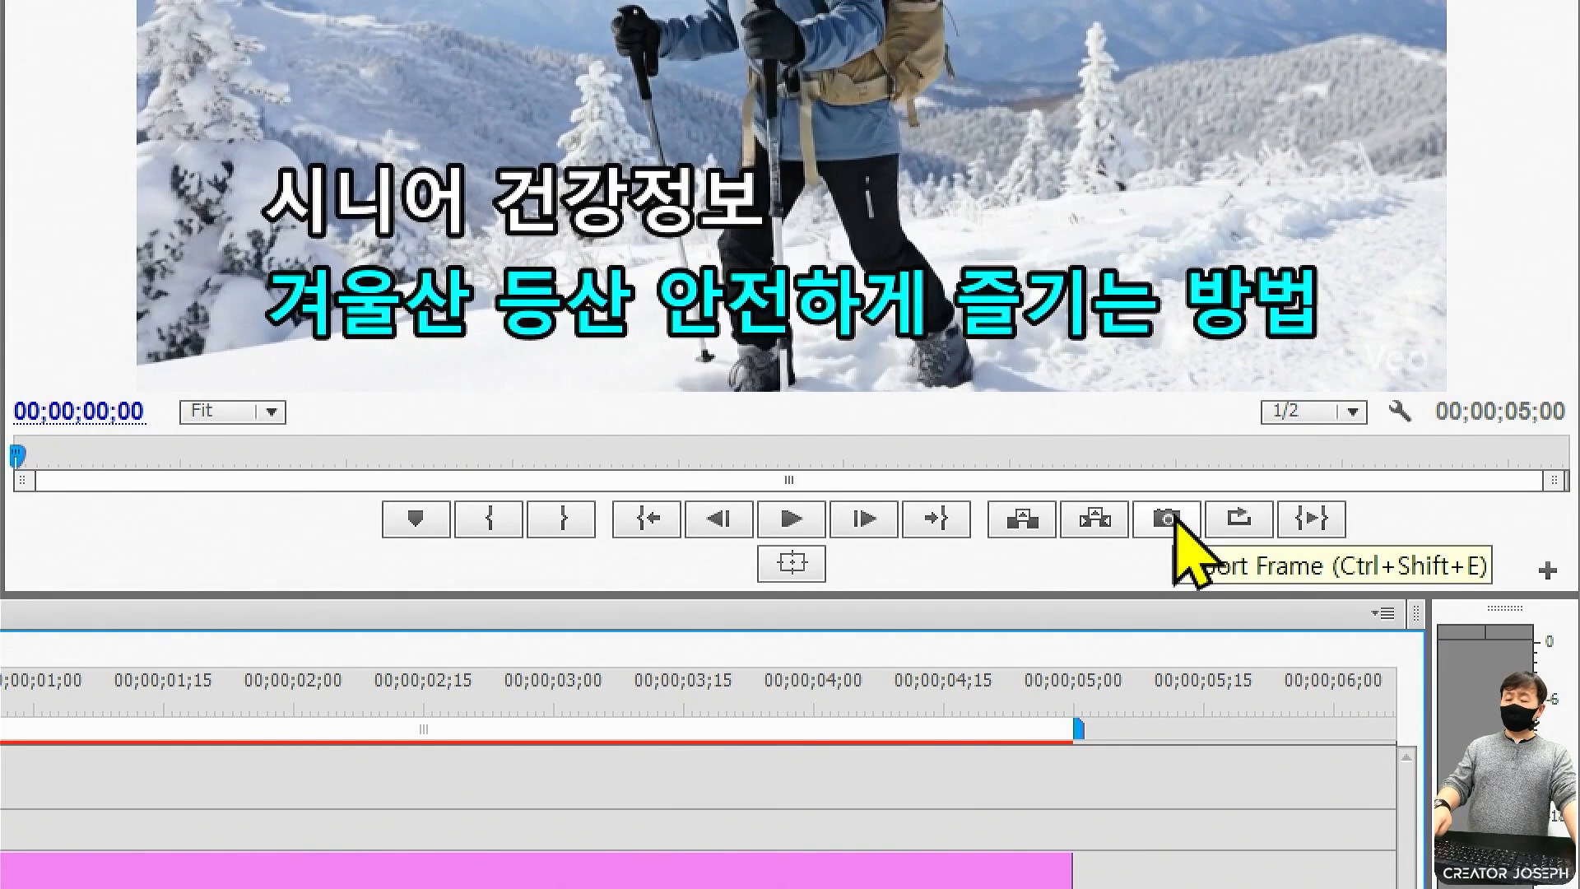
Start exporting the current program frame as a still image and name it 썸네일.
click(1178, 526)
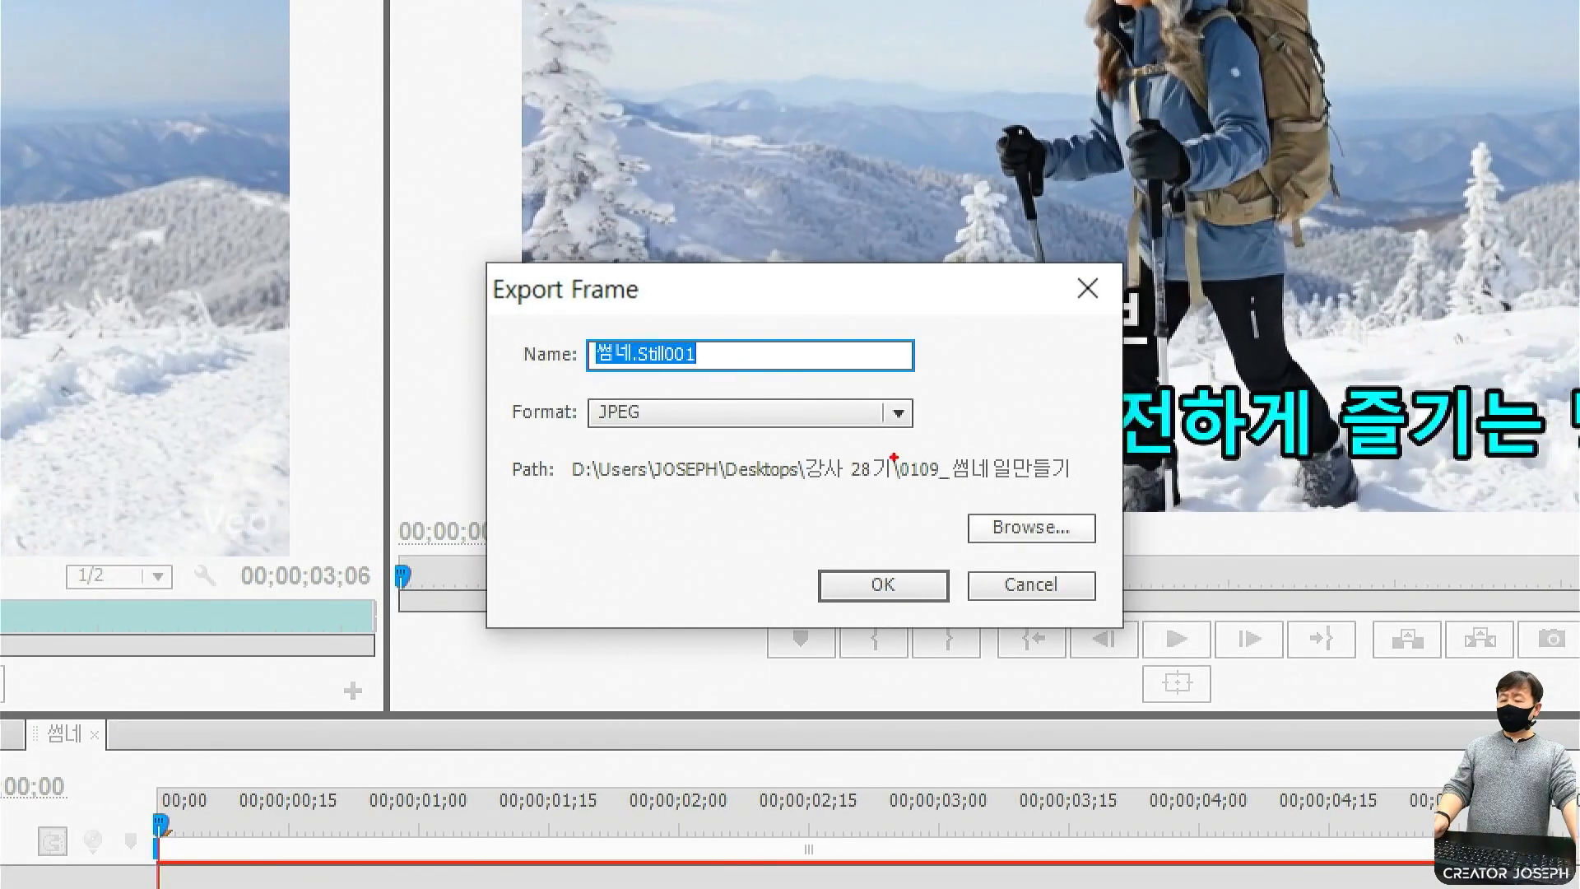
drag(1040, 400, 1114, 418)
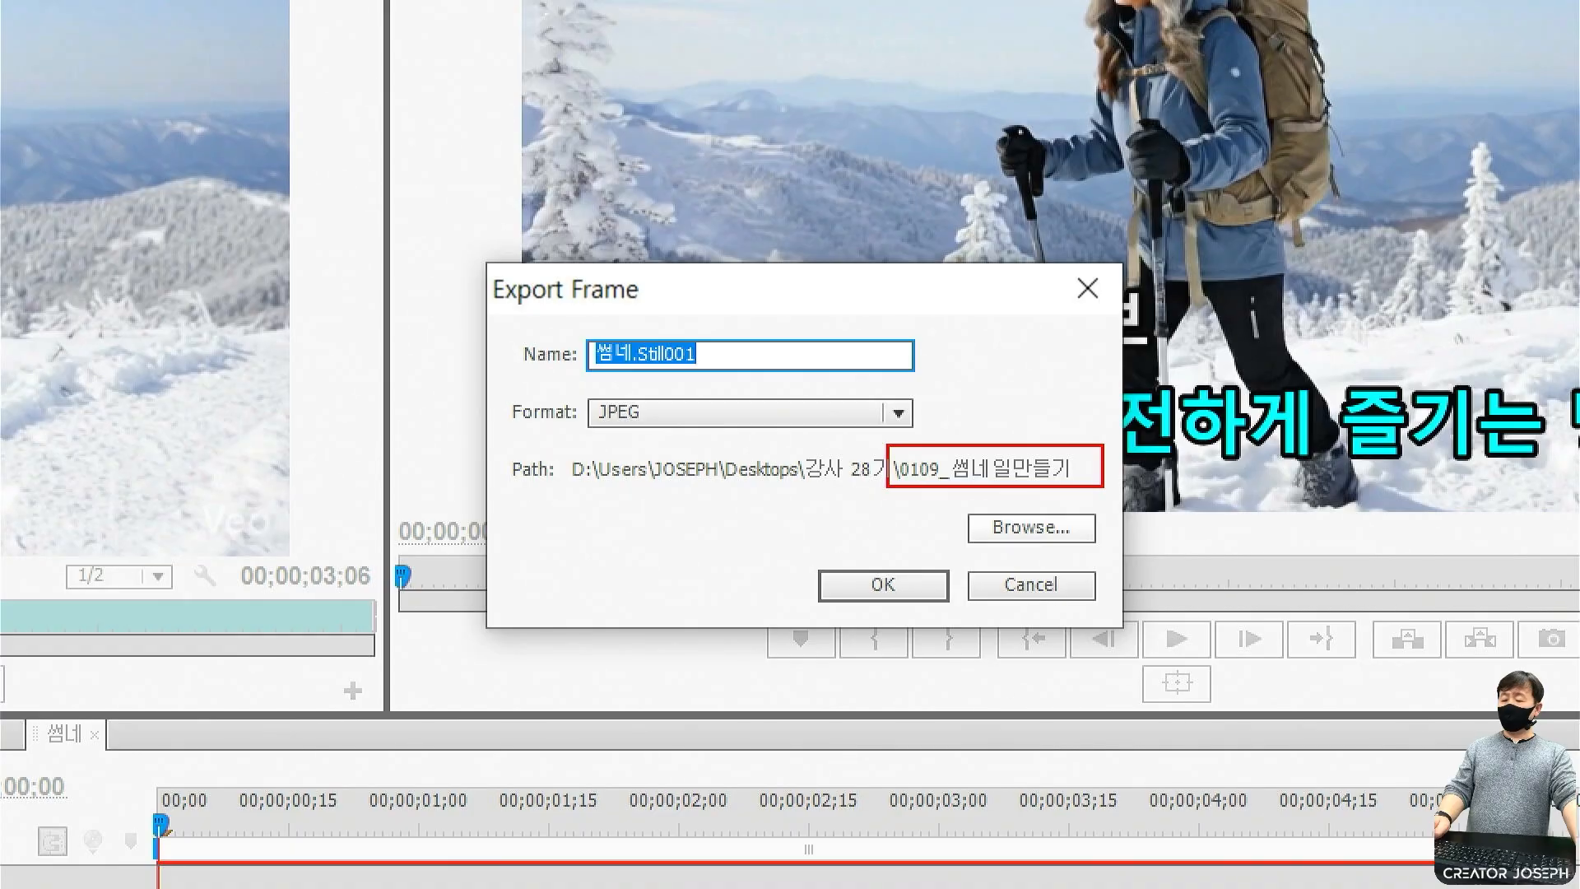
drag(539, 400, 945, 439)
click(827, 347)
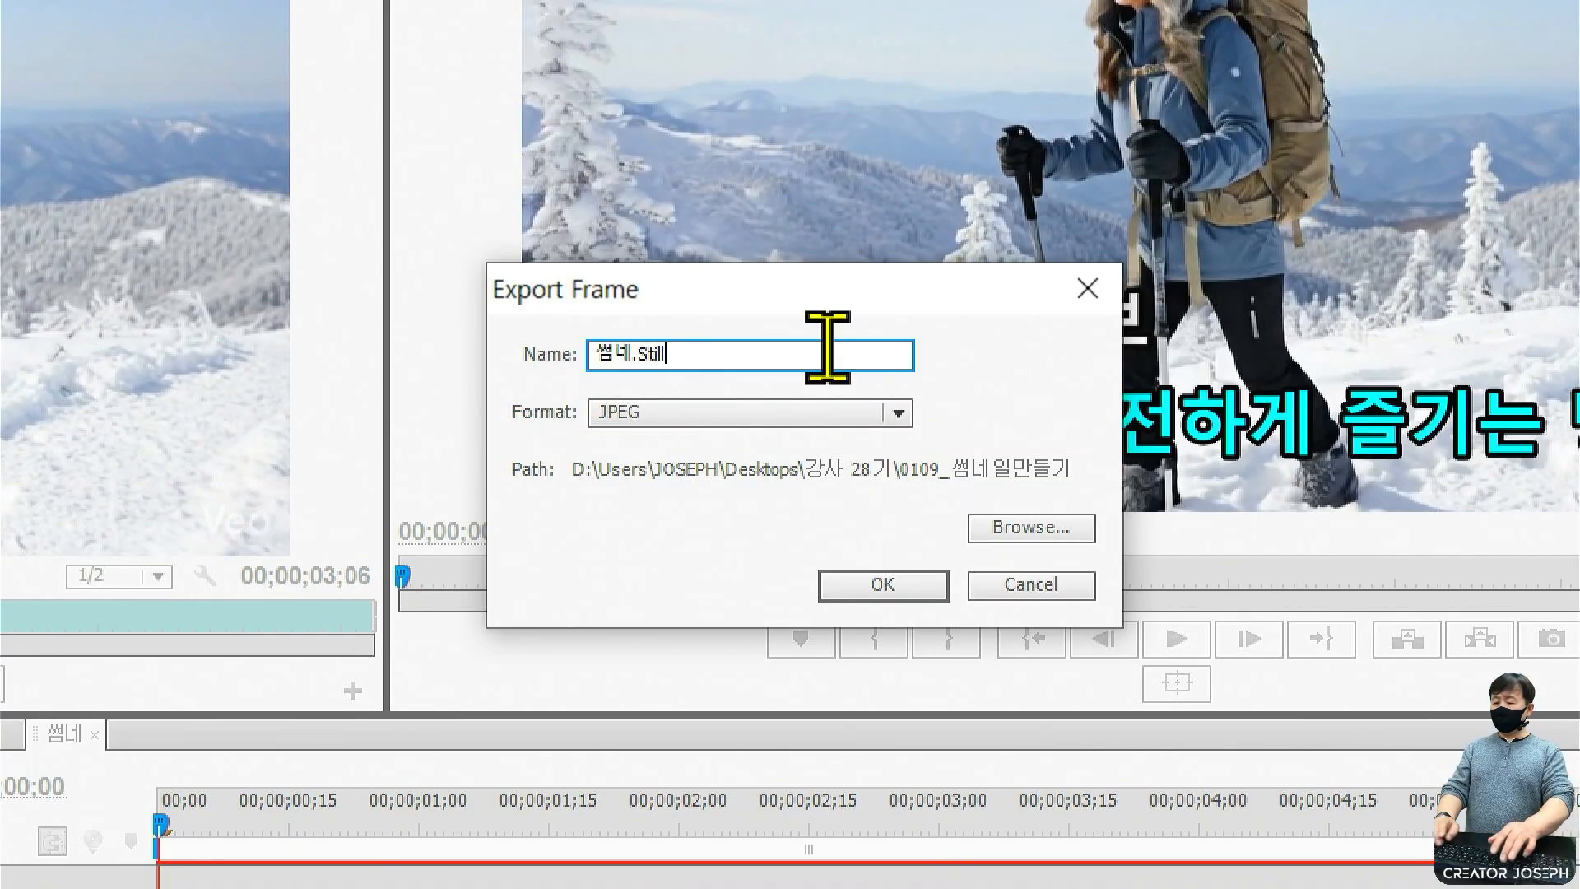
key(BackSpace)
key(BackSpace)
key(BackSpace)
text(일)
Export the still frame in JPEG format to the 0109_썸네일만들기 folder.
mouse_move(944, 496)
mouse_down()
mouse_move(1103, 557)
mouse_move(1114, 545)
mouse_up()
mouse_move(511, 390)
mouse_down()
mouse_move(858, 448)
mouse_move(947, 440)
mouse_up()
mouse_move(1151, 512)
mouse_down()
mouse_move(1082, 443)
mouse_move(1008, 425)
mouse_up()
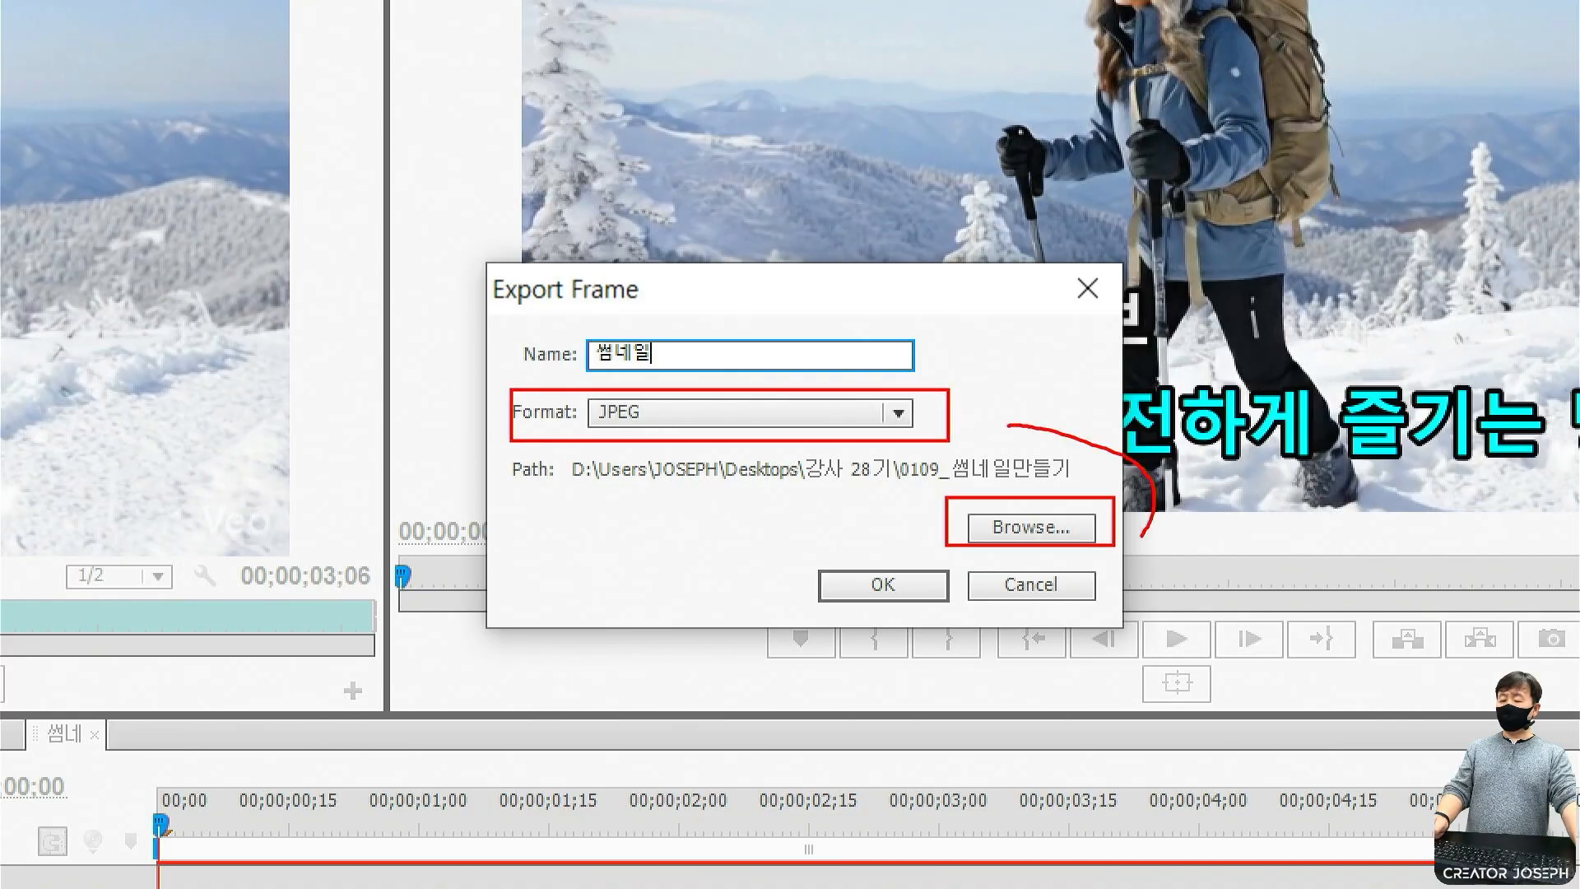
mouse_move(497, 313)
mouse_down()
mouse_move(836, 378)
mouse_move(938, 380)
mouse_up()
drag(968, 404, 979, 366)
drag(794, 543, 953, 614)
mouse_move(877, 518)
mouse_down()
mouse_move(894, 533)
mouse_move(897, 511)
mouse_up()
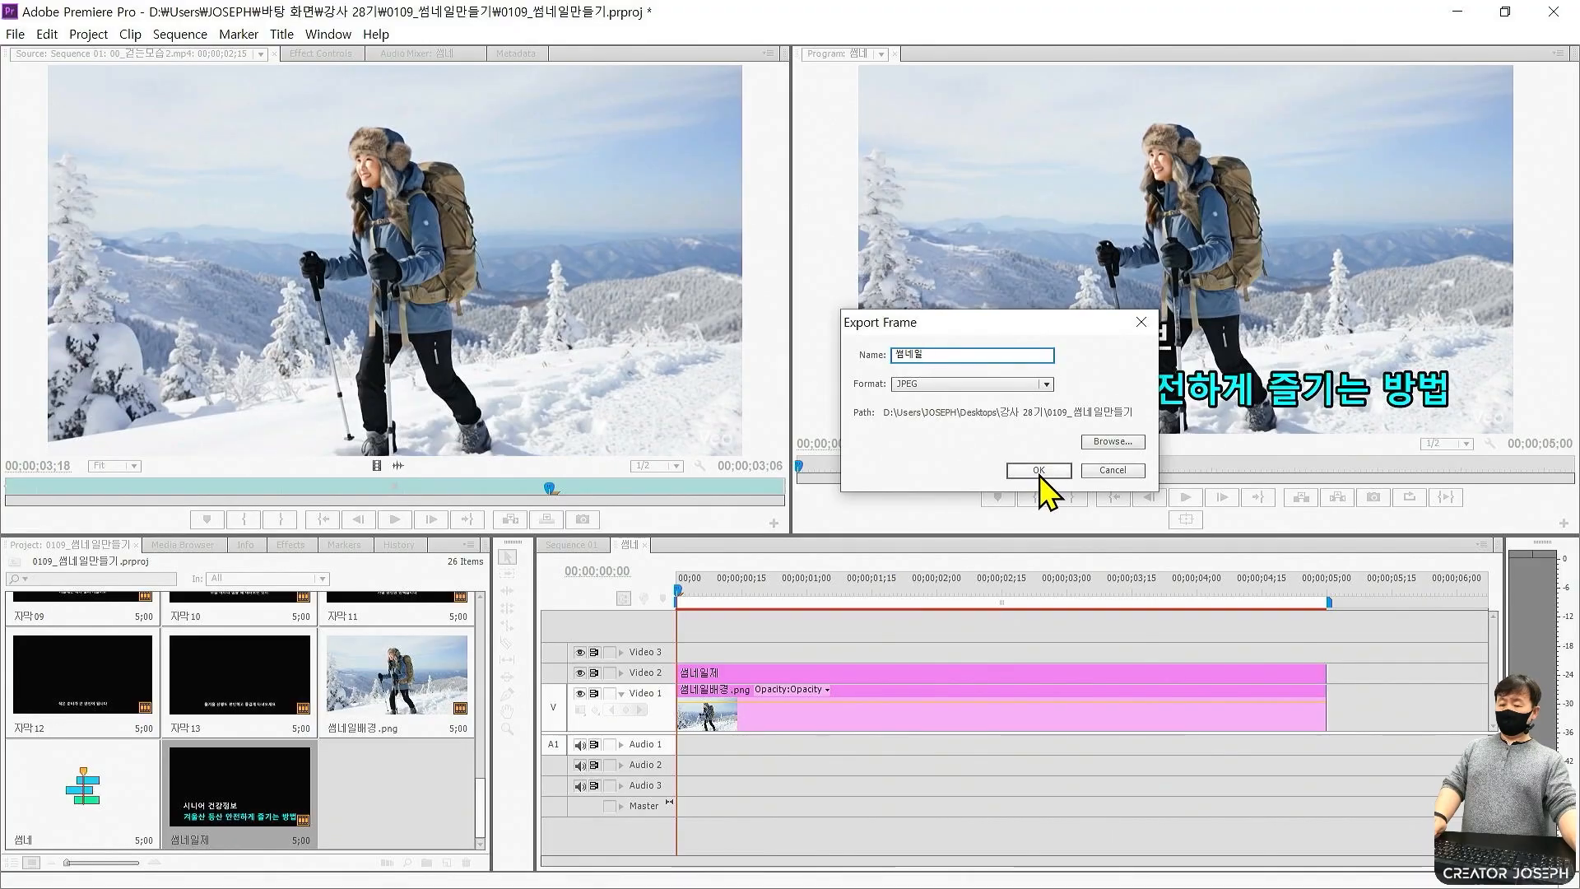
click(882, 584)
click(875, 531)
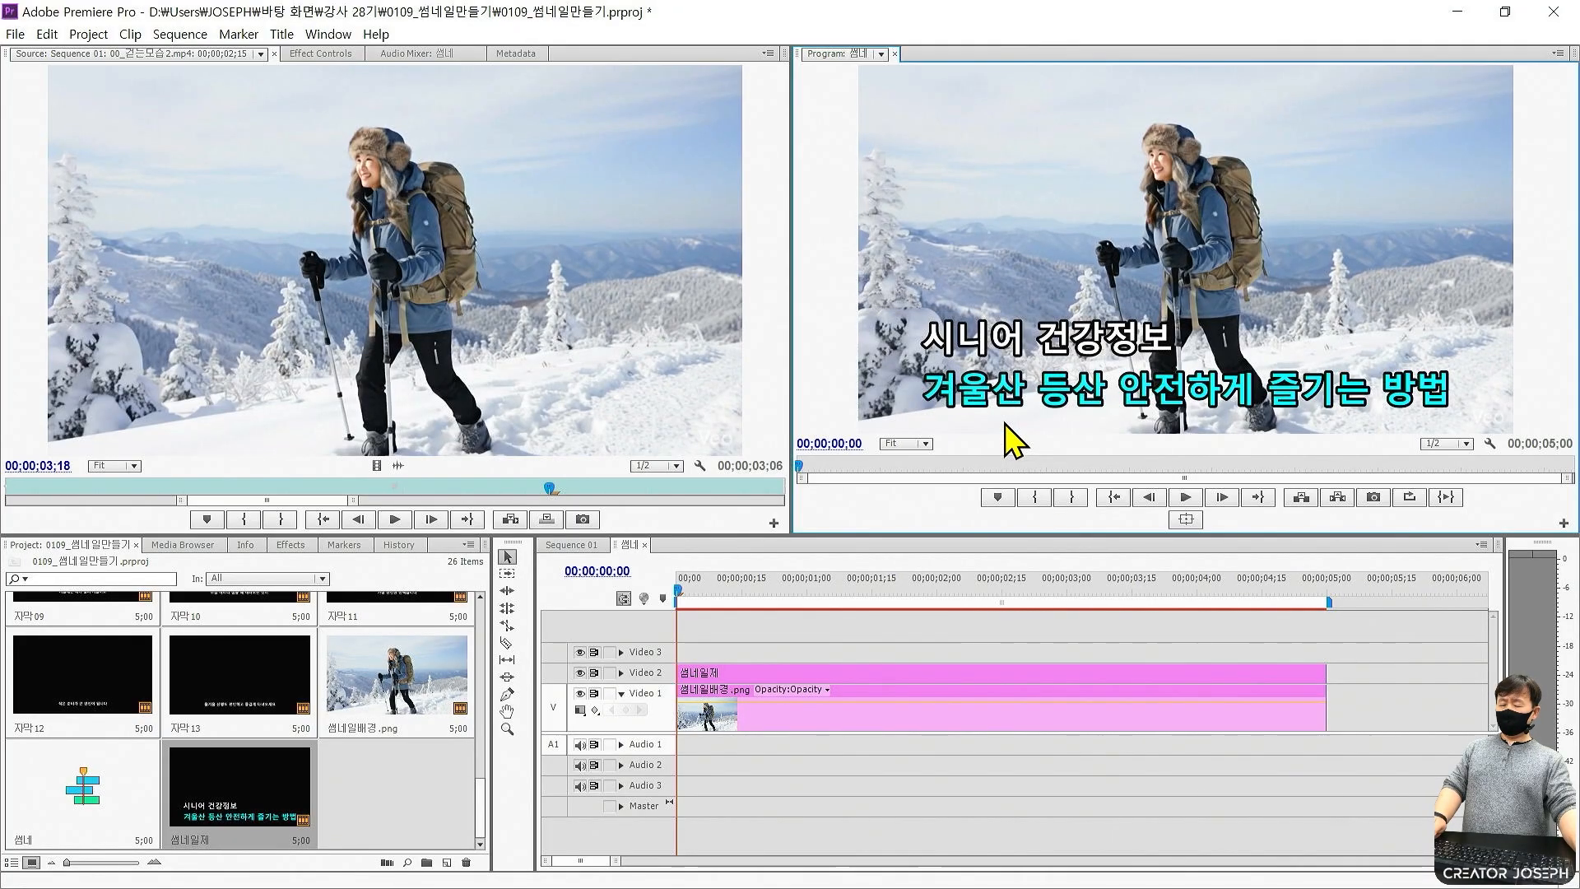
Return to Sequence 01 and save the project.
click(571, 545)
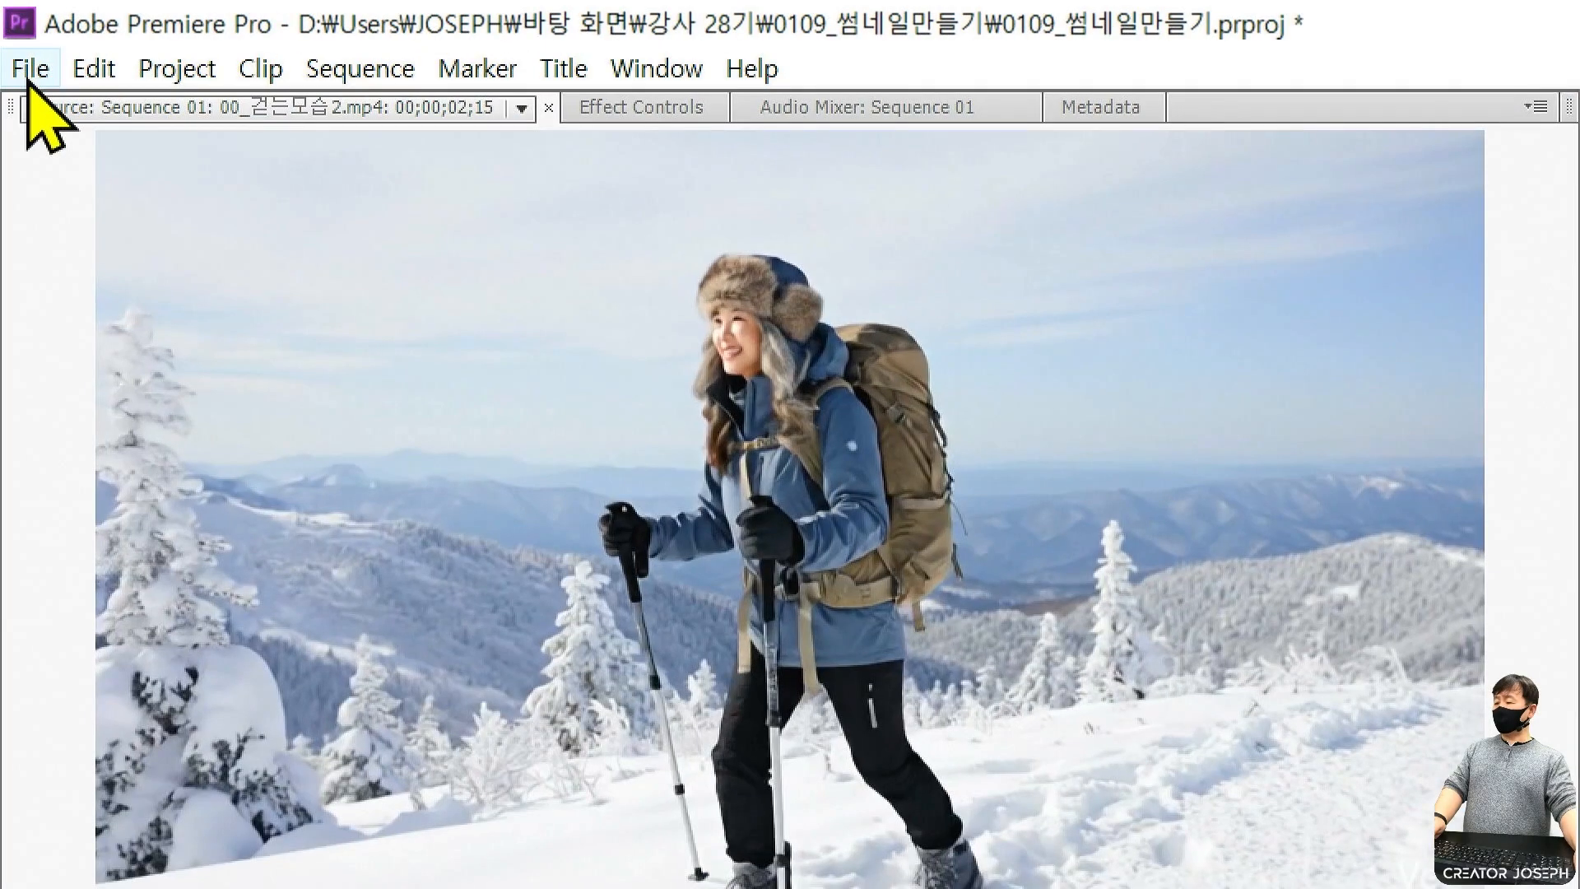
click(15, 34)
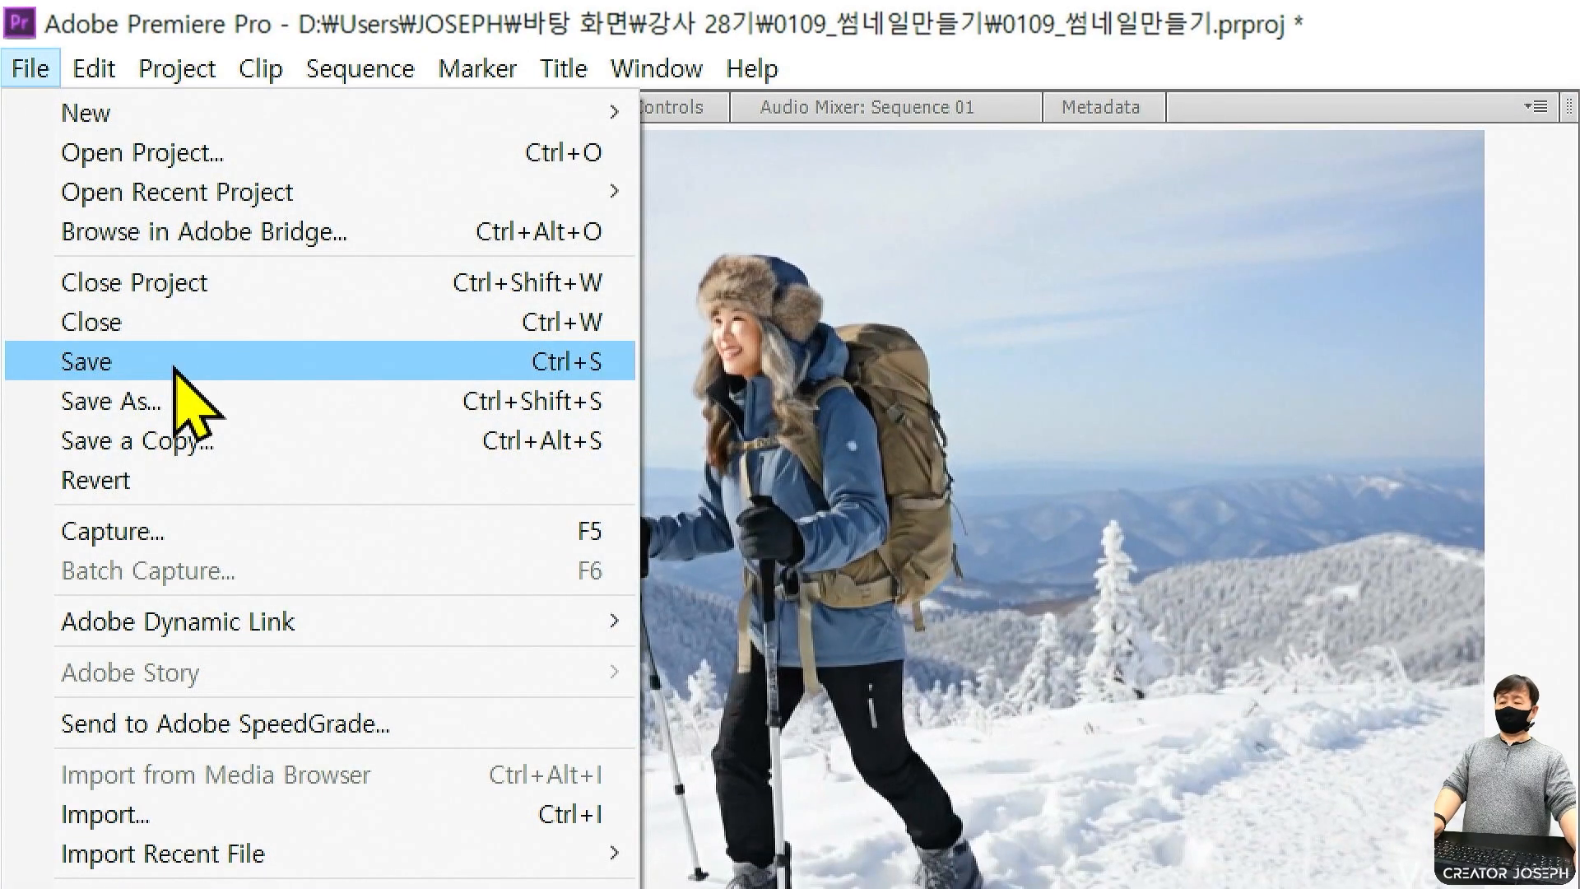
click(175, 368)
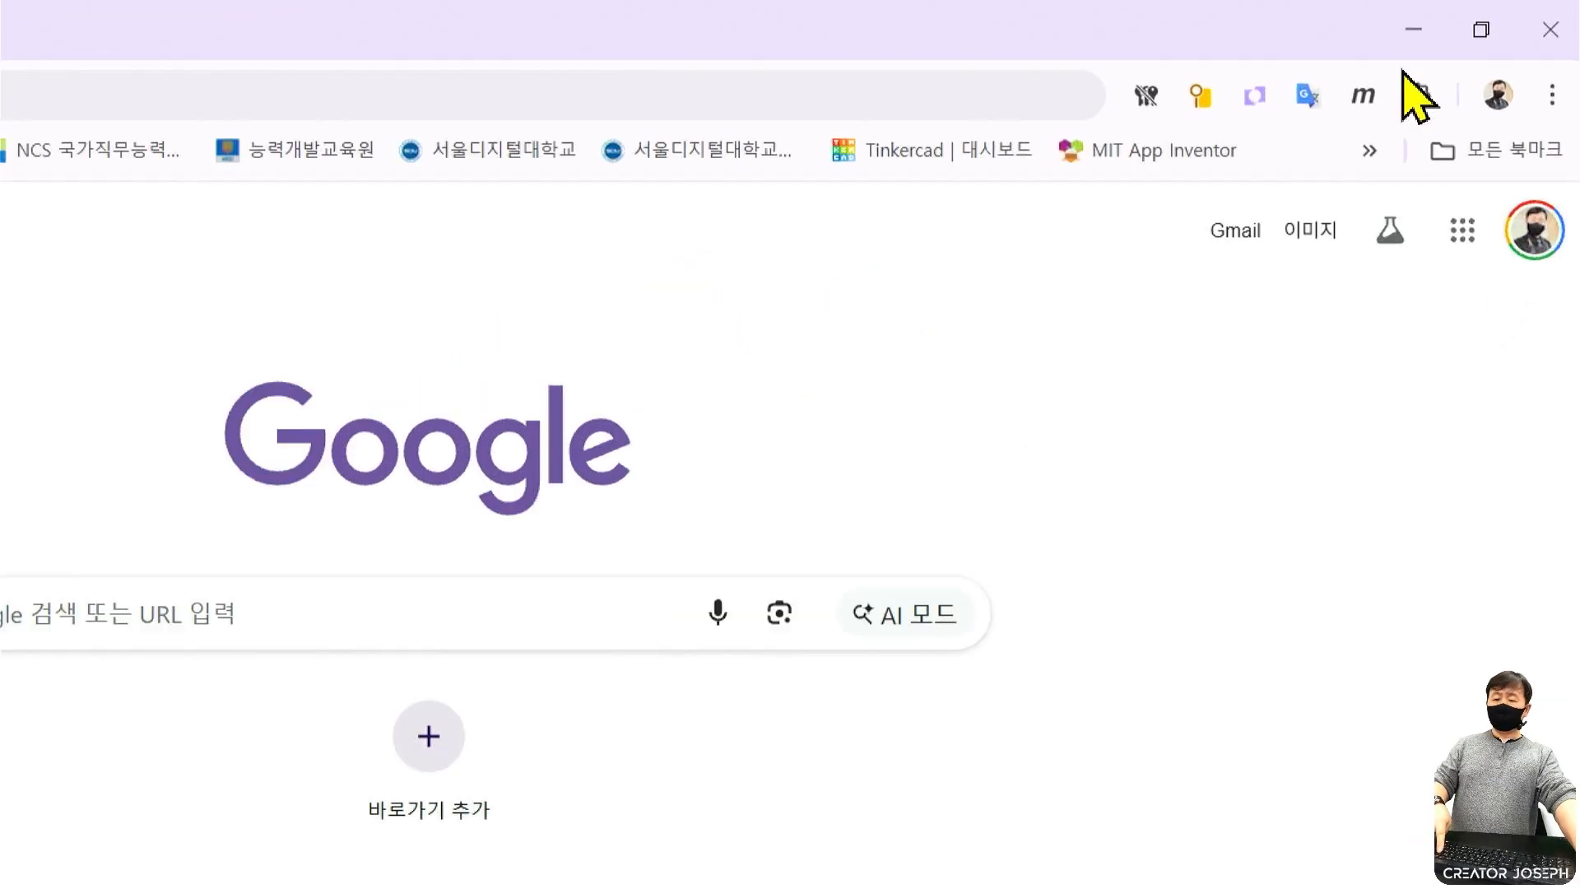
Open Gemini from the Google start page.
click(1468, 238)
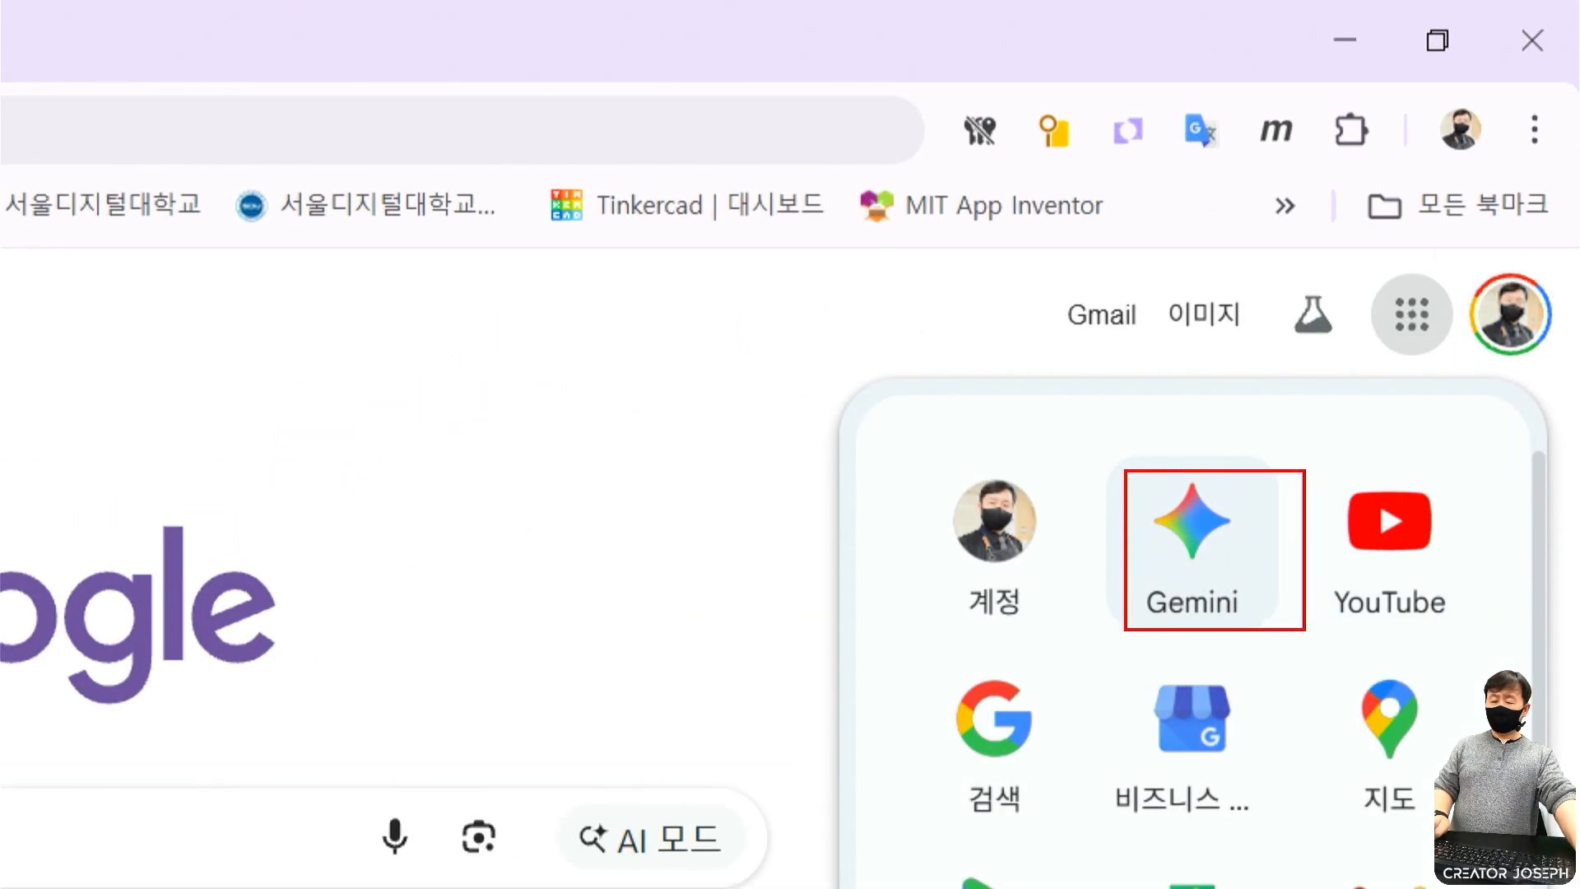
click(1192, 543)
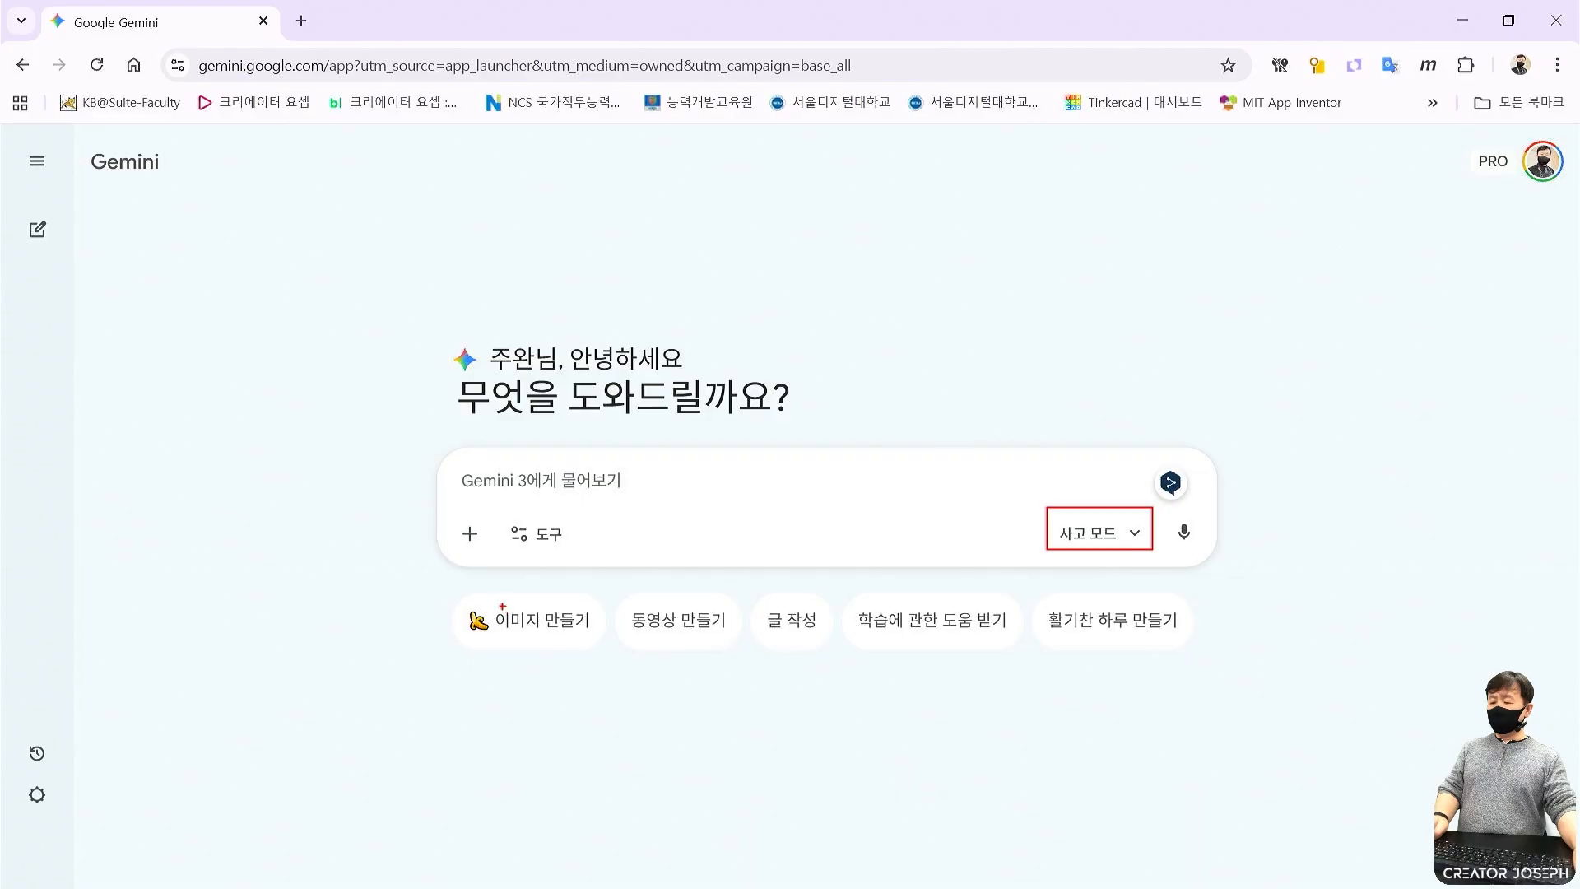
click(483, 621)
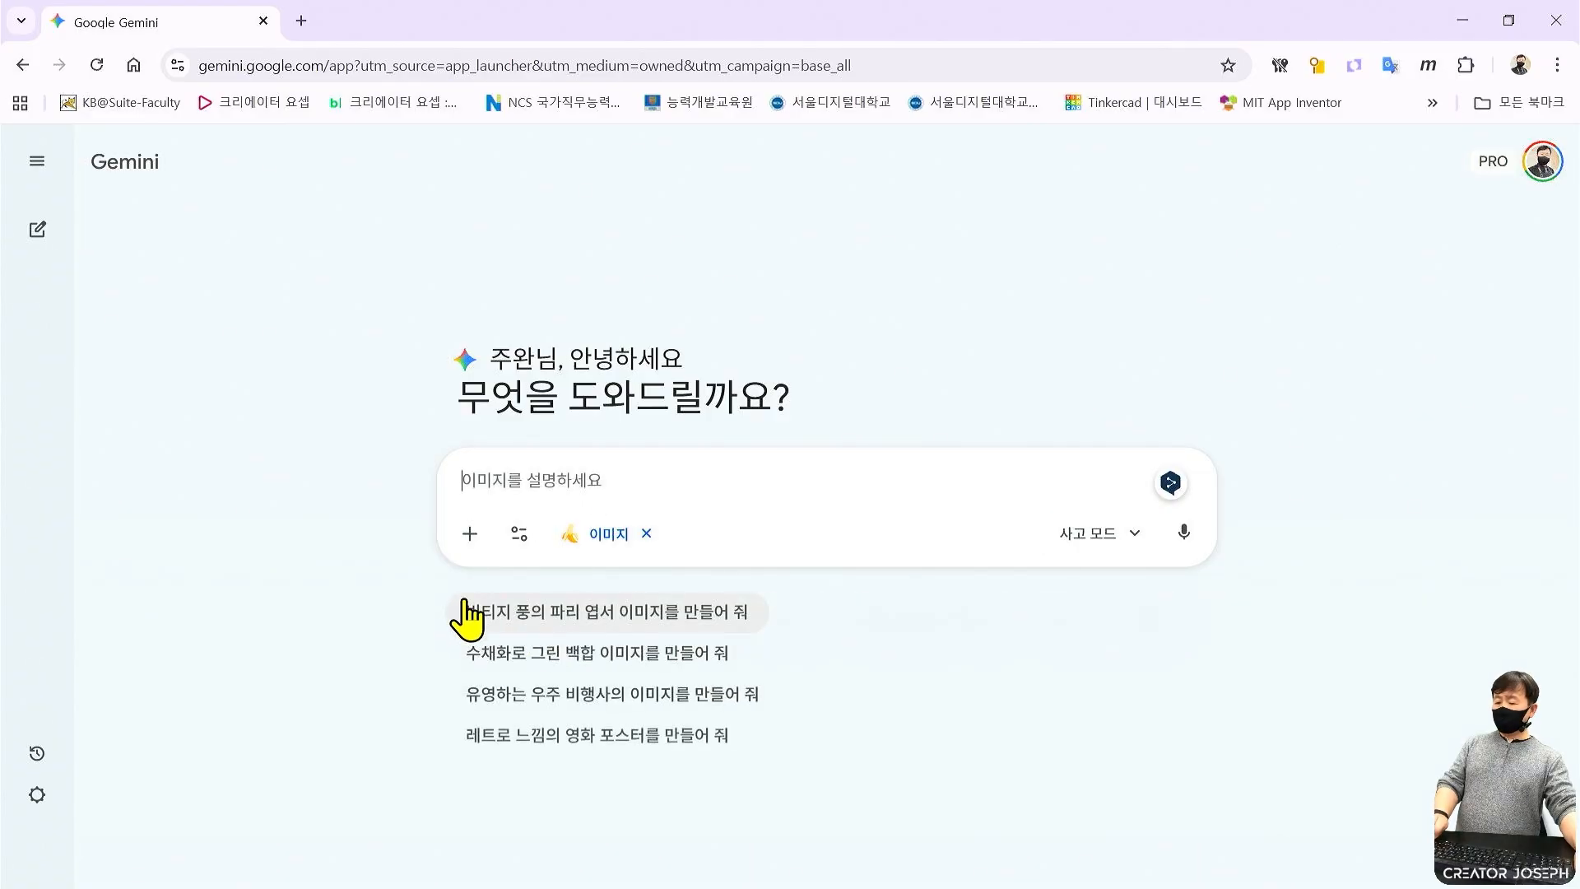
Attach 썸네일배경.png from the 0109_썸네일만들기 folder to the Gemini prompt.
click(470, 533)
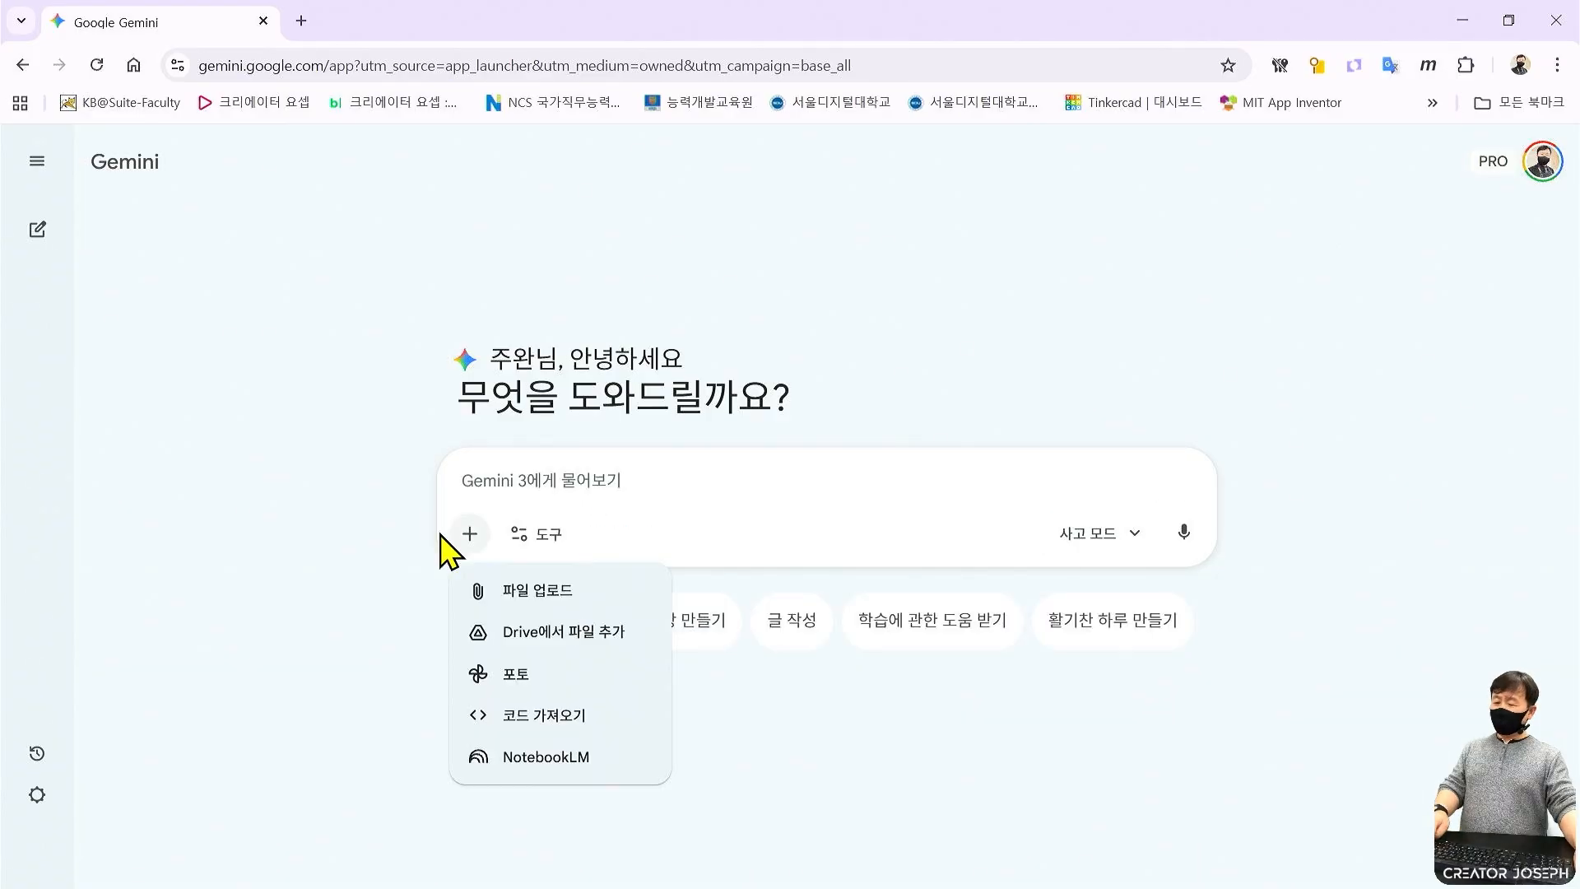
mouse_move(441, 491)
mouse_down()
mouse_move(499, 579)
mouse_move(568, 609)
mouse_move(592, 609)
mouse_move(631, 559)
mouse_up()
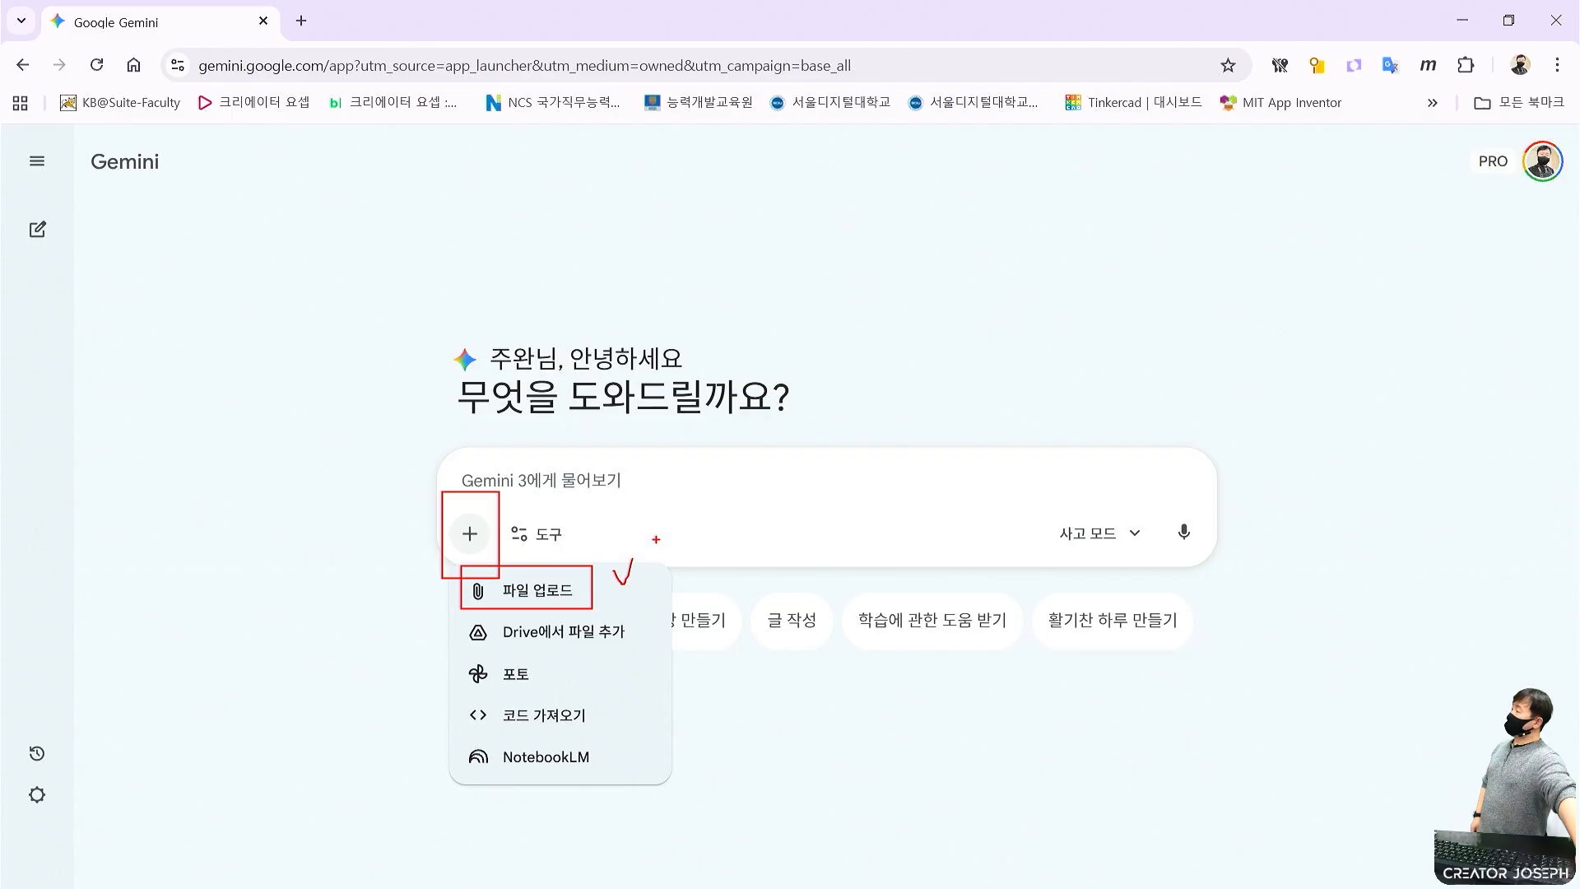
click(537, 590)
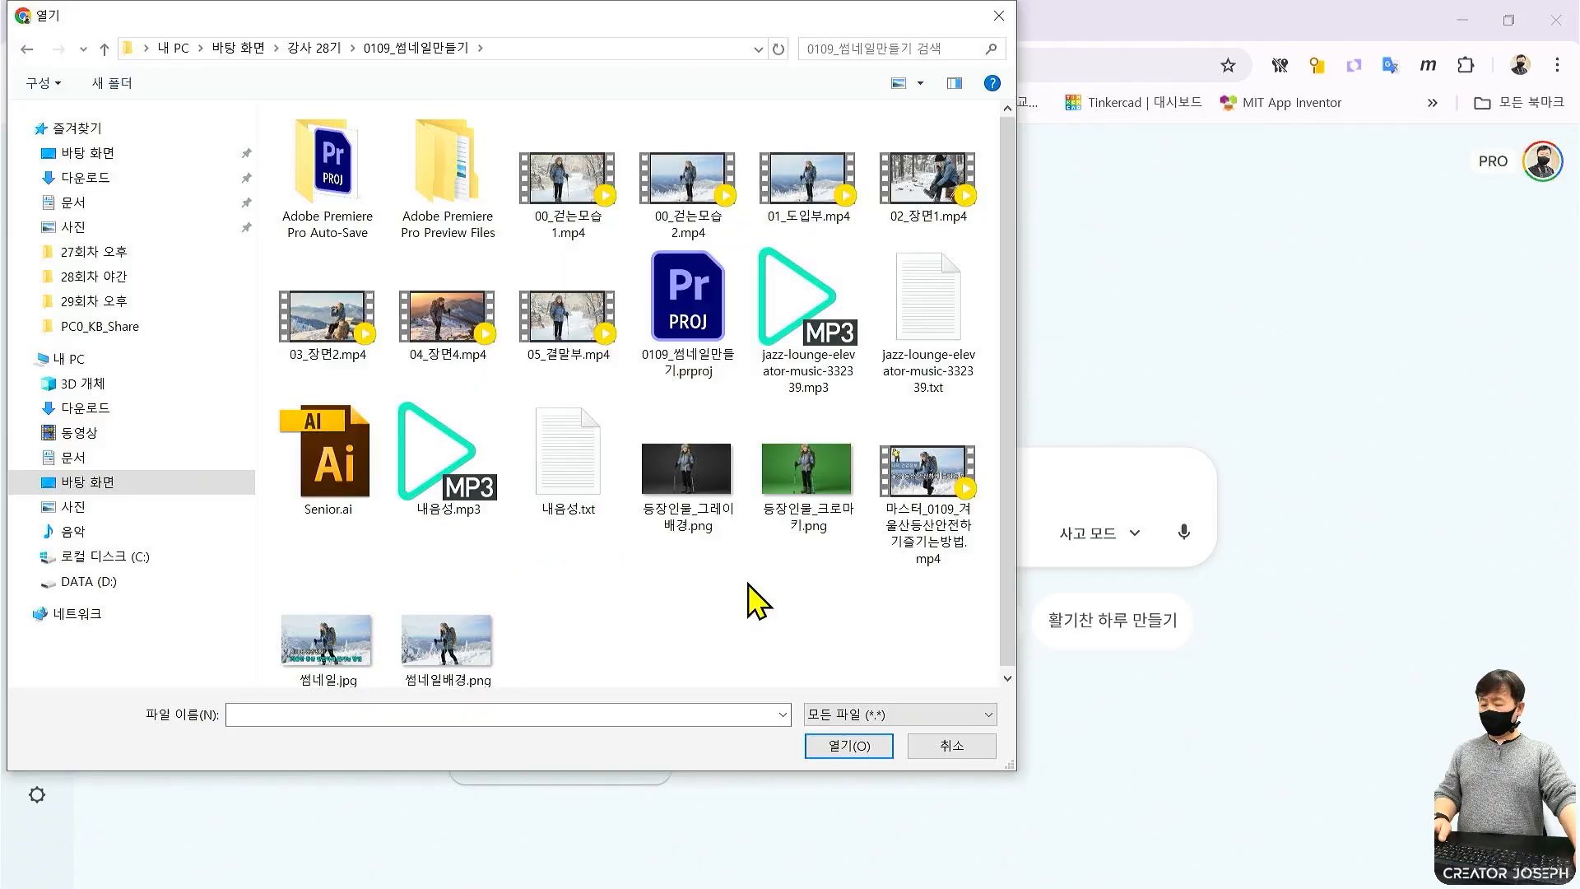
click(448, 637)
click(879, 753)
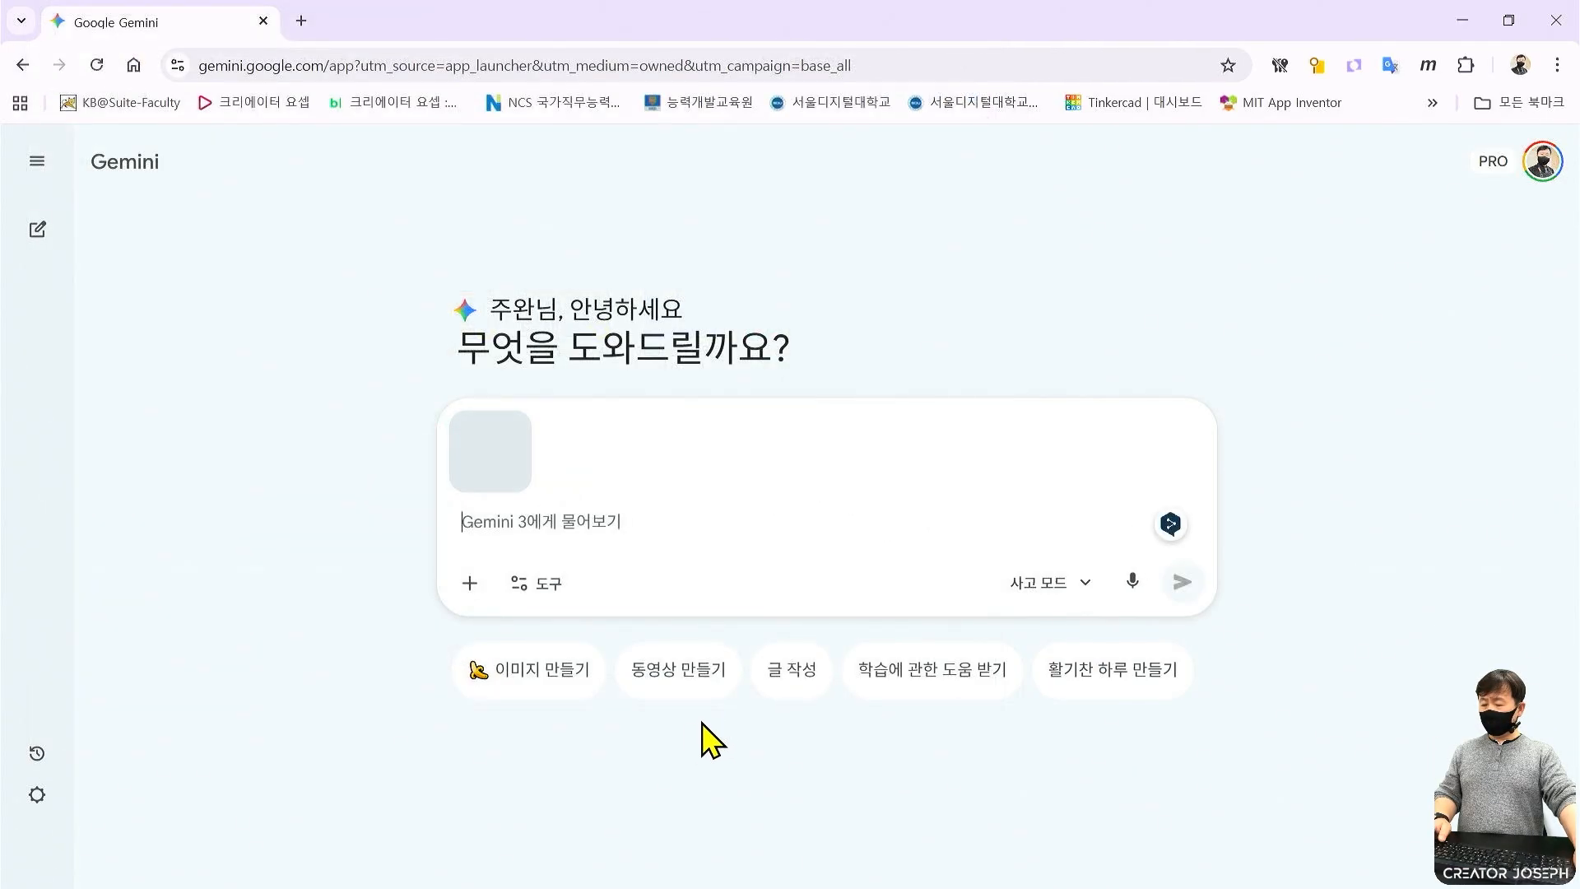
Enable the image creation tool for the prompt with the attached background image.
mouse_move(471, 450)
mouse_down()
mouse_move(654, 525)
mouse_move(696, 524)
mouse_up()
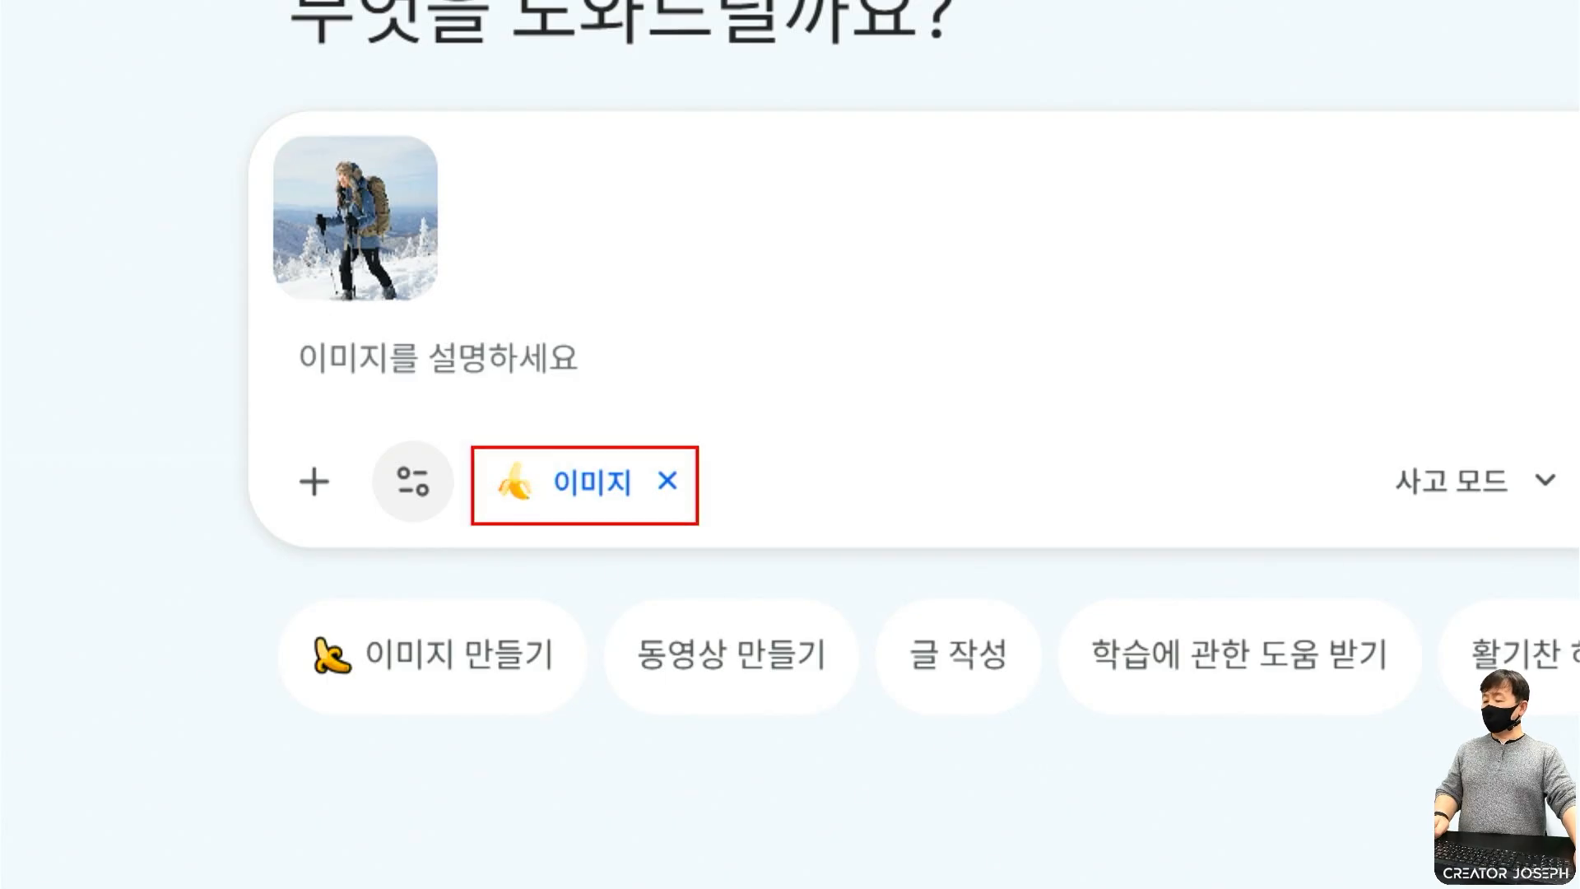
drag(371, 599, 417, 612)
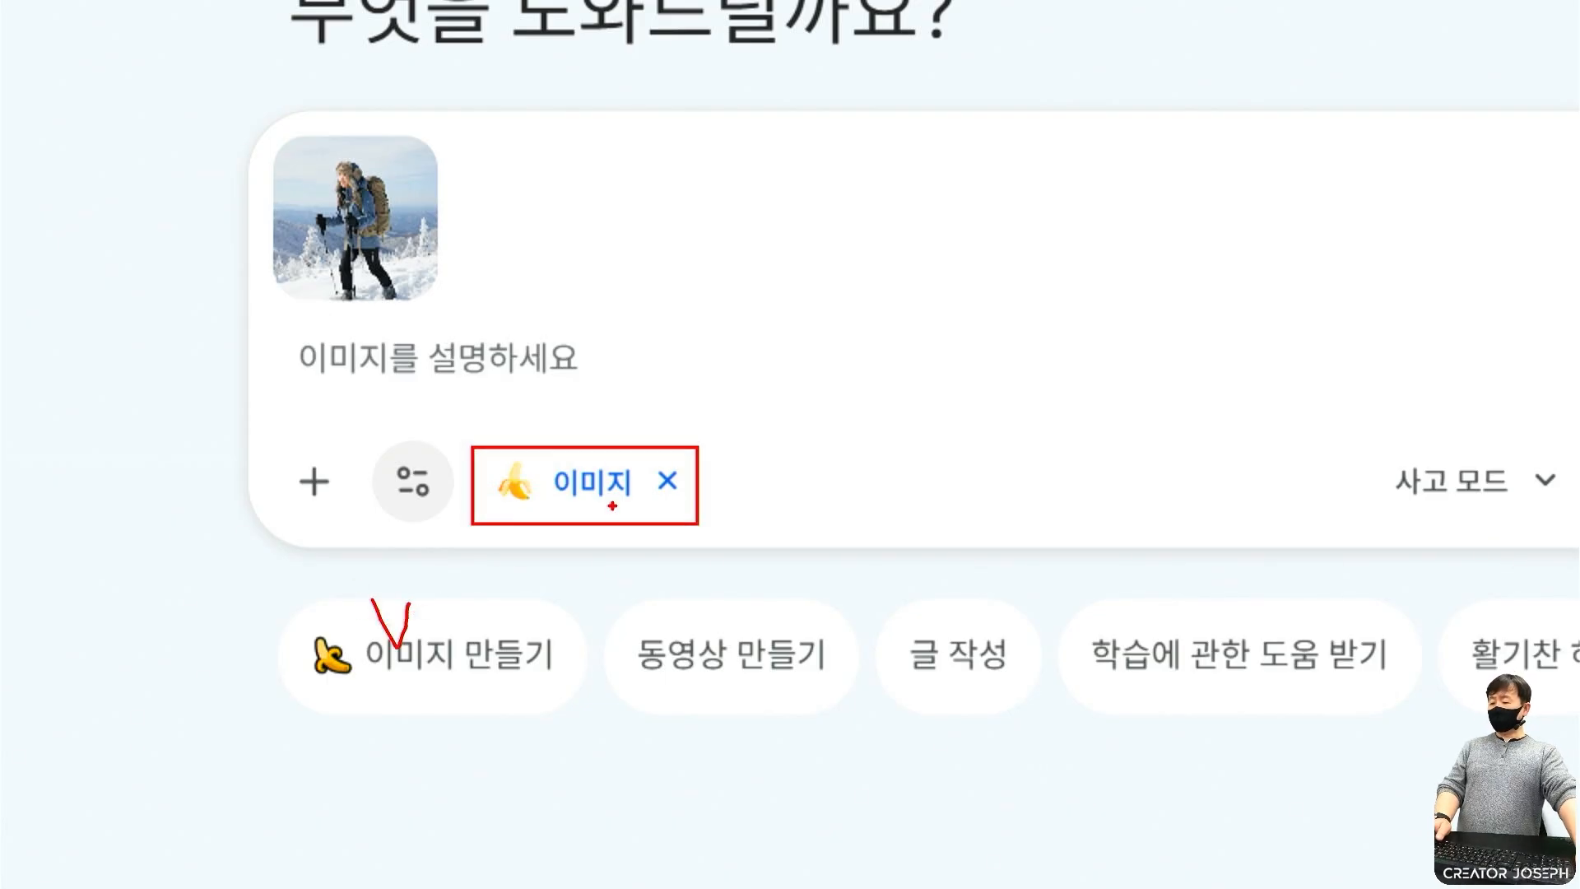
key(Escape)
Enter and submit the prompt "첨부한 이미지를 유튜브용 썸네일 이미지로 변경해줘. 내용은, 시니어건강정보 - 겨울산 등산 안전하게 즐기는 방법".
text(첨부한 이미지를 )
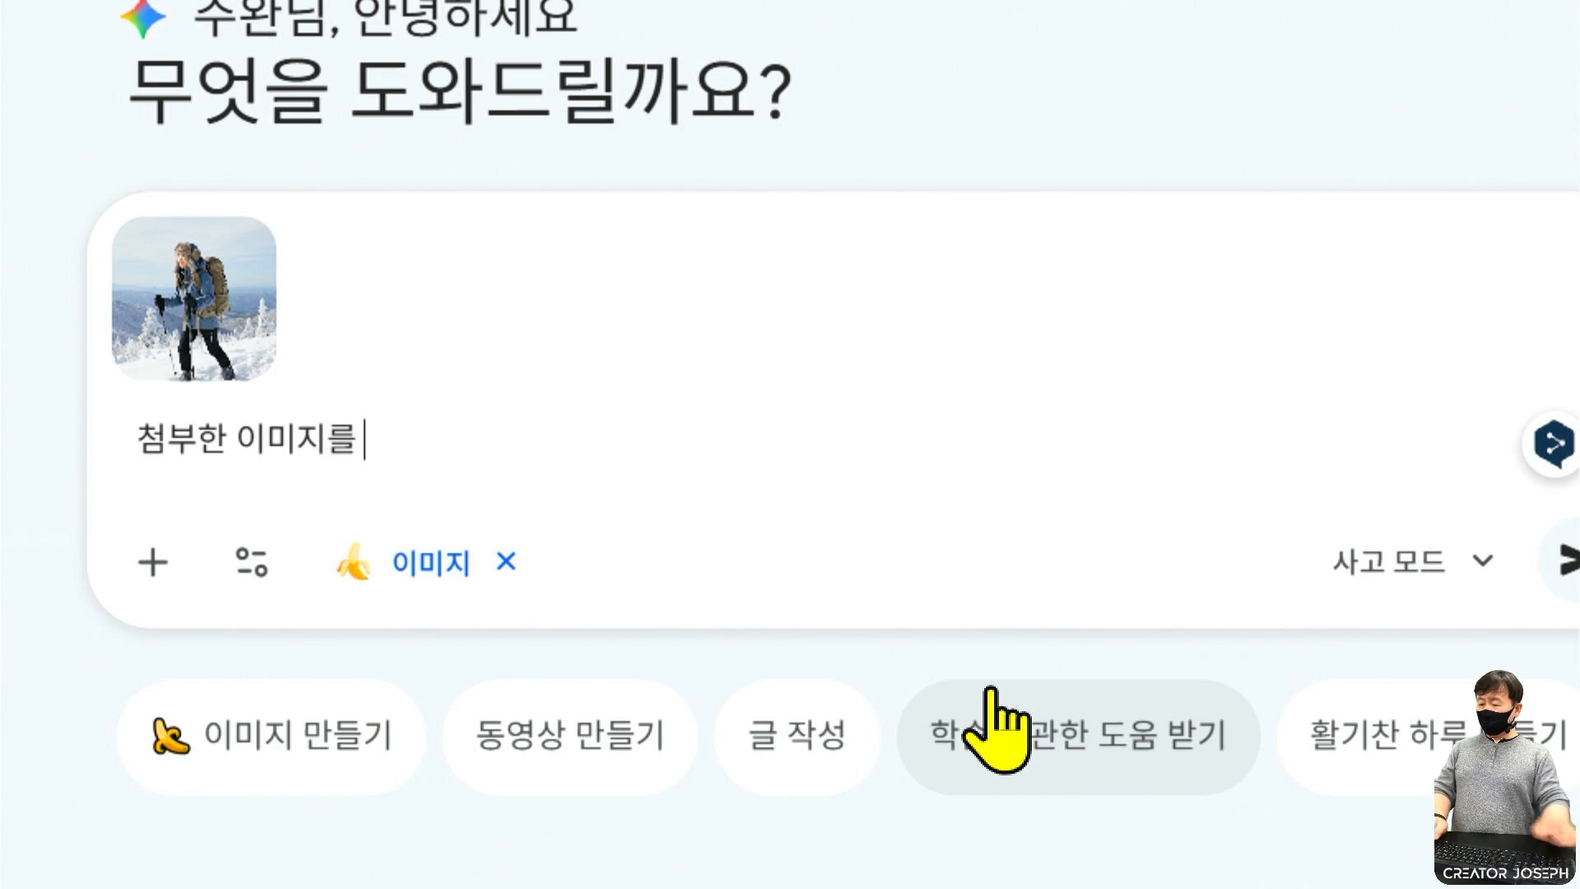
text(유튜브용 )
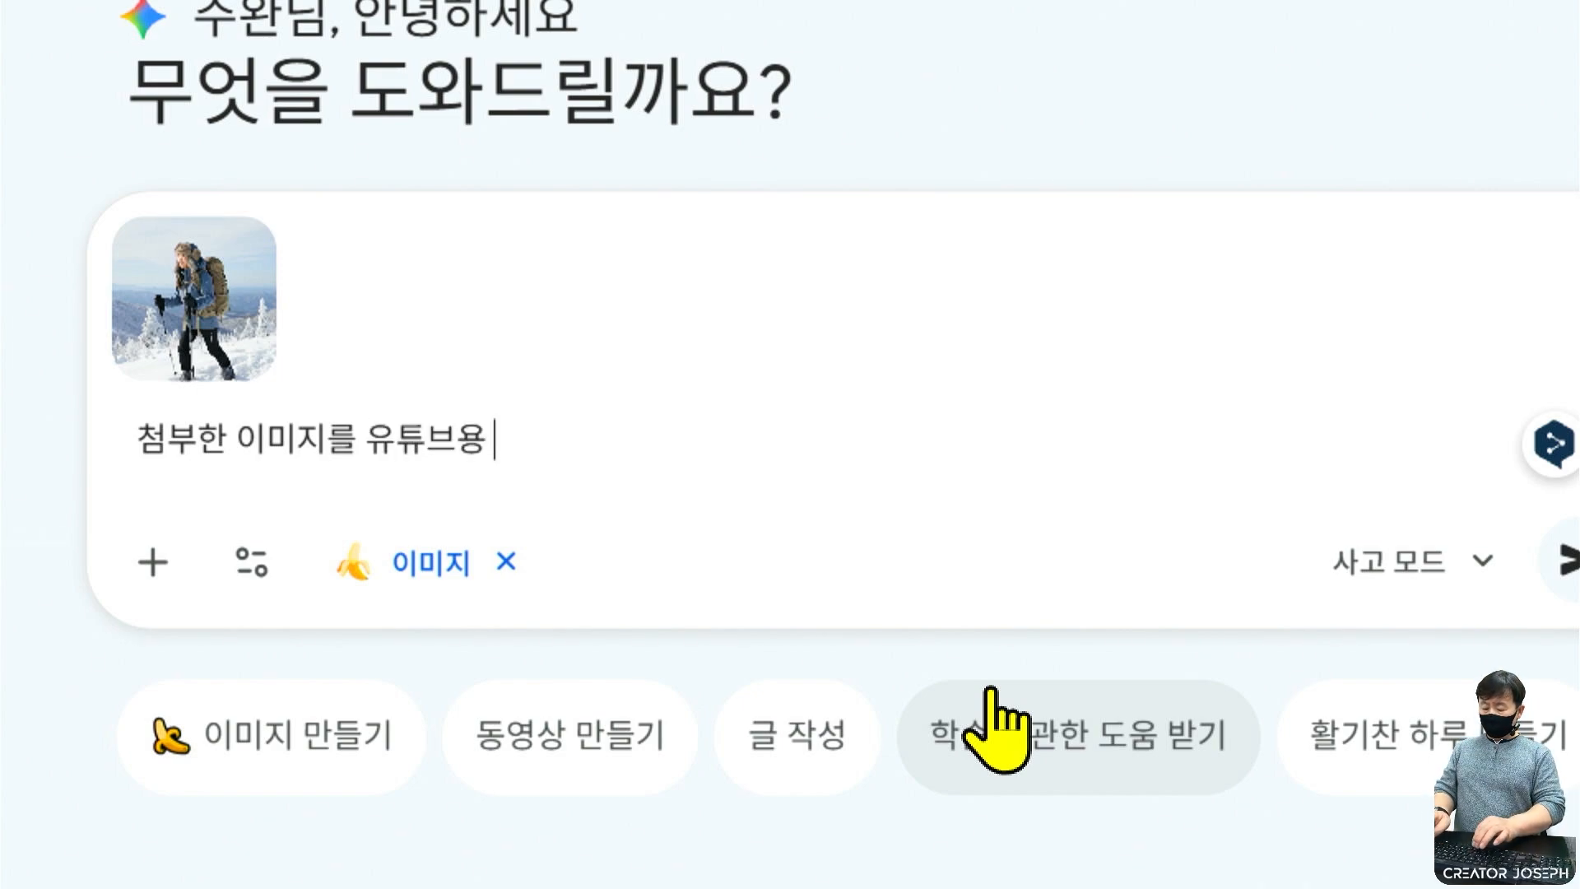
text(쓰네일 이미지)
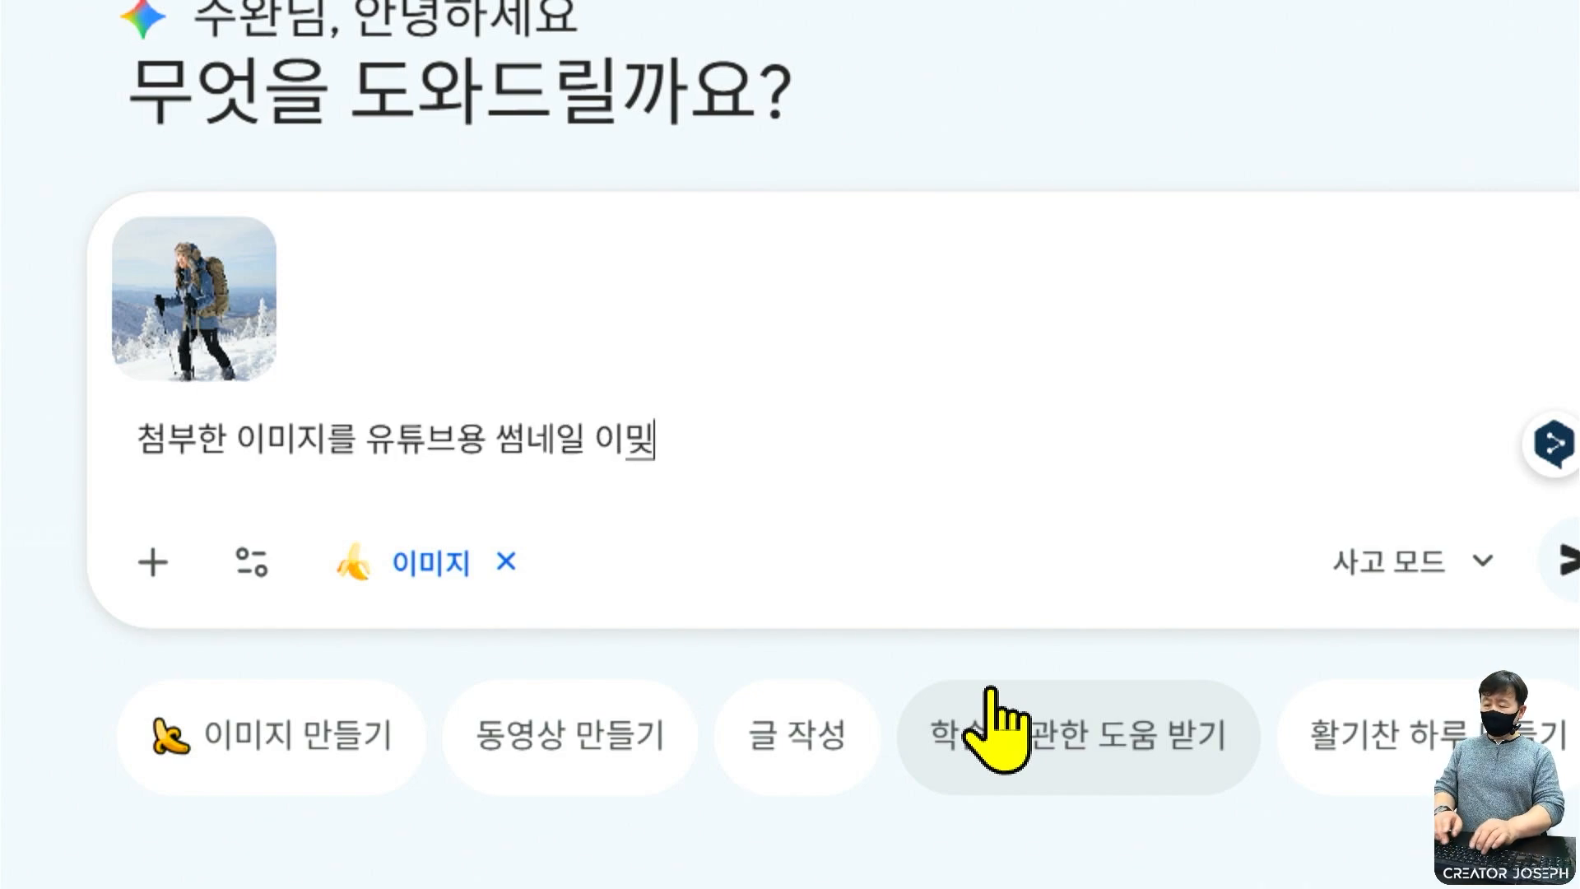
text(로 변경해)
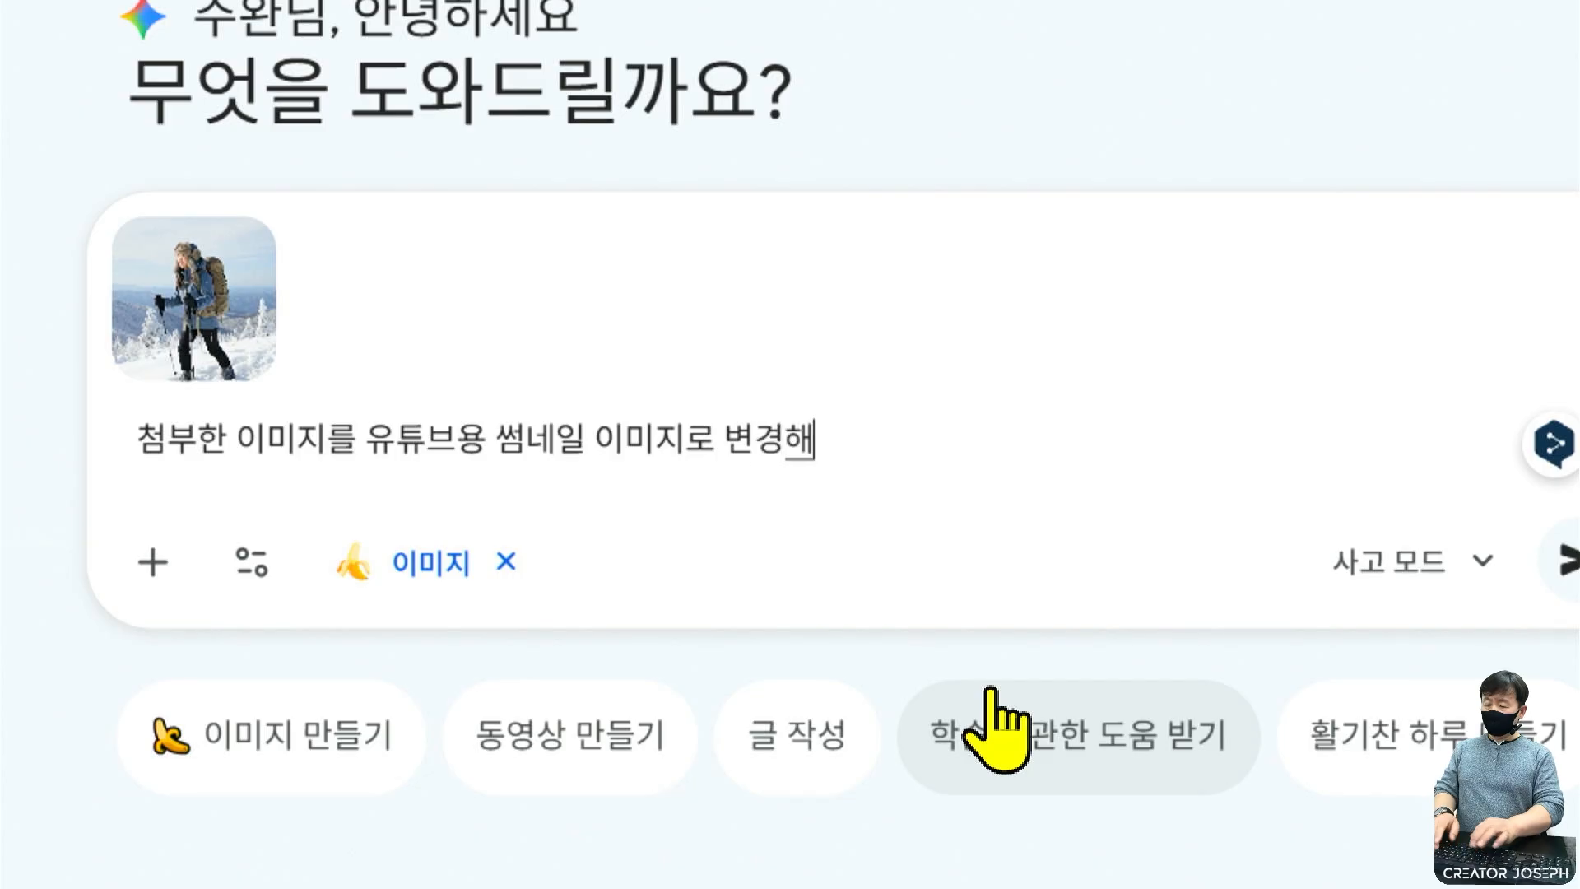
text(줘.내용은, 시니어)
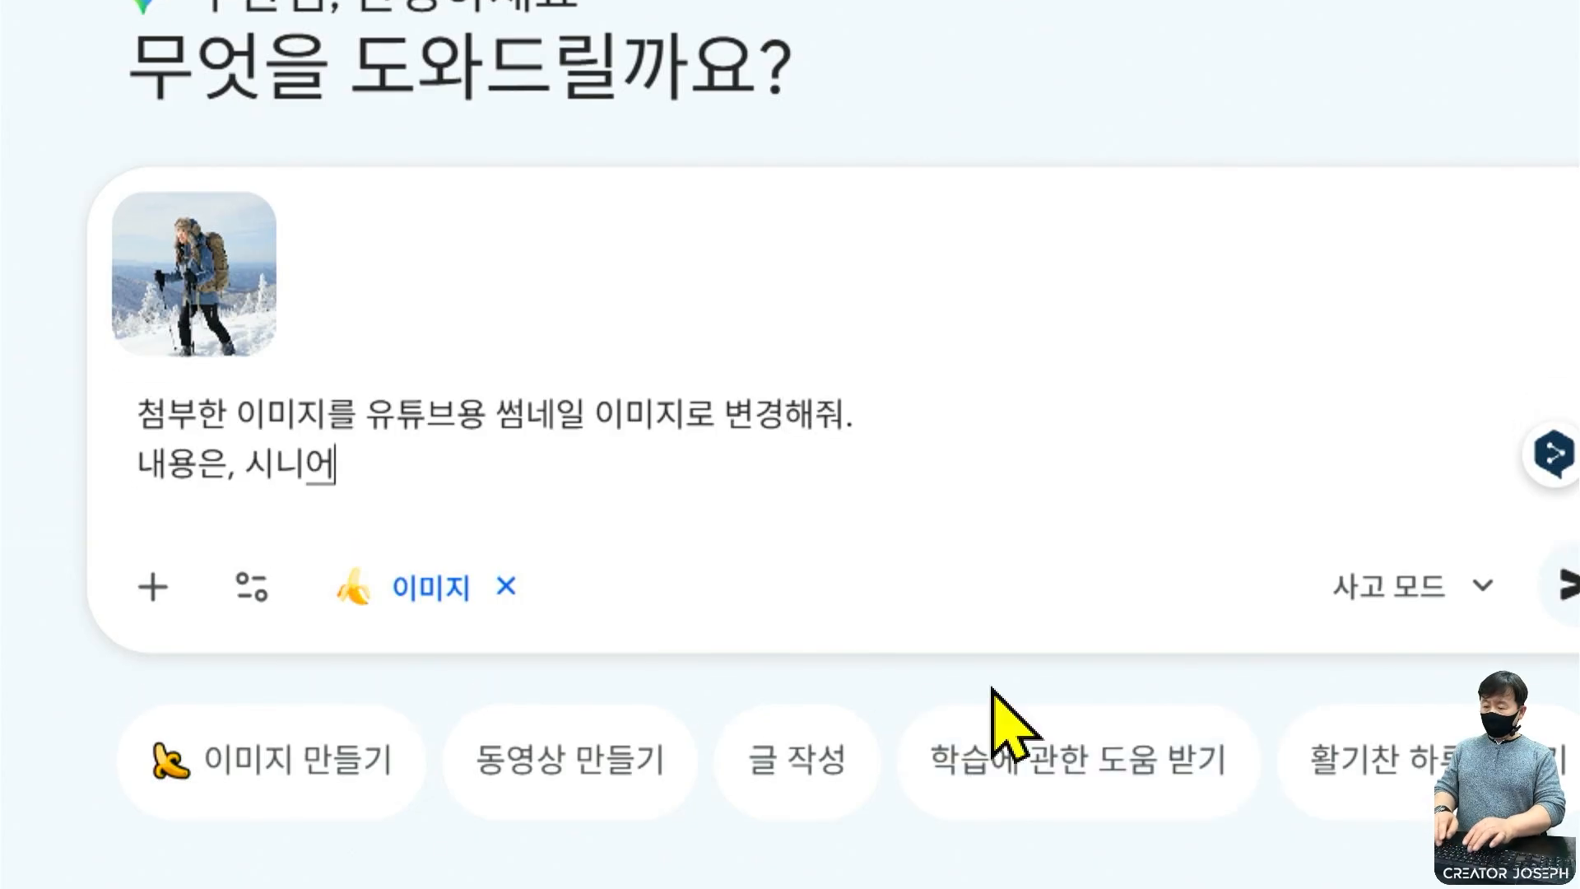
text(ㄱ건강정보 -)
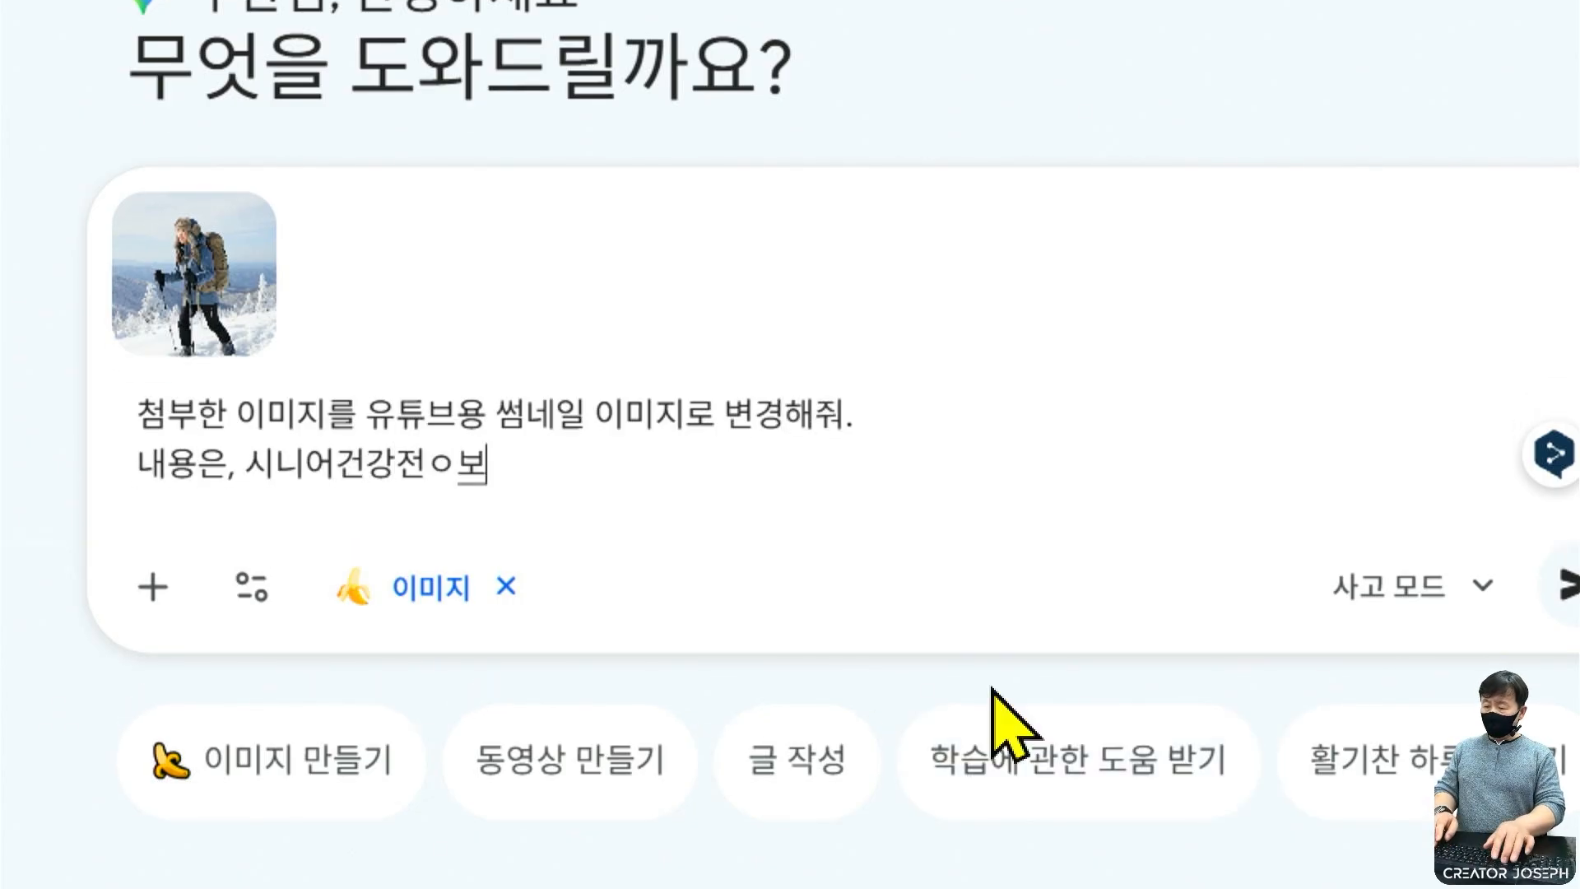
text( 겨울산 등산 안)
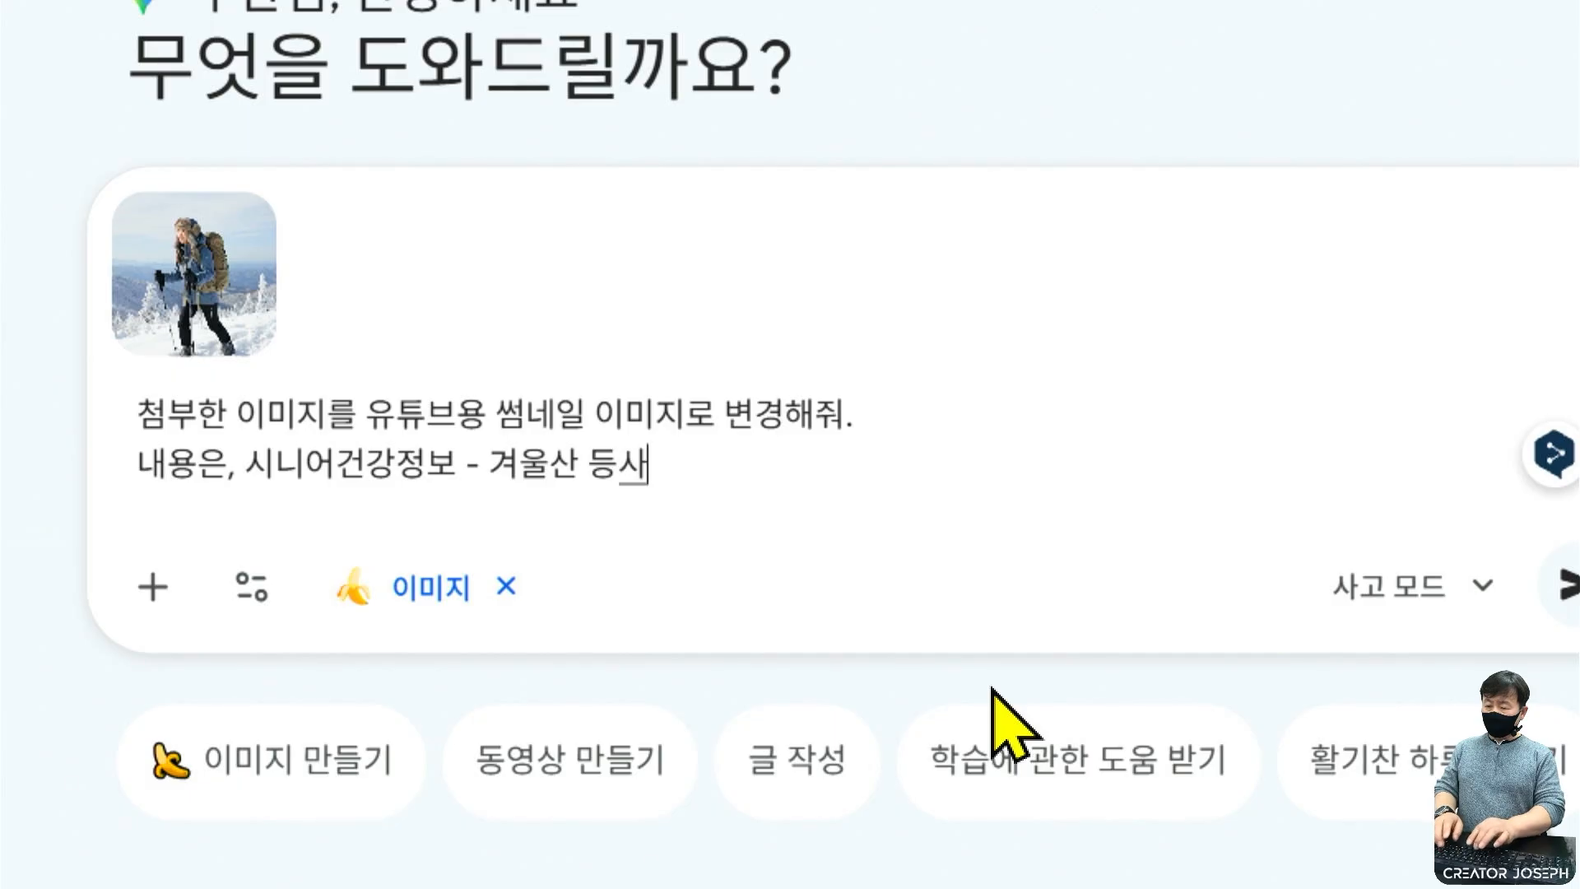
text(전하게 즐기응 ㅂ)
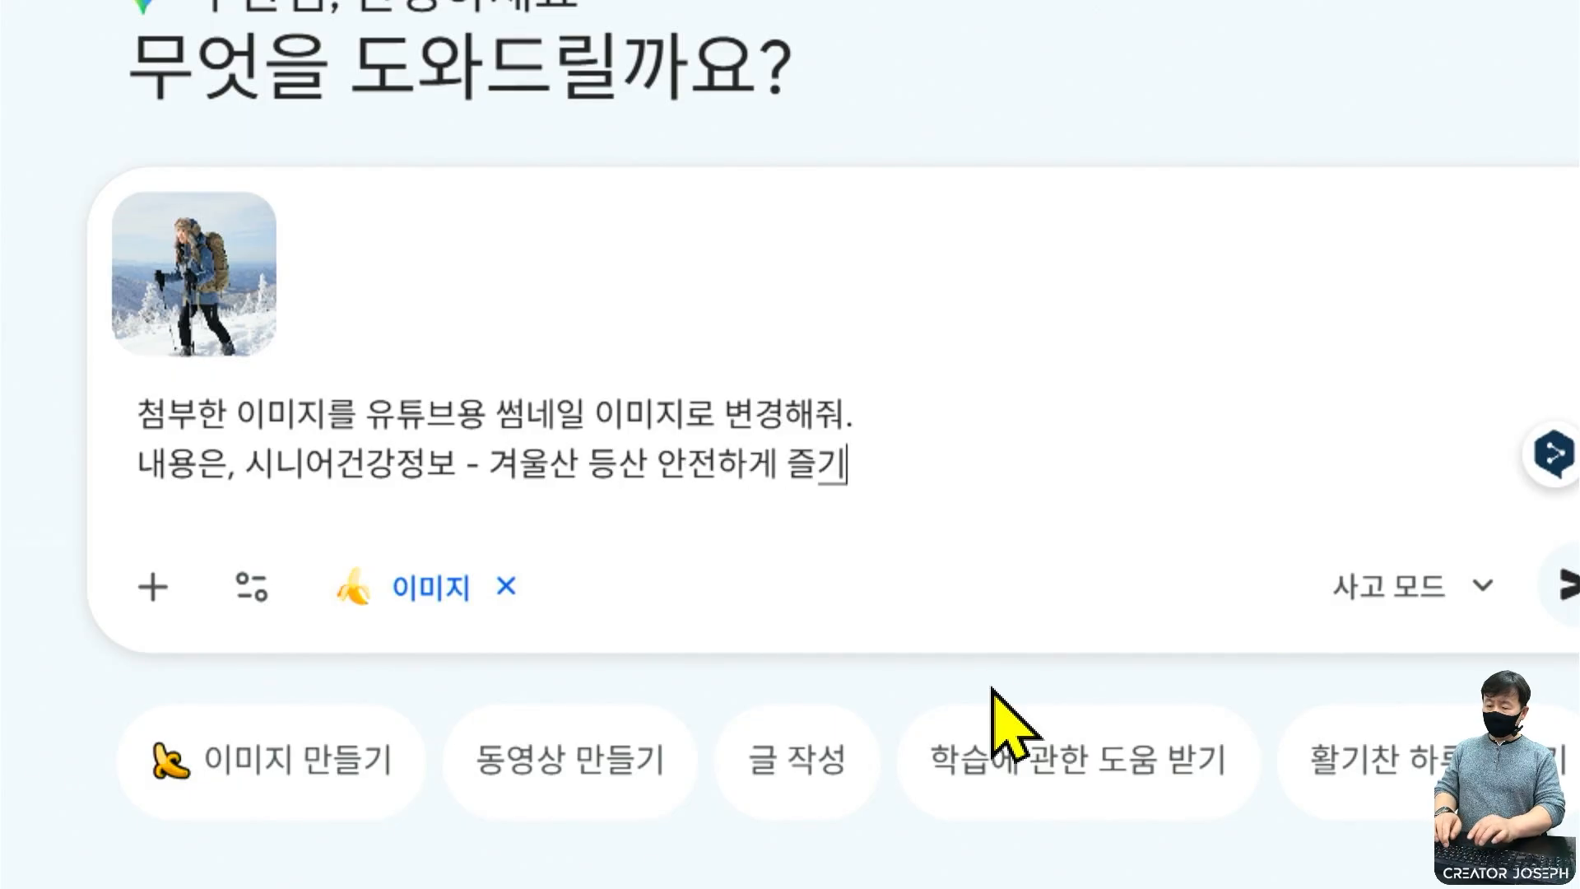
text(ㅏㅇ)
key(BackSpace)
key(BackSpace)
key(BackSpace)
key(BackSpace)
text(는 방법)
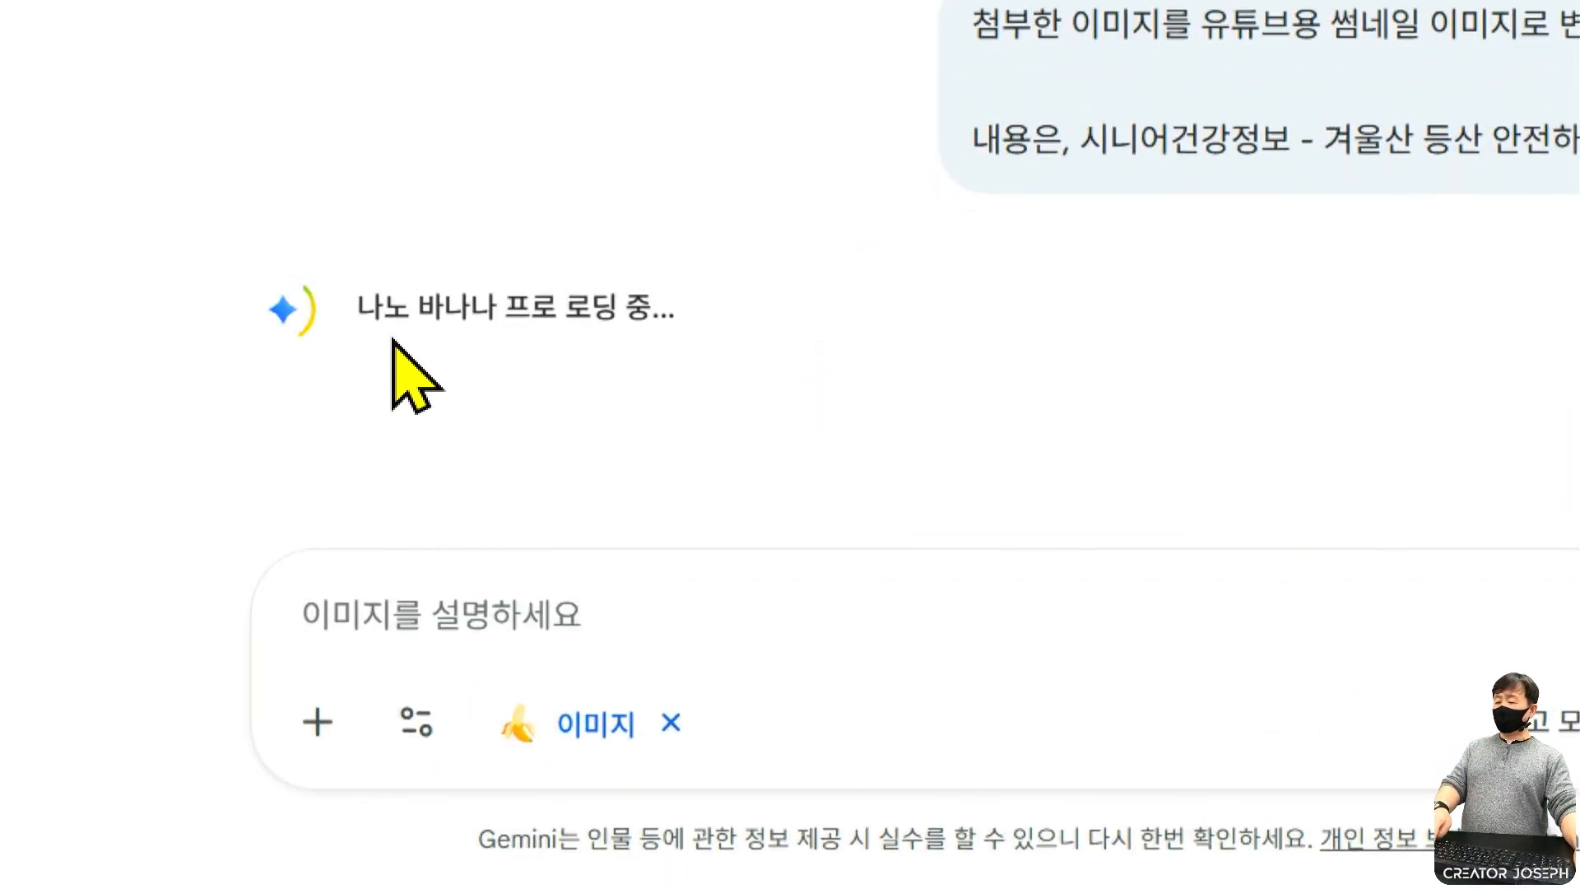
drag(340, 266, 566, 342)
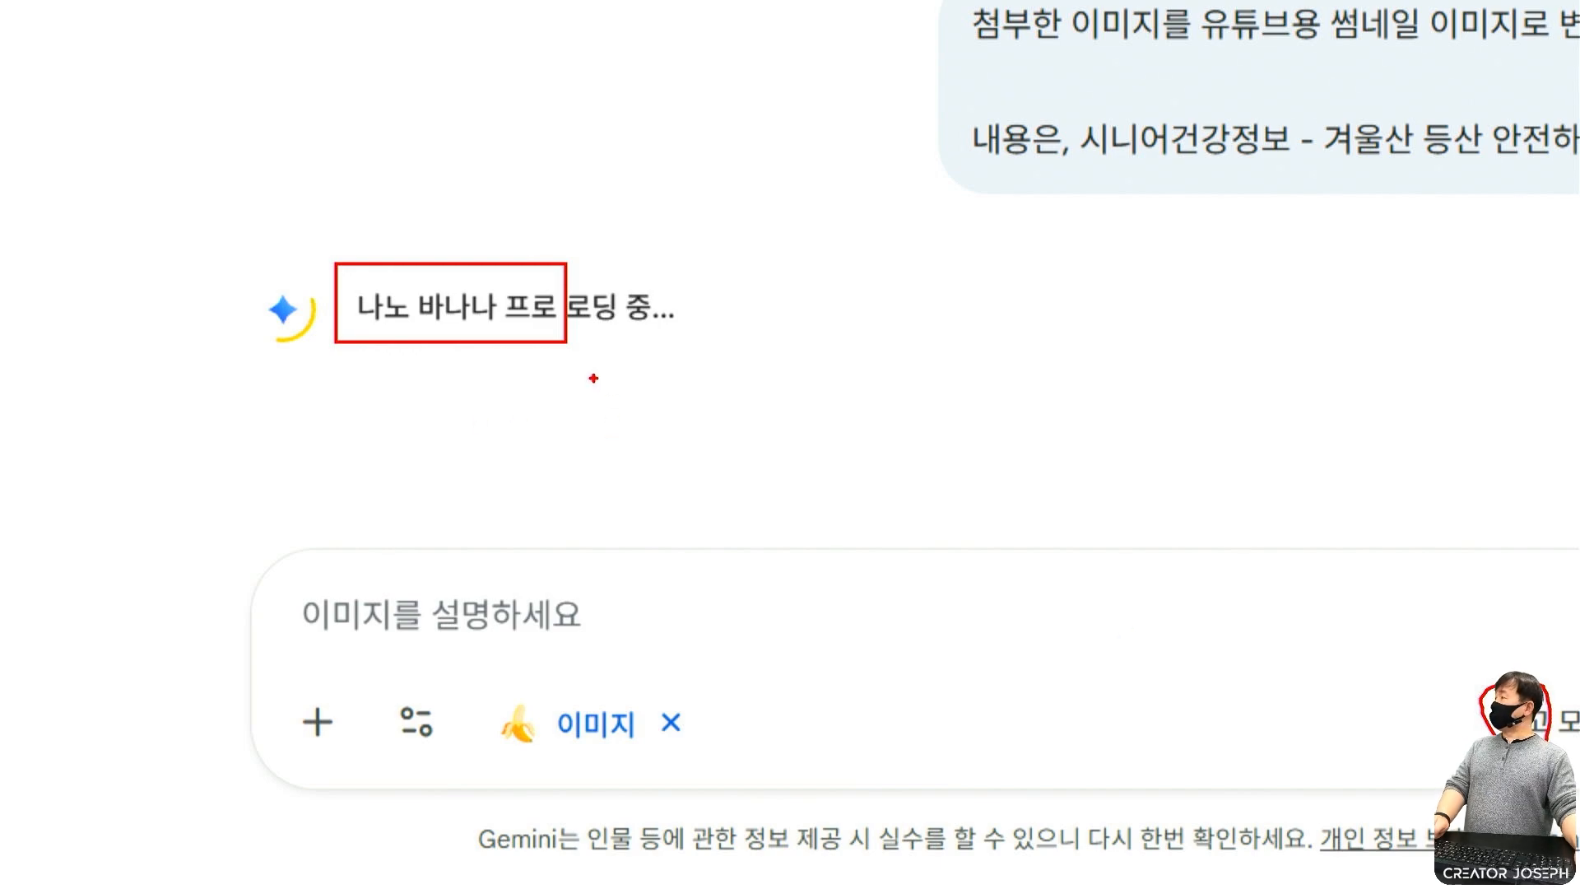
drag(900, 349, 1050, 495)
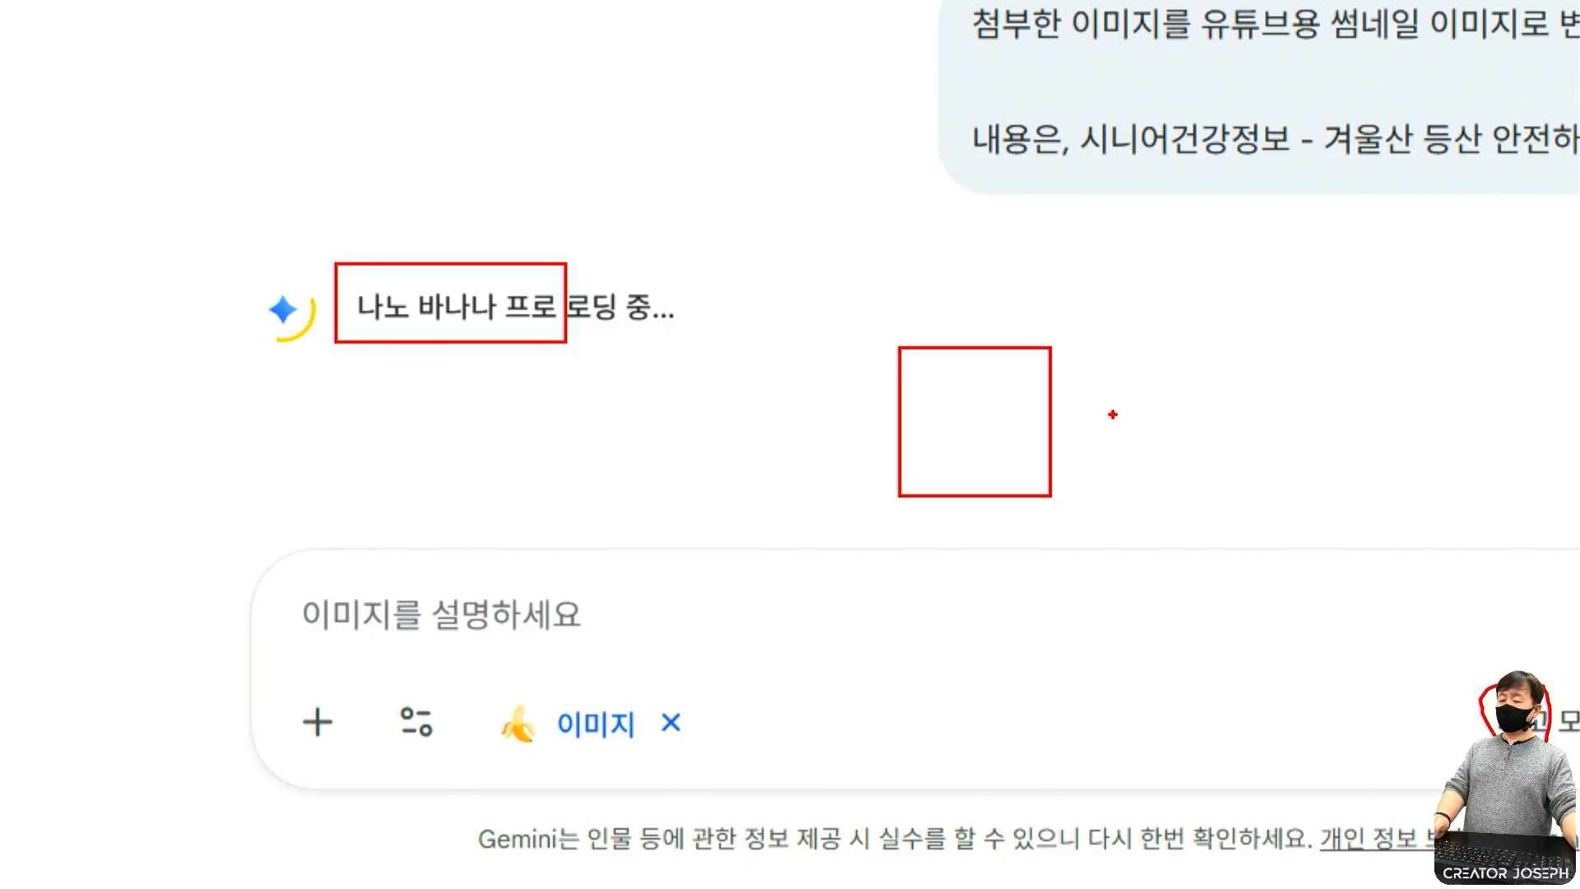
drag(1086, 347, 1313, 451)
mouse_move(1000, 393)
mouse_down()
mouse_move(1029, 345)
mouse_move(1196, 373)
mouse_up()
mouse_move(1287, 432)
mouse_down()
mouse_move(1184, 474)
mouse_move(1139, 355)
mouse_move(1250, 430)
mouse_up()
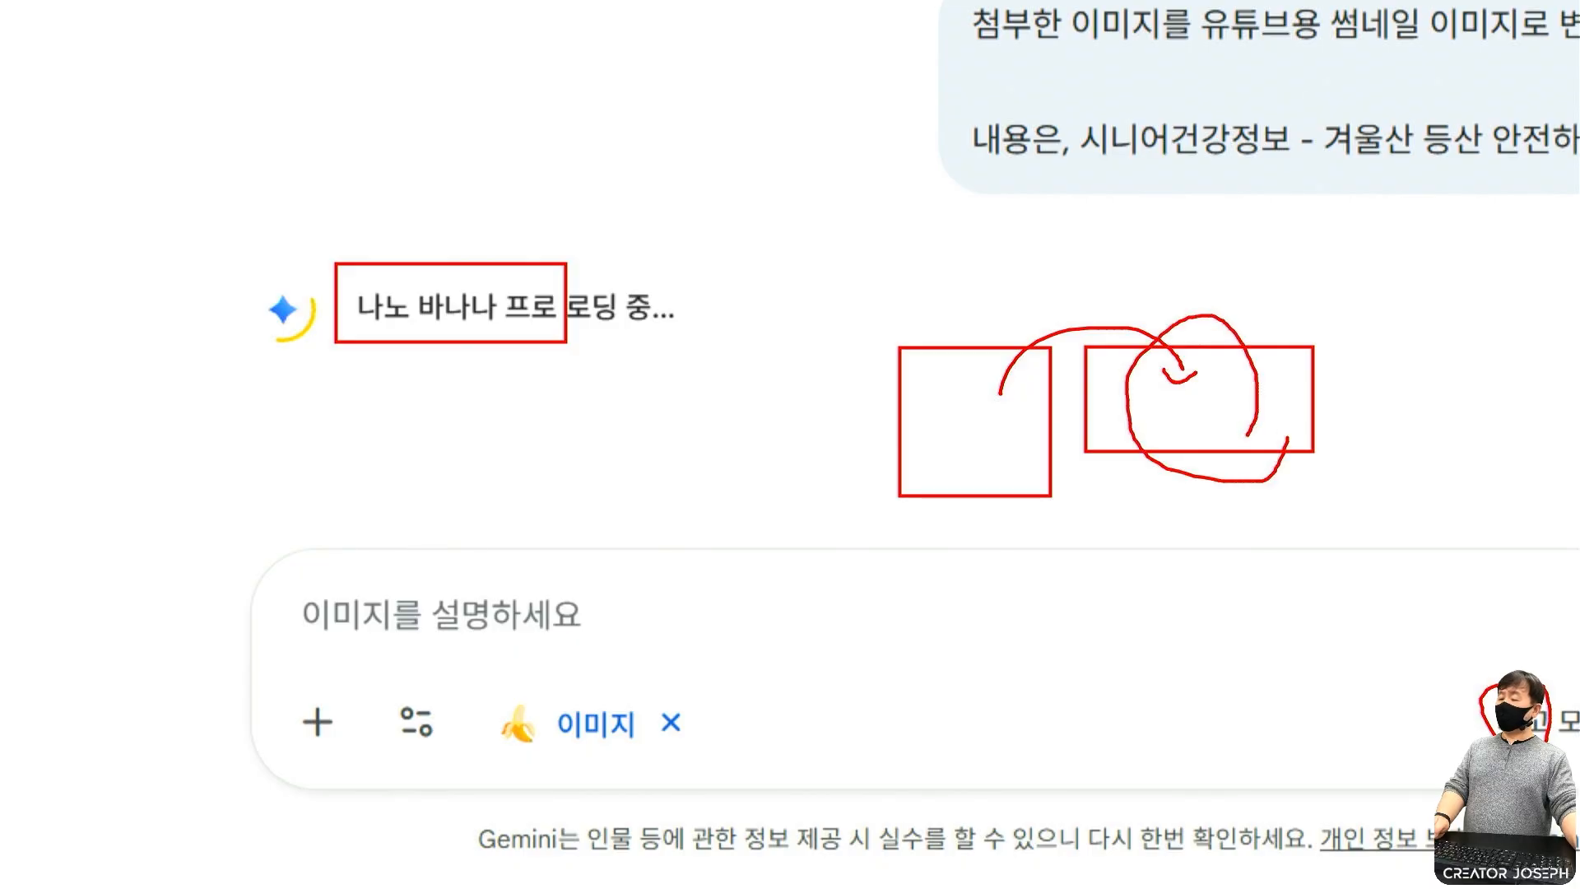
key(Escape)
key(ctrl+4)
Review the generated thumbnails and save the one with the large title over the hiker's face as 썸네일2.png in the 0109_썸네일만들기 folder.
scroll(1005, 627, down, 3)
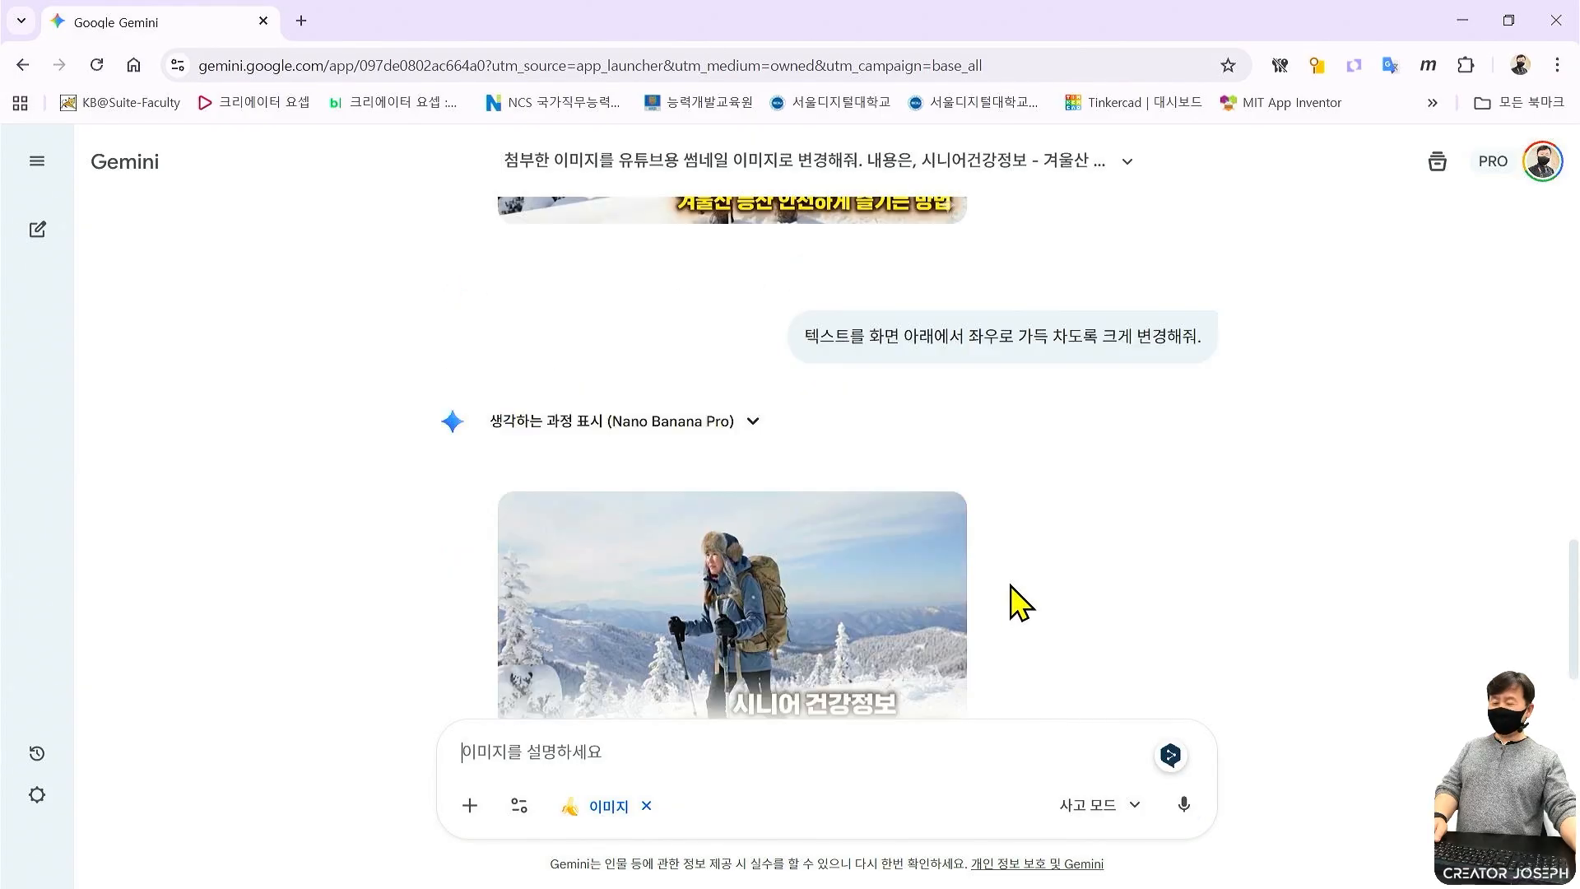
scroll(1020, 576, down, 3)
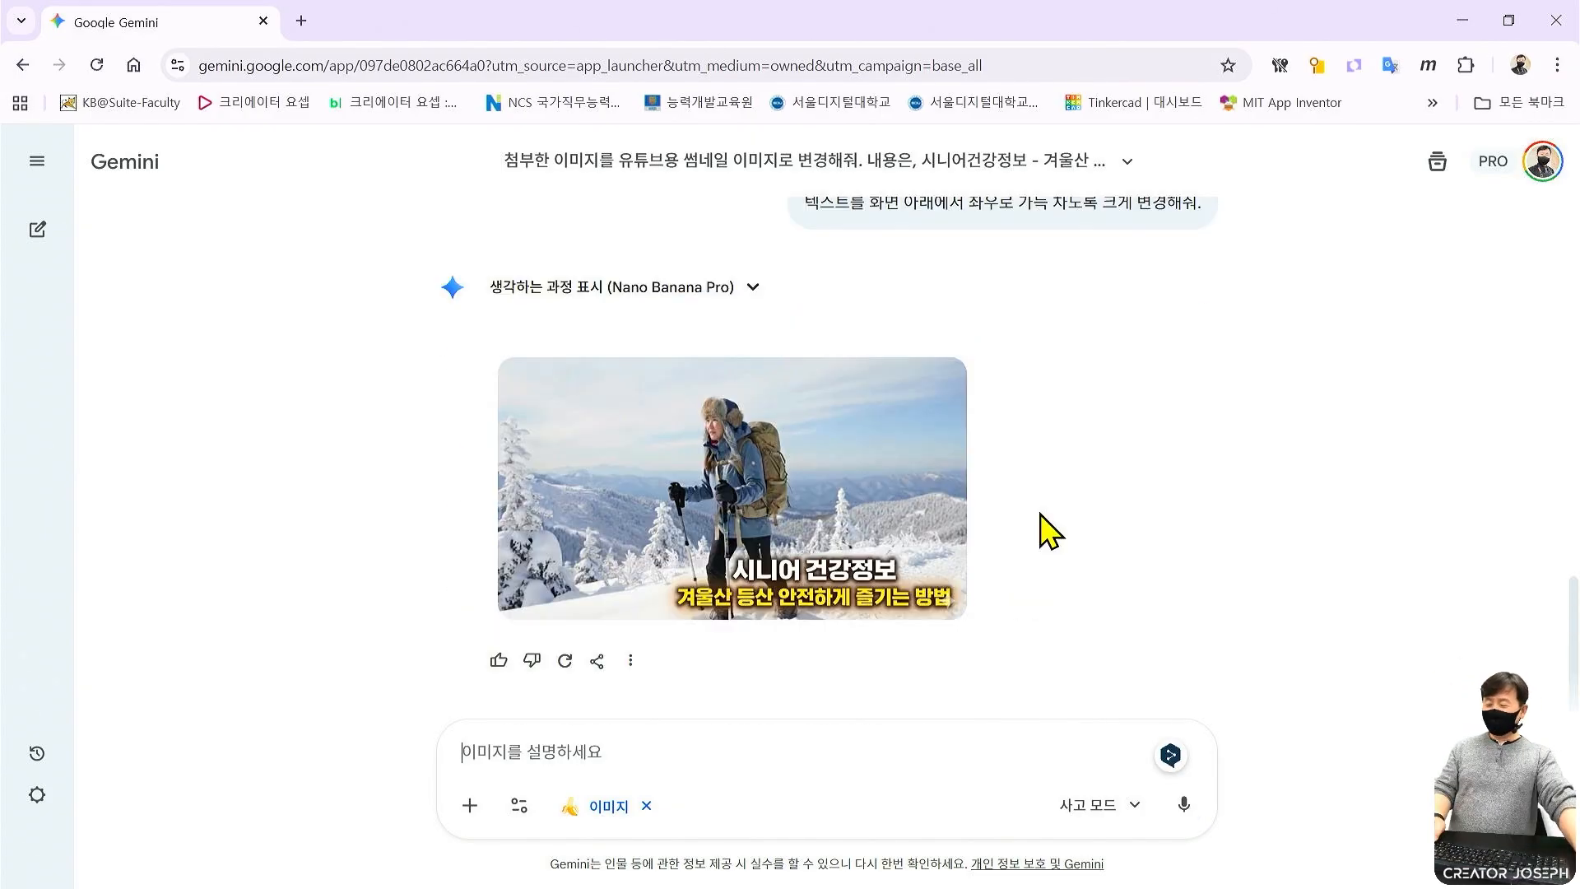
scroll(1045, 531, up, 10)
scroll(1029, 531, down, 3)
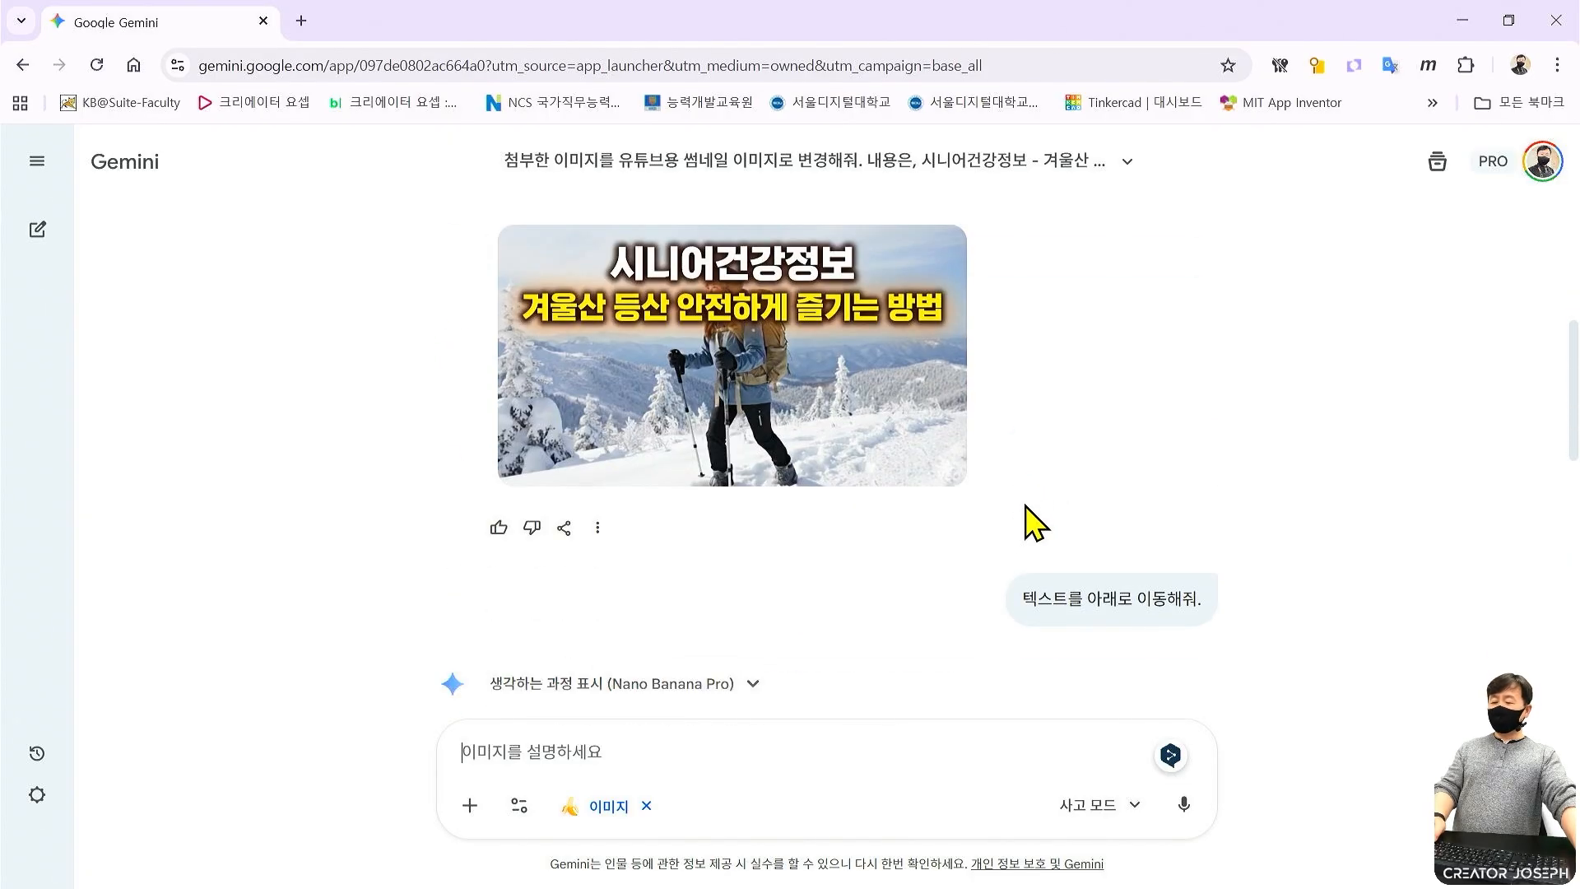
key(ctrl+4)
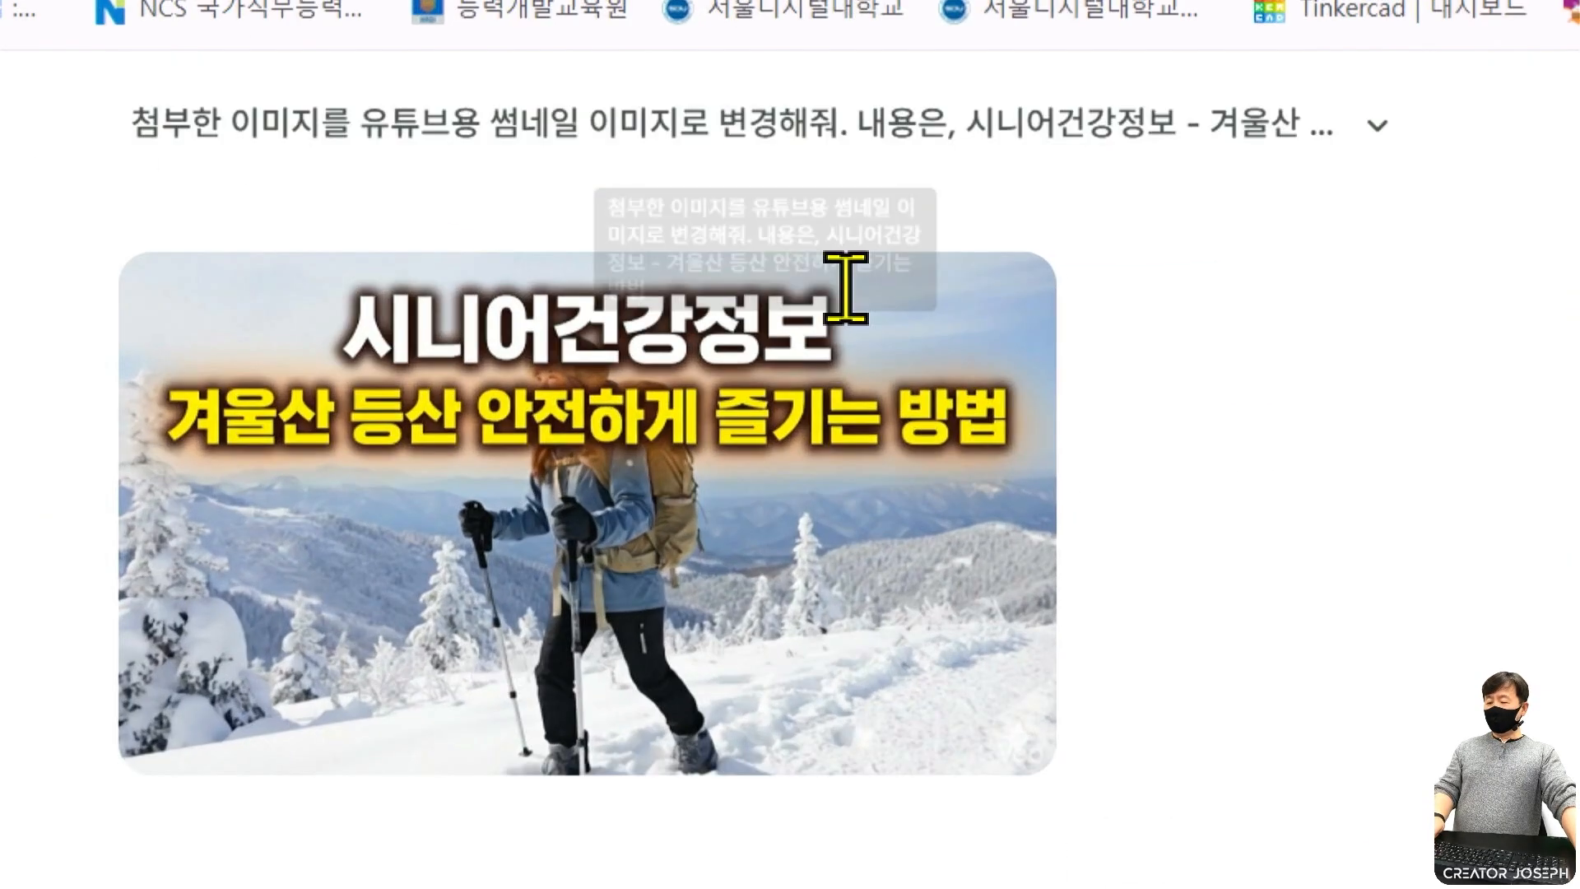
mouse_move(775, 370)
key(ctrl+2)
mouse_move(951, 258)
mouse_down()
mouse_move(1046, 365)
mouse_move(983, 382)
mouse_move(933, 250)
mouse_up()
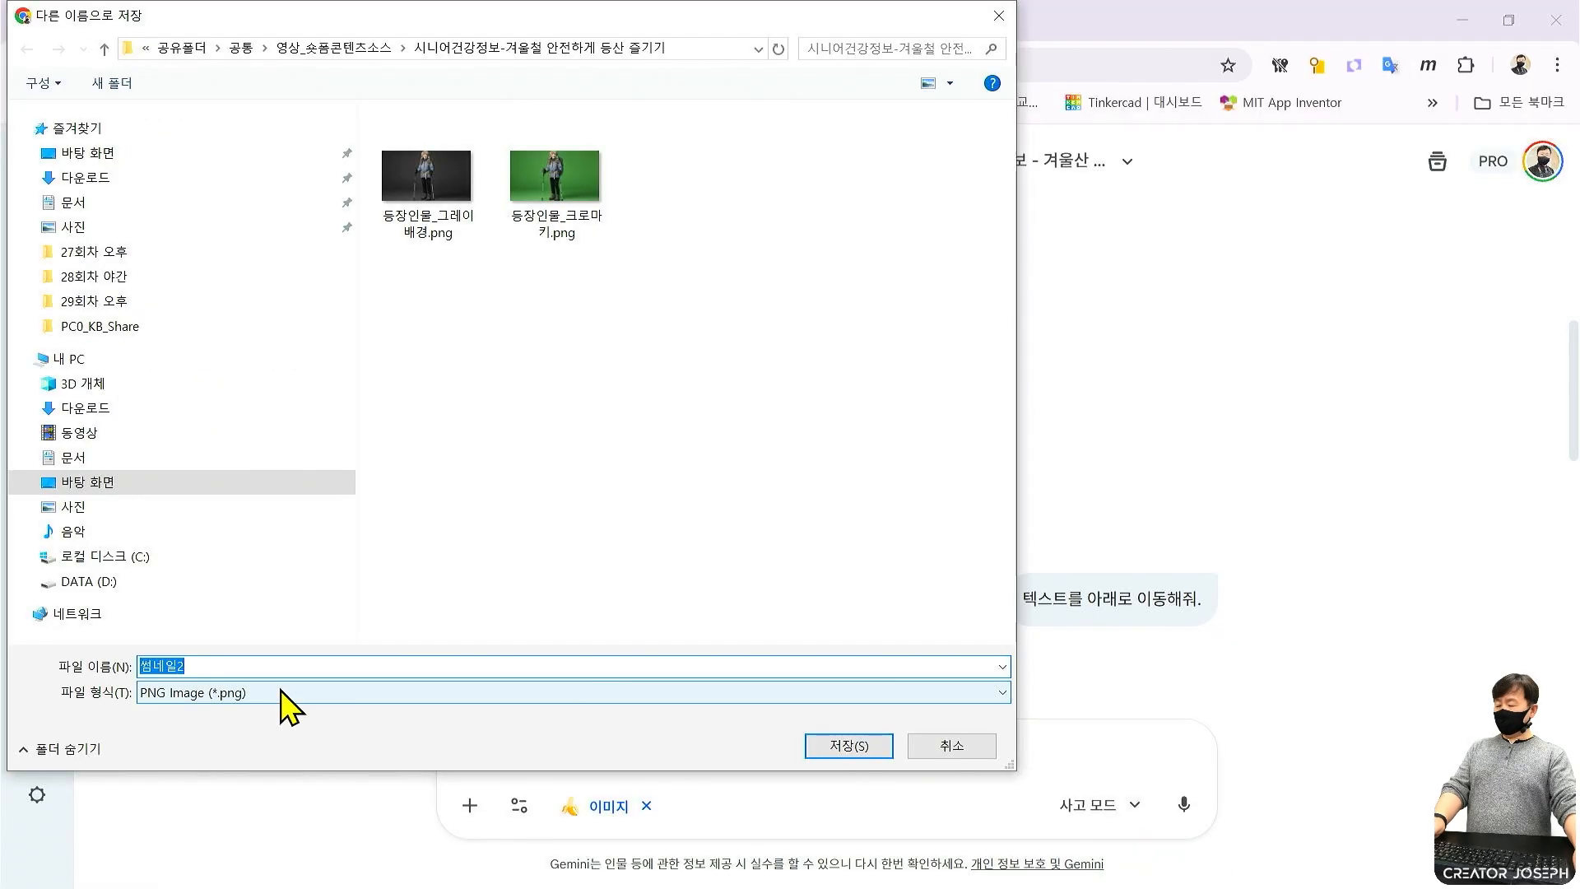
click(875, 745)
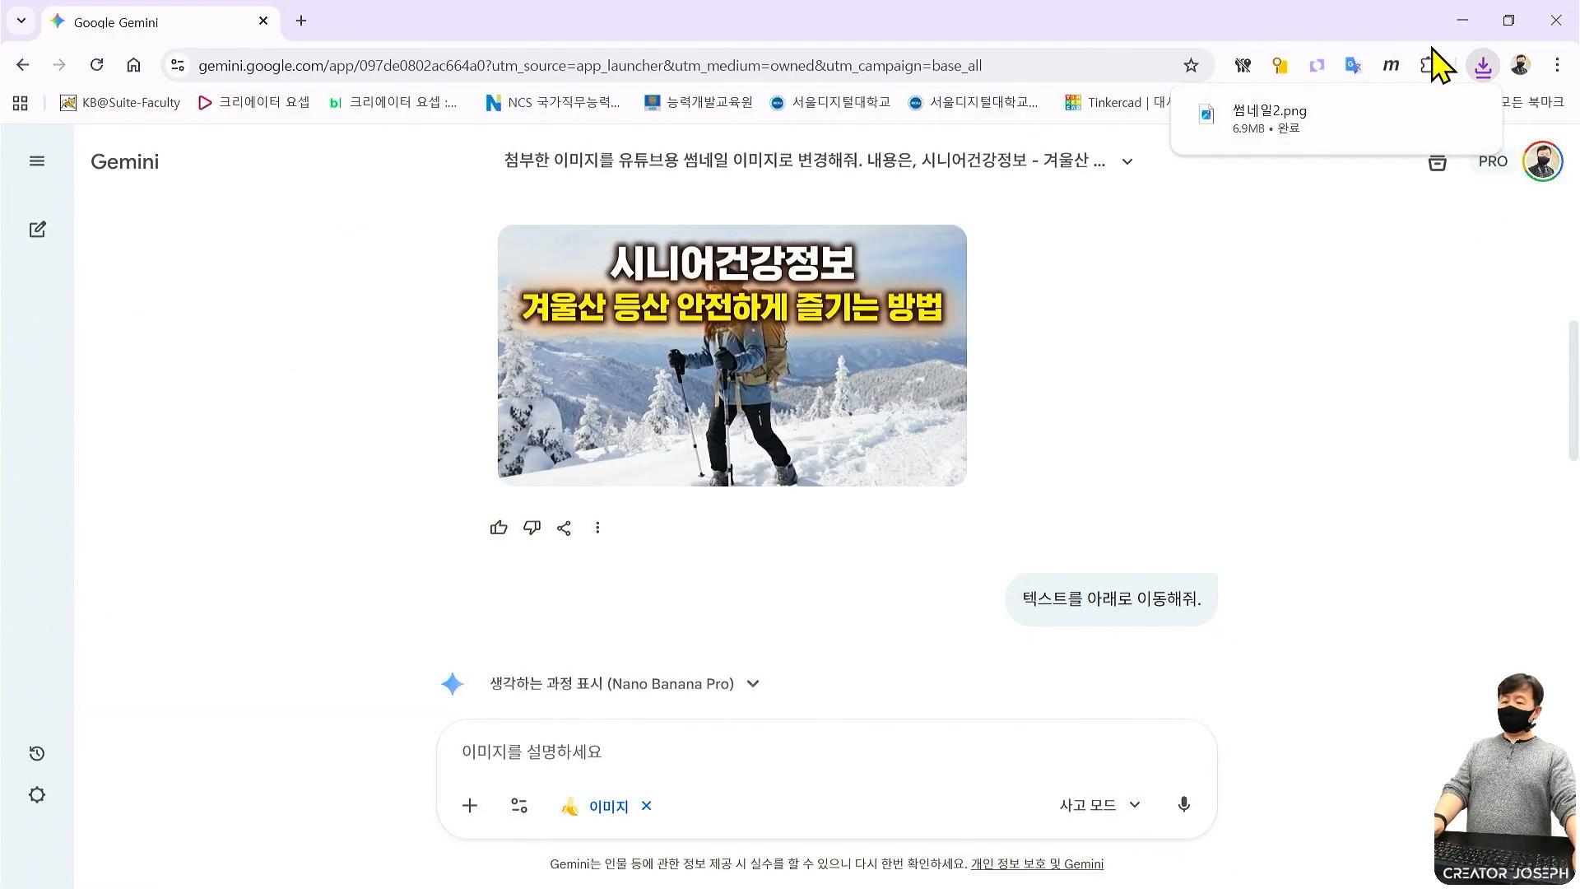
Leave the browser, open the 0109_썸네일만들기 folder under 강사 28기, and show its files in the 자세히 layout.
click(1462, 20)
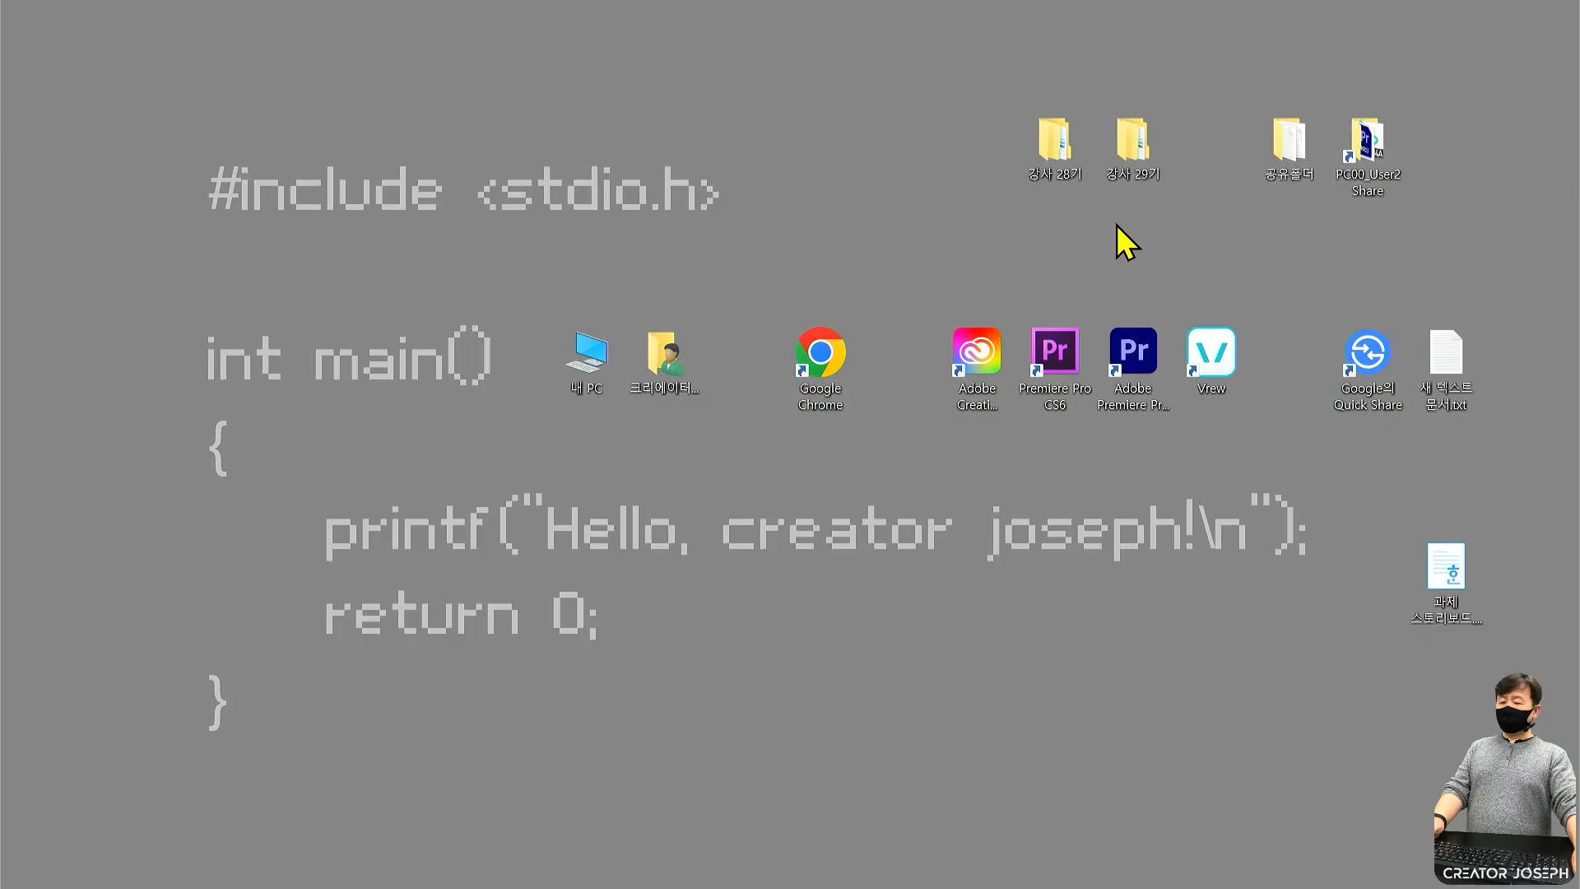
double_click(1070, 160)
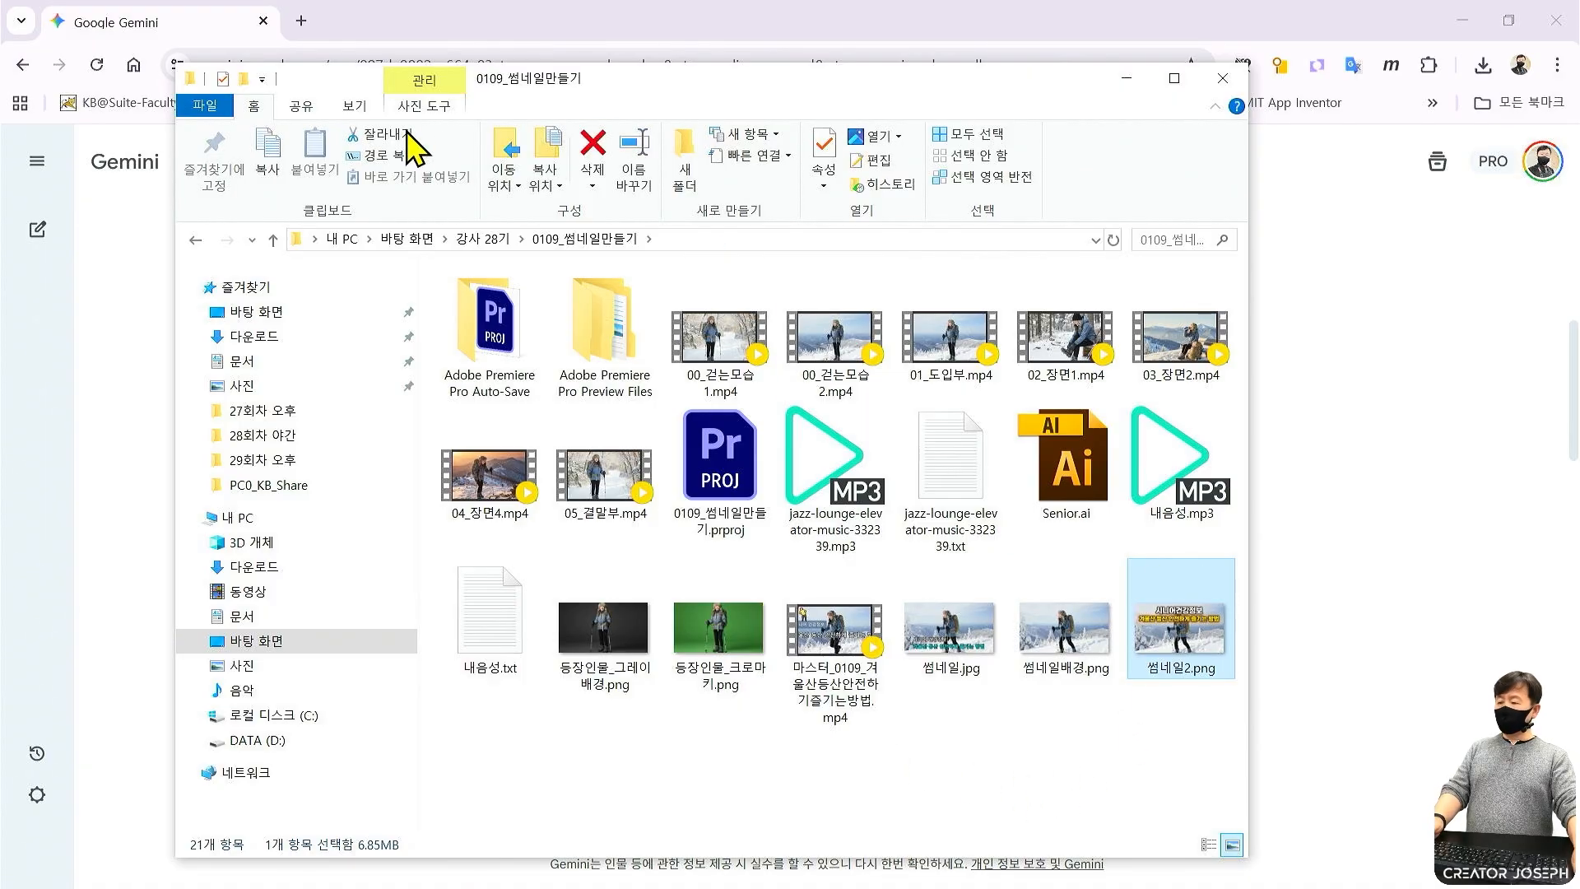
click(353, 107)
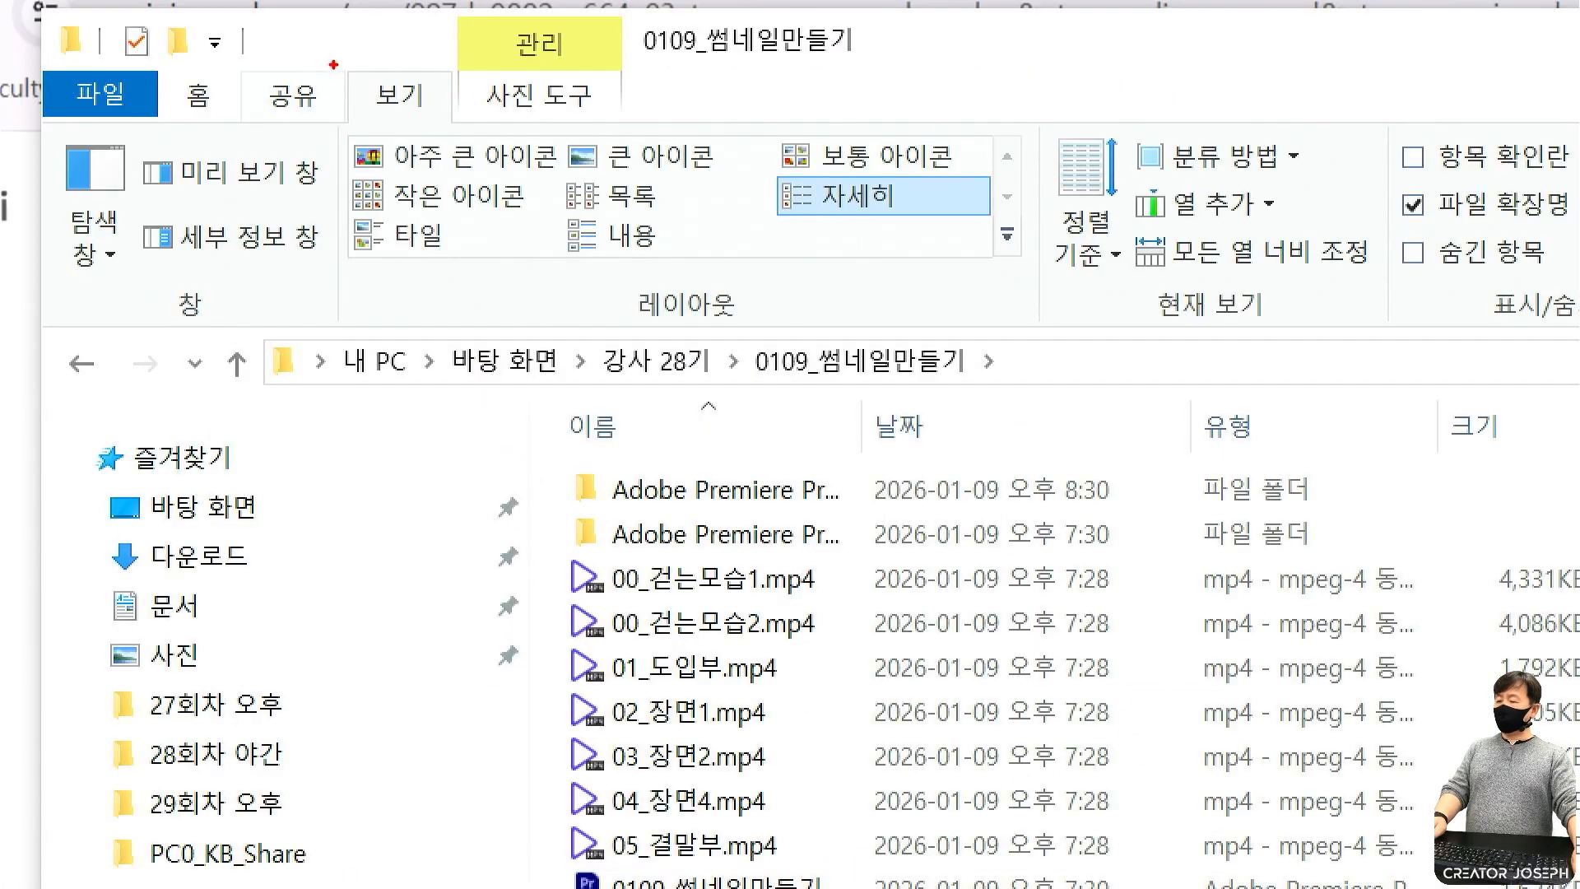
drag(341, 64, 439, 119)
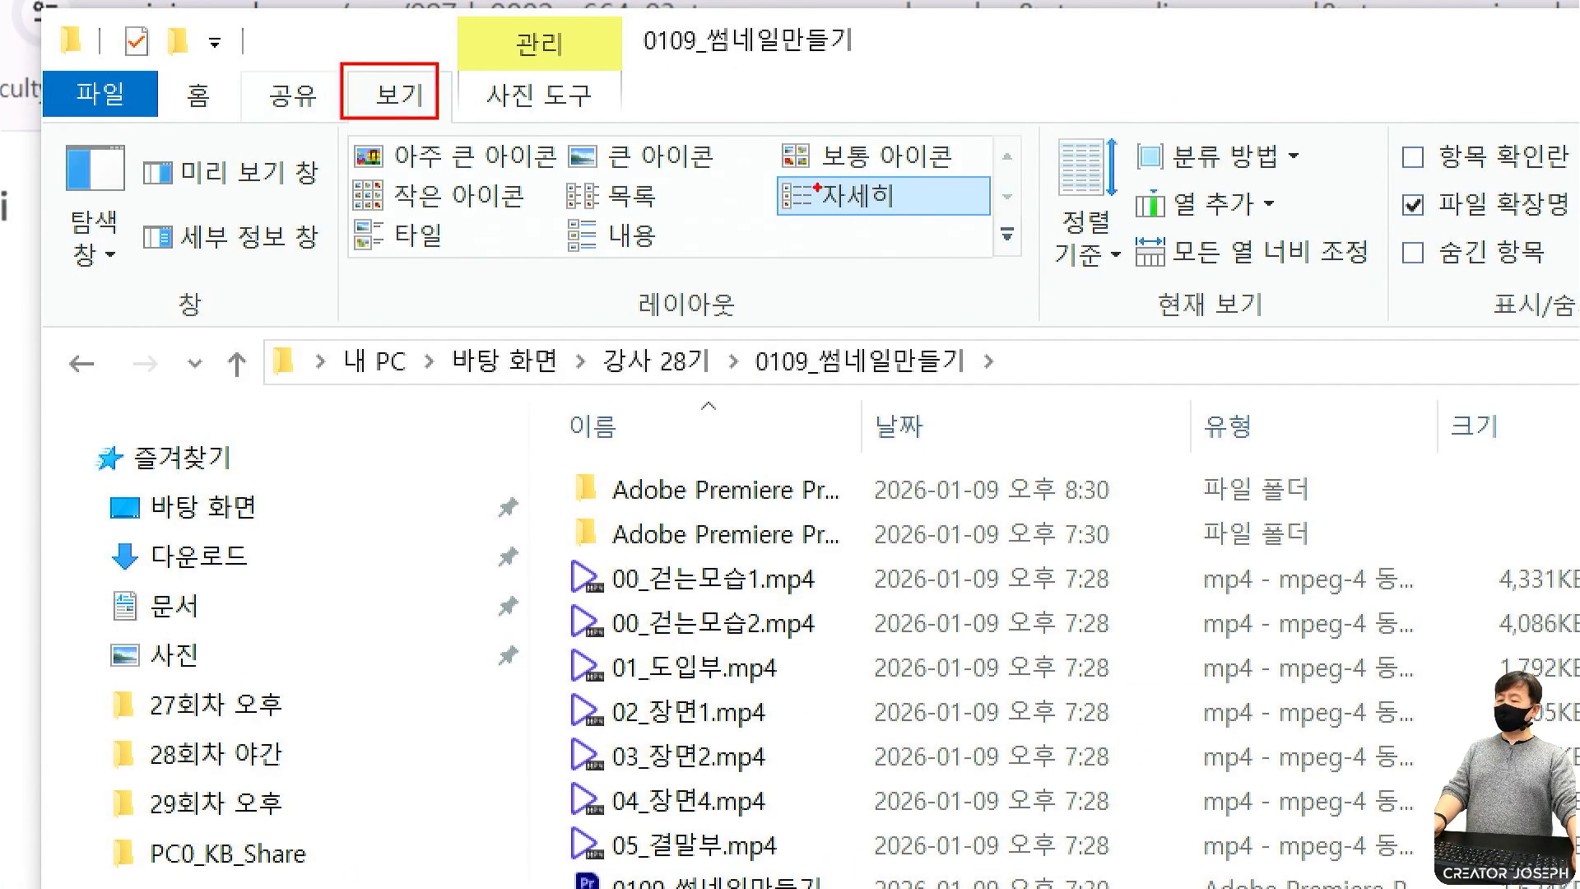
mouse_move(751, 162)
mouse_down()
mouse_move(943, 230)
mouse_move(954, 218)
mouse_up()
drag(741, 197, 442, 118)
drag(761, 150, 804, 103)
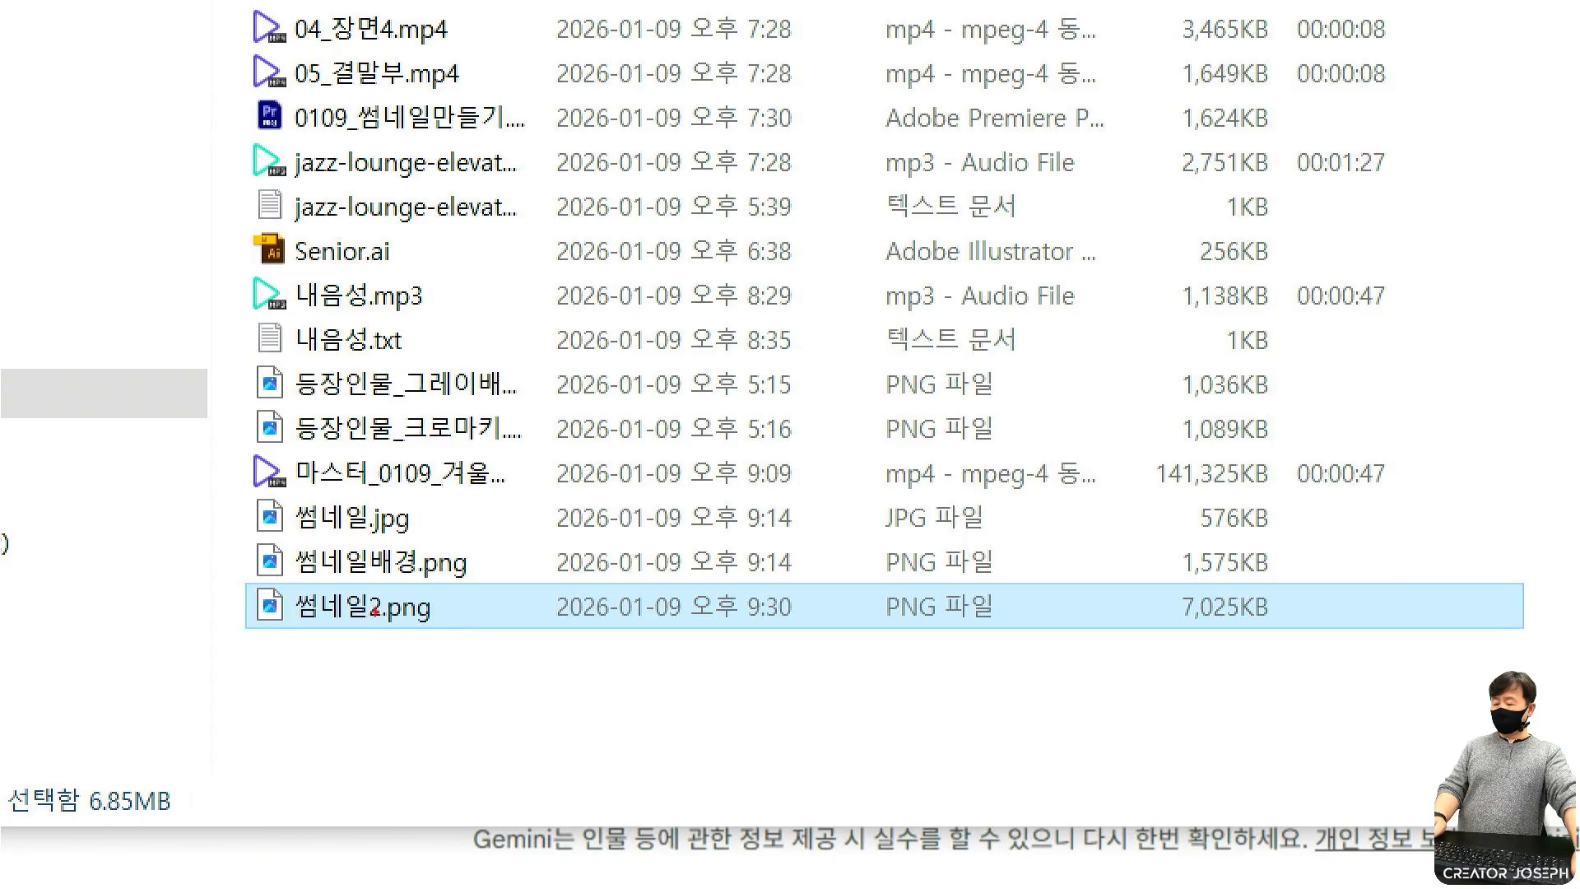
Open 썸네일2.png in the photo viewer and enlarge the viewer window.
mouse_move(226, 584)
mouse_down()
mouse_move(259, 605)
mouse_move(1102, 656)
mouse_move(1349, 650)
mouse_move(870, 633)
mouse_move(1276, 627)
mouse_move(1175, 629)
mouse_move(1206, 578)
mouse_move(1288, 648)
mouse_up()
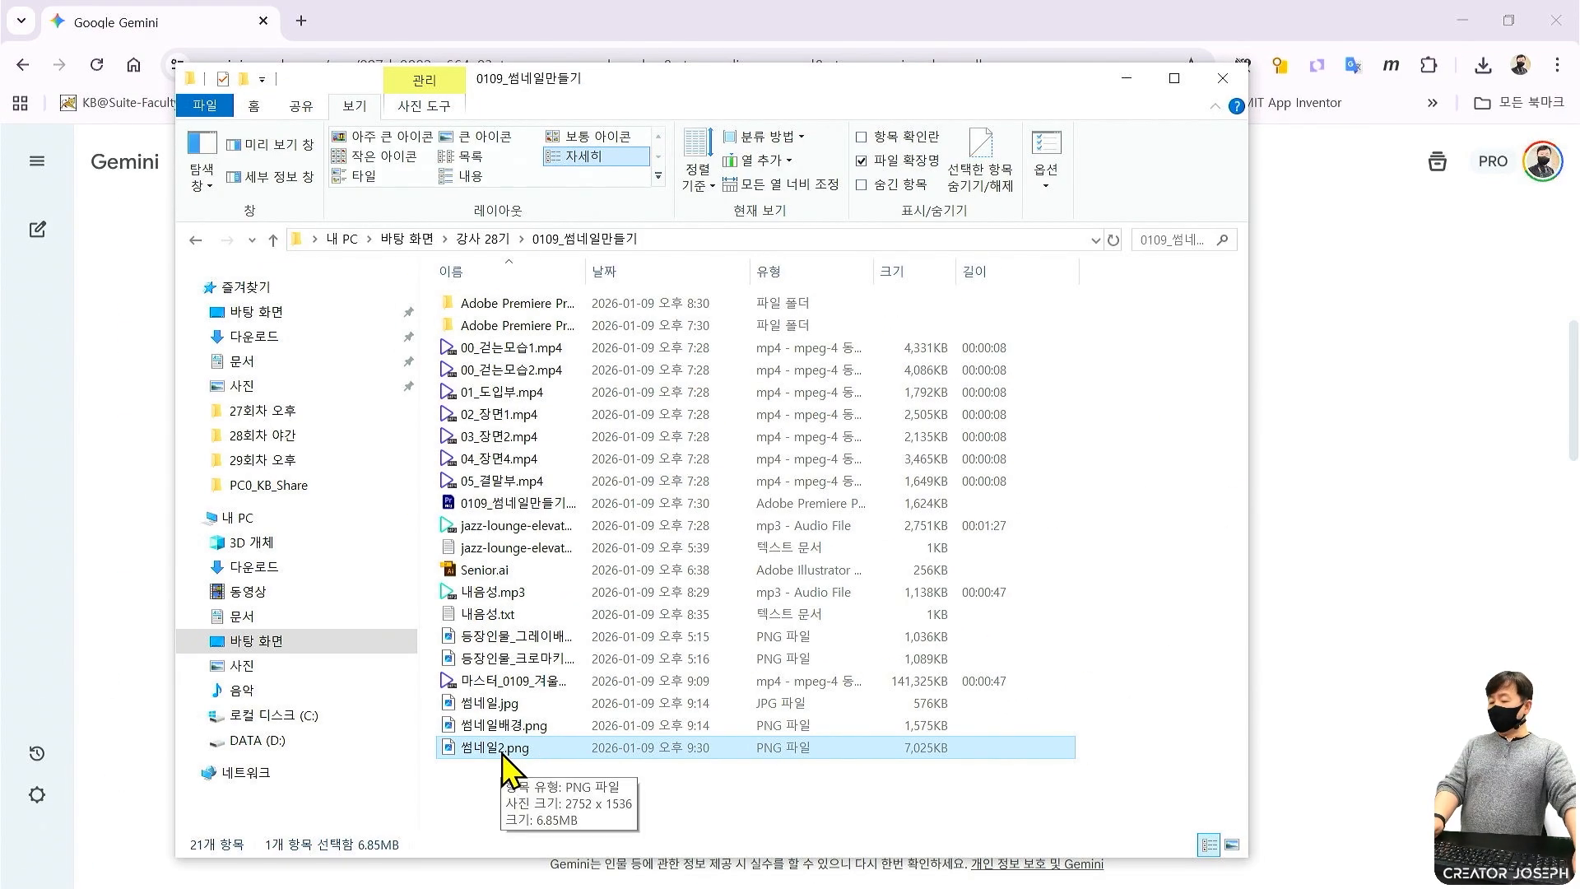
double_click(503, 751)
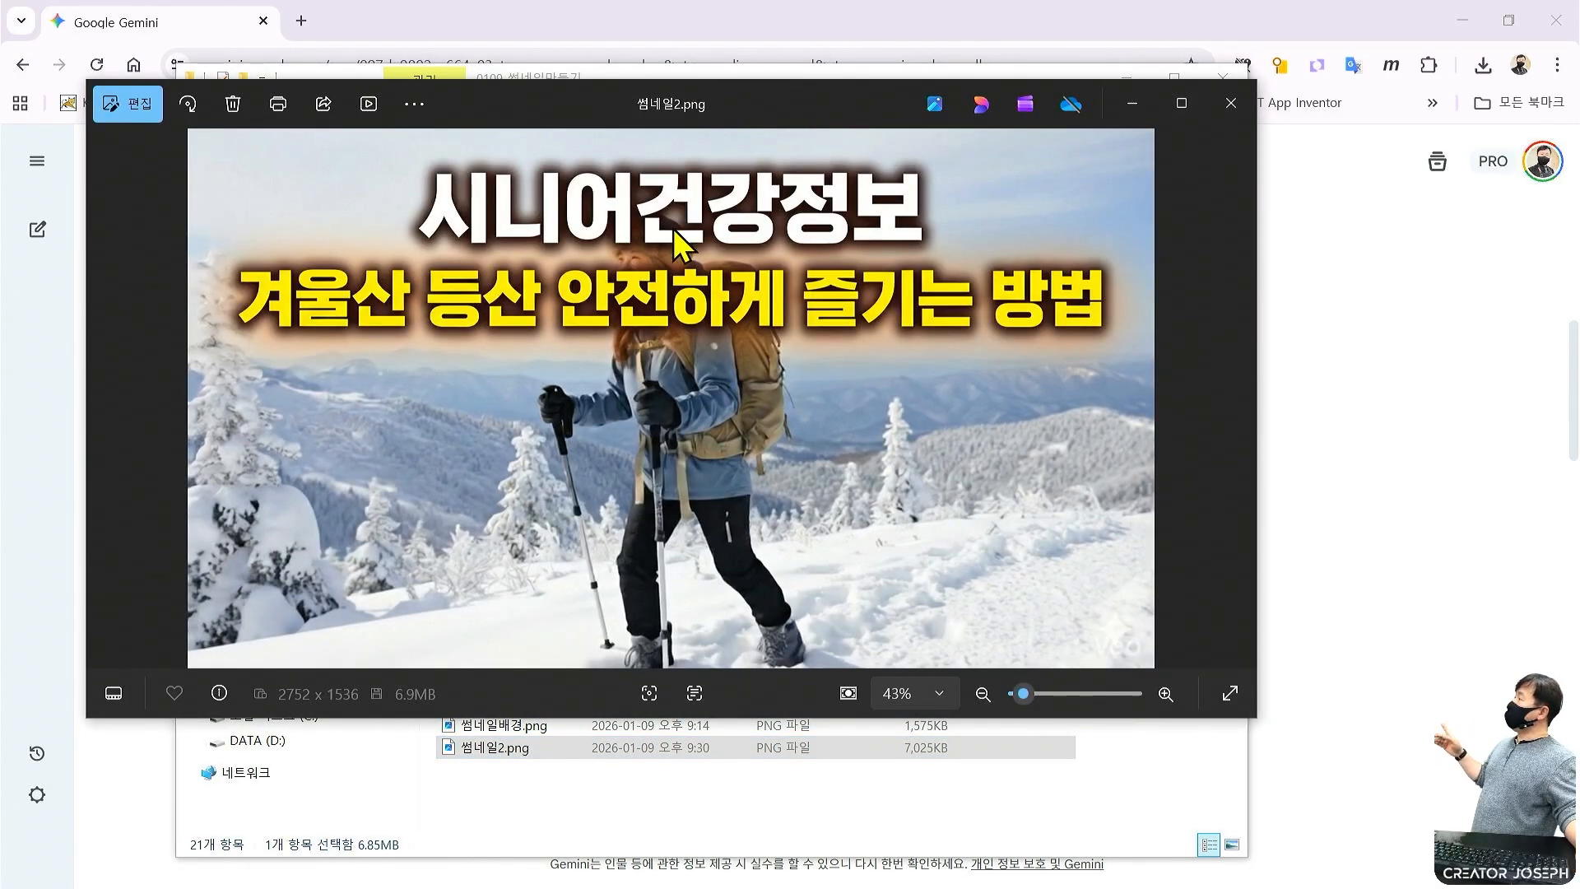
drag(1256, 717, 1329, 839)
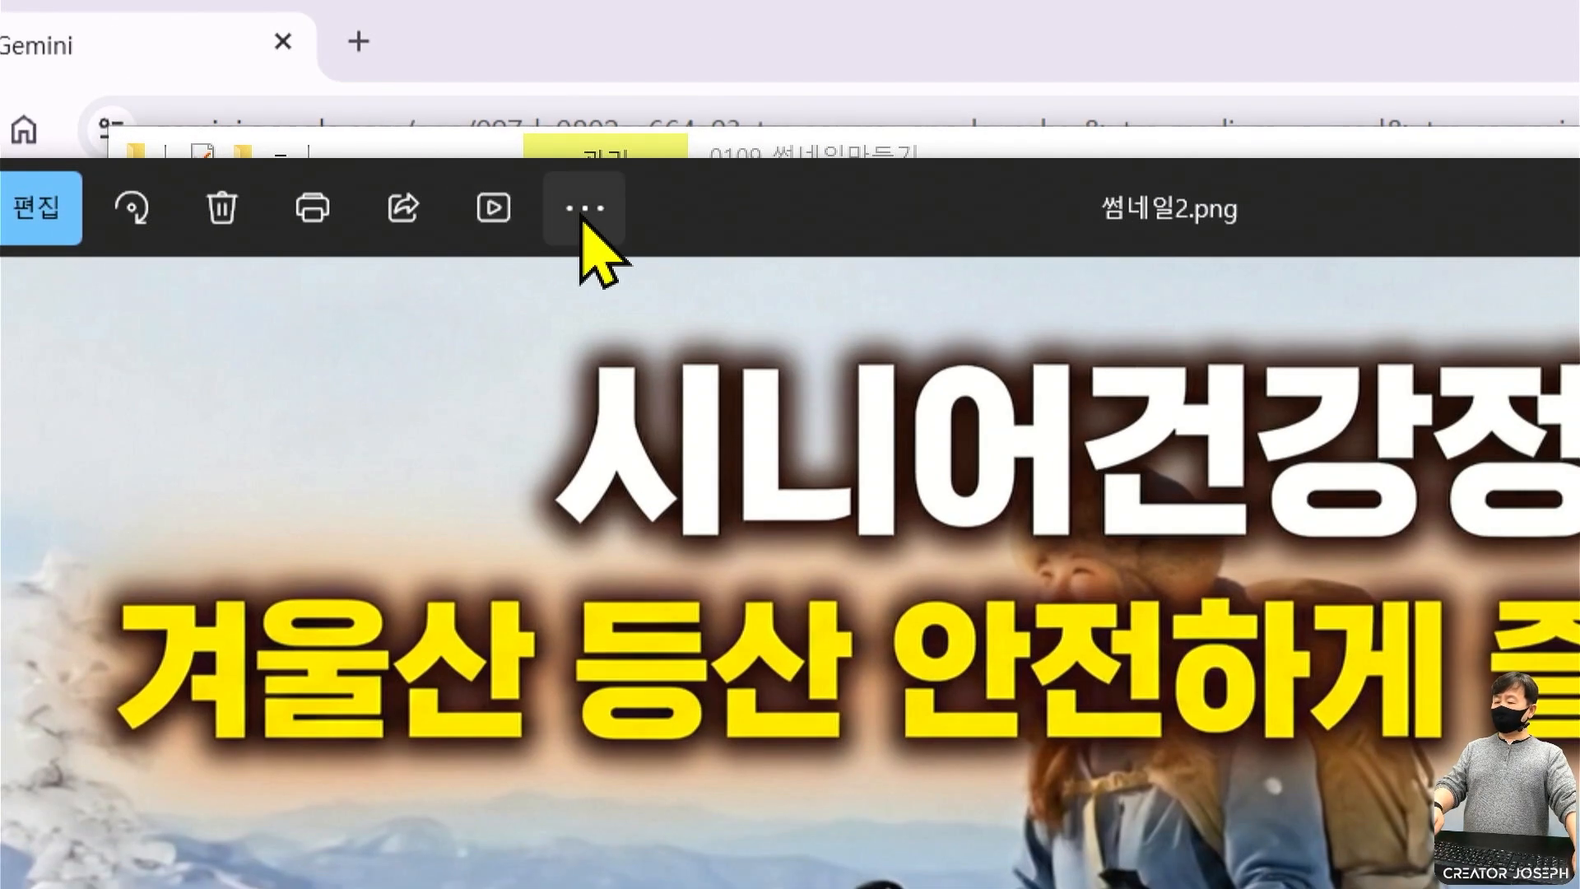
Save the open thumbnail as 썸네일2.jpg in .jpg format in the 0109_썸네일만들기 folder under 강사 28기.
click(584, 212)
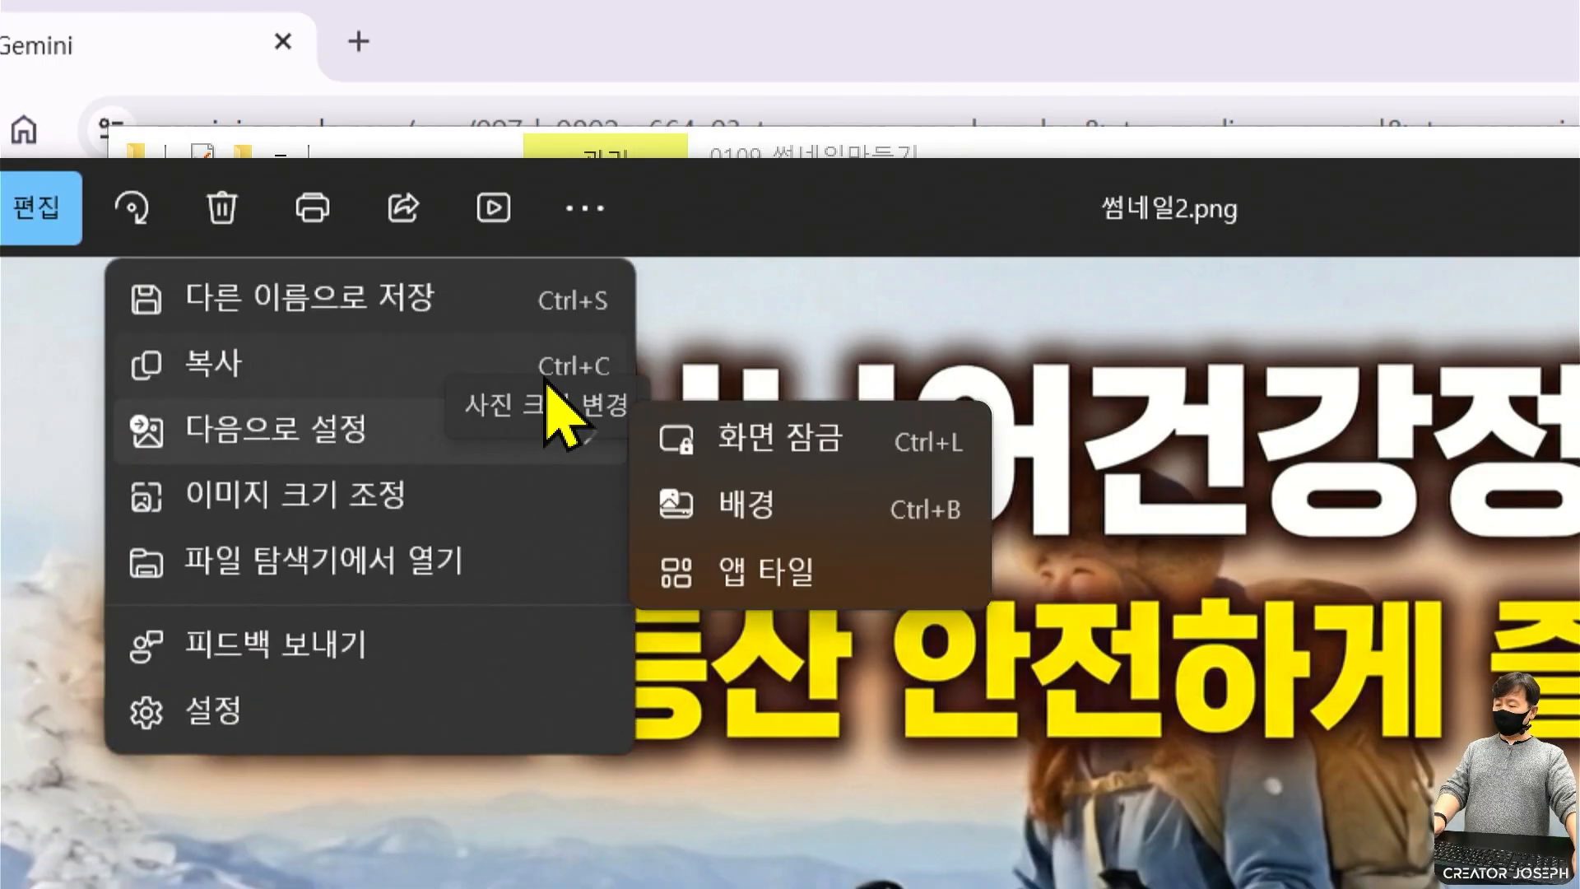
click(513, 282)
click(451, 549)
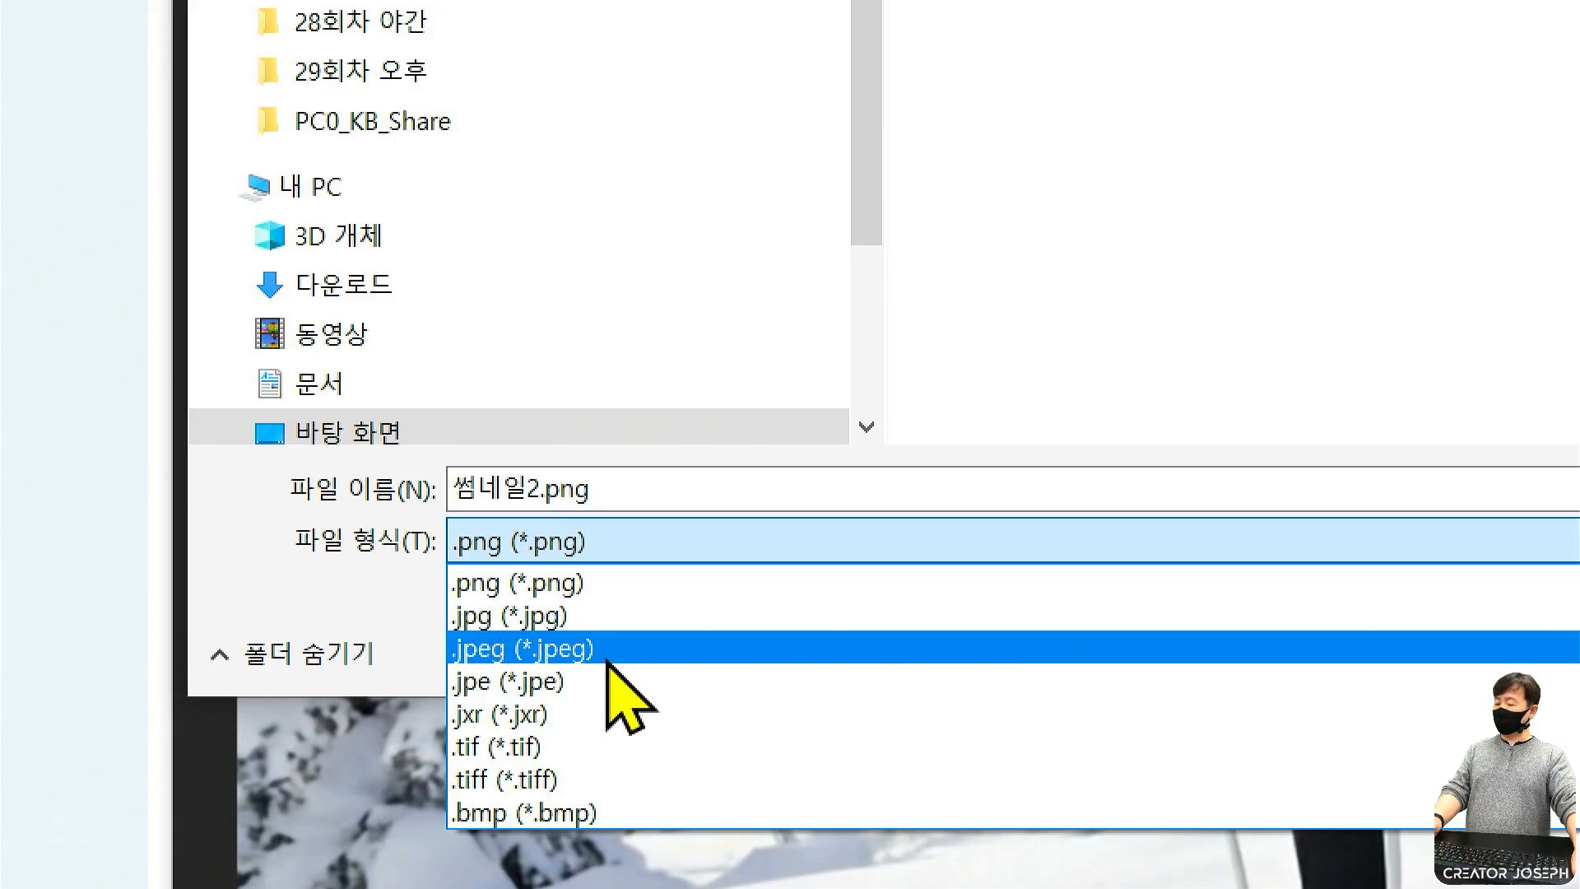
click(623, 619)
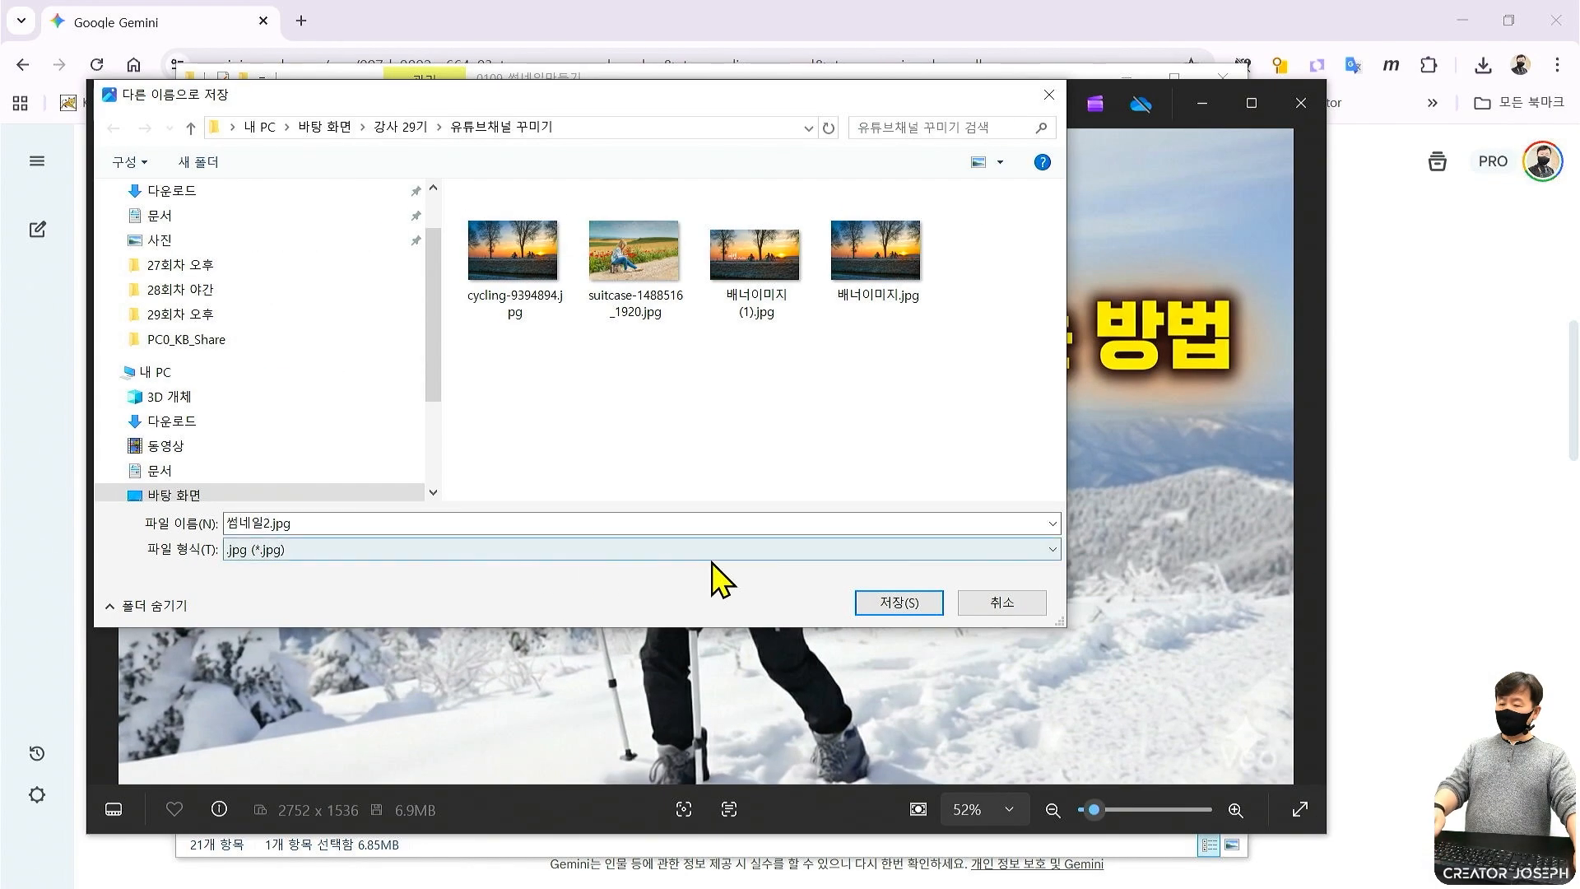
click(329, 128)
double_click(550, 368)
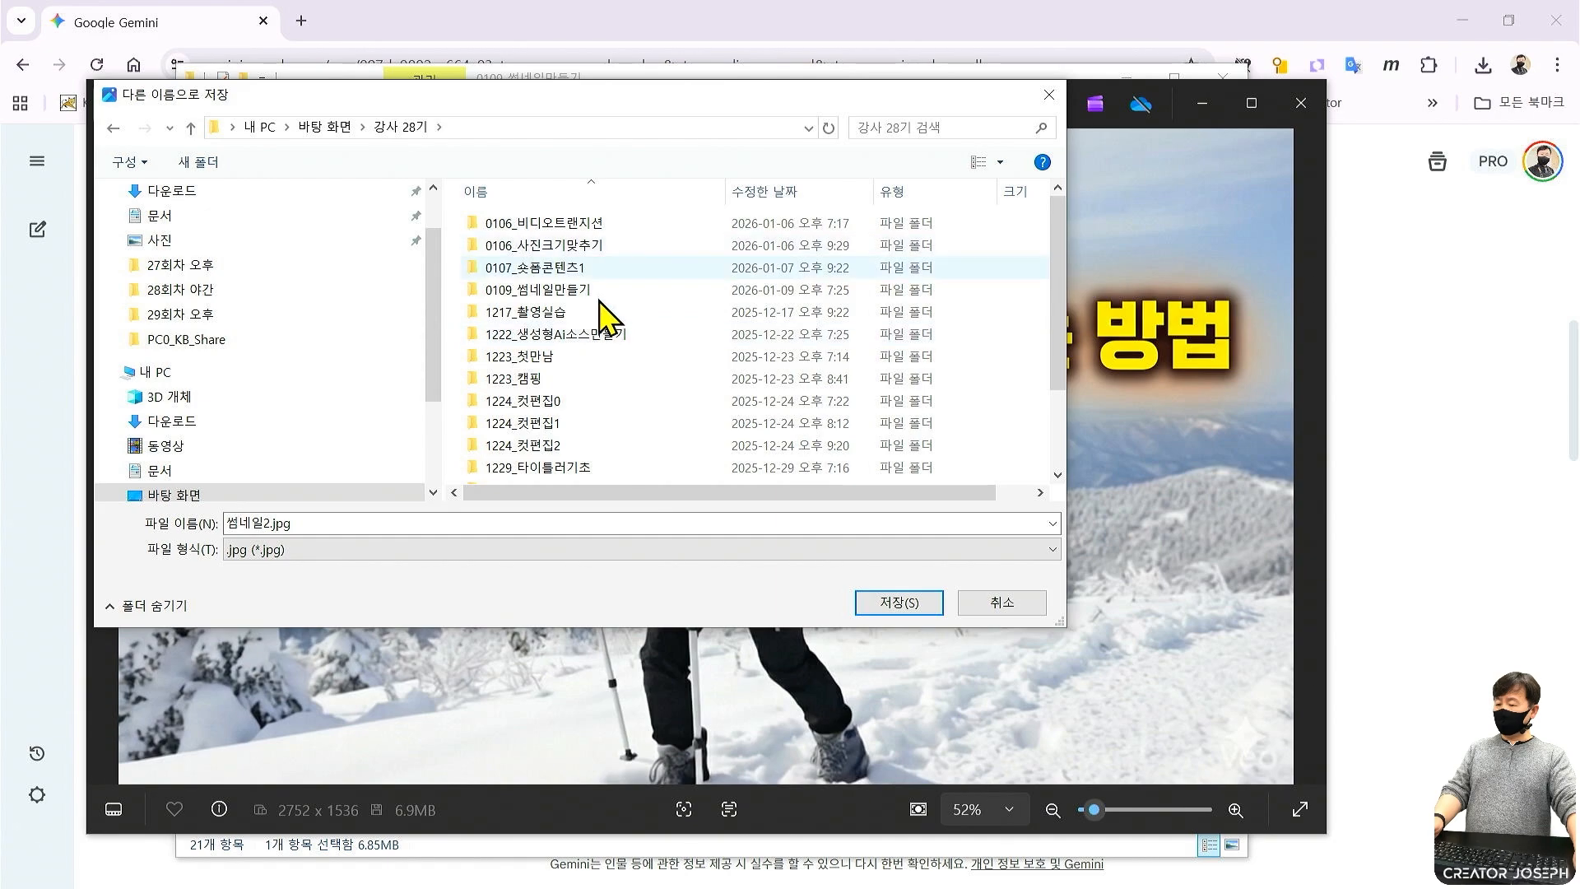
double_click(576, 290)
click(905, 613)
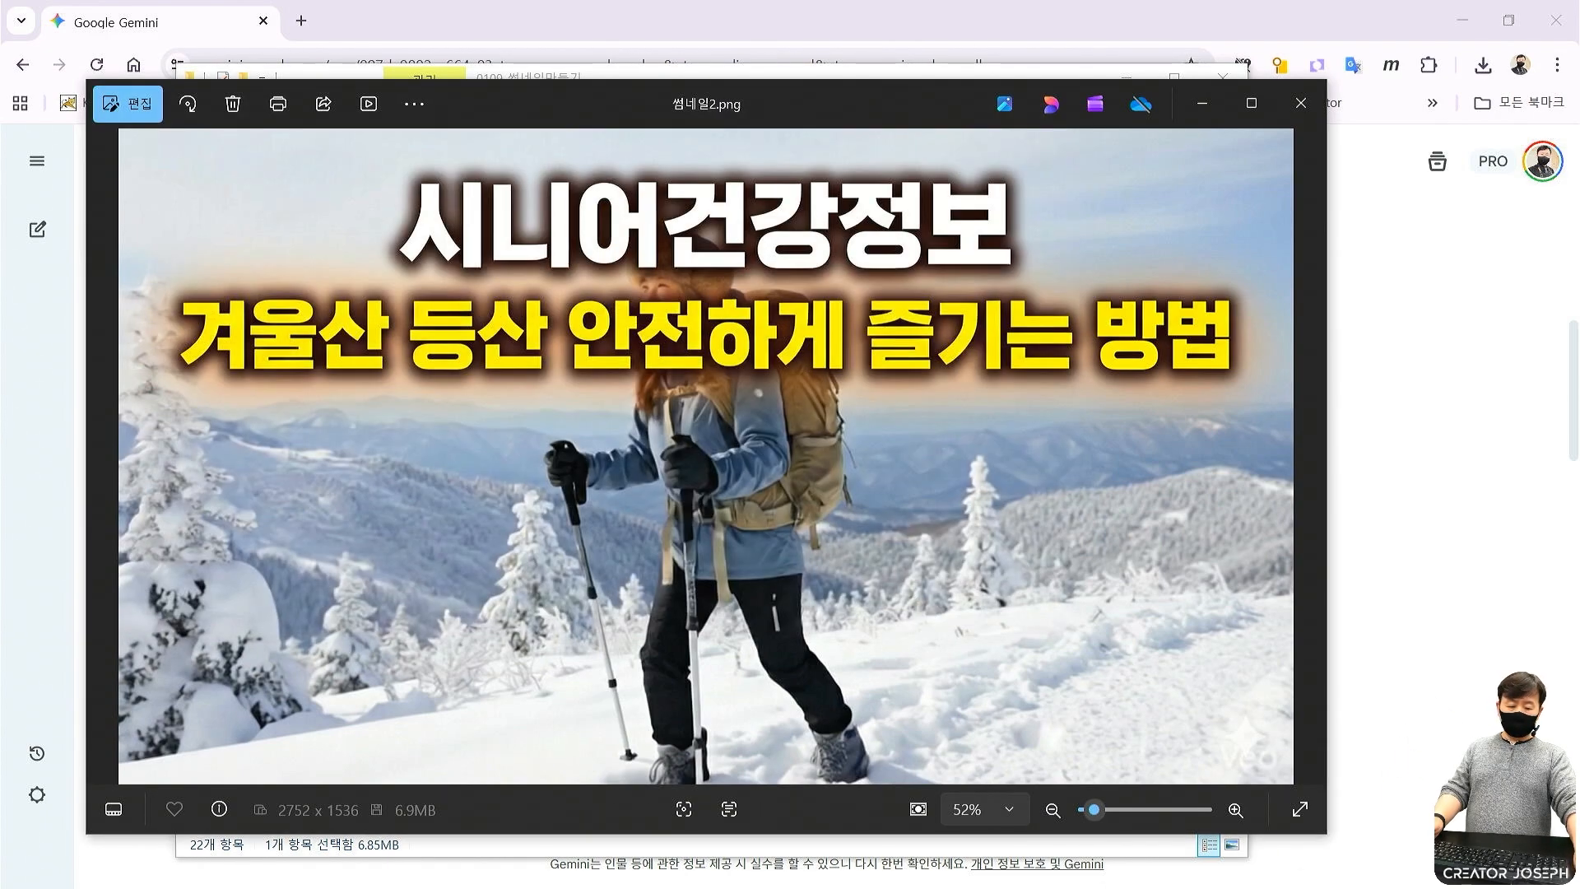
Compare the file sizes of 썸네일2.png and 썸네일2.jpg in the 0109_썸네일만들기 folder.
key(ctrl+1)
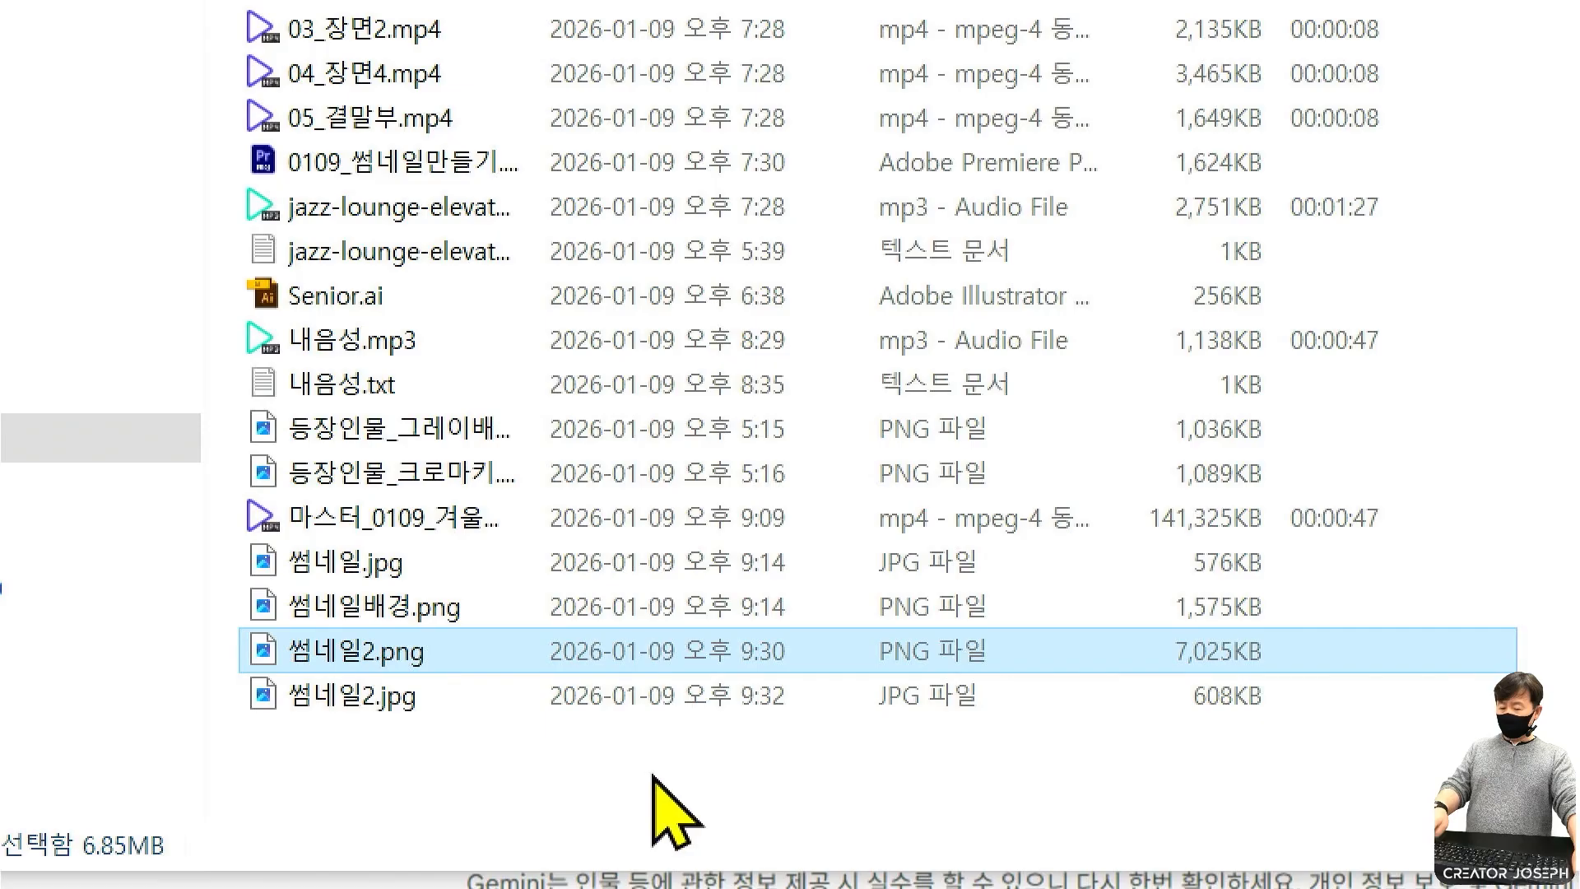
click(650, 714)
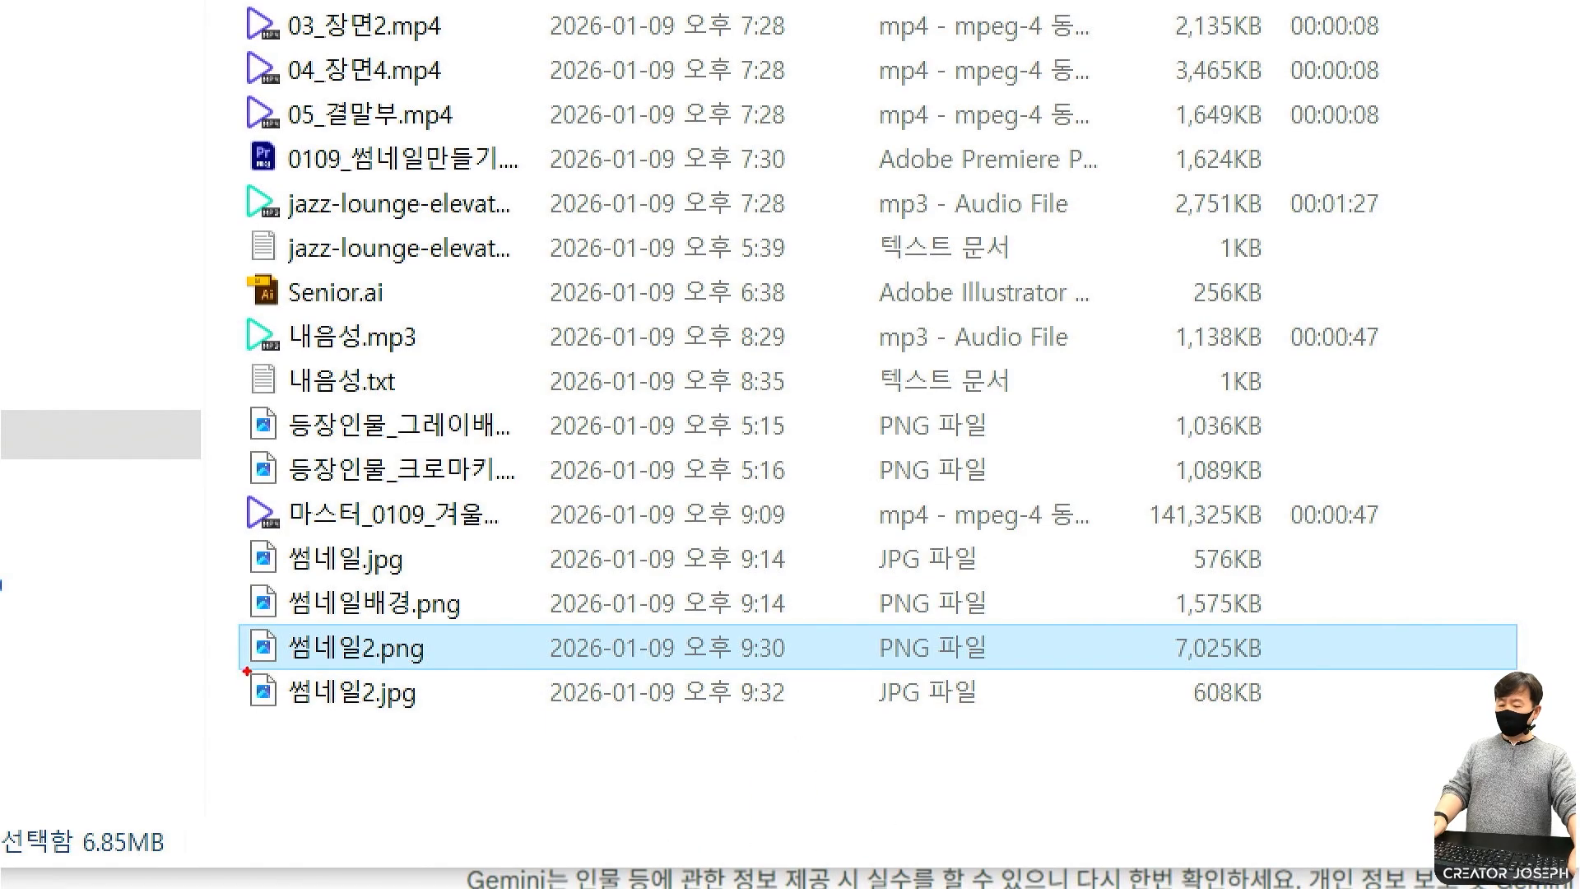
drag(247, 671, 1335, 728)
drag(1189, 707, 1299, 708)
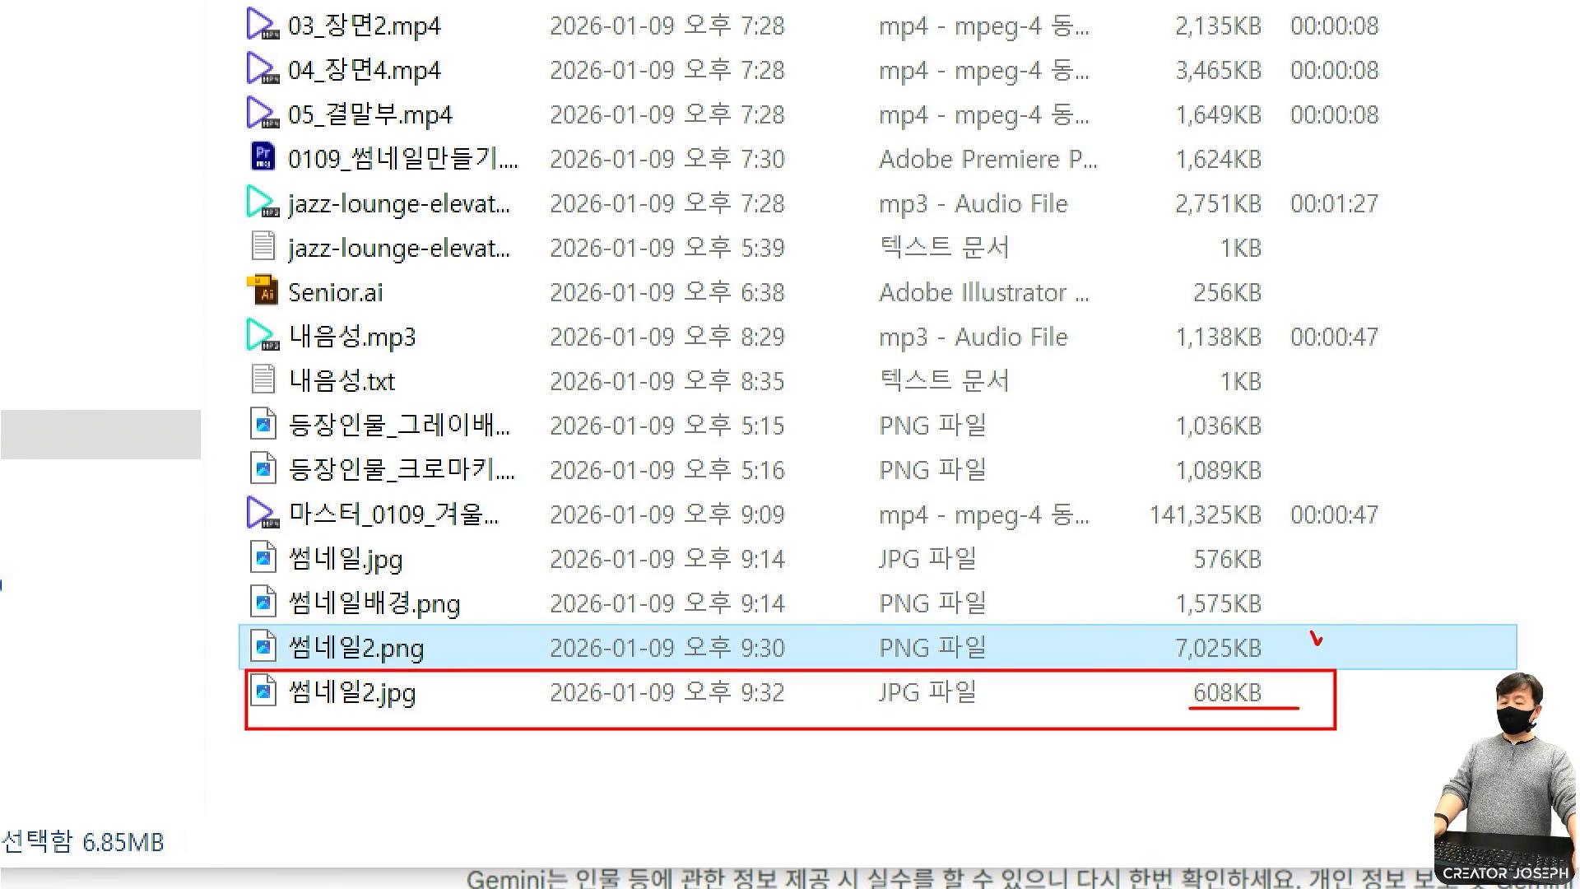
drag(1369, 635, 1358, 694)
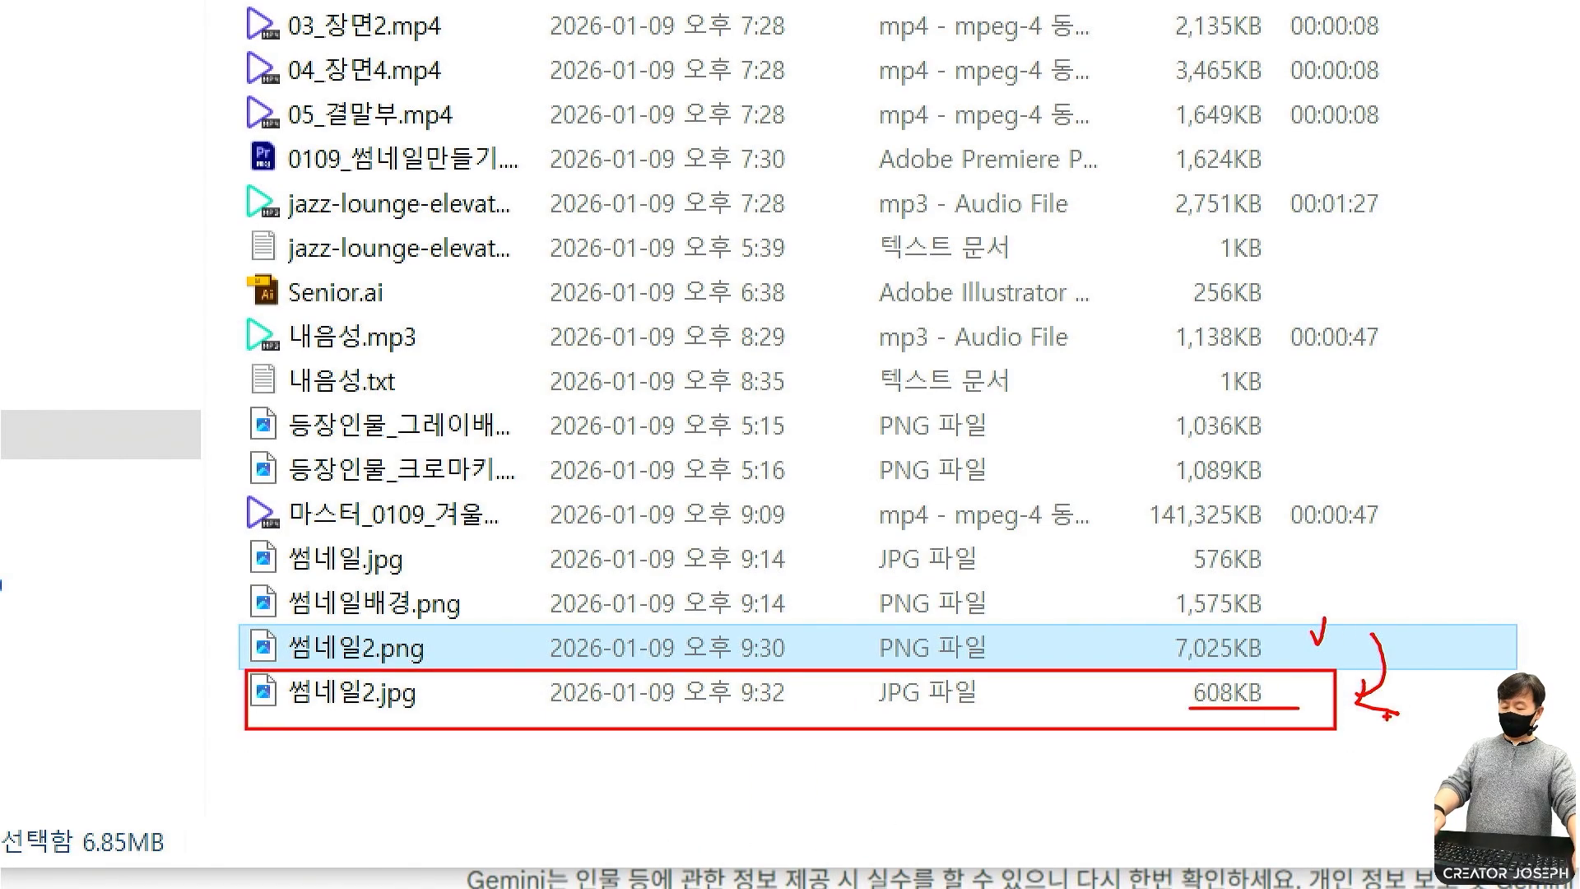
key(Escape)
key(Return)
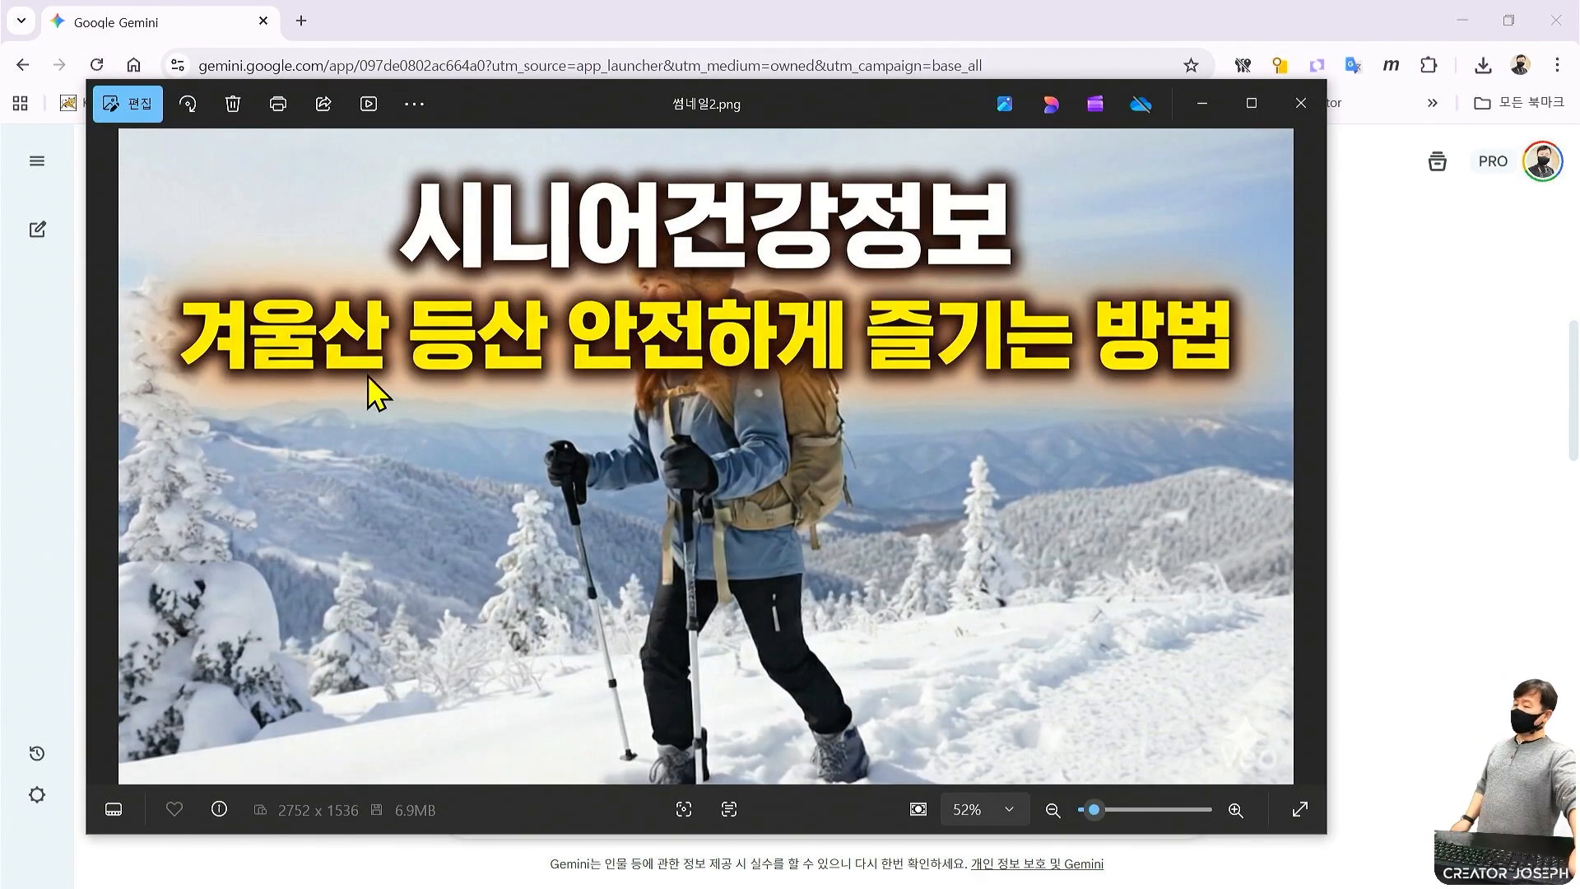
Save another copy of the thumbnail in .jpeg format as 썸네일2.jpeg in the same folder.
click(414, 105)
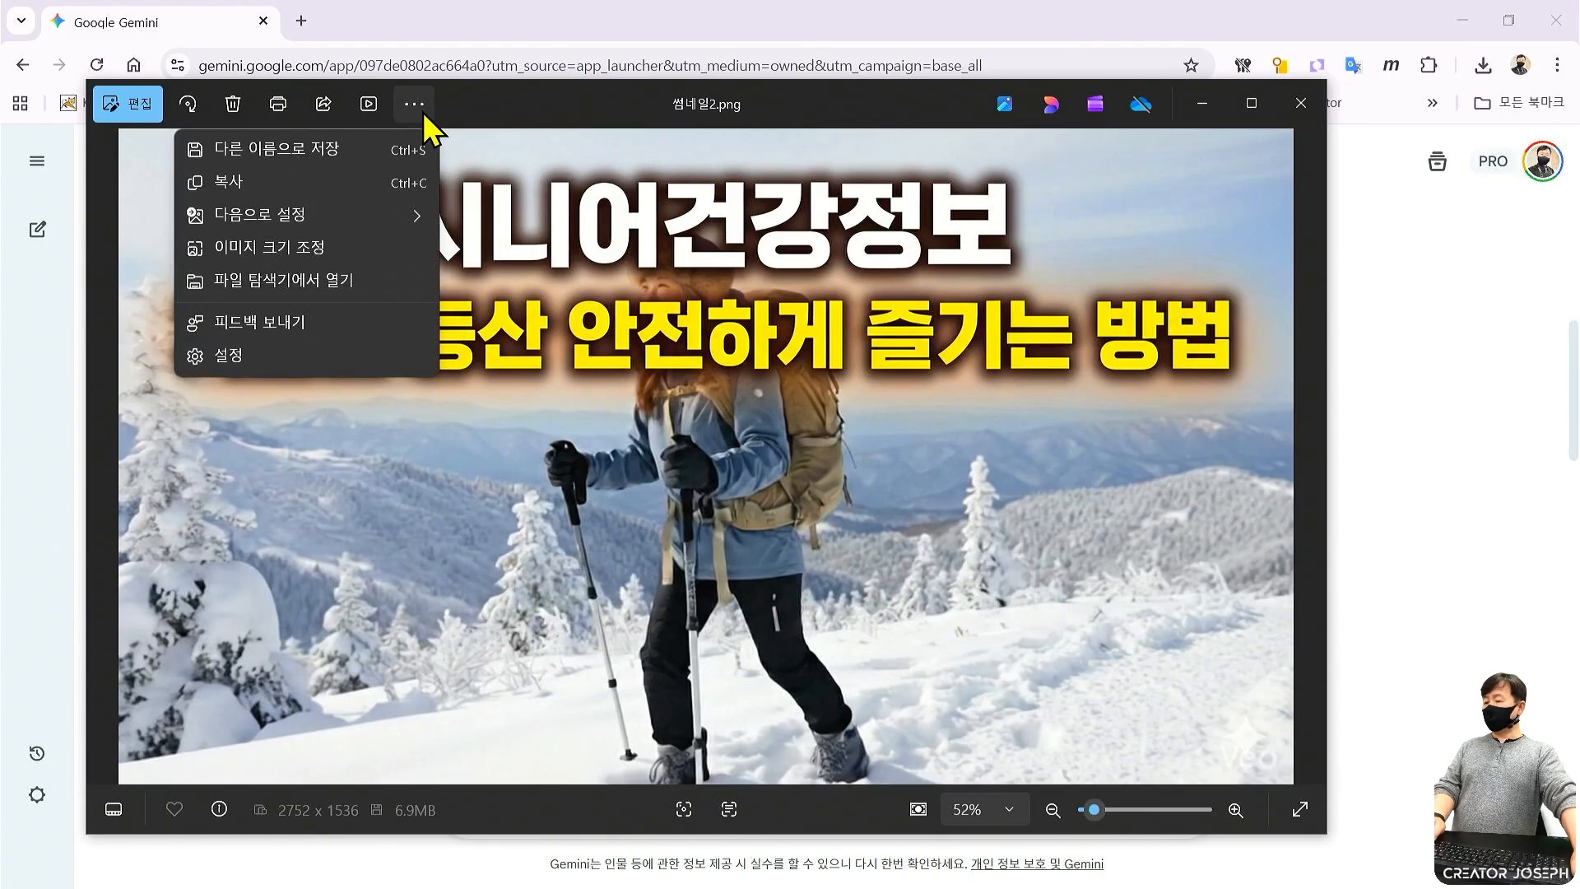
click(370, 148)
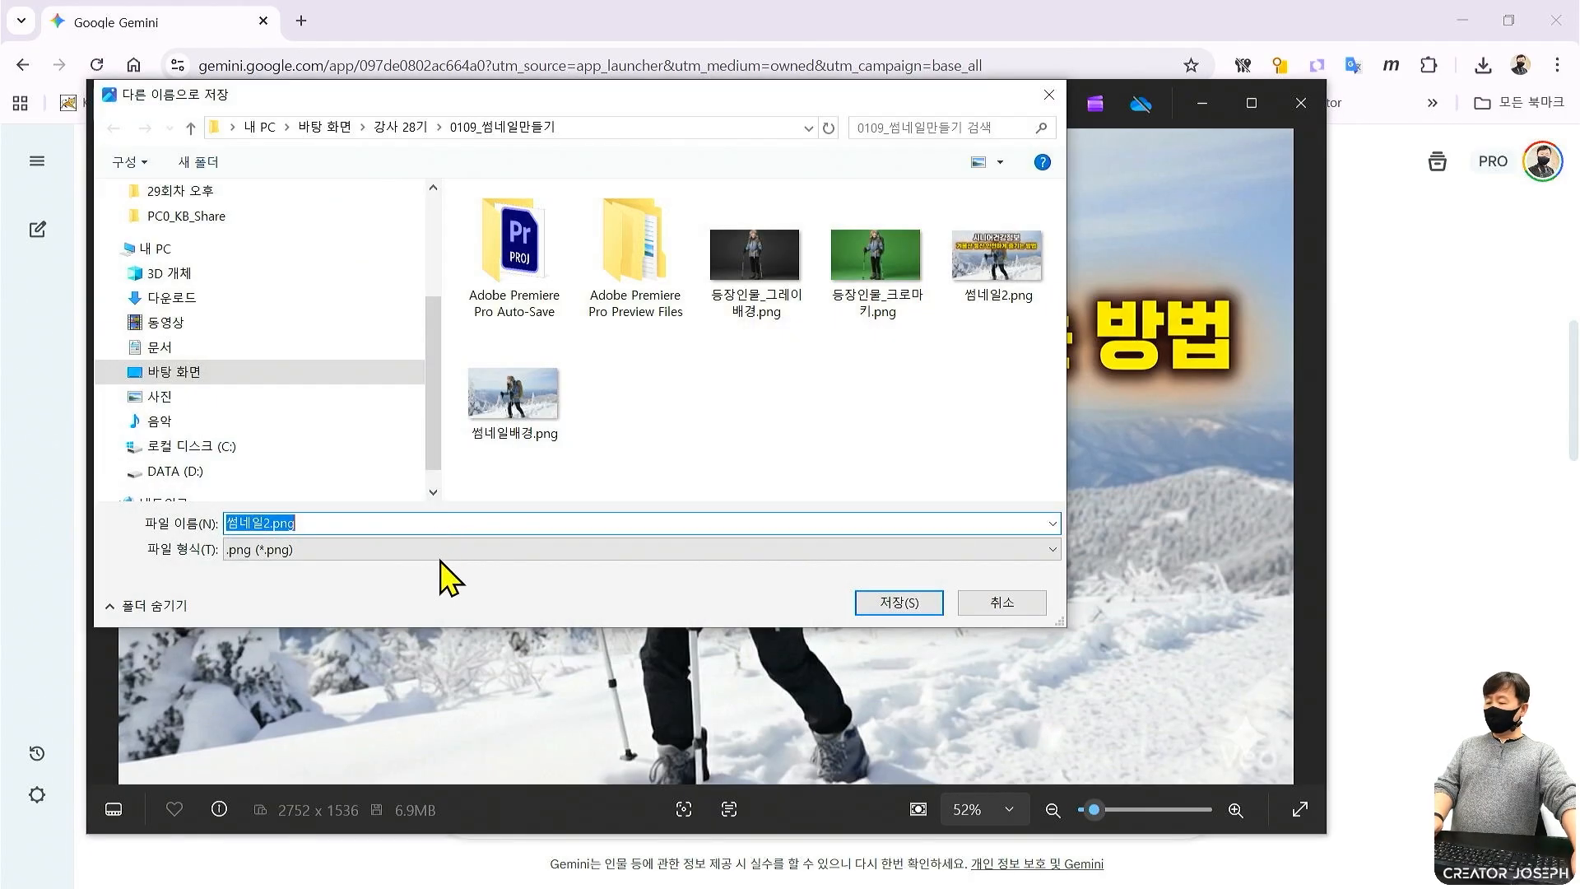
click(368, 550)
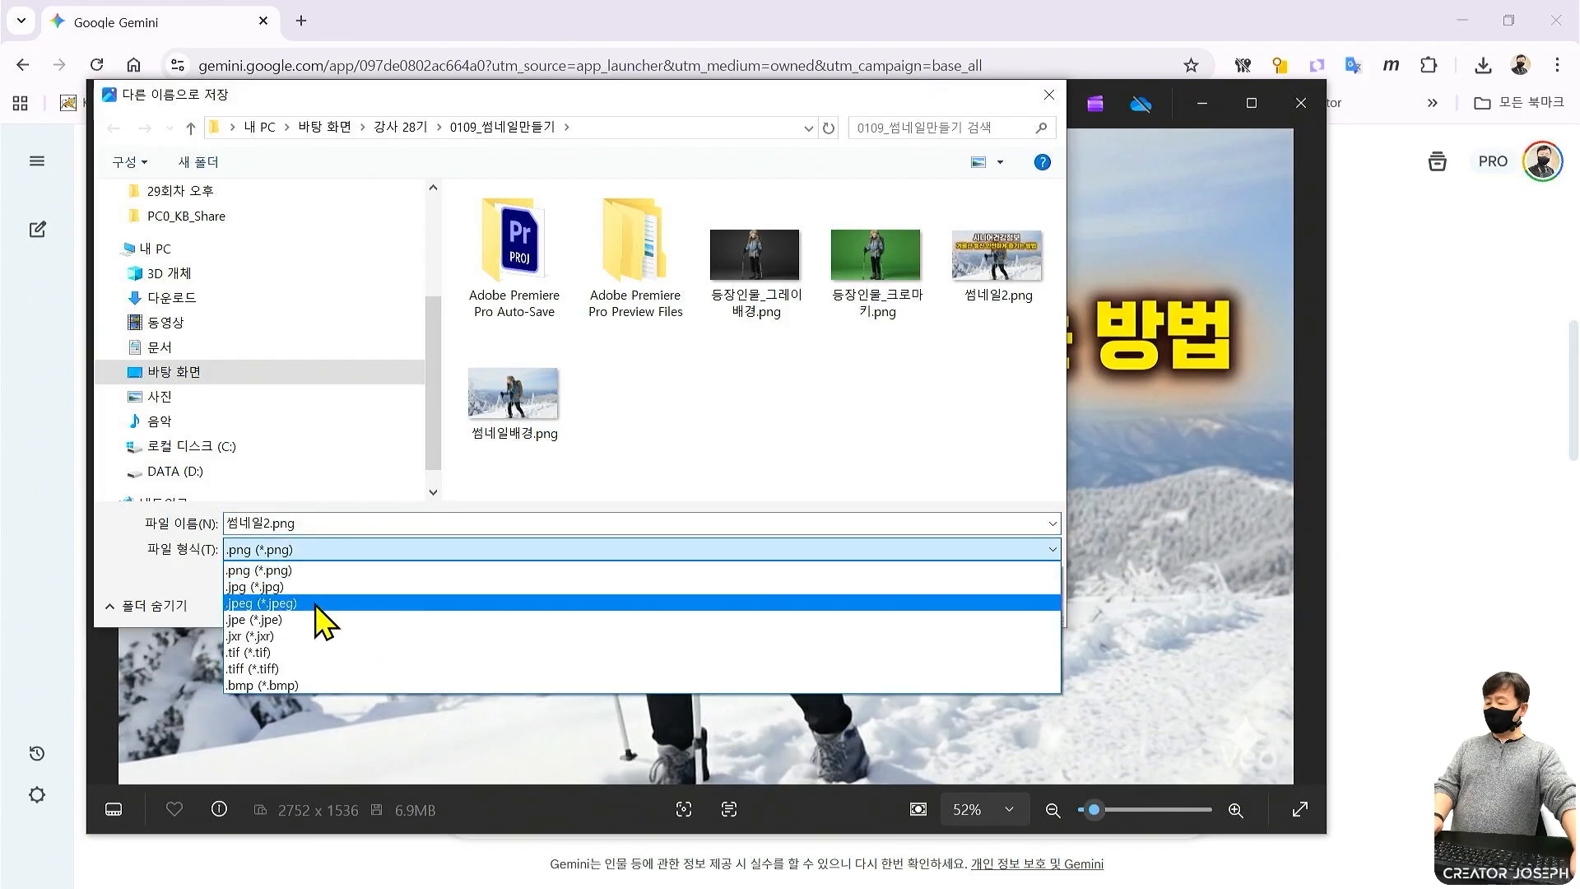
click(317, 607)
click(919, 609)
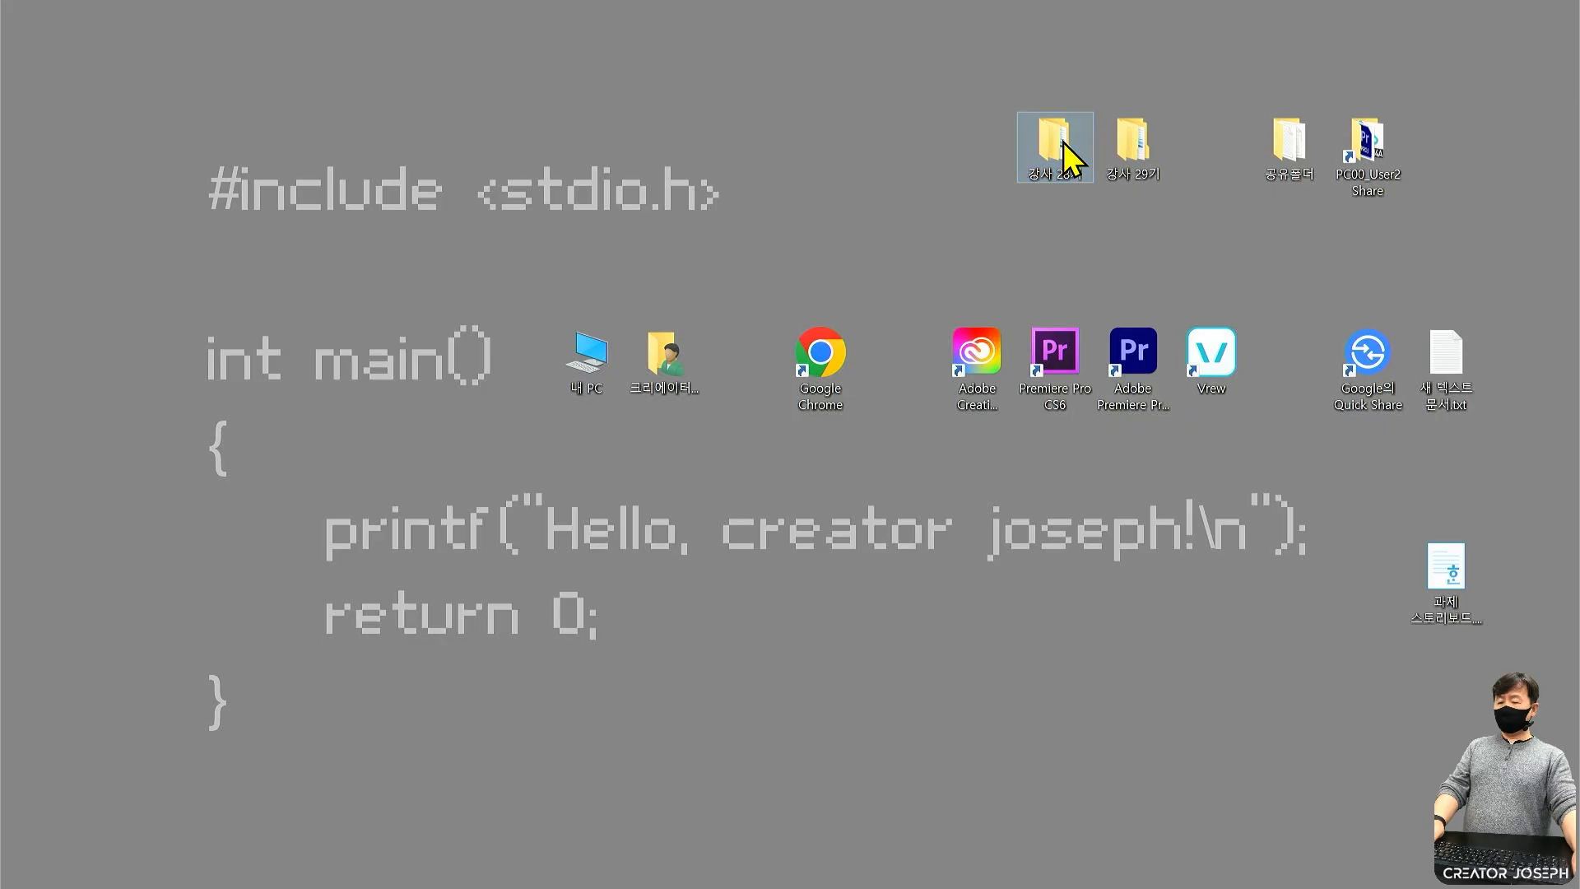
Reopen the 0109_썸네일만들기 folder under 강사 28기 and inspect the properties of 썸네일2.png.
double_click(1059, 148)
double_click(519, 343)
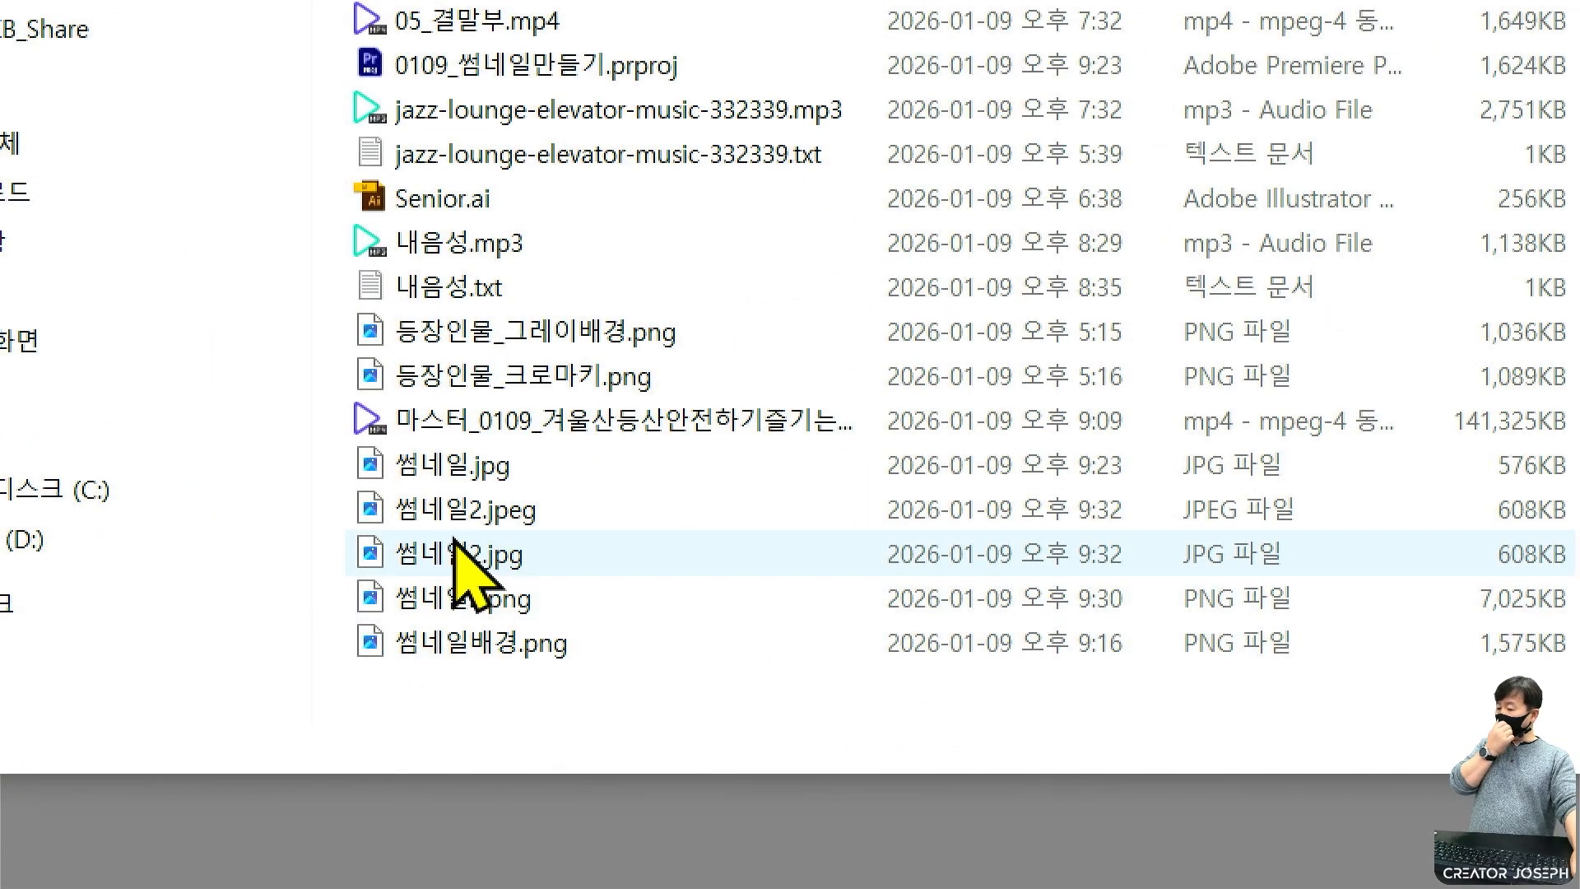
right_click(496, 609)
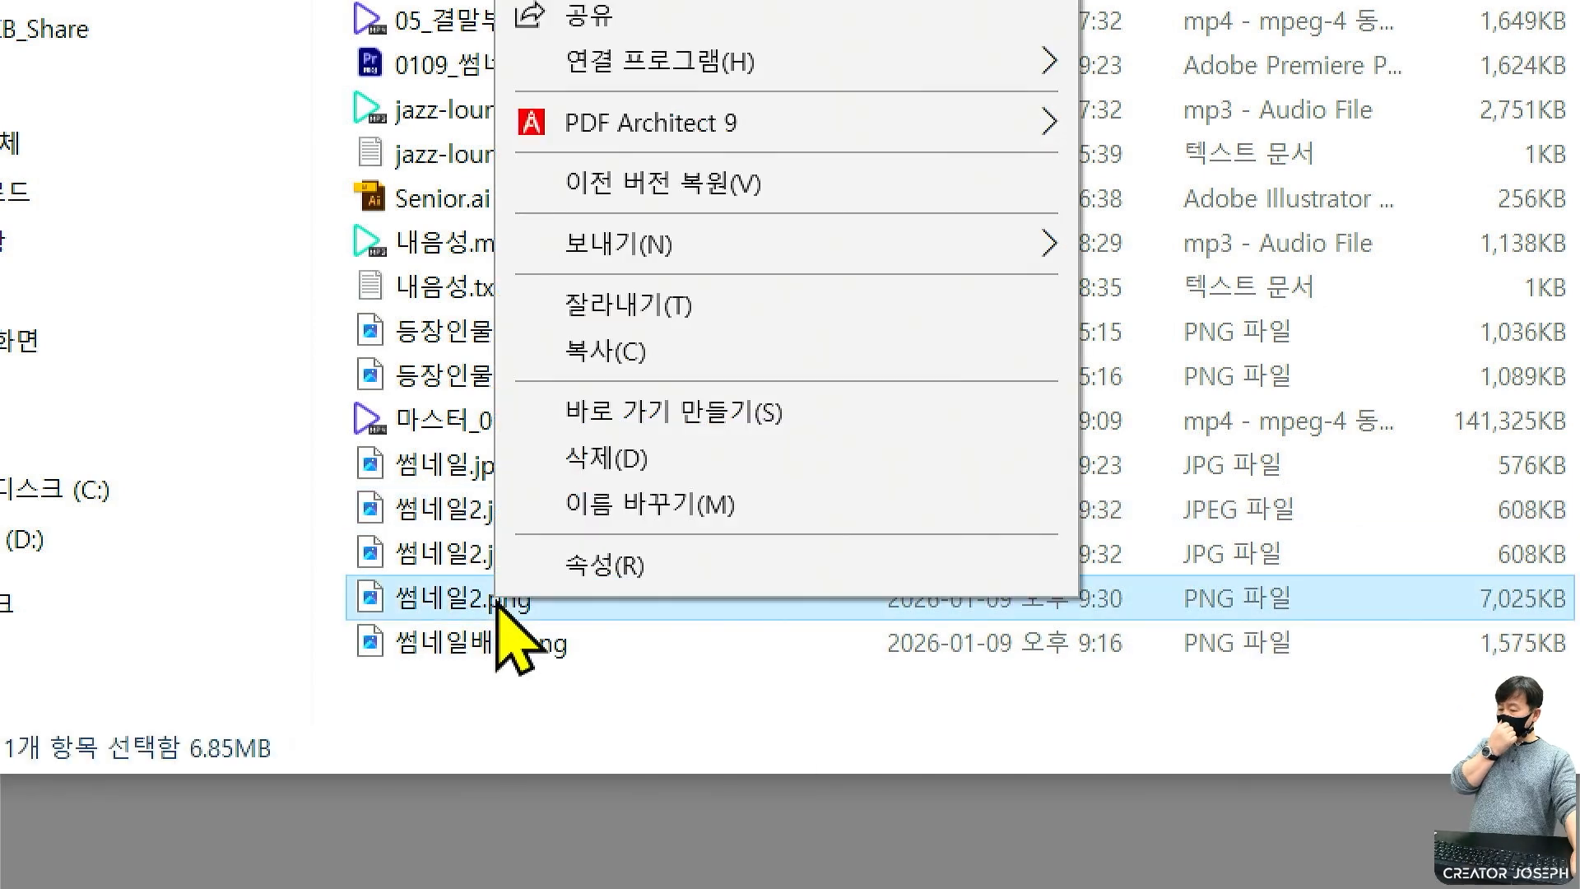
click(728, 571)
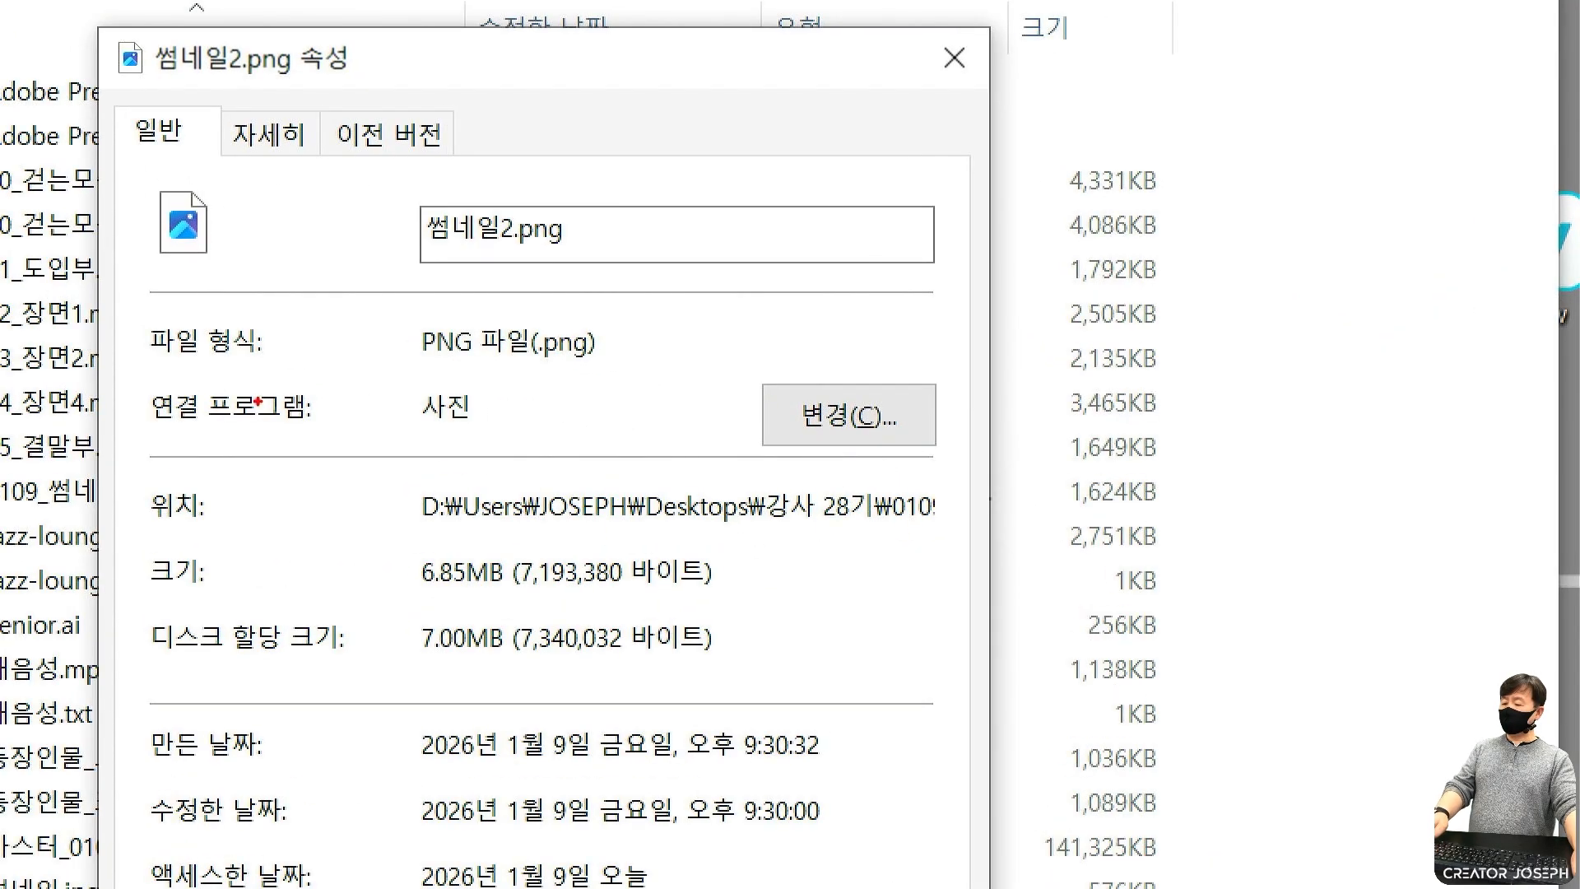
mouse_move(521, 412)
mouse_down()
mouse_move(732, 455)
mouse_move(887, 462)
mouse_move(774, 368)
mouse_move(883, 474)
mouse_up()
drag(399, 372, 504, 430)
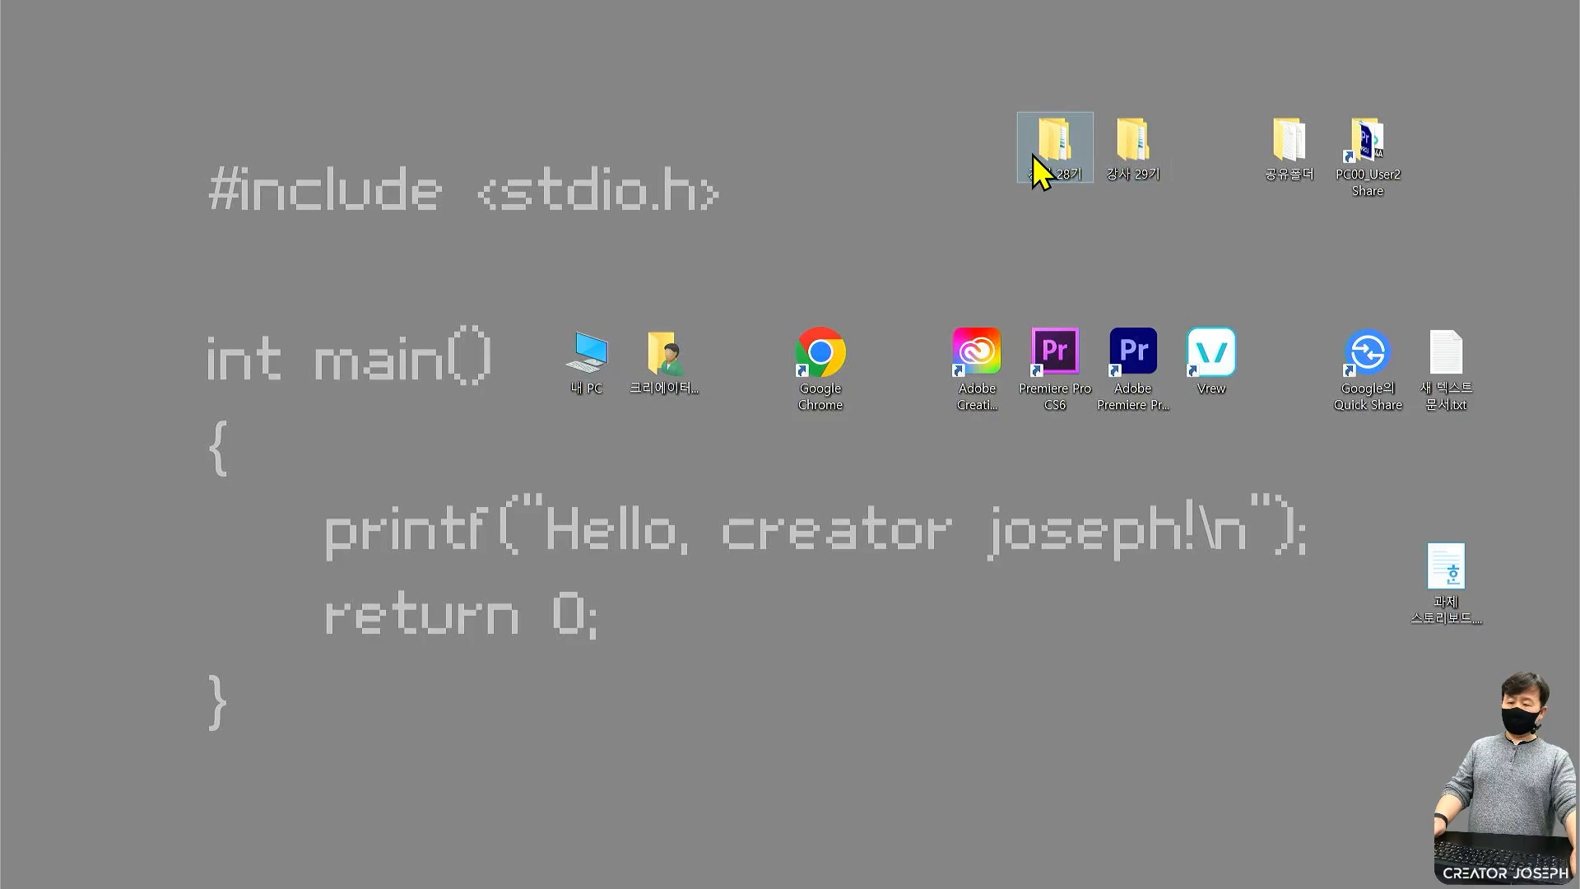
Show the 0109_썸네일만들기 folder's files as 큰 아이콘, review the master video and thumbnail images, and close the folder.
double_click(1033, 155)
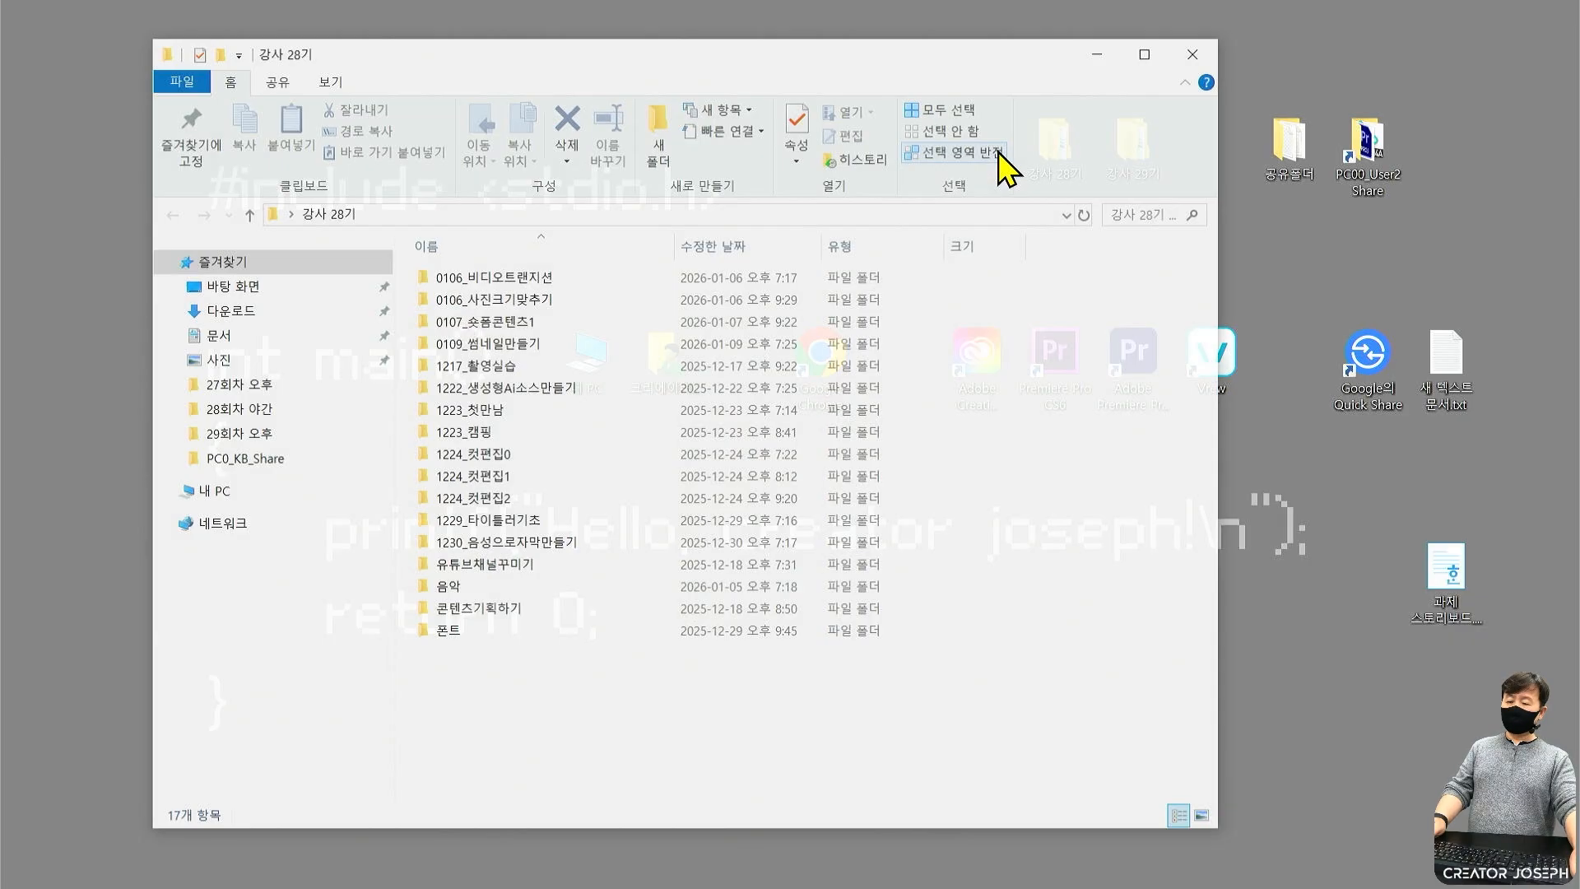
double_click(500, 347)
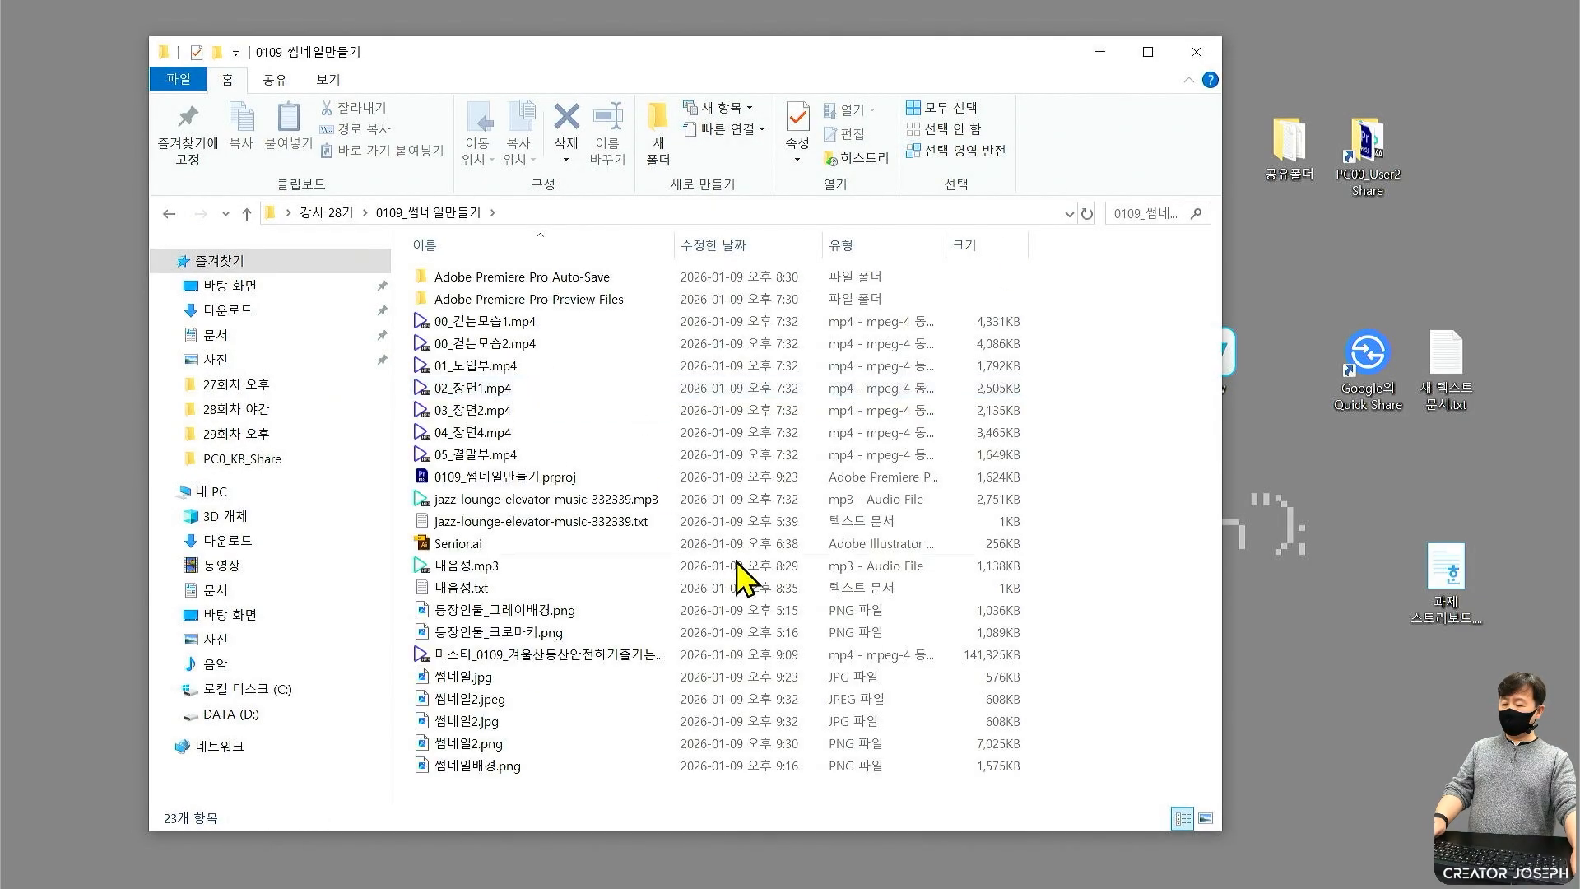
click(328, 79)
click(463, 112)
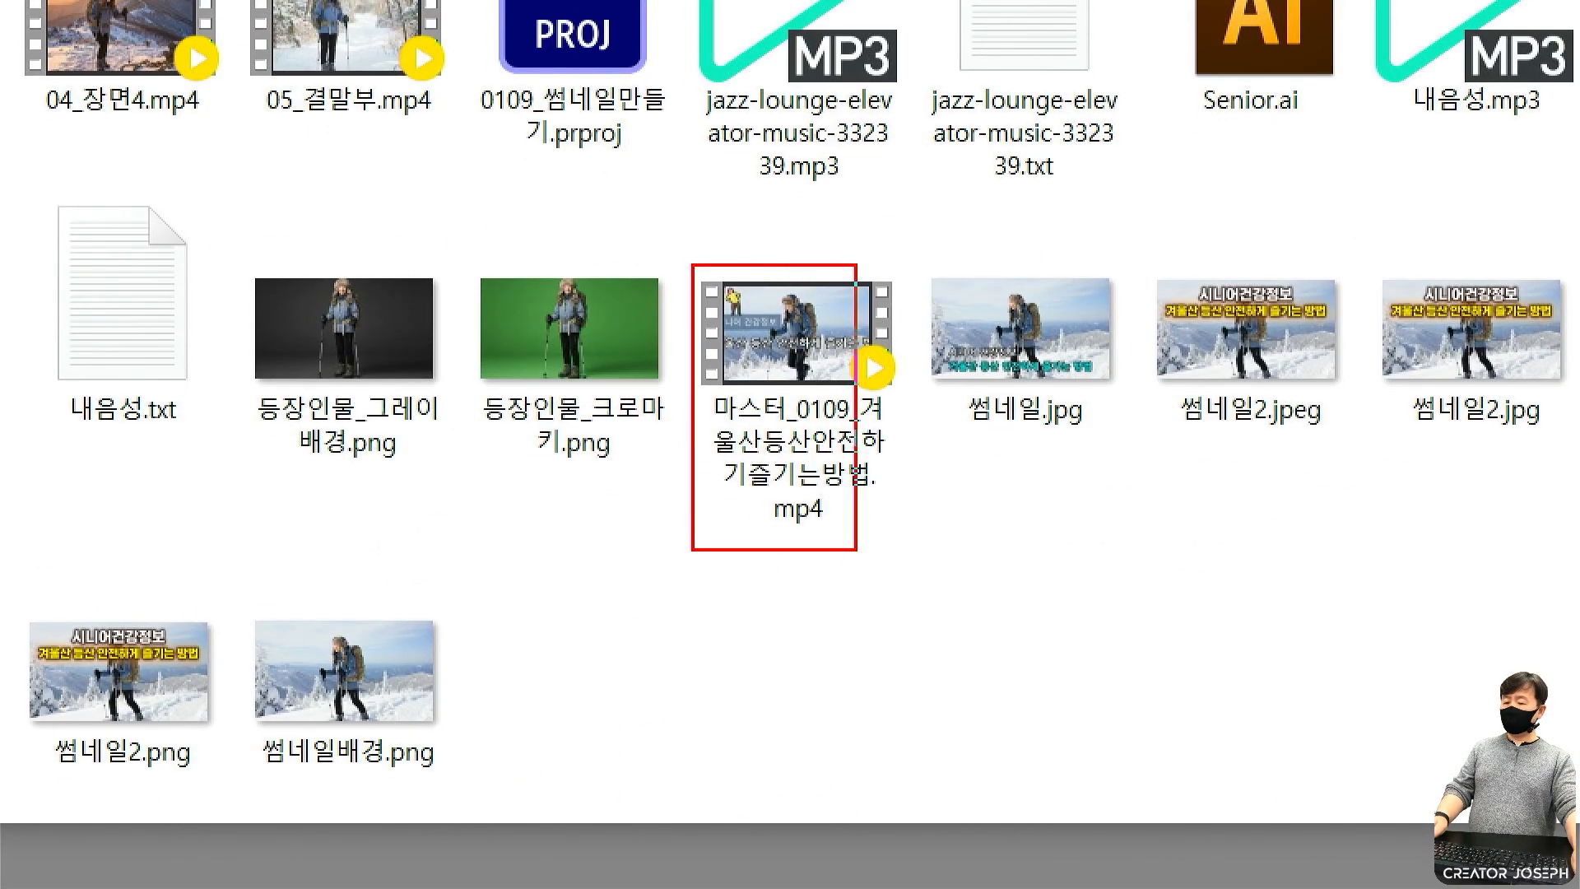
mouse_move(907, 262)
mouse_down()
mouse_move(930, 321)
mouse_move(1068, 455)
mouse_up()
drag(1352, 272, 1578, 438)
mouse_move(1499, 348)
mouse_down()
mouse_move(1470, 366)
mouse_move(1377, 346)
mouse_move(1361, 263)
mouse_move(1532, 232)
mouse_move(1571, 302)
mouse_move(1532, 373)
mouse_move(1488, 380)
mouse_up()
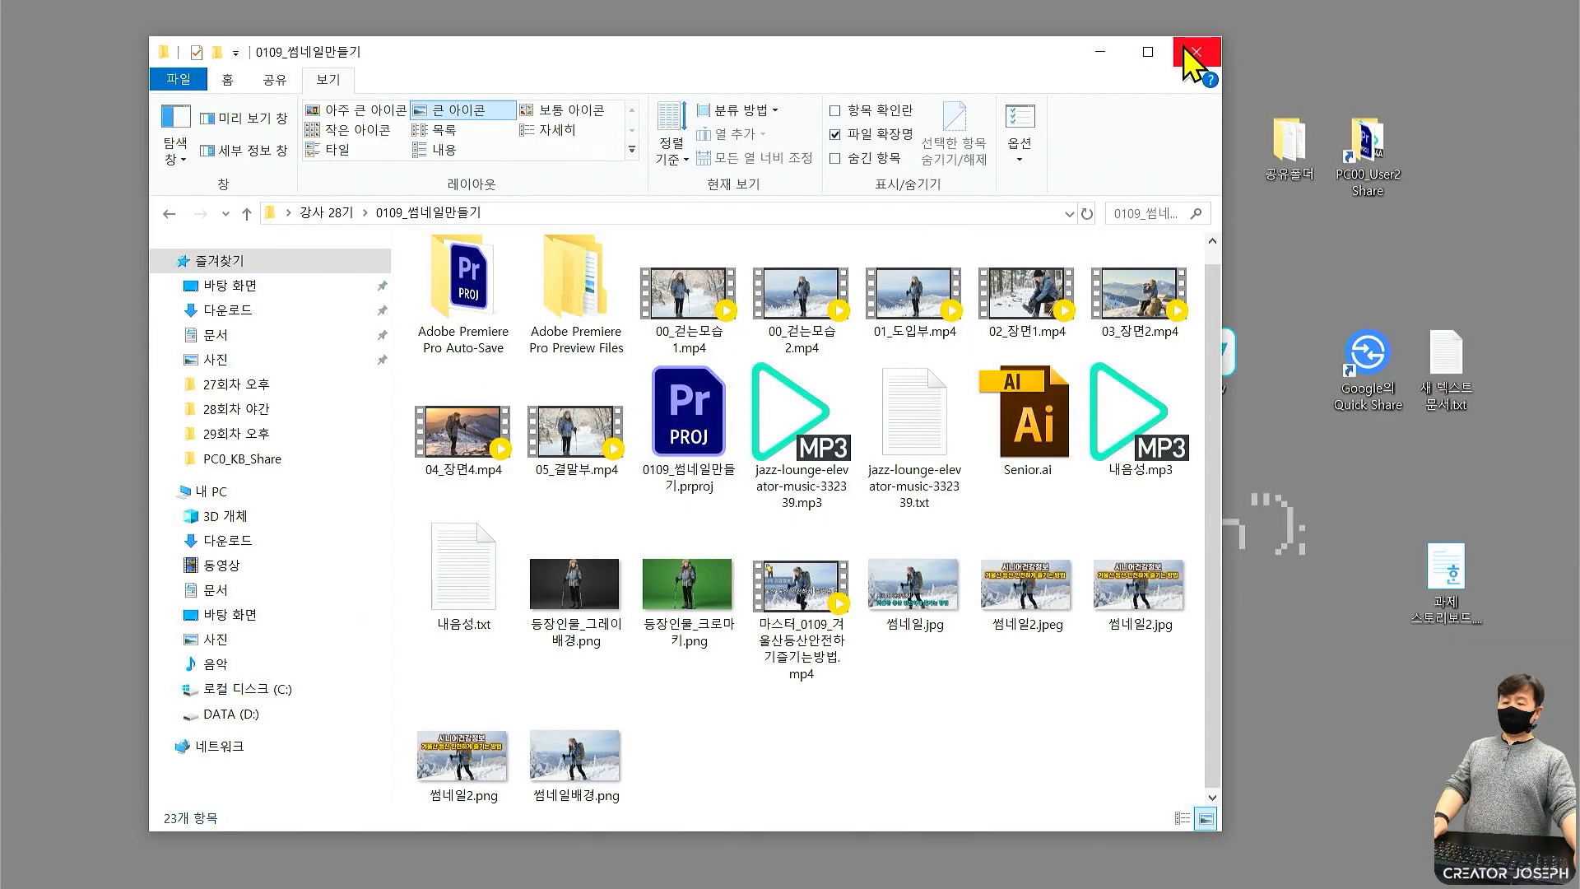
click(1203, 49)
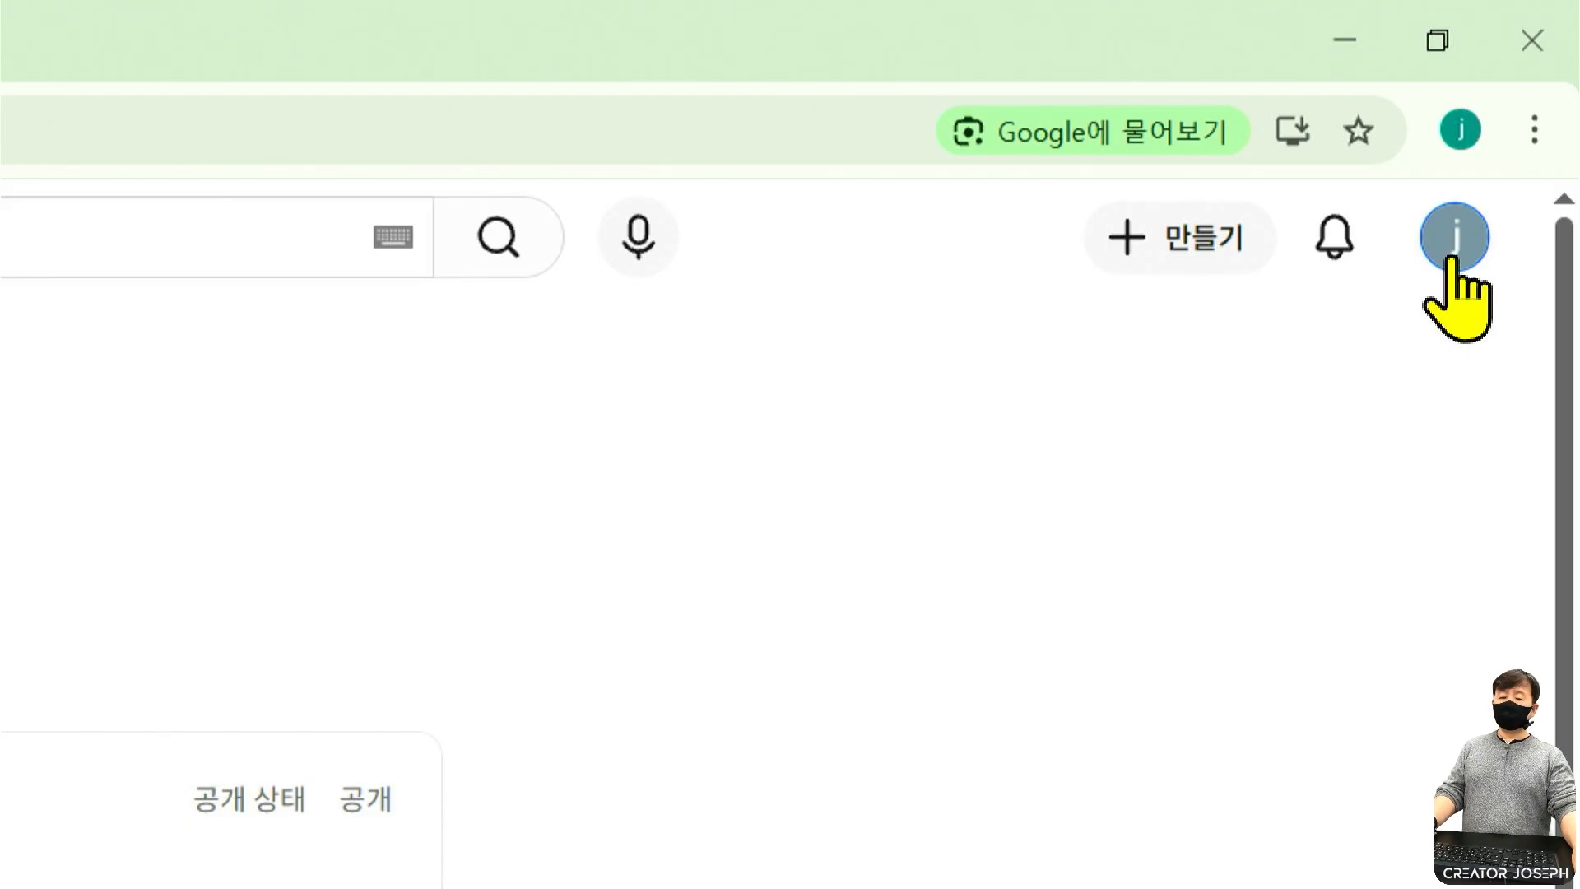
On YouTube, check that the first channel is selected in the account list, and open that channel's page.
click(1450, 259)
click(1211, 576)
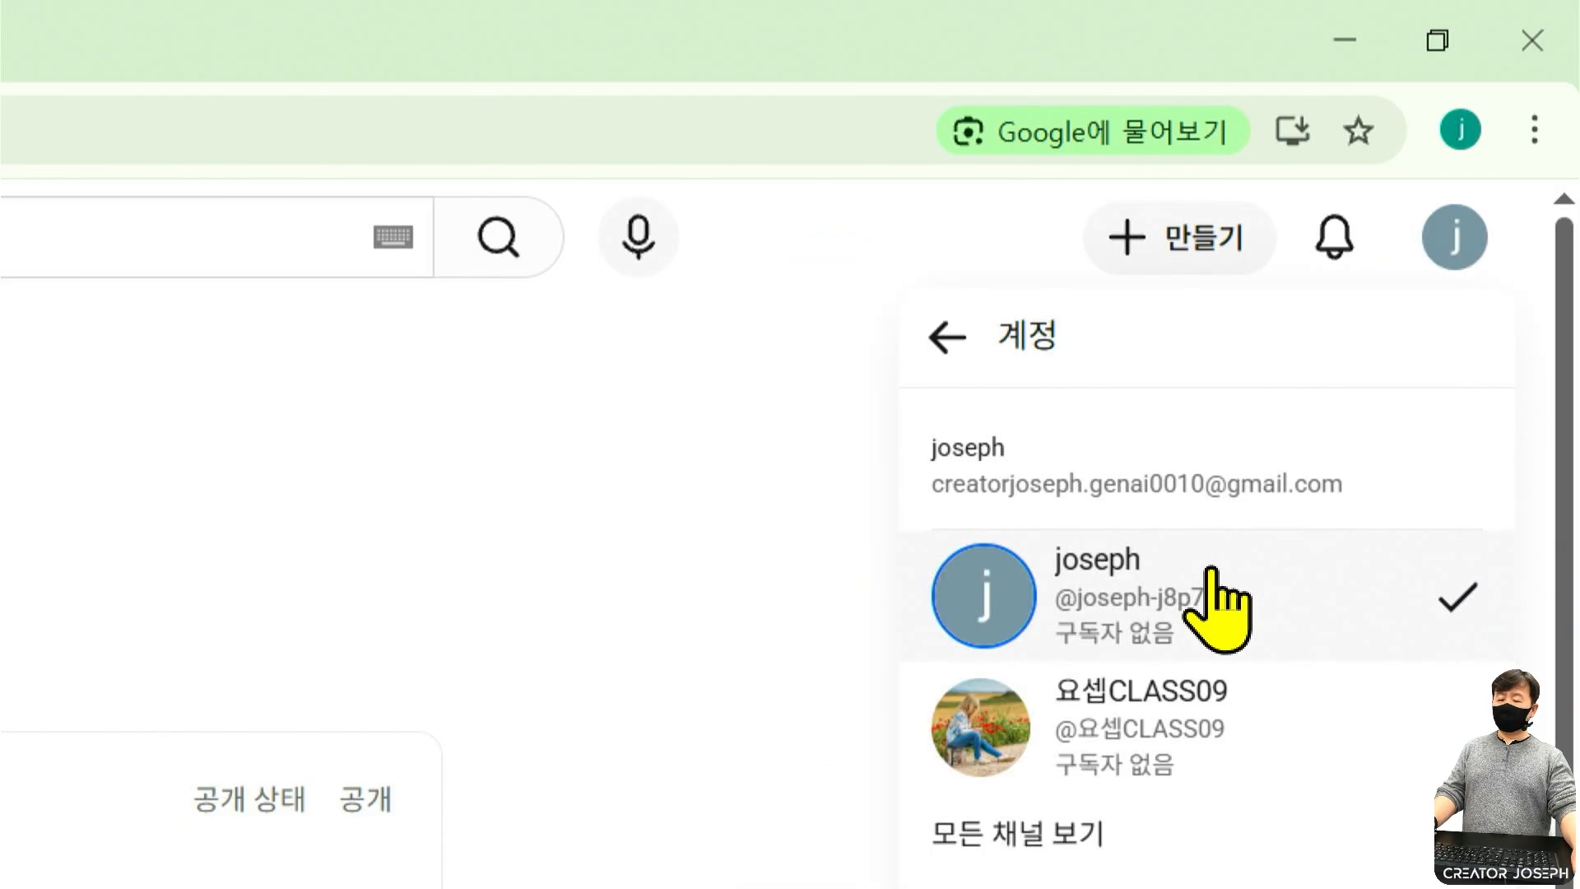
mouse_move(897, 518)
mouse_down()
mouse_move(966, 571)
mouse_move(1289, 658)
mouse_move(1518, 677)
mouse_up()
drag(1358, 537, 1392, 521)
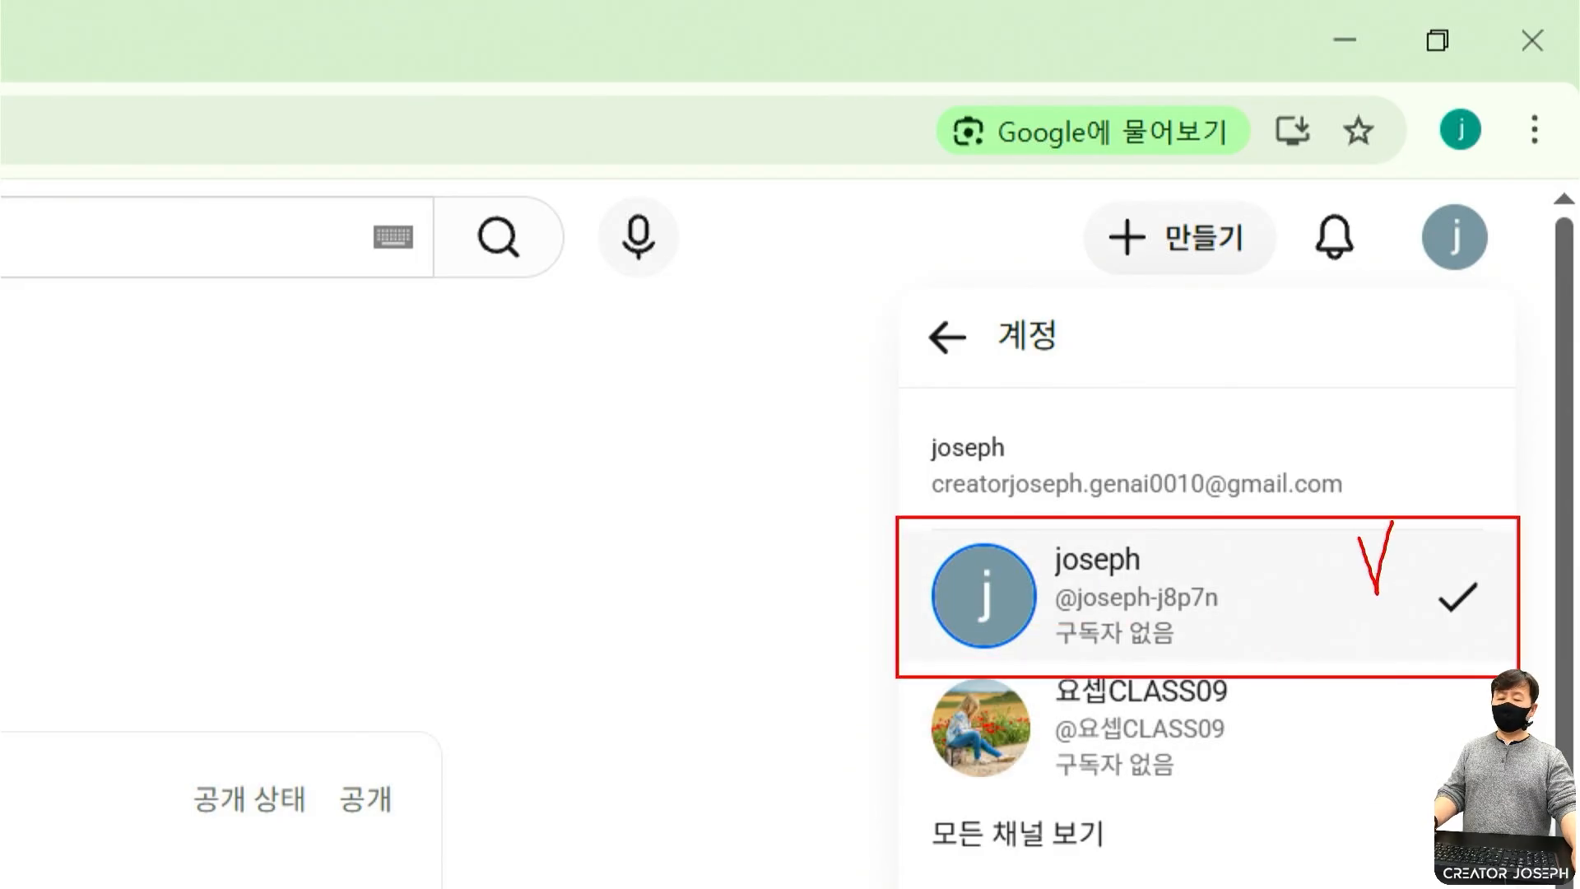
key(Escape)
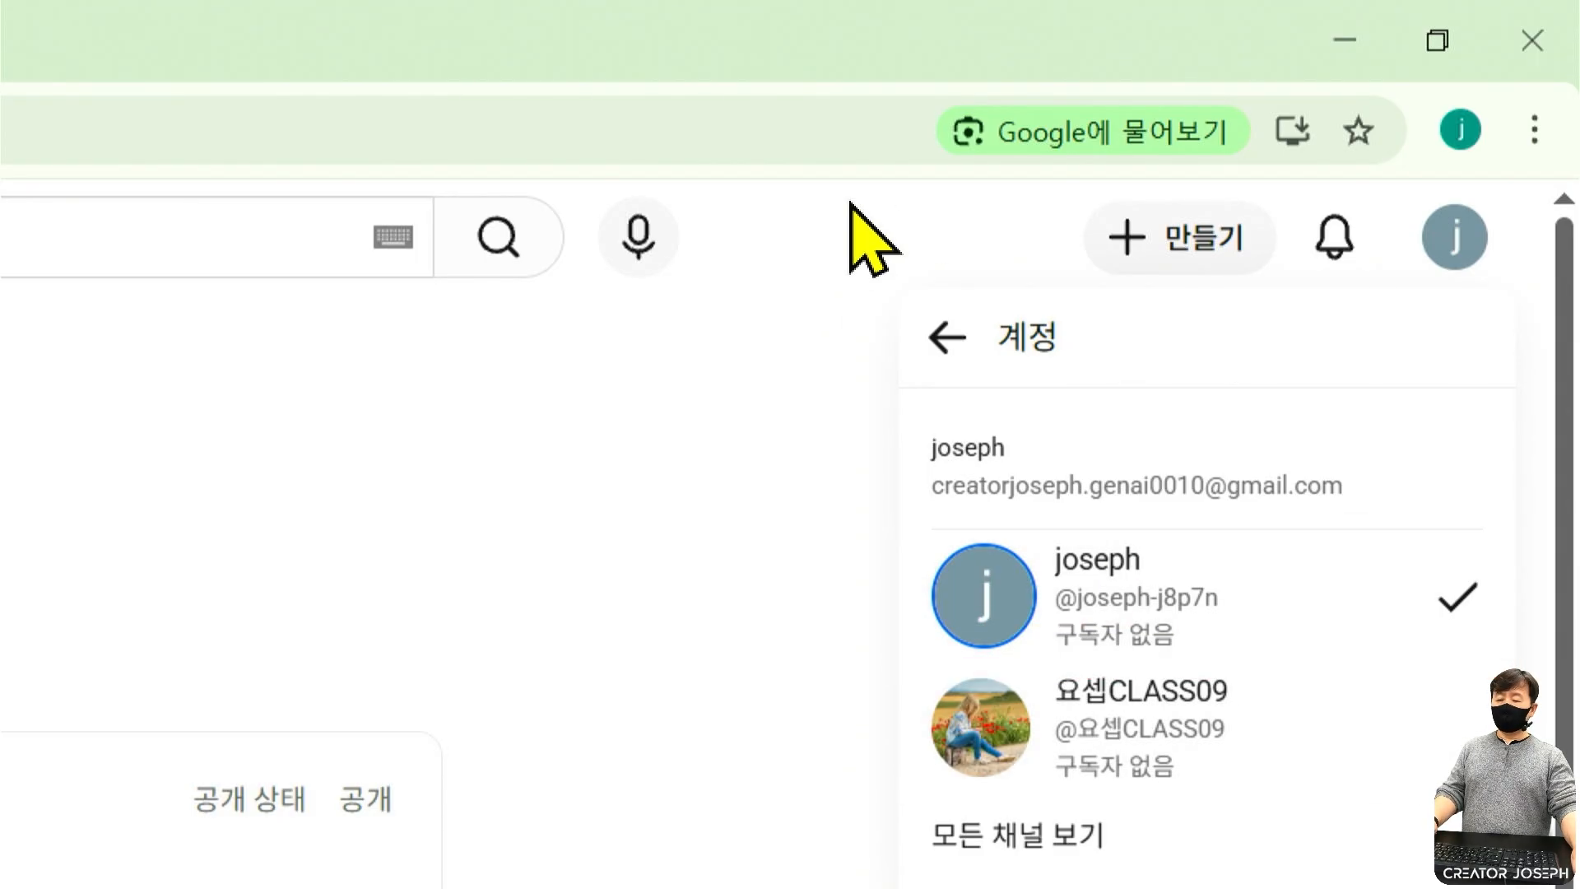
click(944, 338)
mouse_move(1402, 177)
mouse_down()
mouse_move(1422, 229)
mouse_move(1506, 288)
mouse_up()
mouse_move(873, 327)
mouse_down()
mouse_move(1109, 405)
mouse_move(1259, 311)
mouse_move(1360, 277)
mouse_up()
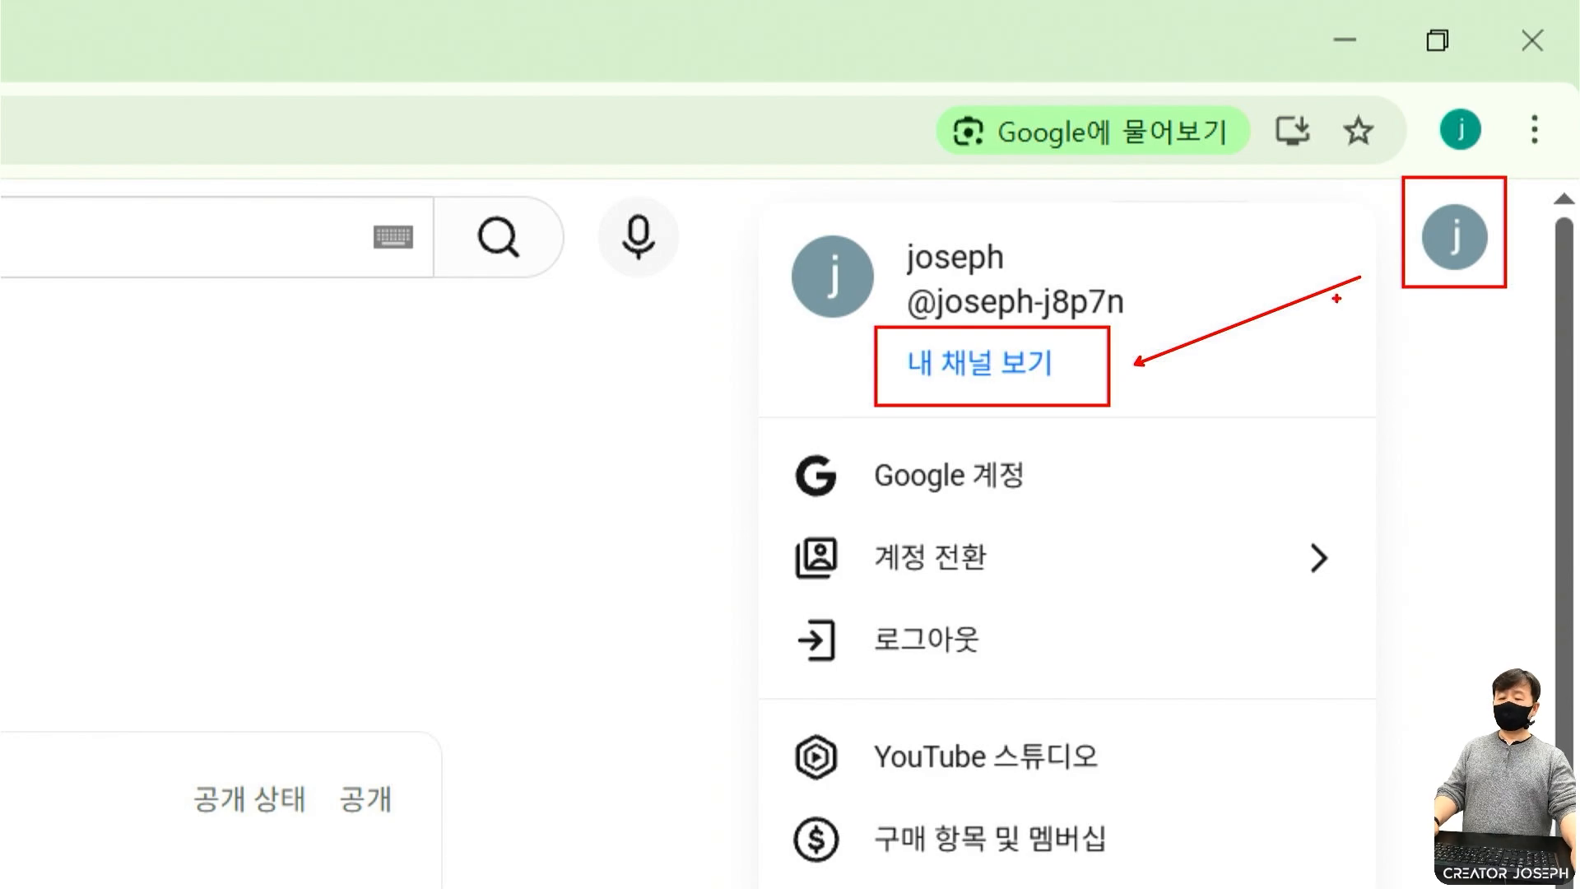
click(1007, 368)
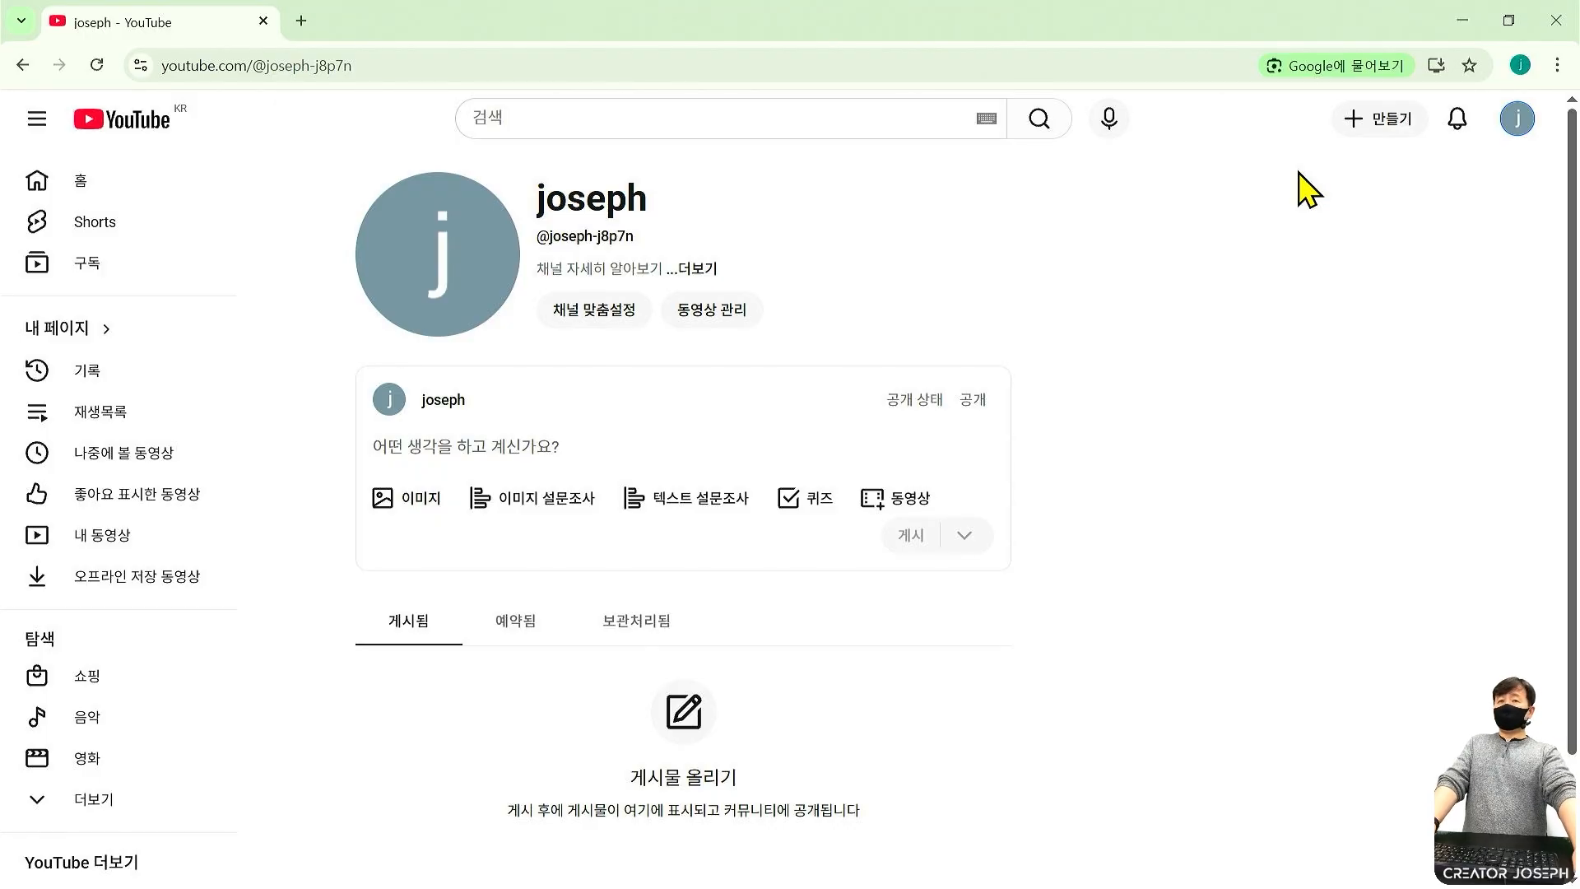
Examine the channel page, including its 채널 맞춤설정 option and the profile in use.
key(ctrl+2)
mouse_move(273, 85)
mouse_down()
mouse_move(1036, 802)
mouse_move(1036, 759)
mouse_up()
mouse_move(685, 359)
mouse_down()
mouse_move(517, 330)
mouse_move(638, 363)
mouse_up()
drag(702, 259, 544, 354)
drag(549, 280, 667, 455)
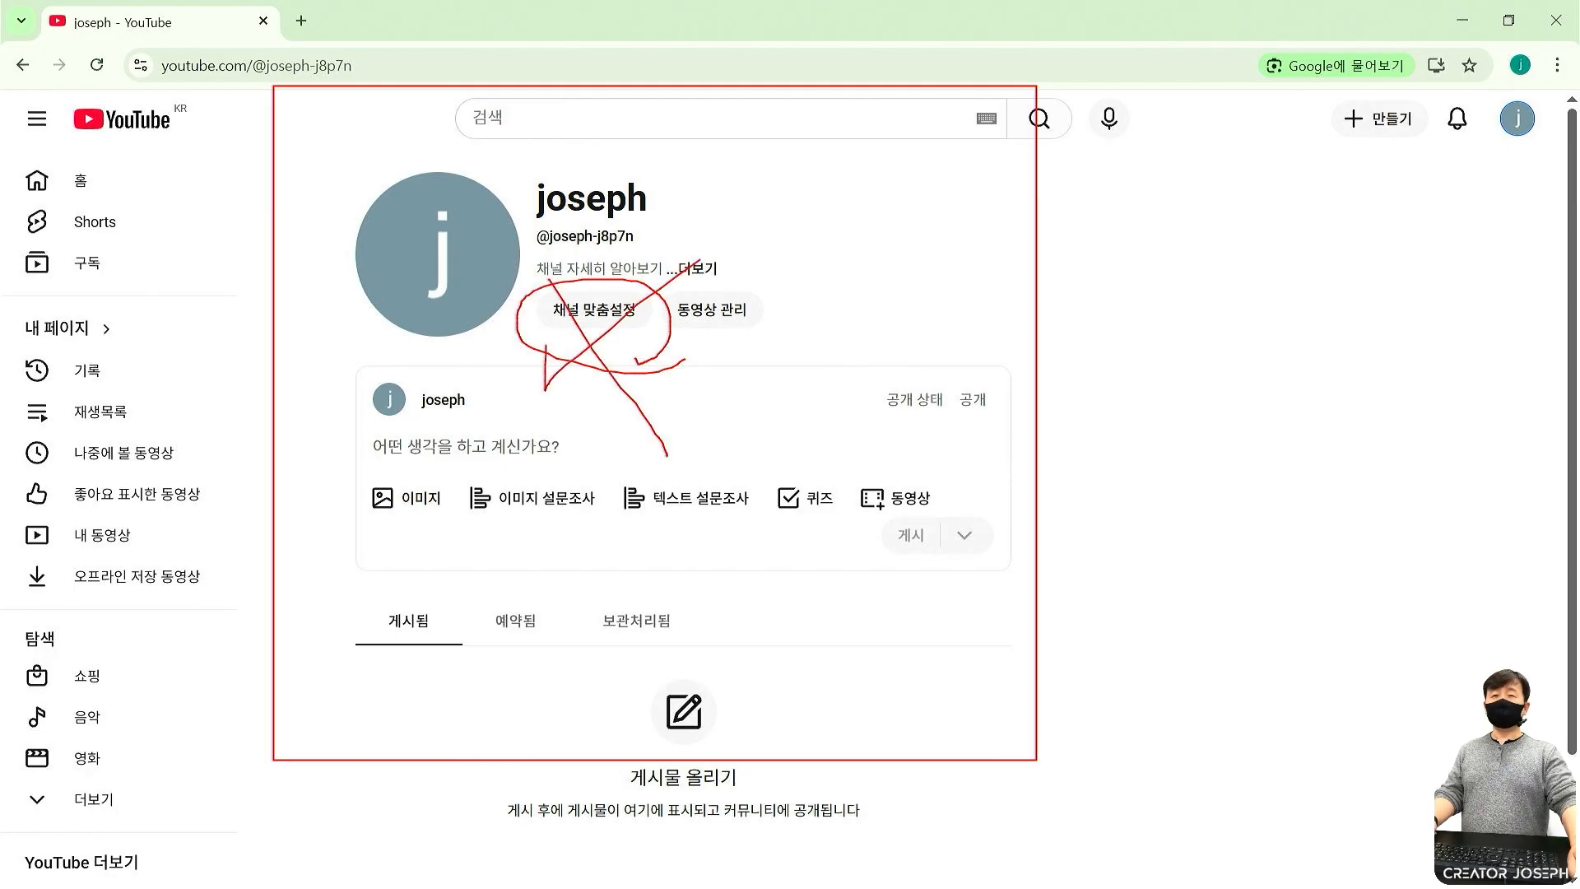
drag(1486, 78, 1537, 149)
mouse_move(617, 380)
mouse_down()
mouse_move(397, 294)
mouse_move(785, 245)
mouse_move(729, 393)
mouse_up()
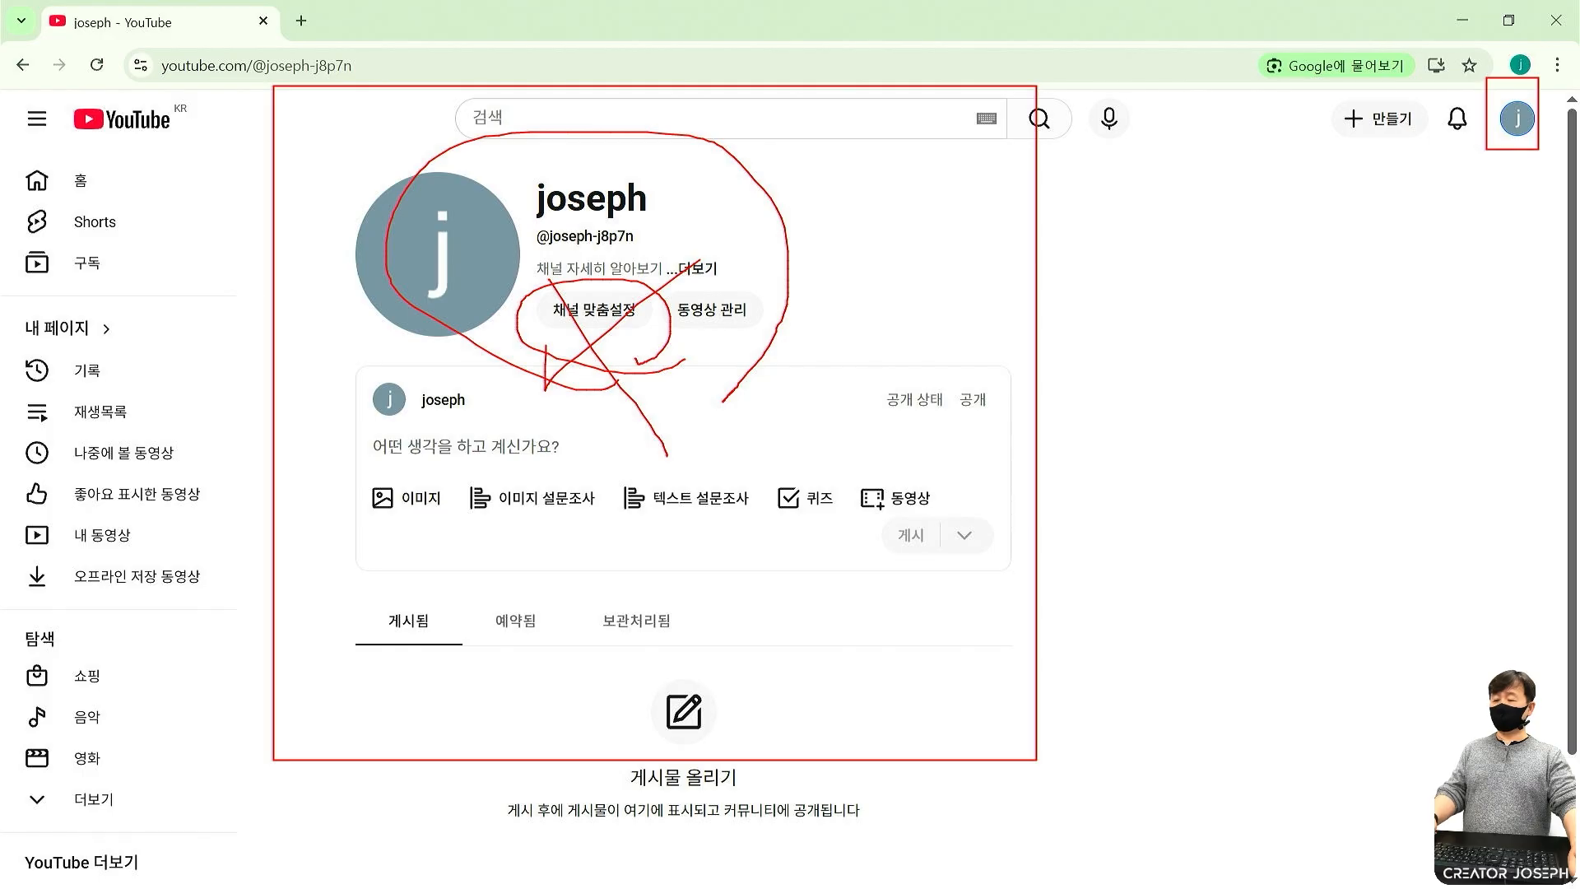
key(Escape)
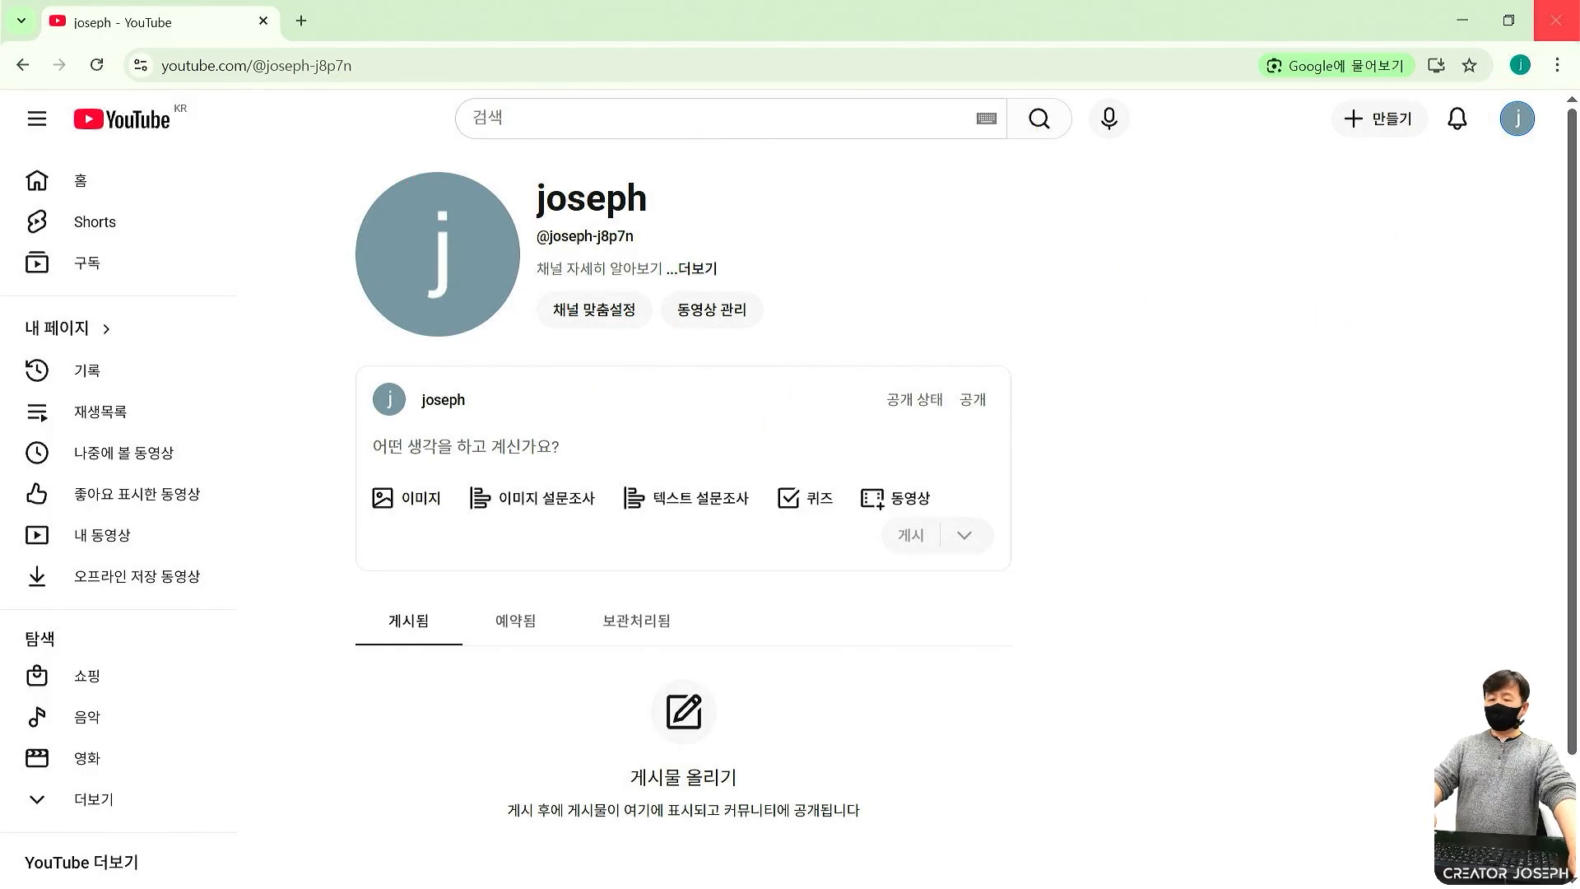
Start a new video upload from the channel page so that the 동영상 업로드 dialog opens.
drag(1055, 177, 1271, 286)
mouse_move(1169, 139)
mouse_down()
mouse_move(1184, 207)
mouse_move(1224, 163)
mouse_up()
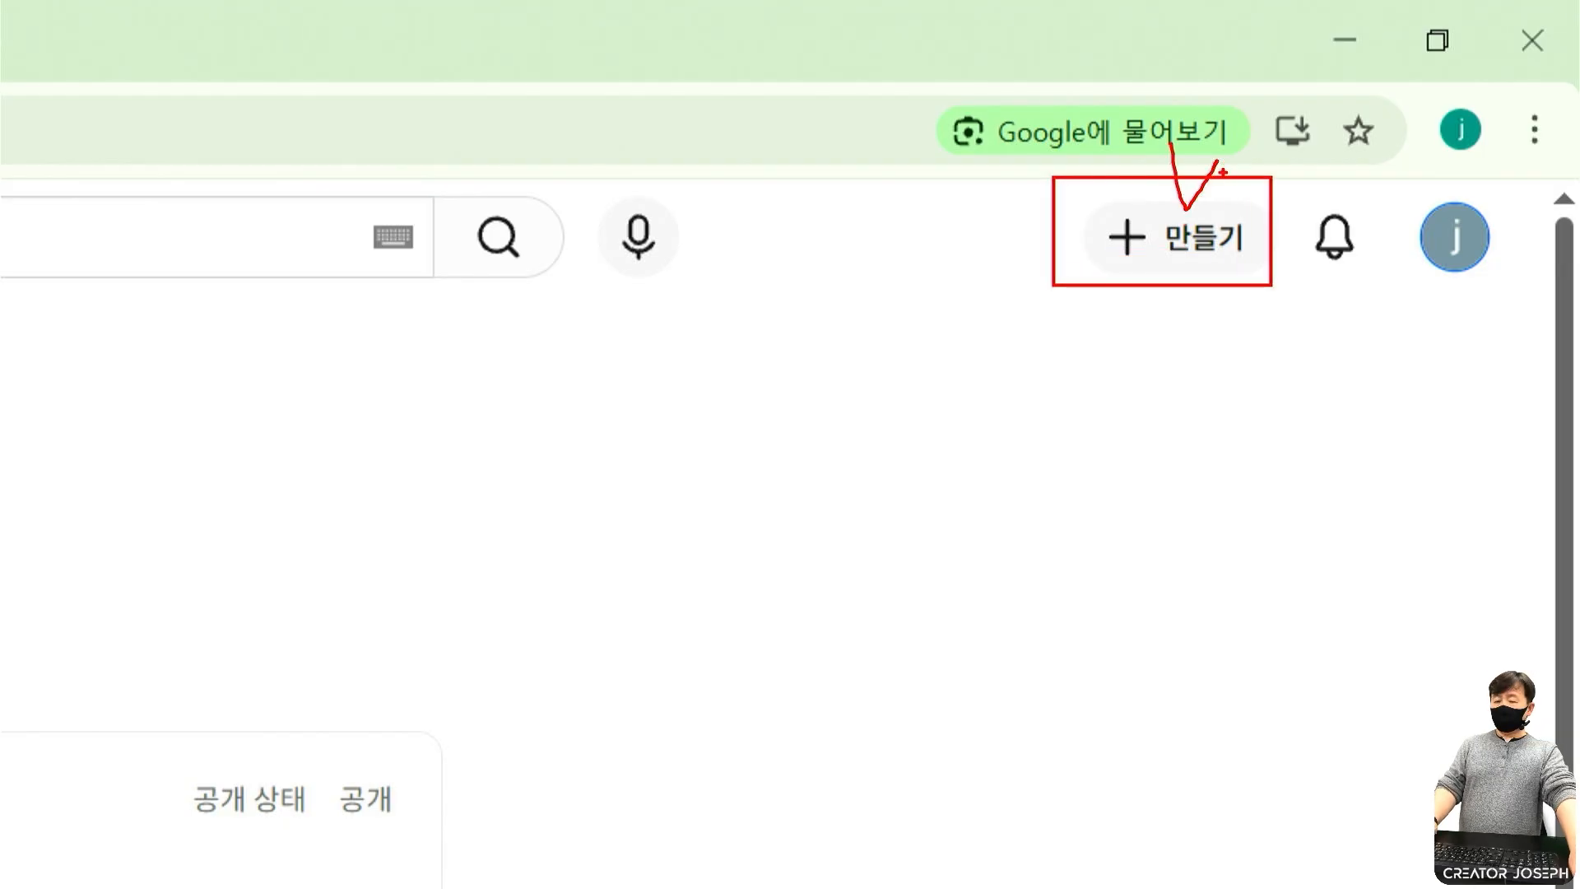
key(Escape)
click(1214, 251)
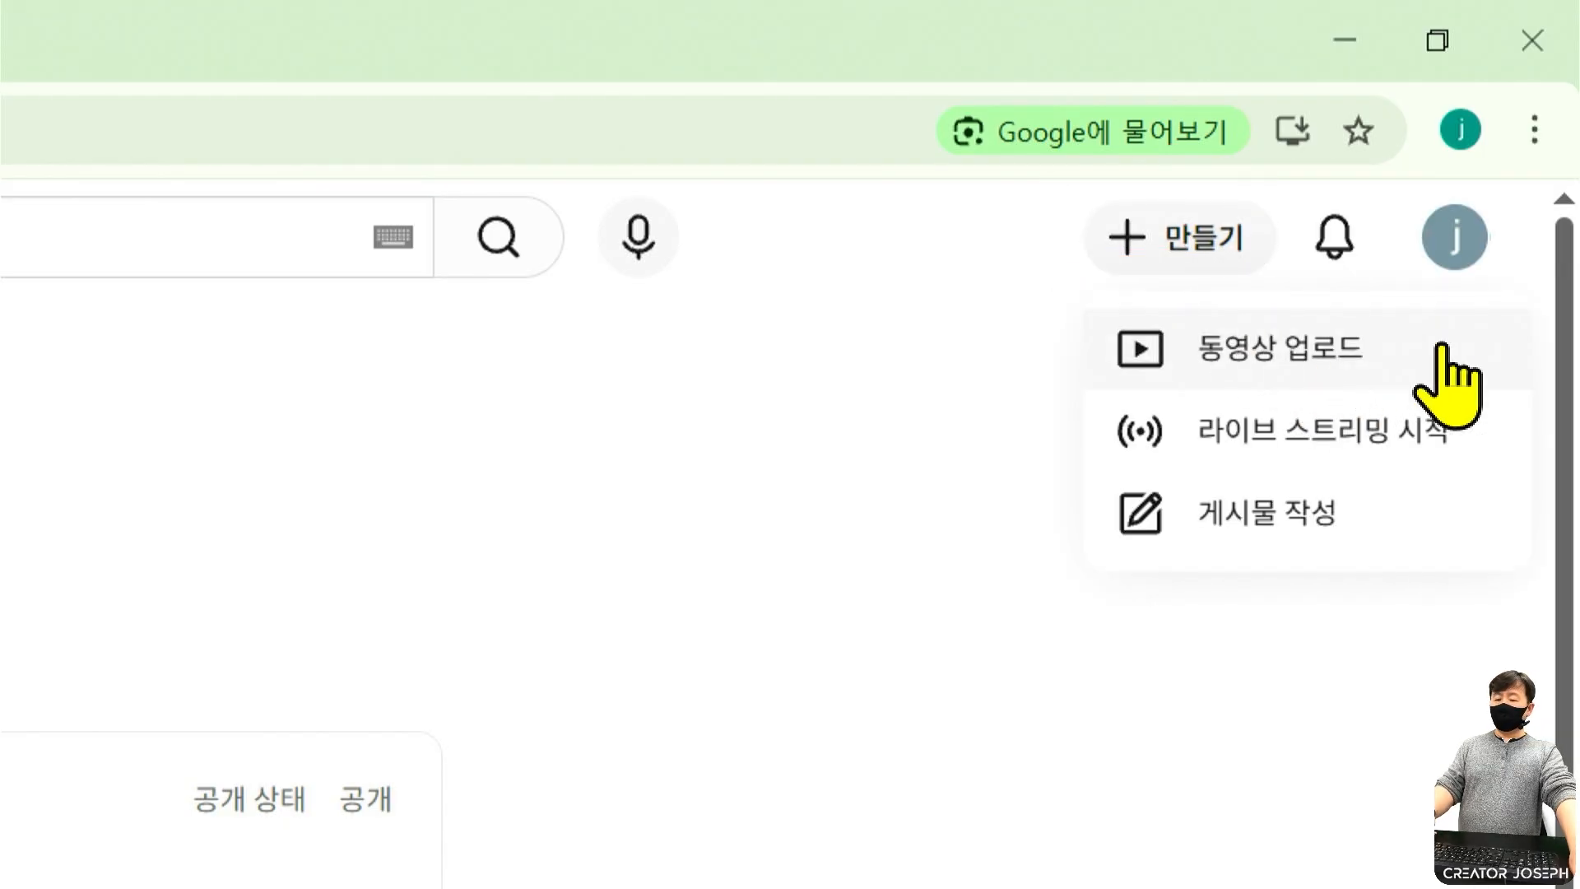
drag(1087, 301, 1454, 383)
drag(1017, 313, 1039, 291)
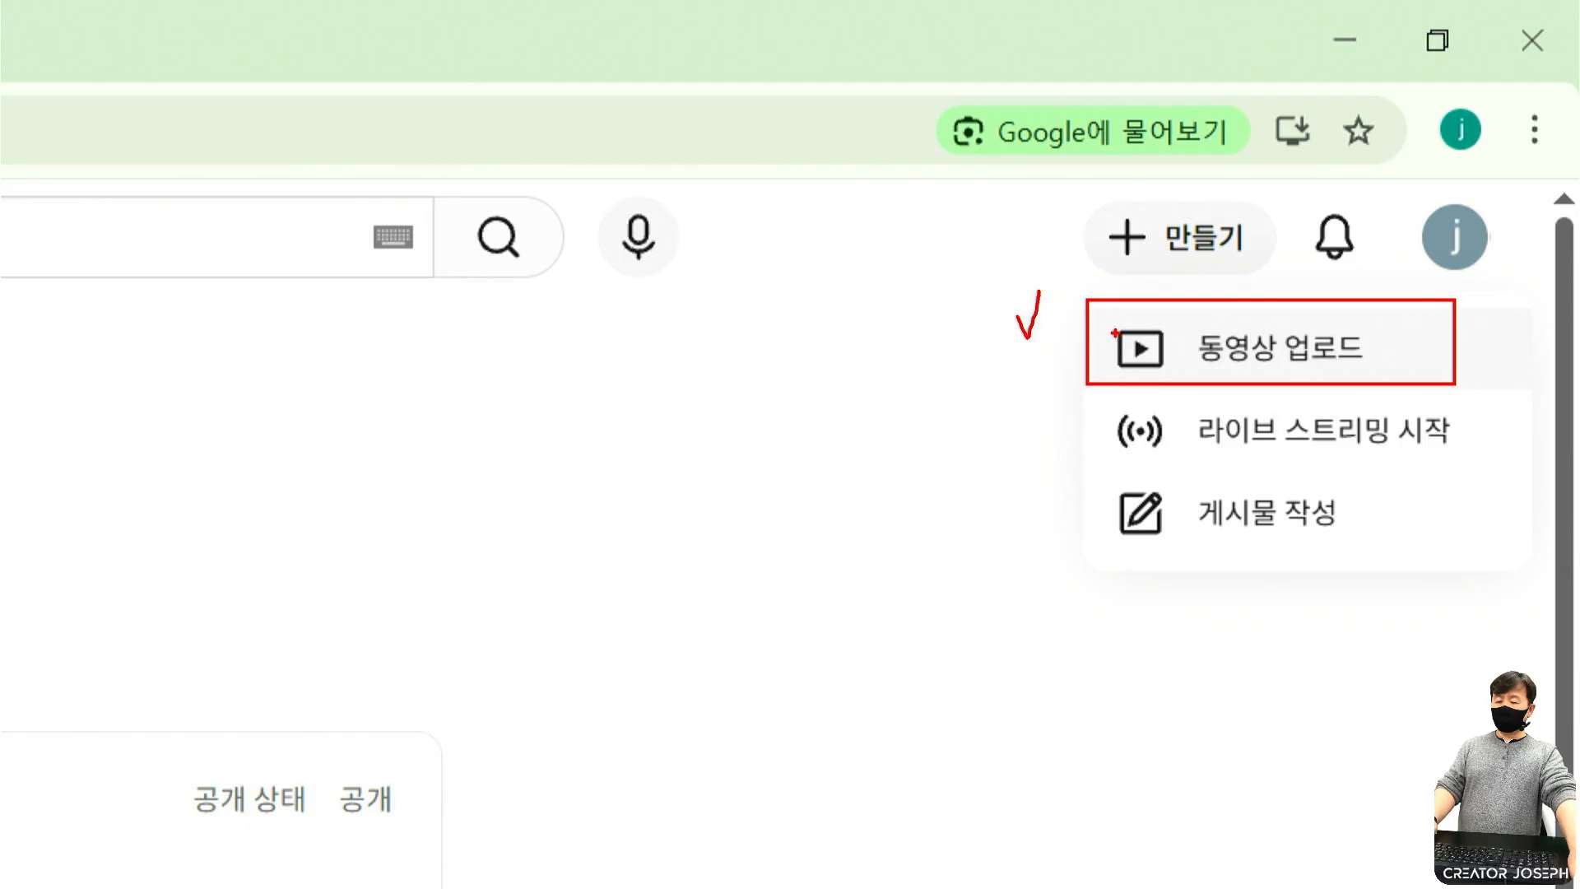
key(Escape)
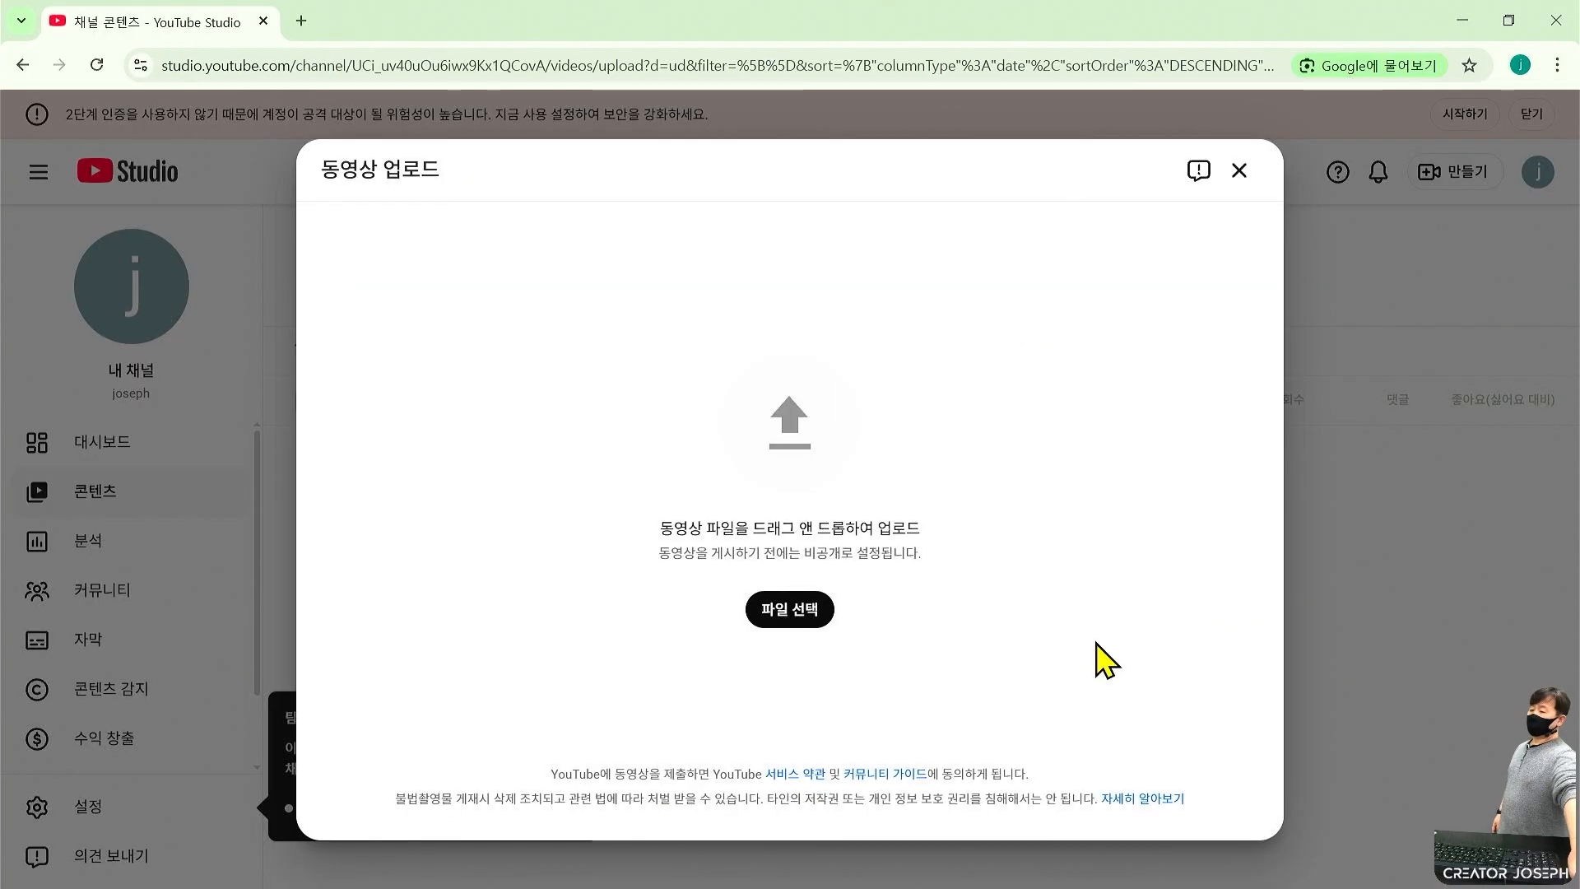
Upload 마스터_0109_겨울산등산안전하기즐기는방법.mp4 from the 바탕 화면 > 강사 28기 > 0109_썸네일만들기 folder.
key(ctrl+2)
mouse_move(734, 575)
mouse_down()
mouse_move(865, 652)
mouse_move(813, 532)
mouse_up()
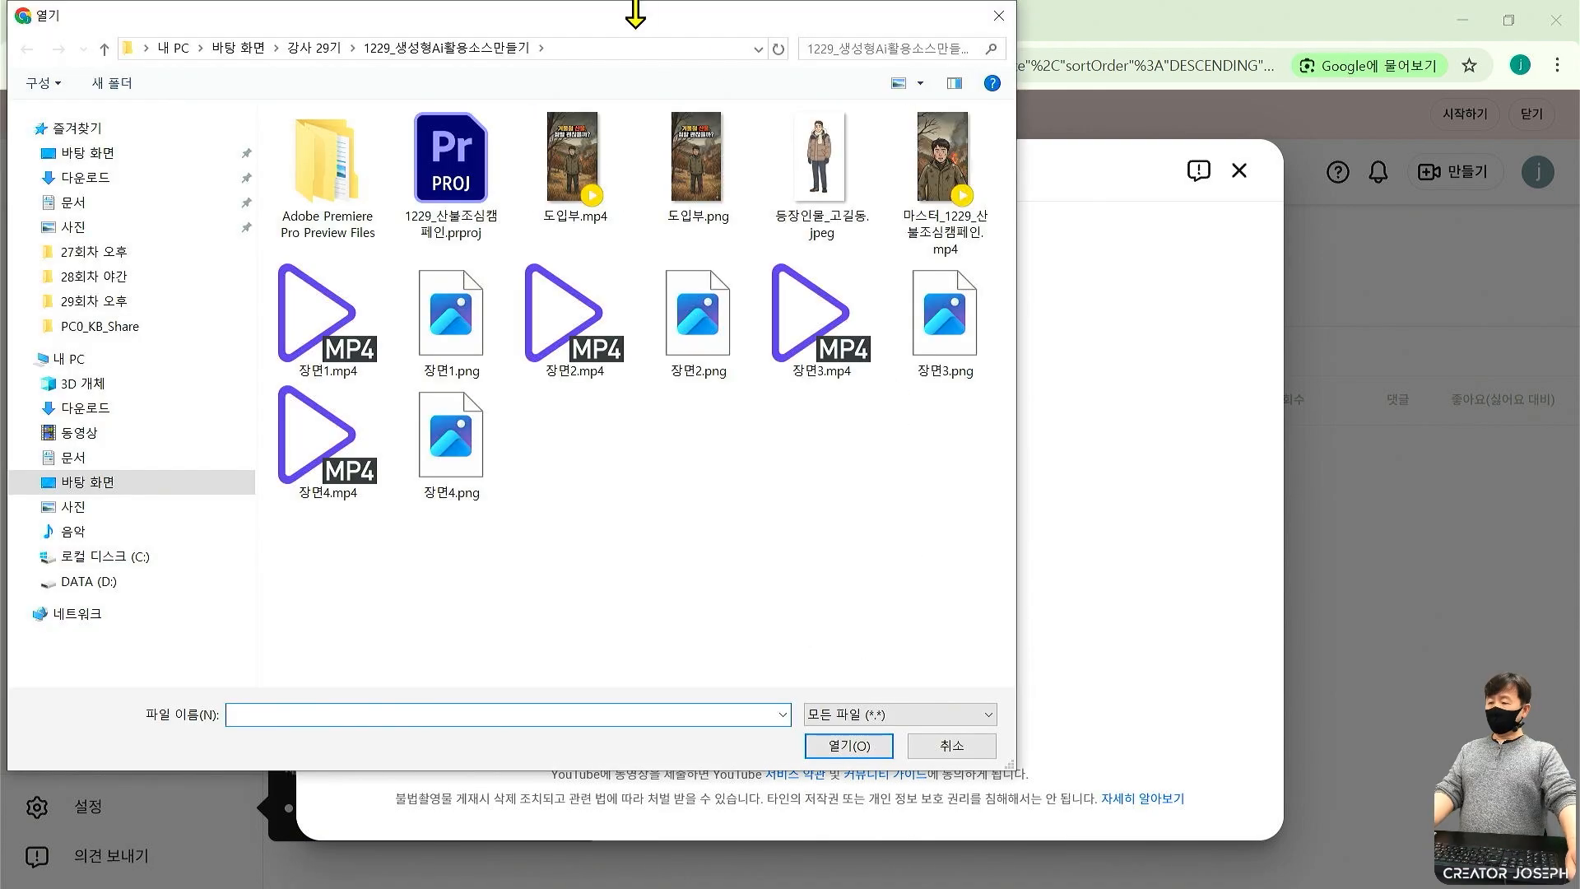
drag(614, 14, 756, 28)
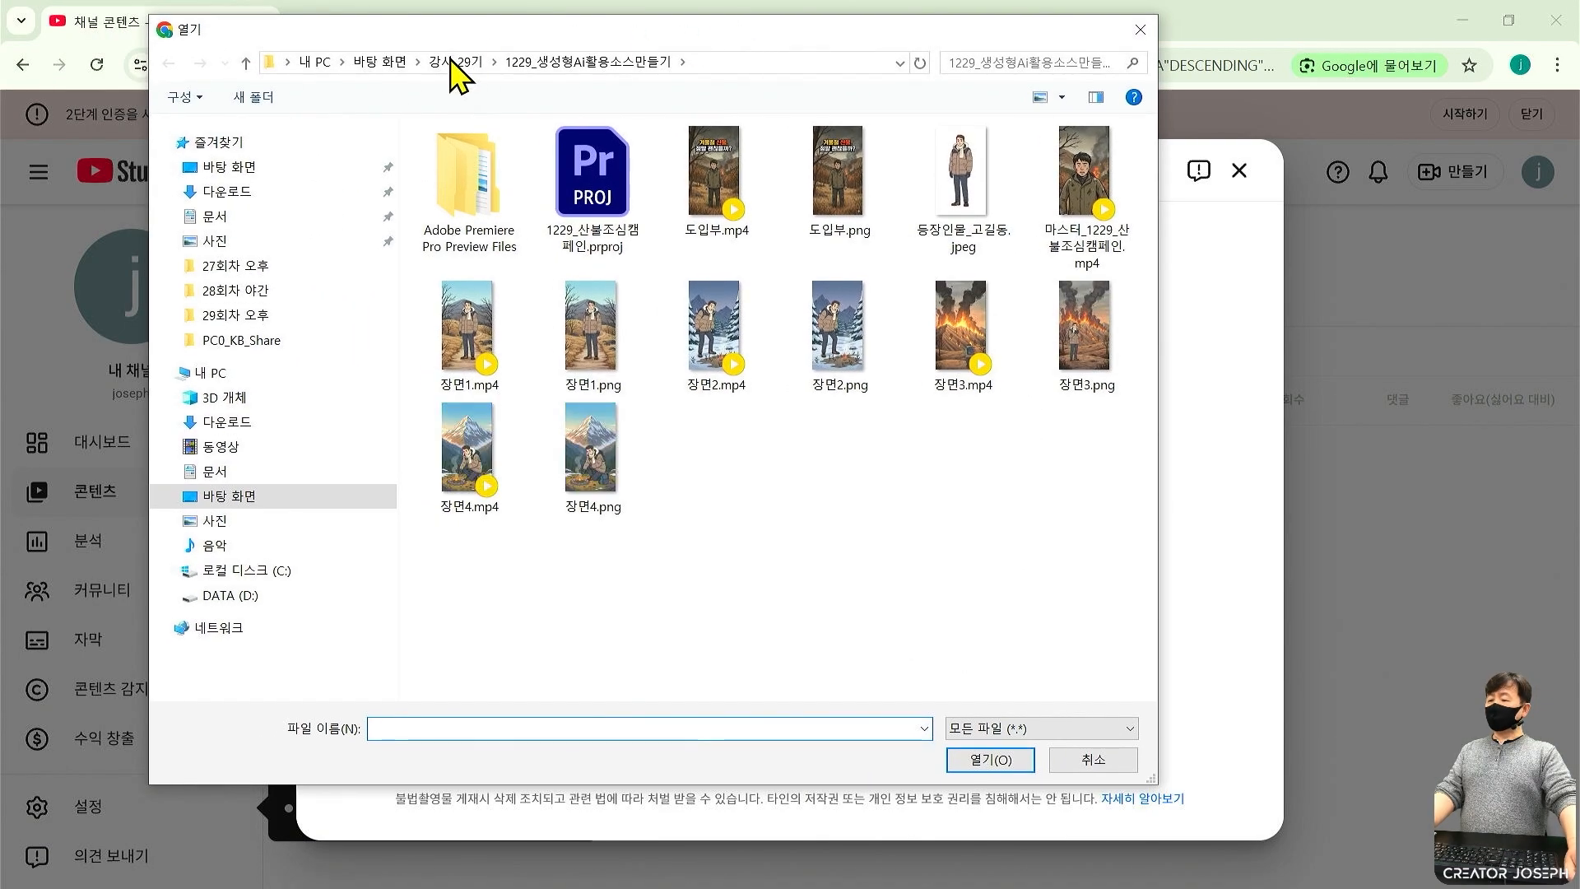
click(384, 63)
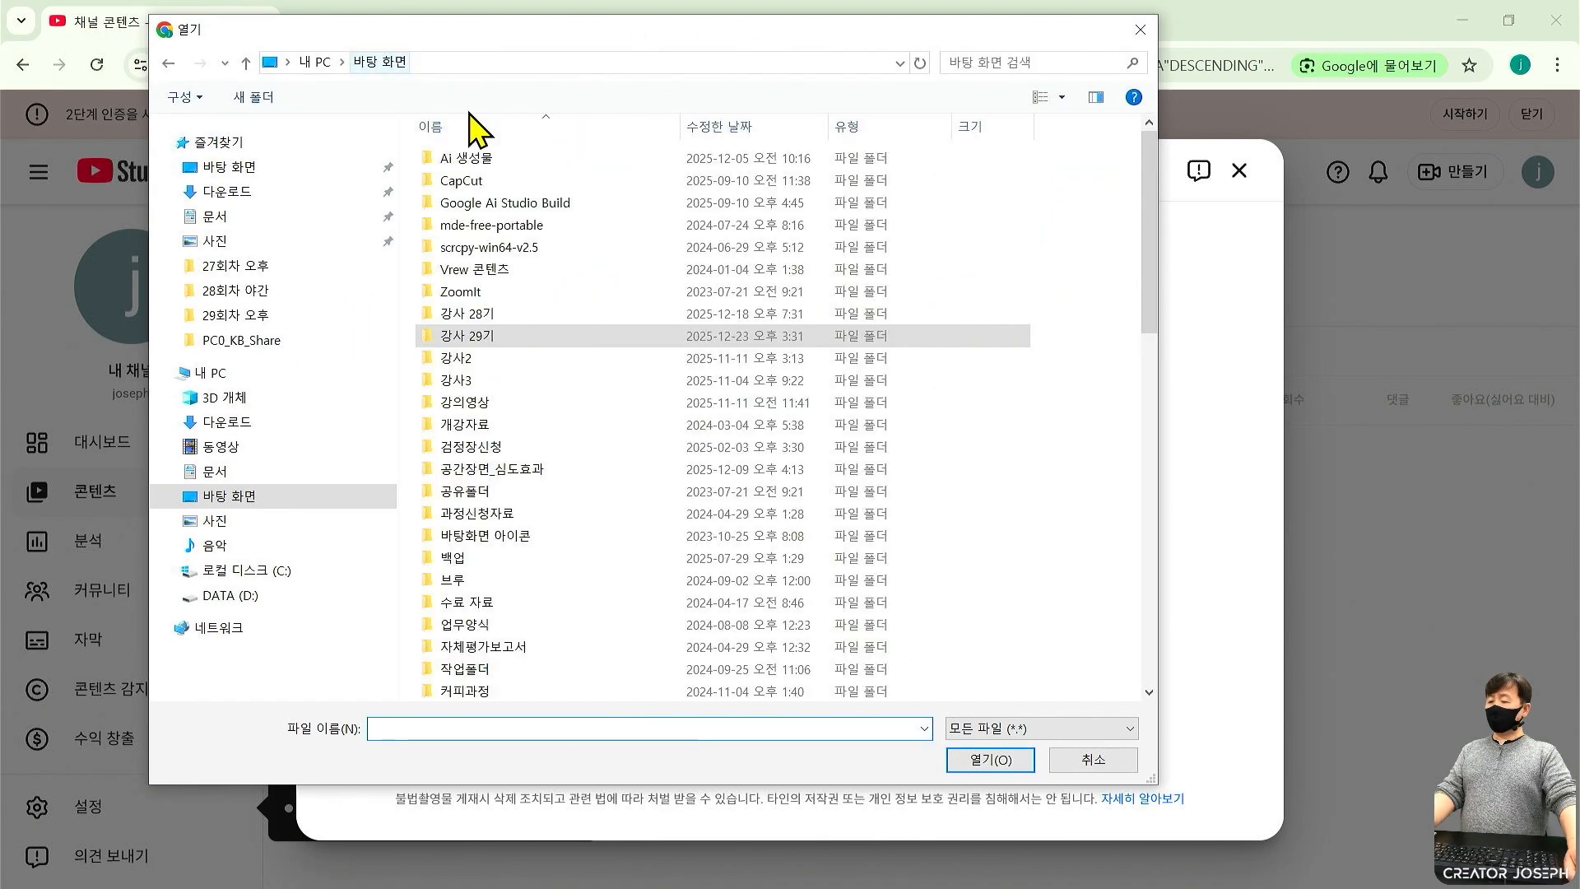
double_click(482, 317)
double_click(517, 230)
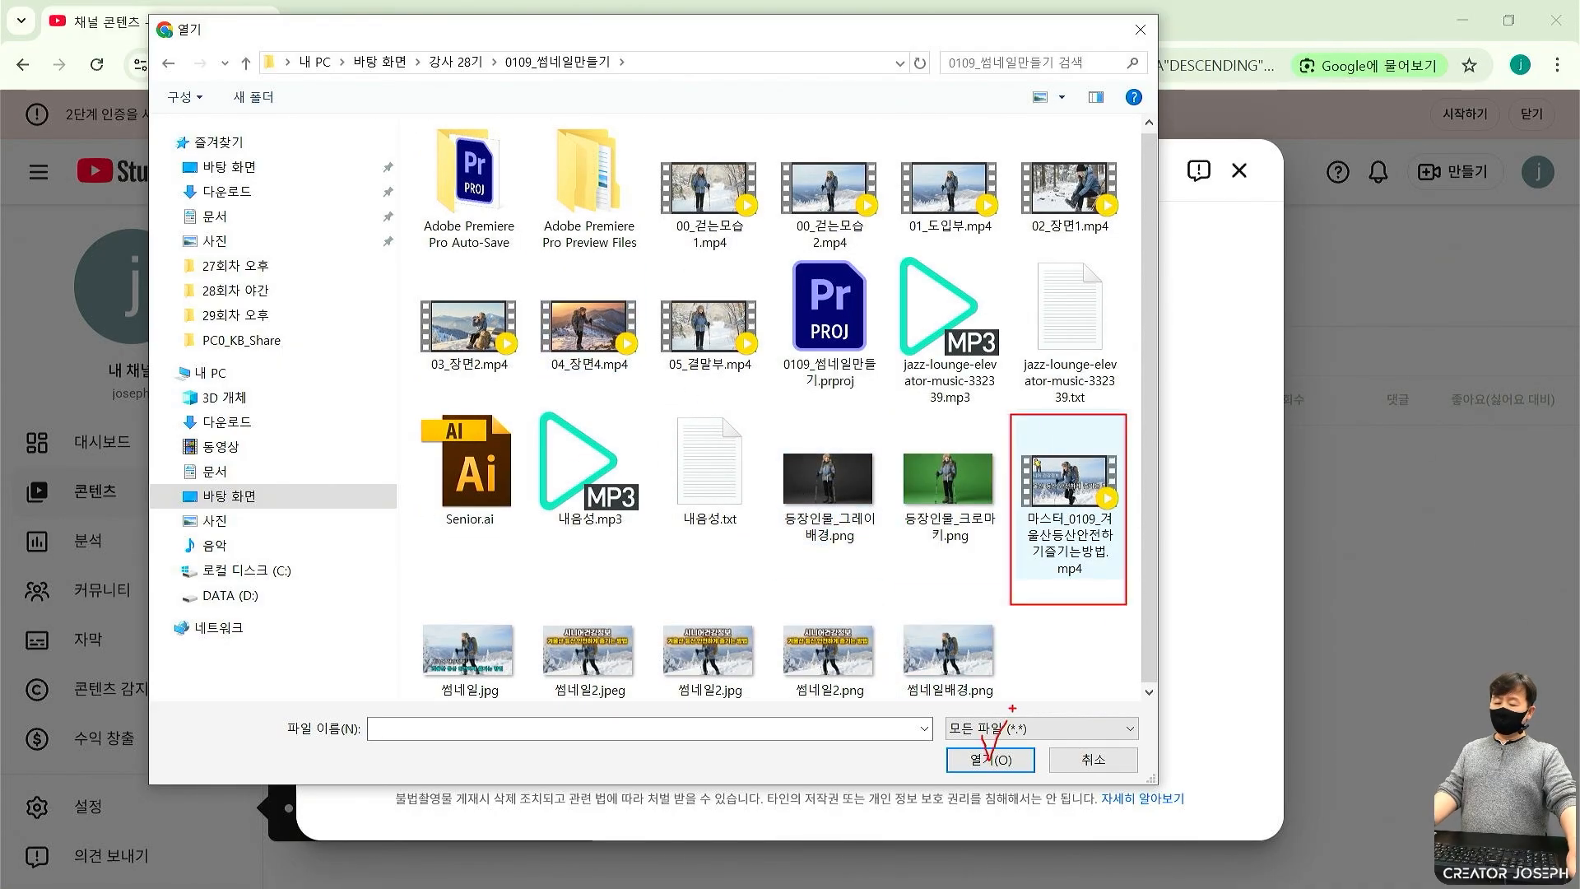
click(995, 759)
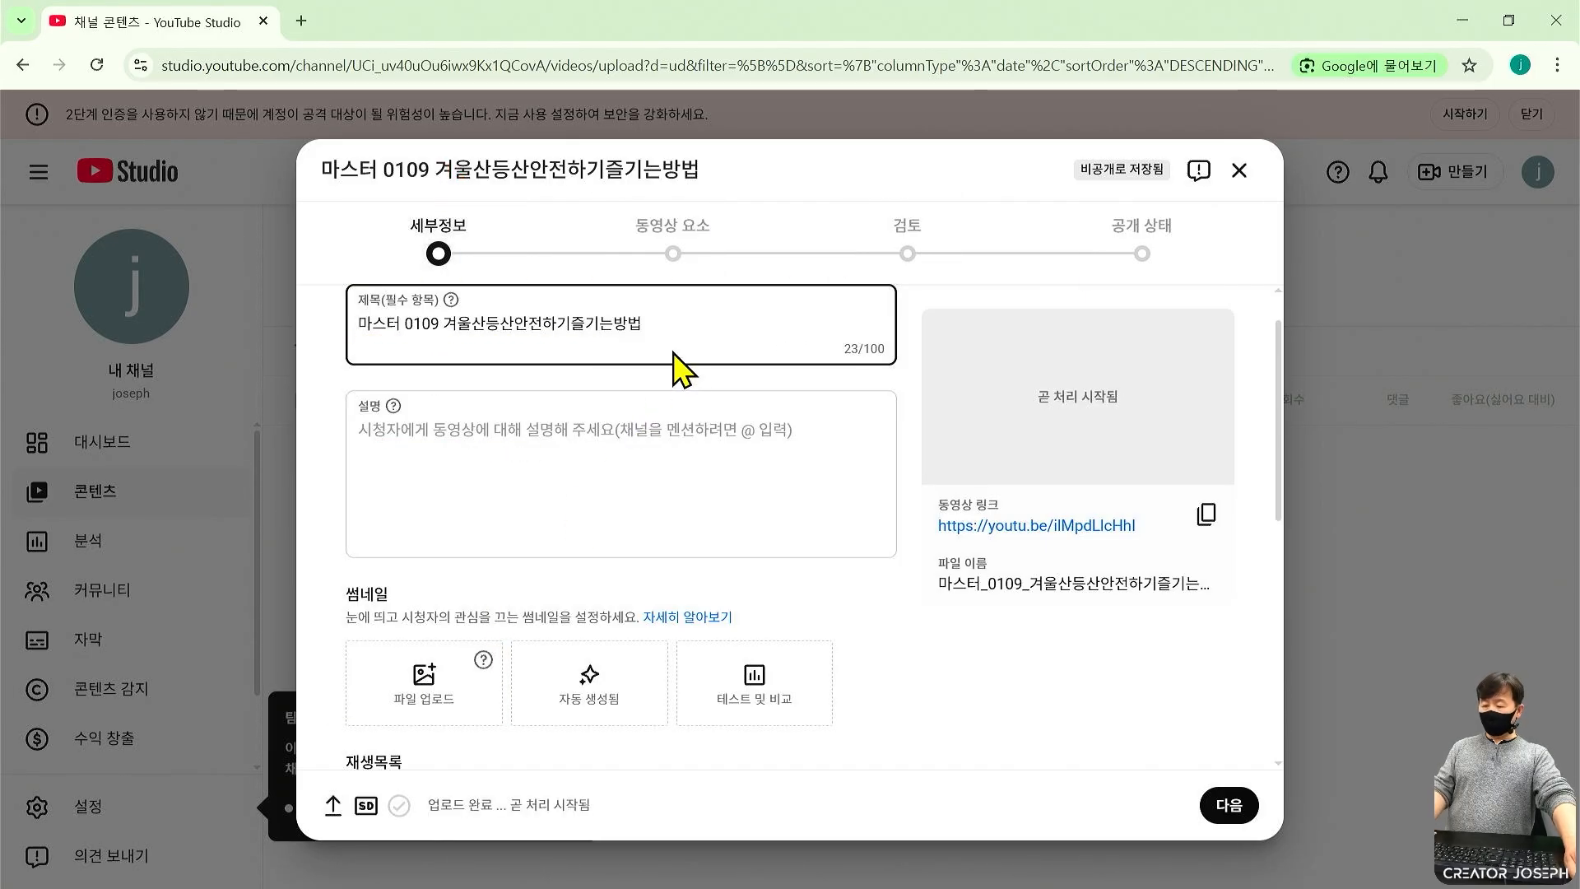
Replace the video title with "시니어건강정보 - 겨울산 등산 안전하게 즐기는 방법".
drag(673, 328, 393, 317)
key(ctrl+a)
text(시)
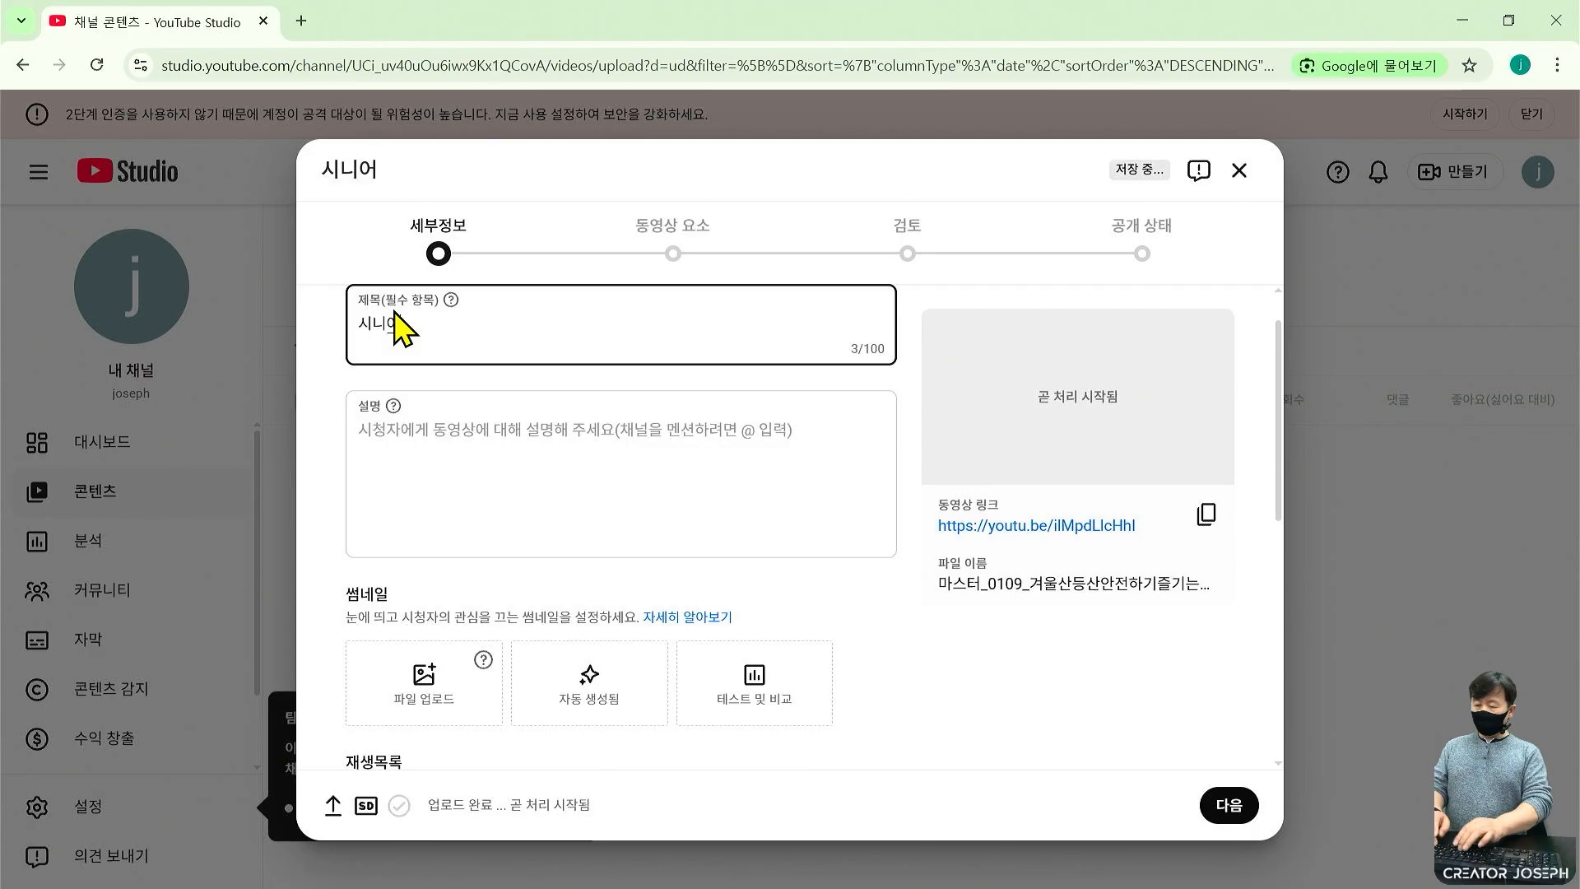
text(니어)
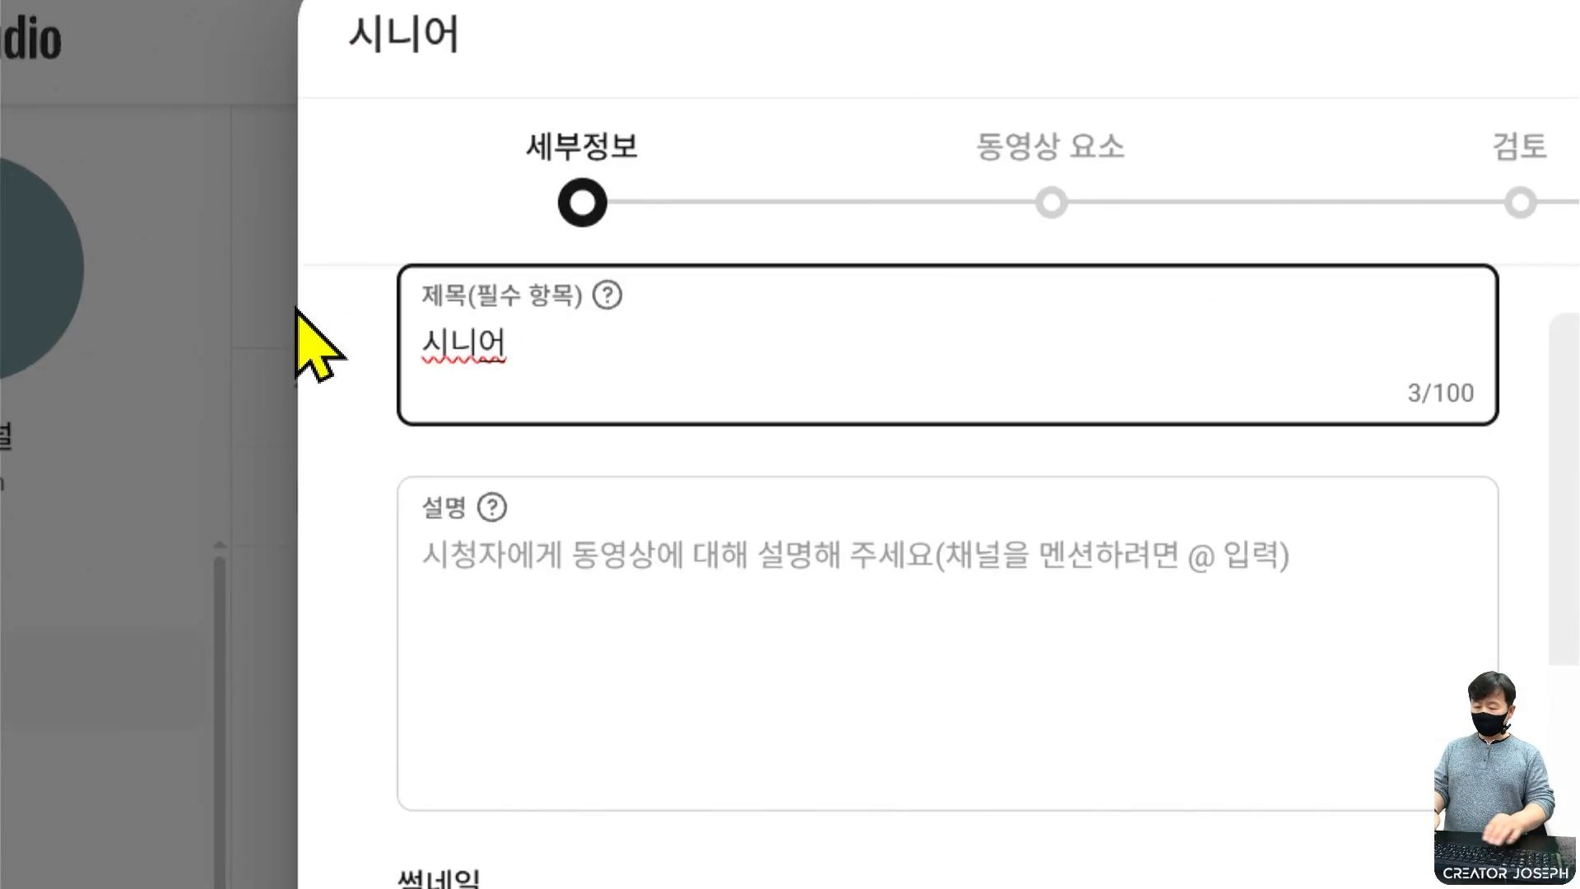
text(건강정보 - 겨울 시산 등)
key(BackSpace)
key(BackSpace)
key(BackSpace)
key(BackSpace)
text(산 등산 안)
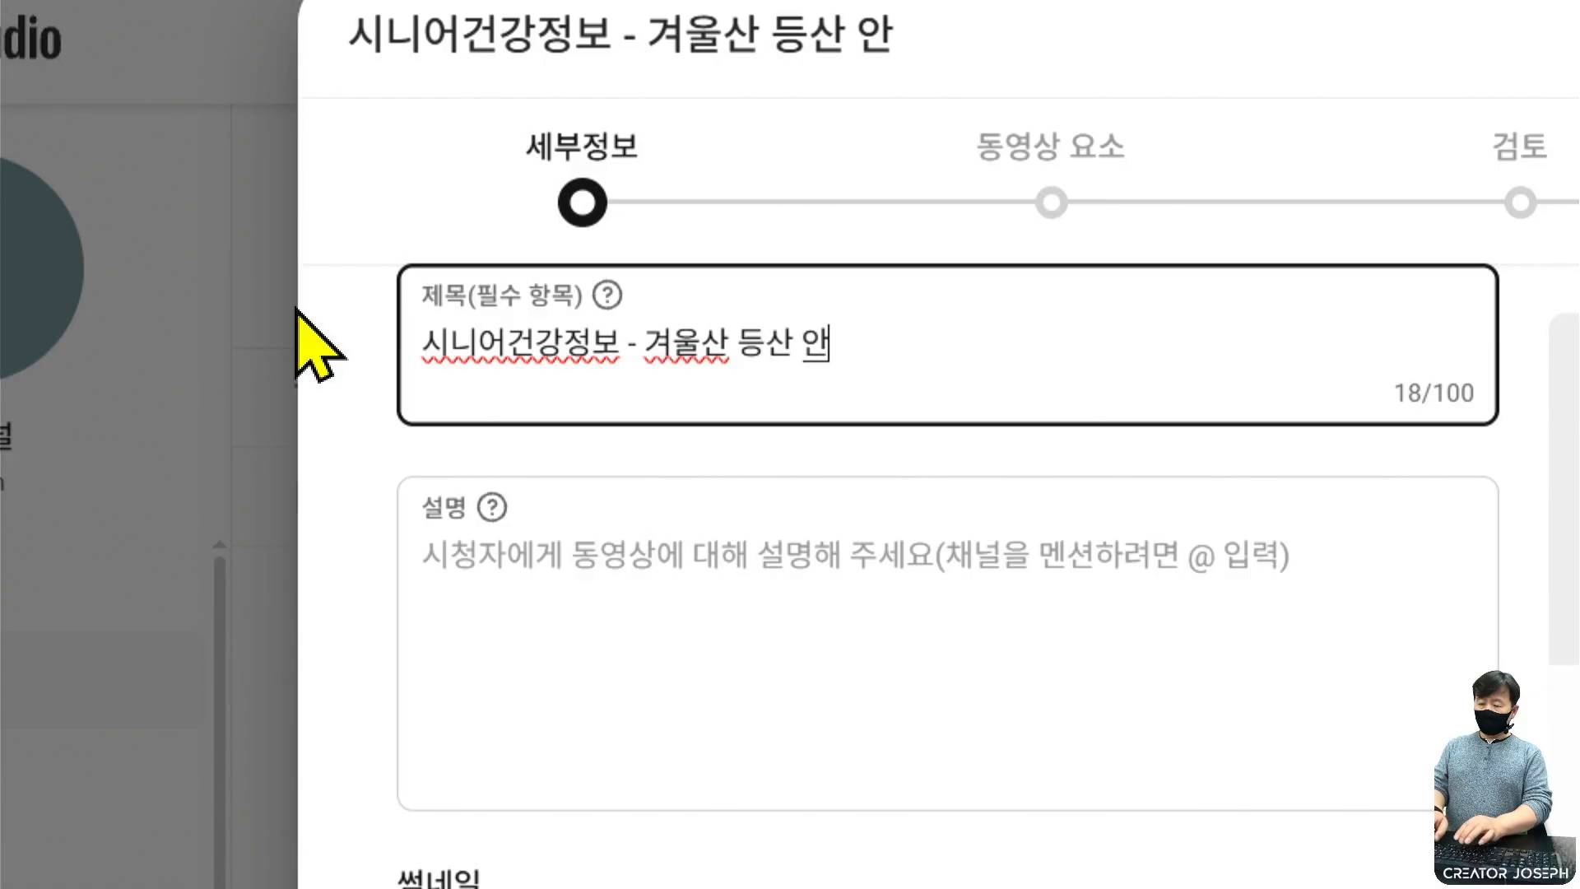
text(전하게 즐기는 방ㅂ)
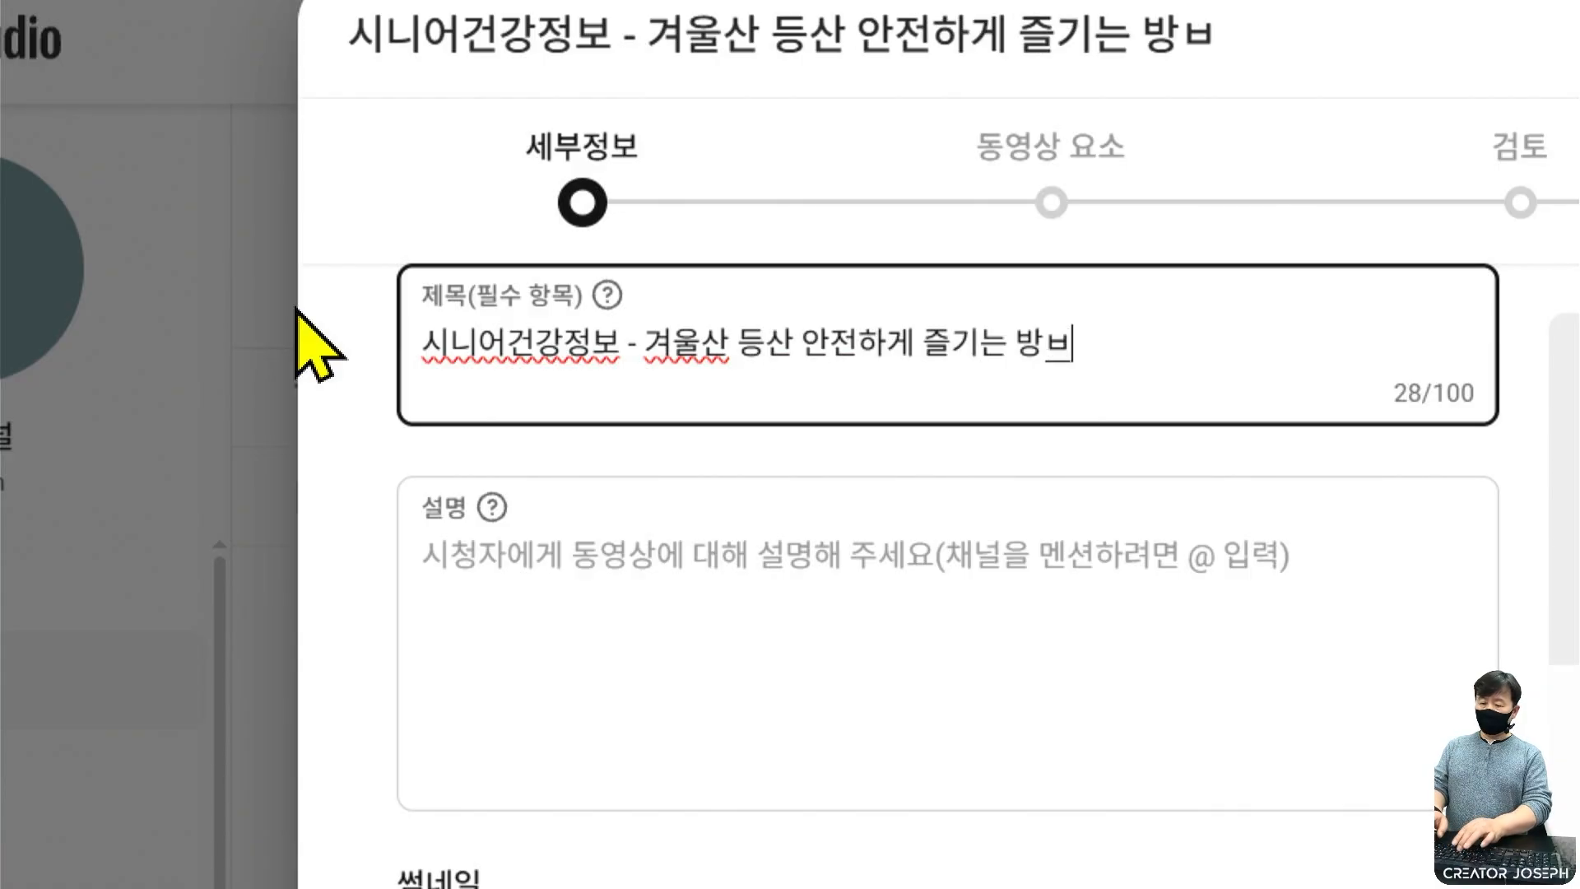
text(ㅓㅂ)
Begin the video description with the label "배경음악출처:".
click(794, 605)
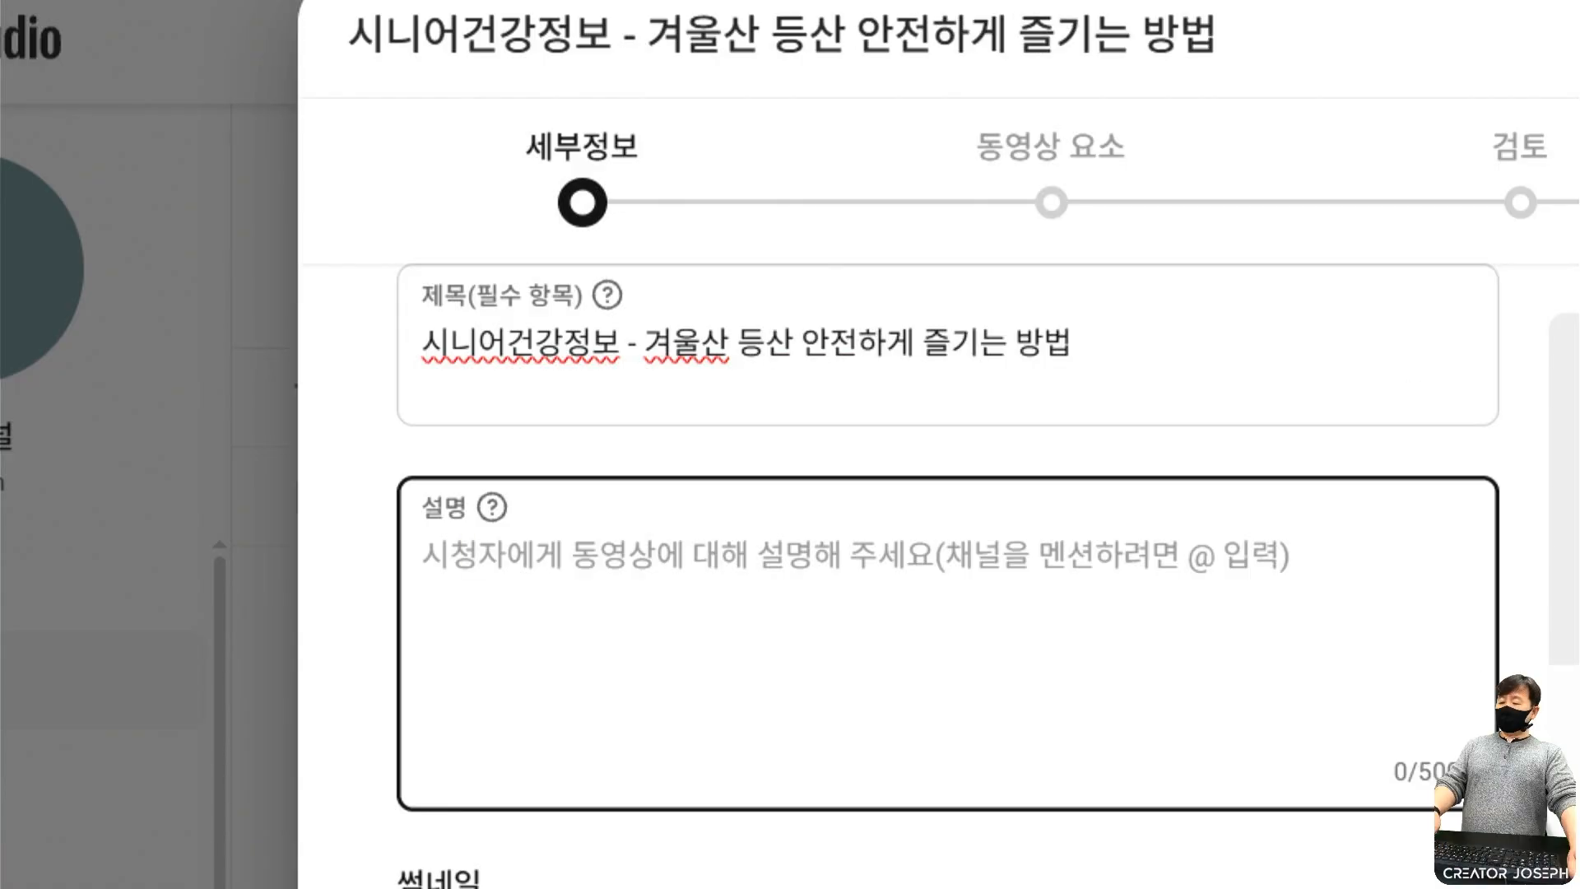
mouse_move(422, 484)
mouse_down()
mouse_move(455, 519)
mouse_move(1333, 709)
mouse_up()
key(Escape)
text(ㅂ)
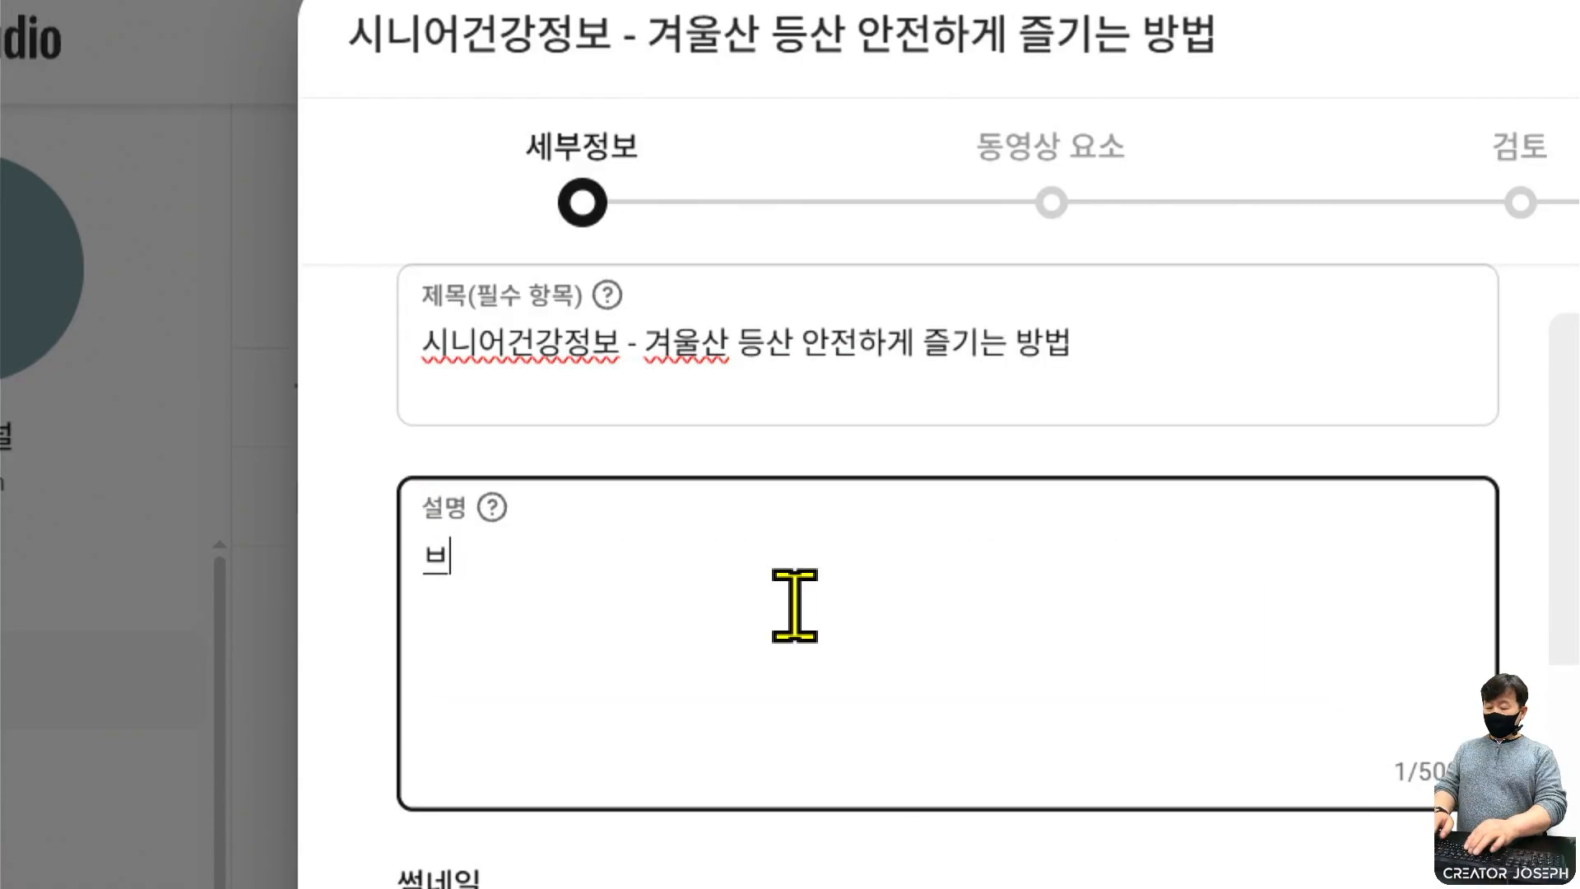
text(ㅐ경음악 ㅊ)
key(BackSpace)
key(BackSpace)
text(출처:)
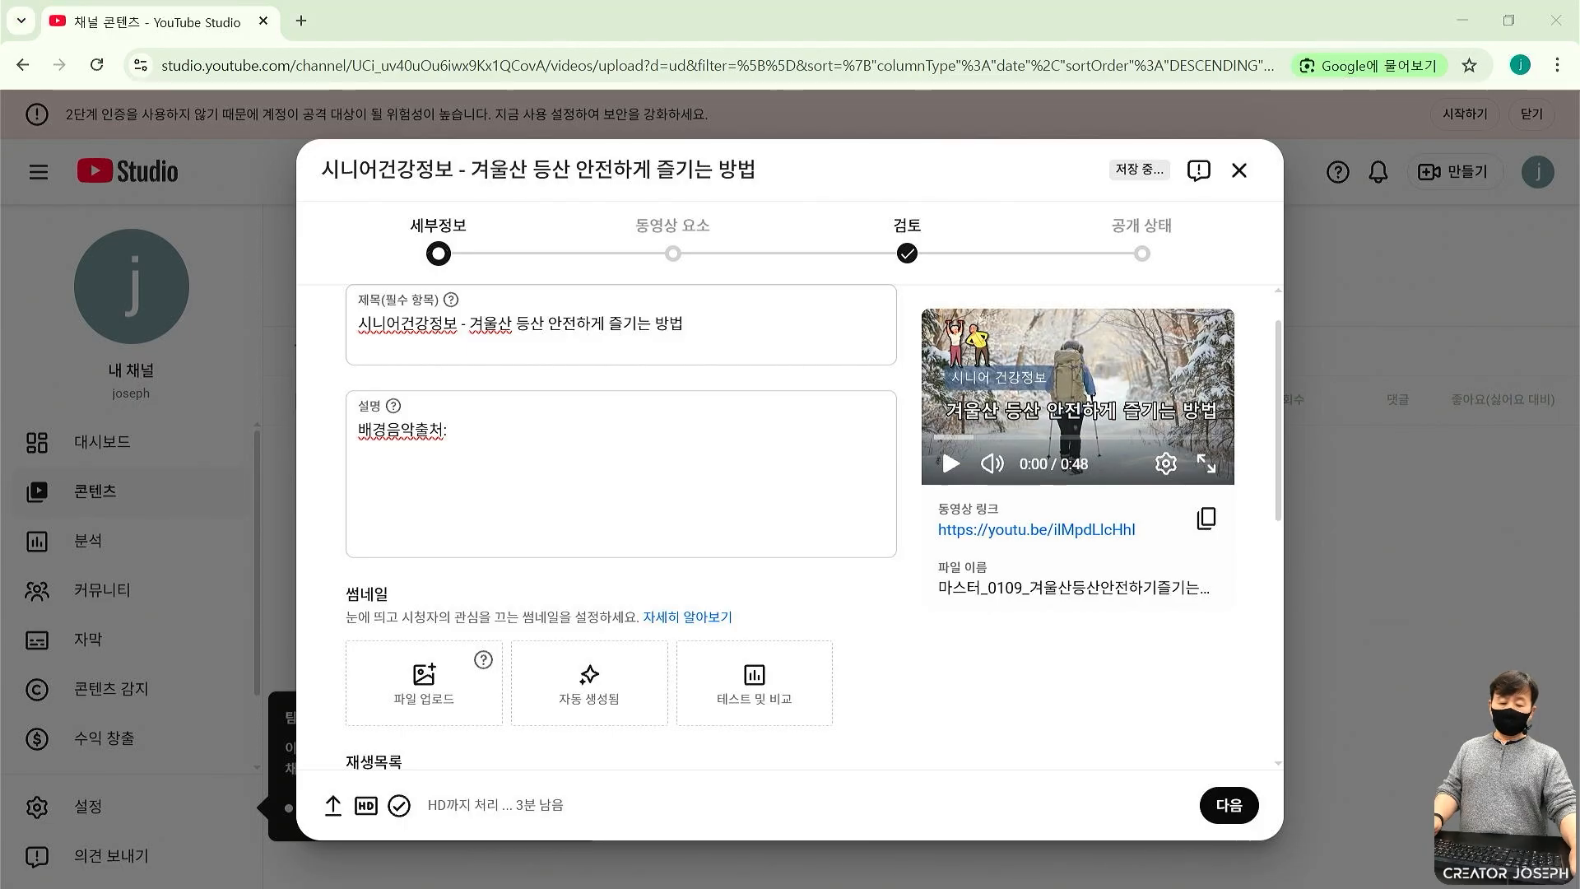
Copy the music credit line from jazz-lounge-elevator-music-332339.txt in the 강사 28기 > 0109_썸네일만들기 folder.
key(super+e)
click(231, 286)
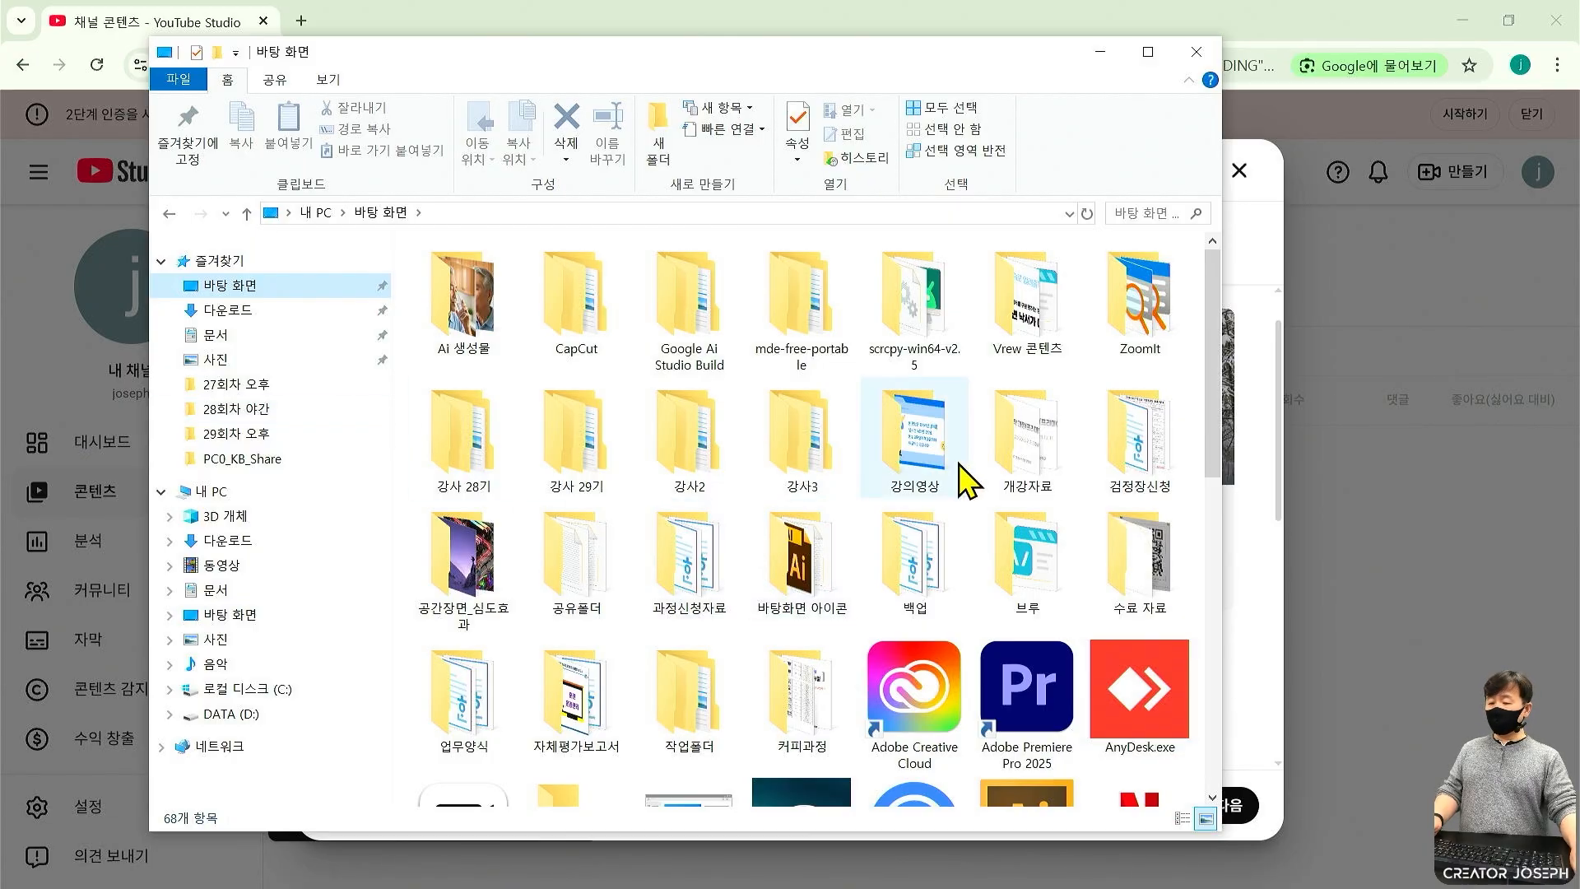
double_click(473, 440)
double_click(520, 340)
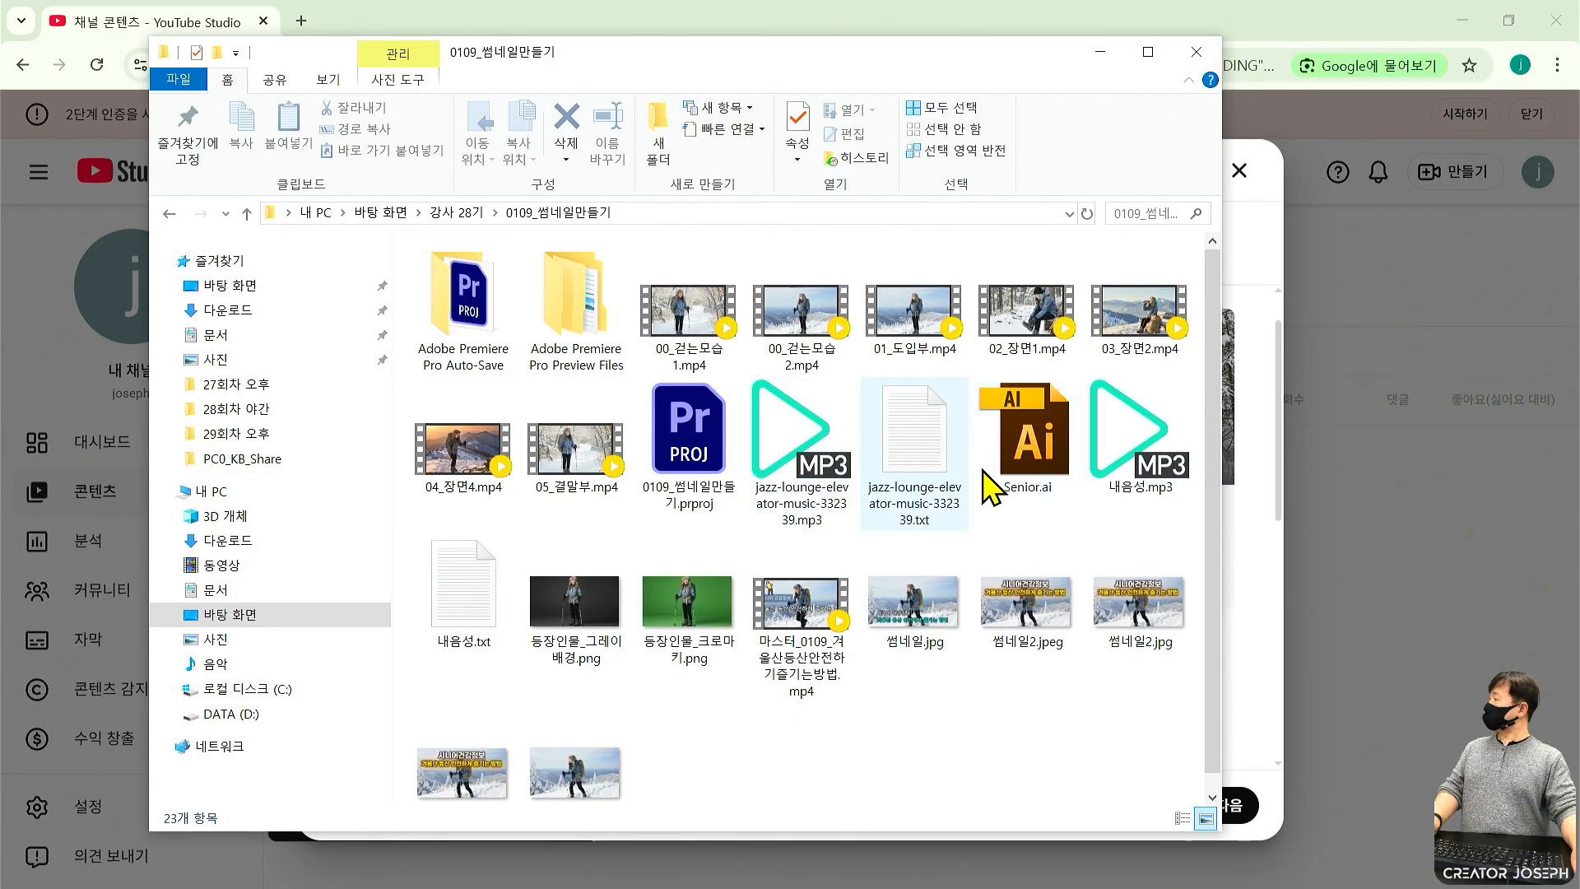
double_click(932, 452)
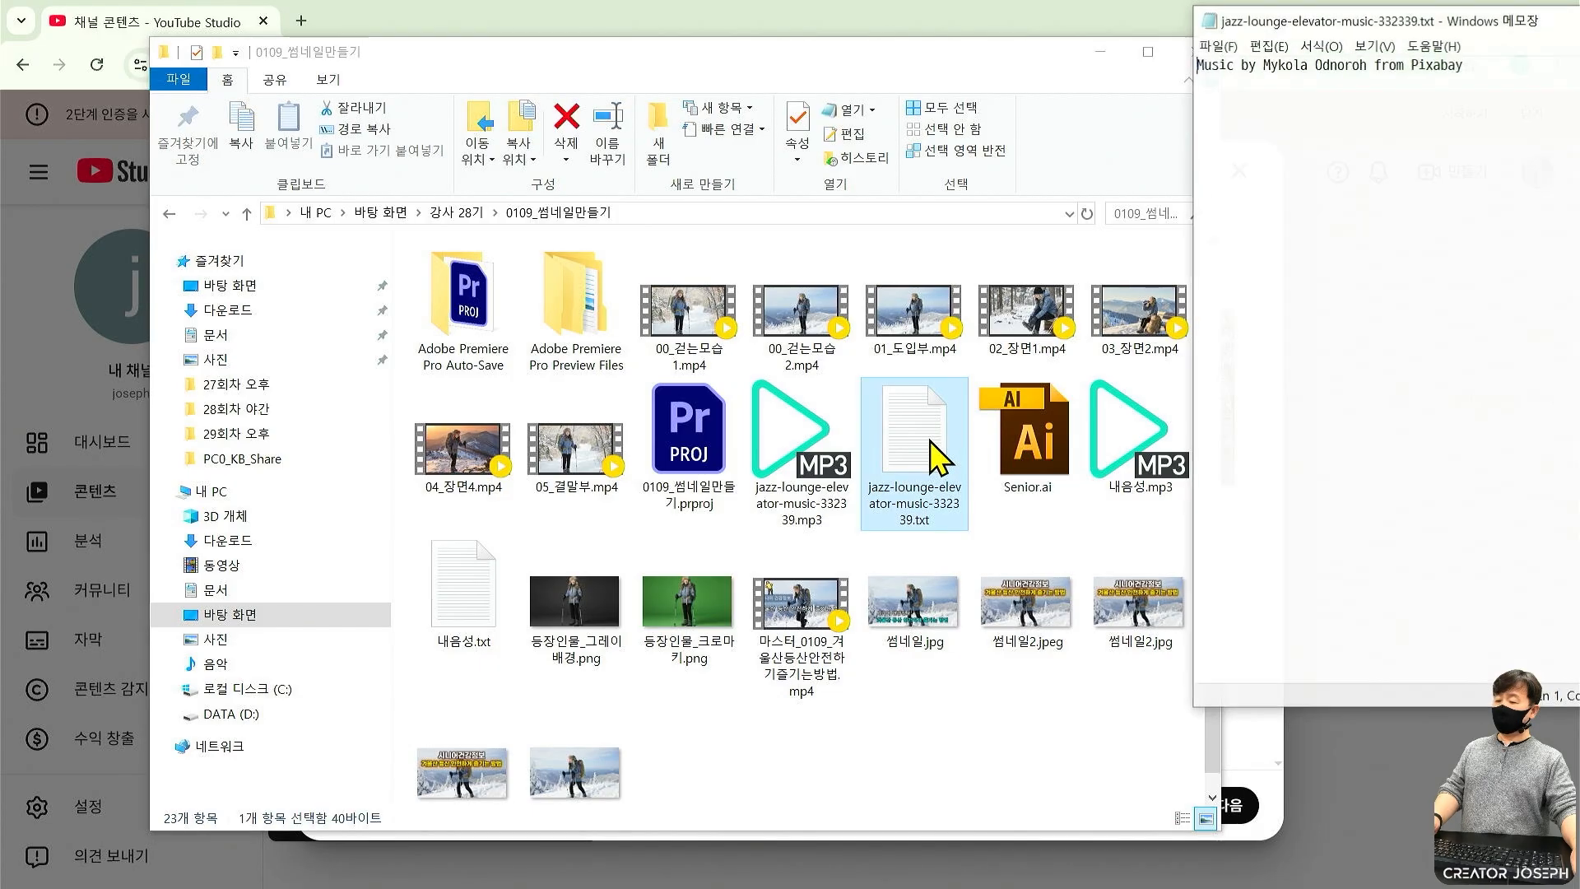
drag(1422, 20, 804, 75)
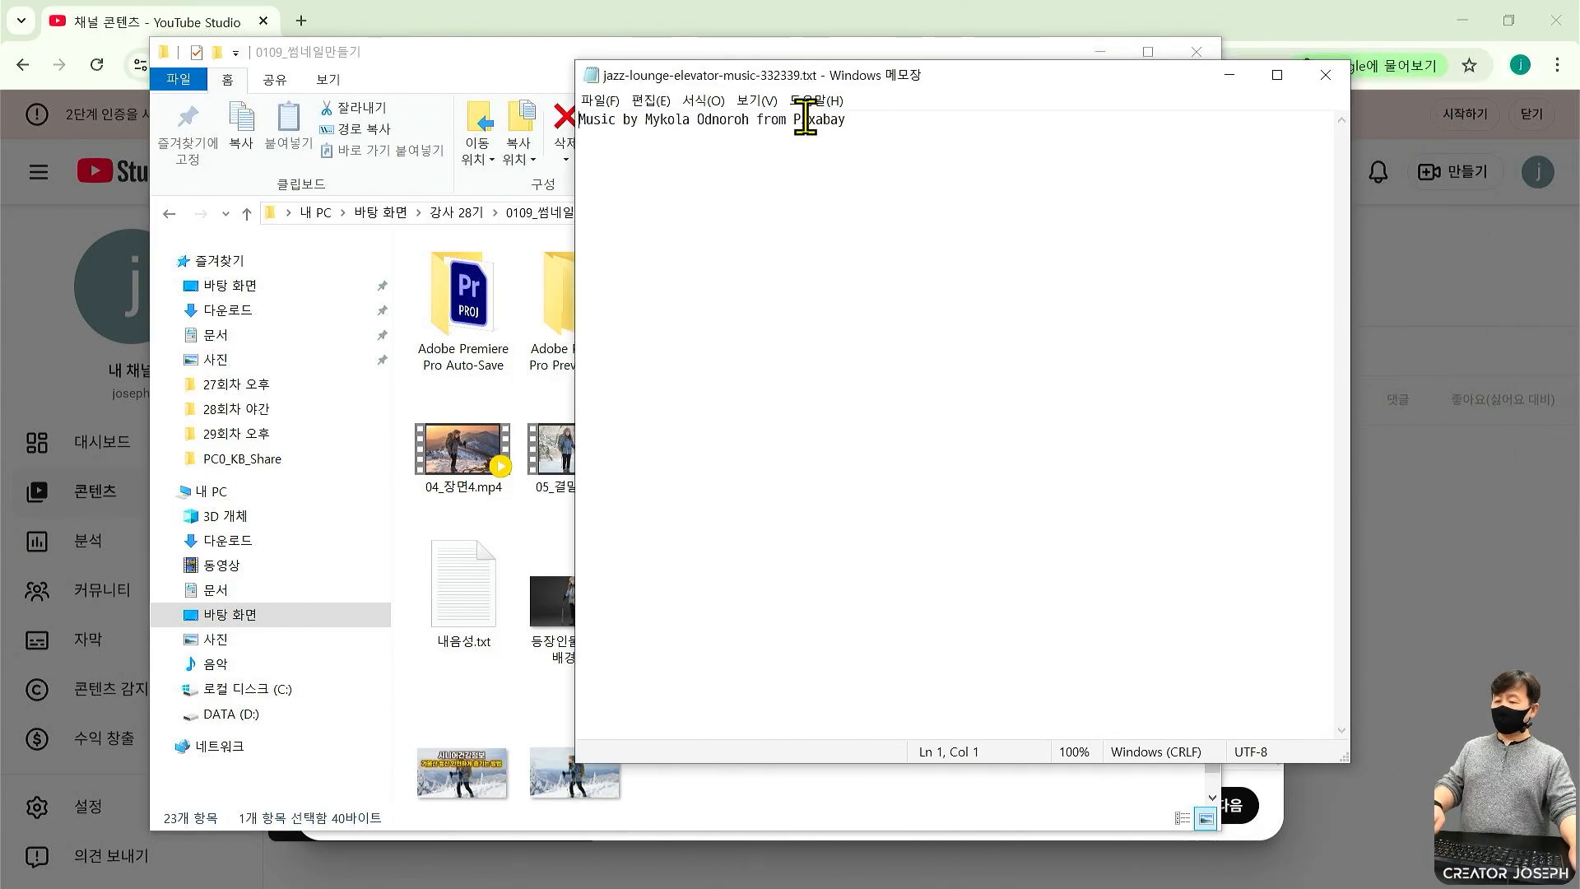
drag(872, 141, 518, 119)
key(ctrl+c)
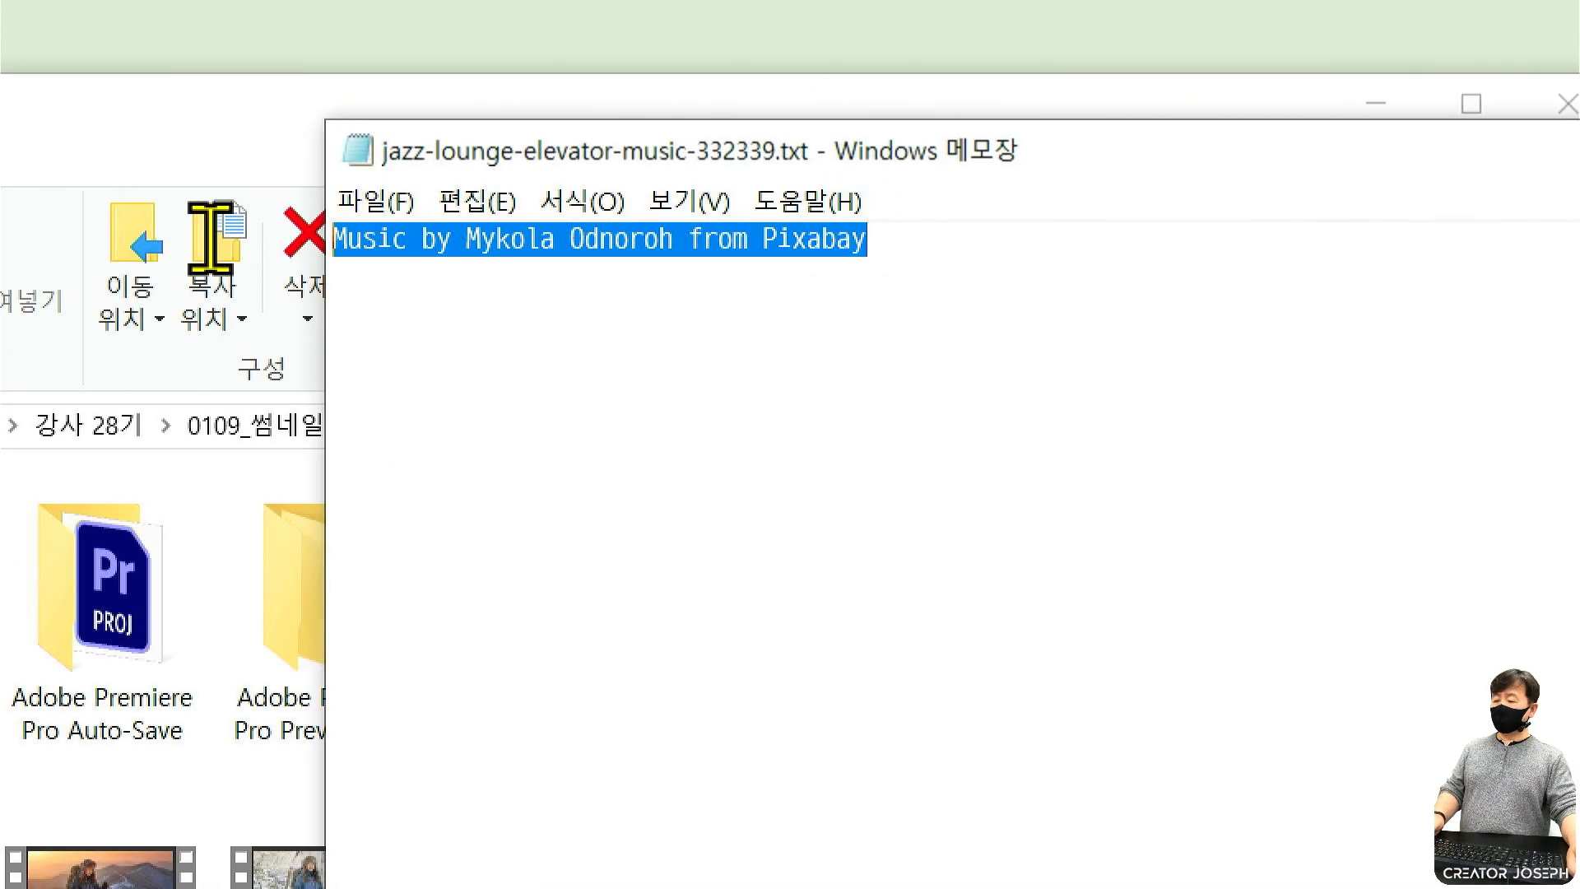
right_click(471, 245)
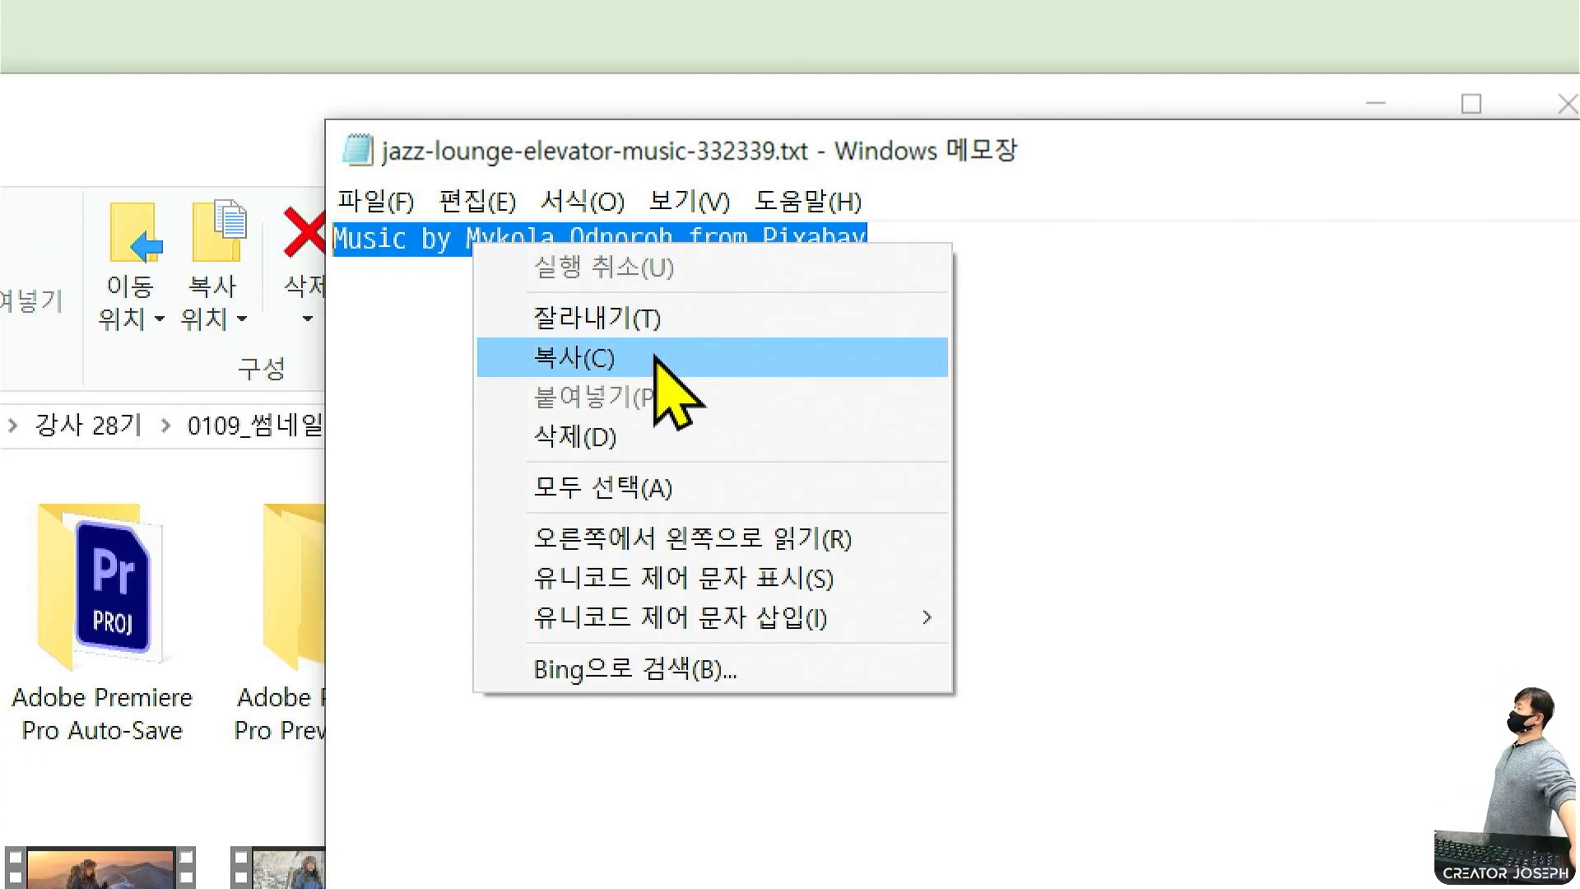
click(655, 358)
Paste the copied music credit after "배경음악출처:" in the description and insert an empty line above it.
click(617, 20)
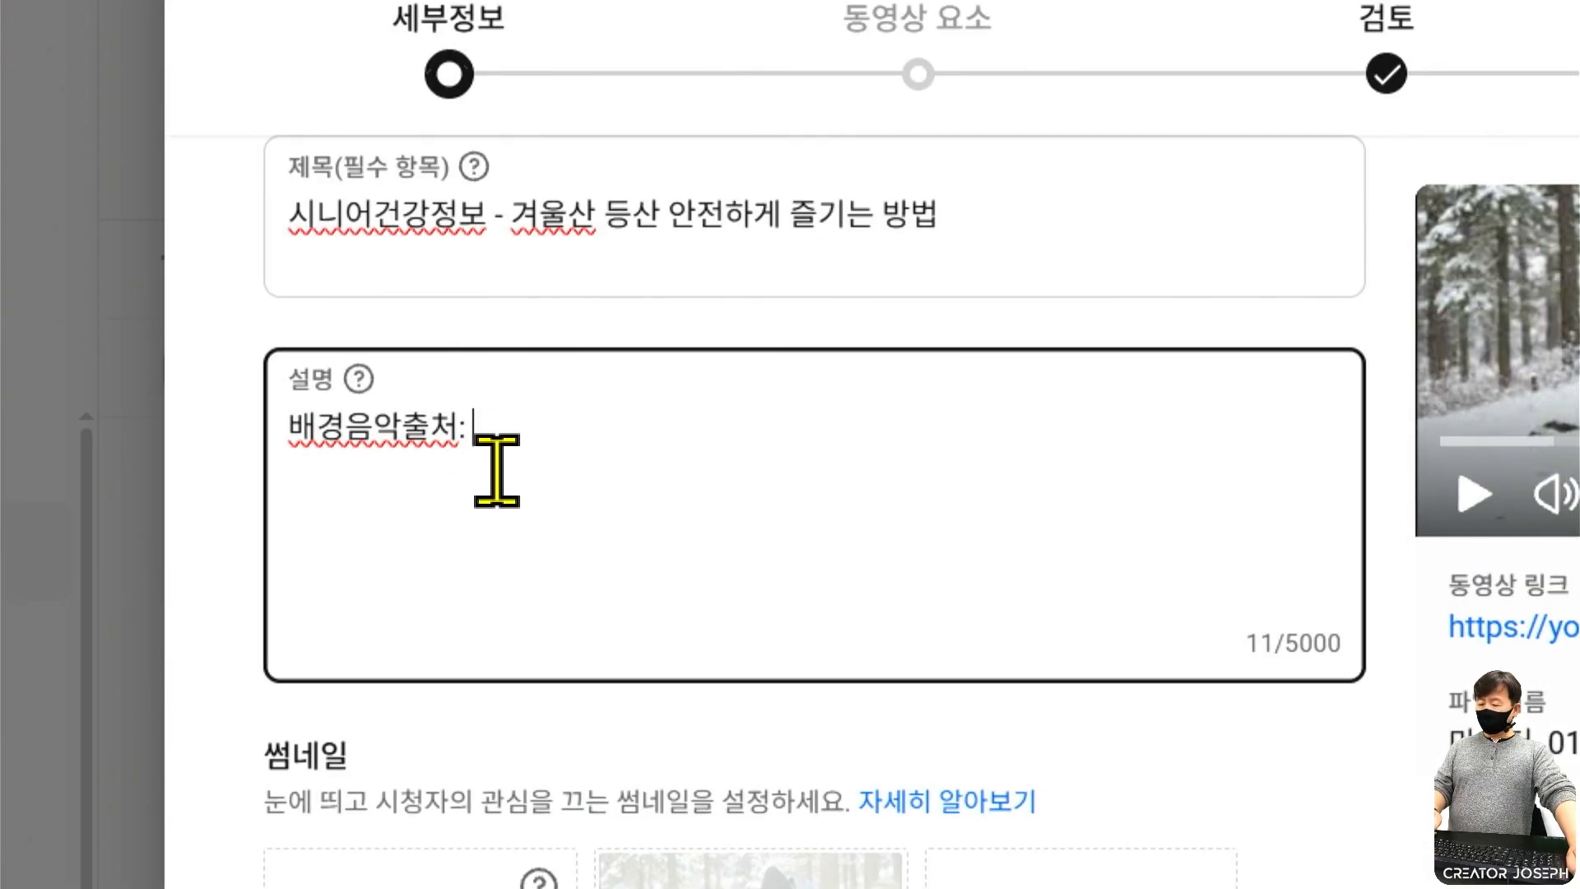
key(ctrl+v)
key(Home)
key(Return)
key(Up)
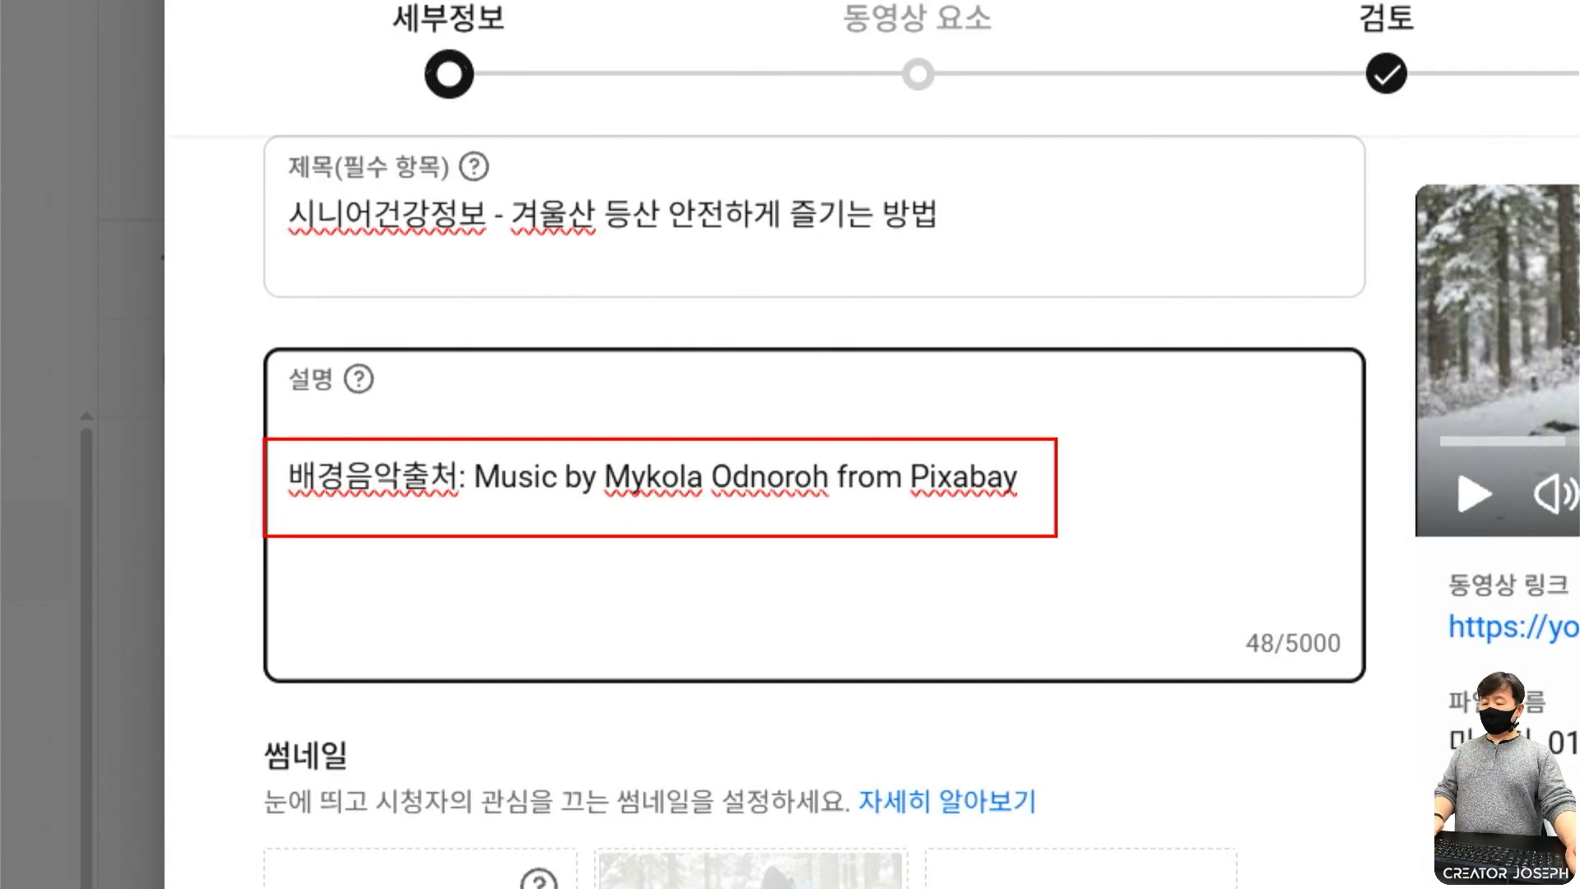
click(1101, 531)
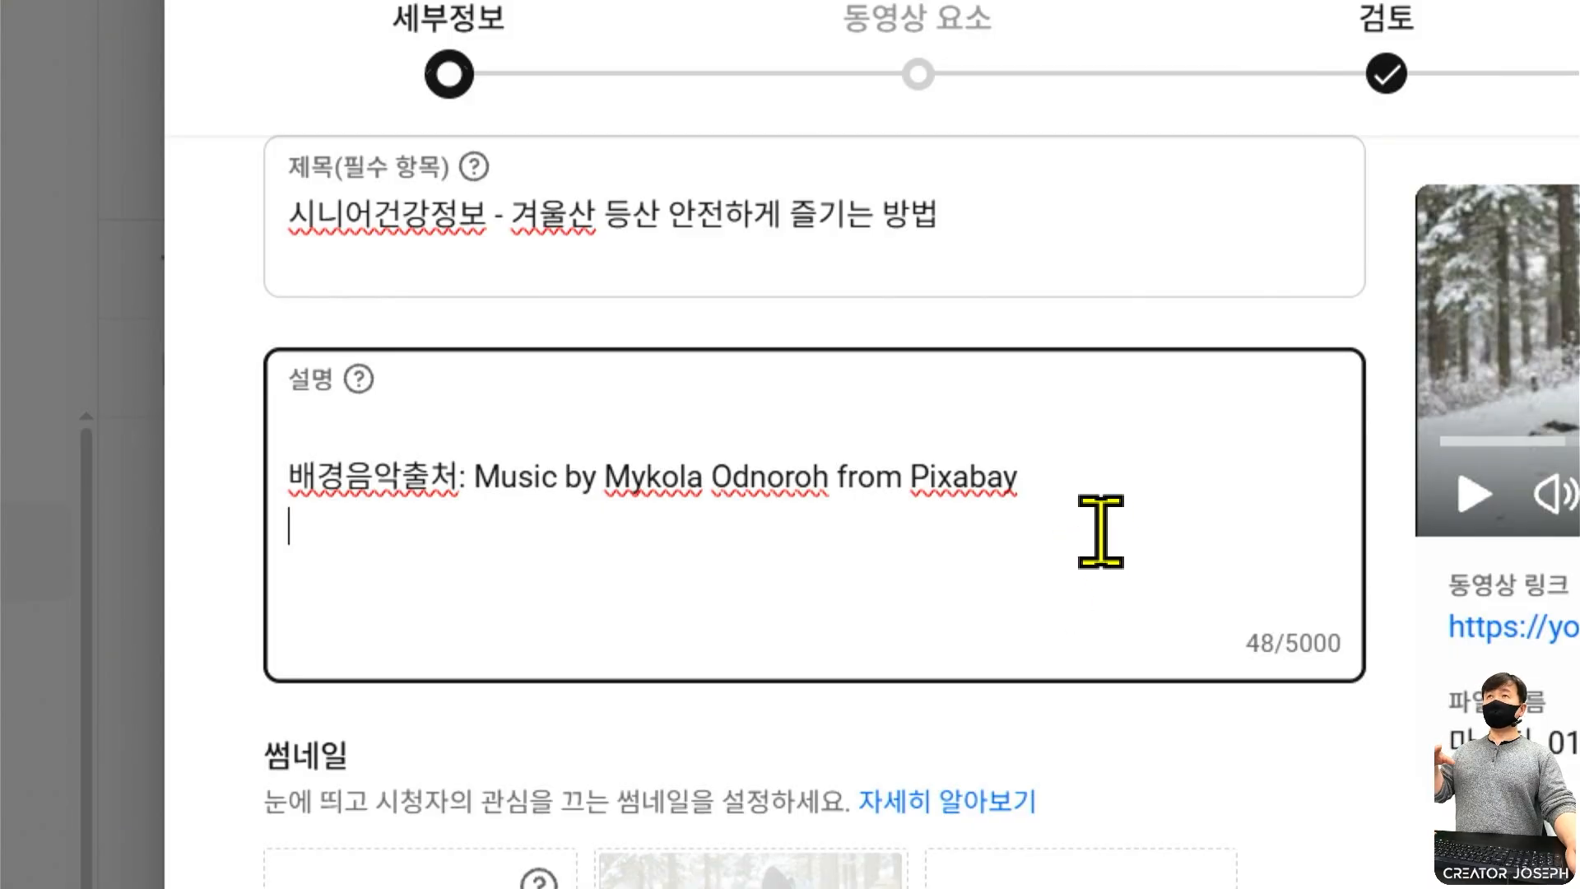
Examine the 썸네일 section of the video details, especially the 파일 업로드 and 자동 생성됨 options.
scroll(793, 645, down, 6)
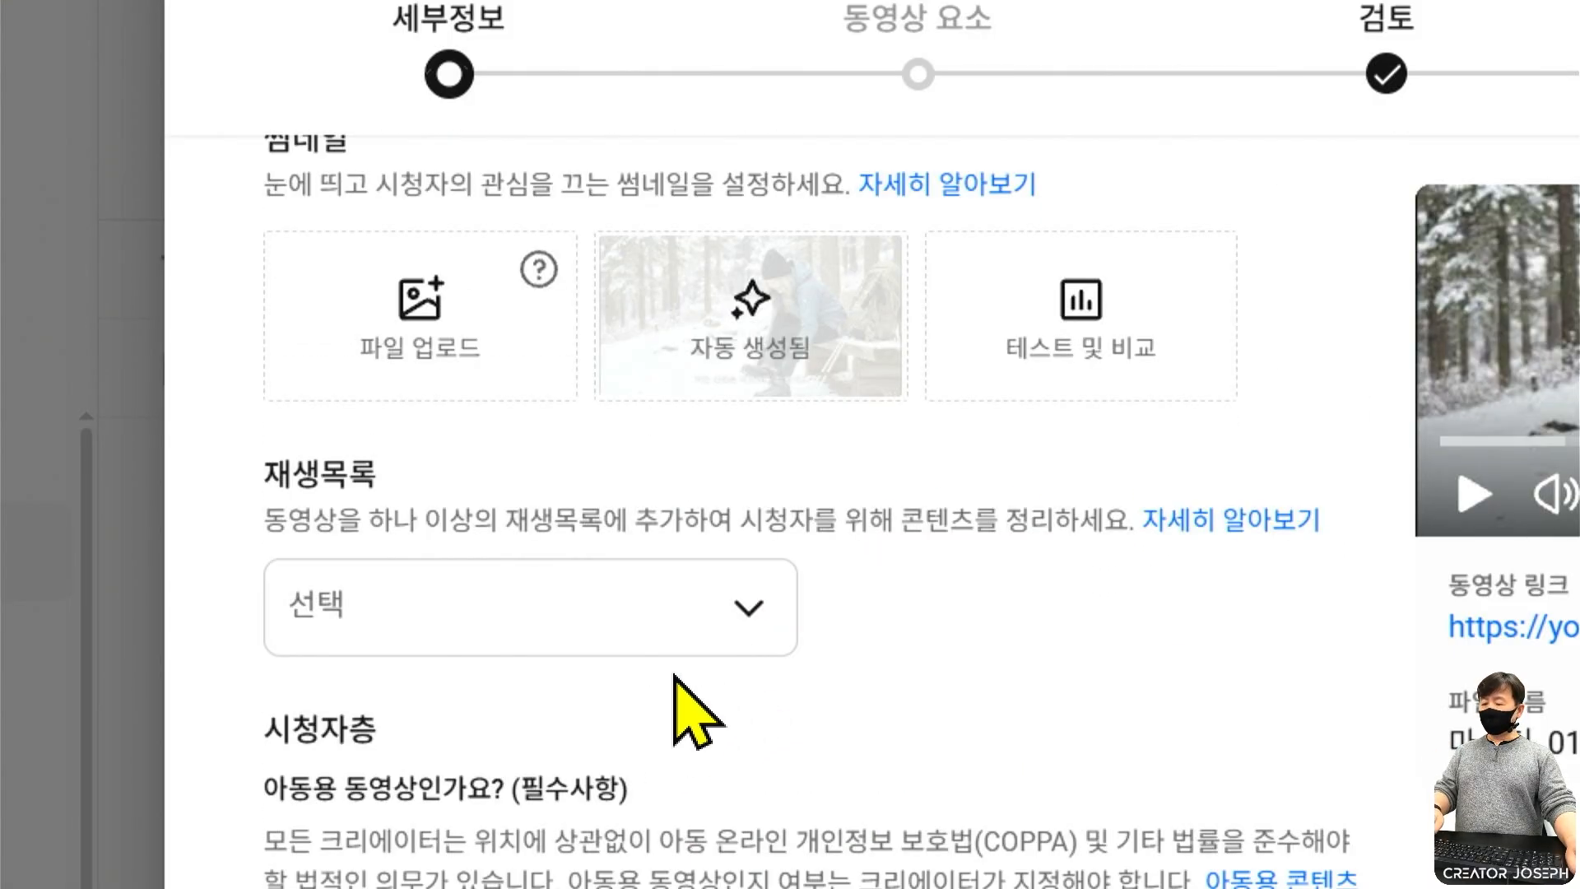
scroll(699, 650, up, 2)
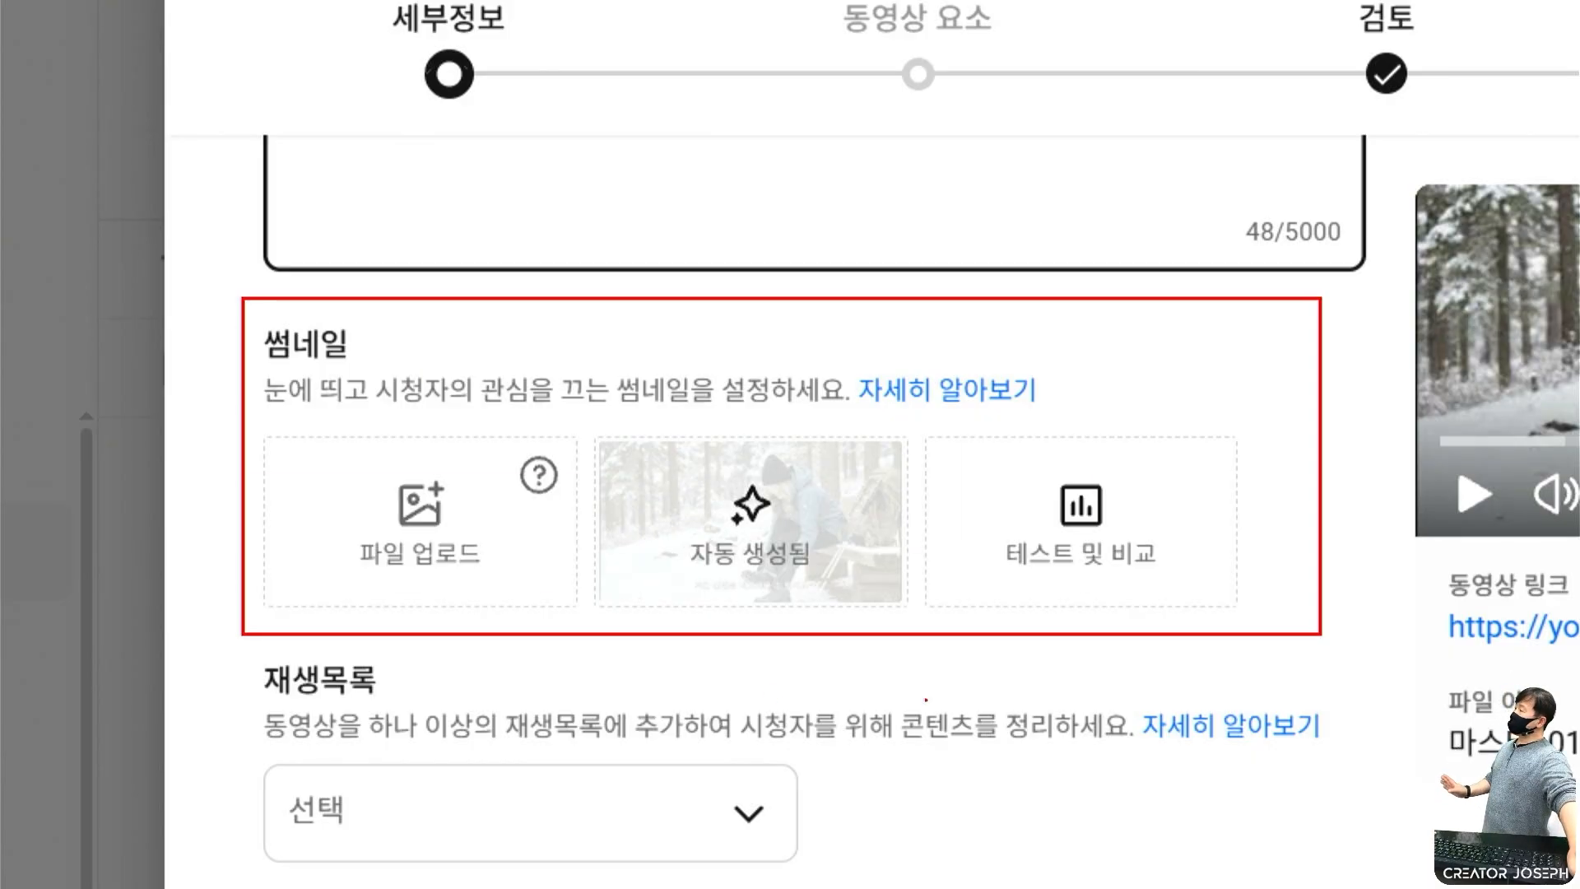
mouse_move(501, 593)
mouse_down()
mouse_move(415, 595)
mouse_move(357, 555)
mouse_move(331, 502)
mouse_move(366, 472)
mouse_move(491, 488)
mouse_up()
mouse_move(493, 563)
mouse_down()
mouse_move(431, 578)
mouse_move(363, 531)
mouse_move(374, 451)
mouse_move(445, 463)
mouse_move(479, 536)
mouse_up()
mouse_move(504, 448)
mouse_down()
mouse_move(331, 550)
mouse_move(303, 586)
mouse_up()
drag(325, 451, 429, 568)
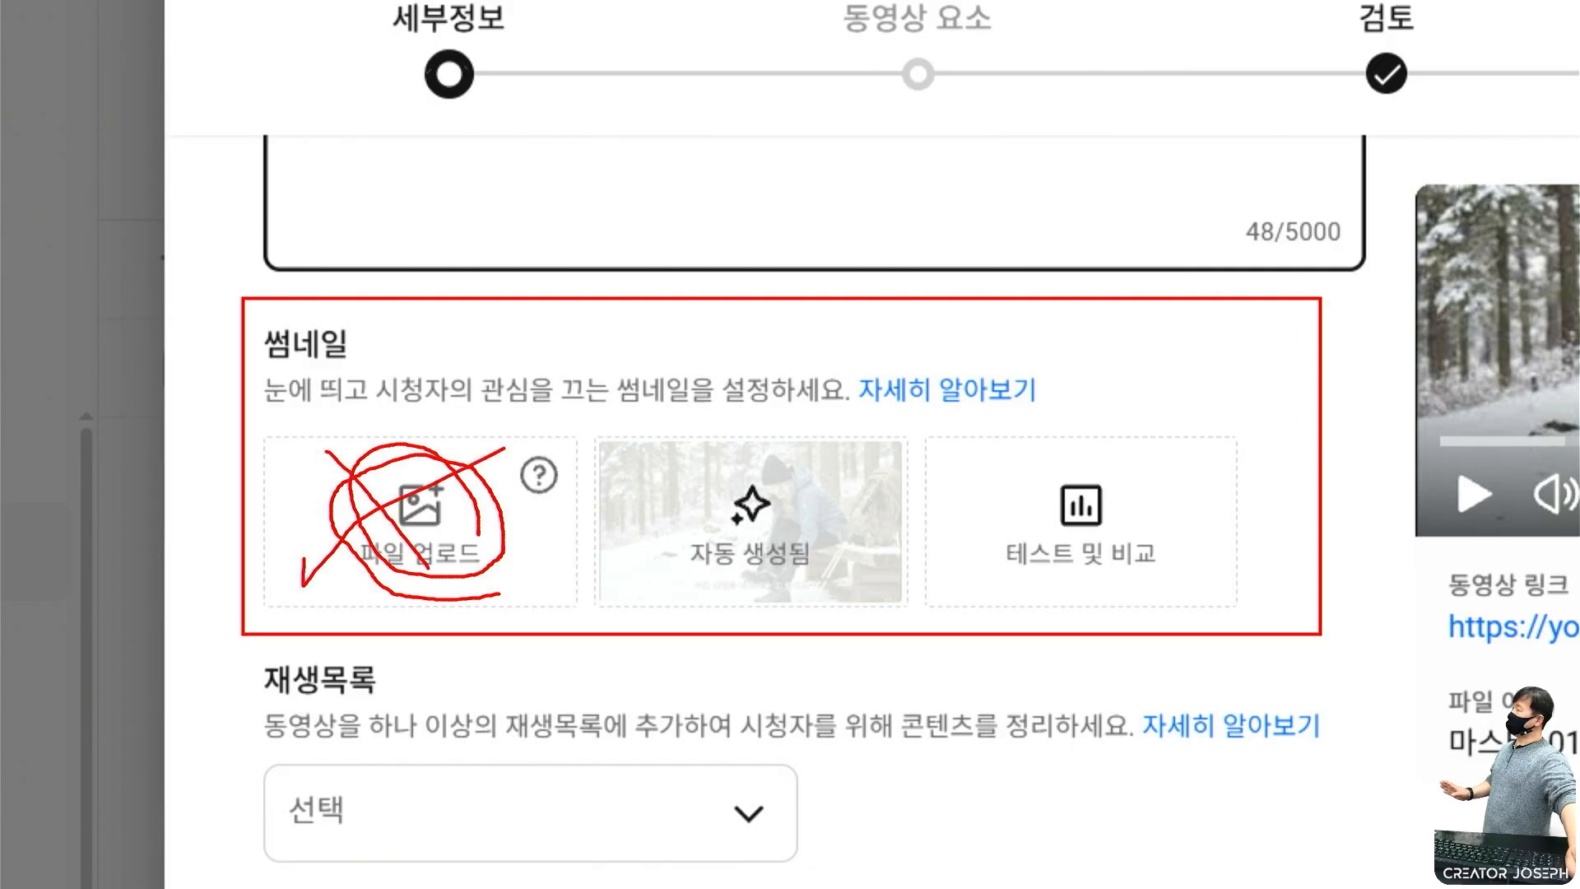
key(Escape)
key(ctrl+2)
drag(248, 310, 377, 384)
mouse_move(269, 433)
mouse_down()
mouse_move(469, 585)
mouse_move(576, 607)
mouse_up()
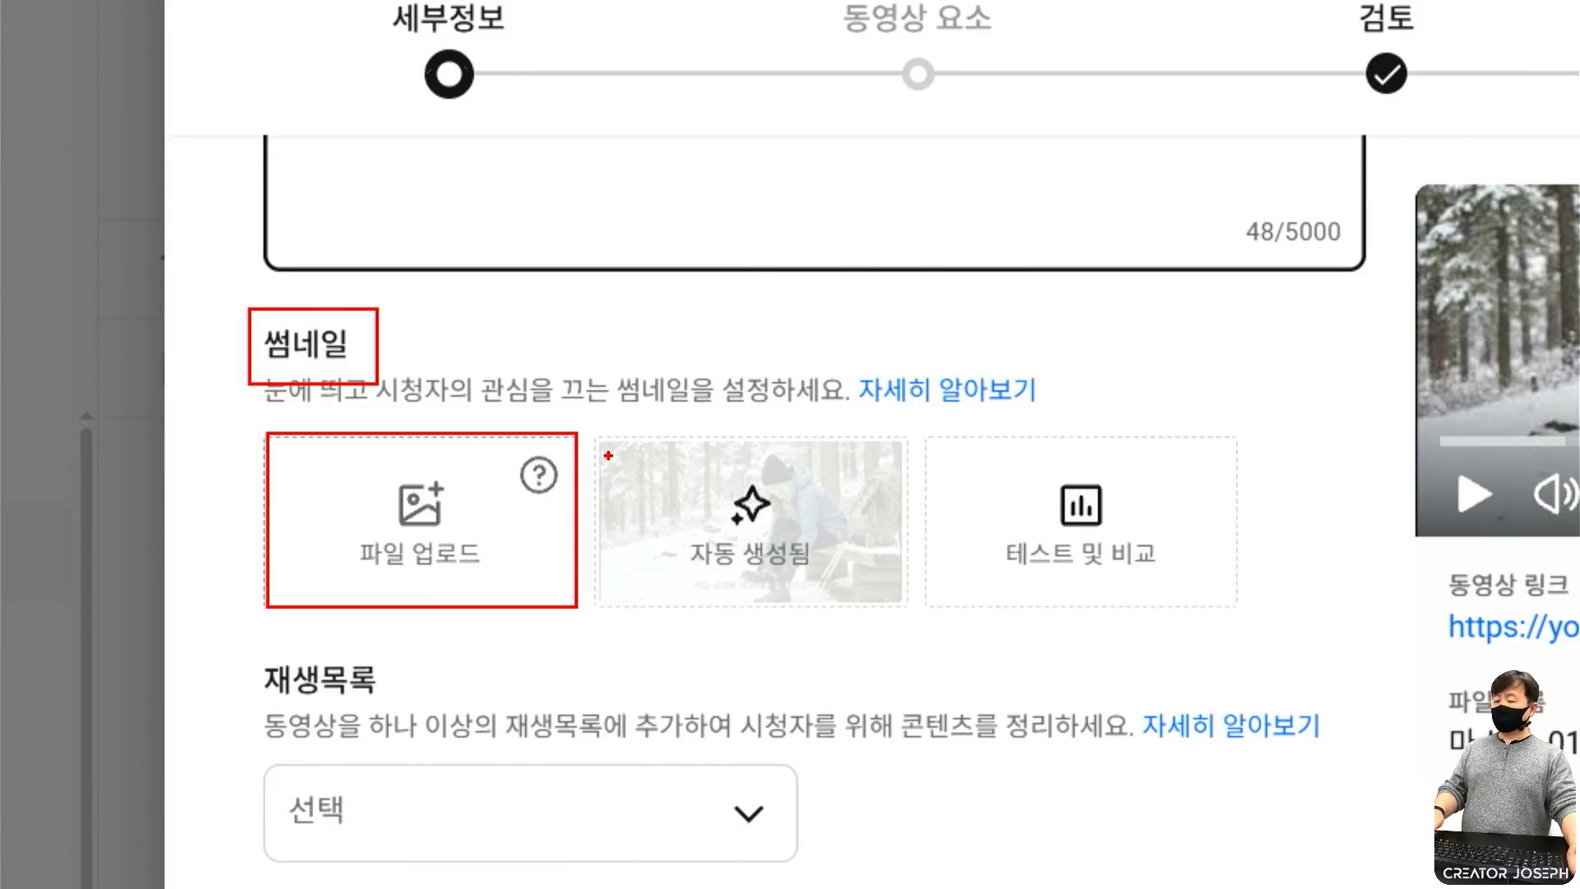
mouse_move(591, 431)
mouse_down()
mouse_move(733, 536)
mouse_move(912, 604)
mouse_up()
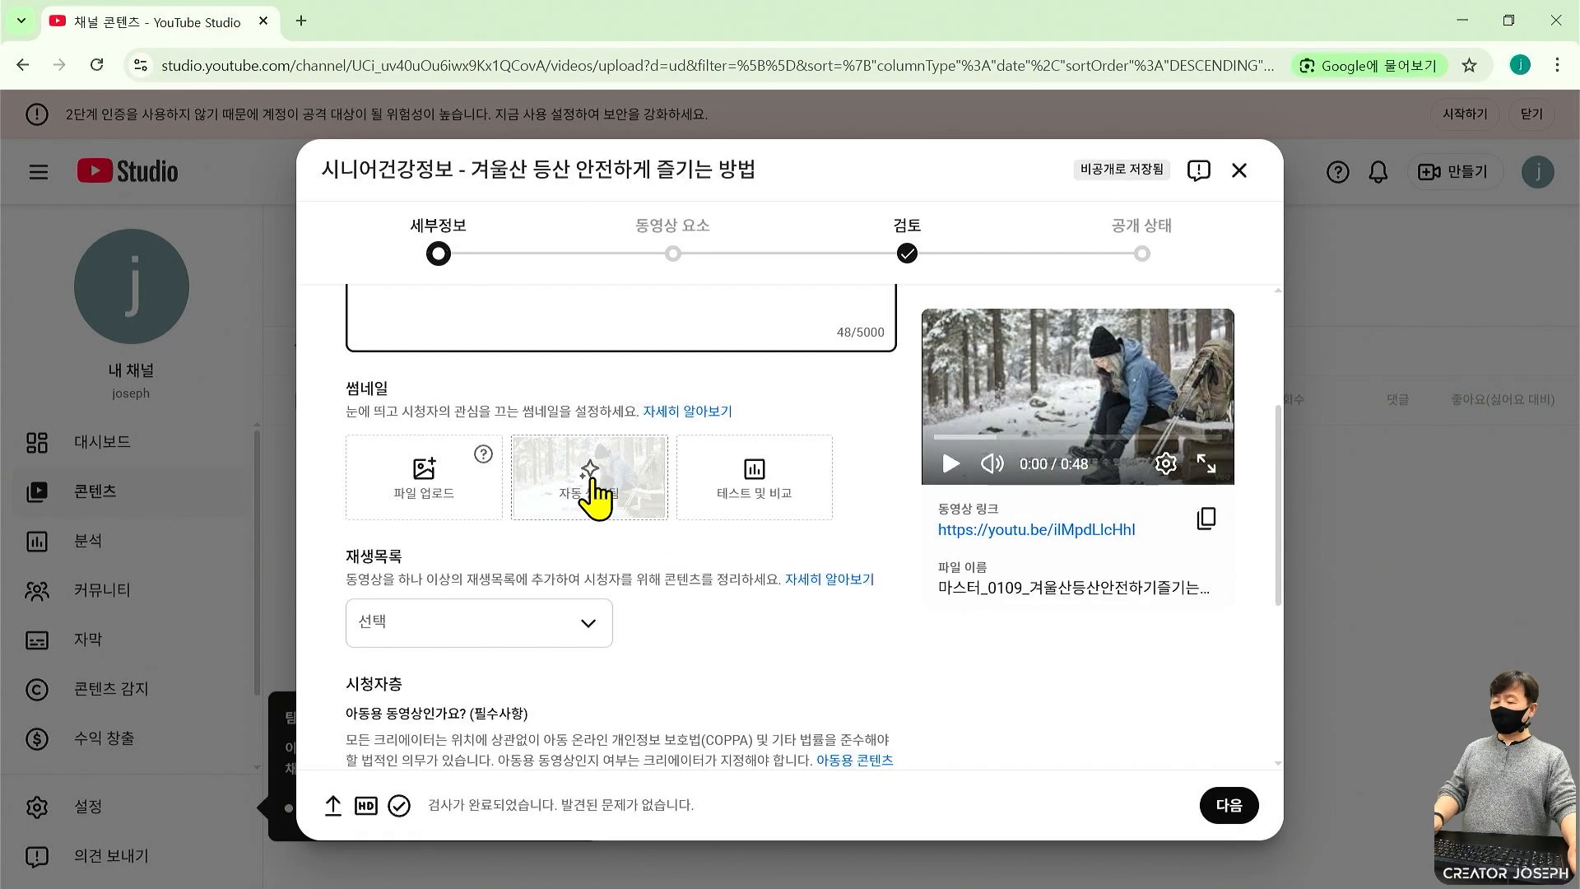
Set the first auto-generated image, the hiker with the title text, as the video's thumbnail.
click(761, 535)
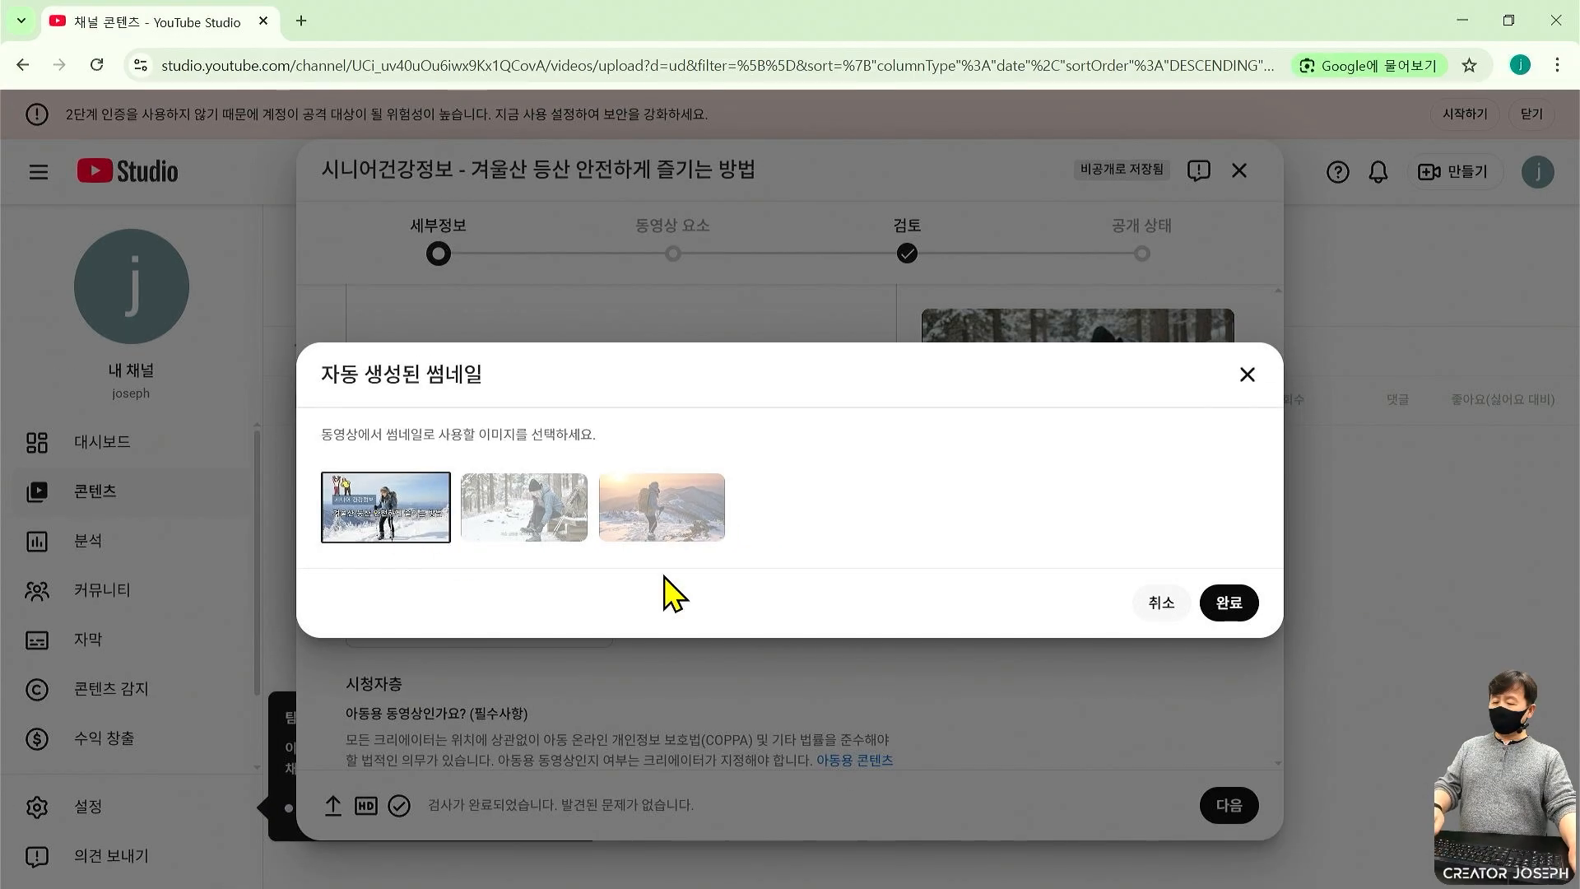
click(1238, 613)
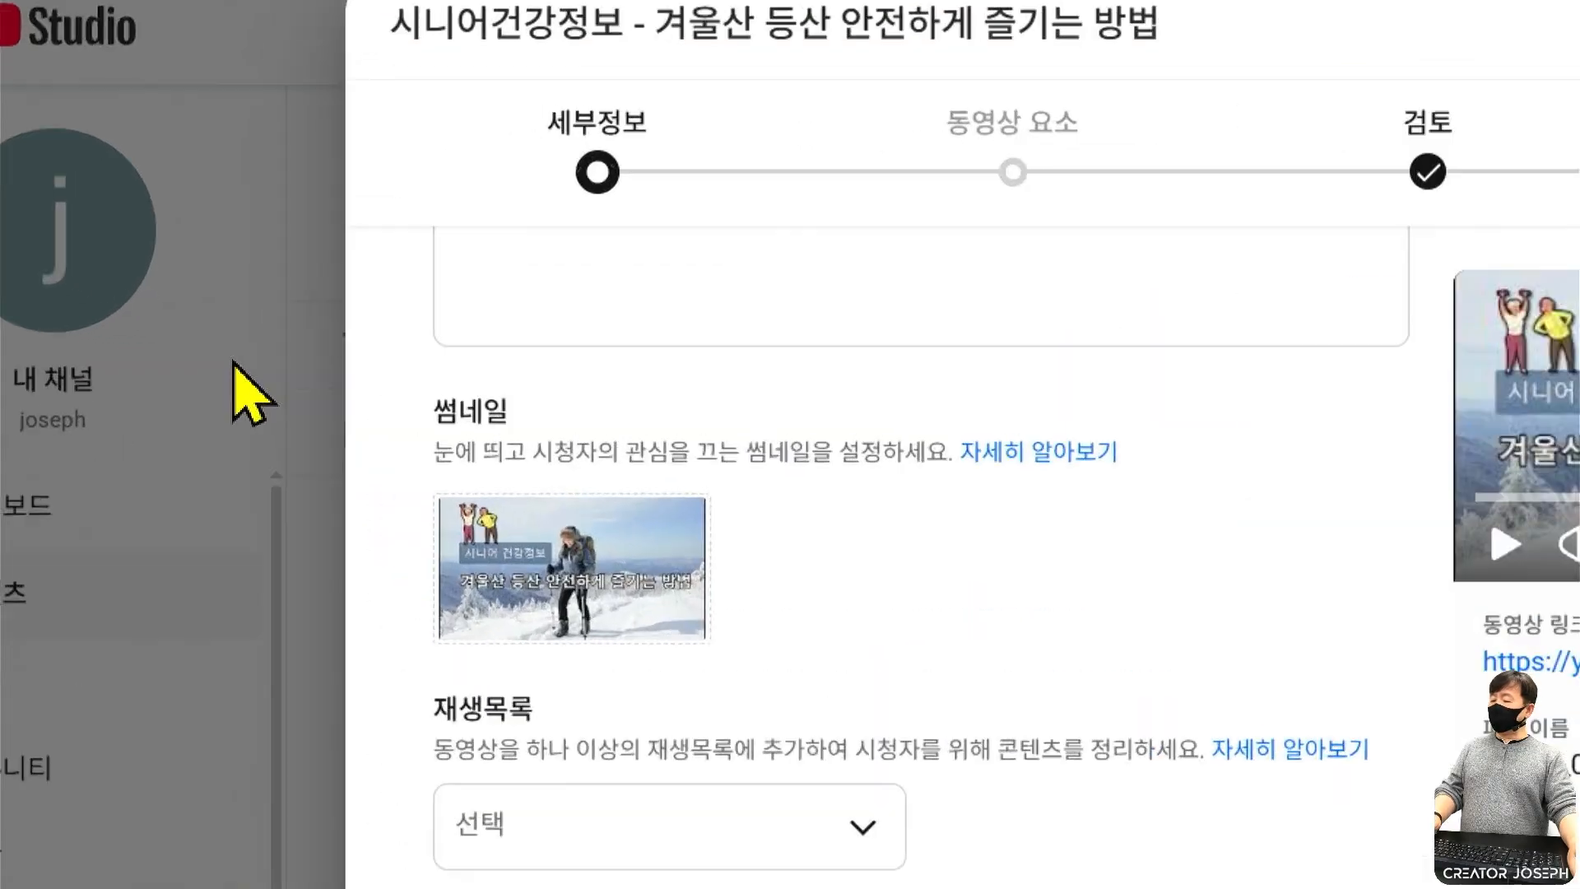
mouse_move(580, 547)
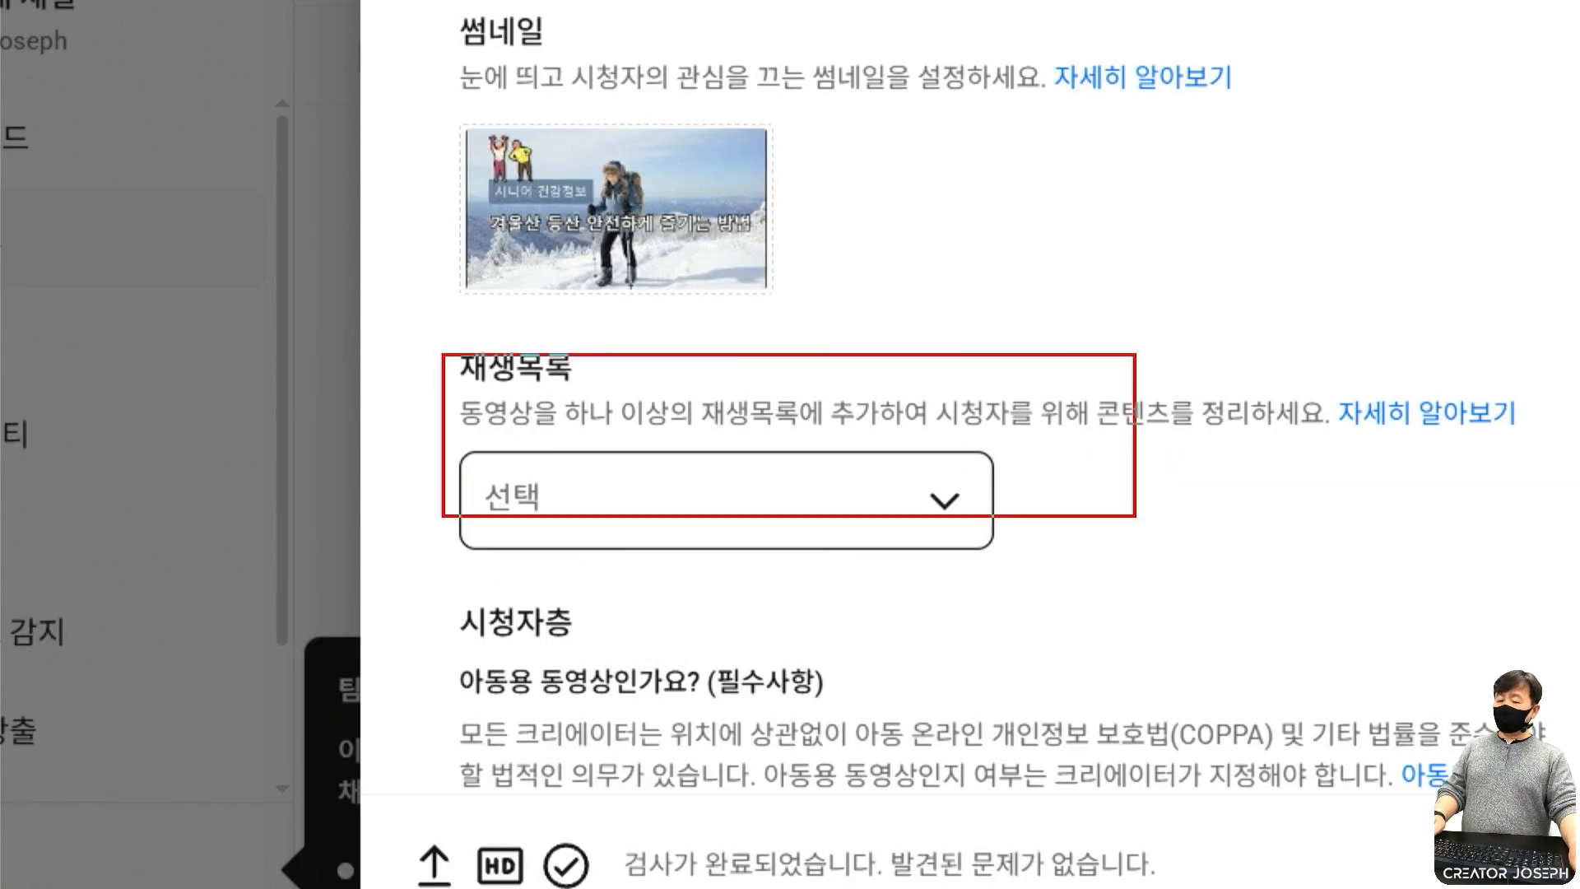
Set the video's audience to "아니요, 아동용이 아닙니다".
scroll(1004, 667, down, 5)
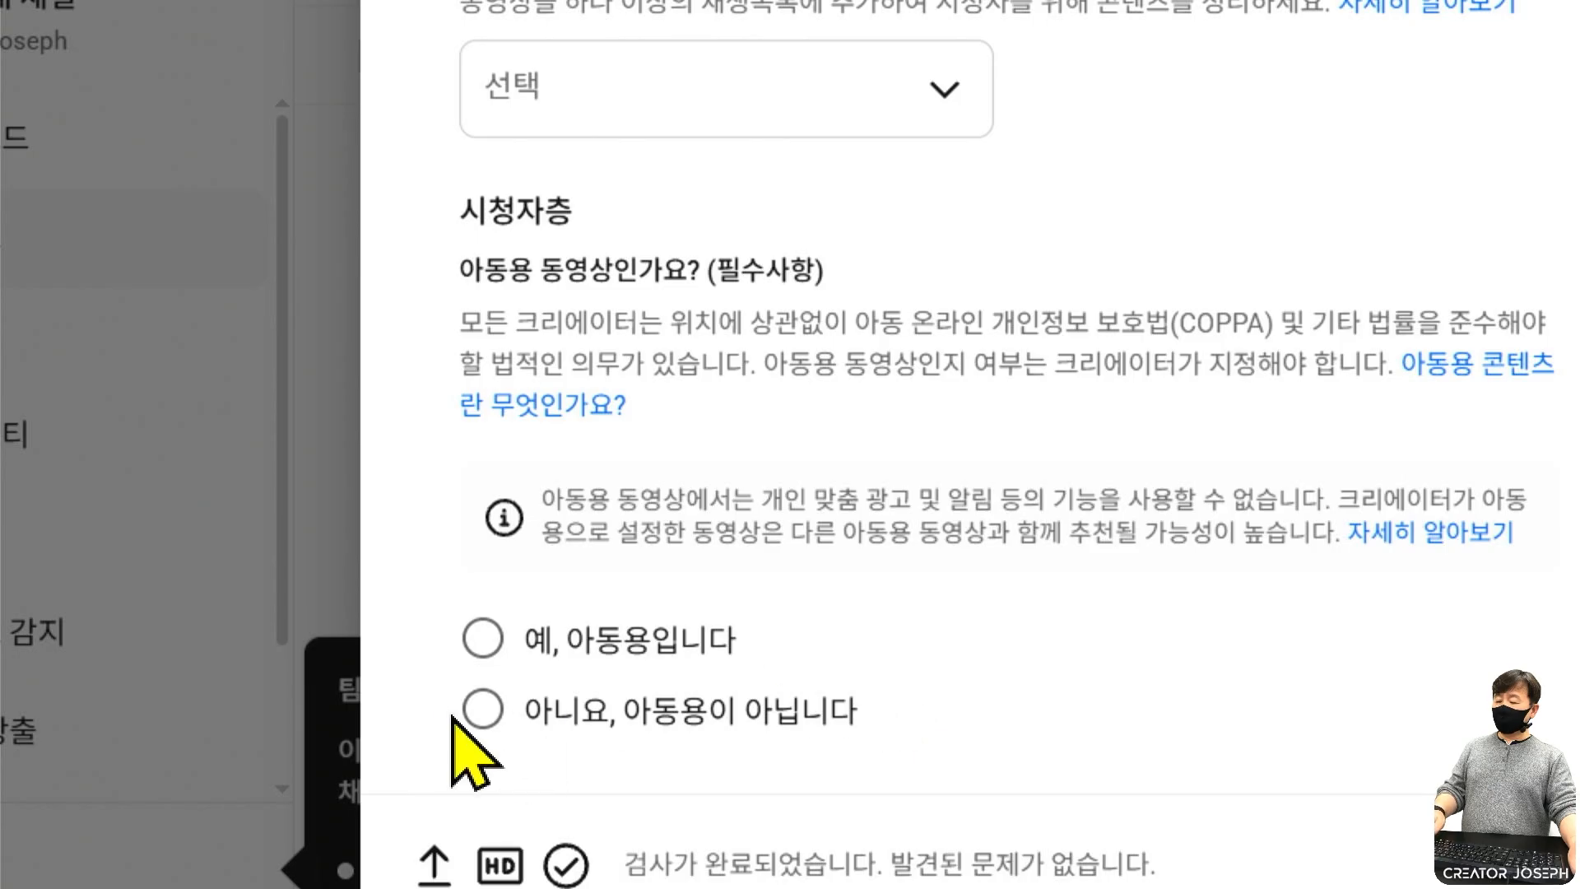
scroll(494, 724, up, 11)
scroll(874, 664, down, 10)
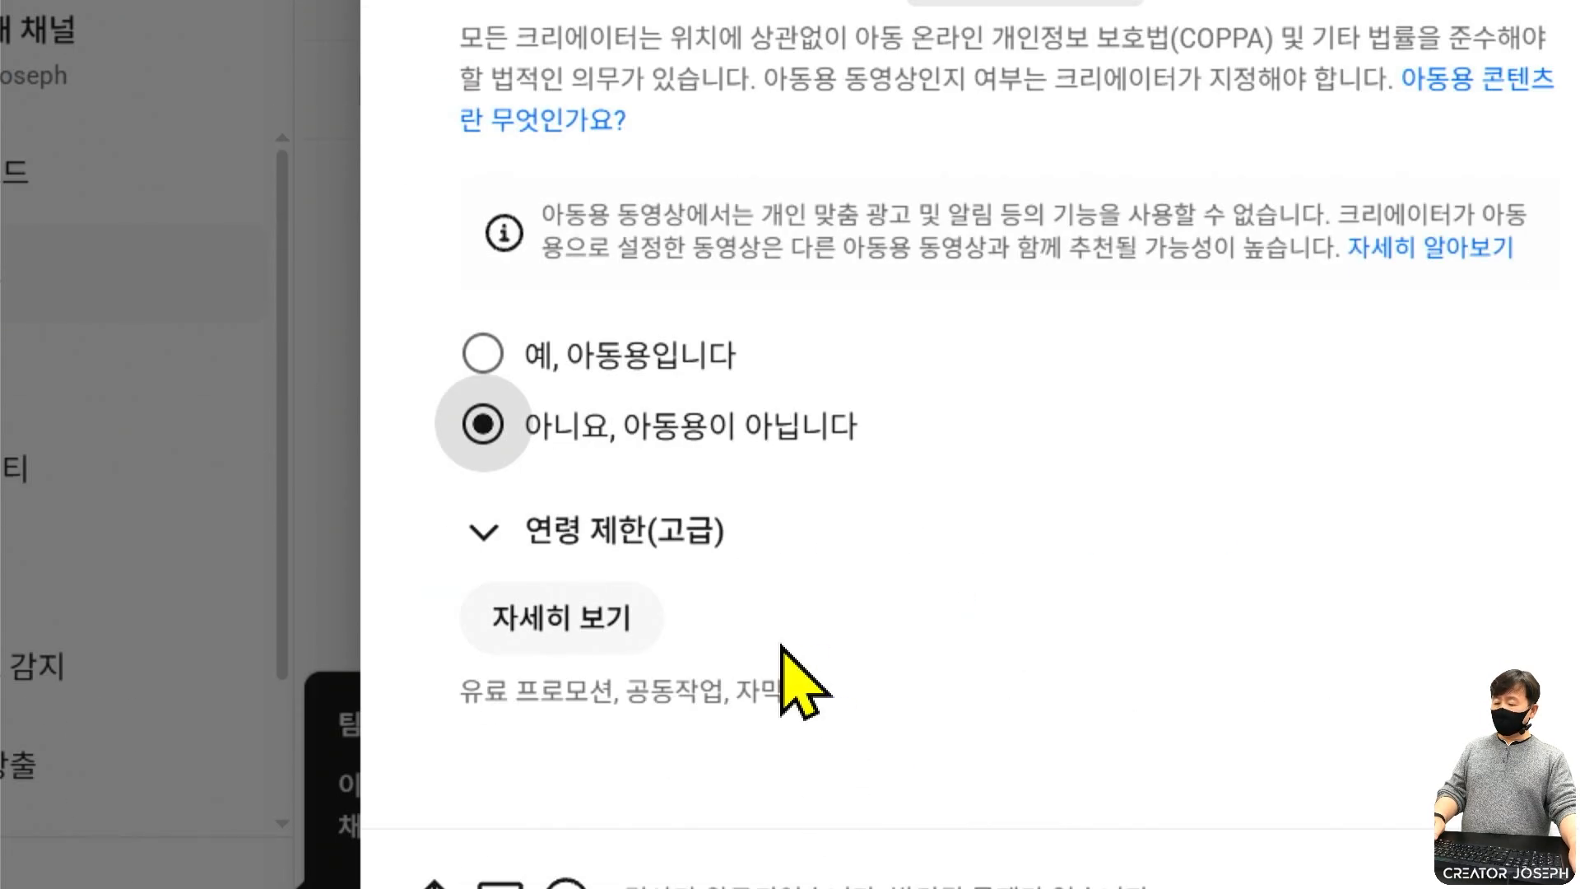
click(483, 735)
Expand the 연령 제한(고급) options and the additional detail settings, and bring 유료 프로모션 into view.
scroll(458, 324, down, 4)
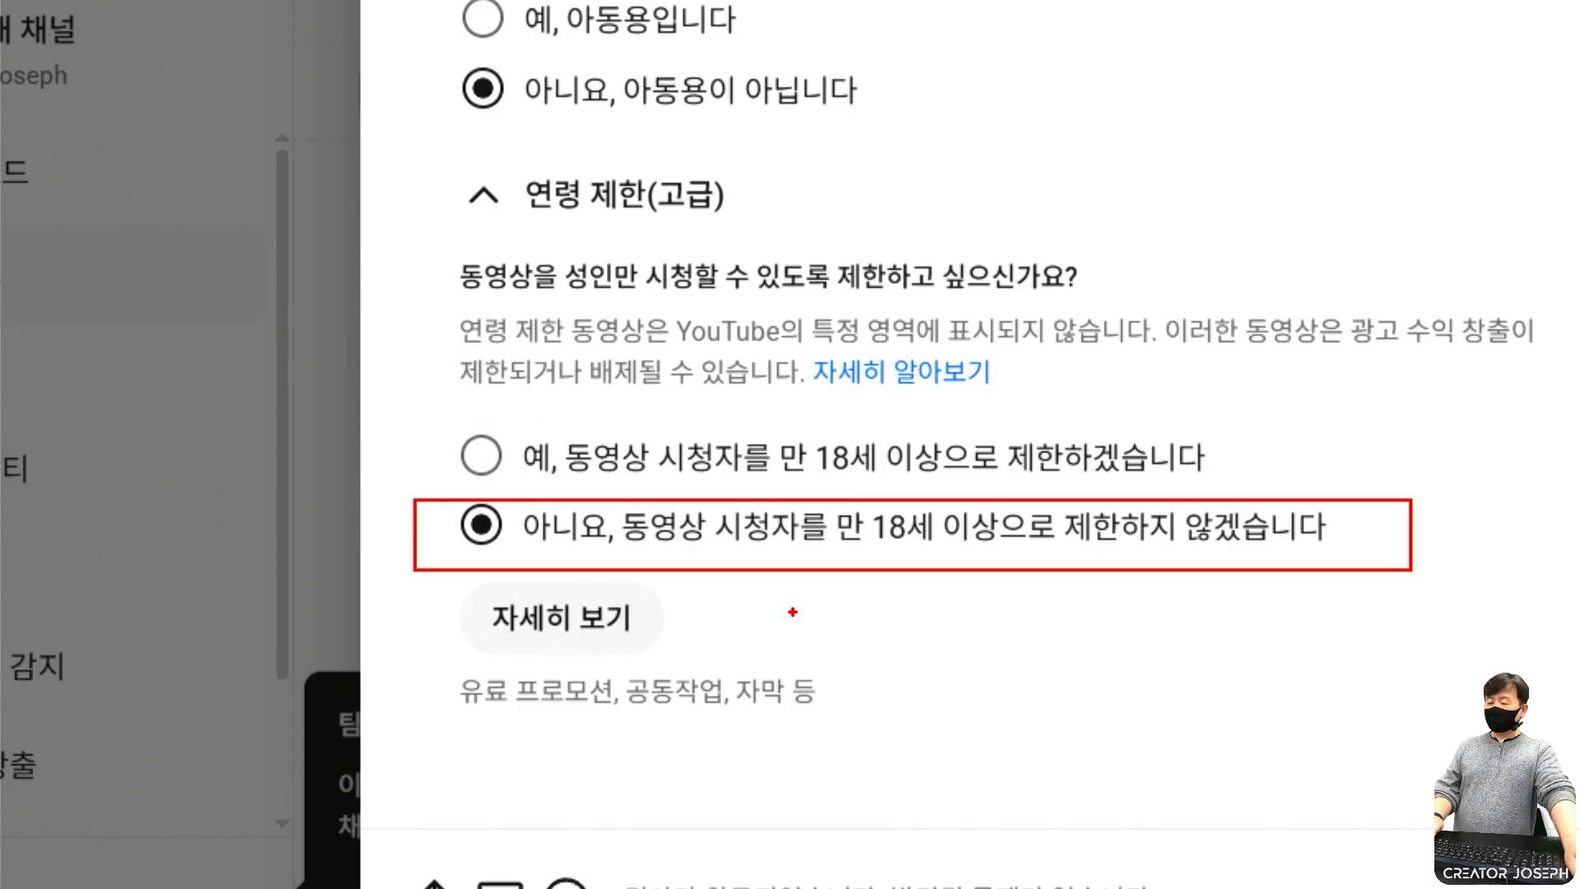
click(613, 627)
scroll(576, 494, down, 5)
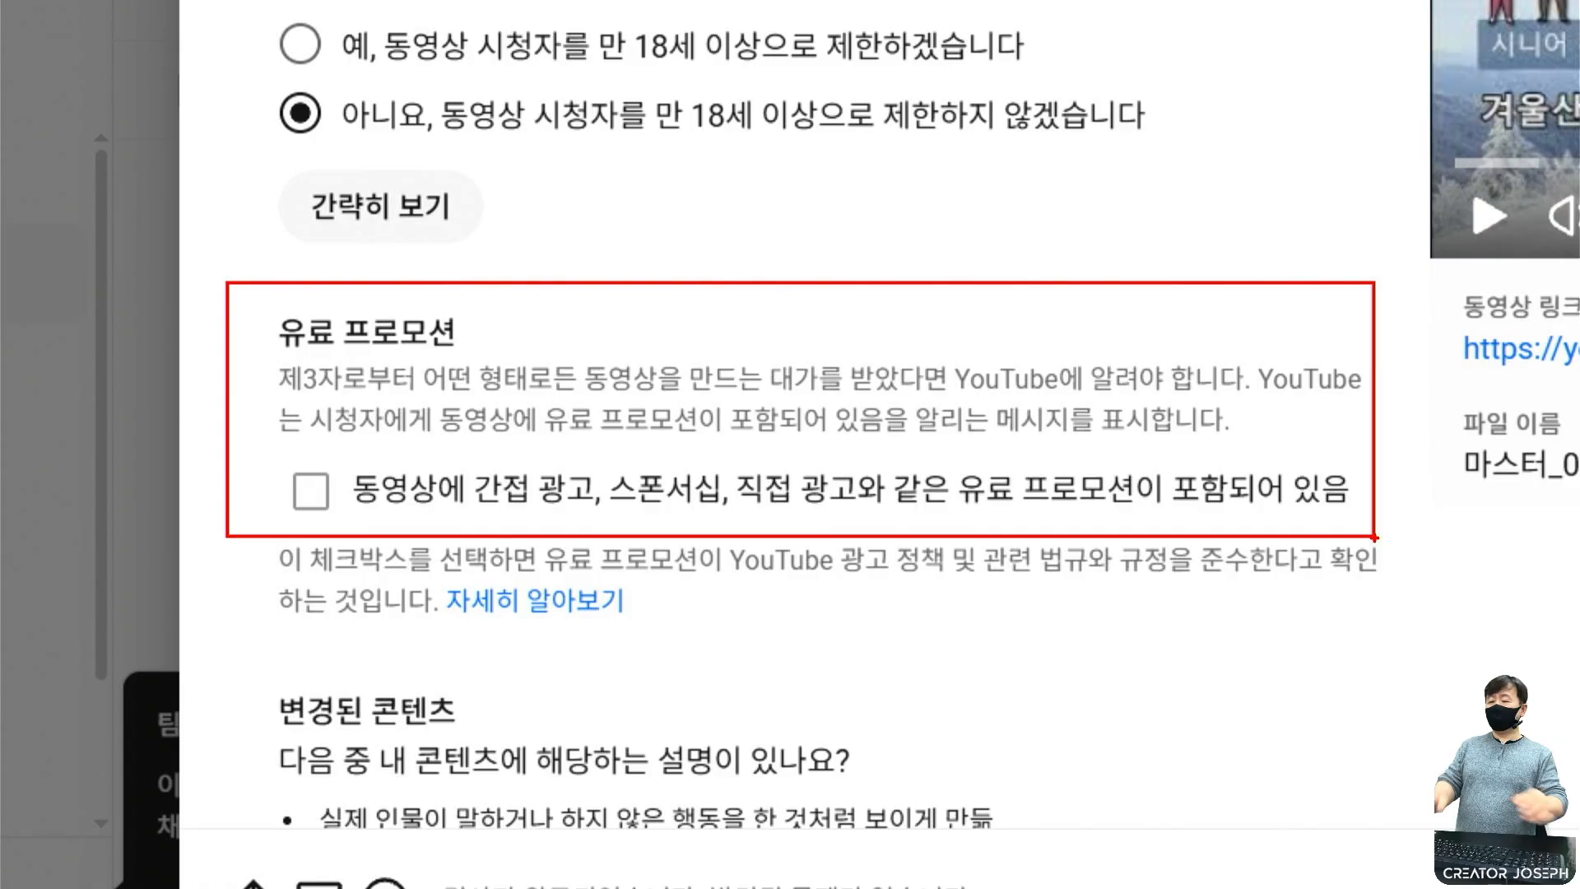
Review the additional video settings from 변경된 콘텐츠 through 공동작업, 자동 챕터, 태그 and 라이선스.
key(Escape)
scroll(1193, 580, down, 2)
key(ctrl+2)
mouse_move(168, 244)
mouse_down()
mouse_move(628, 581)
mouse_move(982, 691)
mouse_up()
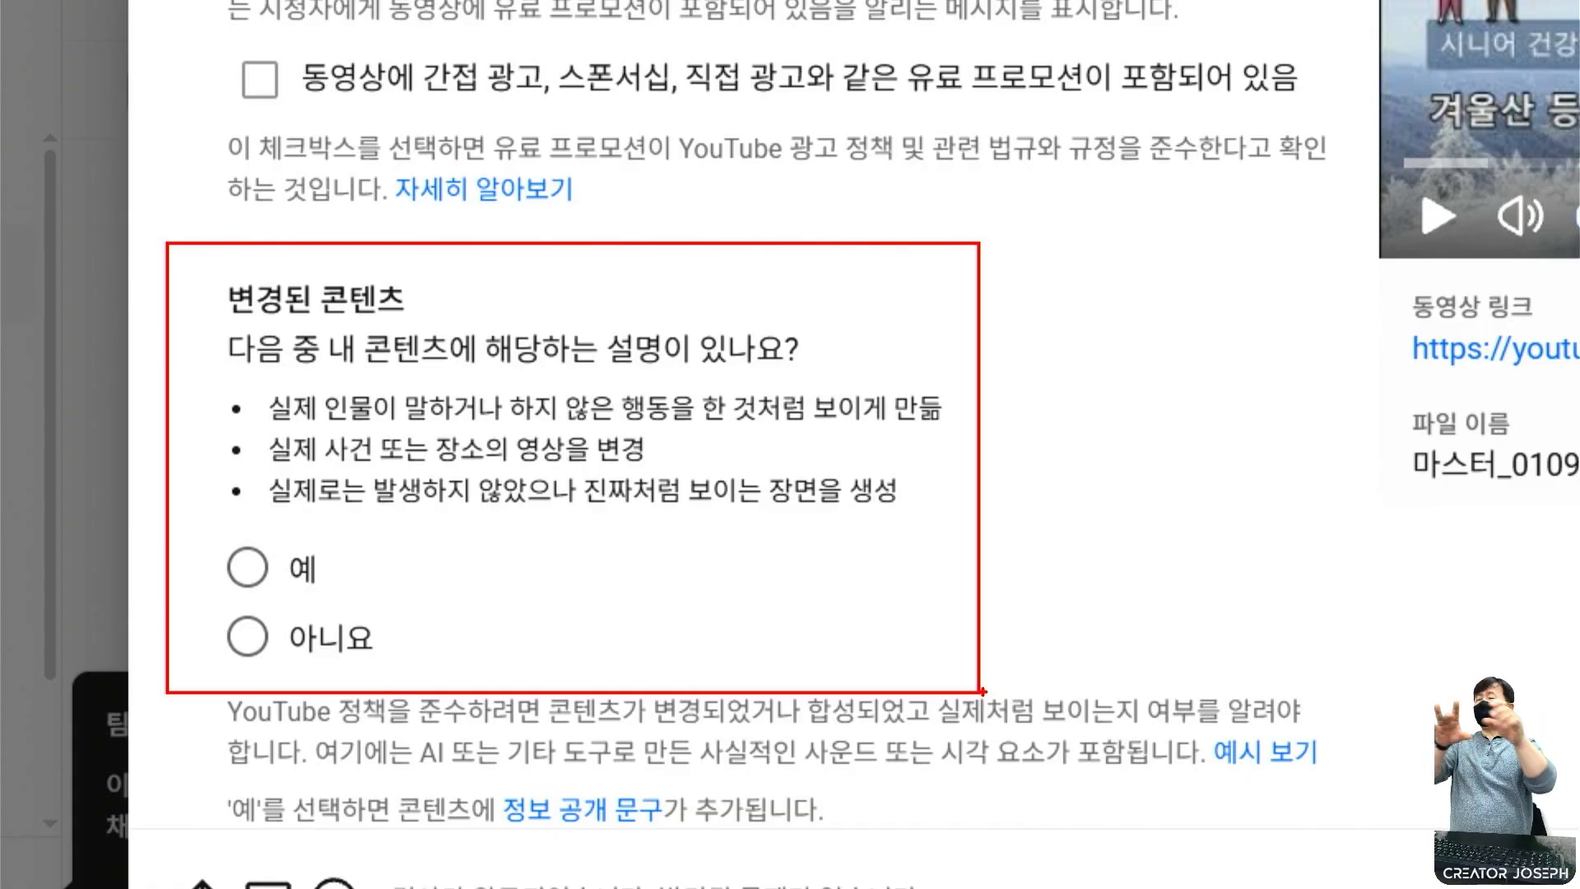
scroll(553, 452, down, 15)
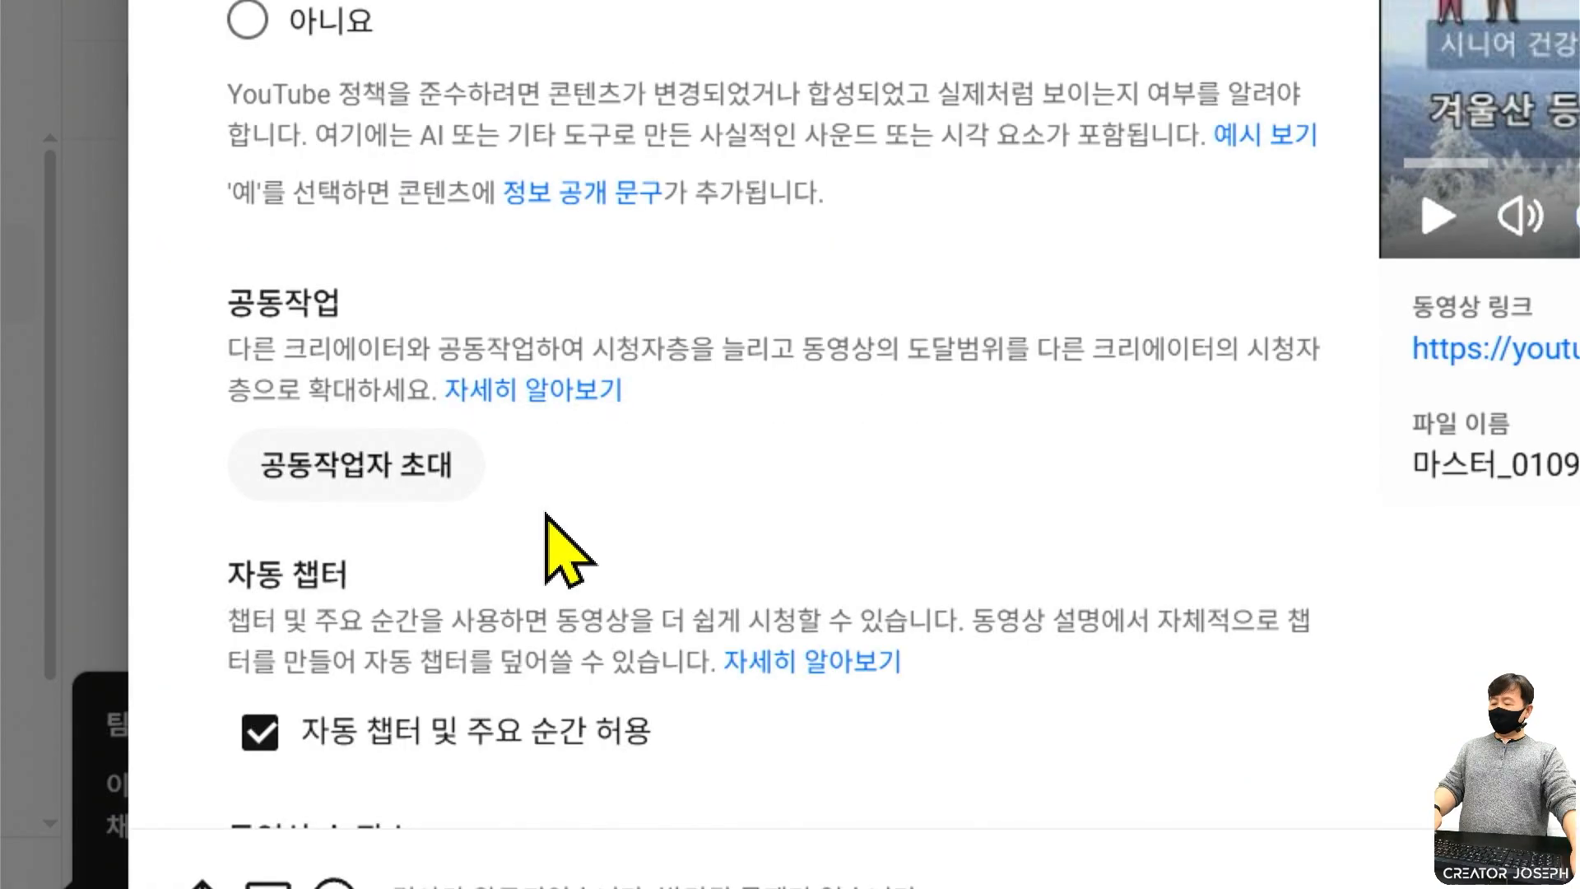
scroll(547, 440, down, 10)
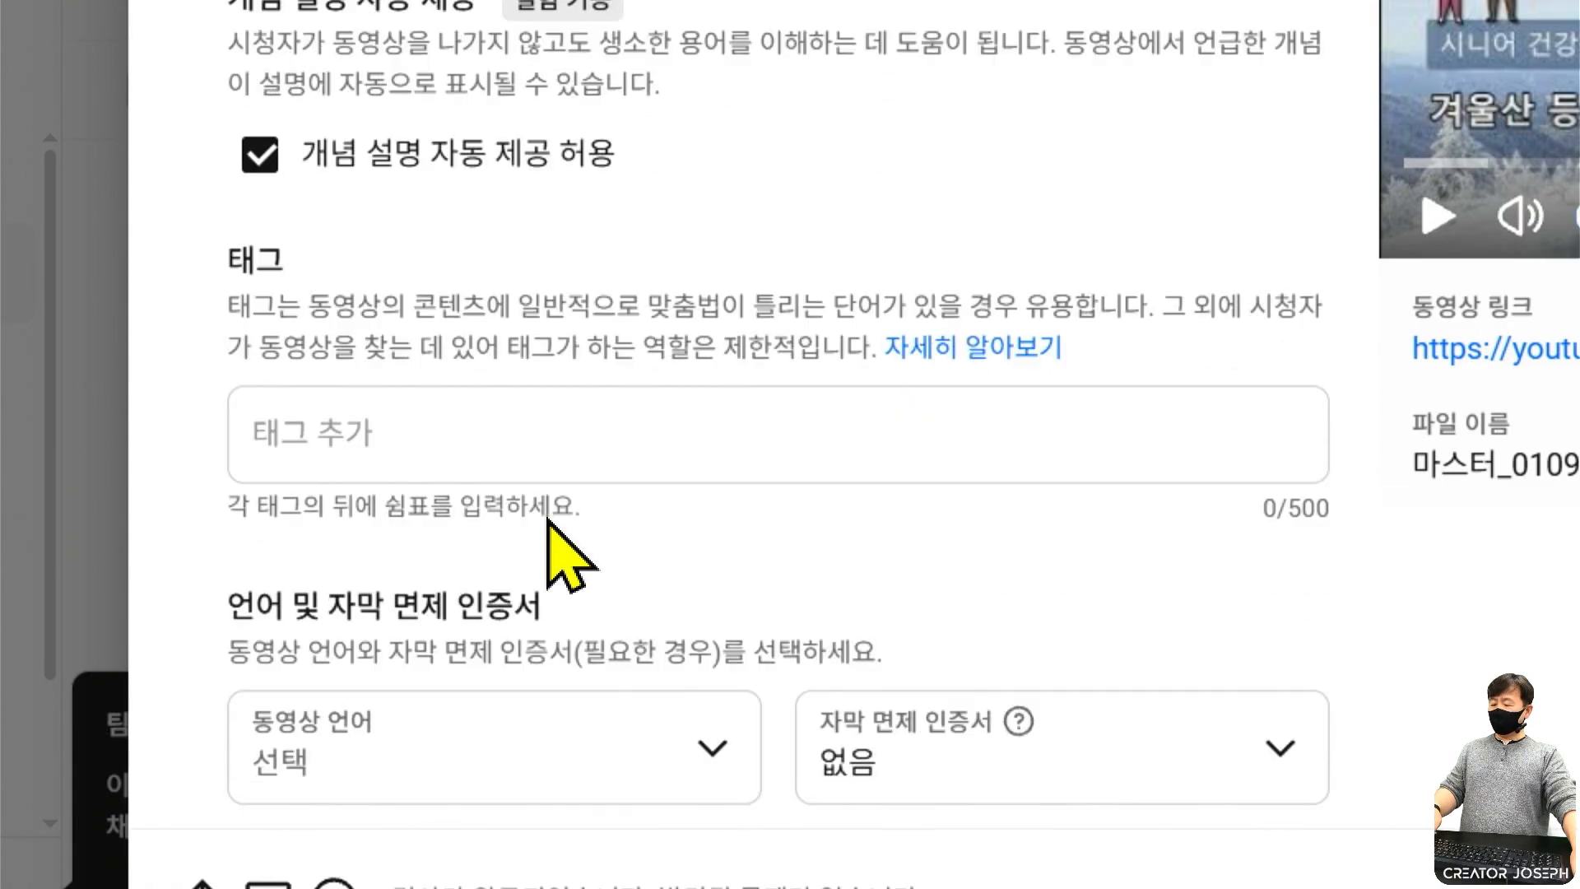
scroll(550, 527, down, 8)
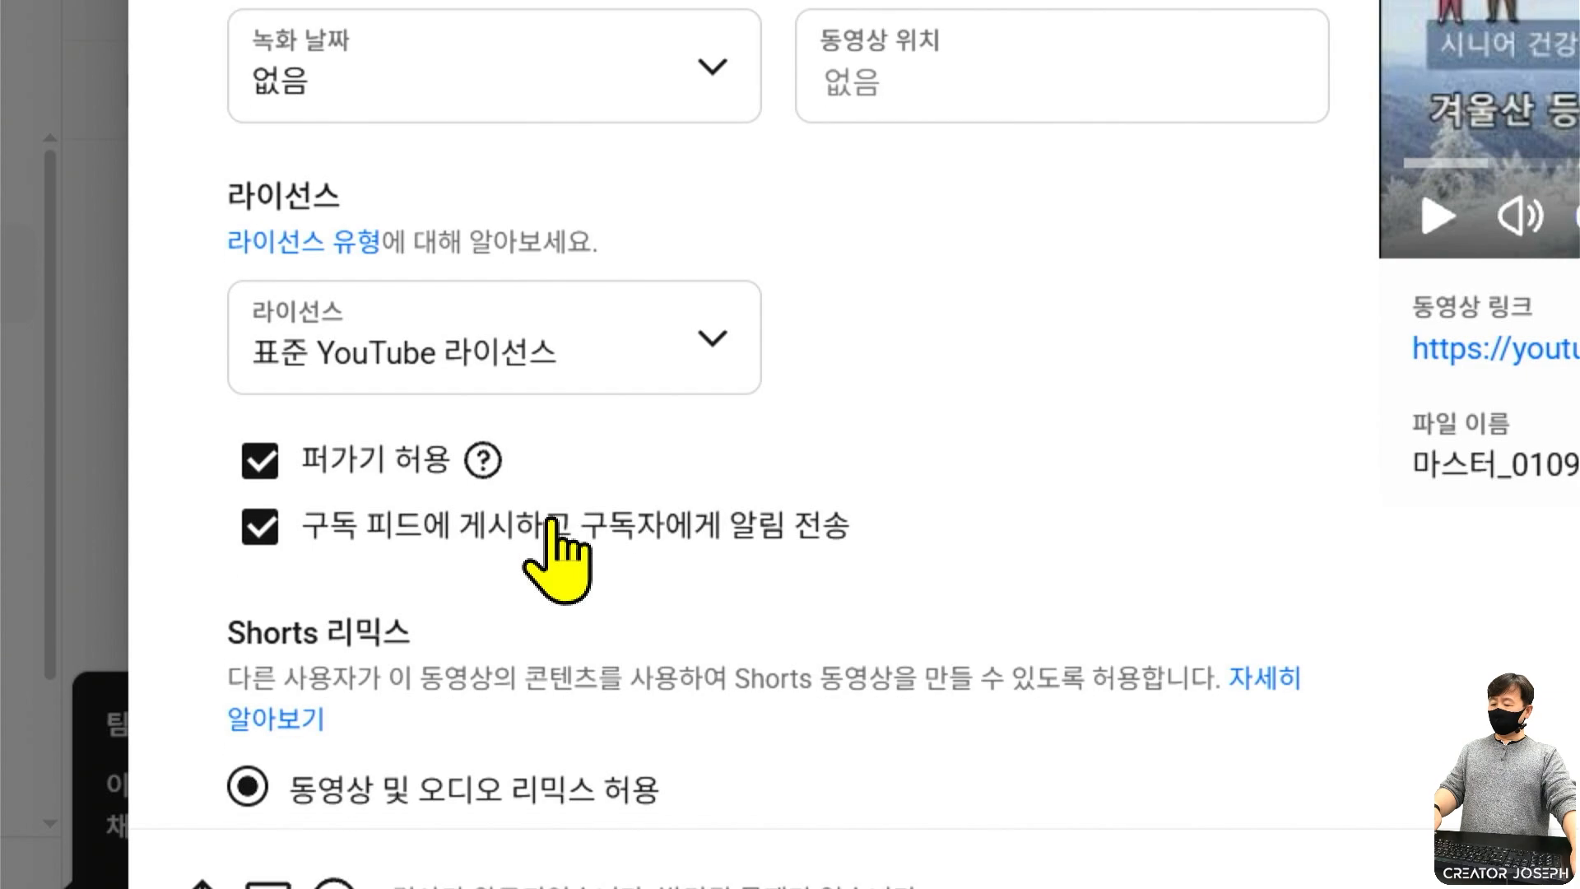
Set the video's Shorts 리믹스 option to "리믹스 허용하지 않음".
drag(136, 124, 1170, 543)
click(238, 534)
drag(194, 340, 698, 410)
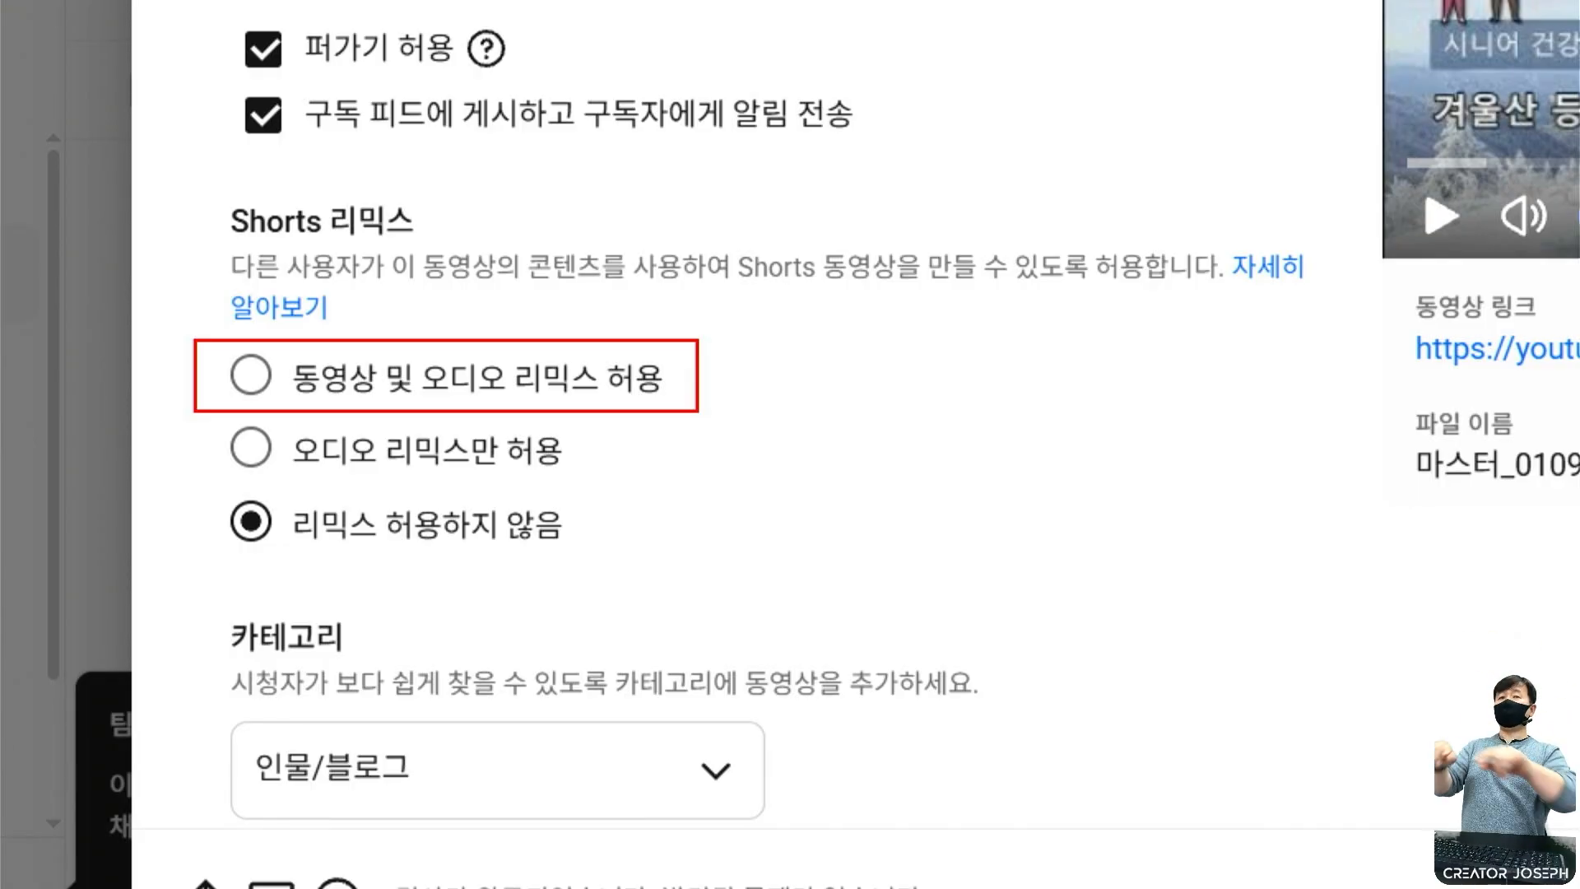
mouse_move(206, 468)
mouse_down()
mouse_move(686, 563)
mouse_move(216, 466)
mouse_up()
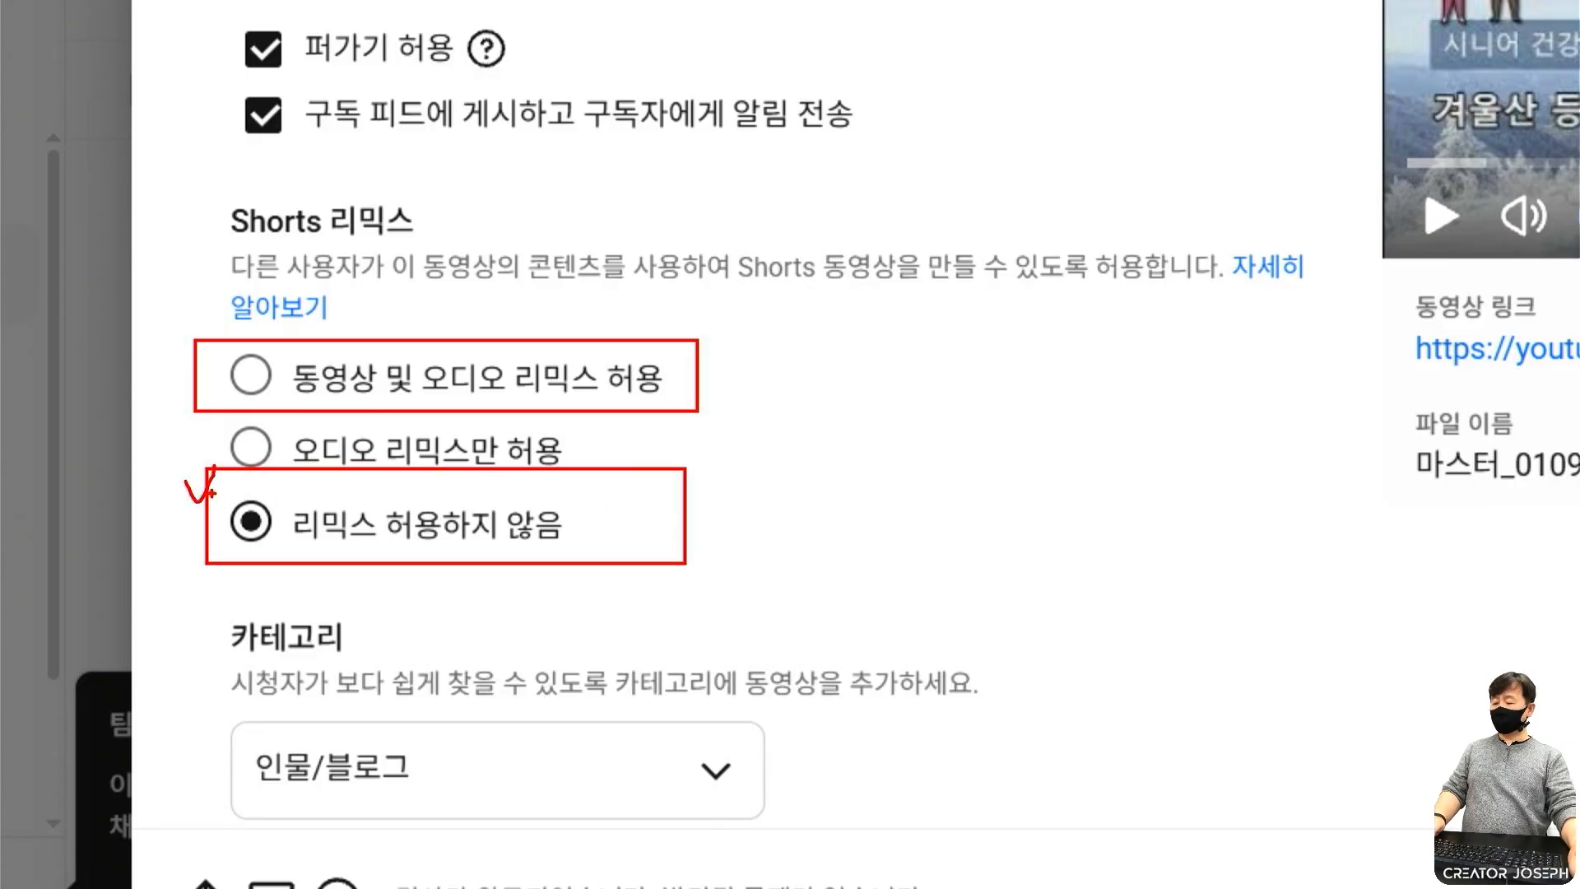
key(Escape)
Examine the 카테고리 setting and the 댓글 setting under 댓글 및 평가.
mouse_move(249, 591)
mouse_down()
mouse_move(271, 621)
mouse_move(976, 804)
mouse_up()
mouse_move(760, 698)
mouse_down()
mouse_move(774, 735)
mouse_move(786, 700)
mouse_up()
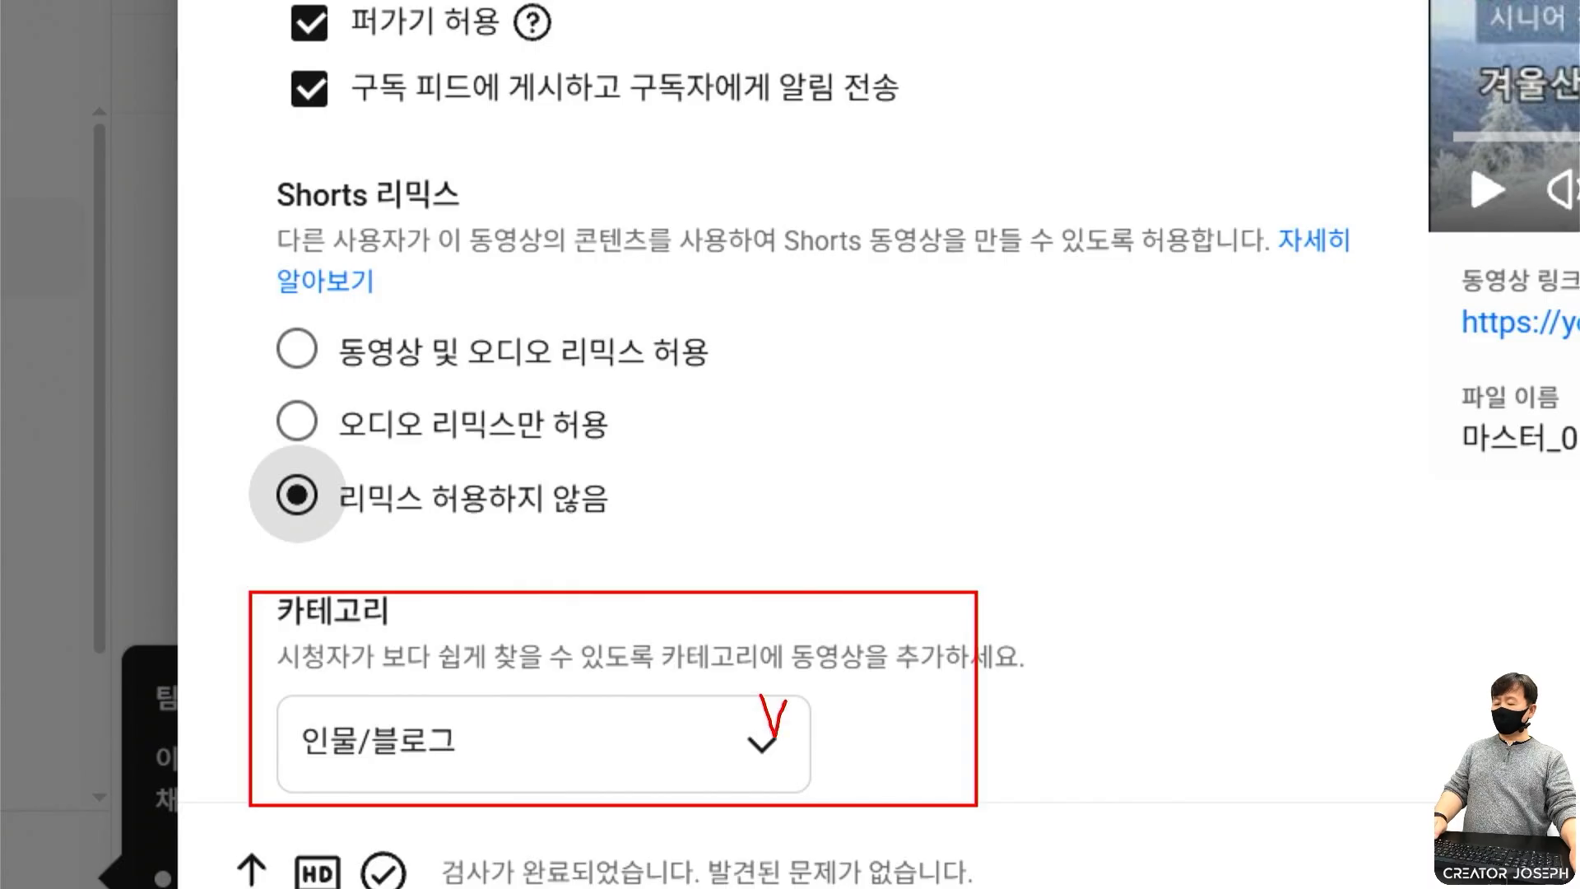
key(Escape)
scroll(952, 634, down, 5)
mouse_move(230, 306)
mouse_down()
mouse_move(288, 338)
mouse_move(818, 453)
mouse_up()
drag(740, 358, 772, 368)
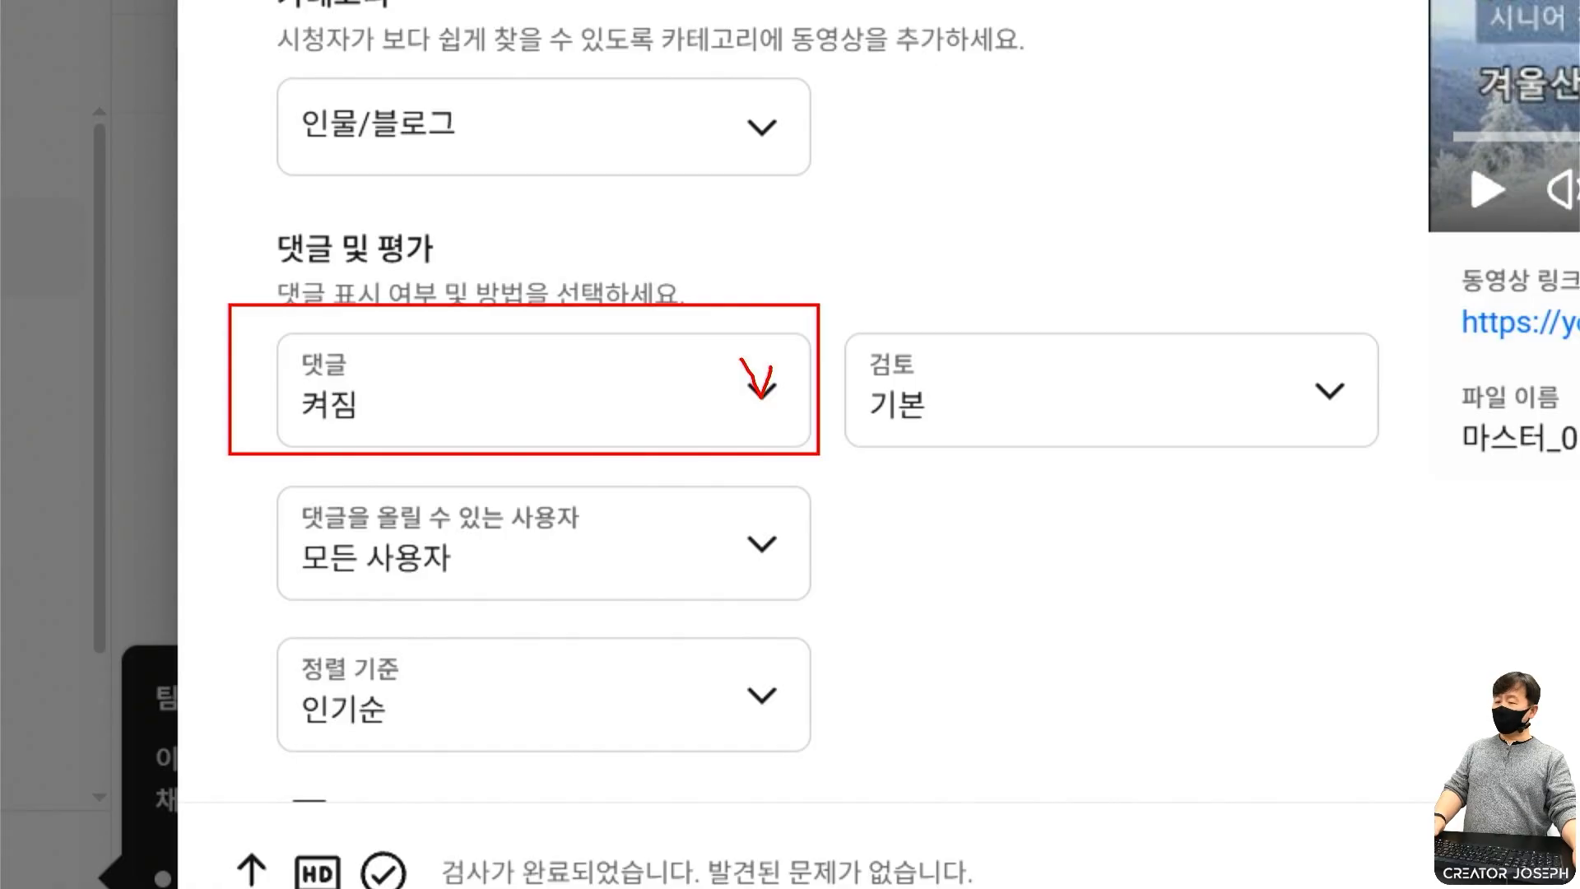
key(Escape)
Check the choices for comment 검토, 댓글을 올릴 수 있는 사용자 and 정렬 기준, keeping 기본, 모든 사용자 and 인기순.
click(1343, 398)
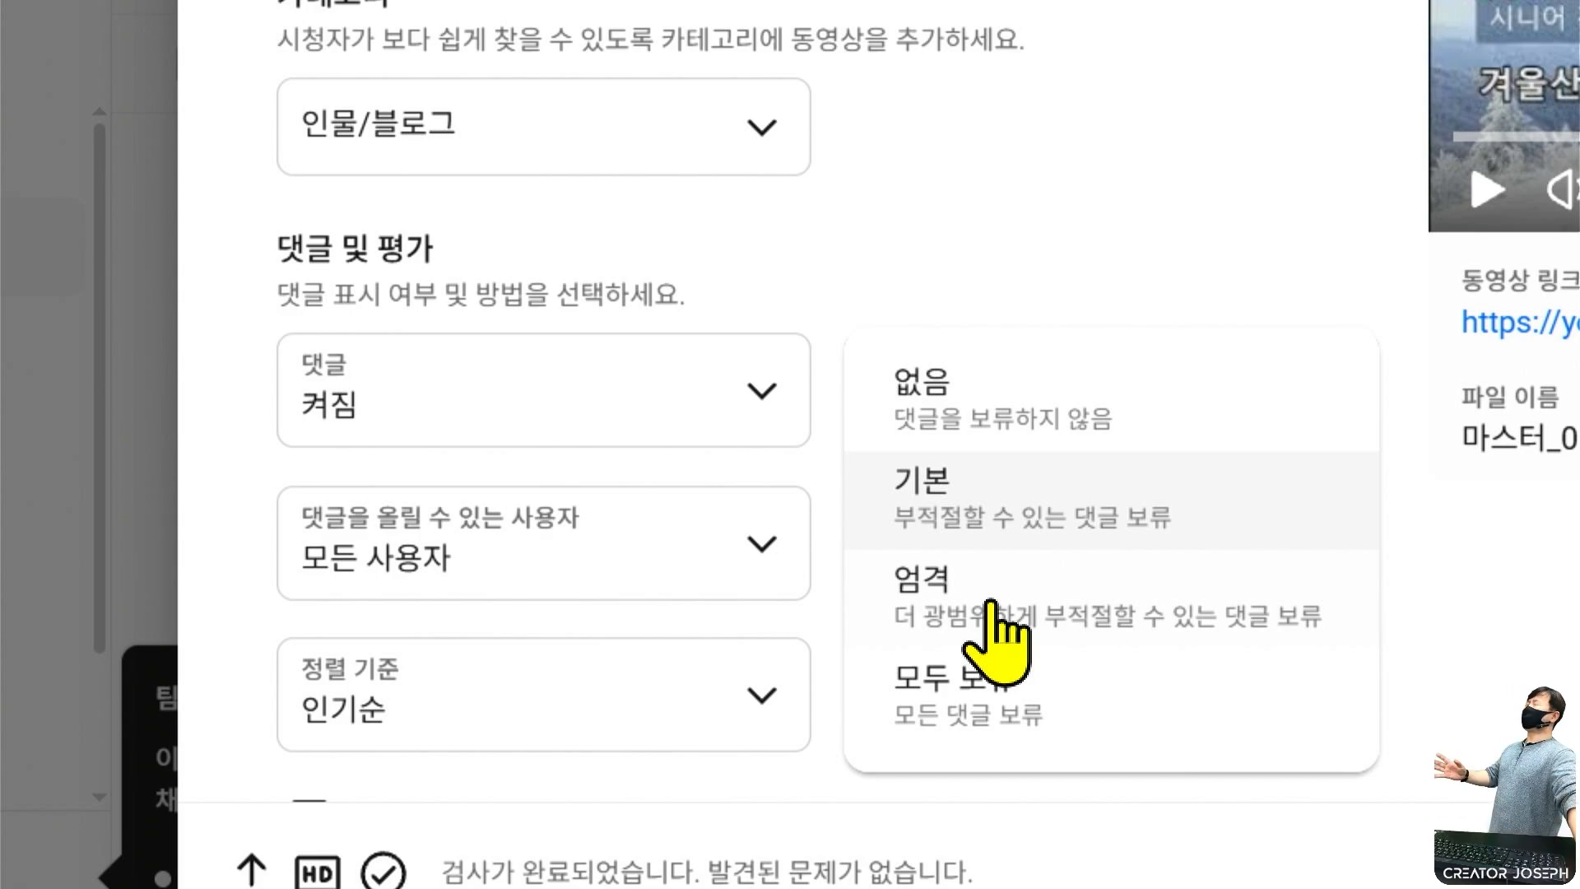
click(1041, 506)
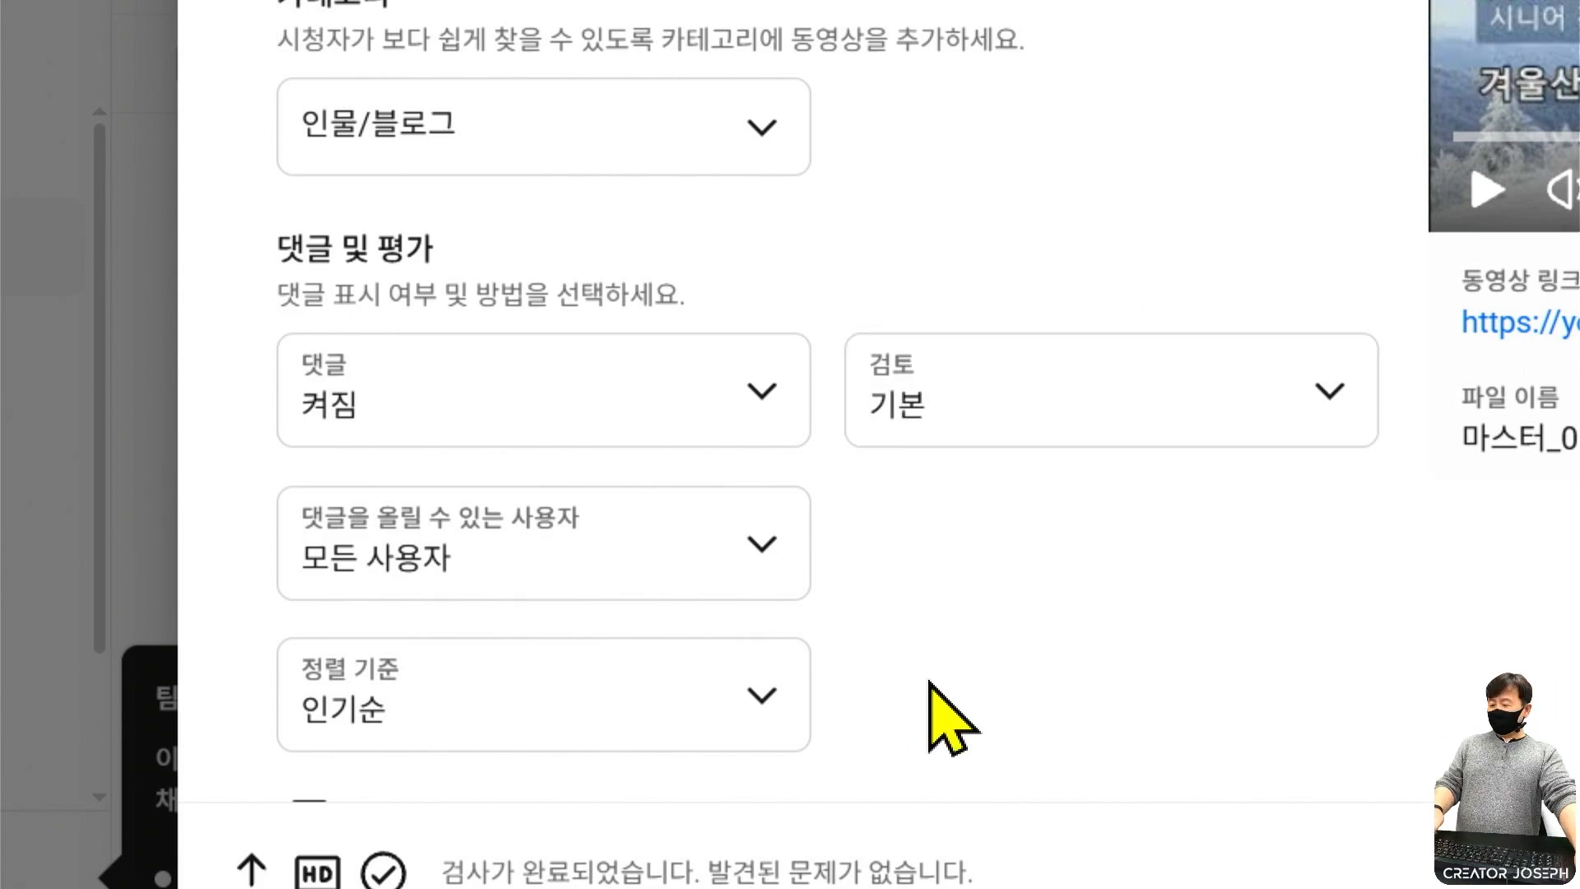
scroll(896, 729, down, 1)
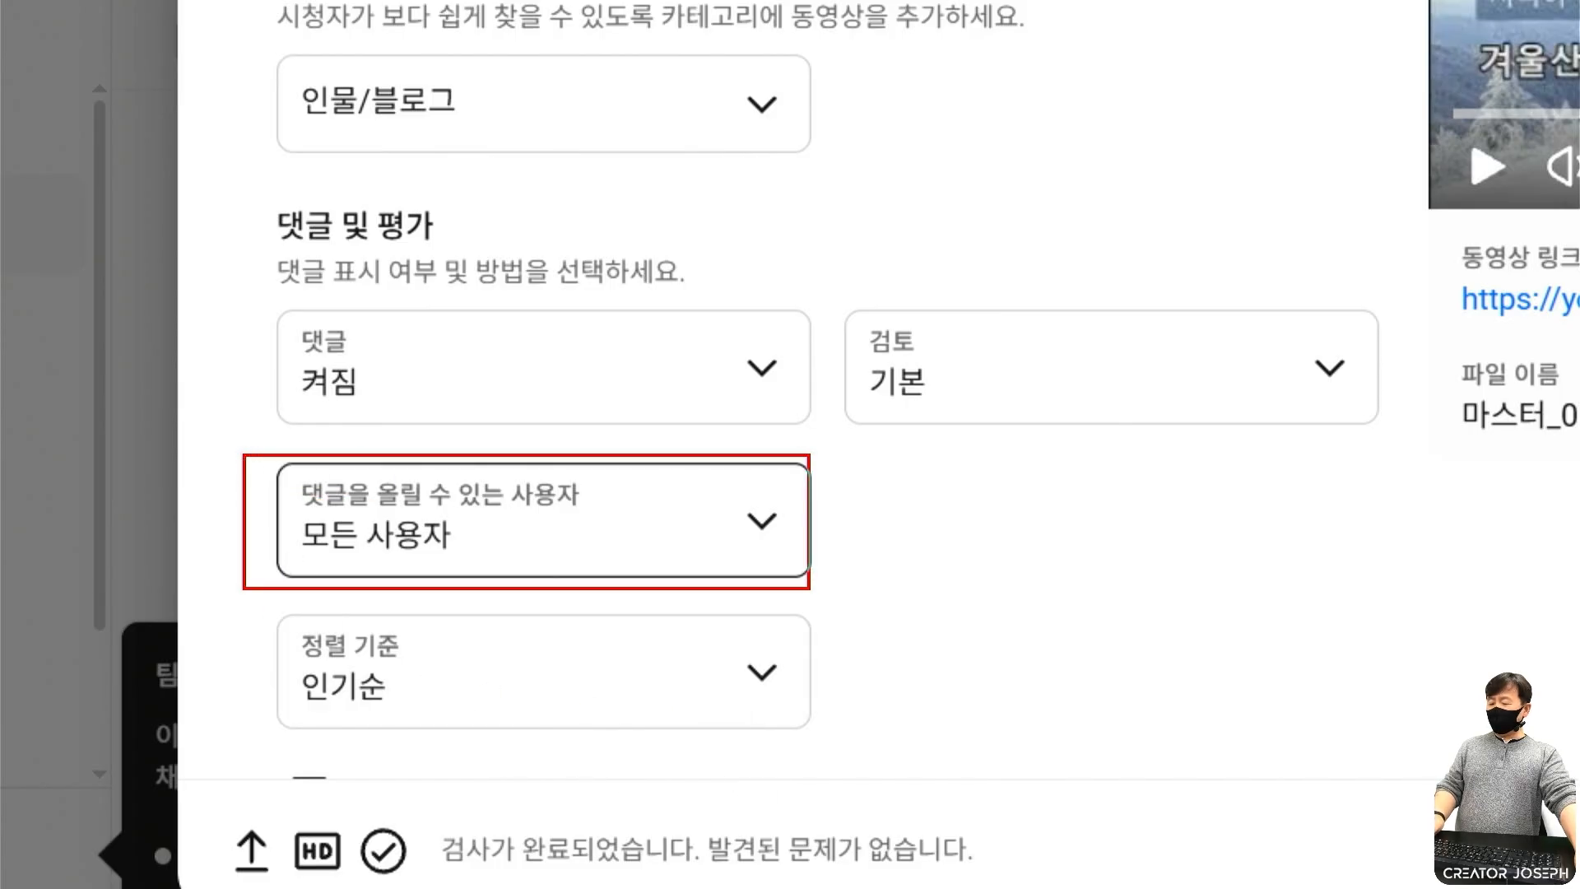
click(751, 529)
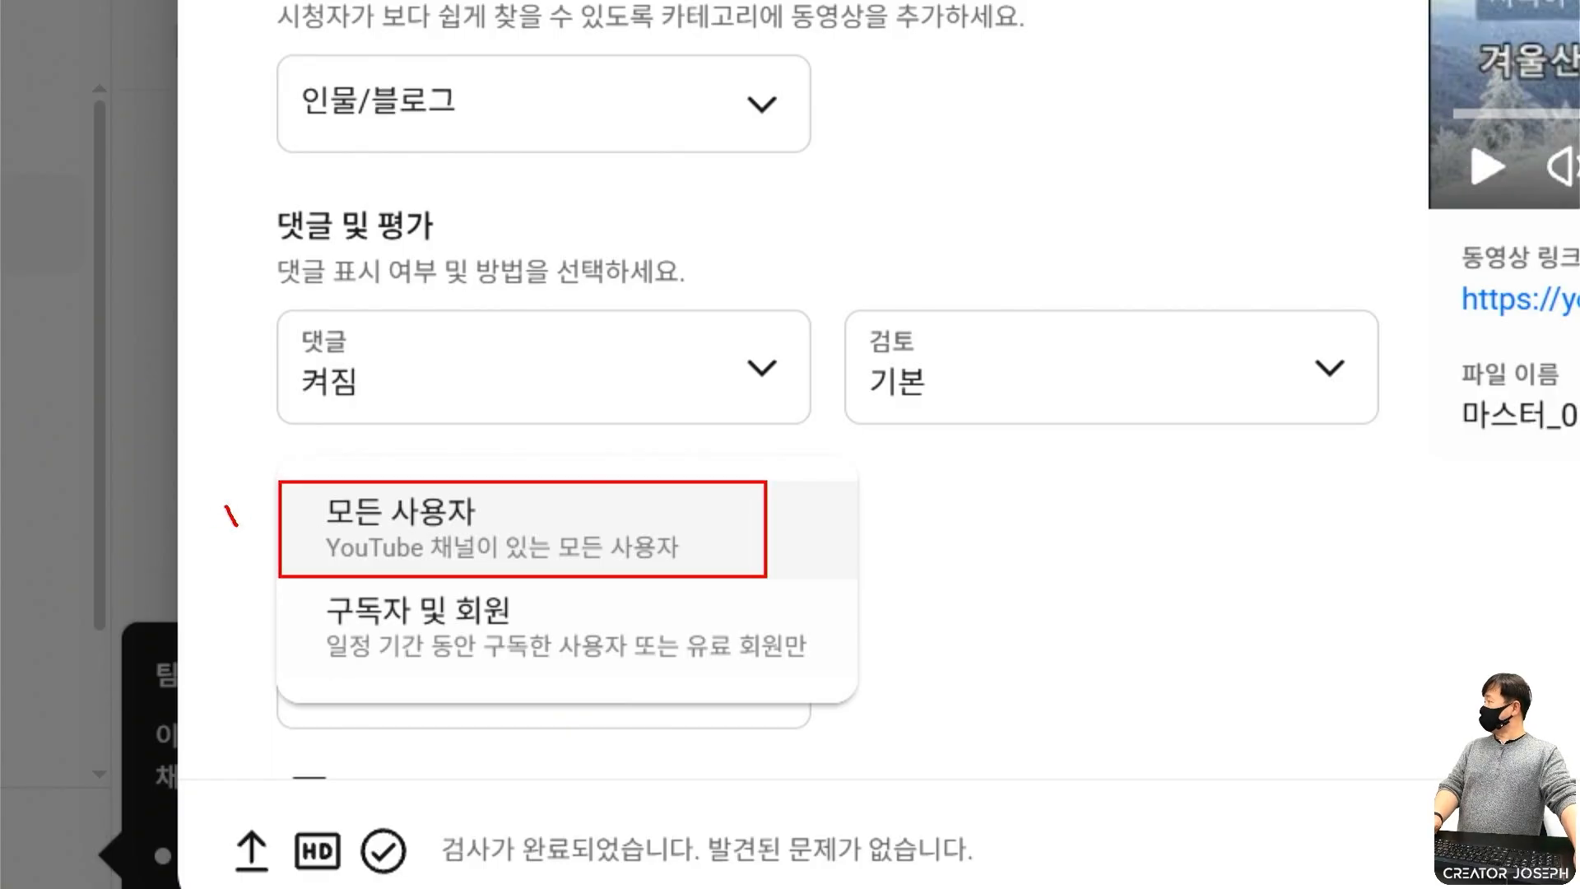
click(782, 658)
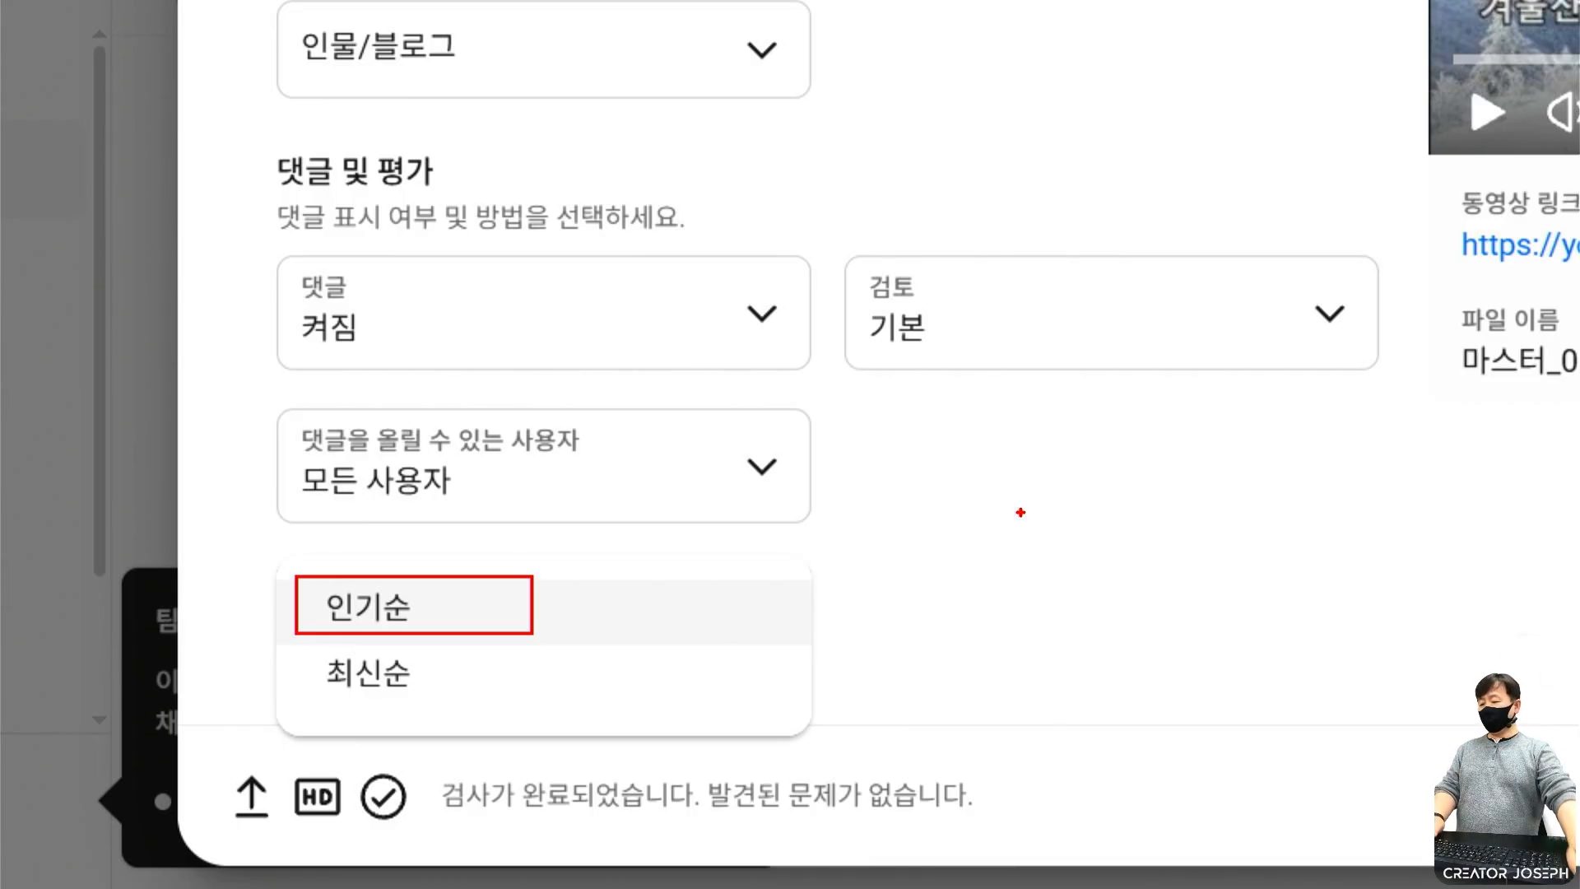
mouse_move(244, 569)
mouse_down()
mouse_move(269, 601)
mouse_move(294, 563)
mouse_up()
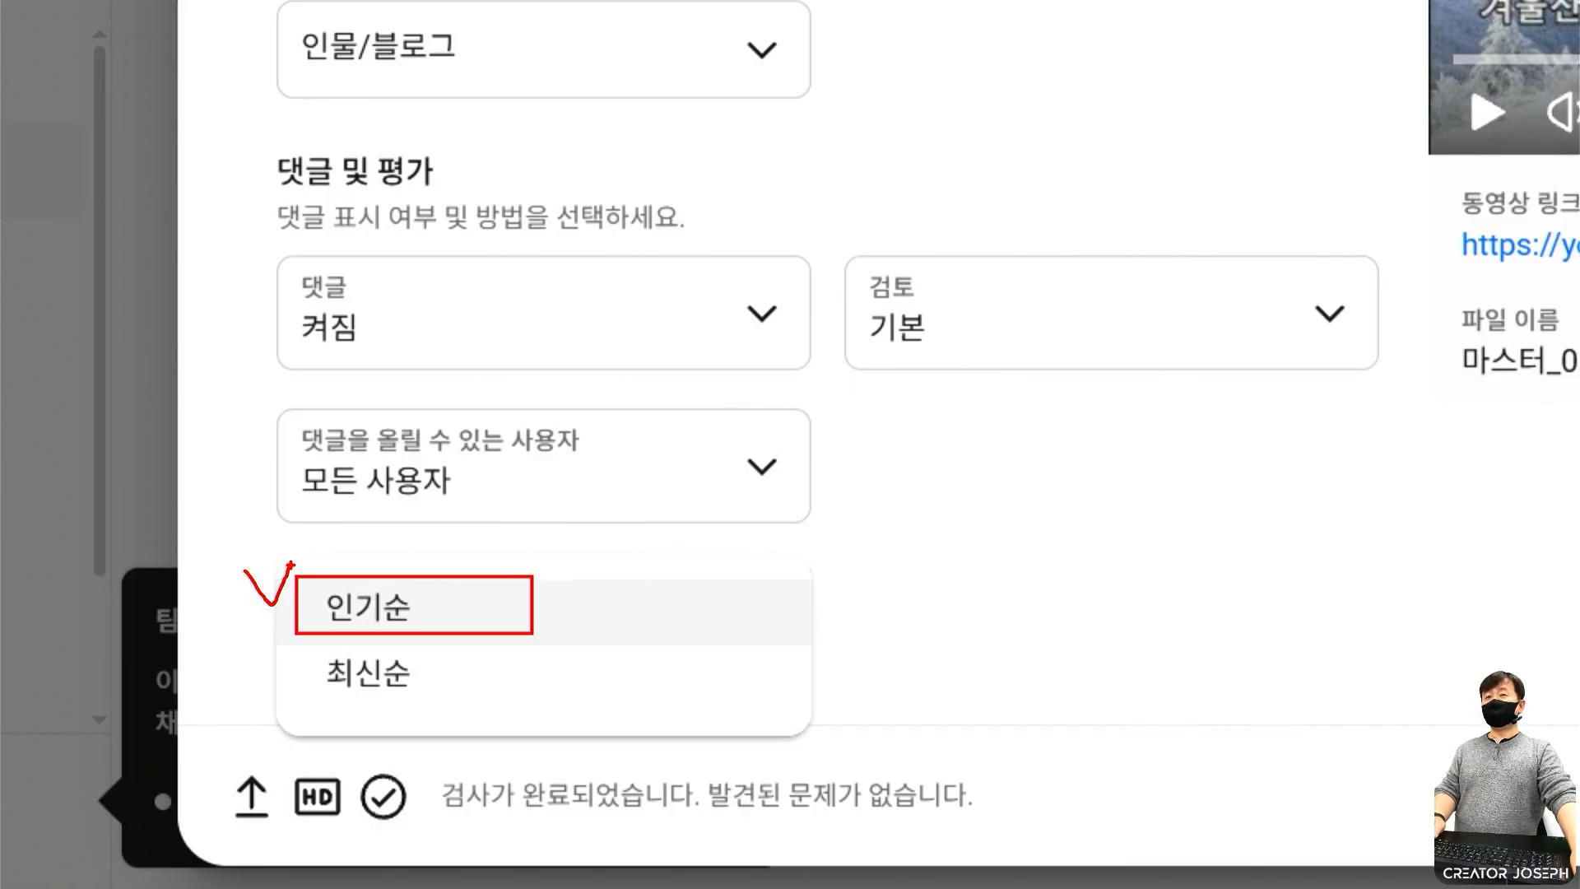
key(Escape)
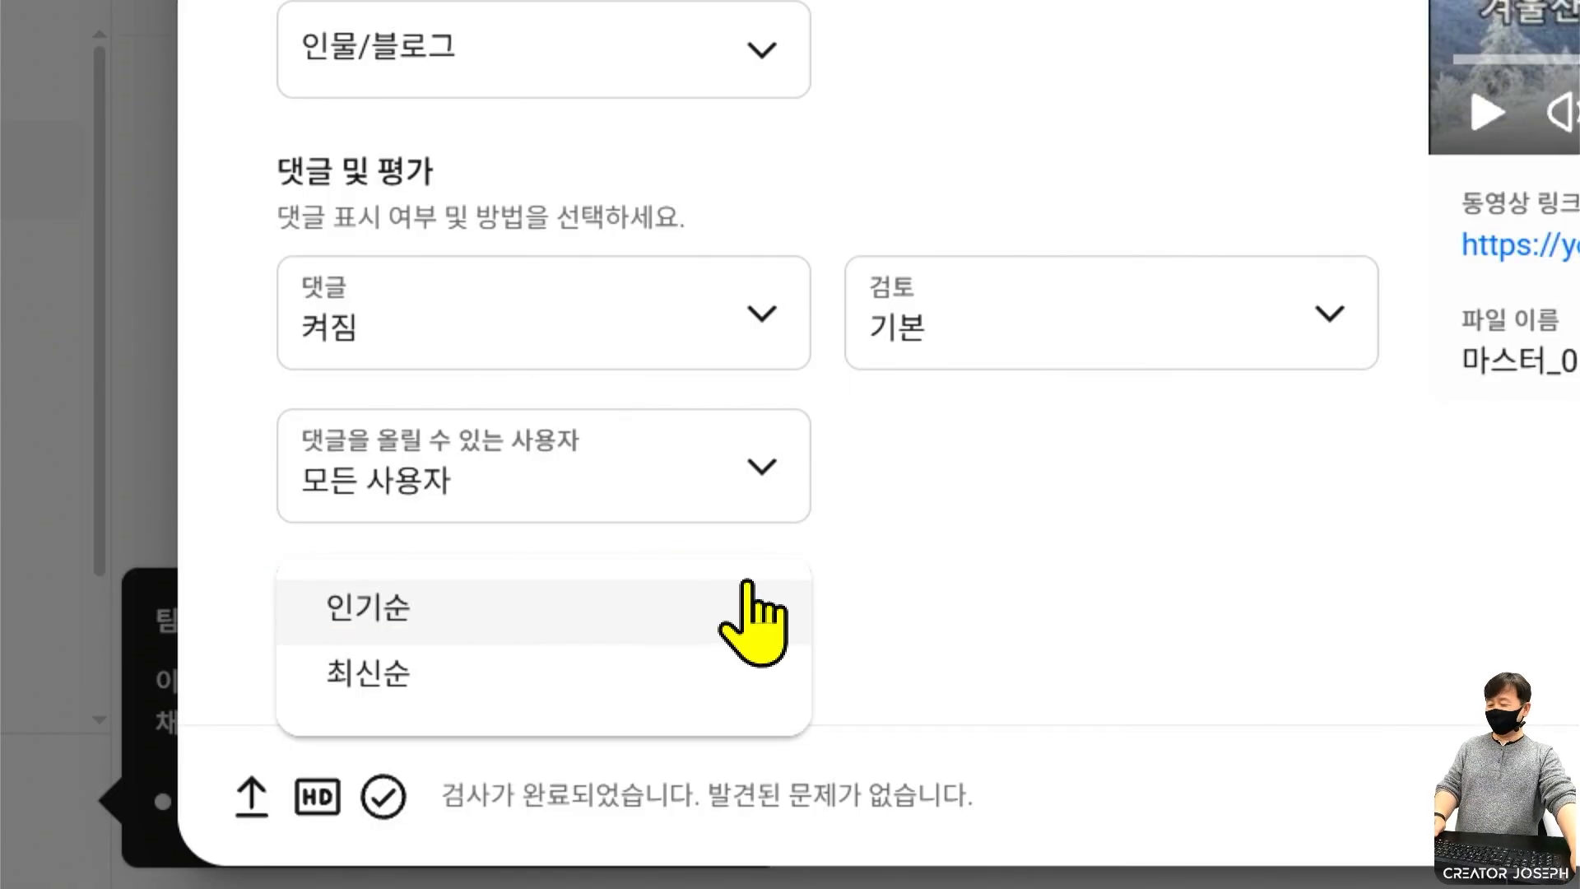
click(911, 590)
Finish the video details and advance past 동영상 요소 without adding anything, to the 검토 stage.
scroll(839, 646, down, 2)
key(ctrl+2)
drag(248, 541, 936, 660)
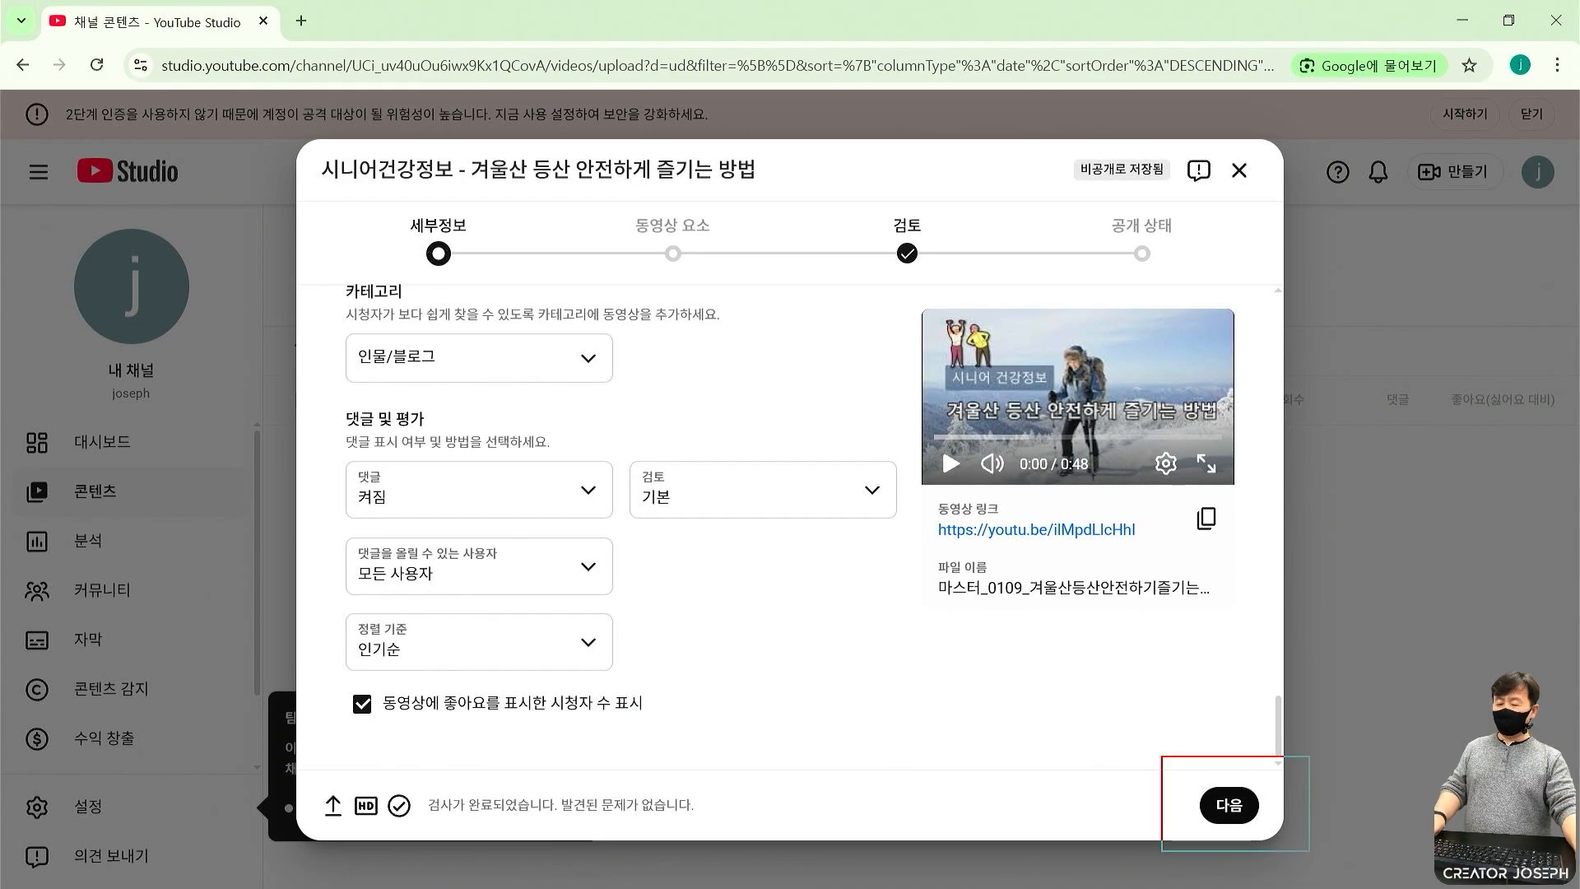
click(1228, 805)
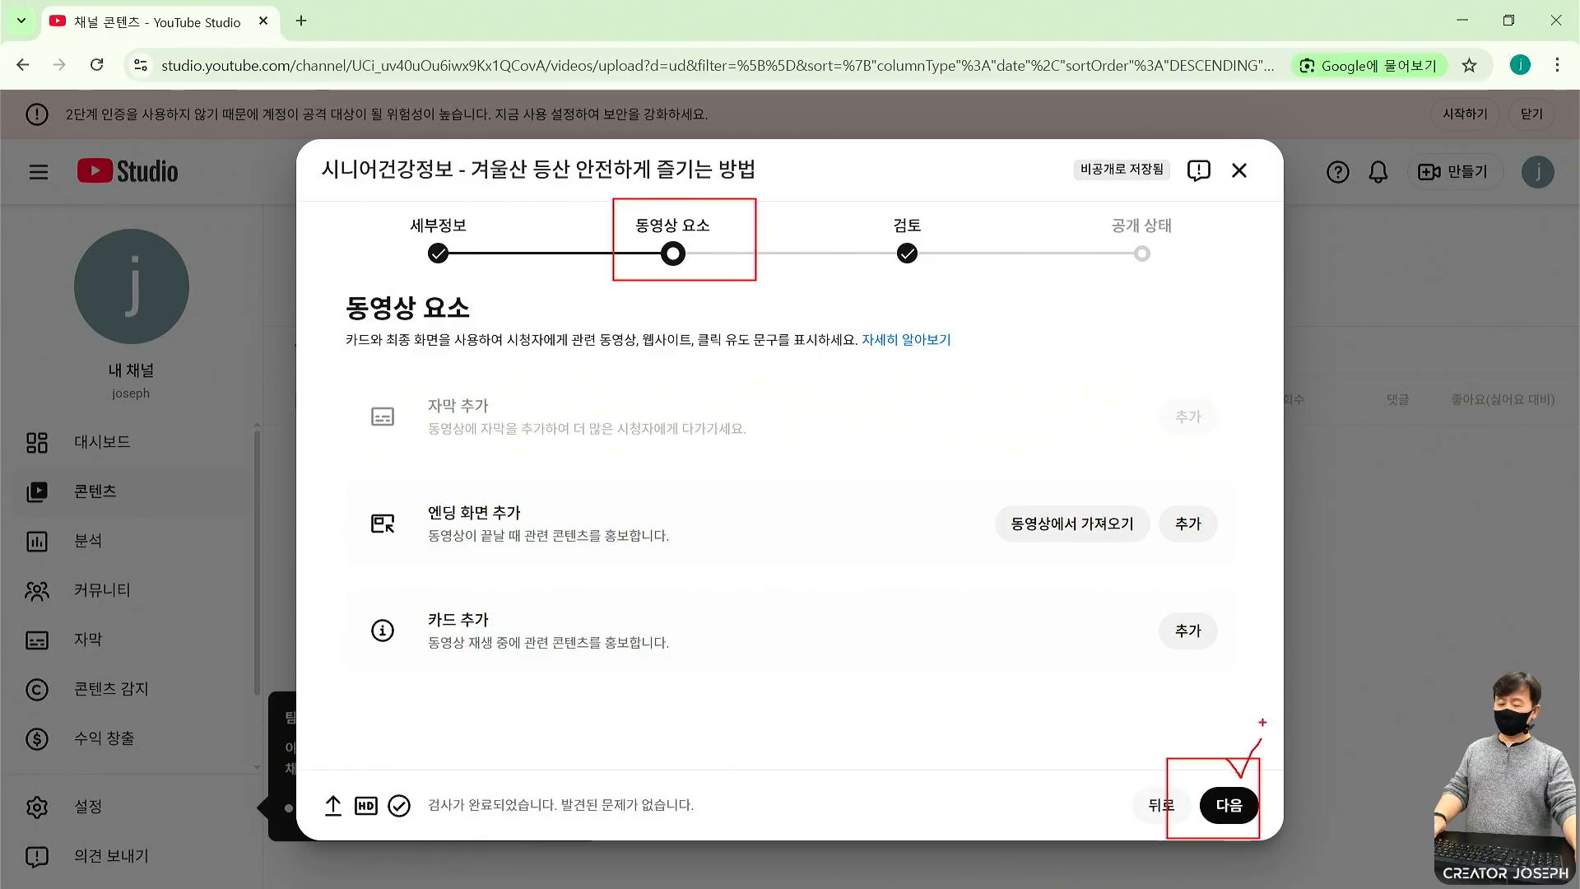
click(1251, 782)
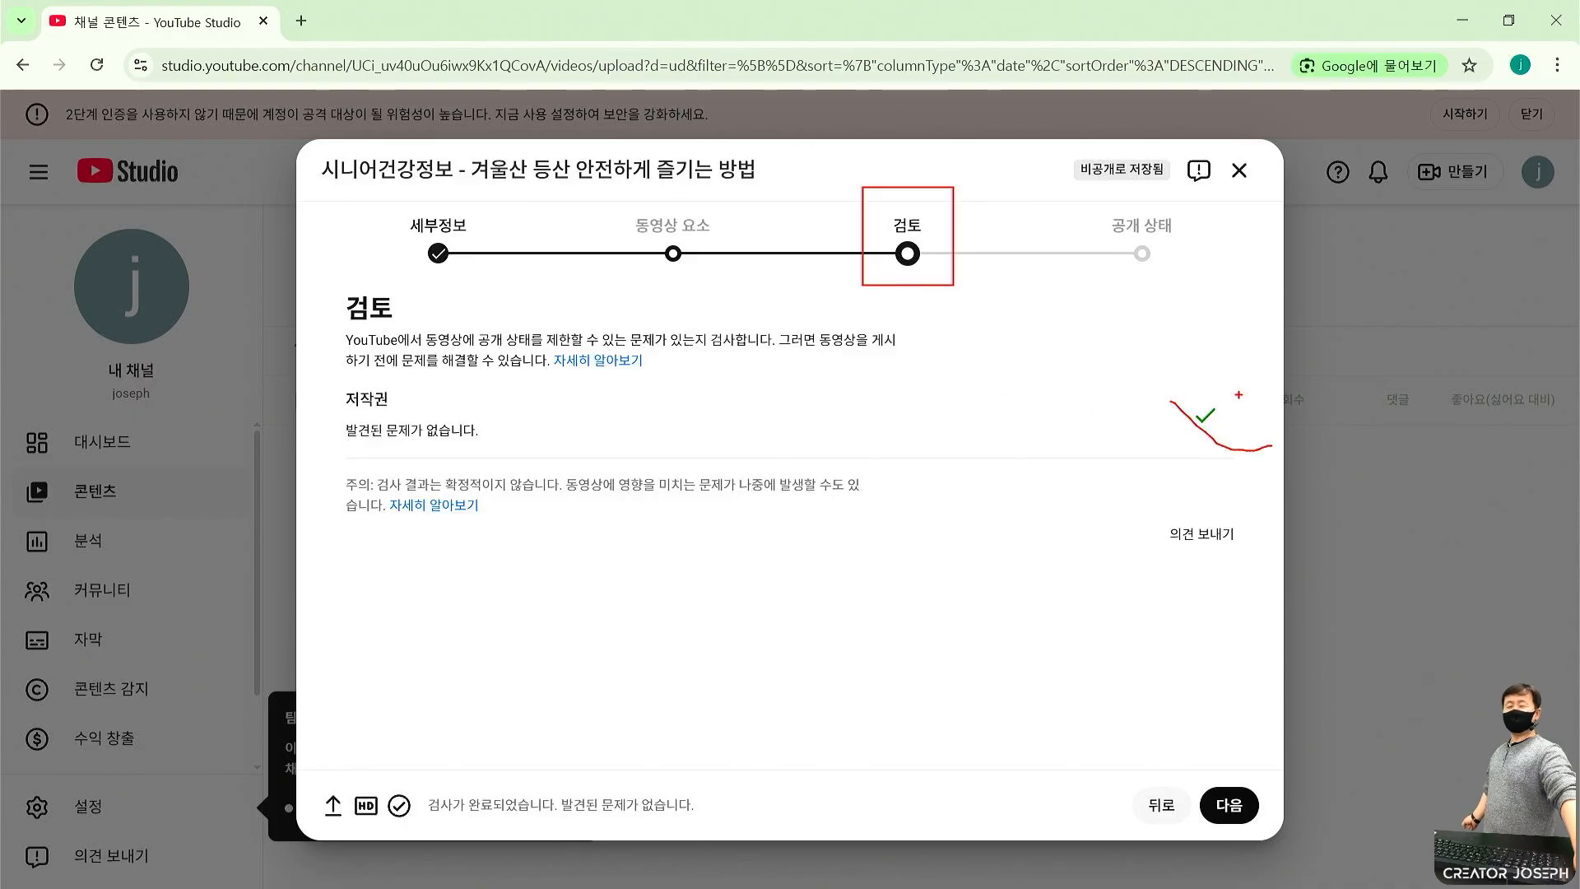
Examine the 저작권 check in the 검토 stage of the upload.
mouse_move(846, 192)
mouse_down()
mouse_move(924, 298)
mouse_move(978, 297)
mouse_up()
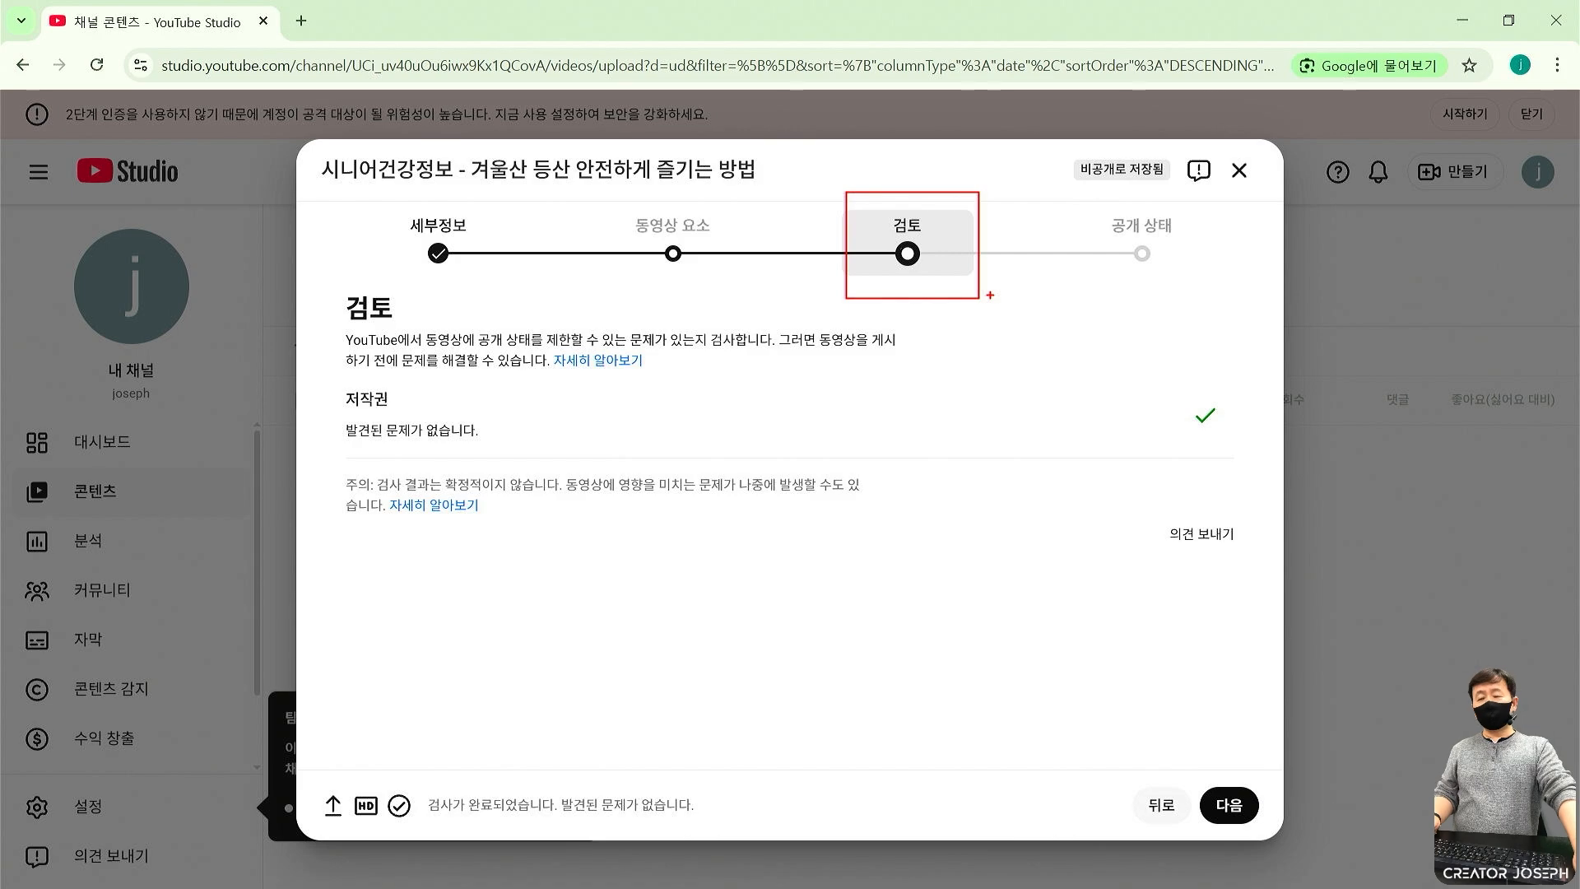
mouse_move(320, 384)
mouse_down()
mouse_move(654, 454)
mouse_move(1253, 473)
mouse_move(1253, 458)
mouse_up()
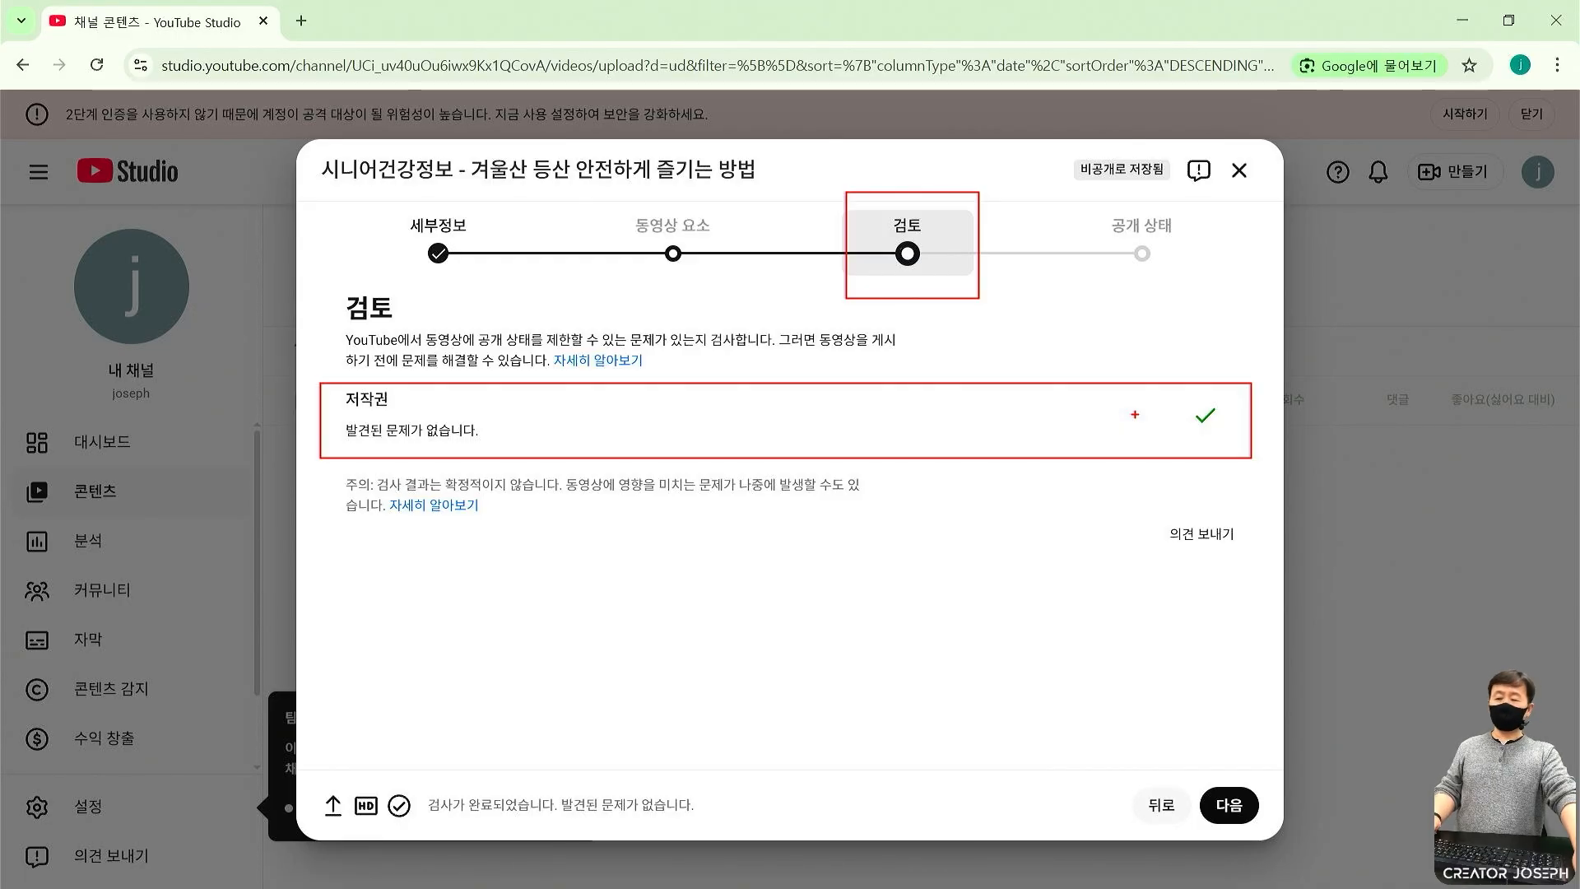
key(Escape)
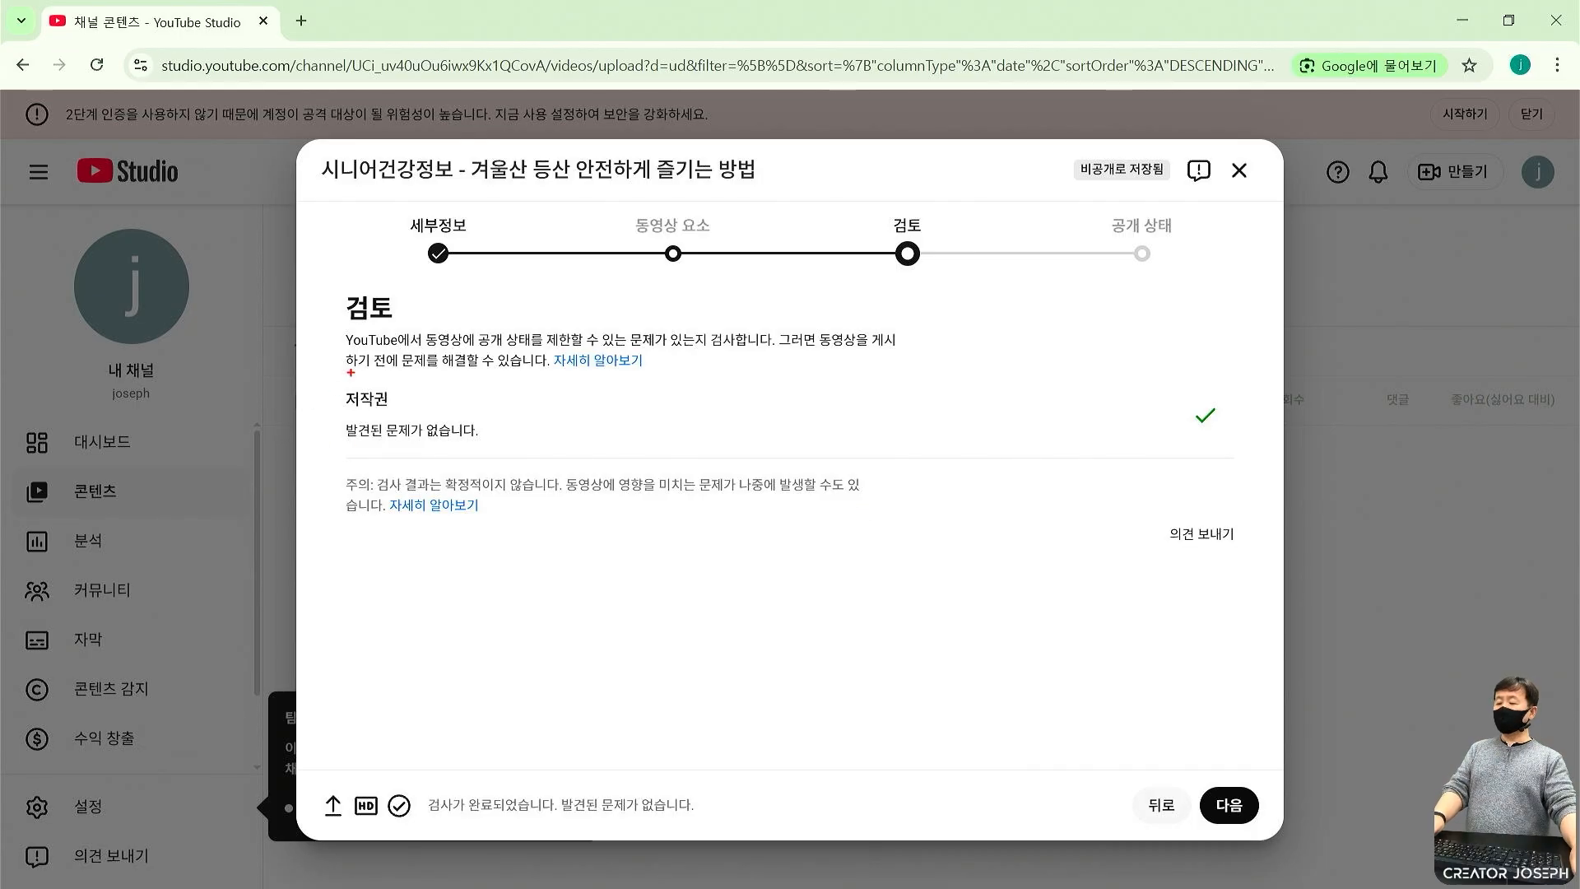
mouse_move(349, 372)
mouse_down()
mouse_move(1136, 503)
mouse_move(1247, 453)
mouse_up()
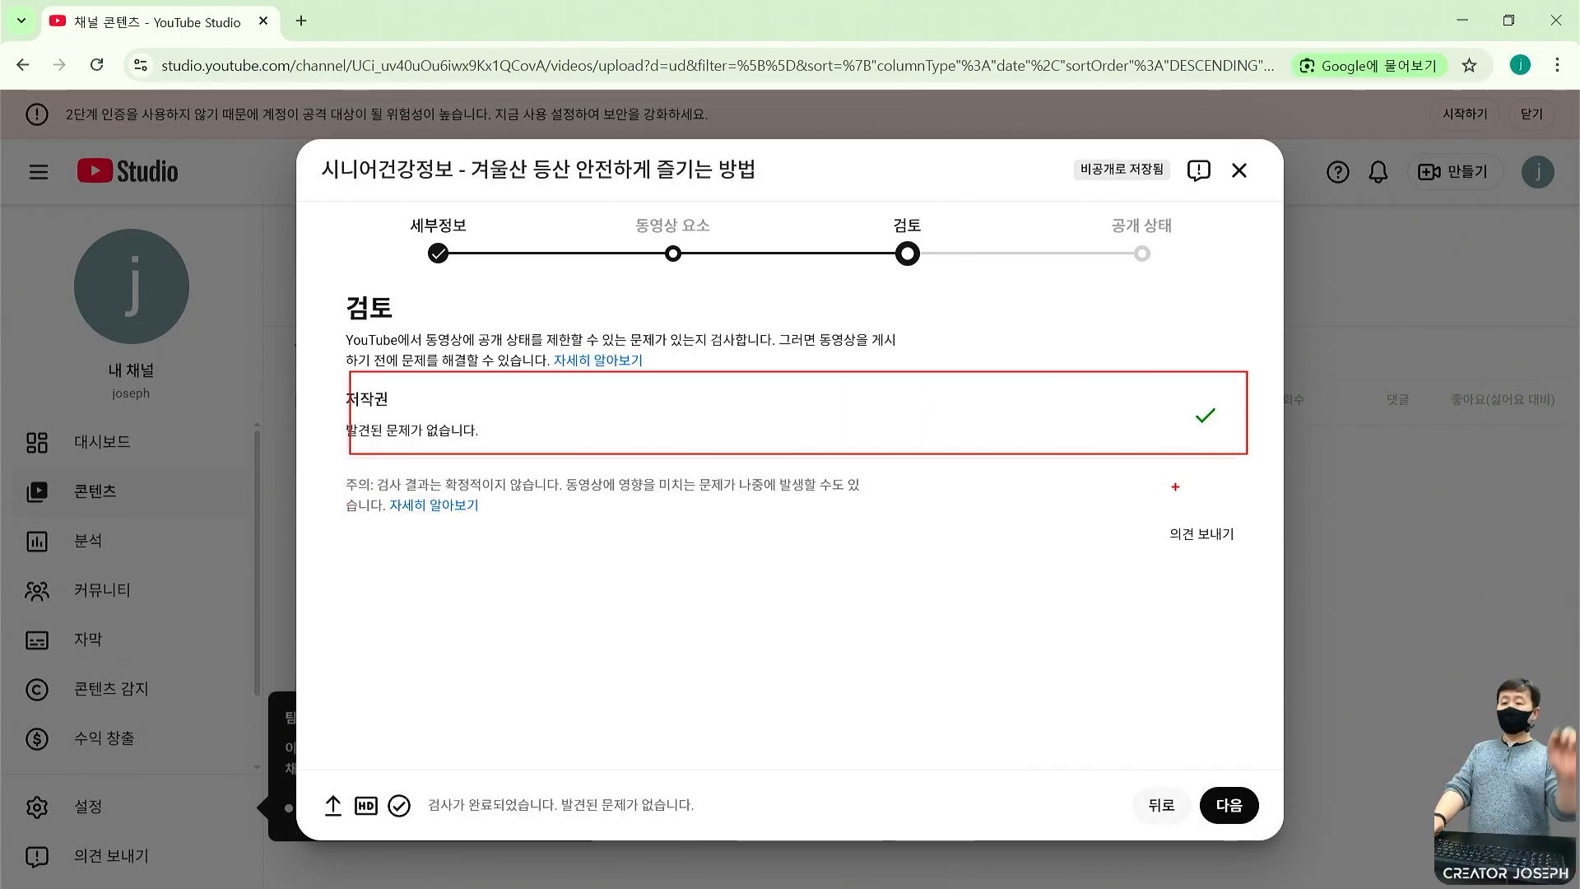
key(Escape)
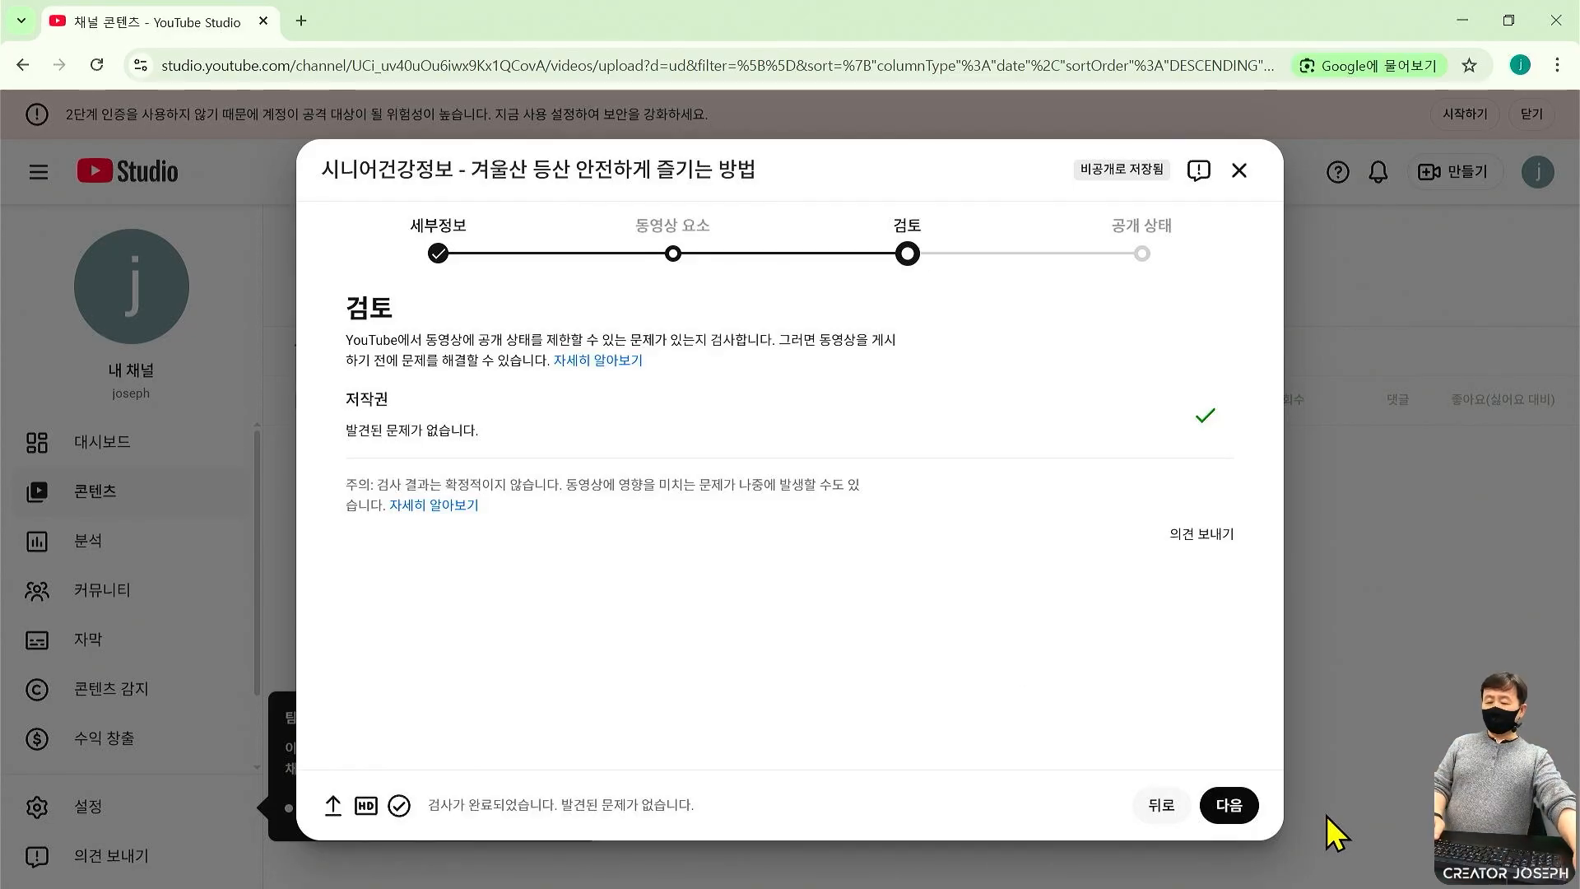
Proceed to the 공개 상태 stage and set the video's visibility to 비공개.
click(1229, 805)
drag(1080, 199, 1212, 300)
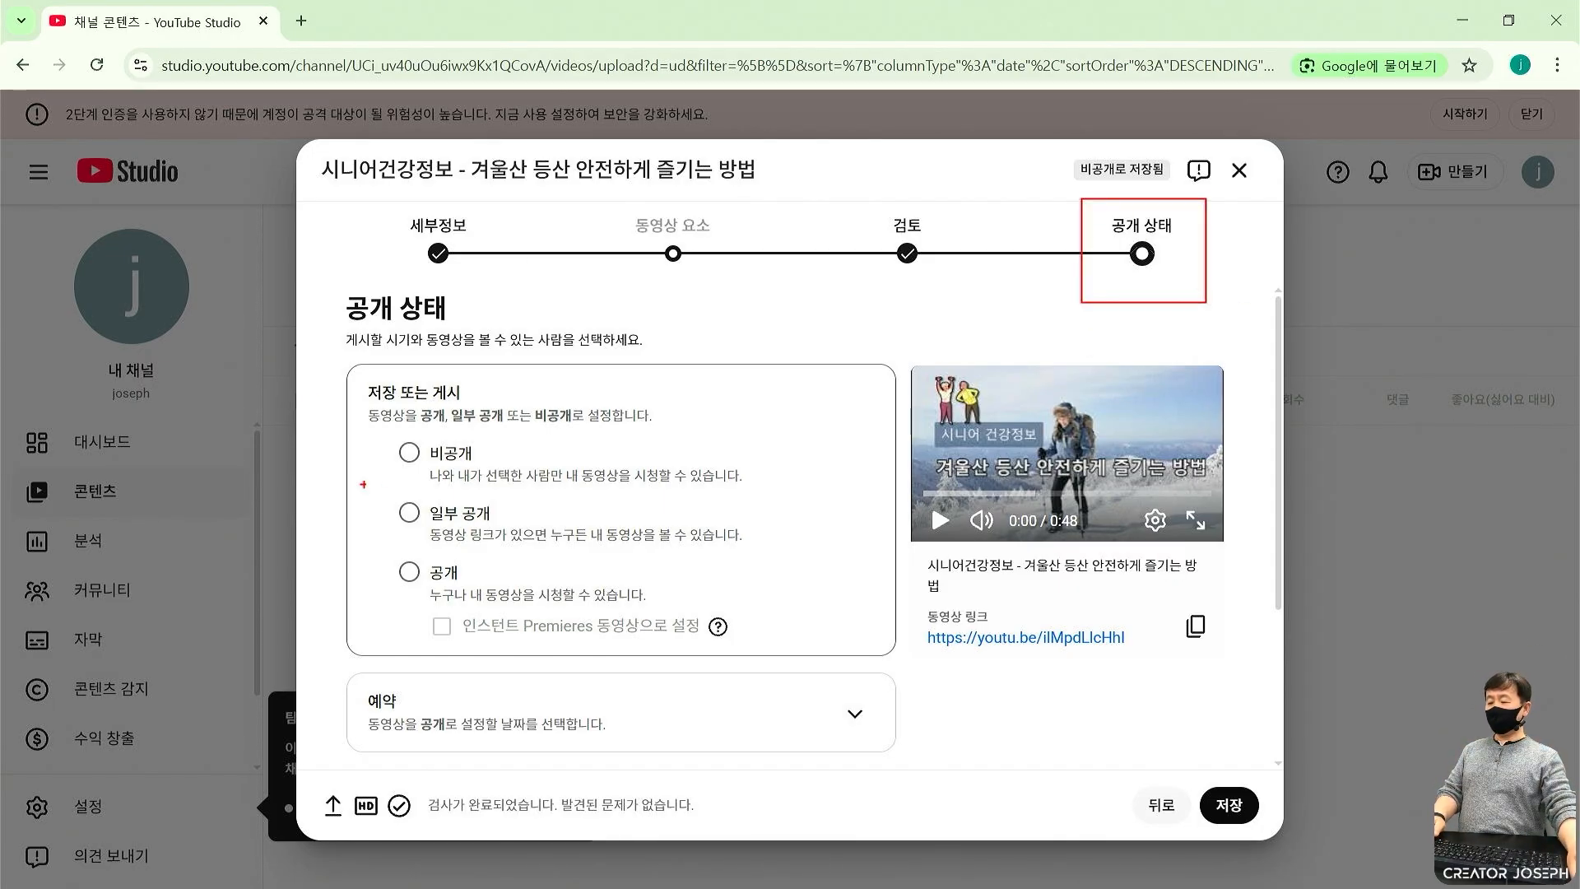
click(409, 453)
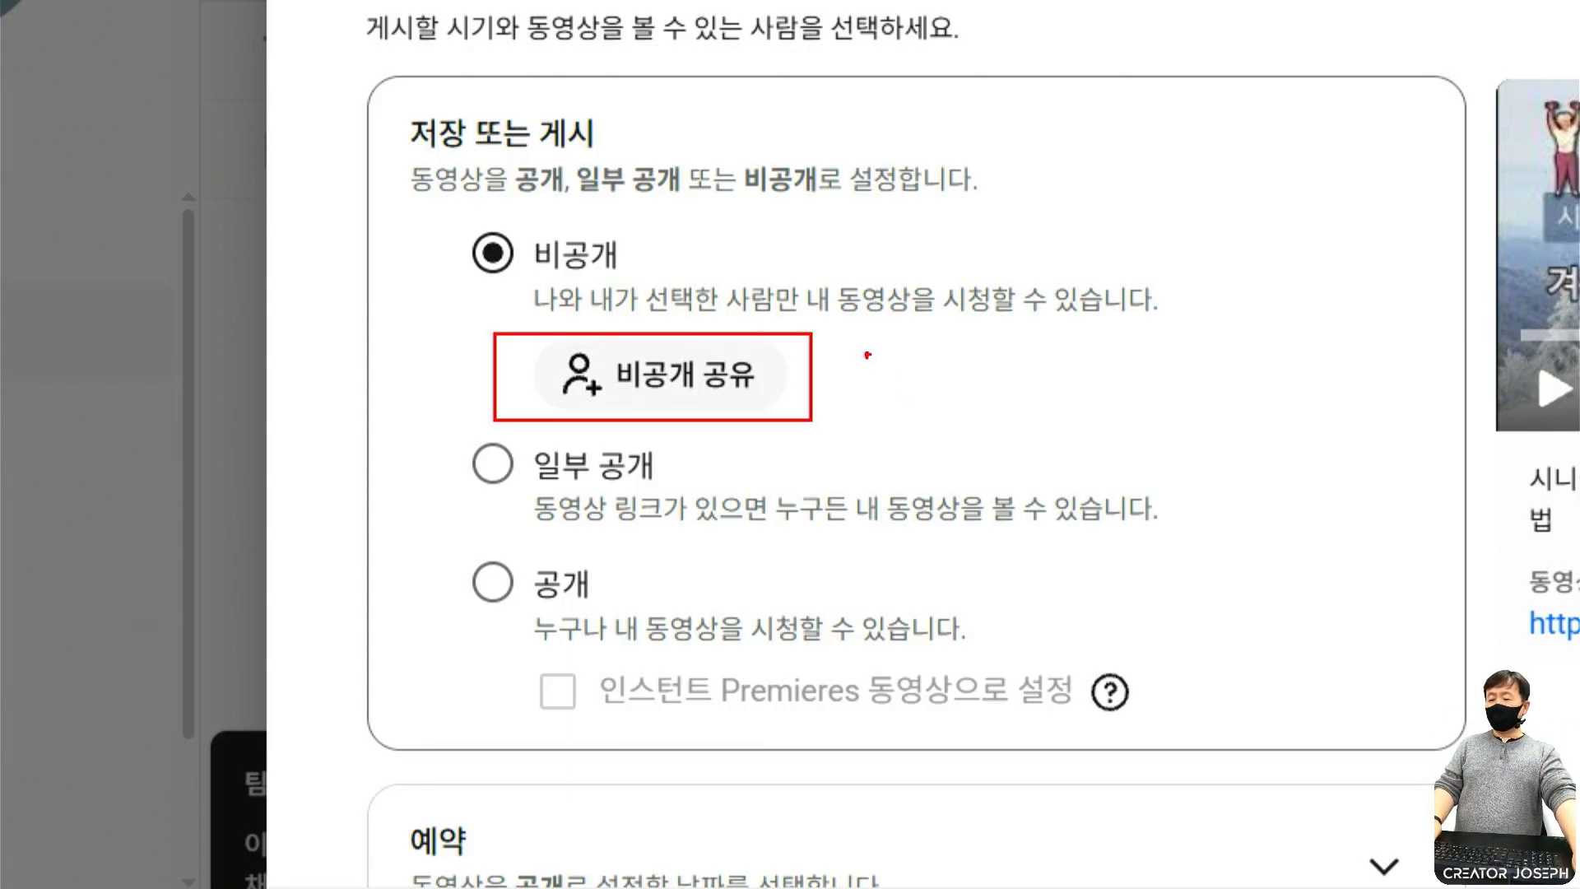
mouse_move(413, 210)
mouse_down()
mouse_move(666, 327)
mouse_move(1300, 438)
mouse_move(1305, 421)
mouse_up()
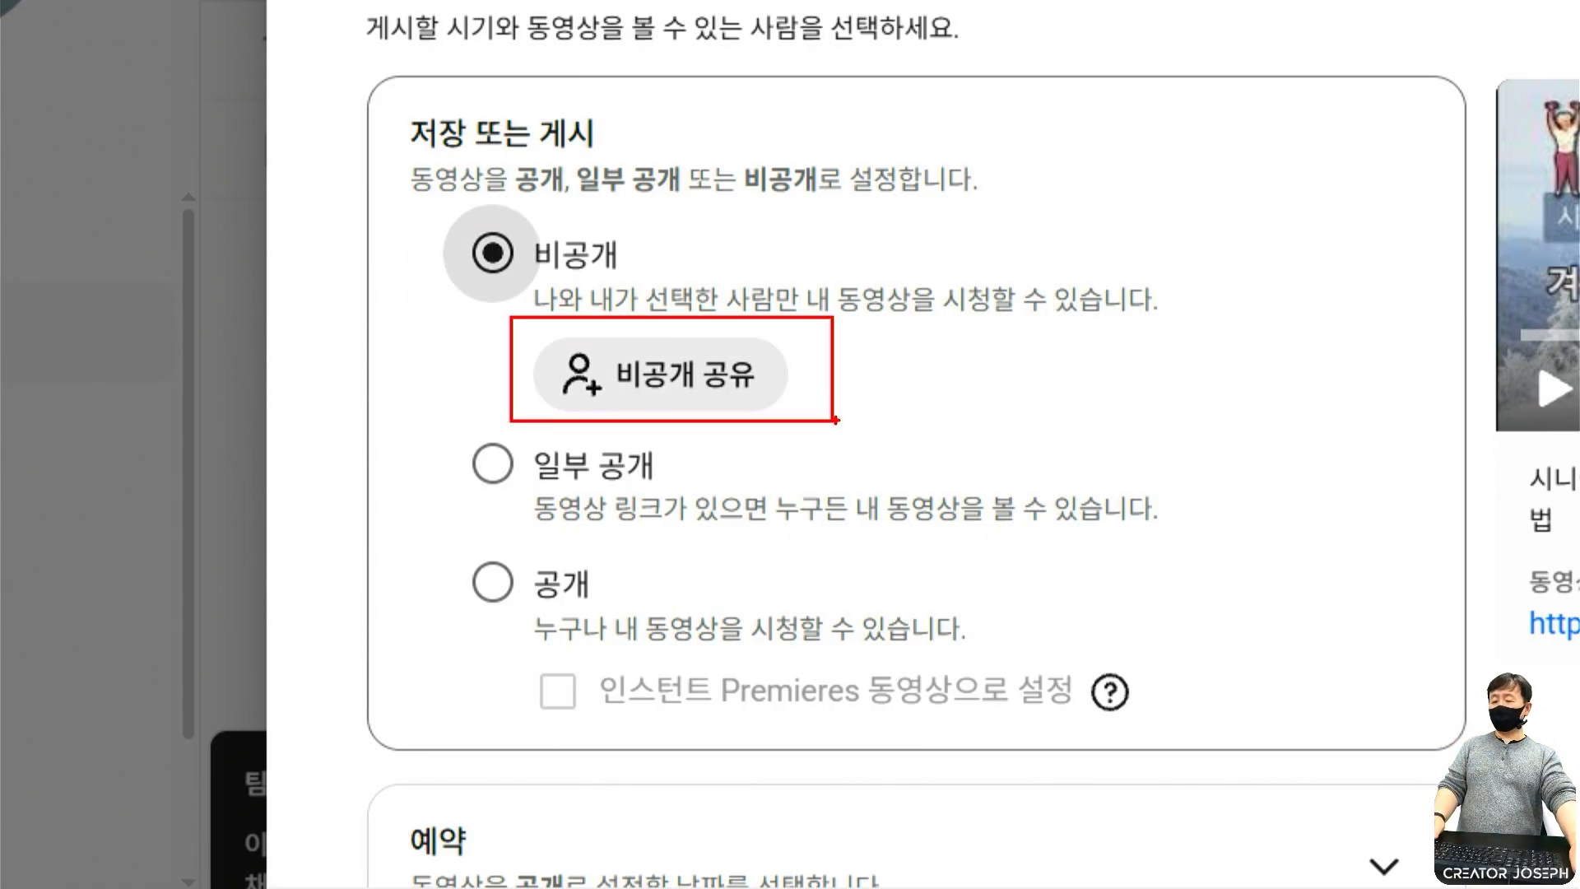
key(Escape)
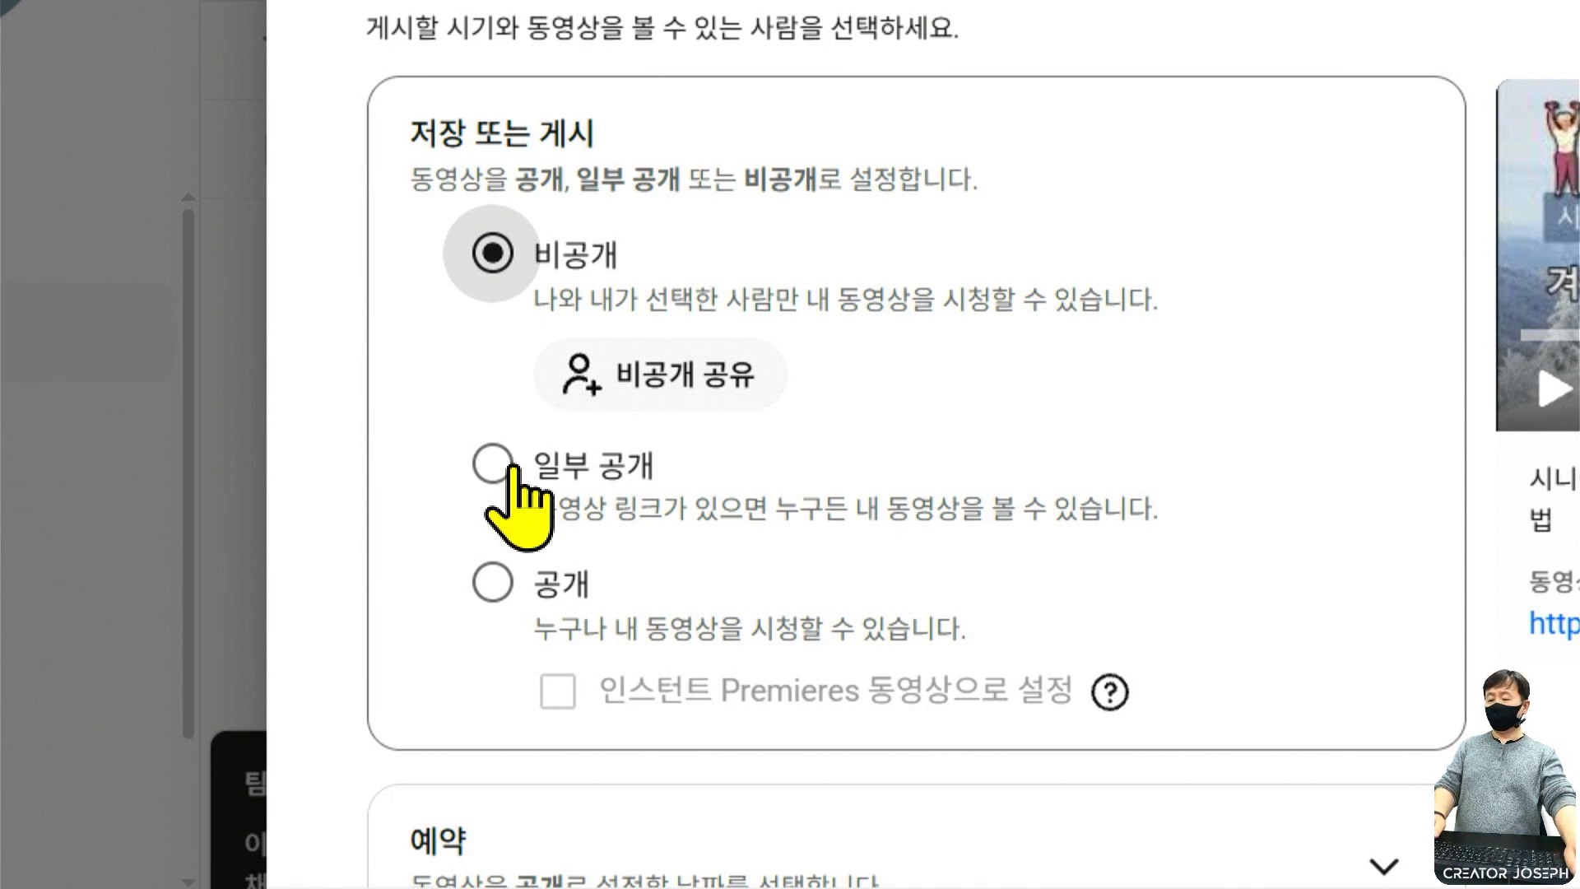
Try the 공개 visibility with "인스턴트 Premieres 동영상으로 설정" switched on and off, and look over the 예약 section.
click(493, 586)
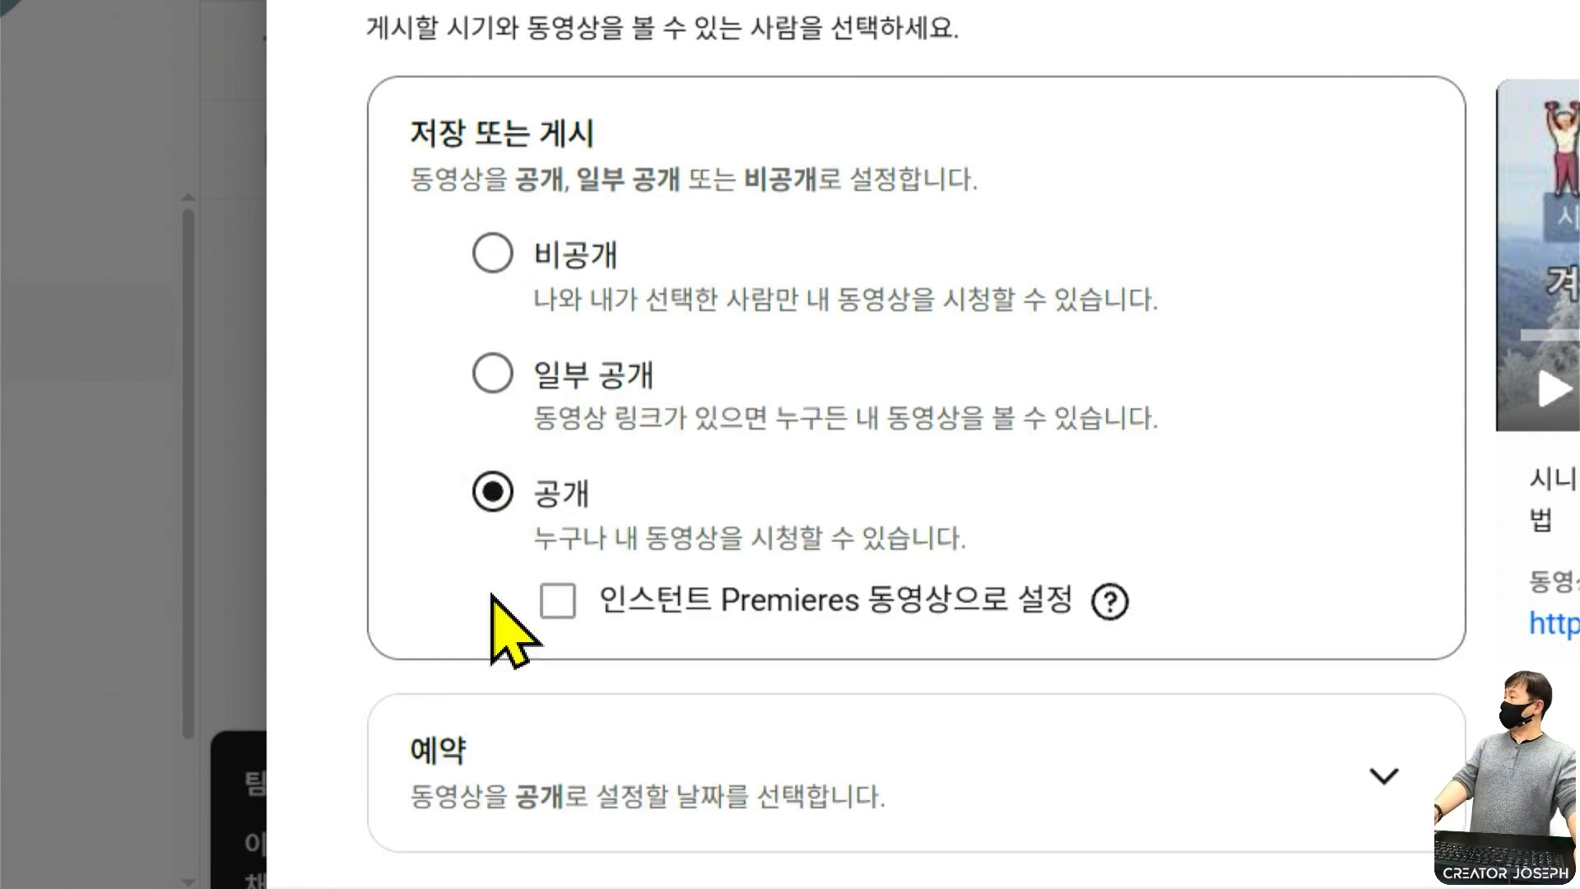
click(557, 599)
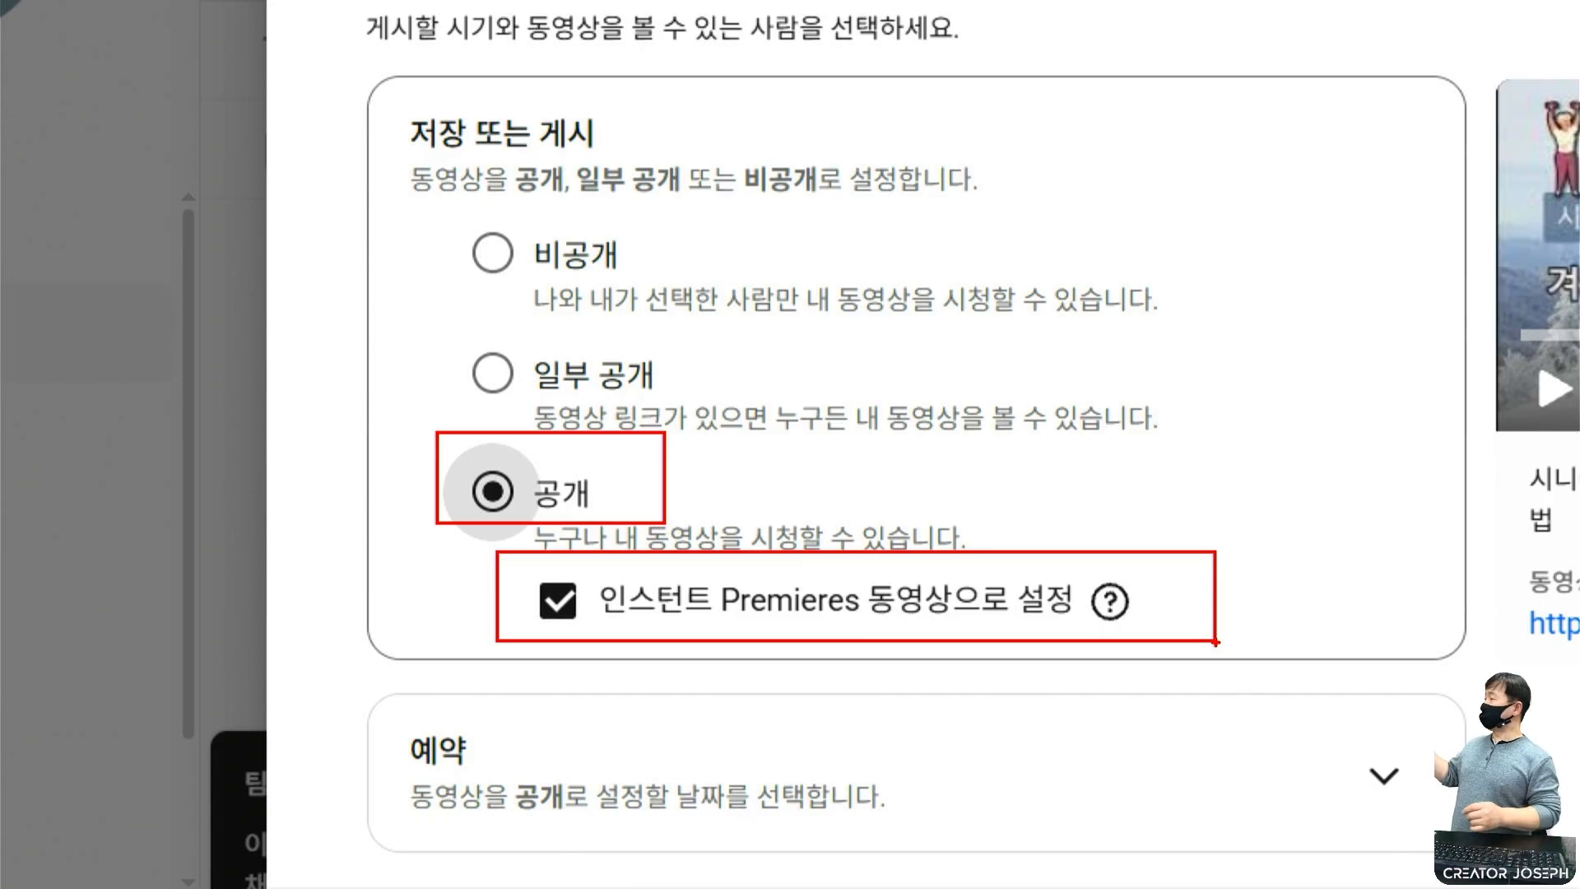
click(557, 600)
scroll(669, 687, down, 5)
drag(562, 329, 1445, 433)
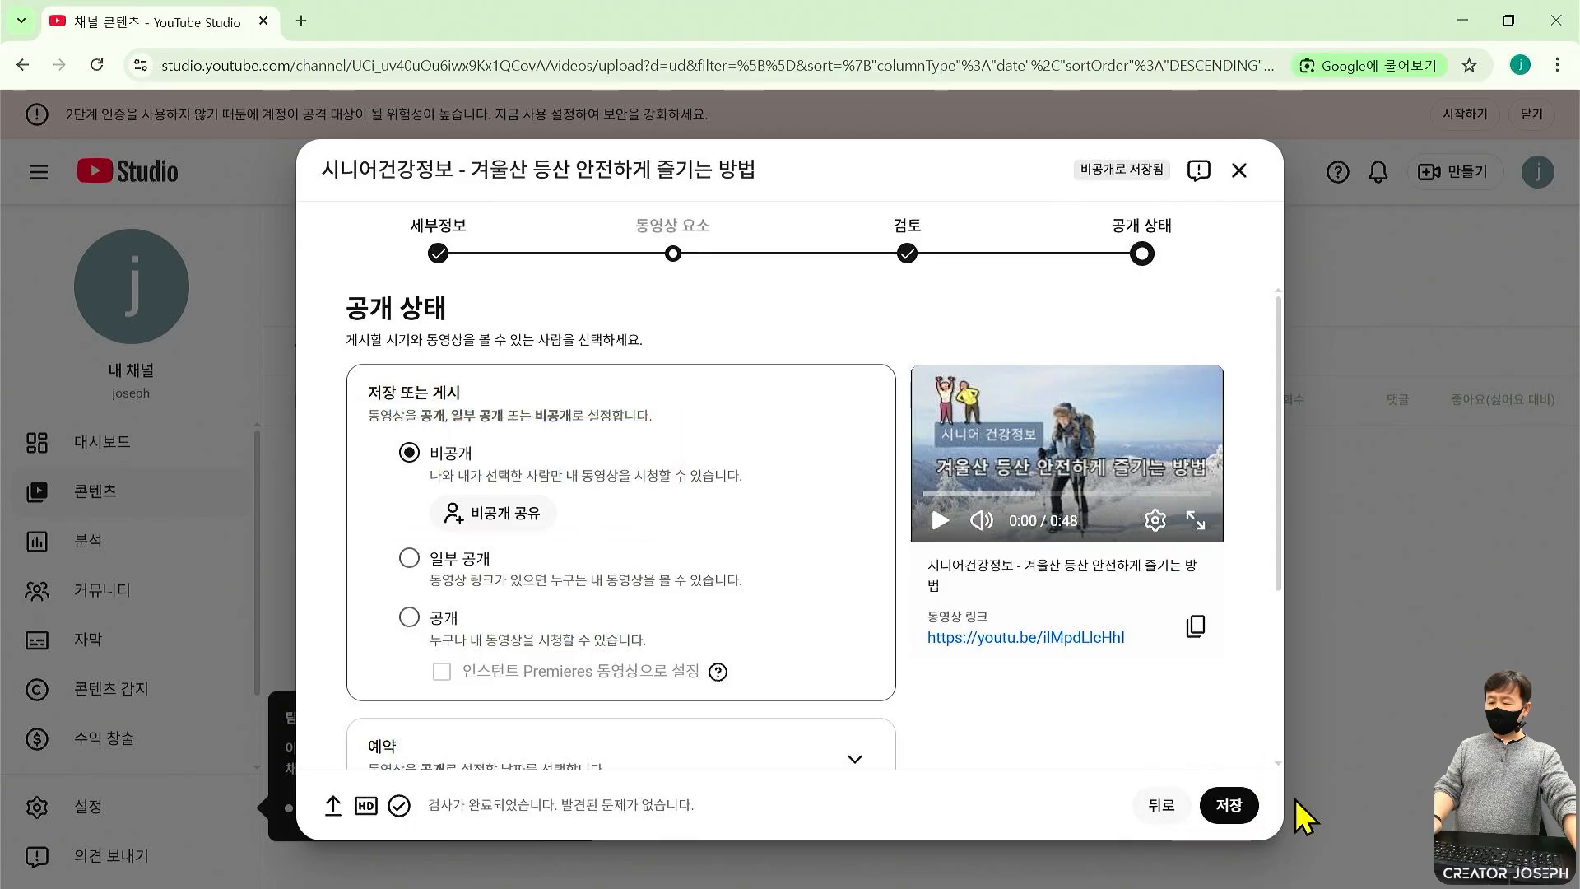
Save the video with 비공개 visibility and check its entry in the 채널 콘텐츠 list.
click(1229, 805)
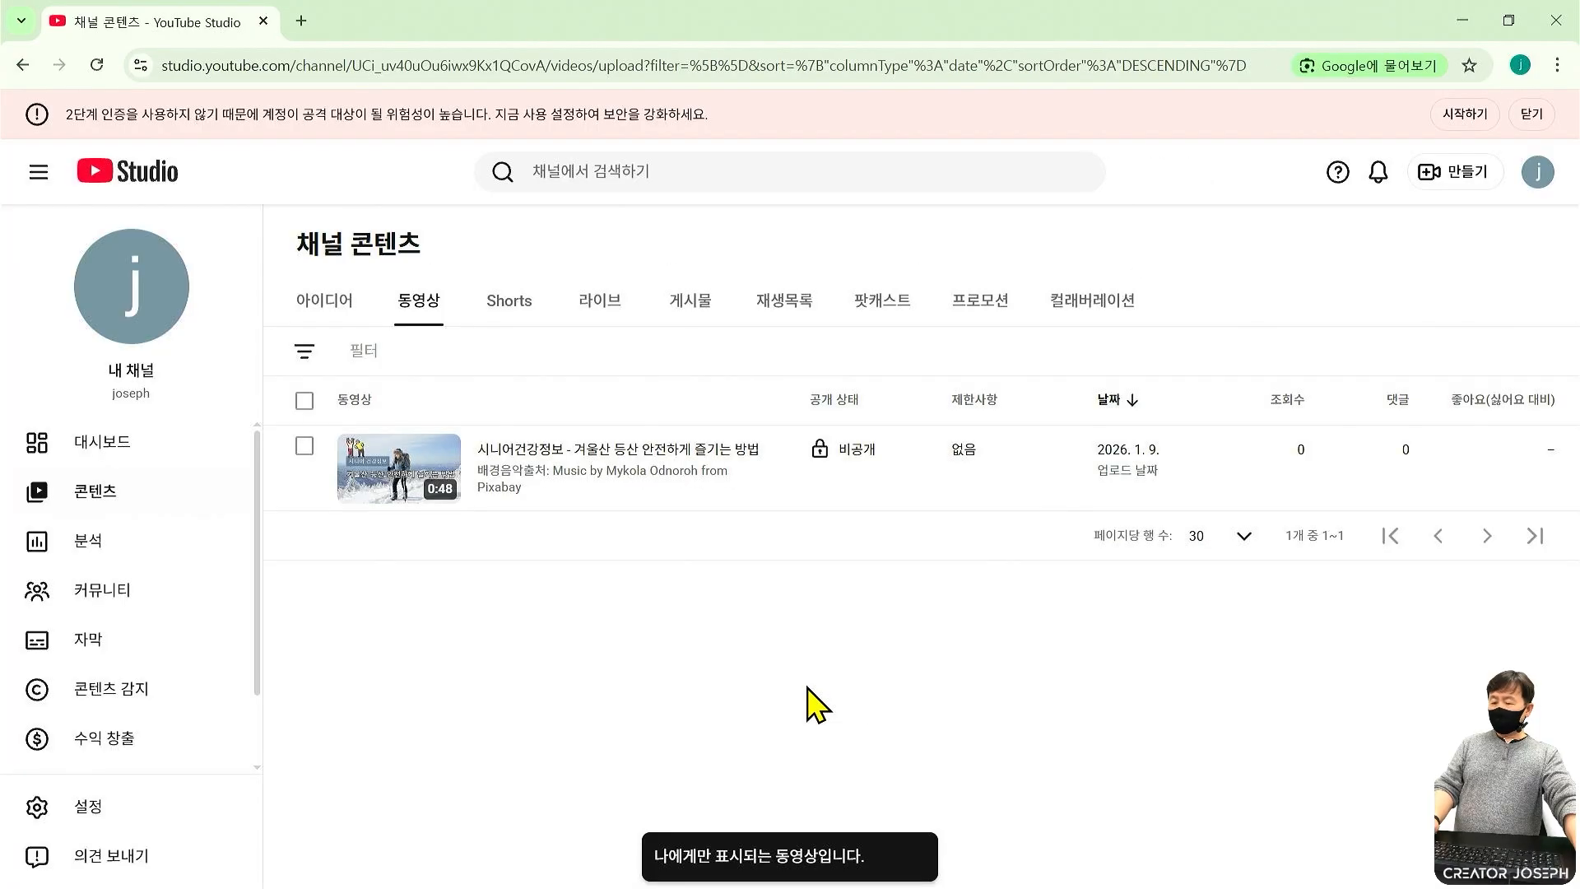
key(ctrl+2)
mouse_move(257, 198)
mouse_down()
mouse_move(448, 292)
mouse_move(483, 280)
mouse_up()
mouse_move(247, 366)
mouse_down()
mouse_move(1187, 518)
mouse_move(1538, 531)
mouse_up()
key(Escape)
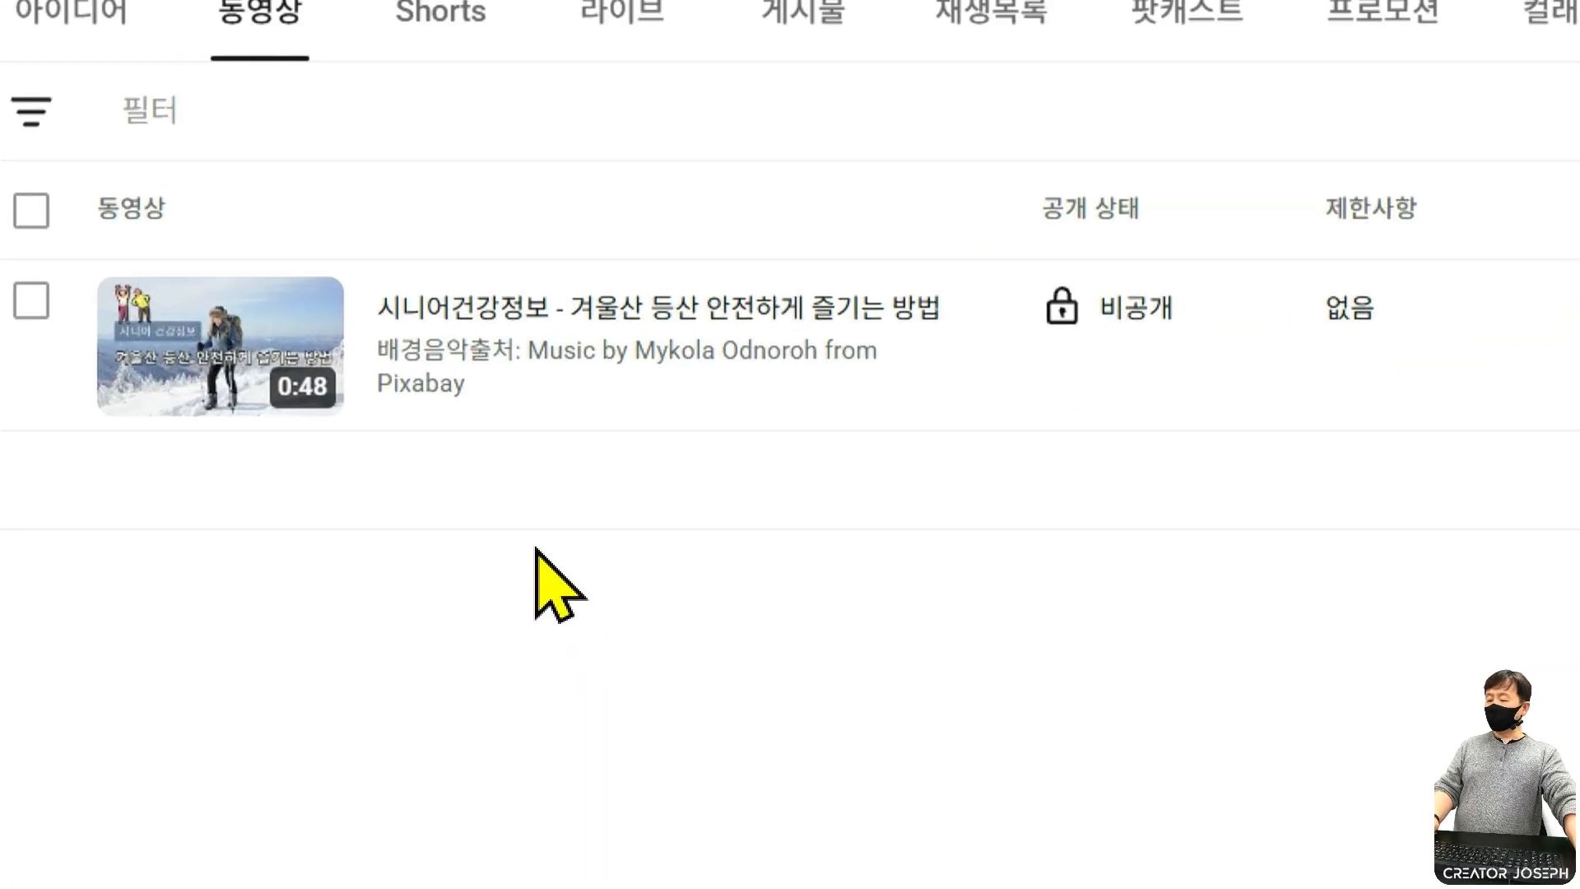
Bring up the uploaded video's action icons in the content list and examine the edit and analytics ones.
mouse_move(555, 408)
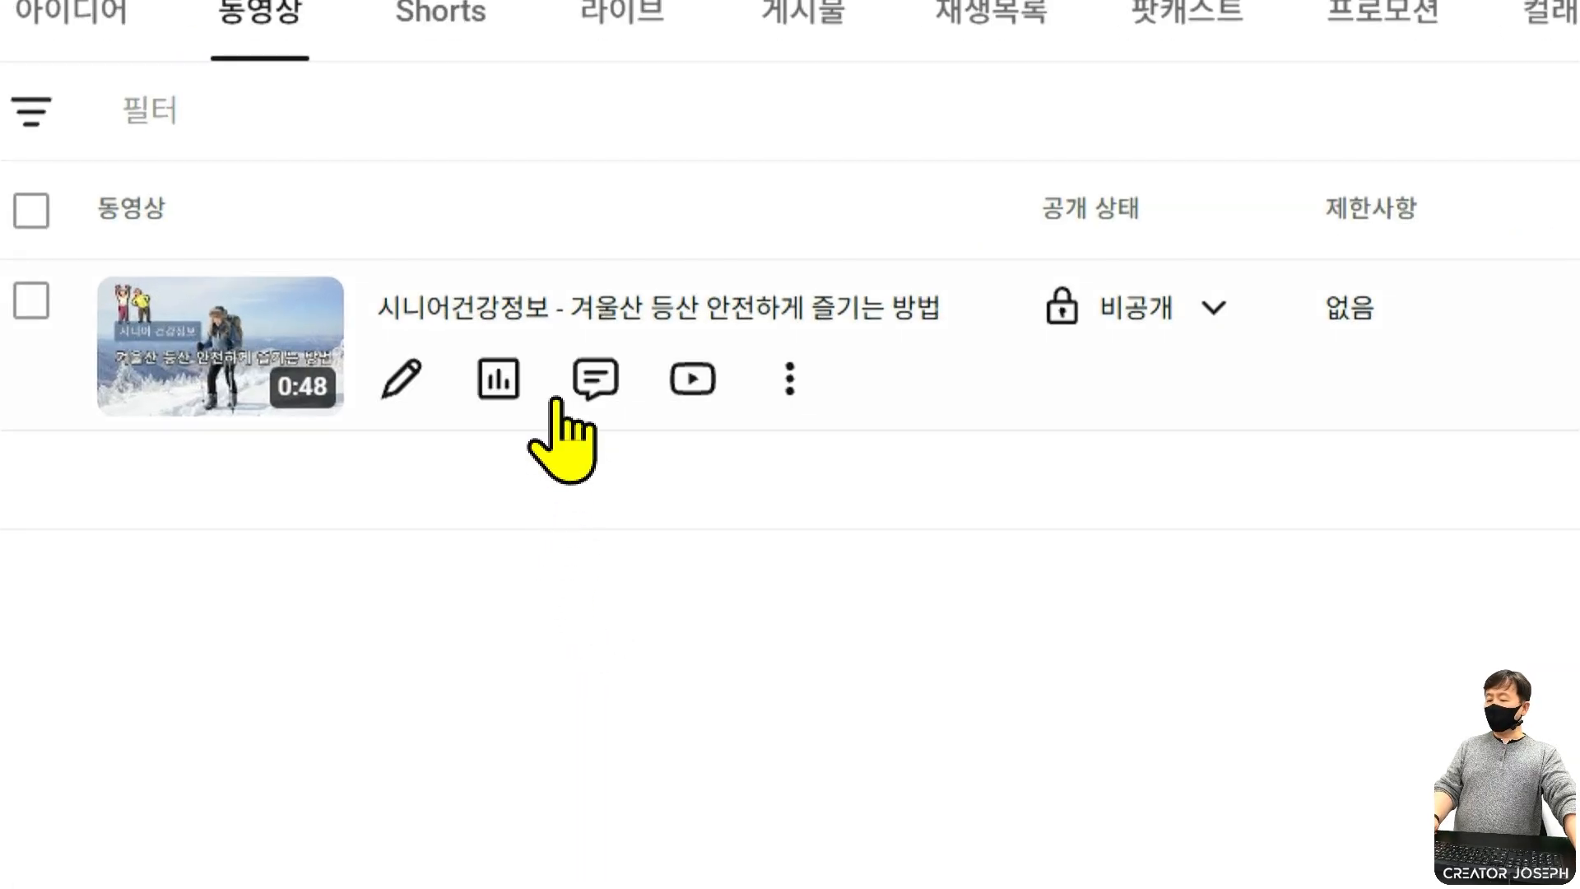
key(ctrl+2)
drag(364, 335, 833, 421)
mouse_move(432, 426)
mouse_down()
mouse_move(387, 425)
mouse_move(352, 394)
mouse_move(379, 327)
mouse_move(434, 339)
mouse_move(442, 413)
mouse_up()
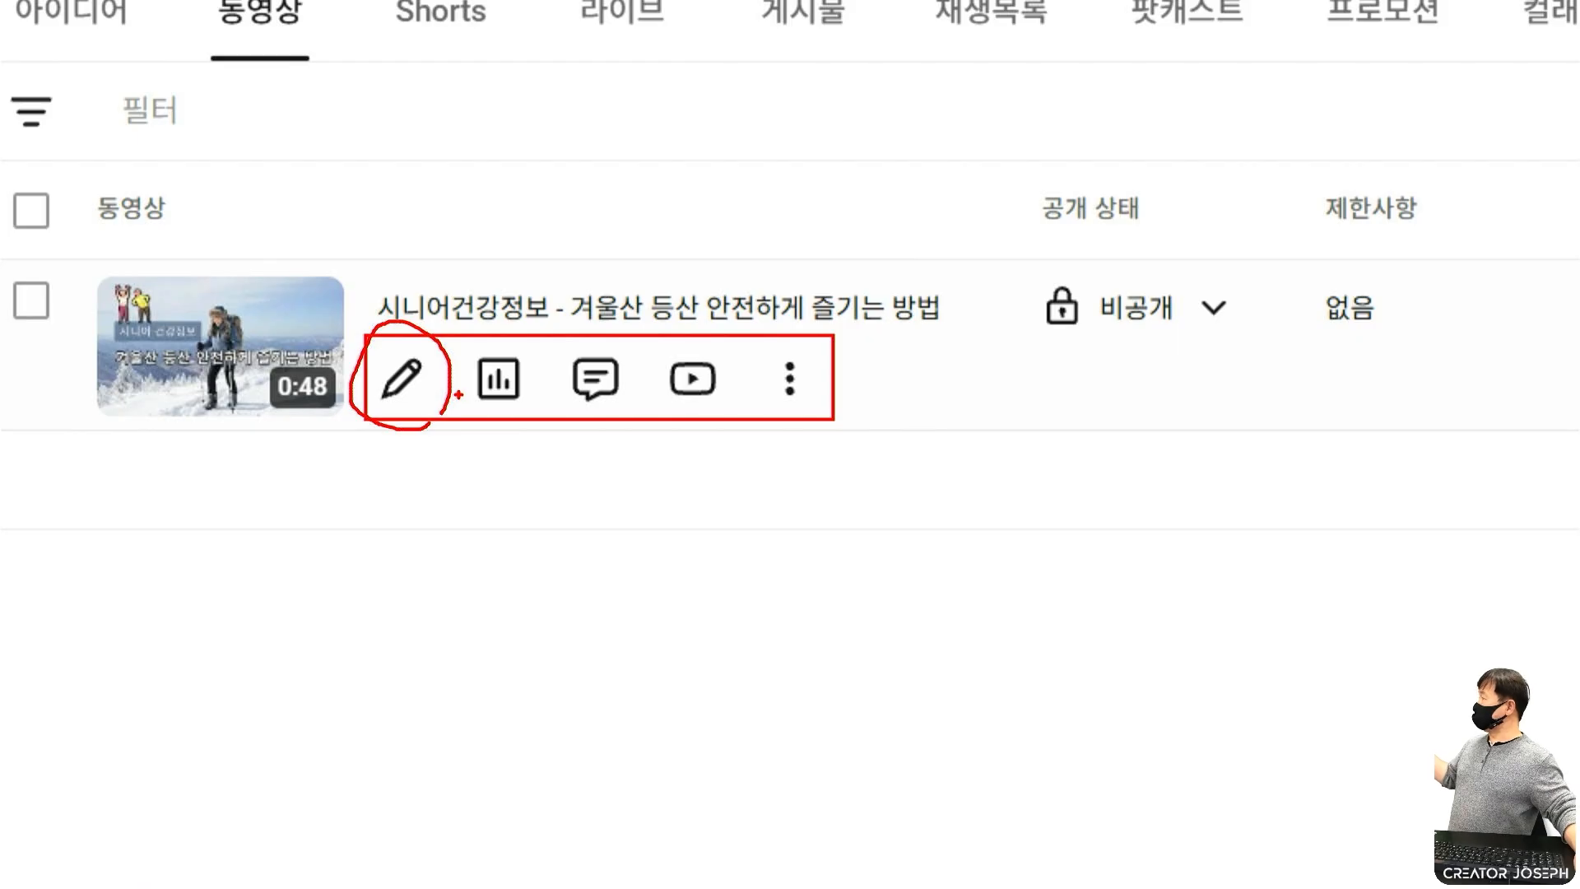
mouse_move(528, 403)
mouse_down()
mouse_move(473, 404)
mouse_move(464, 369)
mouse_move(501, 338)
mouse_move(533, 369)
mouse_move(529, 397)
mouse_move(537, 377)
mouse_move(521, 423)
mouse_move(478, 421)
mouse_move(466, 331)
mouse_move(528, 332)
mouse_move(545, 385)
mouse_up()
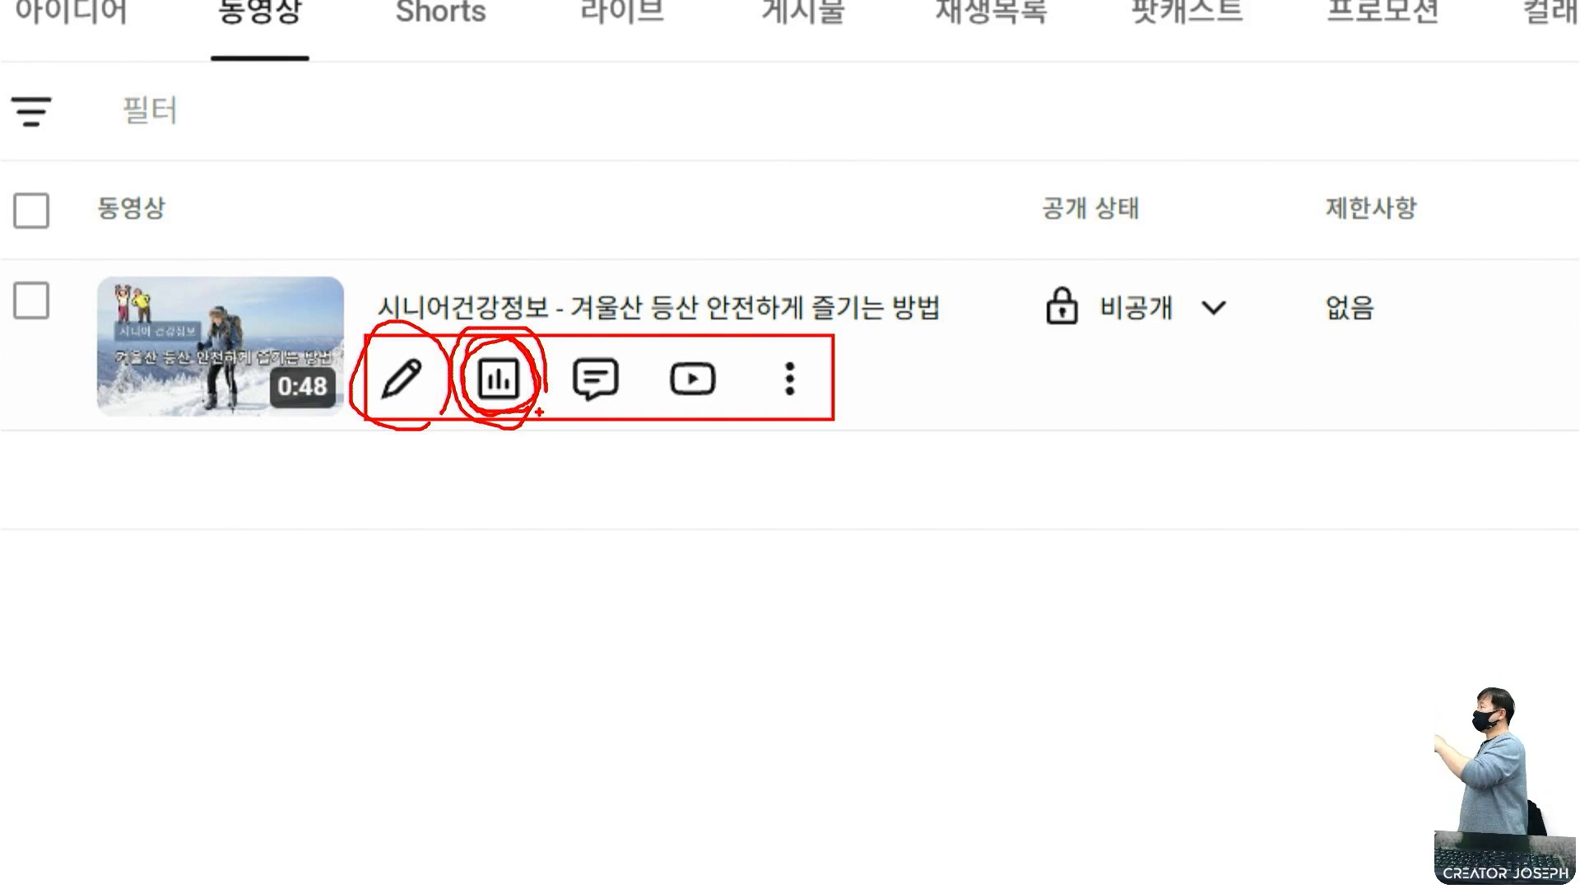
Examine the comments, YouTube viewing and additional options icons beneath the uploaded video's title in the content list.
drag(554, 313, 635, 424)
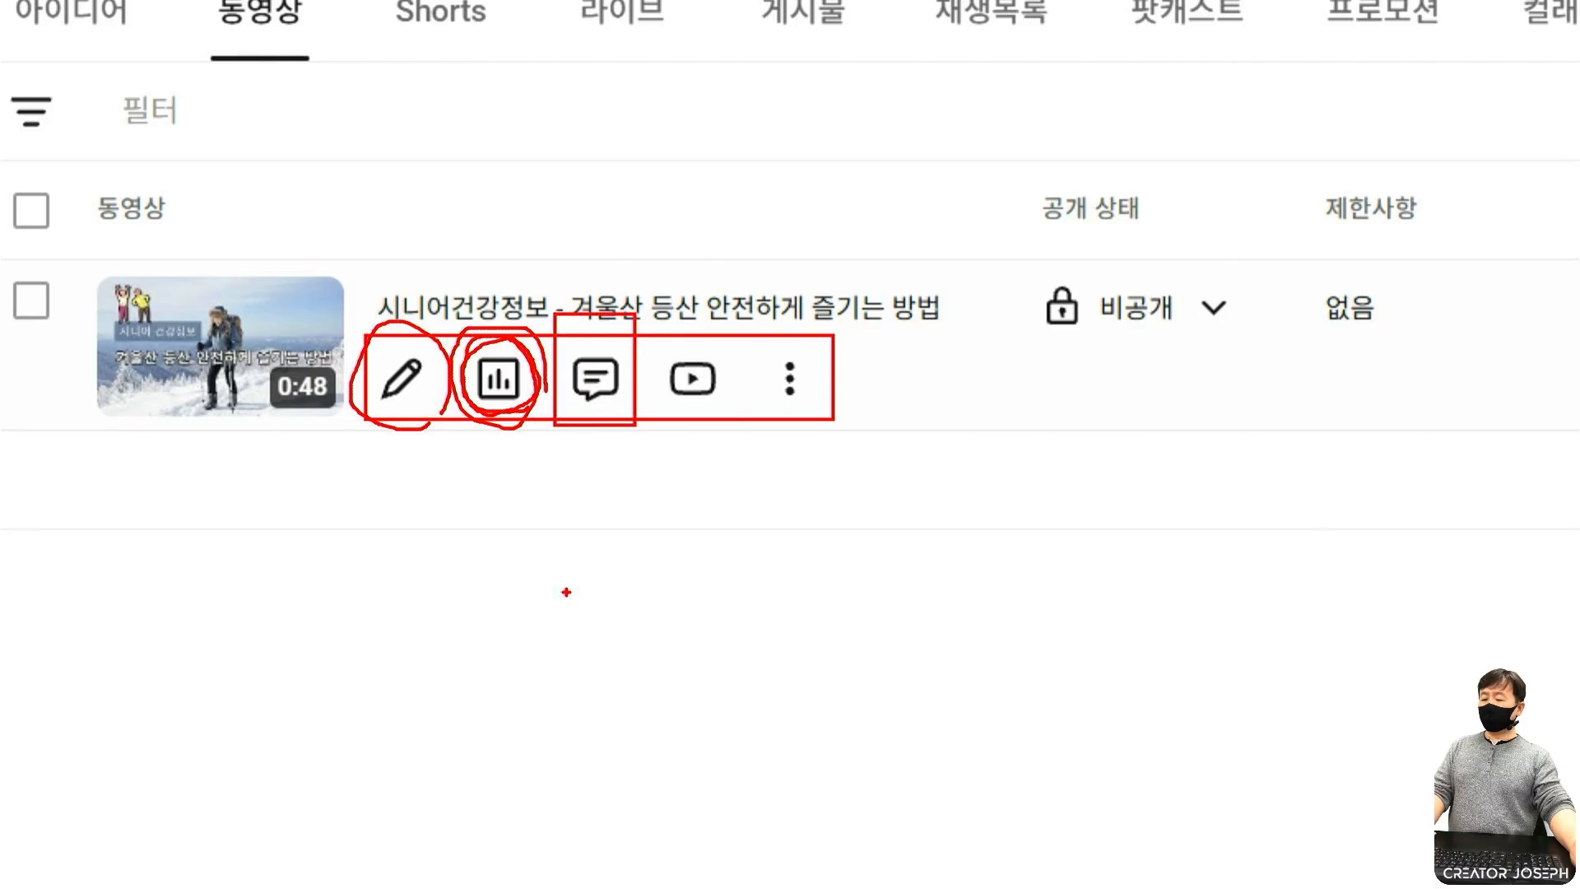
drag(655, 305, 739, 440)
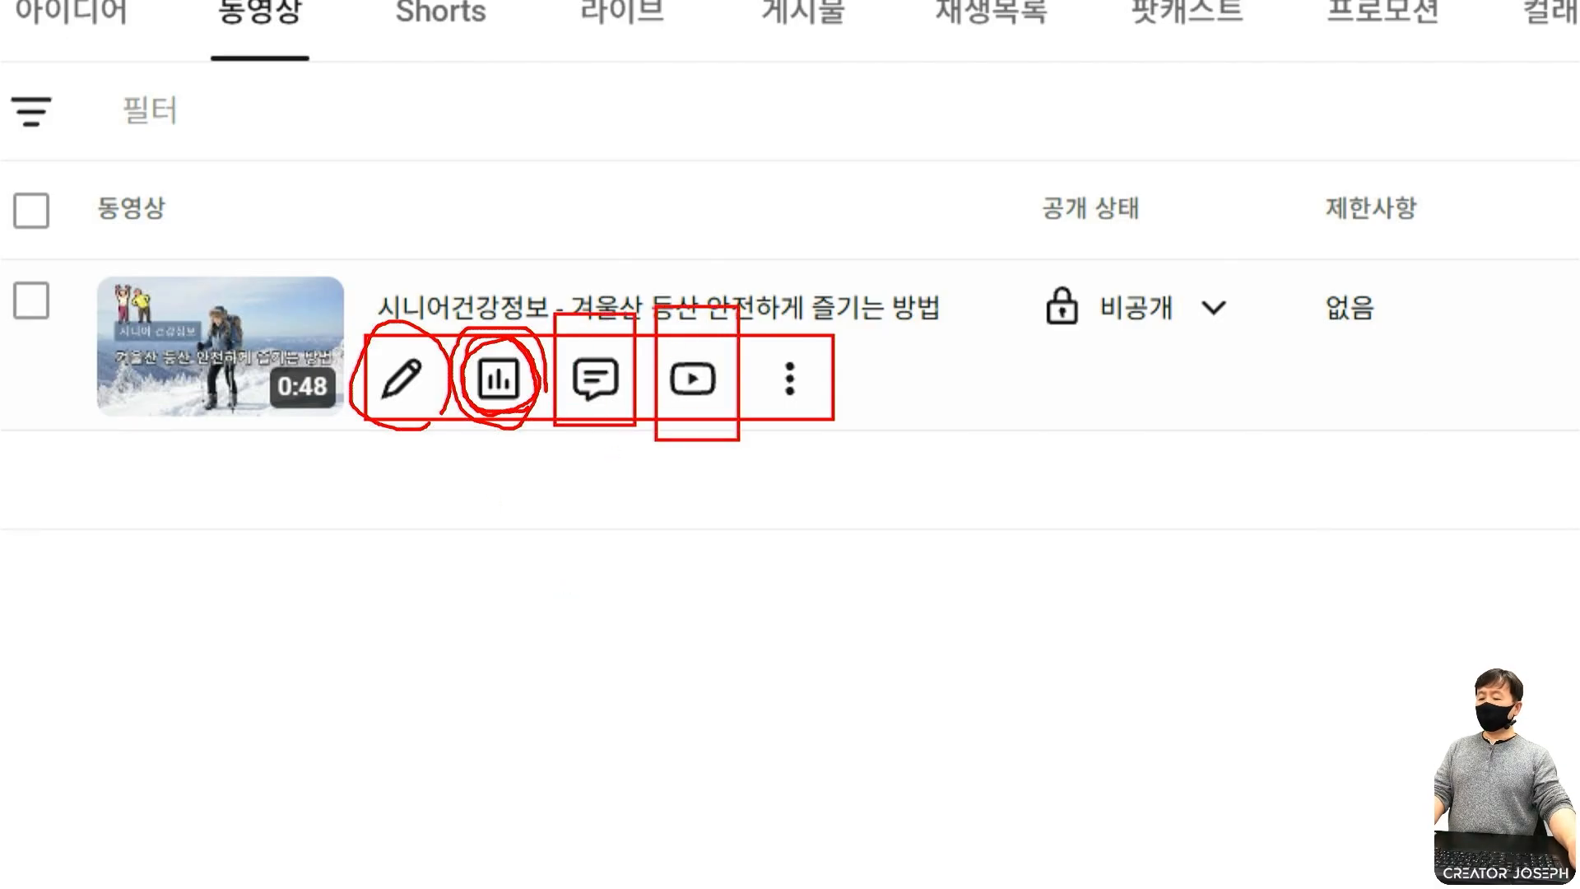
mouse_move(259, 428)
mouse_down()
mouse_move(181, 268)
mouse_move(294, 394)
mouse_up()
drag(663, 269, 700, 328)
key(Escape)
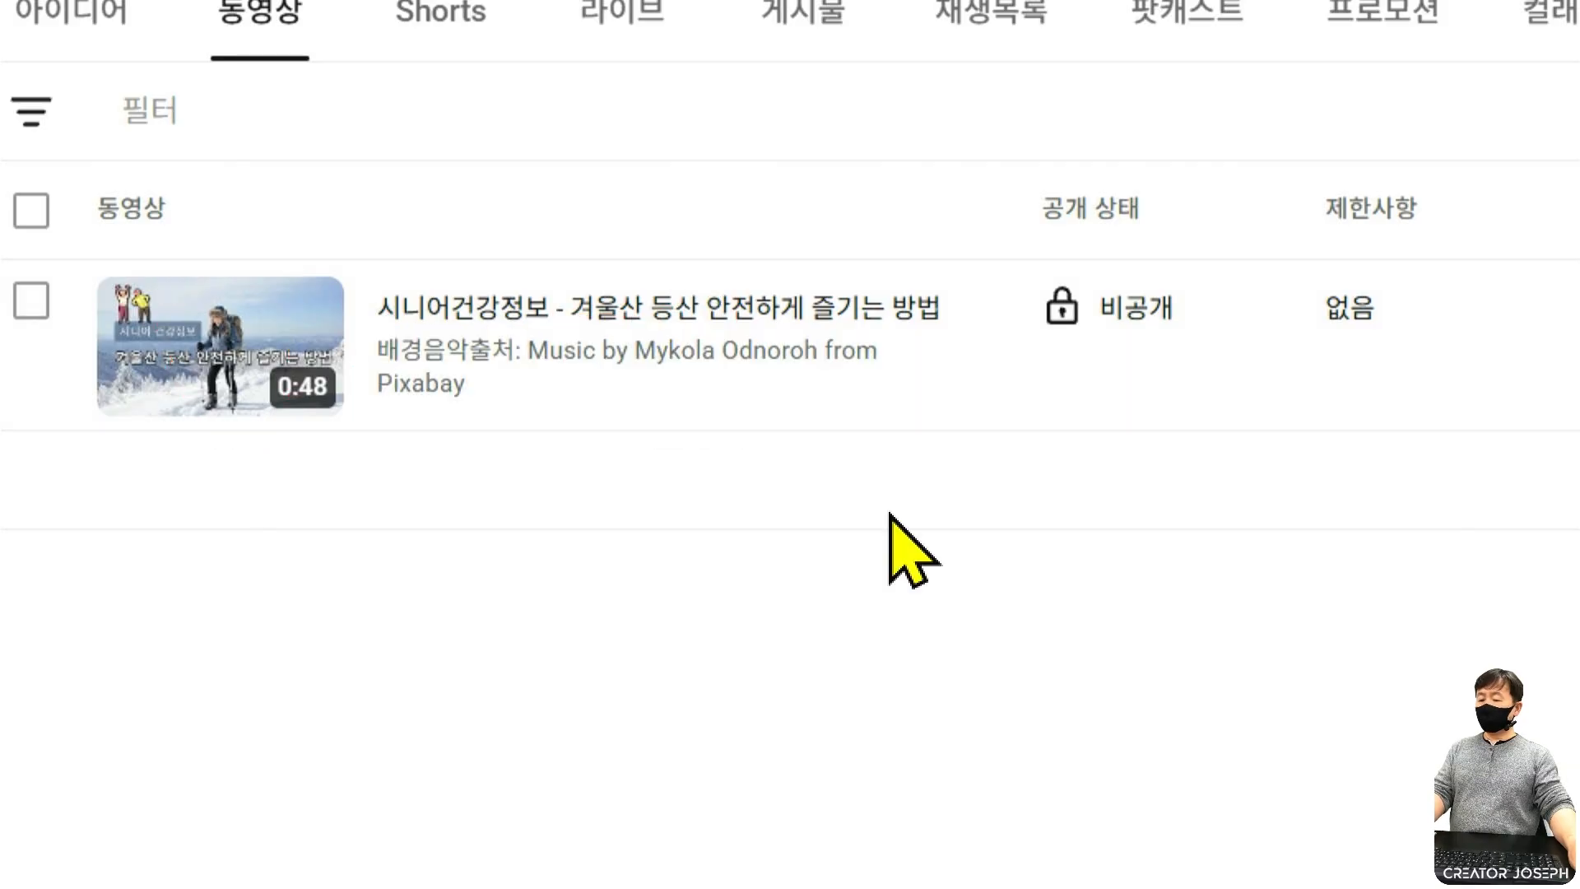
drag(771, 350, 816, 413)
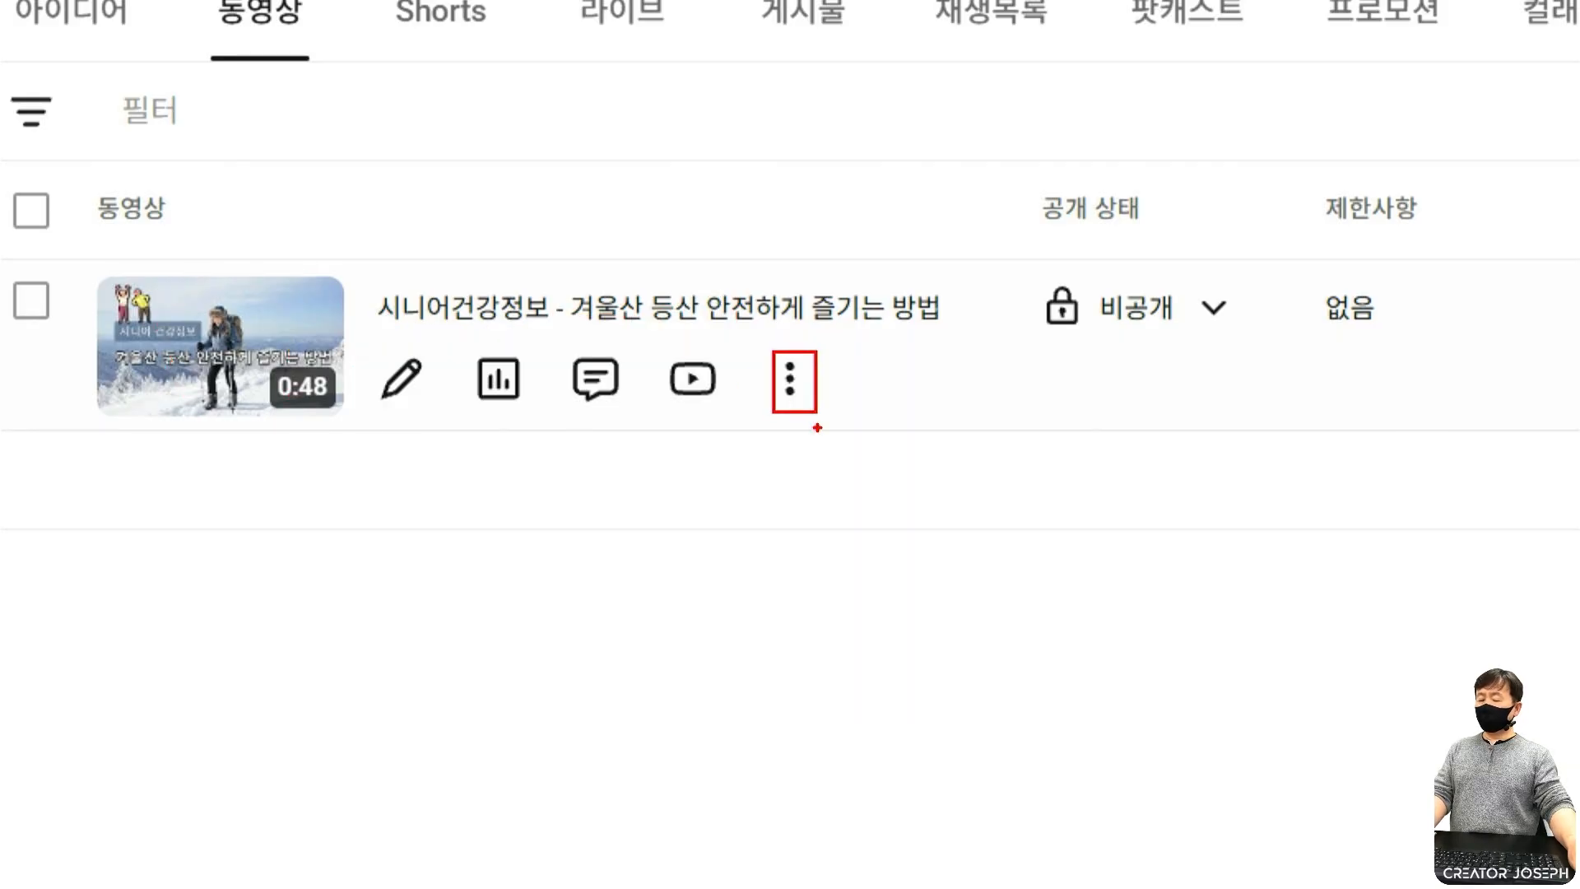
key(Escape)
Bring up the uploaded video's additional options and examine 제목 및 설명 수정, 공유 가능한 링크 복사 and 오프라인 저장.
click(790, 380)
drag(286, 353, 628, 405)
drag(287, 423, 754, 500)
drag(298, 486, 278, 468)
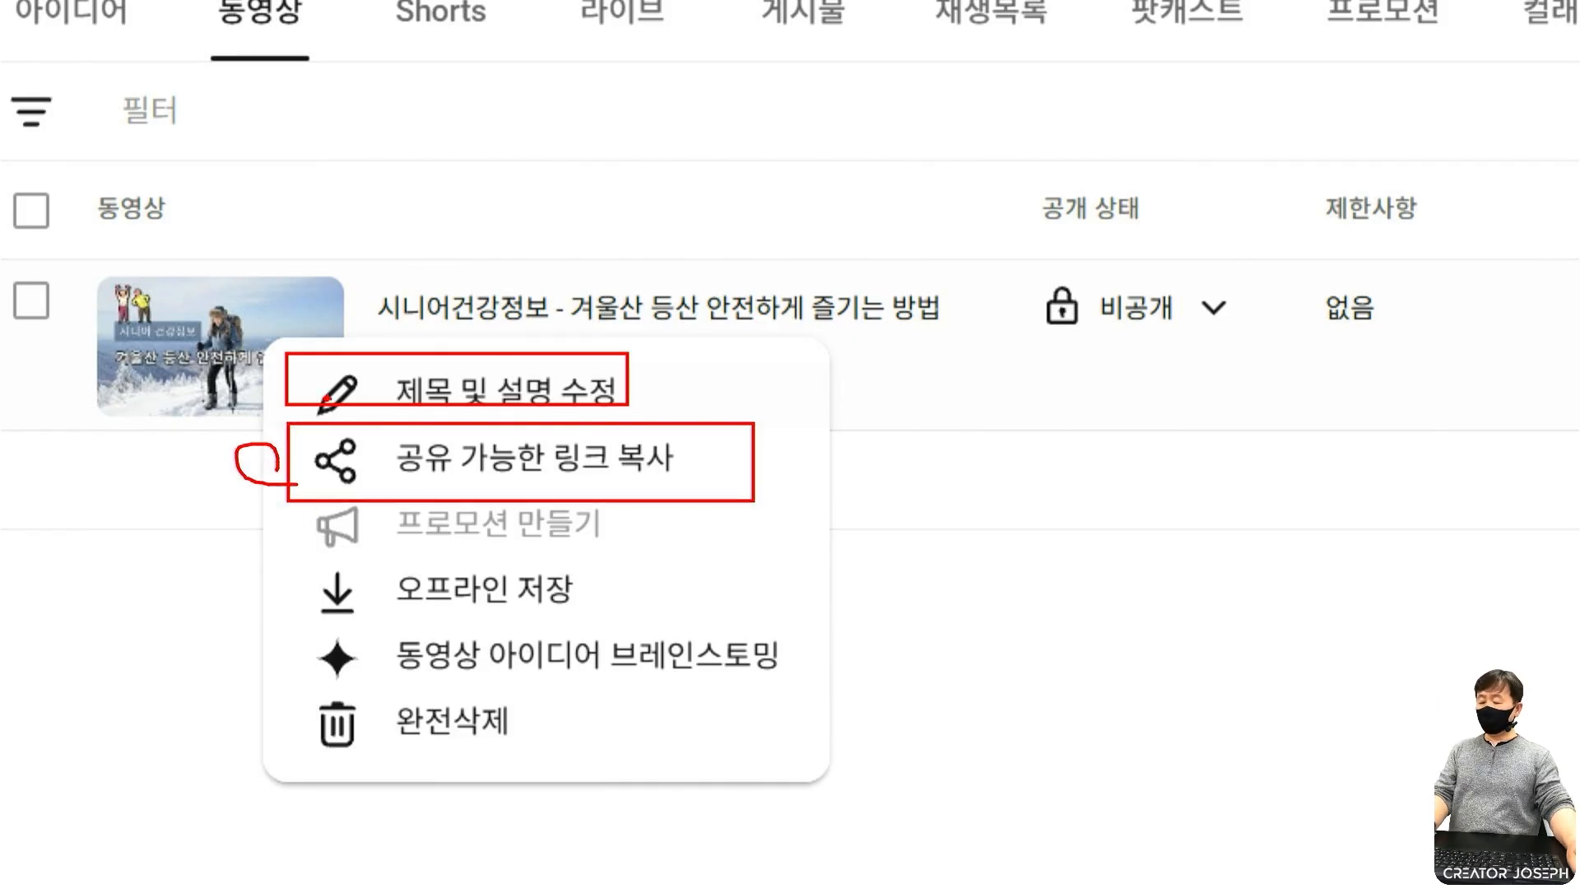
drag(279, 518, 249, 520)
mouse_move(202, 423)
mouse_down()
mouse_move(113, 363)
mouse_move(301, 352)
mouse_move(188, 407)
mouse_move(276, 286)
mouse_move(284, 366)
mouse_up()
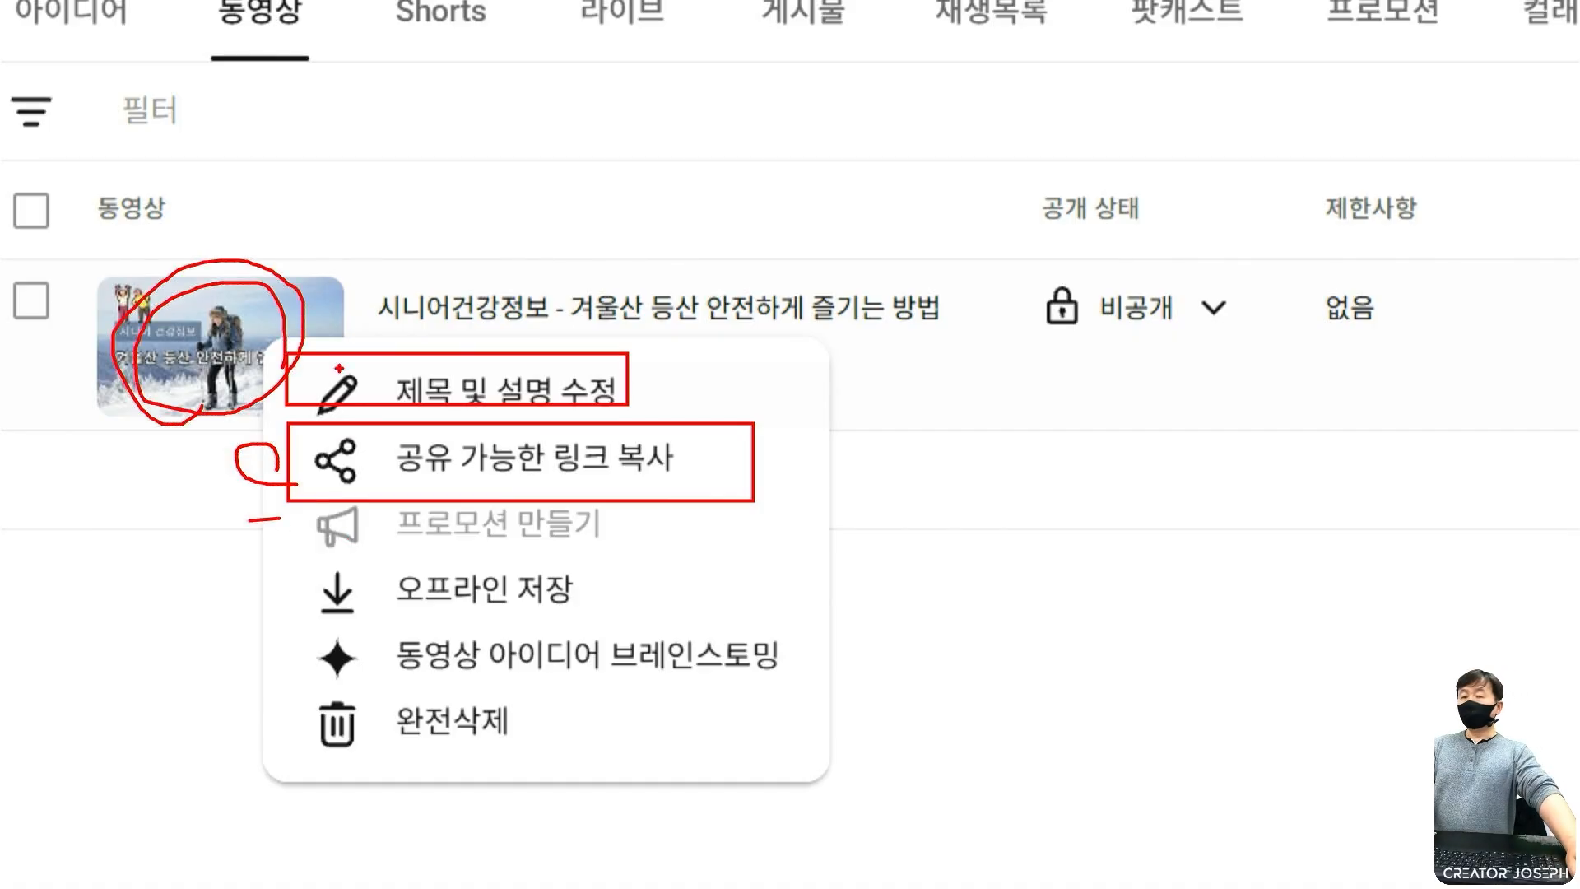
drag(288, 557, 599, 617)
Examine the 동영상 아이디어 브레인스토밍 and 완전삭제 options of the uploaded video, and dismiss the options.
drag(294, 674, 844, 674)
mouse_move(286, 387)
mouse_down()
mouse_move(109, 383)
mouse_move(297, 304)
mouse_move(198, 420)
mouse_up()
mouse_move(630, 669)
mouse_down()
mouse_move(581, 677)
mouse_move(501, 663)
mouse_move(516, 619)
mouse_move(594, 661)
mouse_move(528, 683)
mouse_move(557, 668)
mouse_up()
mouse_move(372, 680)
mouse_down()
mouse_move(323, 687)
mouse_move(305, 667)
mouse_move(315, 634)
mouse_move(357, 638)
mouse_move(362, 662)
mouse_move(311, 659)
mouse_move(356, 631)
mouse_move(374, 646)
mouse_move(361, 680)
mouse_move(300, 666)
mouse_move(294, 636)
mouse_move(346, 633)
mouse_up()
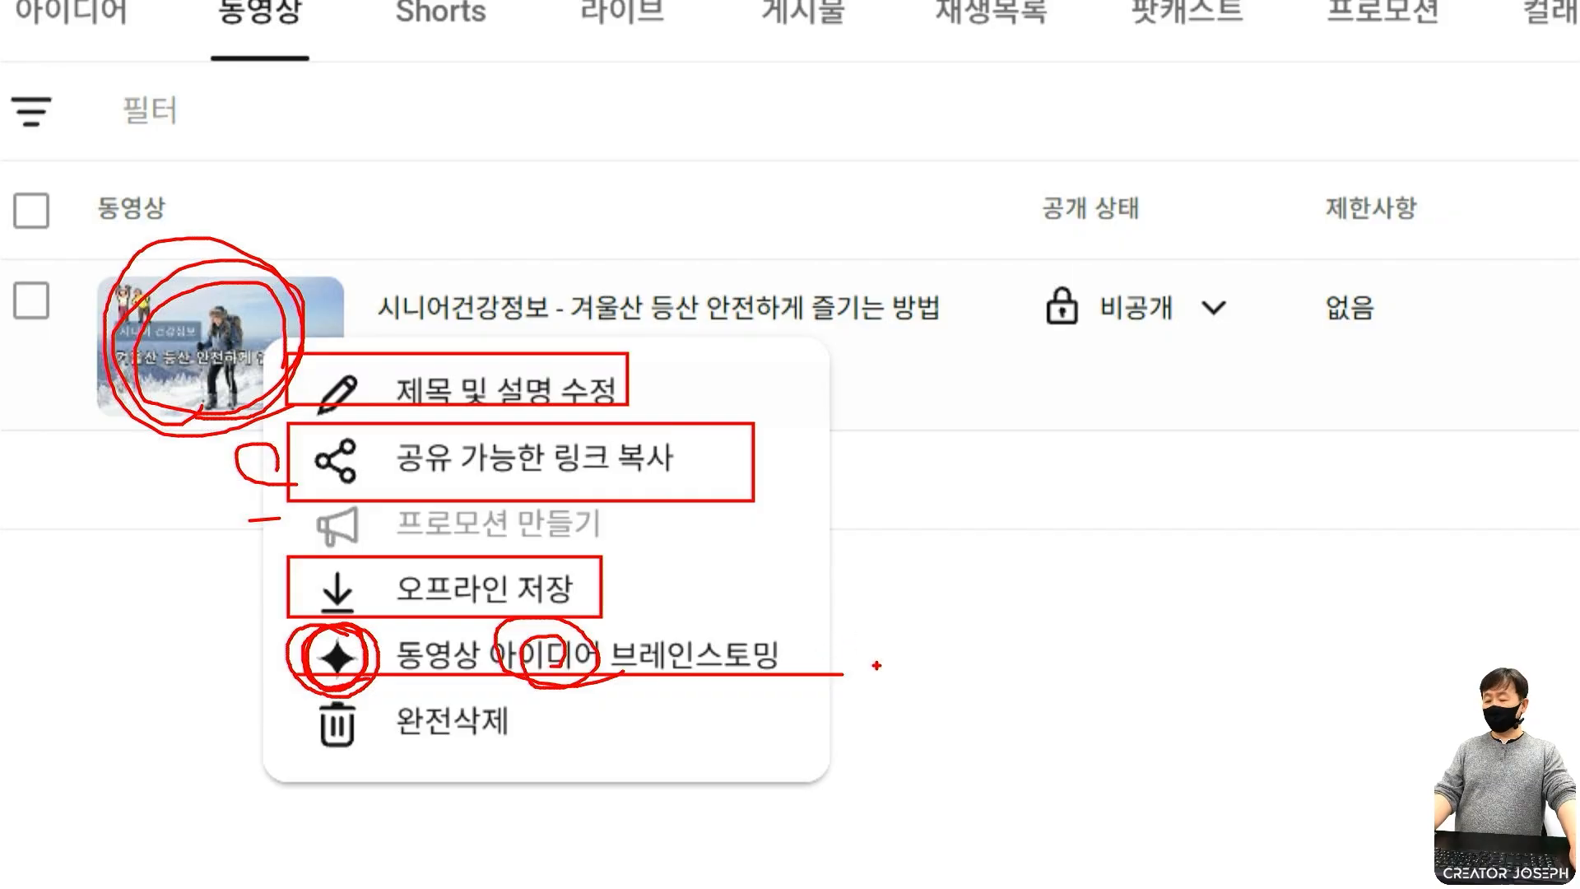
drag(618, 673, 761, 679)
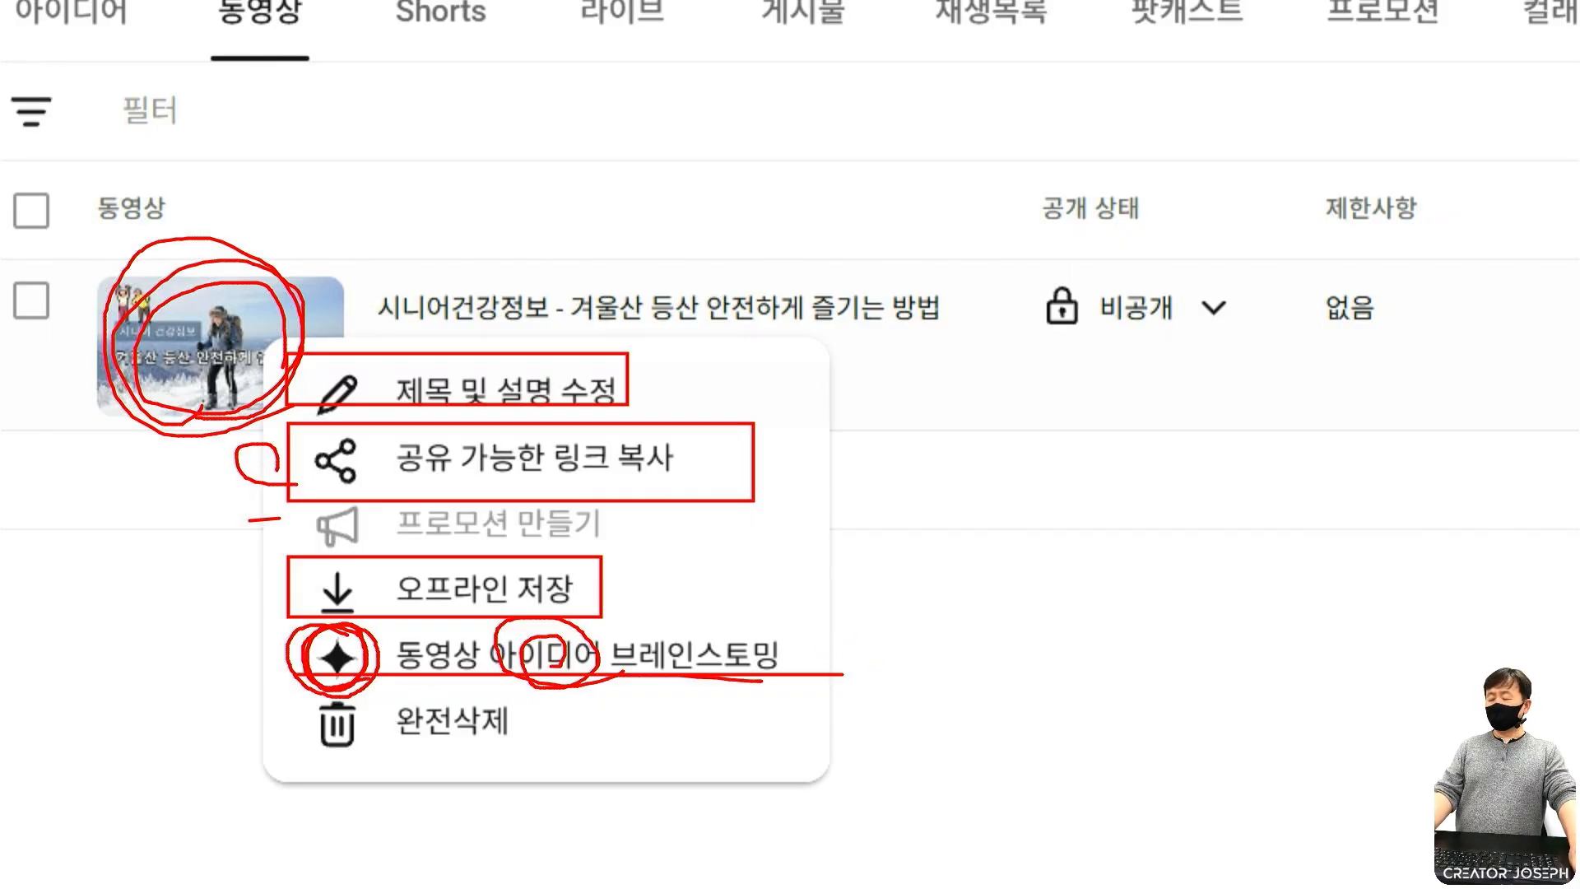
mouse_move(279, 372)
mouse_down()
mouse_move(202, 419)
mouse_move(177, 399)
mouse_move(189, 279)
mouse_move(263, 304)
mouse_move(270, 362)
mouse_up()
mouse_move(361, 686)
mouse_down()
mouse_move(311, 665)
mouse_move(375, 663)
mouse_up()
mouse_move(548, 622)
mouse_down()
mouse_move(558, 680)
mouse_move(790, 684)
mouse_up()
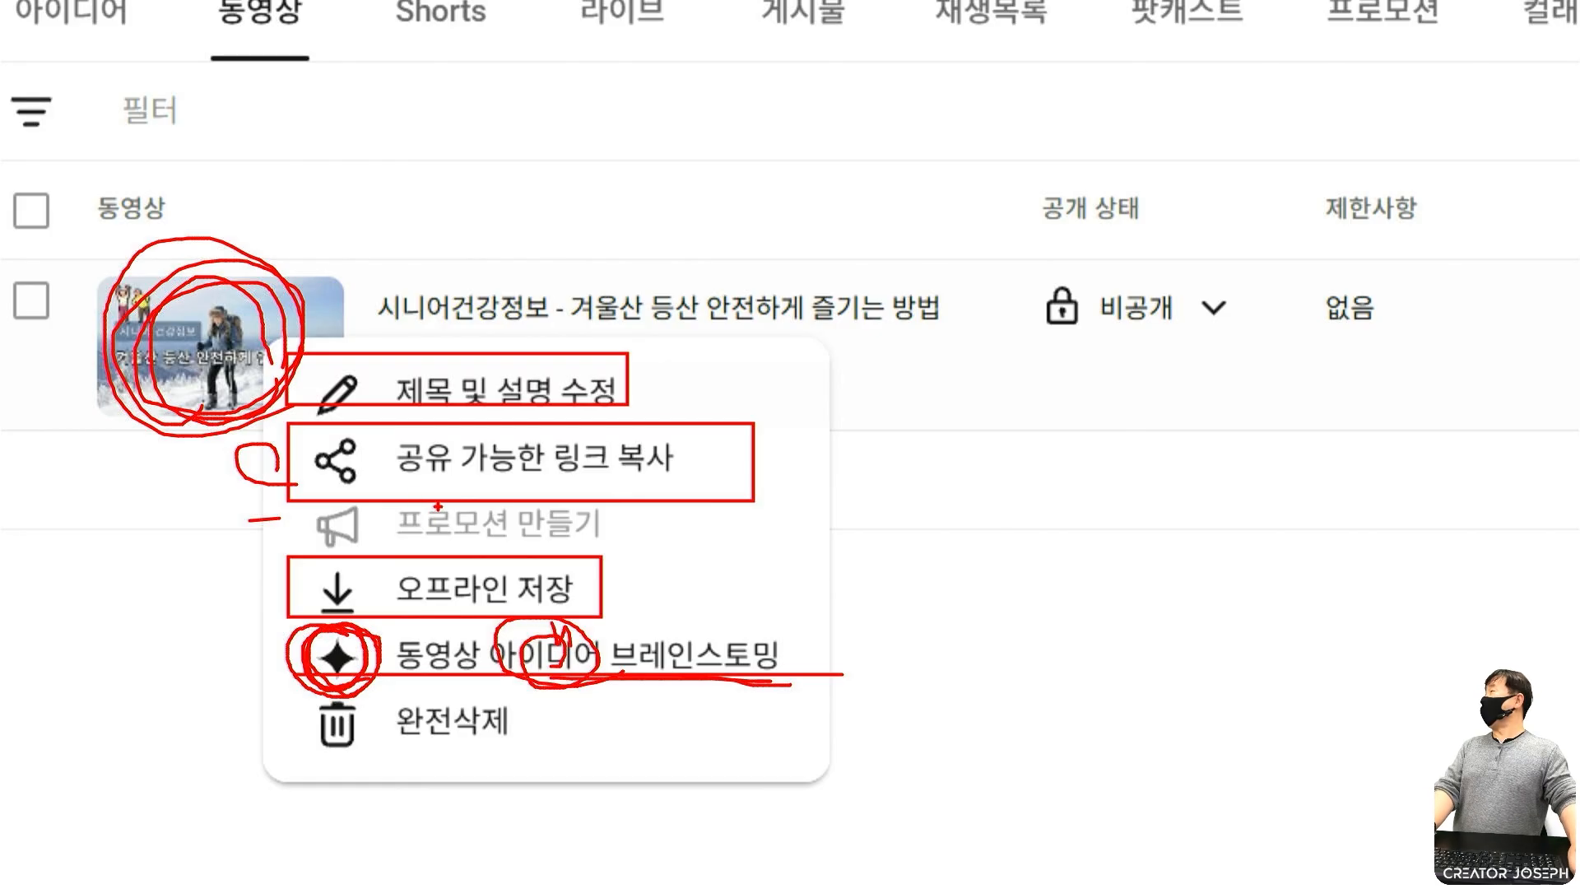
key(Escape)
key(ctrl+2)
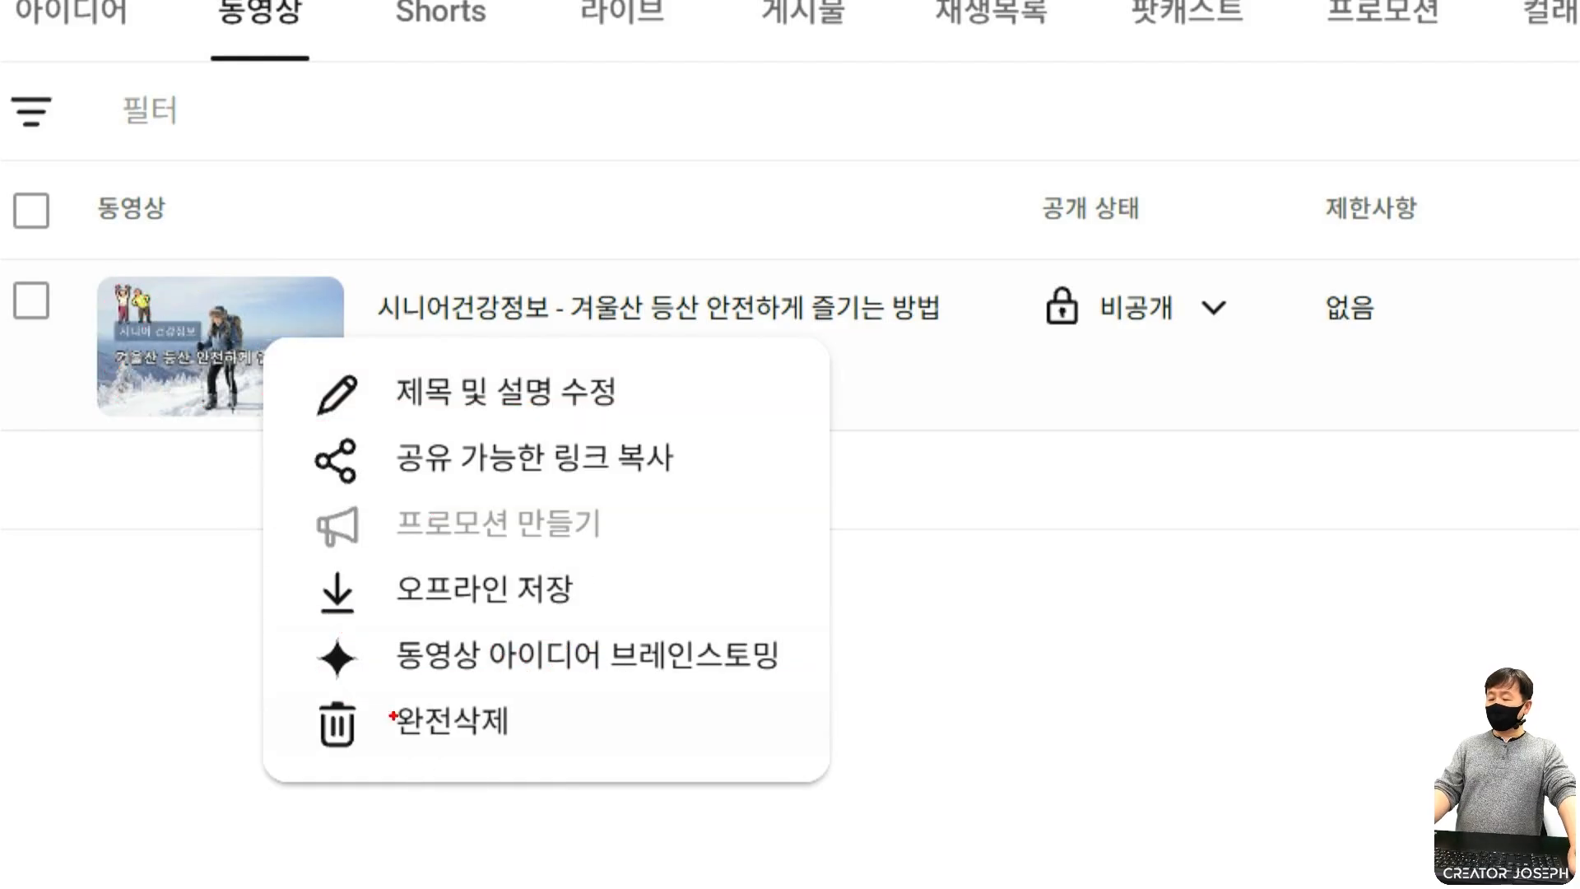
key(Escape)
key(ctrl+2)
Go to the 내 채널 page from the channel content list and enter 동영상 관리 from there.
mouse_move(290, 87)
mouse_down()
mouse_move(394, 135)
mouse_move(633, 200)
mouse_up()
mouse_move(57, 214)
mouse_down()
mouse_move(130, 312)
mouse_move(236, 373)
mouse_up()
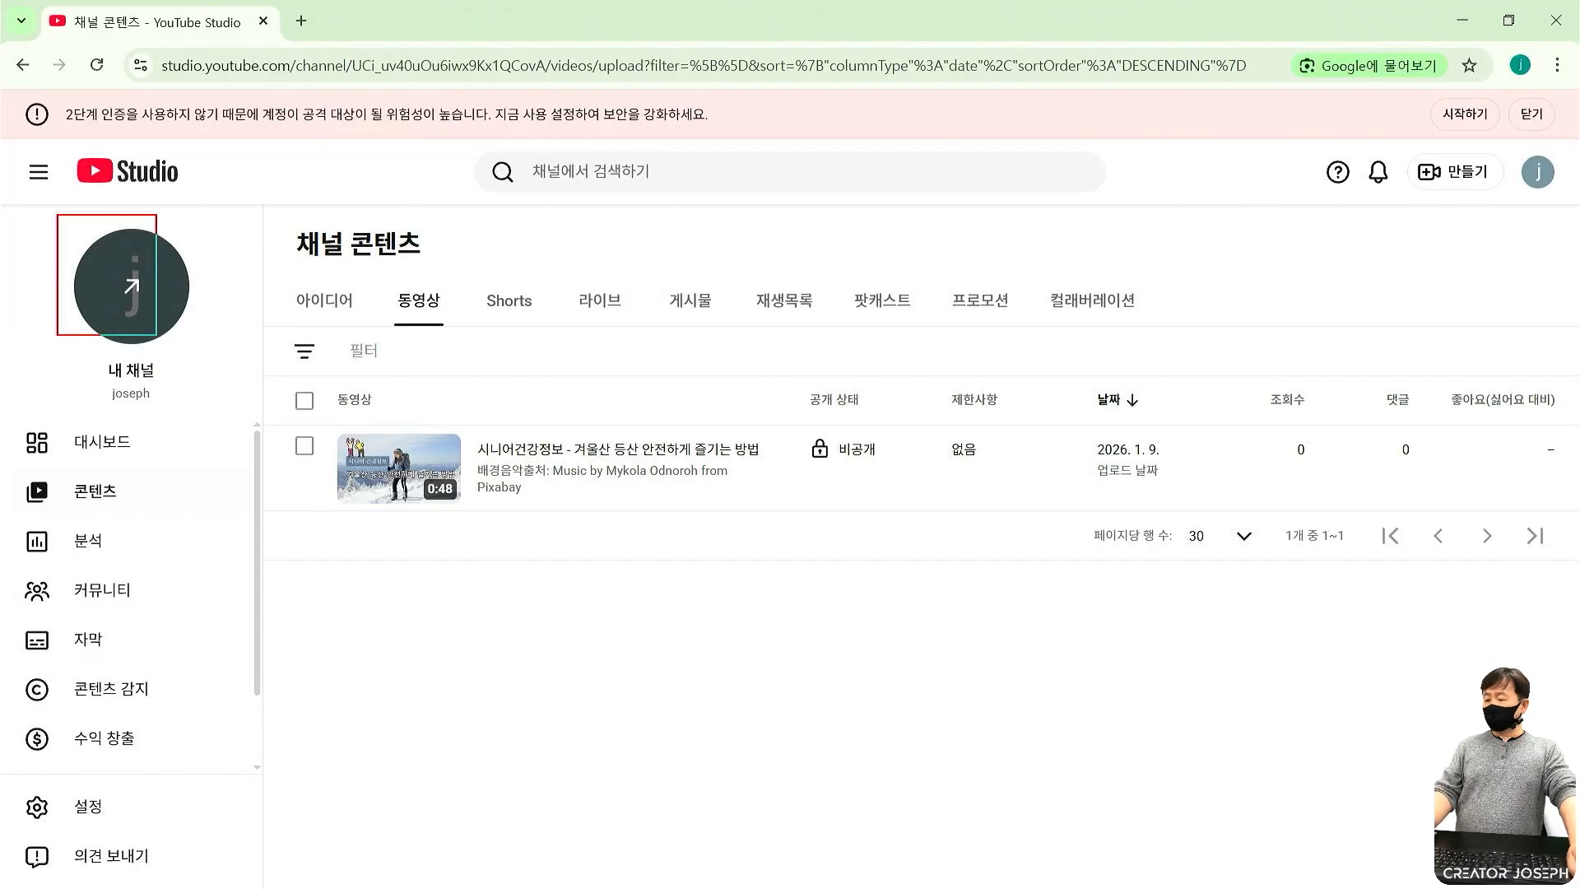
drag(121, 206, 184, 189)
key(Escape)
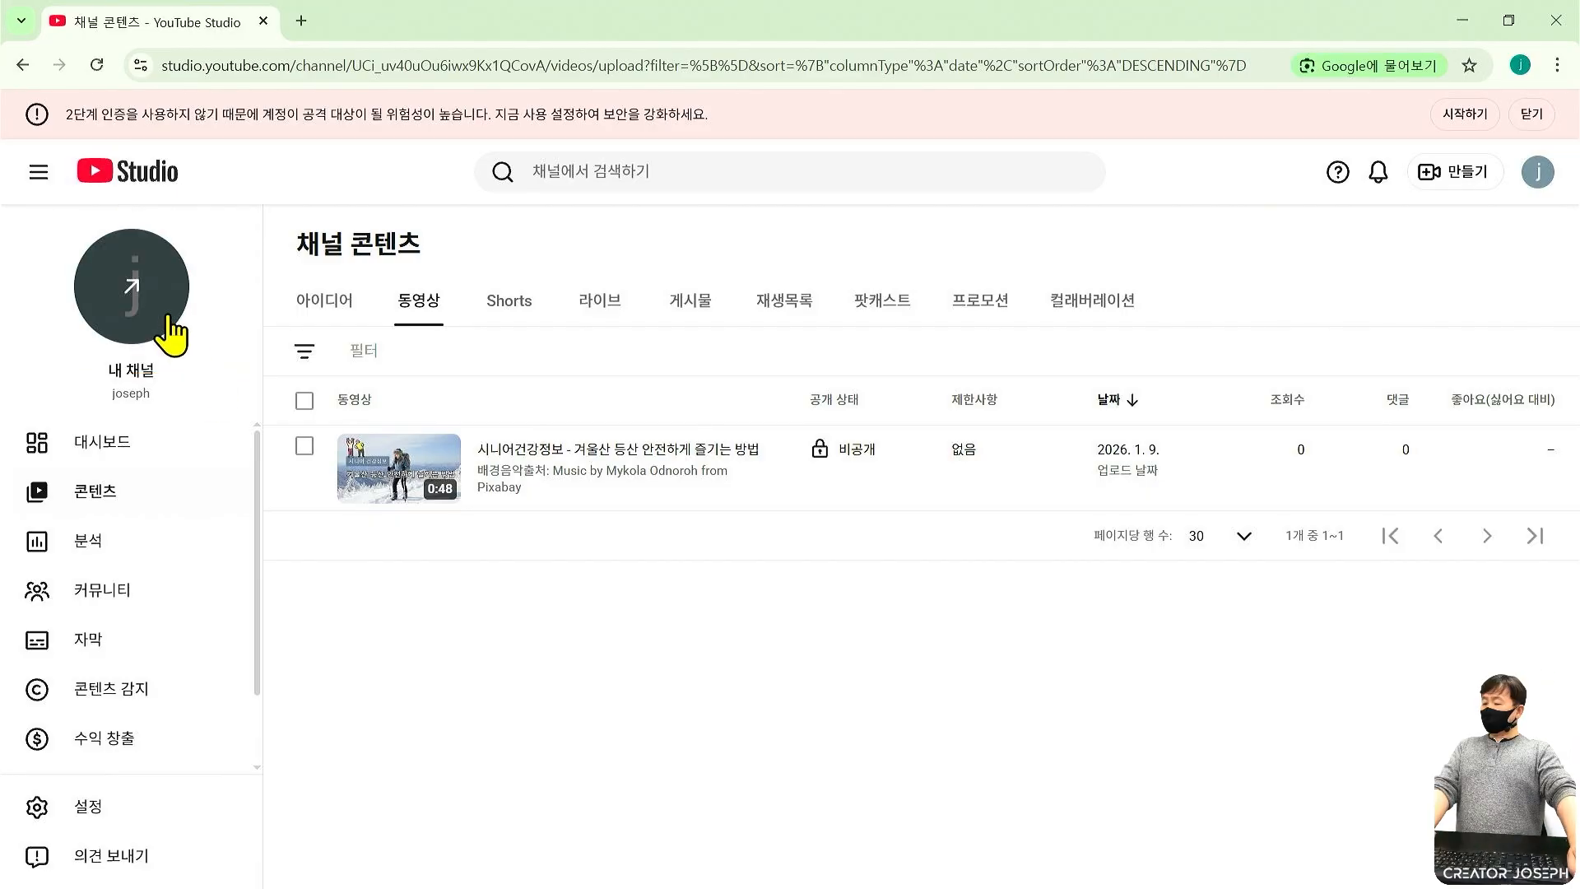
click(149, 296)
key(ctrl+2)
mouse_move(642, 269)
mouse_down()
mouse_move(737, 353)
mouse_move(784, 360)
mouse_up()
drag(725, 265, 763, 236)
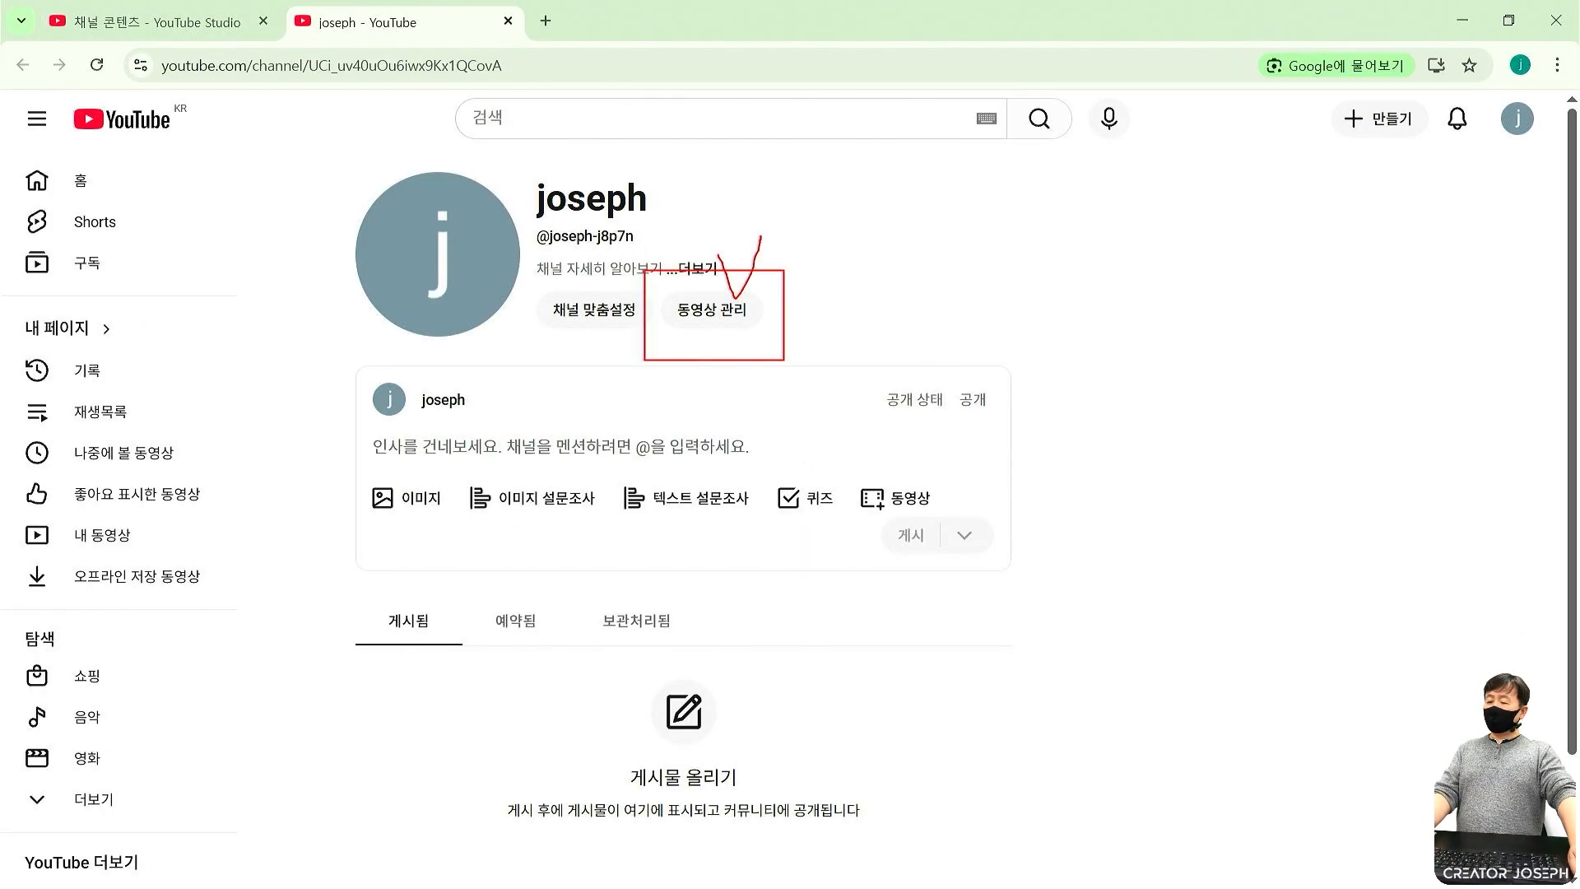
key(Escape)
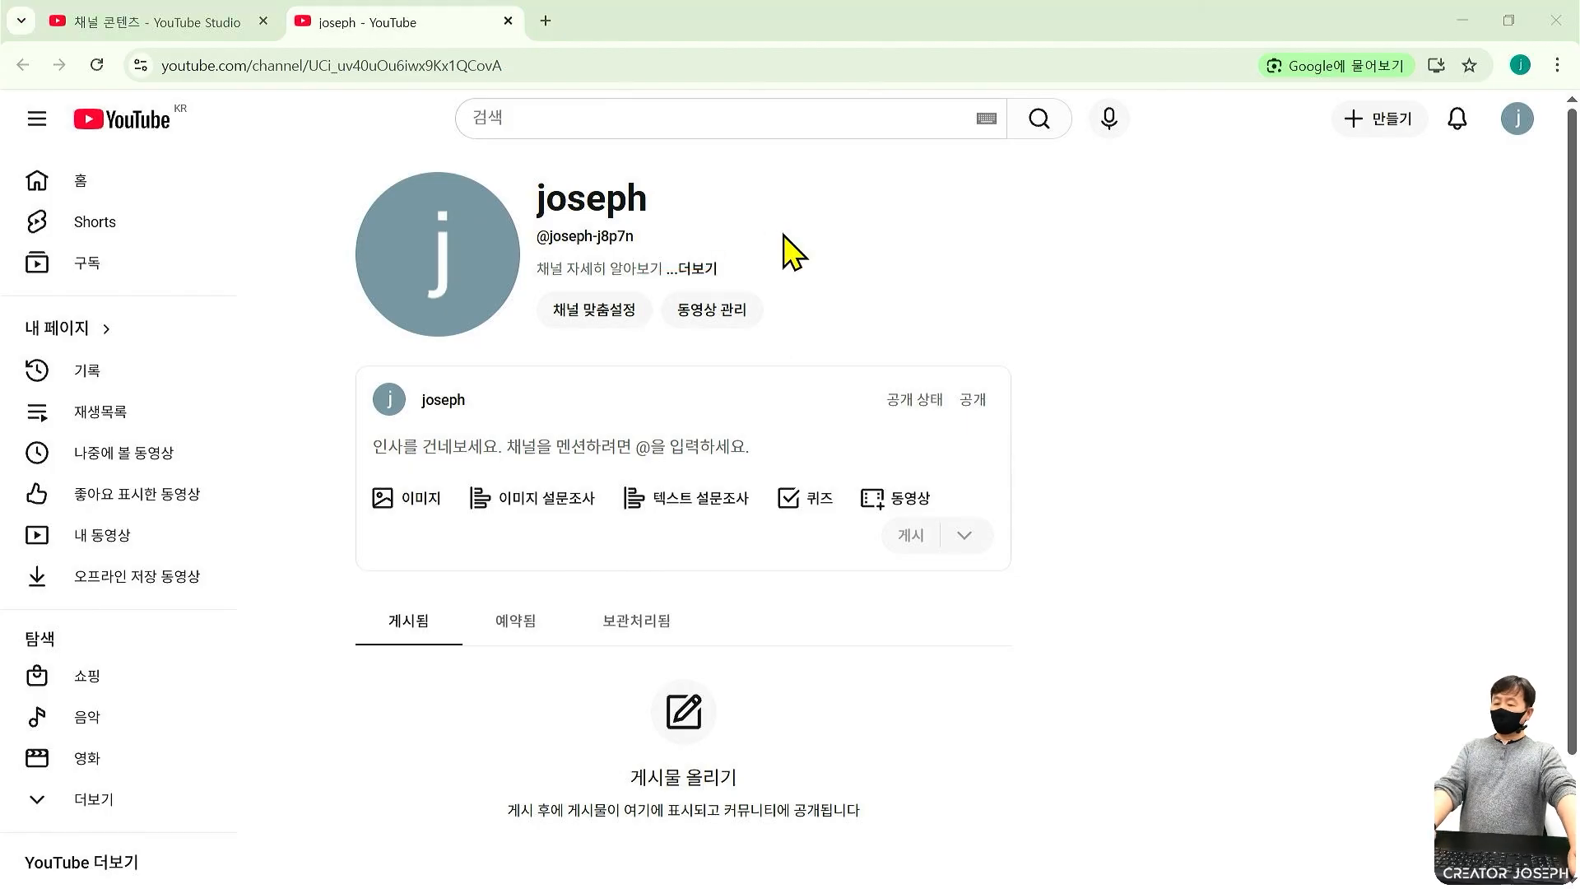
click(730, 307)
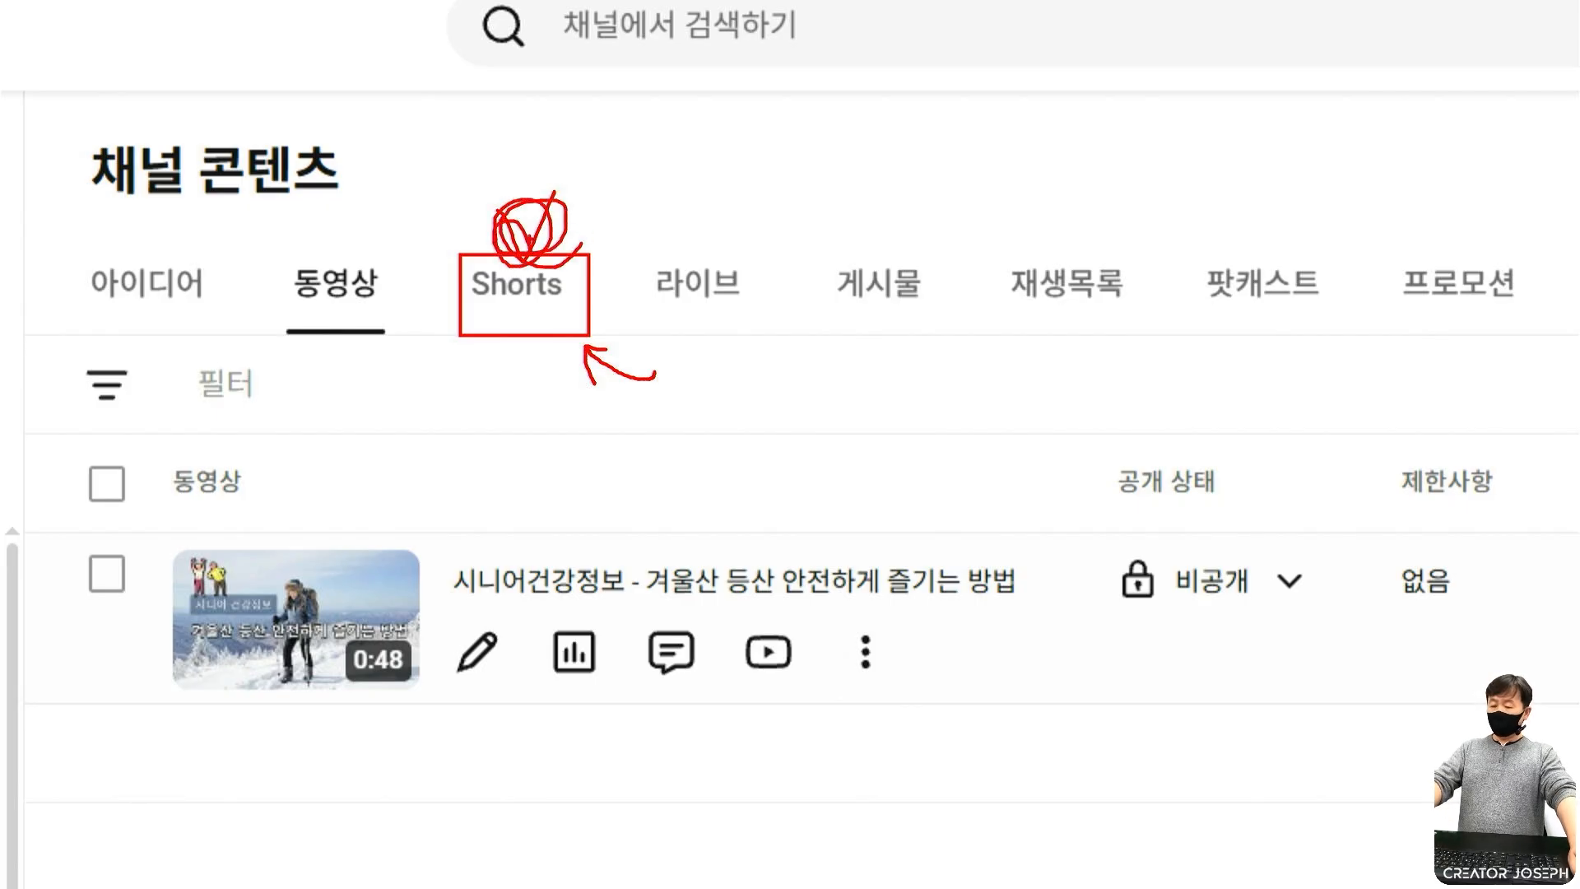
Show the 게시물 section of the channel content and examine the 게시물 작성 option.
click(878, 284)
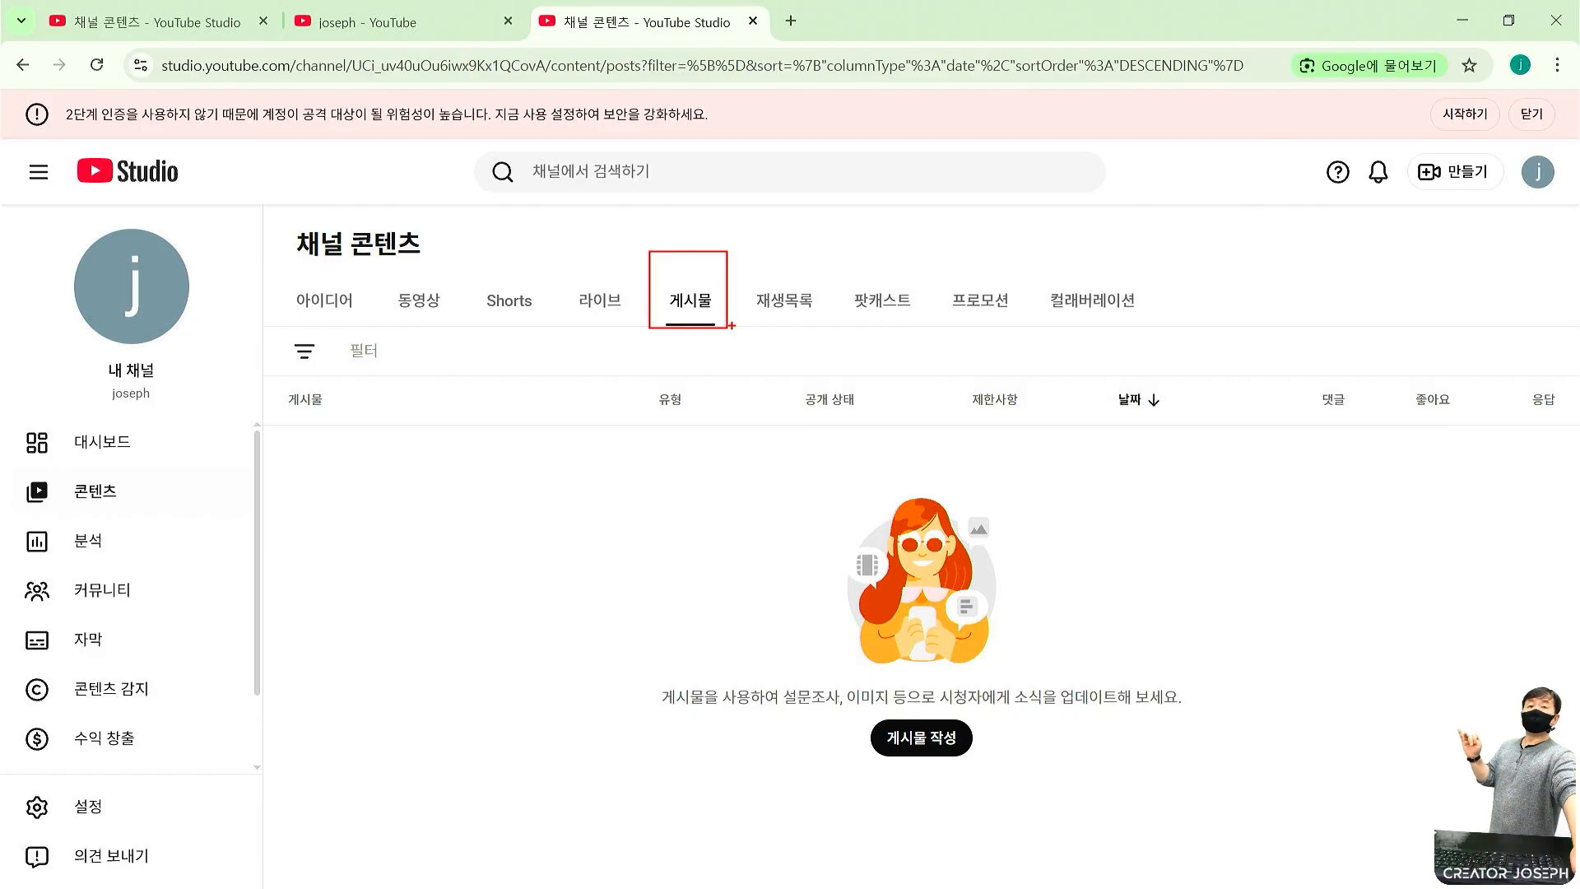
mouse_move(968, 776)
mouse_down()
mouse_move(916, 785)
mouse_move(848, 700)
mouse_move(1018, 718)
mouse_move(996, 779)
mouse_up()
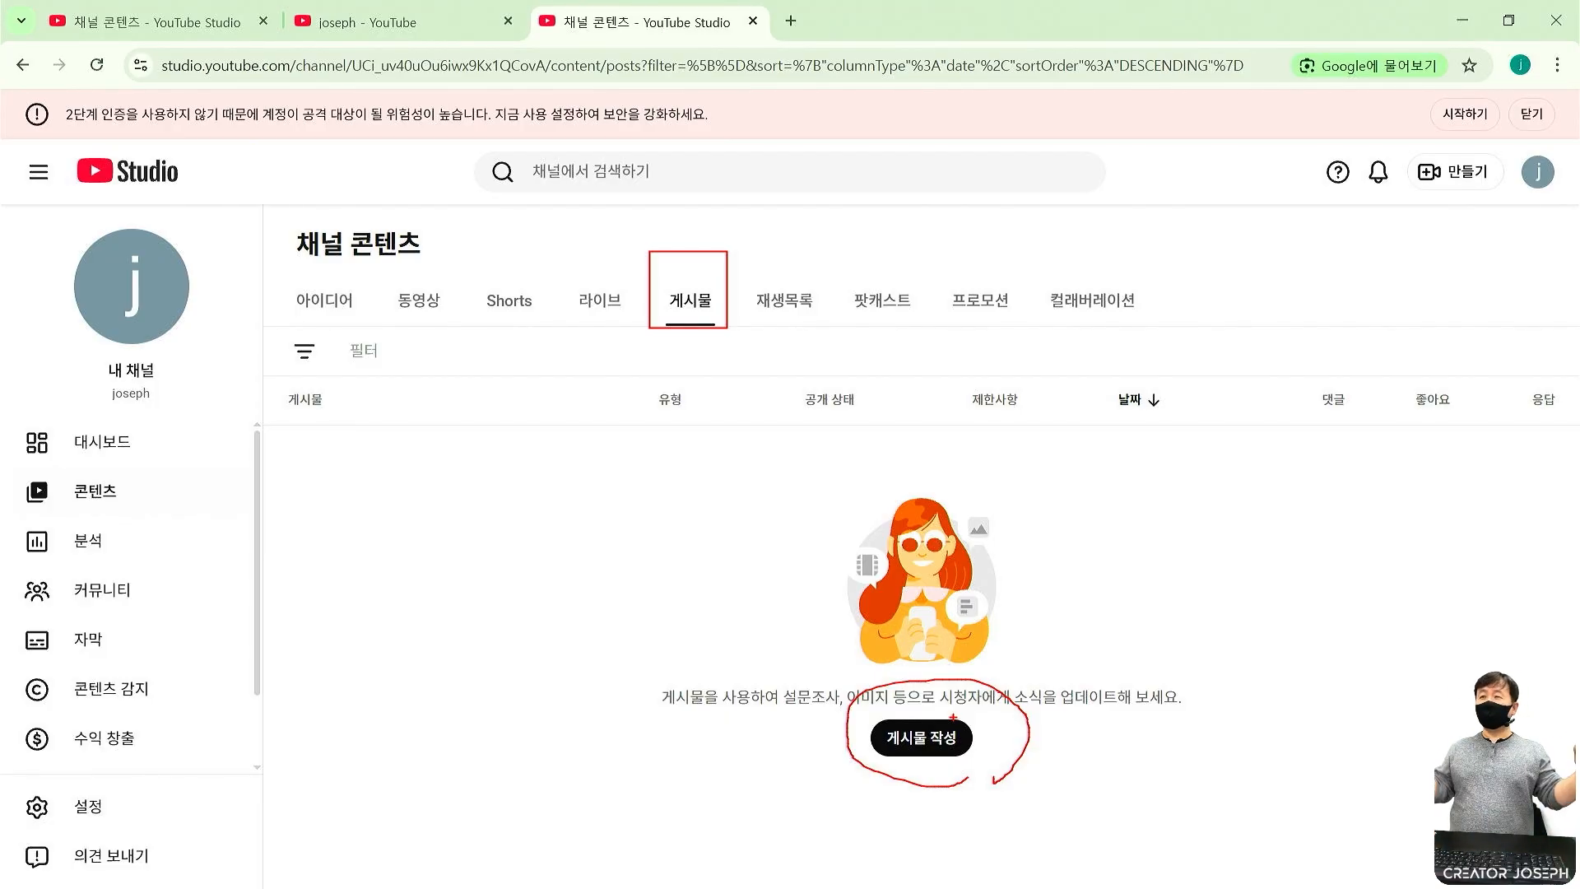
key(Escape)
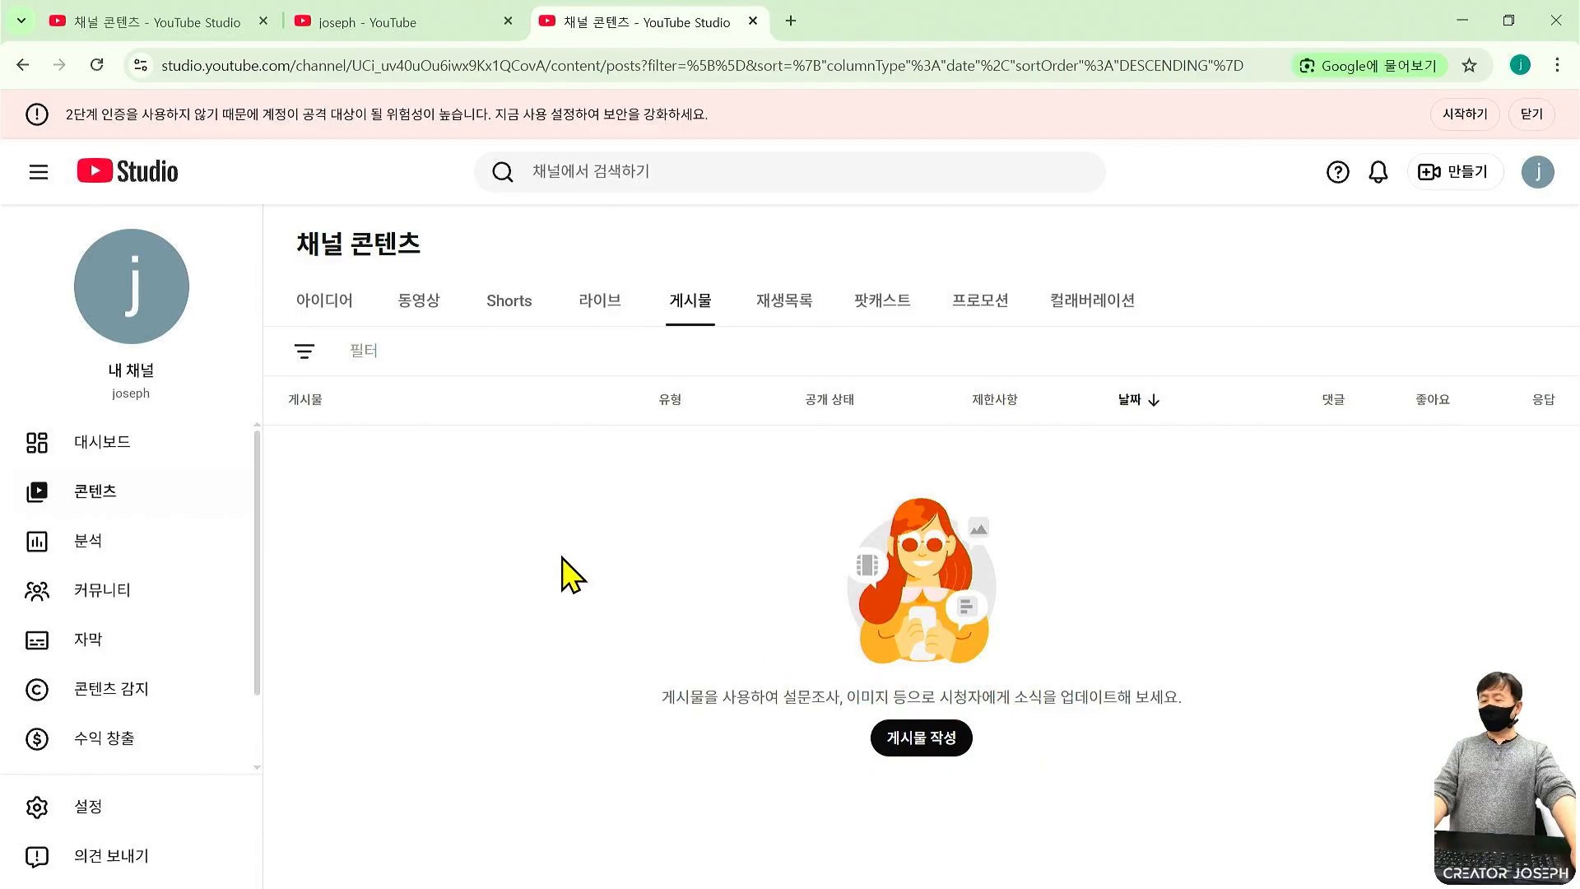
Return to the video list, save the uploaded video's visibility as 일부 공개, and play it on YouTube.
click(165, 325)
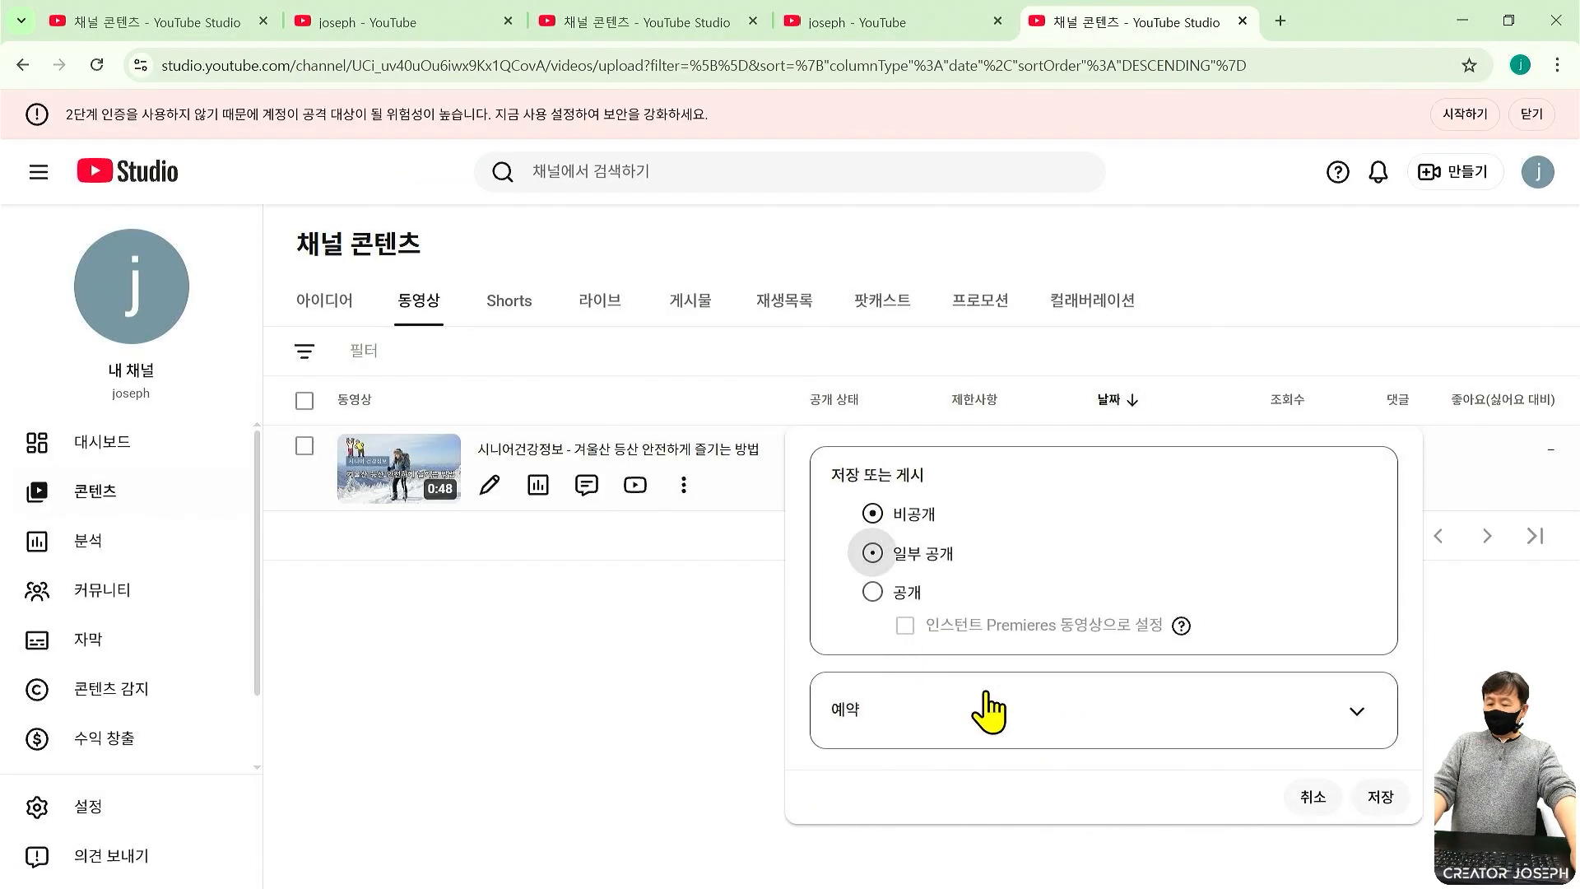
click(1367, 794)
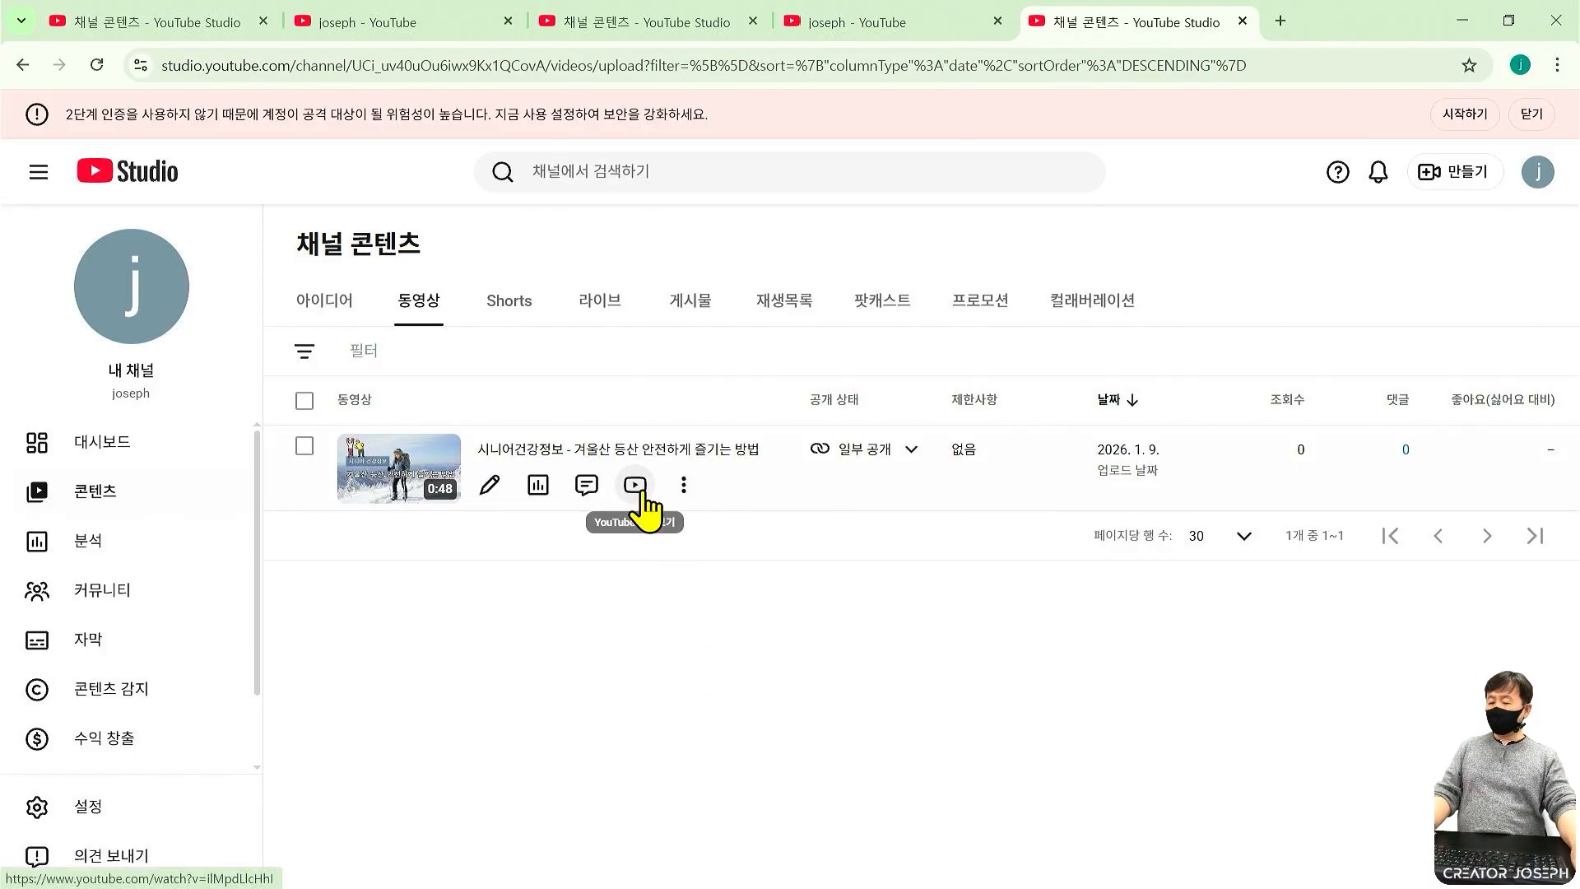
click(639, 494)
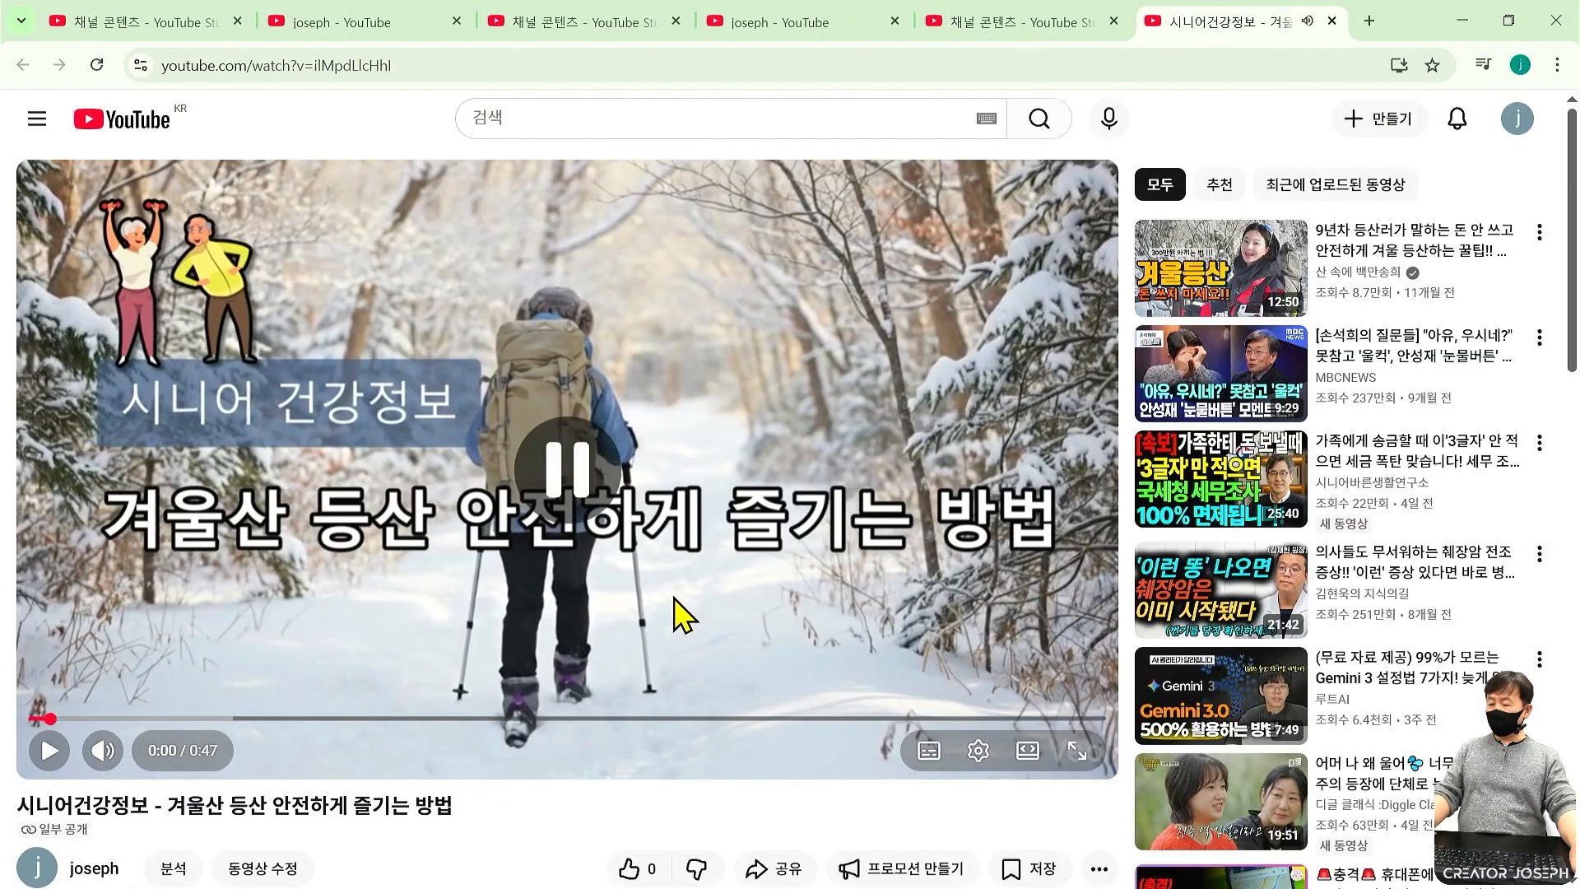
Bring up the 공유 options on the video's watch page, examine the link's 복사 option, and close them.
scroll(658, 650, down, 3)
key(ctrl+4)
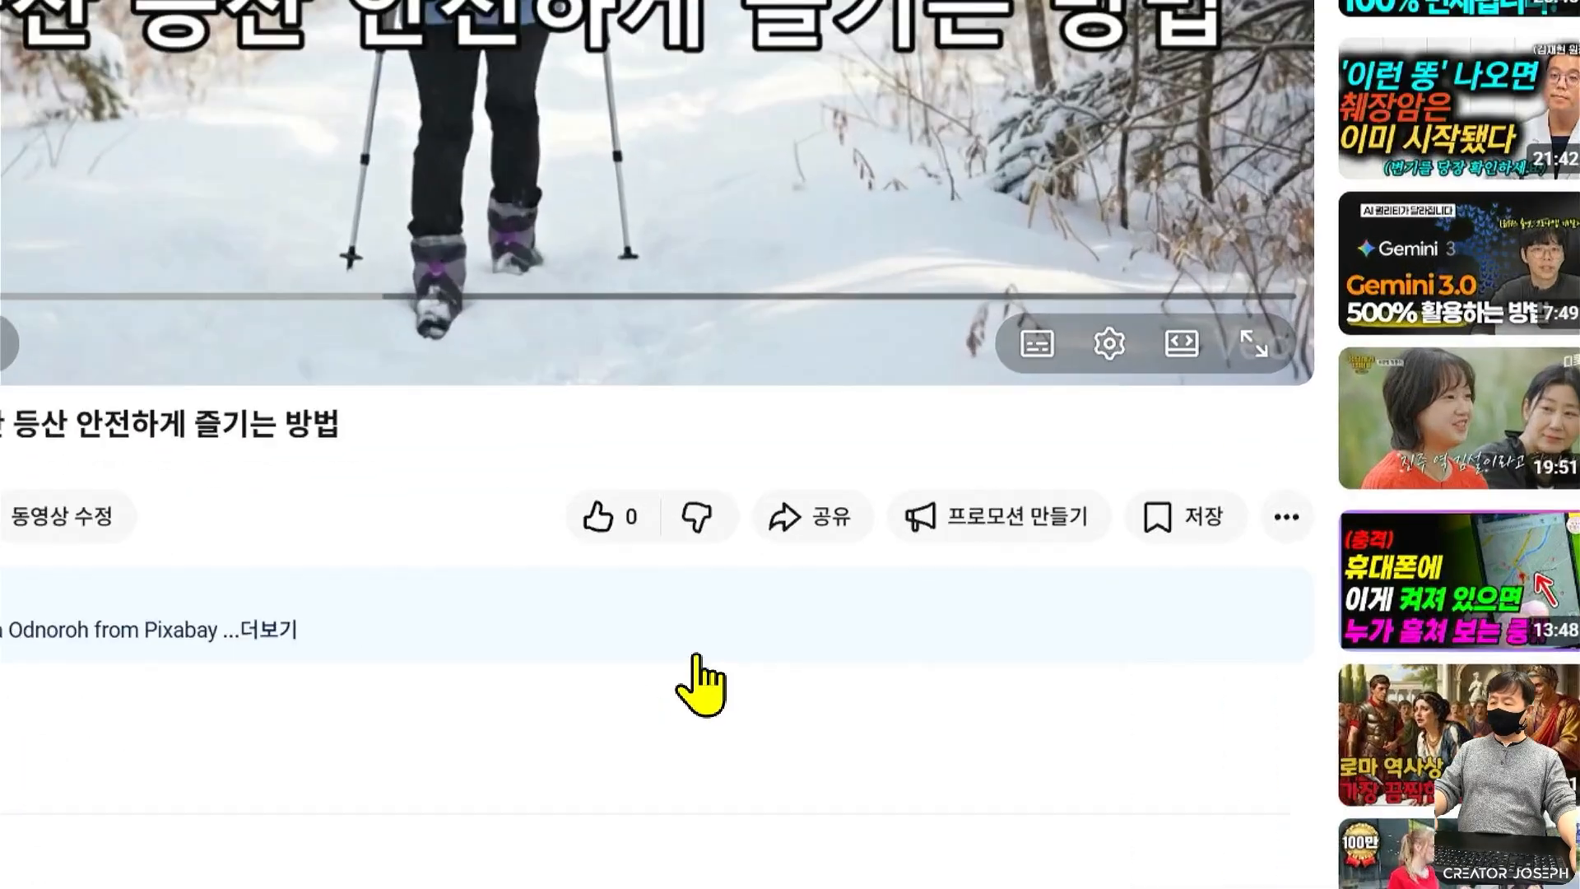
key(ctrl+2)
mouse_move(780, 404)
mouse_down()
mouse_move(800, 458)
mouse_move(936, 539)
mouse_up()
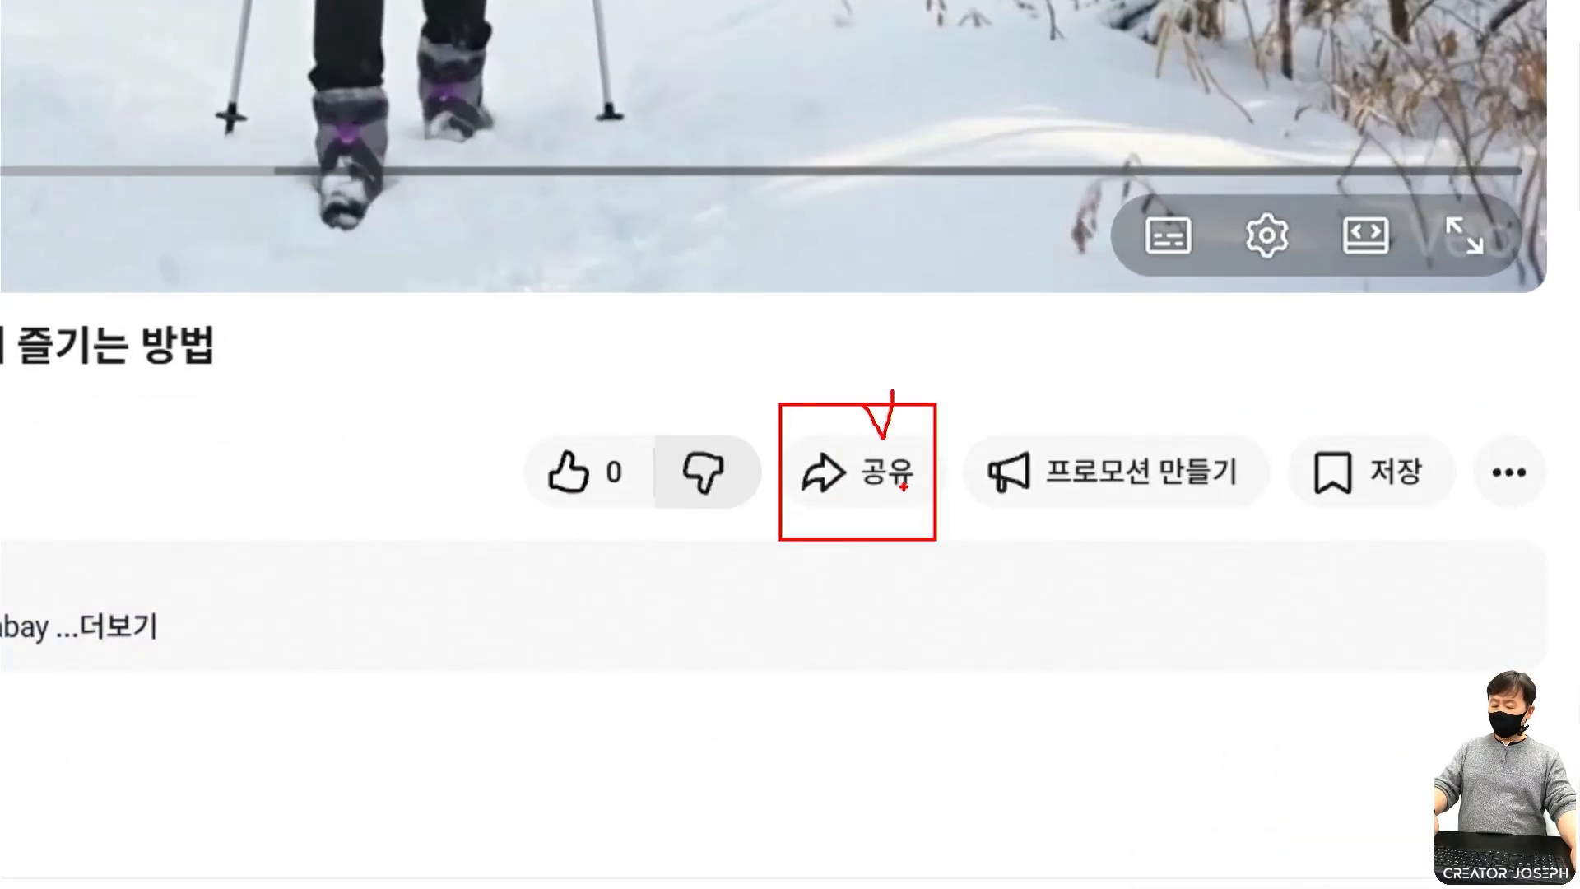
key(Escape)
click(784, 582)
key(ctrl+2)
drag(919, 562, 1019, 647)
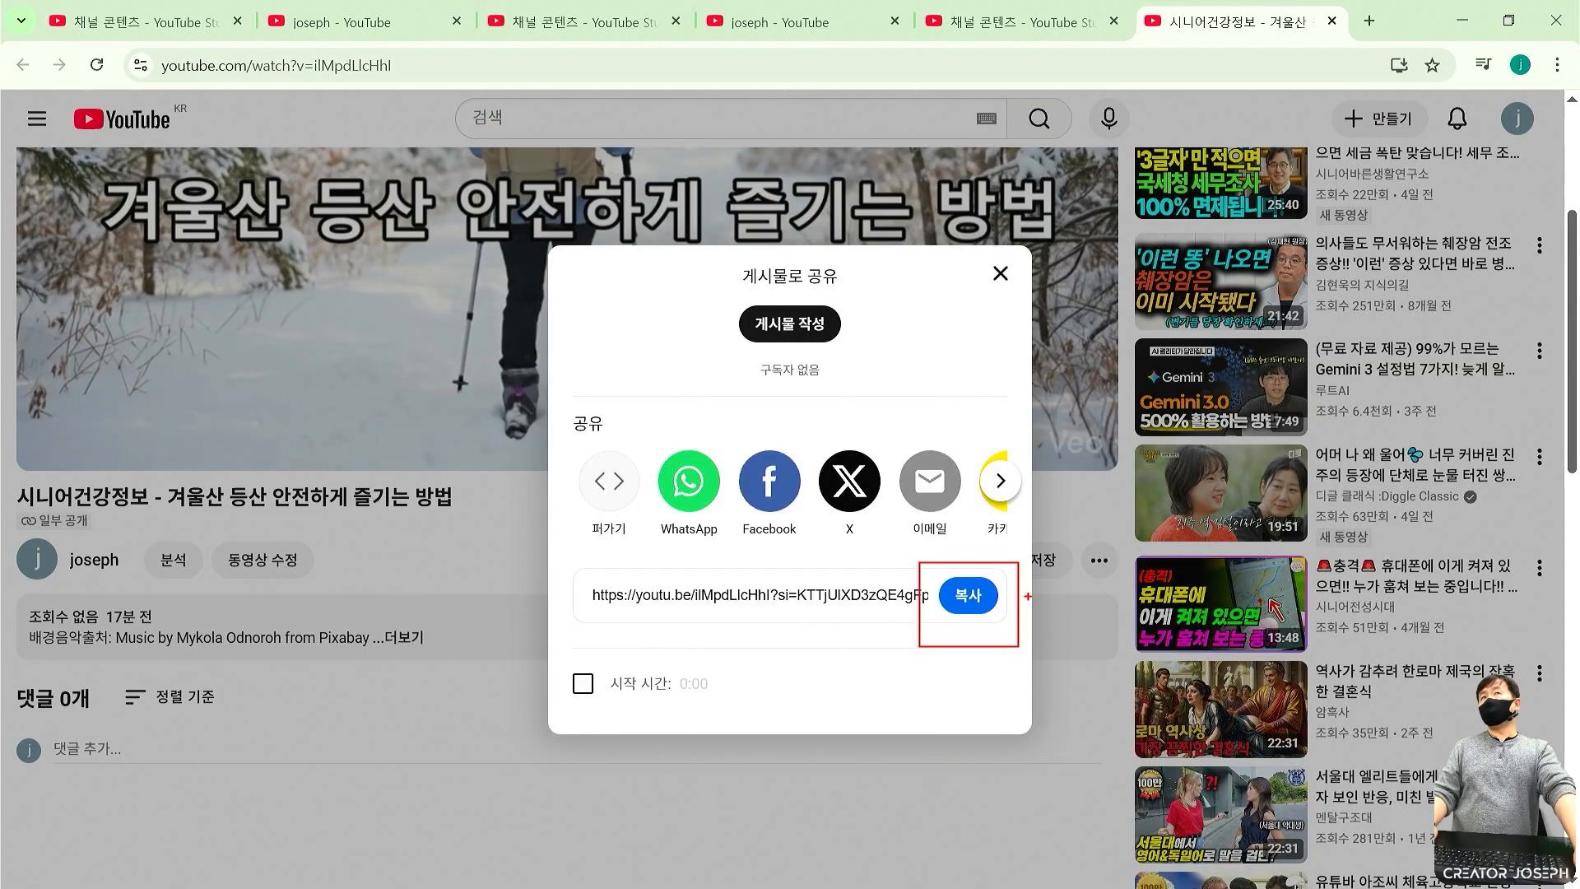
click(1000, 274)
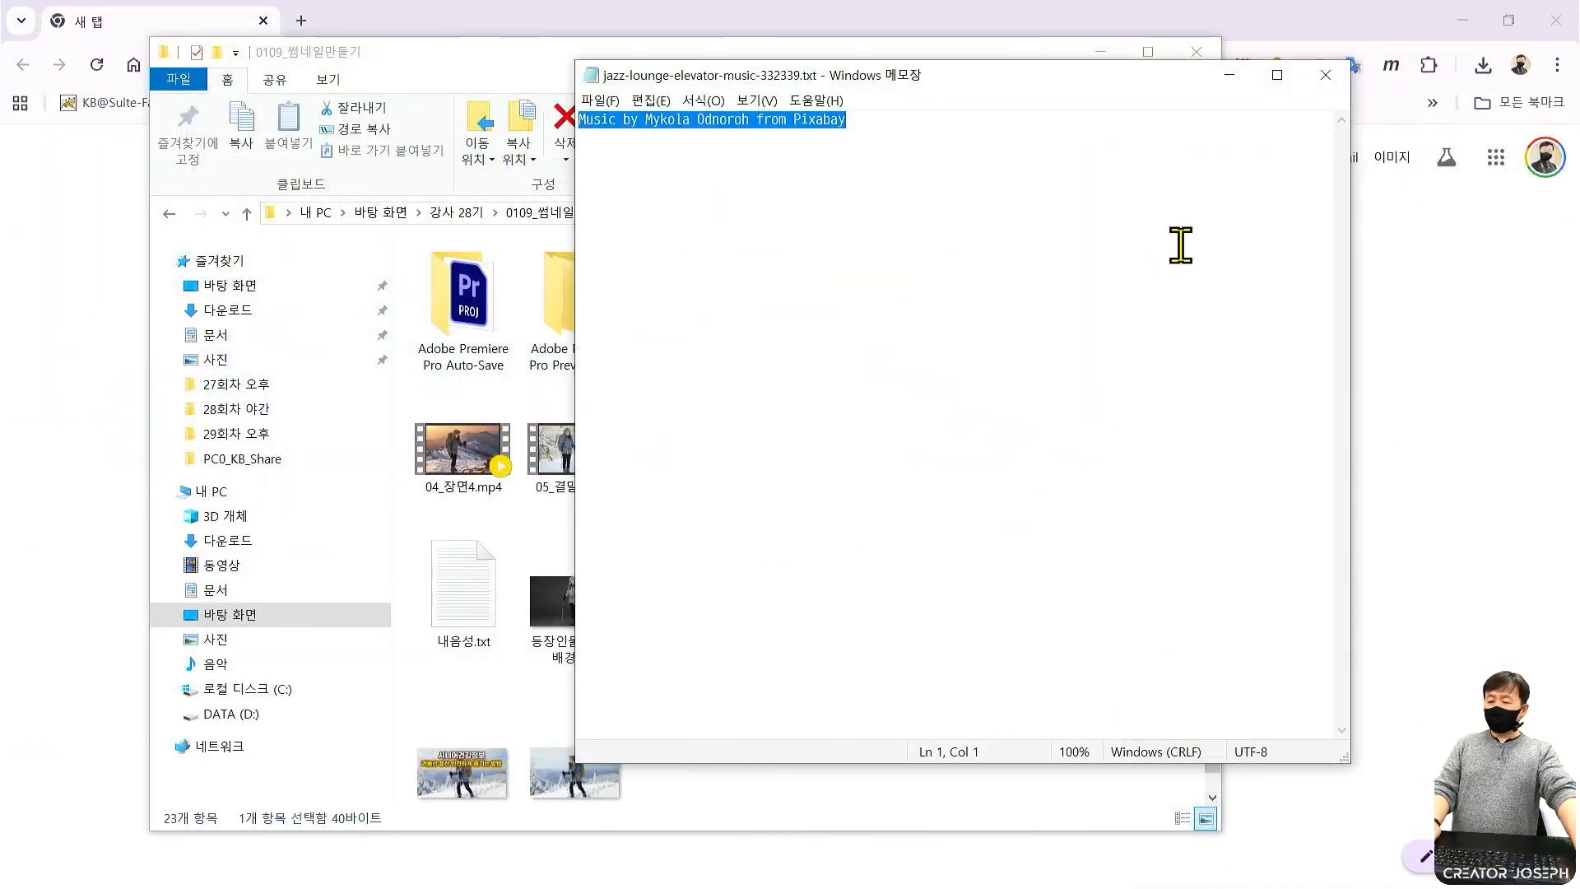
Close the jazz-lounge-elevator-music-332339.txt file and the 0109_썸네일만들기 folder window.
click(1324, 75)
click(1197, 51)
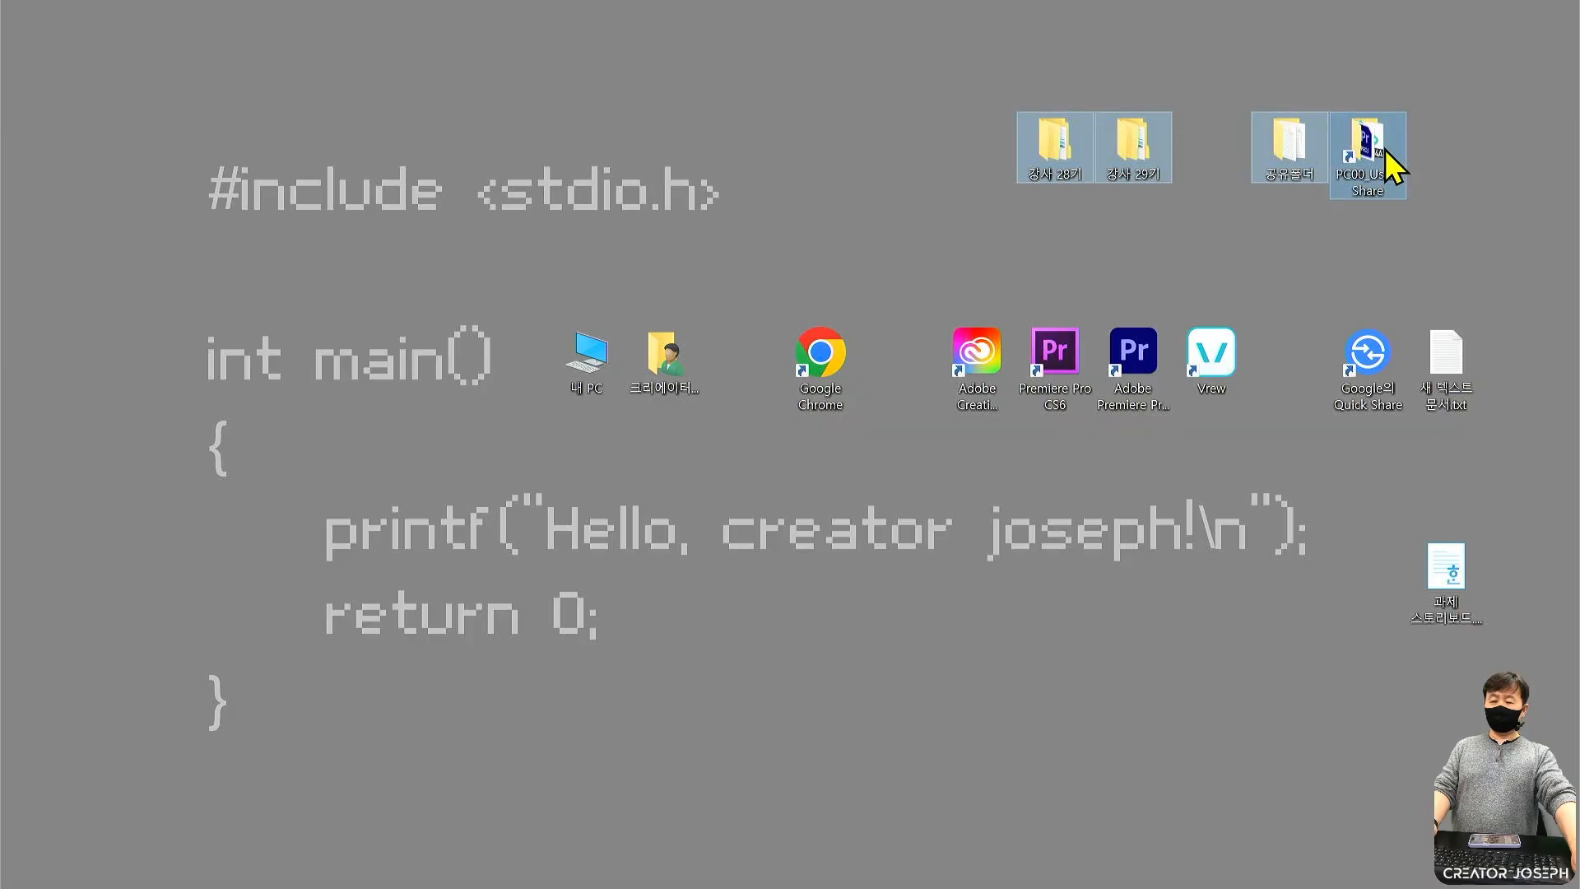
Move the group of four folder icons on the desktop one grid space to the right.
drag(1507, 226, 1005, 88)
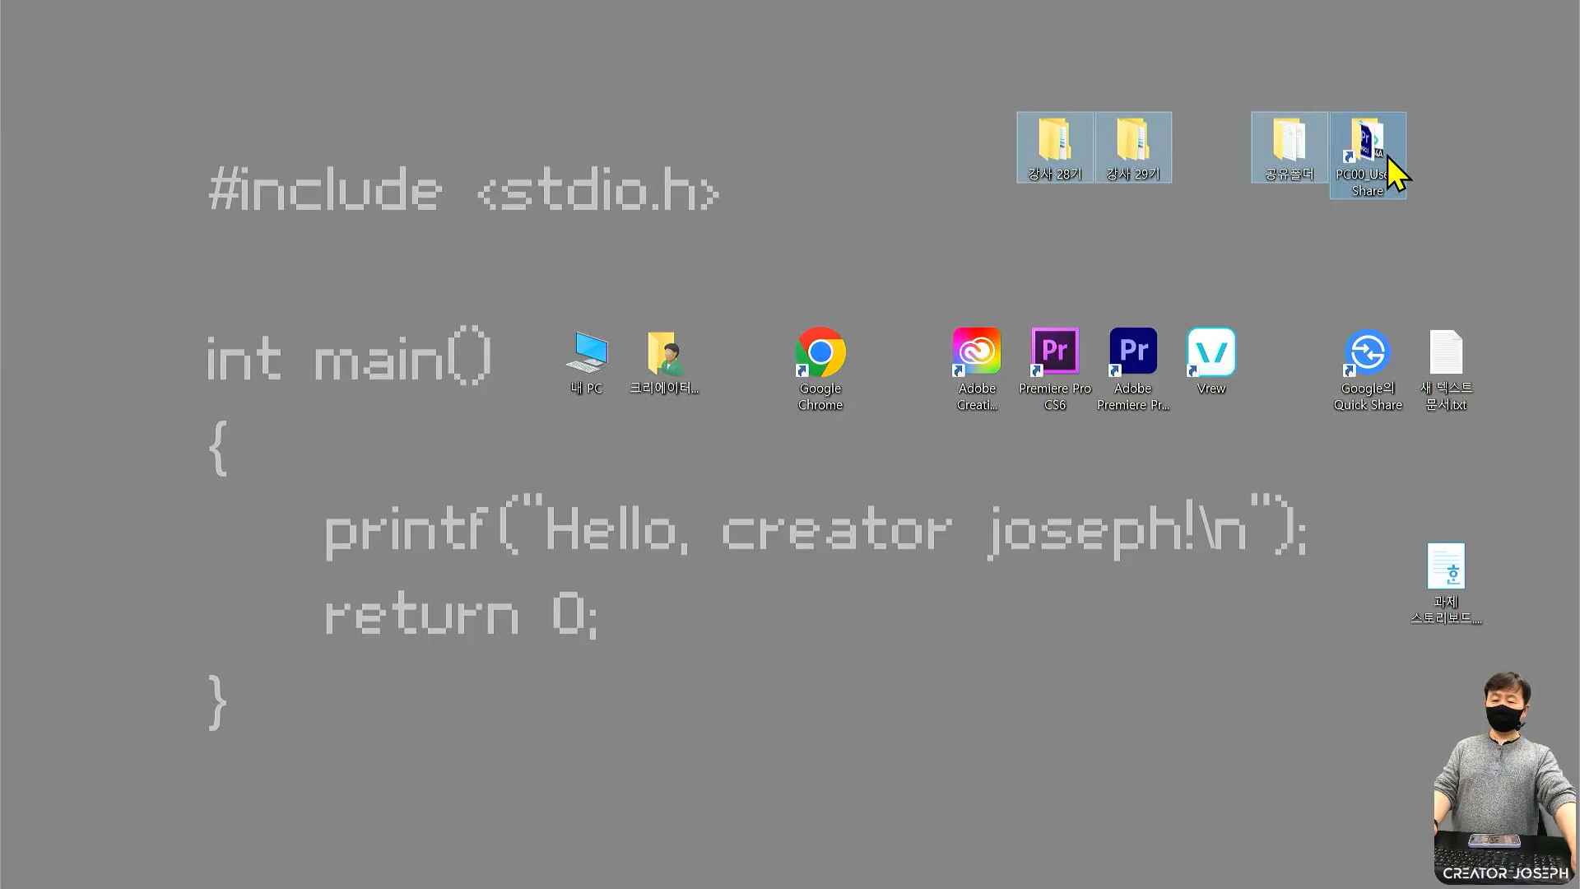
drag(1365, 146, 1446, 150)
click(1545, 210)
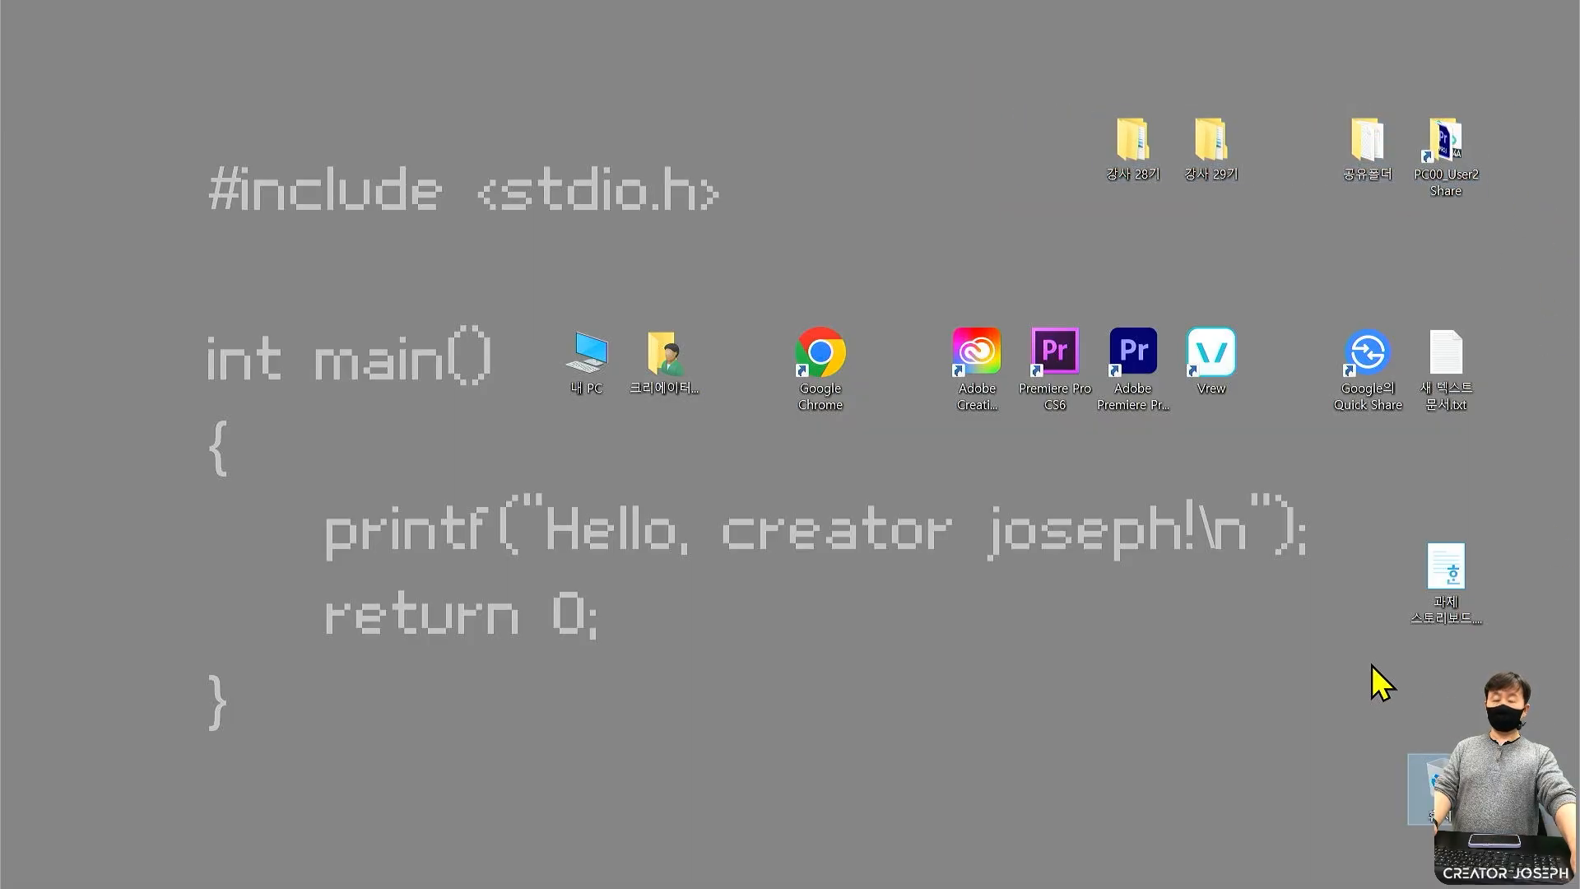